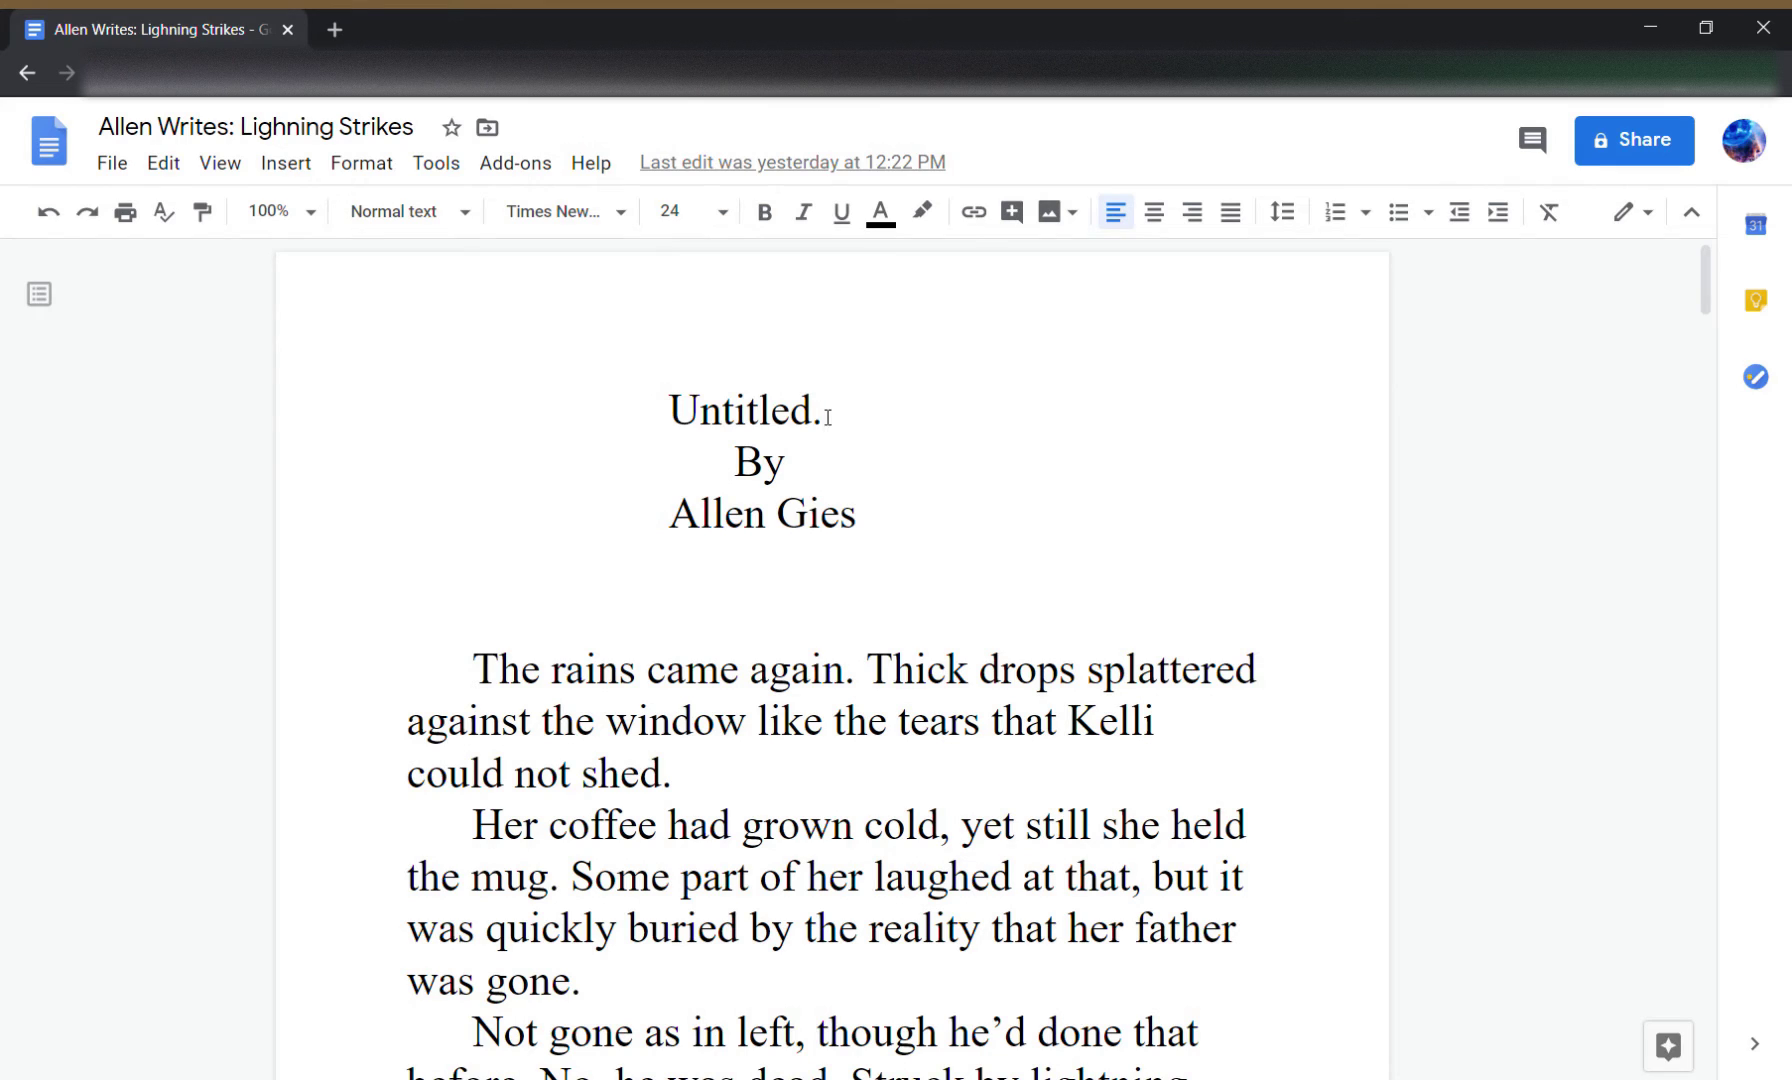
- Replace the placeholder title "Untitled." on the first page with "Lightning Strikes"
key("BackSpace")
key("BackSpace")
key("BackSpace")
key("BackSpace")
key("BackSpace")
key("BackSpace")
key("BackSpace")
key("BackSpace")
key("BackSpace")
type("L")
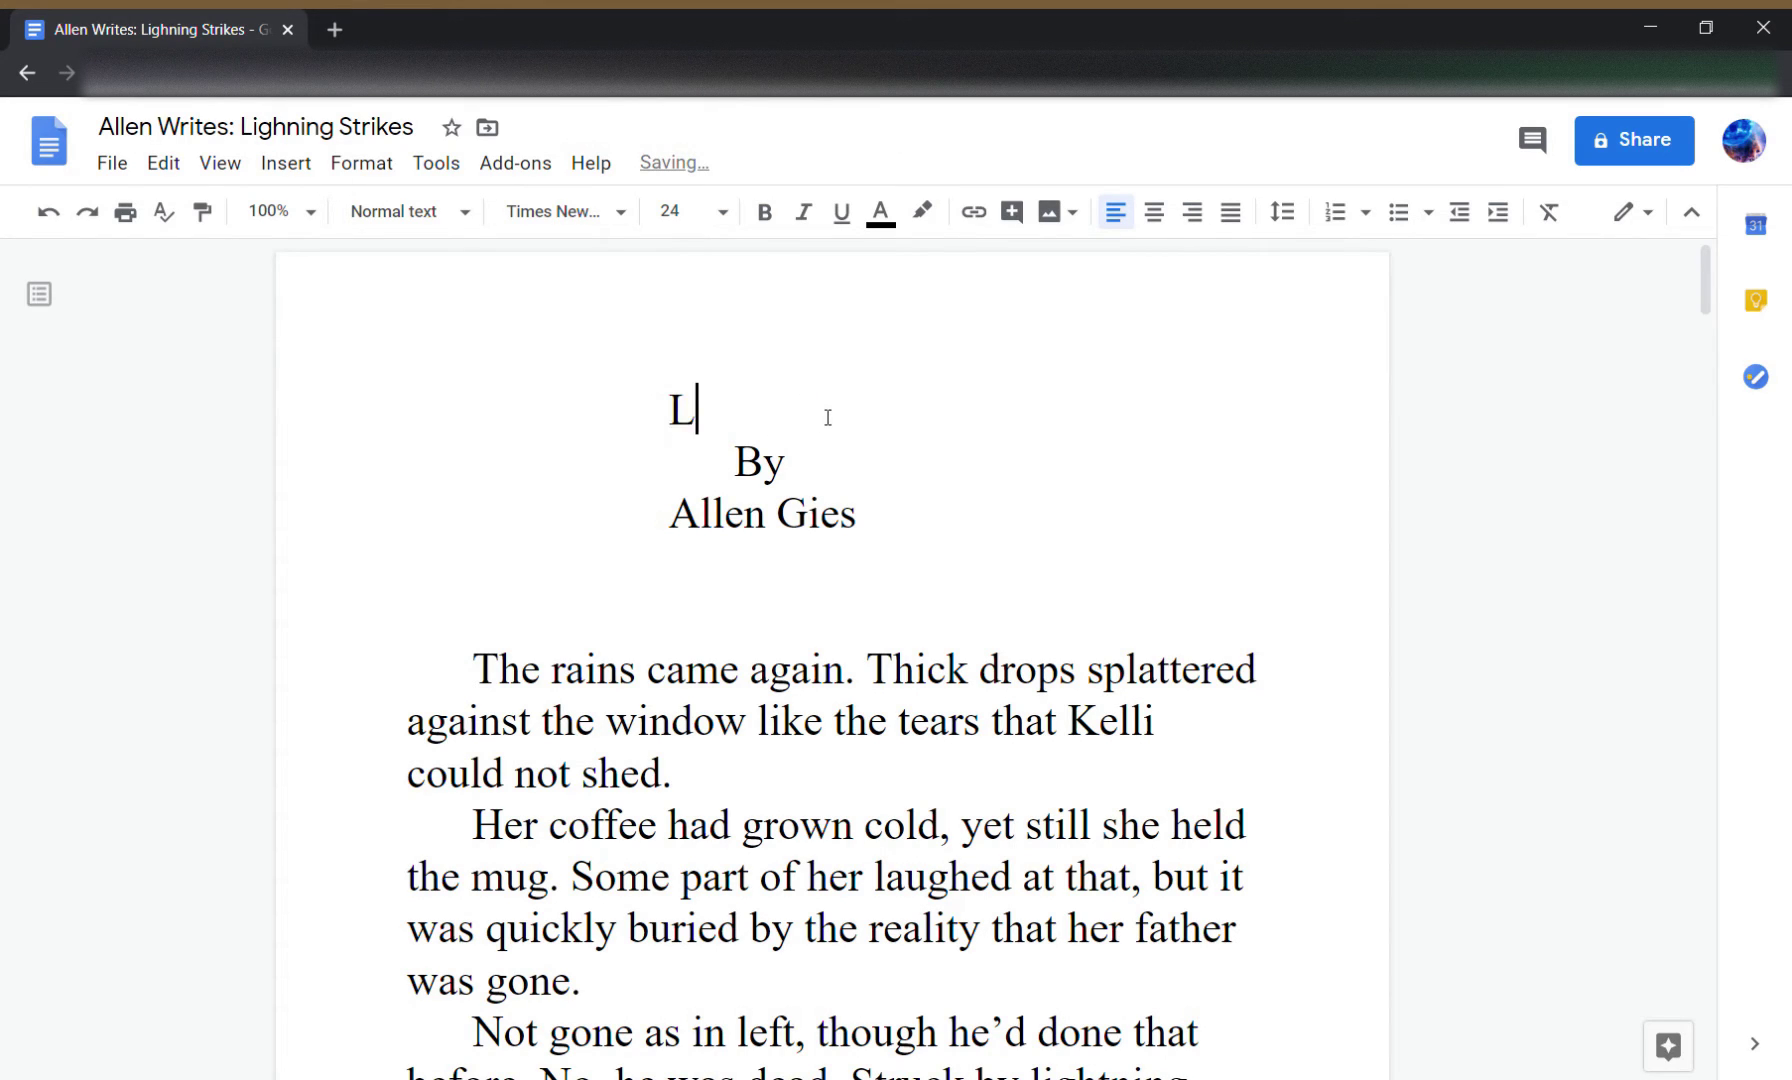
type("ightning Strikes")
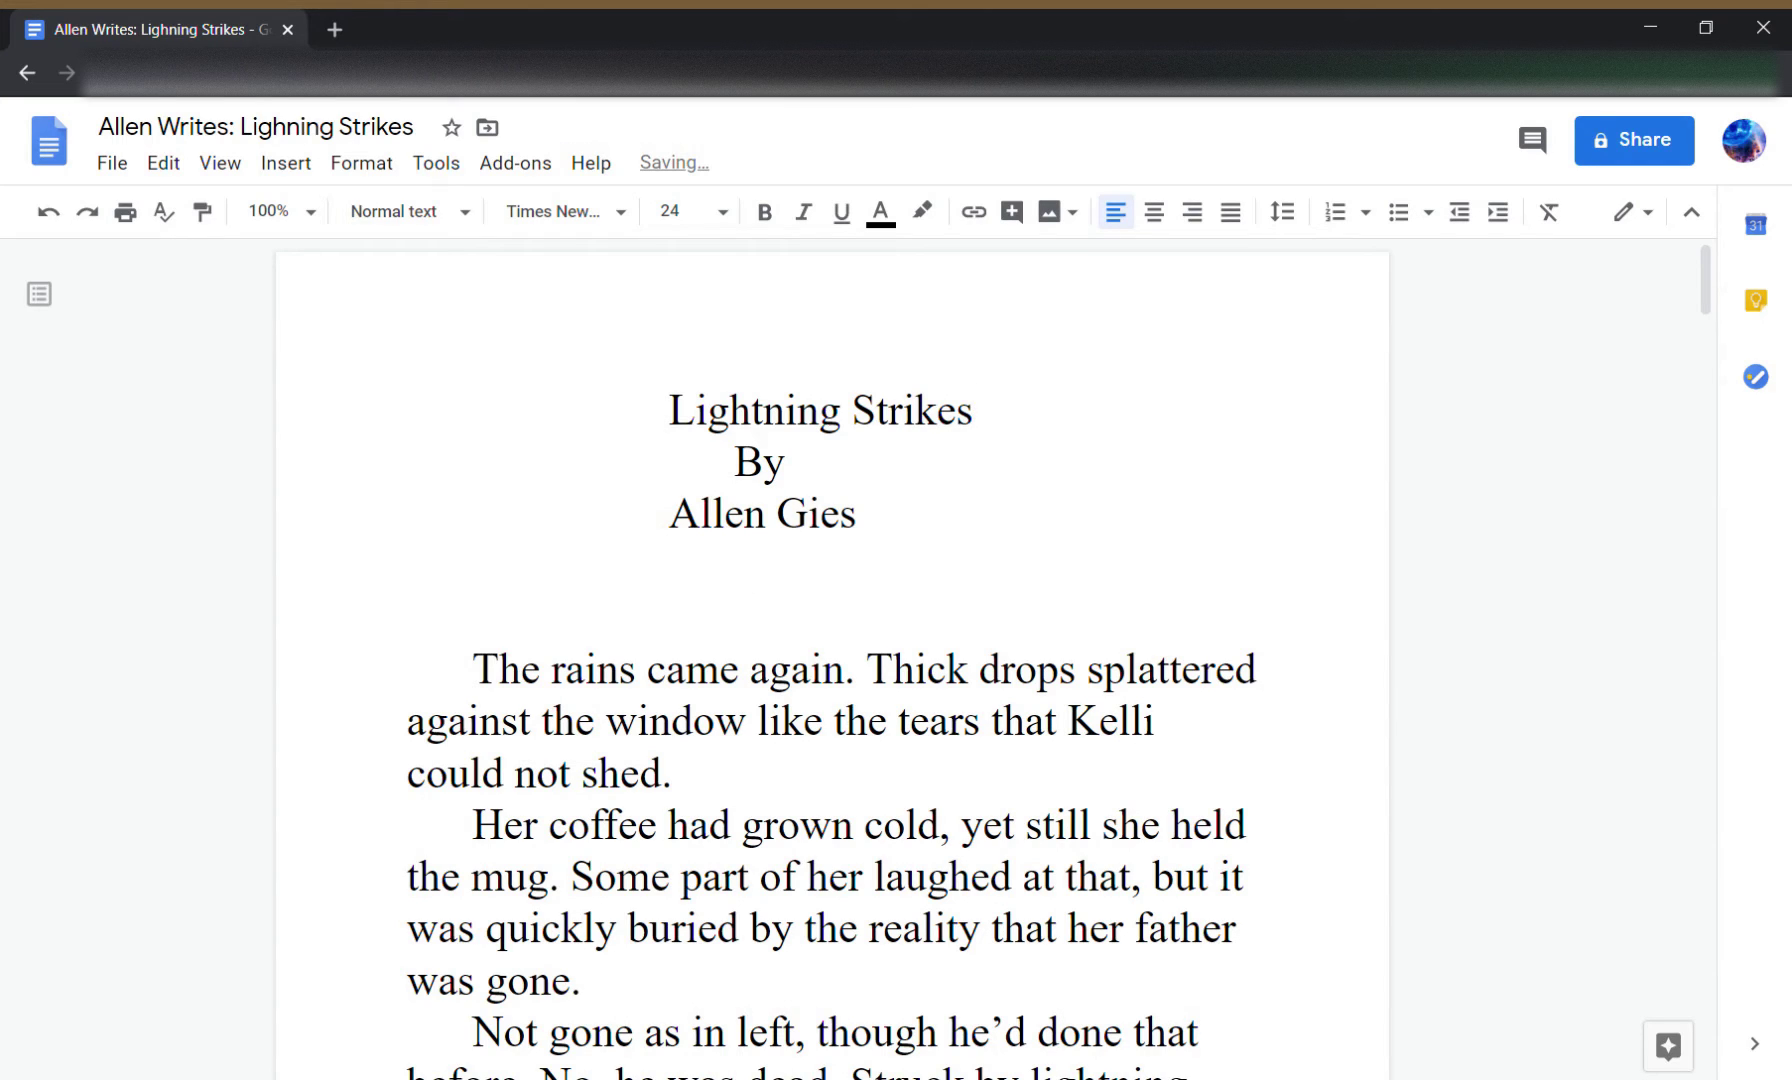
- Replace the stray comma after "And" at the end of the third paragraph with a period to form an ellipsis
left_click(835, 760)
key("BackSpace")
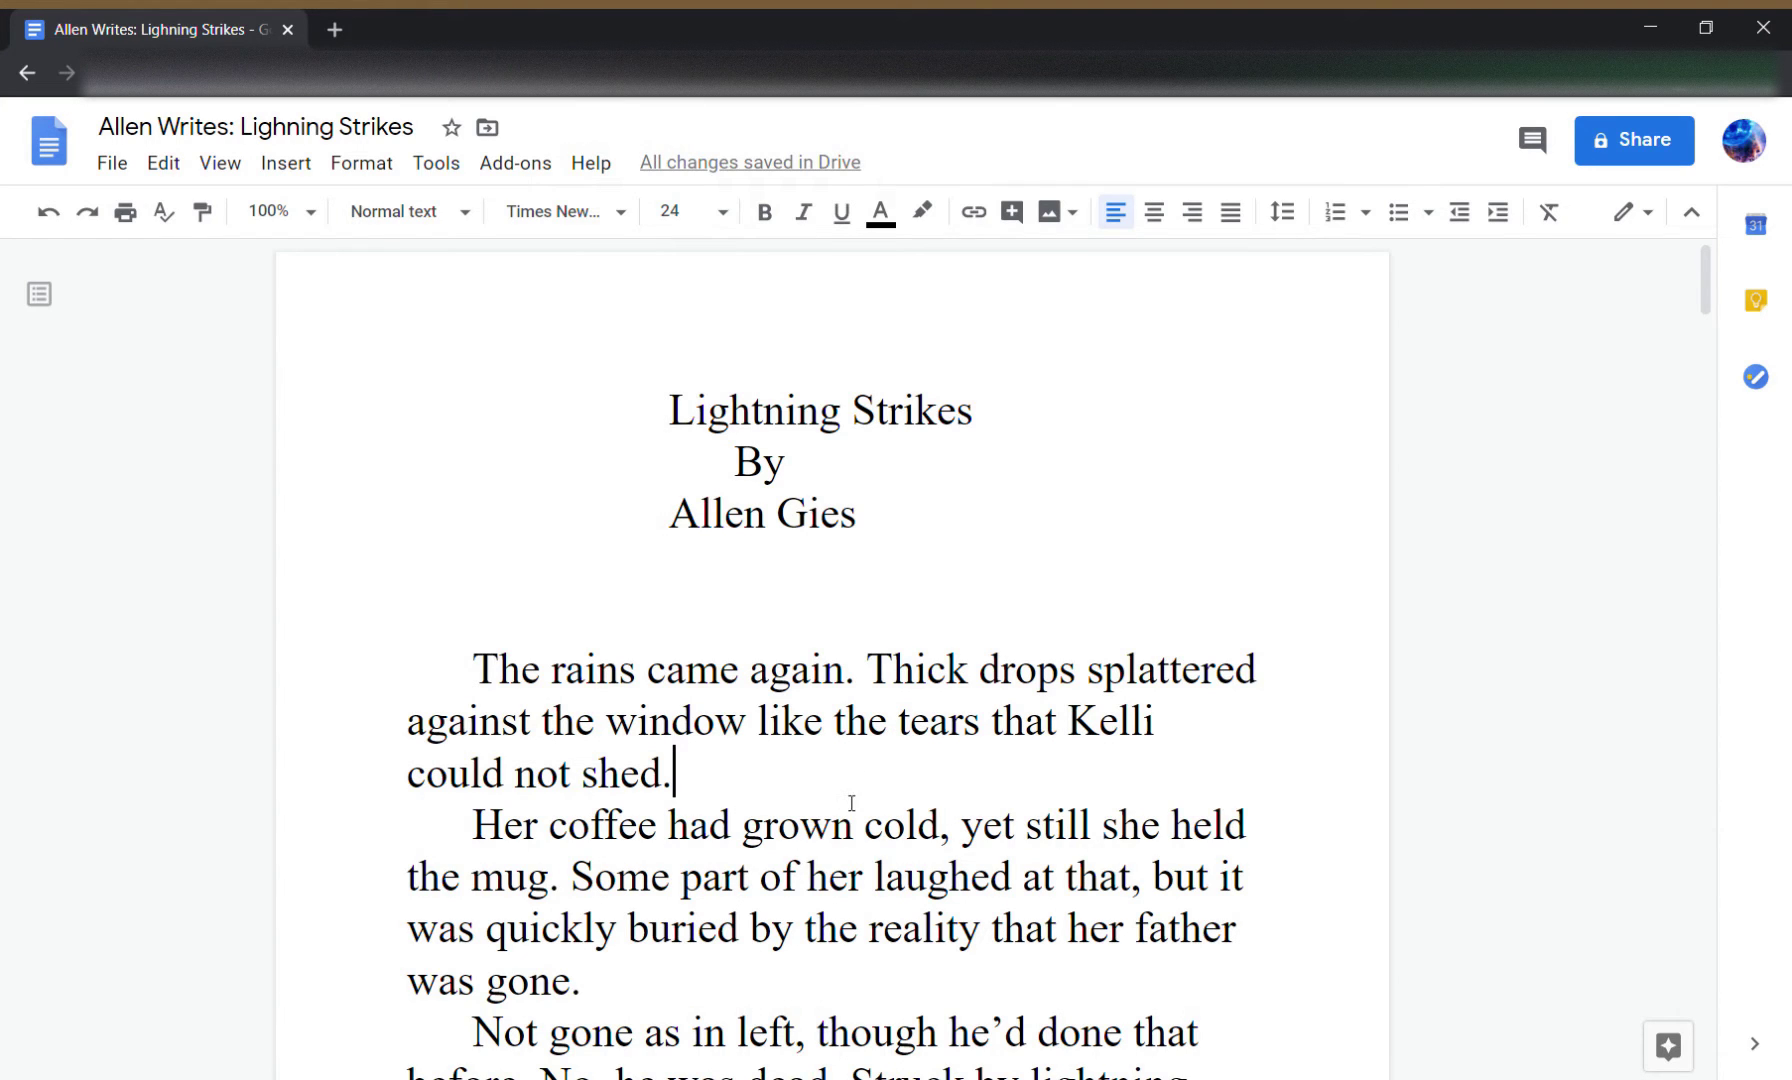
scroll(845, 808, "down", 3)
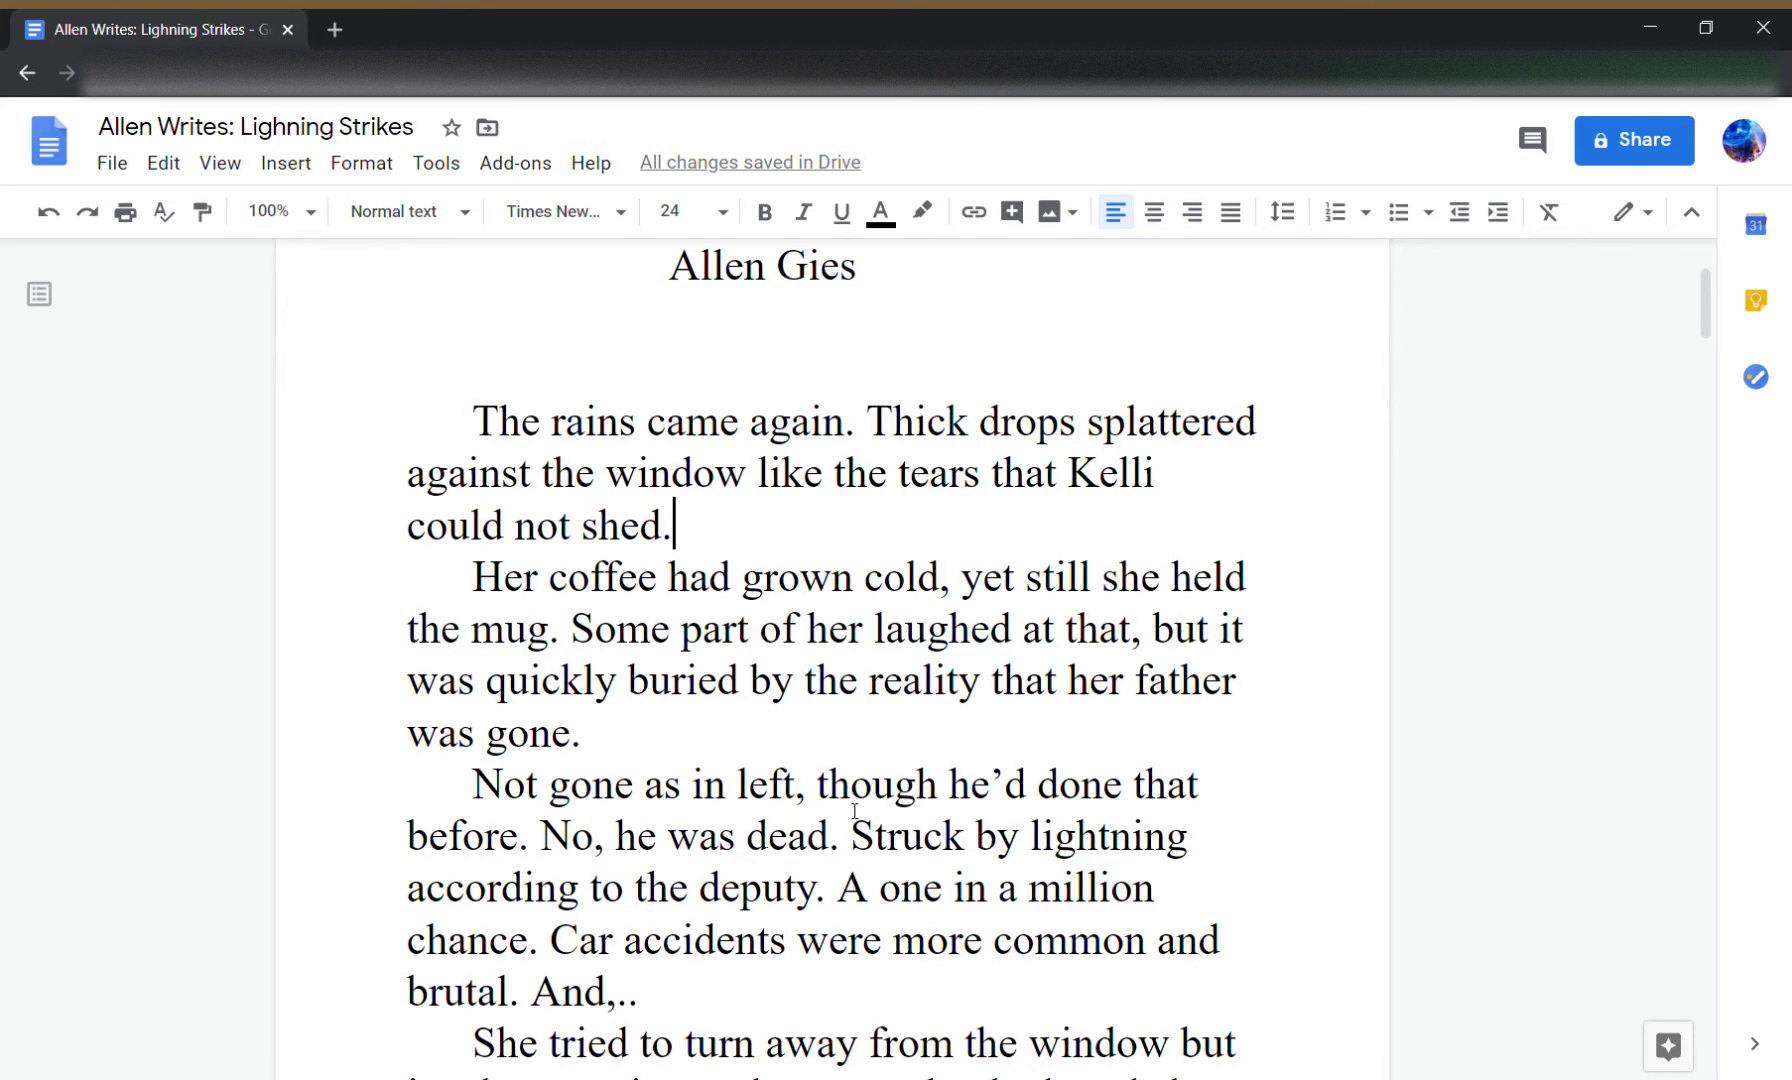
scroll(854, 810, "down", 4)
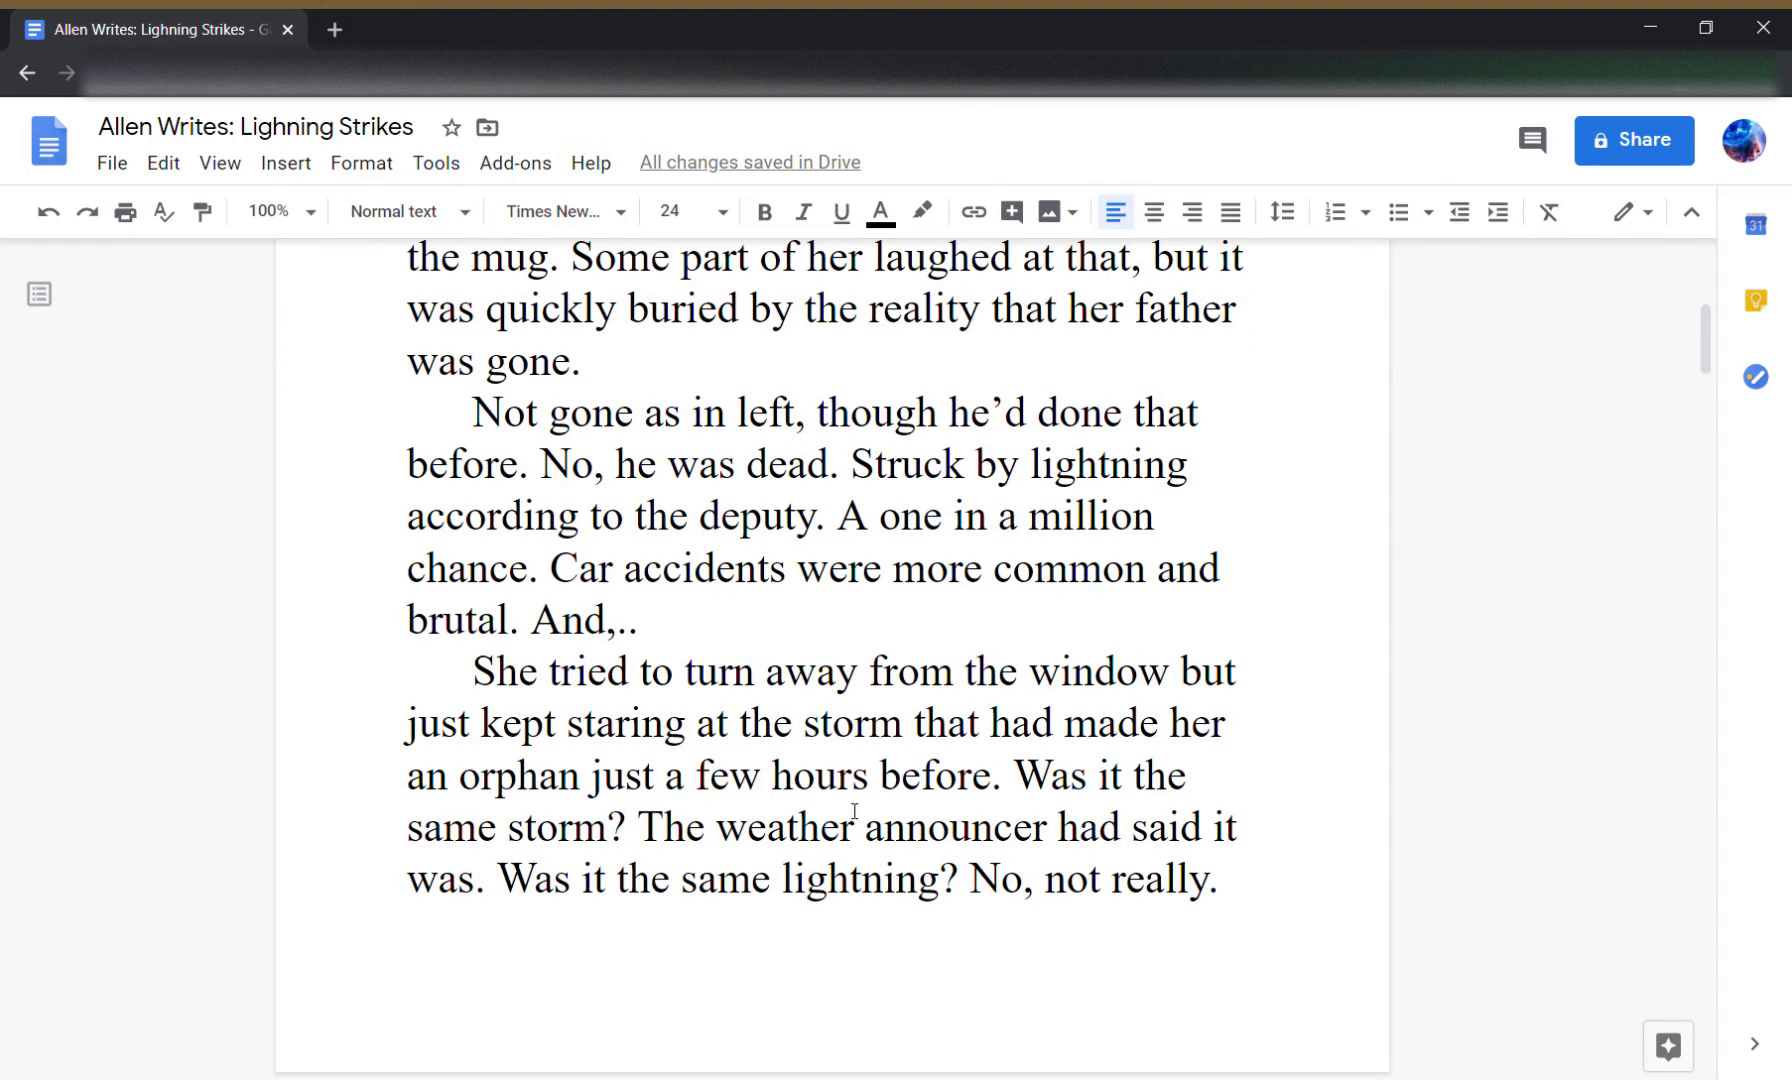
left_click(727, 621)
left_click(620, 625)
key("BackSpace")
type(".")
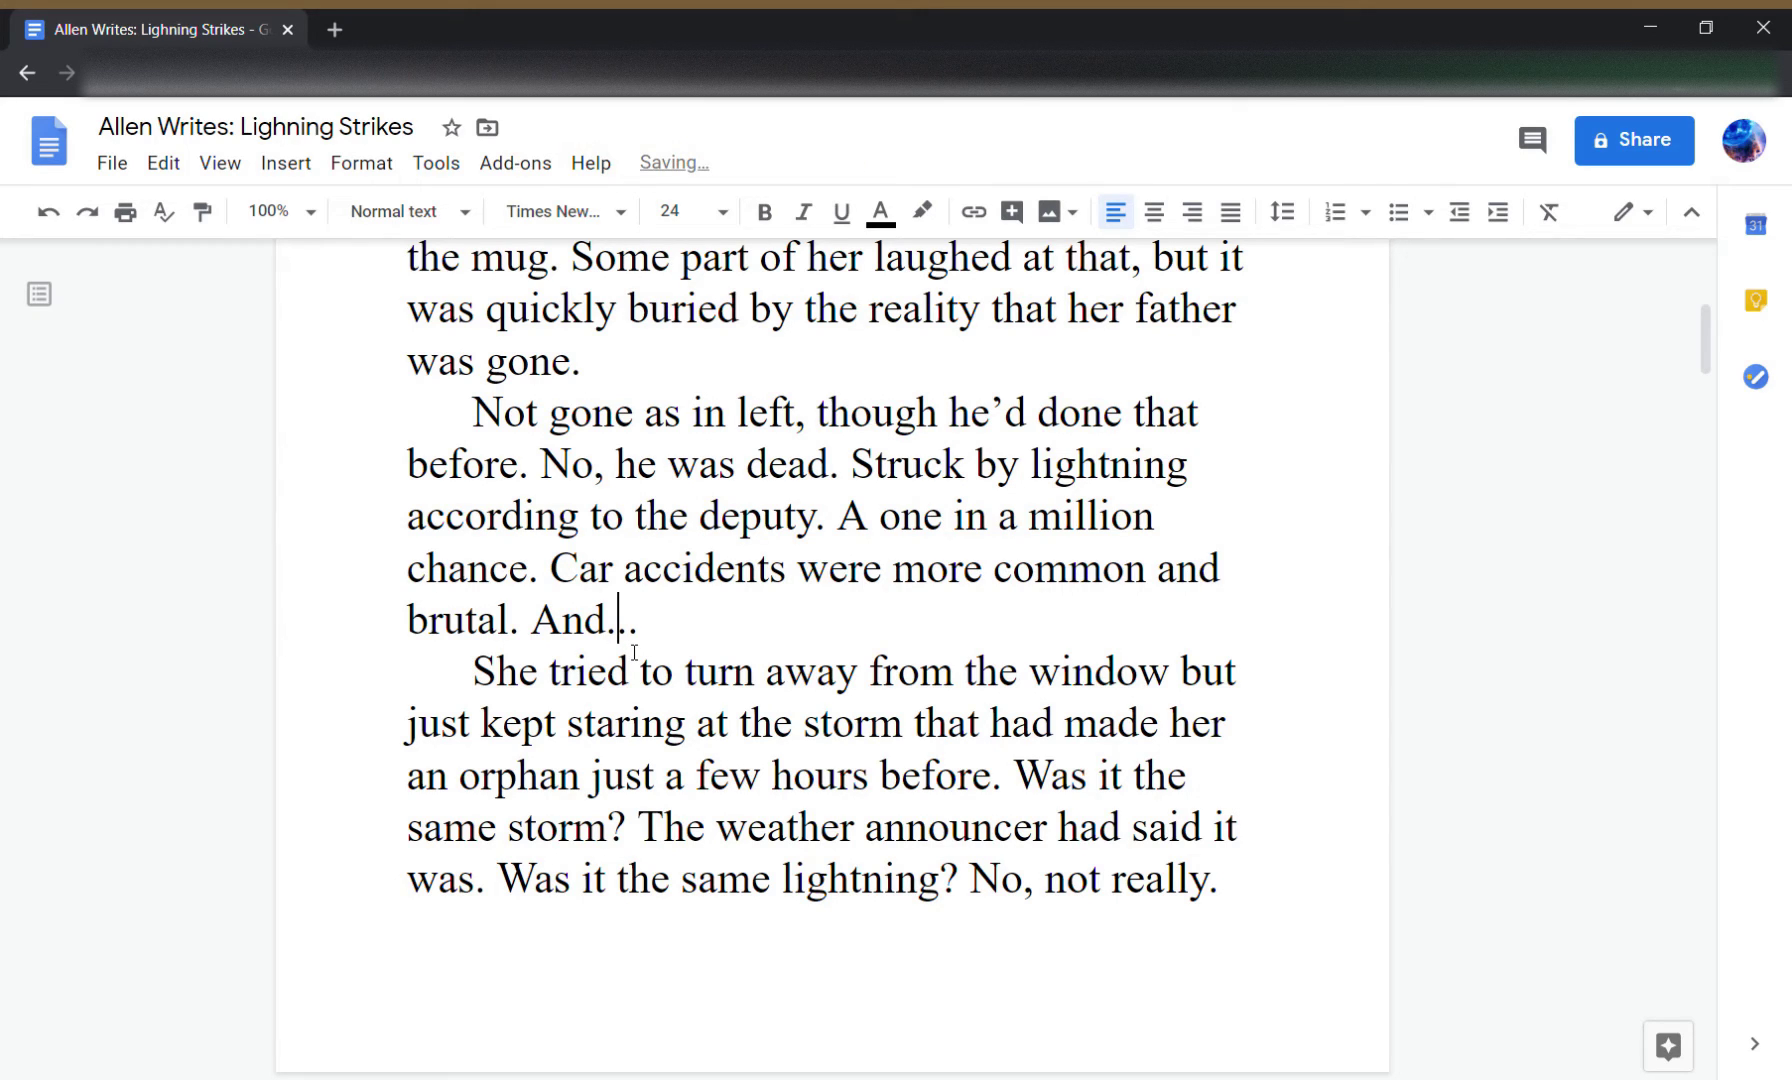
left_click(672, 648)
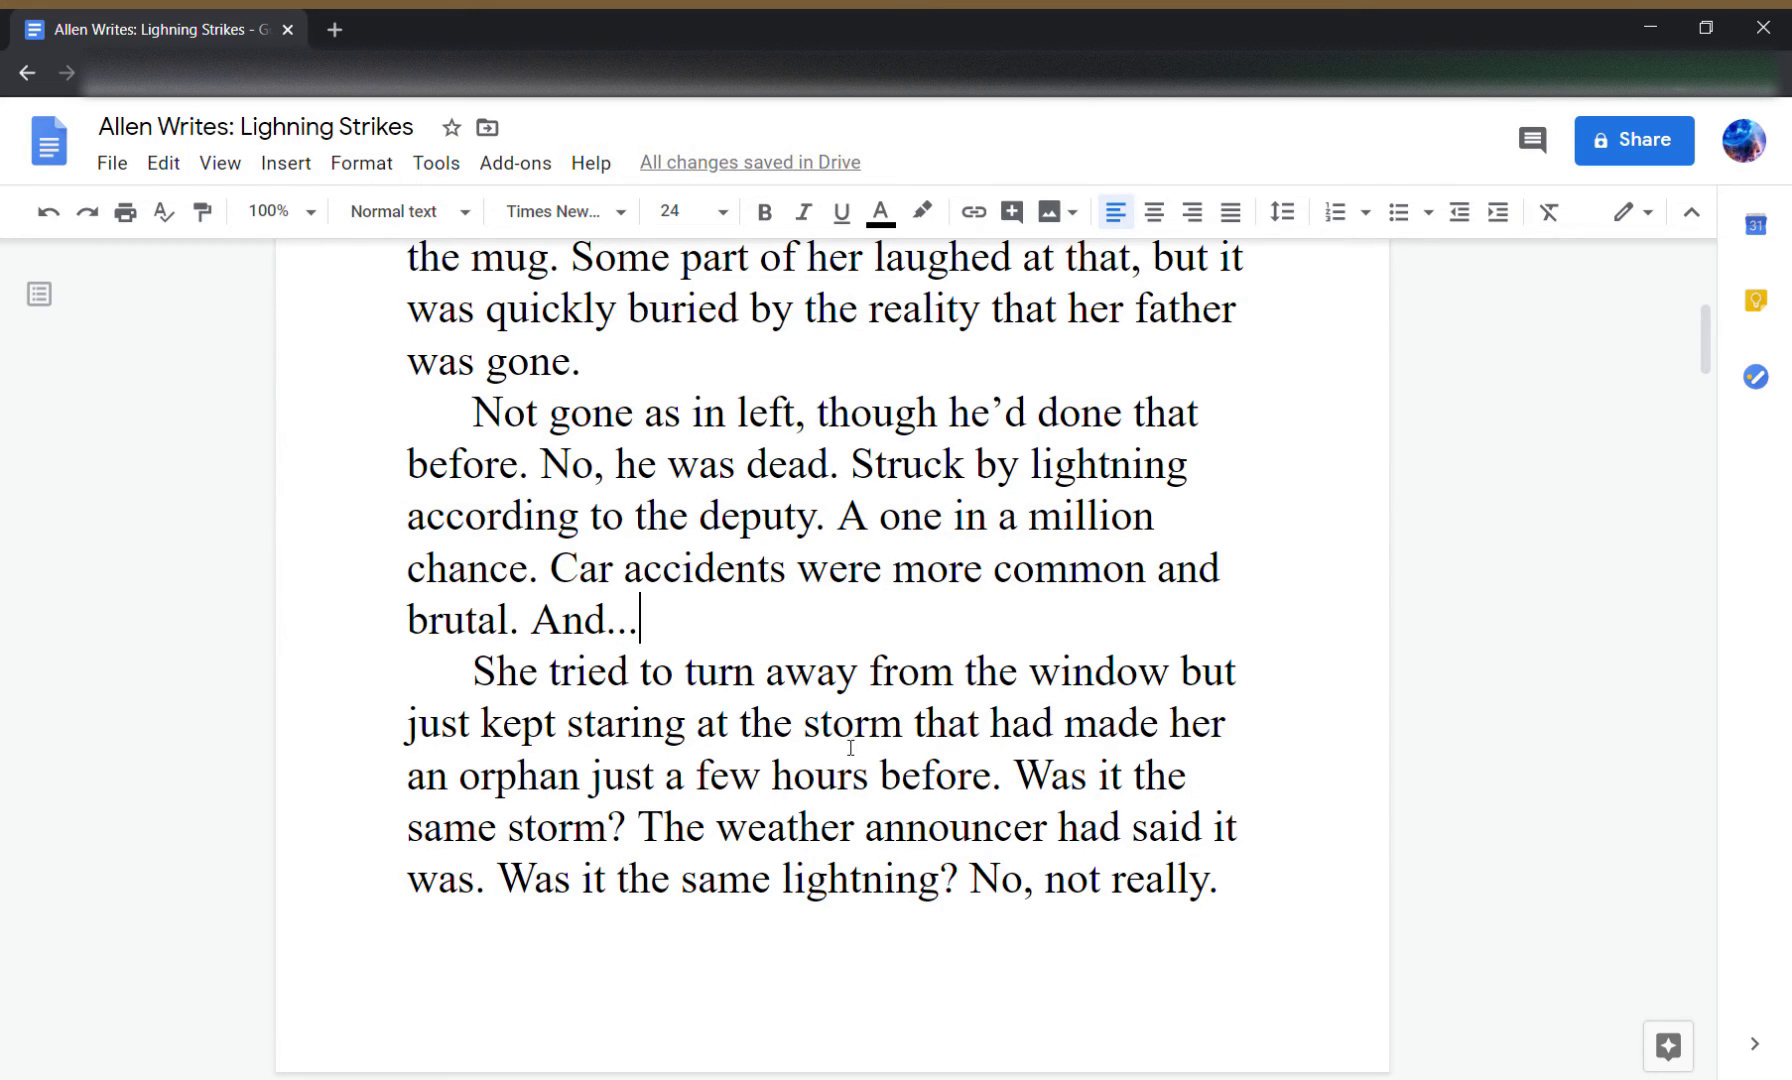
- Read through the story from the storm paragraph on the first page to its closing lines
left_click(810, 722)
left_click(872, 730)
scroll(920, 760, "down", 12)
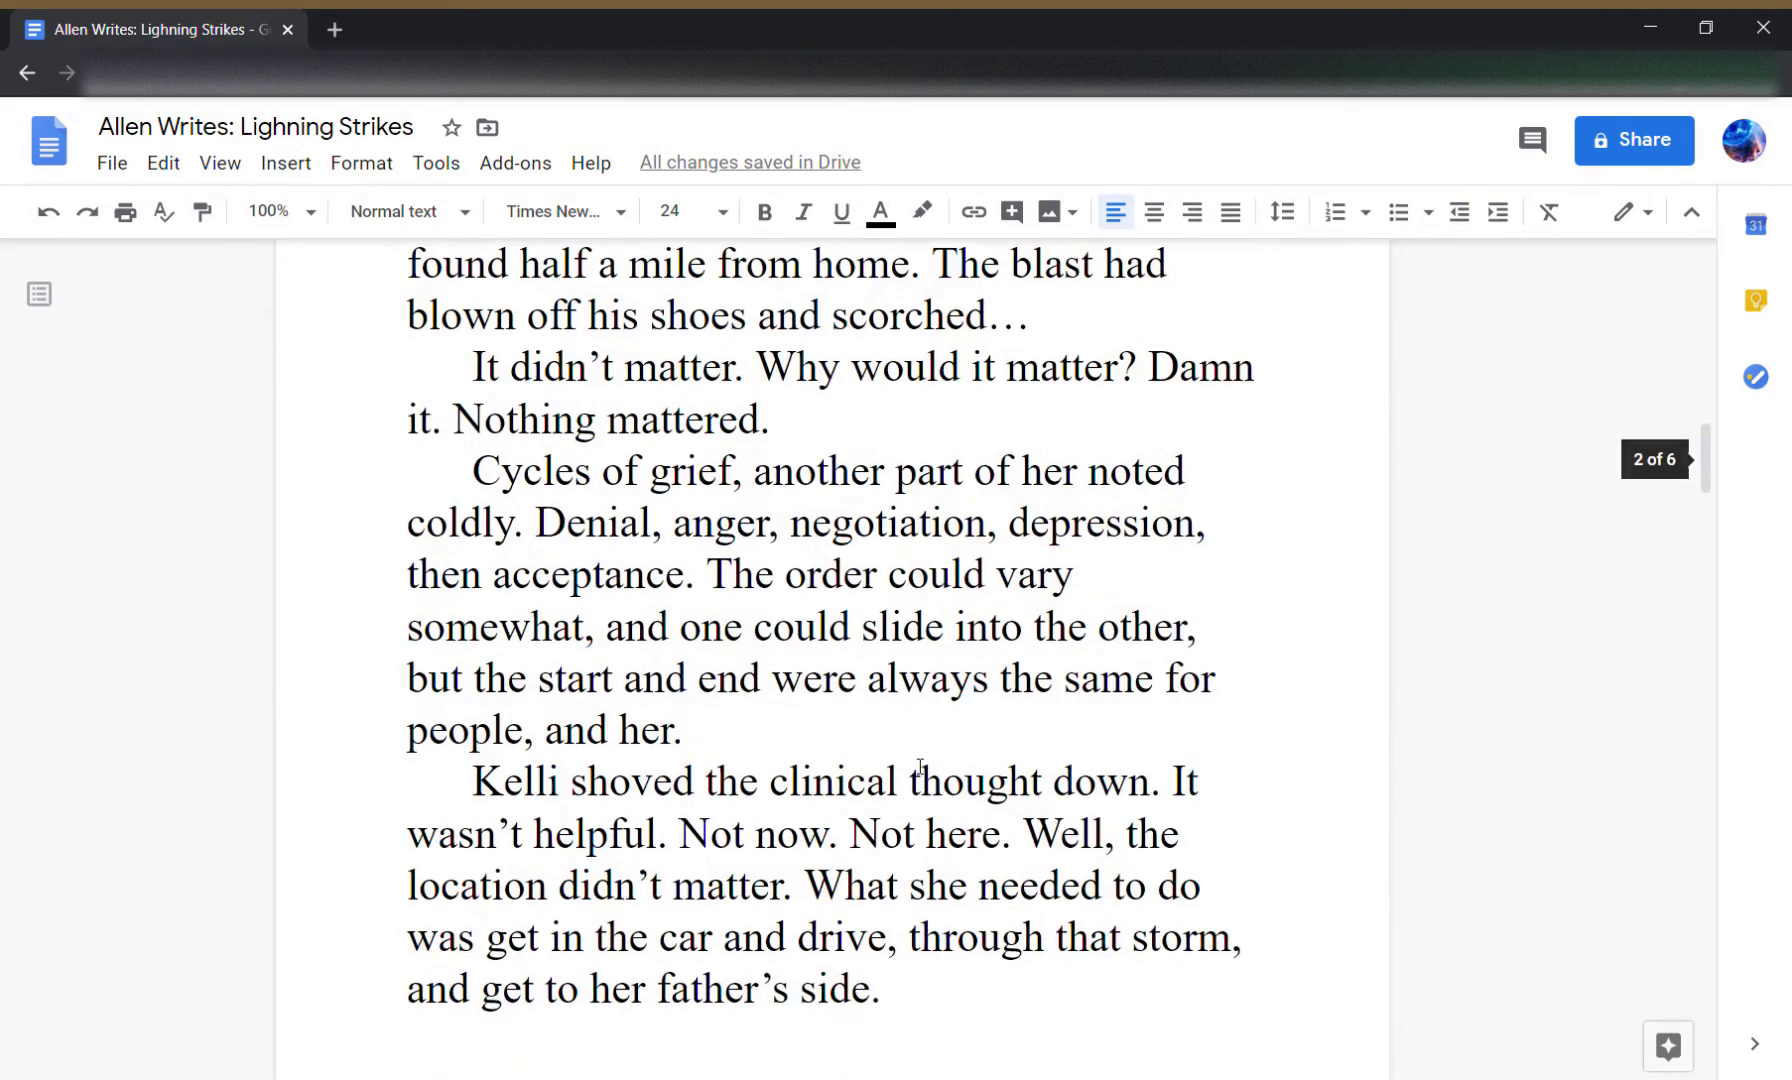
scroll(920, 767, "down", 10)
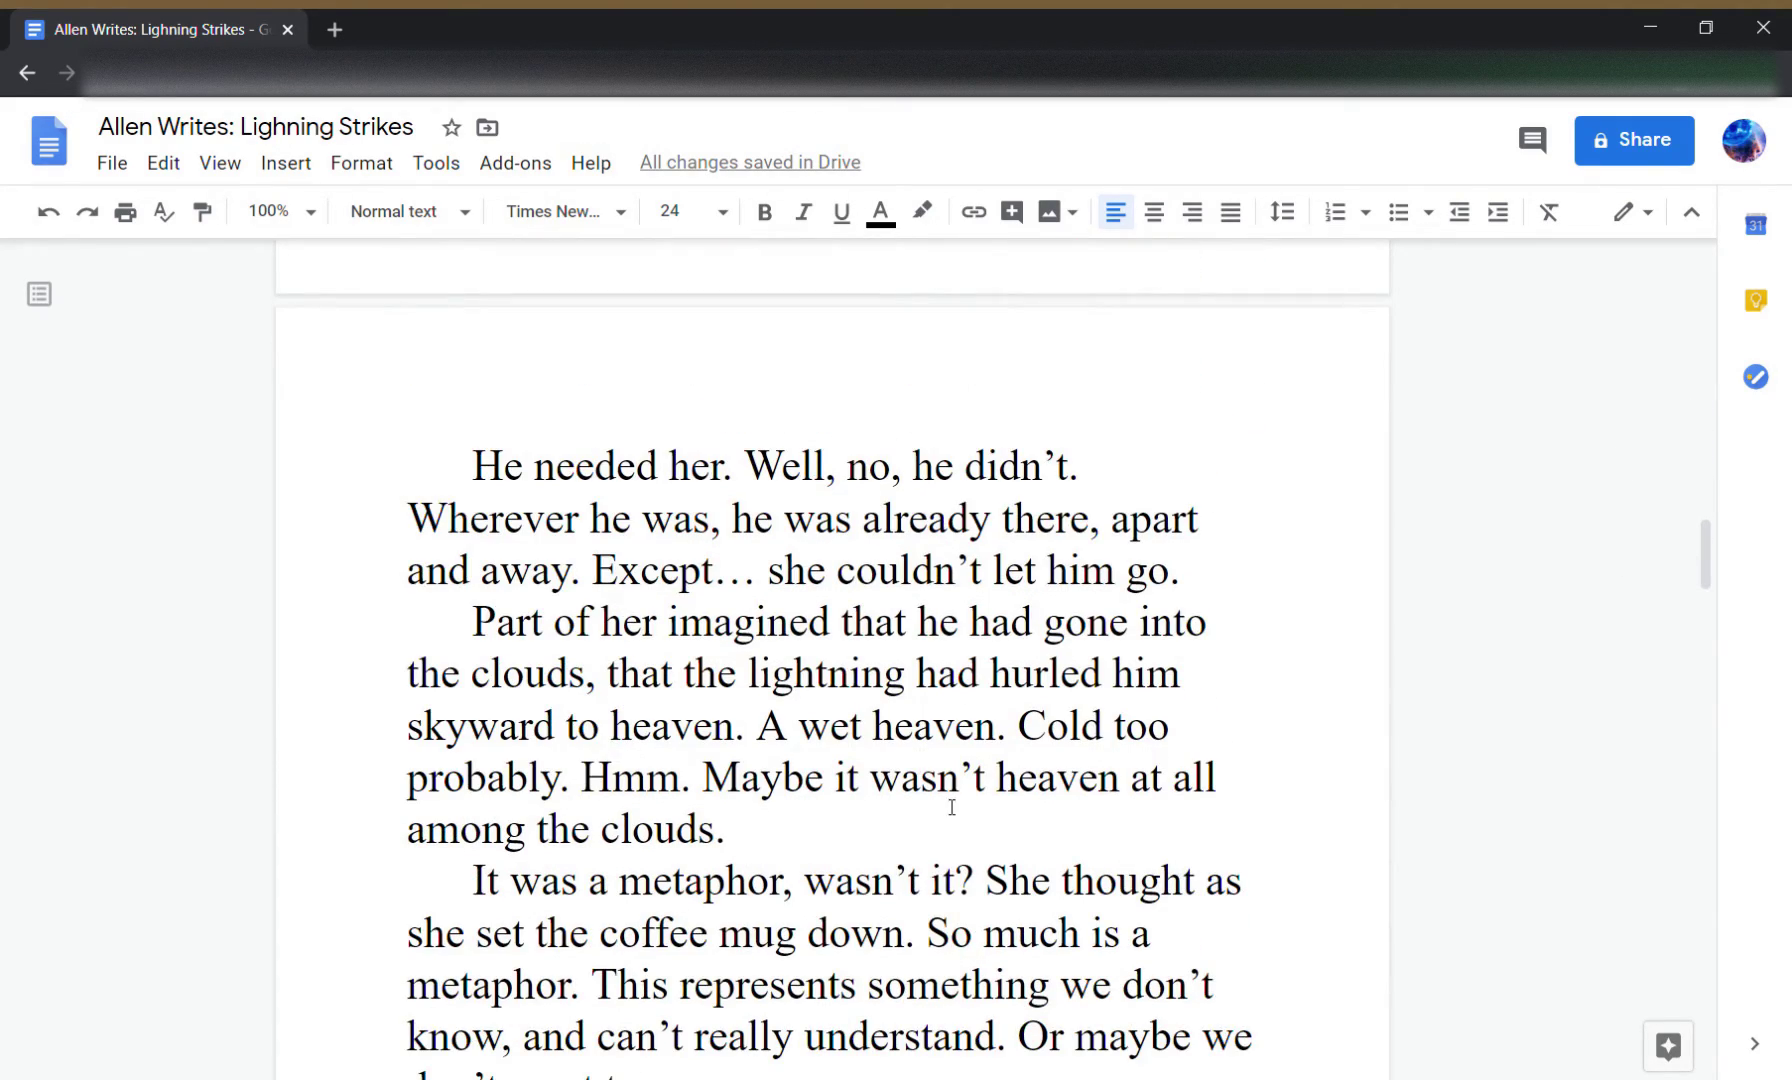
scroll(950, 808, "down", 5)
scroll(948, 806, "down", 4)
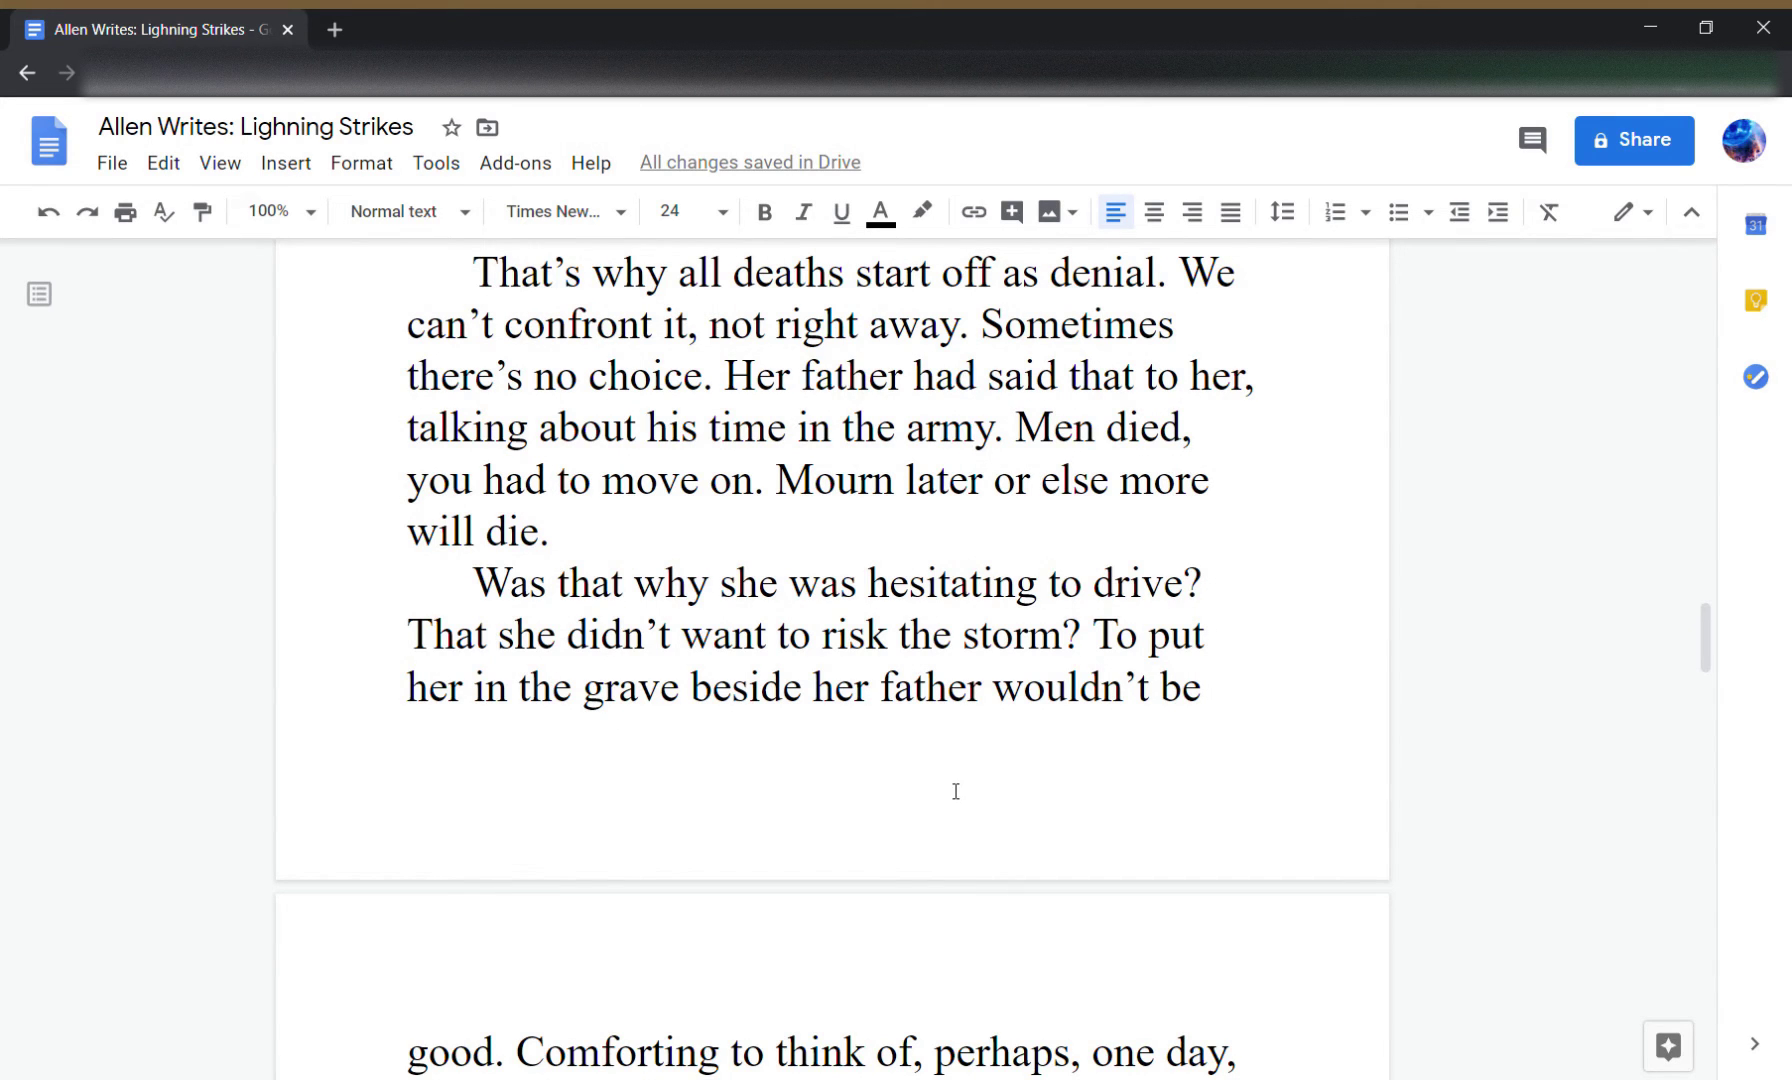
scroll(929, 805, "down", 4)
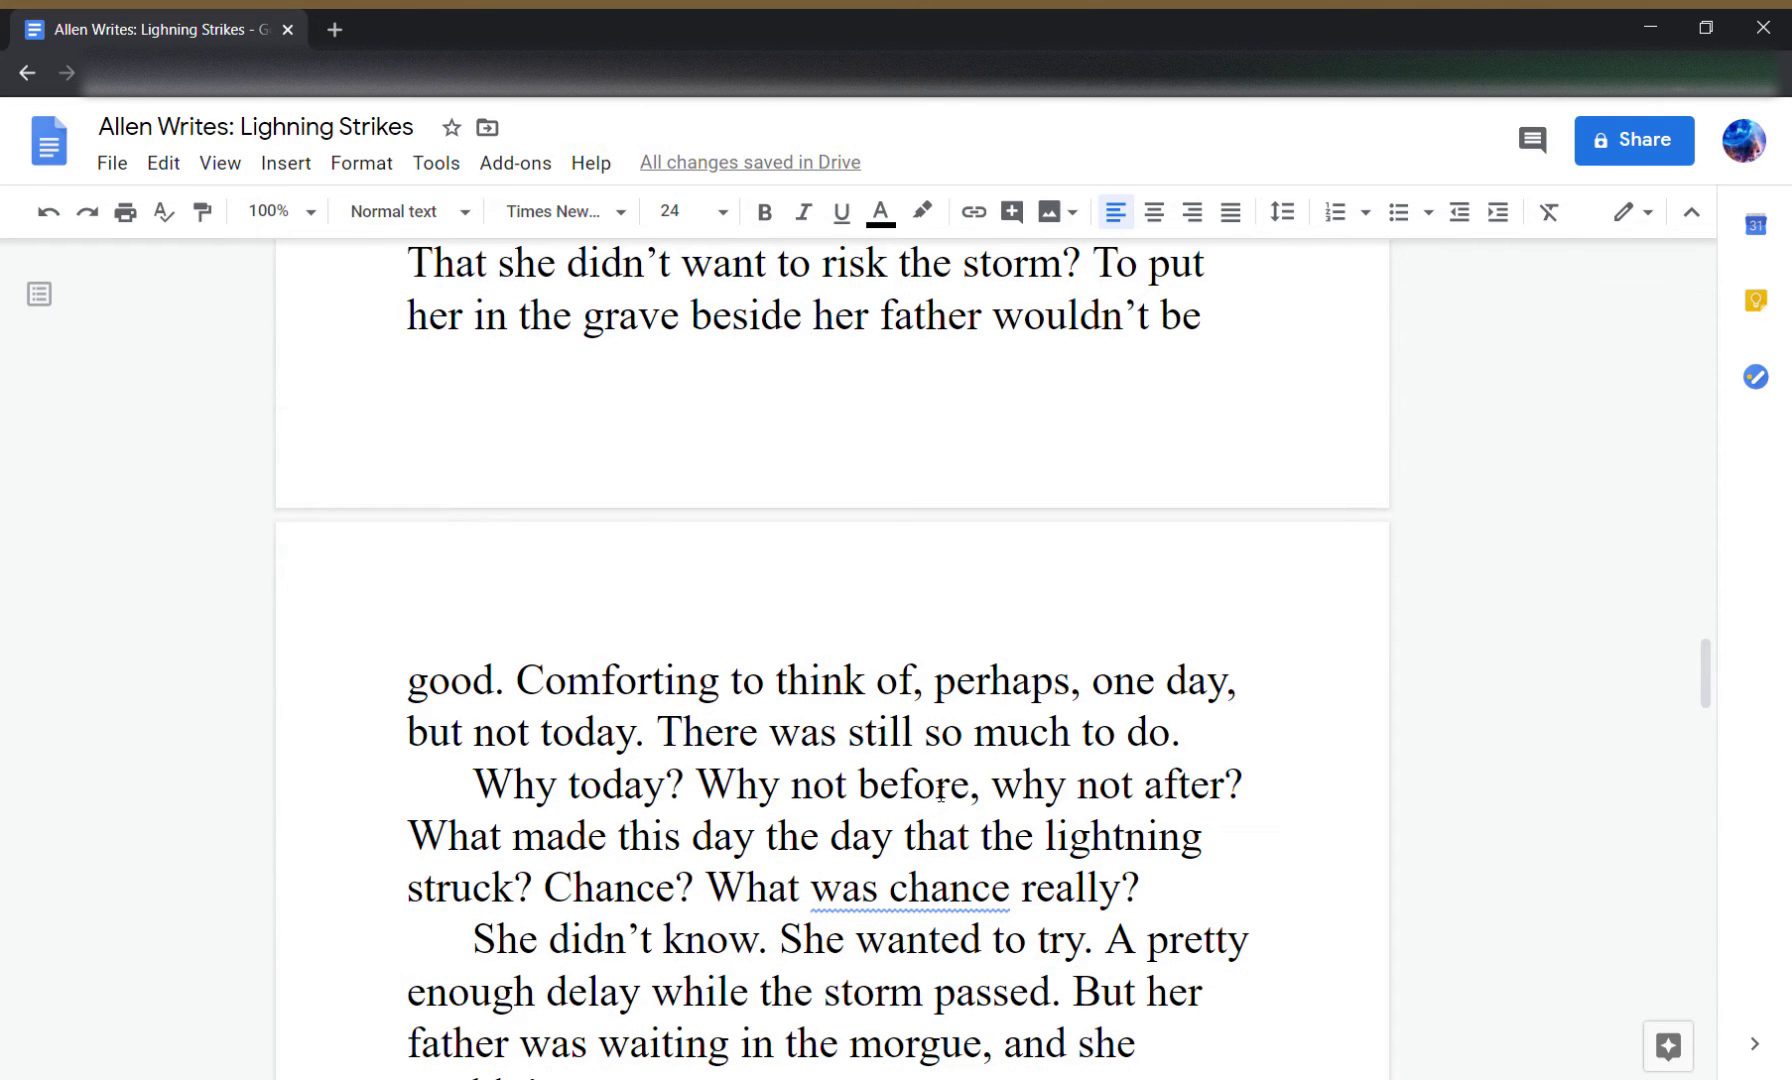
left_click(933, 800)
scroll(945, 825, "down", 4)
scroll(947, 832, "down", 5)
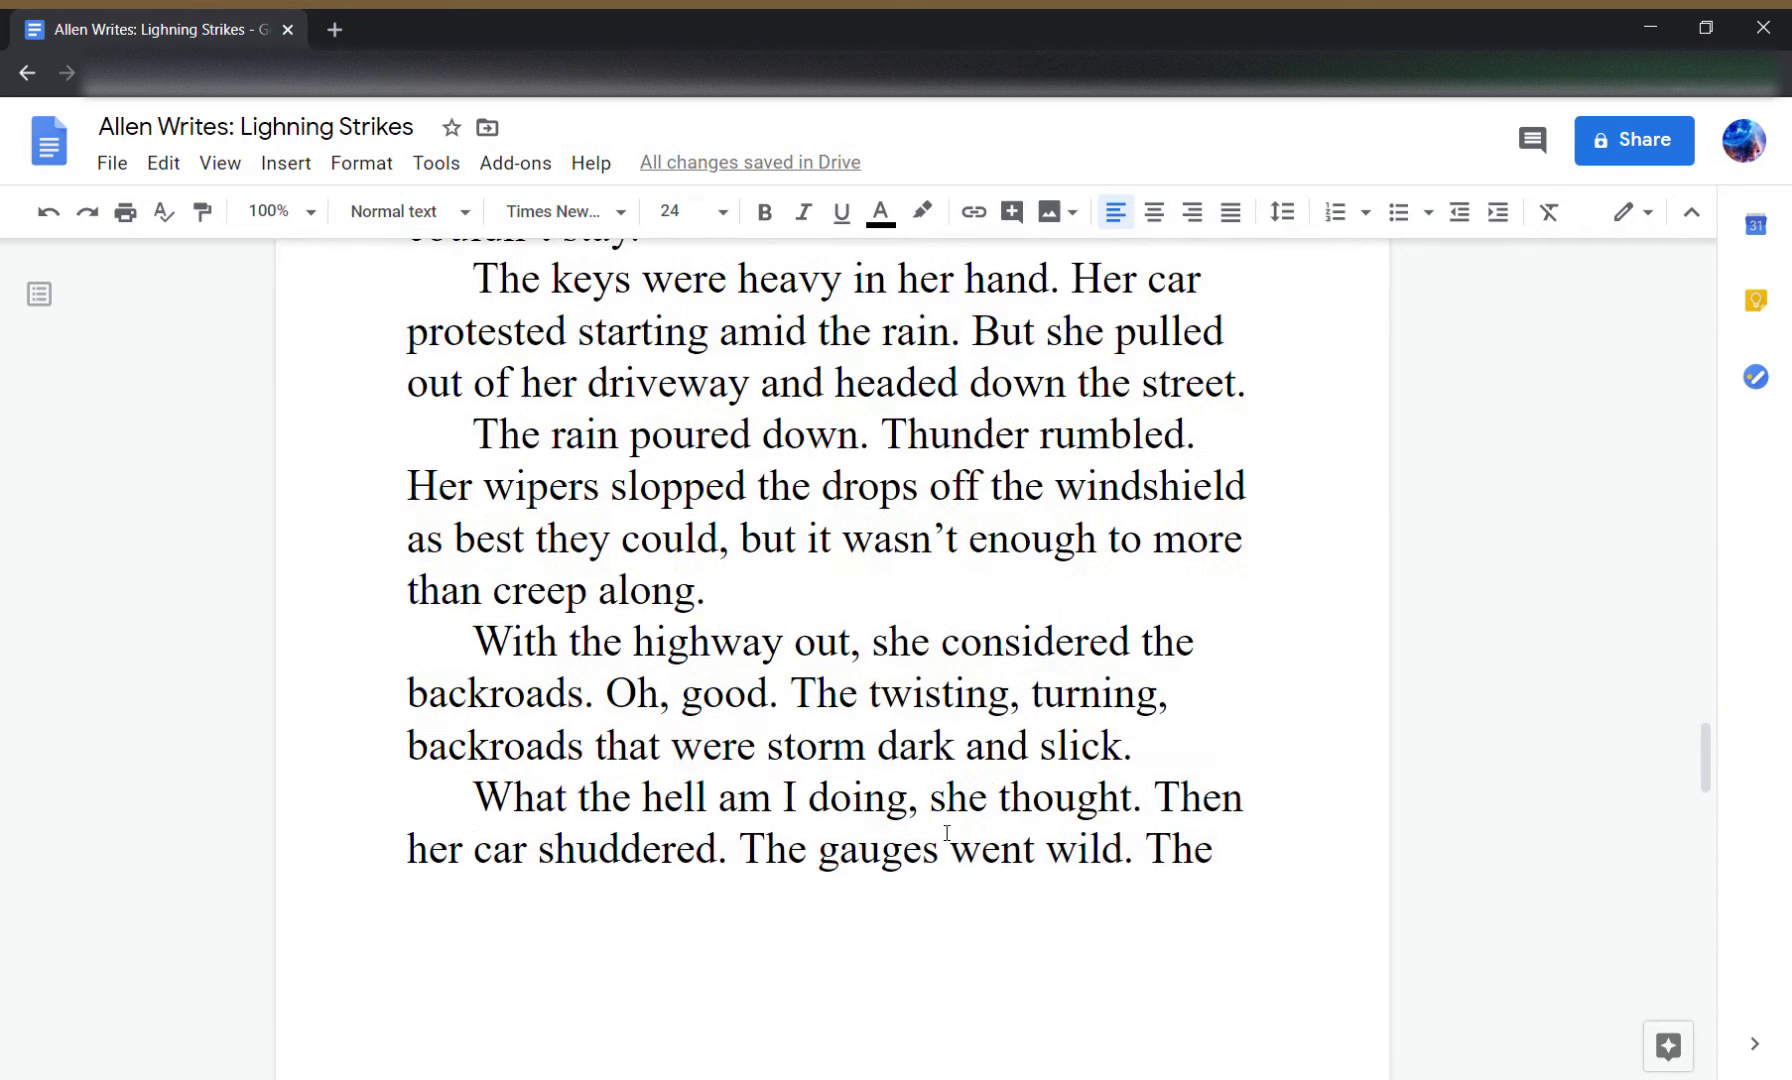
scroll(947, 832, "down", 4)
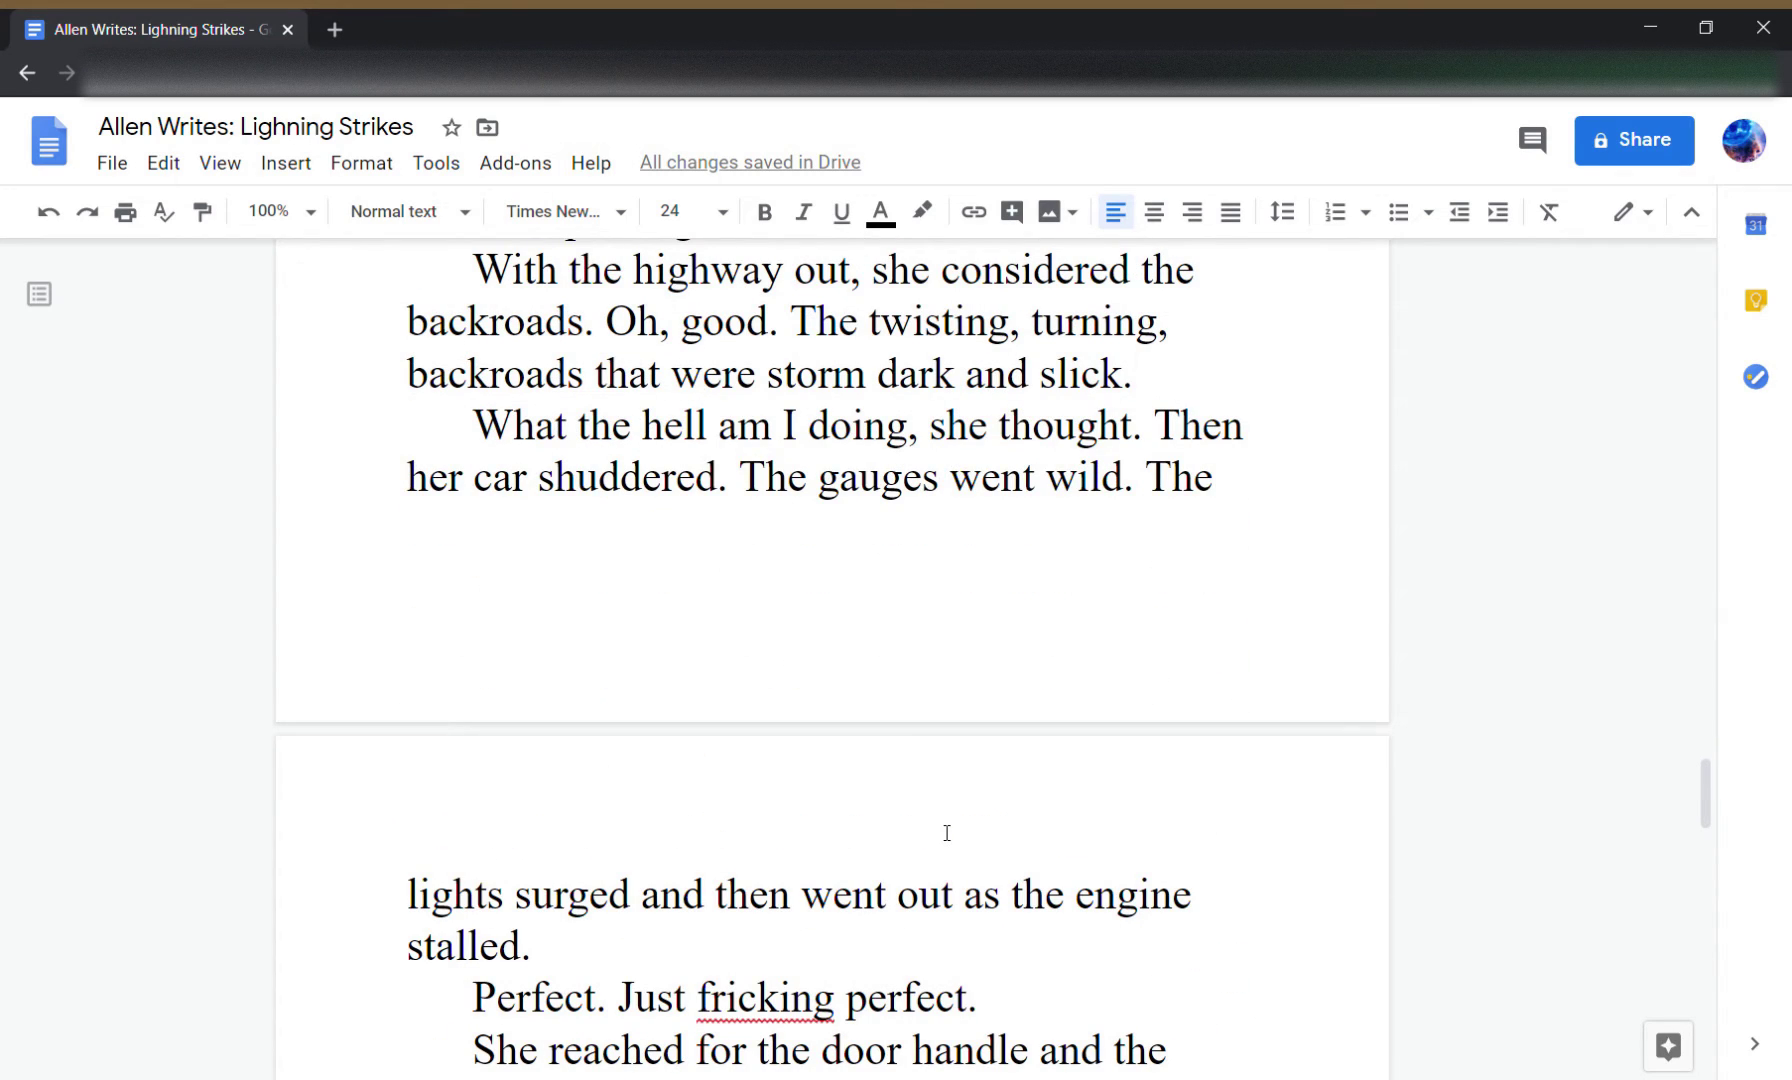
scroll(940, 820, "down", 5)
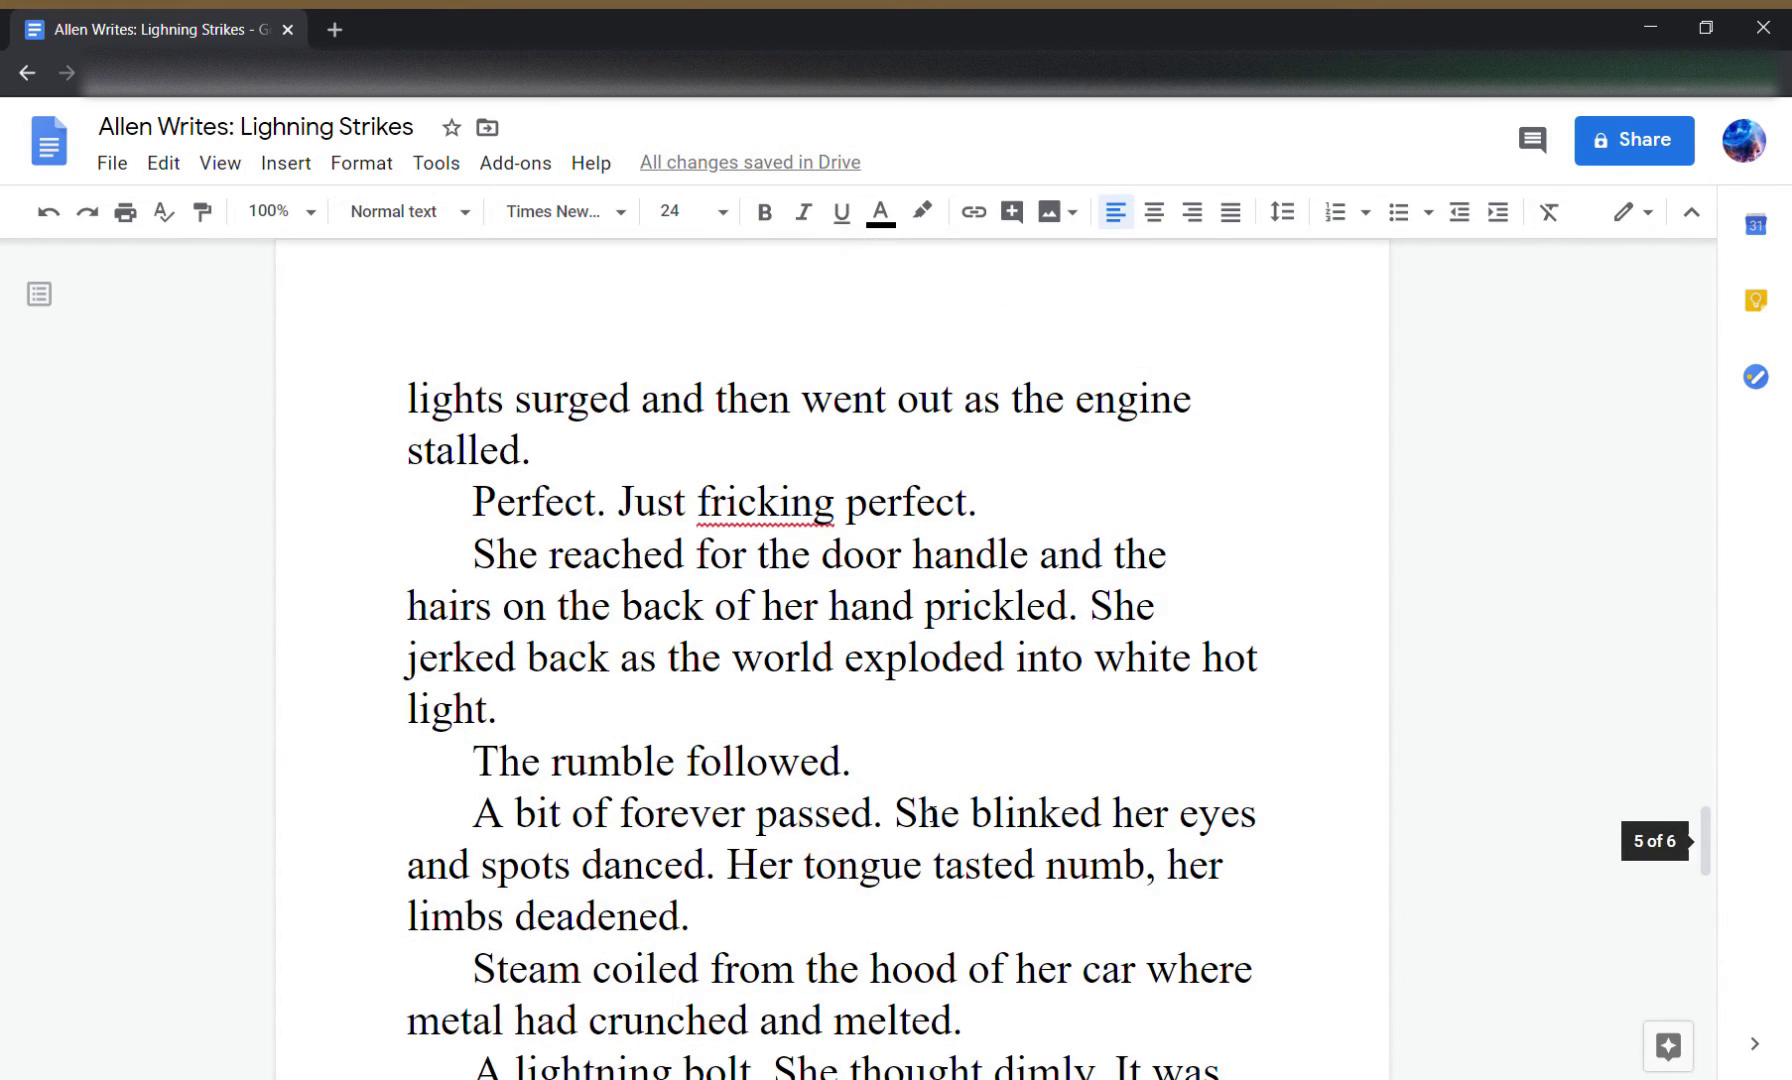
scroll(930, 815, "down", 4)
scroll(932, 815, "down", 9)
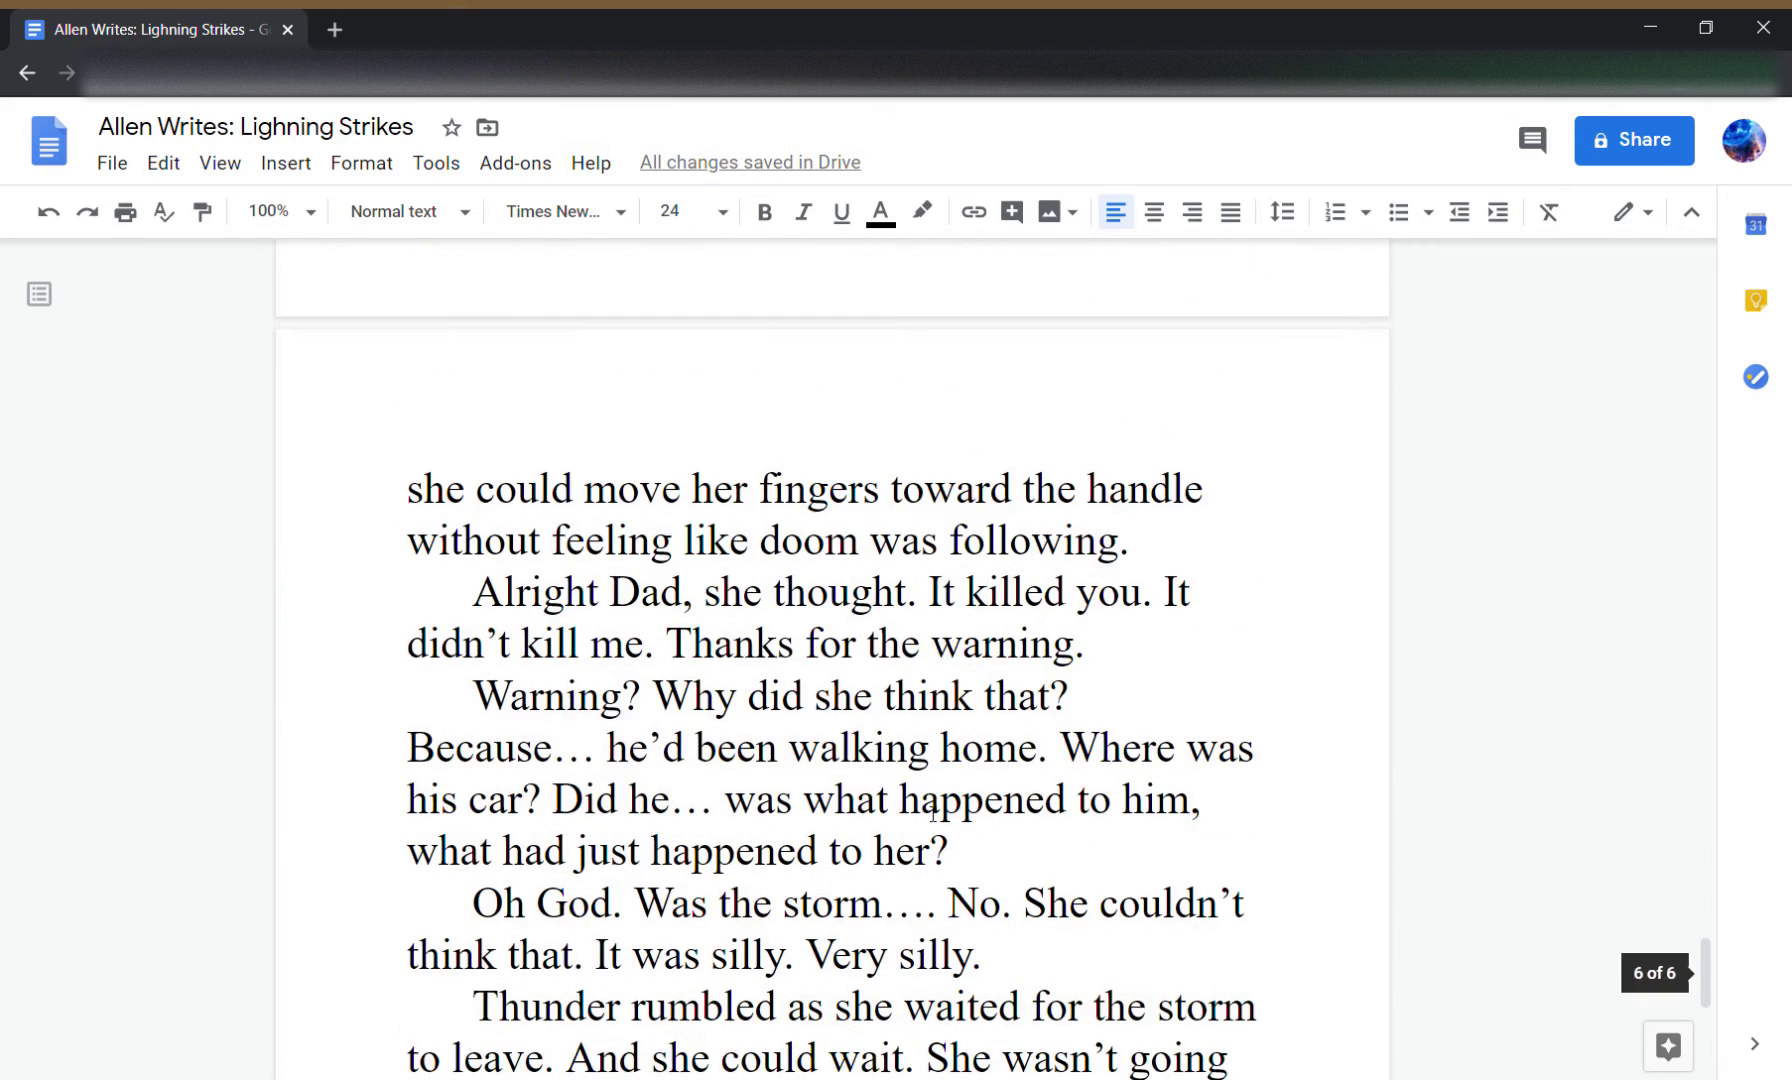
scroll(933, 812, "down", 5)
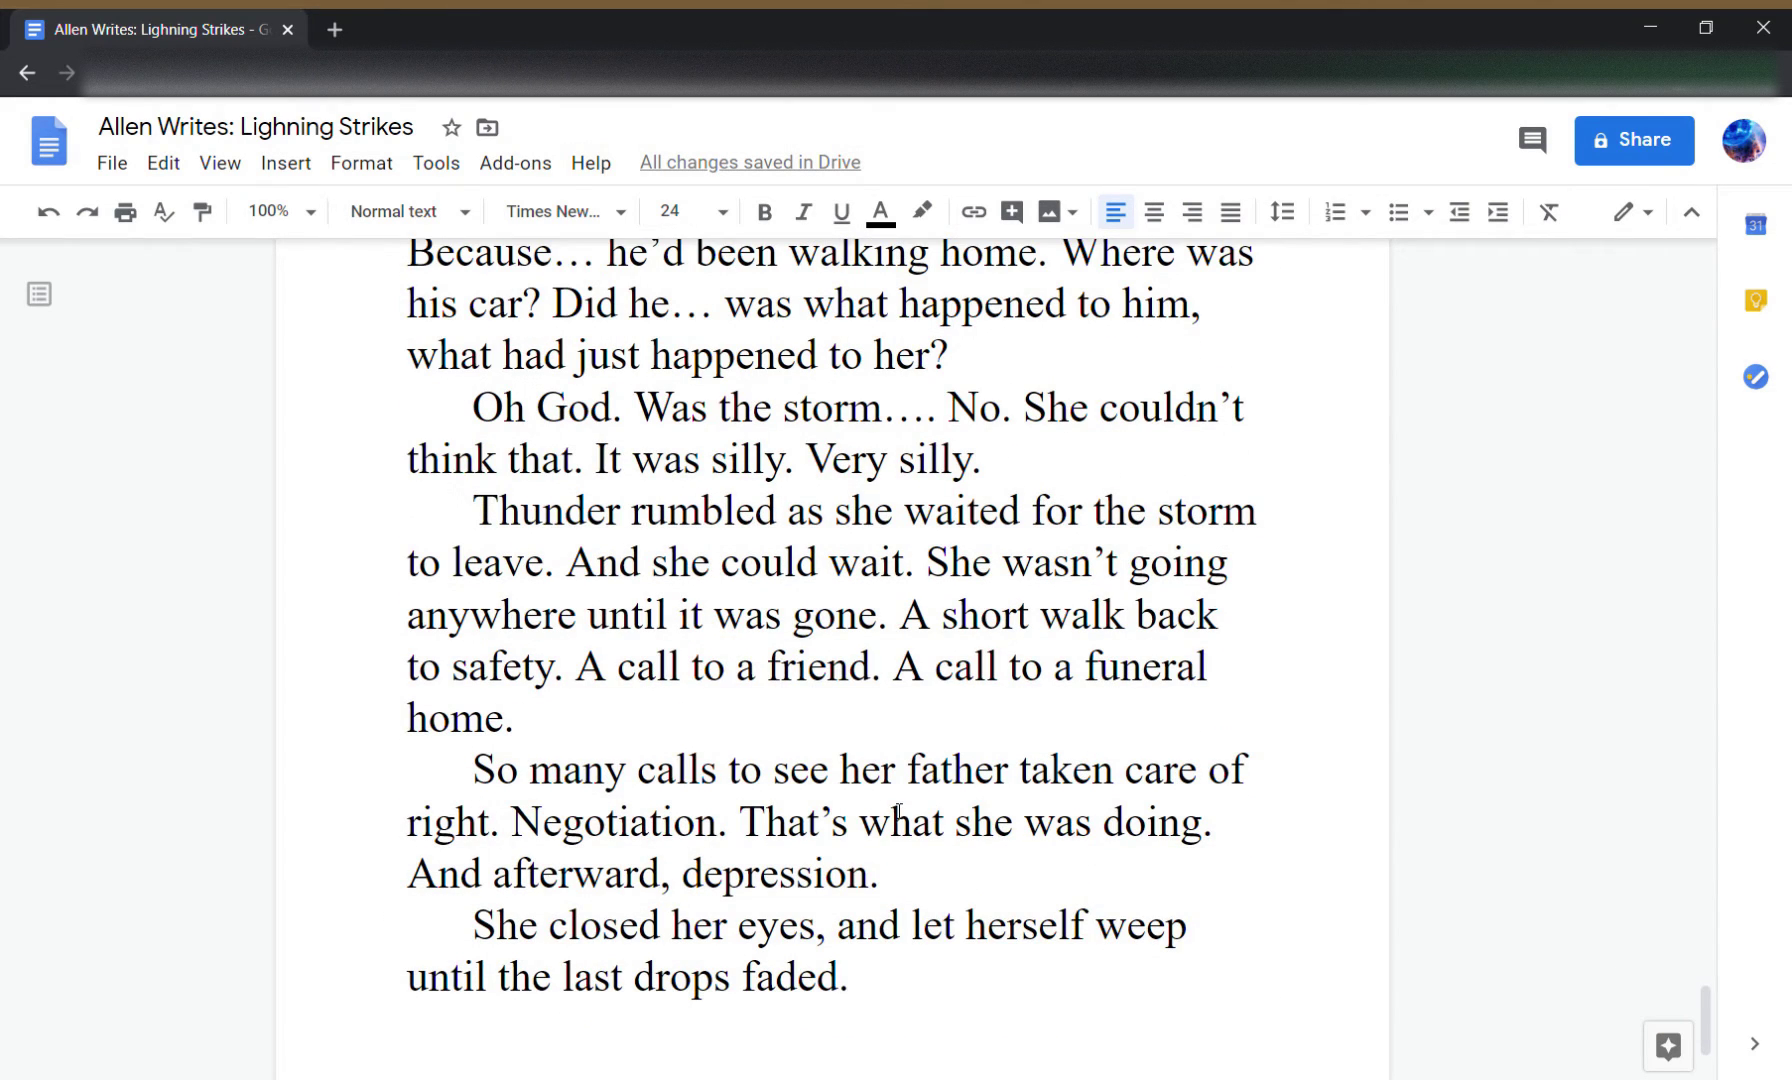
- Insert a page break after the story's last sentence and start the new page with the label "Outlining:"
scroll(898, 812, "down", 2)
left_click(937, 784)
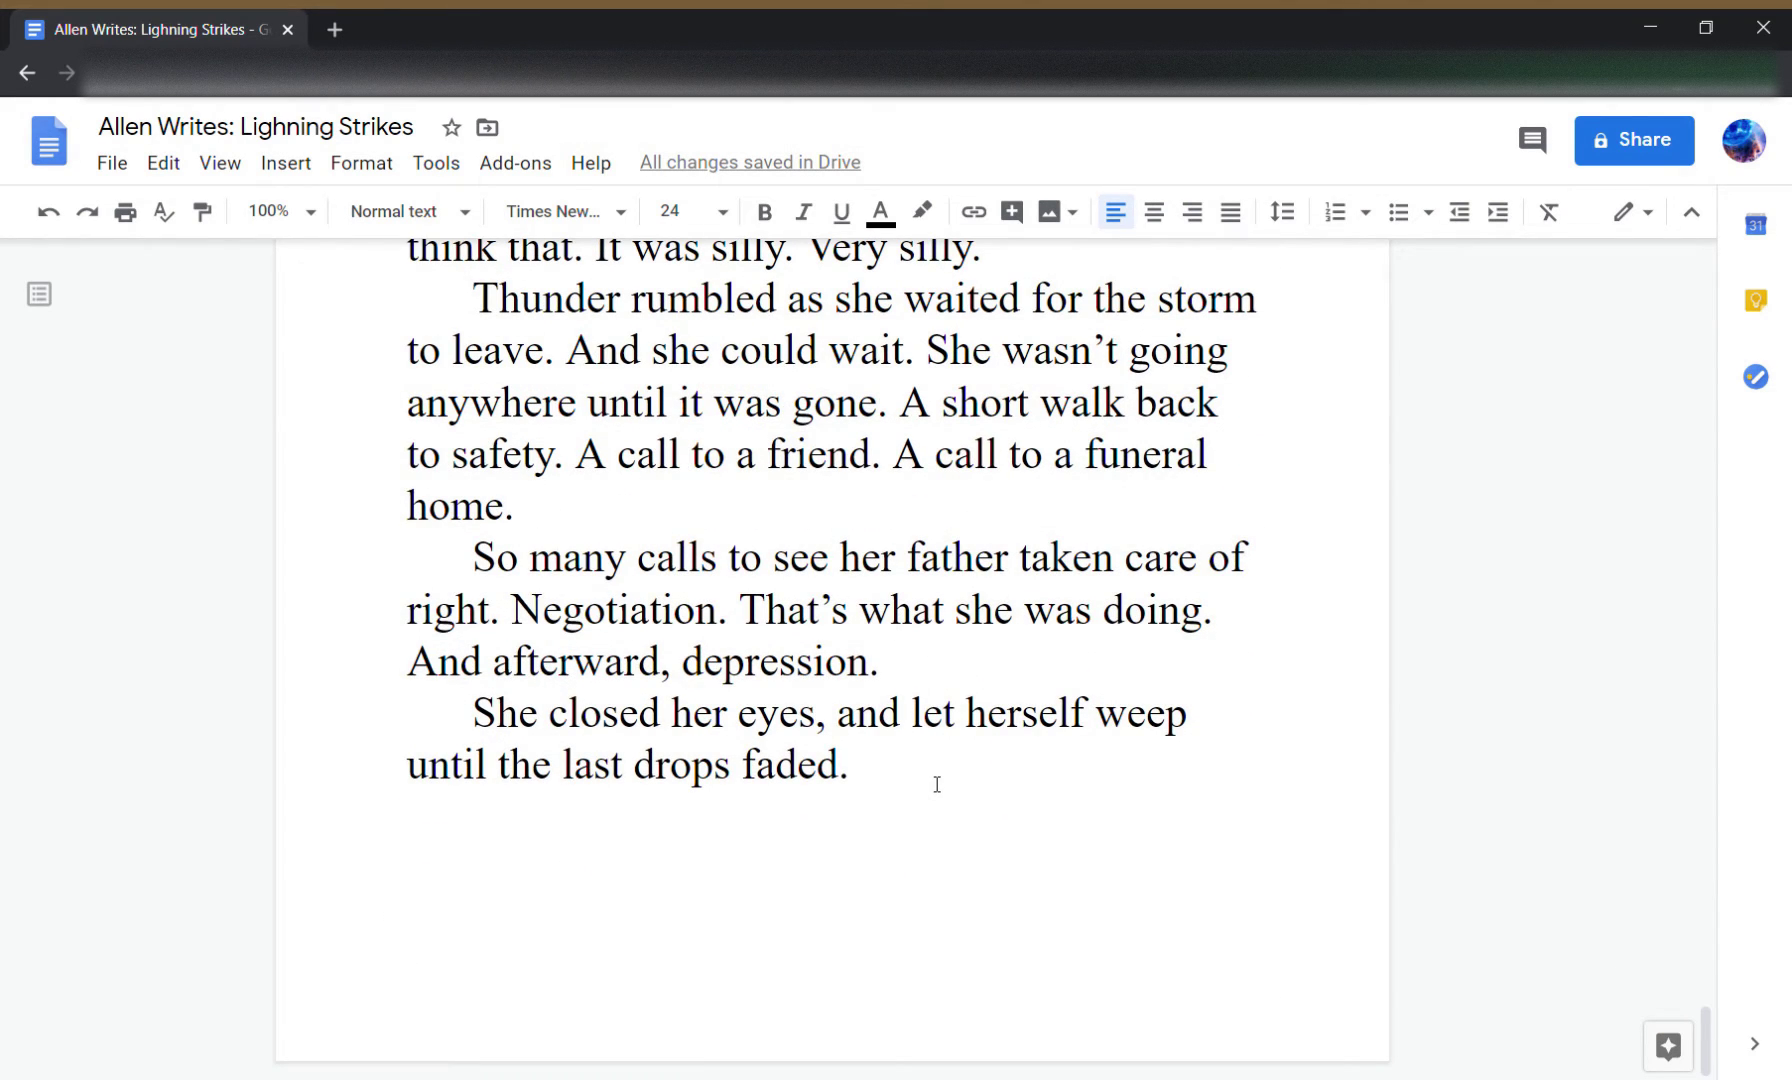
key("Return")
key("ctrl+Return")
key("BackSpace")
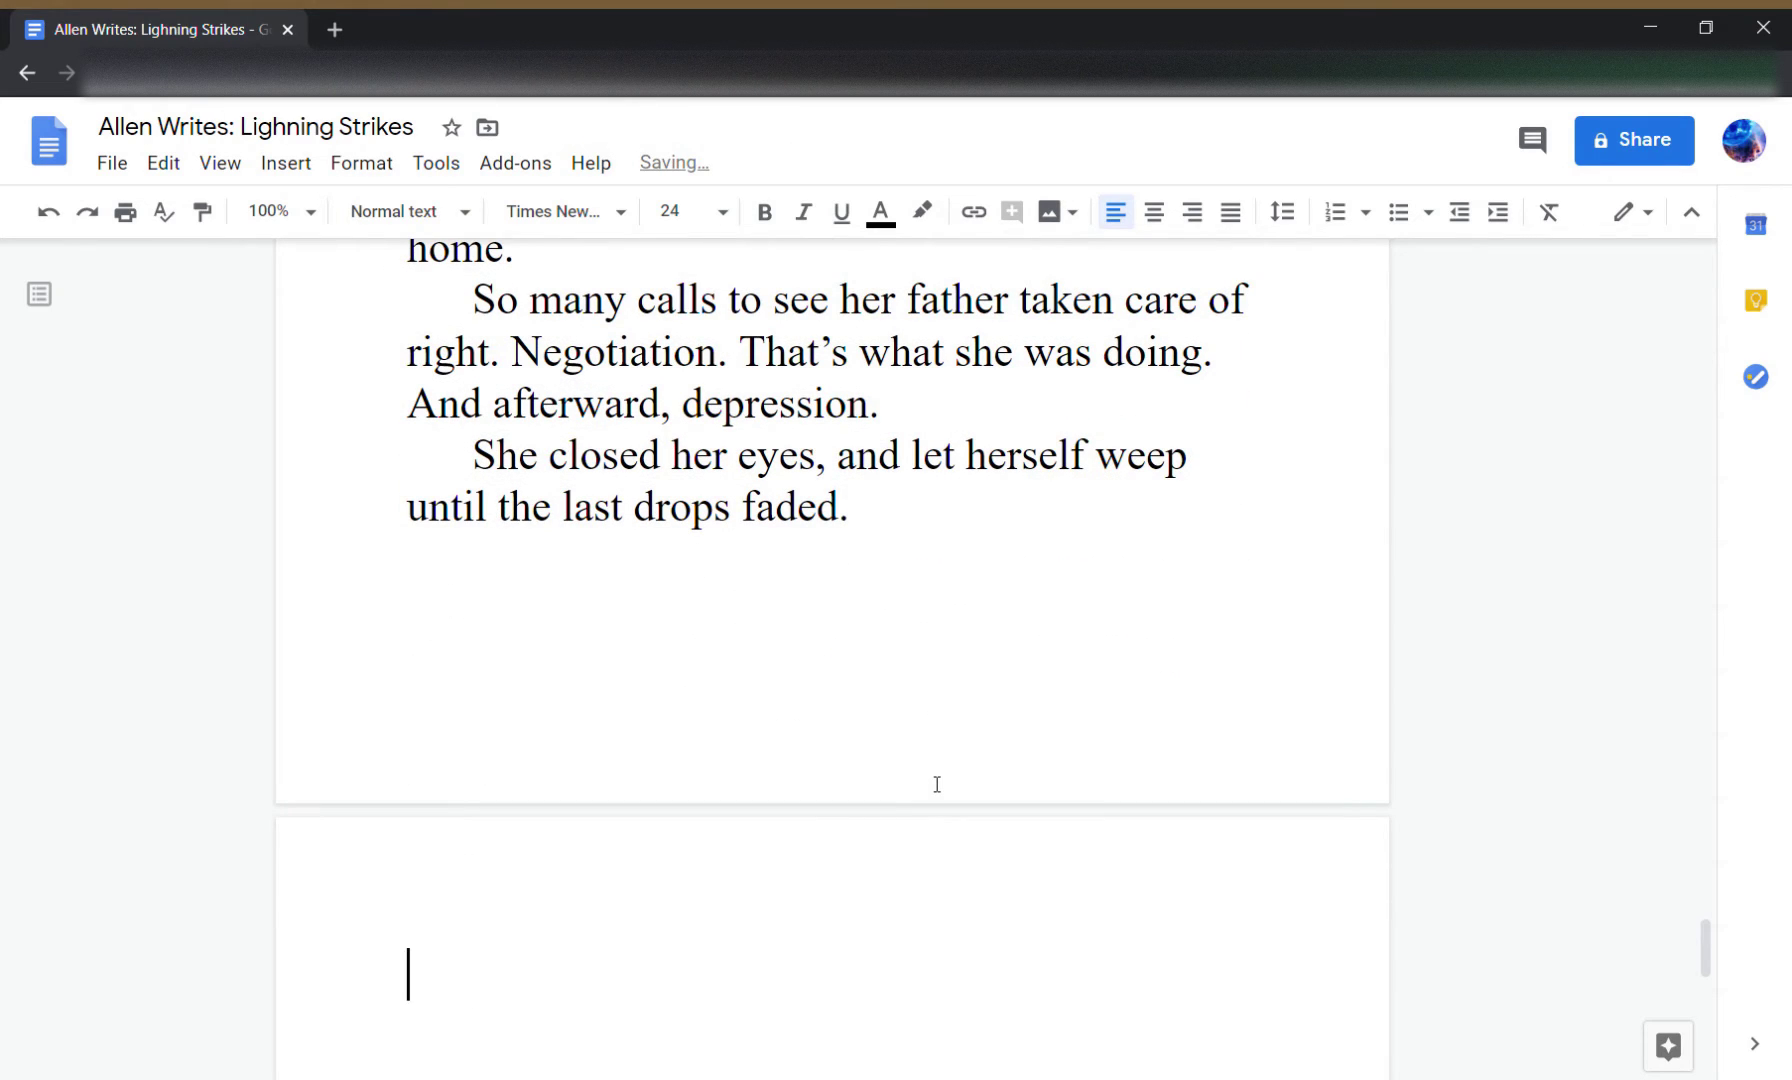
type("Outlining:")
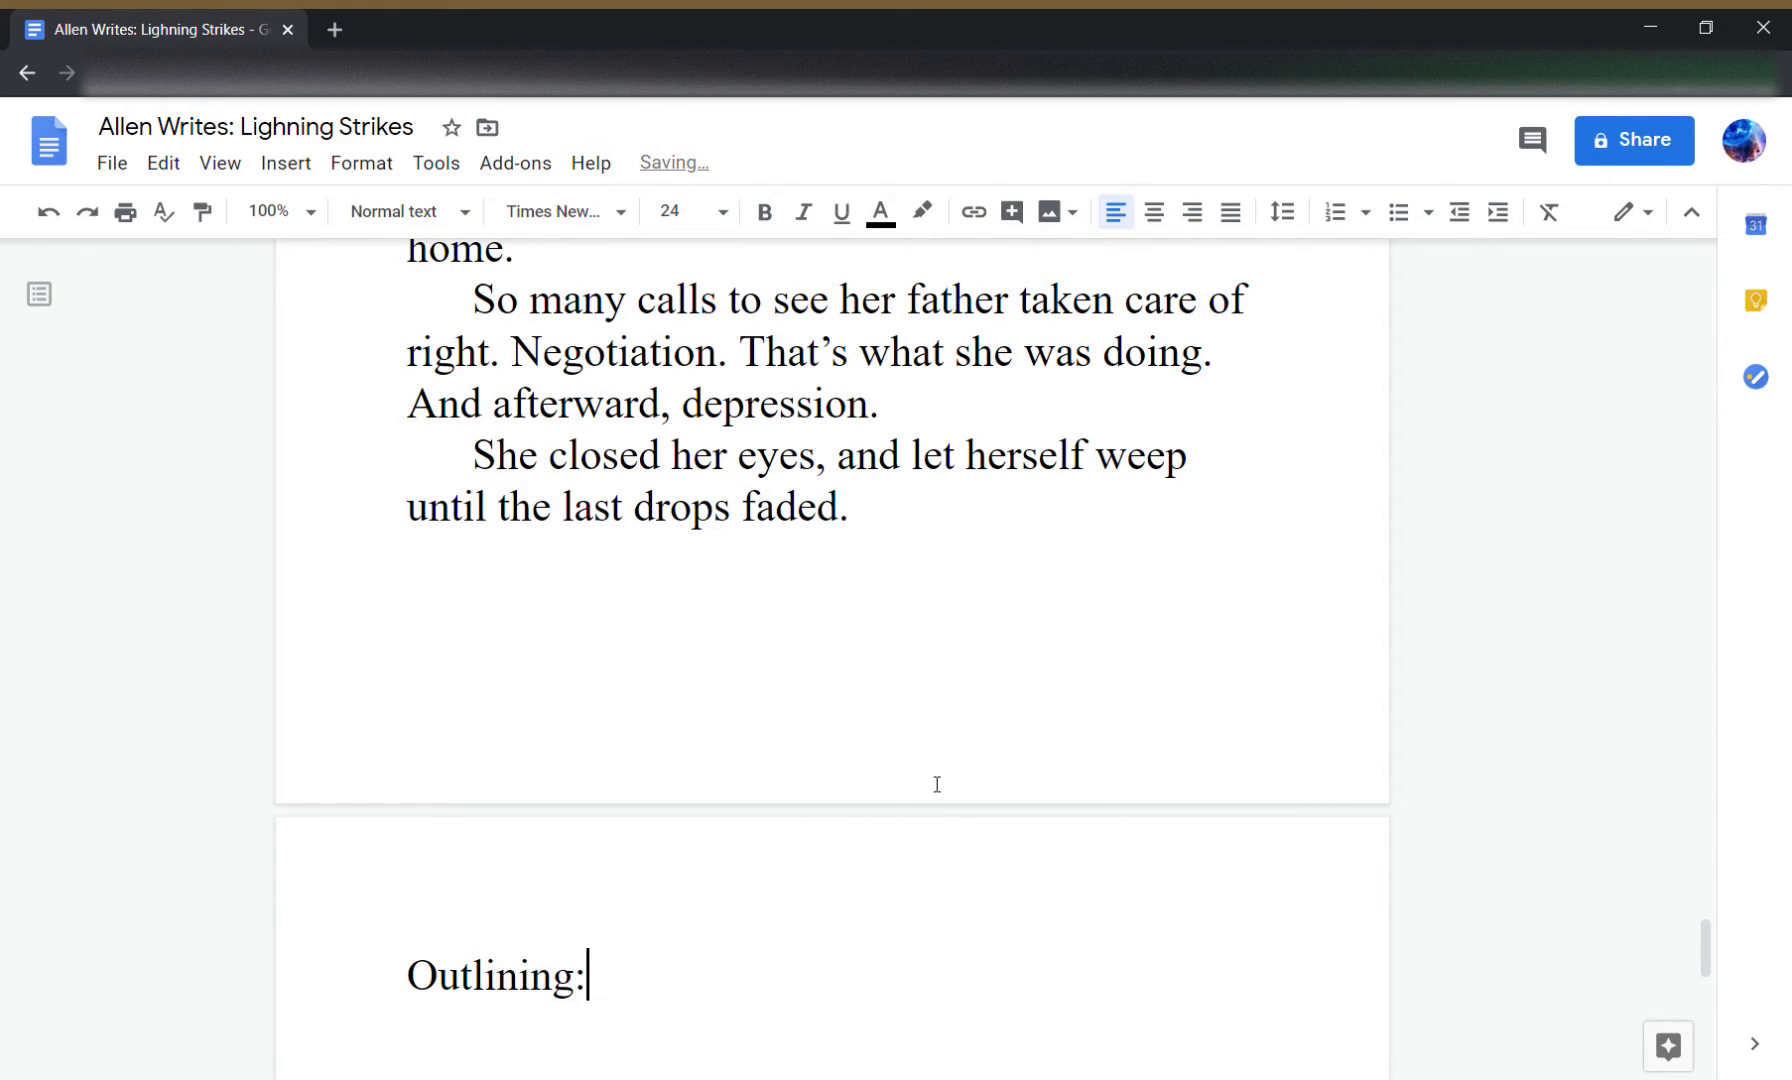
- Add the question "Is is coincidence?" after the "Outlining:" label
type(" Is is coincidence.")
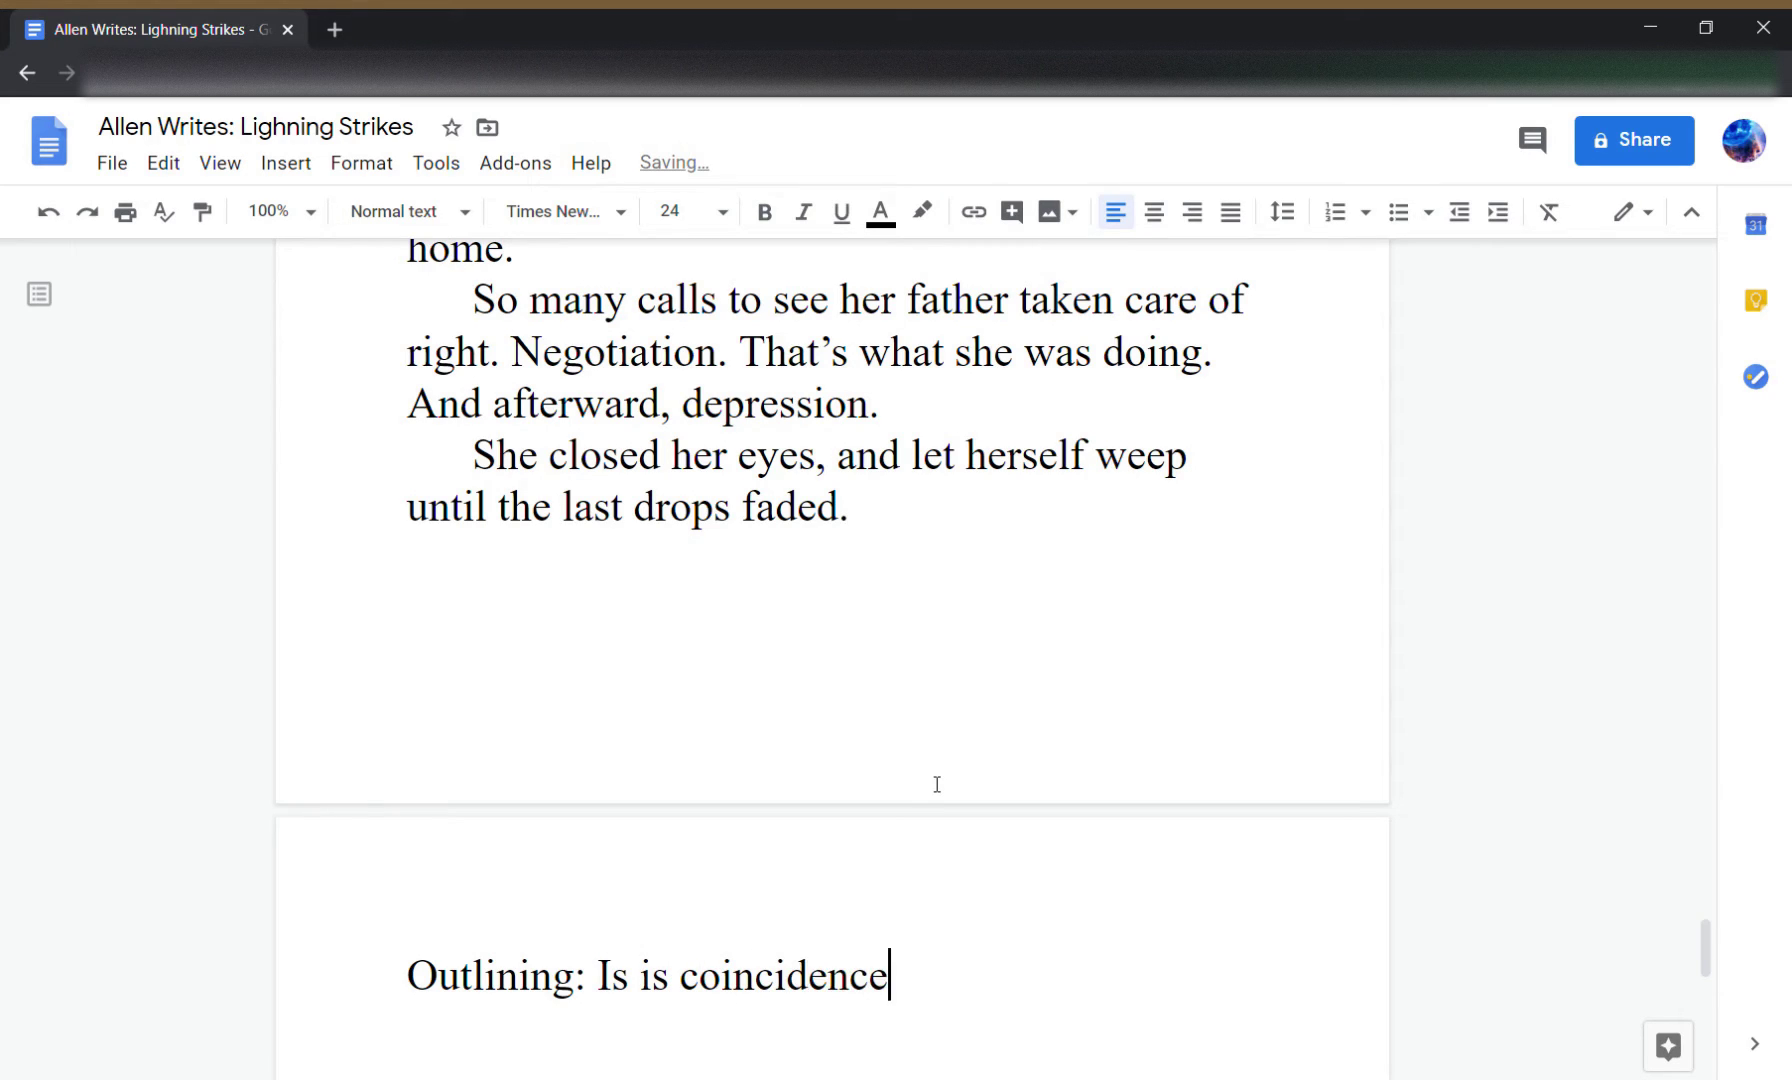
key("BackSpace")
type("?")
- Correct the second "is" in the outlining question to "it" and return to the end of the line
key("Left")
key("Left")
key("Left")
key("Left")
key("Left")
key("Left")
key("Left")
key("Left")
key("Left")
key("Left")
key("Left")
key("Left")
key("Left")
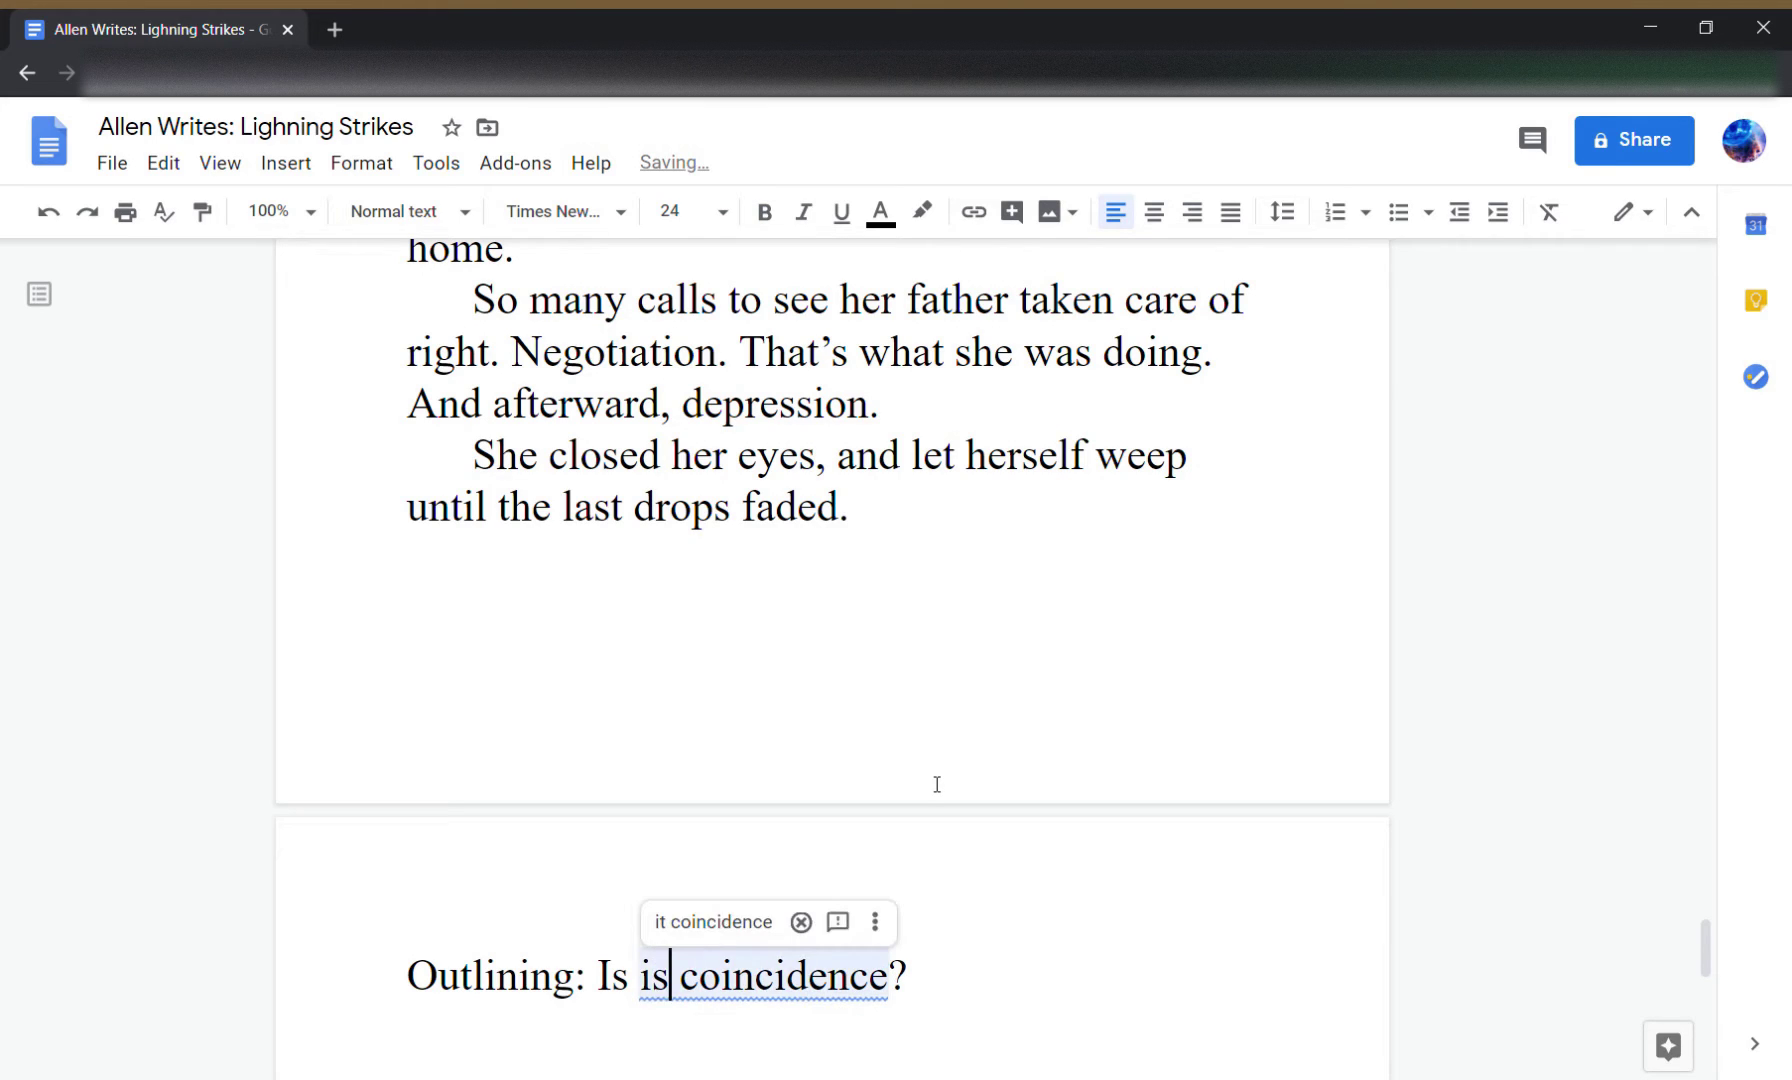
key("BackSpace")
type("t")
key("Right")
key("Right")
key("Right")
key("Right")
key("Right")
key("Right")
key("Right")
key("Right")
key("Right")
key("Right")
key("Right")
key("Right")
key("Right")
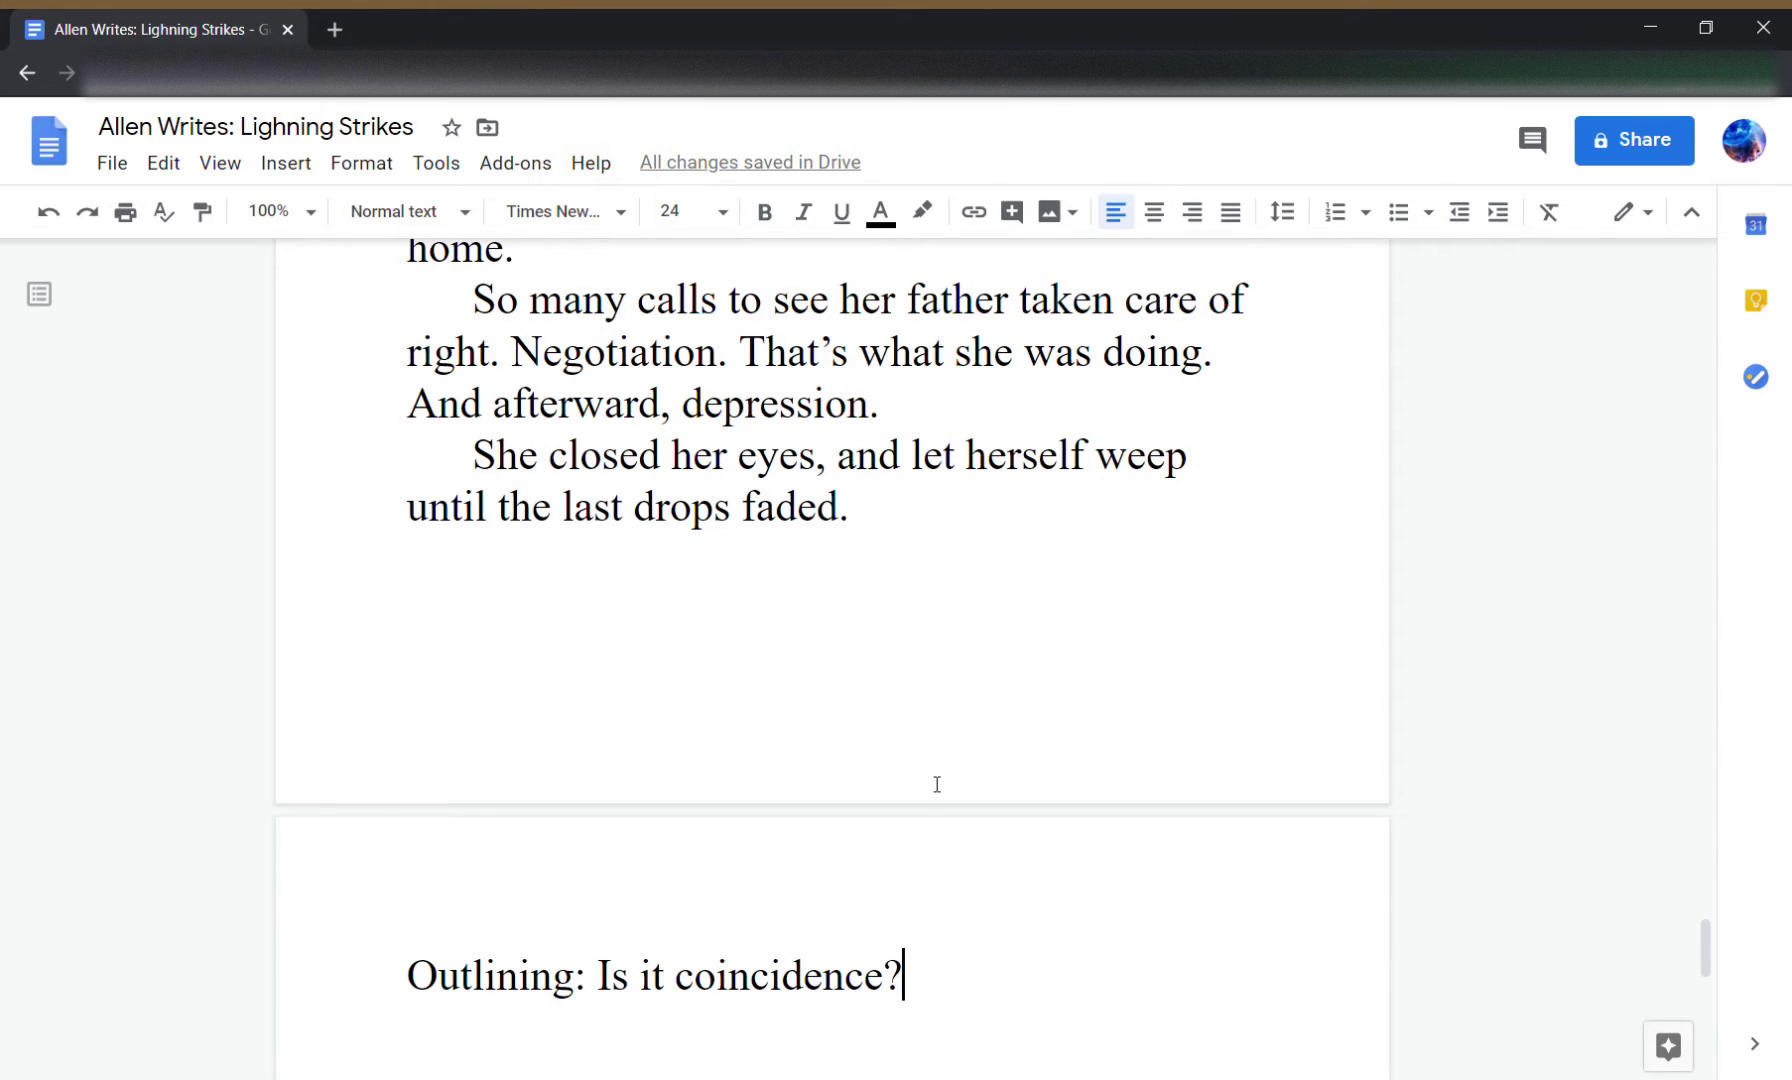
- Continue the outlining note with "If not, why not? If yes, then so what?" and leave a blank line below it
type("If n")
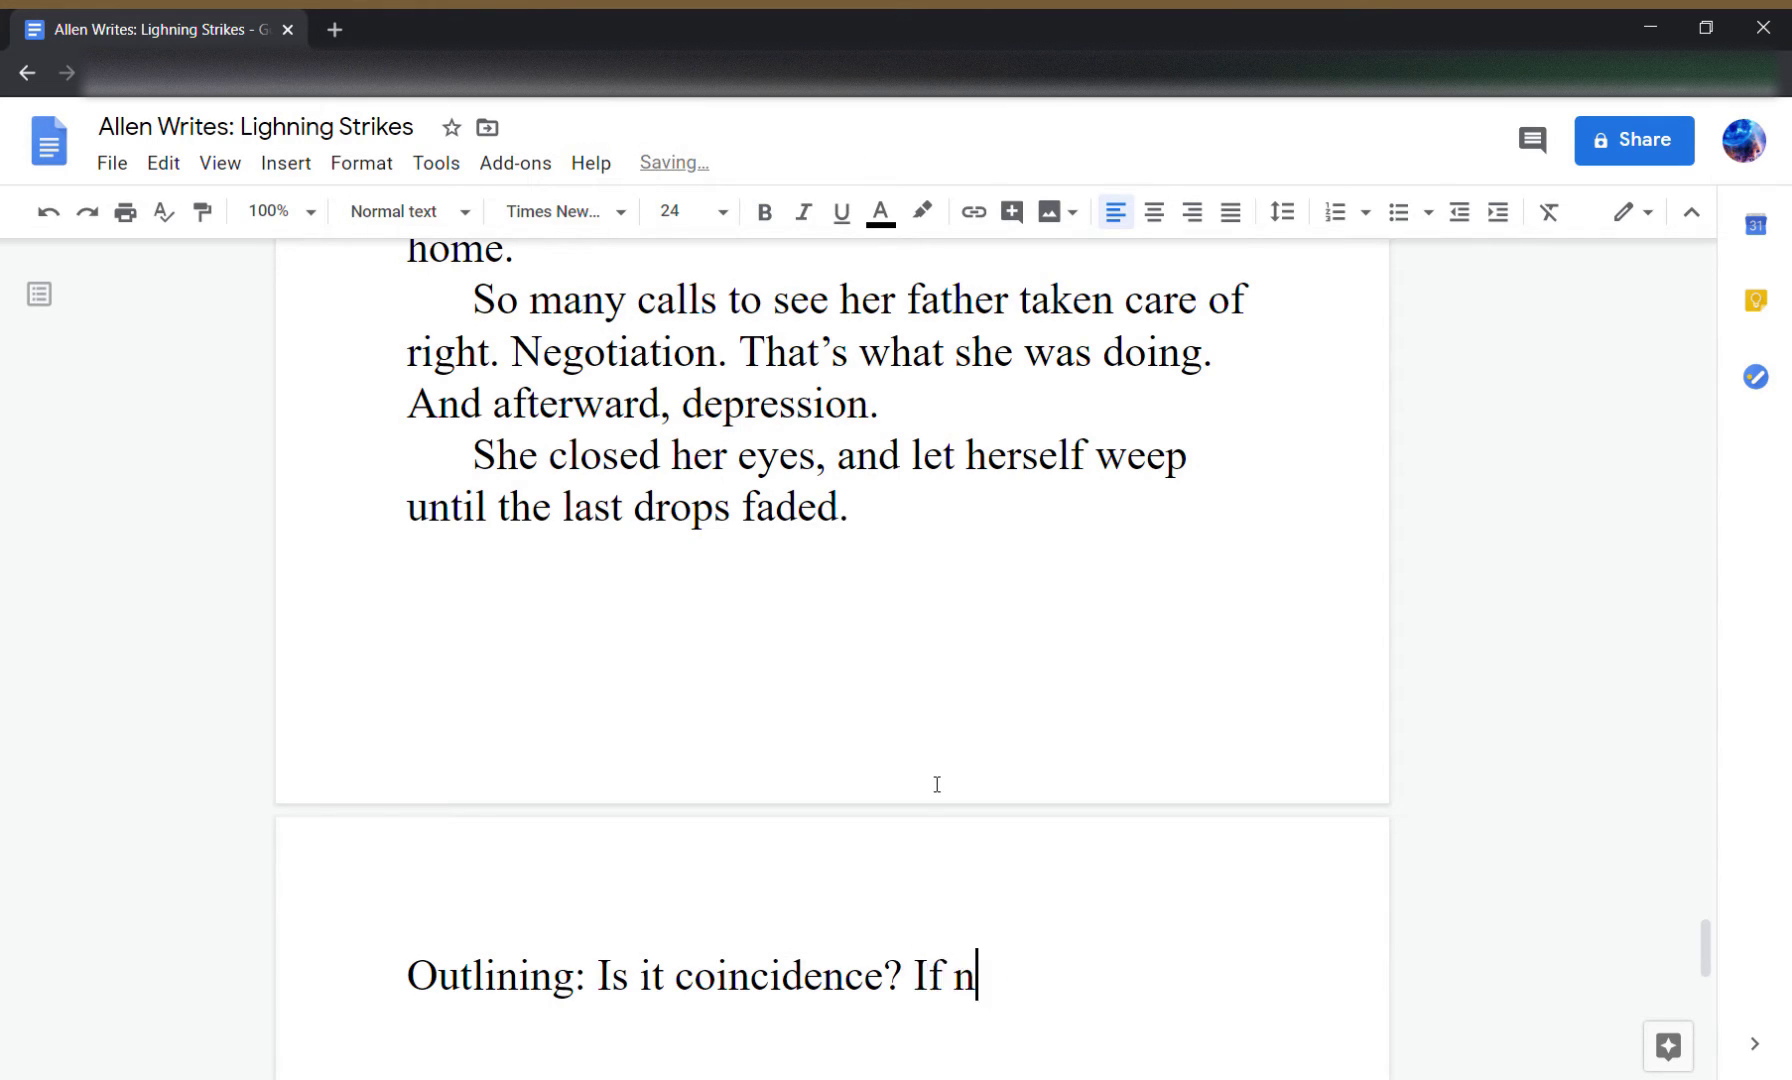
type("ot, why not, why n")
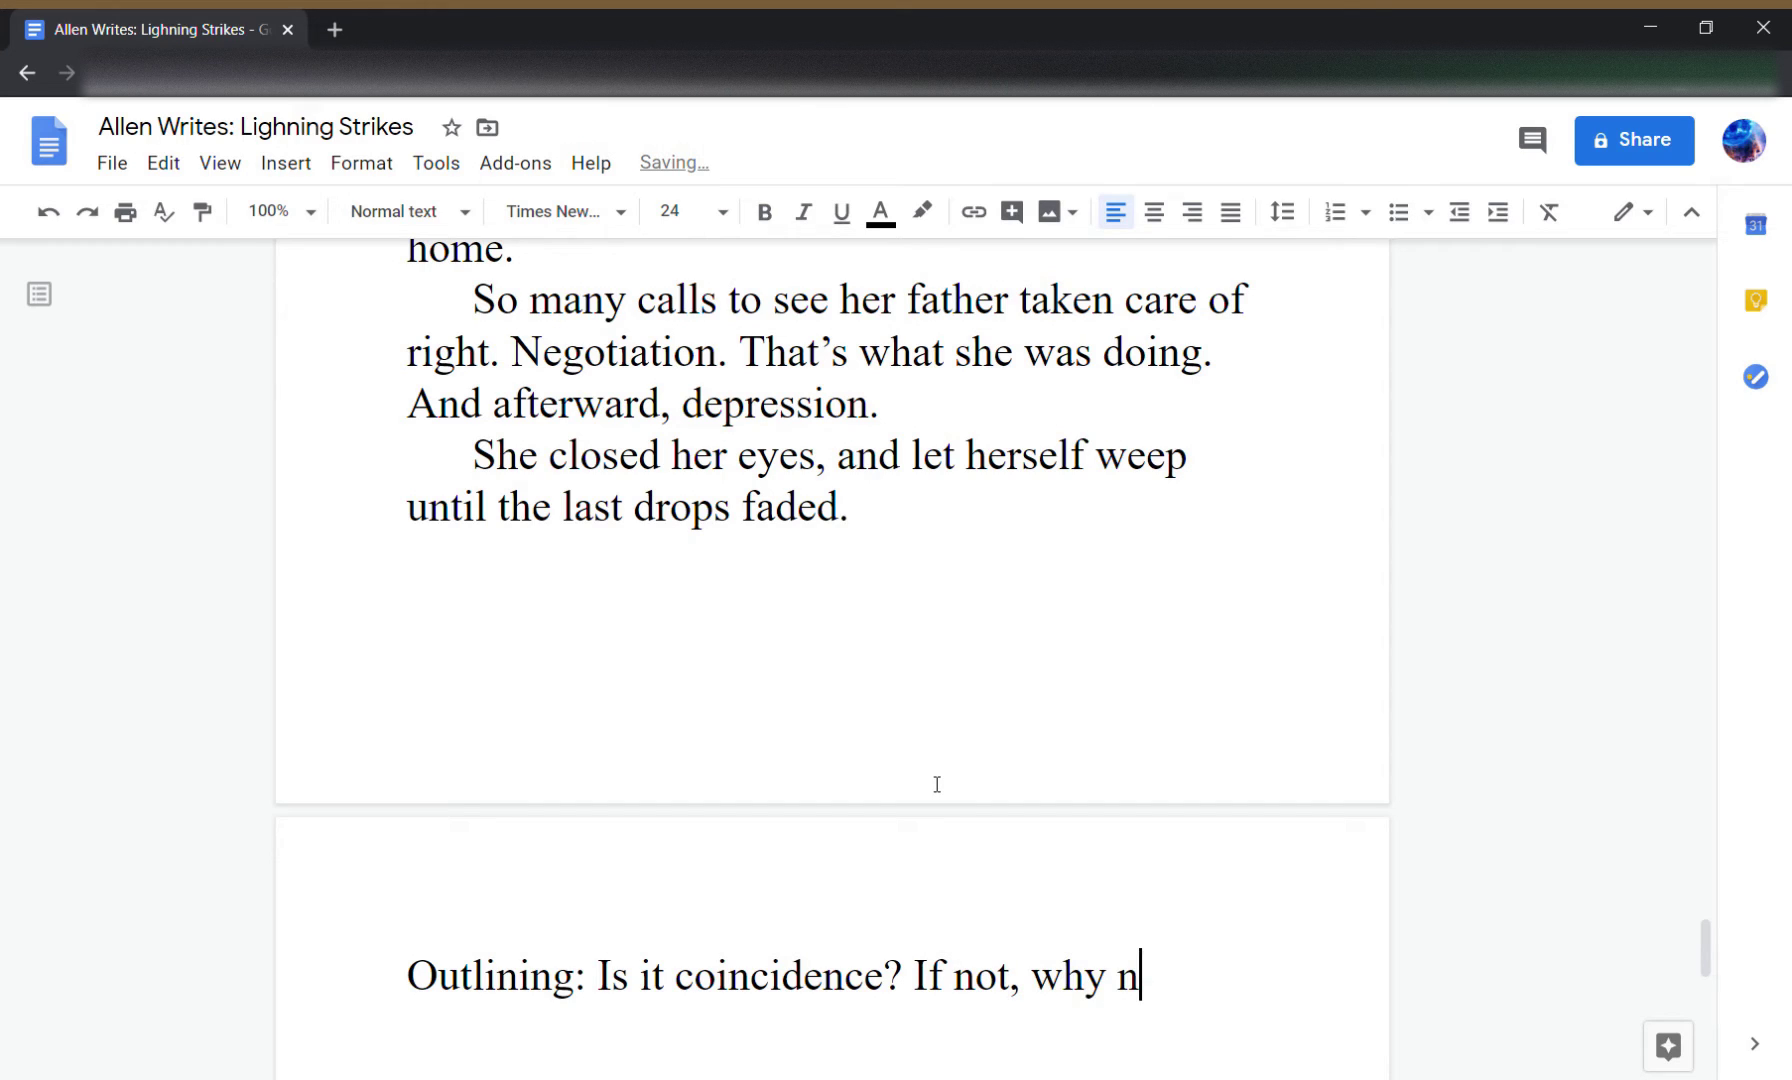
type("ot? If yes, they")
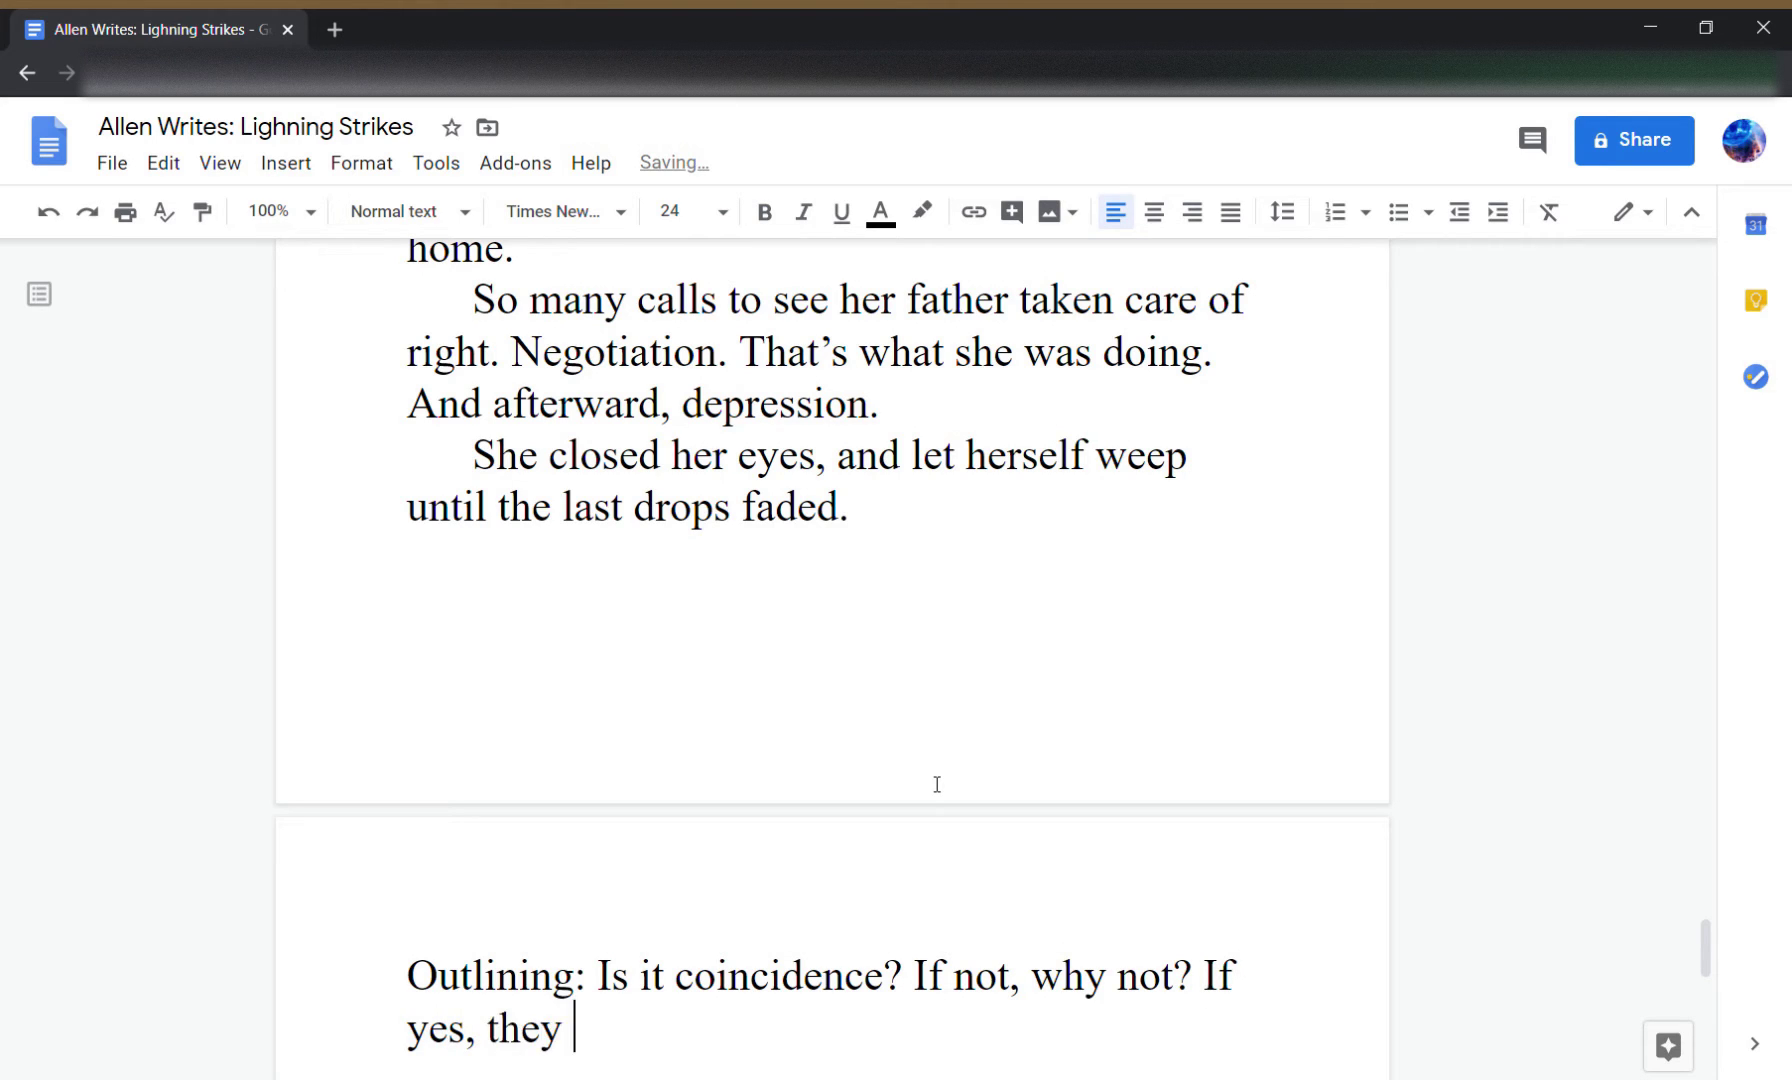
type(" so")
key("BackSpace")
key("BackSpace")
key("BackSpace")
key("BackSpace")
type("n so what?")
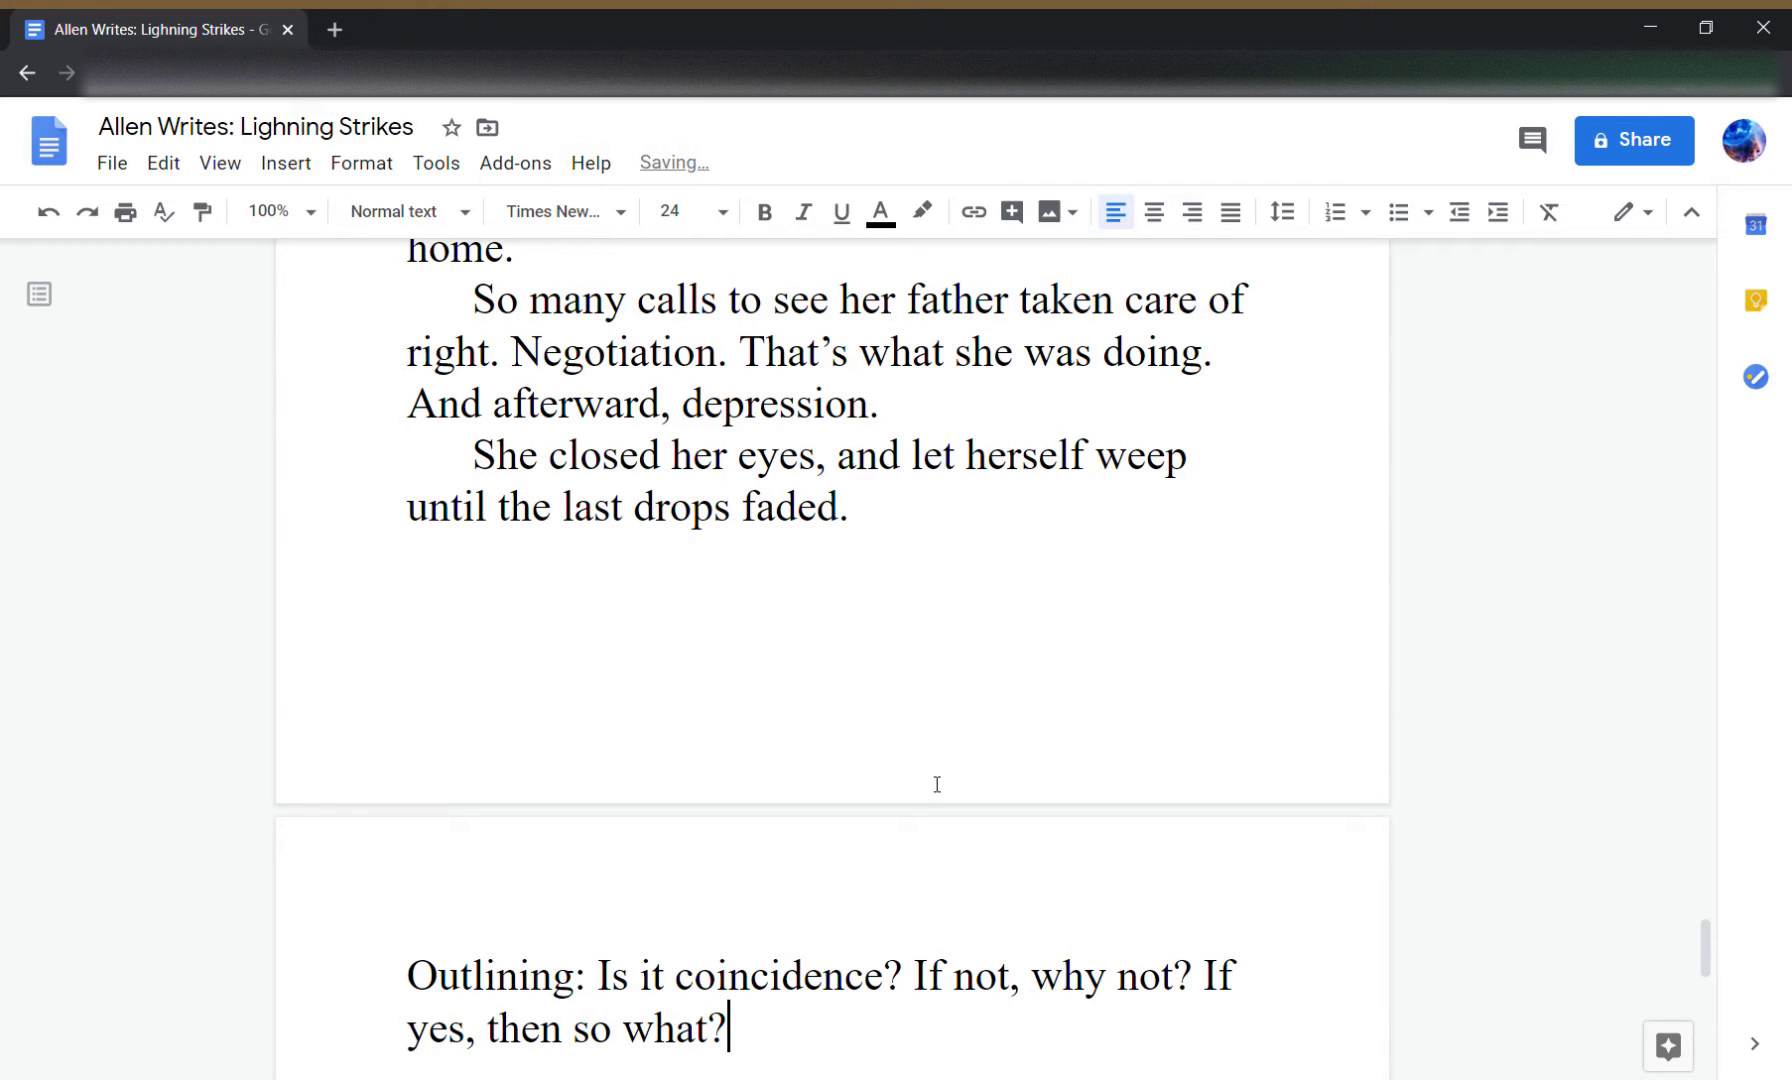
key("Return")
key("Return")
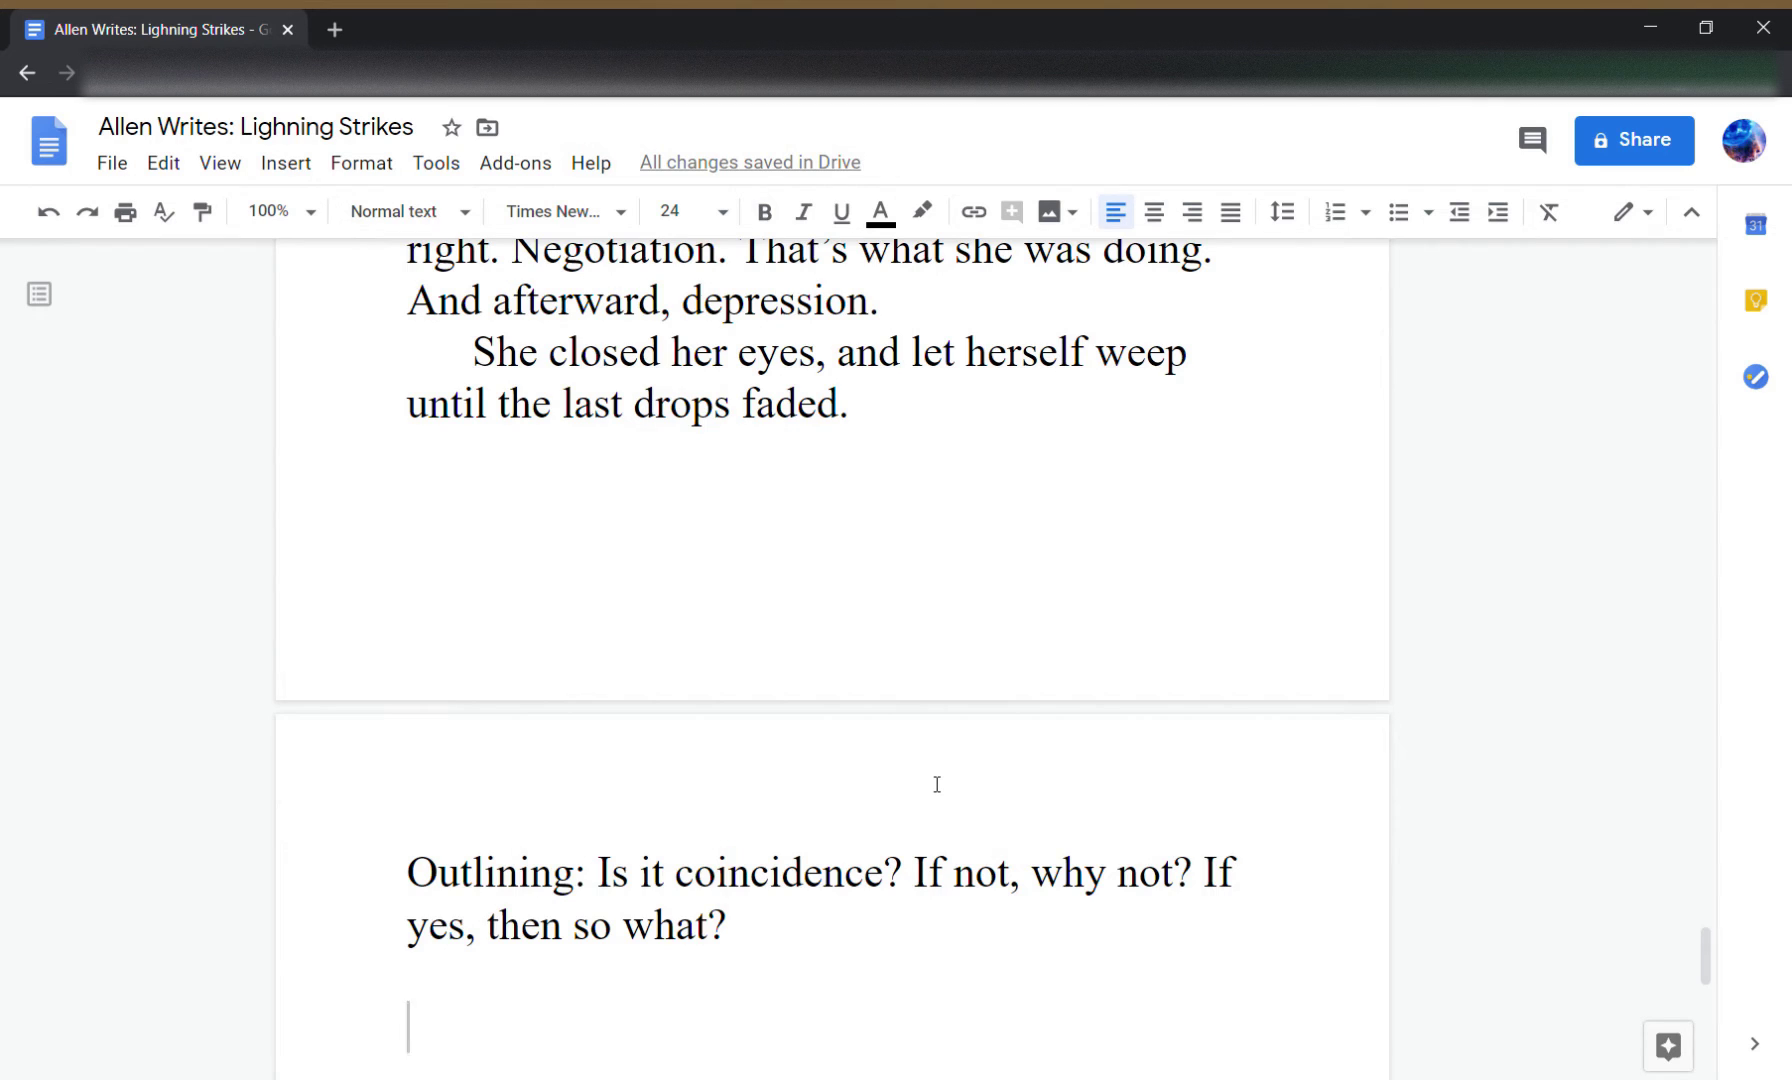
- Review the story's closing paragraphs, from the wait for the storm to leave to the last sentence
scroll(937, 784, "up", 6)
scroll(936, 700, "down", 2)
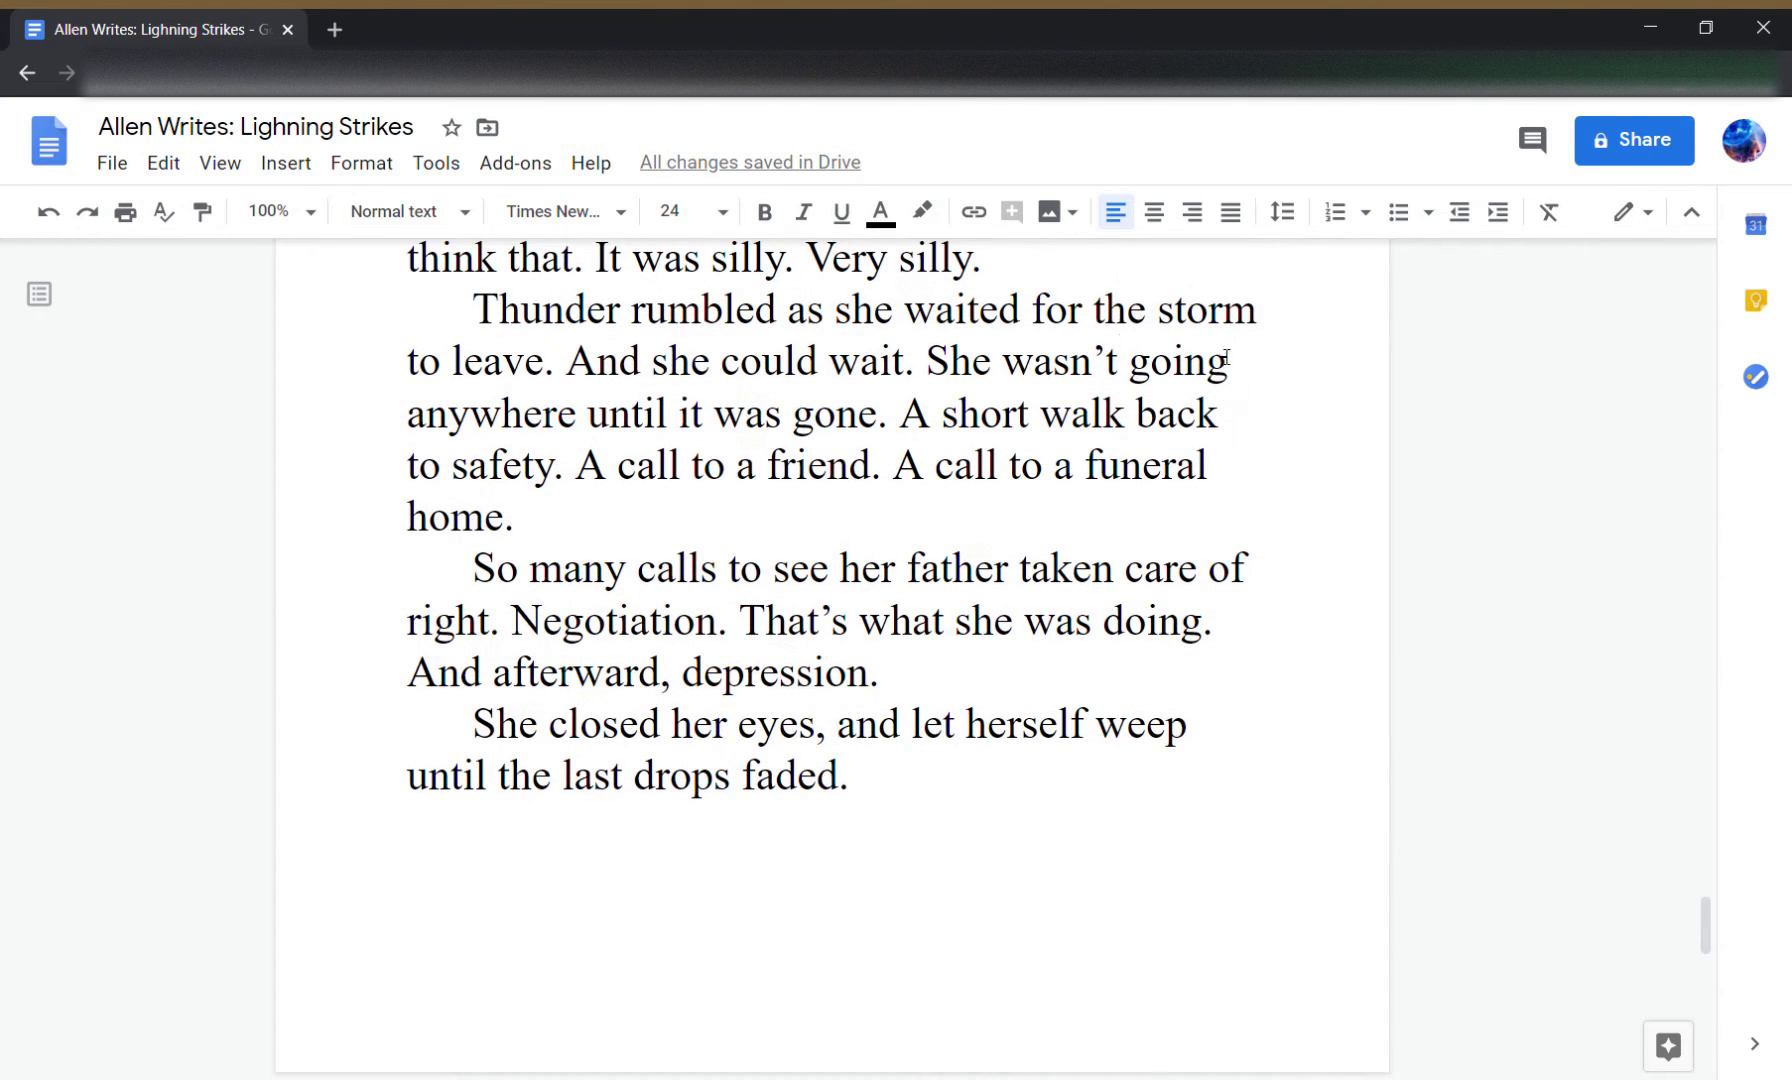
left_click(920, 362)
key("ctrl+Up")
left_click(681, 620)
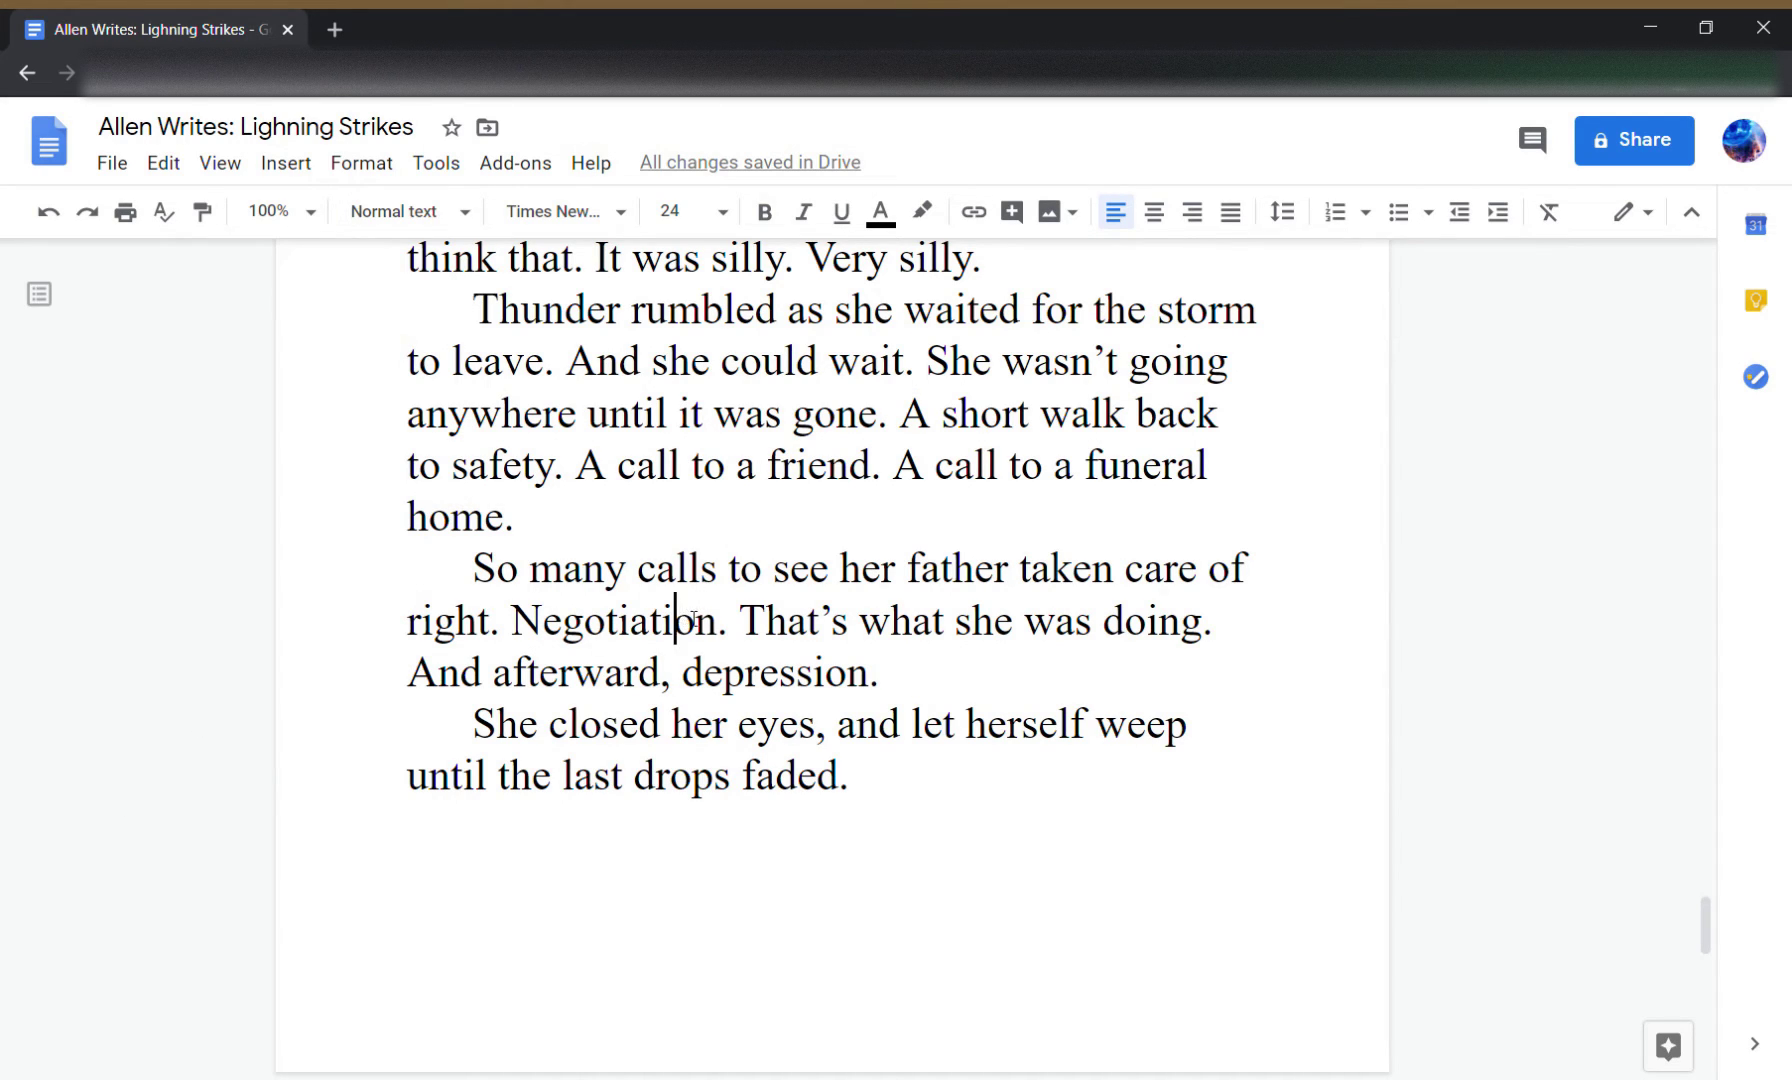
left_click(900, 789)
- Add the question "If not coincdience which genre does it belong to?" below the outlining note, separated by a blank line
scroll(909, 813, "down", 6)
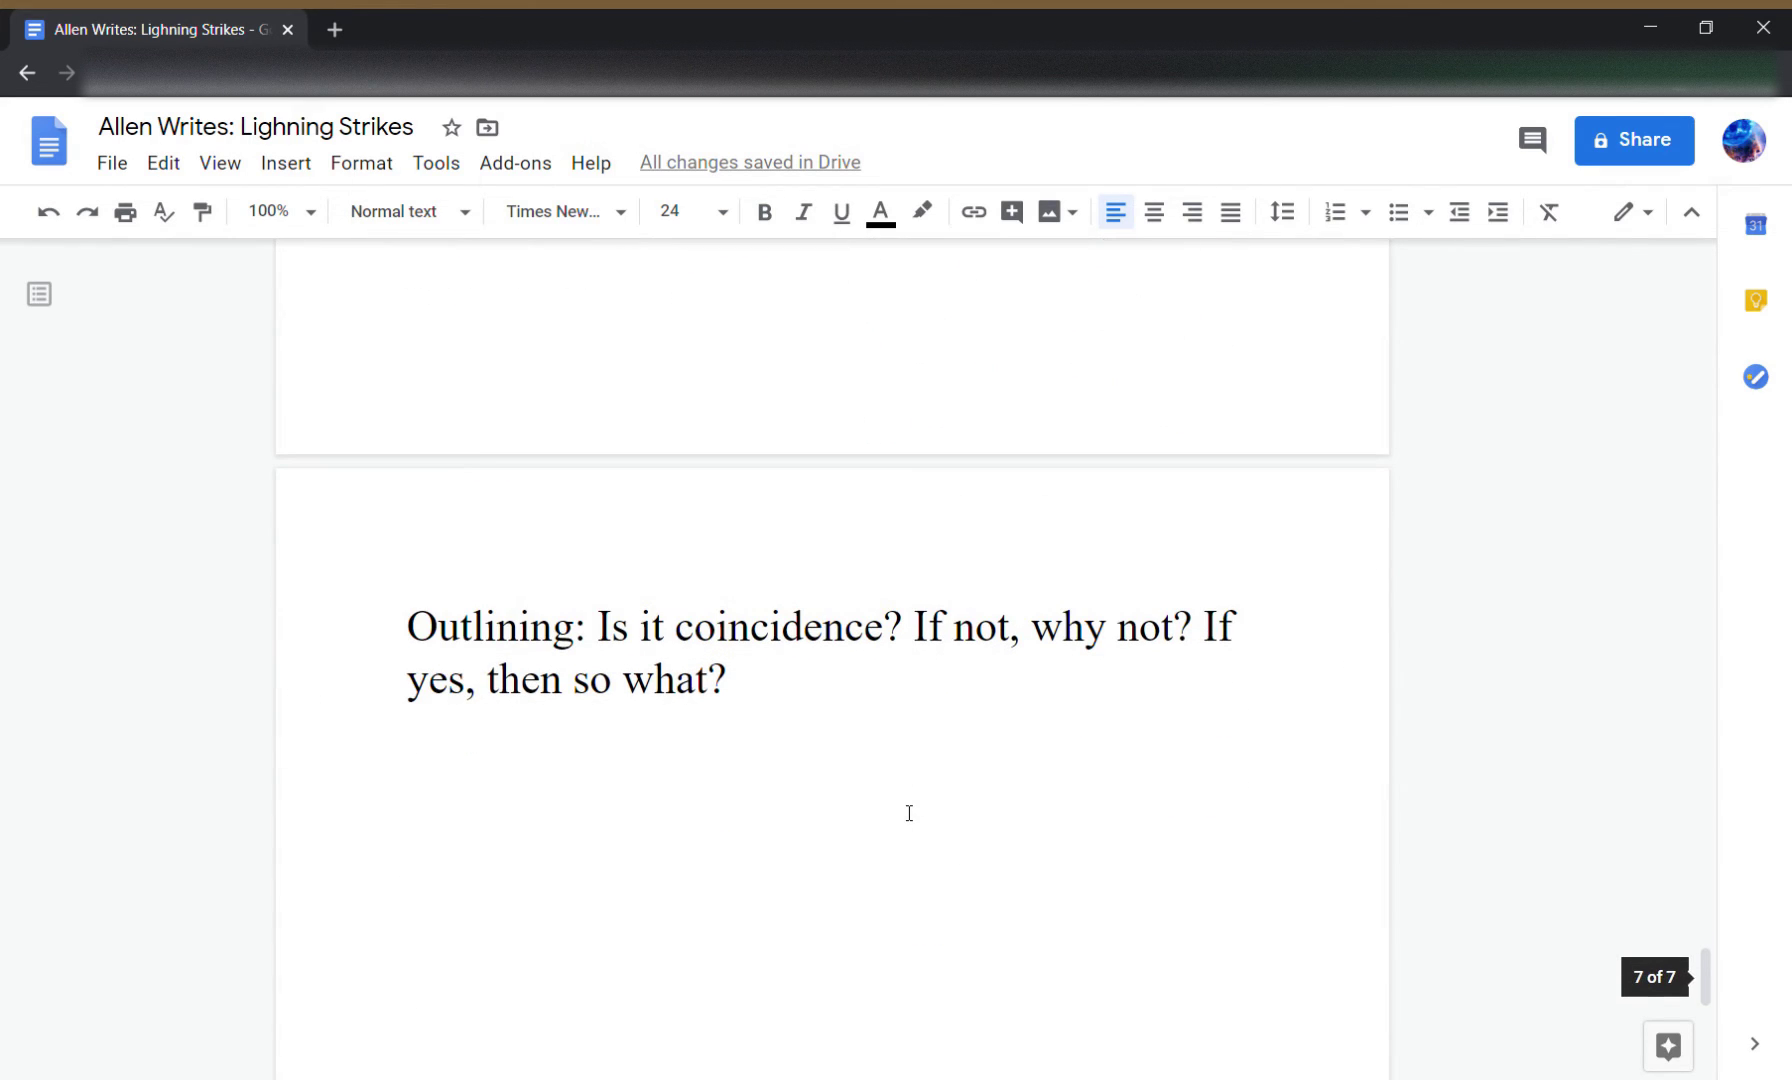
left_click(759, 740)
key("Return")
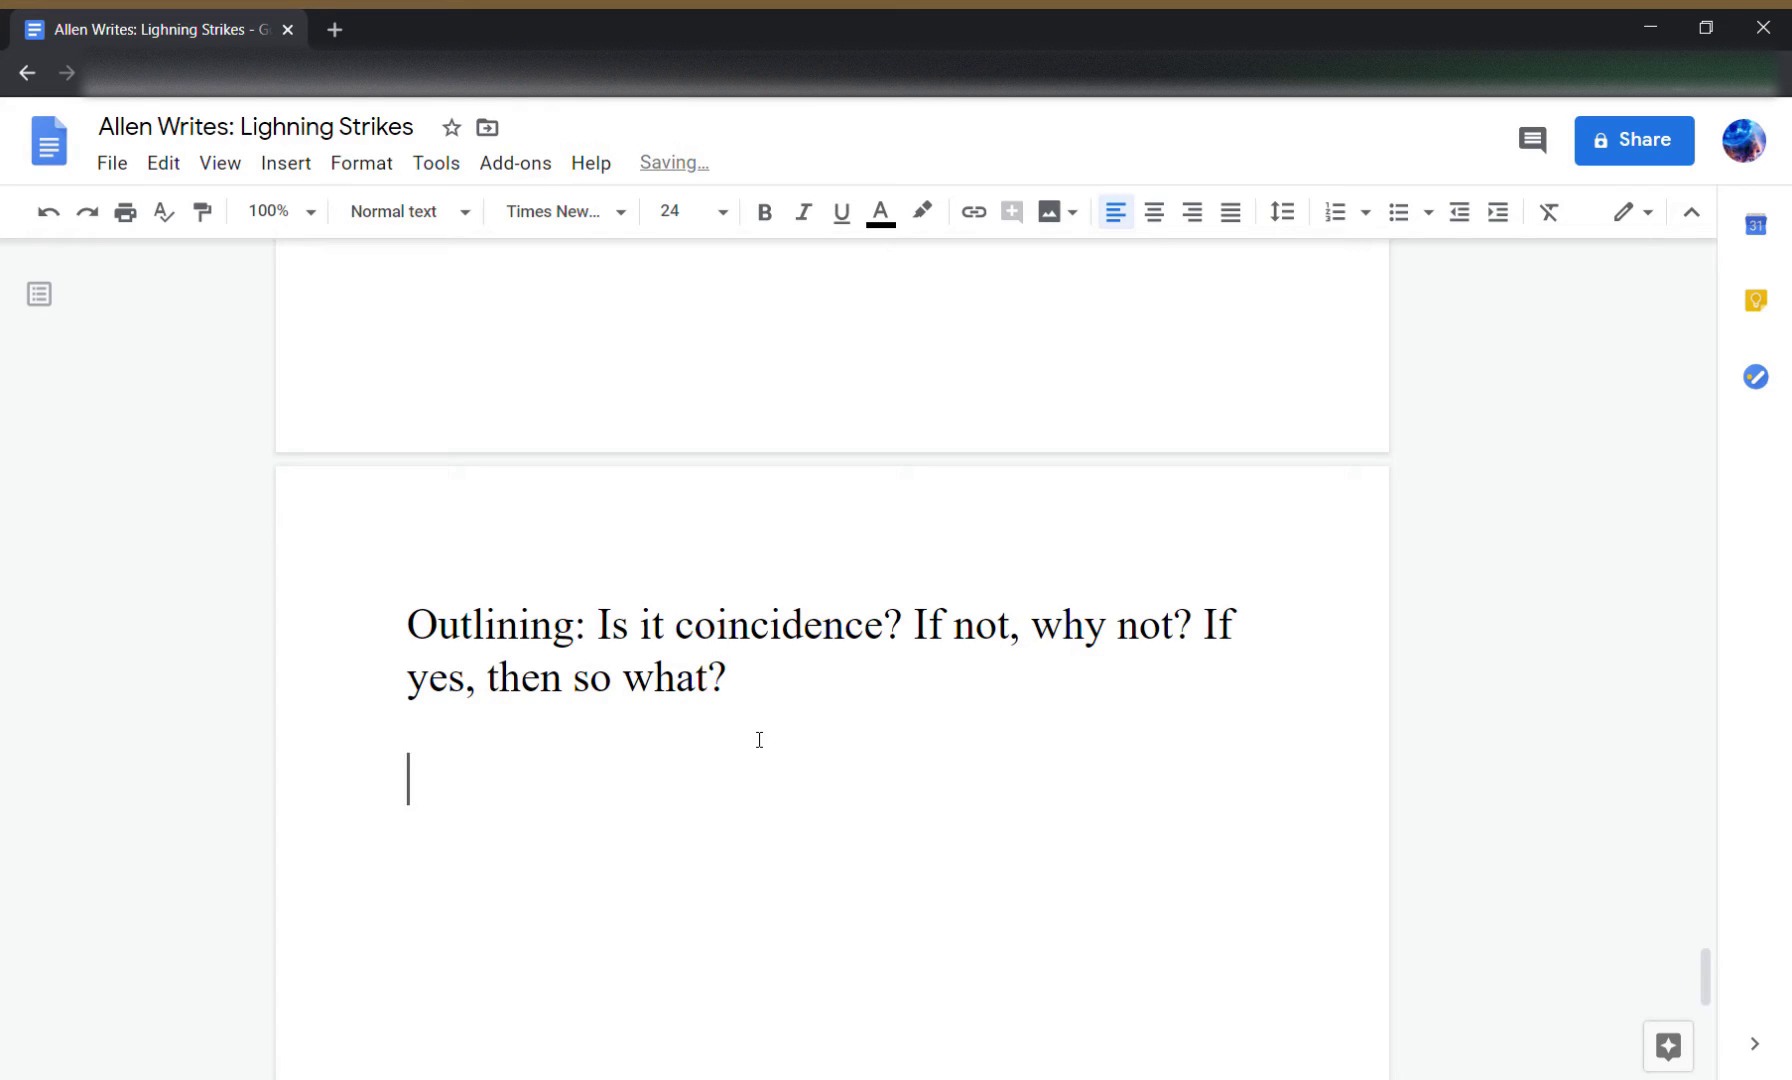
type("If not coi")
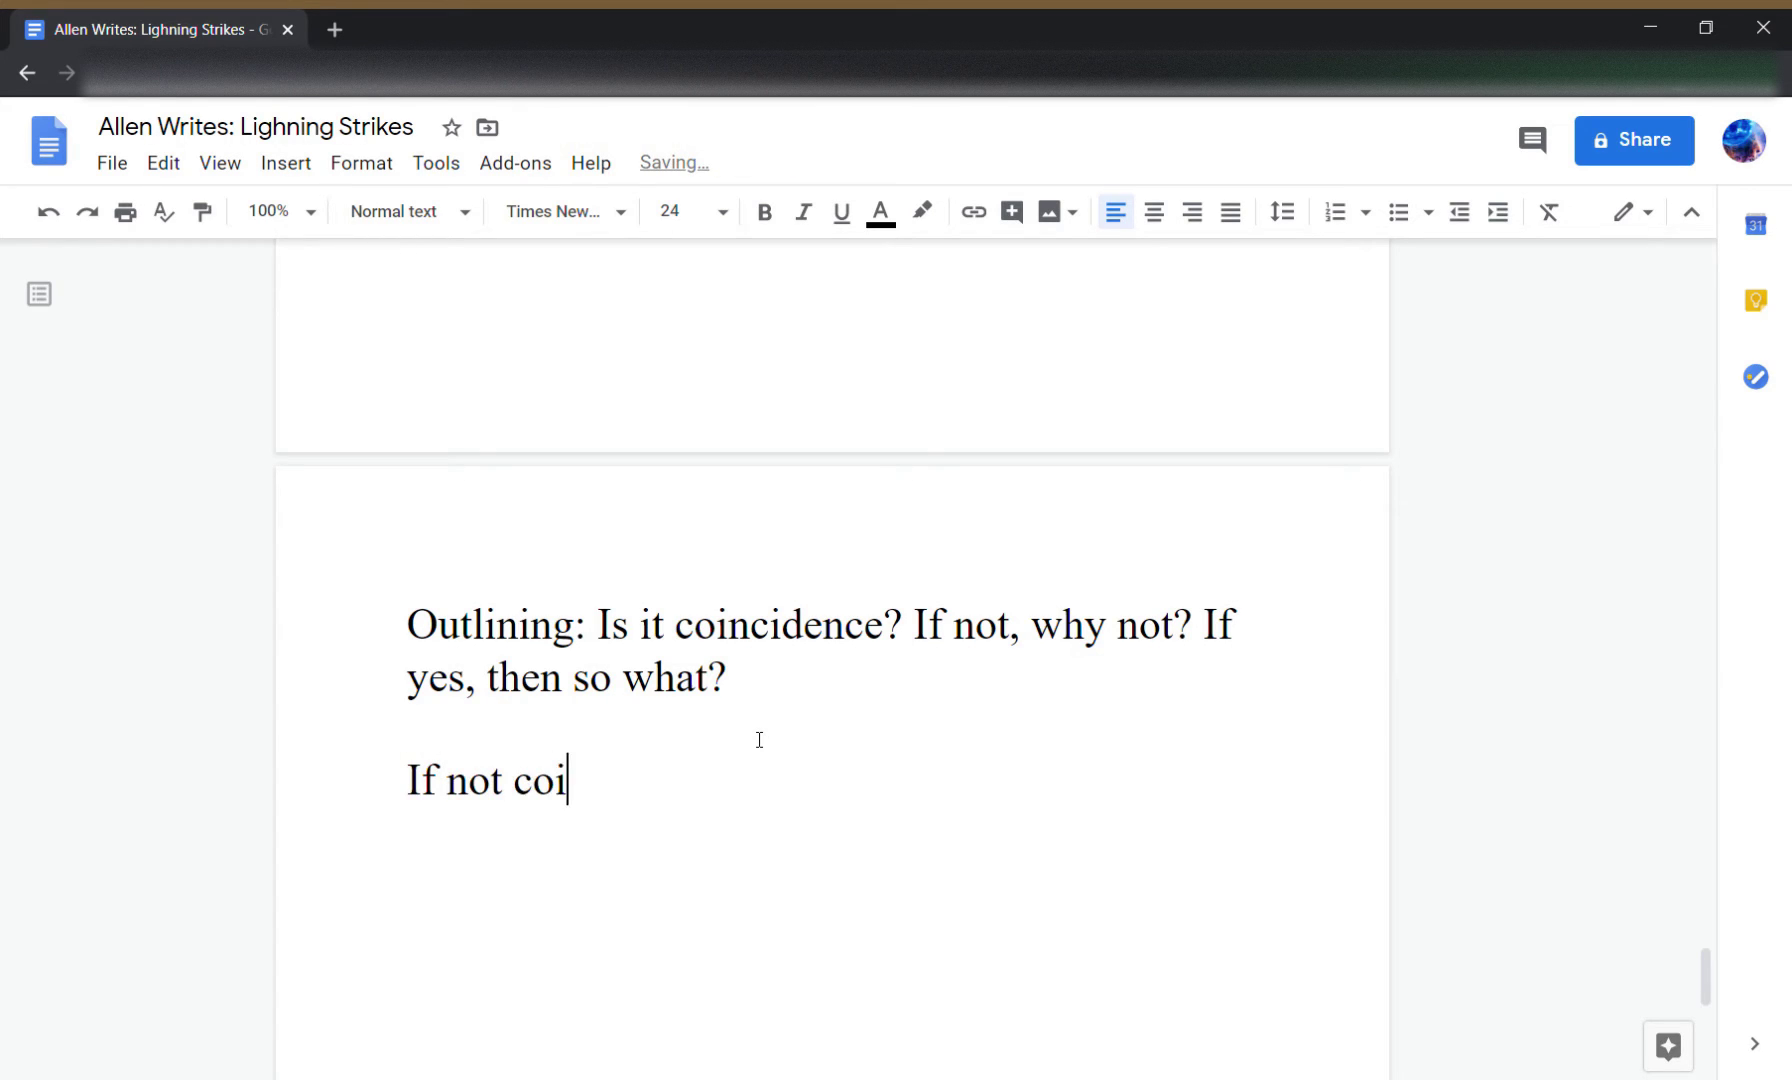
type("ncdience whic")
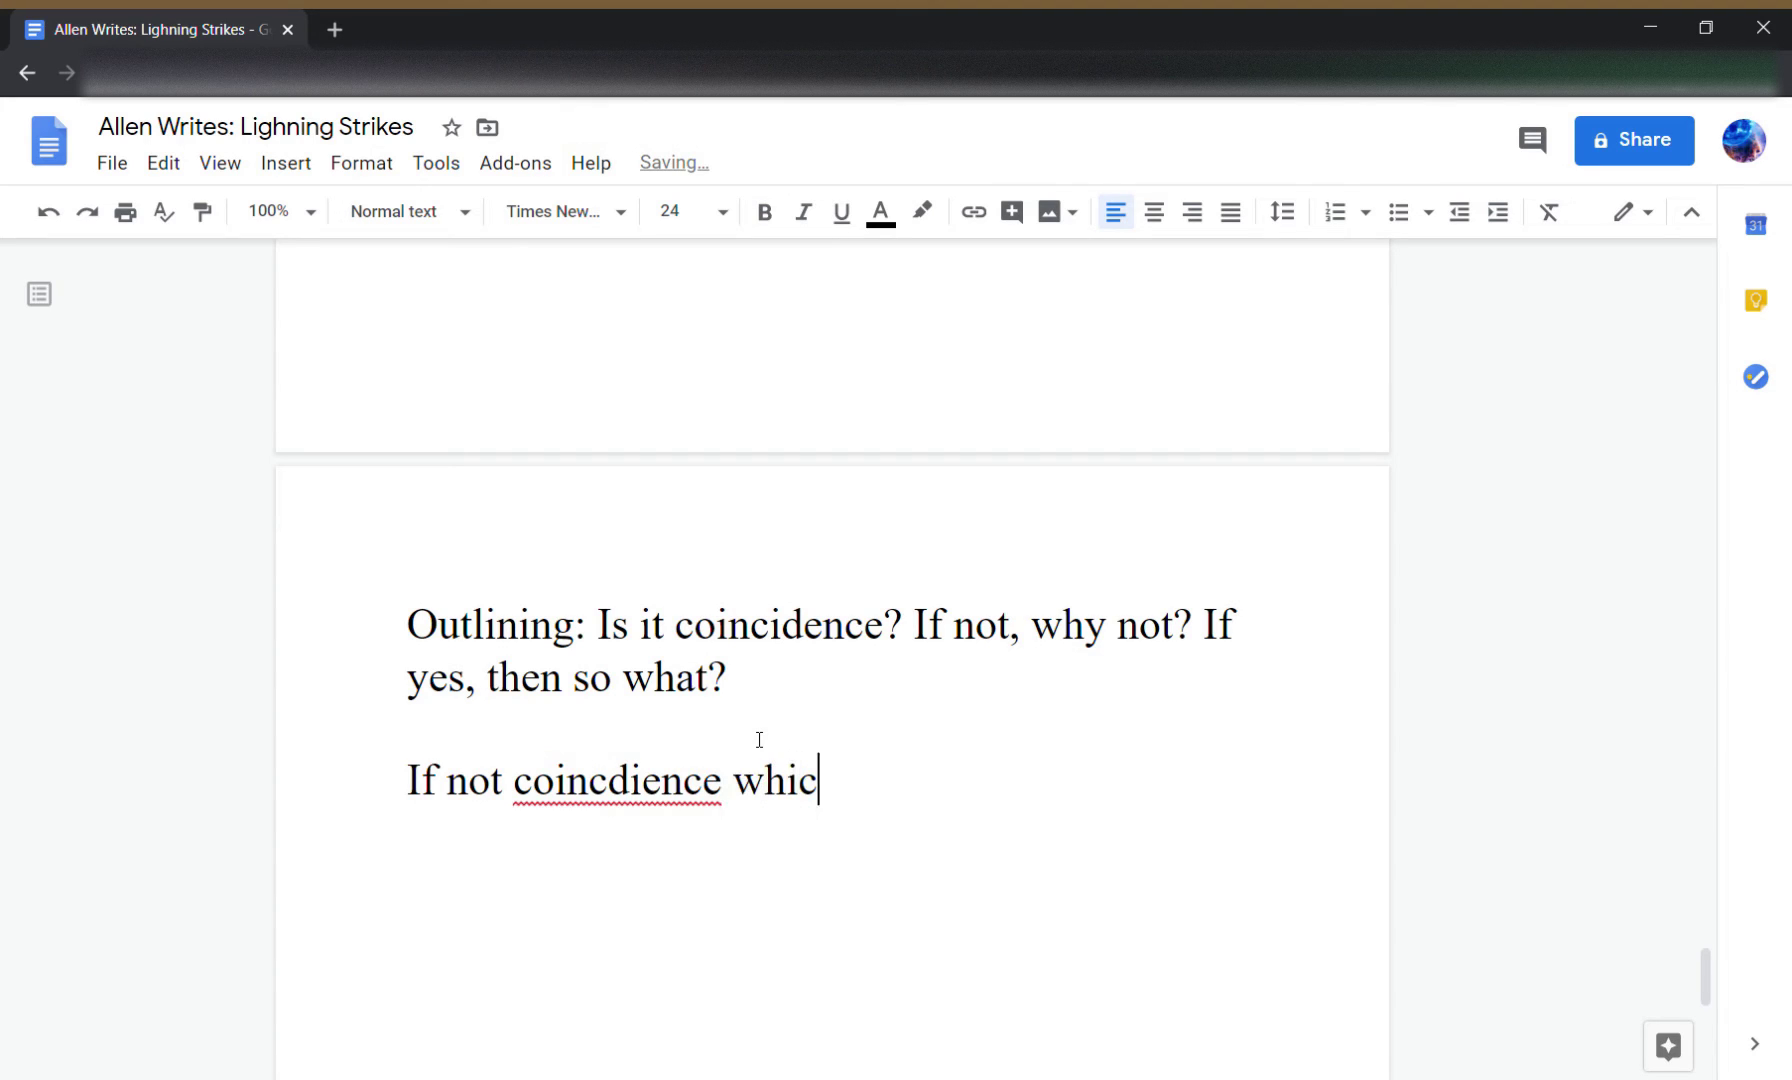
type("h genre d")
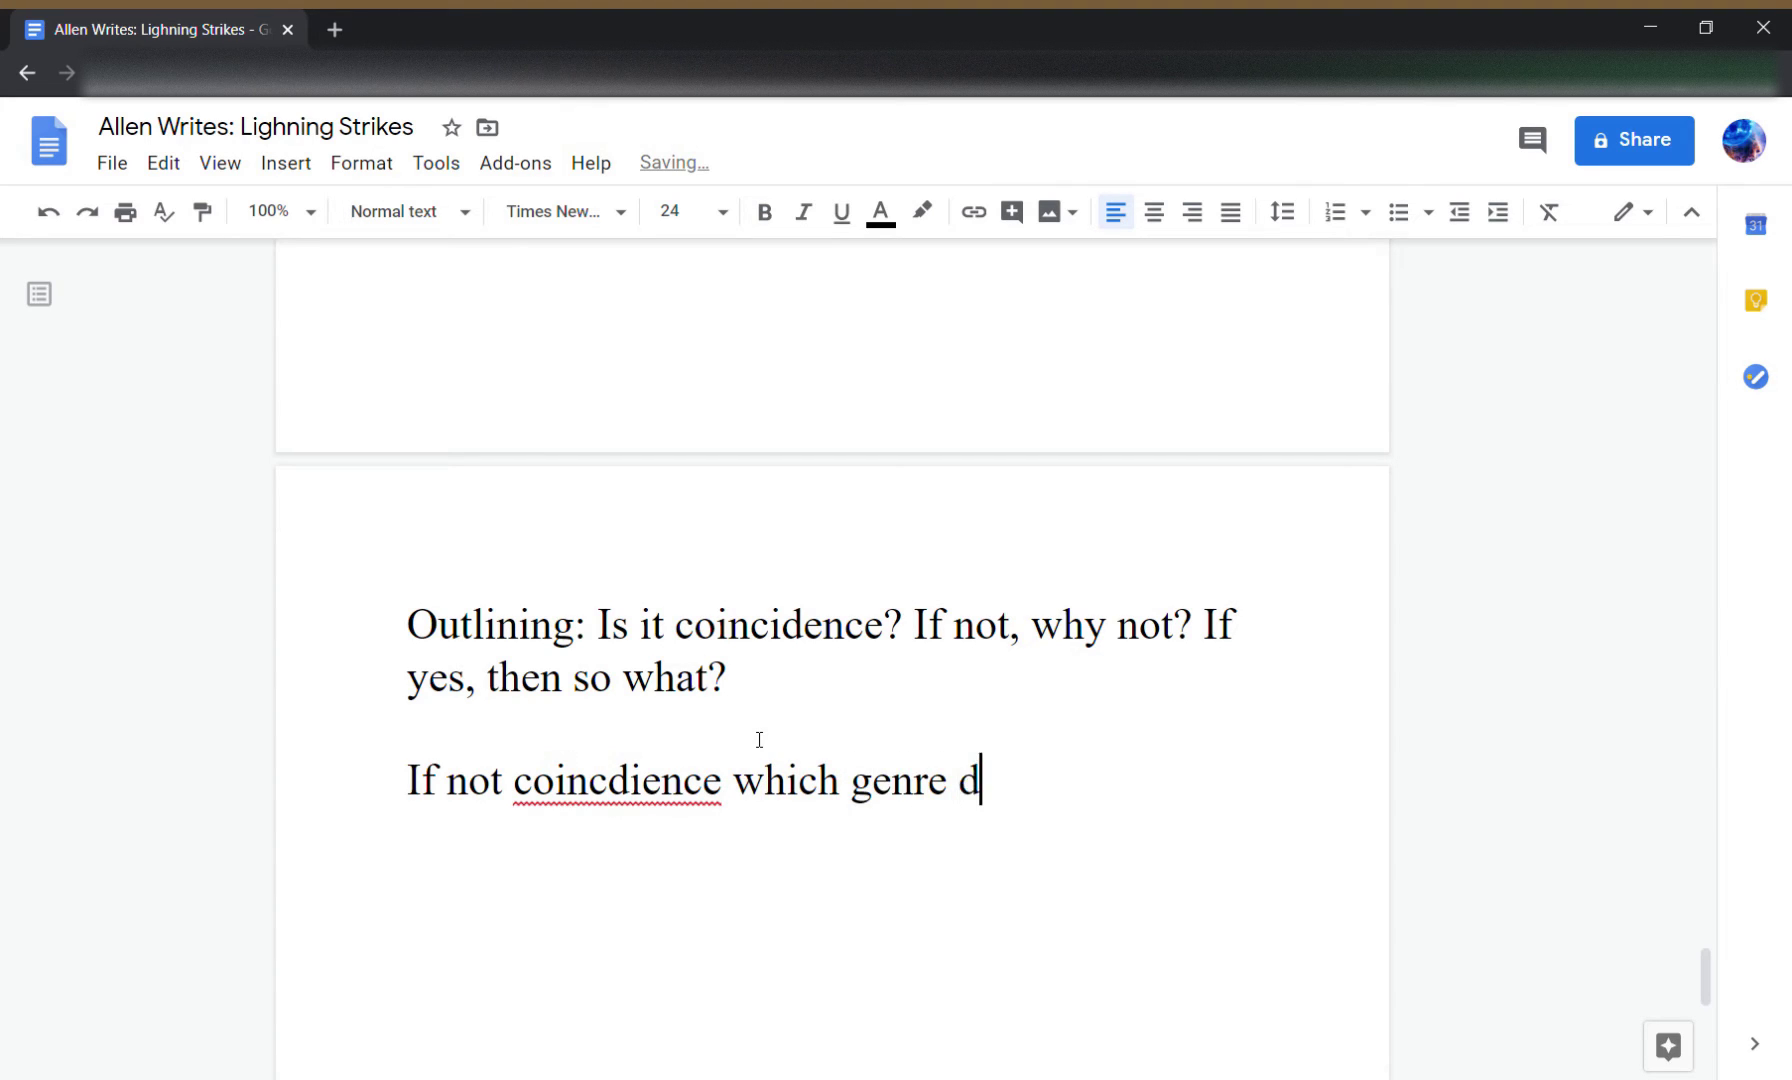
type("oes it belong ")
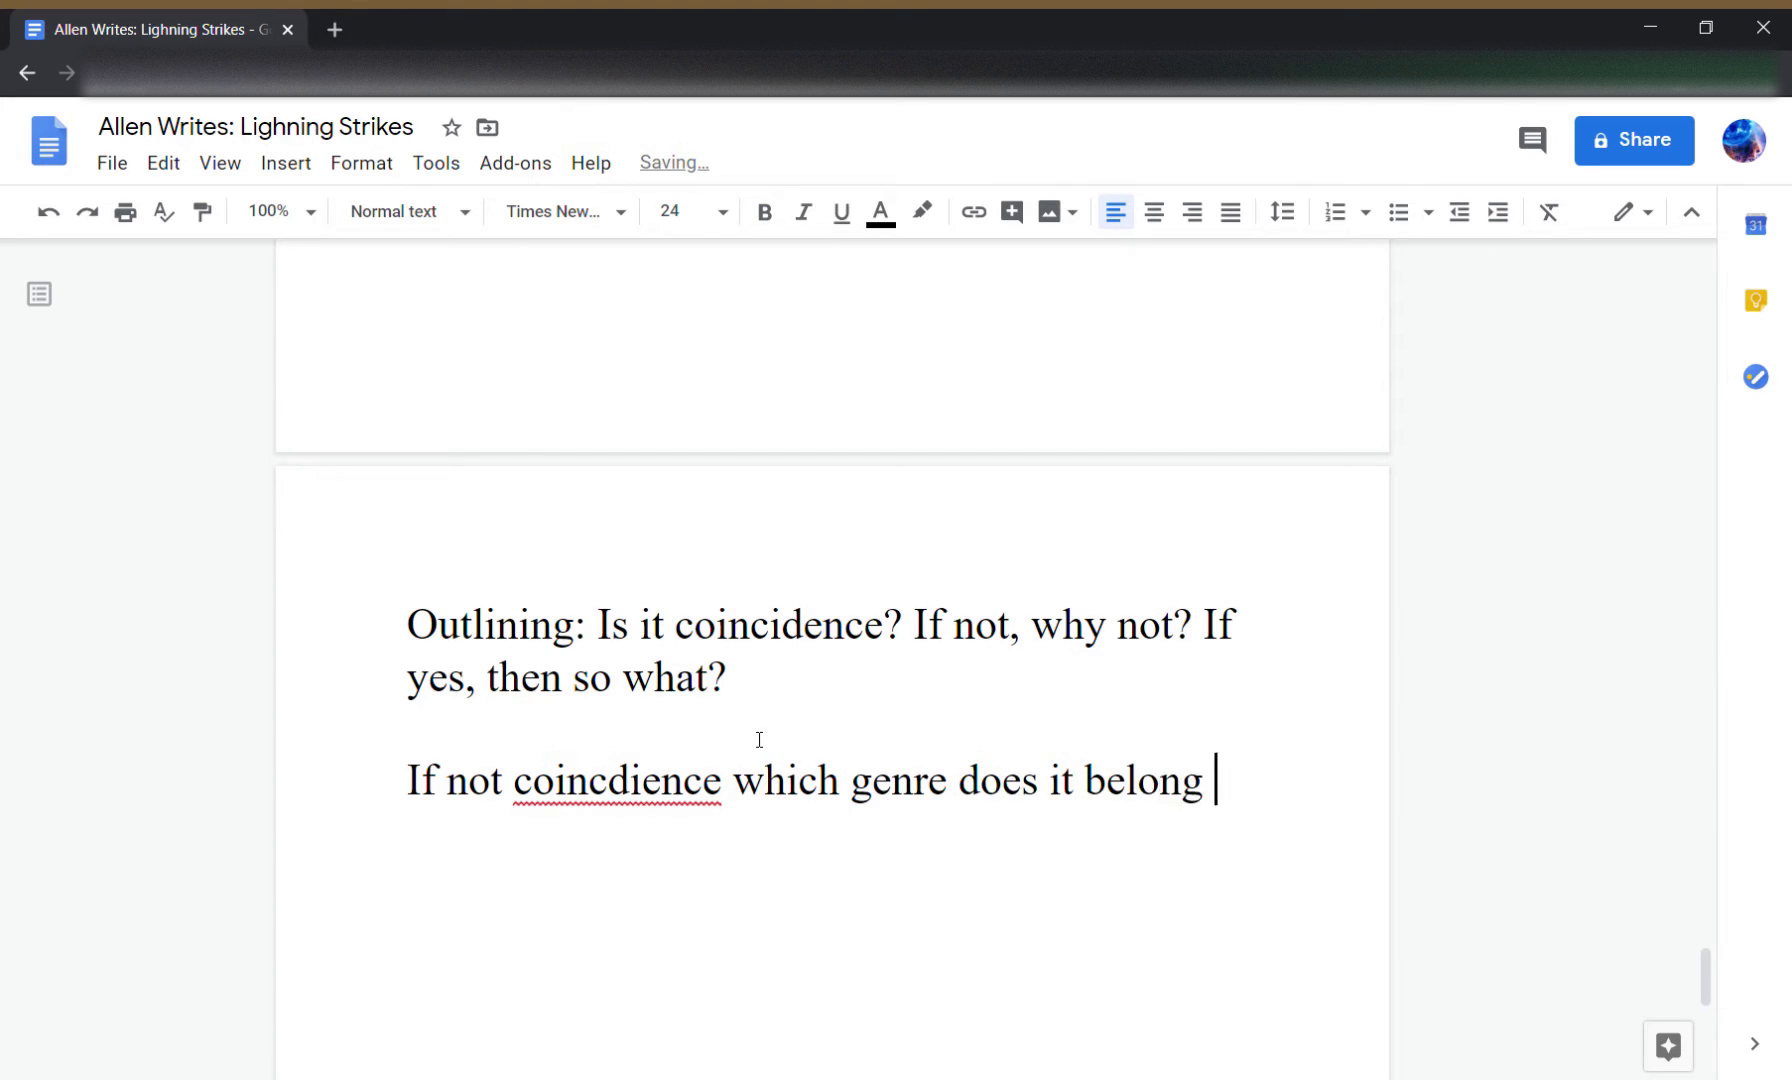
type("to?")
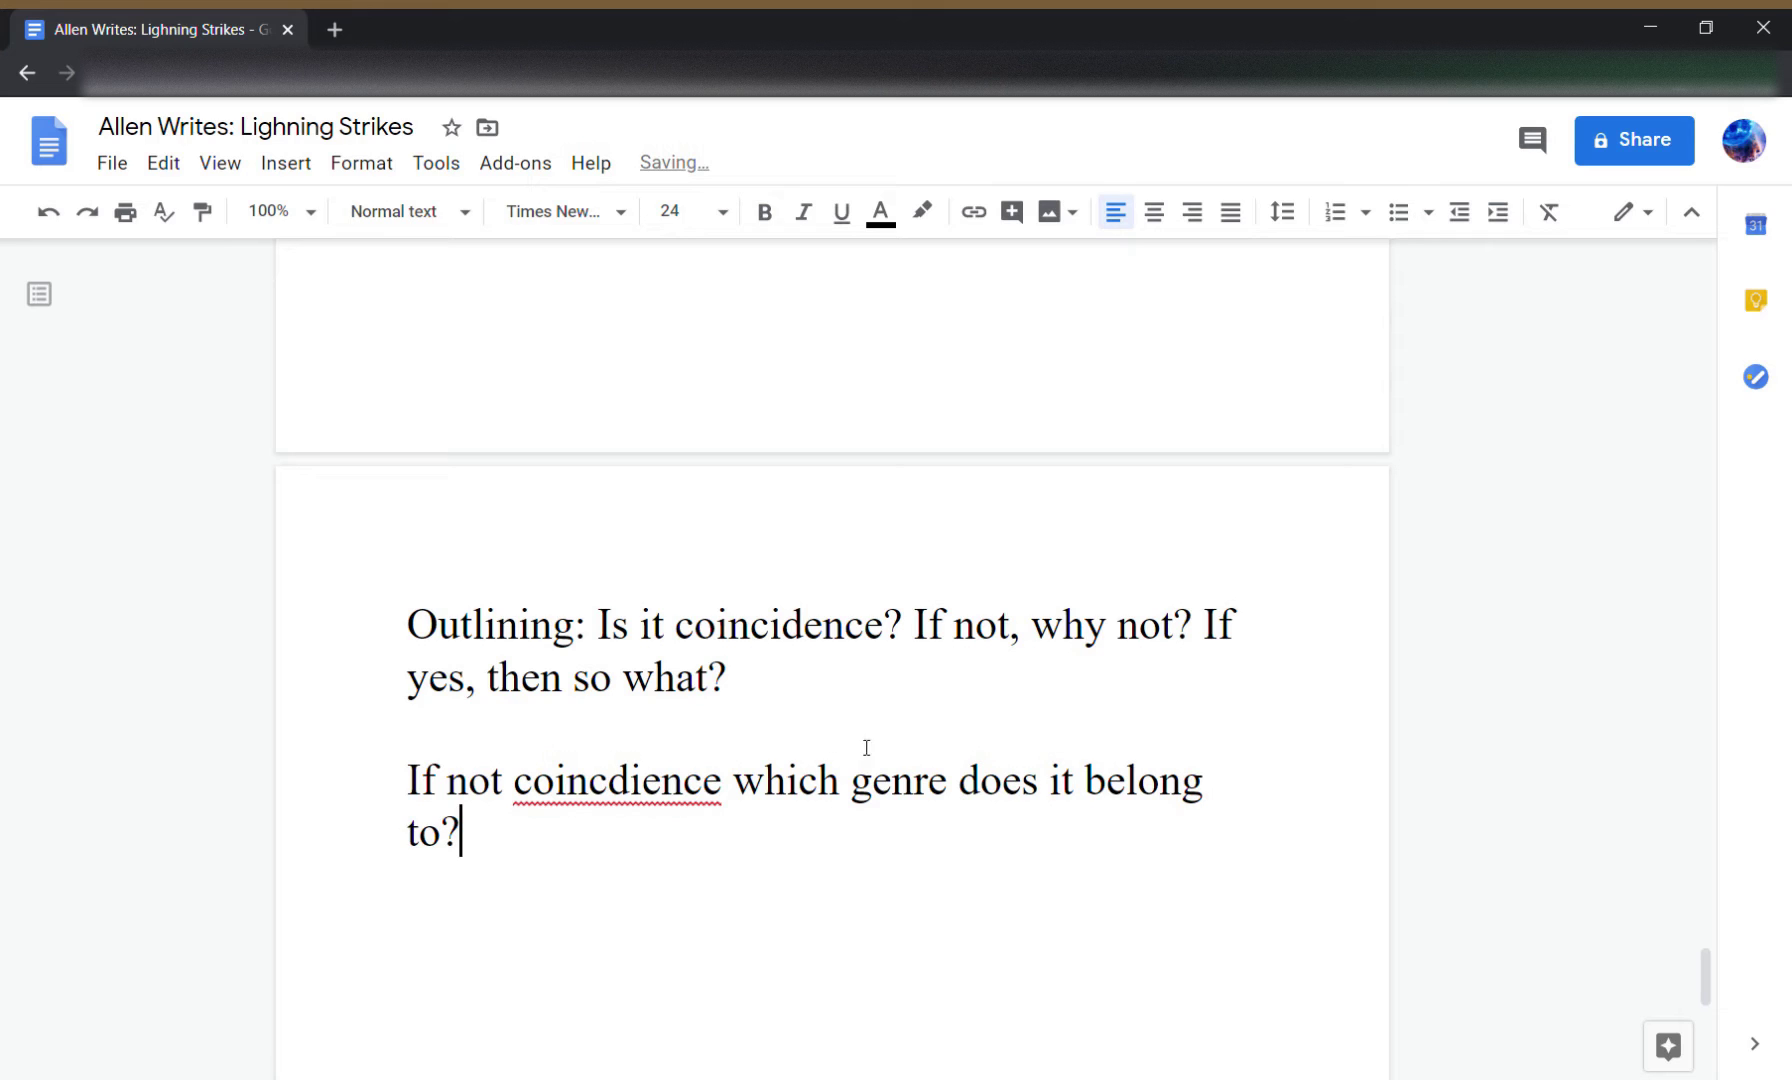
- Correct the spelling of "coincidence" in the genre question, insert "then" before "which", and return to the question's end
right_click(664, 782)
left_click(800, 493)
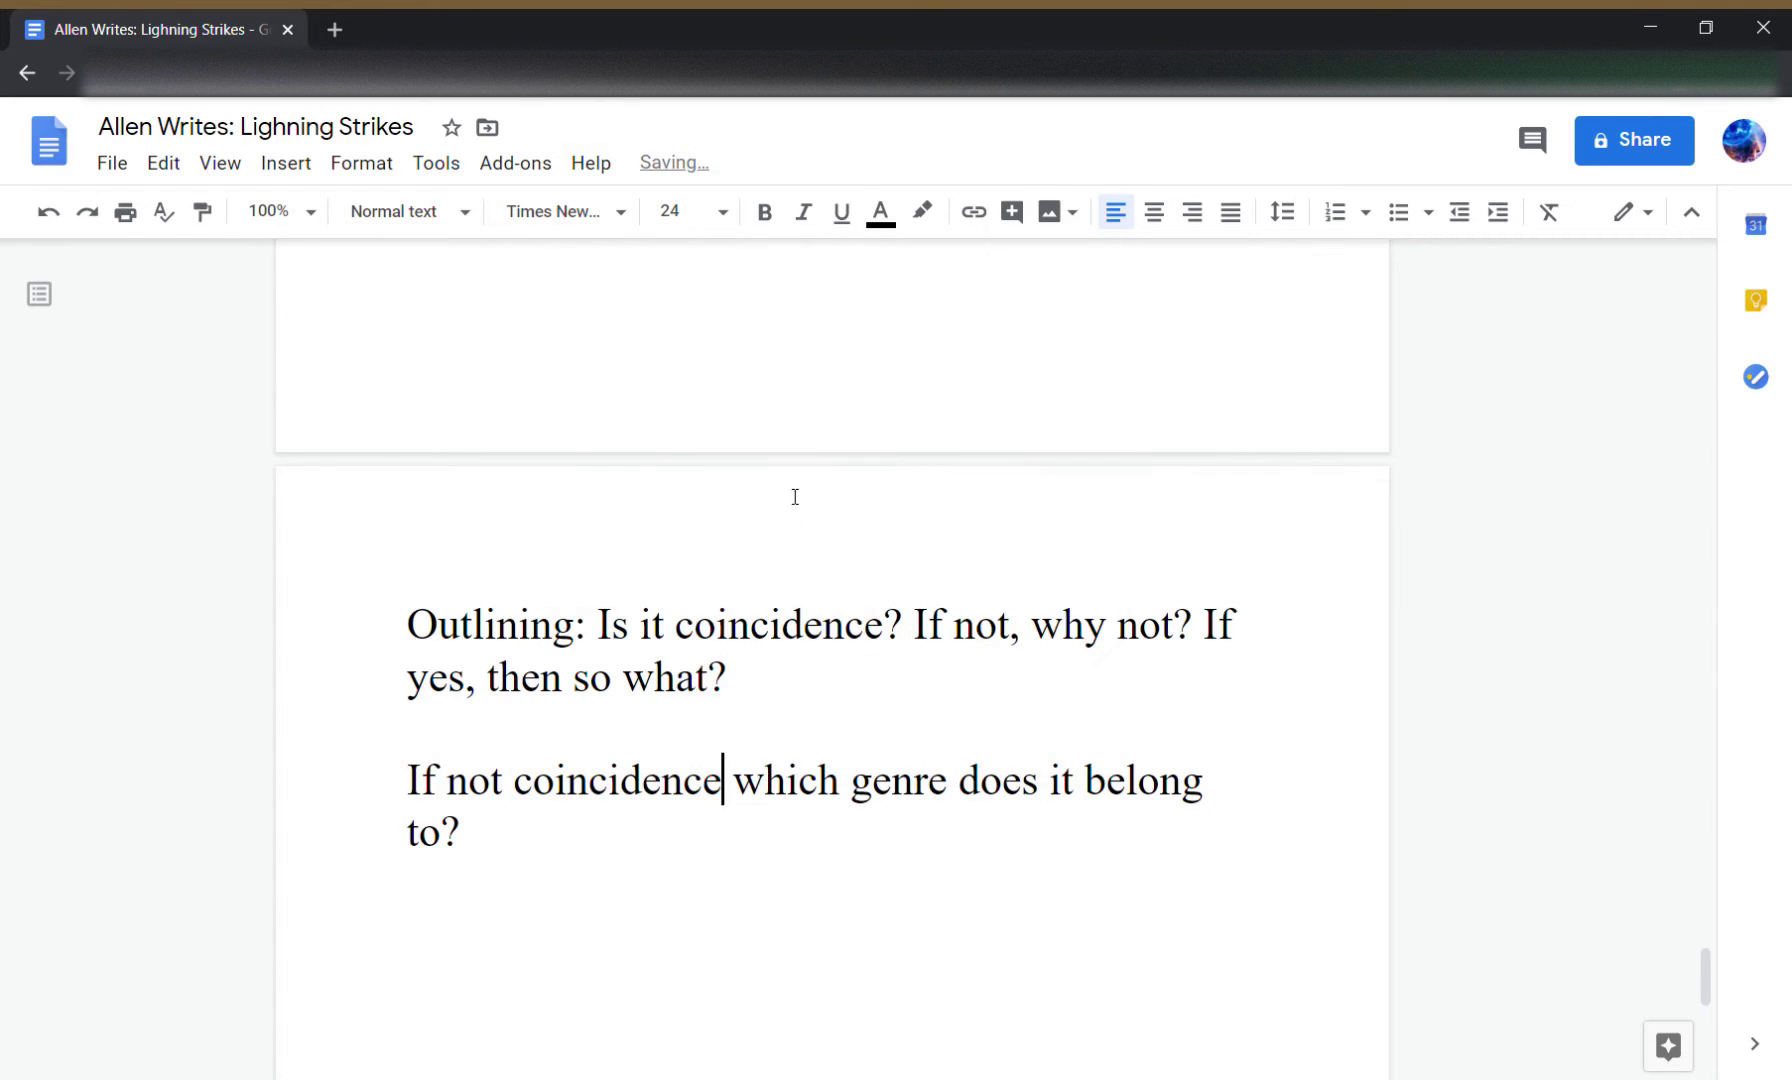
left_click(605, 828)
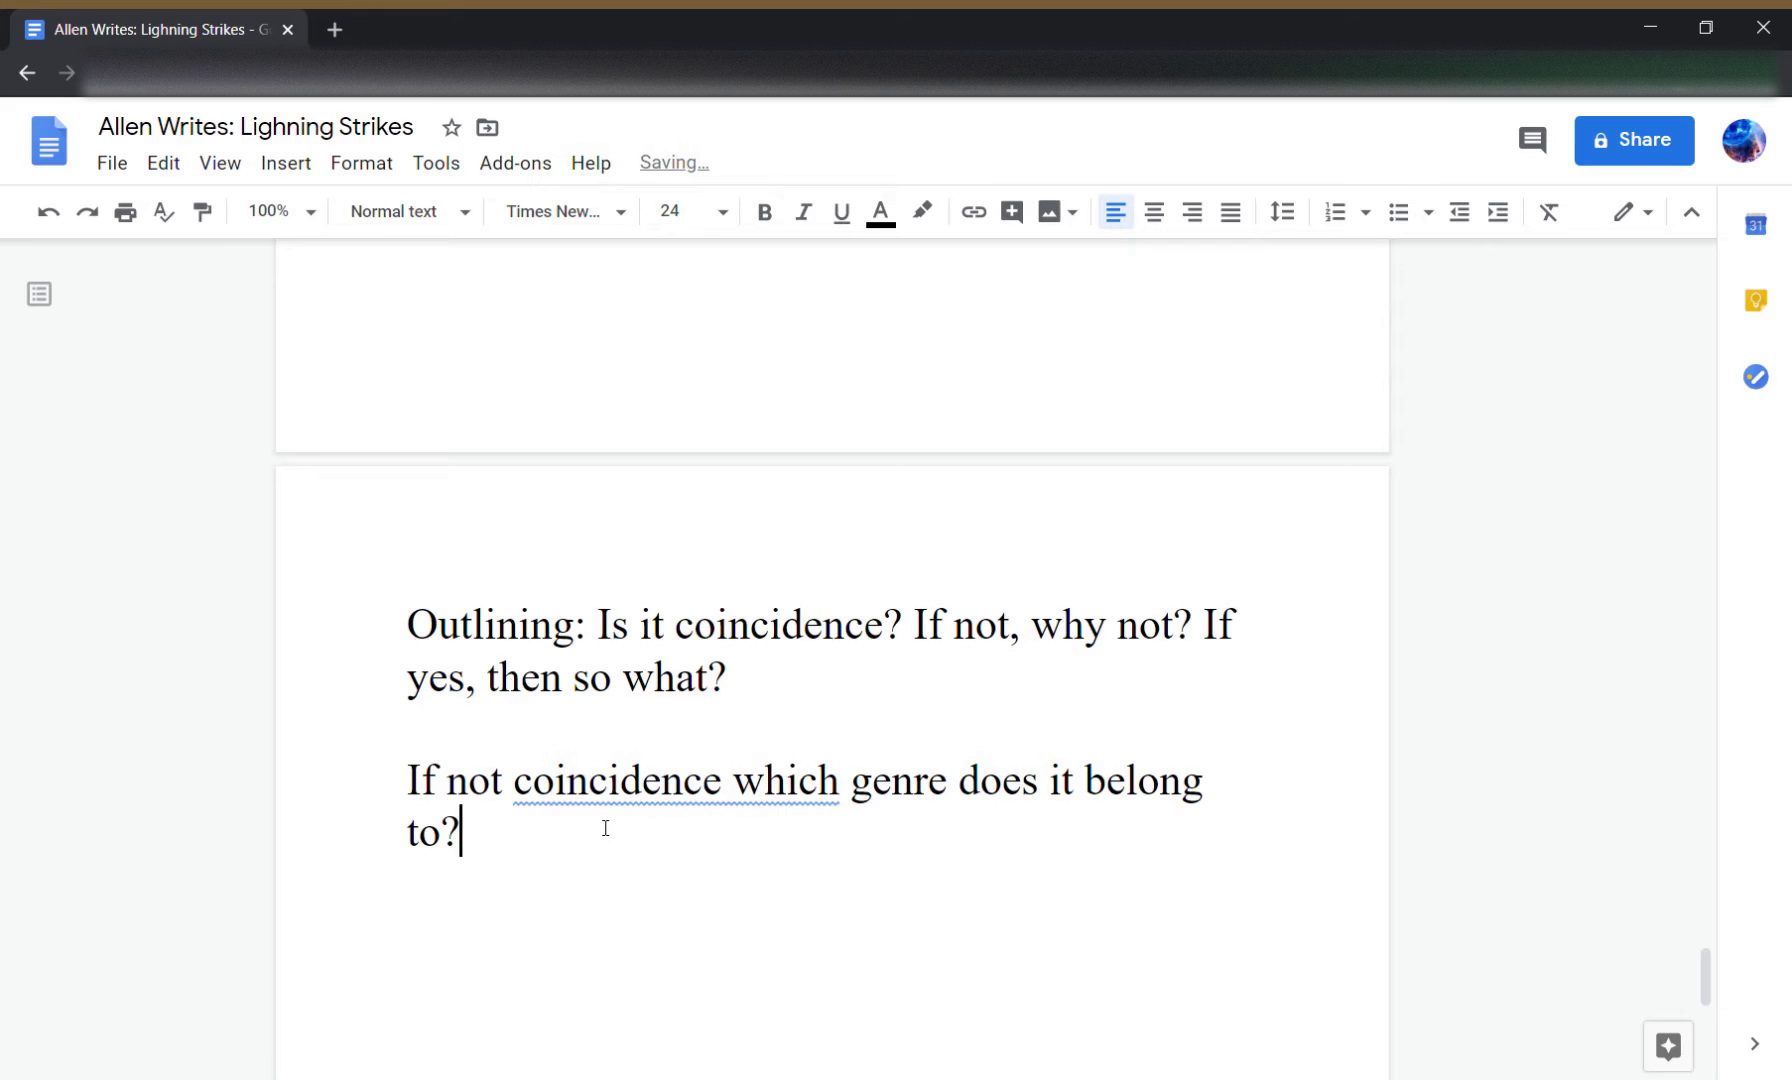
left_click(712, 762)
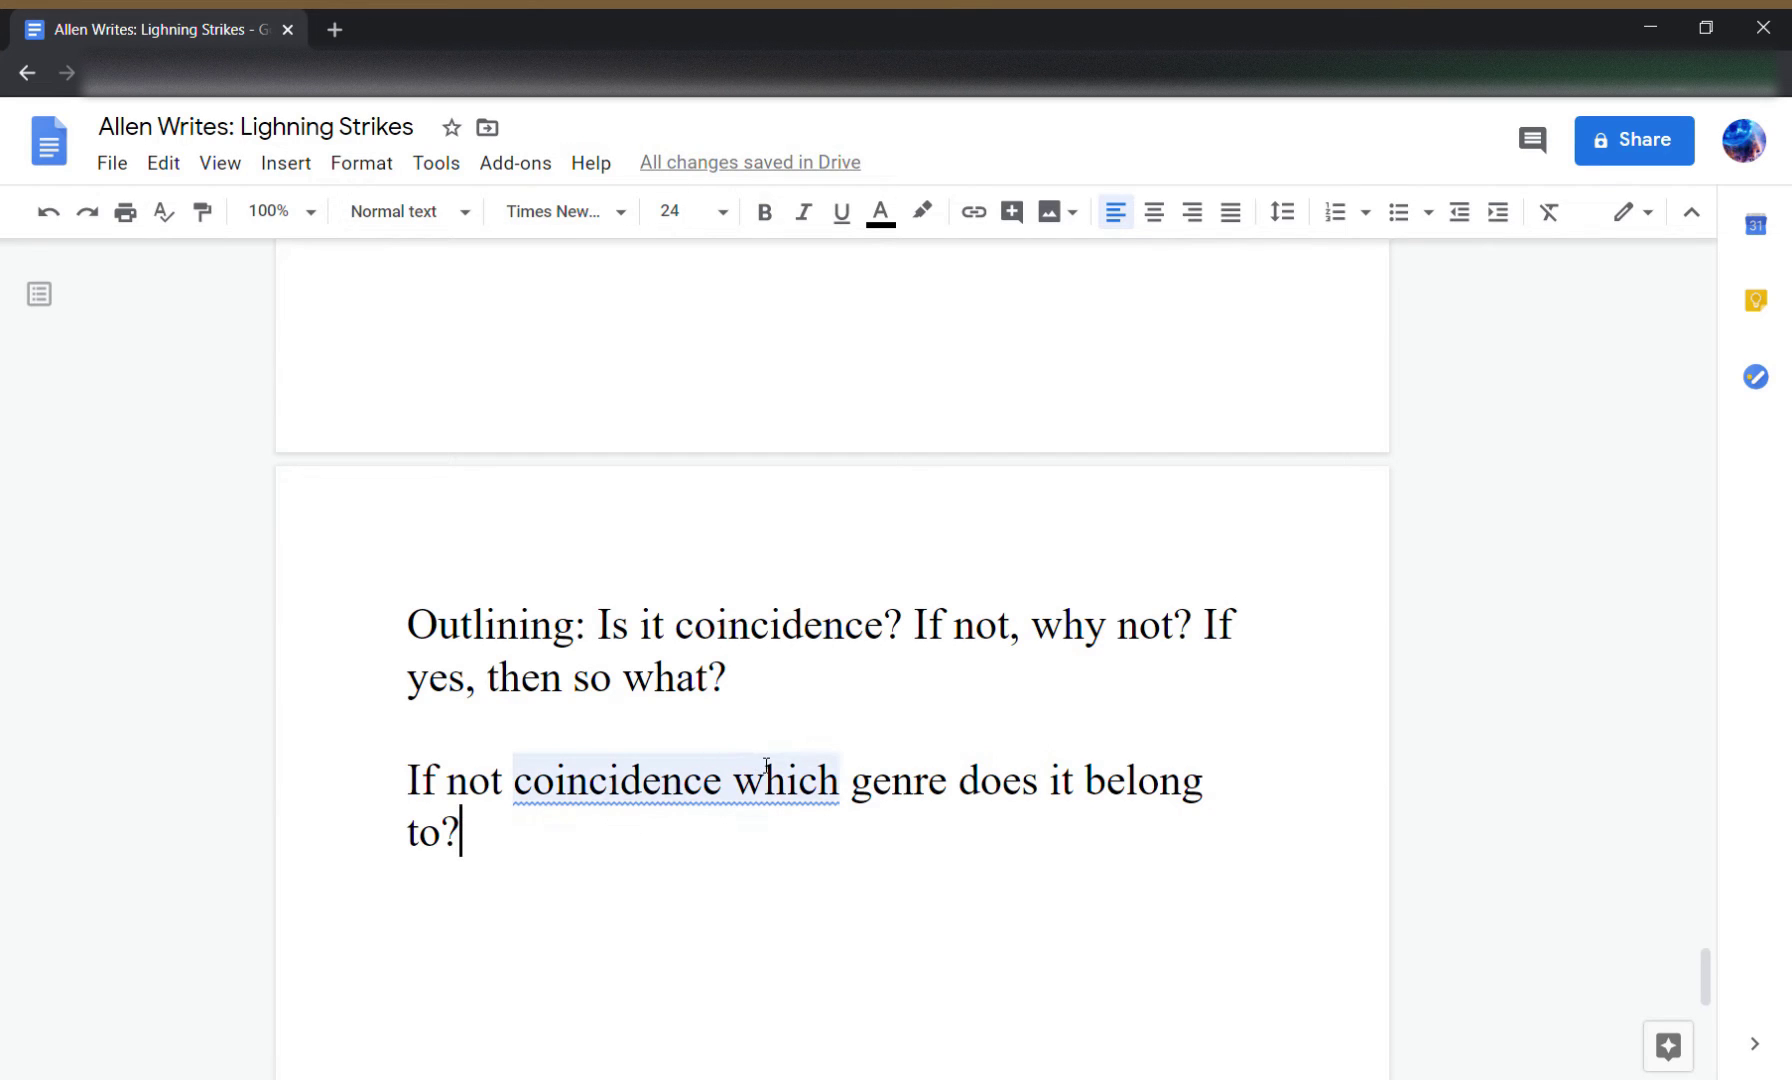
left_click(735, 790)
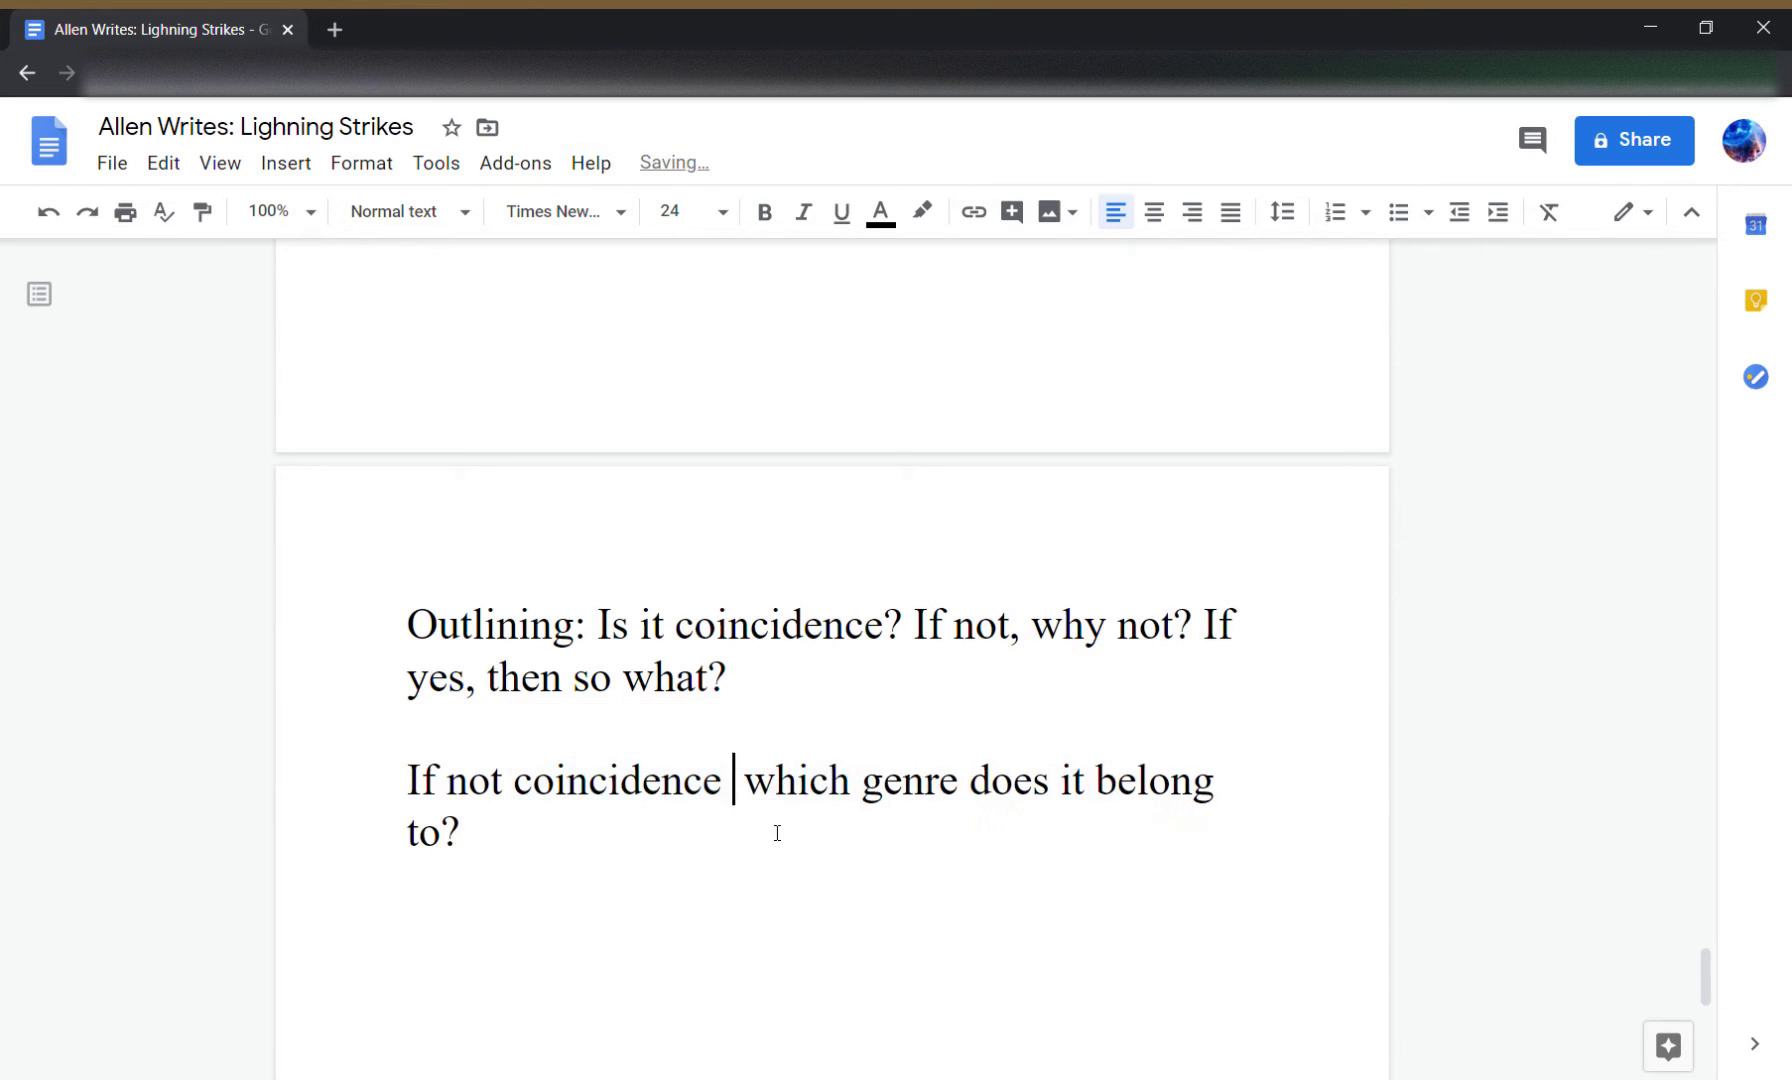
type("then")
left_click(746, 833)
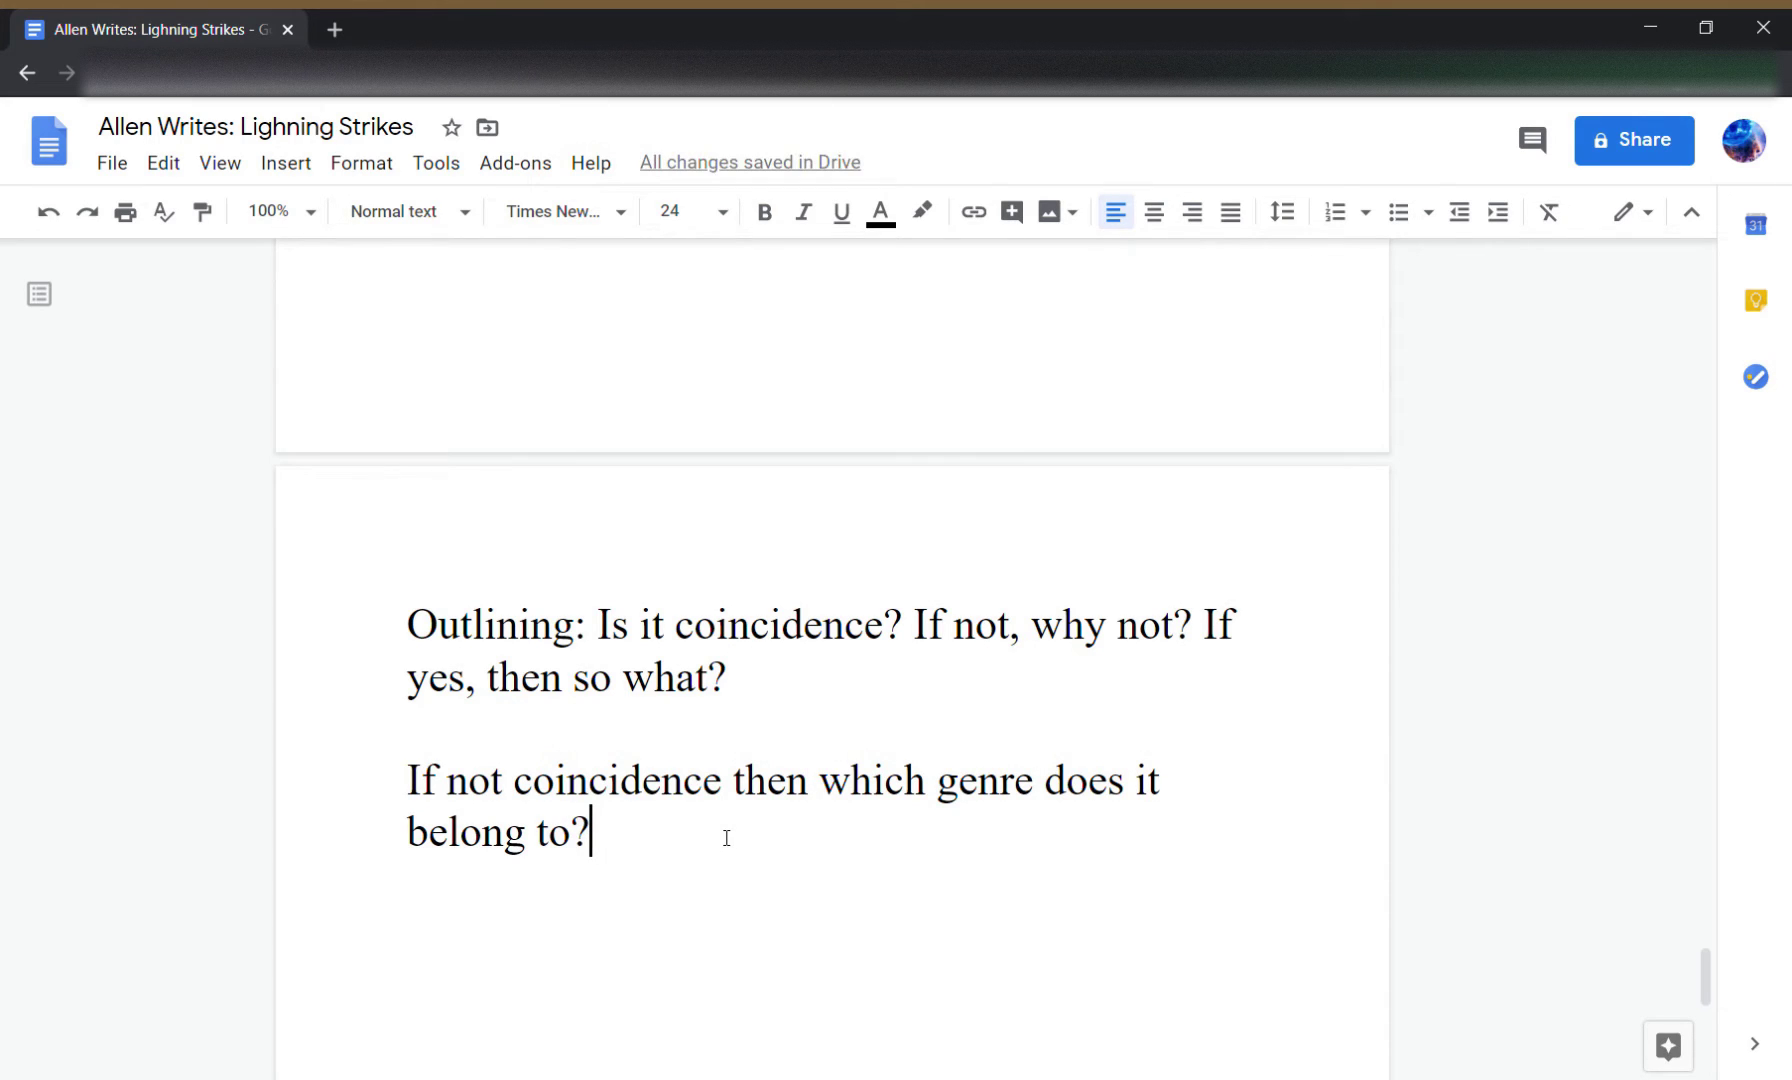
- Add the line "Sci-fi… would be Natrual atrractant or mad scientist. Possible time or dimensional travel." below the genre question
key("Return")
type("Sci")
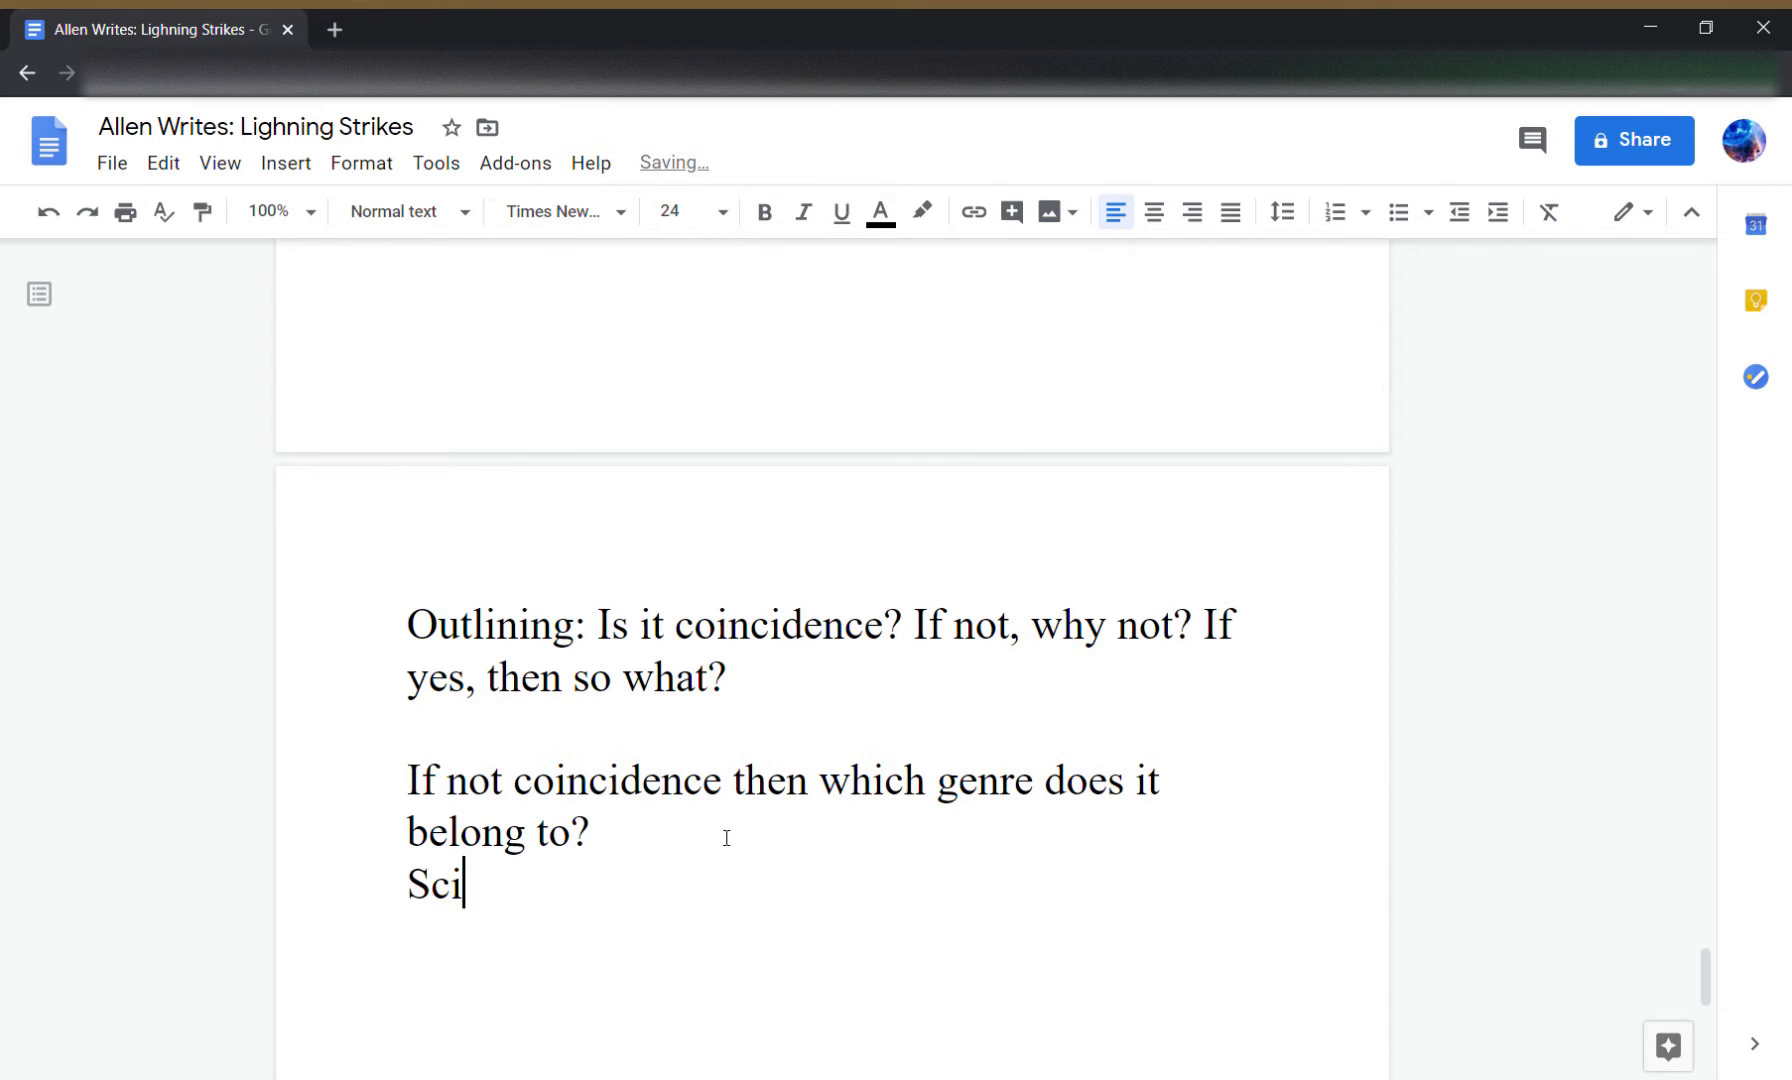
type("-fi")
key("BackSpace")
key("BackSpace")
type("fi... would be")
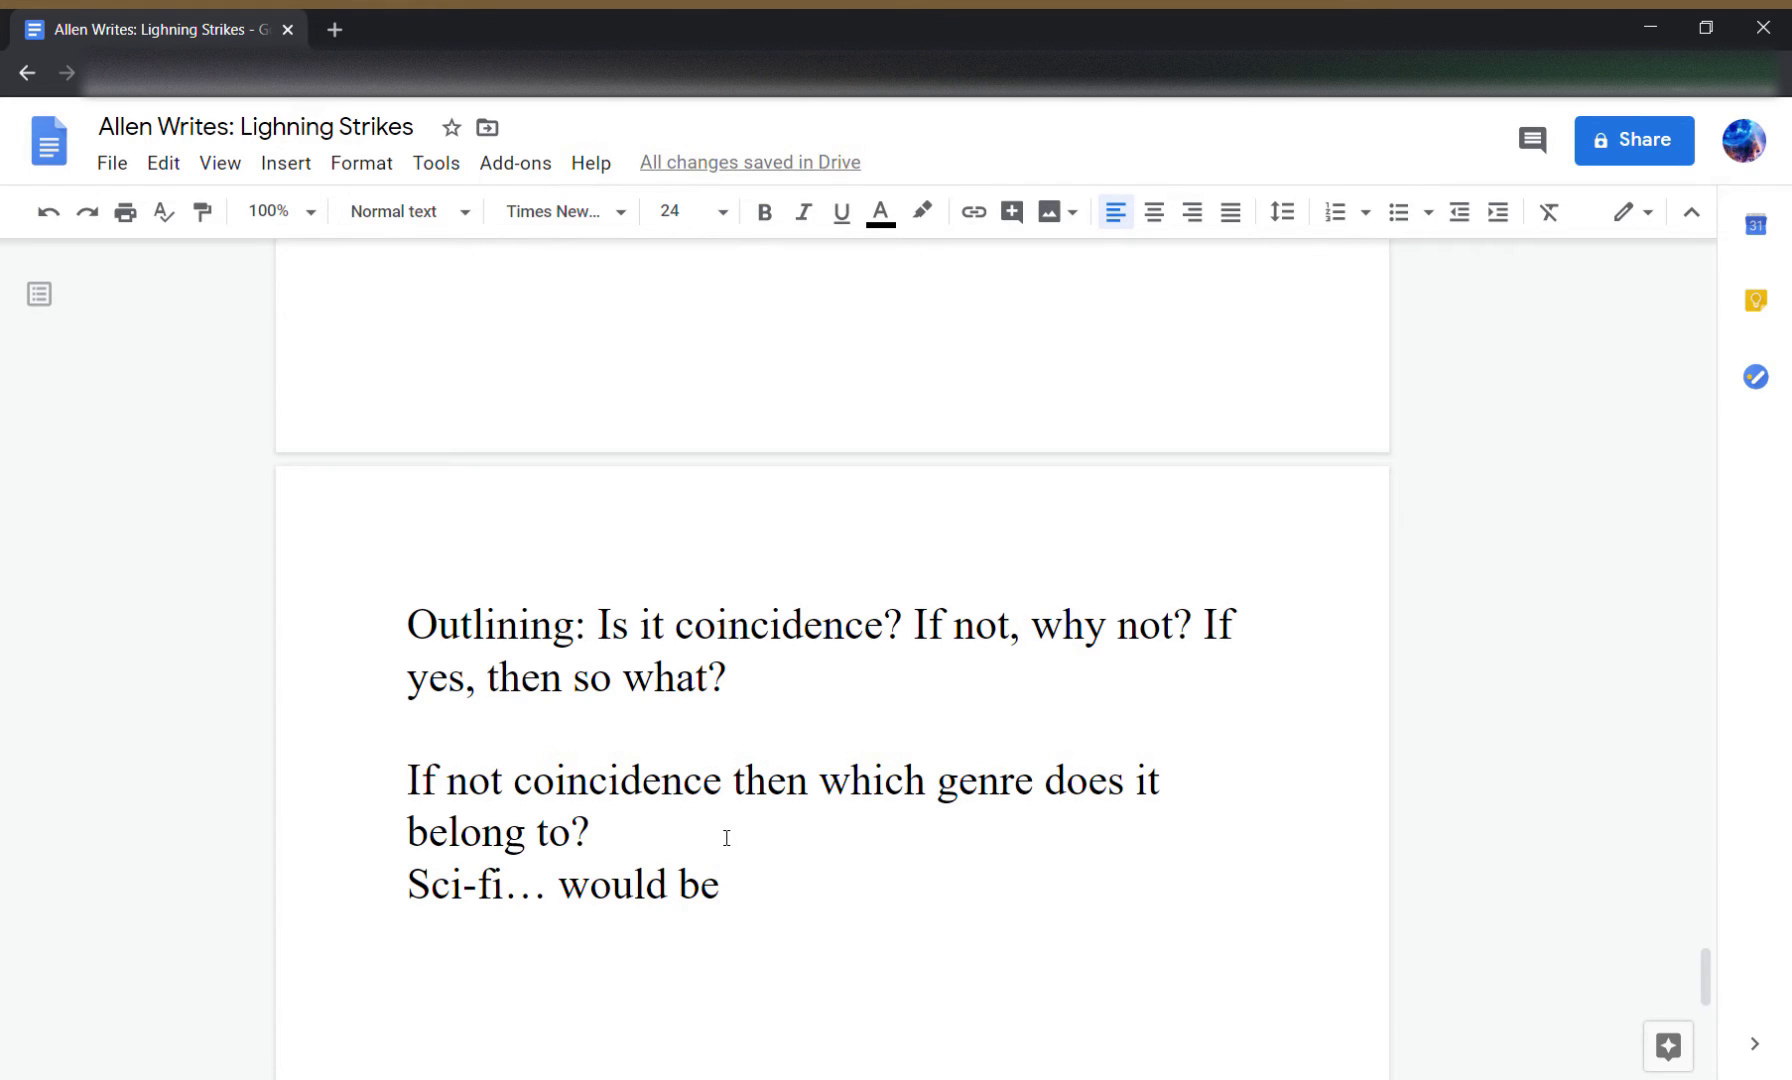
type(" Natrual ")
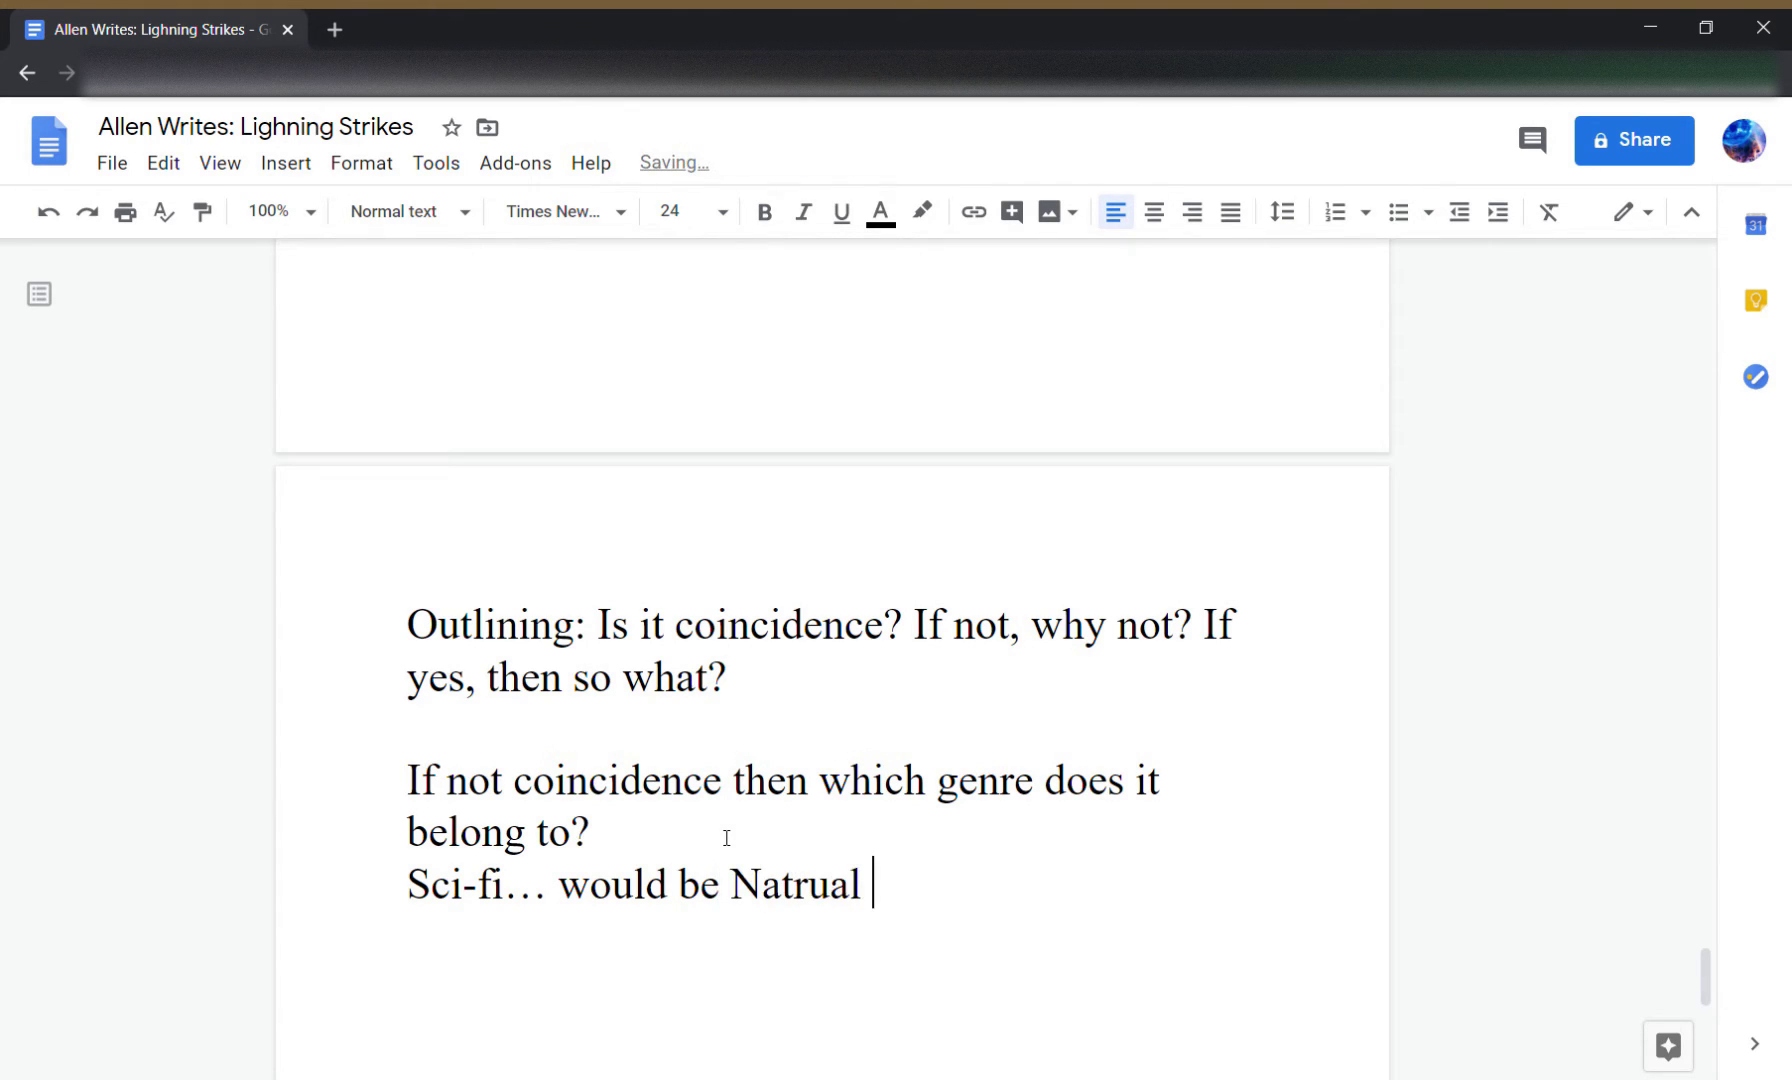
type("atrractant o")
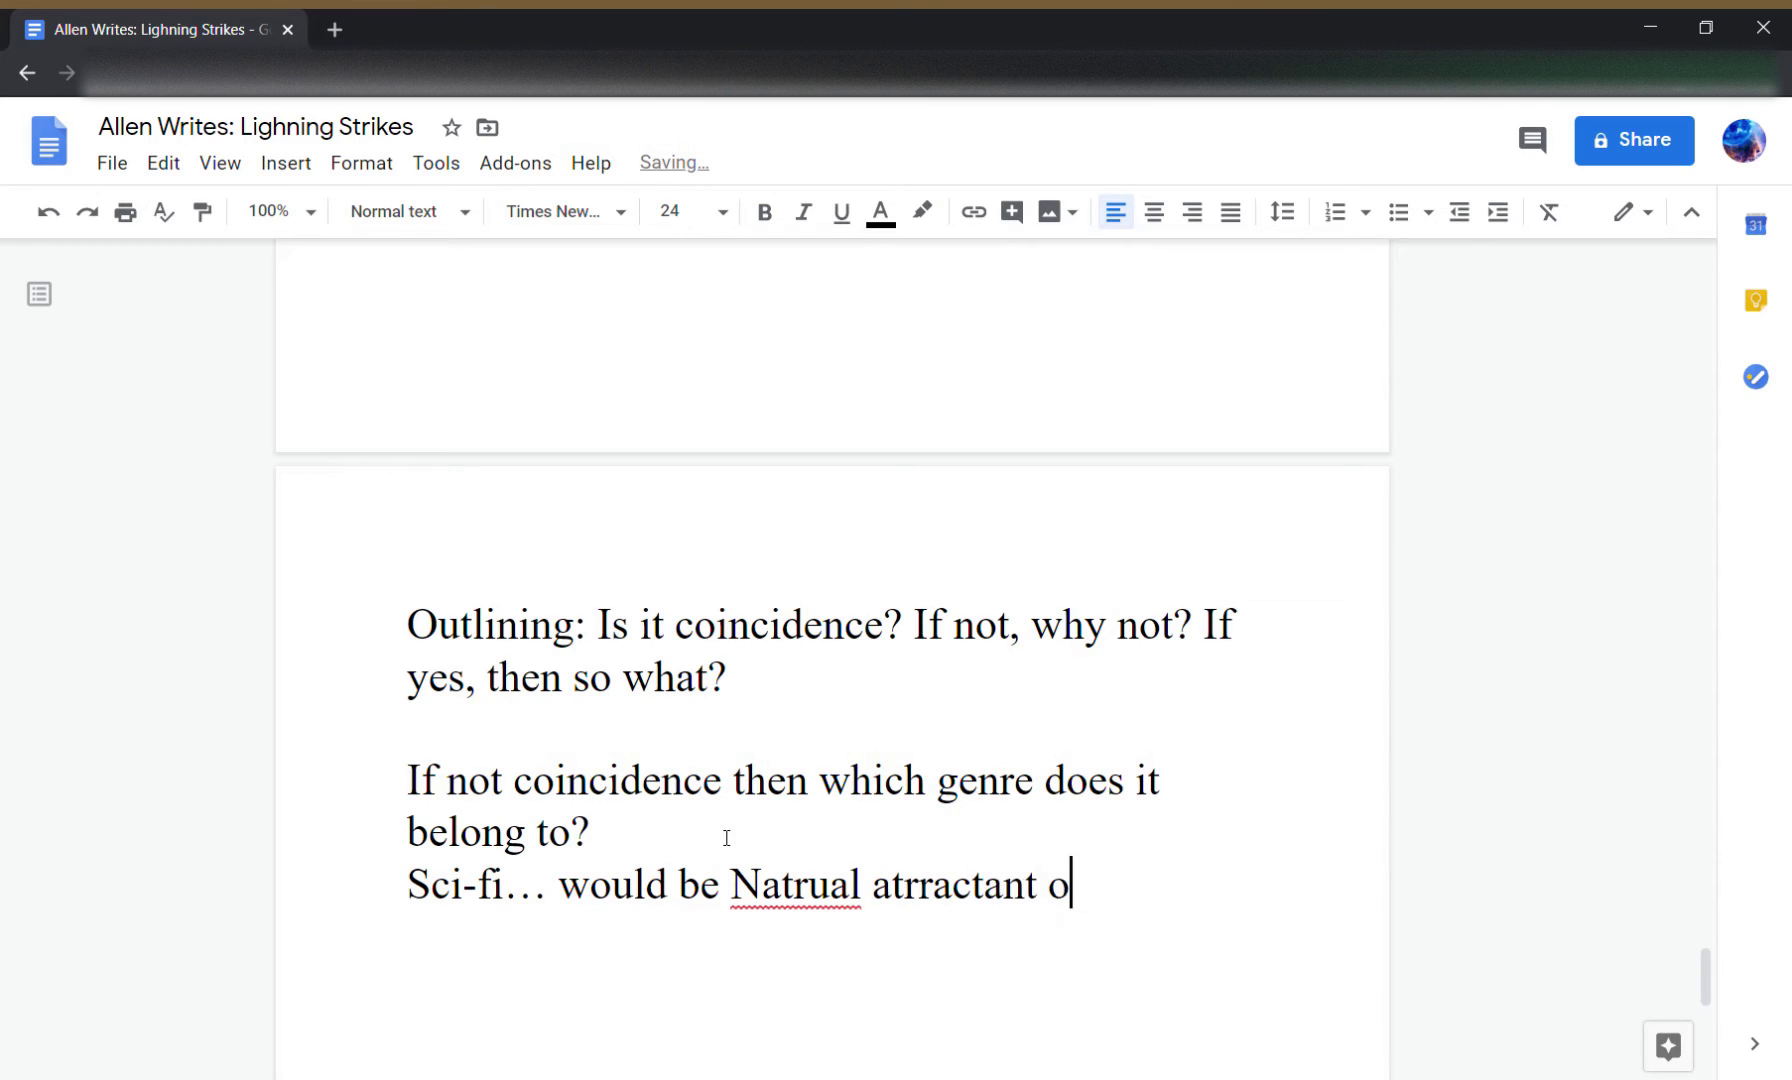
type("r mad scienti")
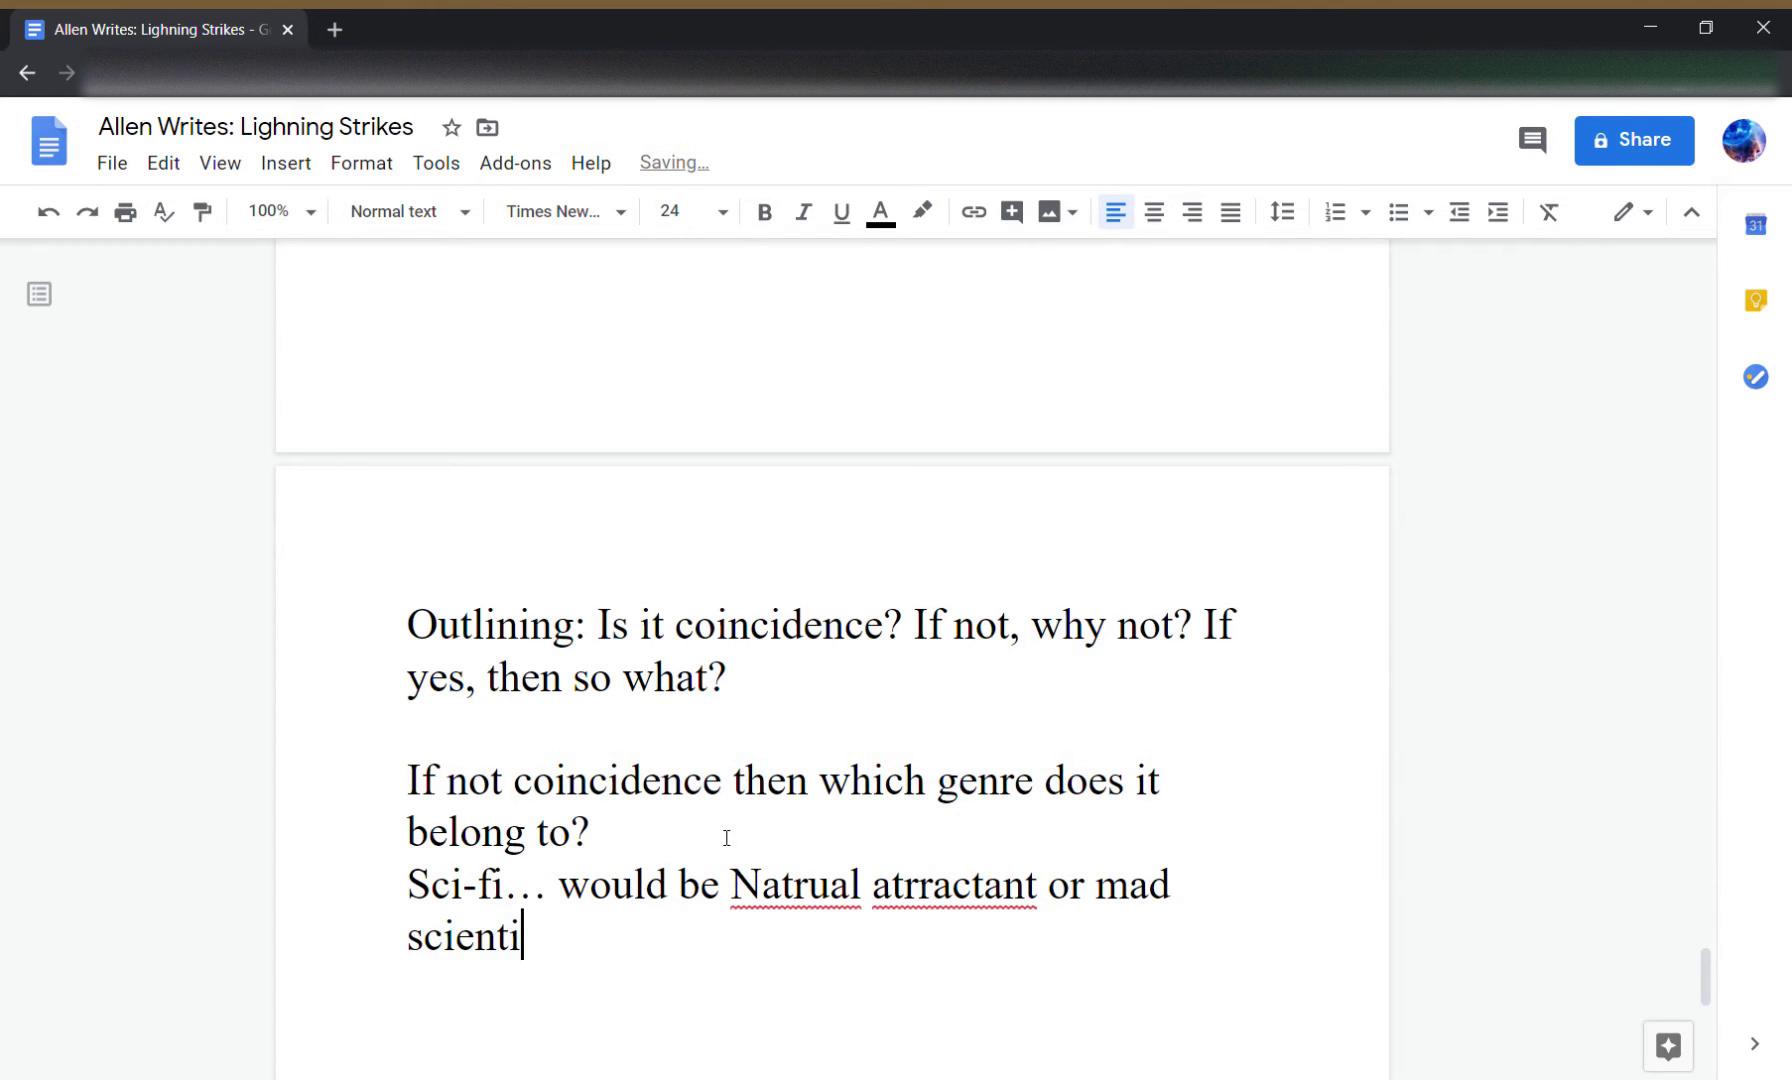
type("st. Possible time")
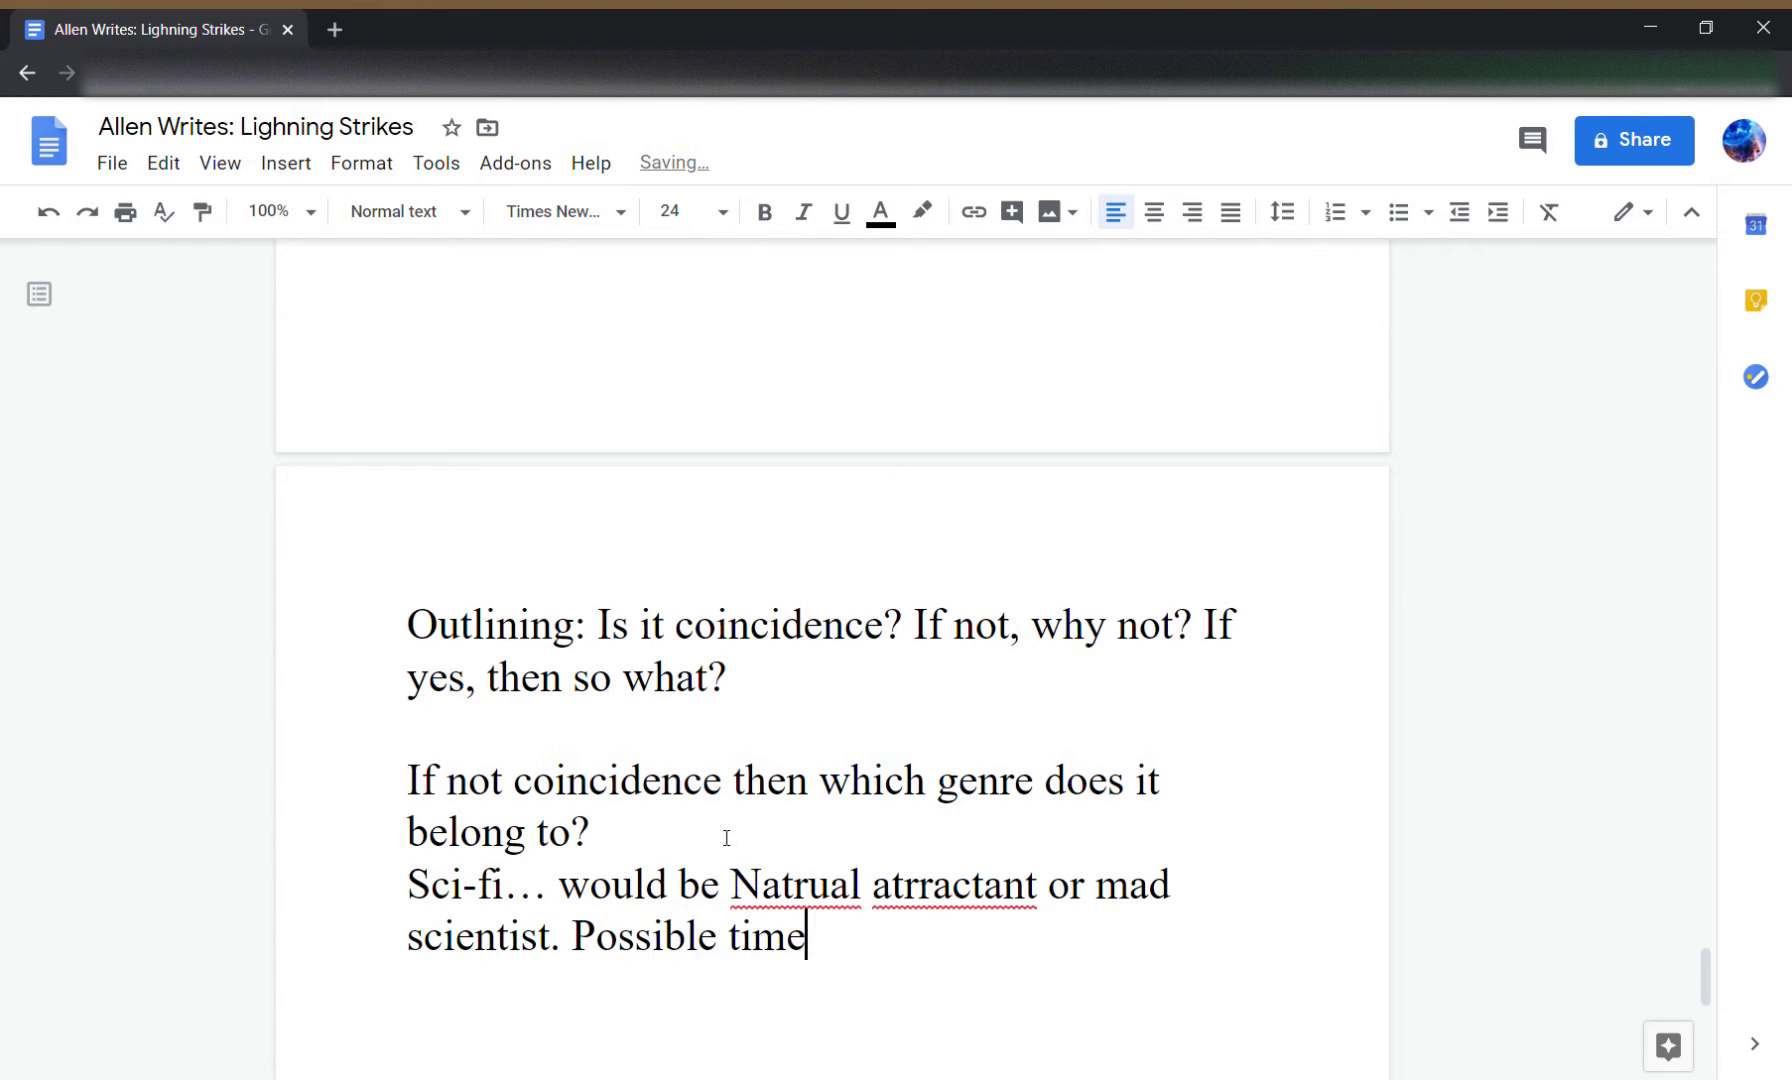
type(" or dimen")
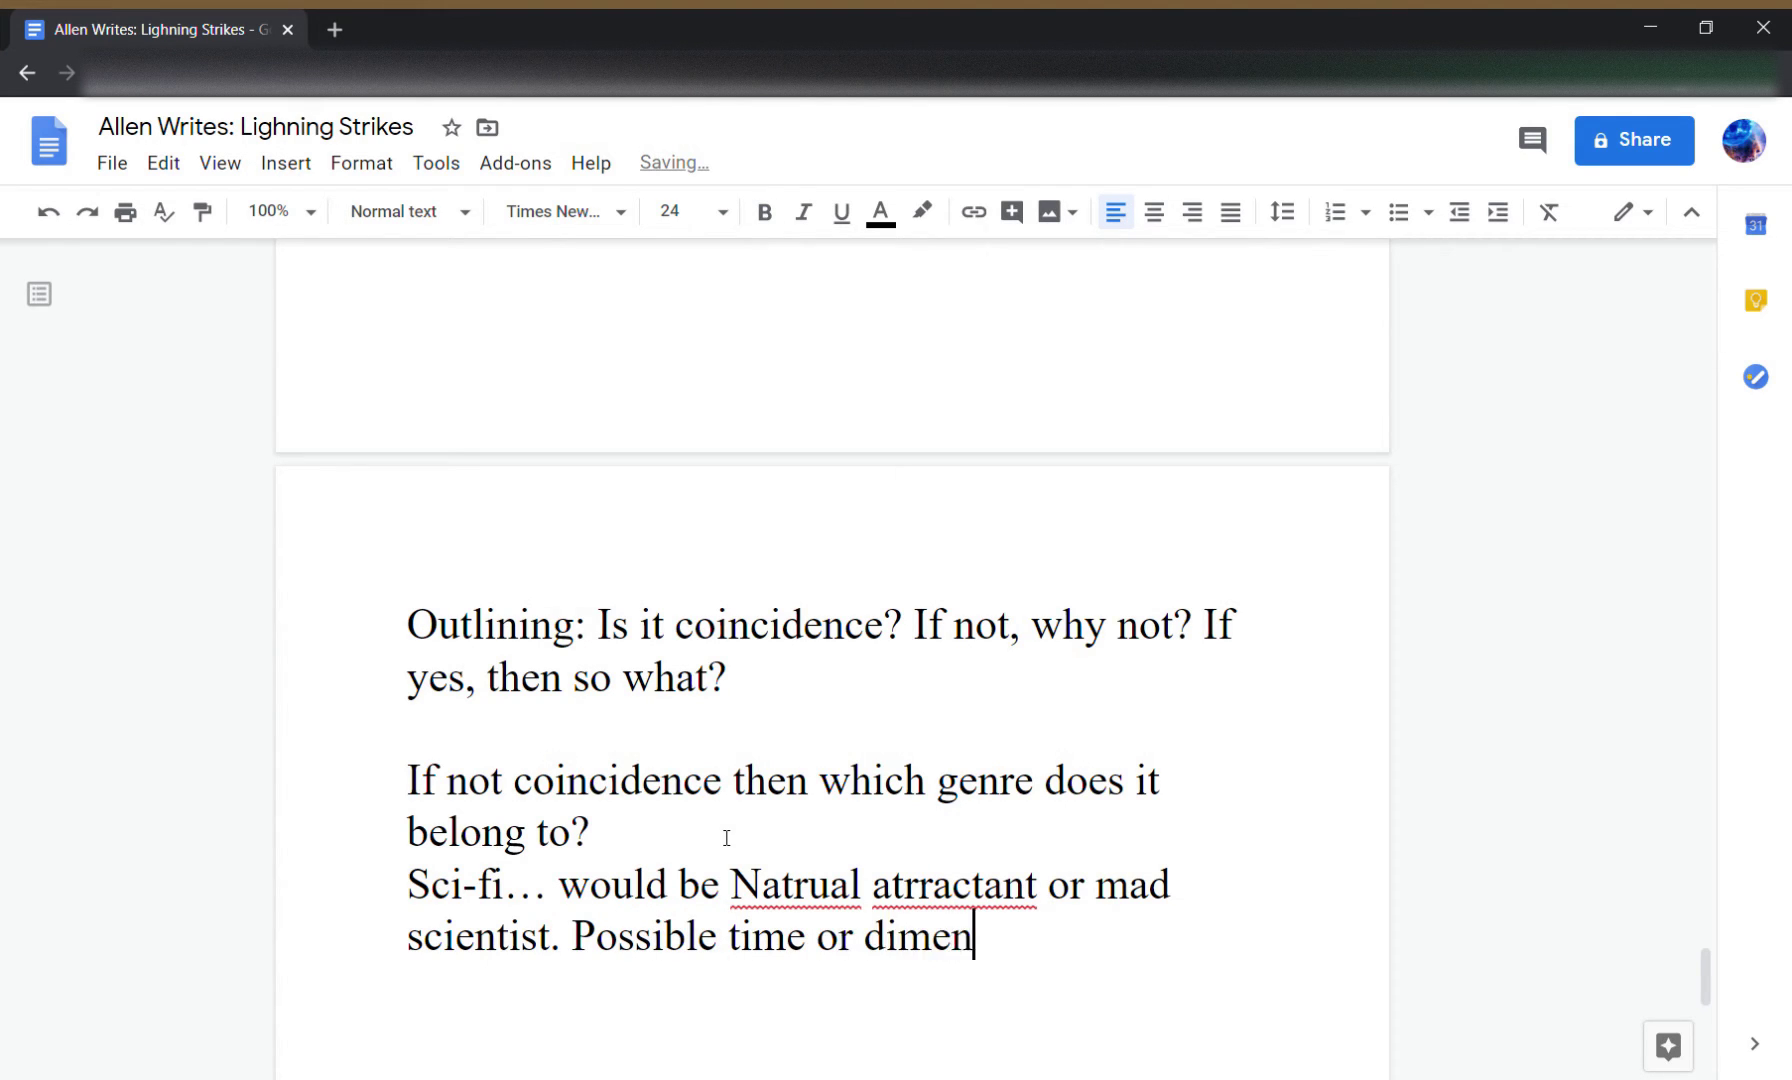
type("sional travel.")
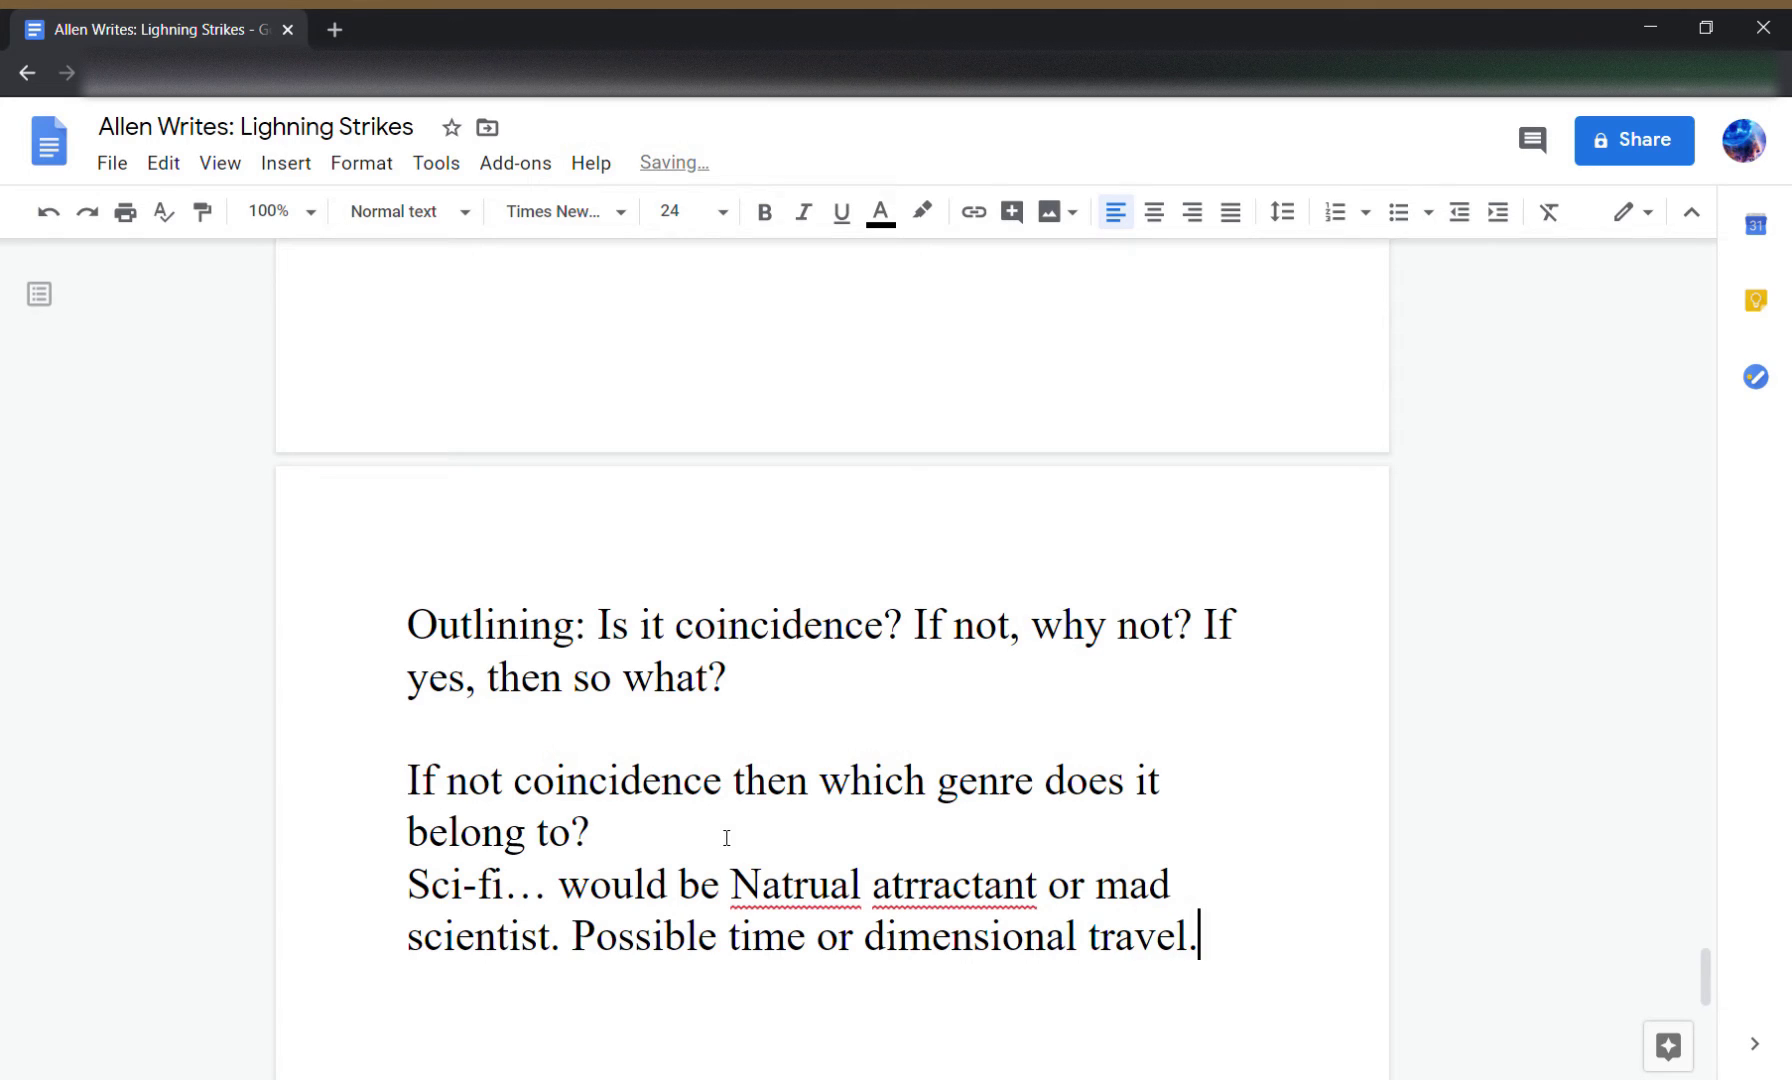
- Correct the two misspelled words in the sci-fi line to "attractant" and "Natural" using the spelling suggestions
right_click(940, 885)
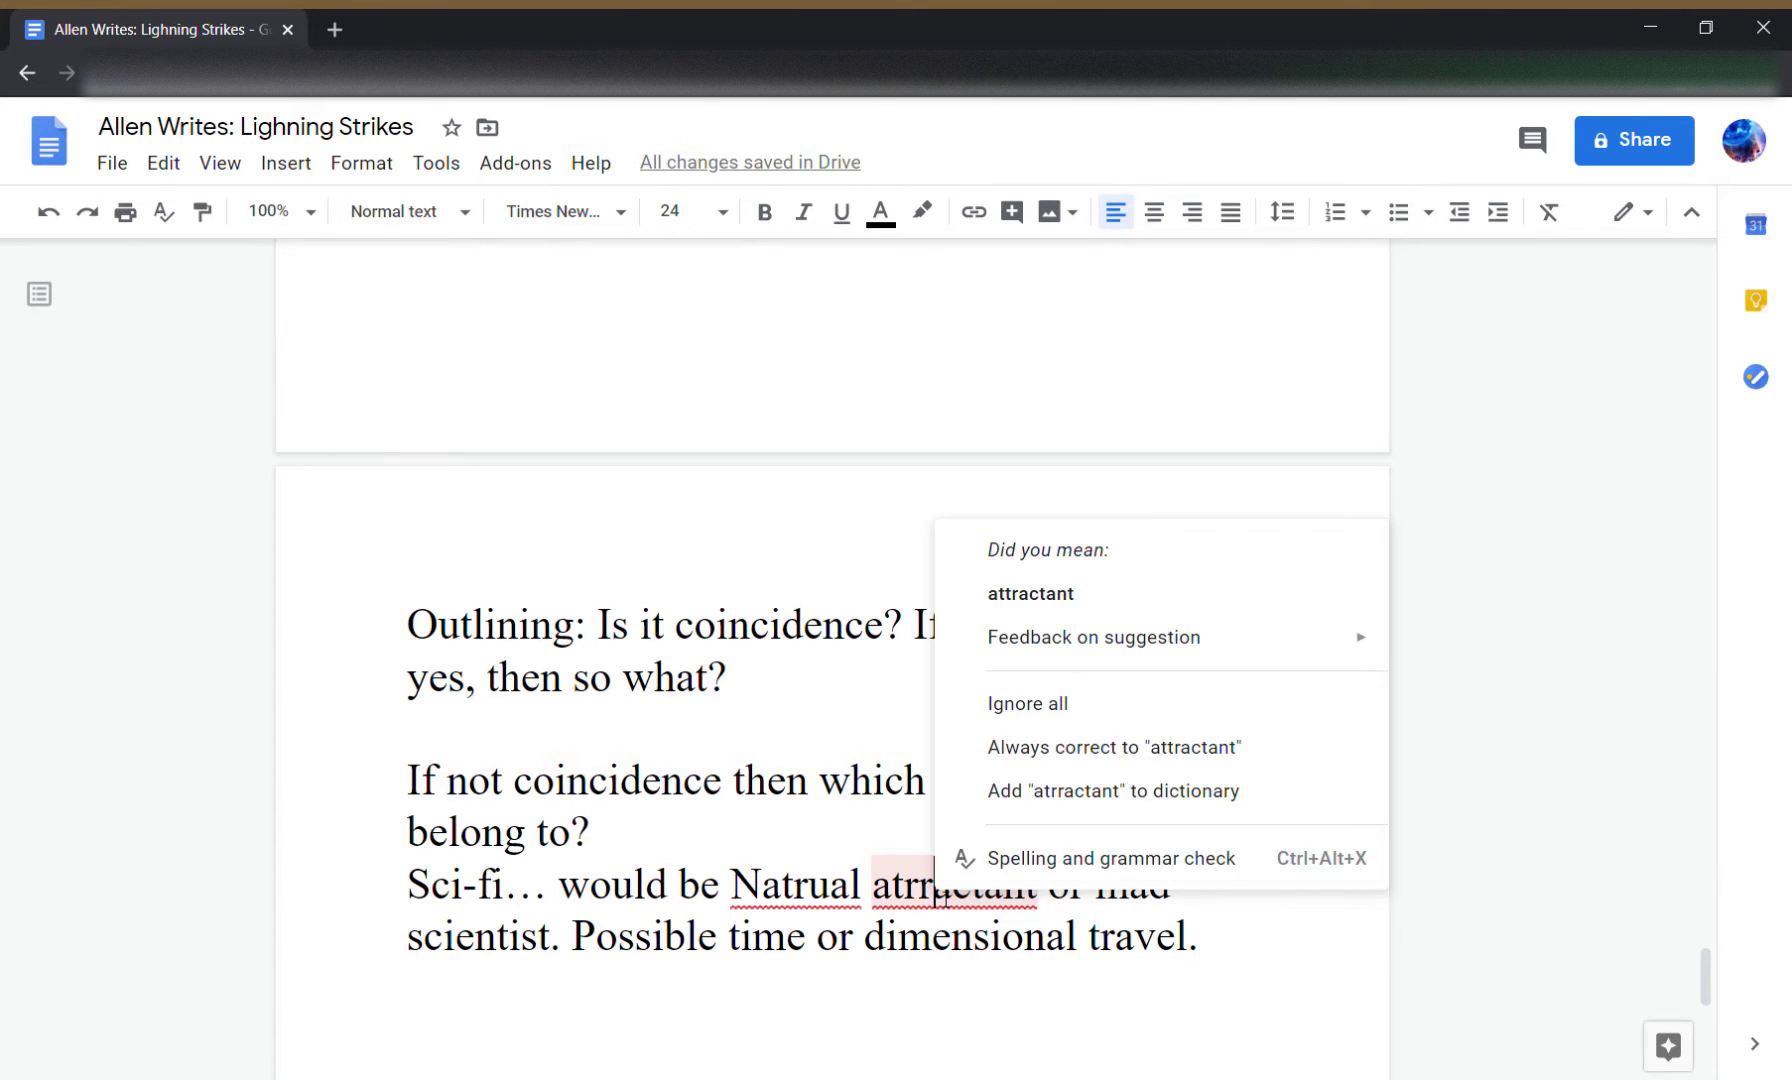
left_click(1075, 606)
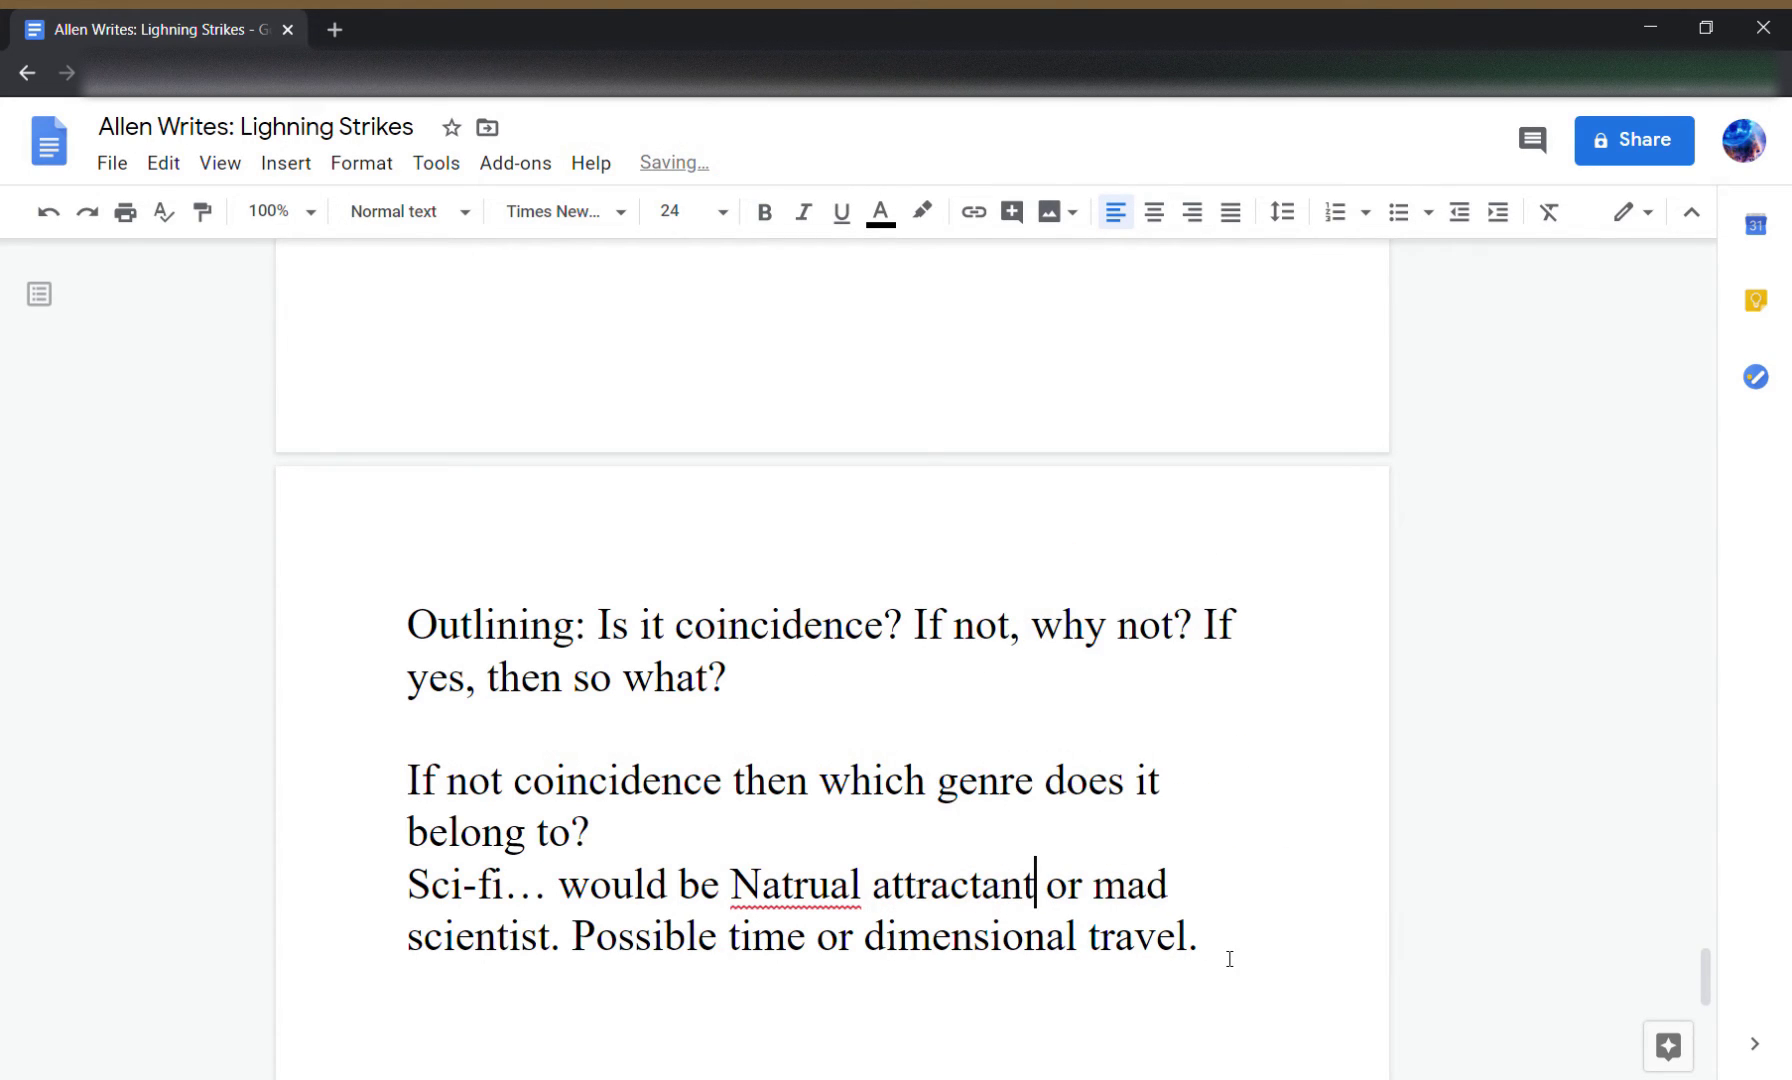
right_click(830, 900)
left_click(870, 583)
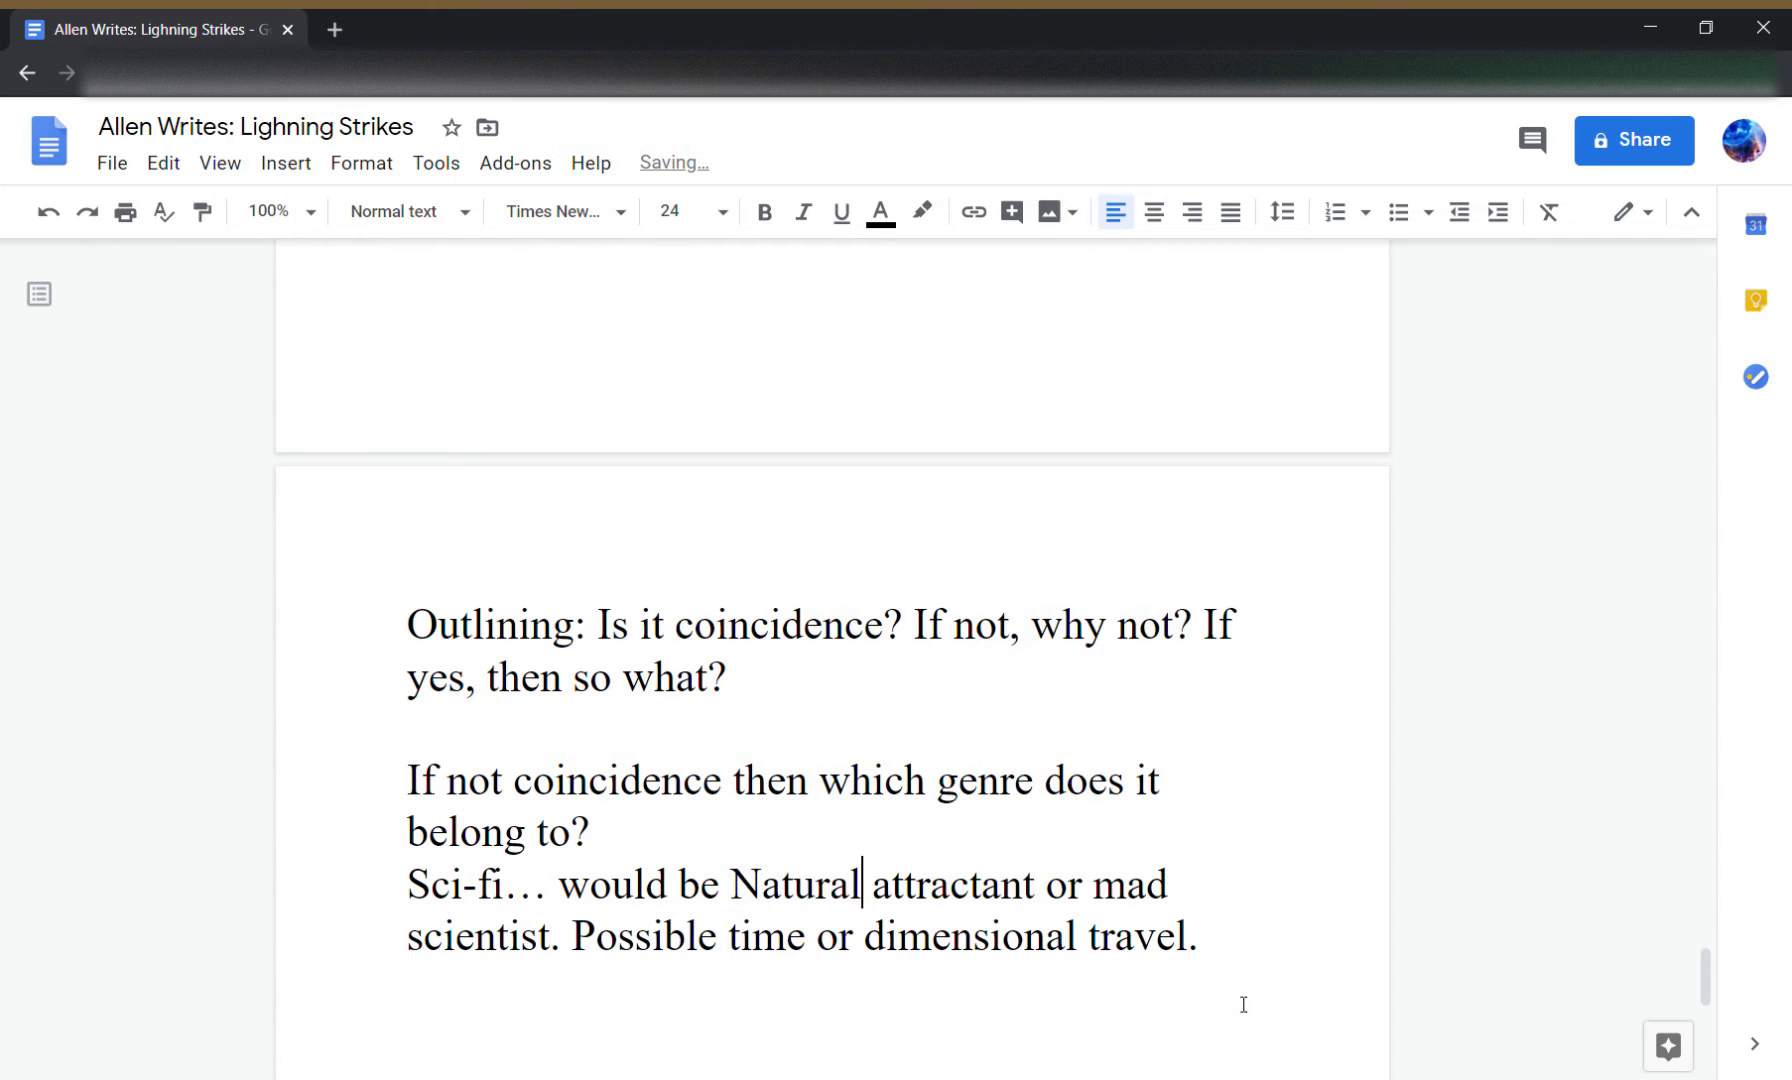
- Add two line breaks after the sci-fi note and return to the end of "If yes, then so what?"
left_click(1219, 950)
key("Return")
key("Return")
key("Up")
key("Up")
key("Up")
key("Up")
key("Up")
key("Up")
key("Left")
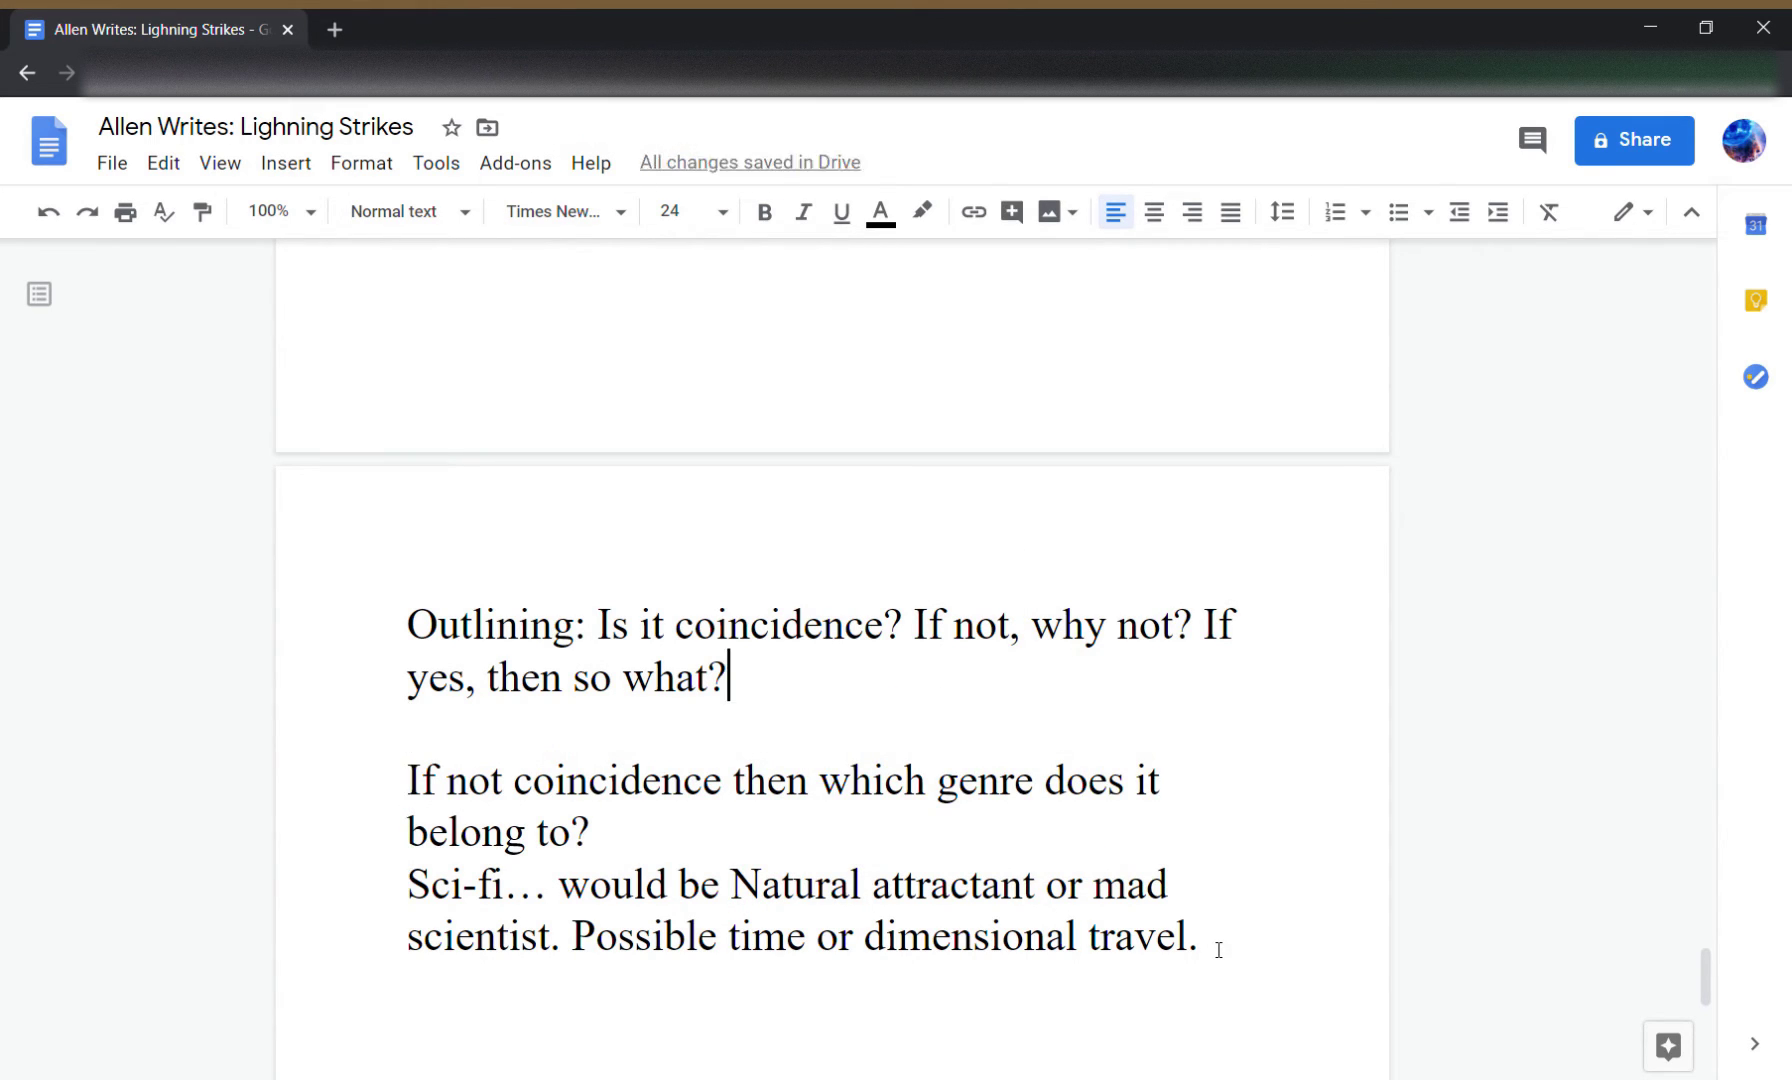
- Insert the parenthesized question "(Was her father really killed?)" as a separate paragraph between the first outlining note and the genre question
key("Return")
key("Return")
type("Was her f")
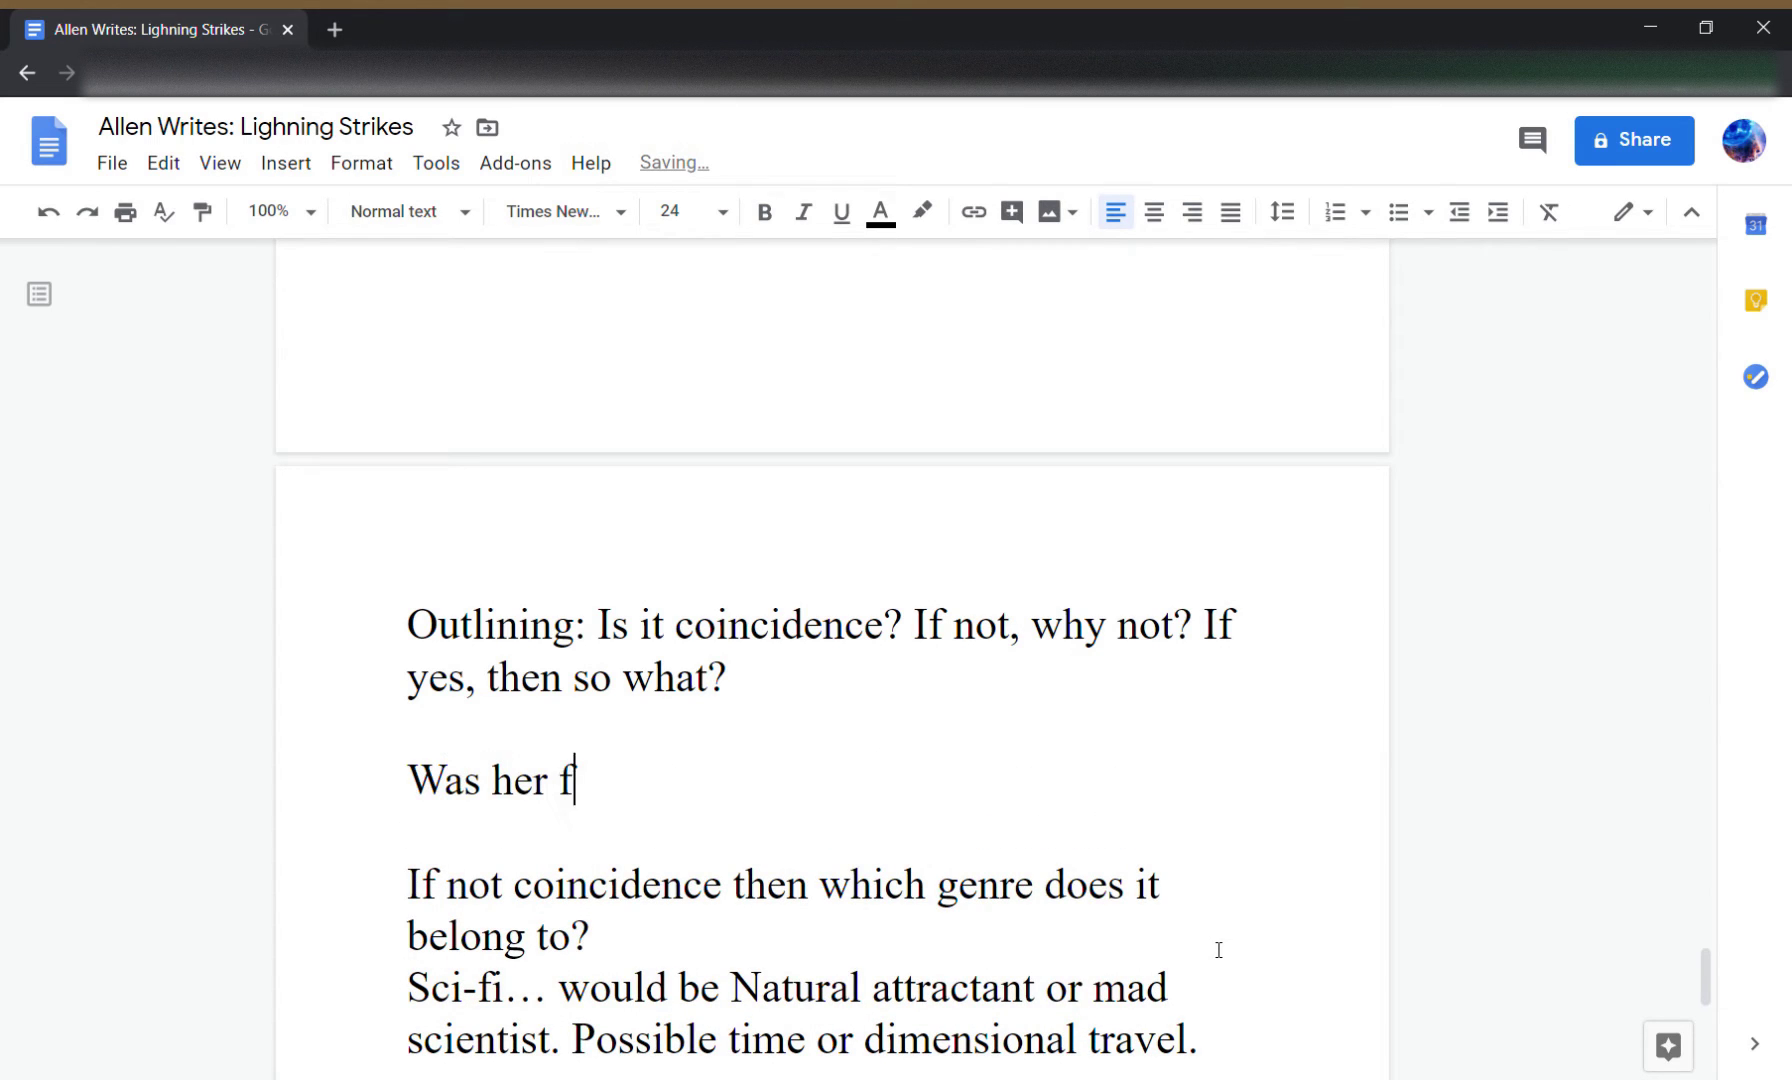
type("ather really kill")
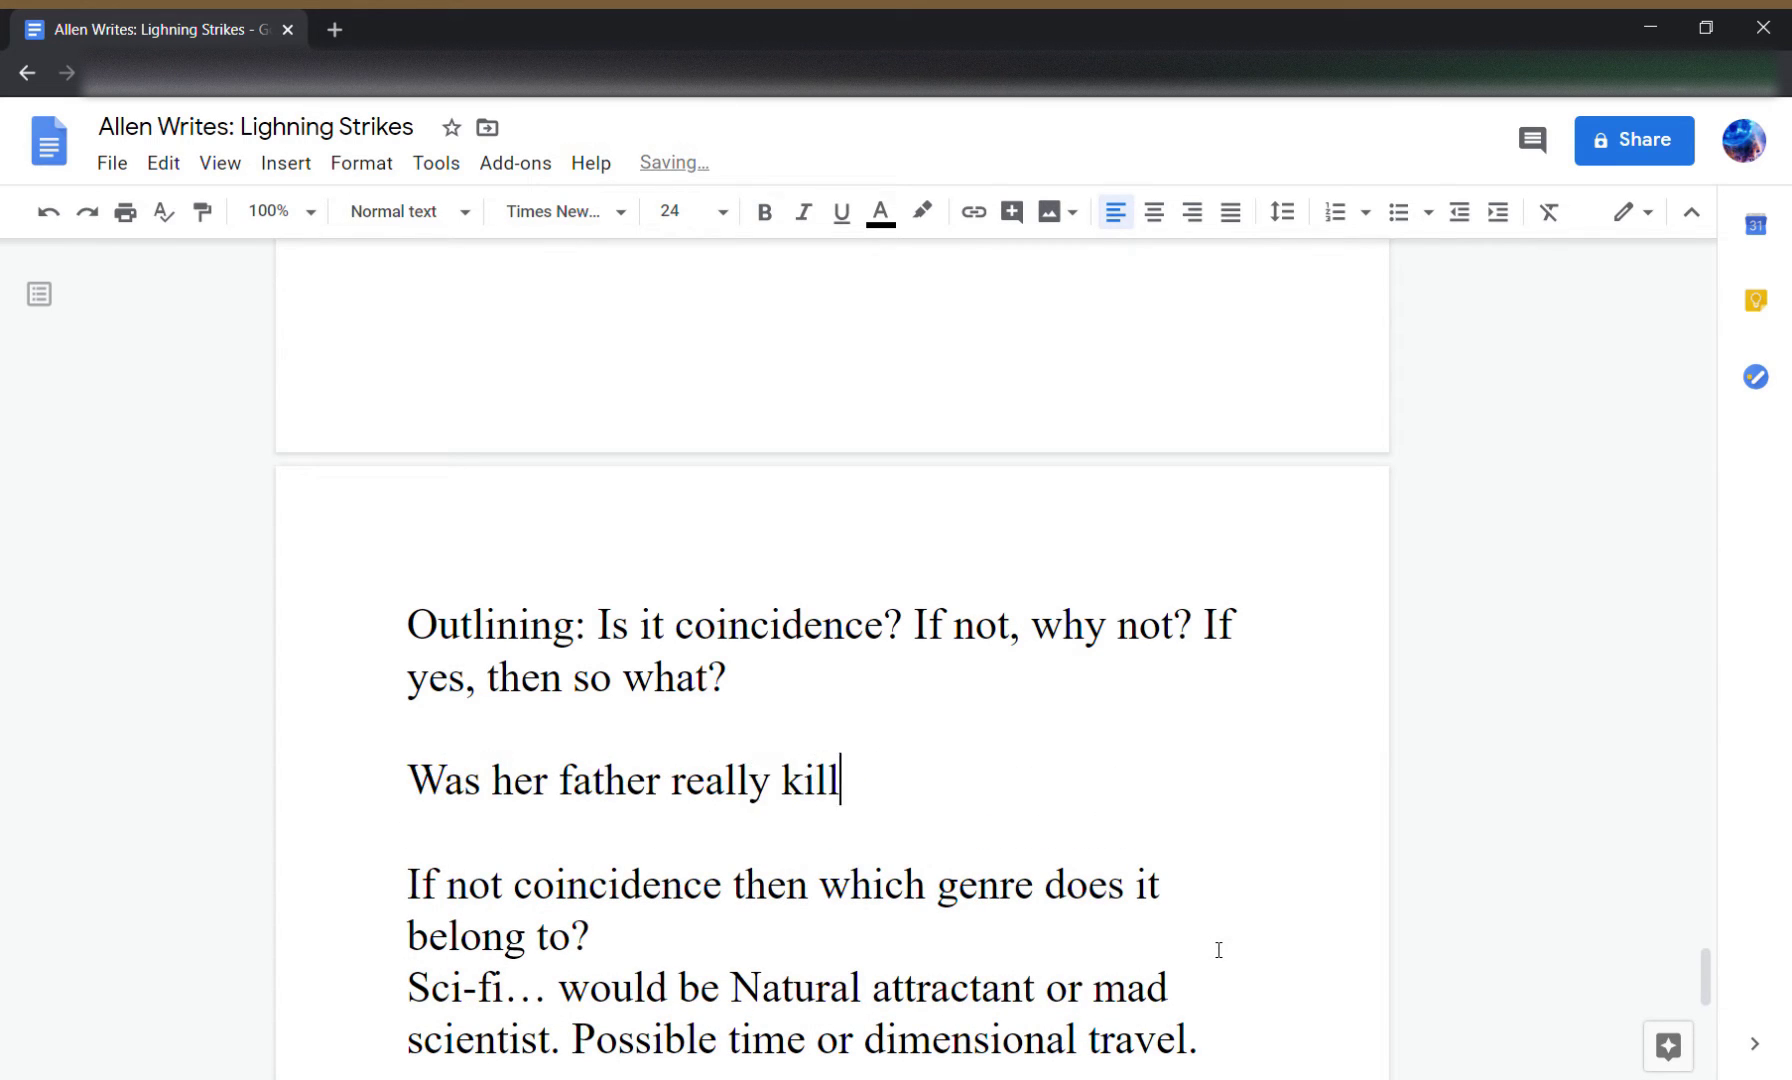
type("ed?)")
key("Up")
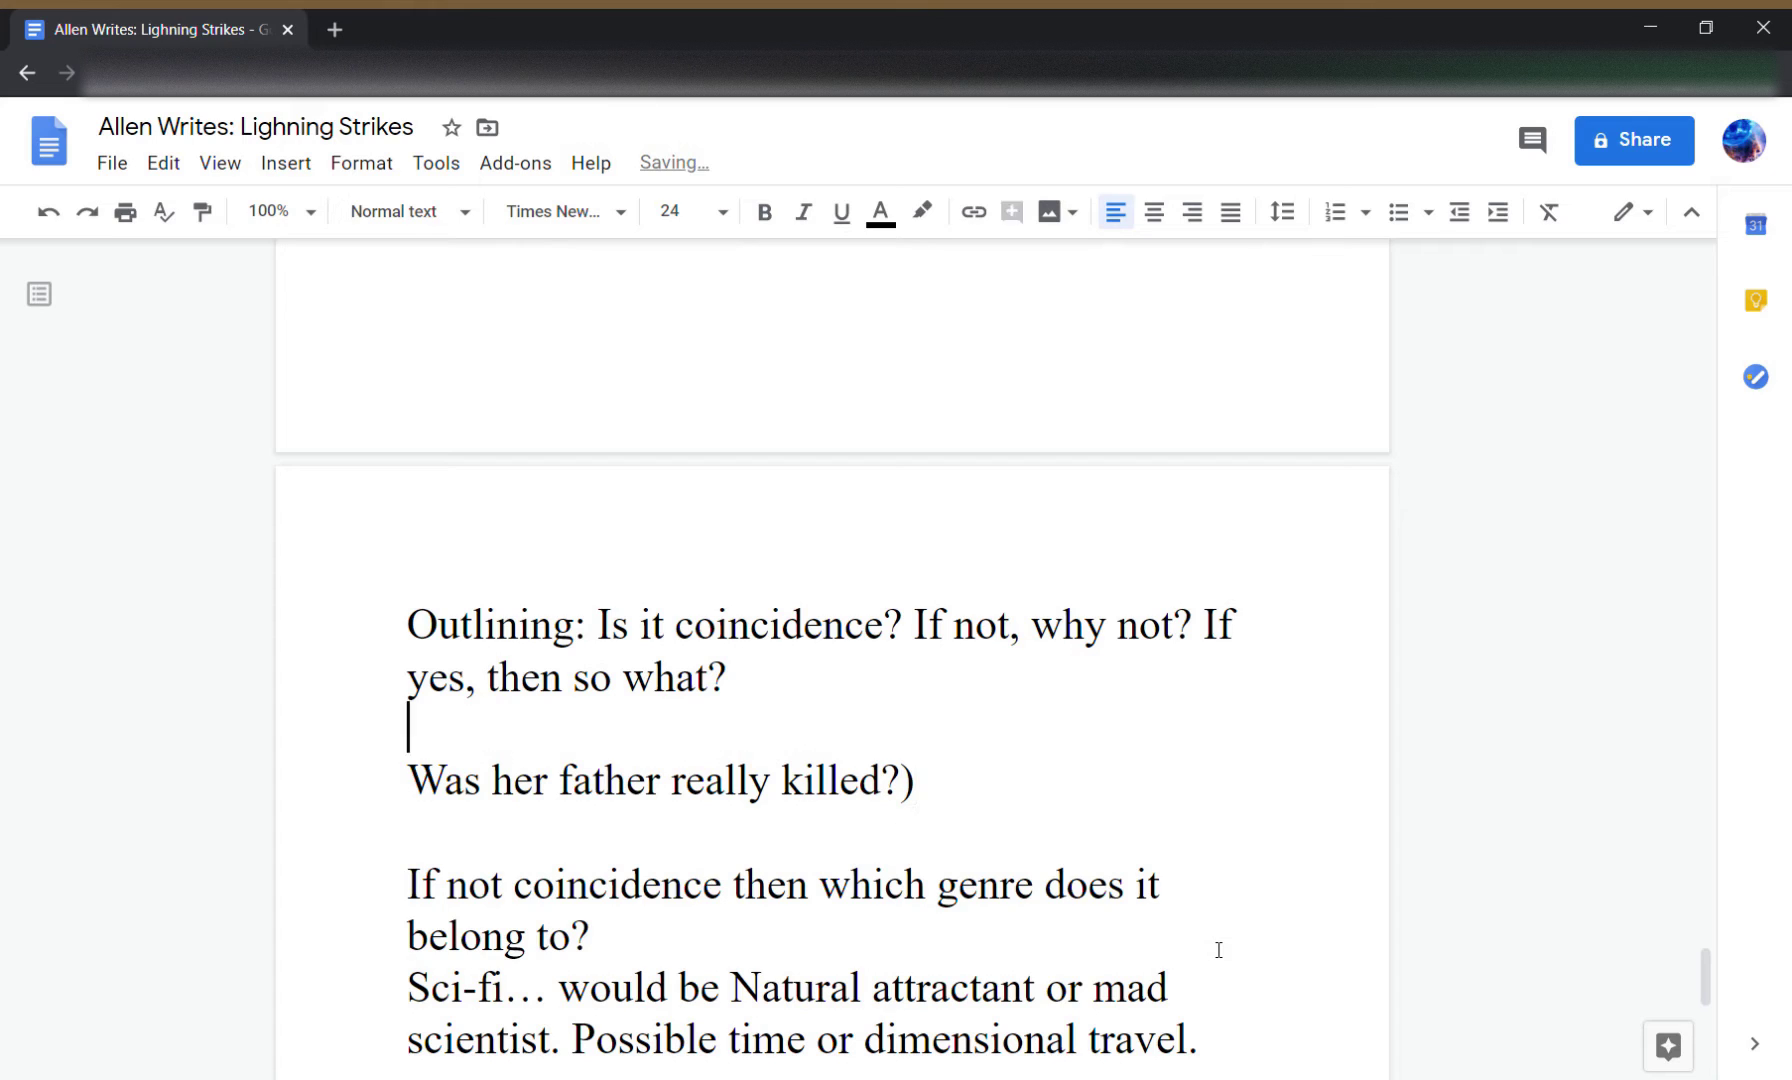
key("Down")
type("(")
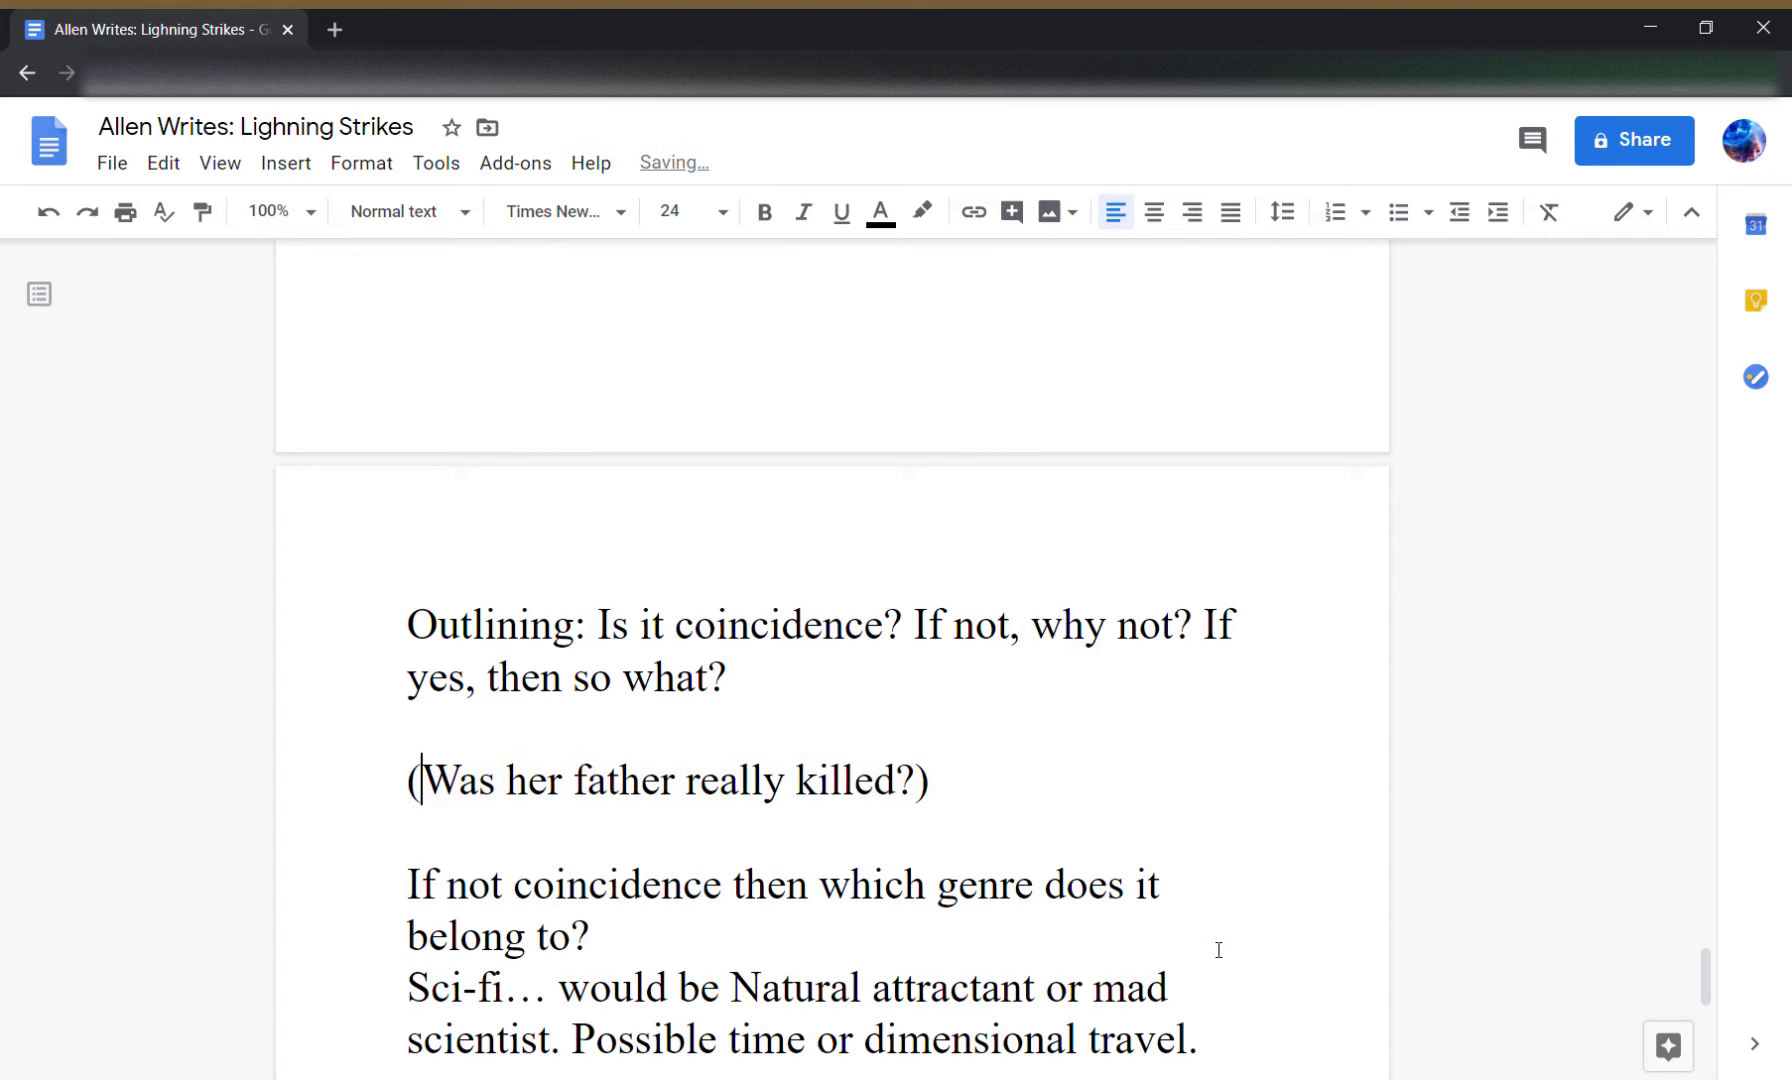
- Add "Body burned beyond recognition?" after "Was her father really killed?", inside the closing parenthesis
key("End")
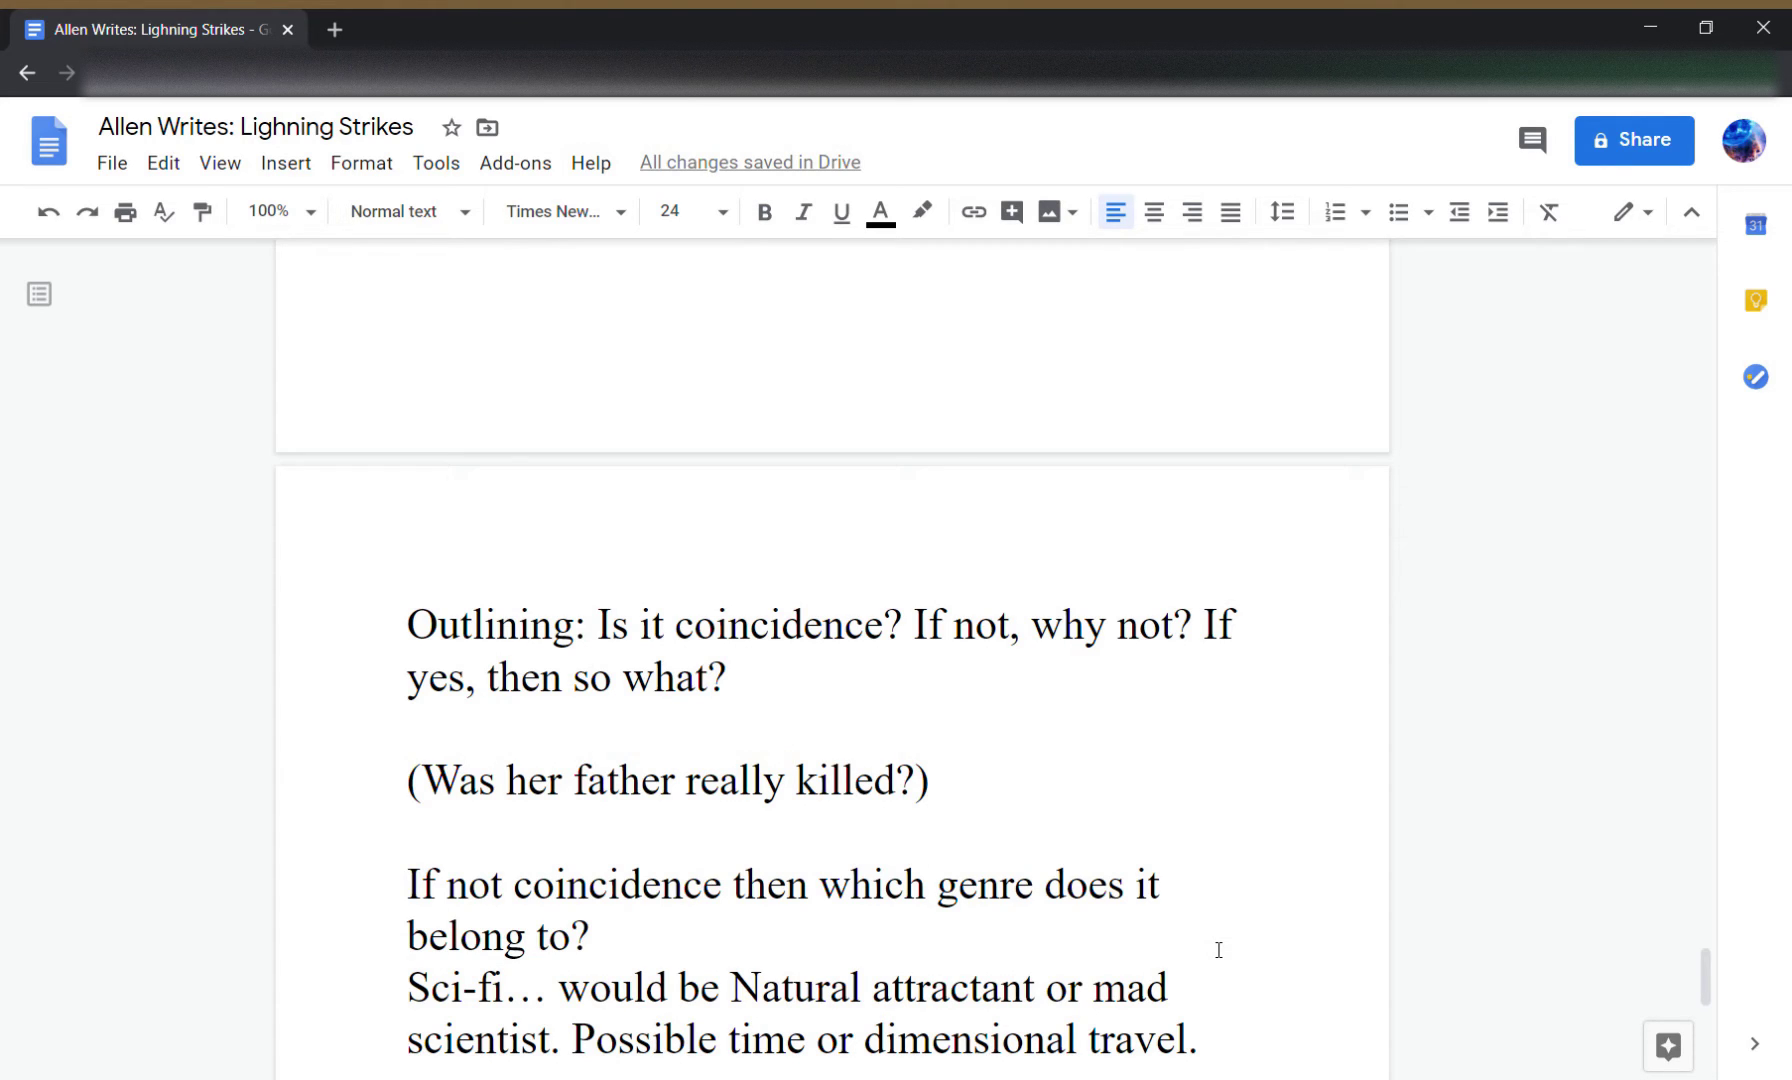
key("Left")
type("Body")
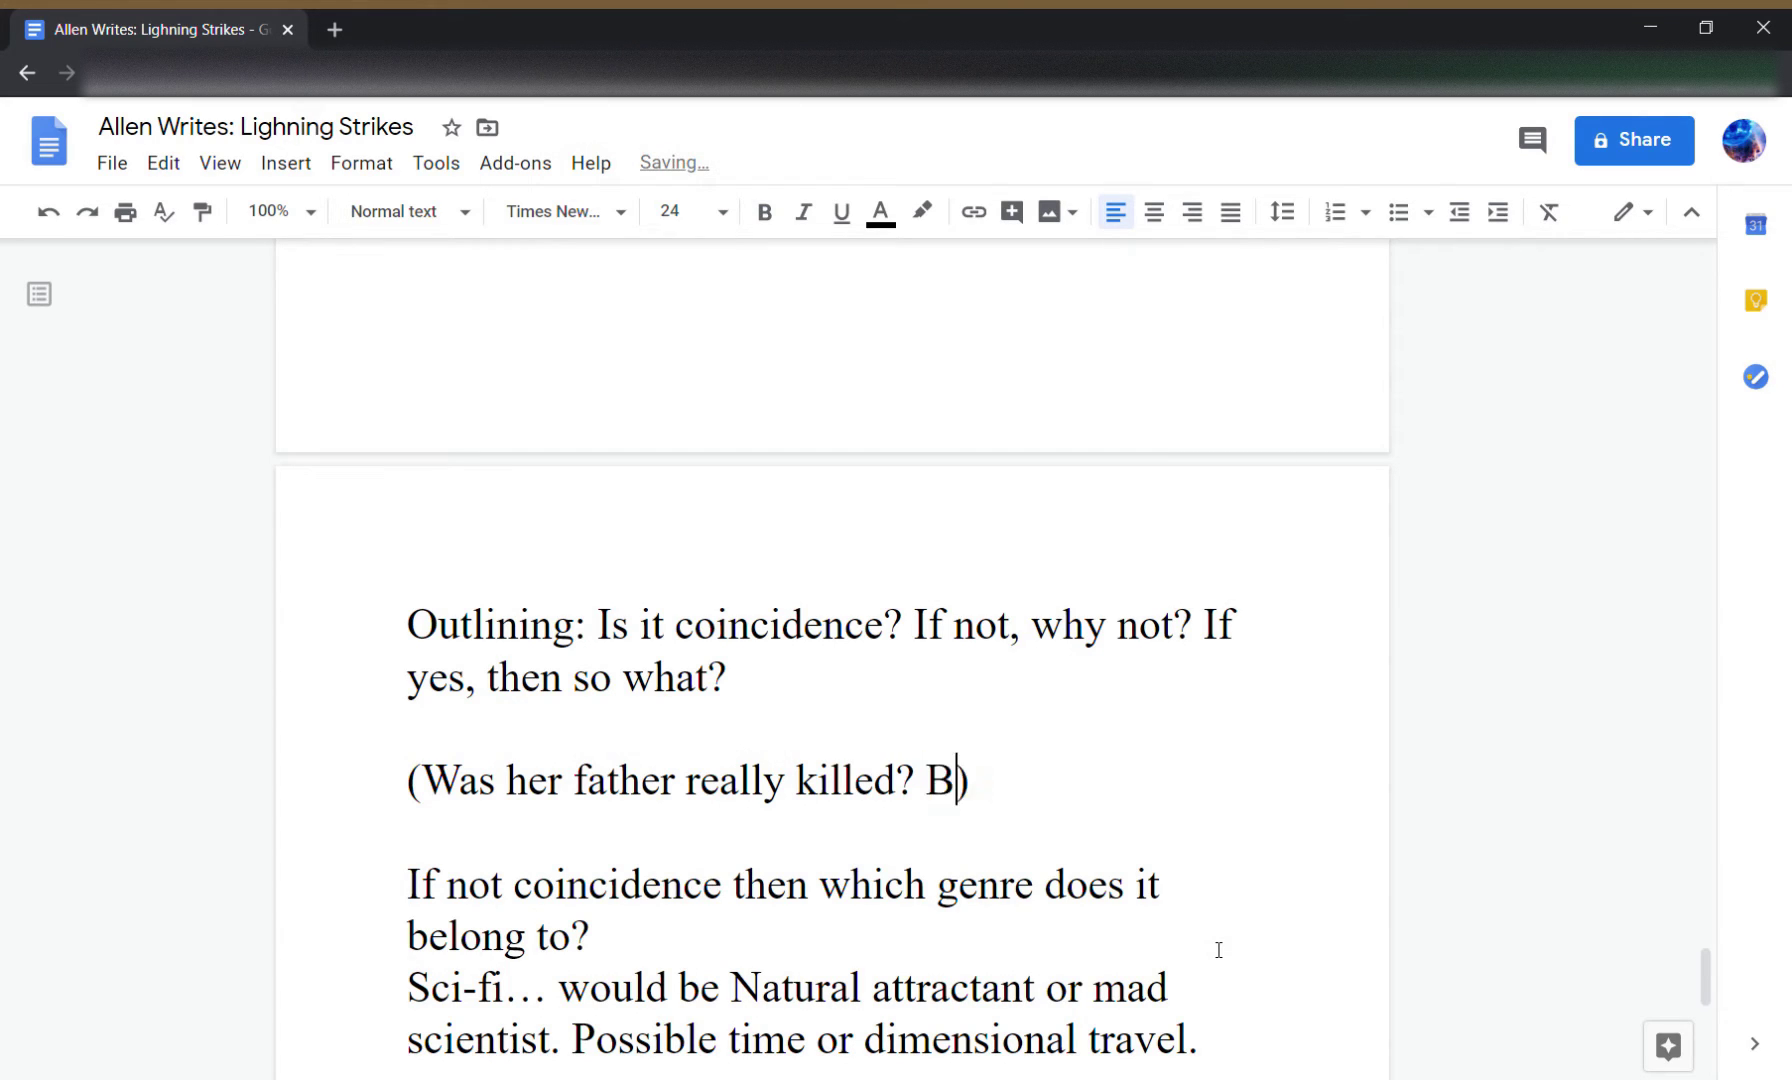
type(" burned ")
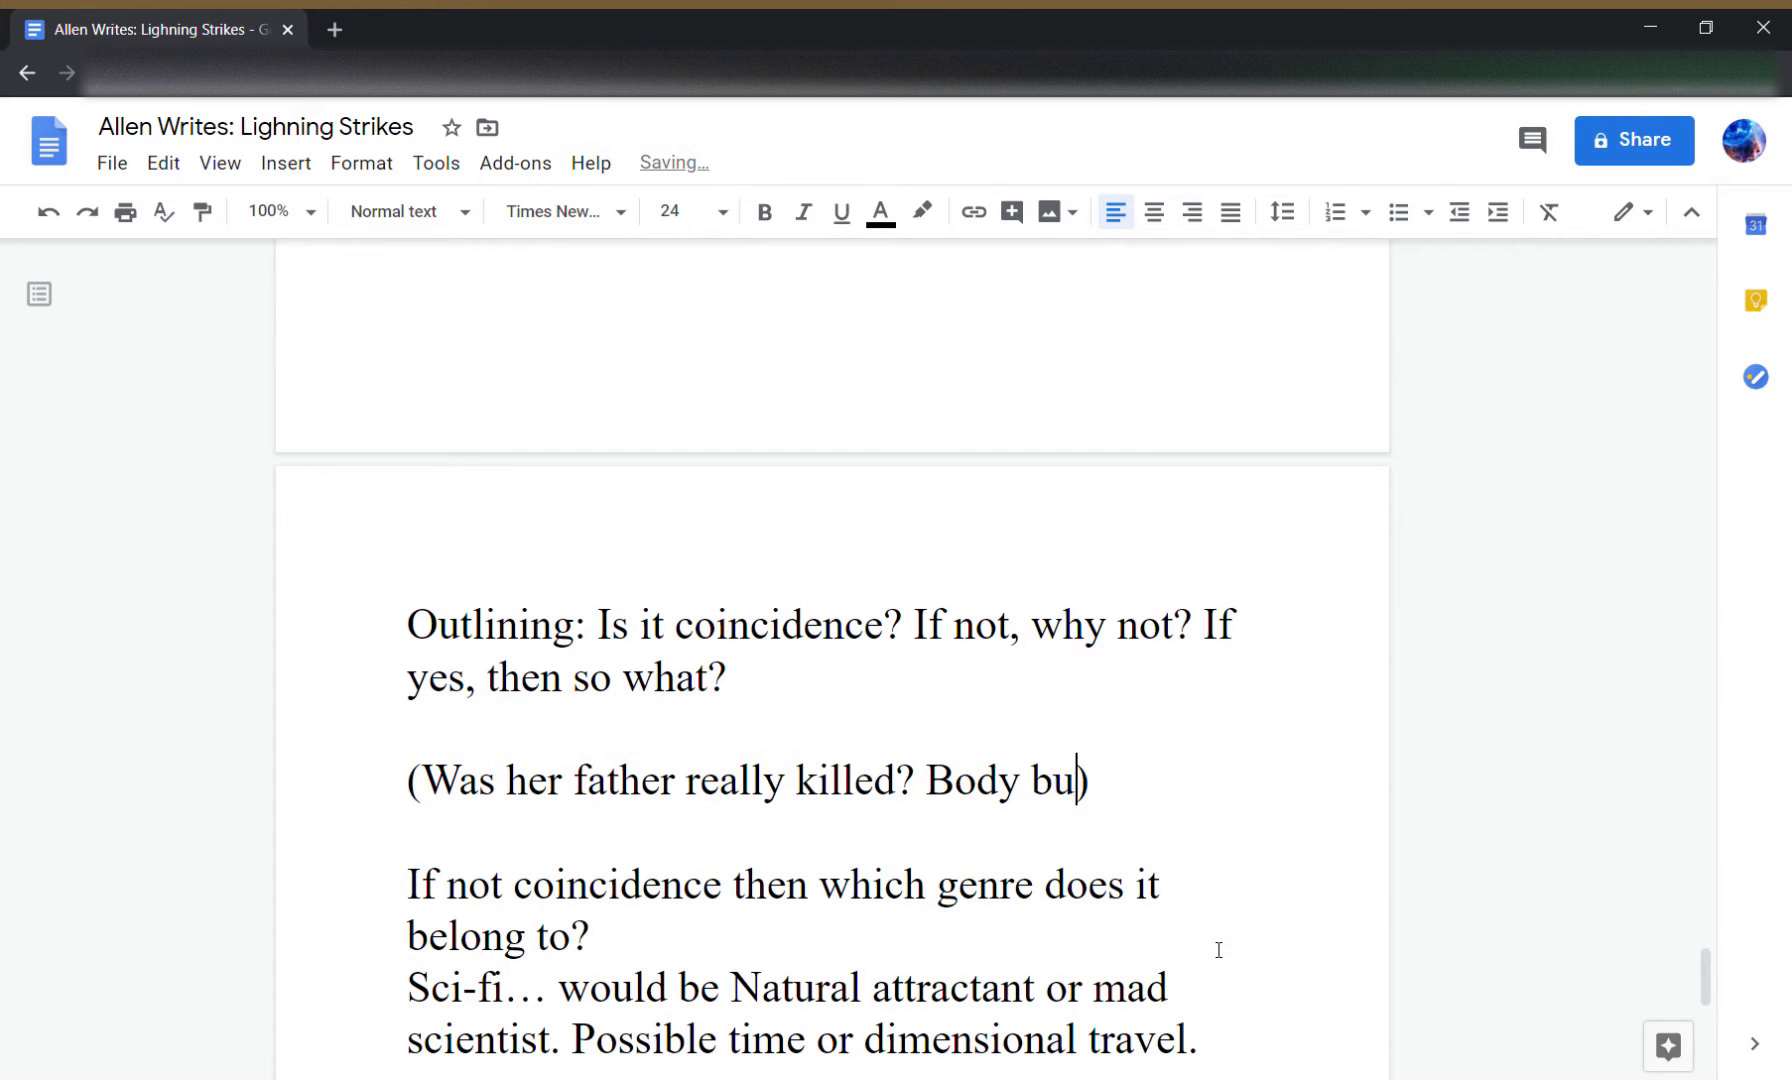
type("beyond recog")
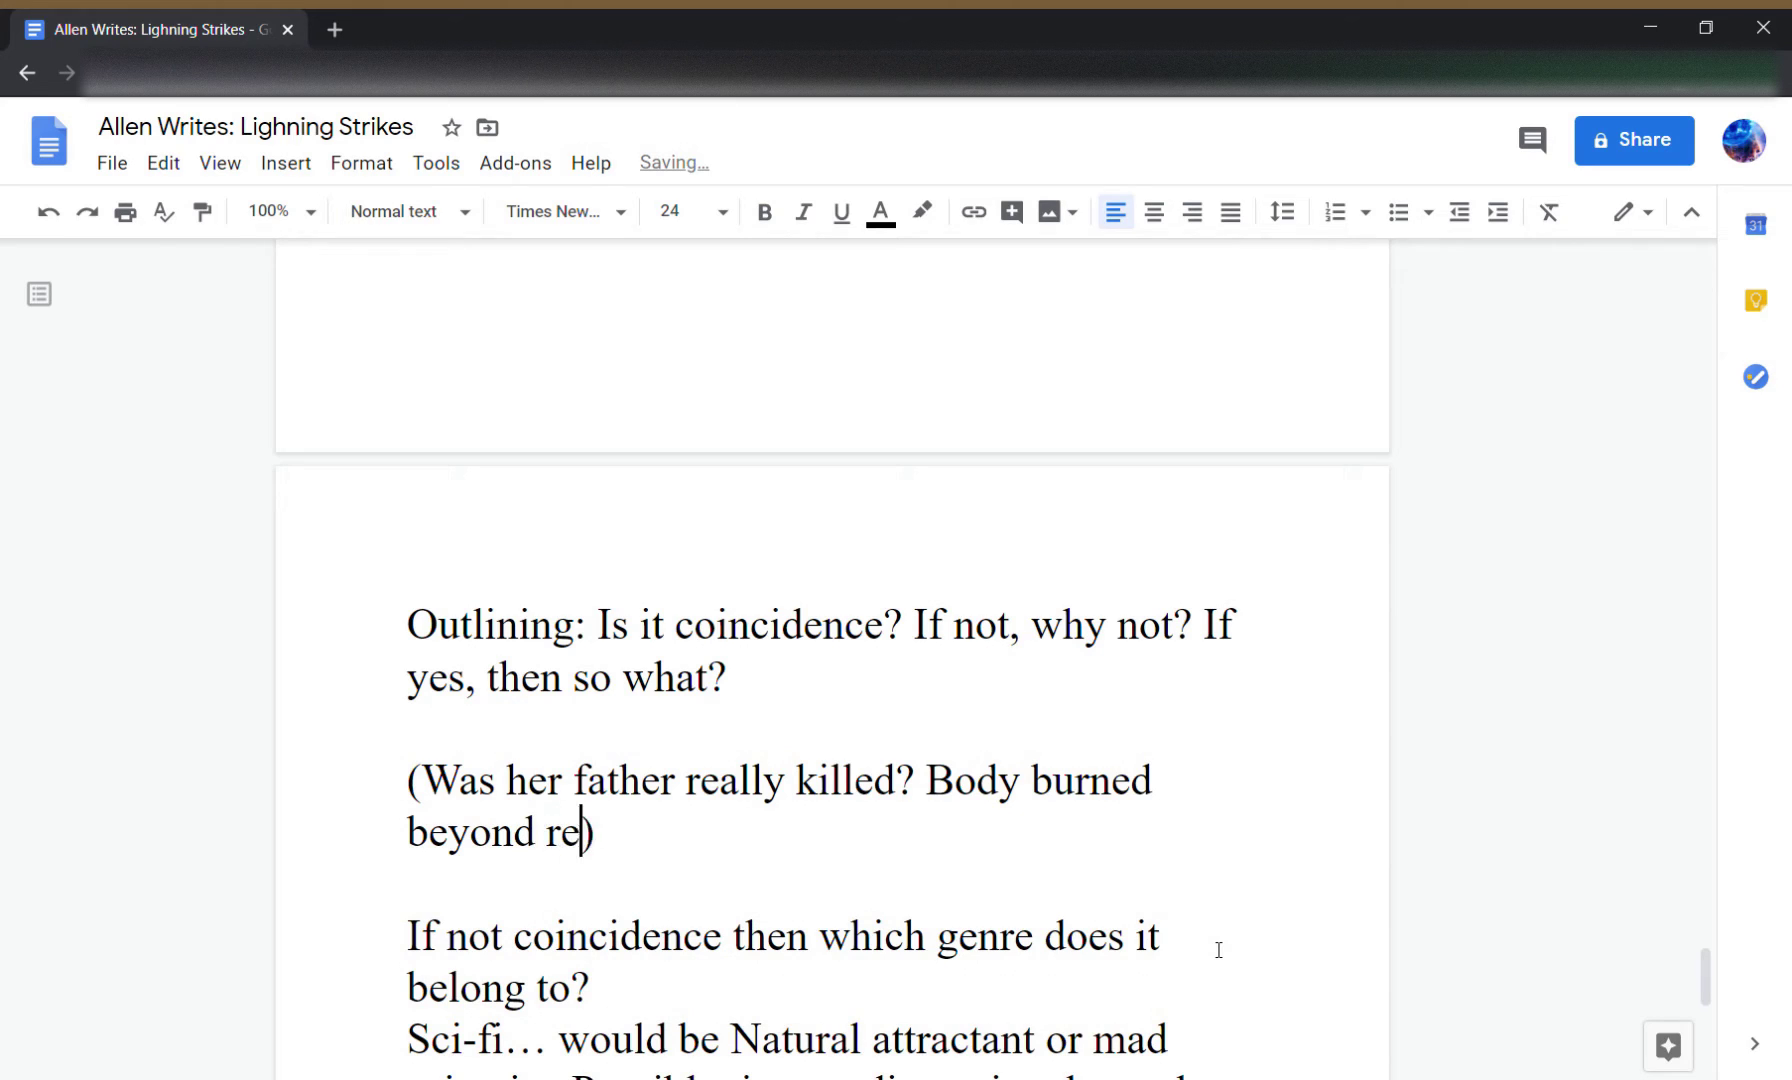
type("nition?")
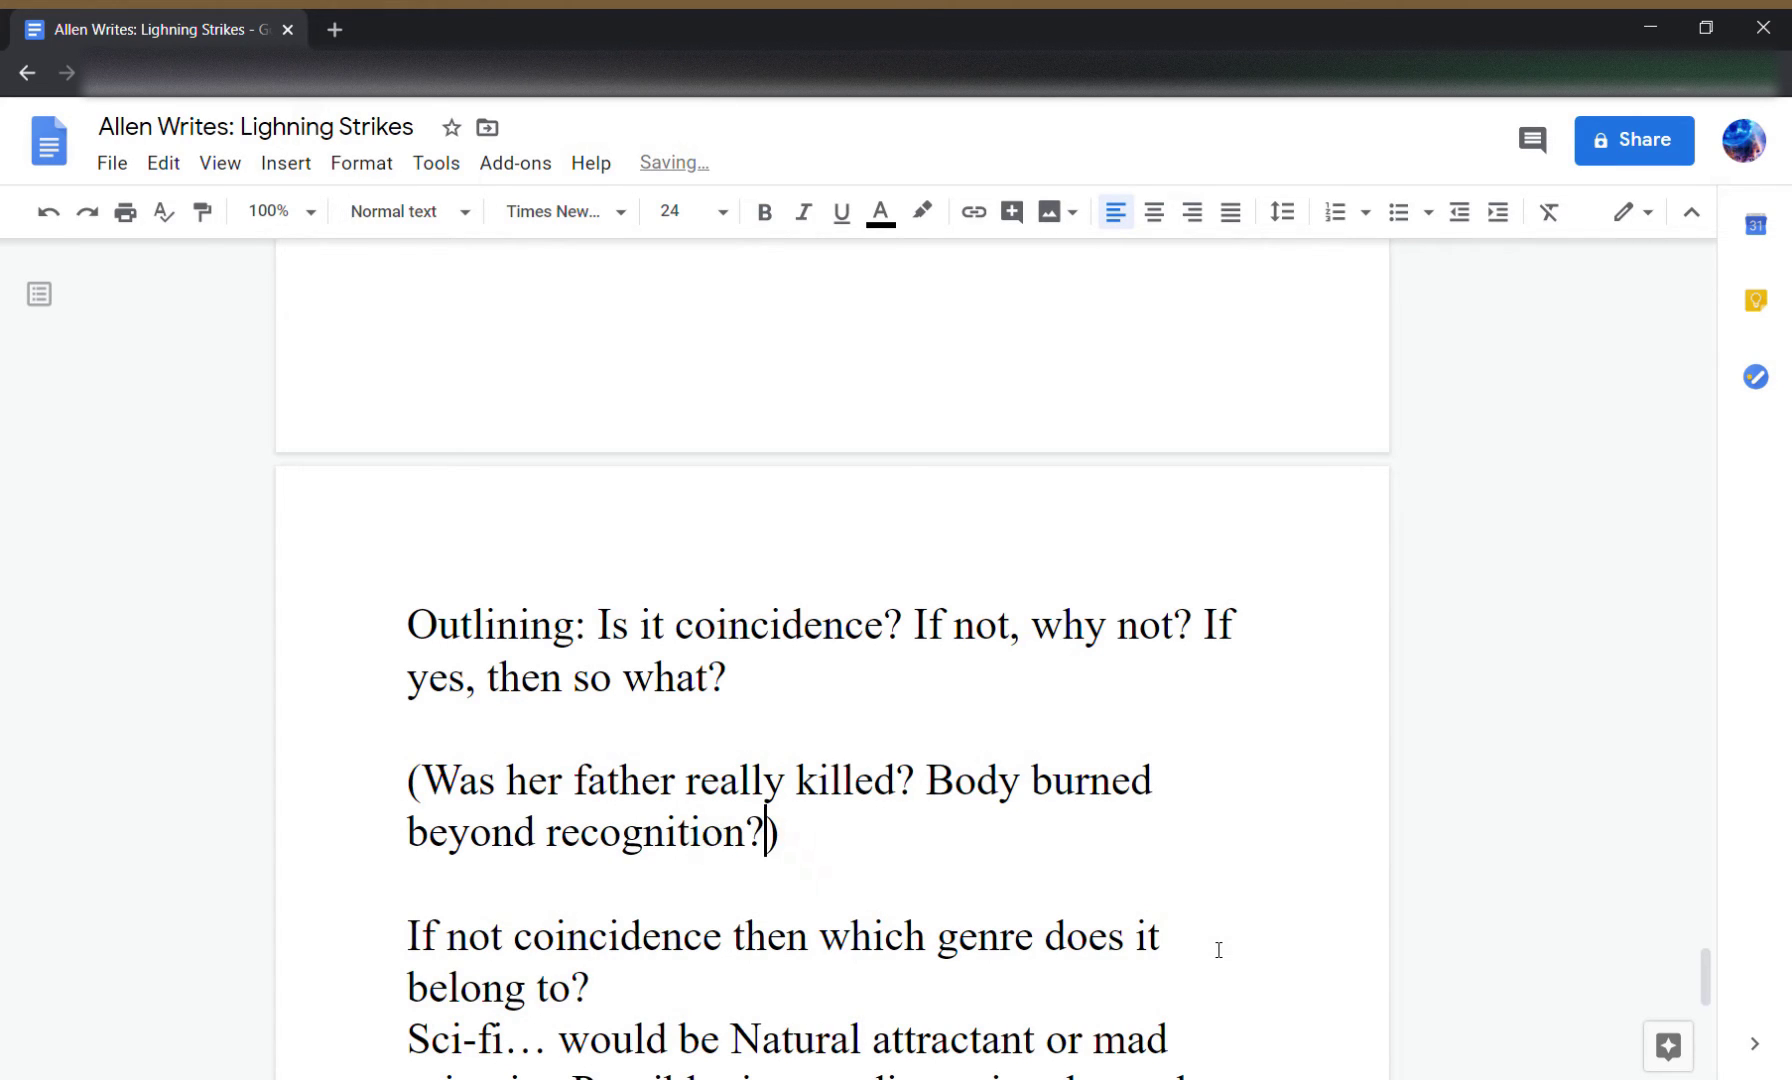
- Continue the parenthesized note about the father with "Only ID or the like? Was he id'd by his car nearby?"
type(" Only ID")
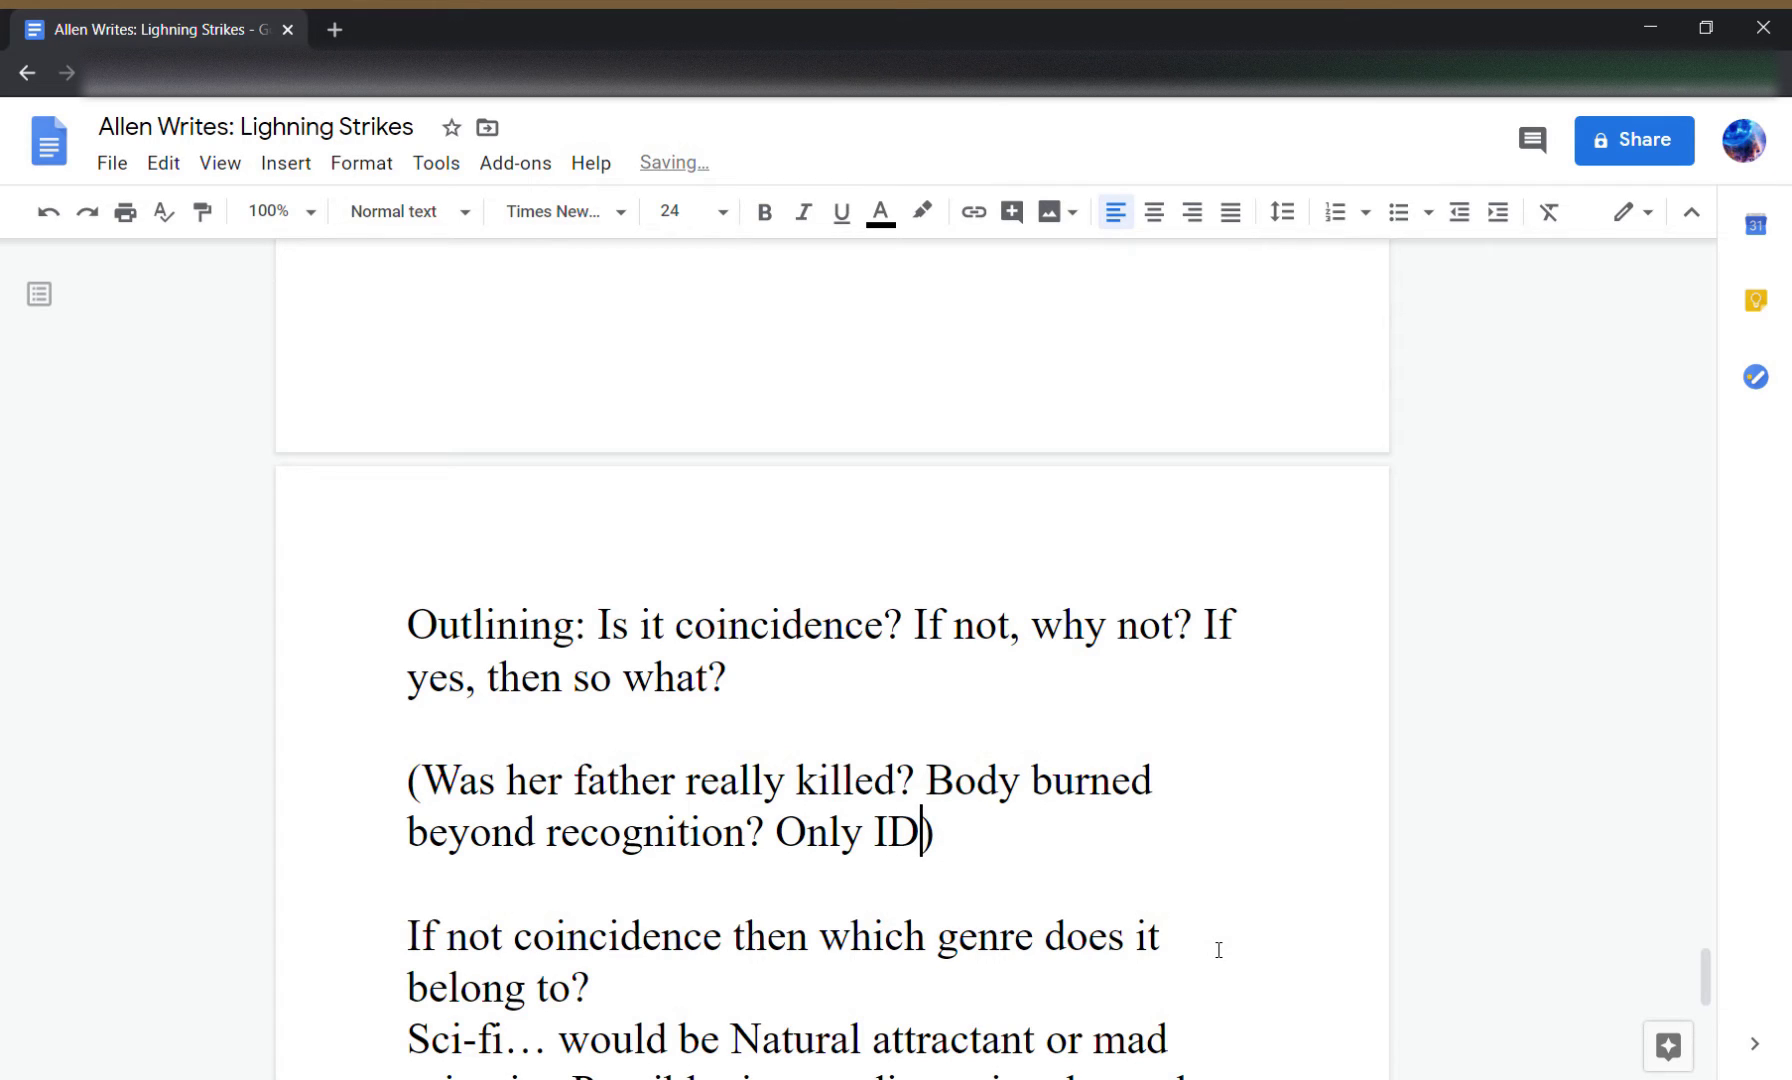
type(" or the lin")
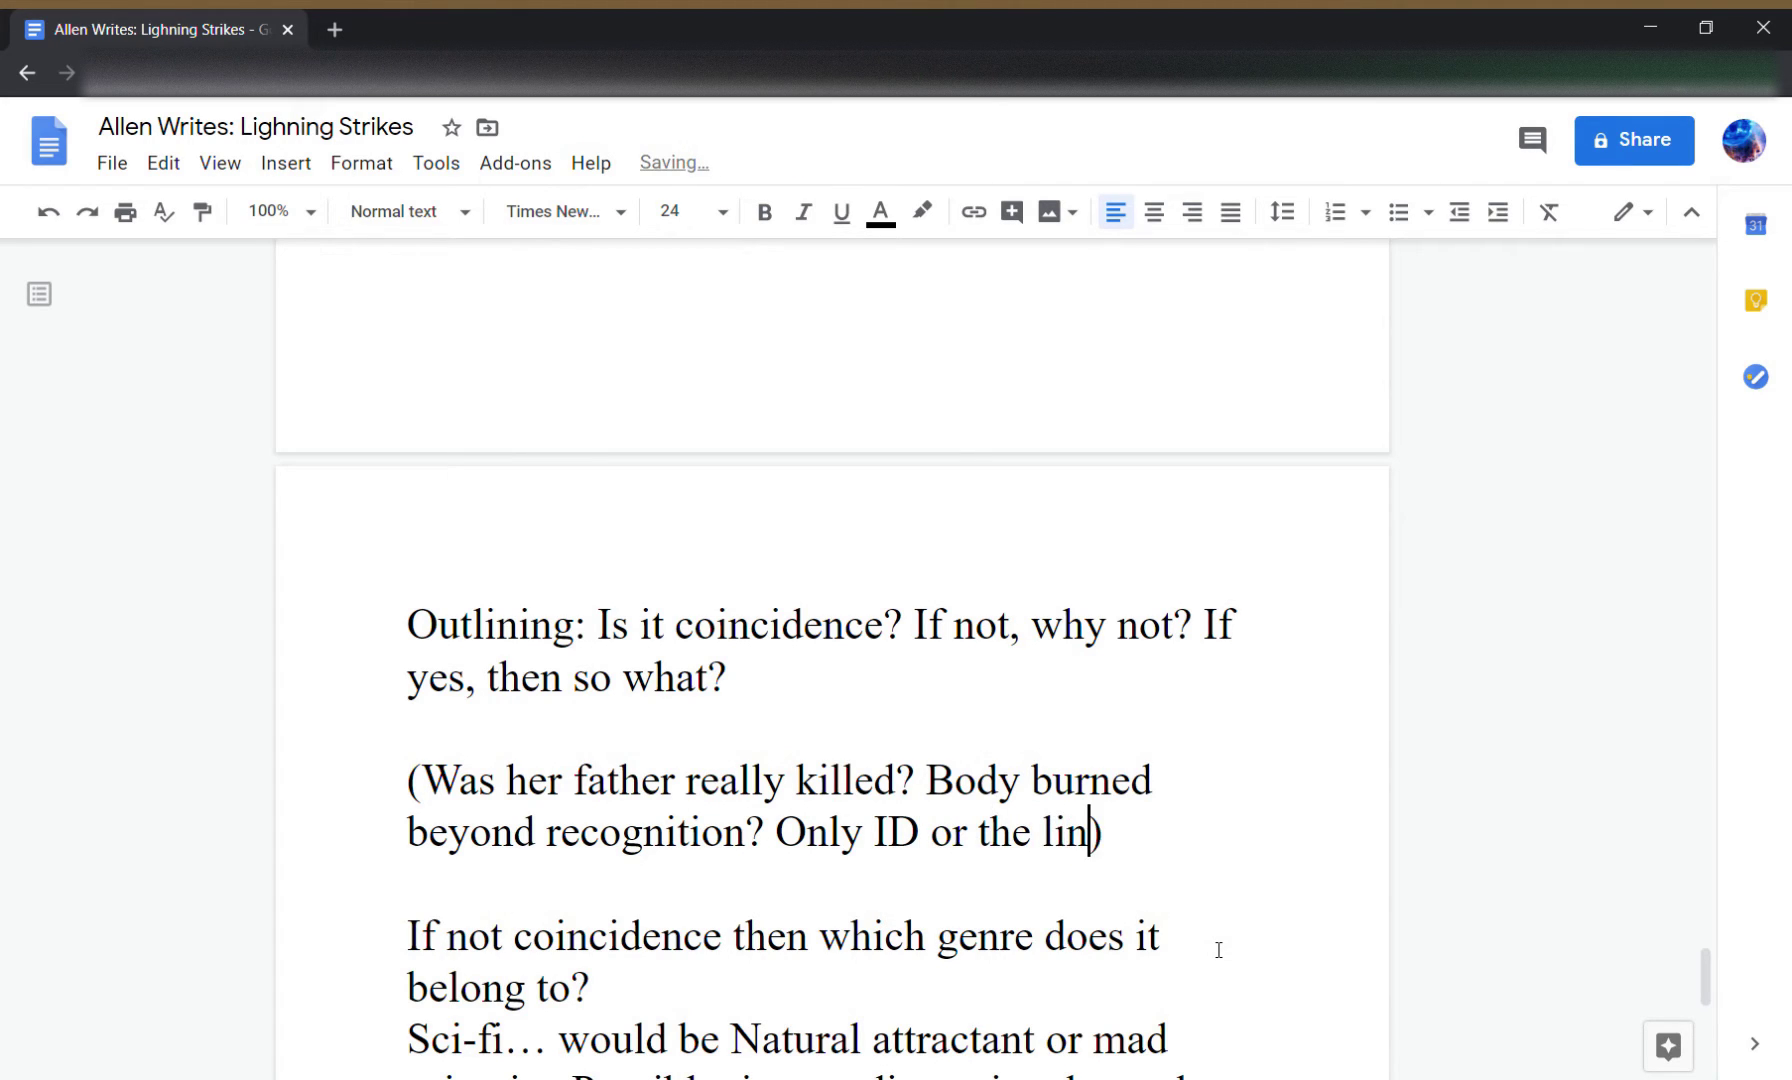
key("BackSpace")
type("ke")
type("? Was he ")
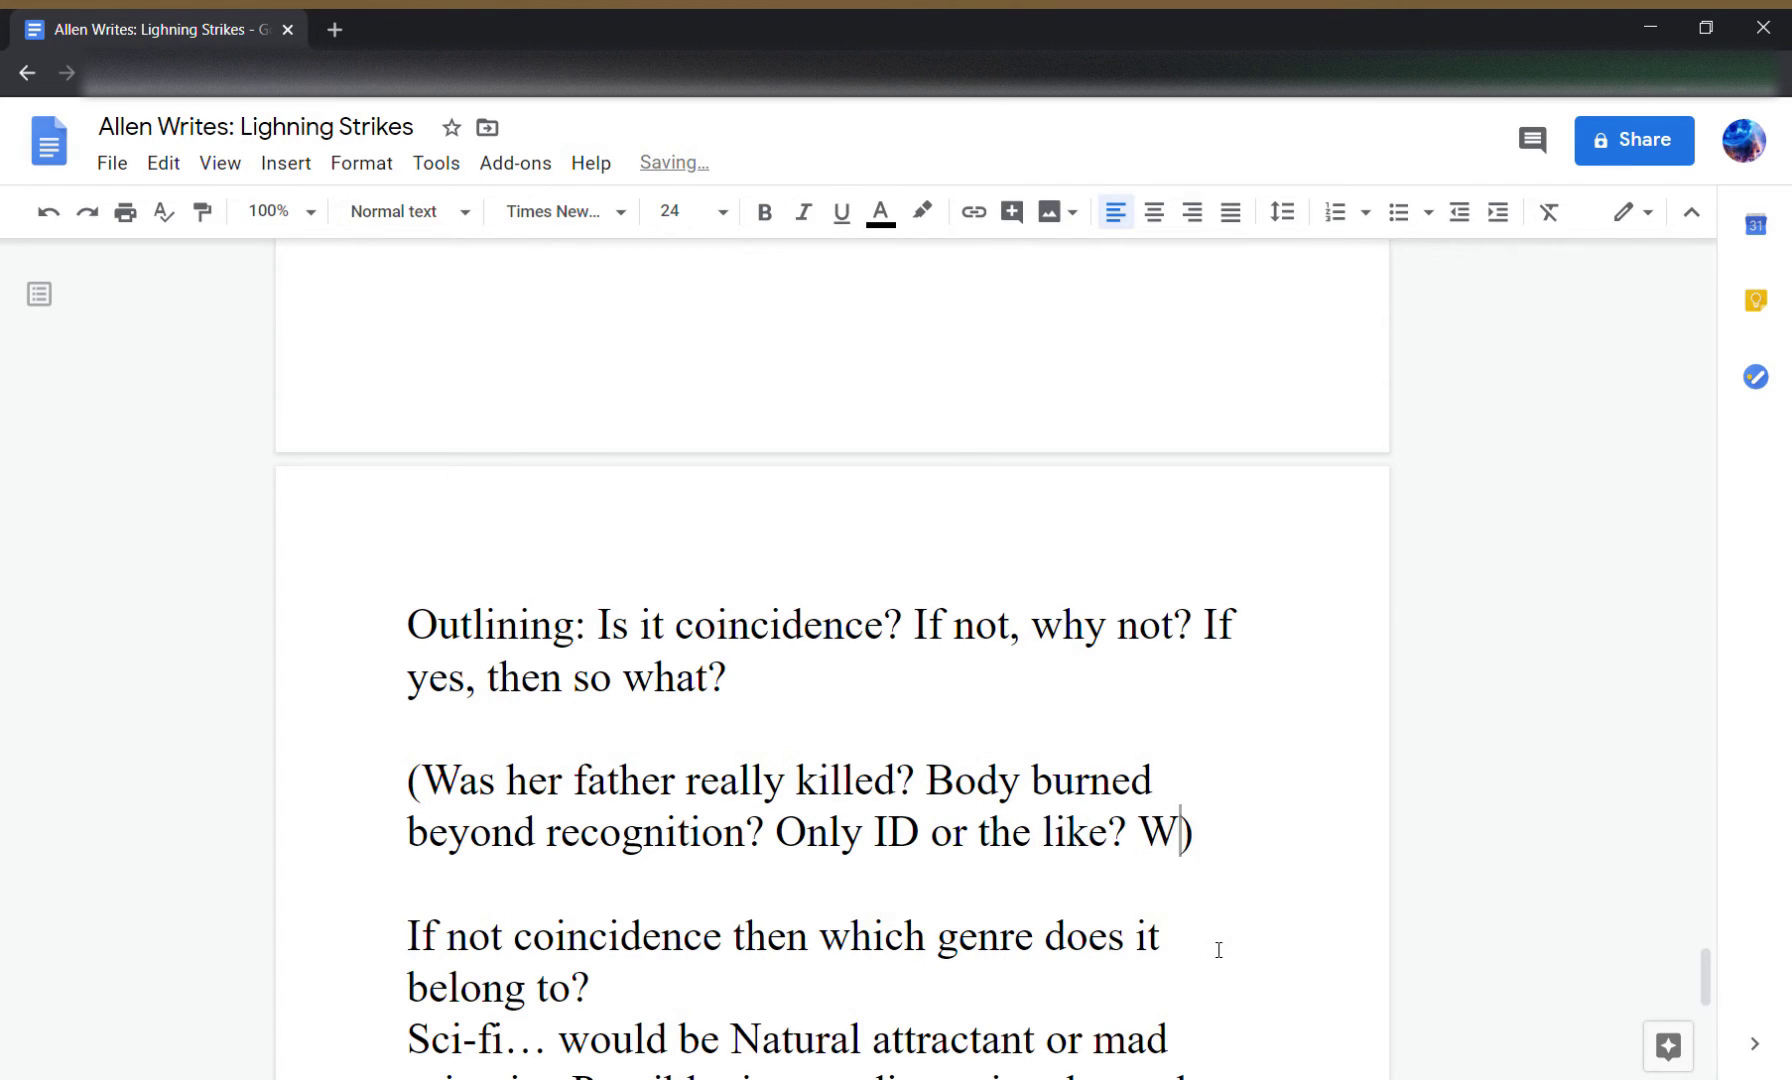
type("id'd by")
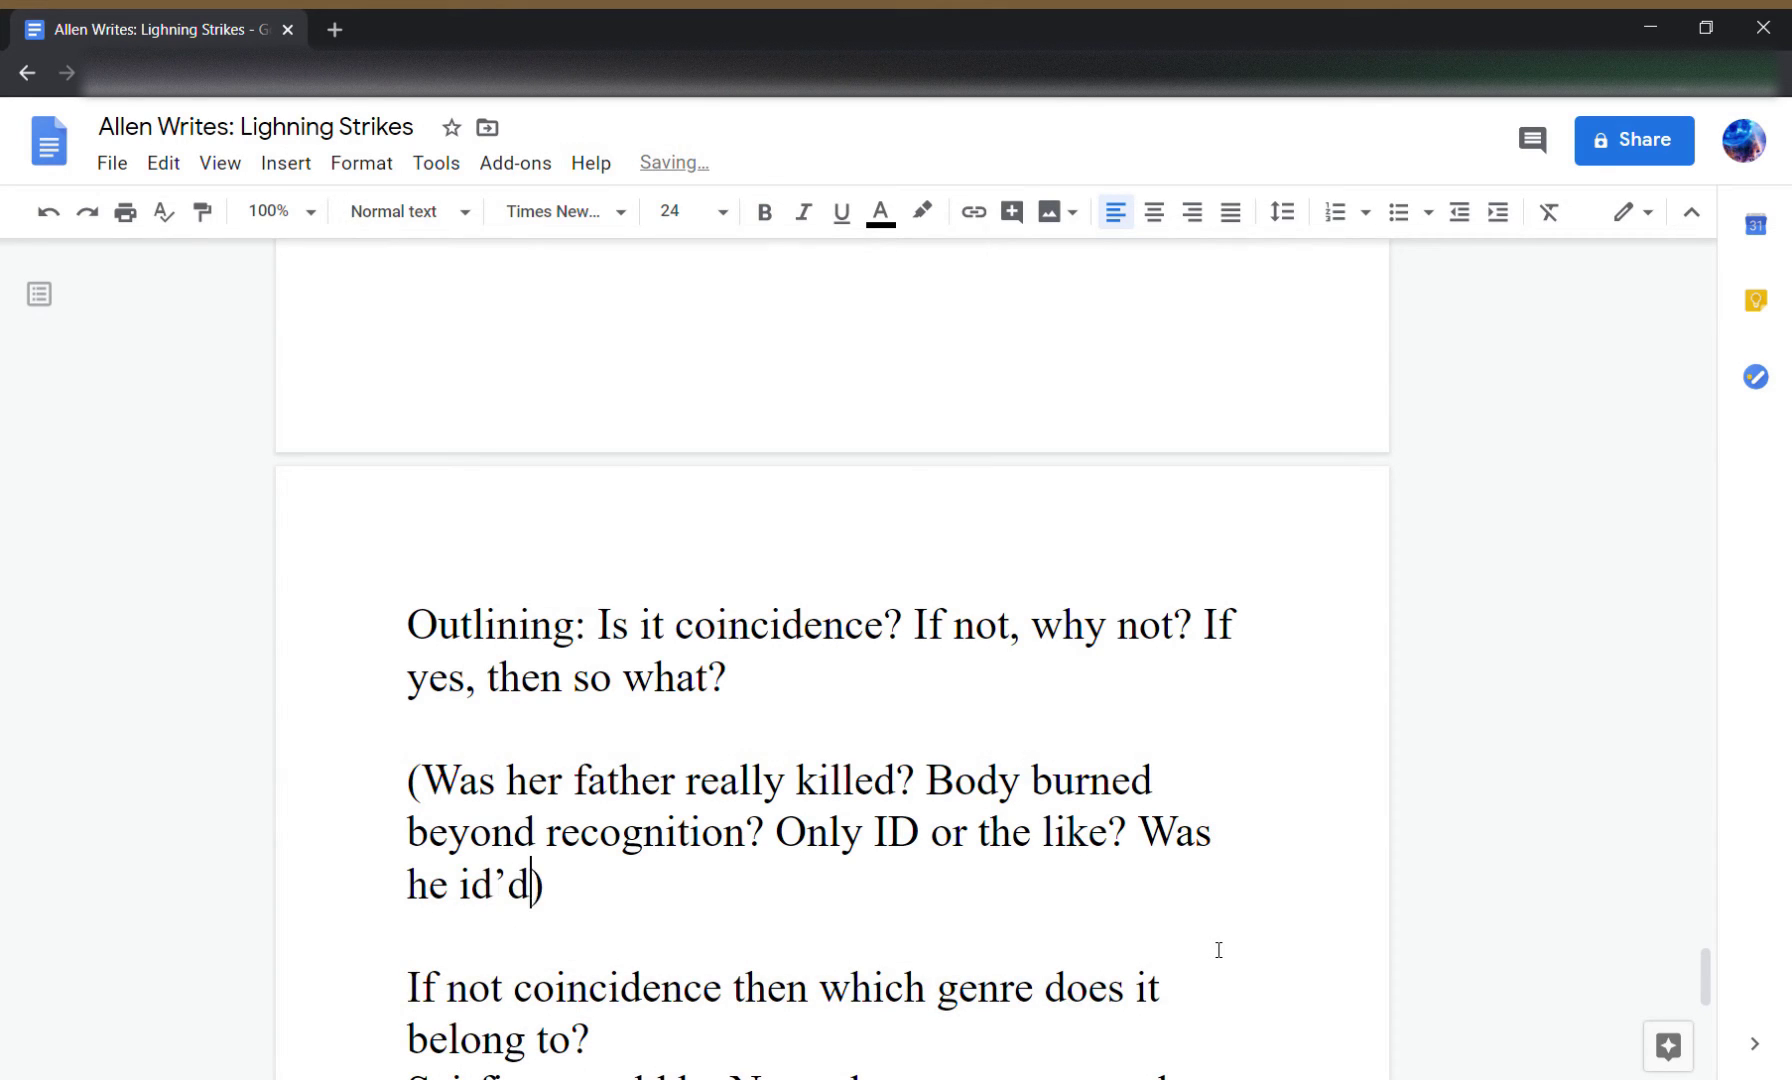
type(" his car ")
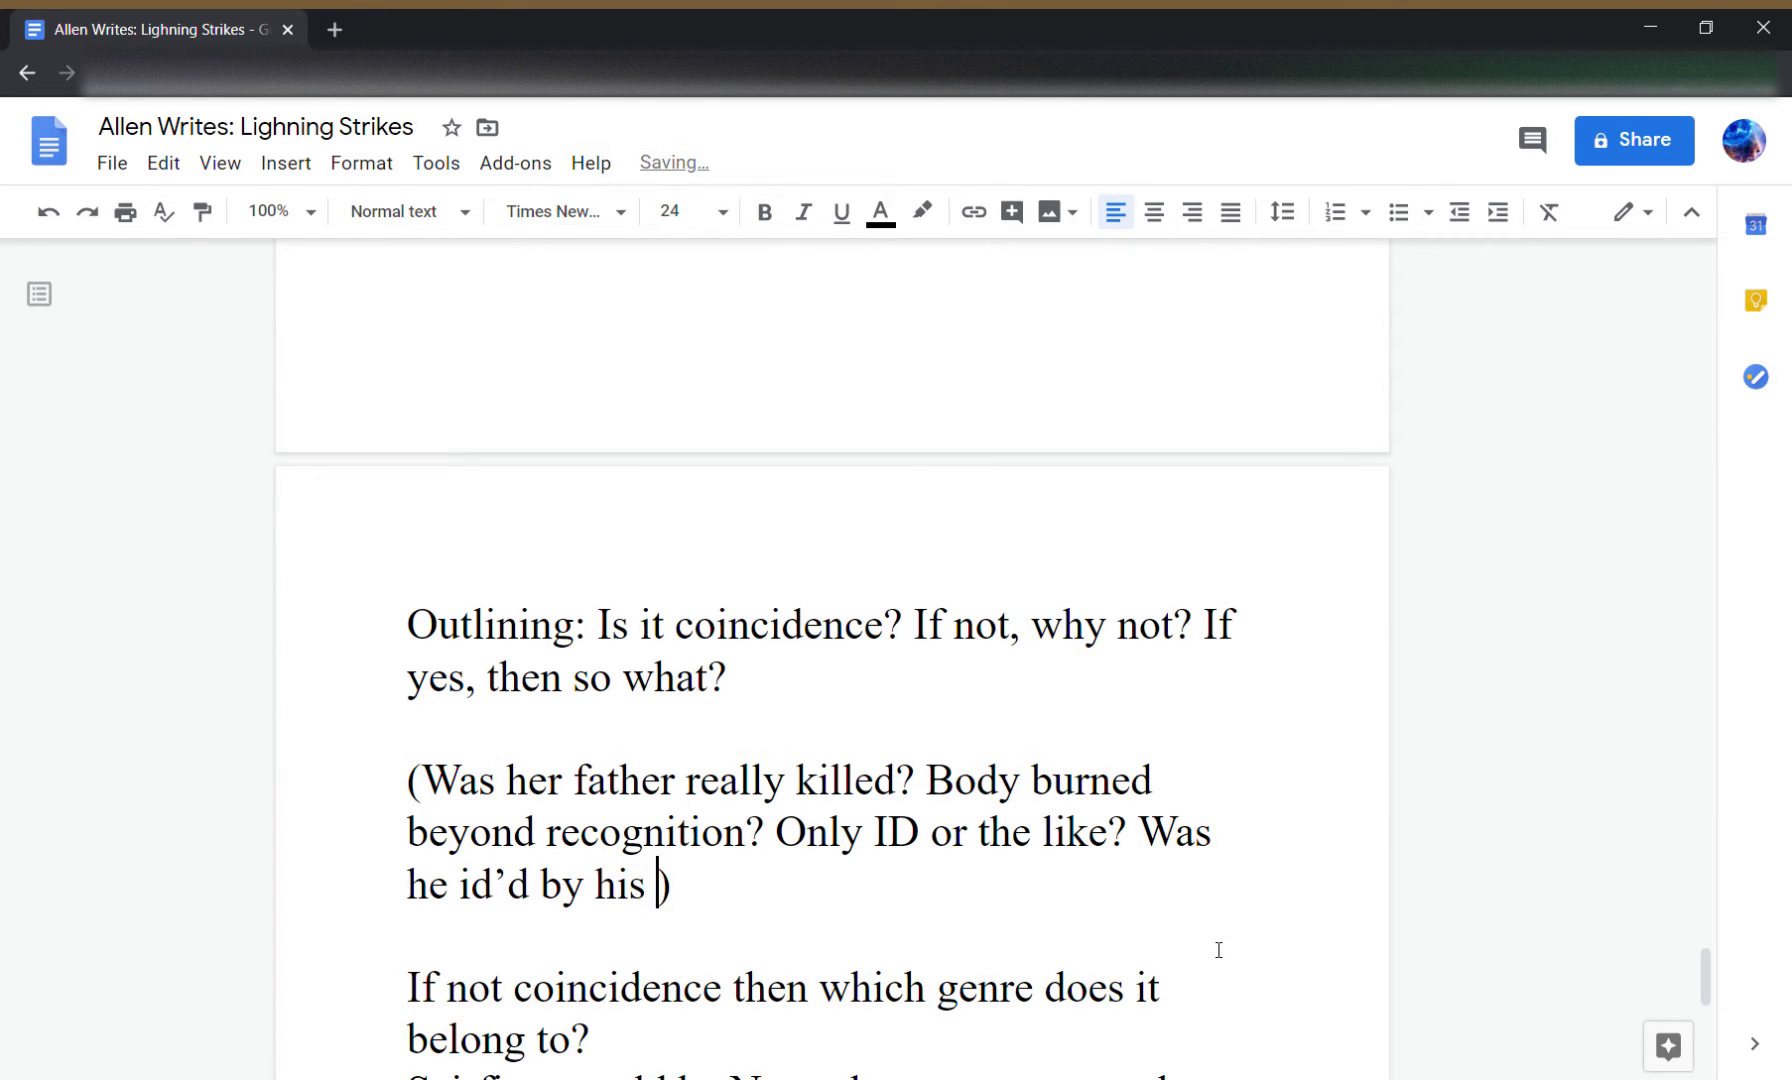
type("nearby?")
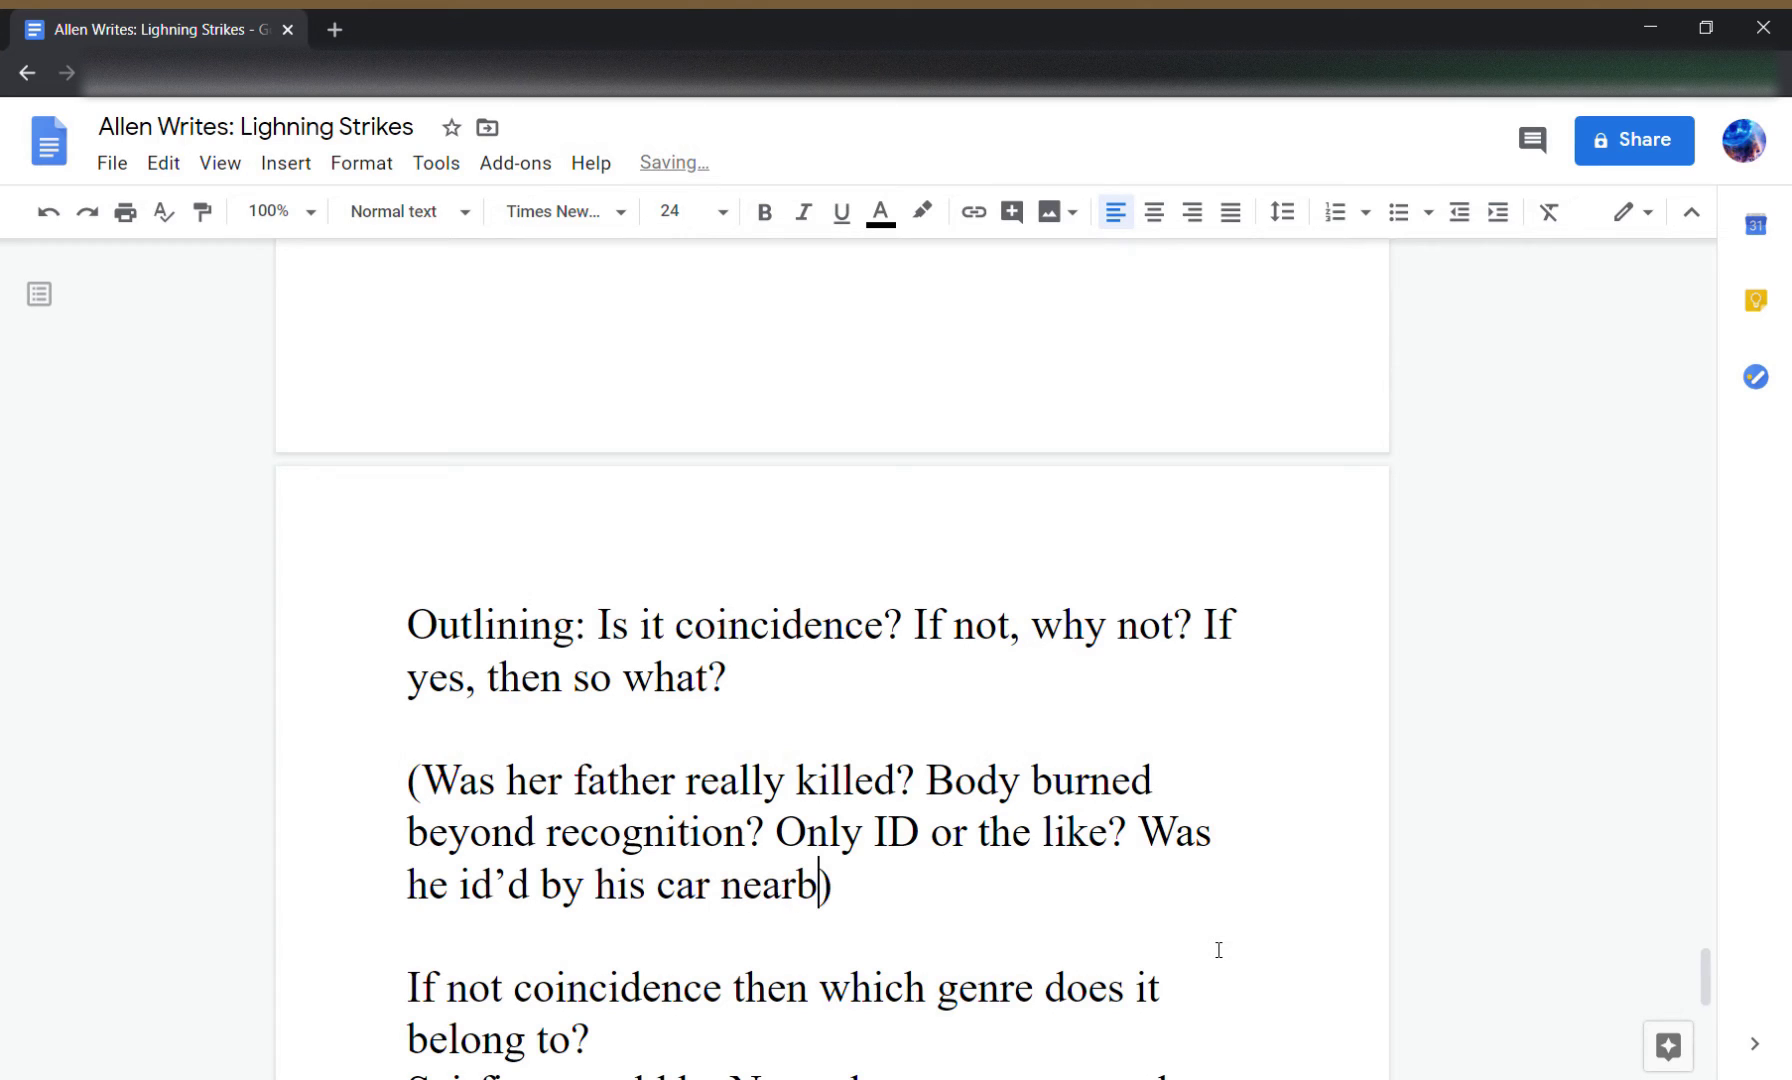
key("Down")
key("Down")
key("Down")
key("Down")
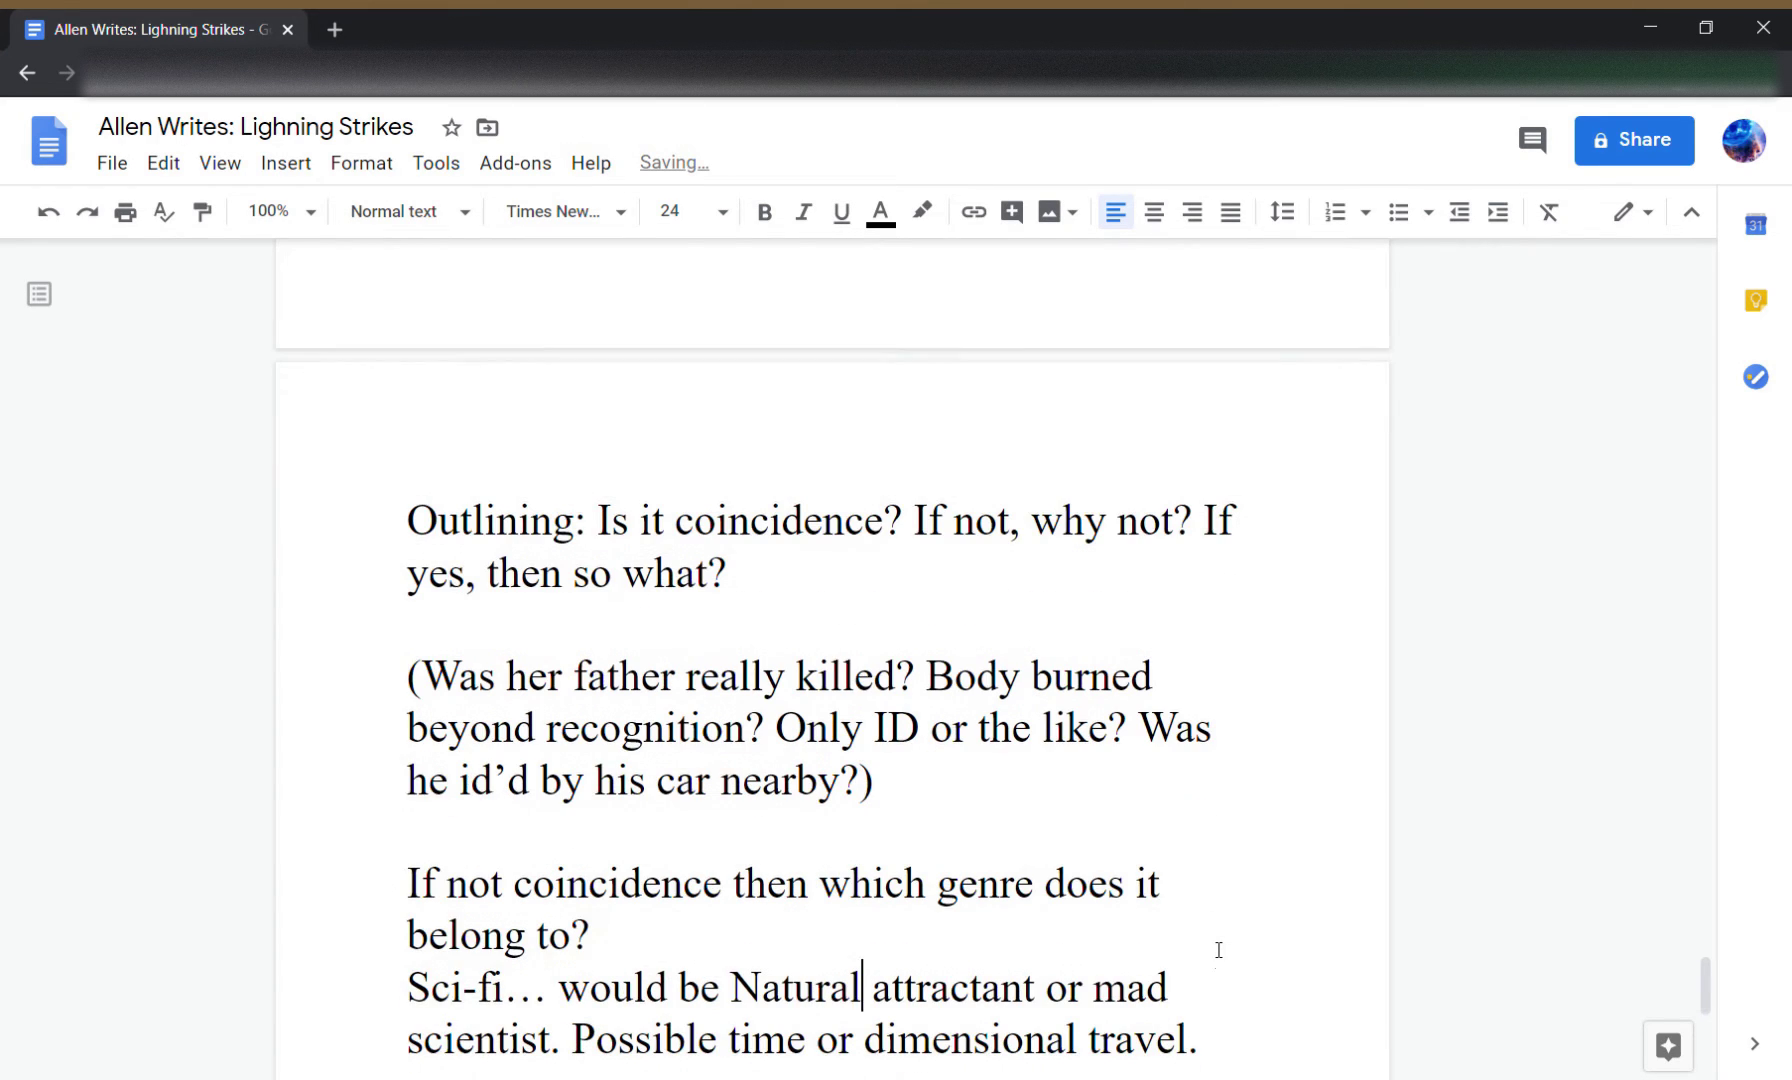
key("Up")
key("Up")
key("Up")
key("Up")
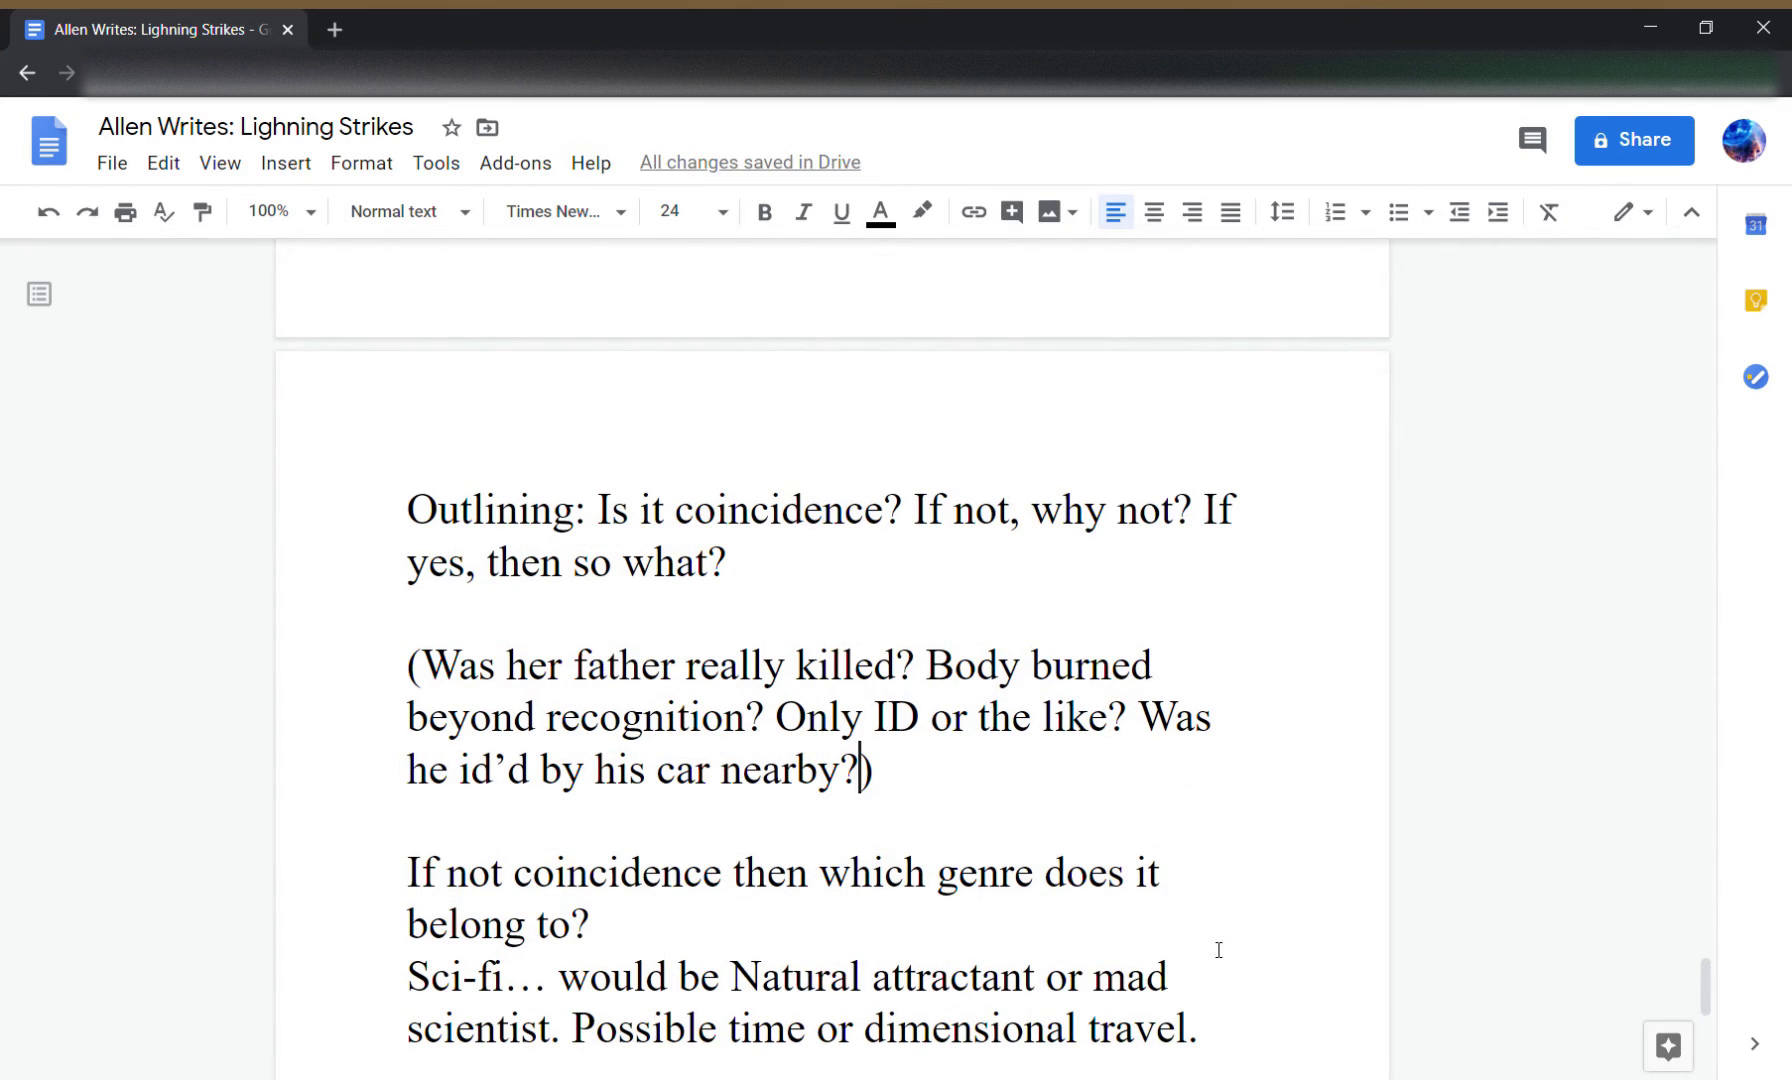
- Add "Or if he did die, but not permanently." at the end of the father note, inside the closing parenthesis
key("End")
key("Left")
type("Al")
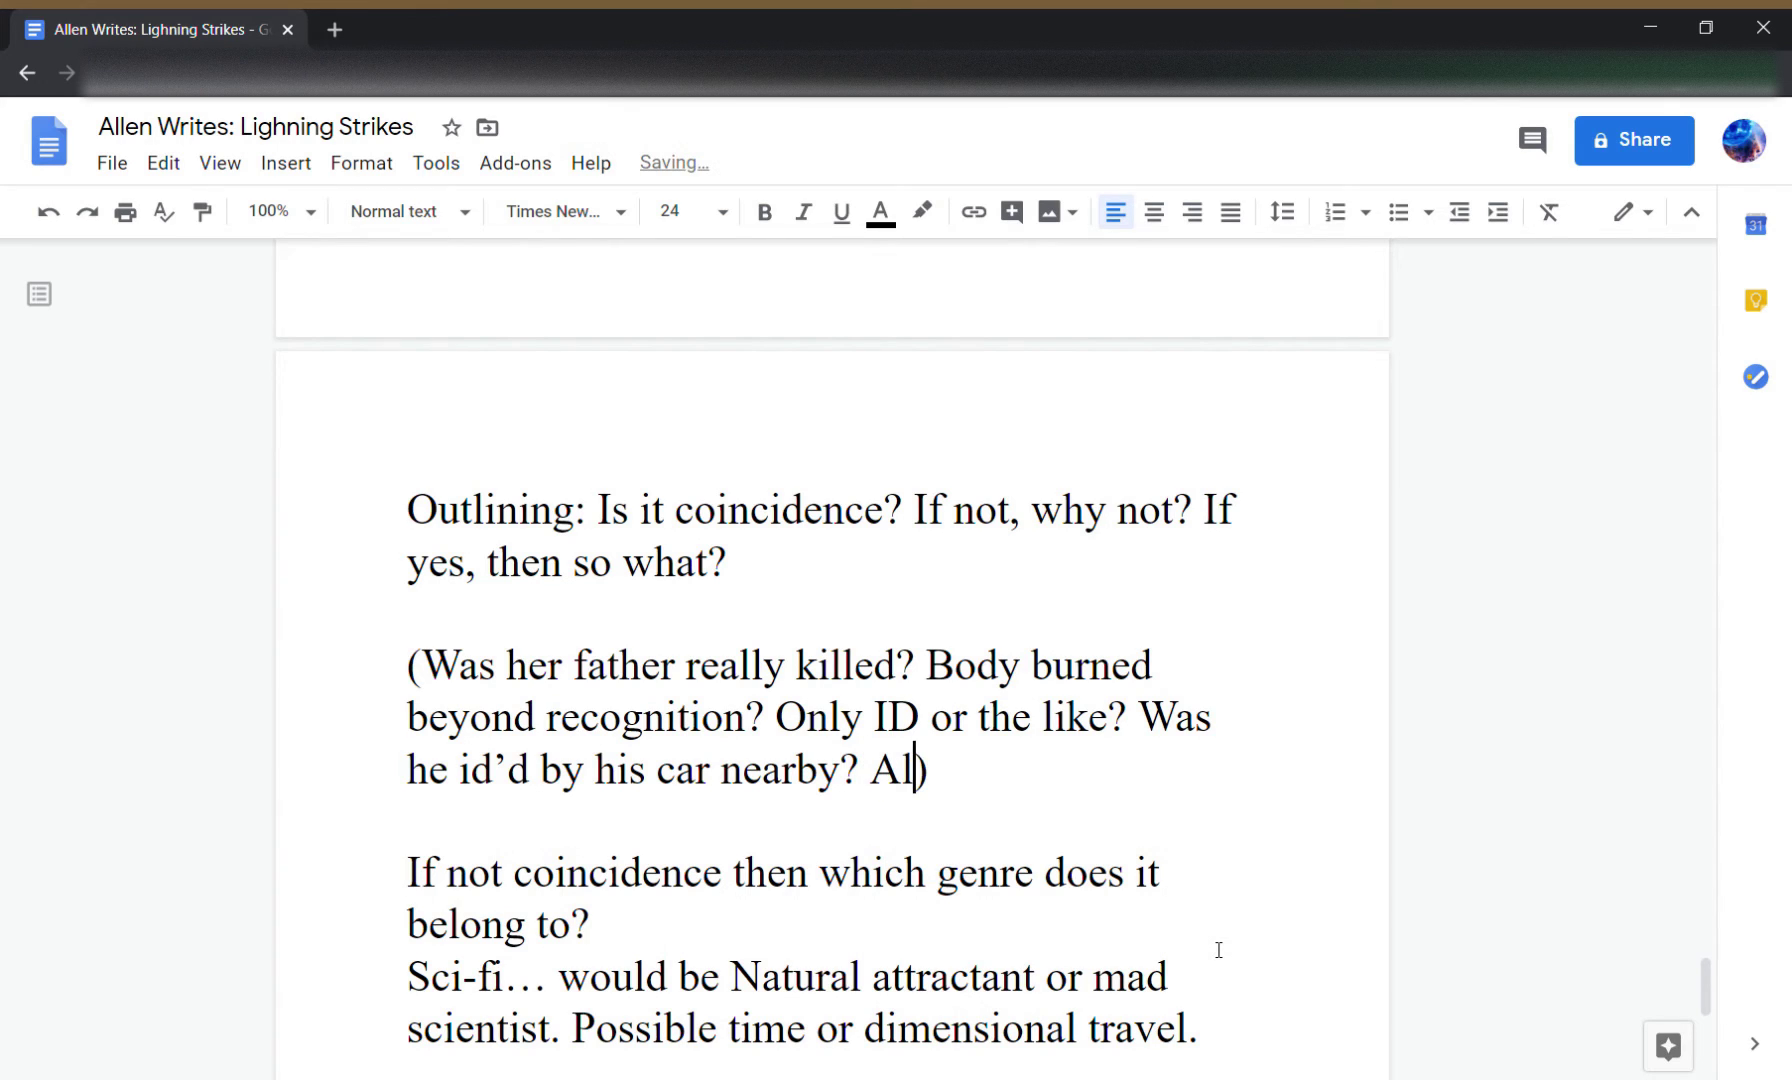
type("t")
key("BackSpace")
key("BackSpace")
key("BackSpace")
type("Or if he did ")
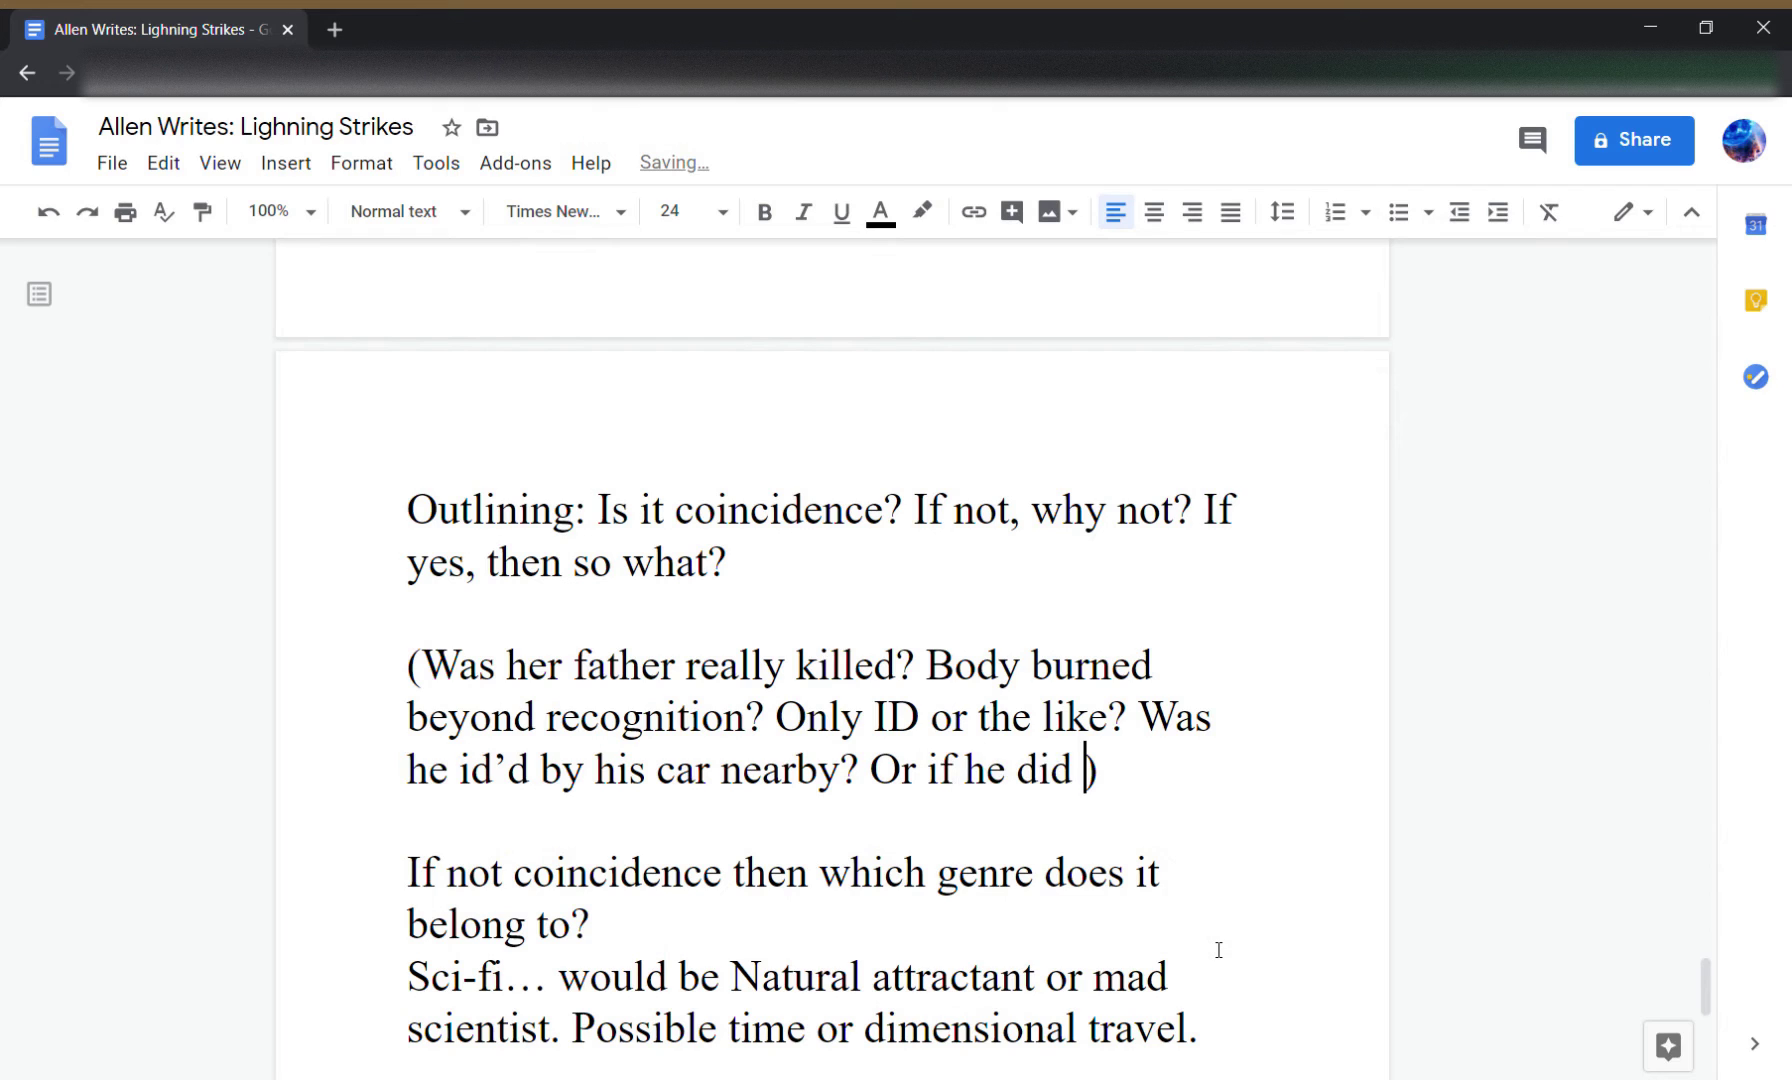
type("die")
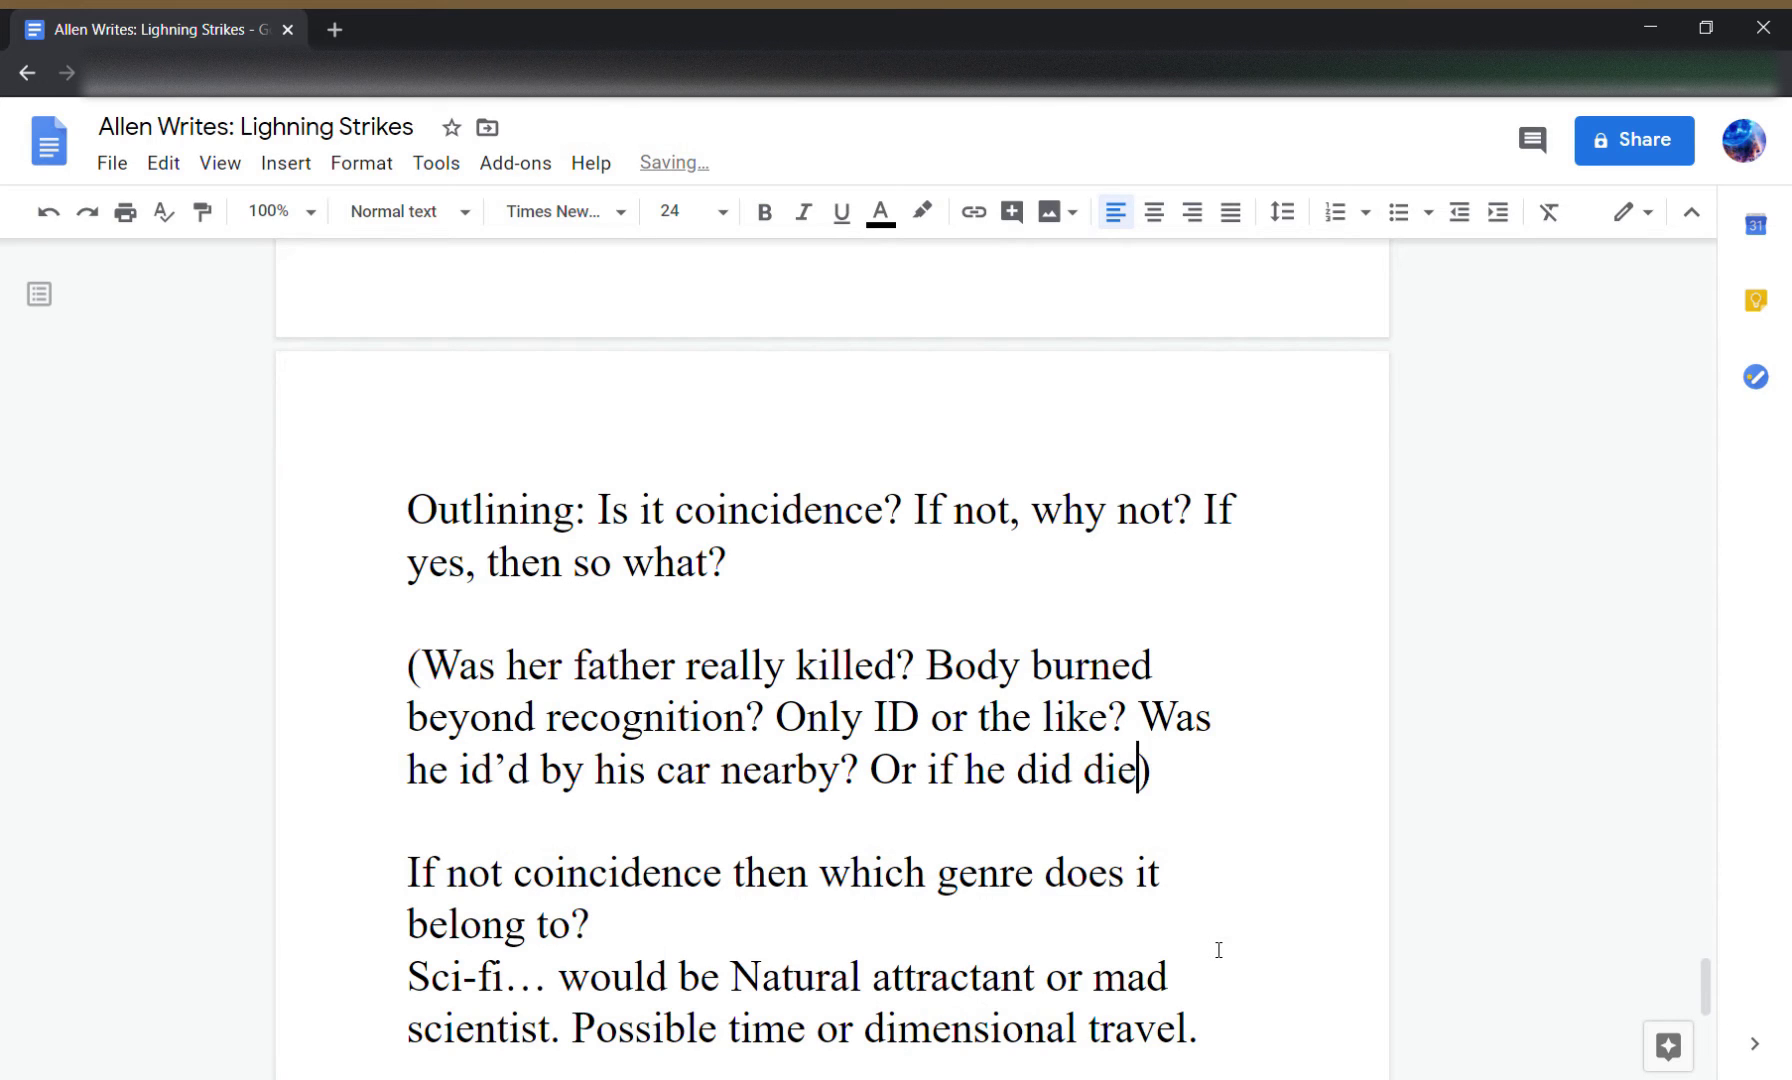
type(", but not")
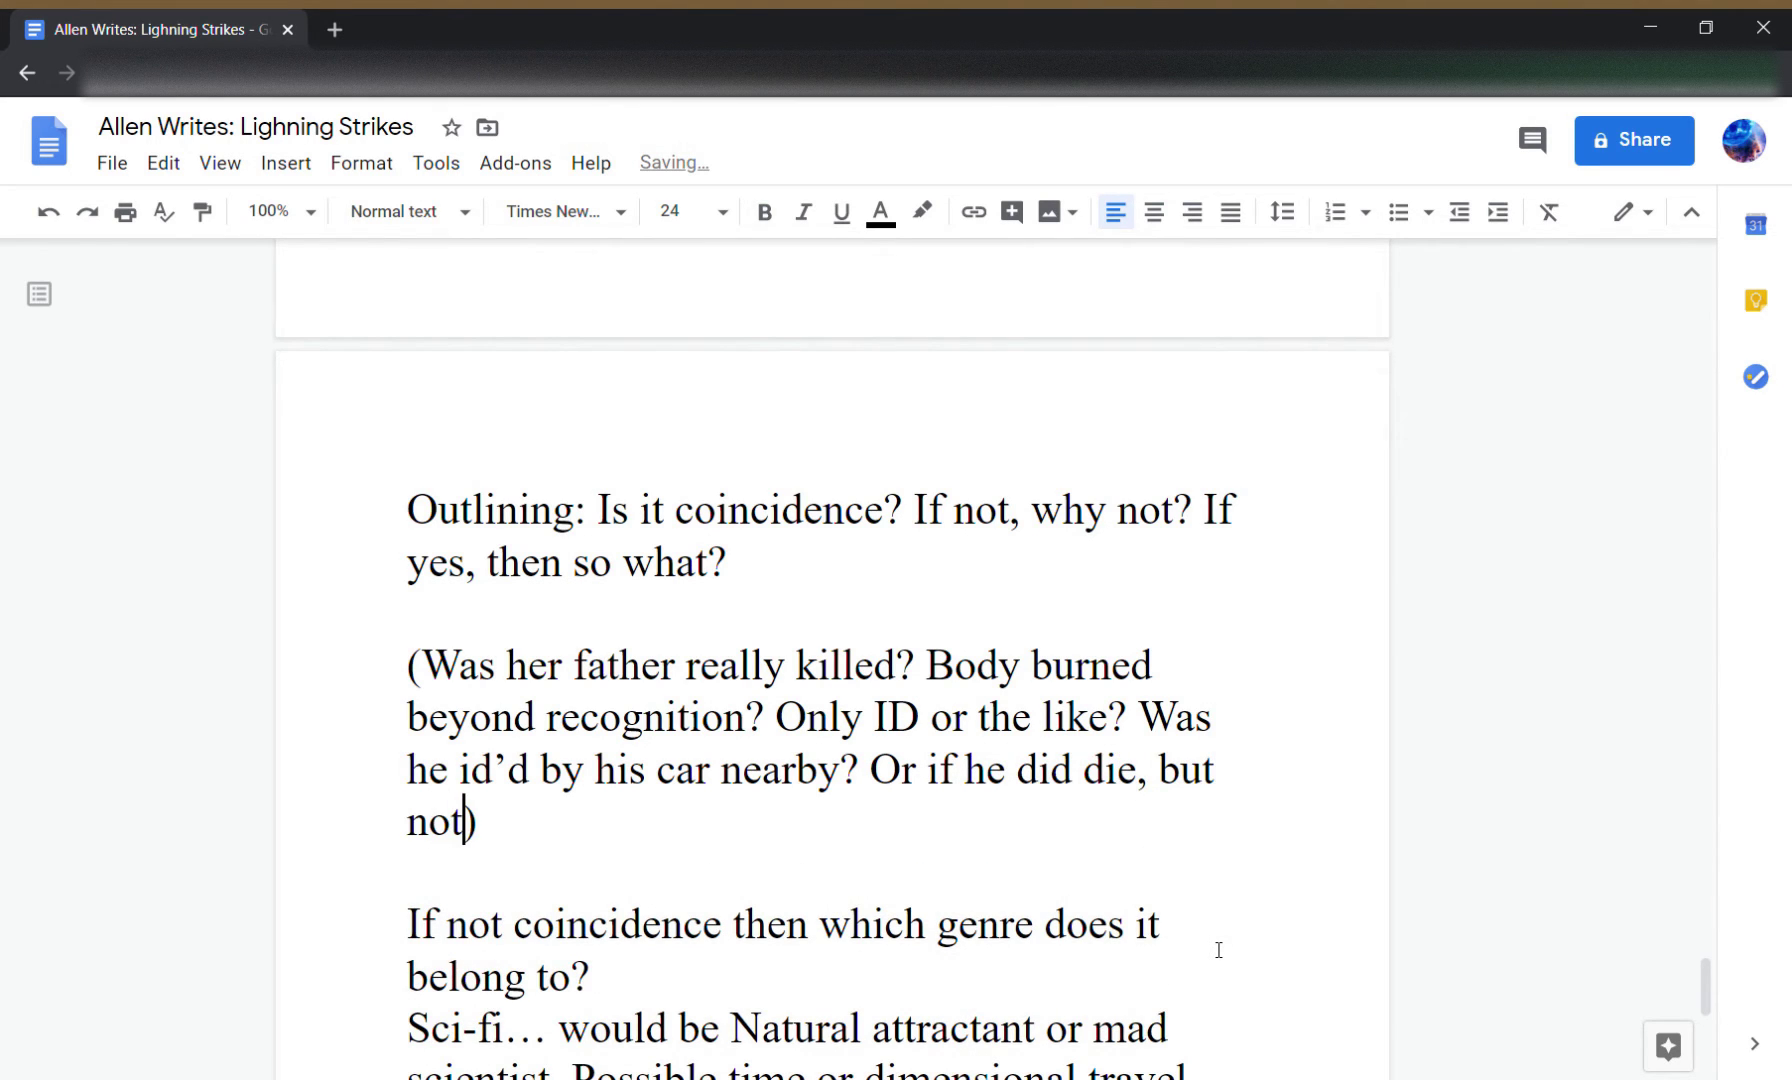
type(" permanently.")
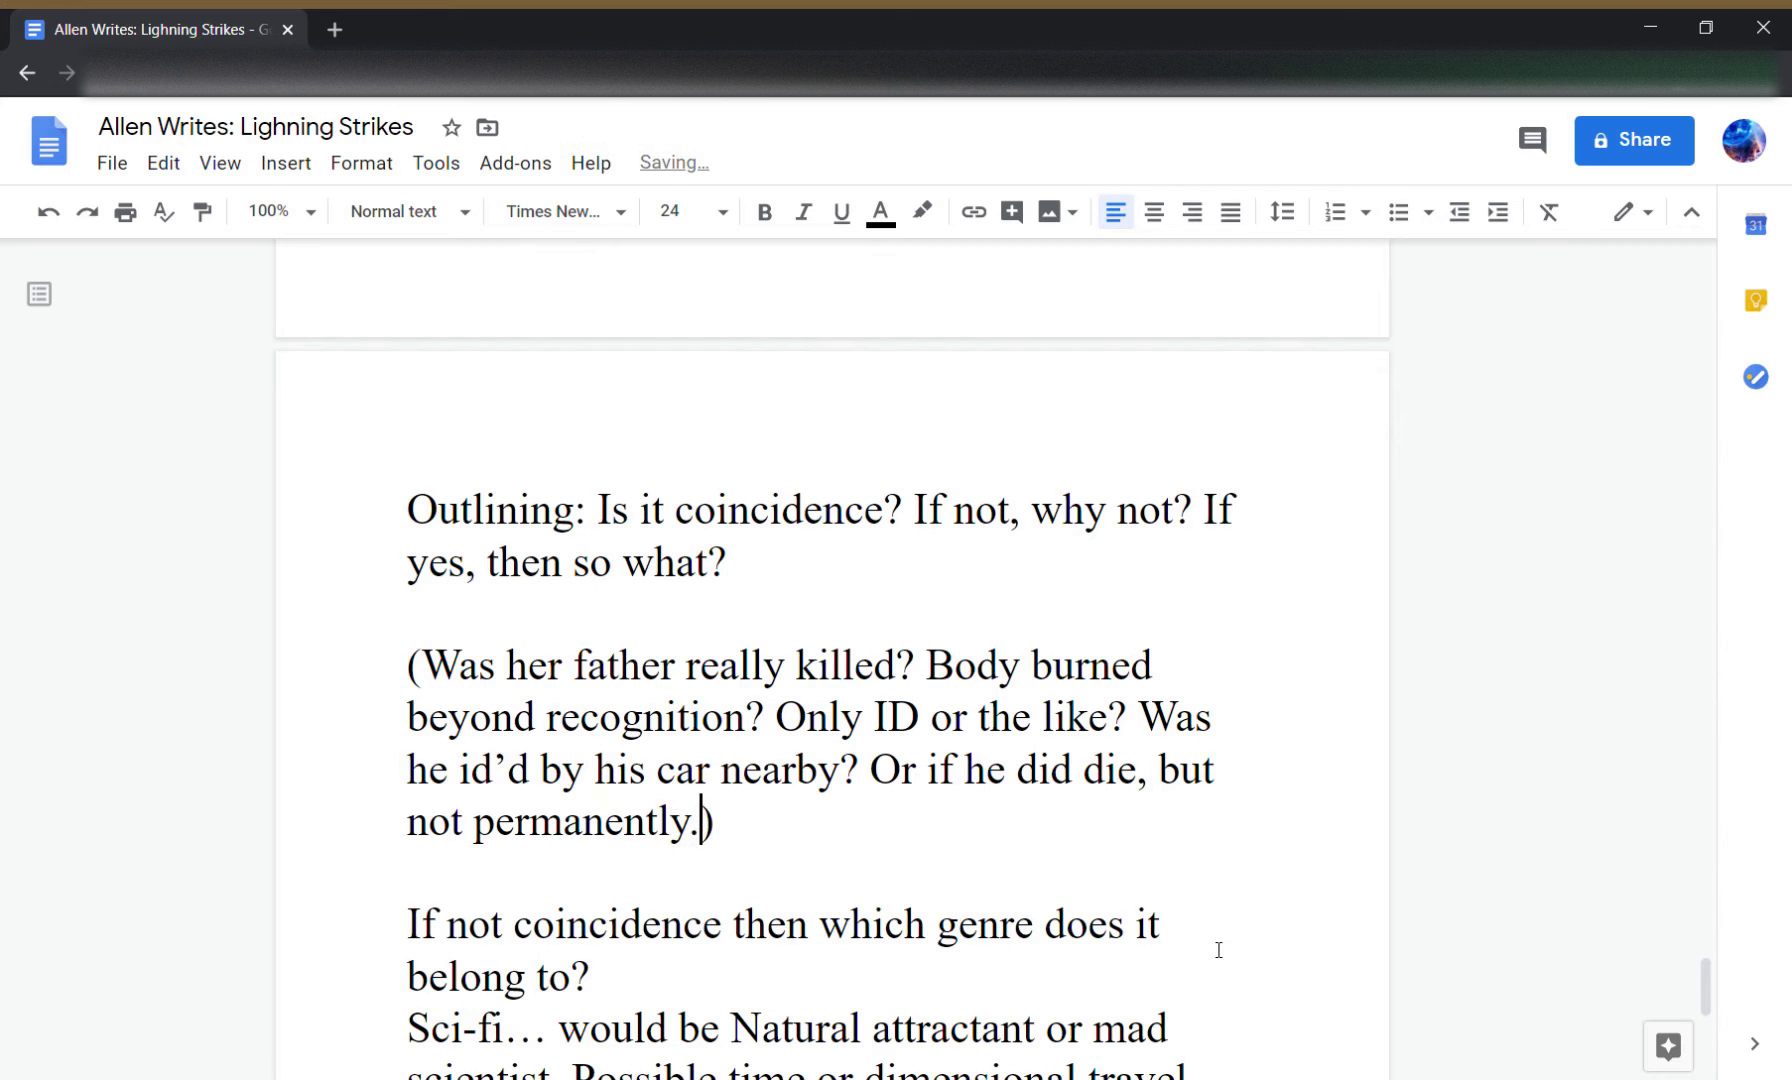
- Add the sentence "The lightning strike was him being uploaded to the 'cloud'." at the end of the sci-fi note
key("Down")
key("Down")
key("Down")
key("Down")
key("Down")
key("Down")
key("Down")
key("Down")
key("Left")
key("Left")
key("Left")
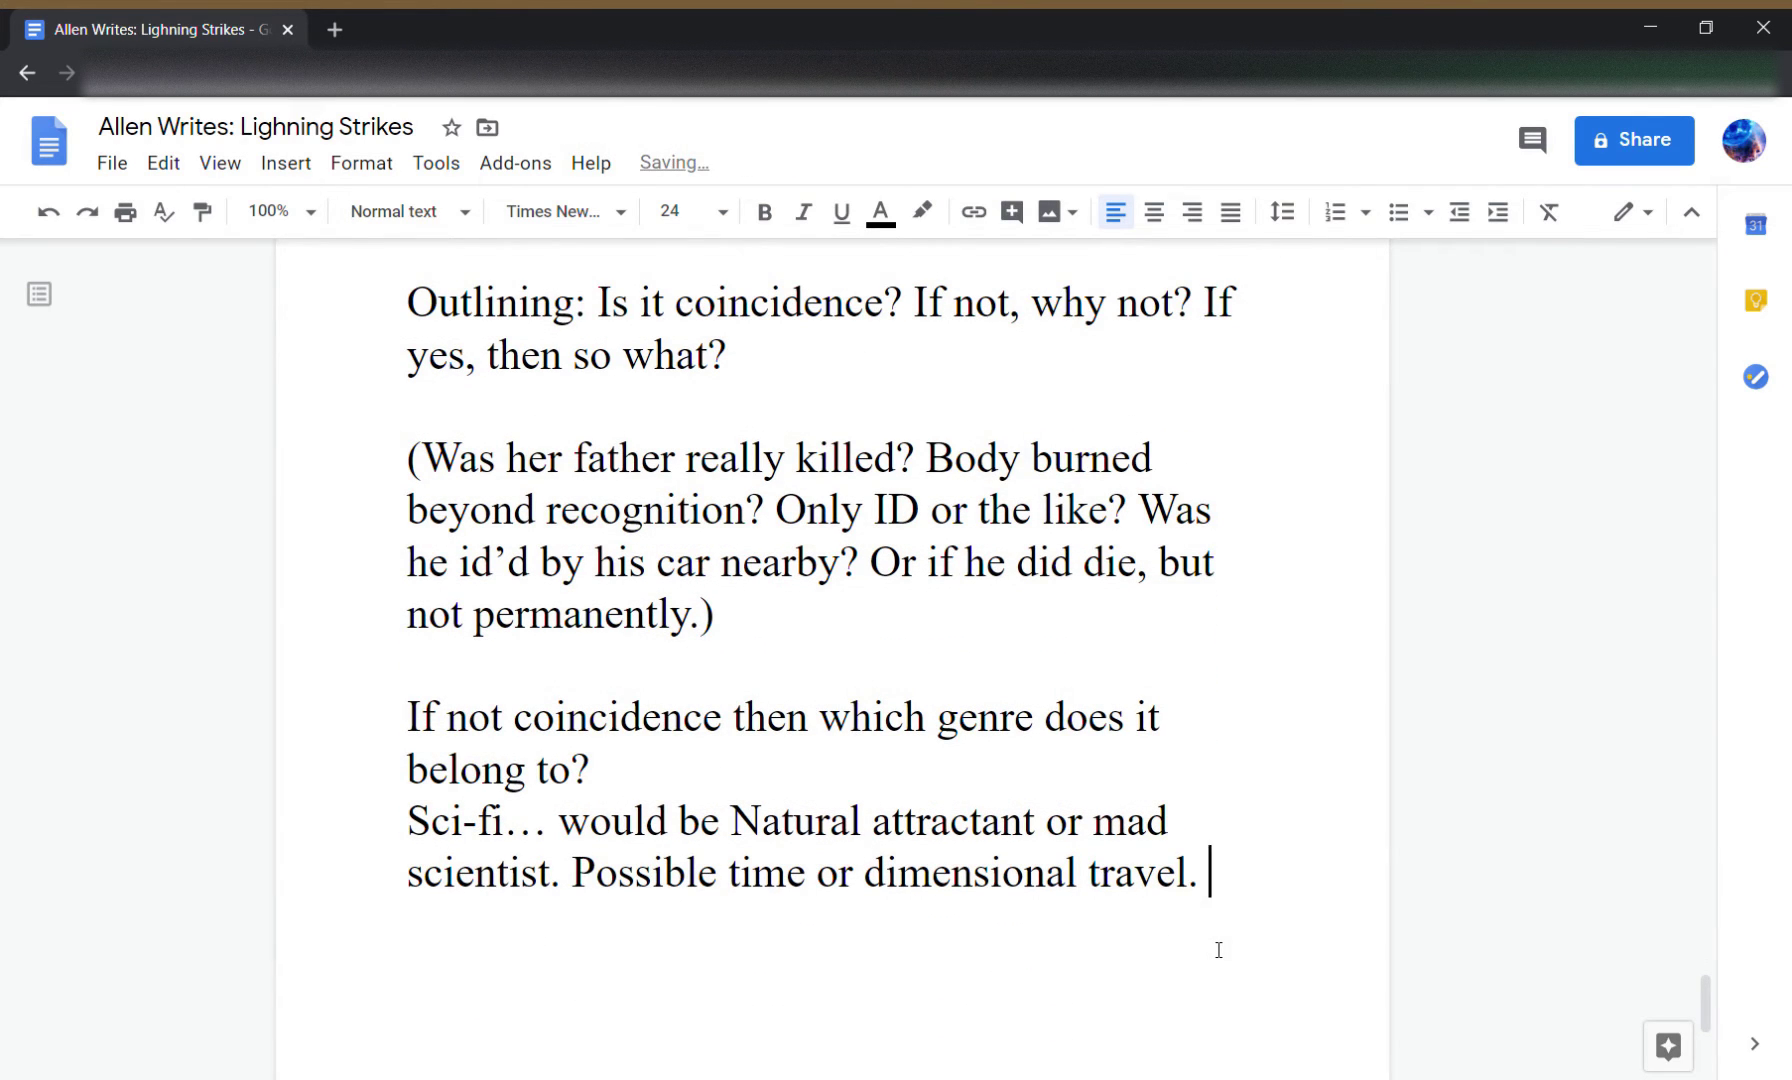
type("The lightning str")
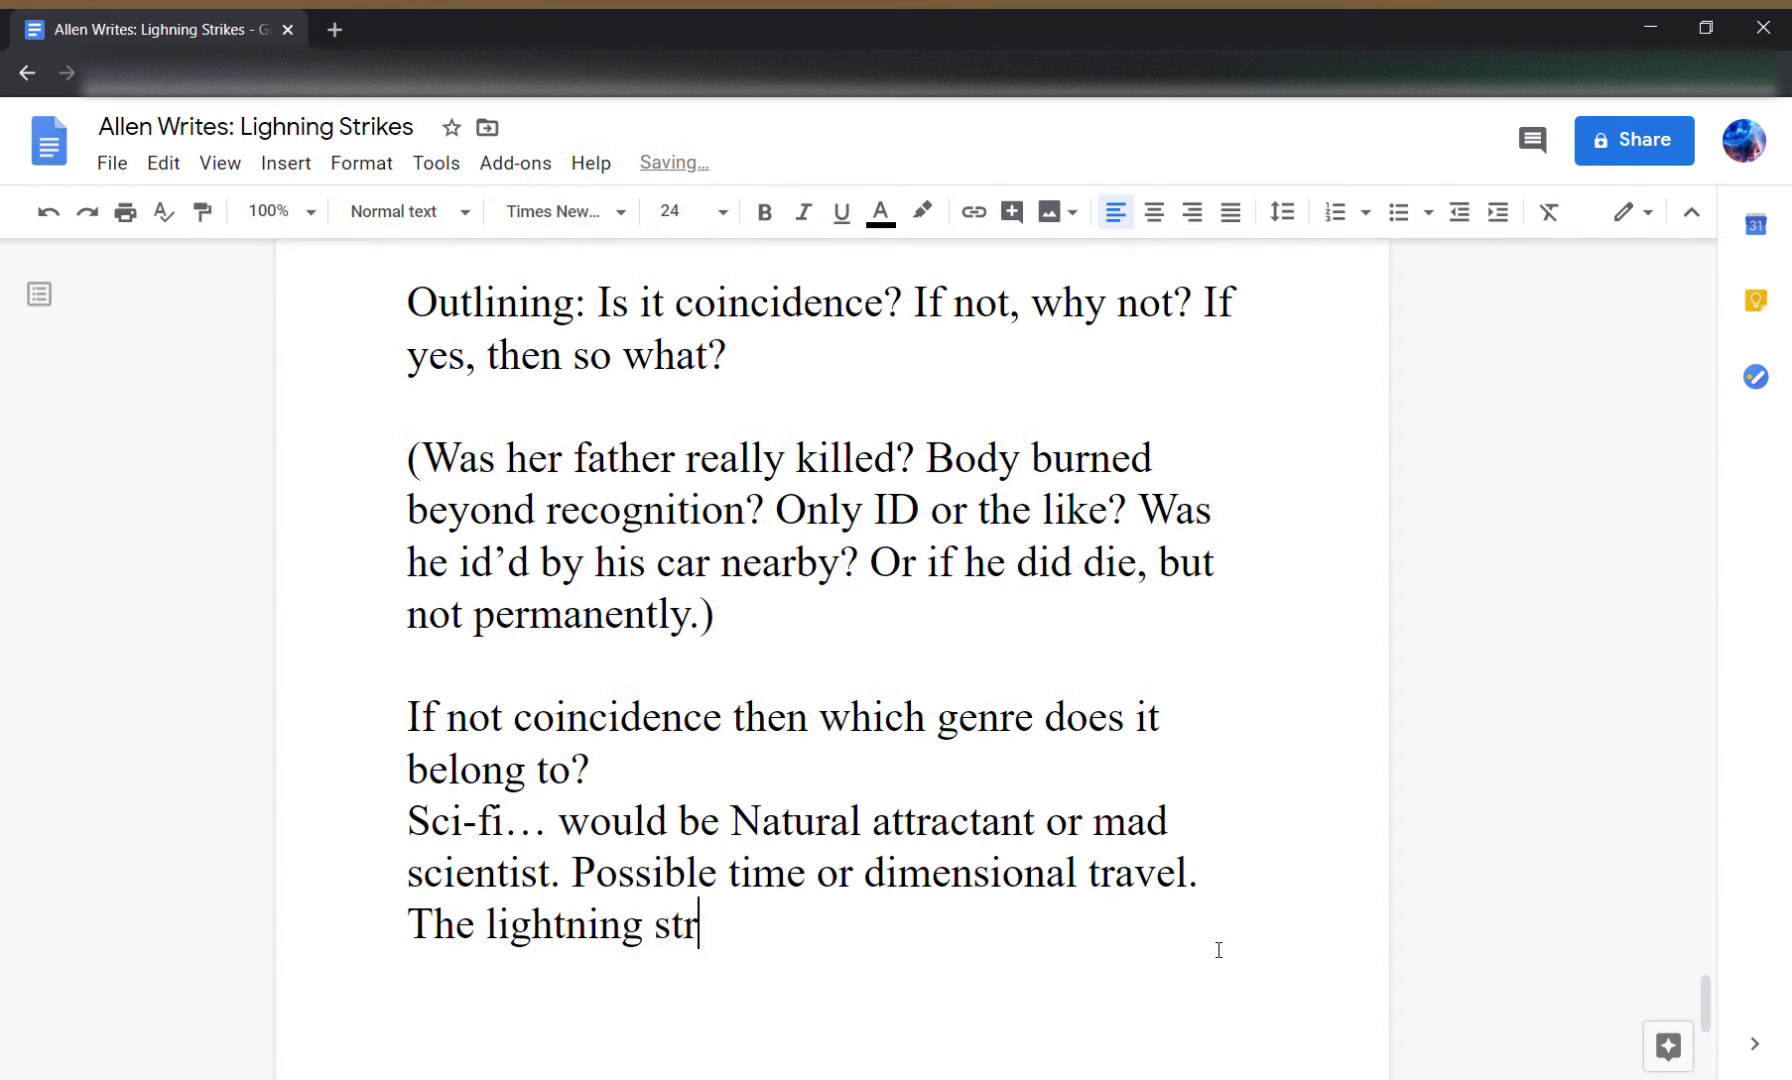
type("ike was him ")
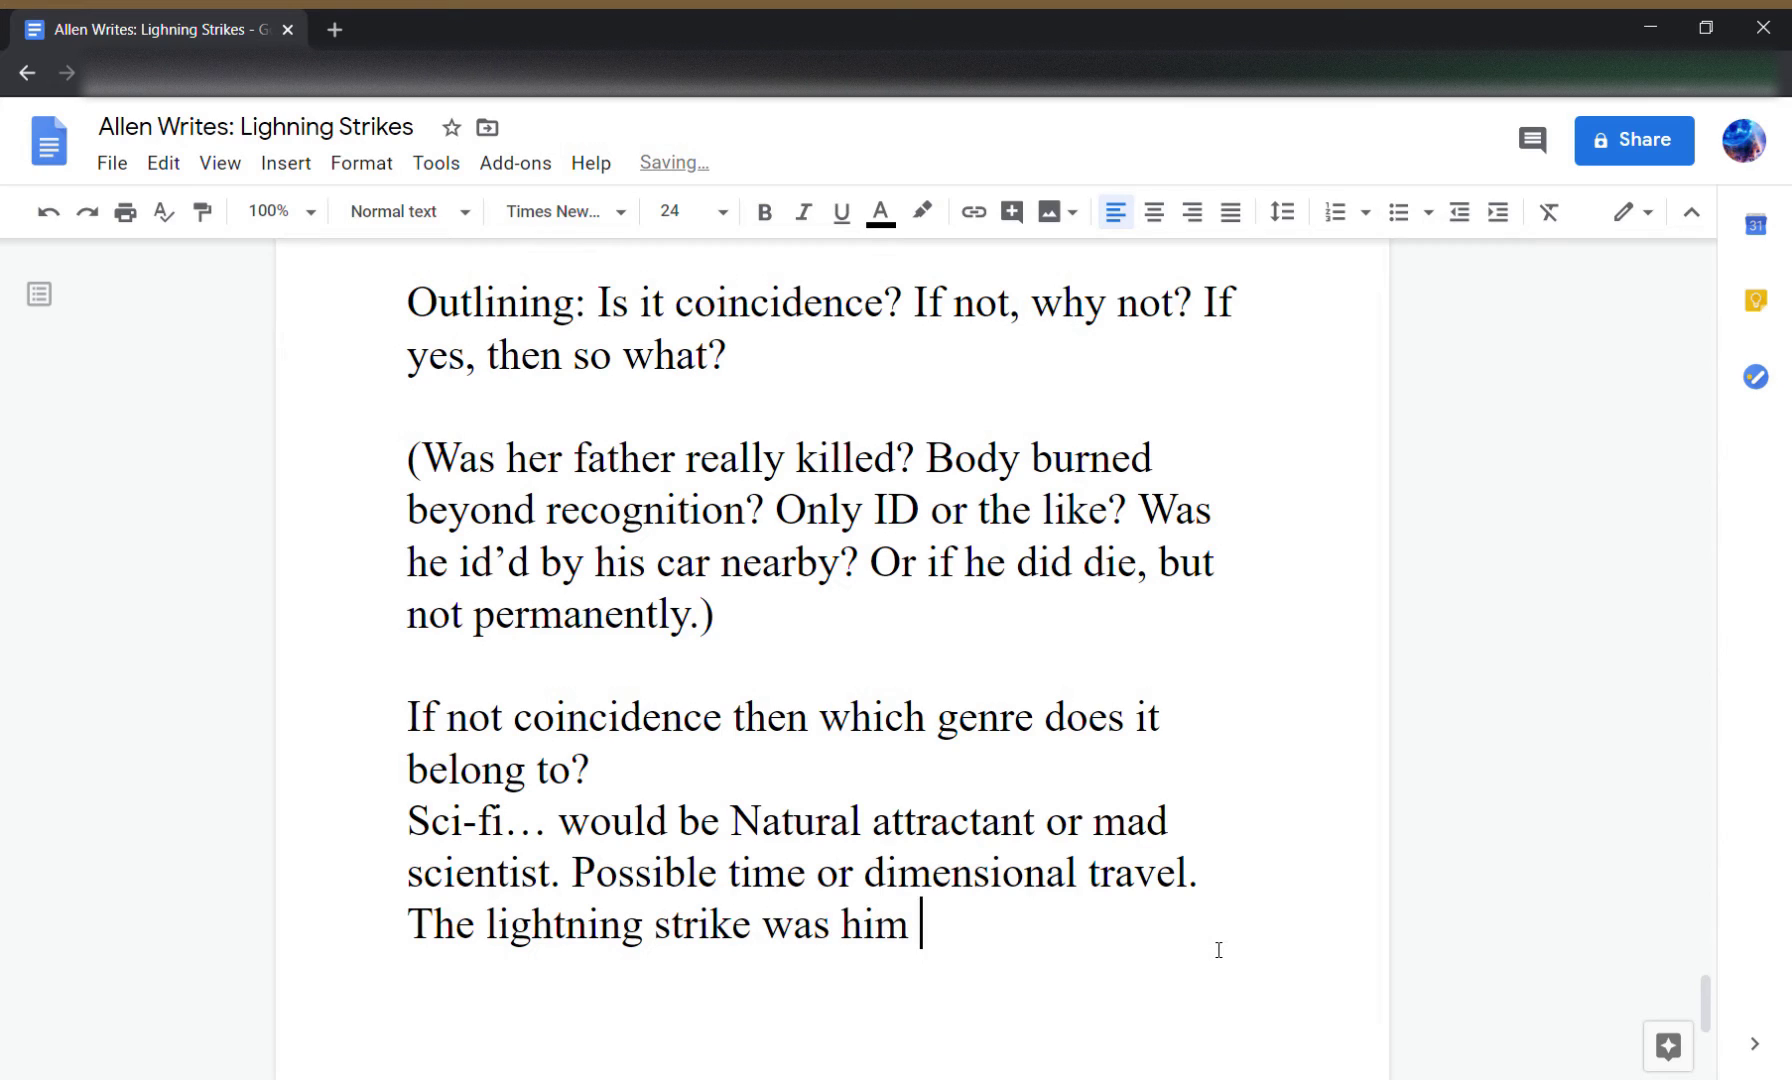
type("being uploaded")
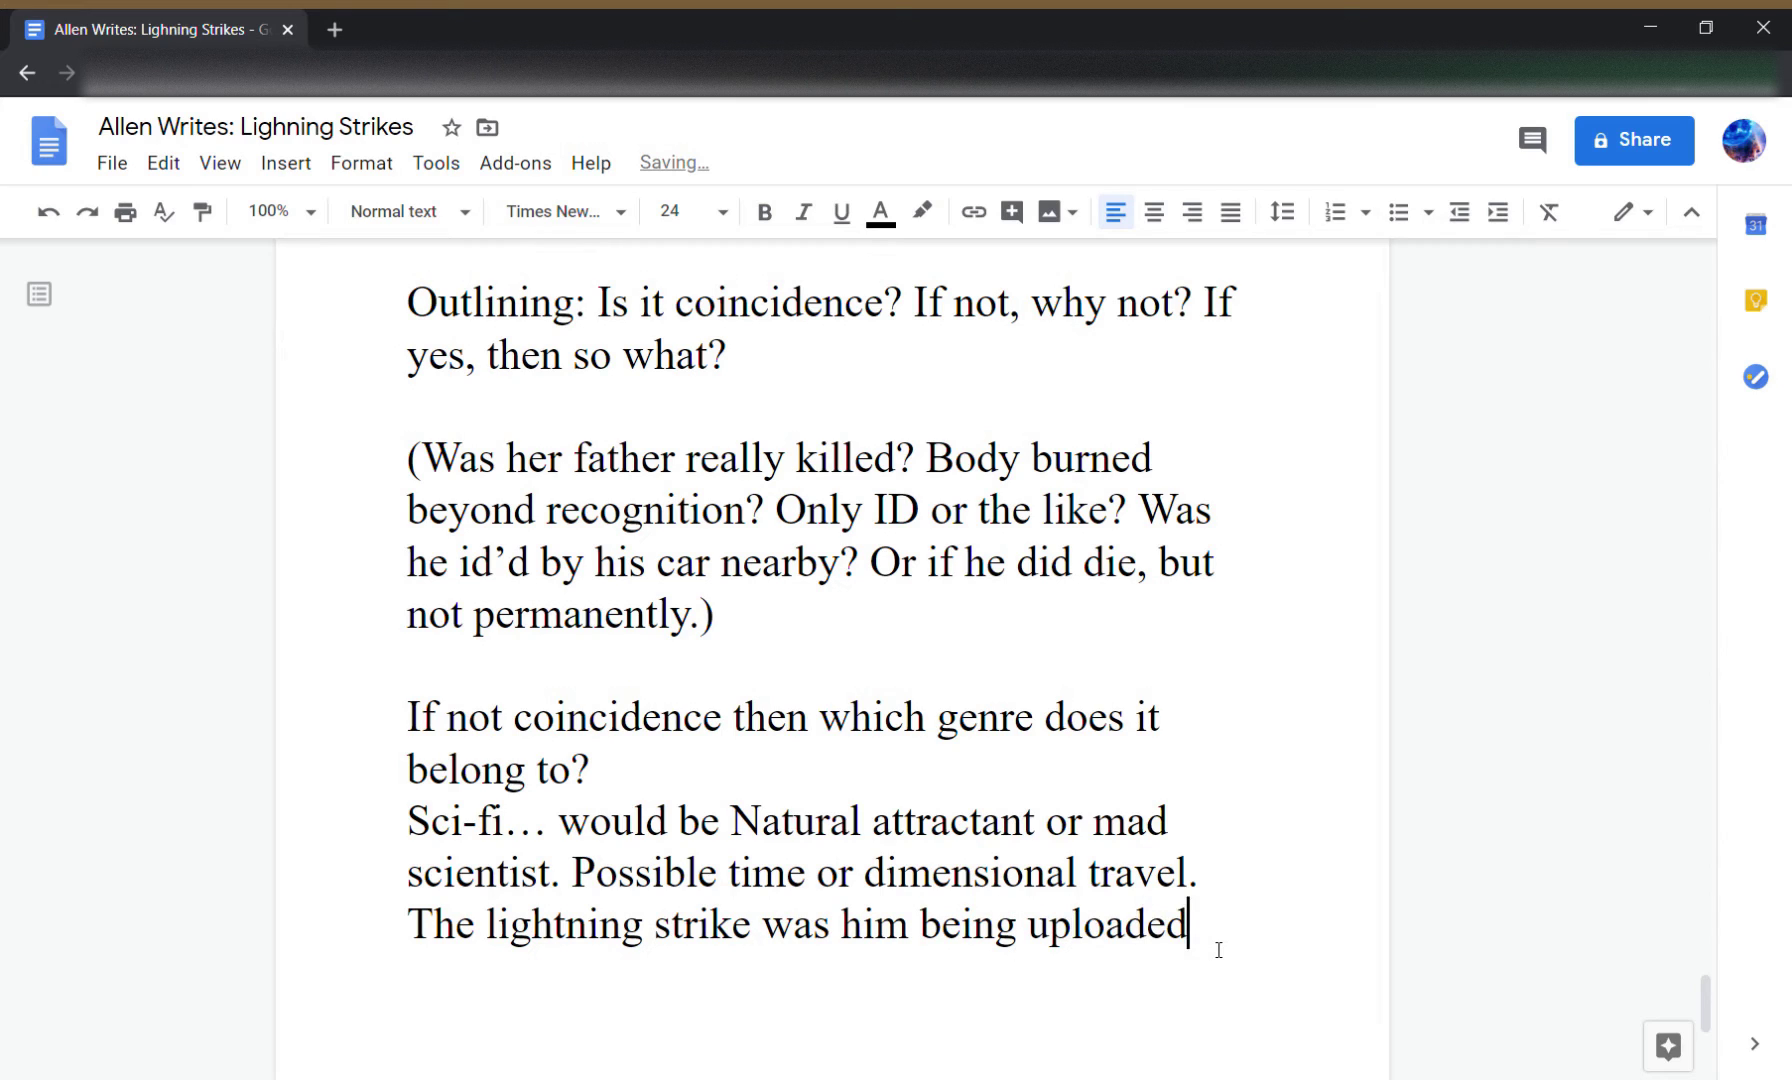
type(" to the 'cloud'.")
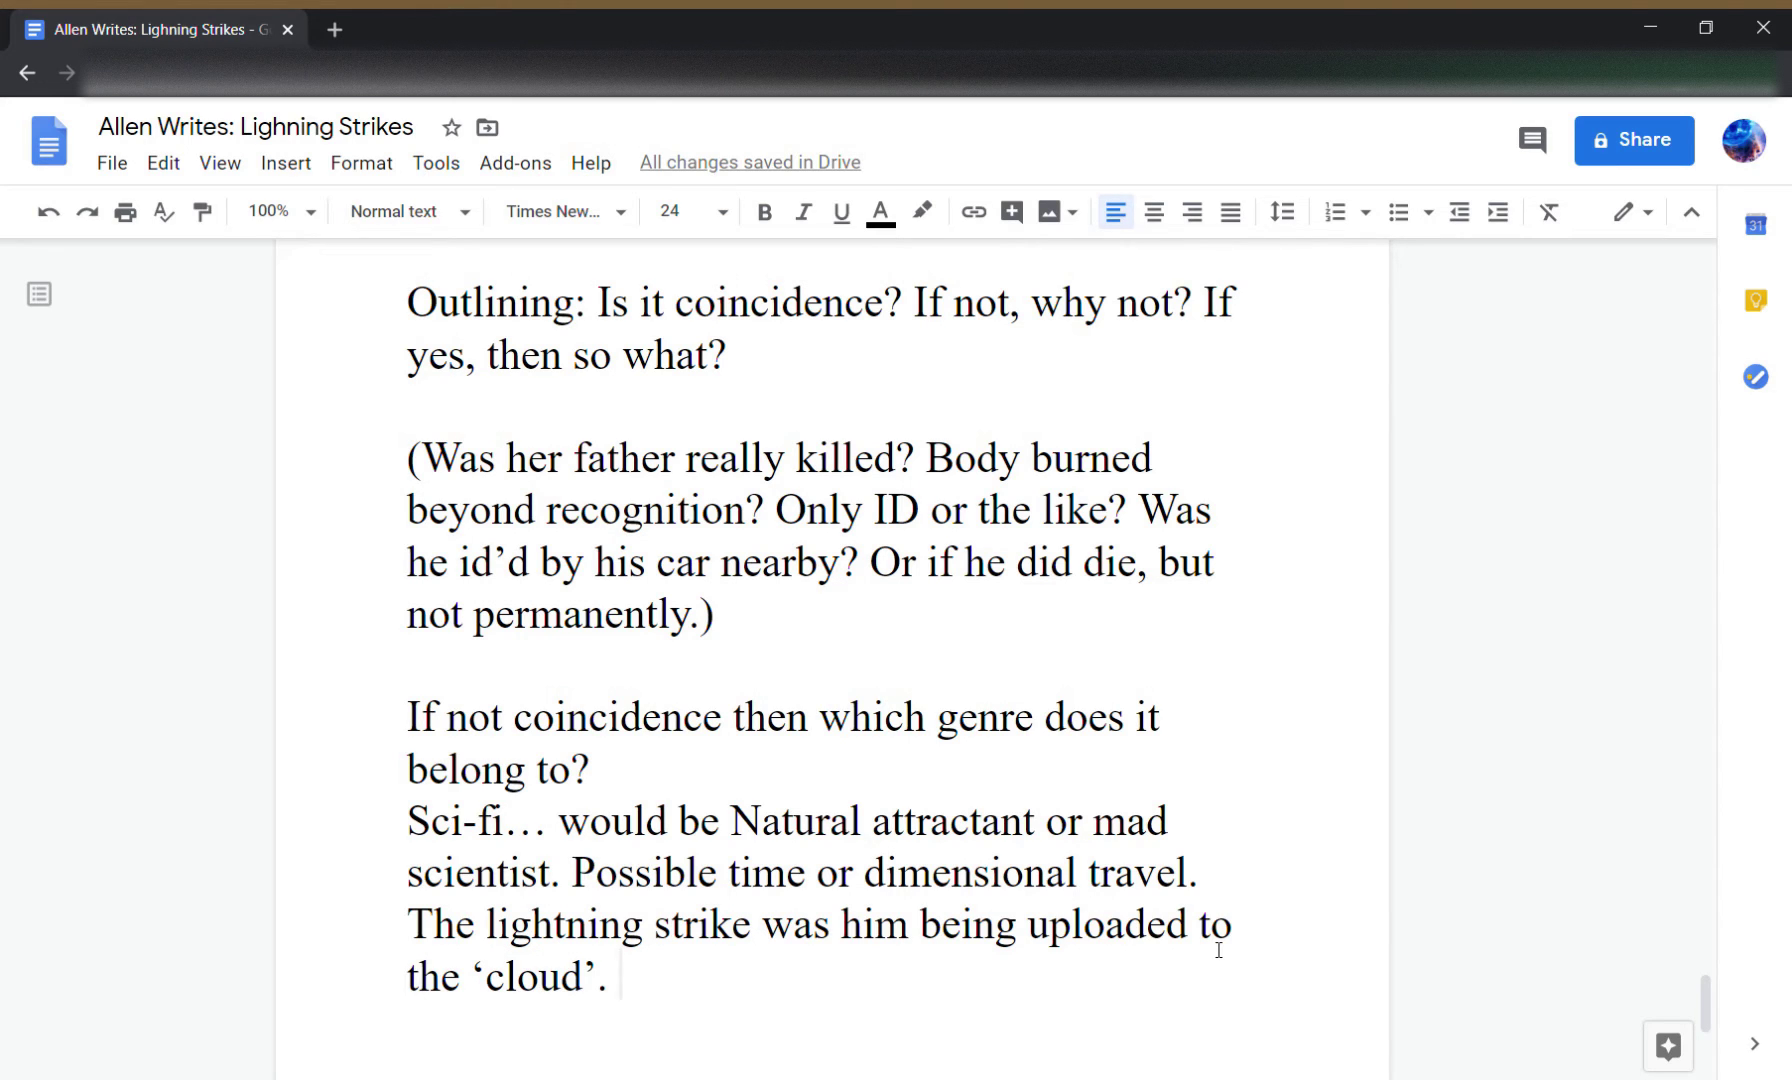
- Extend the end of the lightning strike sentence with ", etc." after 'cloud', leaving no trailing space
key("BackSpace")
key("BackSpace")
type(", etc.")
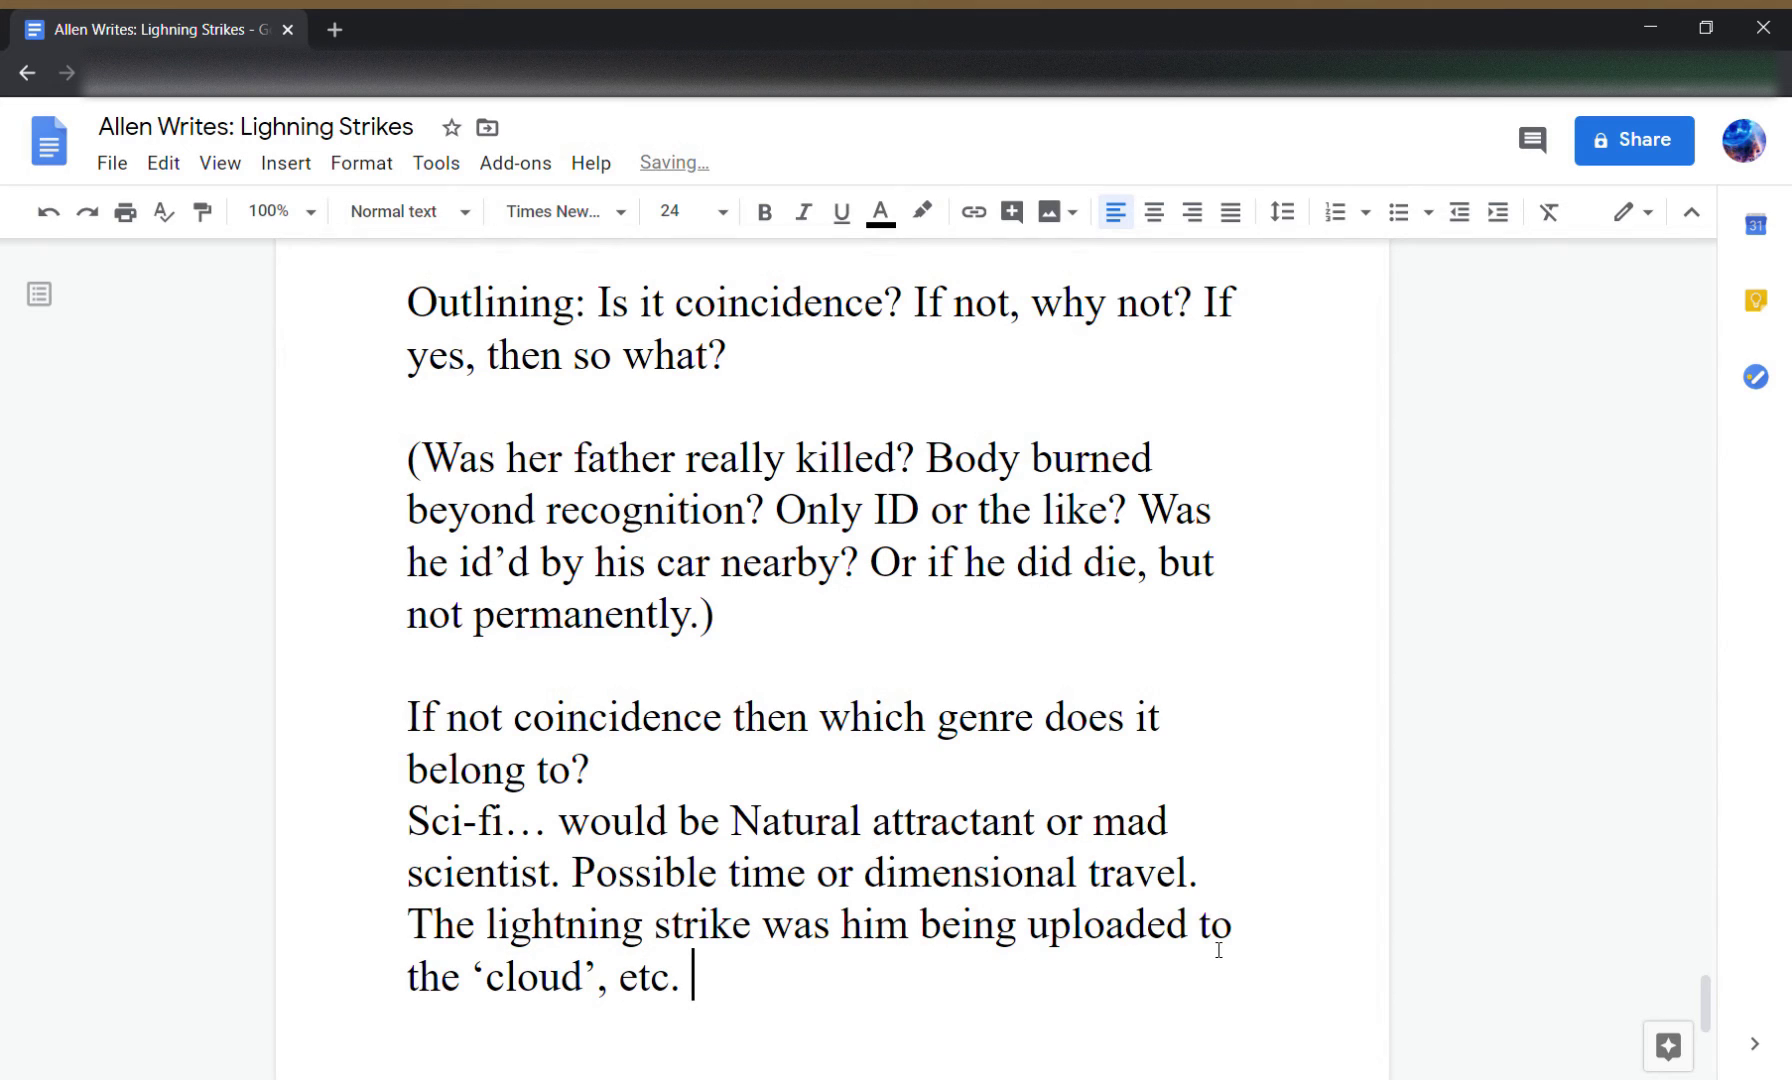
key("BackSpace")
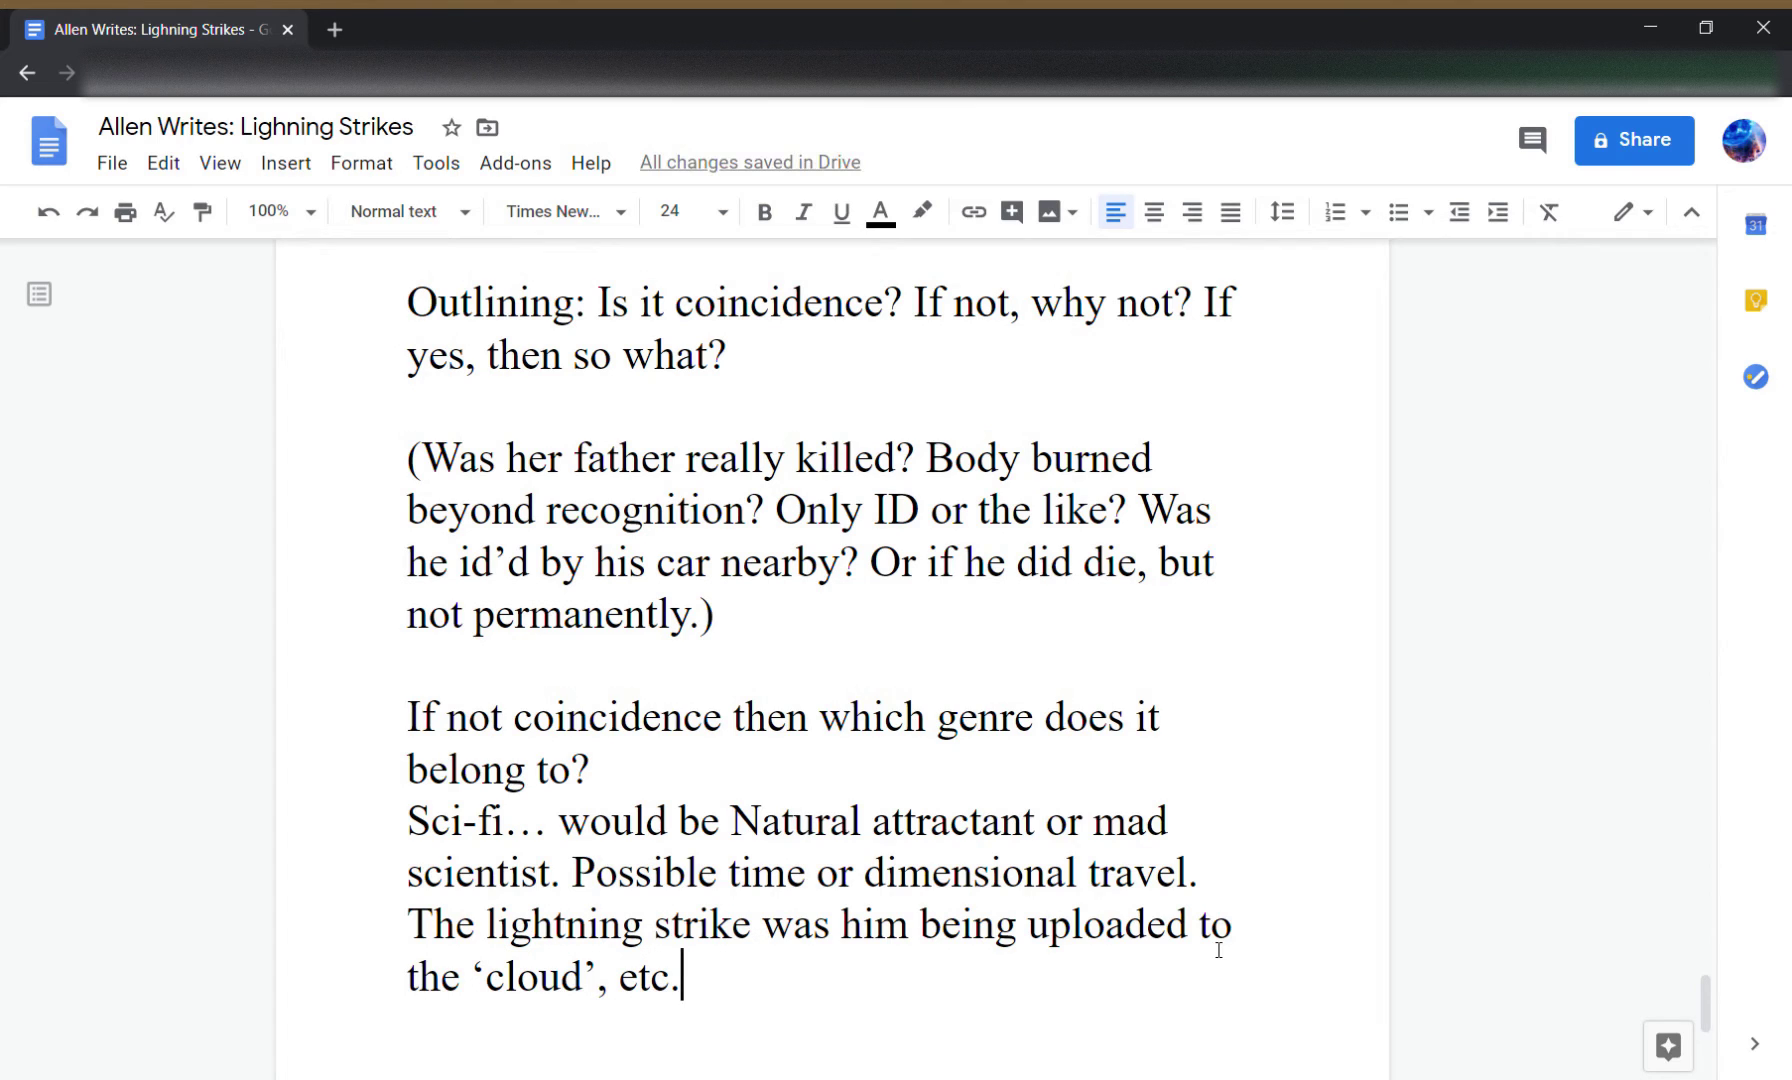
- Below the sci-fi note, add a separate paragraph reading "Fantasy… there's another world, secret cabal, mystic powers, ancient forces."
key("Return")
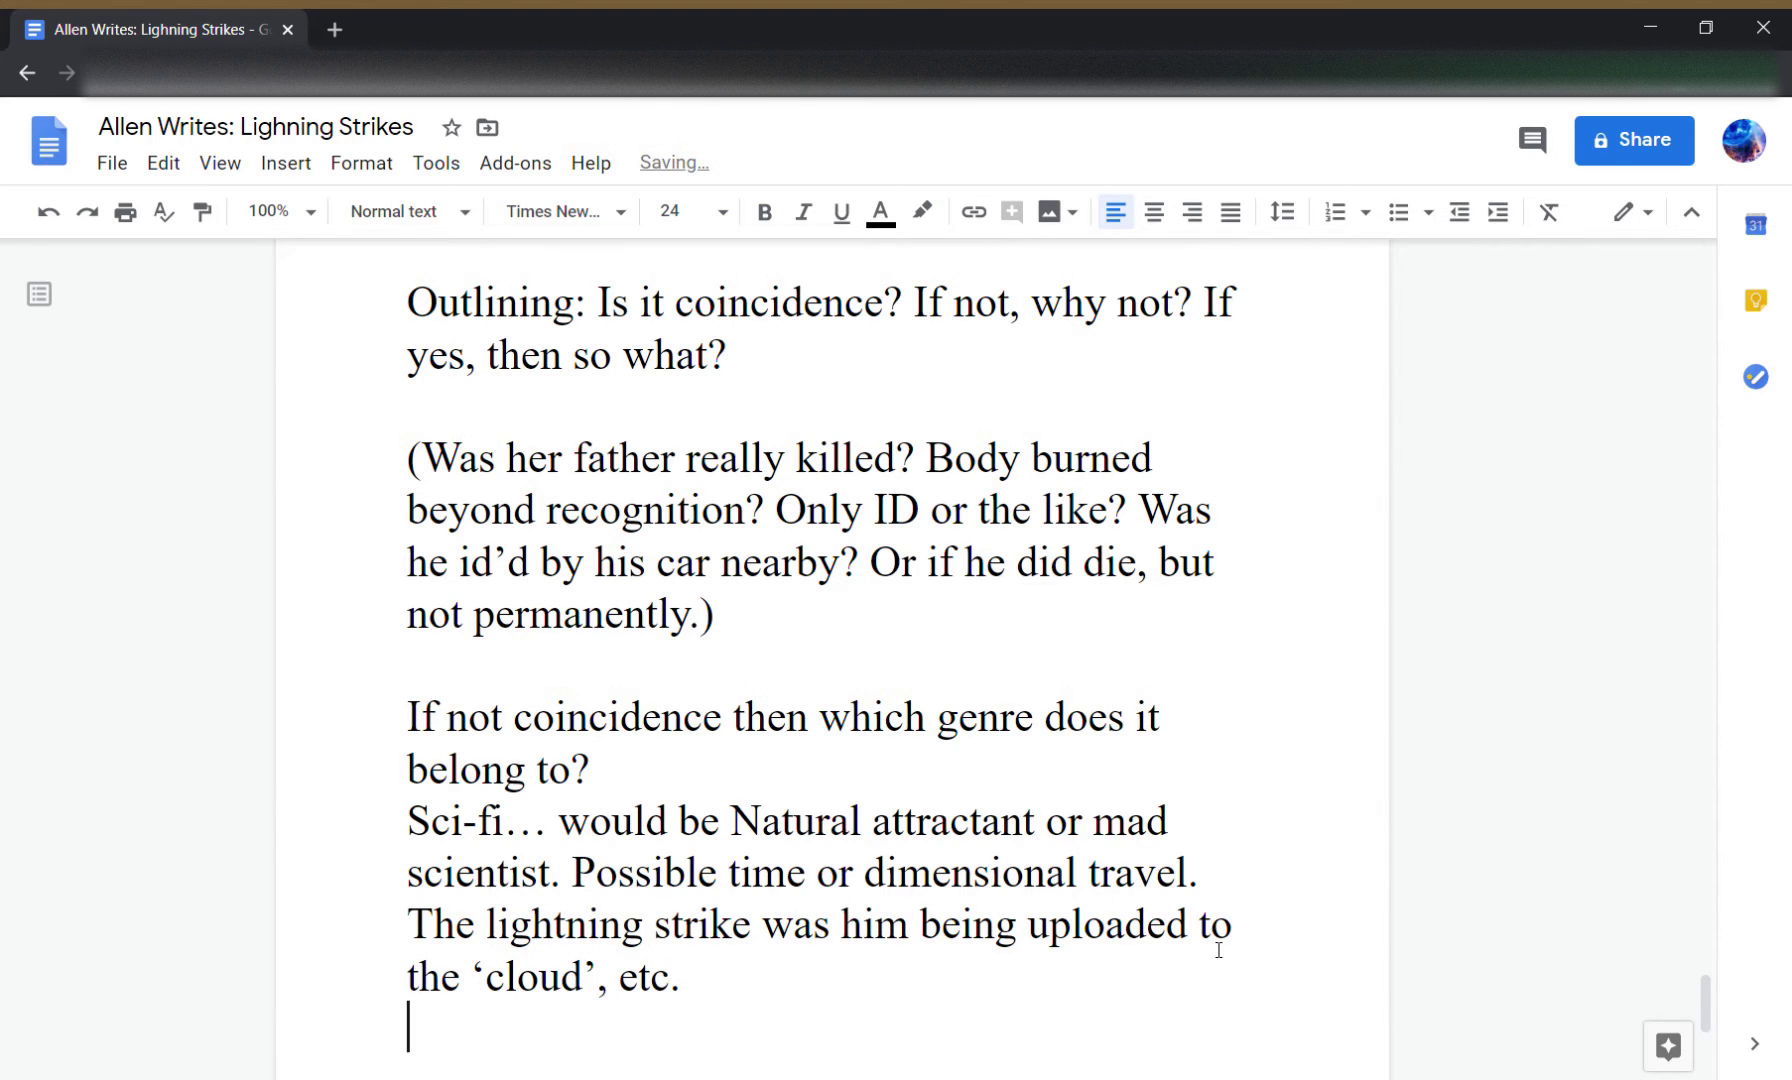
key("Return")
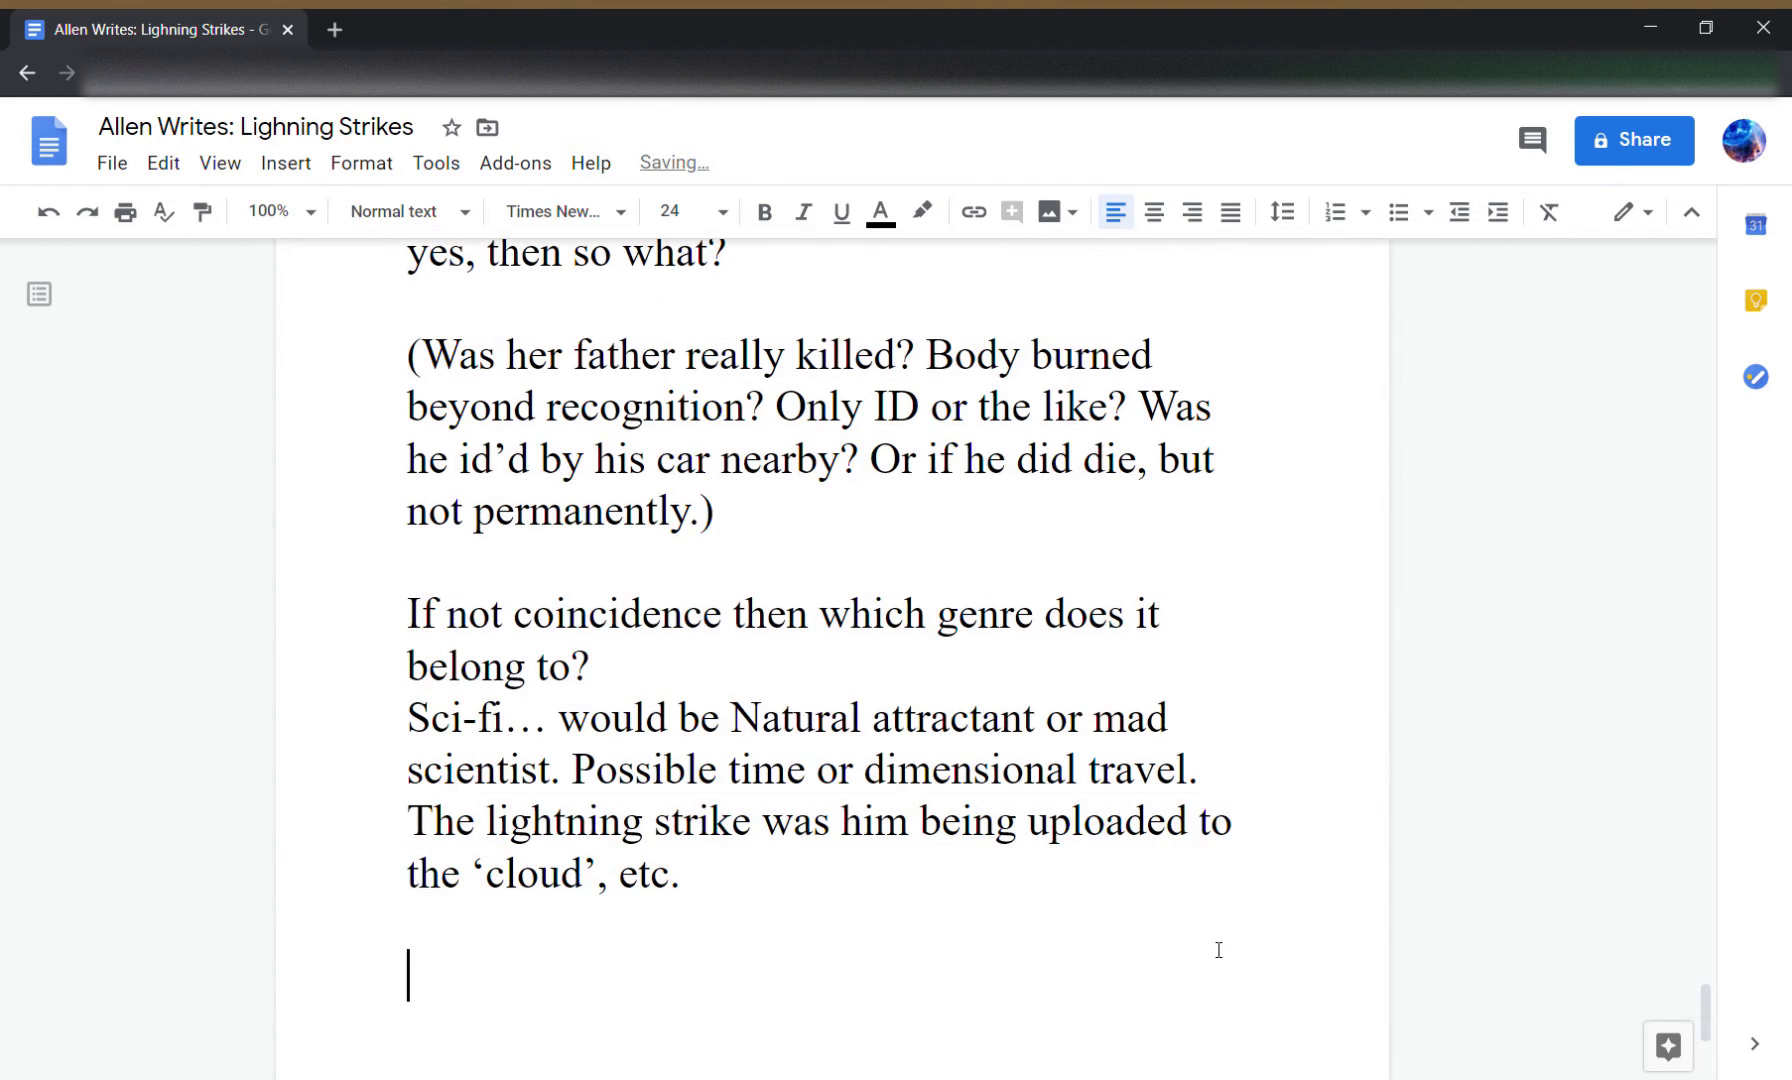
type("Fantasy")
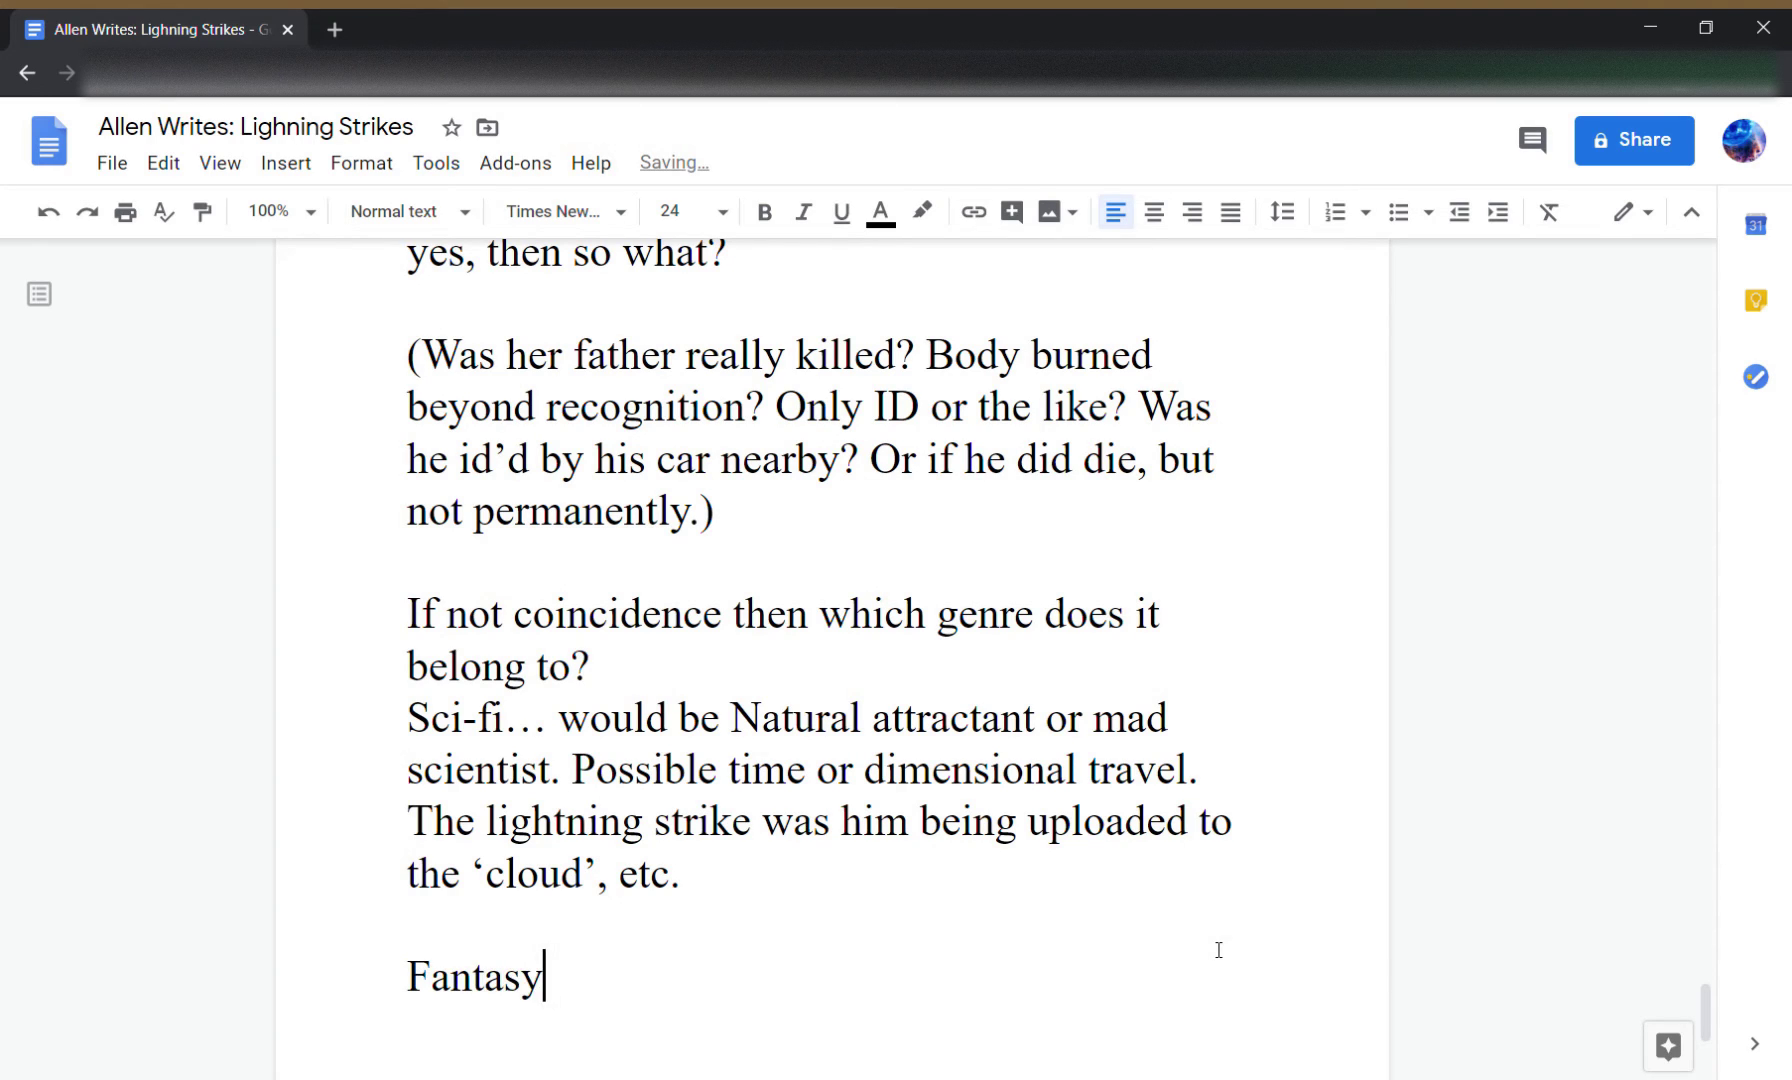
type("... ")
type("there's an")
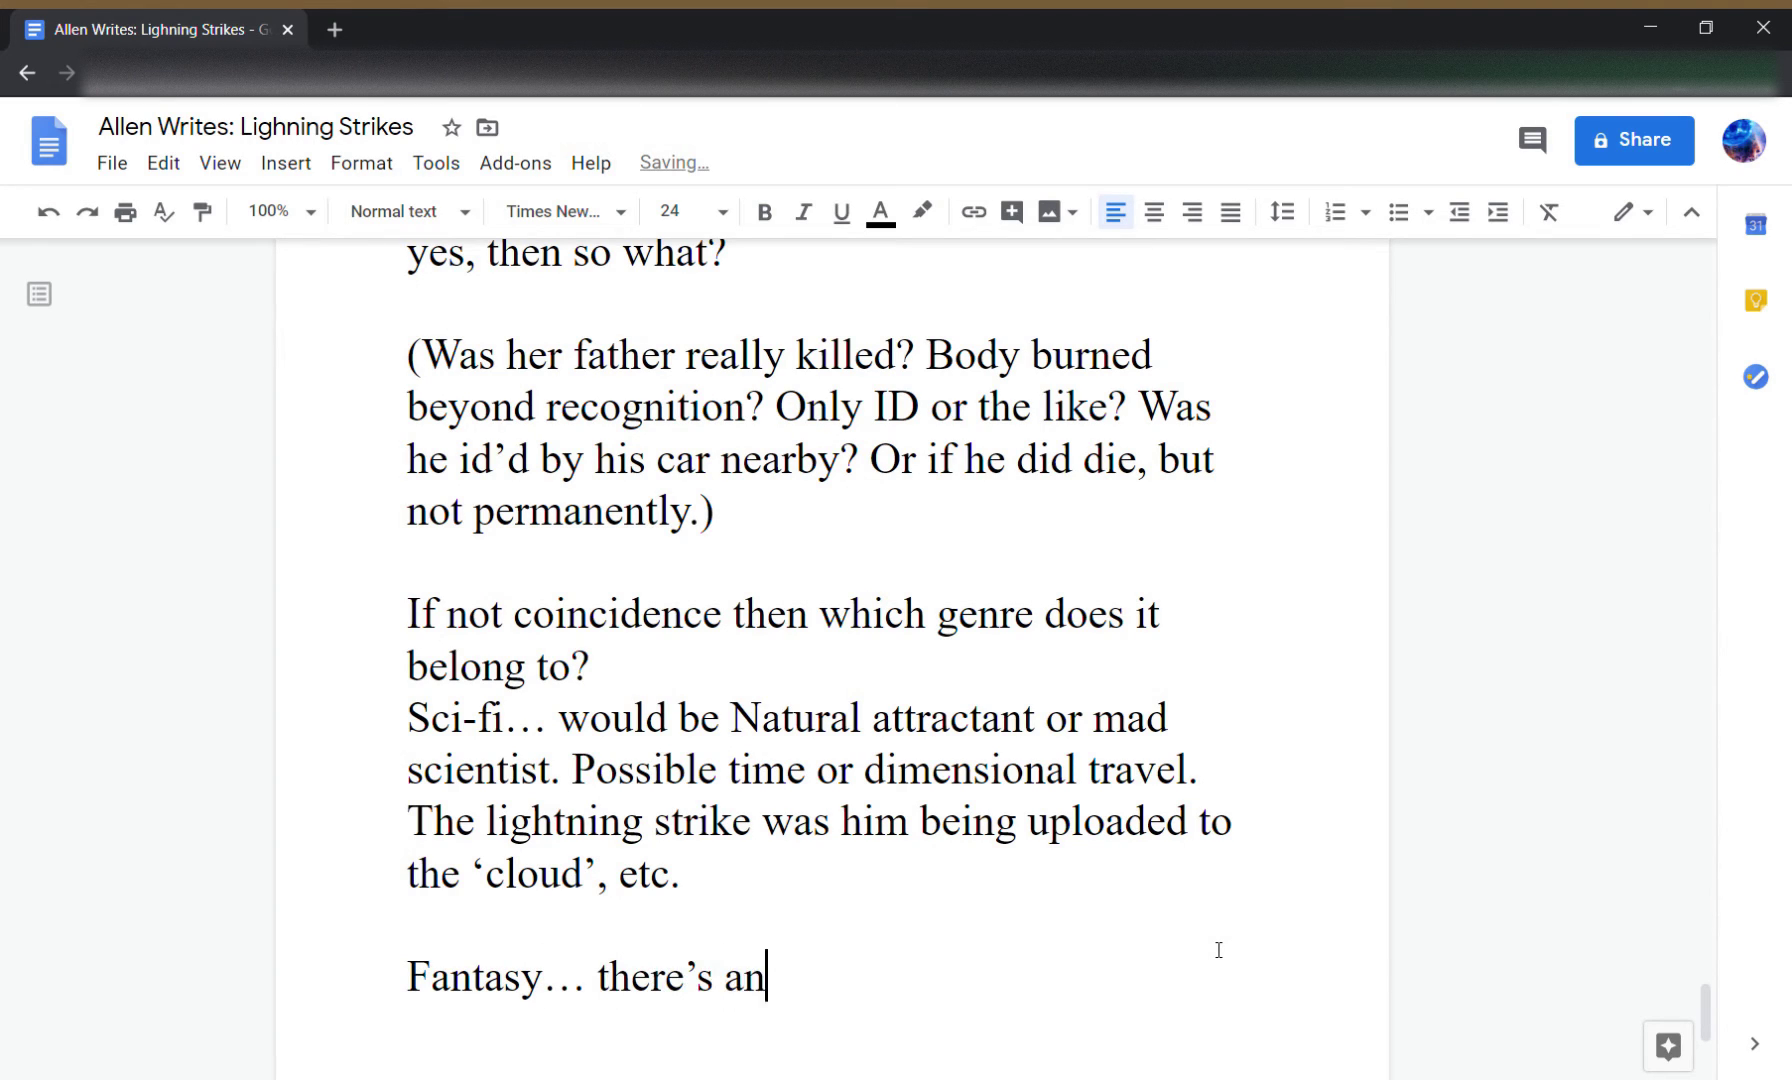
type("other world, se")
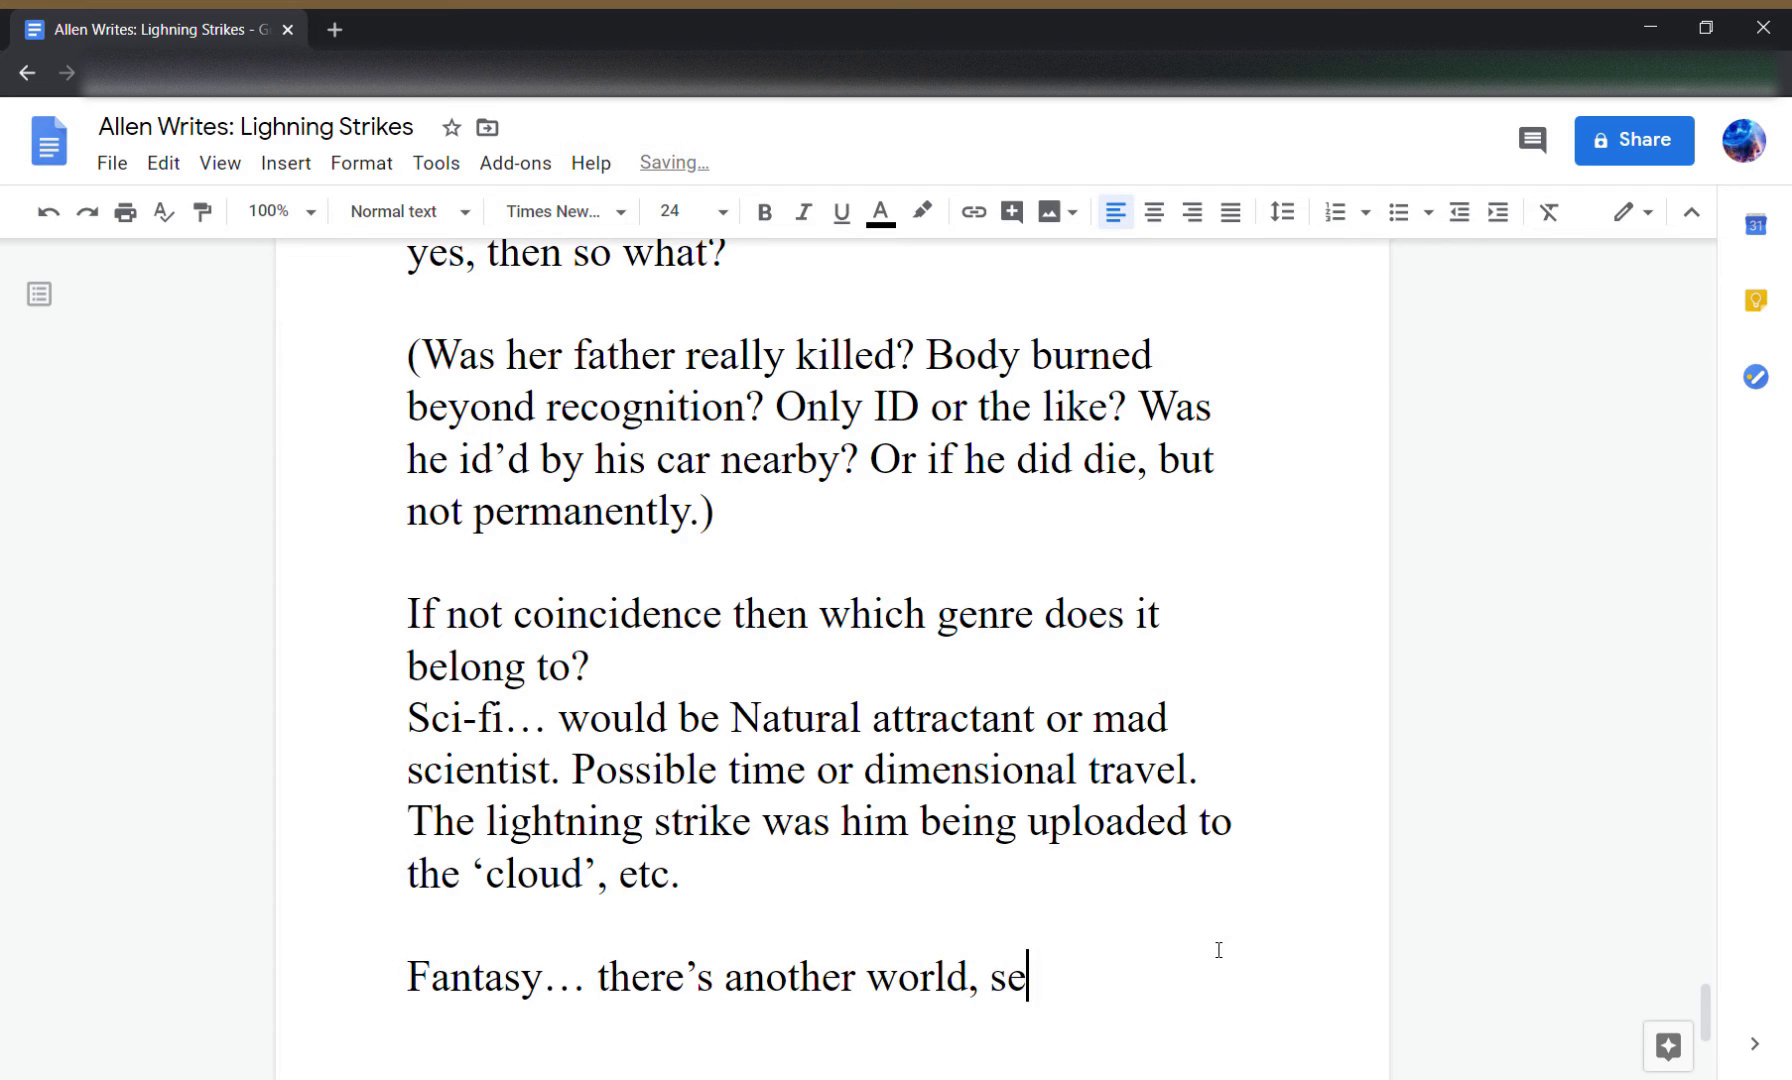
type("cret caba")
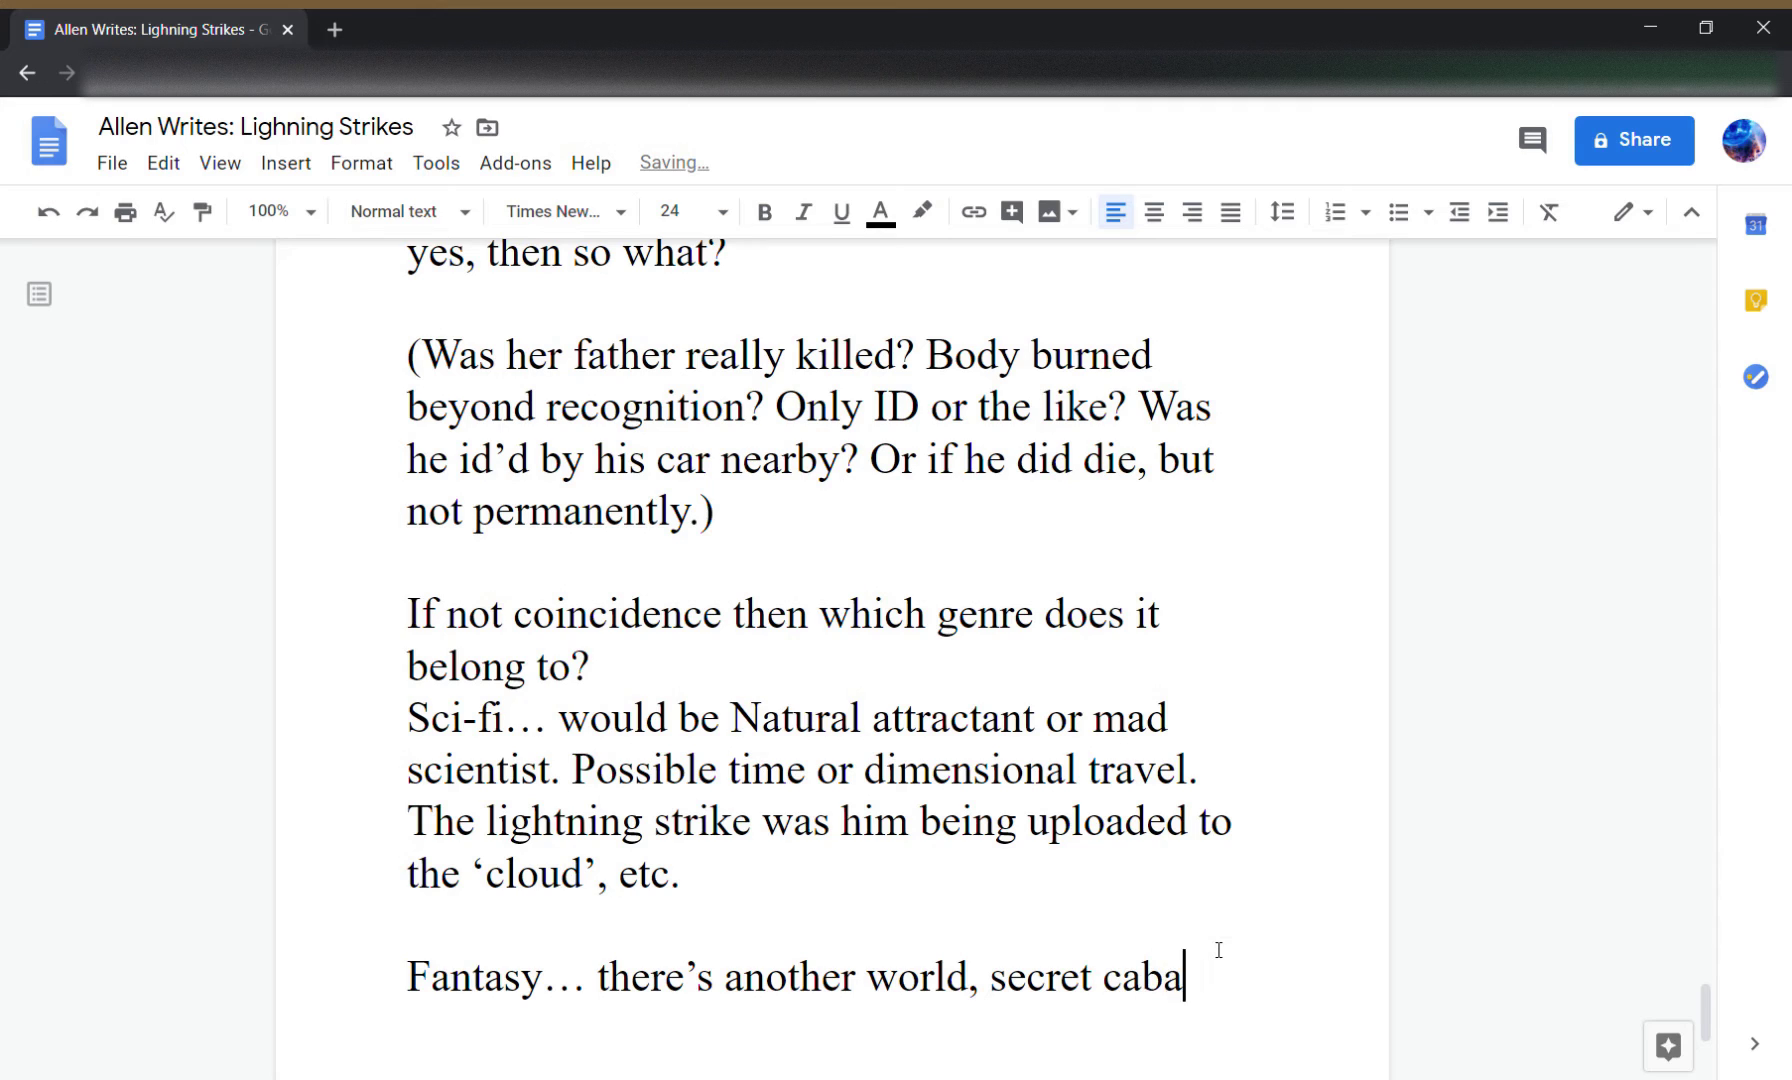
type("l, mystic powers")
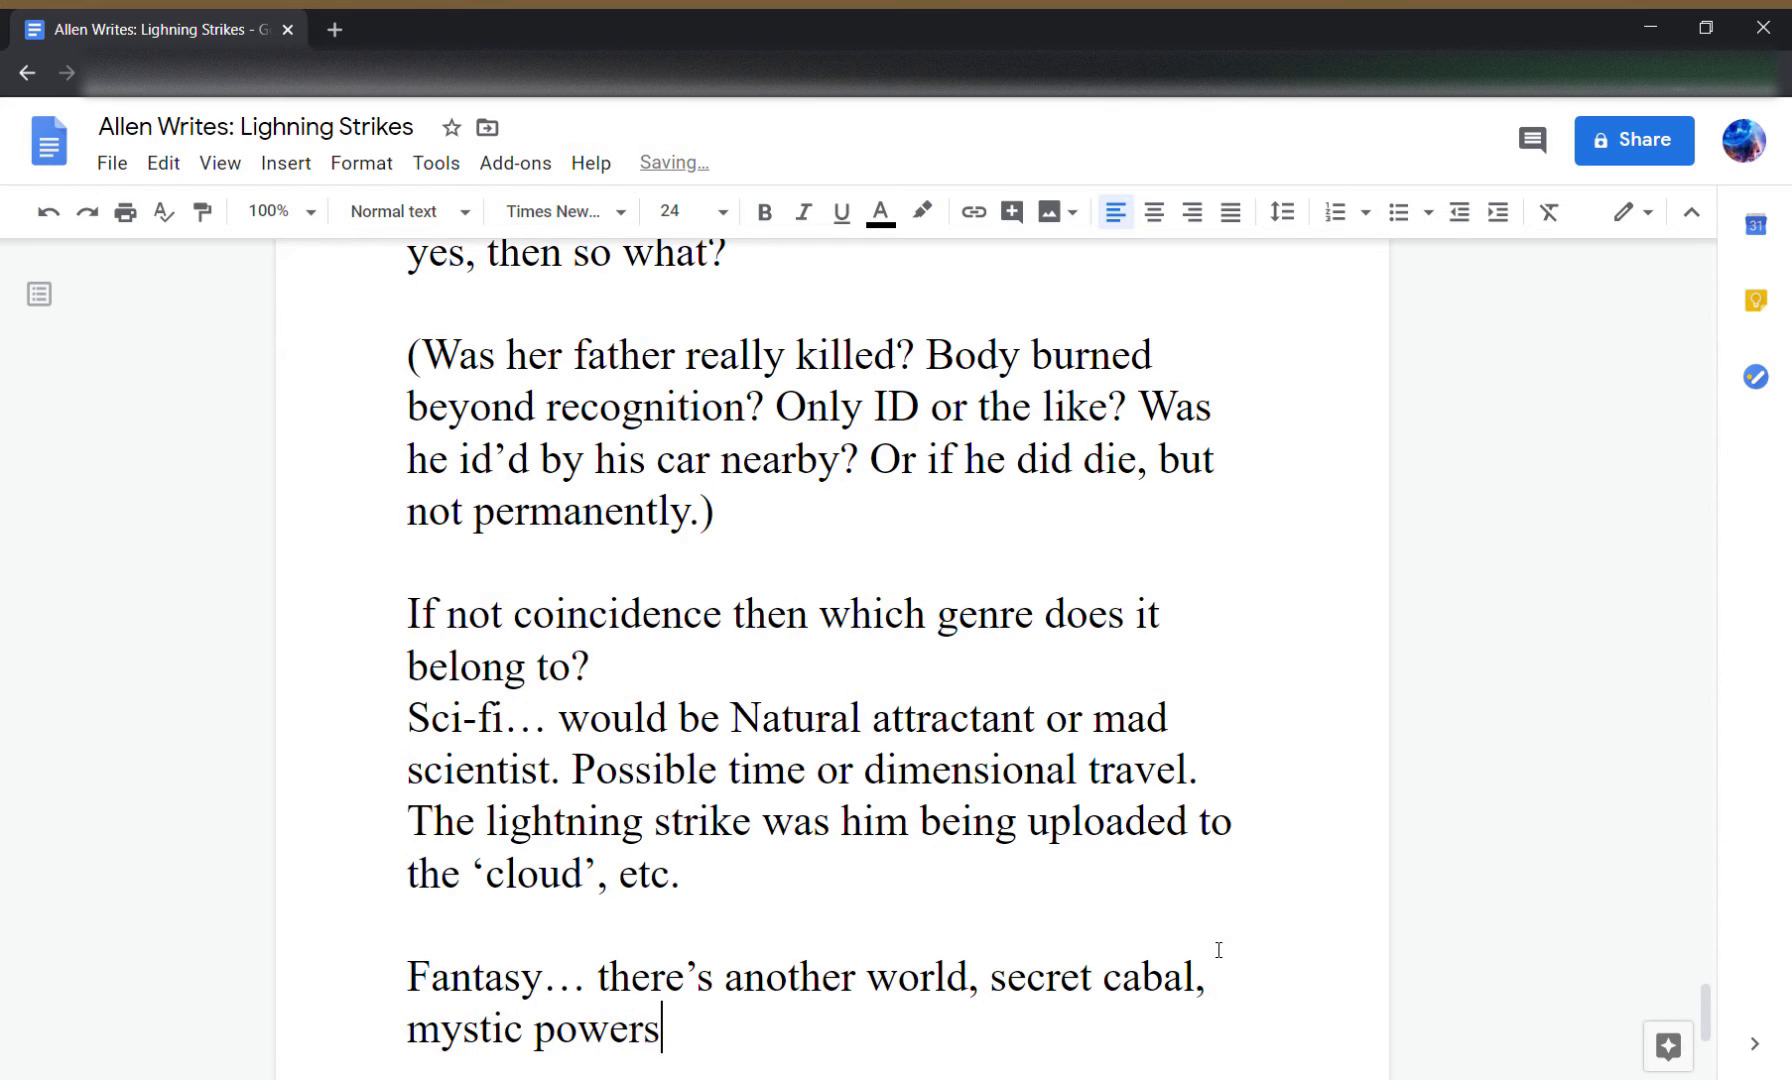
type(", ancient ")
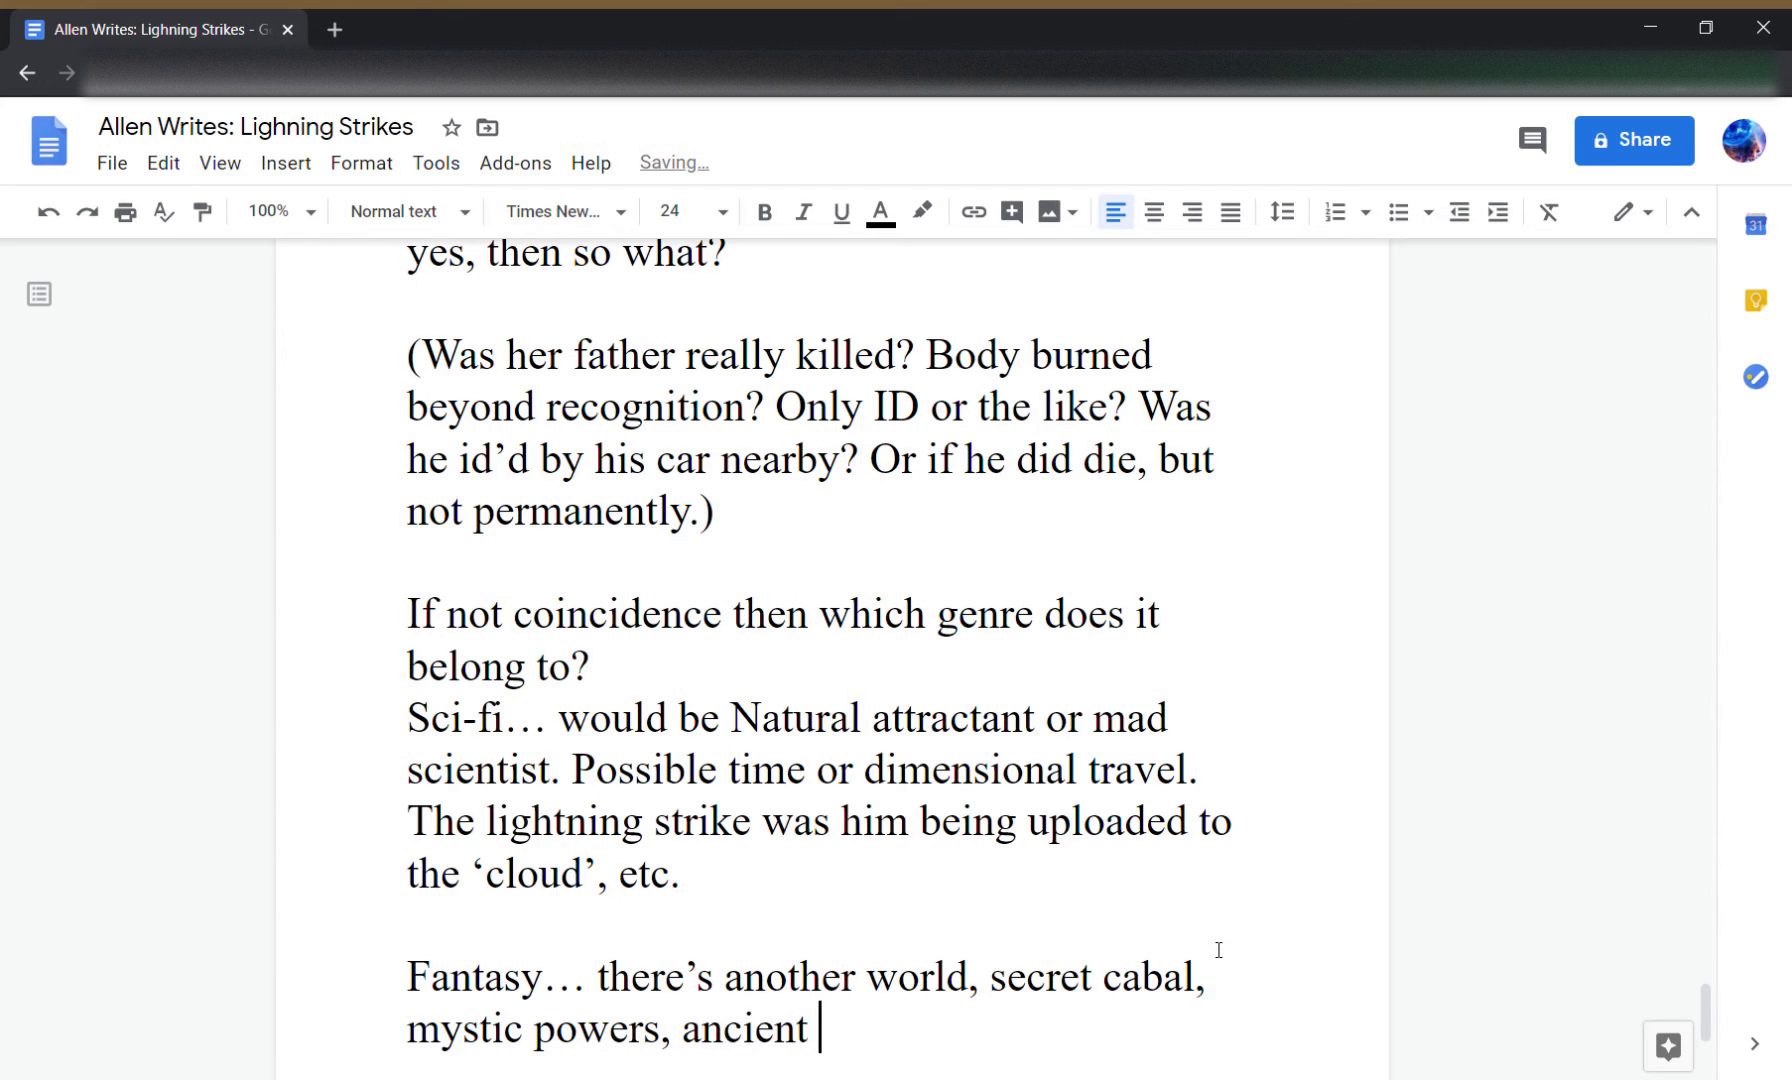
type("forces.")
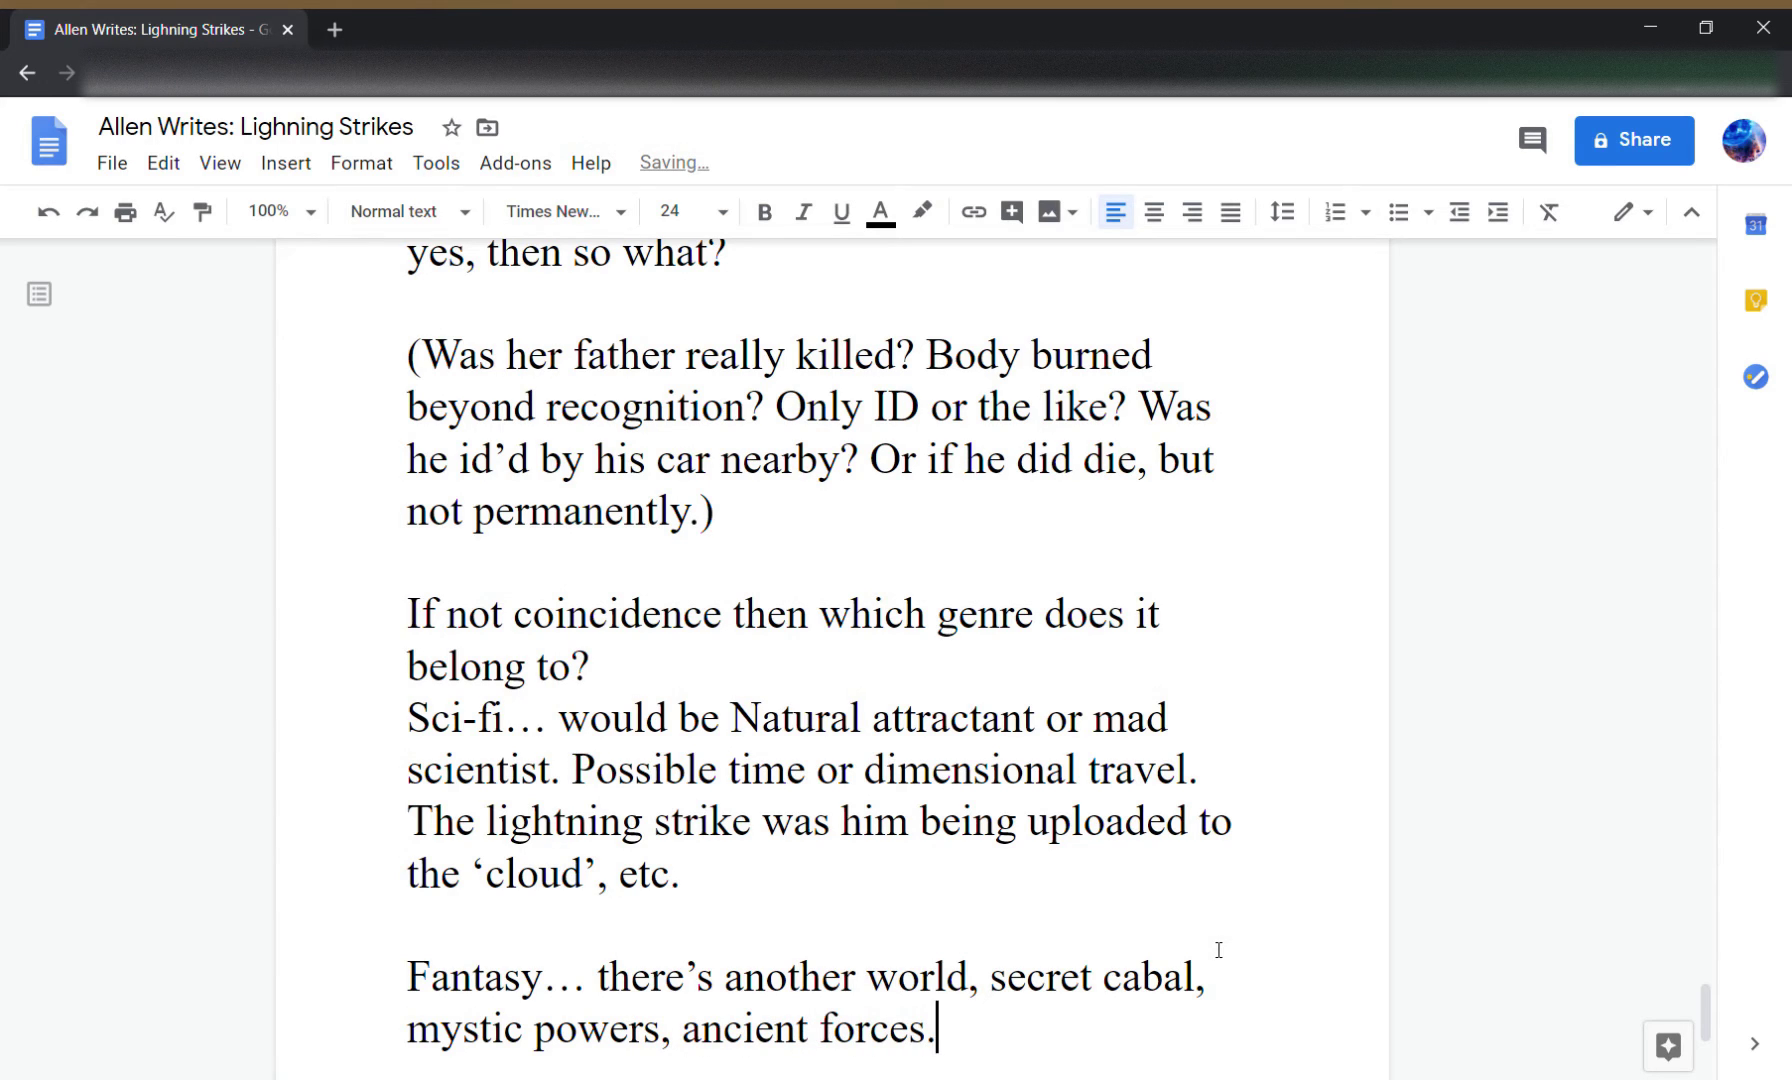
key("BackSpace")
type(".")
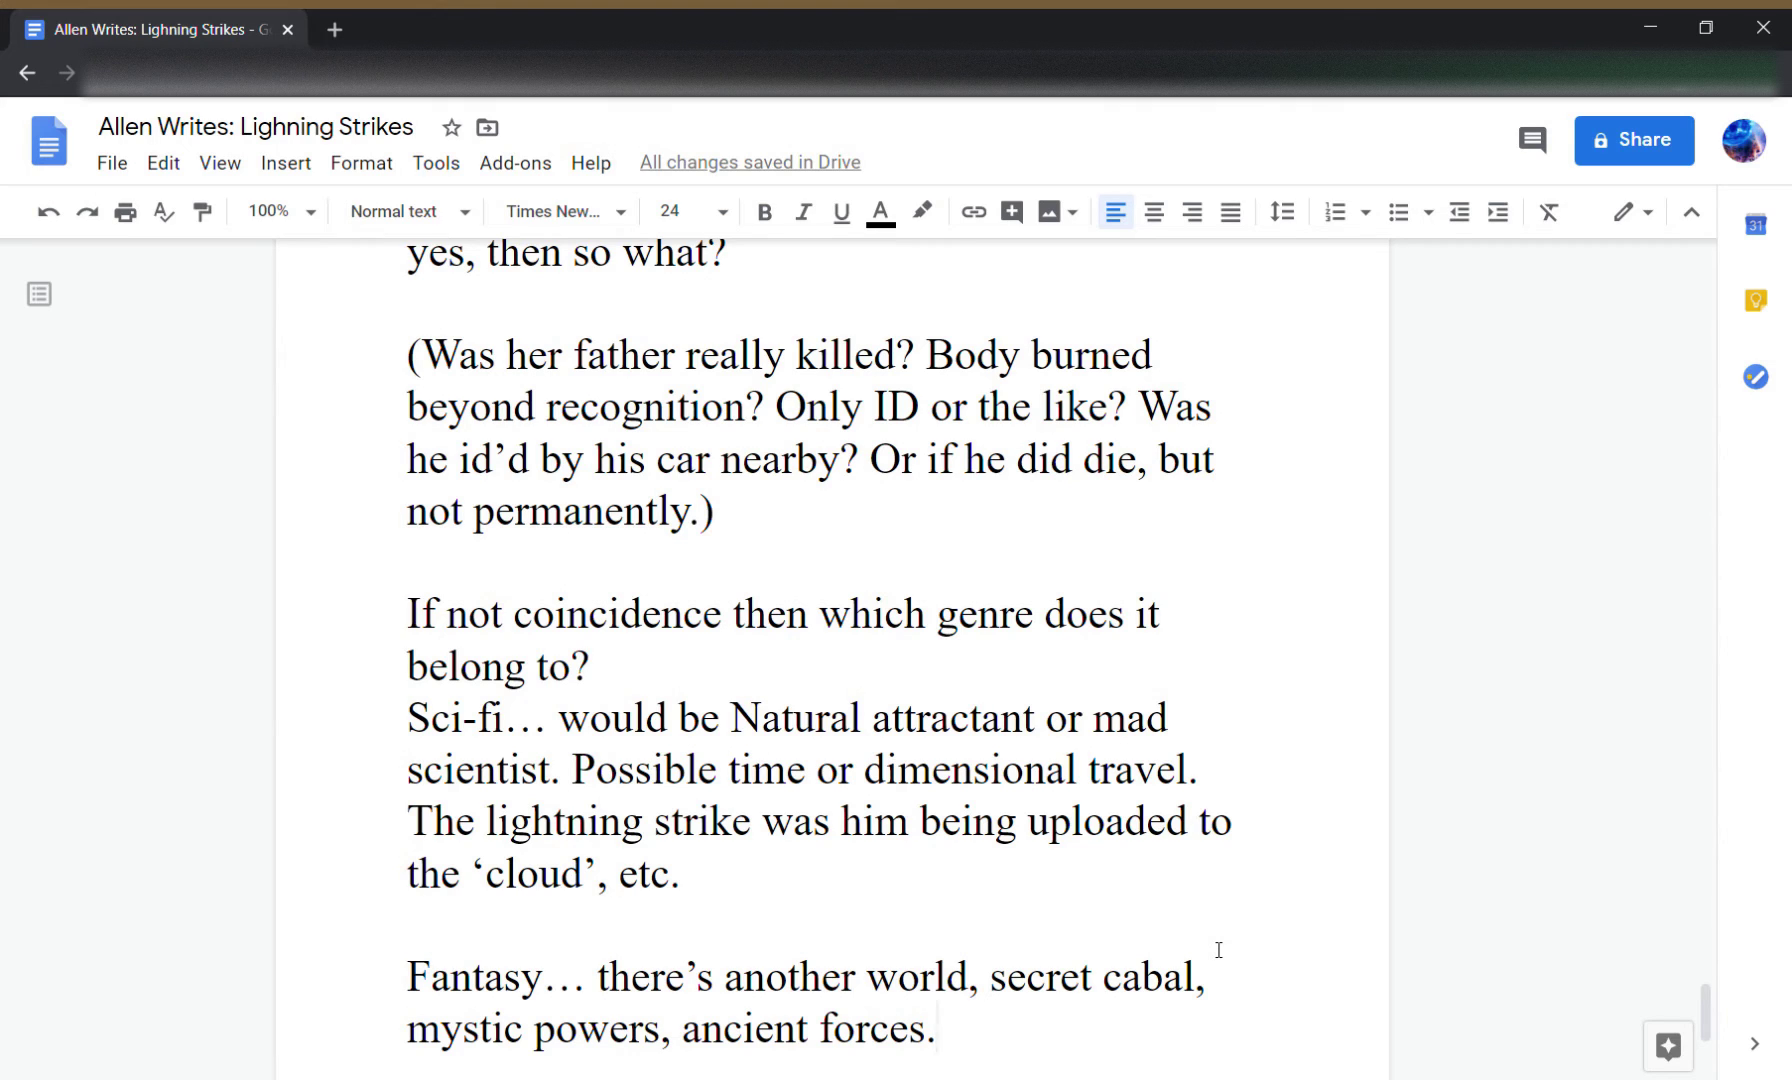
- Add "She's heir to abilities, stormlike or otherwise. The lightning was accidental?" at the end of the fantasy note
type("She's heir to ")
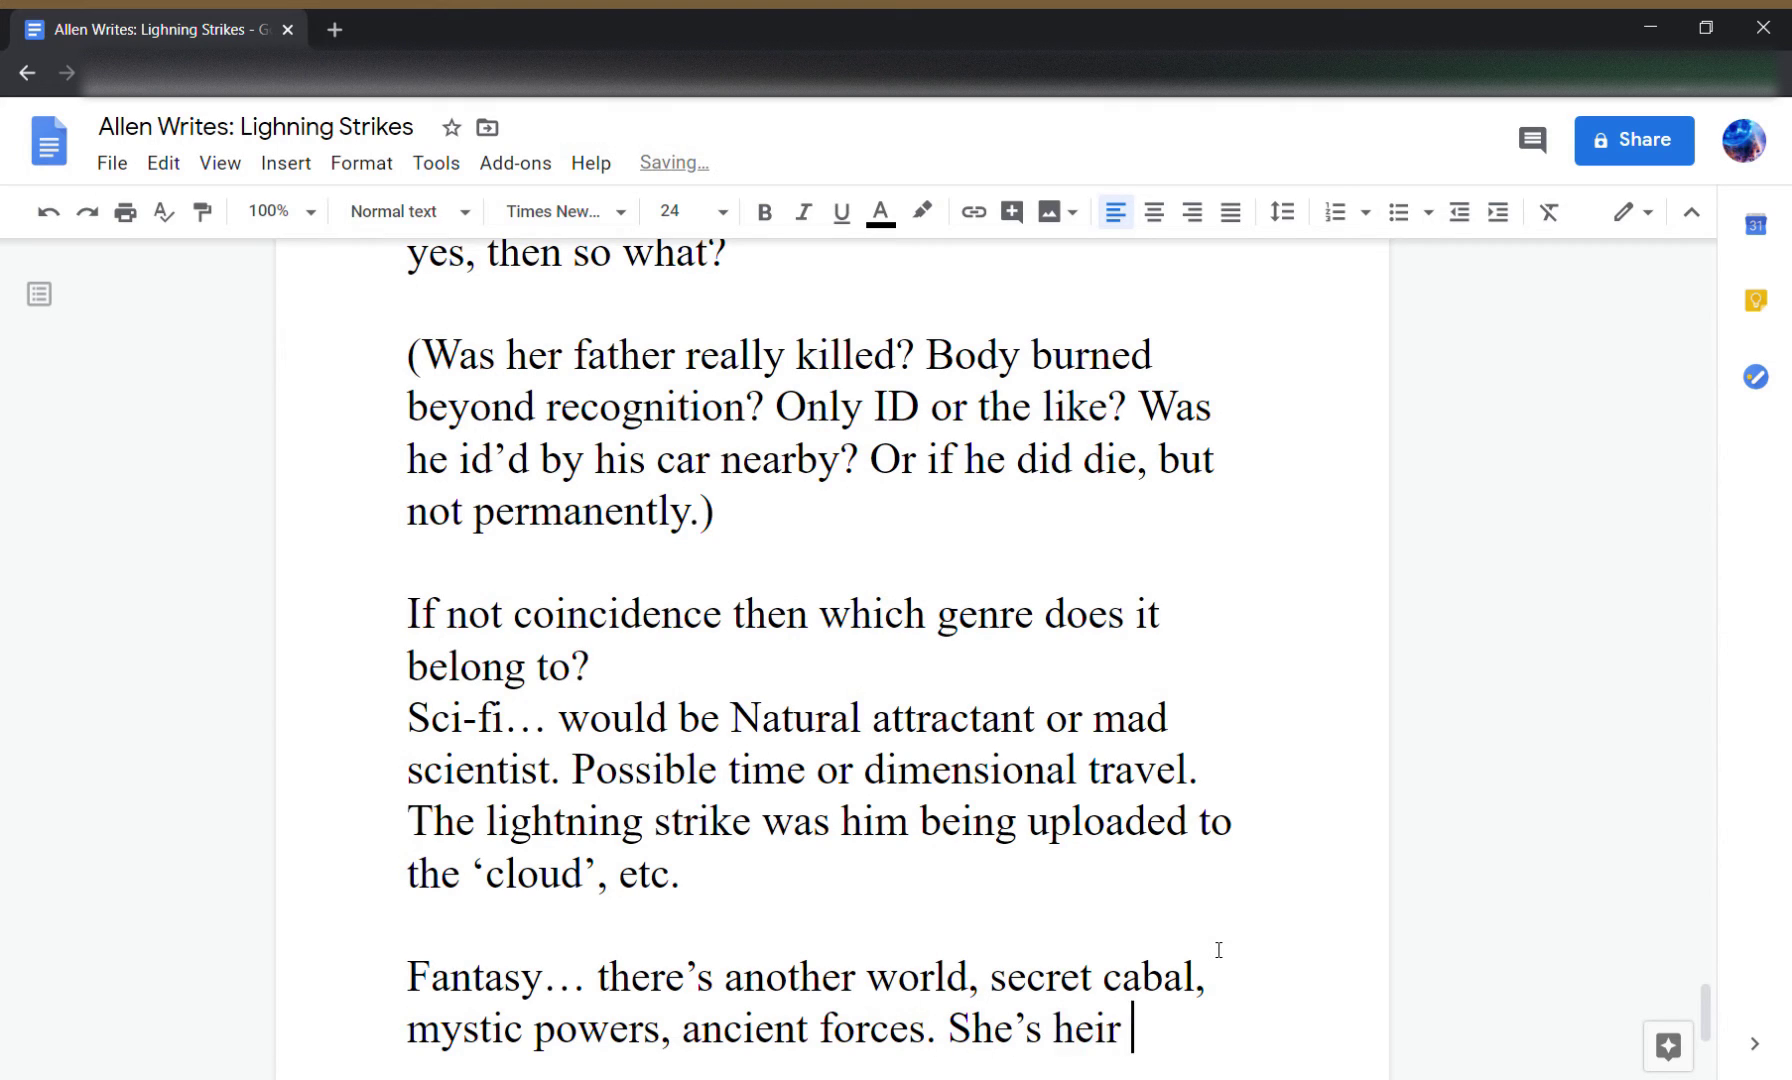
type("abilities")
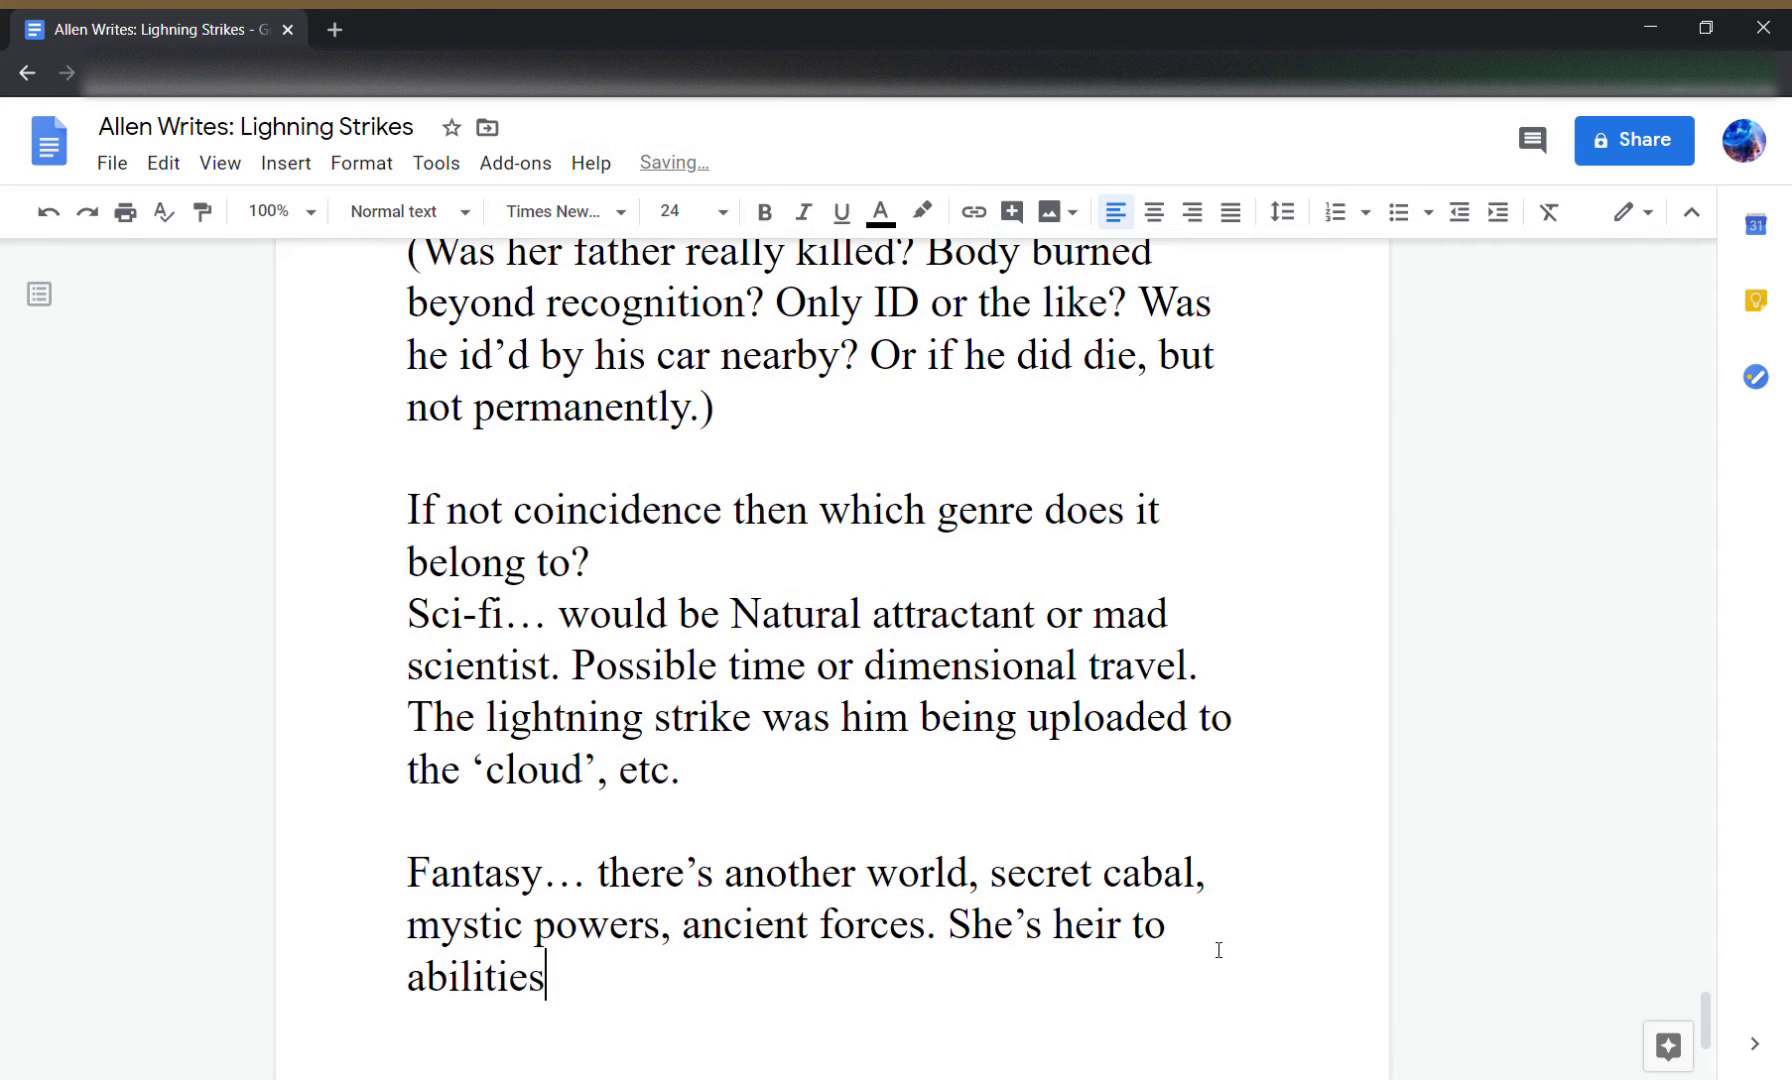
type(", storml")
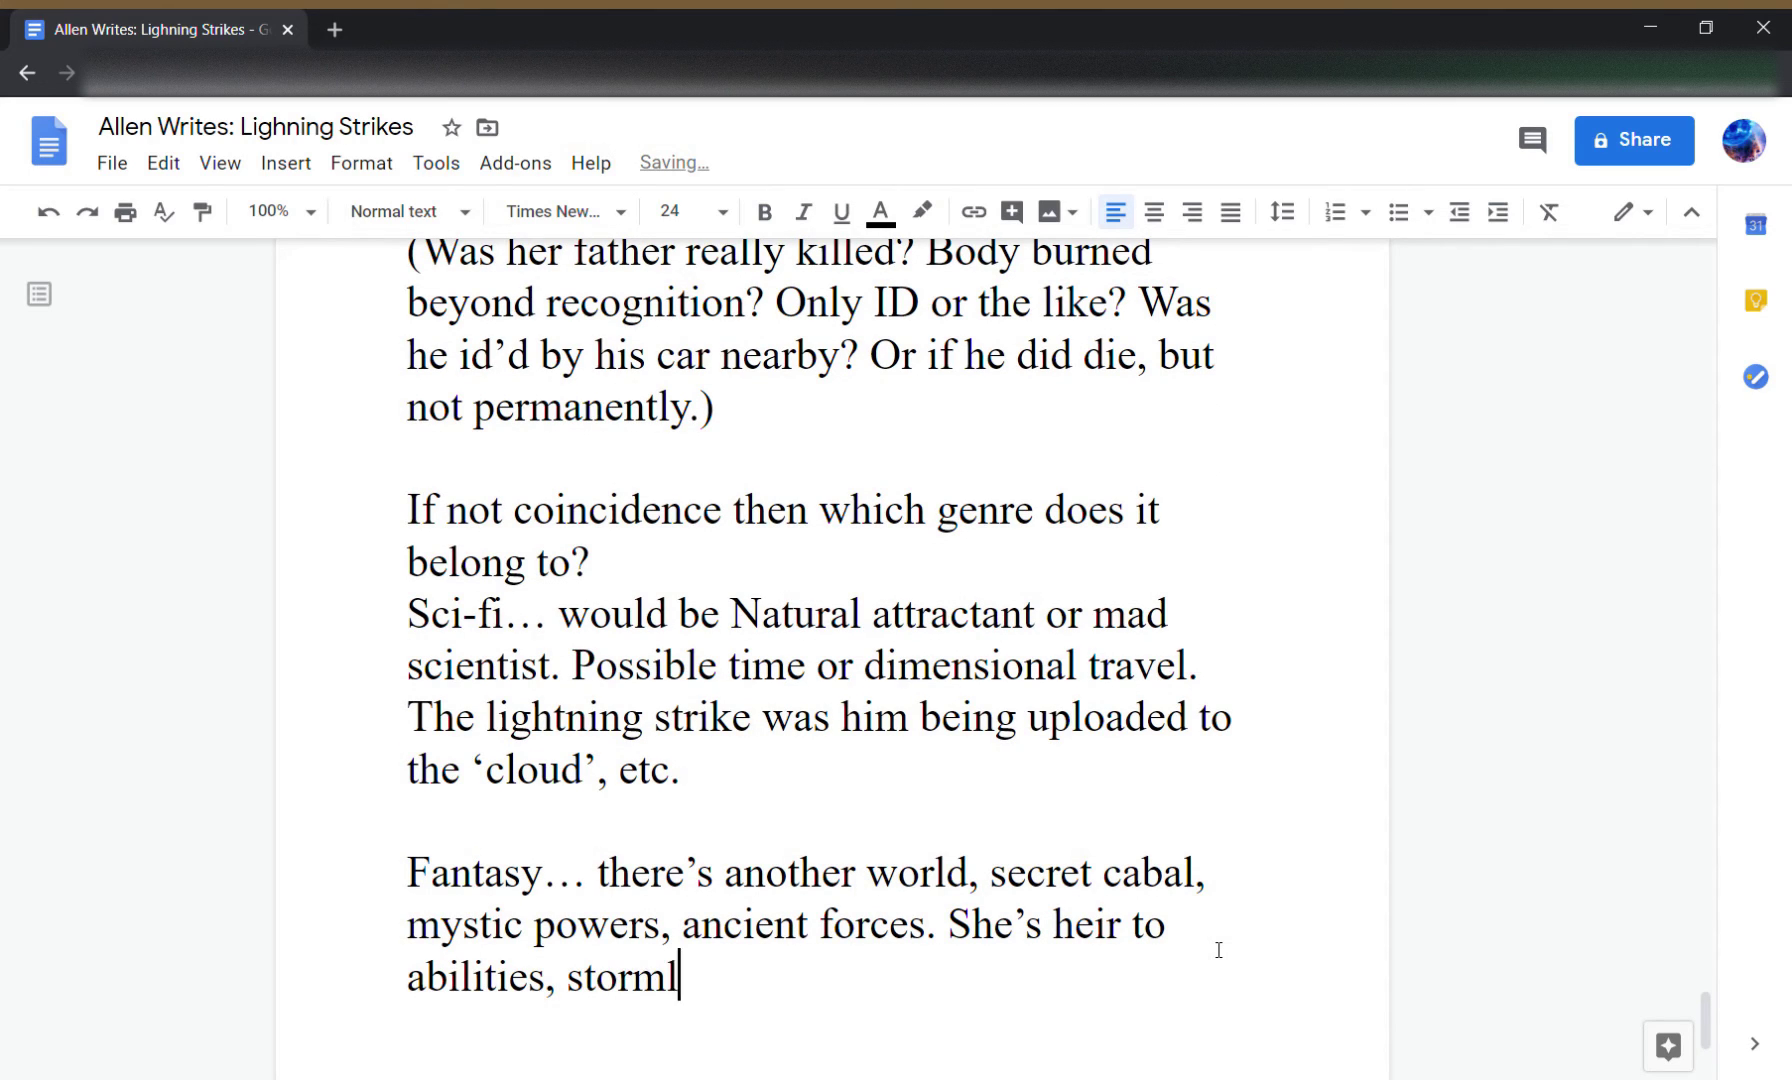
type("ike or otherwi")
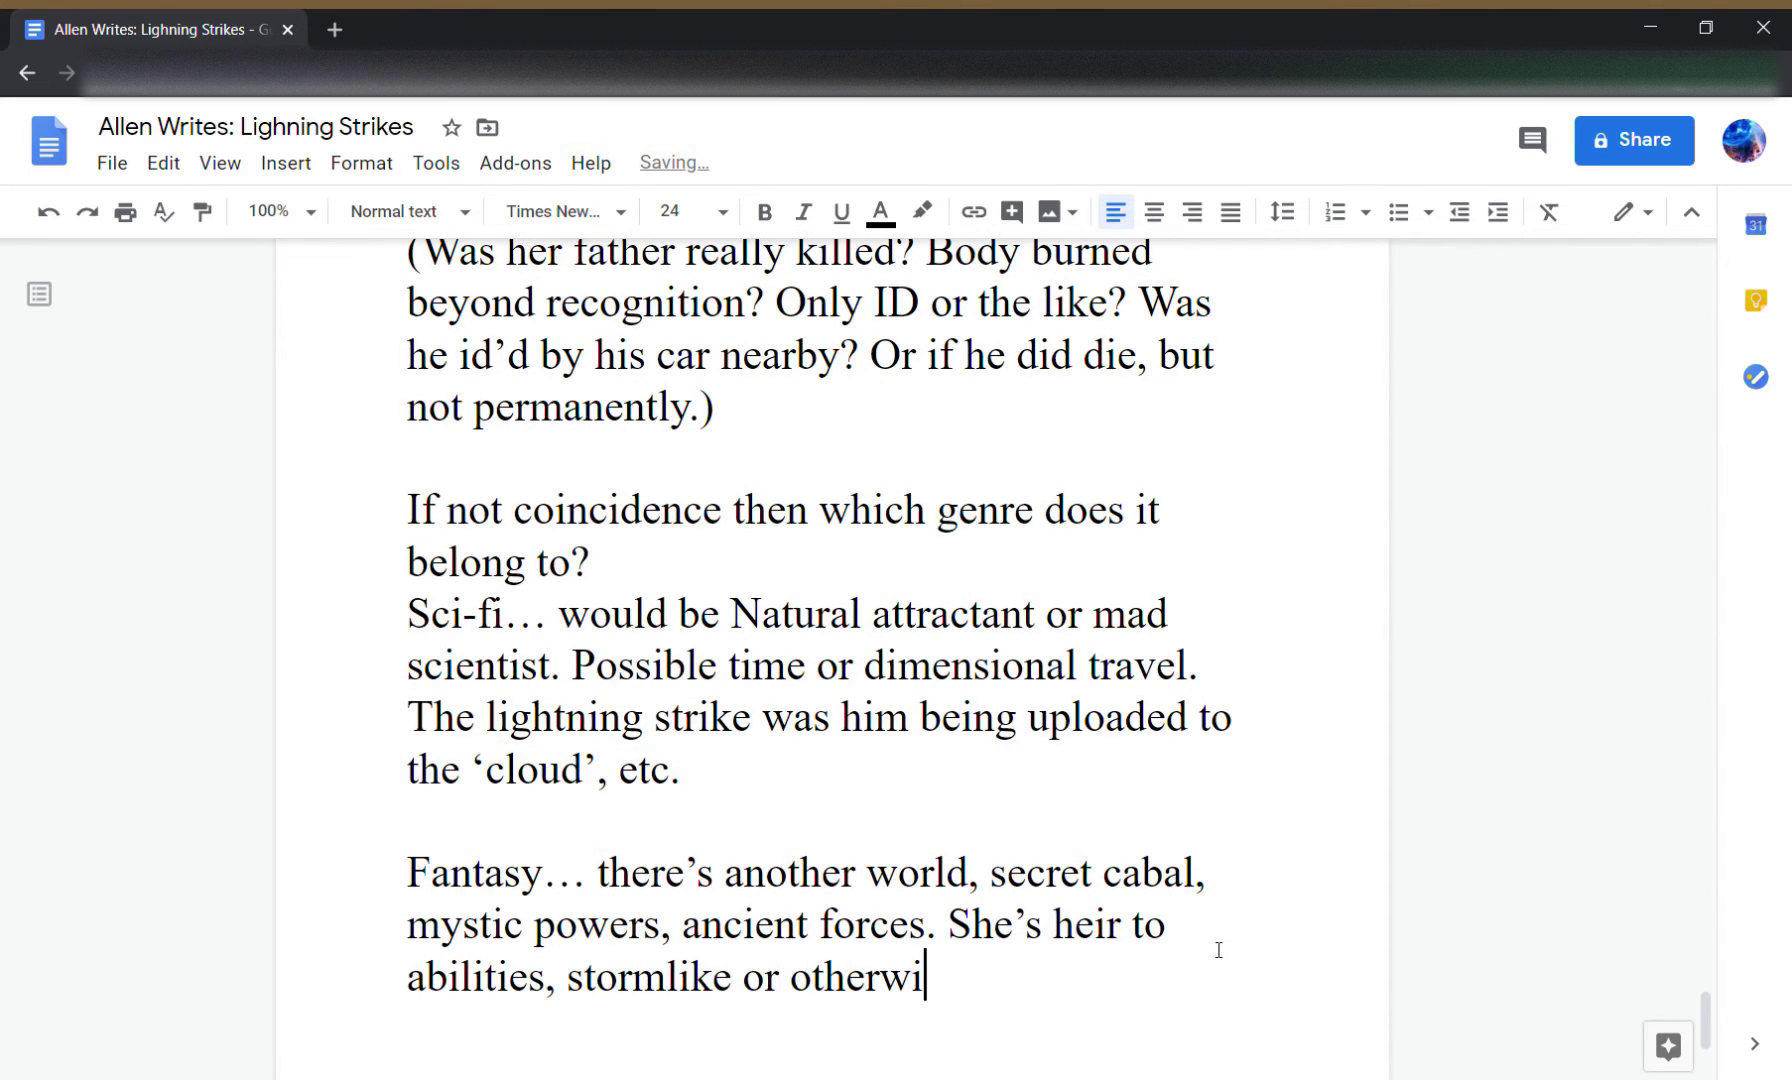
type("se. The ")
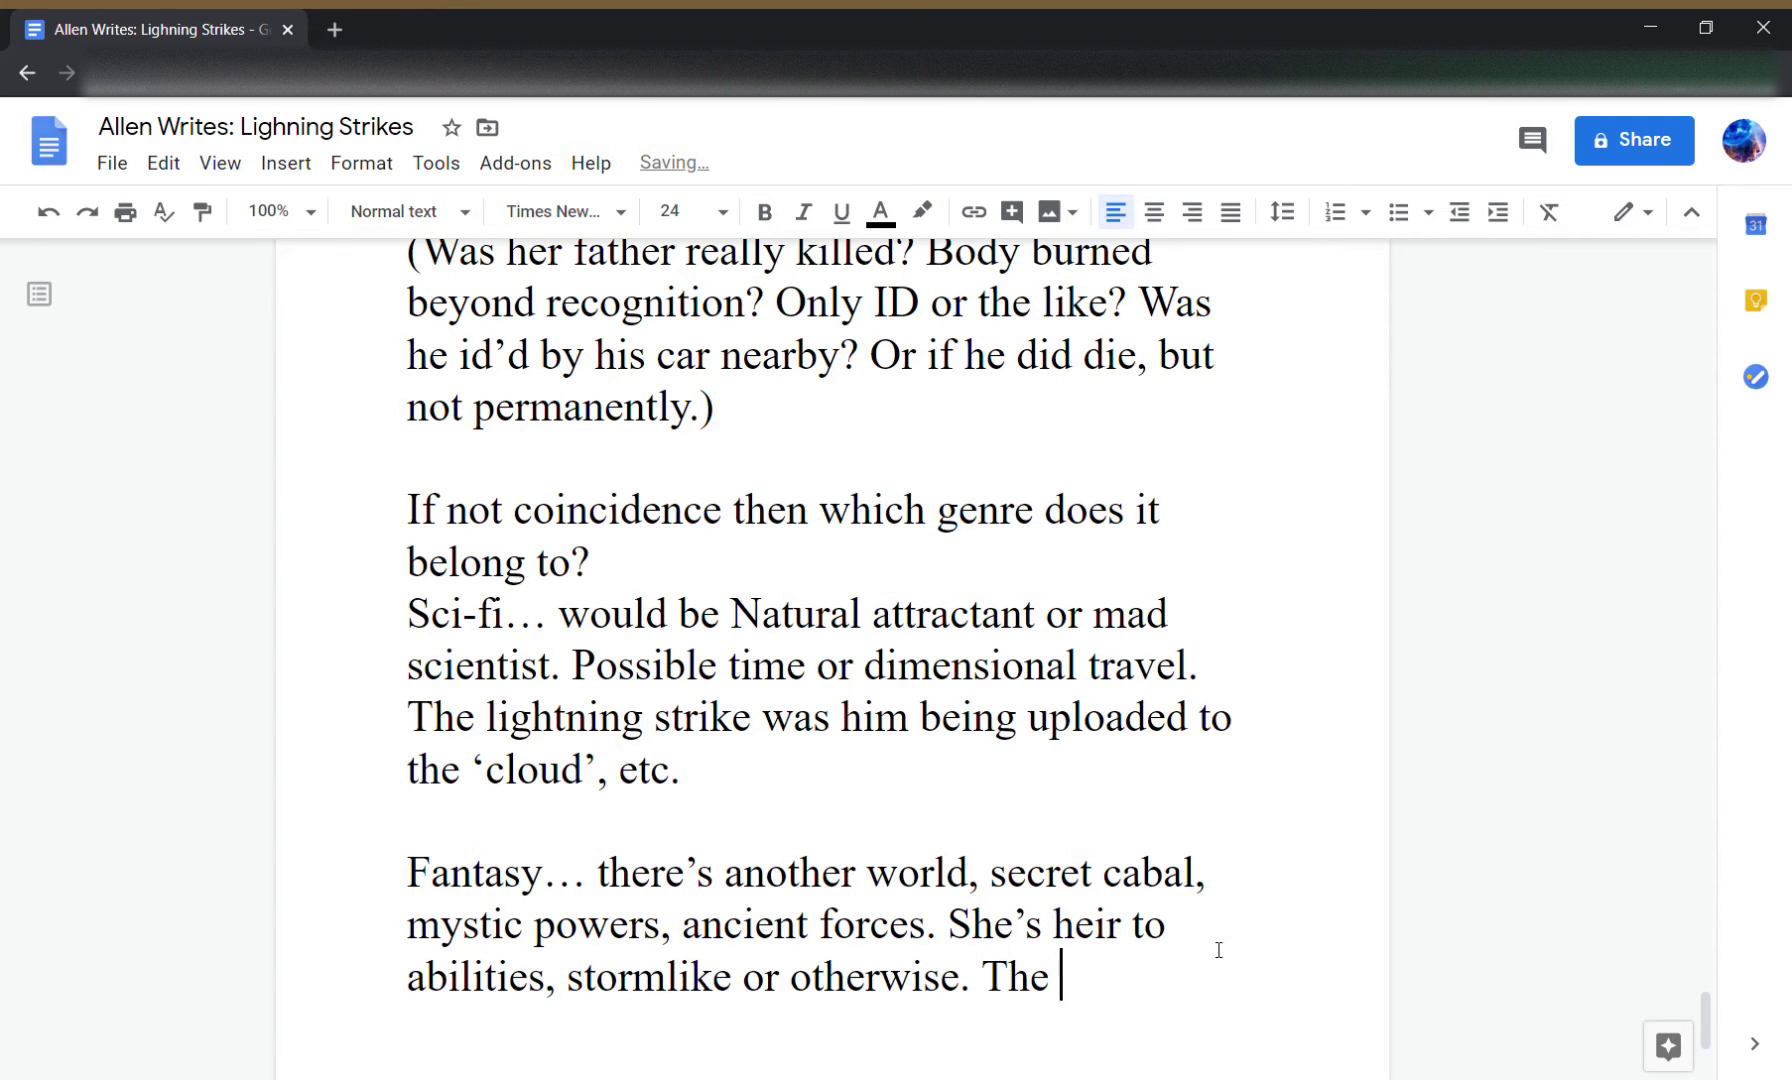
type("lightning ")
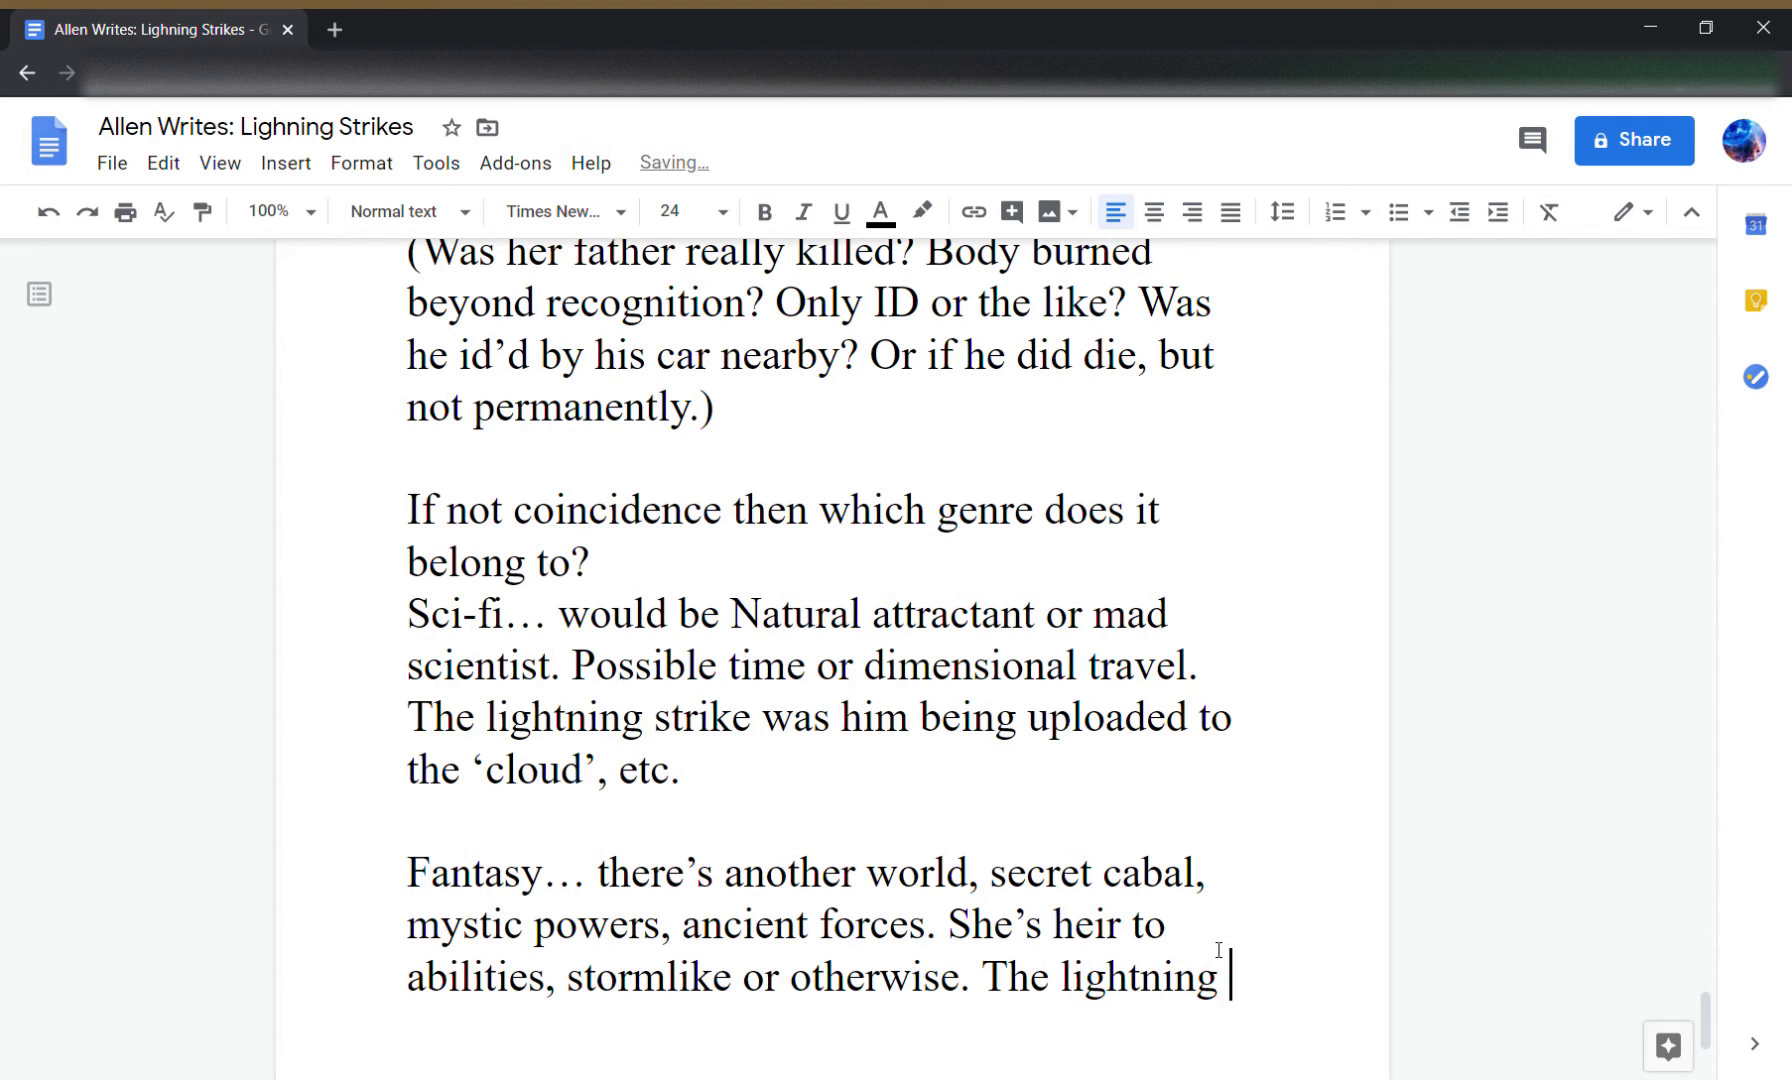
type("was accidental")
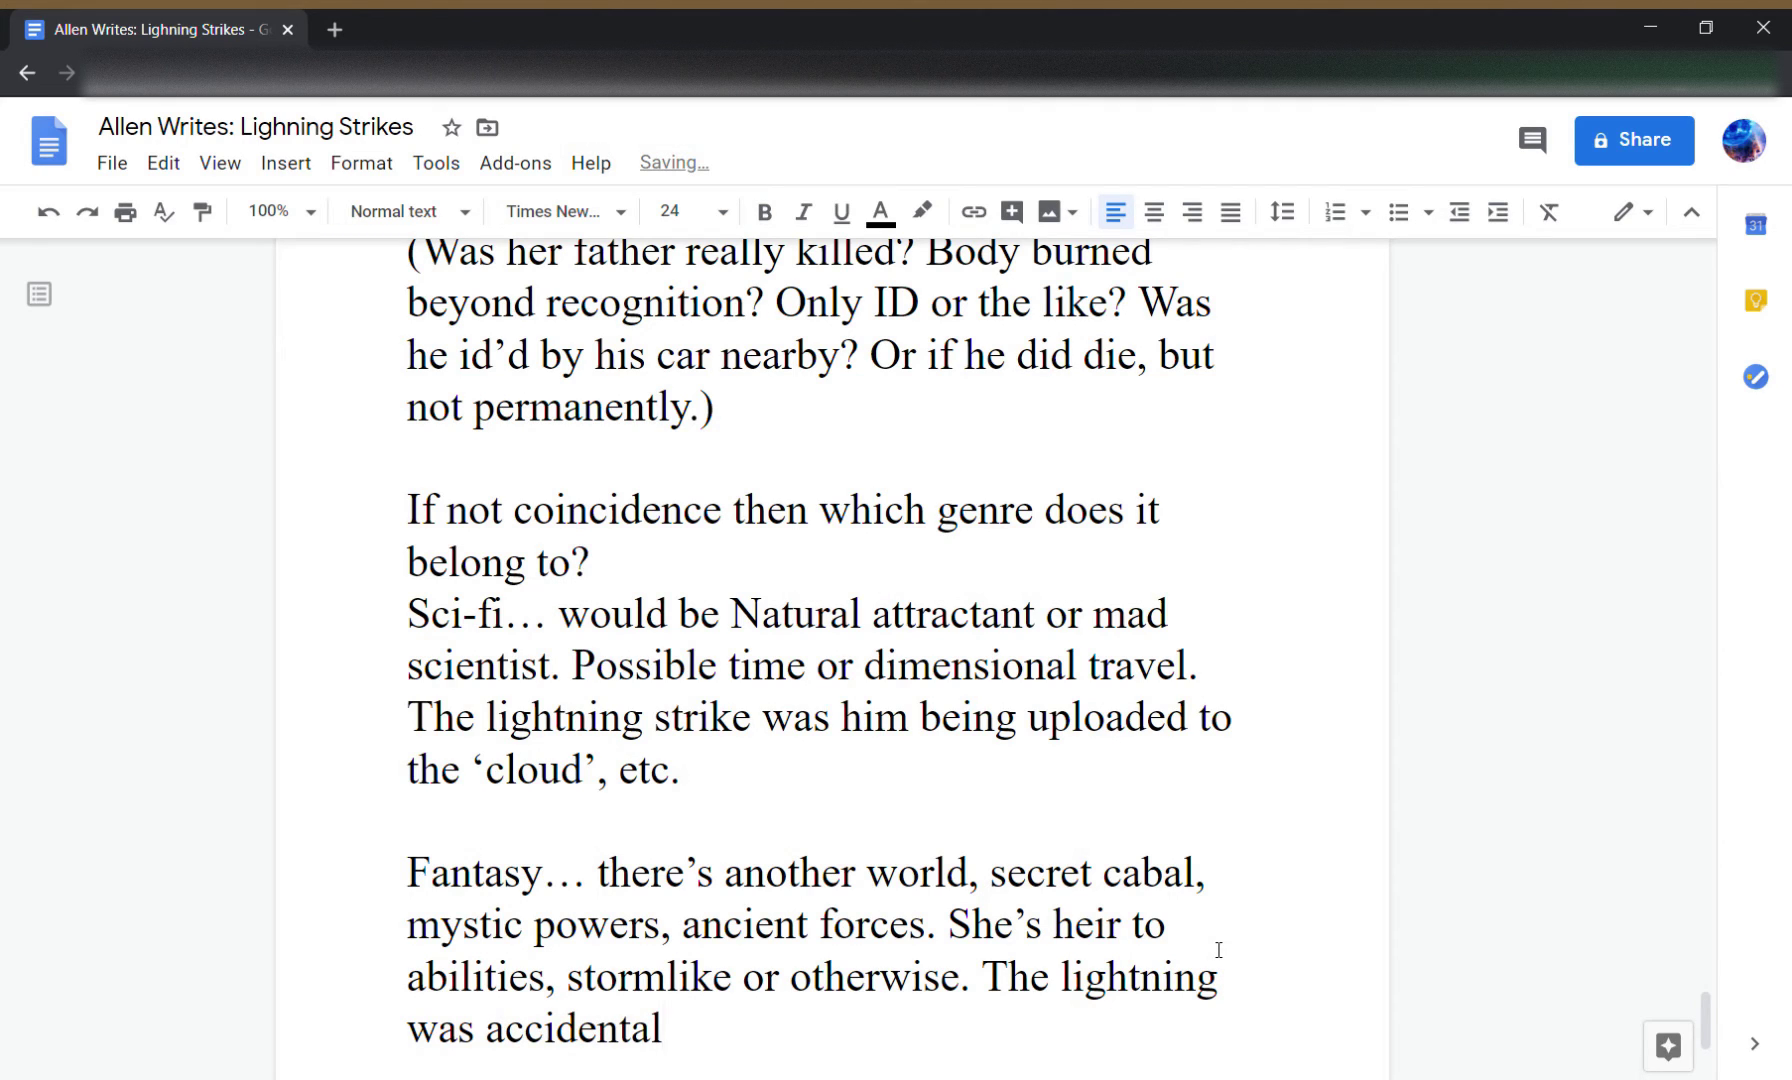
type("? ")
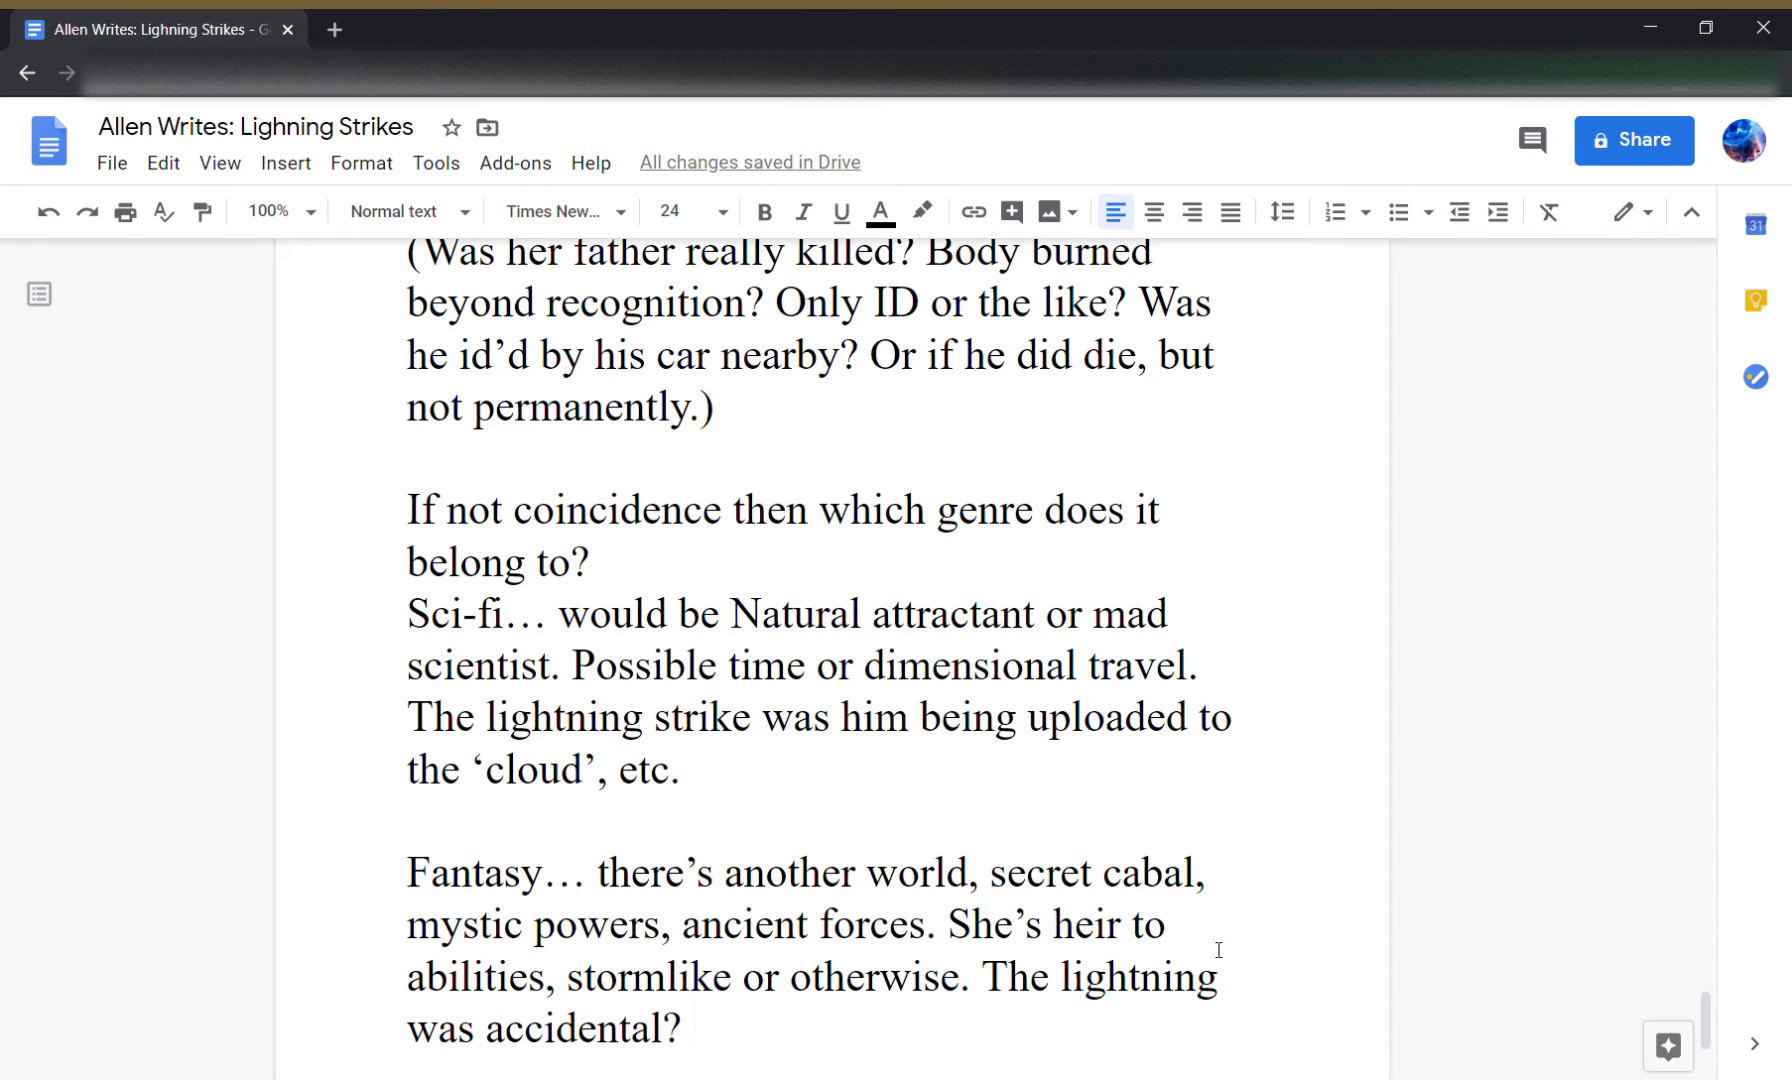
- Continue the fantasy note after the accidental lightning question with "Unmastered powers caused the strikes"
type("Un")
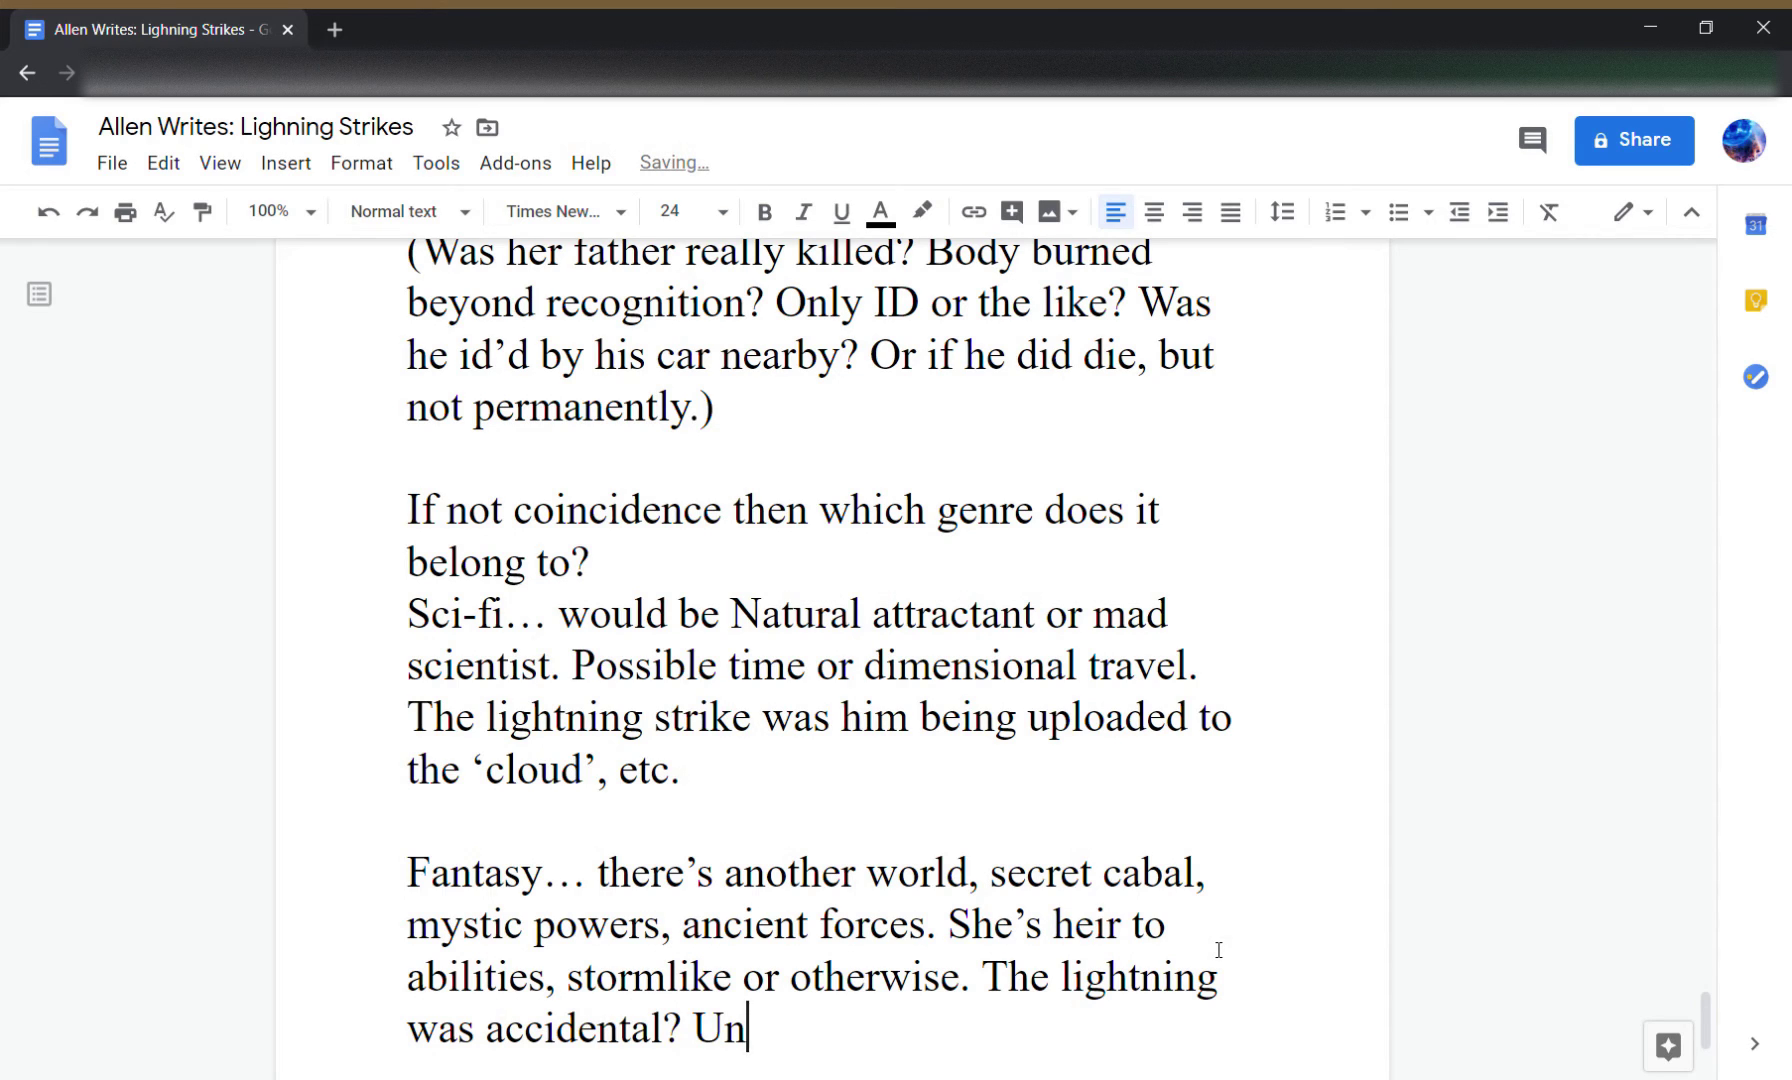
type("mastered powers")
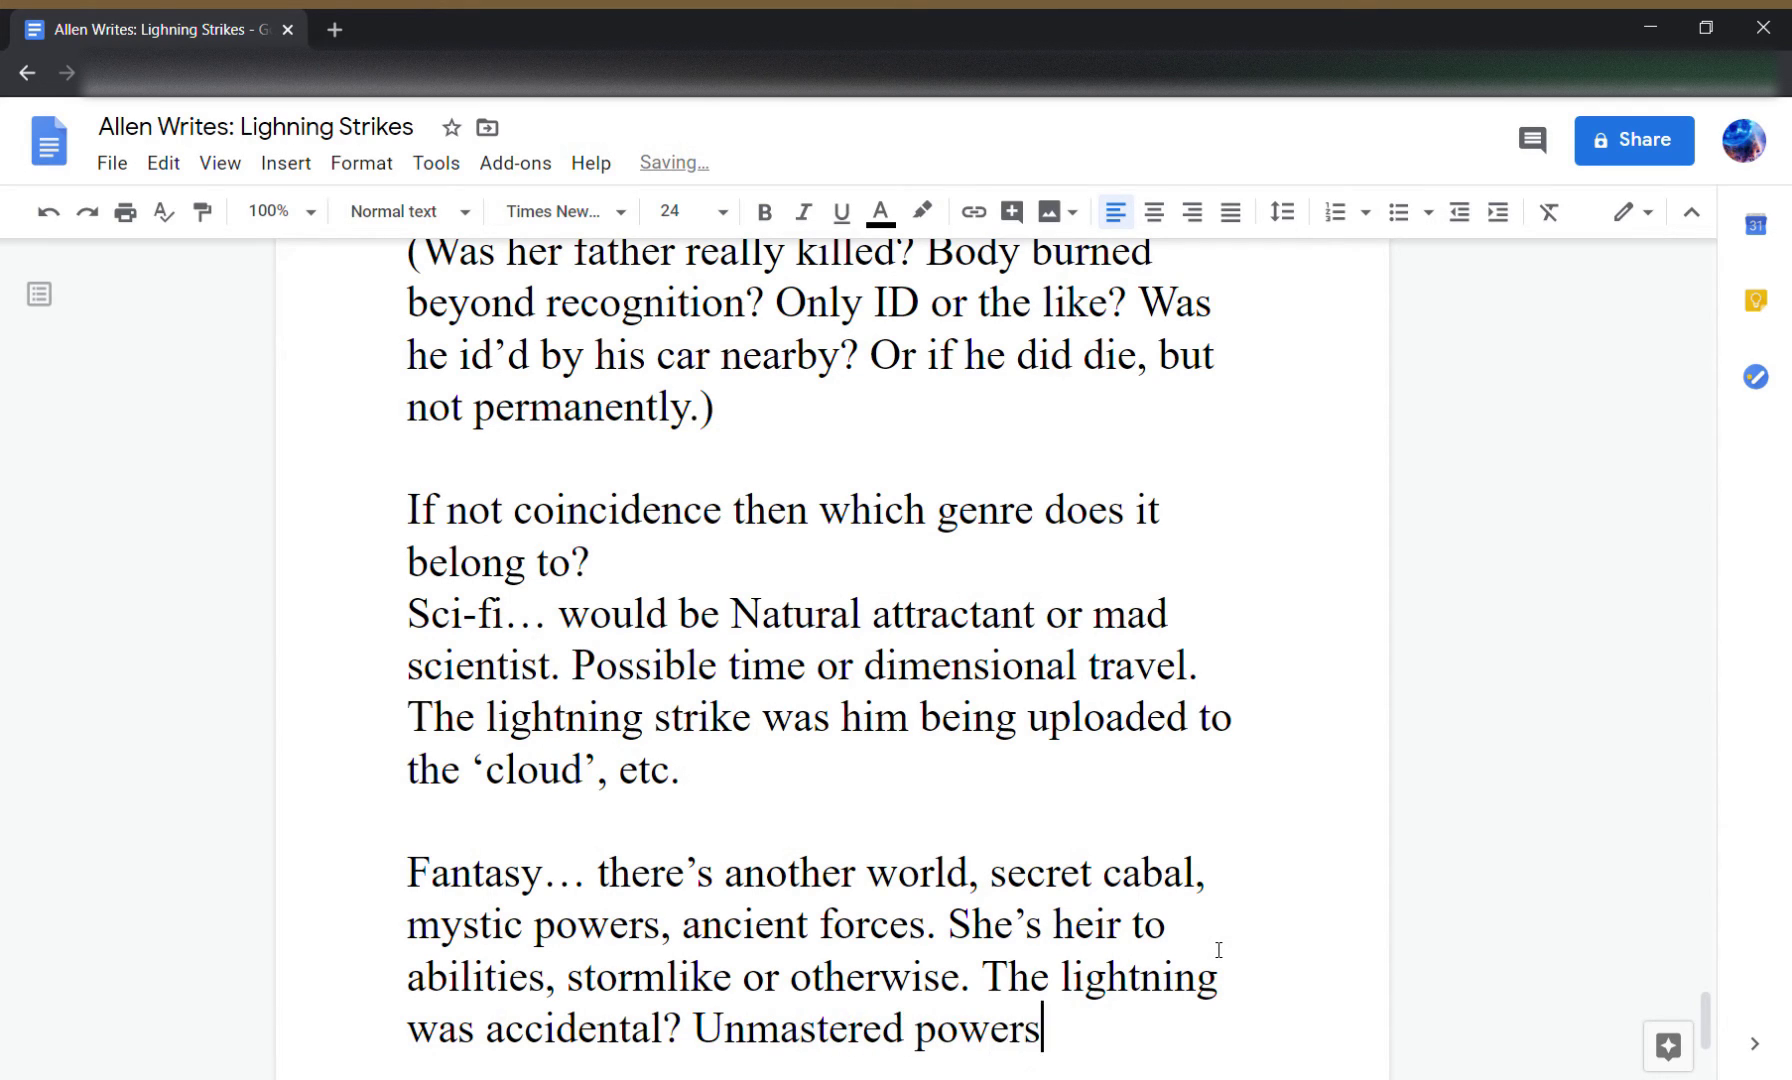
type(" caused")
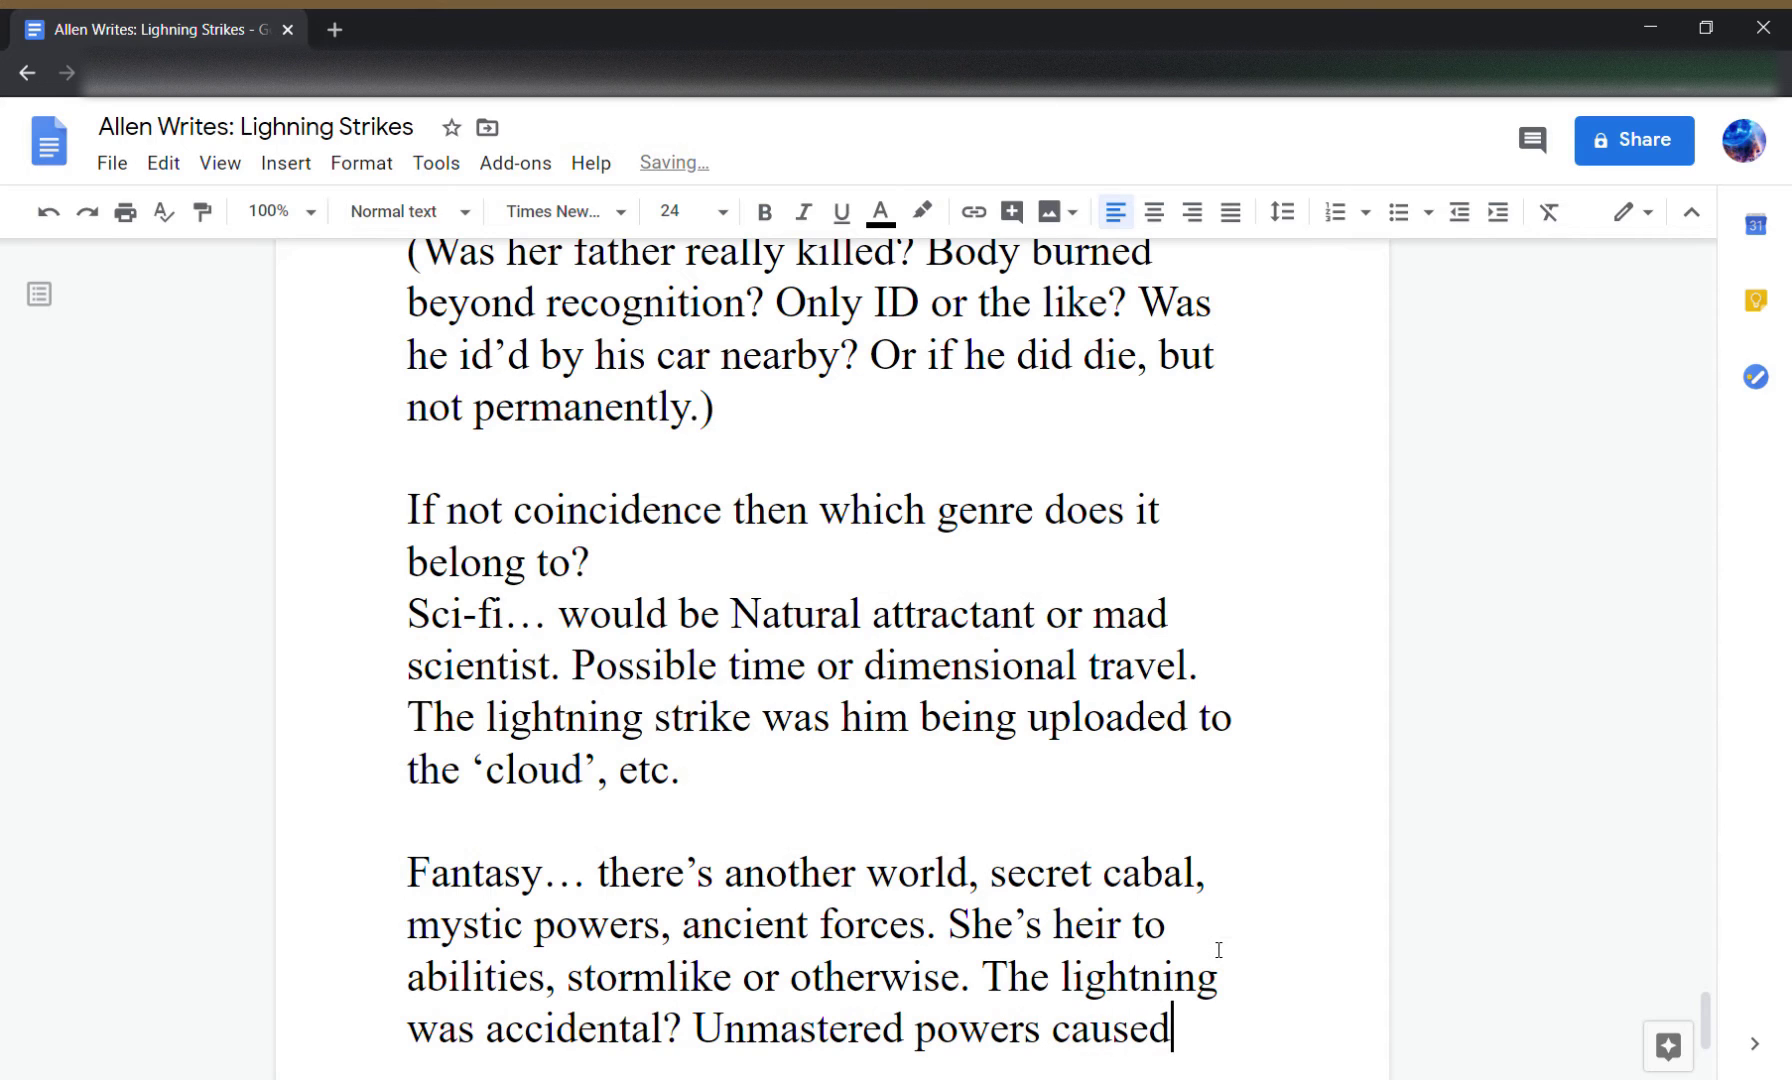
type(" the d")
key("BackSpace")
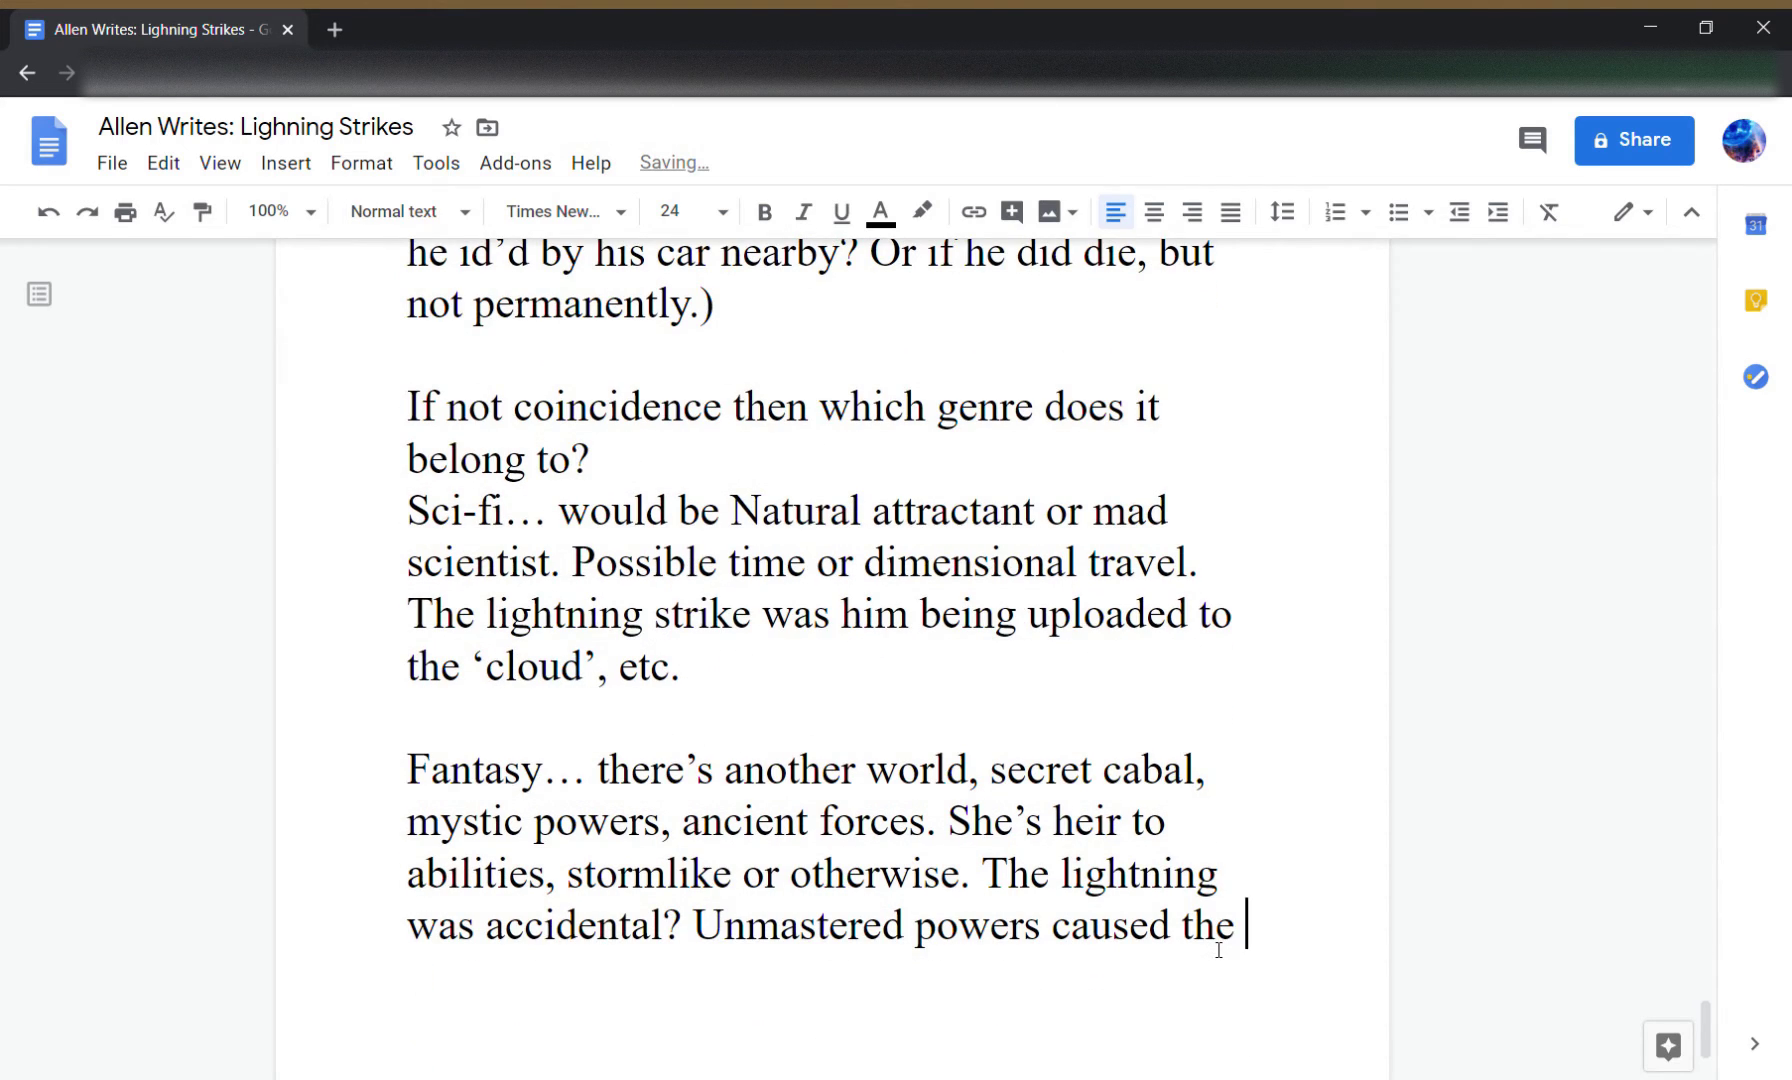
type("strikes")
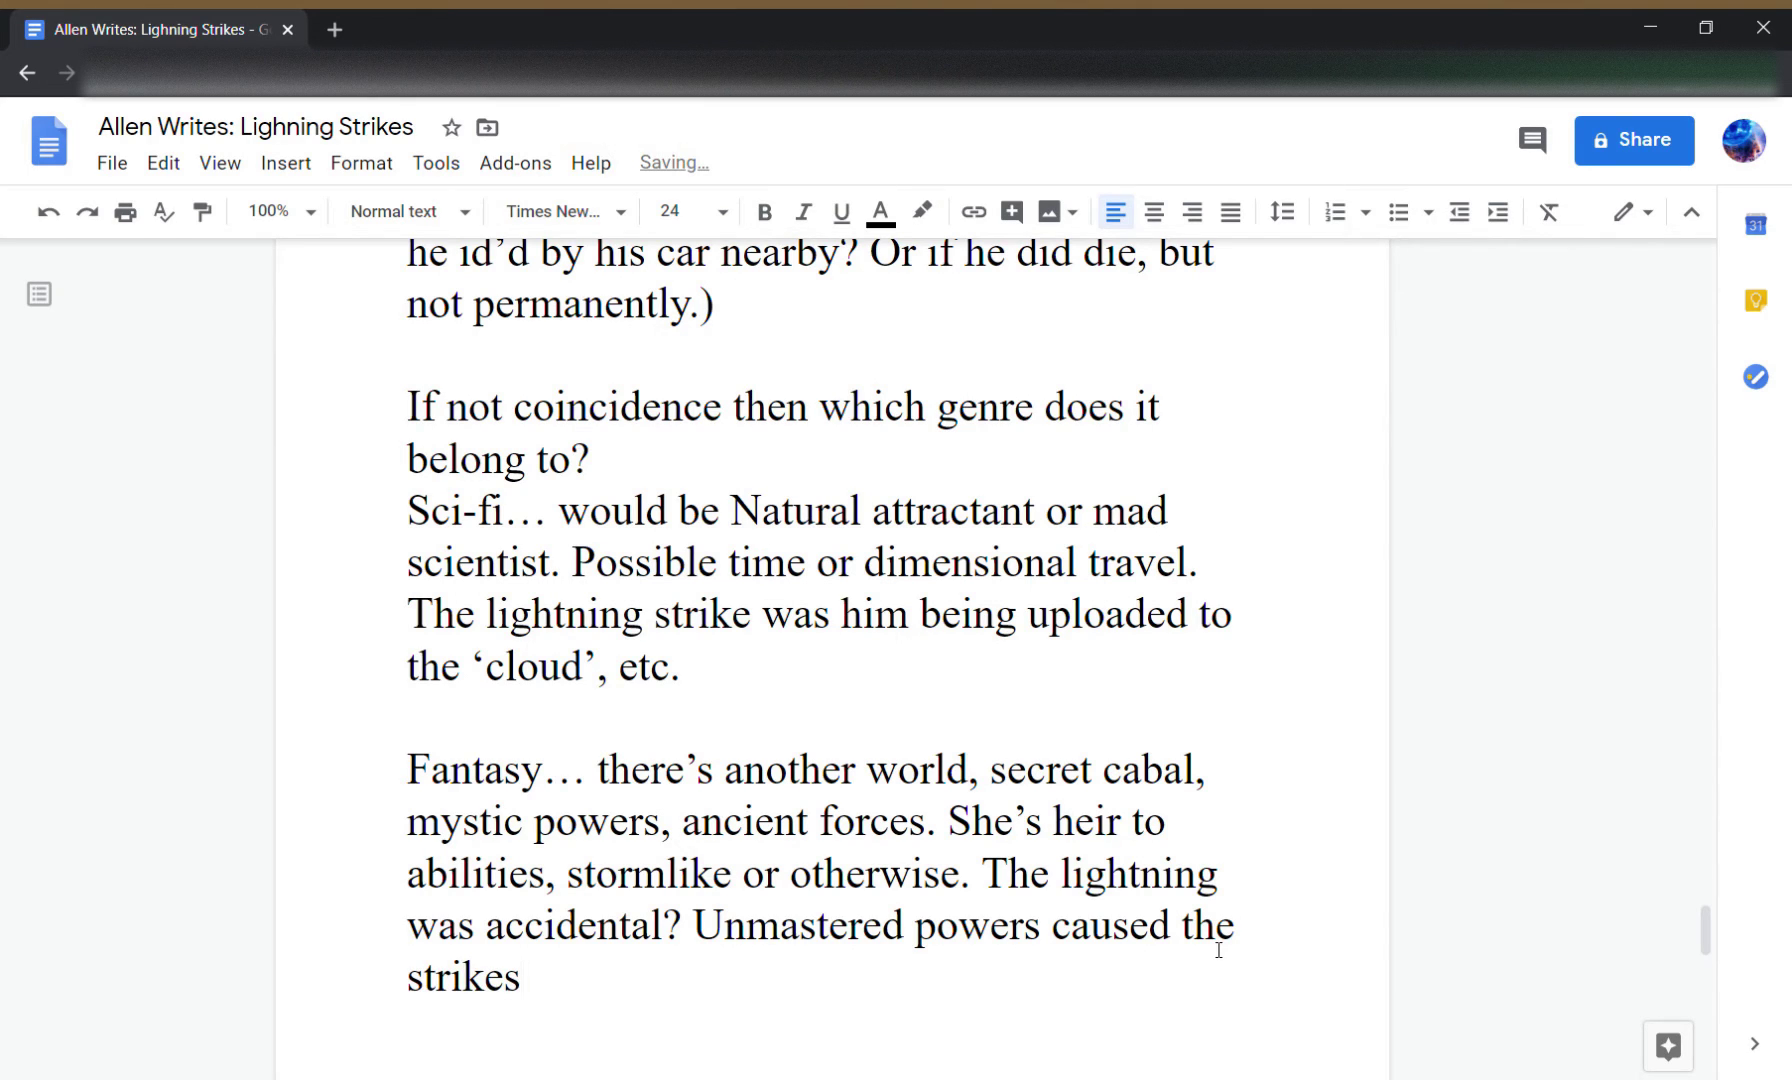
- Complete the unmastered powers sentence with "because cosmic situations have changed."
type(" and")
key("BackSpace")
key("BackSpace")
key("BackSpace")
type("because ")
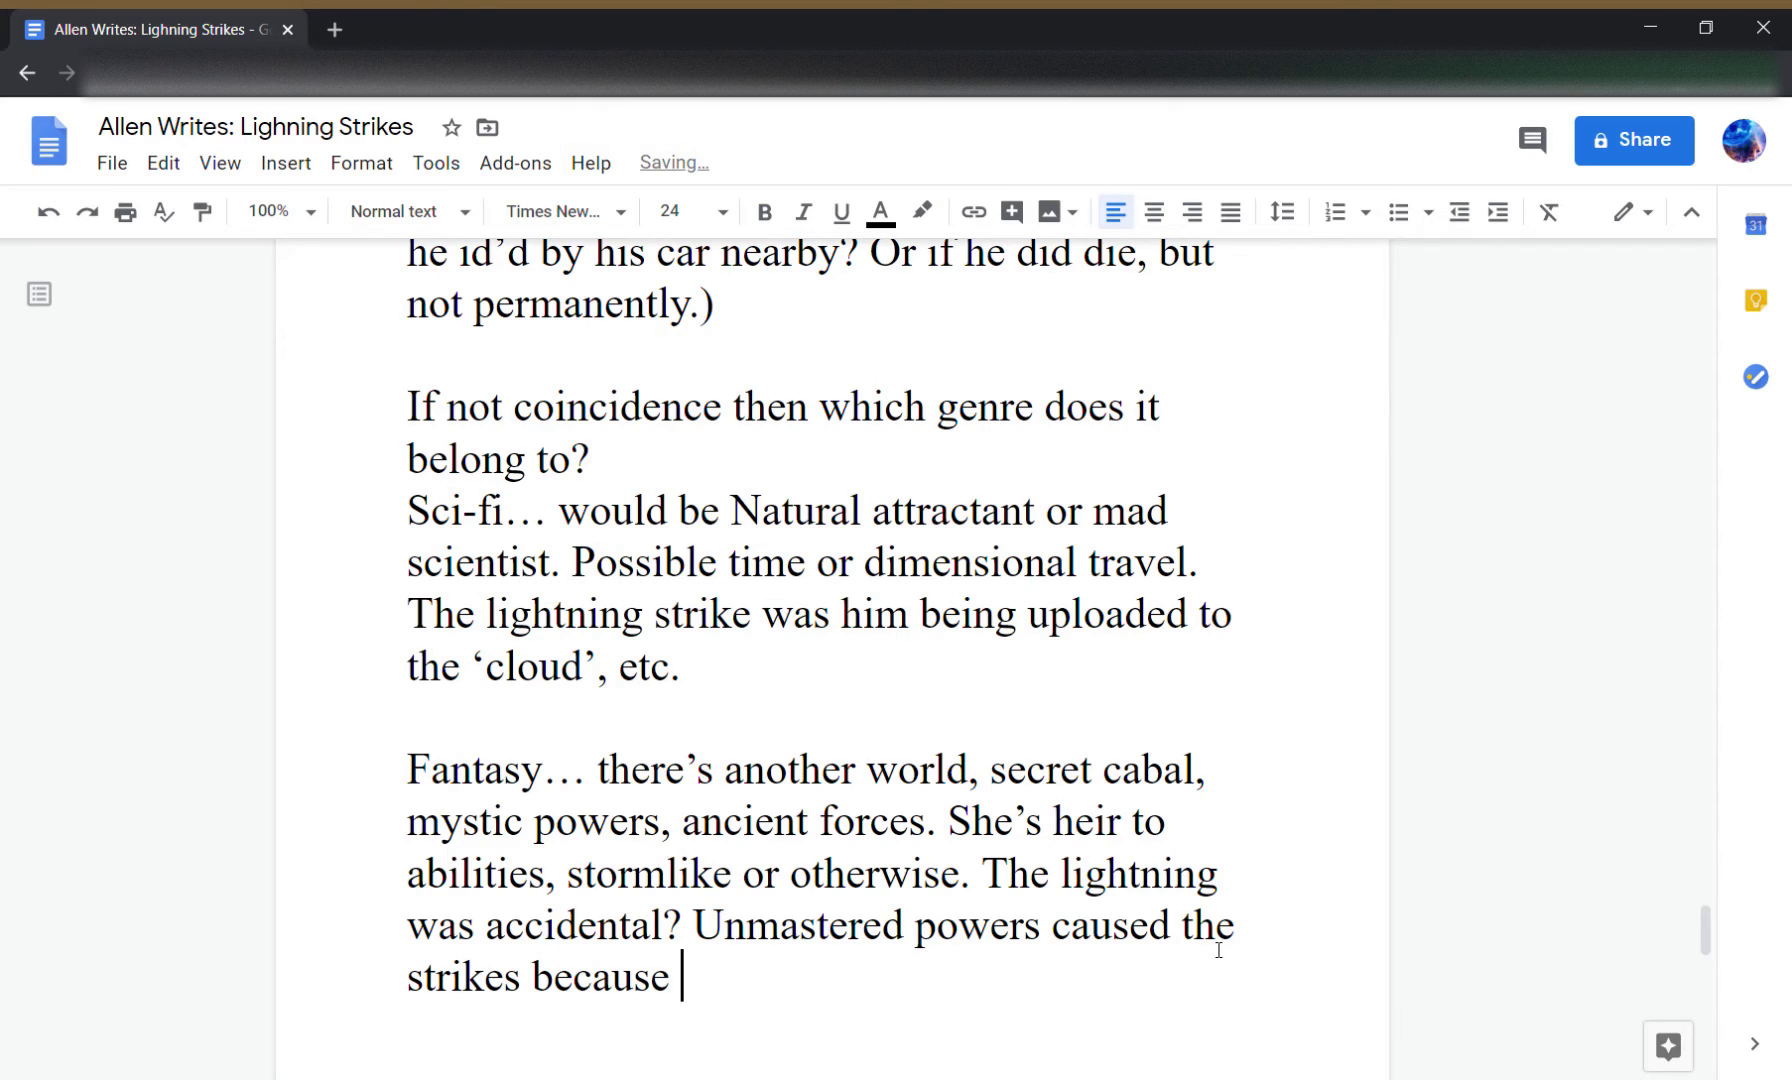
type("cosmic s")
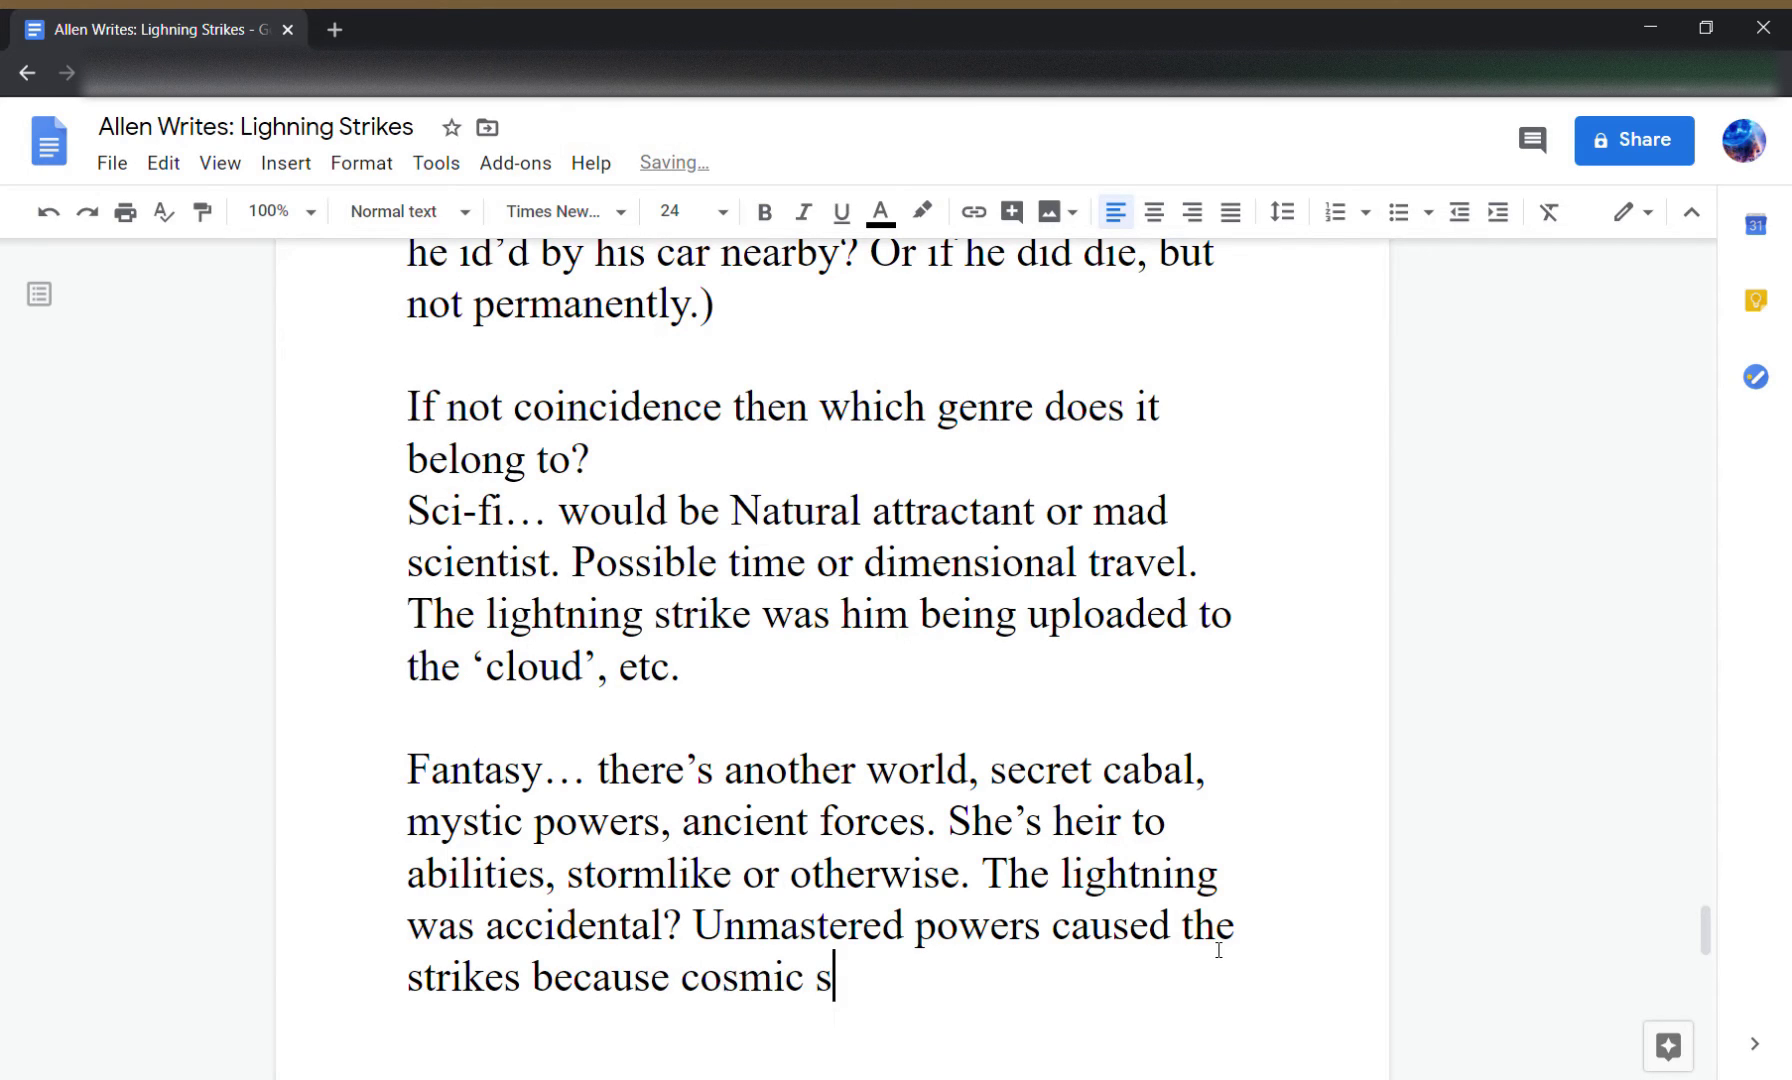
type("ituations have c")
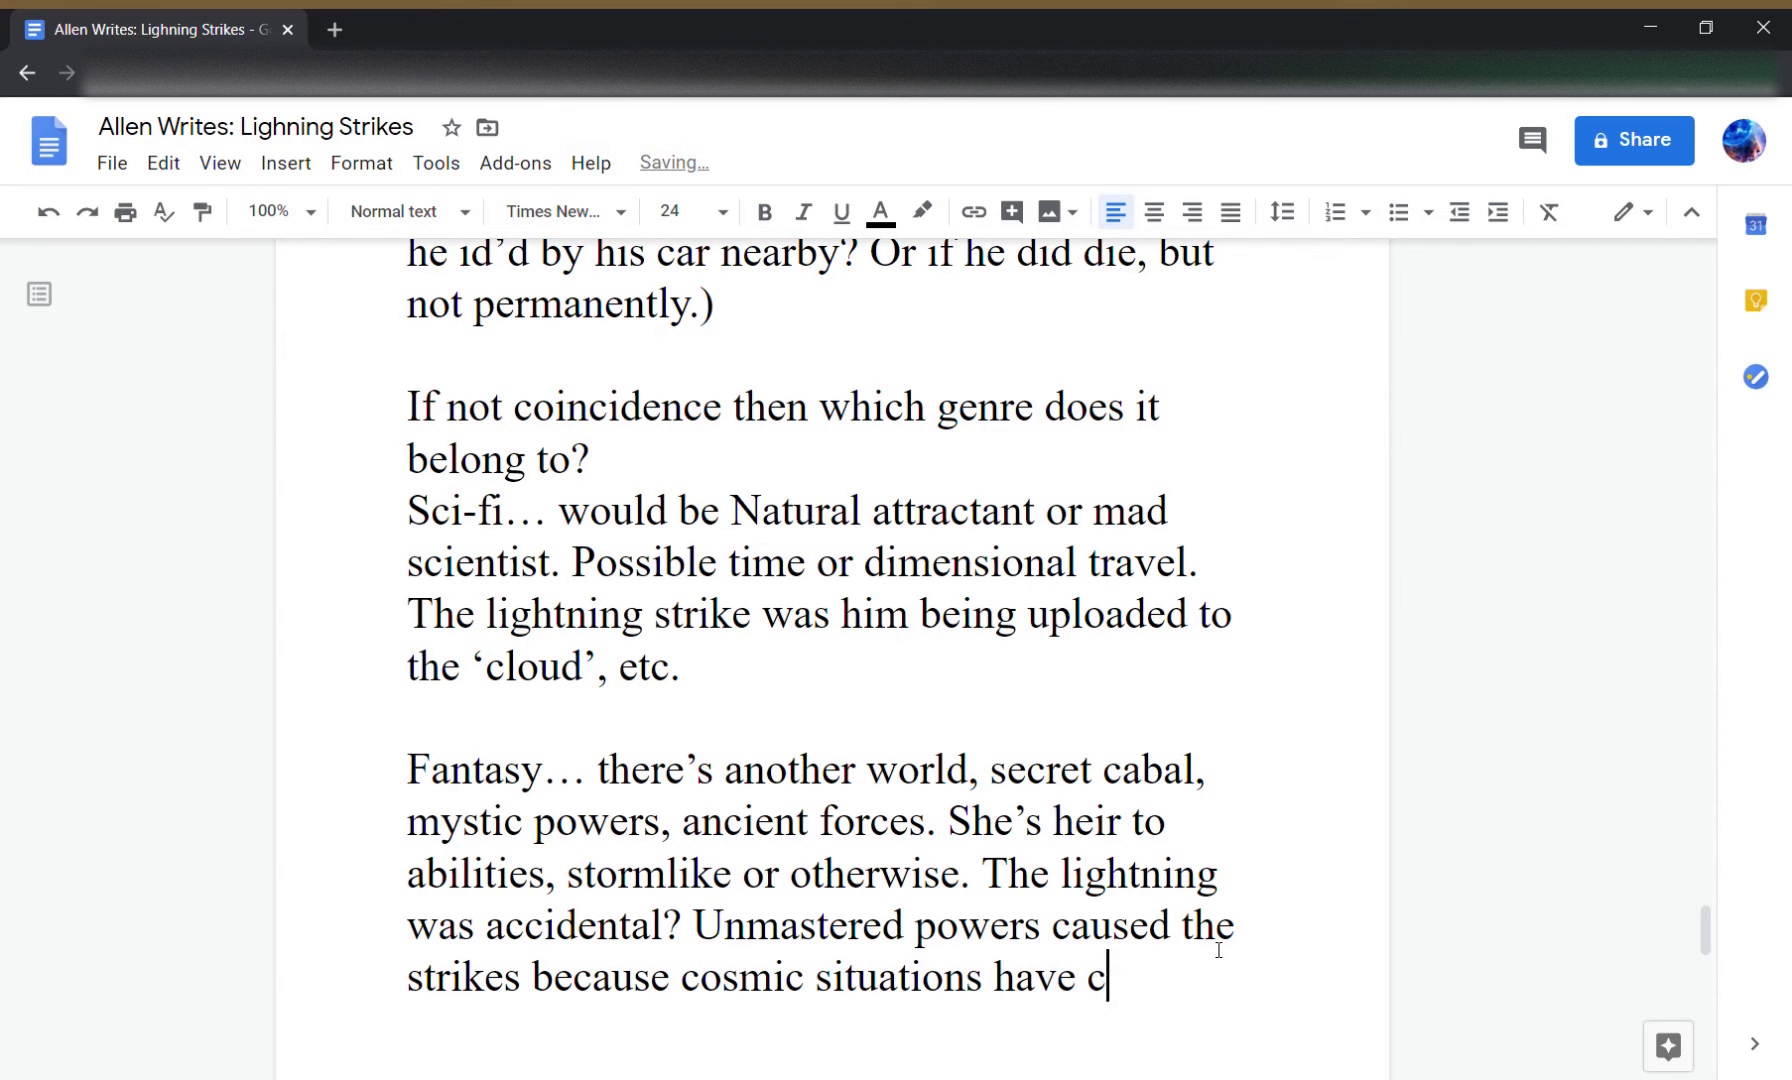
type("hanged.")
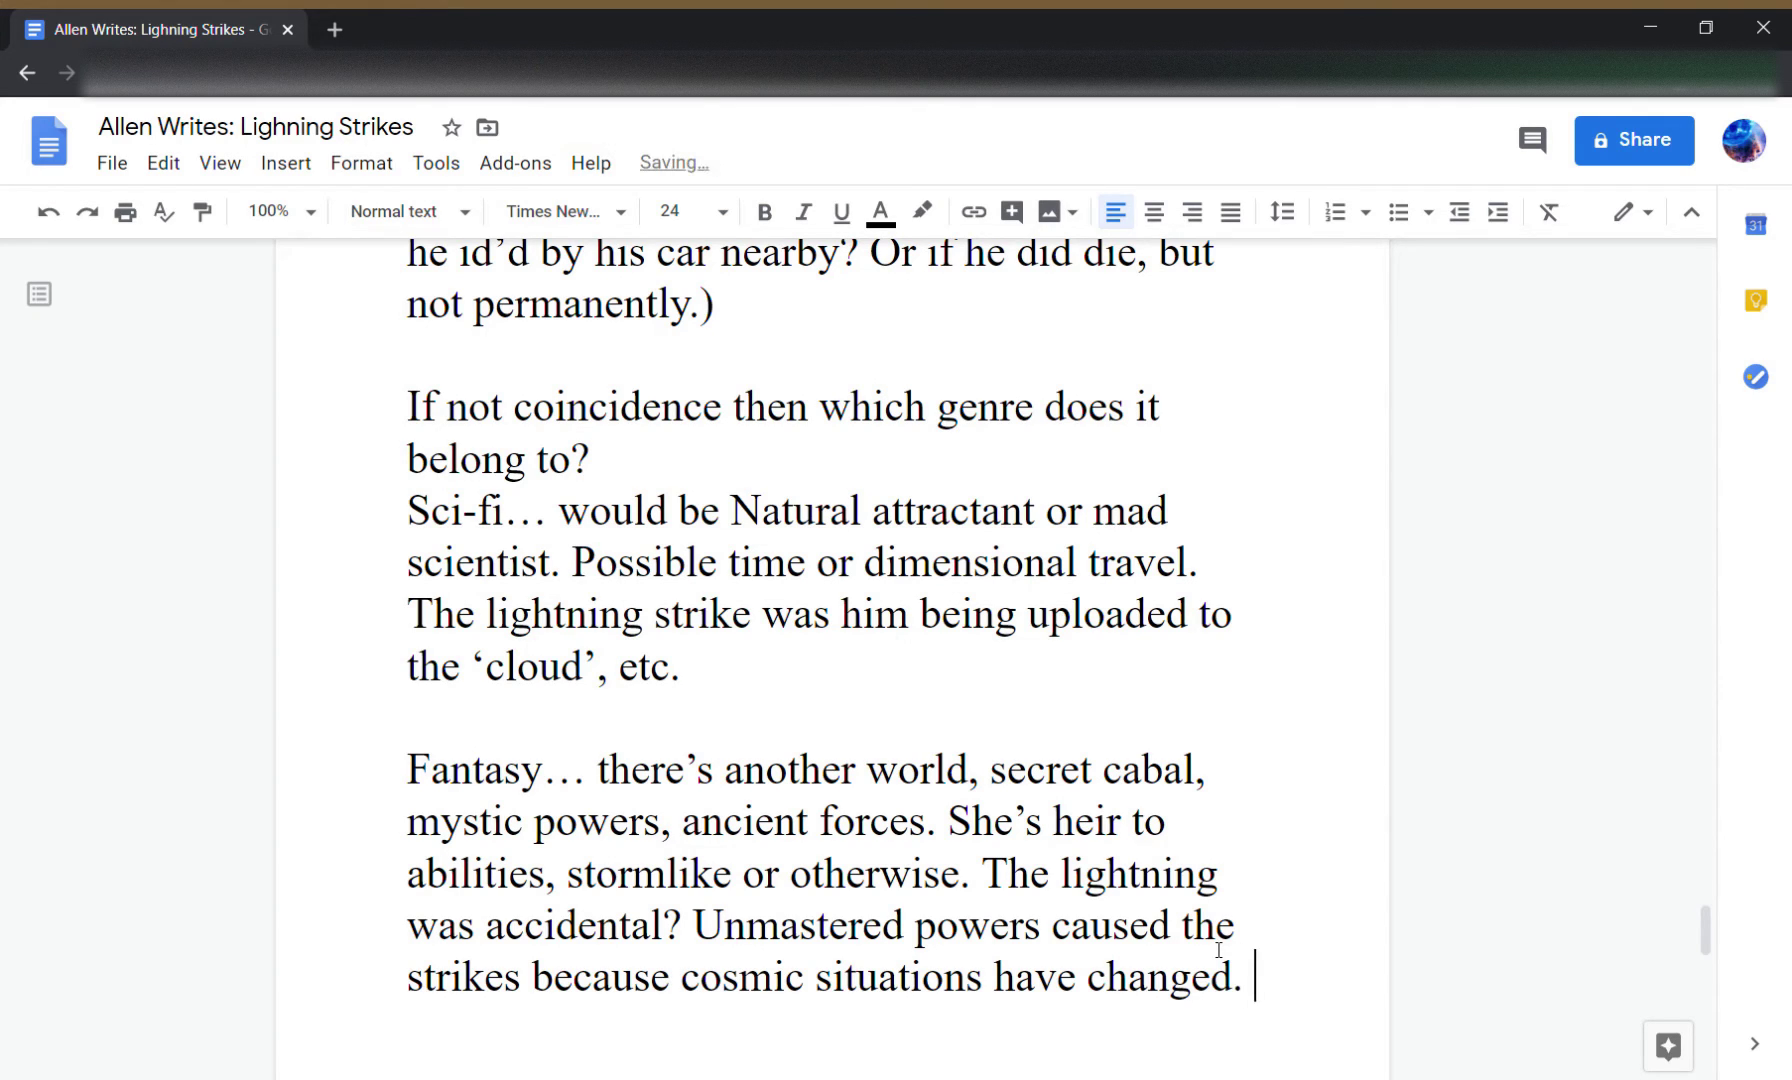
- Add the sentence "Those with talen have the opportunity but not skill and that's a bad mix." to the end of the fantasy note
type("Those wi")
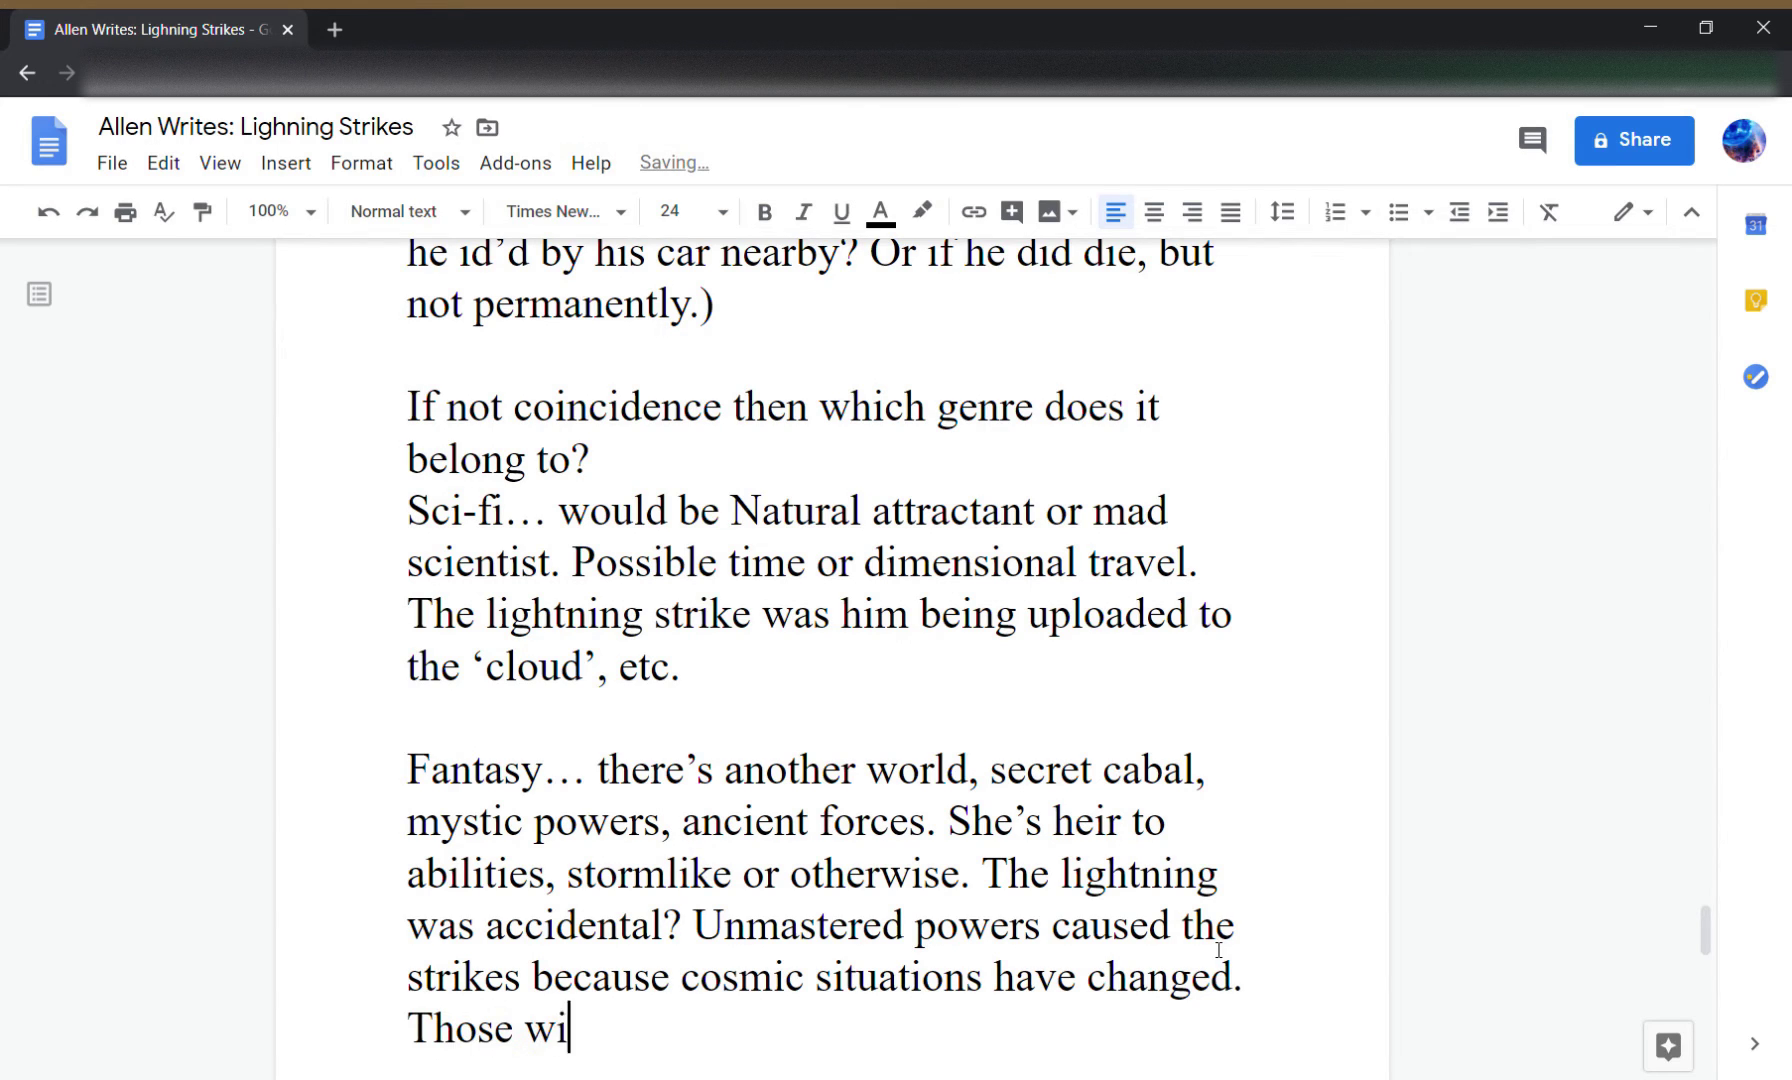
type("th talen ")
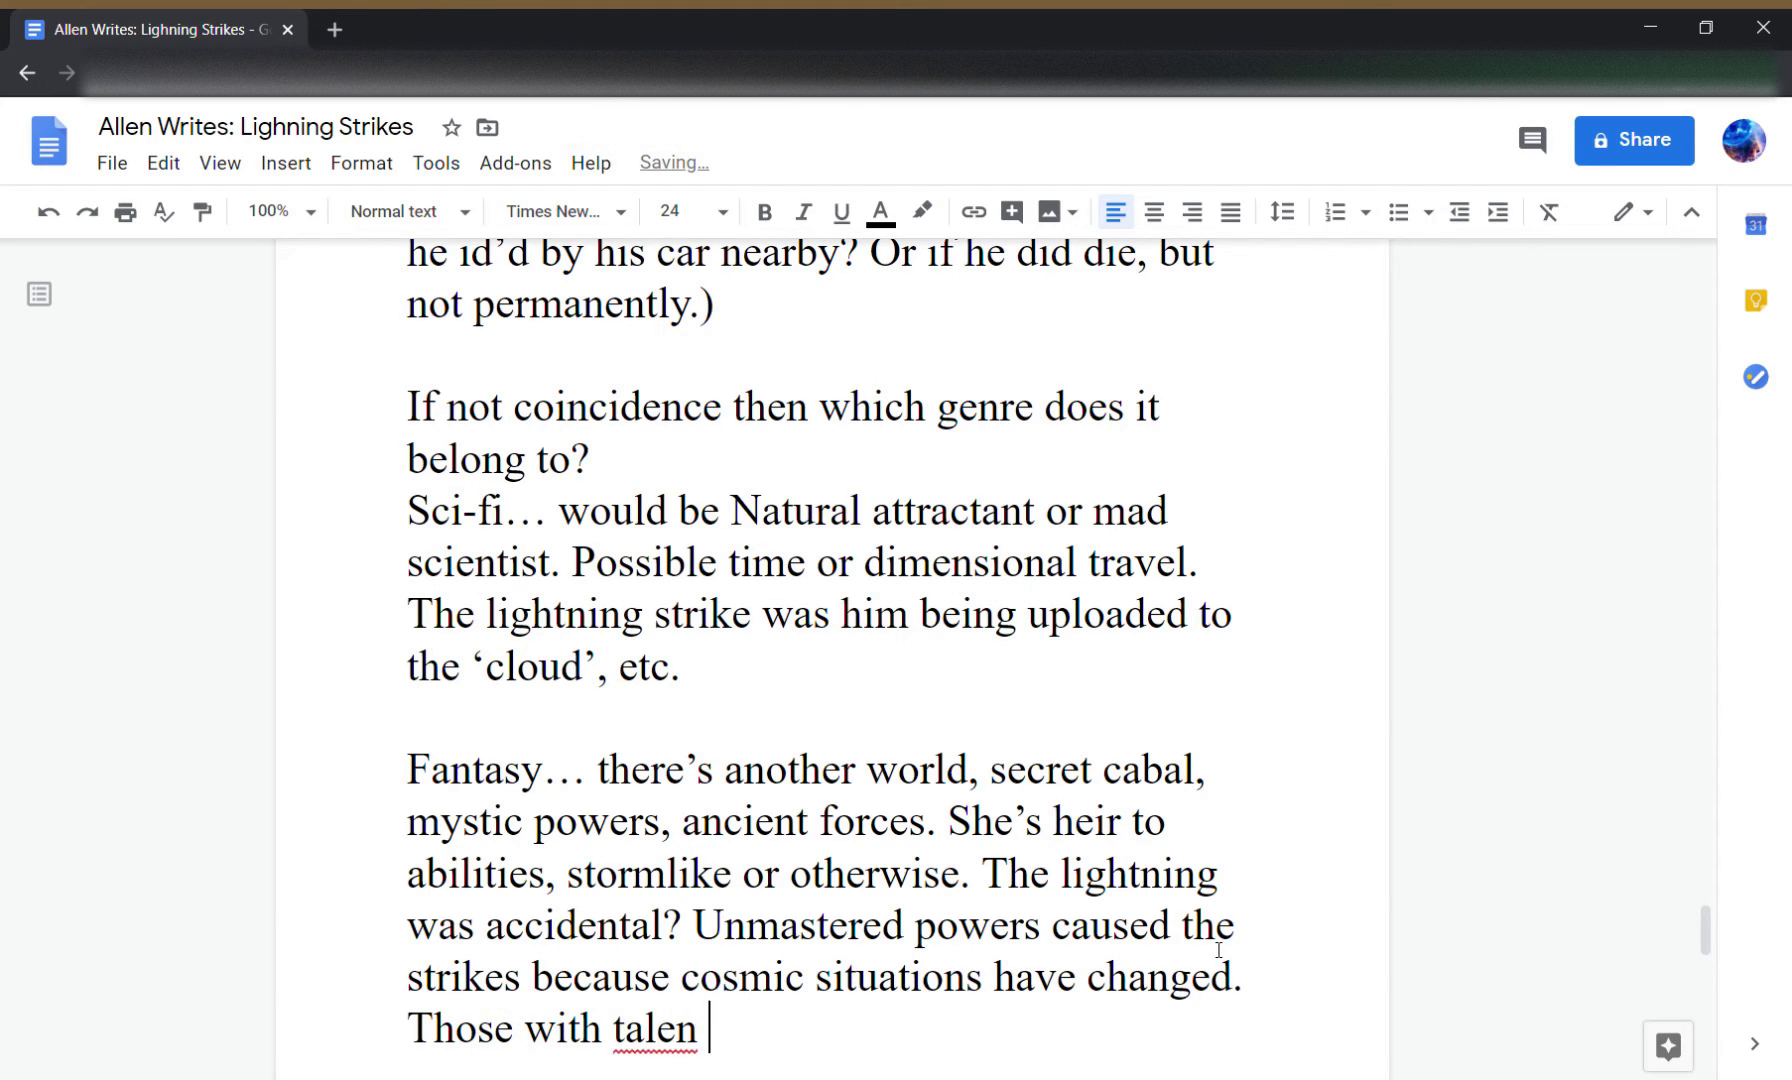
type("have the oppore")
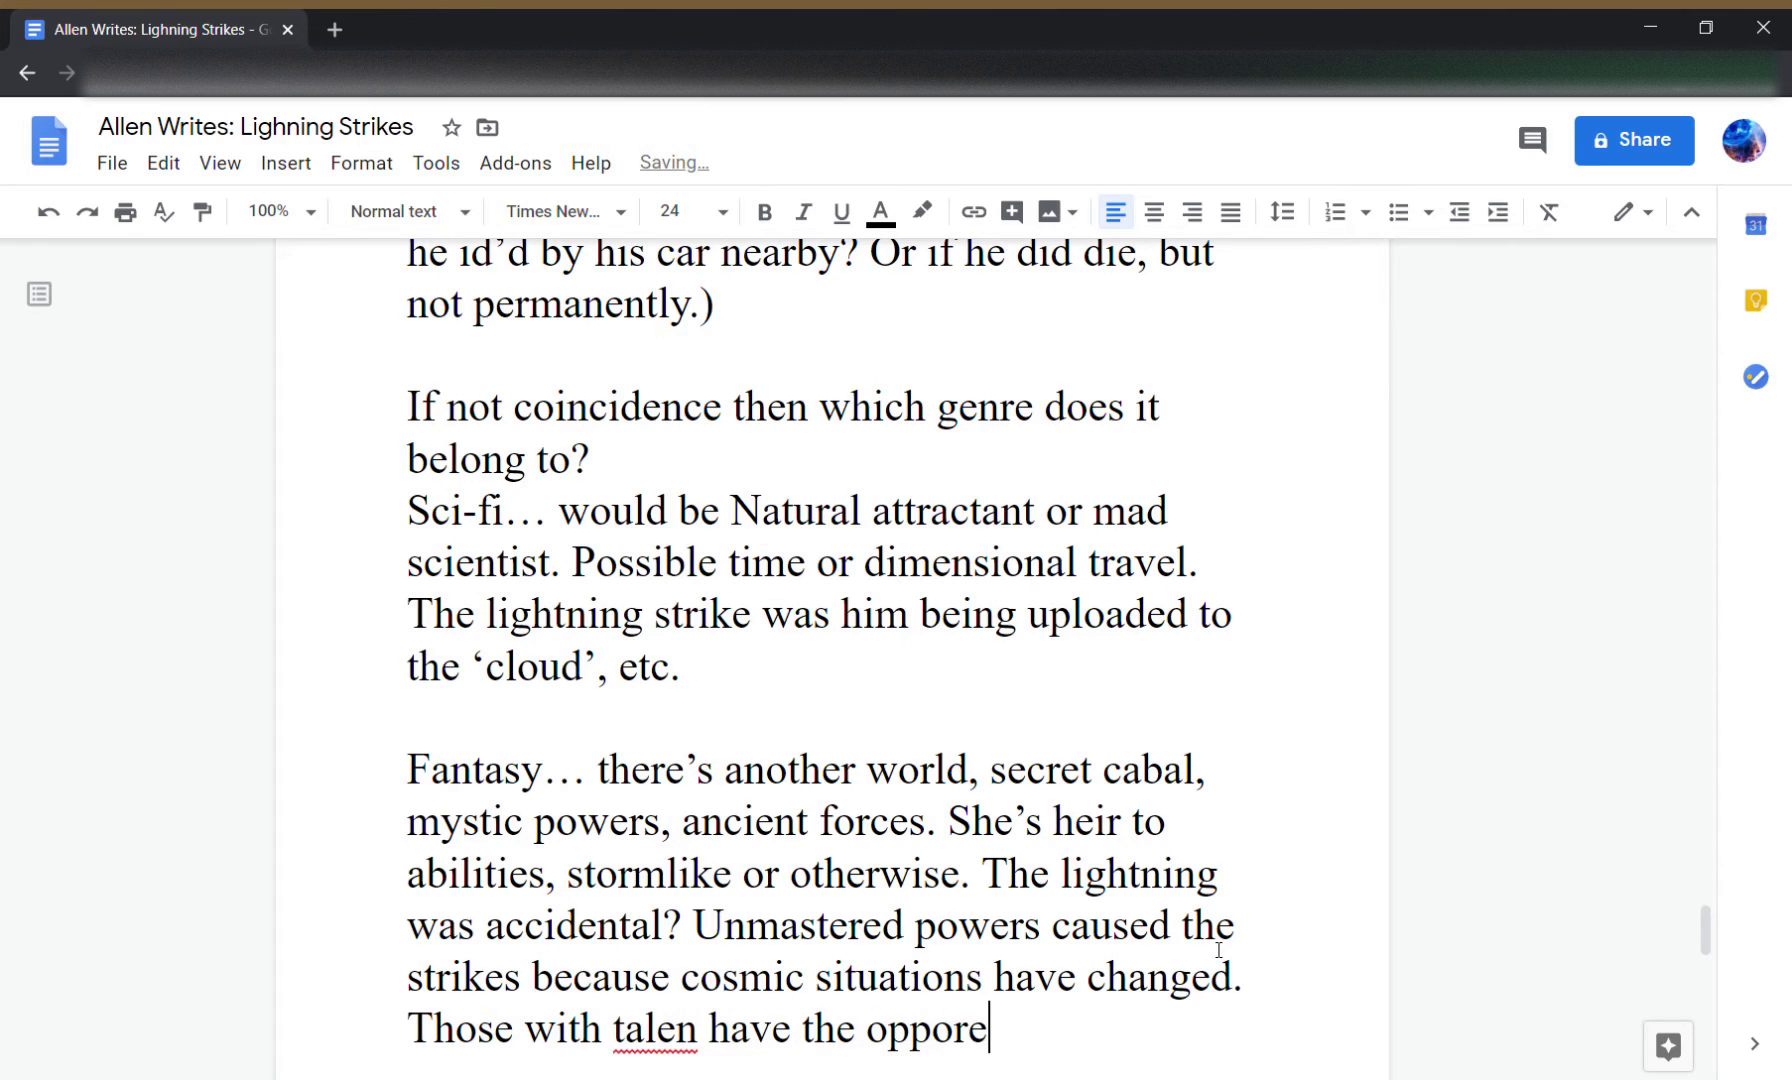
key("BackSpace")
key("BackSpace")
type("rtunity but not ")
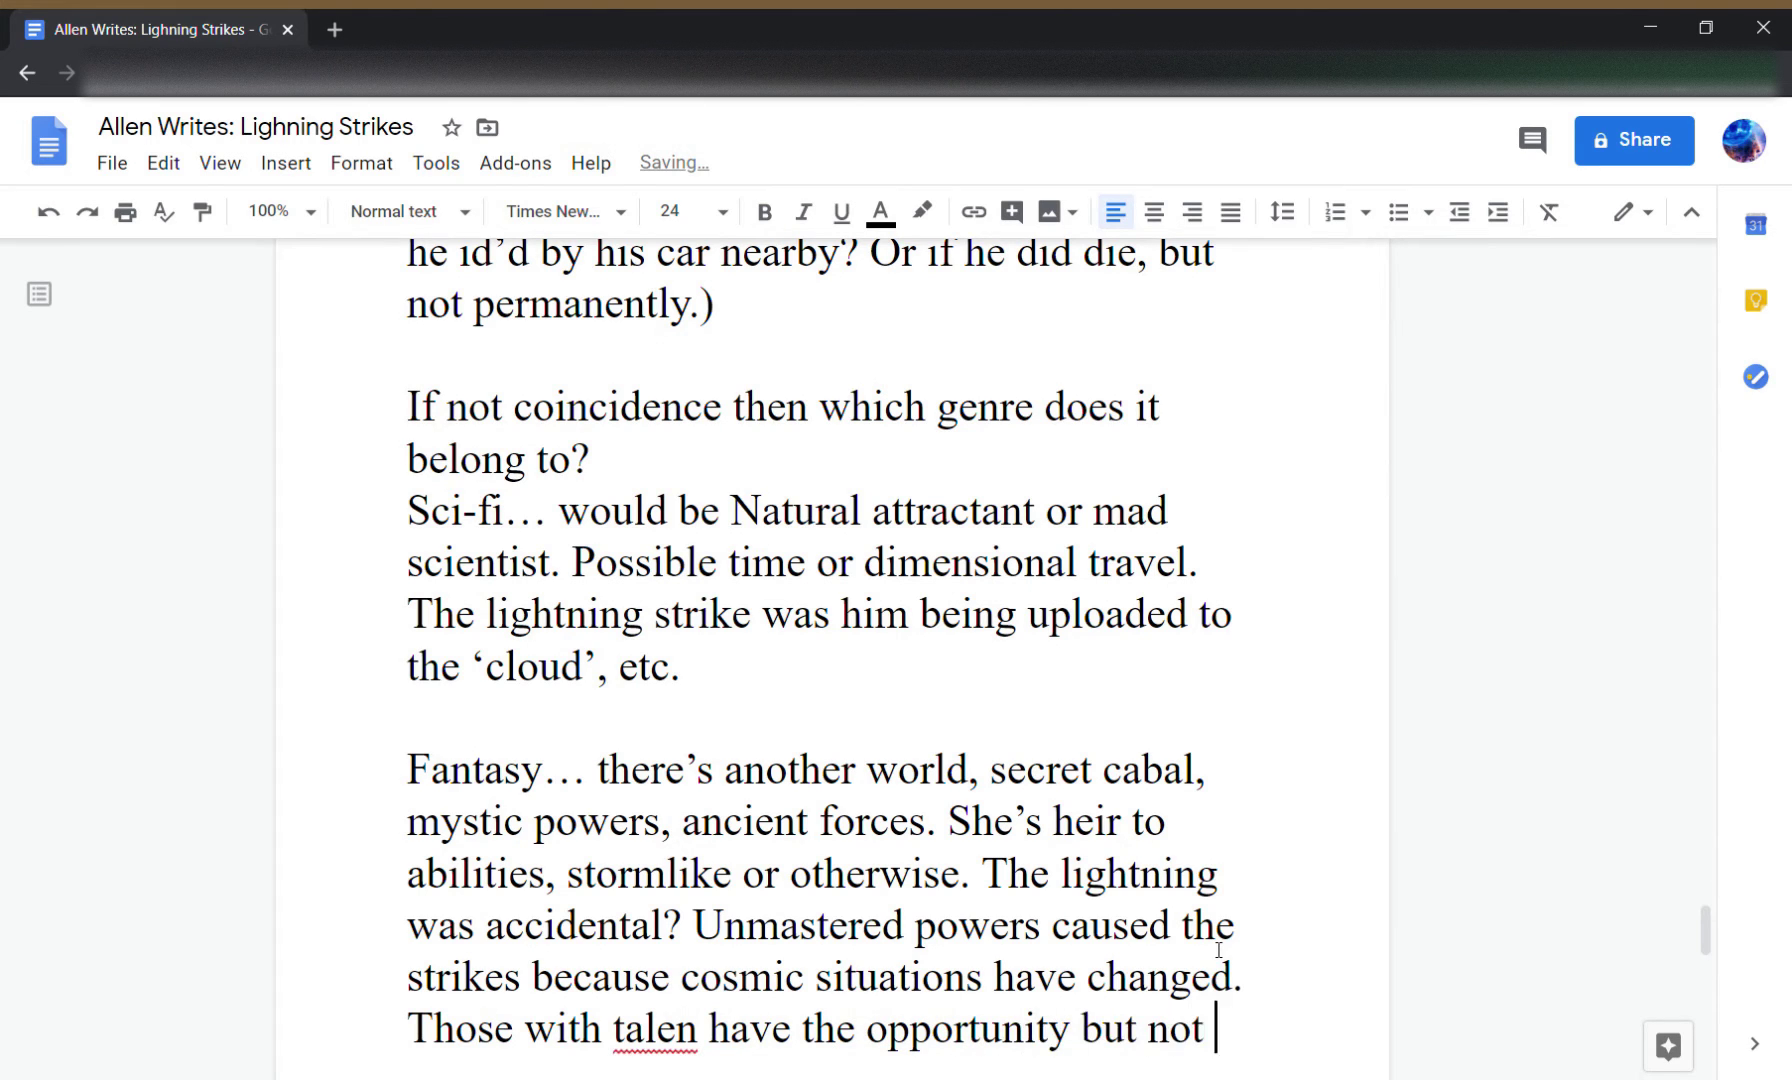
type("skill t")
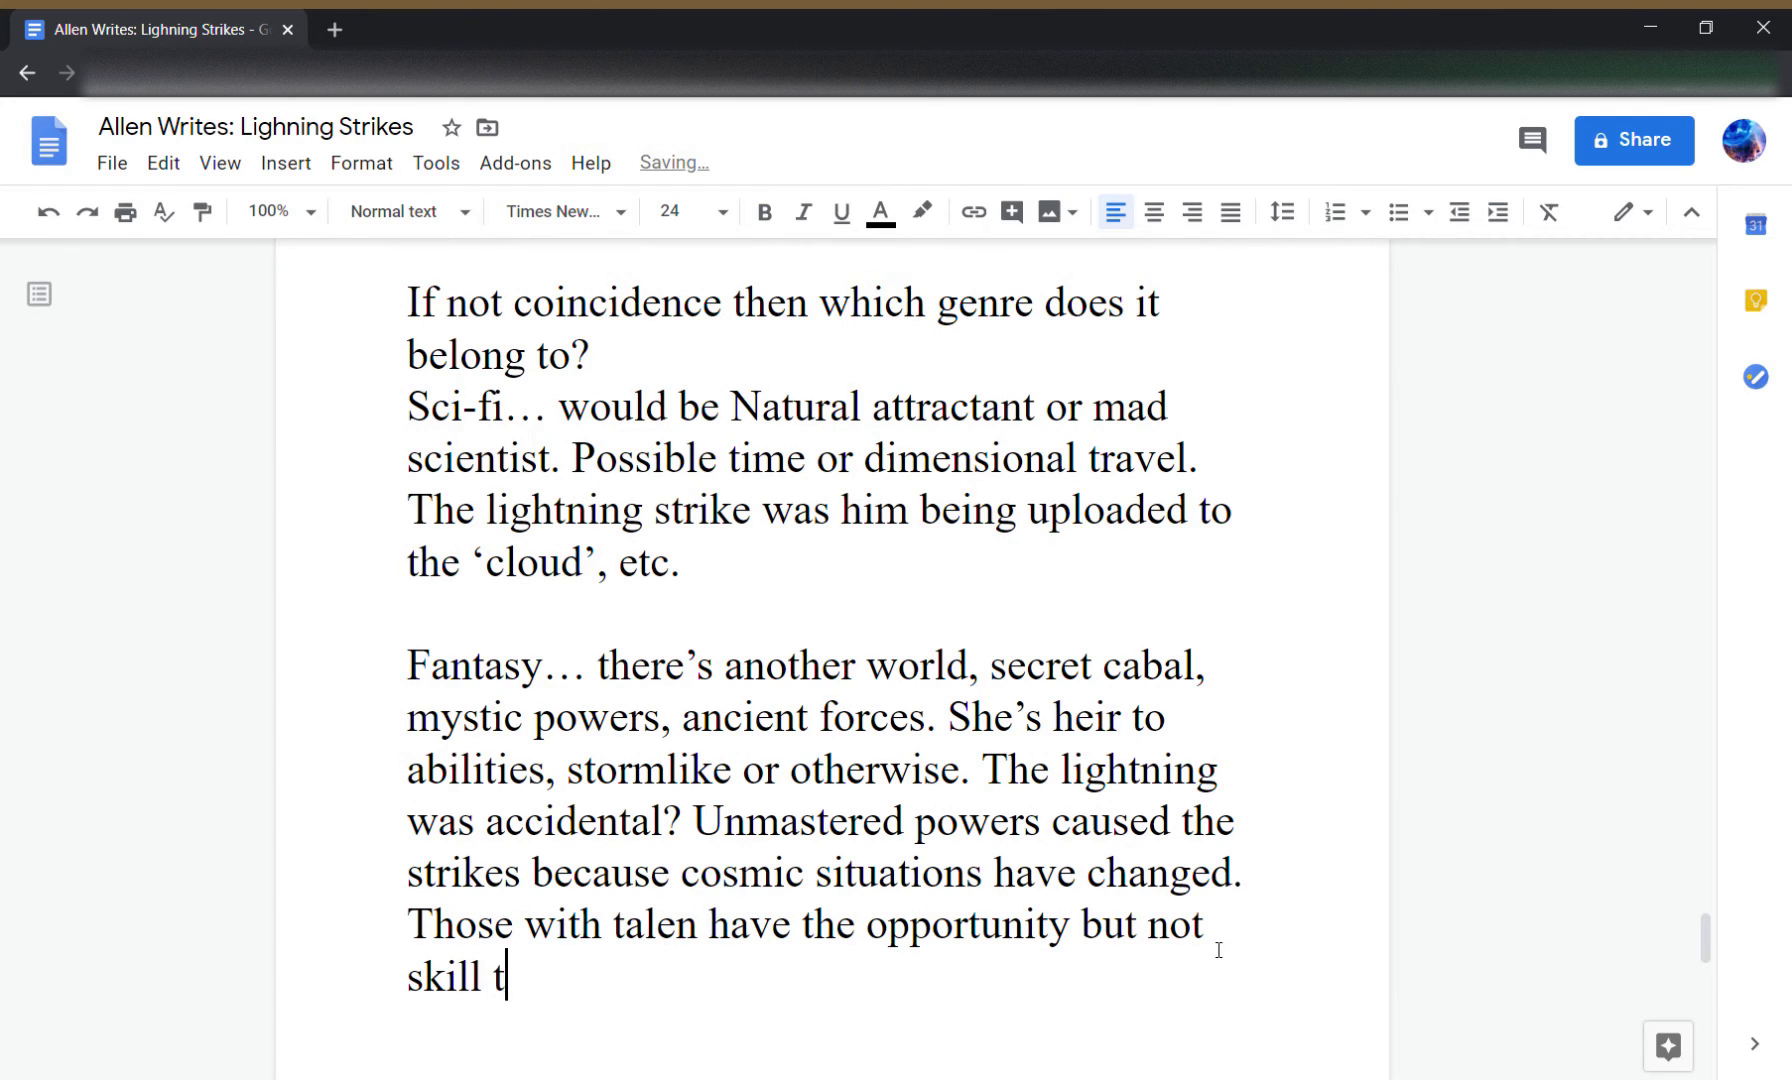
key("BackSpace")
key("BackSpace")
type("and that’s ")
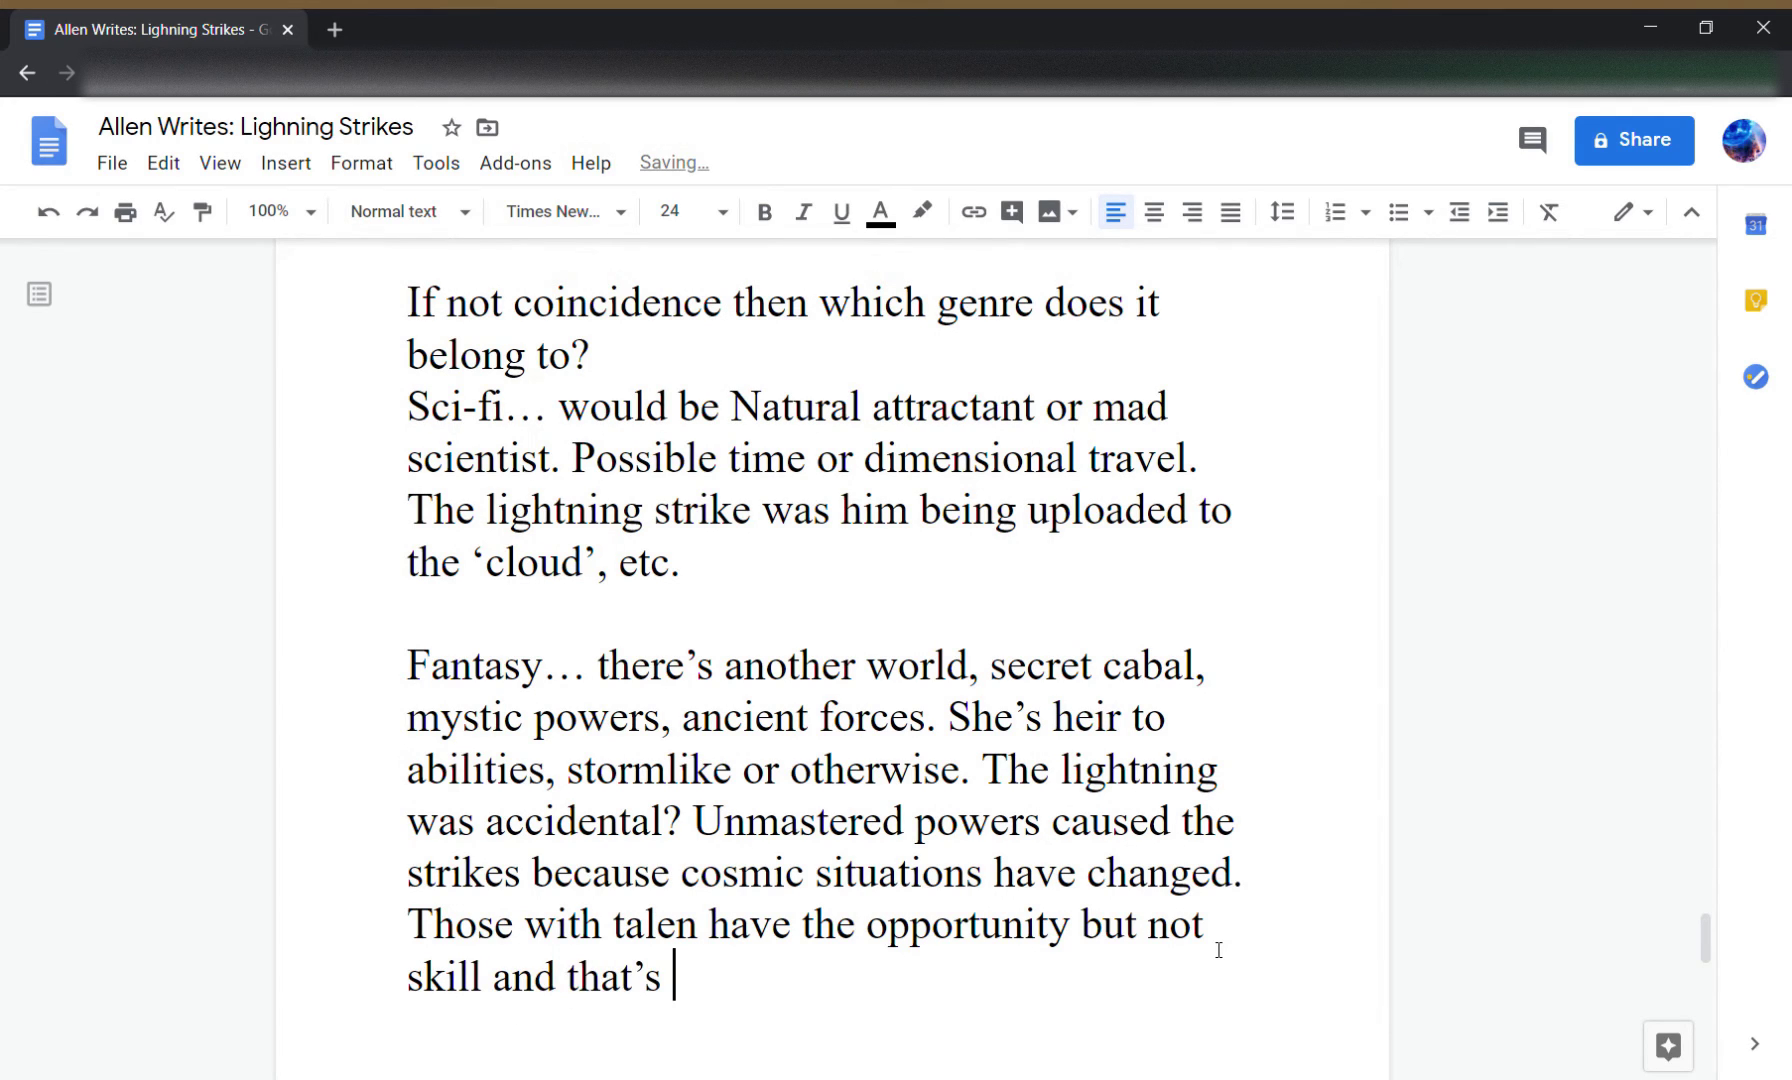
type("a bad mix.")
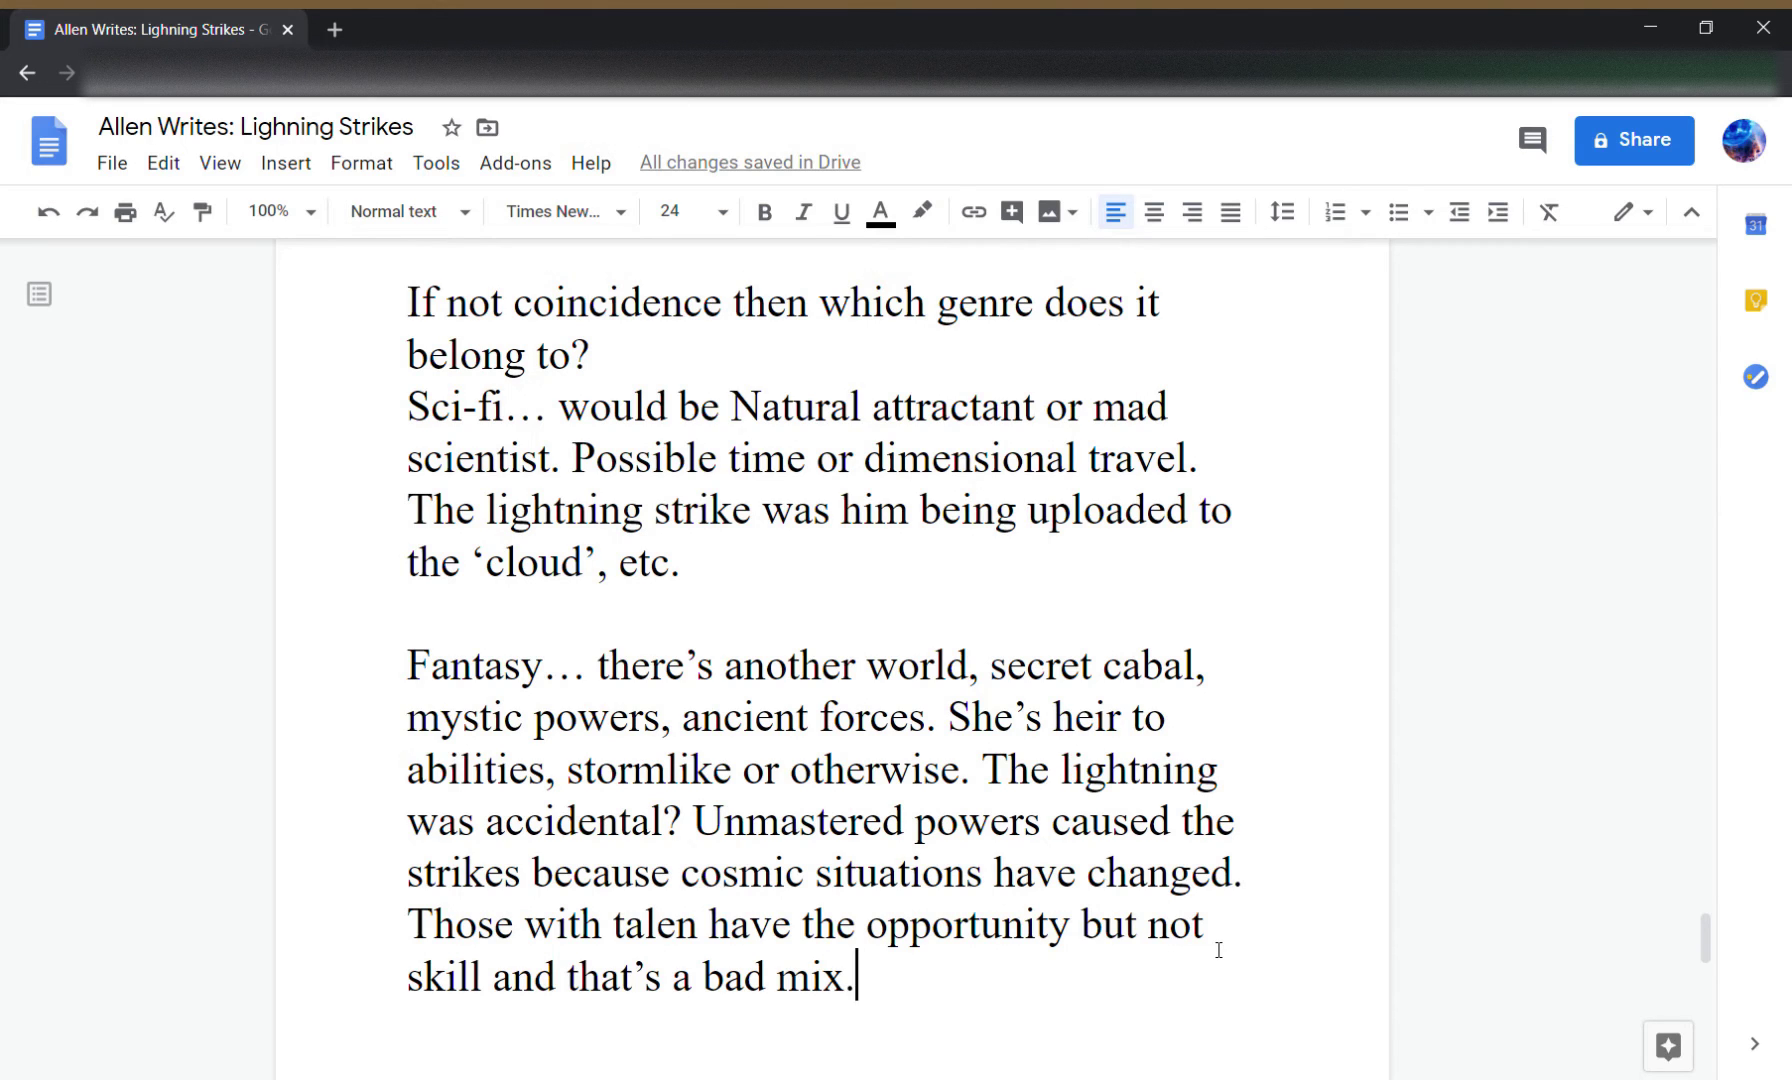
- End the fantasy note with the short question "First wizards?"
type("Firz")
key("BackSpace")
type("st ")
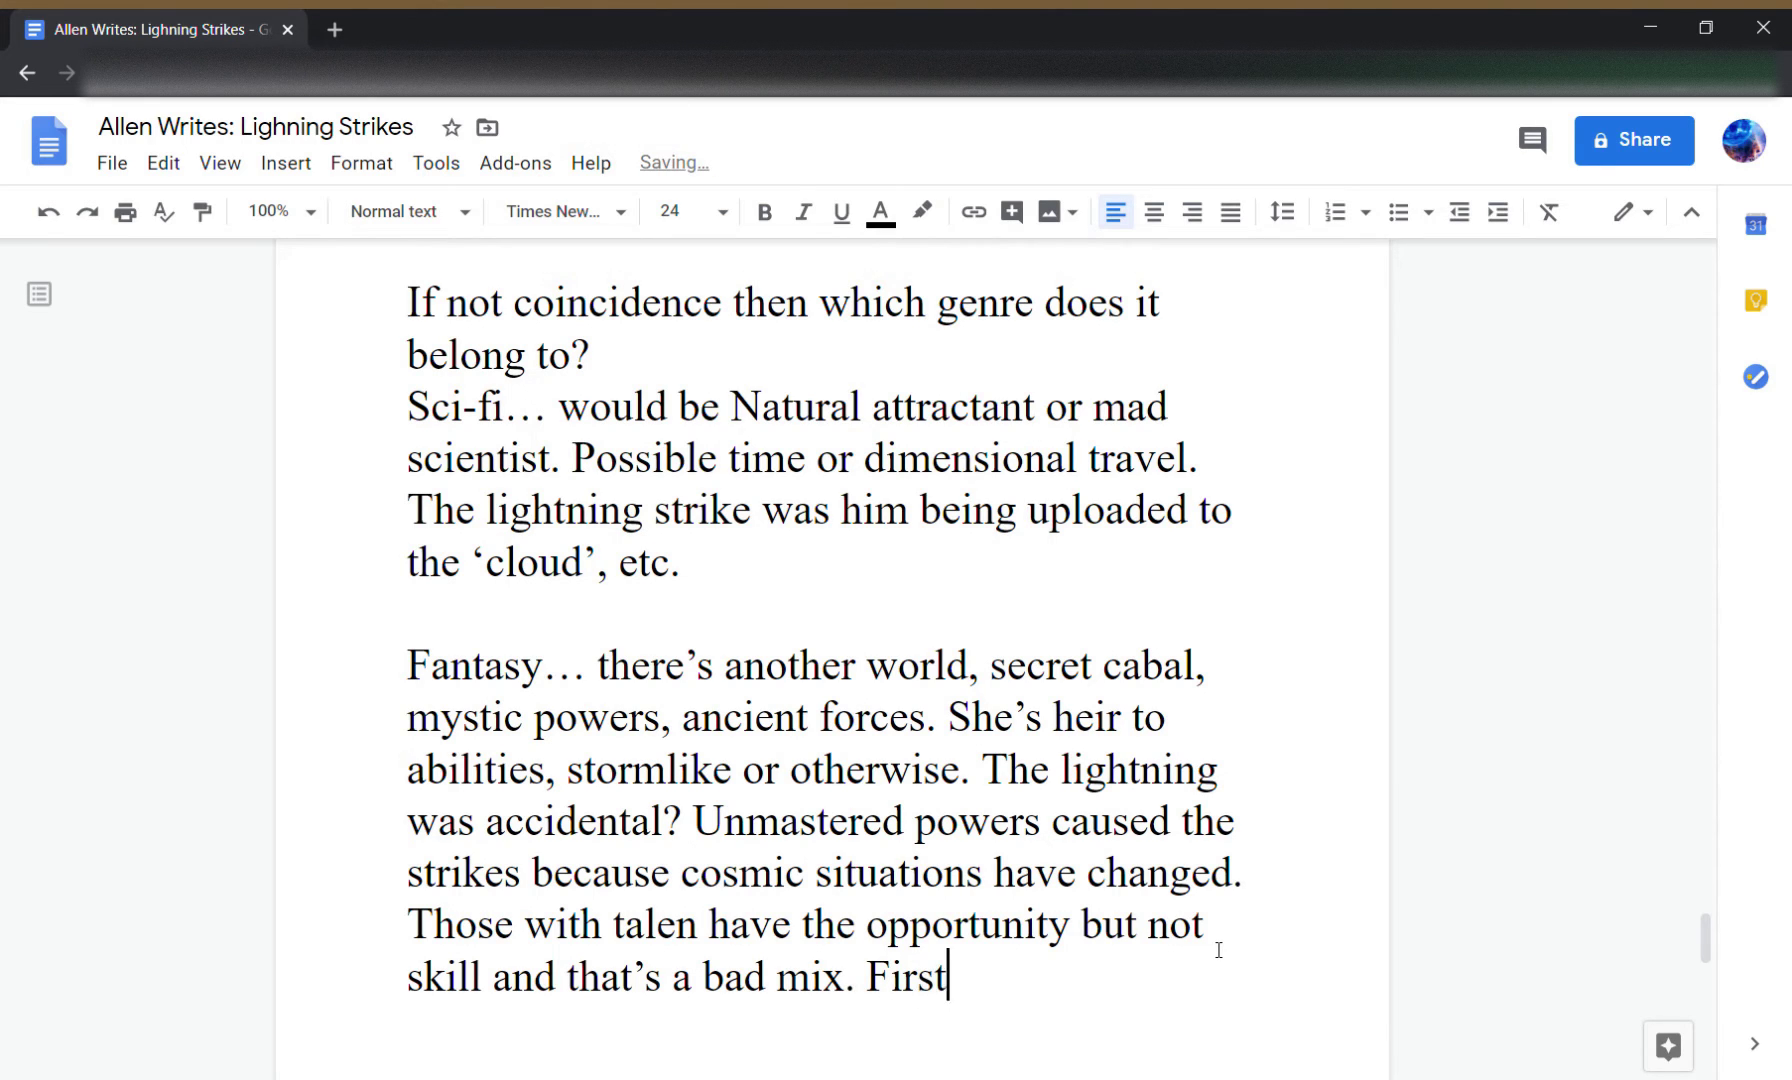
type("wizards.")
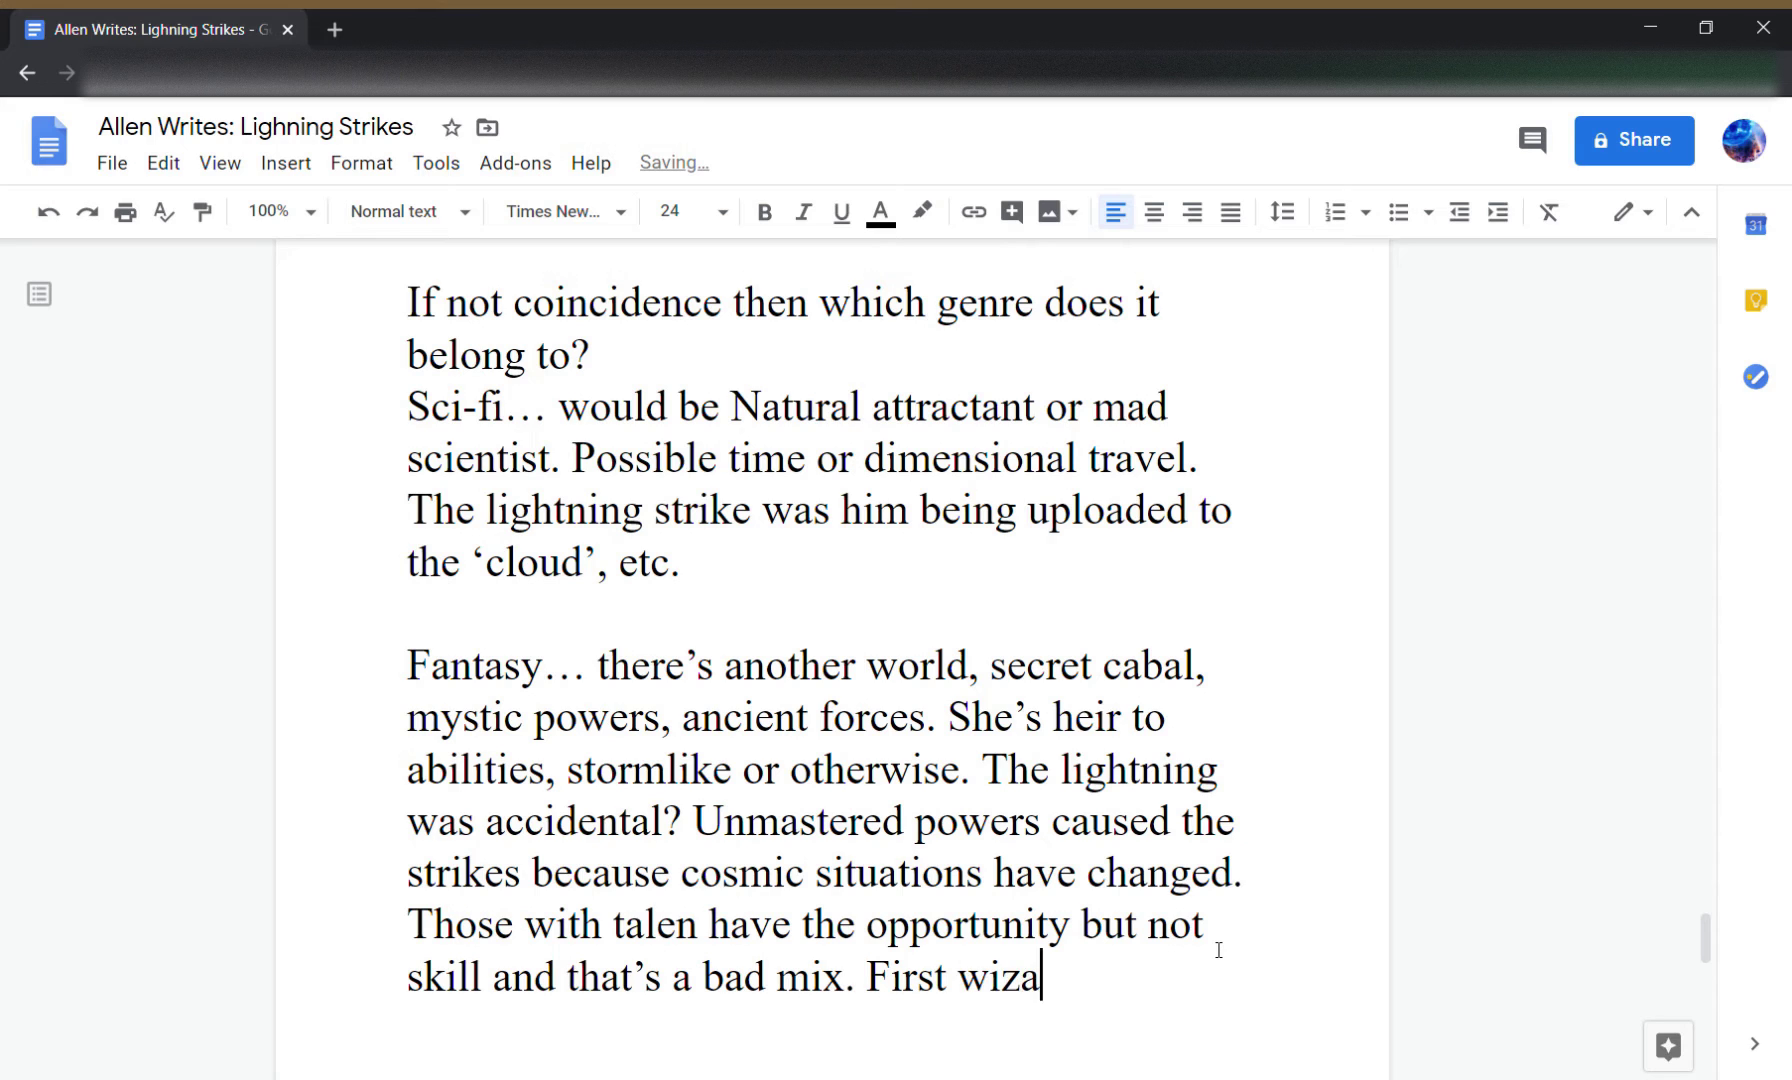
key("Return")
key("Return")
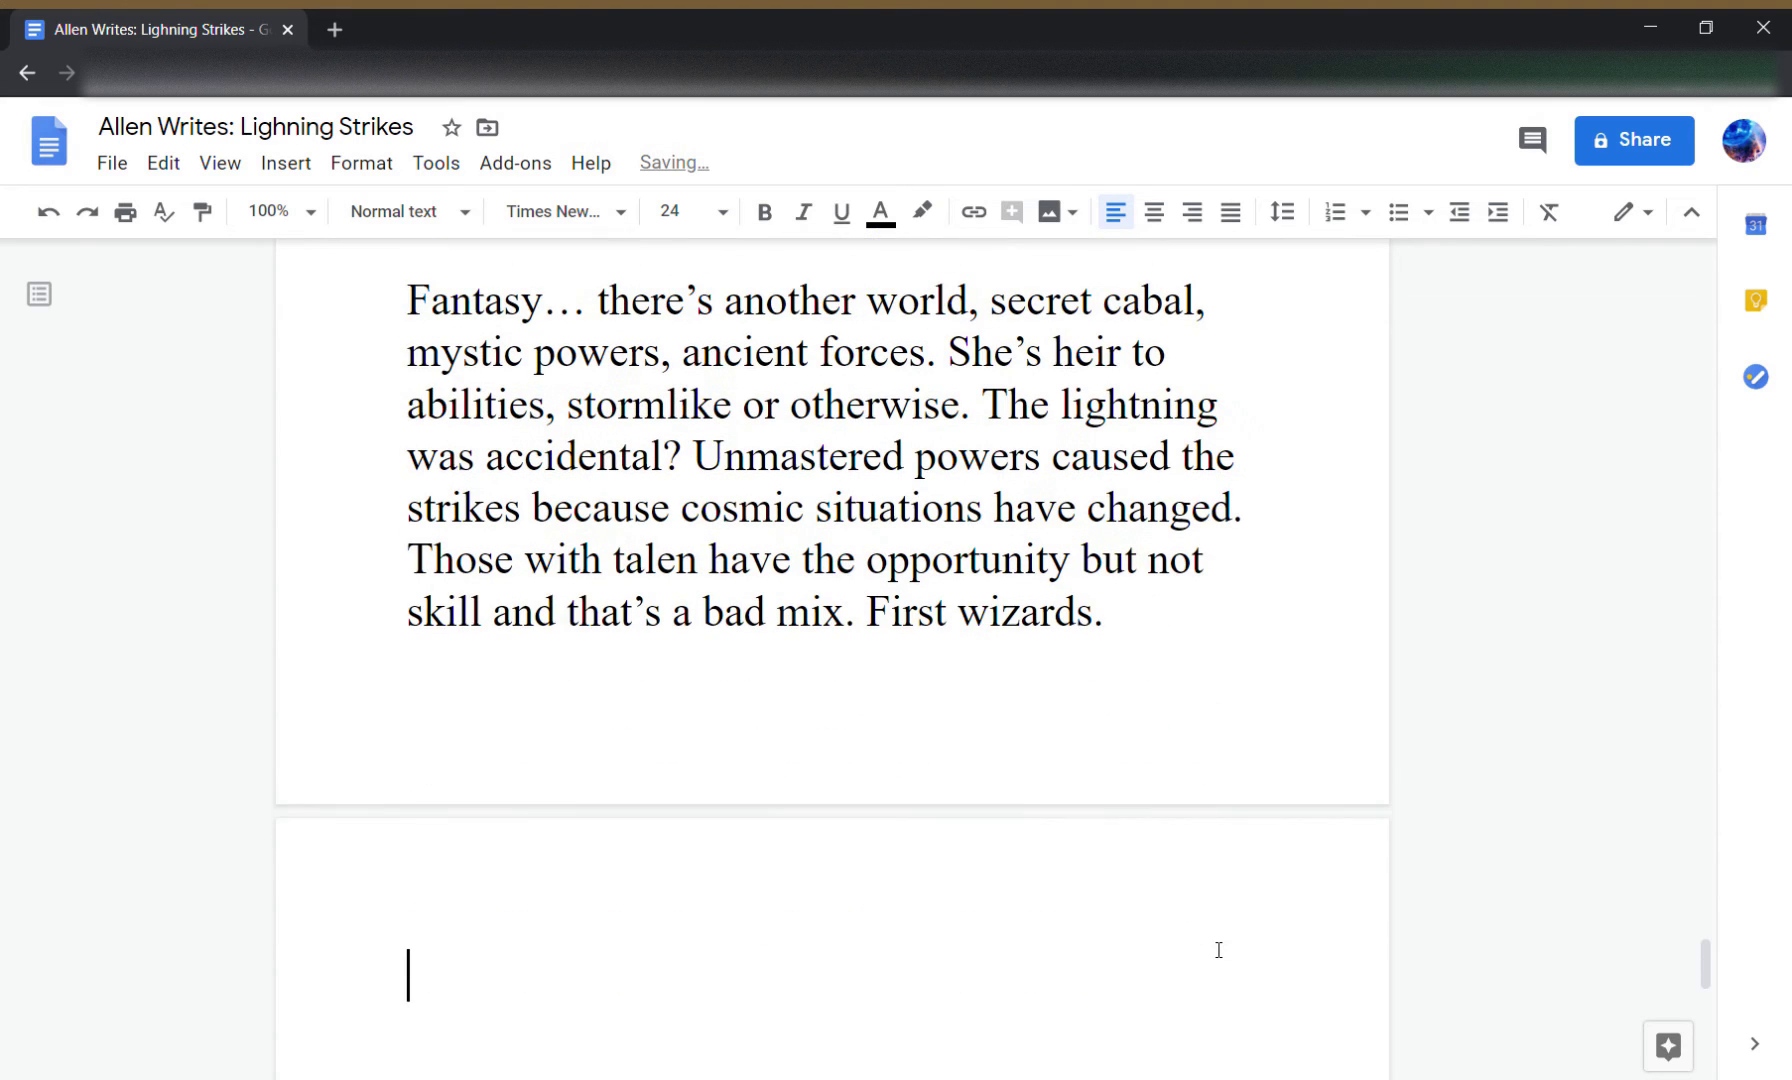
key("BackSpace")
key("BackSpace")
key("BackSpace")
type("?")
- Below the fantasy note, leave a blank line and start a new paragraph with "Romance… "
key("Return")
key("Return")
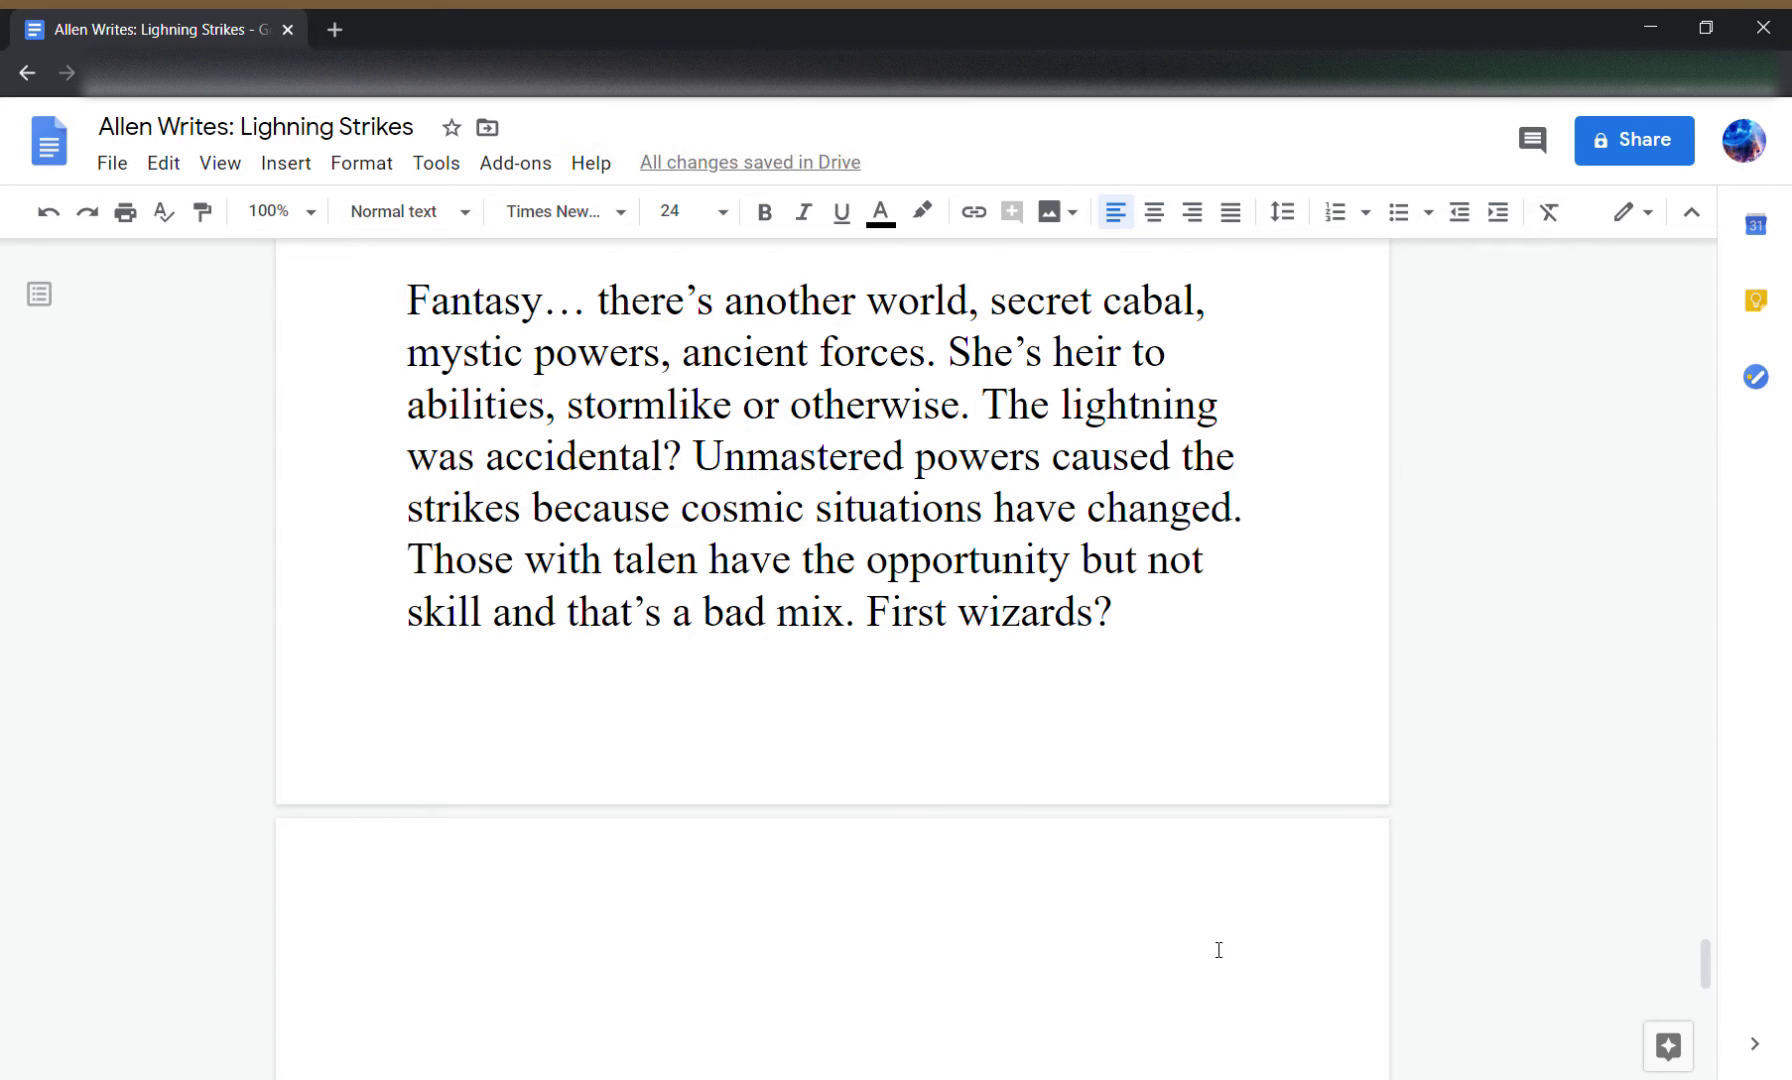
type("Romance")
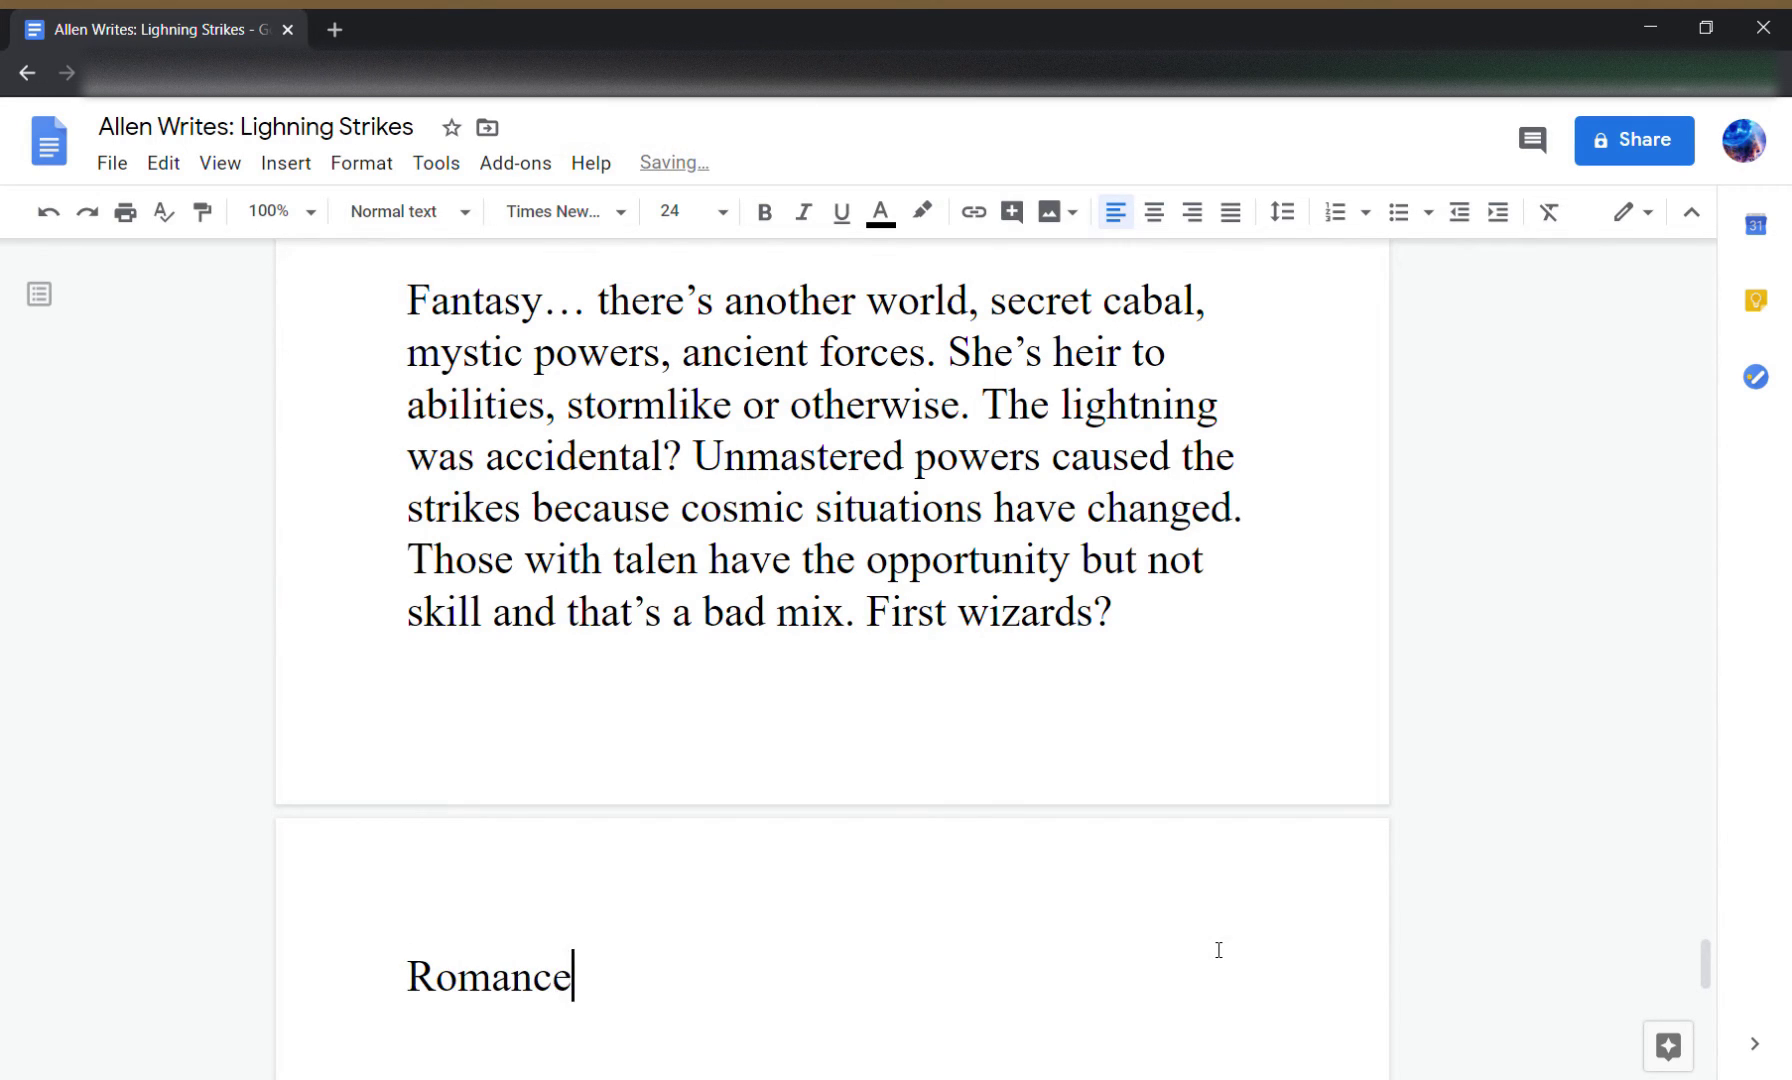
type("... ")
type("shemeets")
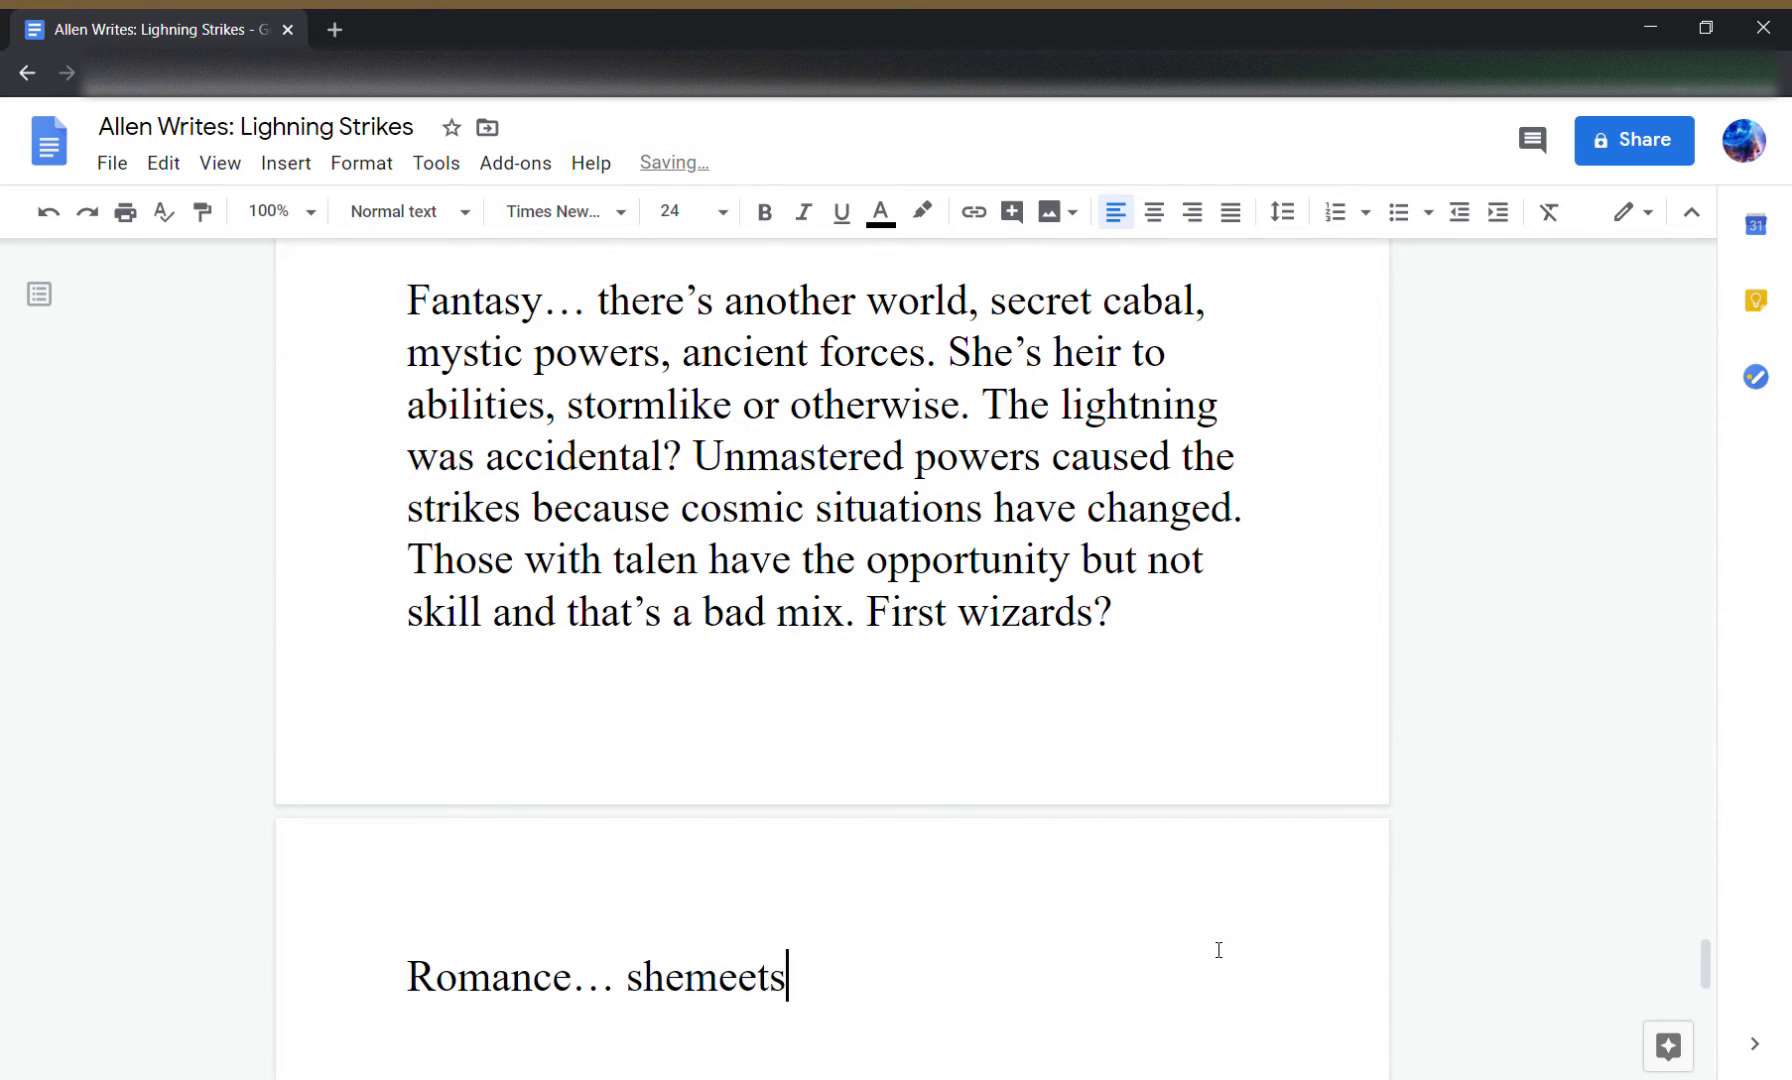
key("BackSpace")
key("BackSpace")
key("BackSpace")
key("BackSpace")
key("BackSpace")
key("BackSpace")
key("BackSpace")
key("BackSpace")
- Continue the romance note with "grieving, she meets a number of potential mates."
type("g")
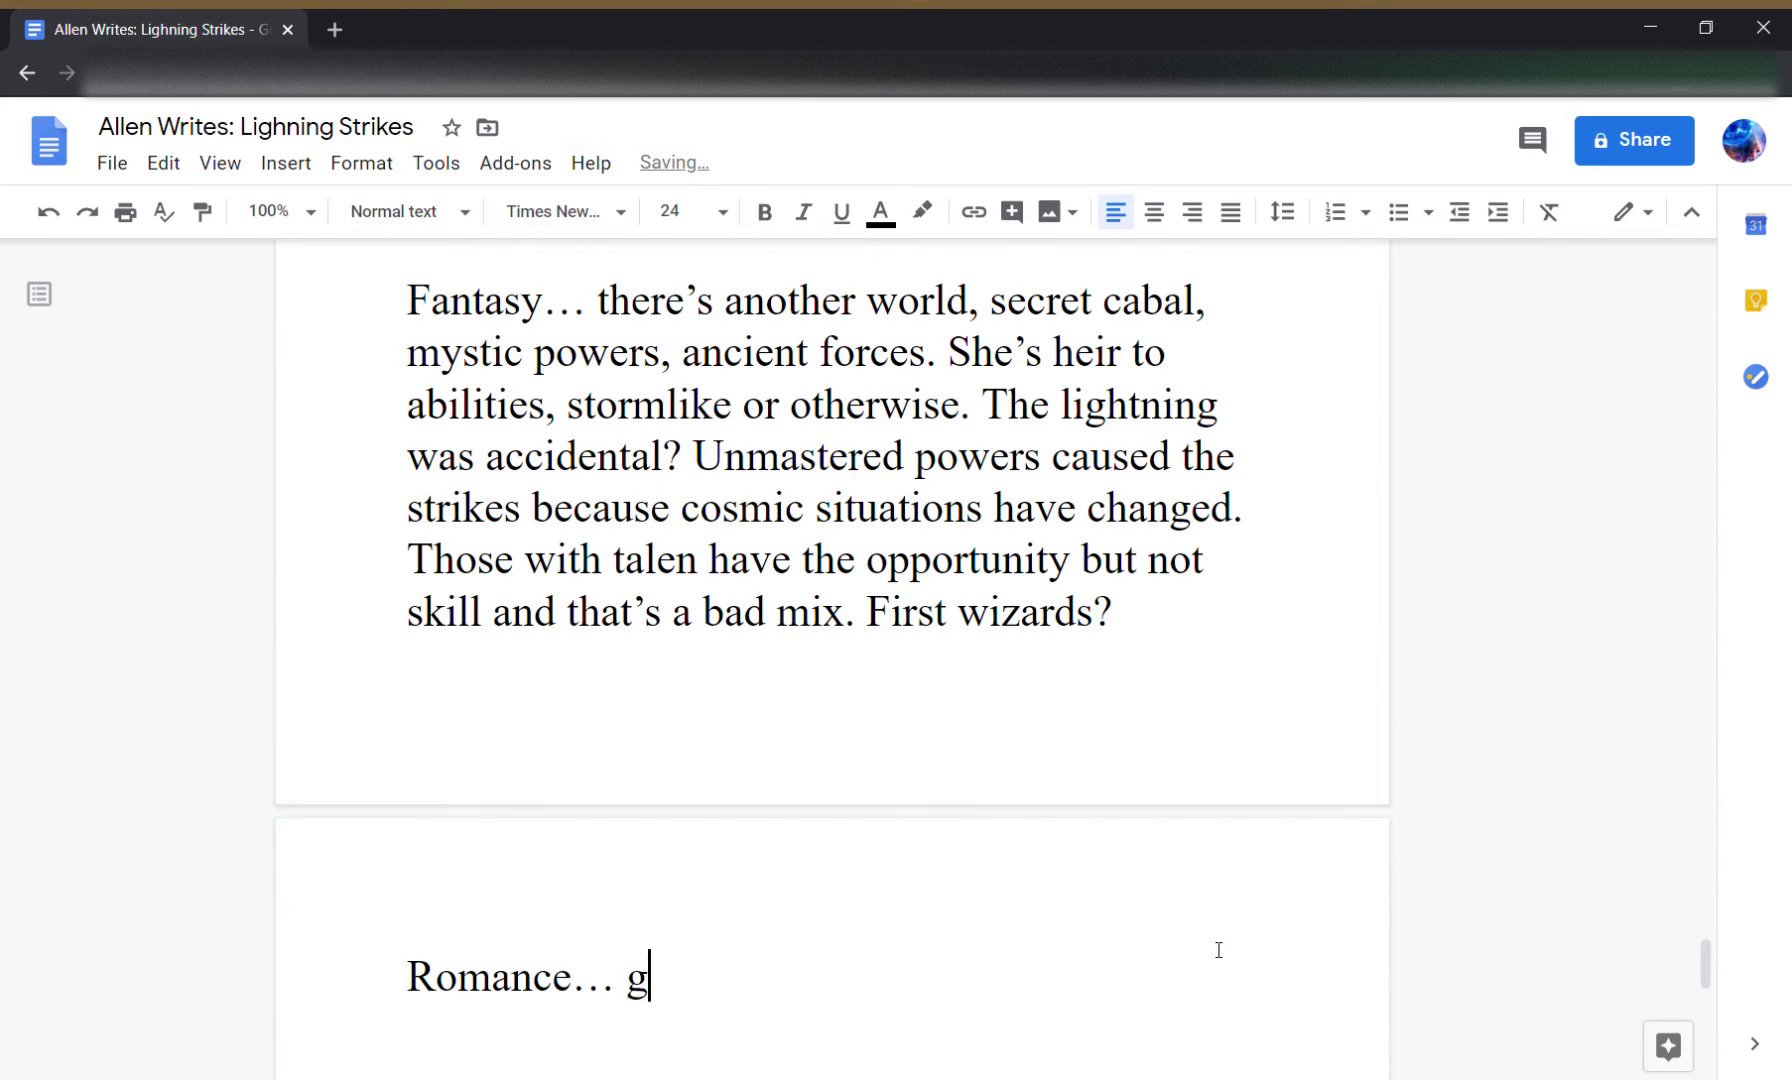
type("riving")
key("BackSpace")
key("BackSpace")
key("BackSpace")
key("BackSpace")
type("eving, she meets ")
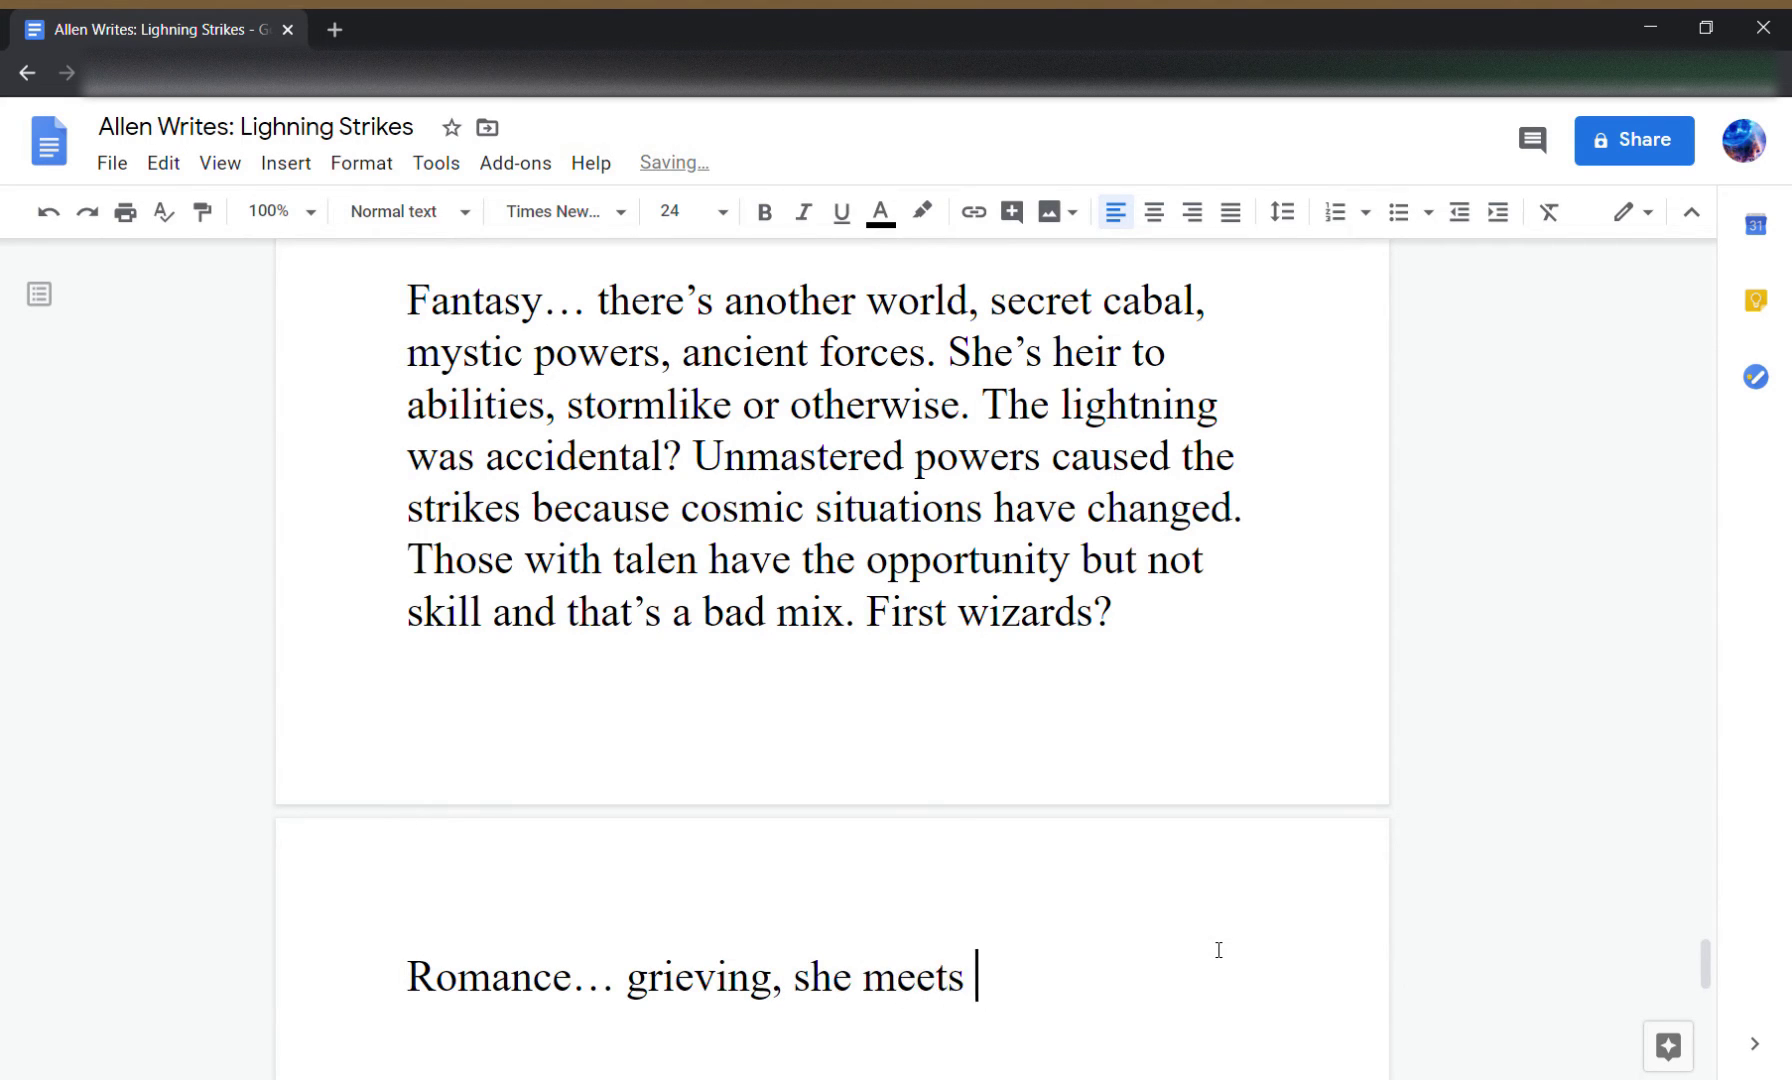
type("a number of pot")
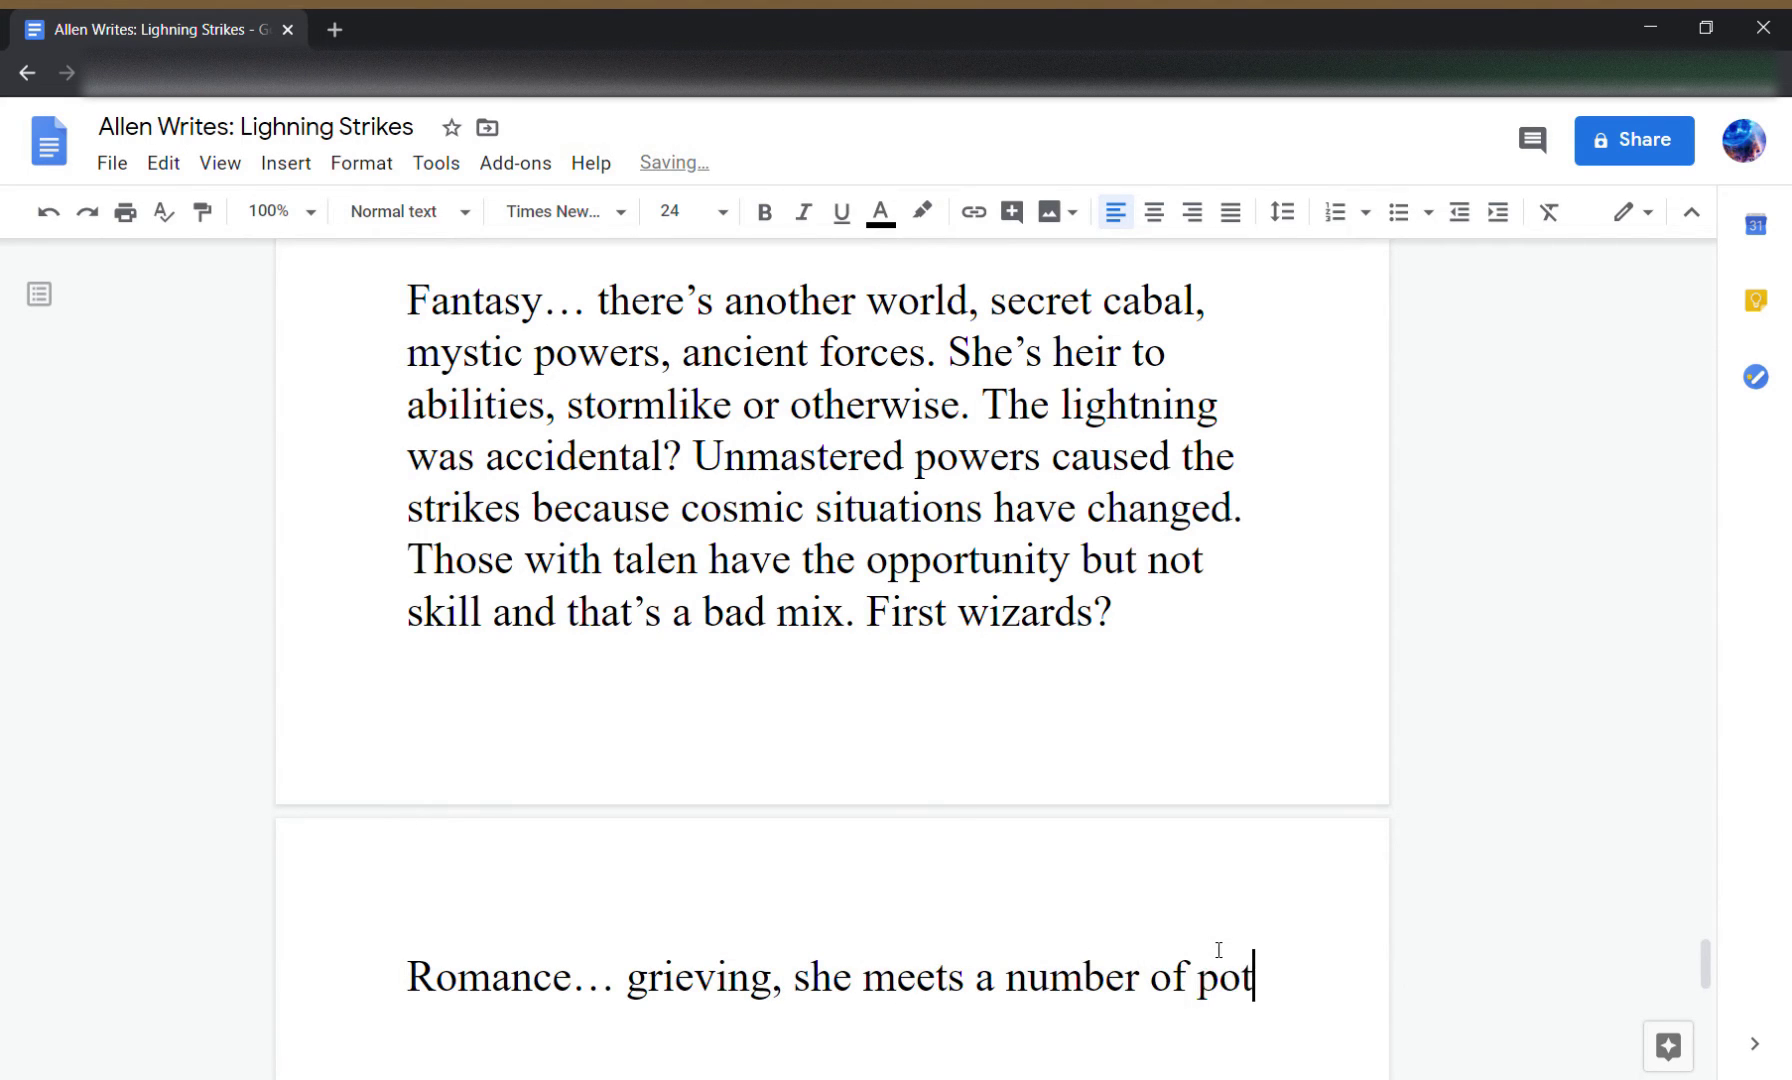
type("ential mat")
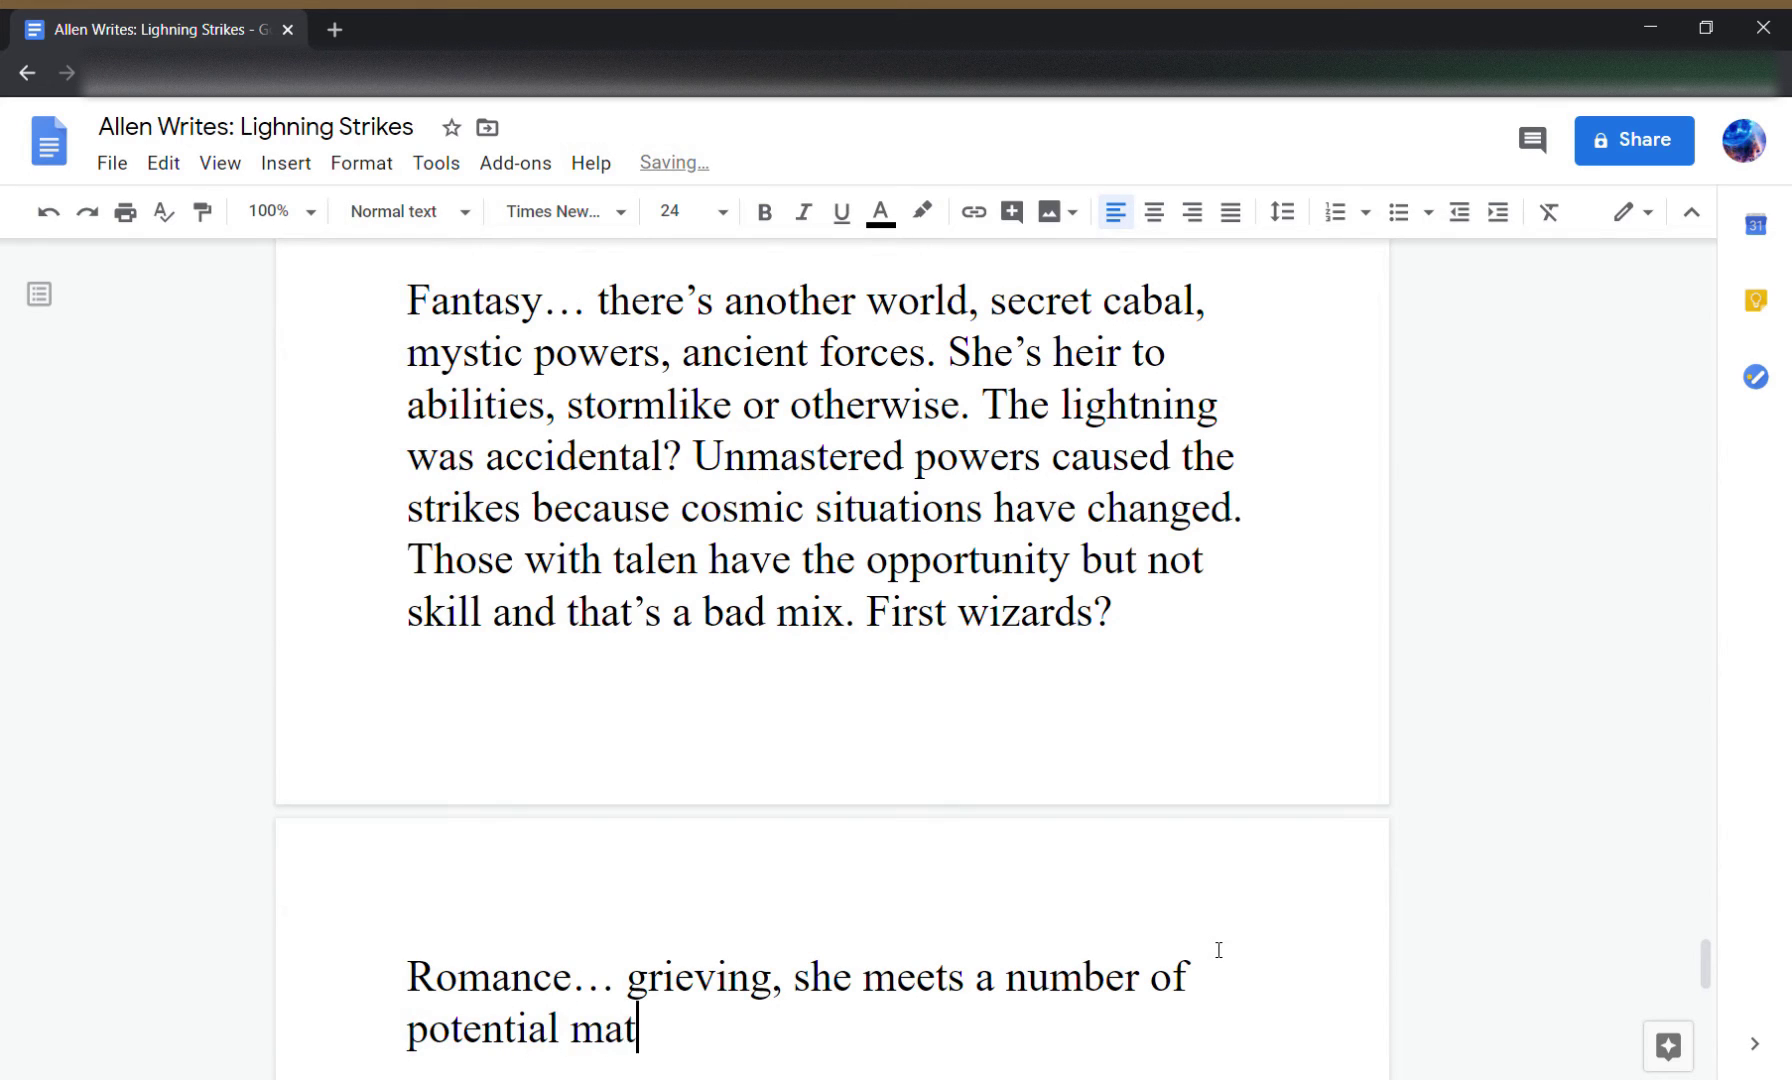
type("es. Un")
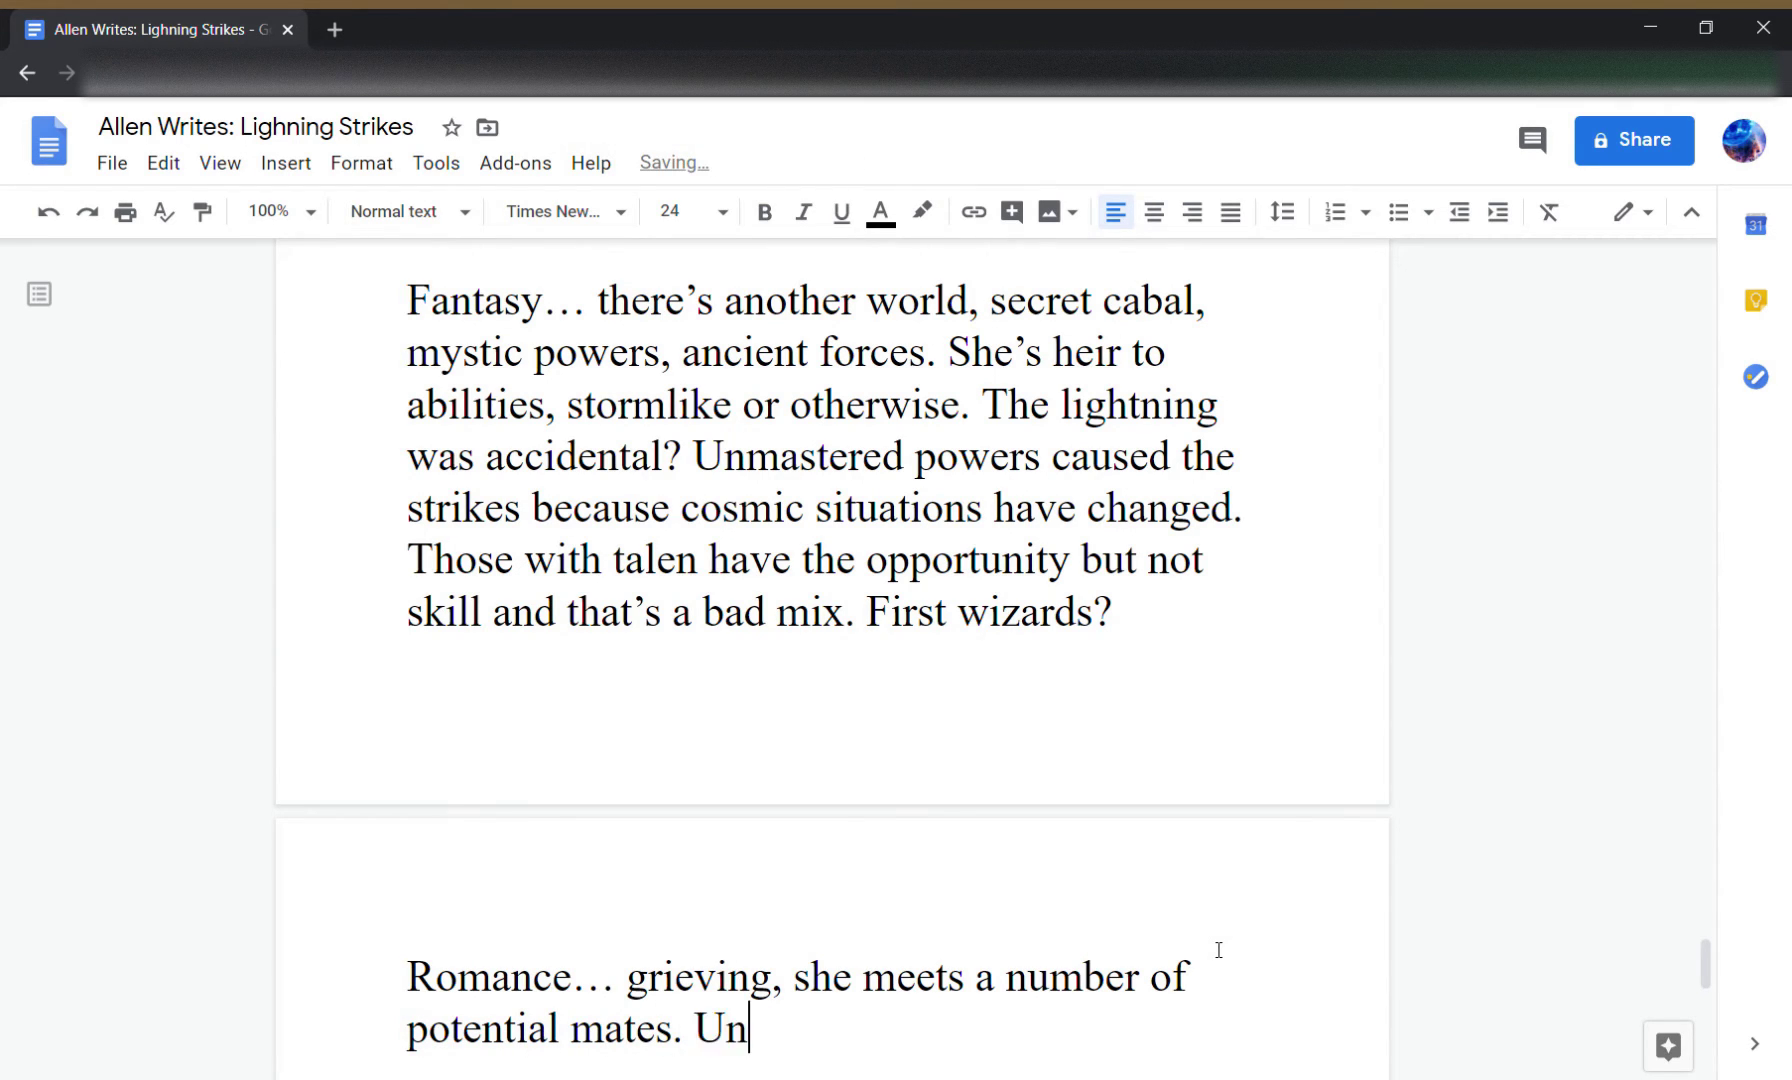
- Add the sentence "Unlike previous lovers and such, she has perspective now." to the romance note
type("like previous ")
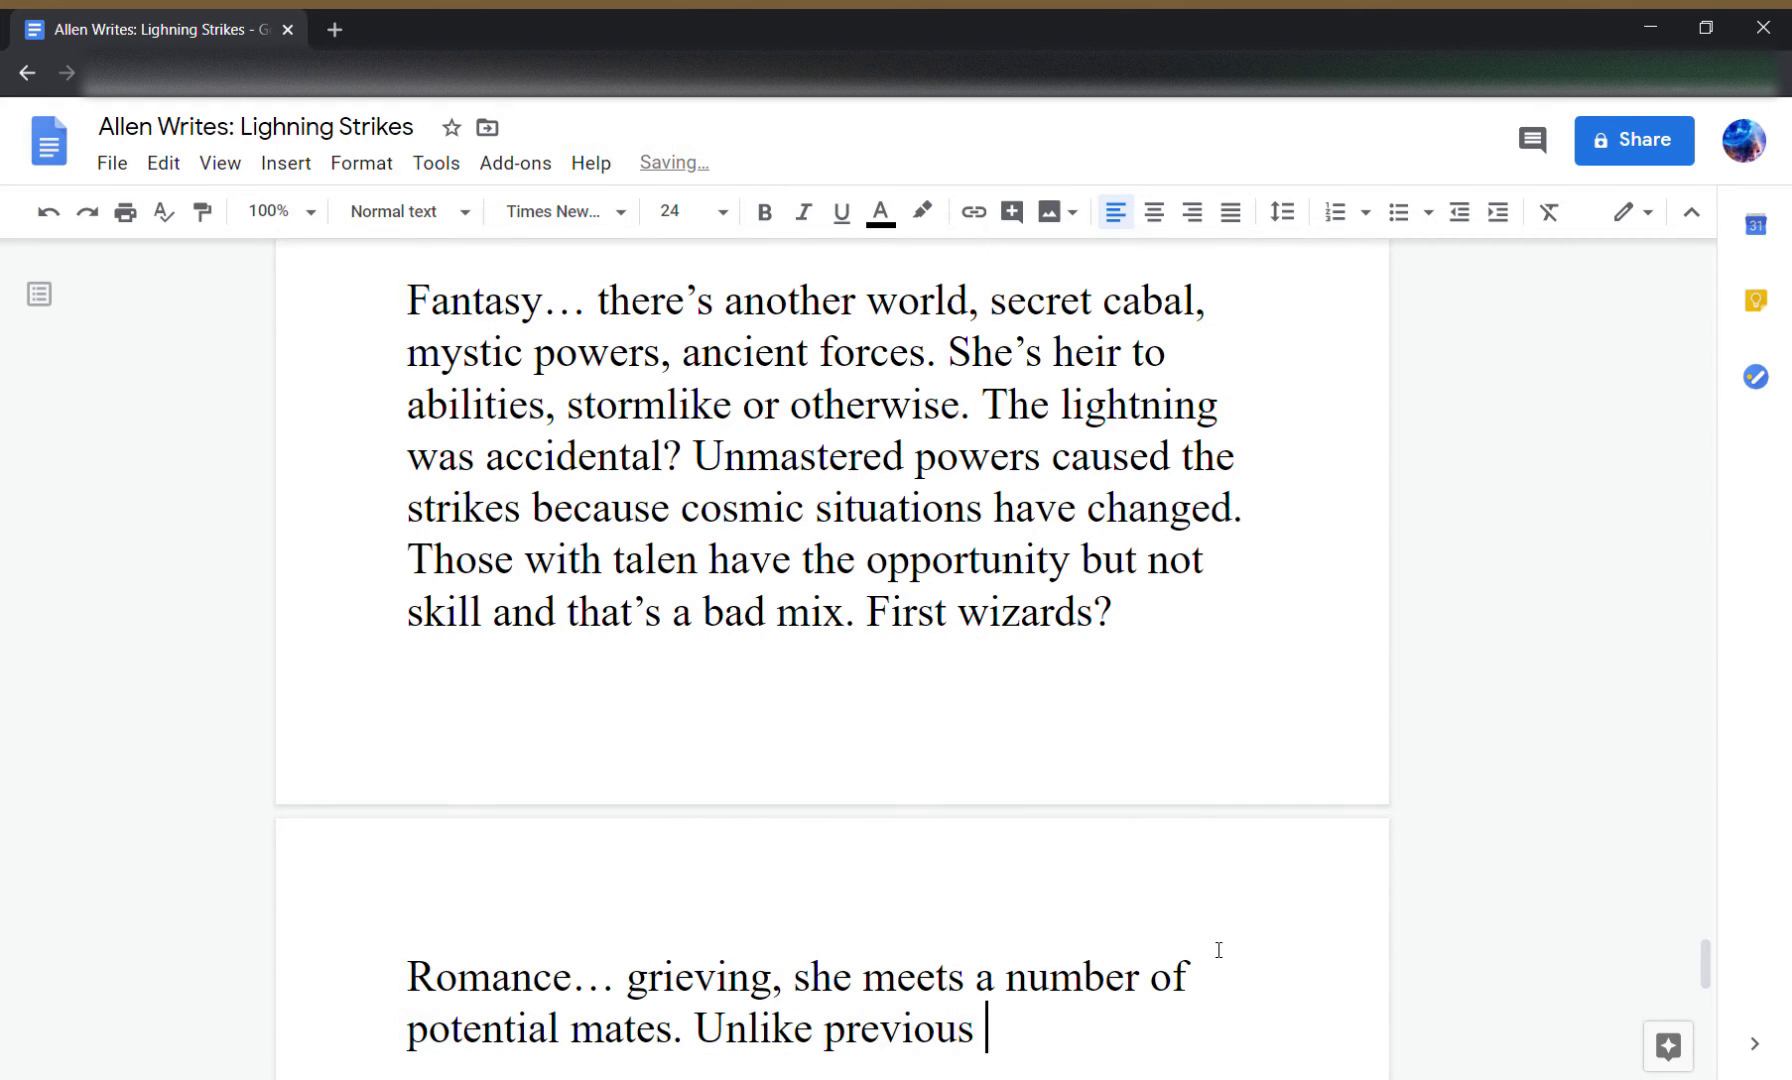
type("lovers and ")
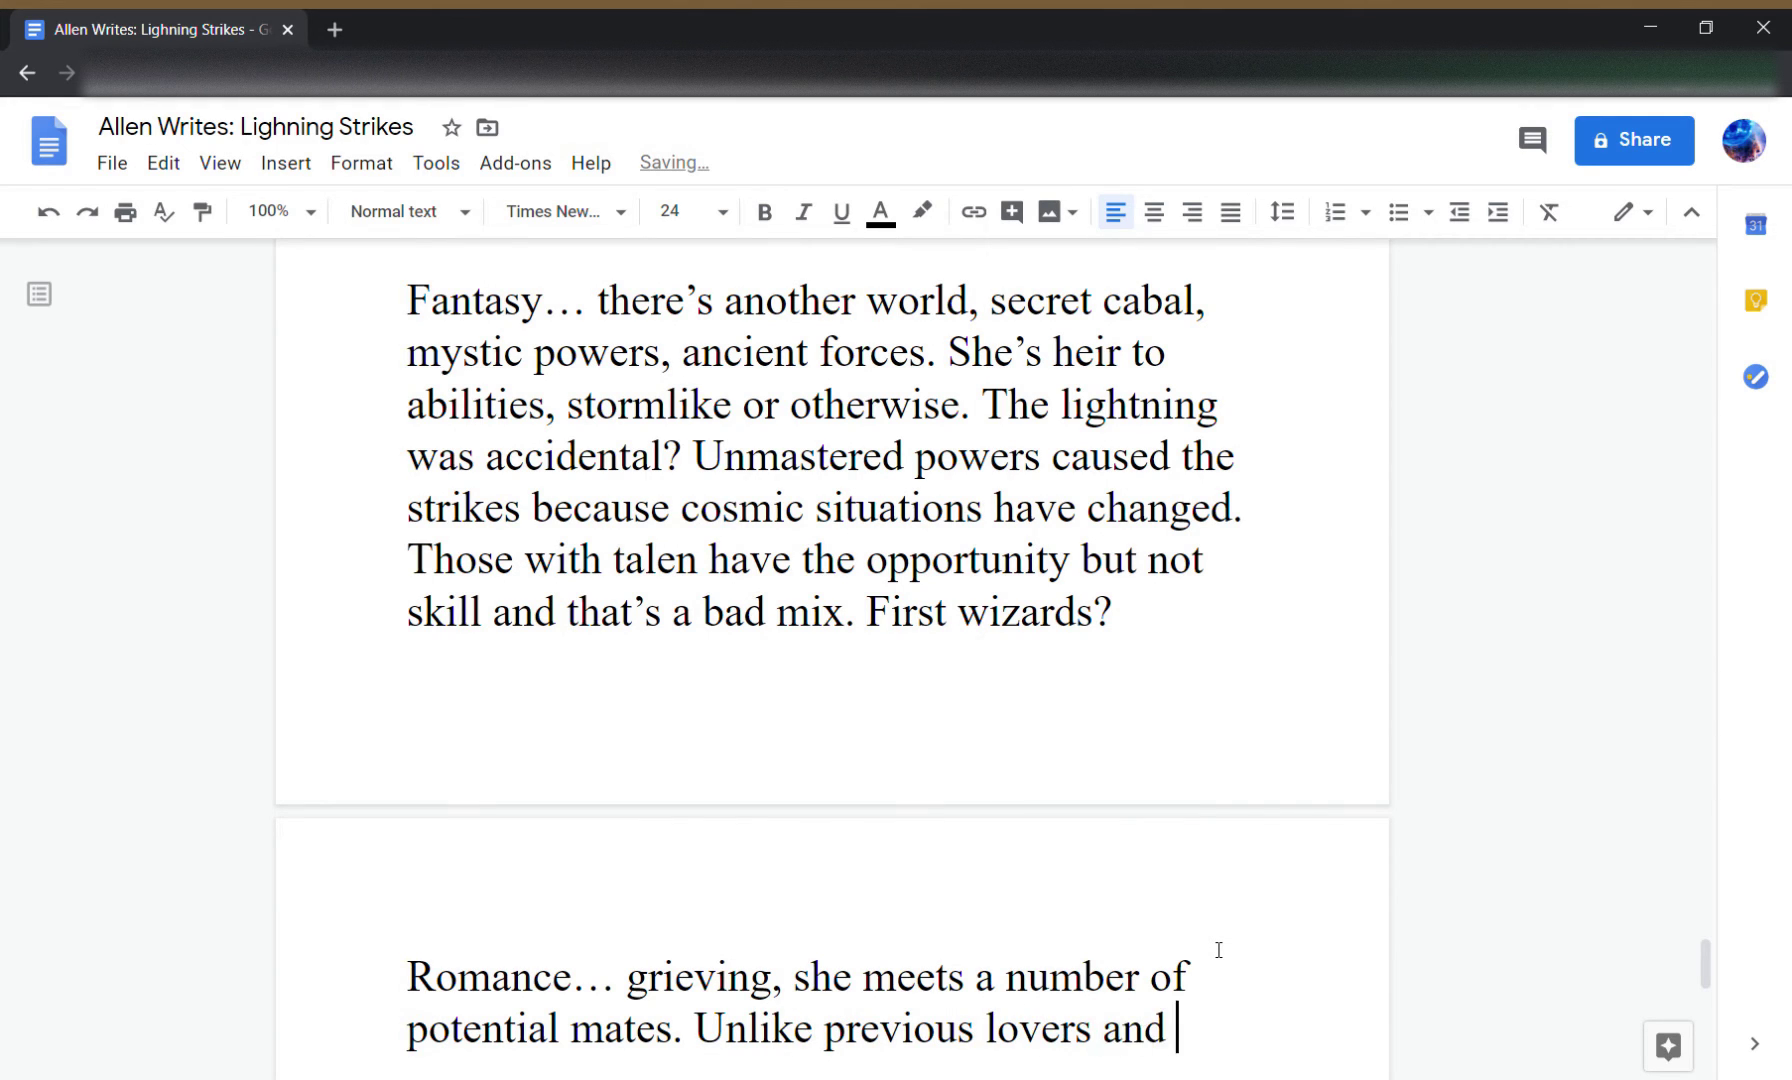
type("such, she")
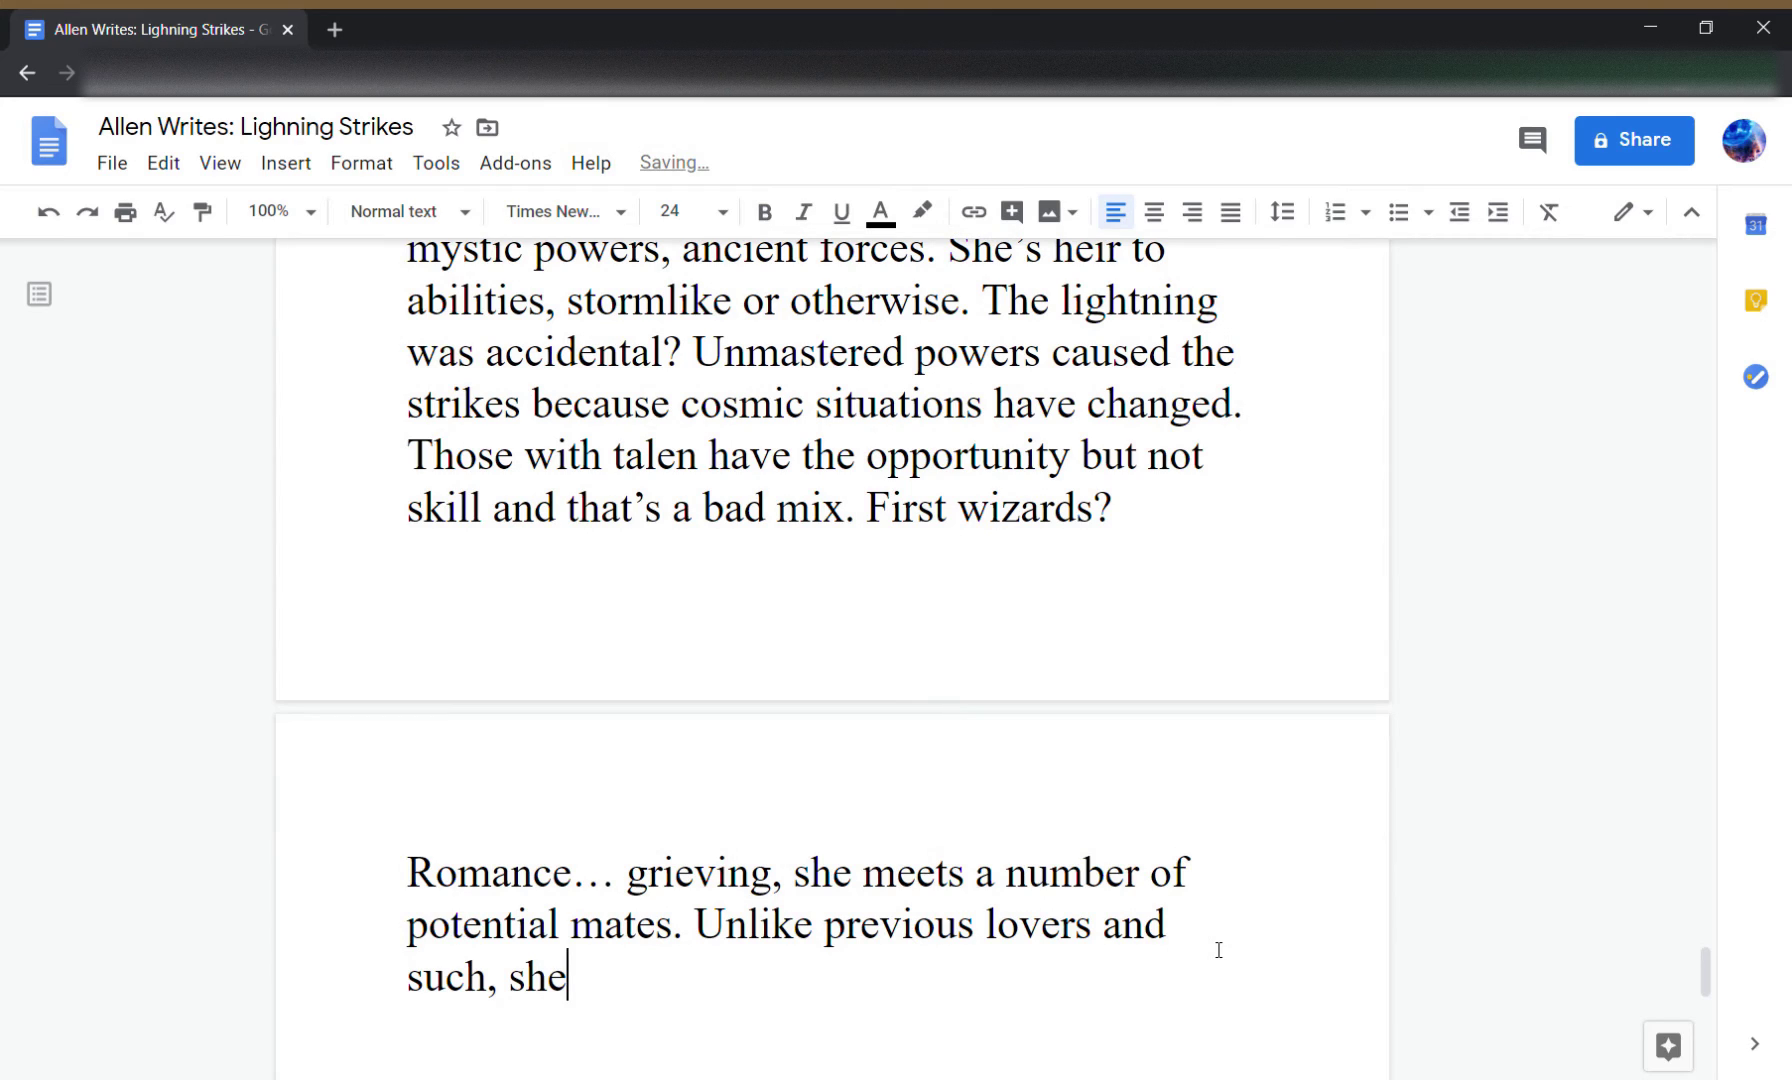
type(" has perspective on")
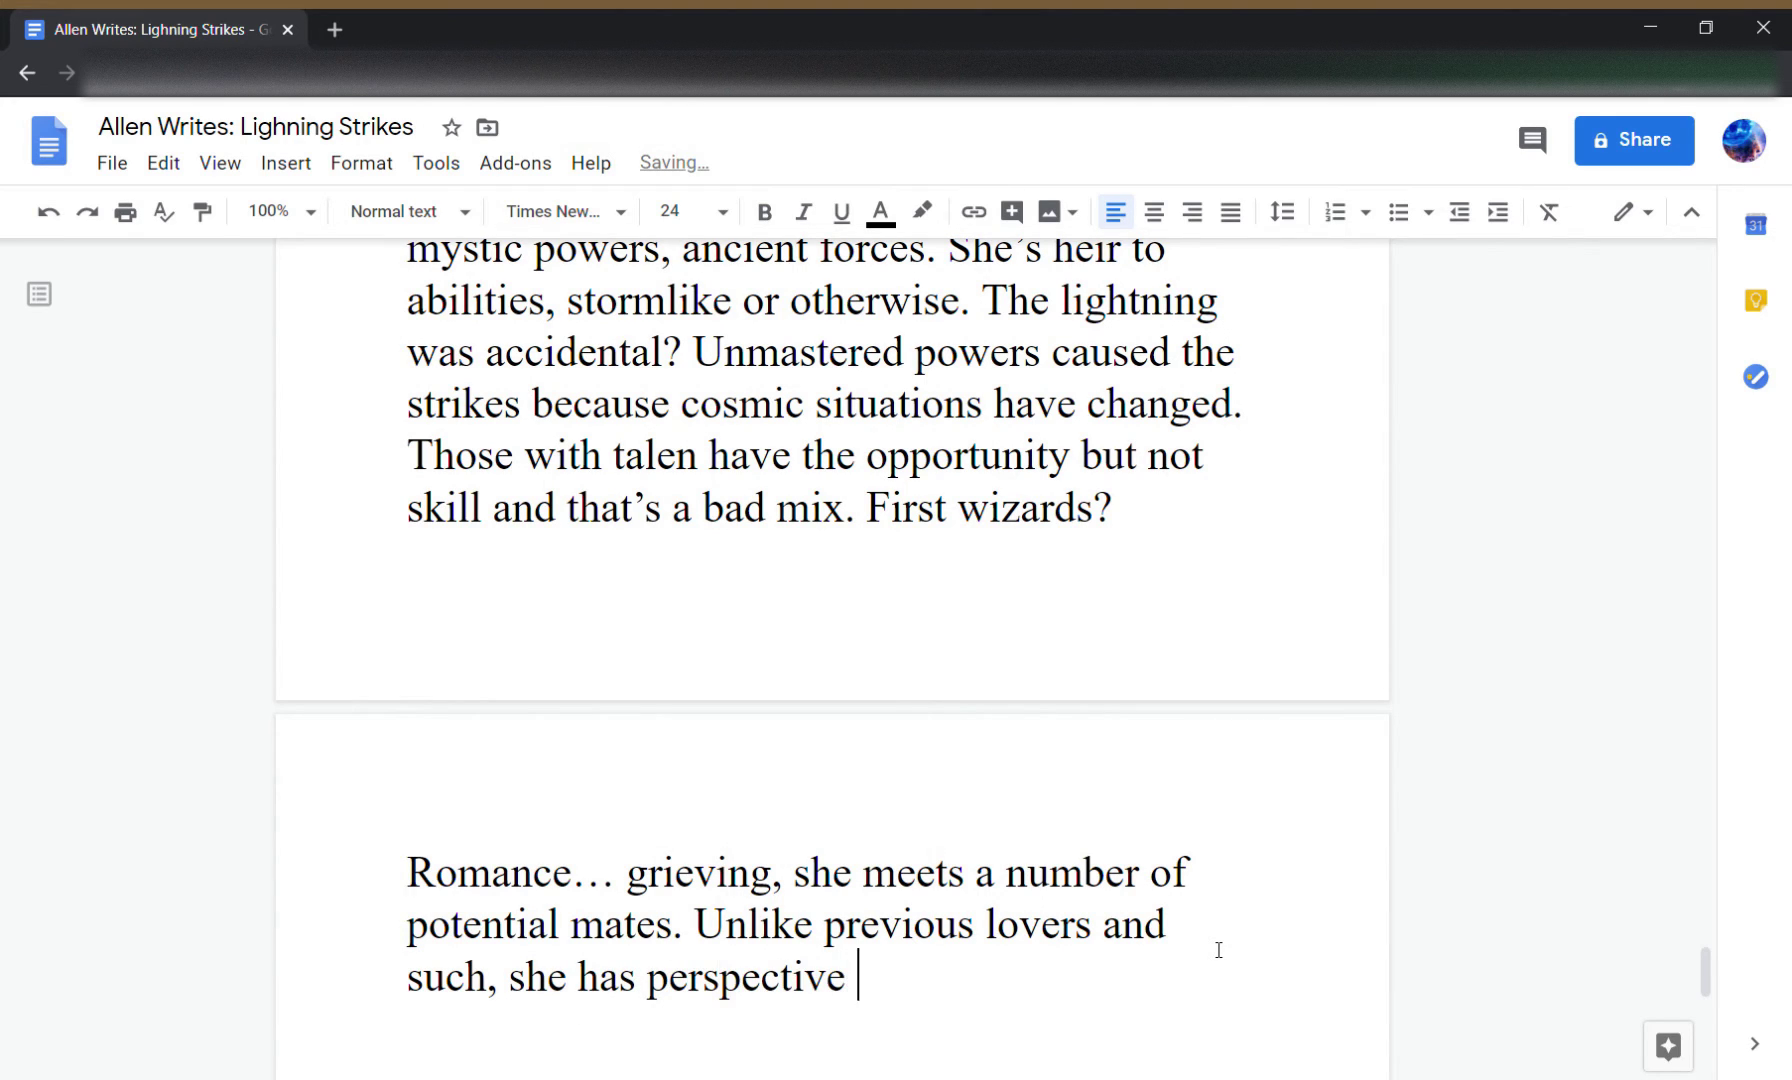
key("BackSpace")
key("BackSpace")
key("BackSpace")
type("now.")
- Add the sentence "Grief gives her distance to analyze what she wants from a relationship." to the romance note
type("Grief gives her distance")
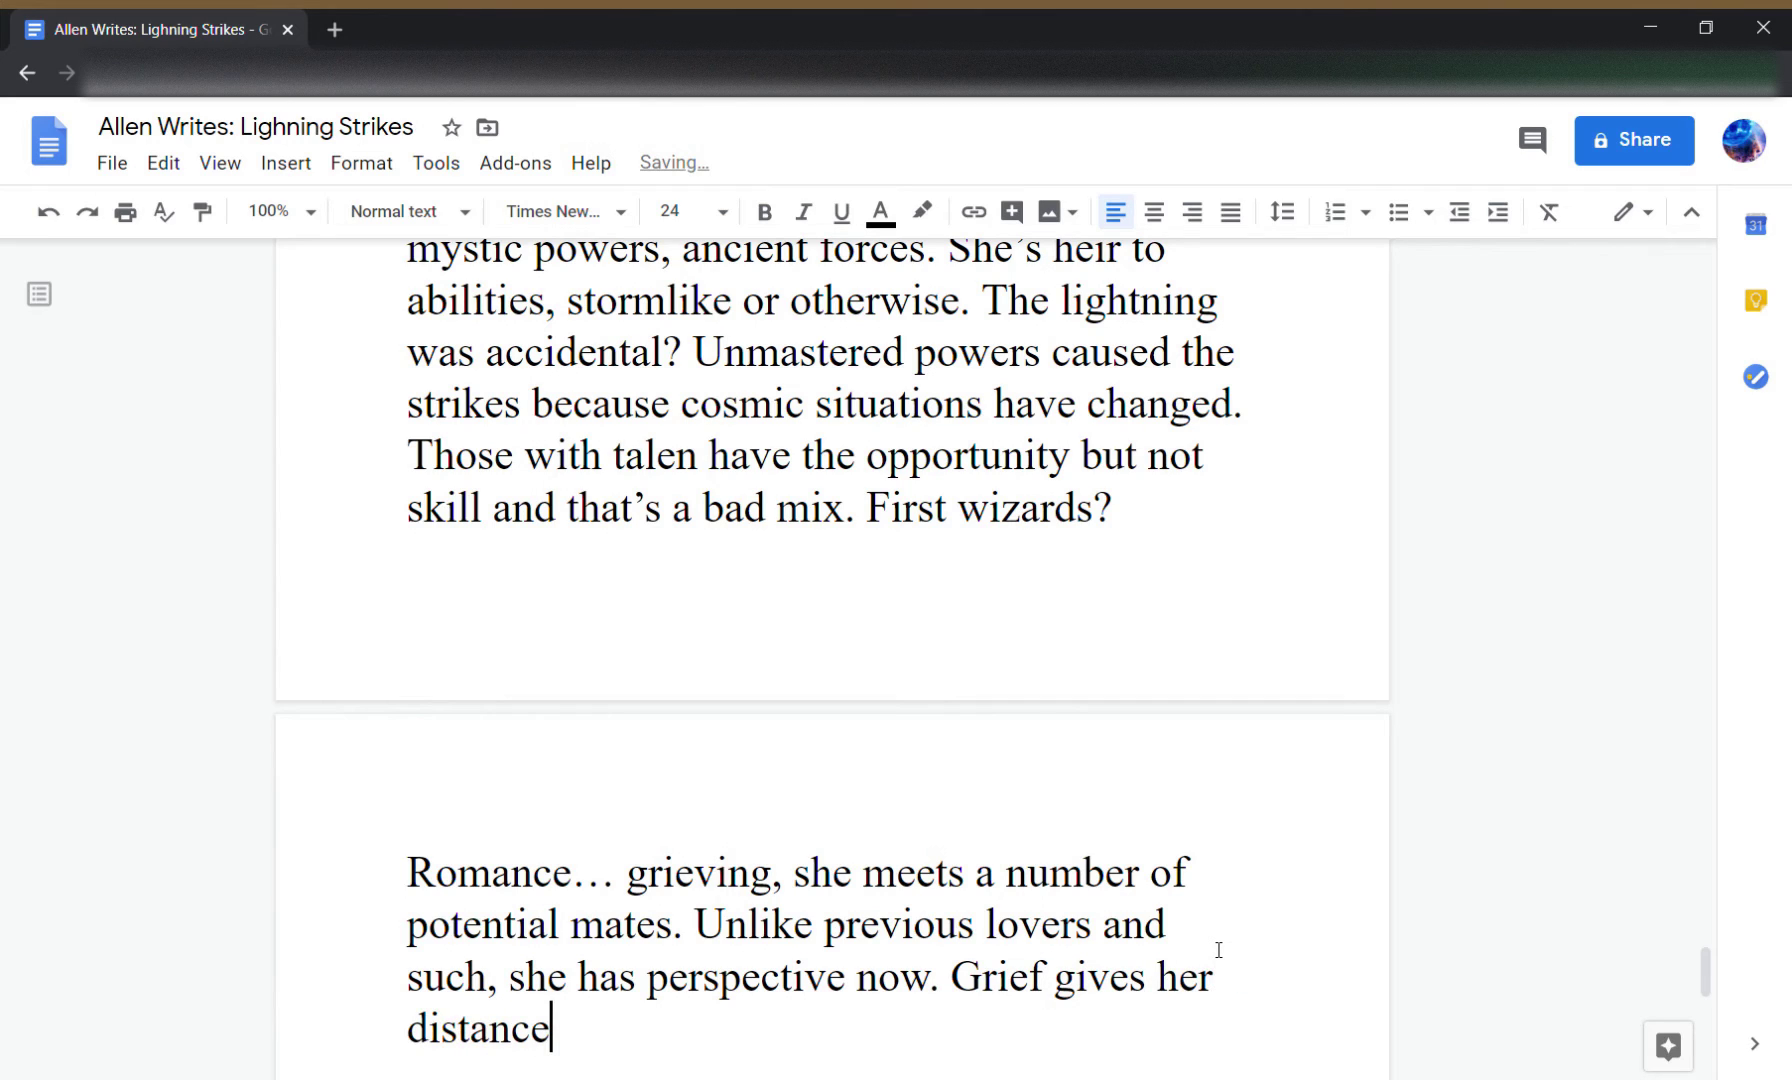
type(" to anal")
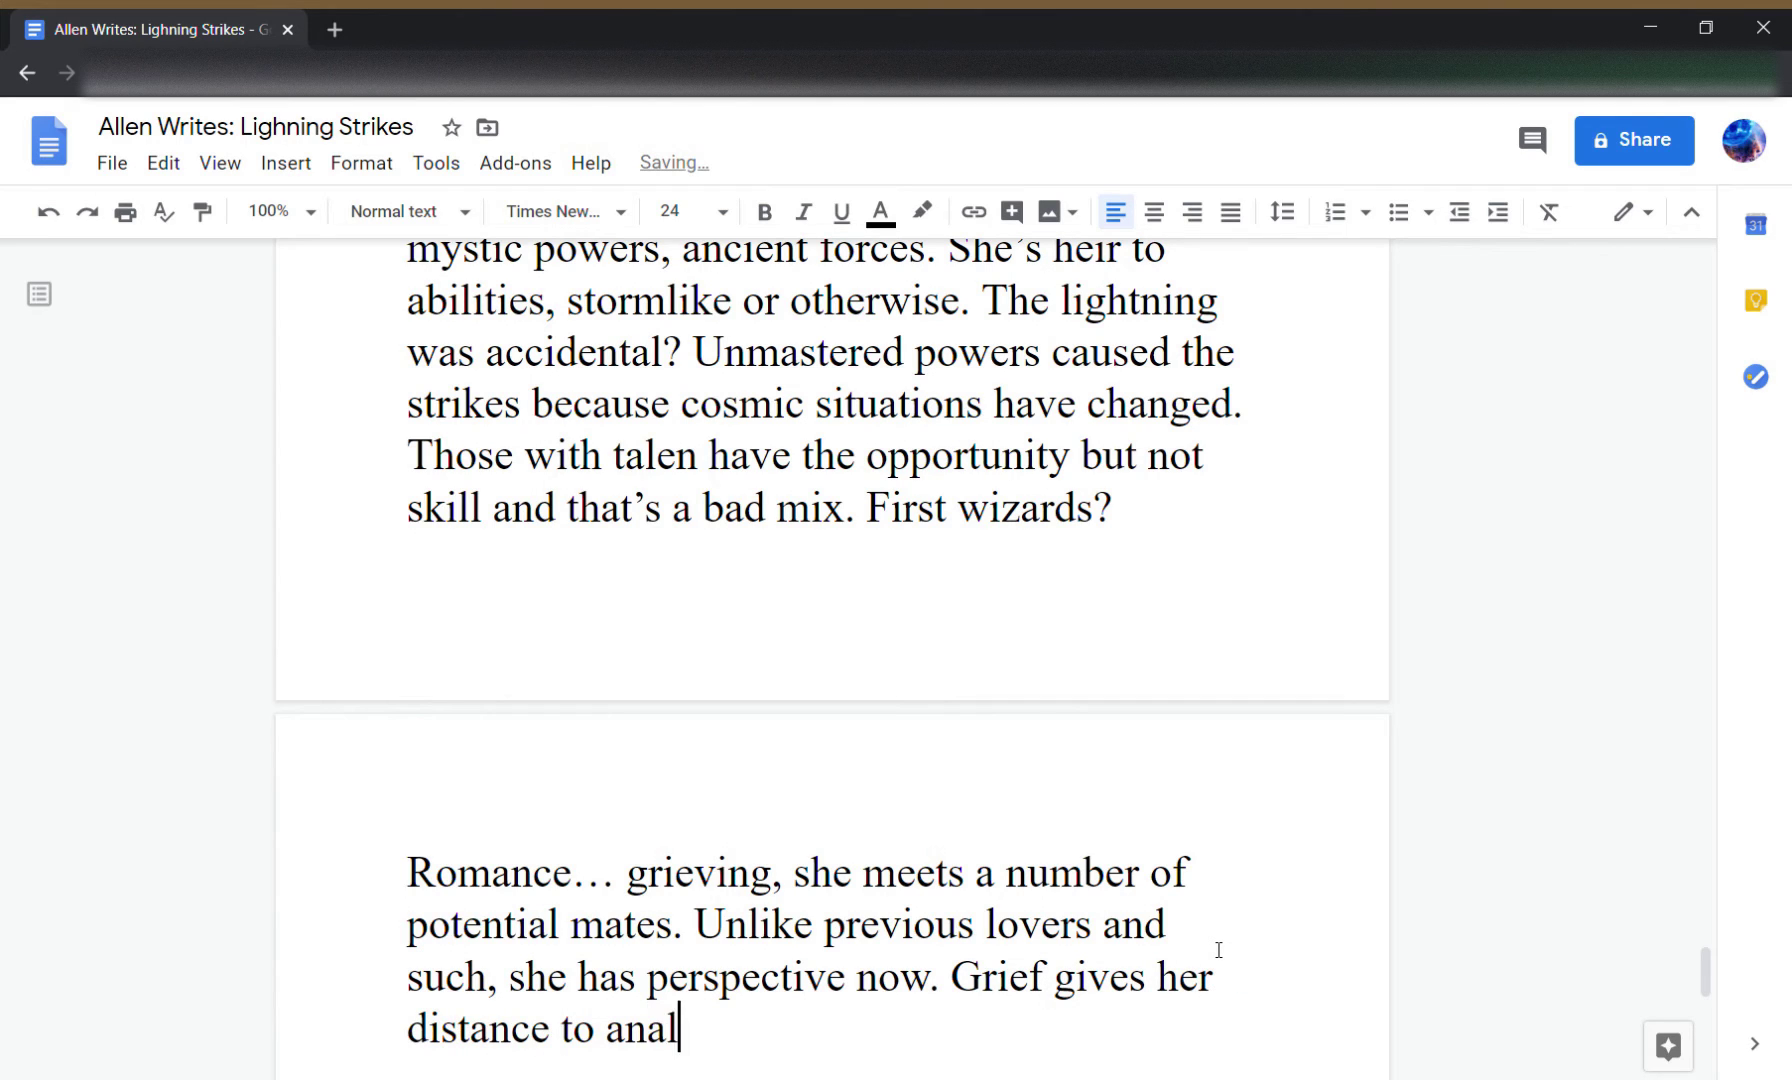
type("ys")
key("BackSpace")
type("ze what she wants")
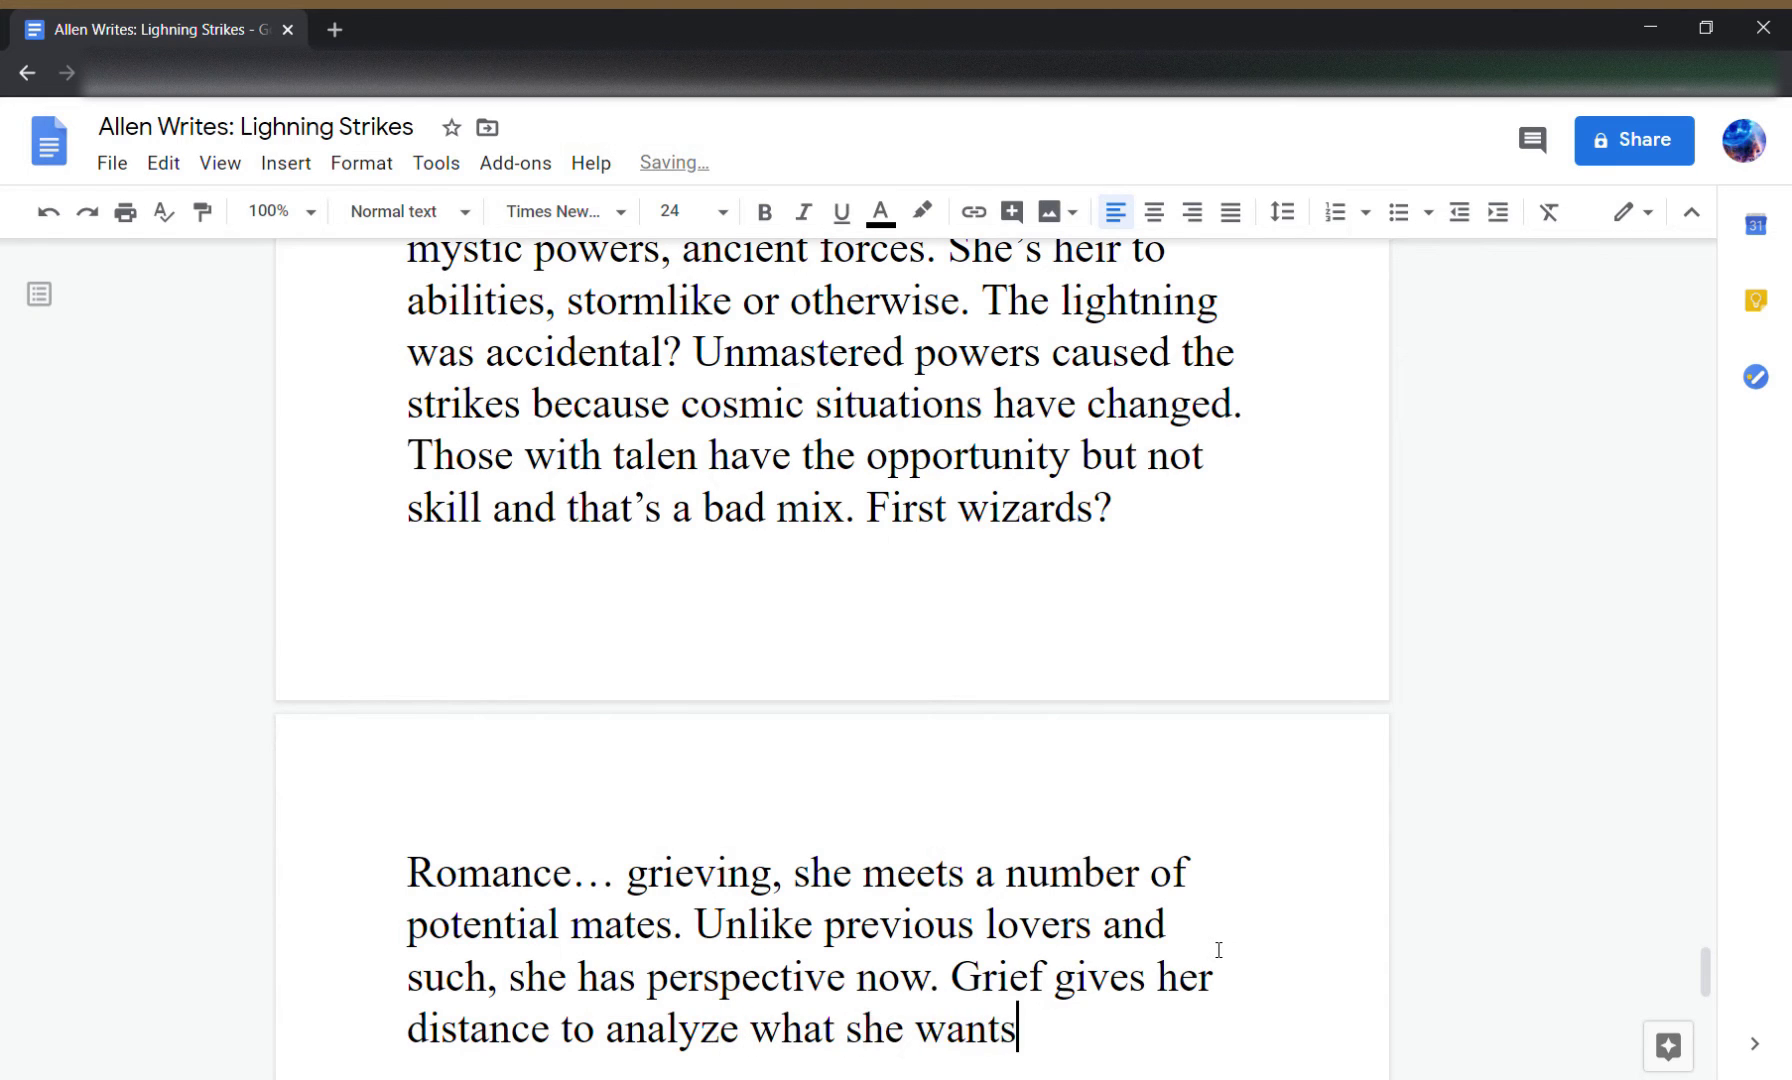
type(" from a realtion")
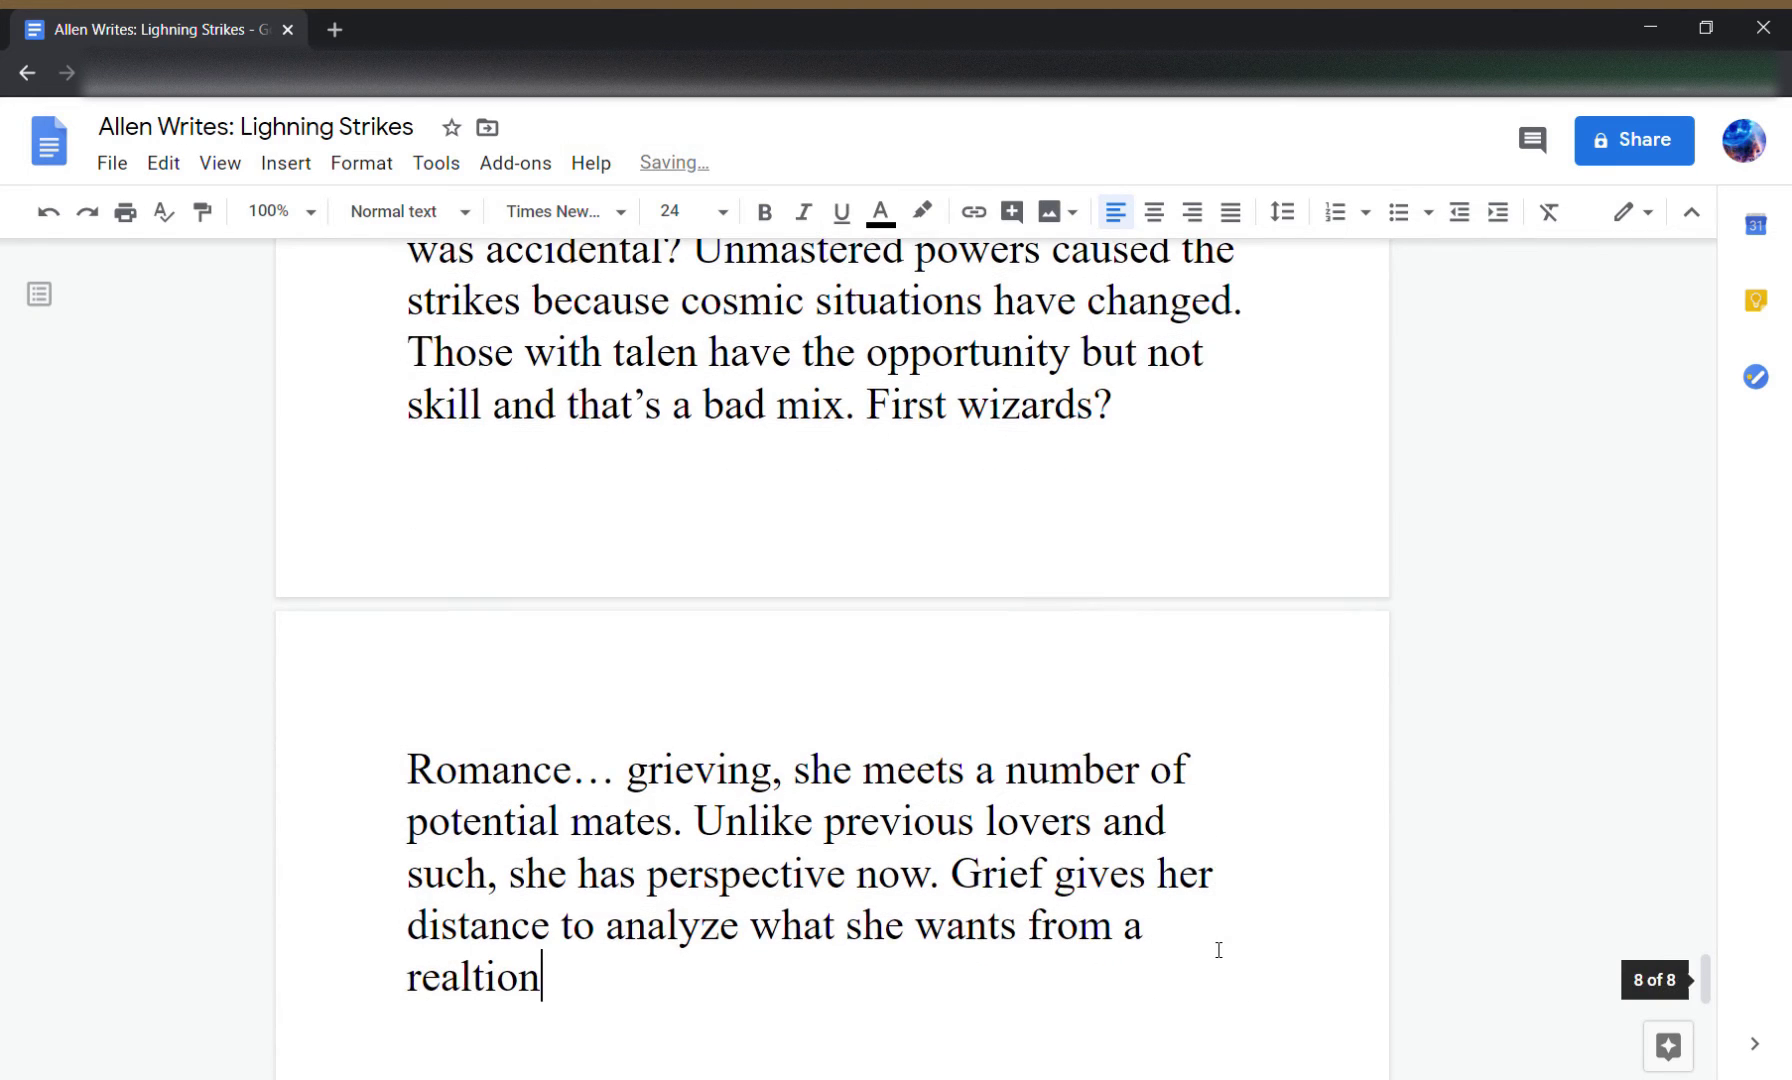
key("BackSpace")
key("BackSpace")
key("BackSpace")
key("BackSpace")
key("BackSpace")
key("BackSpace")
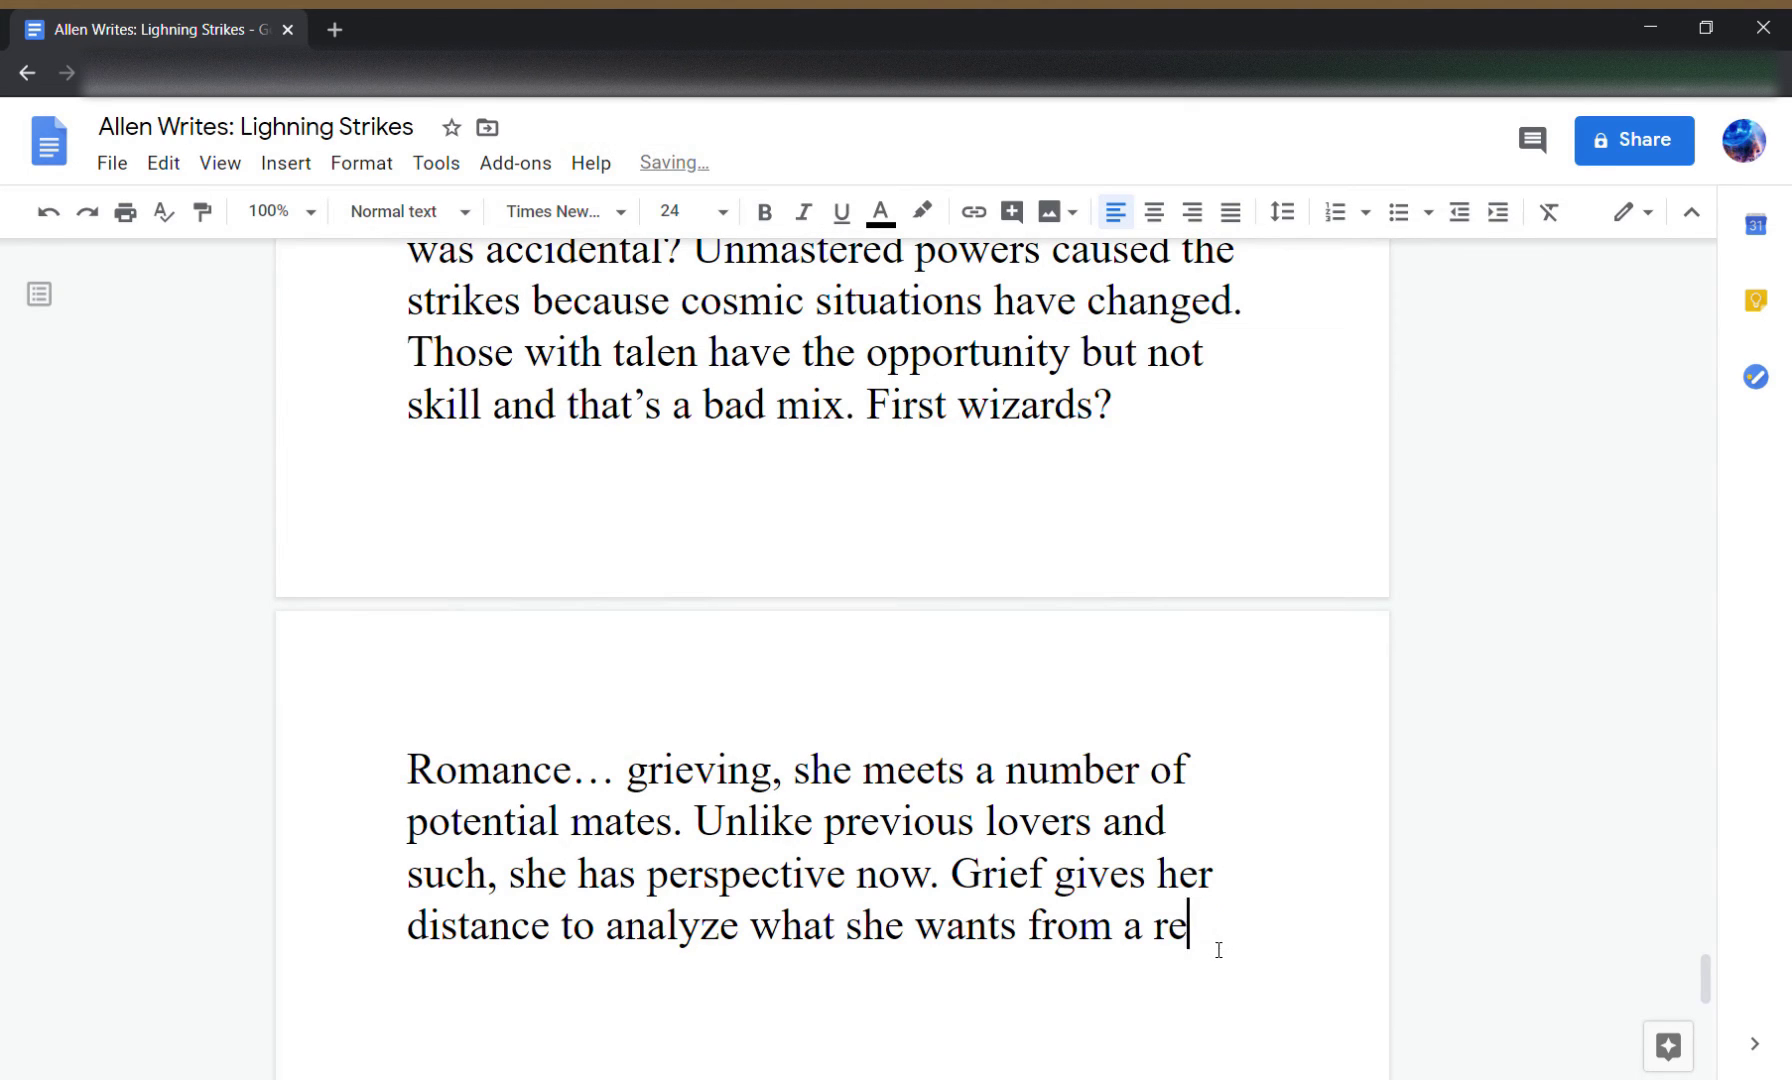
type("lationship.")
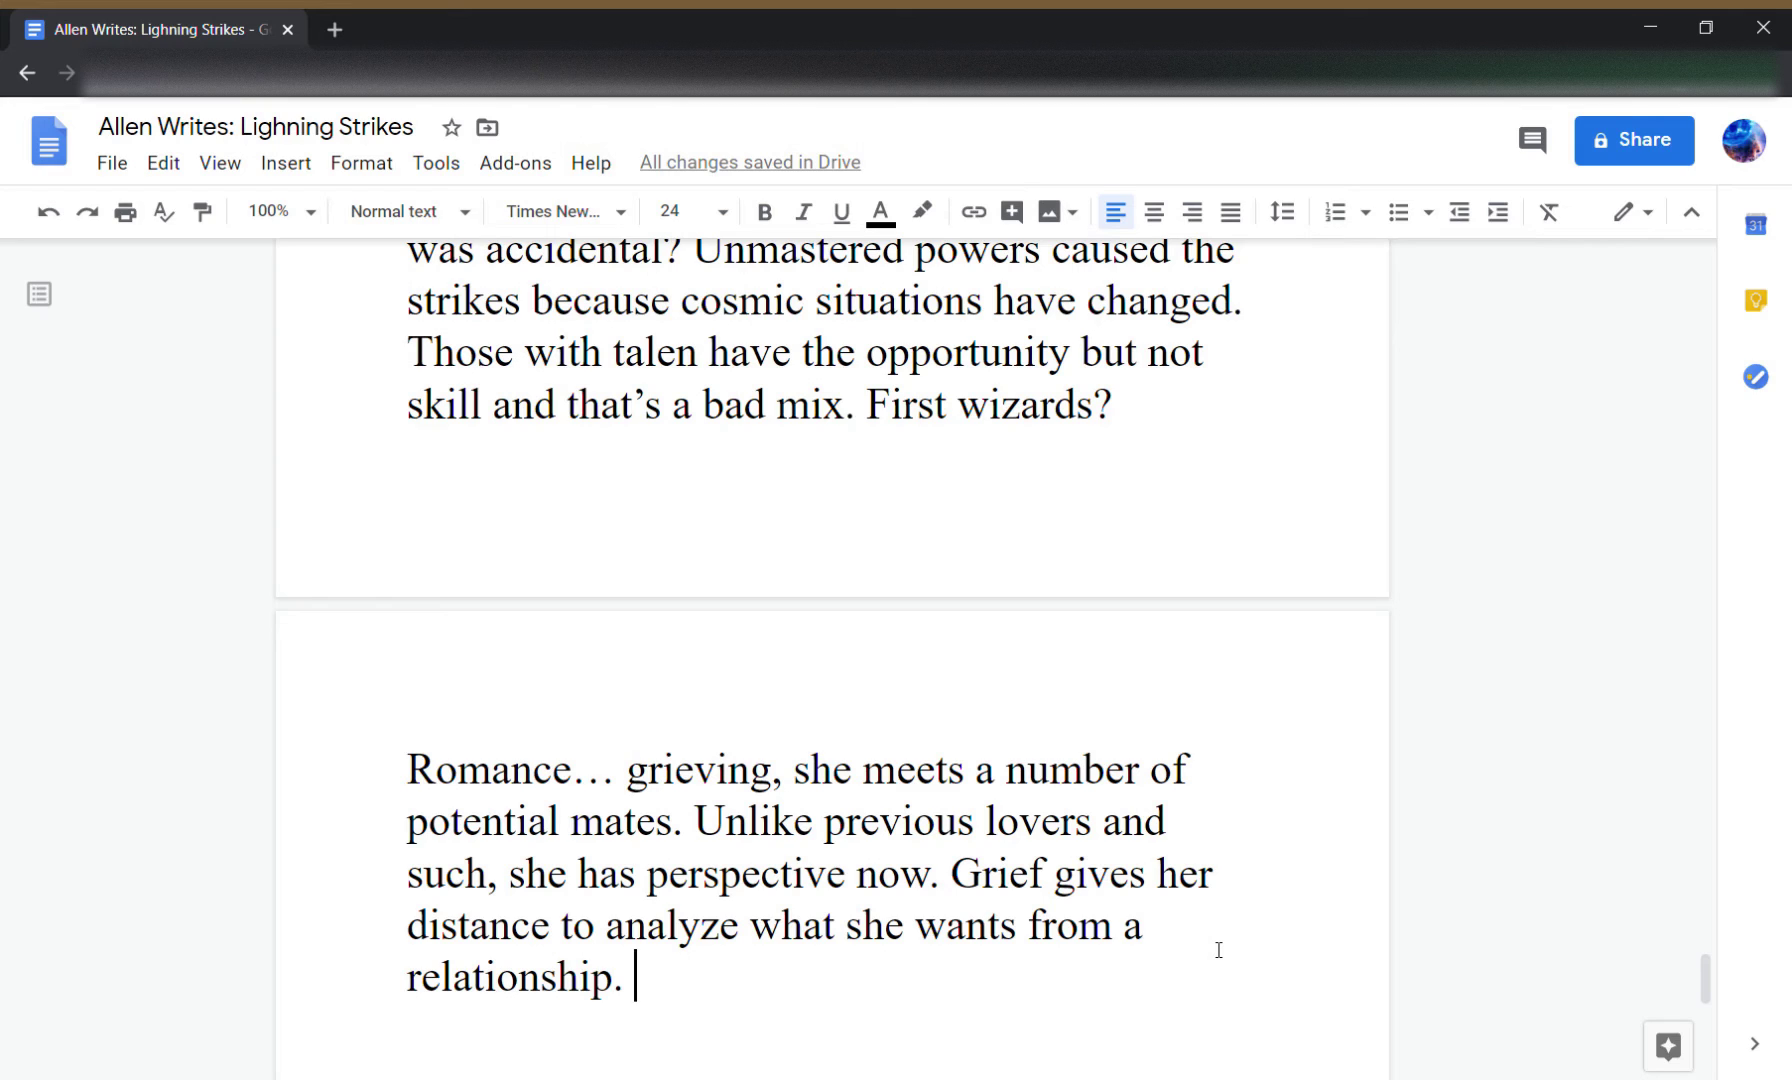
- Begin listing the potential mates with "Sheriff's deputy, the first to come and get her."
type("Sheriff's dep")
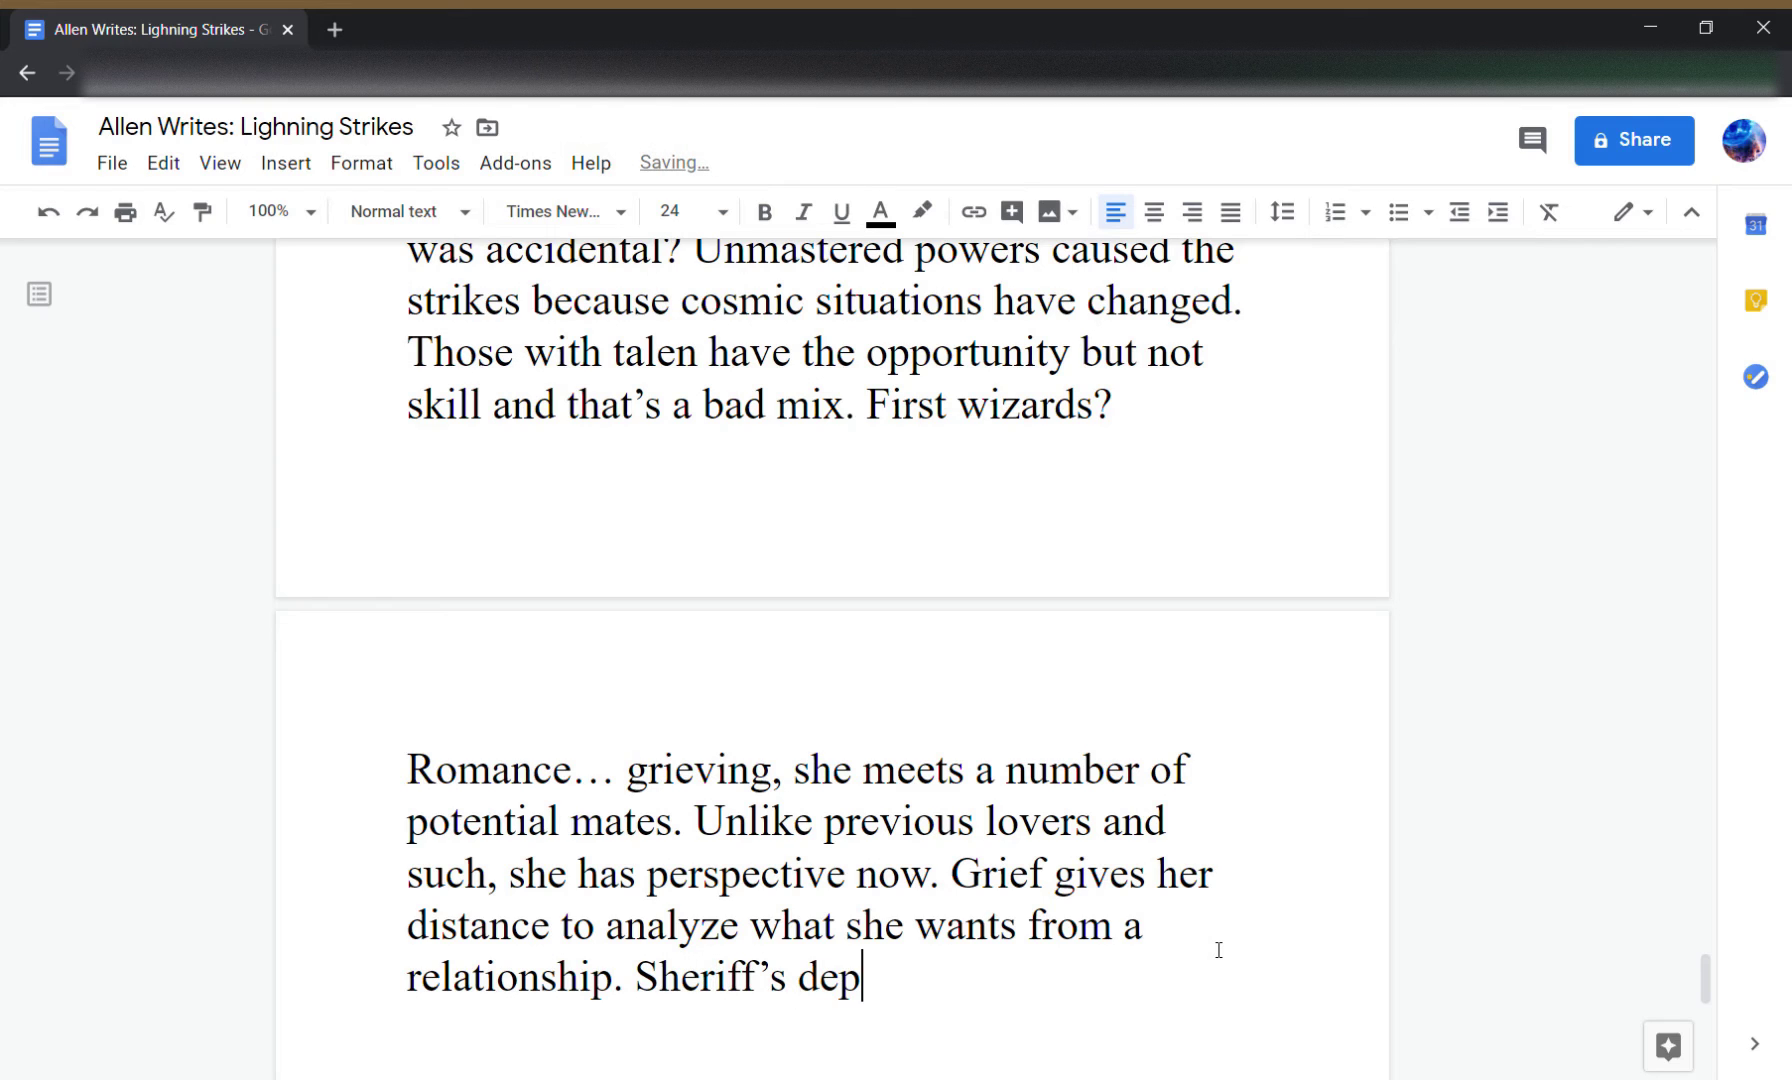
type("uty, the firs")
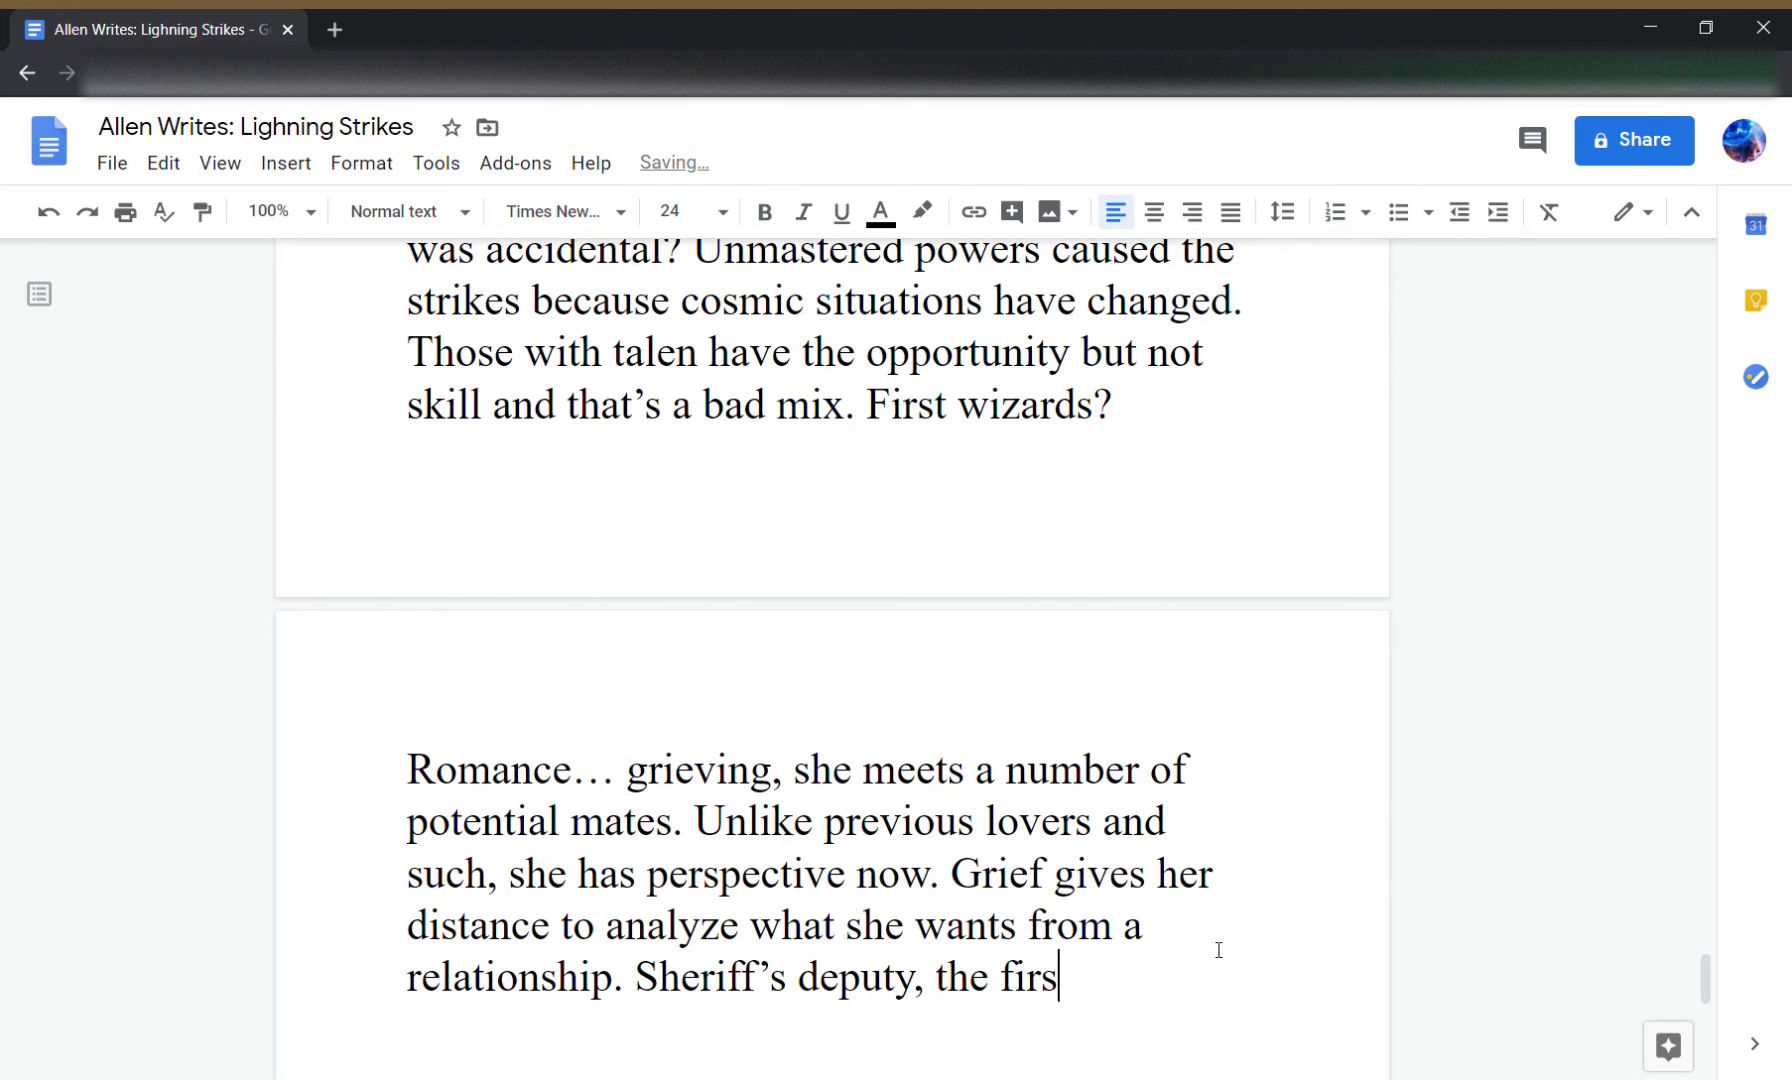
type("t to get")
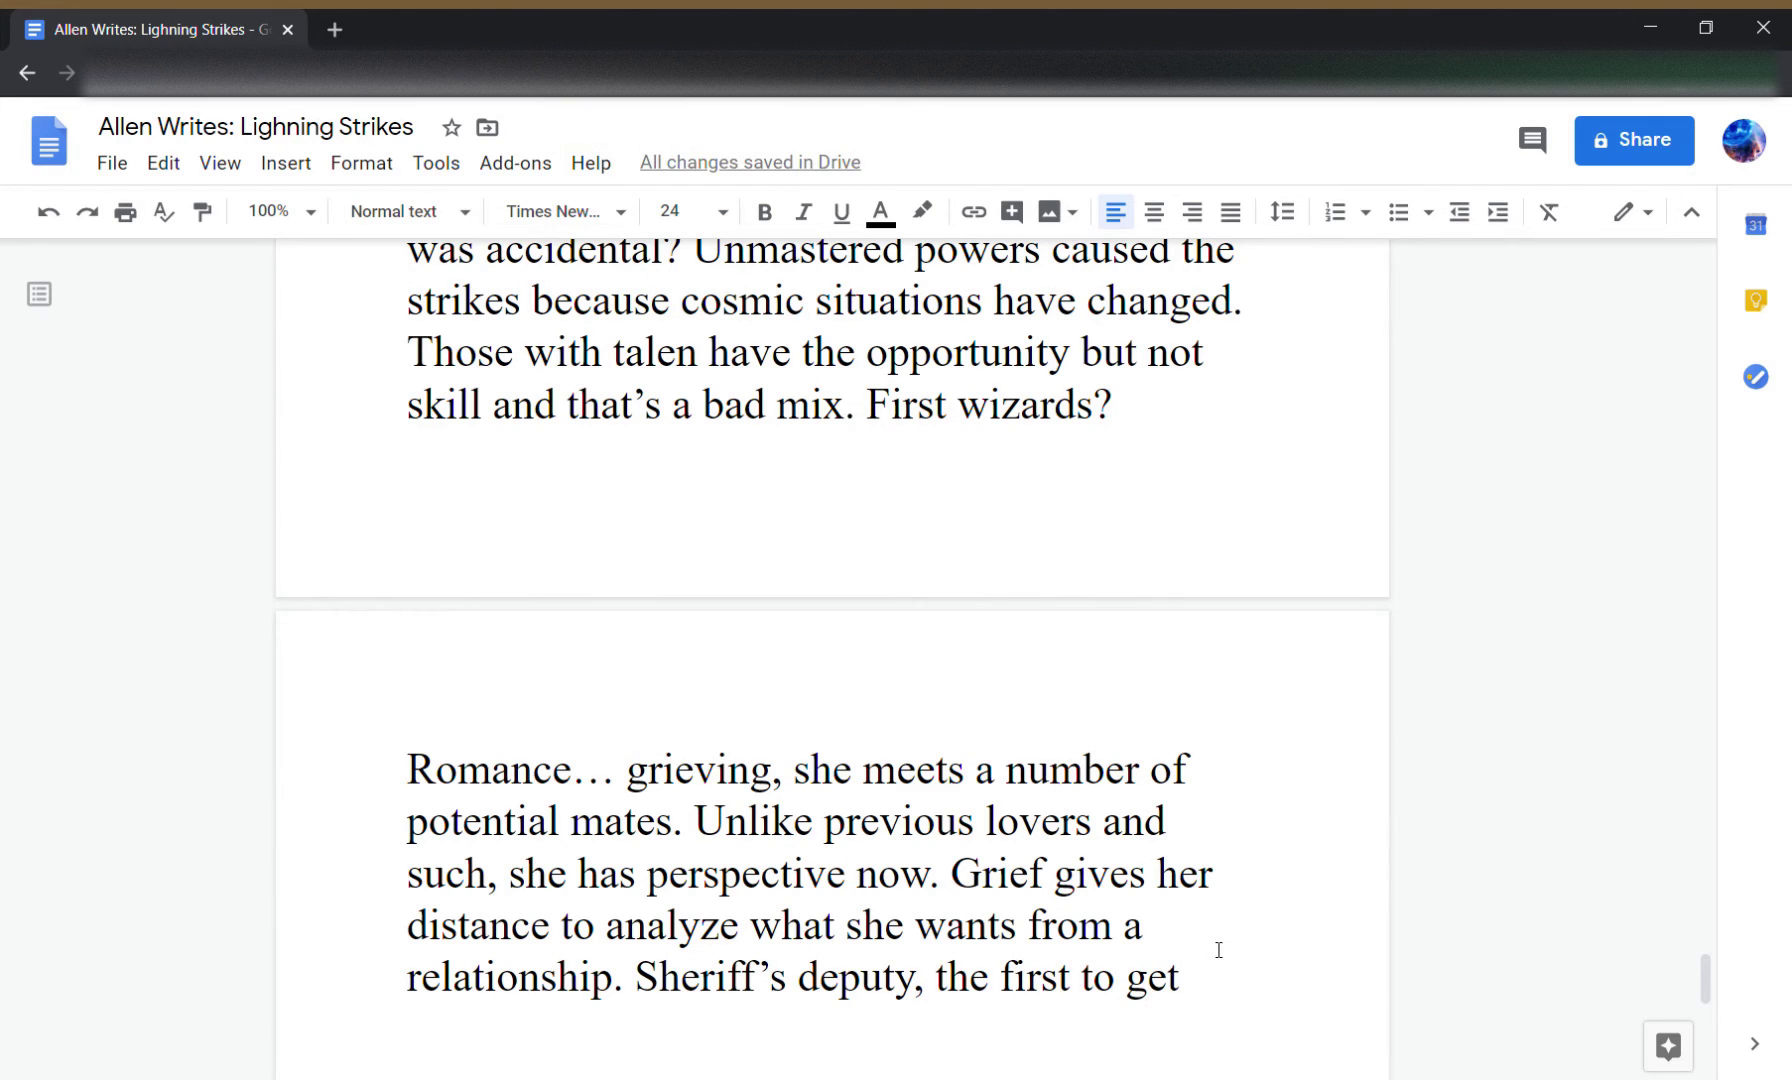
key("BackSpace")
key("BackSpace")
key("BackSpace")
key("BackSpace")
type("come ")
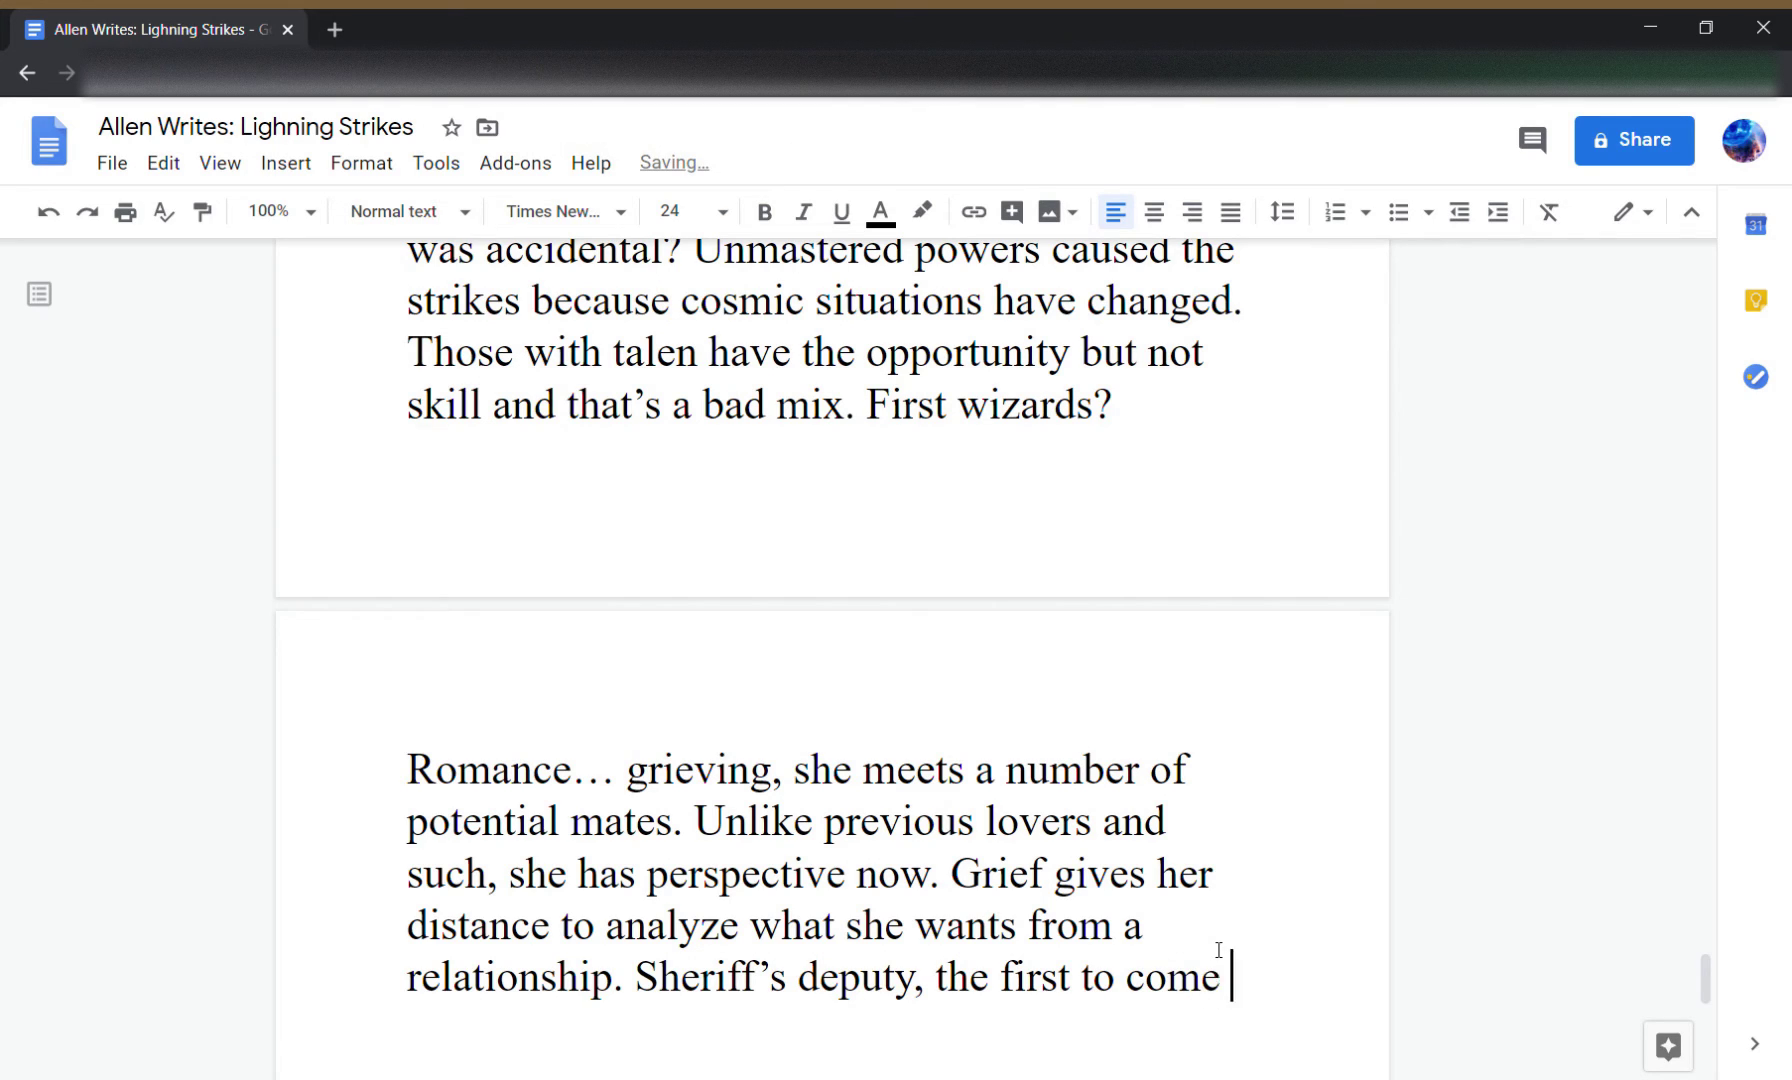
type("and get her.")
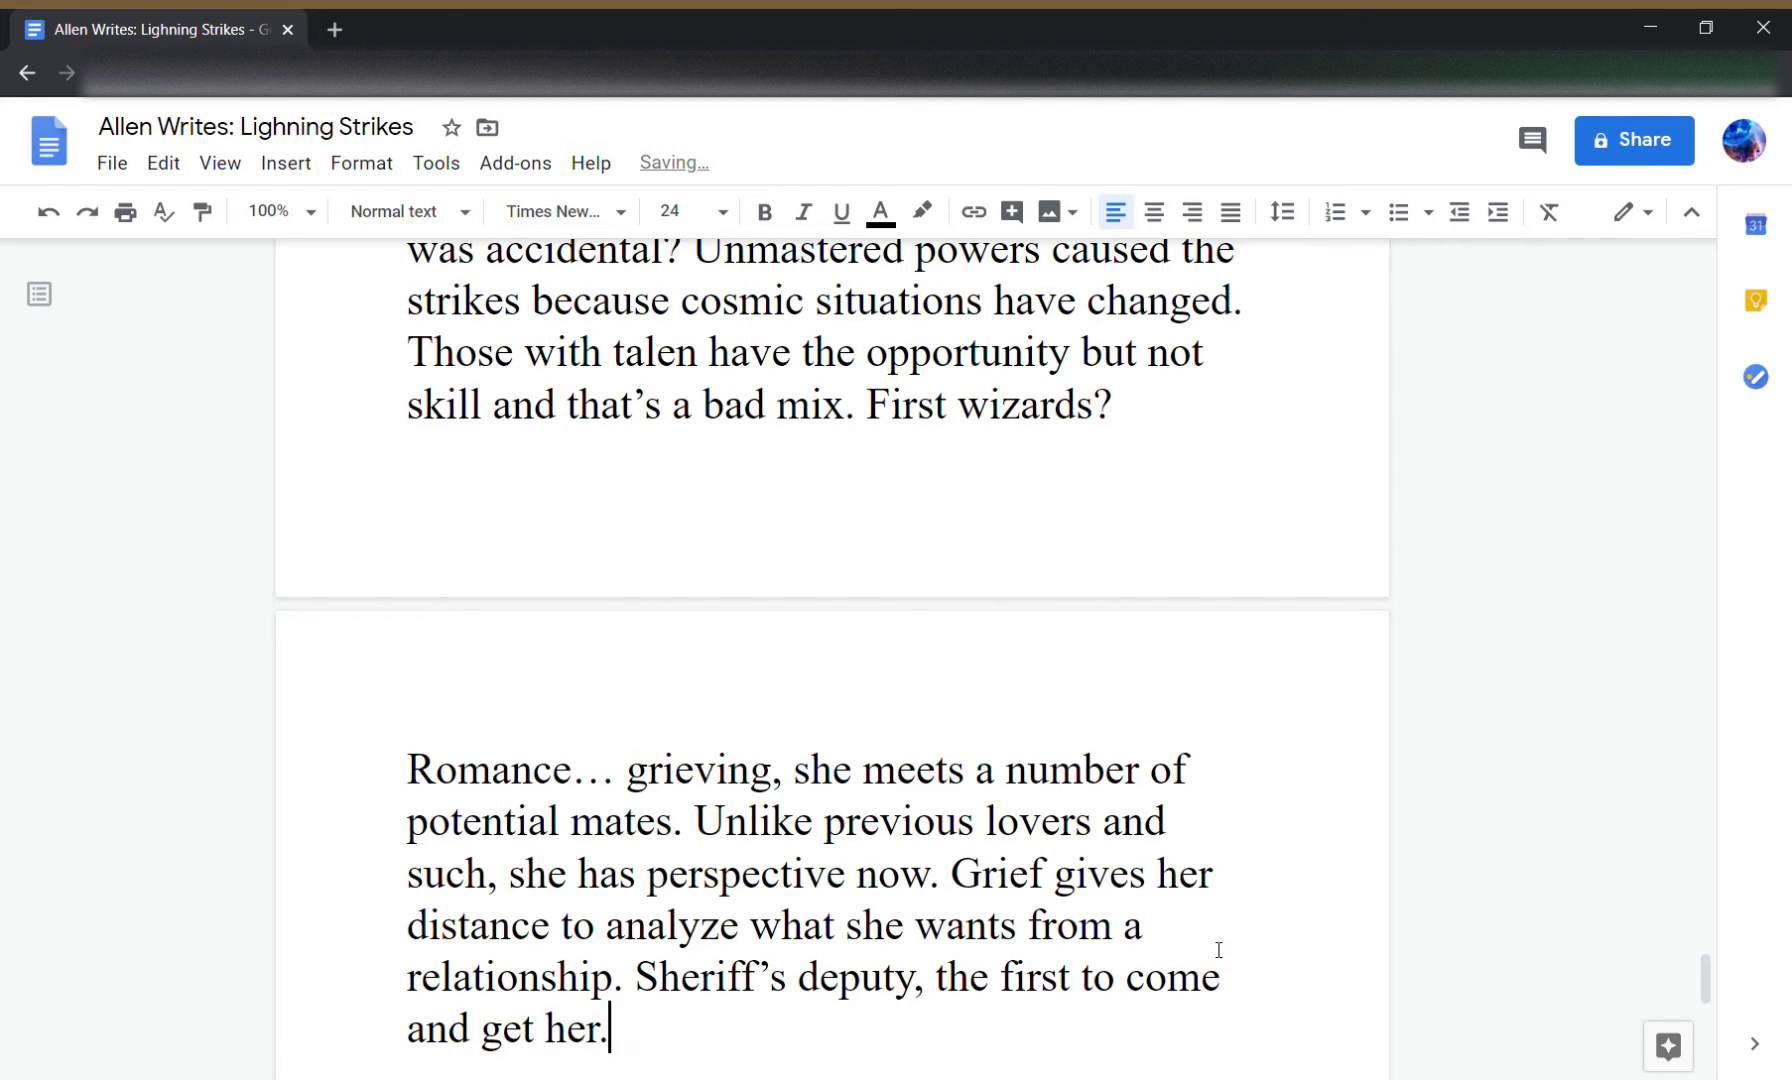
- Replace "to" with "who" after "the first" in the sheriff's deputy sentence
key("Up")
key("Right")
key("Right")
key("Right")
key("Right")
key("Right")
key("Right")
key("Right")
key("Right")
key("Right")
key("Right")
key("Right")
key("Right")
key("Right")
key("Right")
key("Right")
key("Right")
key("Right")
key("Right")
key("Right")
key("Right")
key("Right")
key("Right")
key("Right")
key("Right")
key("Right")
key("Right")
key("Right")
key("Right")
key("Right")
key("Right")
key("BackSpace")
key("BackSpace")
type("who")
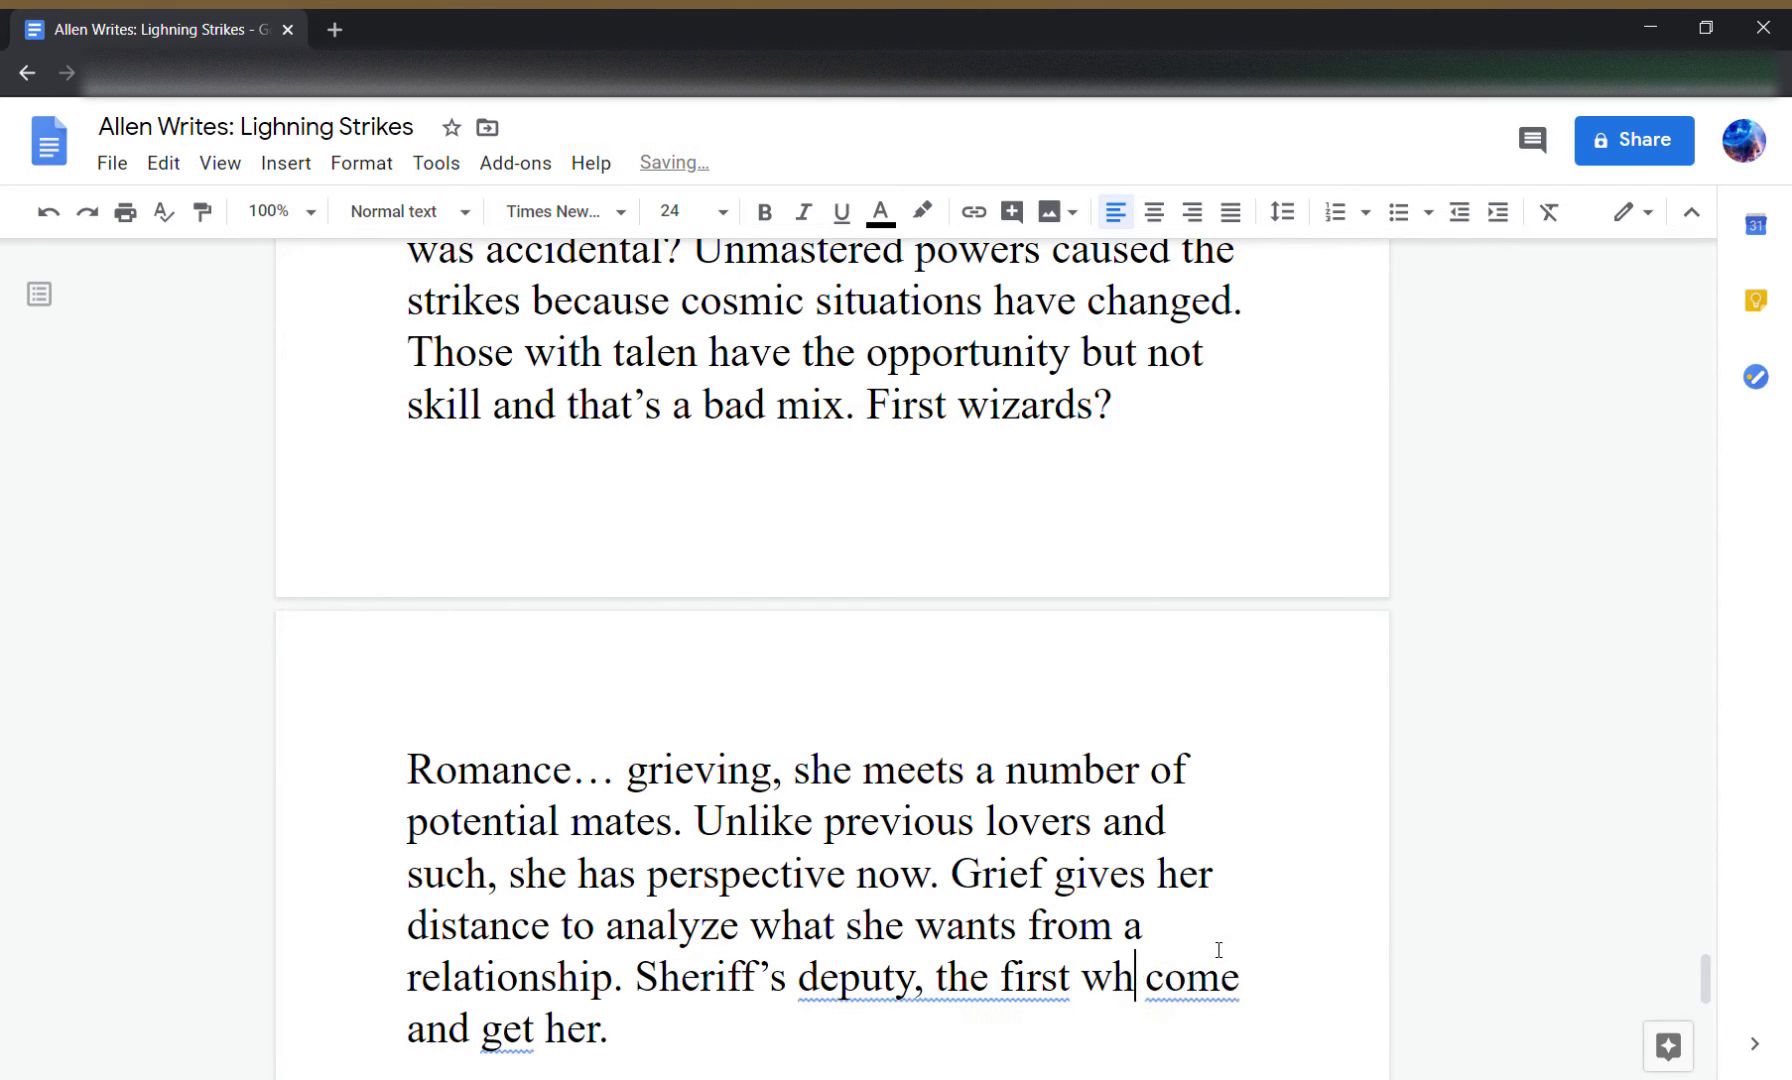
- Change "come and get her" to "comes to get her" in the sheriff's deputy sentence
key("Right")
key("Right")
key("Right")
key("Right")
key("Right")
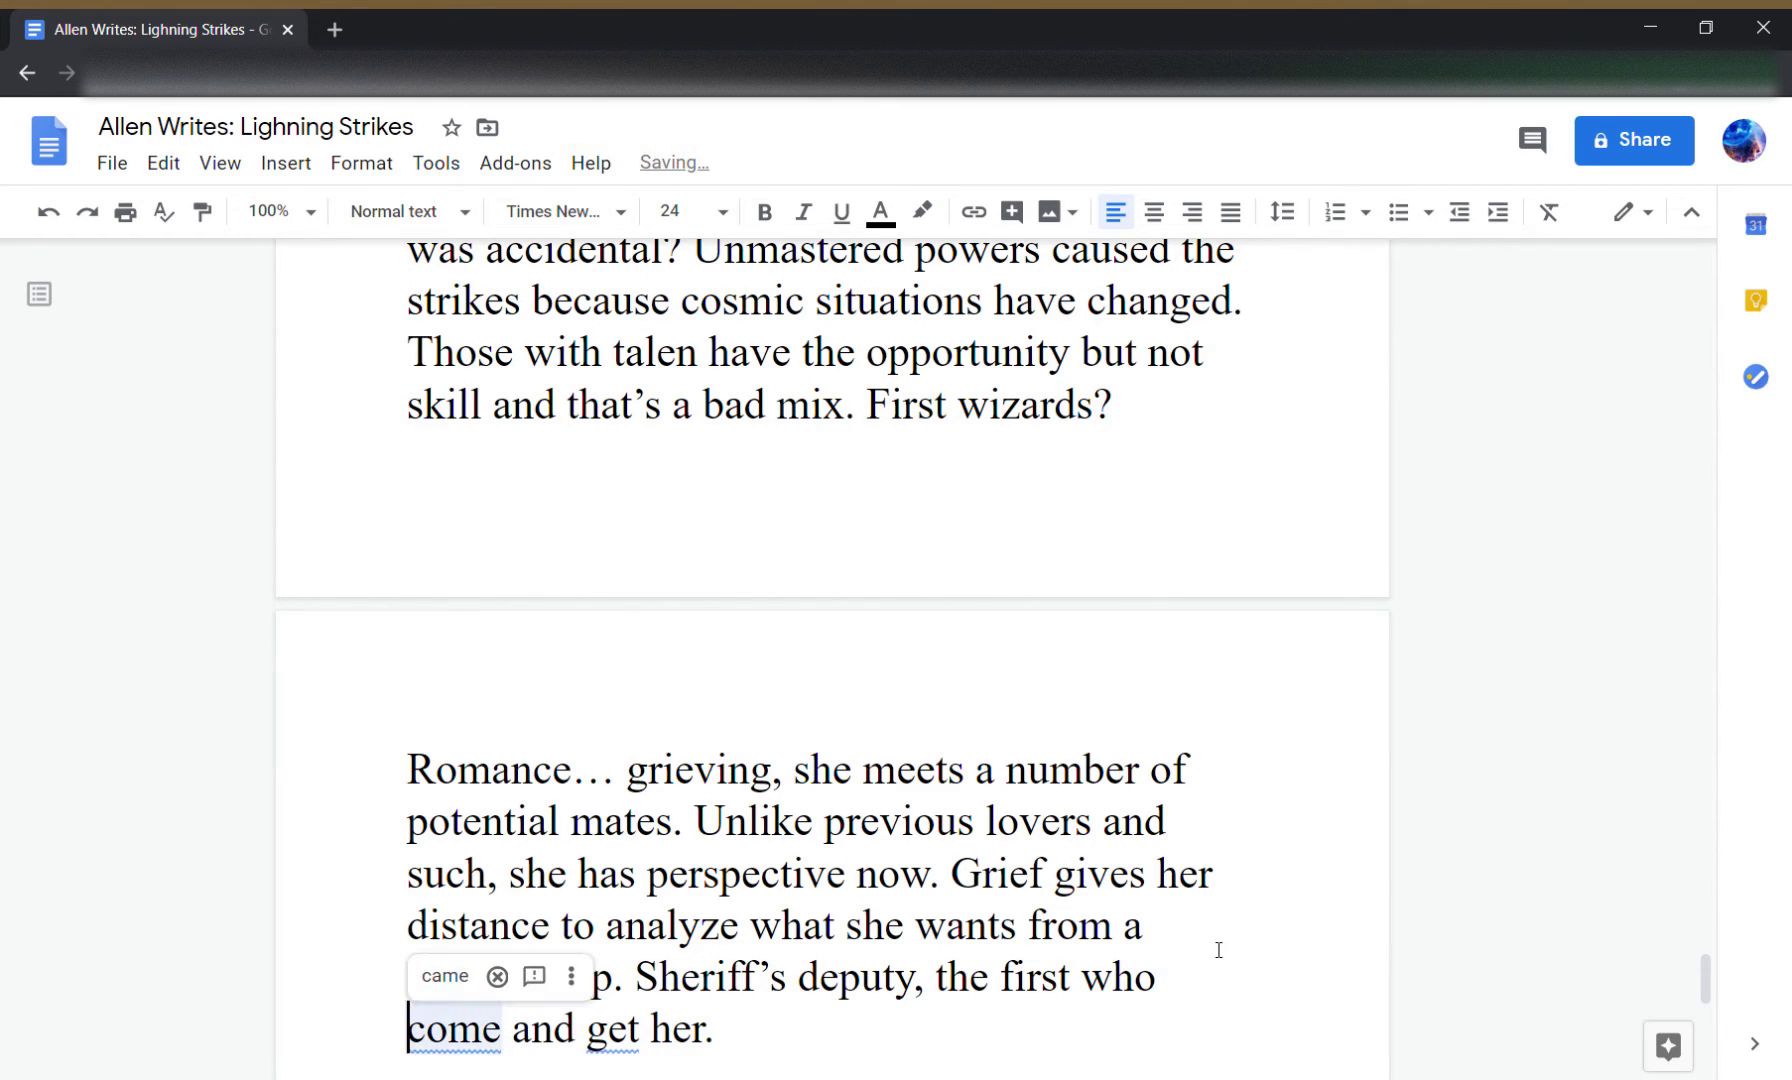
type("s")
key("Right")
key("Right")
key("Right")
key("Right")
key("Right")
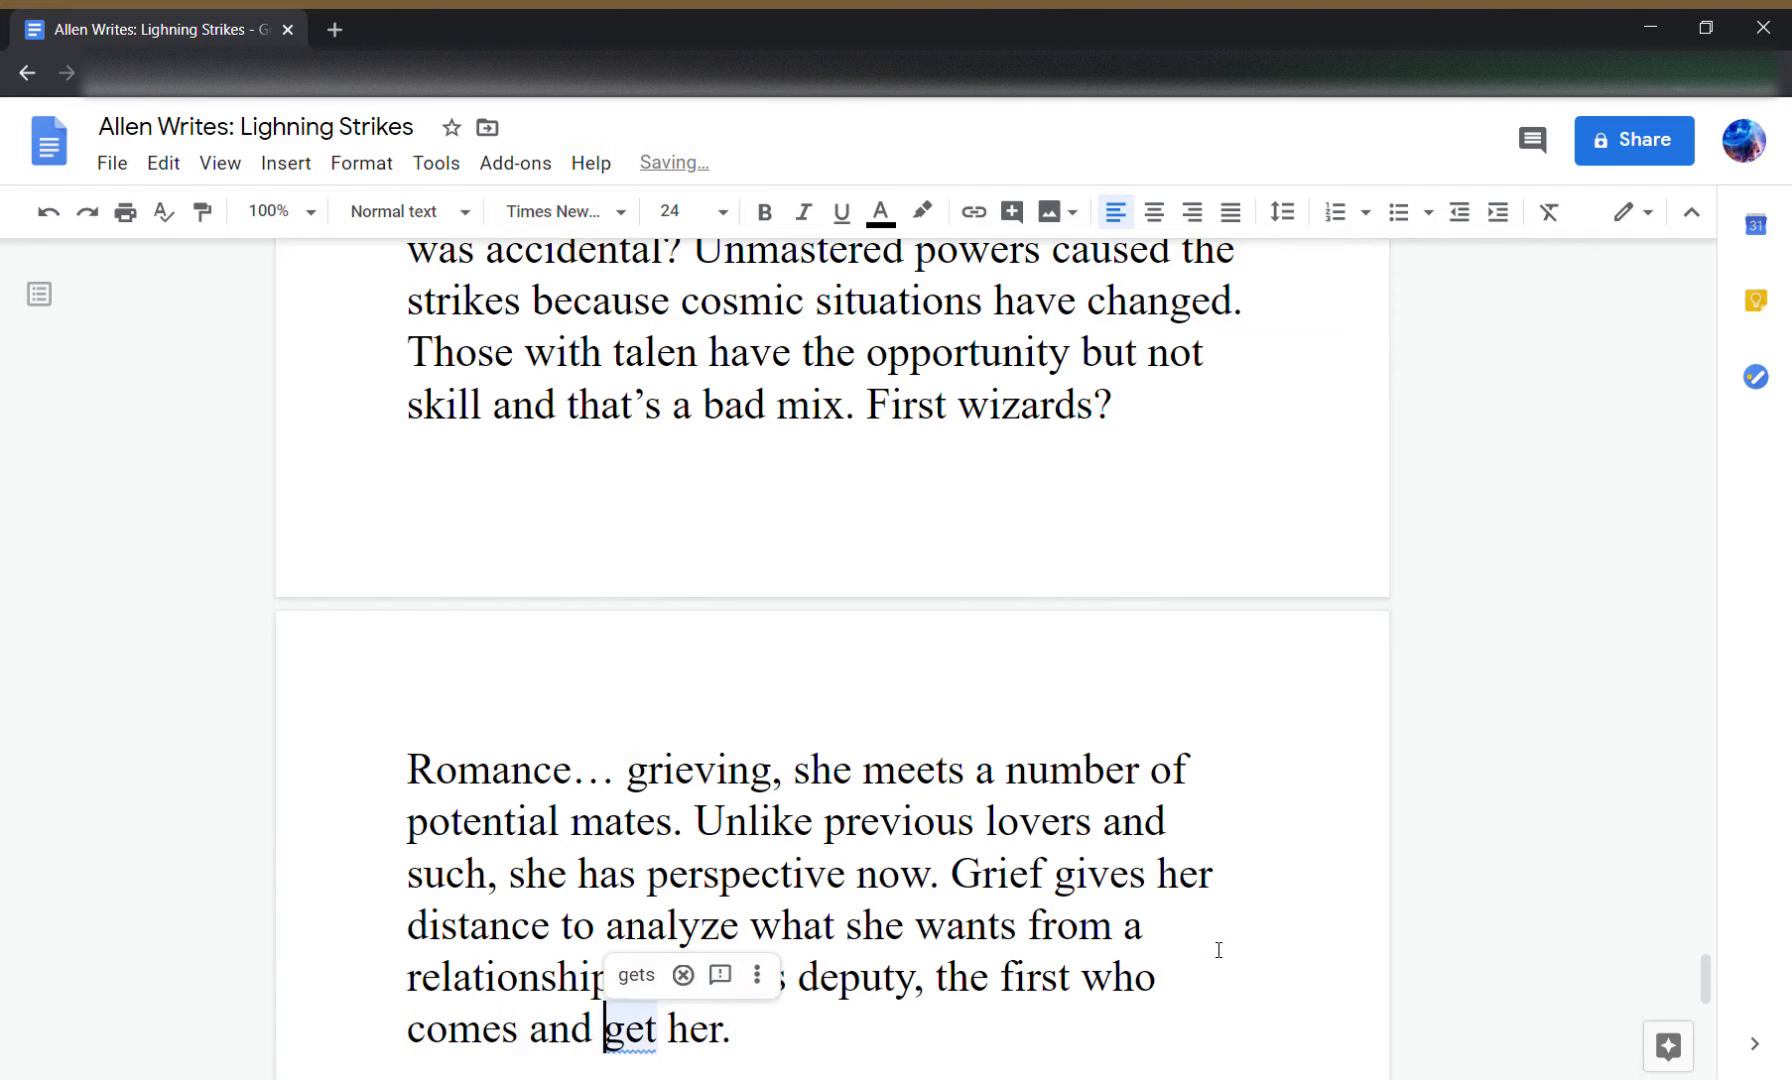
key("BackSpace")
key("BackSpace")
key("BackSpace")
key("BackSpace")
type("to")
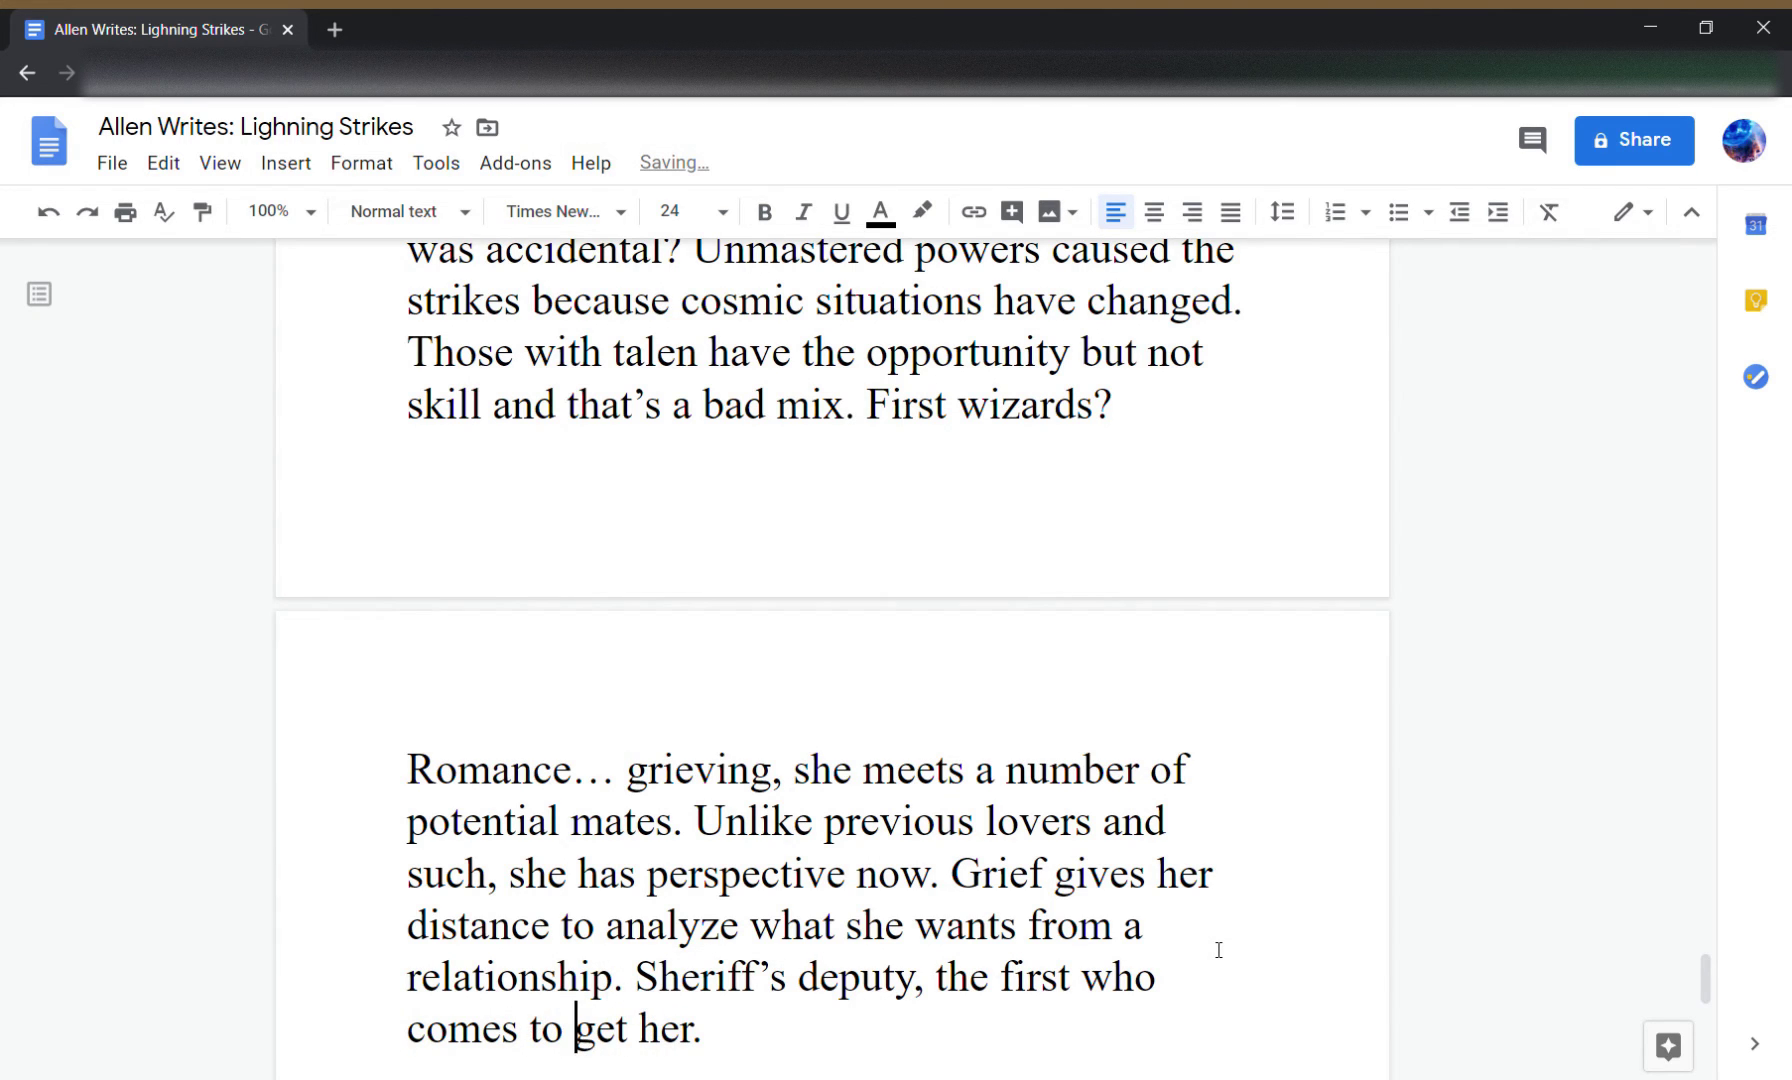
- Add two more potential mates at the end of the romance note: "Coroner. Meterologist/Scientist."
key("Right")
key("Right")
key("Right")
key("Down")
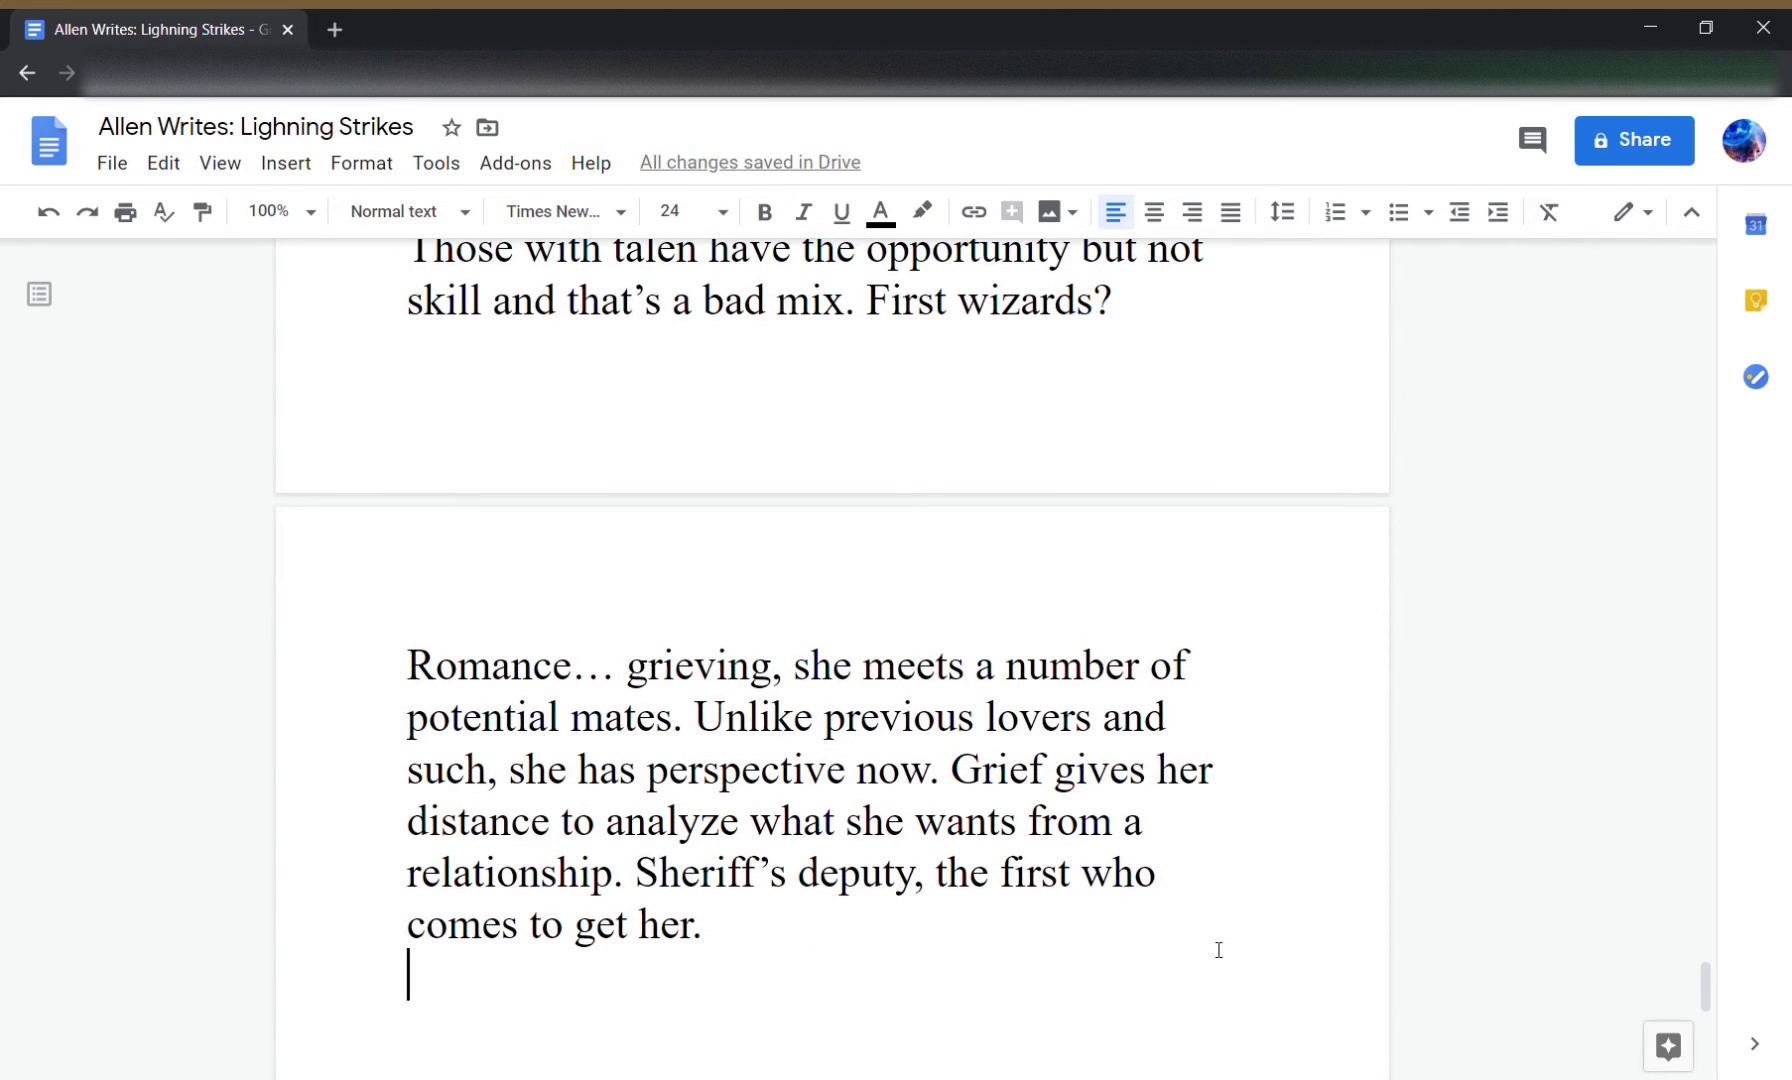
key("Left")
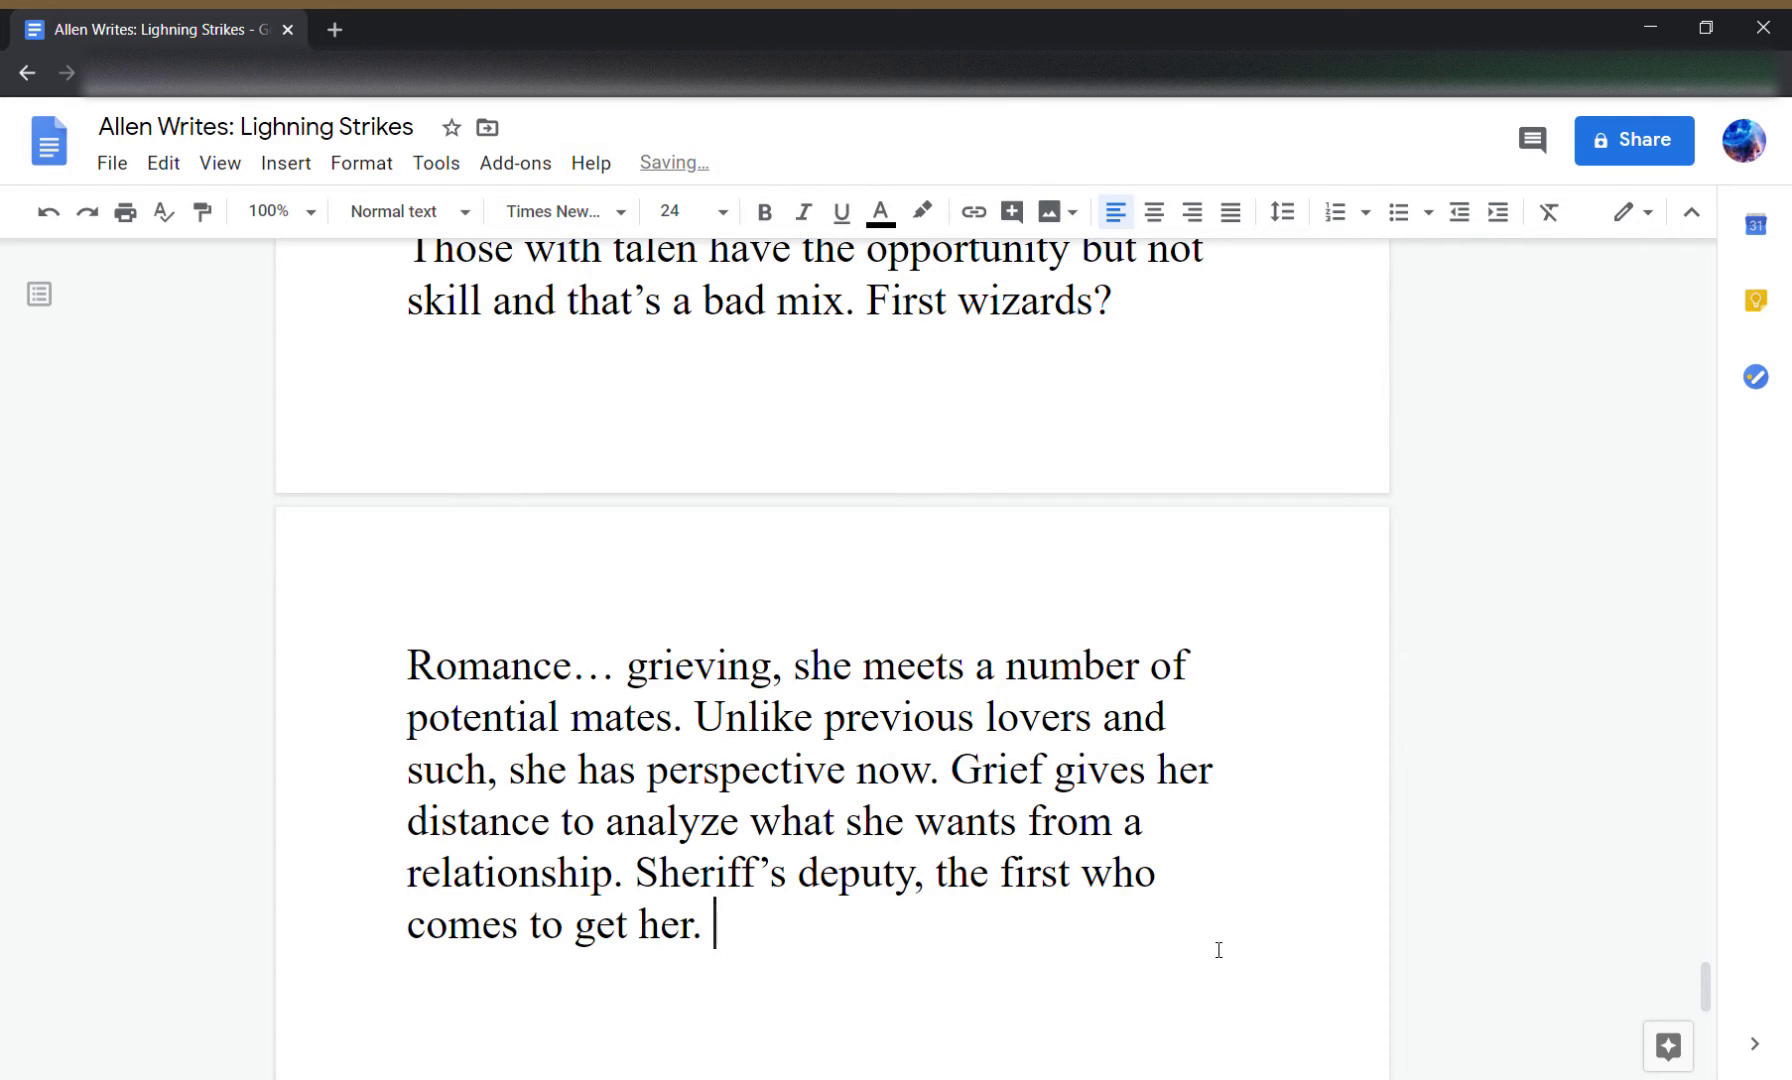
type("Coron")
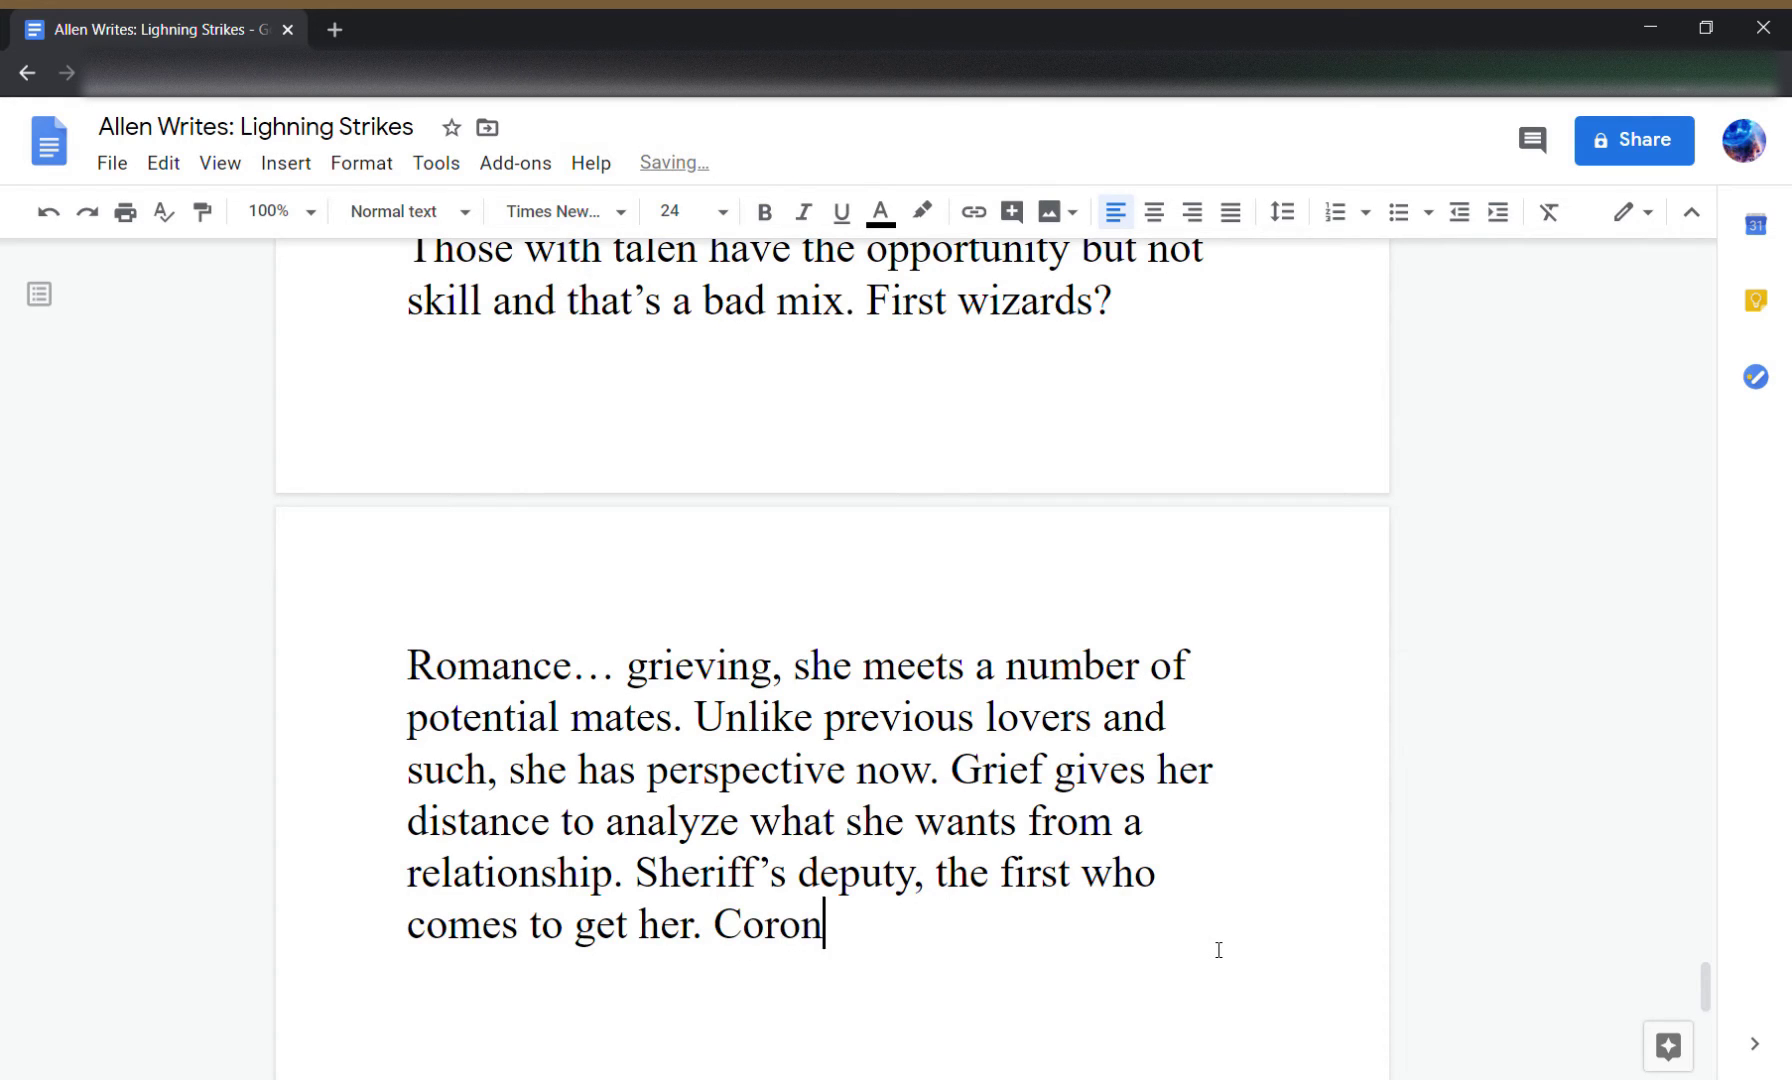
type("er. ")
type("Metero")
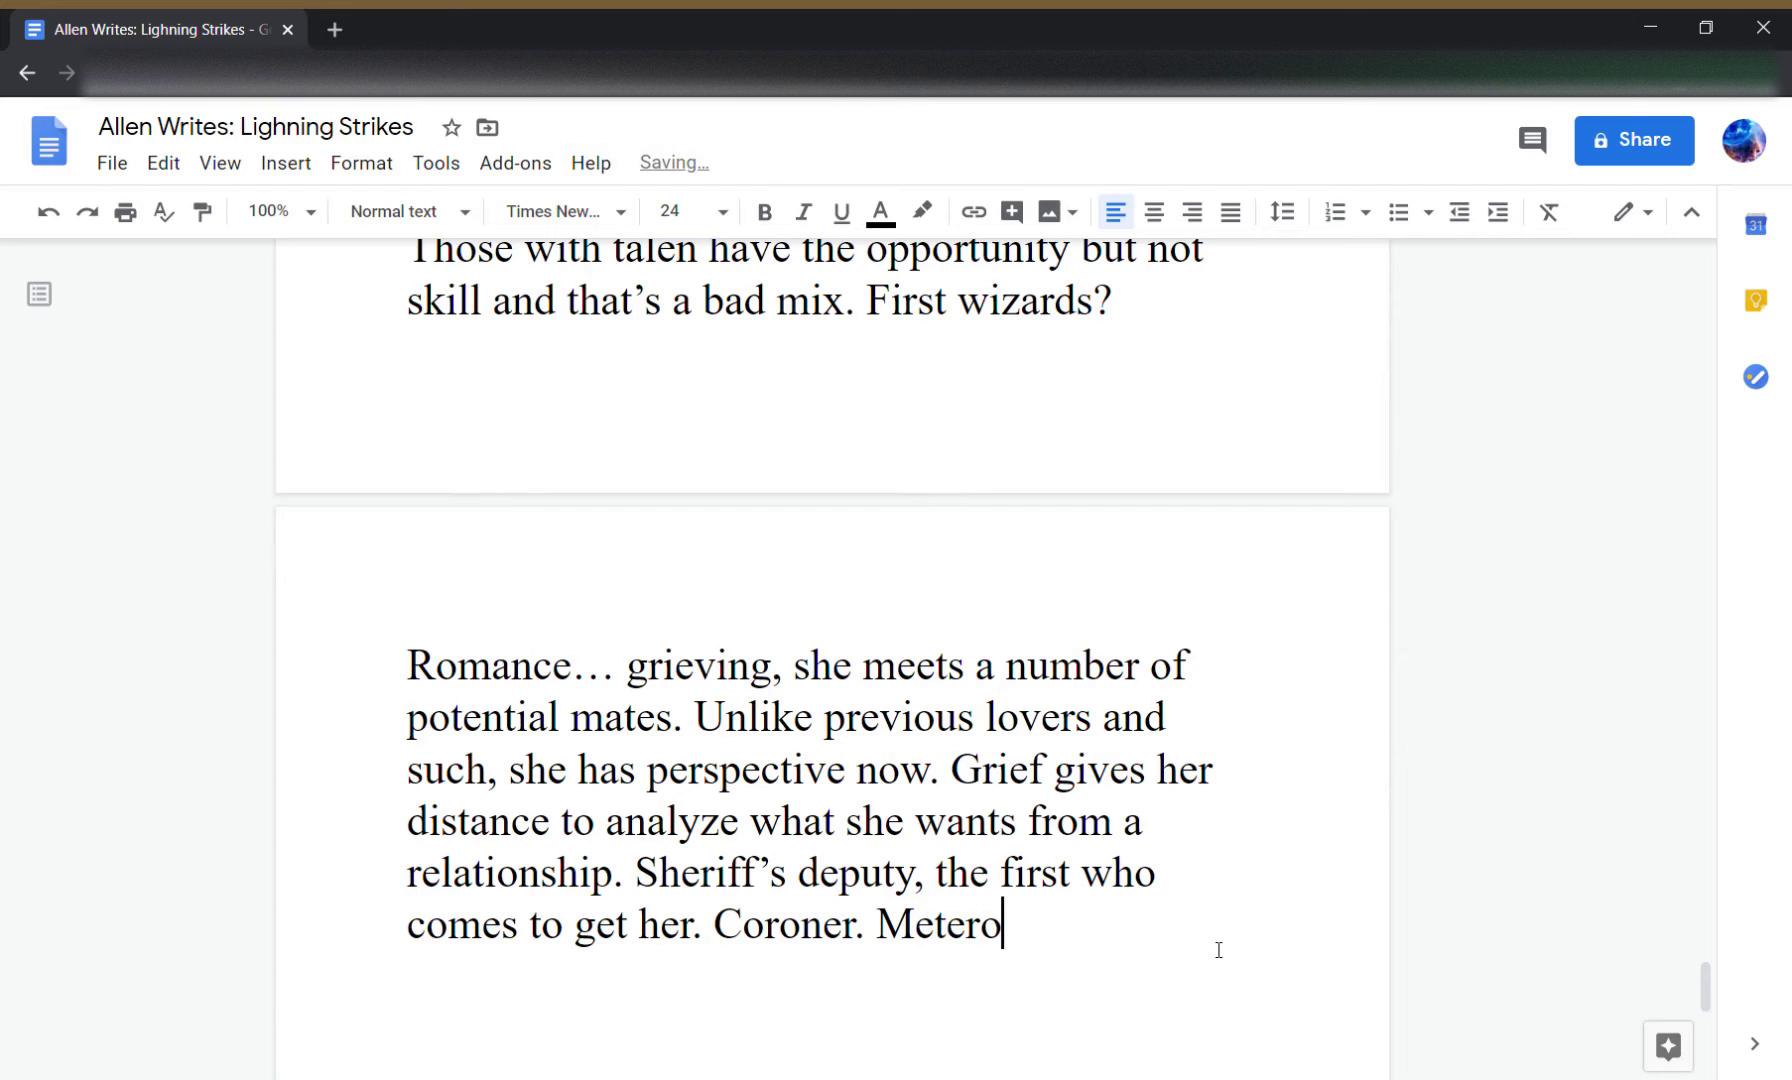
type("logist. ")
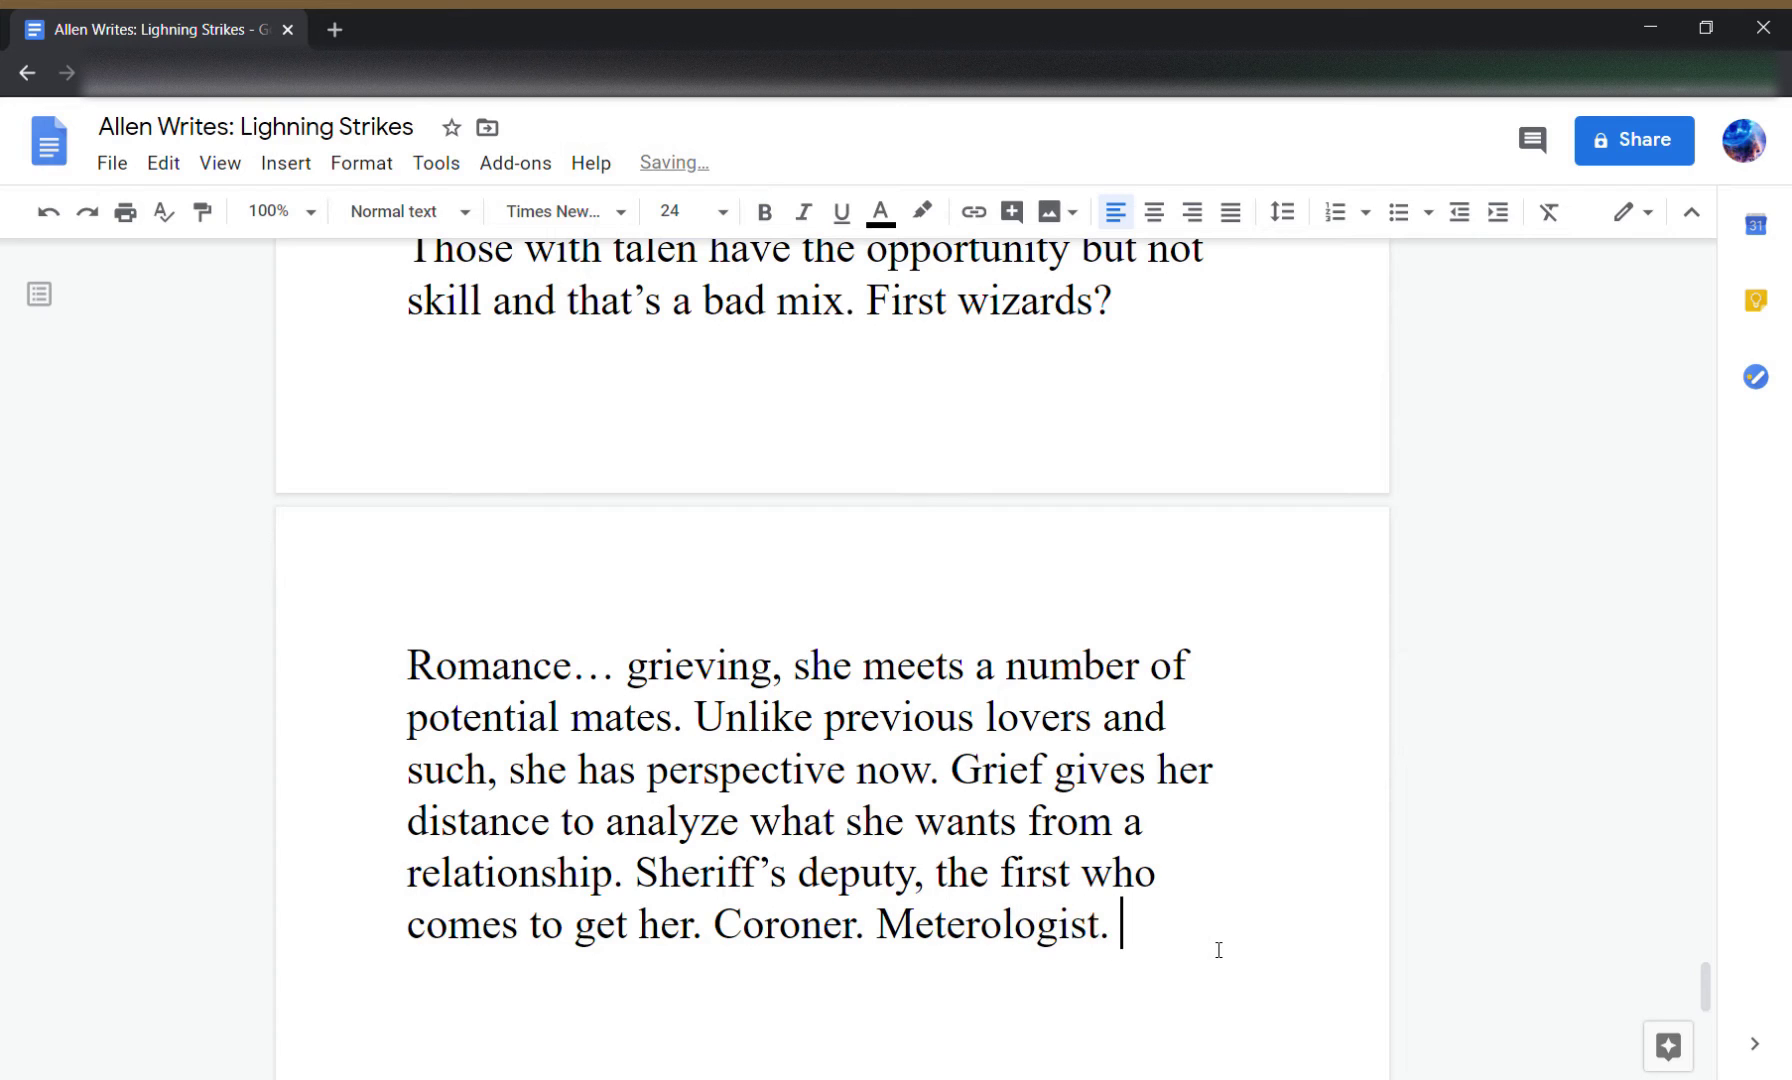
type("Th")
key("BackSpace")
key("BackSpace")
key("BackSpace")
key("BackSpace")
type("/Scient")
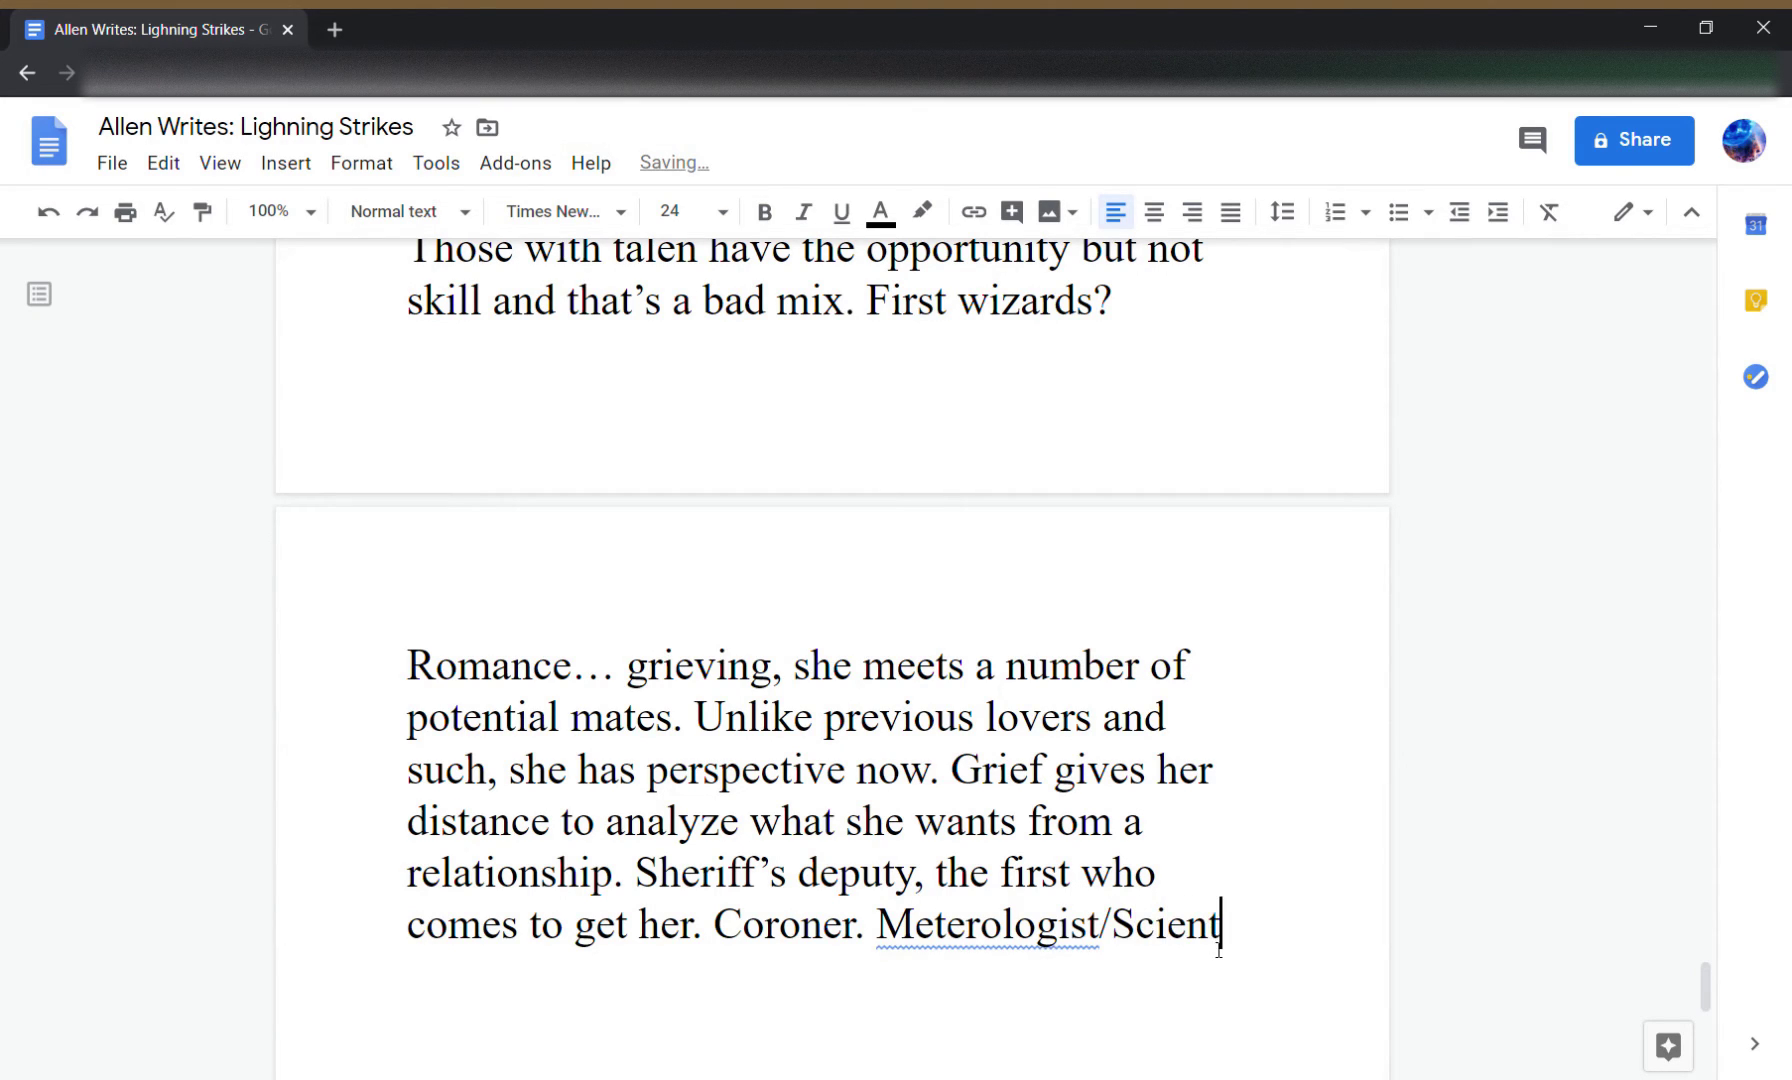
type("ist.")
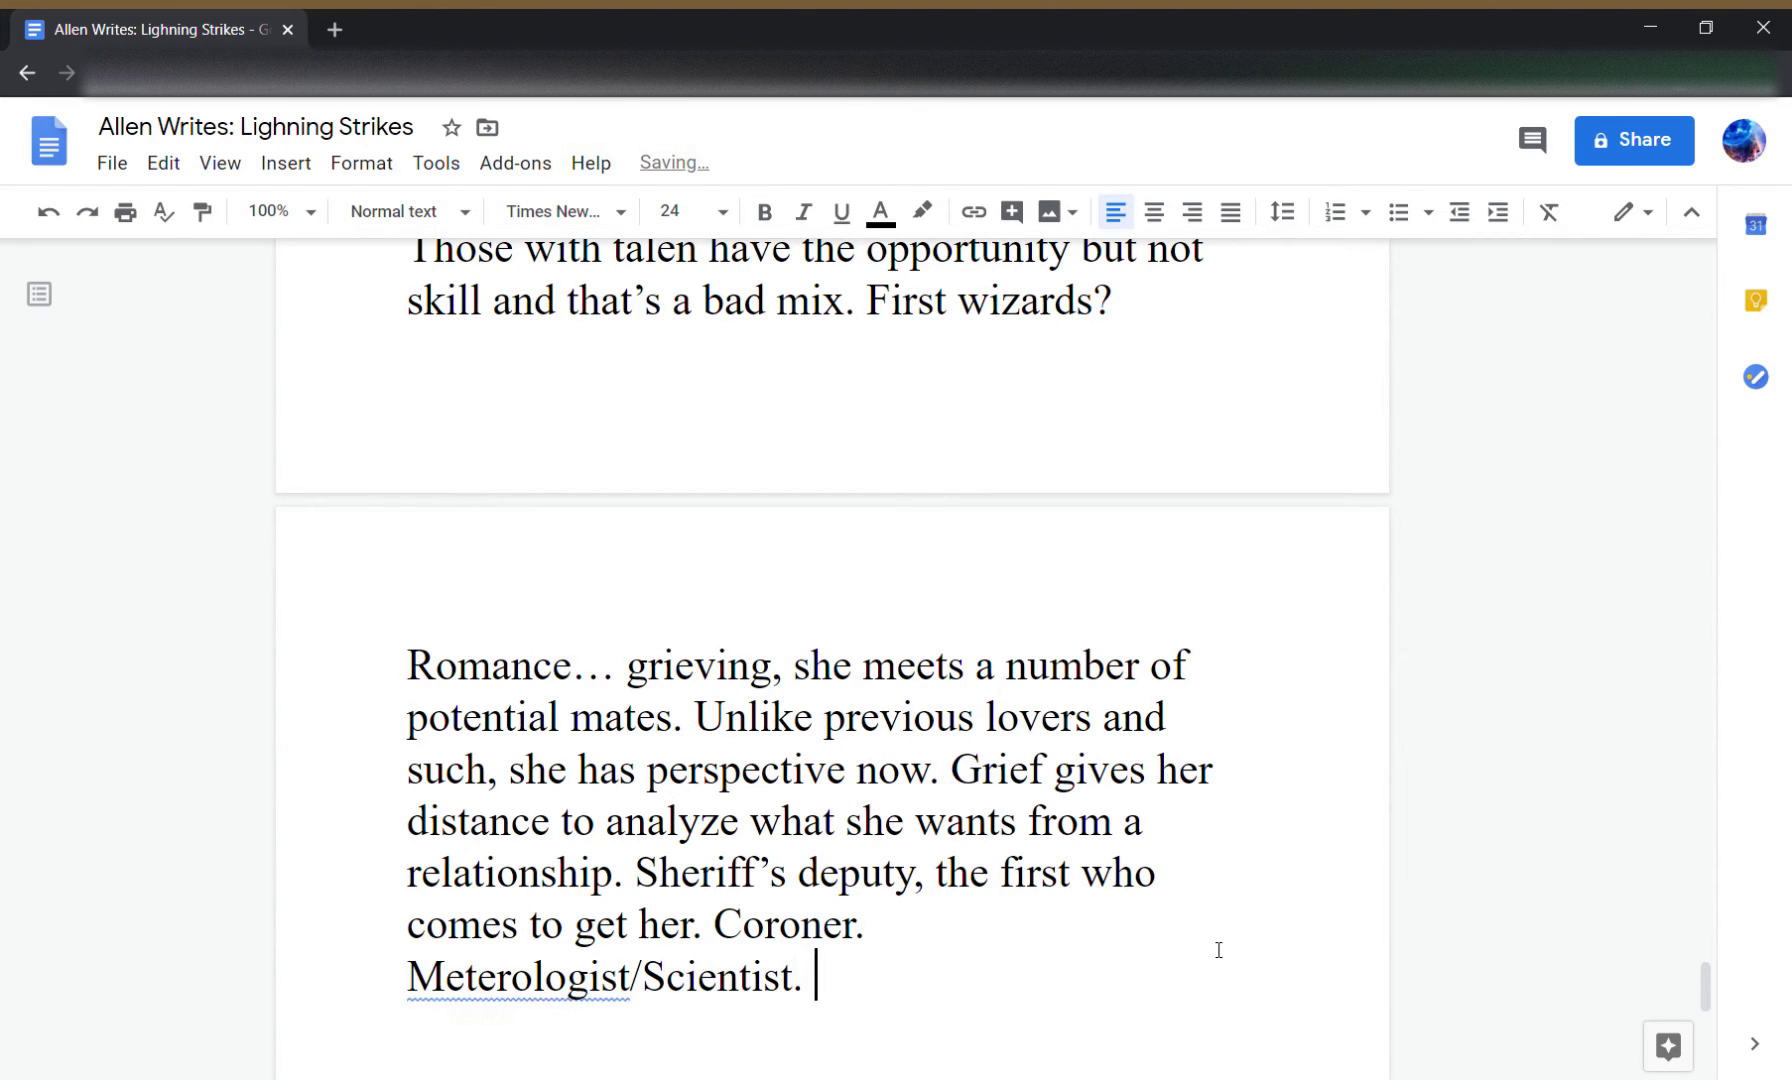
- Correct the misspelled "Meterologist" to the suggested "Meteorologist" and return to the end of that line
left_click(530, 988)
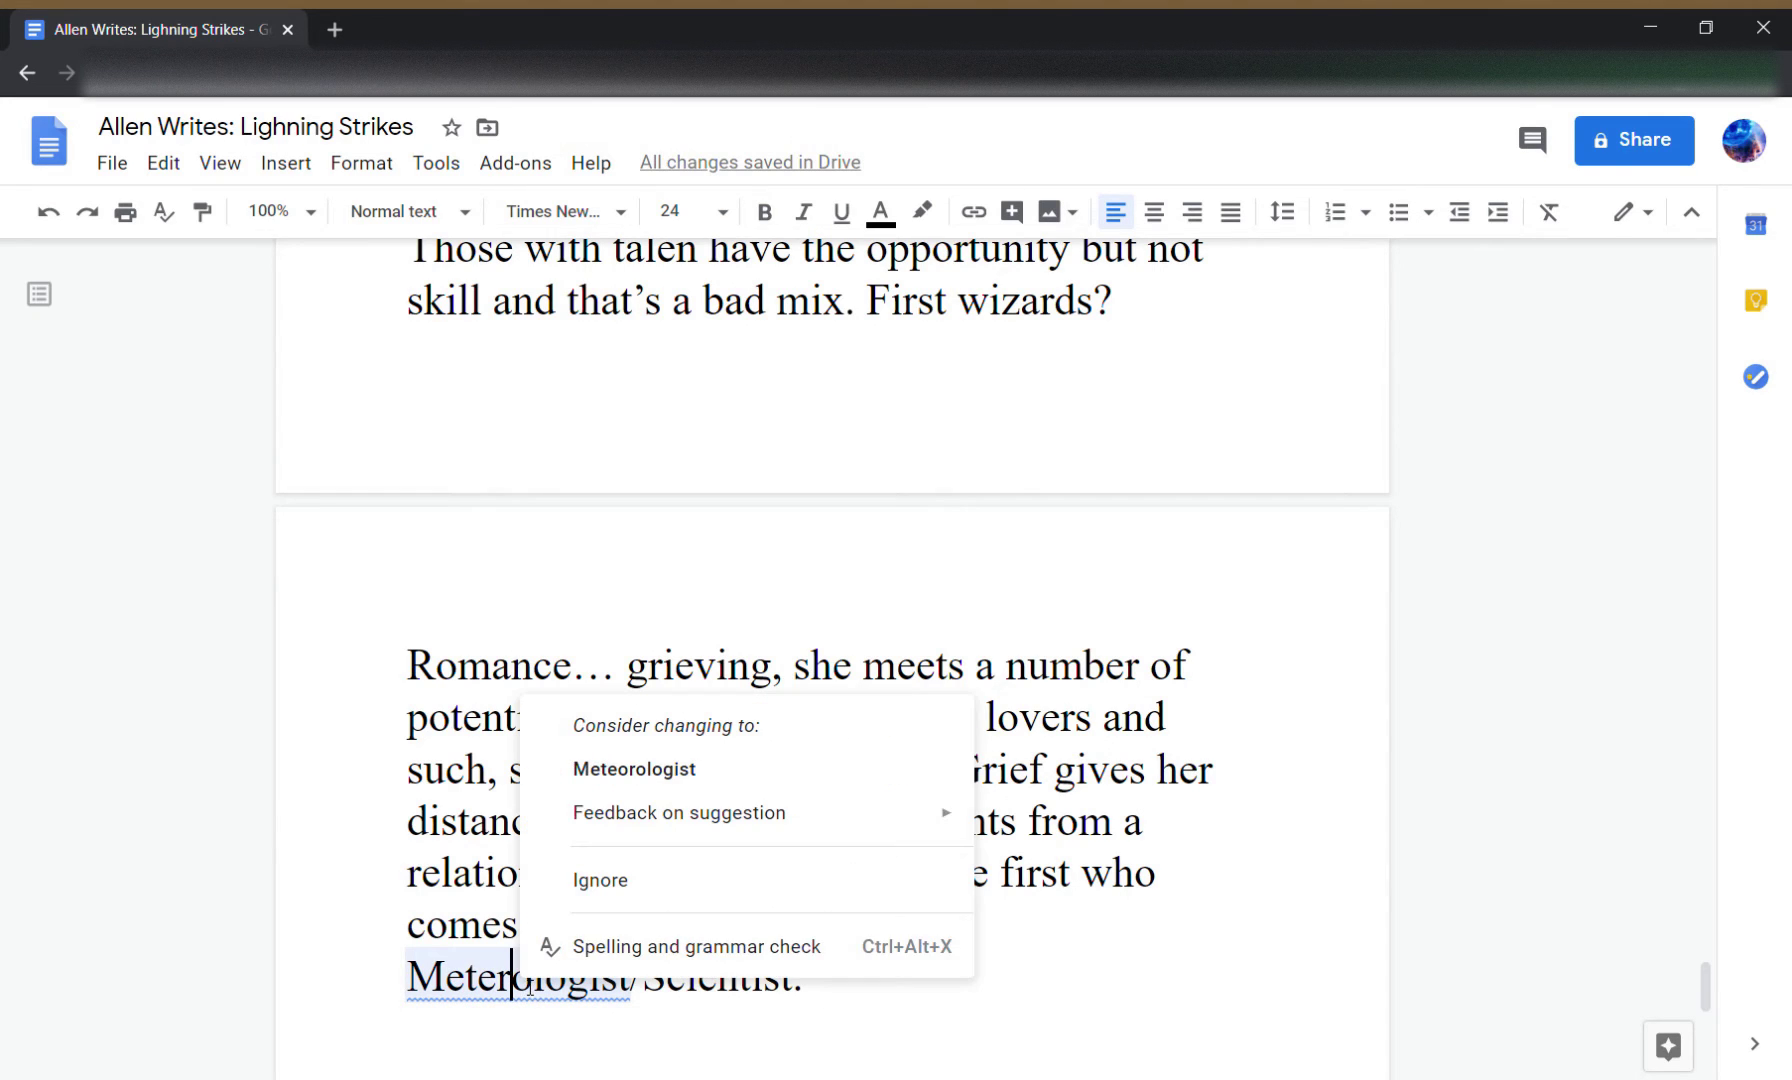
left_click(680, 768)
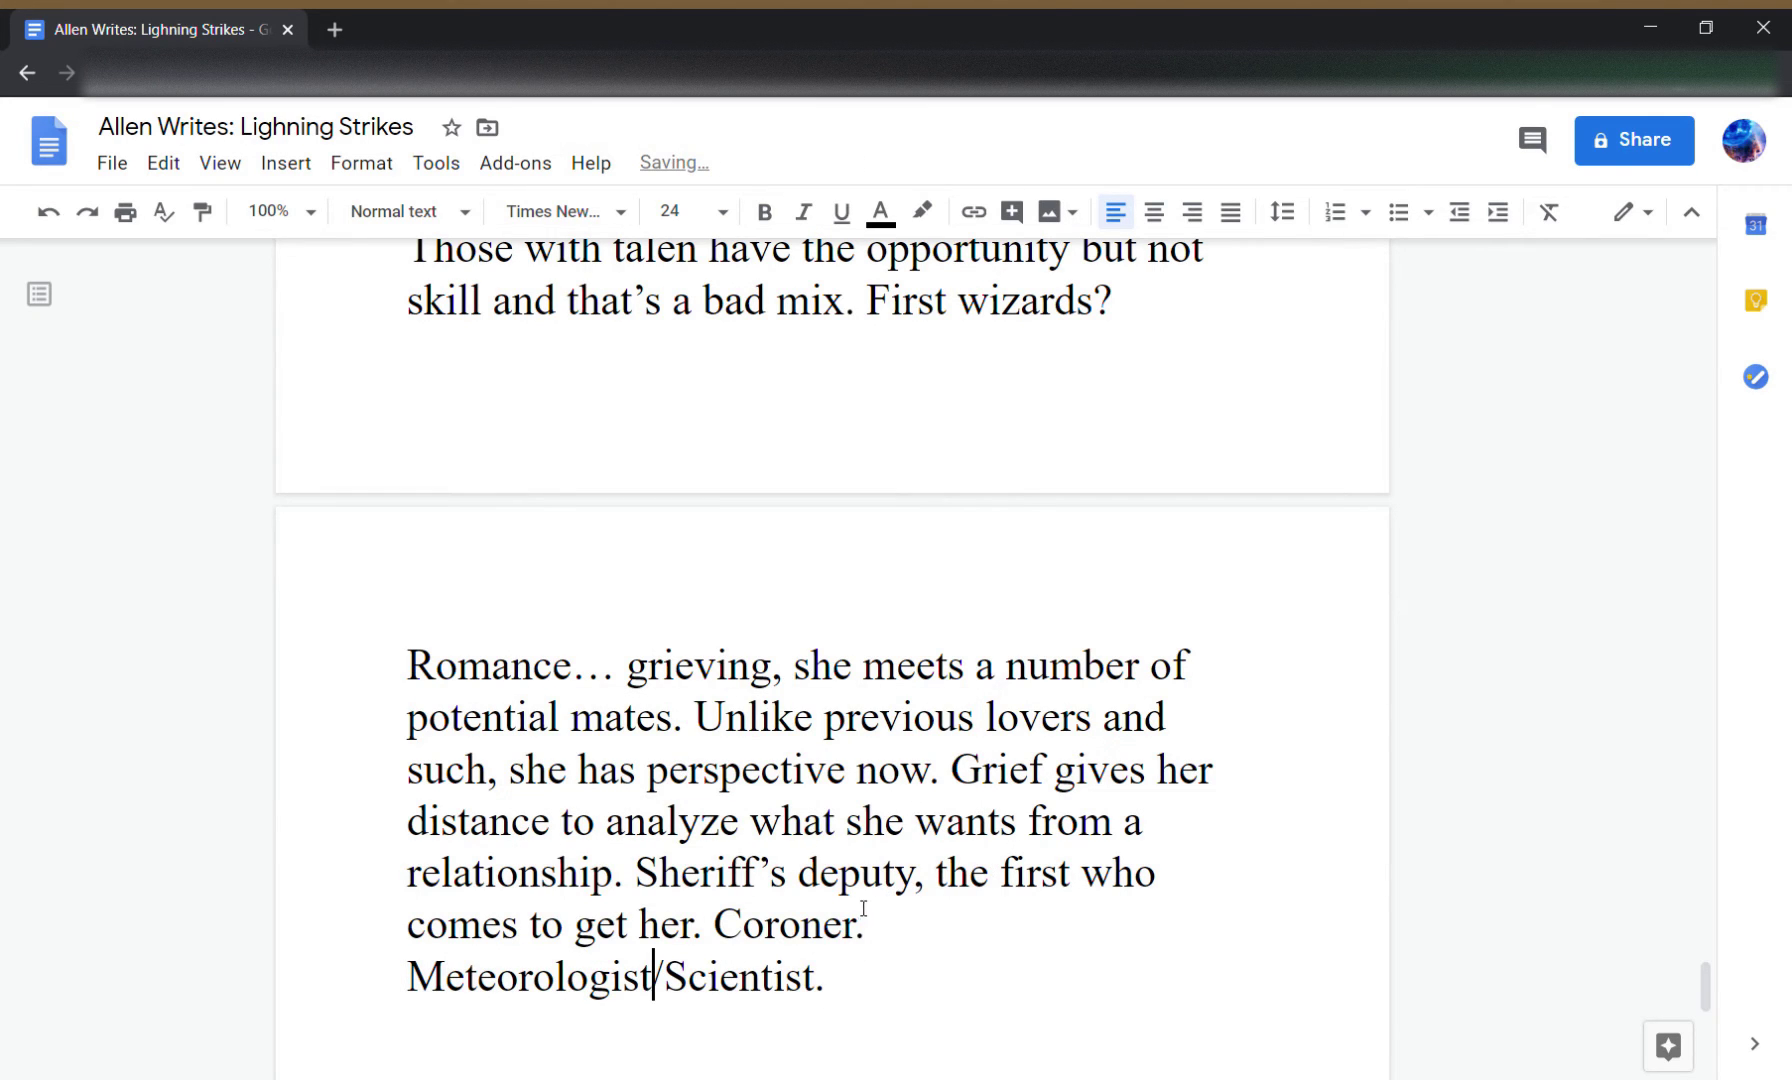
left_click(877, 990)
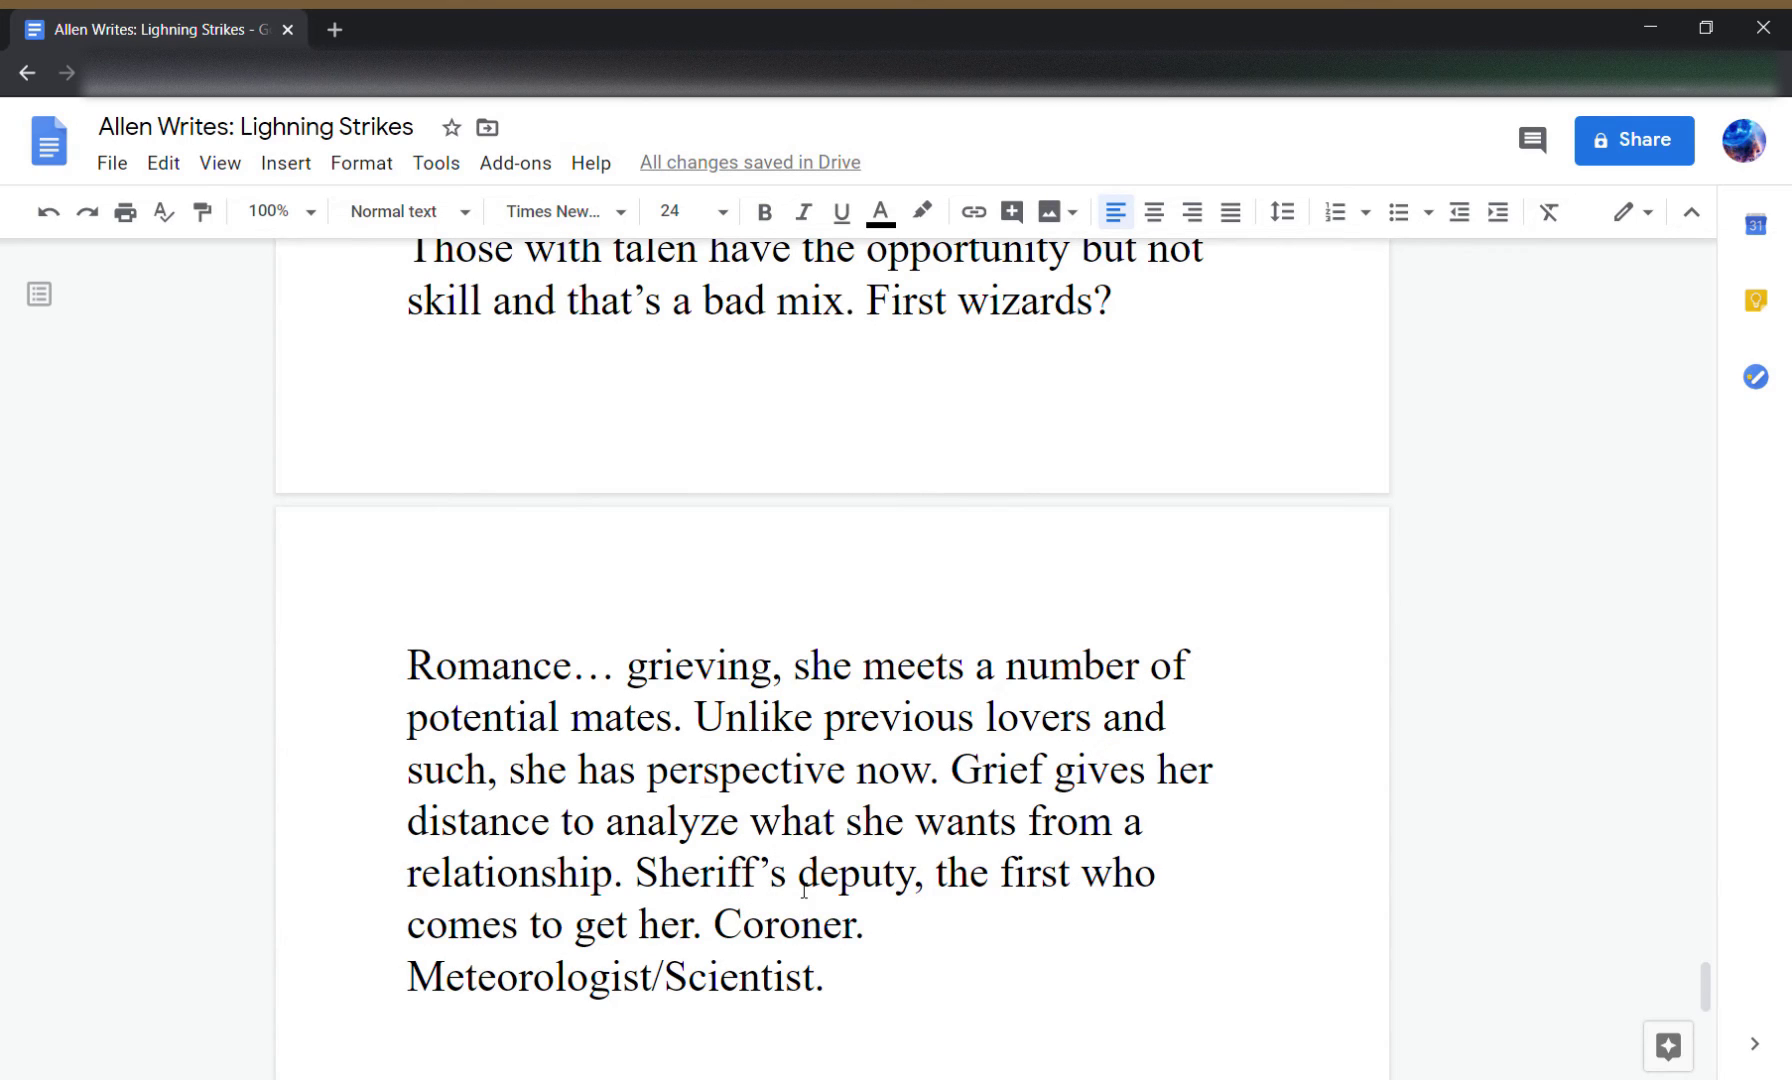
- Insert ", SJ" after "comes to get her" in the sheriff's deputy sentence, before the period
left_click(890, 933)
left_click(1008, 830)
left_click(931, 922)
left_click(797, 877)
left_click(690, 930)
type(", SJ")
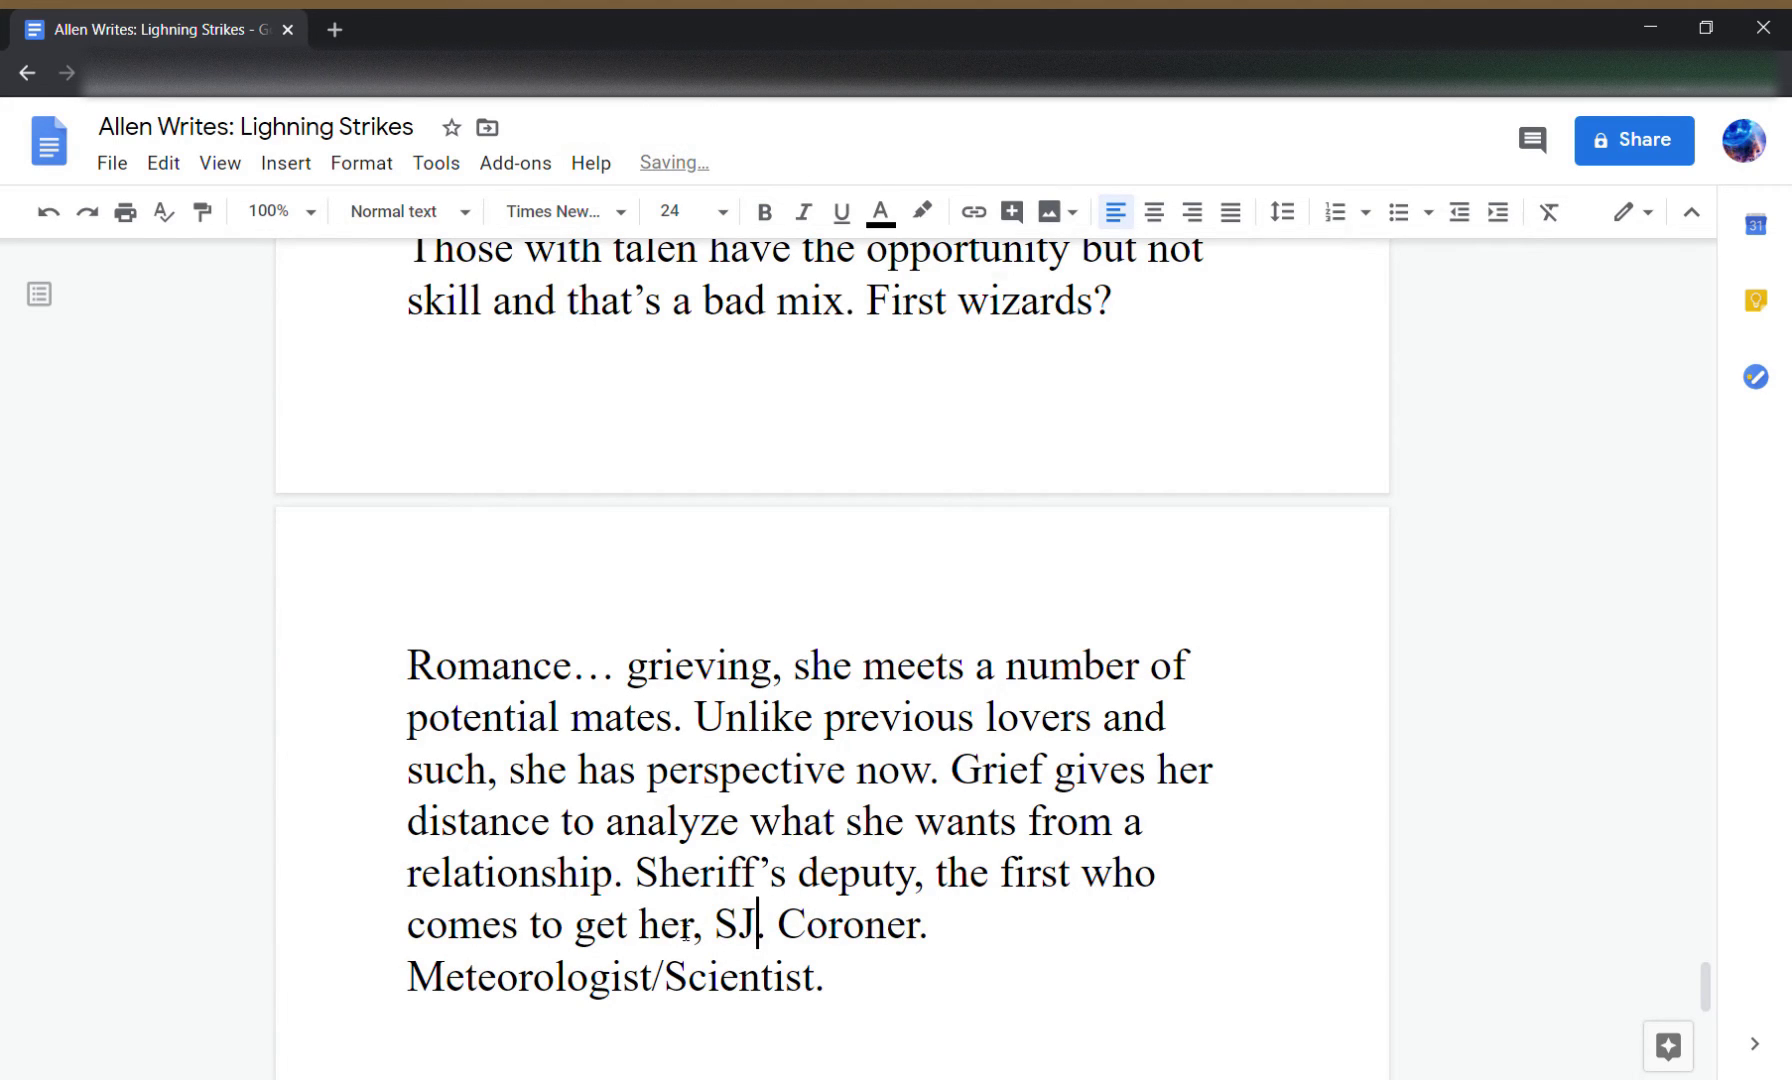
- Insert "NT" after "Coroner" in the romance note, keeping the period after it
key("Right")
key("End")
key("Right")
key("Right")
key("Left")
key("Left")
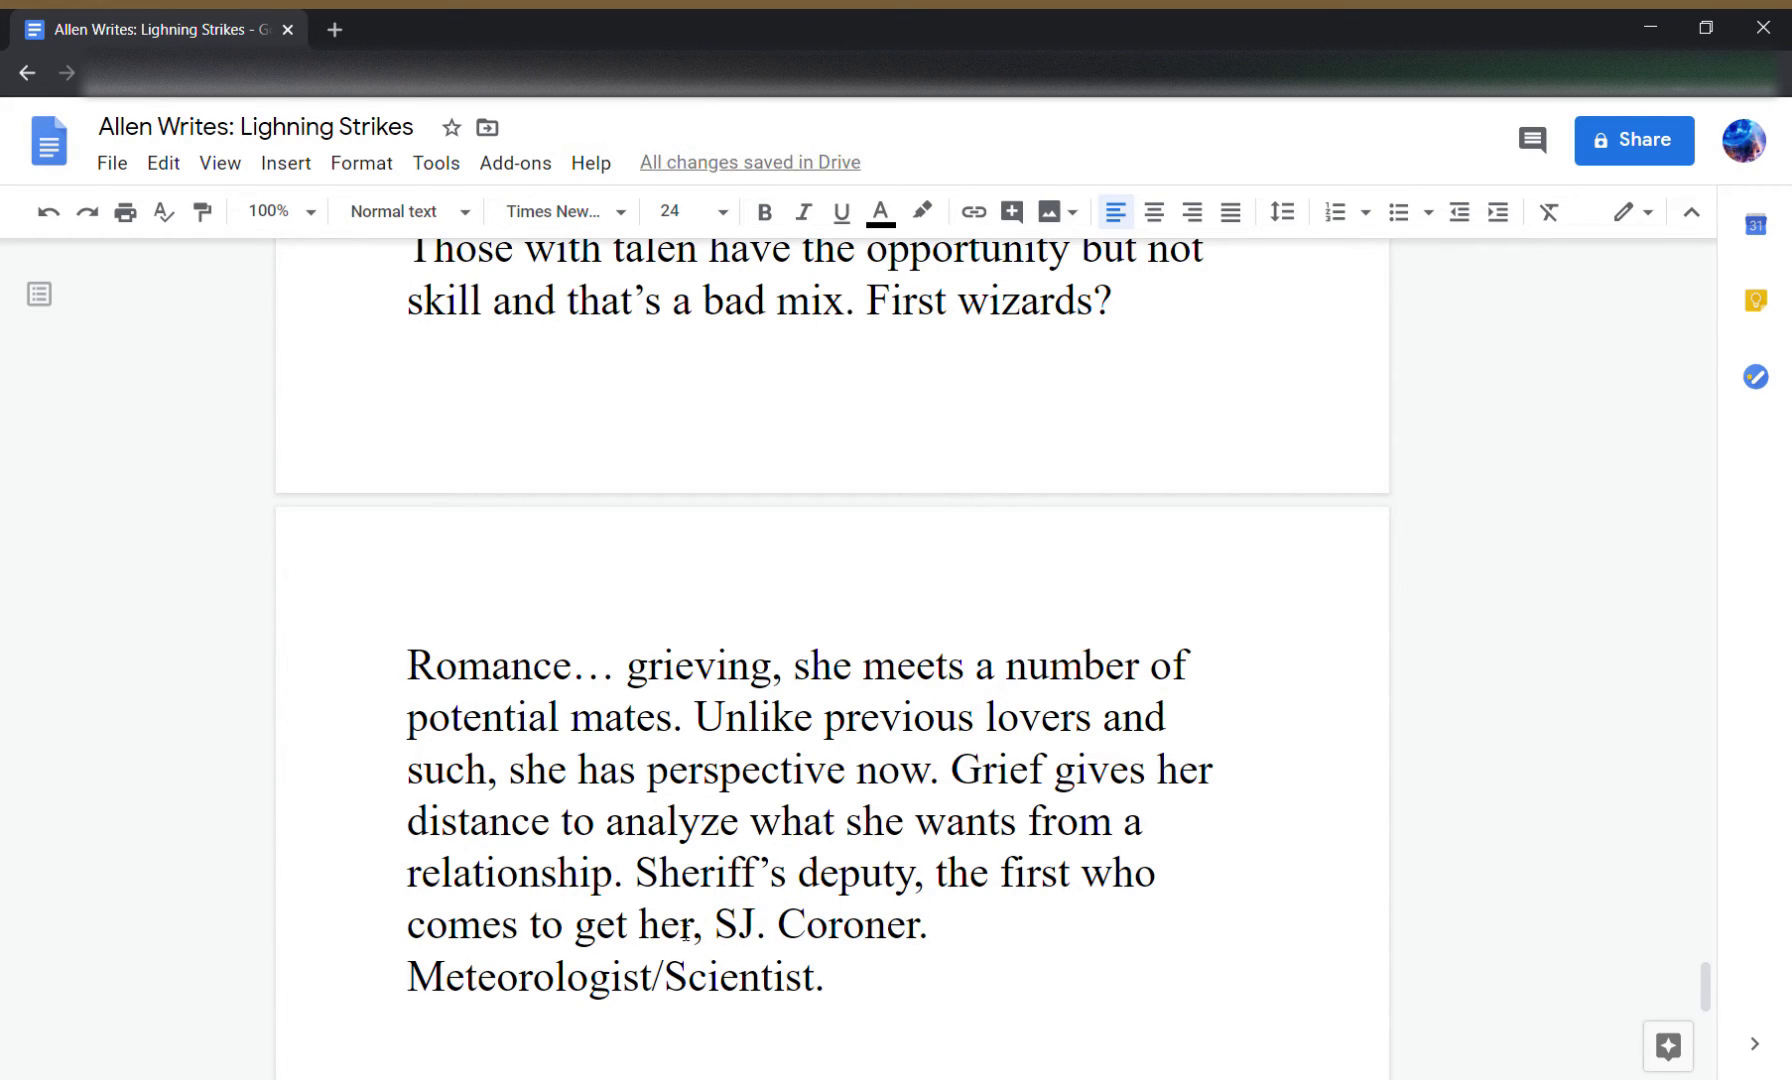
key("BackSpace")
type("NT.")
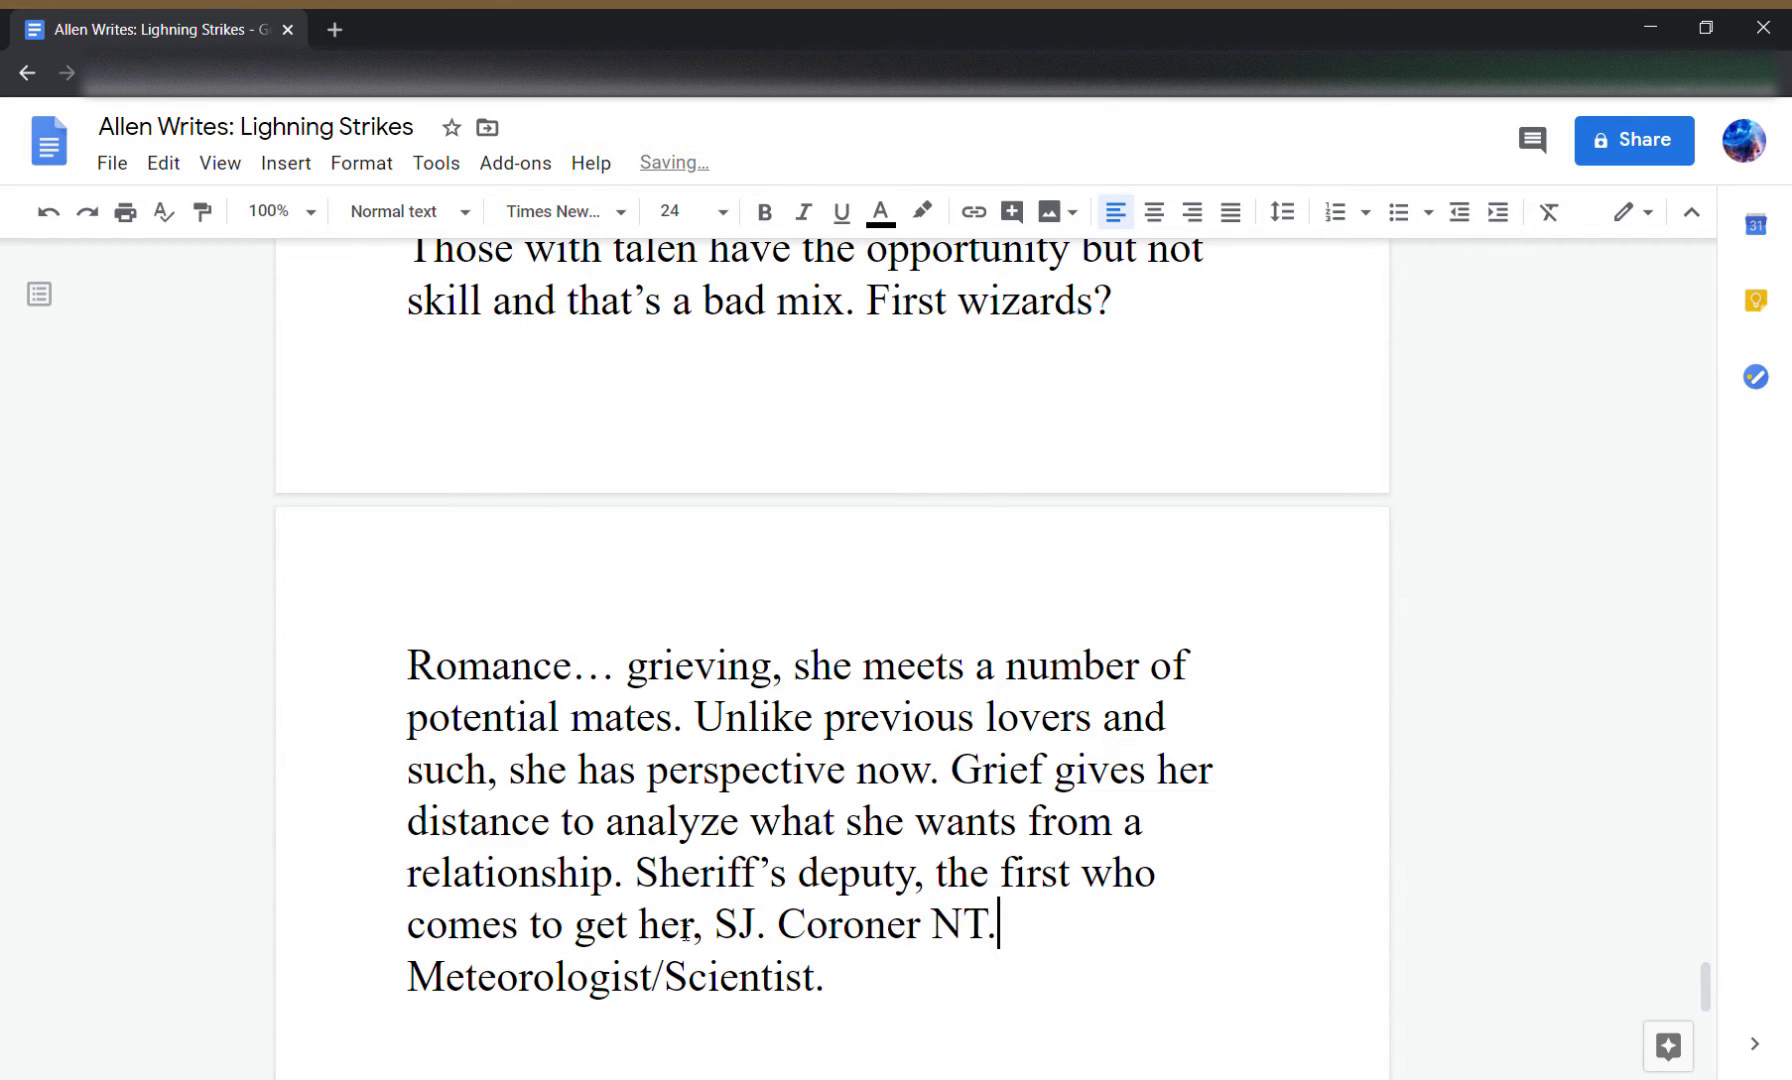
- Add "NF or SP" after "Meteorologist/Scientist", before the period
key("Down")
key("Left")
key("Left")
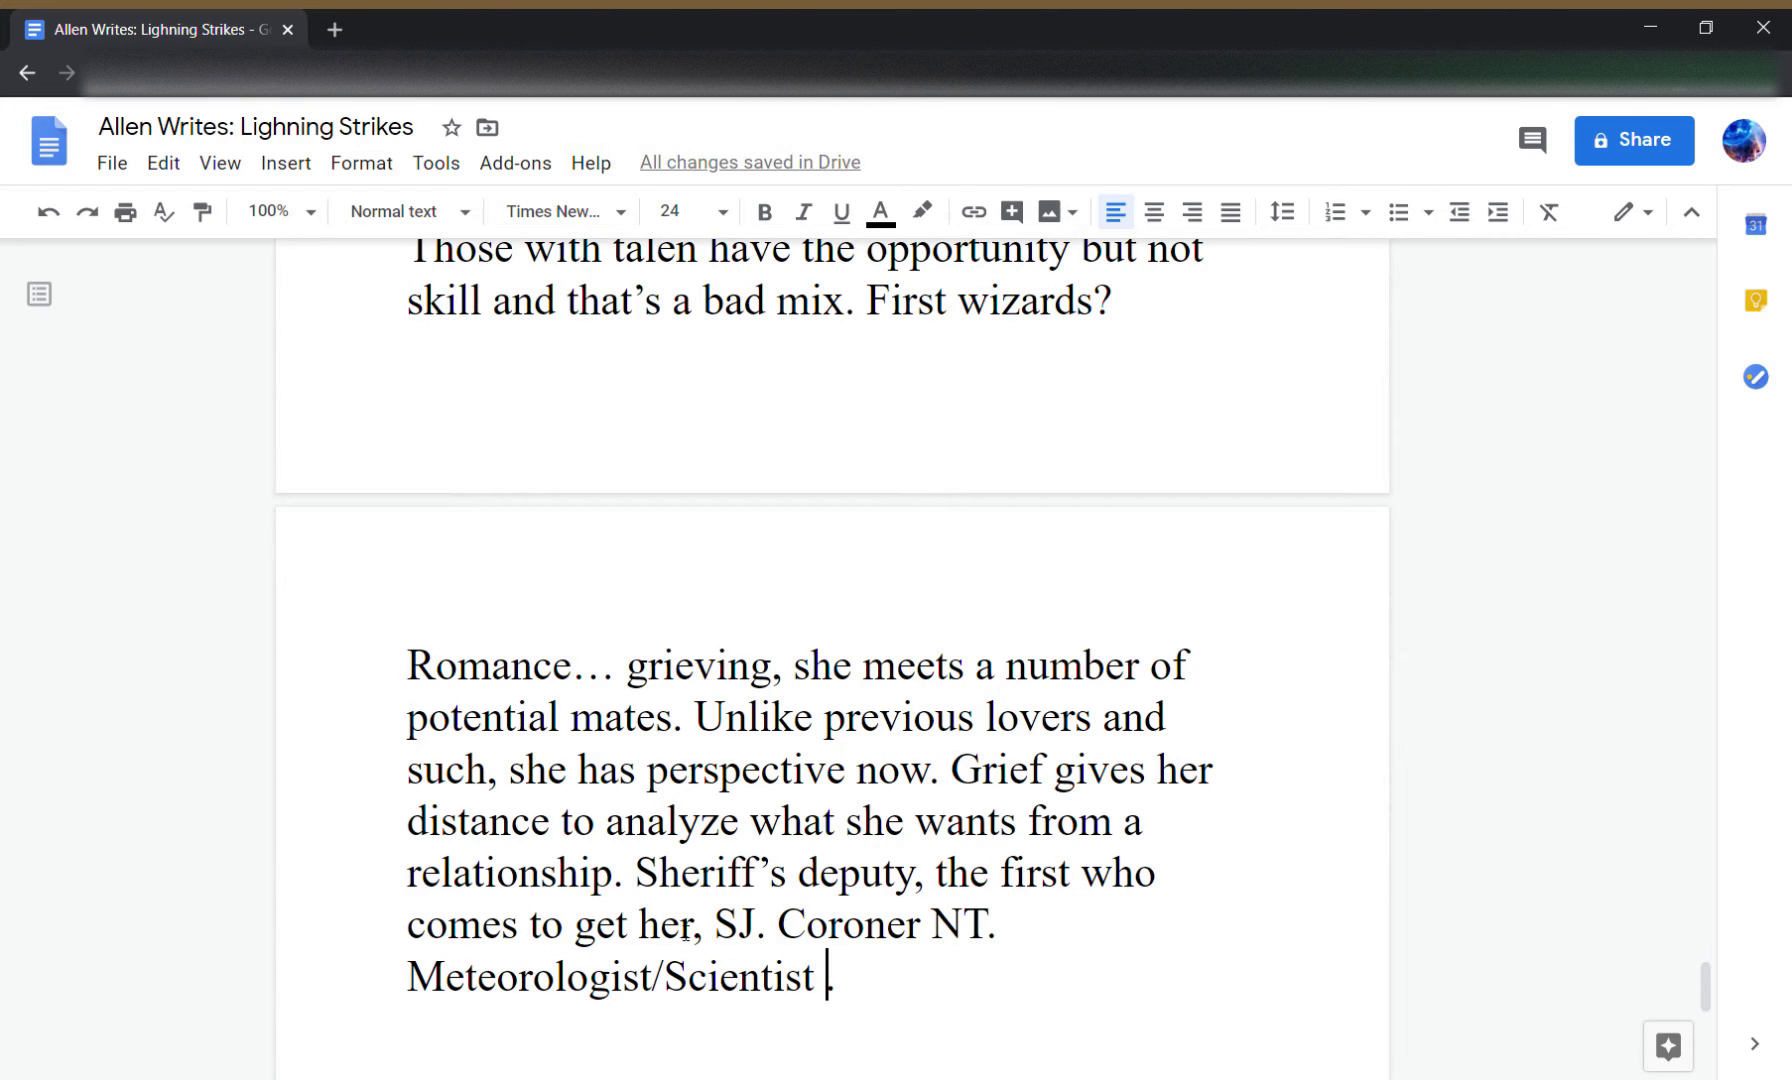
type("NF or ")
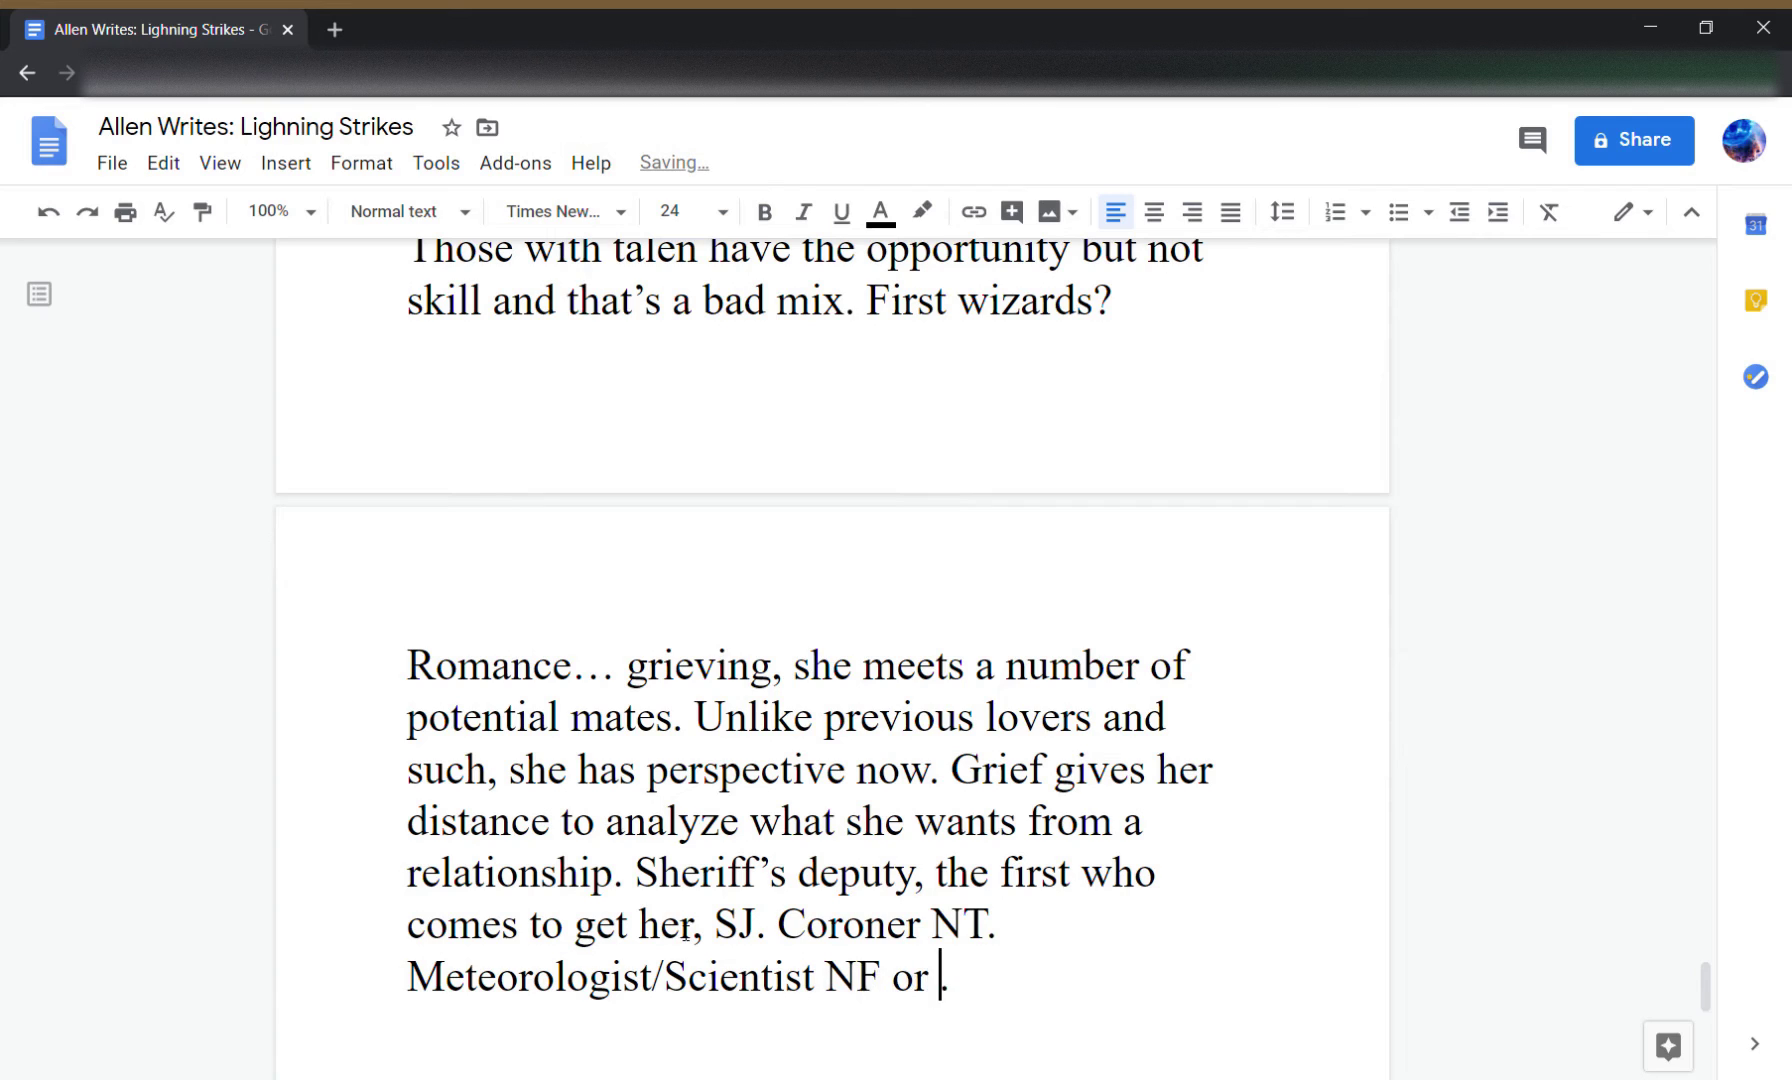
type("SP")
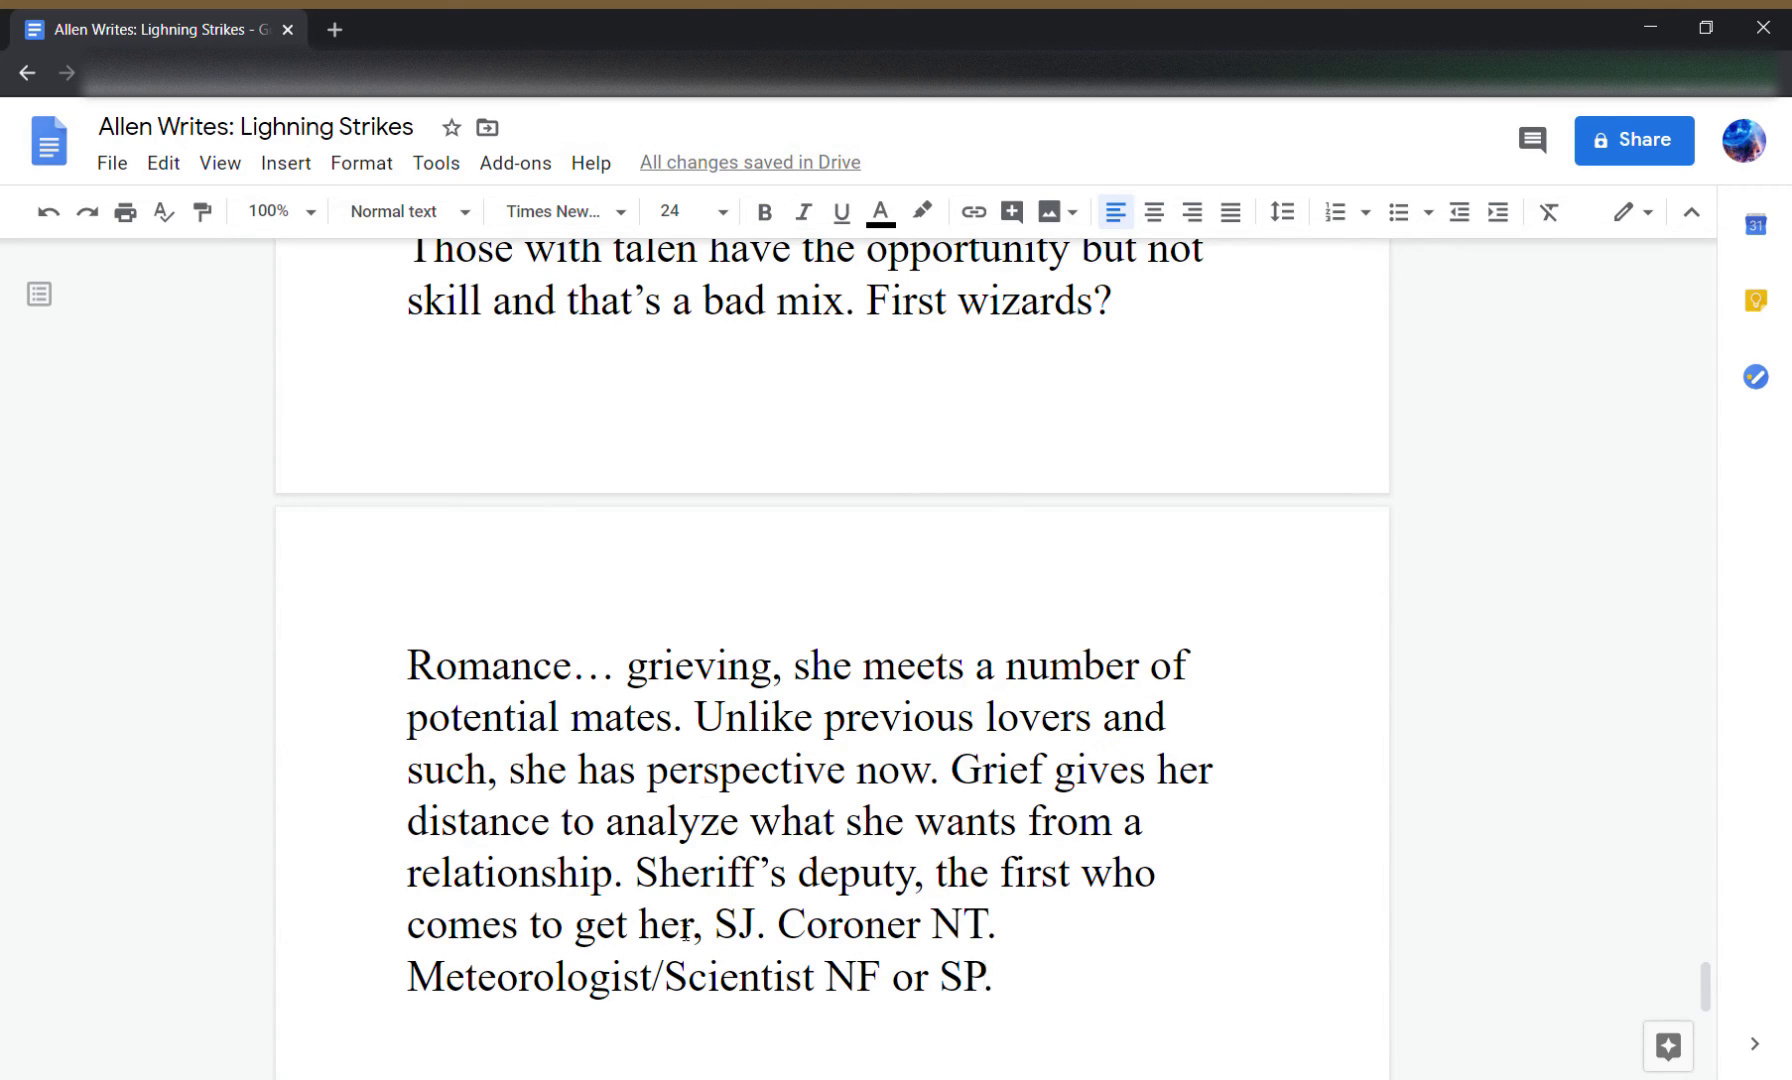
- Insert "(primal connects to the world)" between "NF" and "or SP" in the meteorologist entry
key("Left")
key("Left")
key("Left")
key("Left")
key("Left")
key("Left")
key("Left")
key("Left")
key("Left")
key("Left")
key("Right")
key("Left")
key("Right")
key("Left")
key("Right")
key("Right")
key("Right")
key("Right")
key("Right")
key("Right")
key("Right")
key("Right")
key("Right")
key("Right")
key("Left")
key("Left")
key("Left")
key("Left")
key("Left")
key("Left")
key("Left")
key("Left")
key("Right")
type("(")
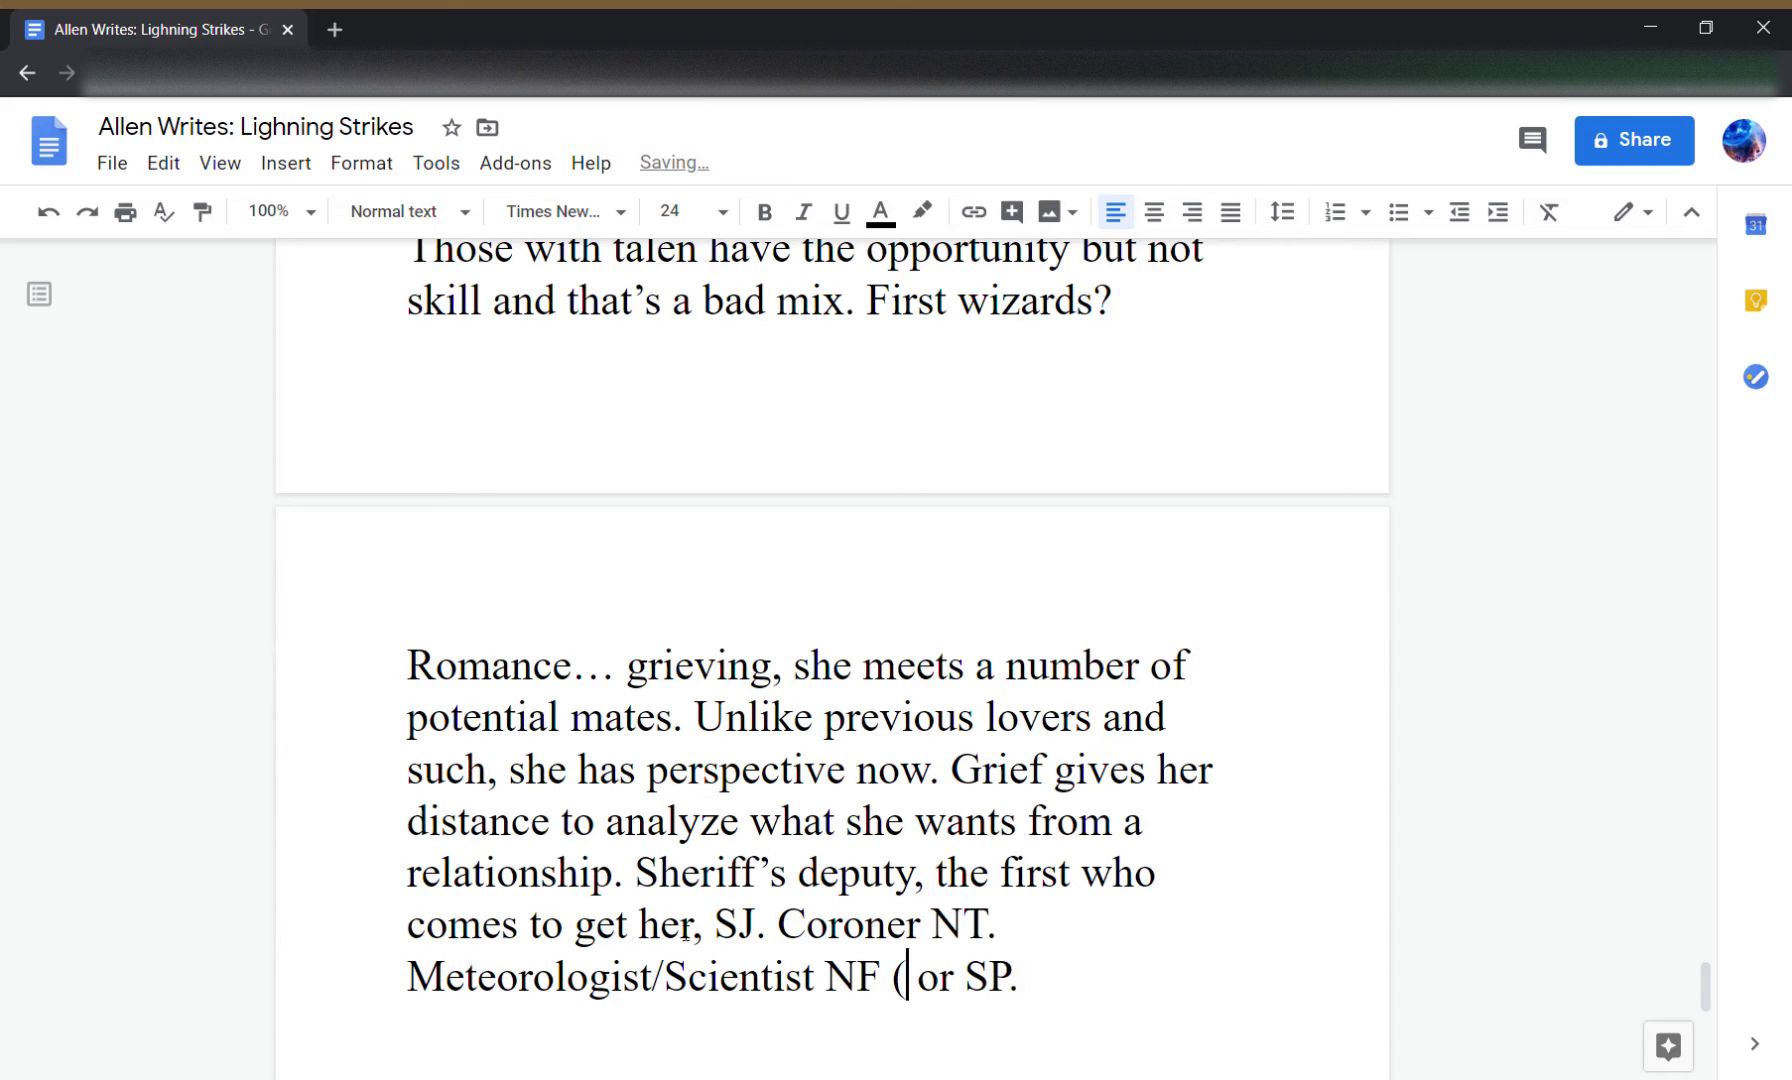
type("primal connec")
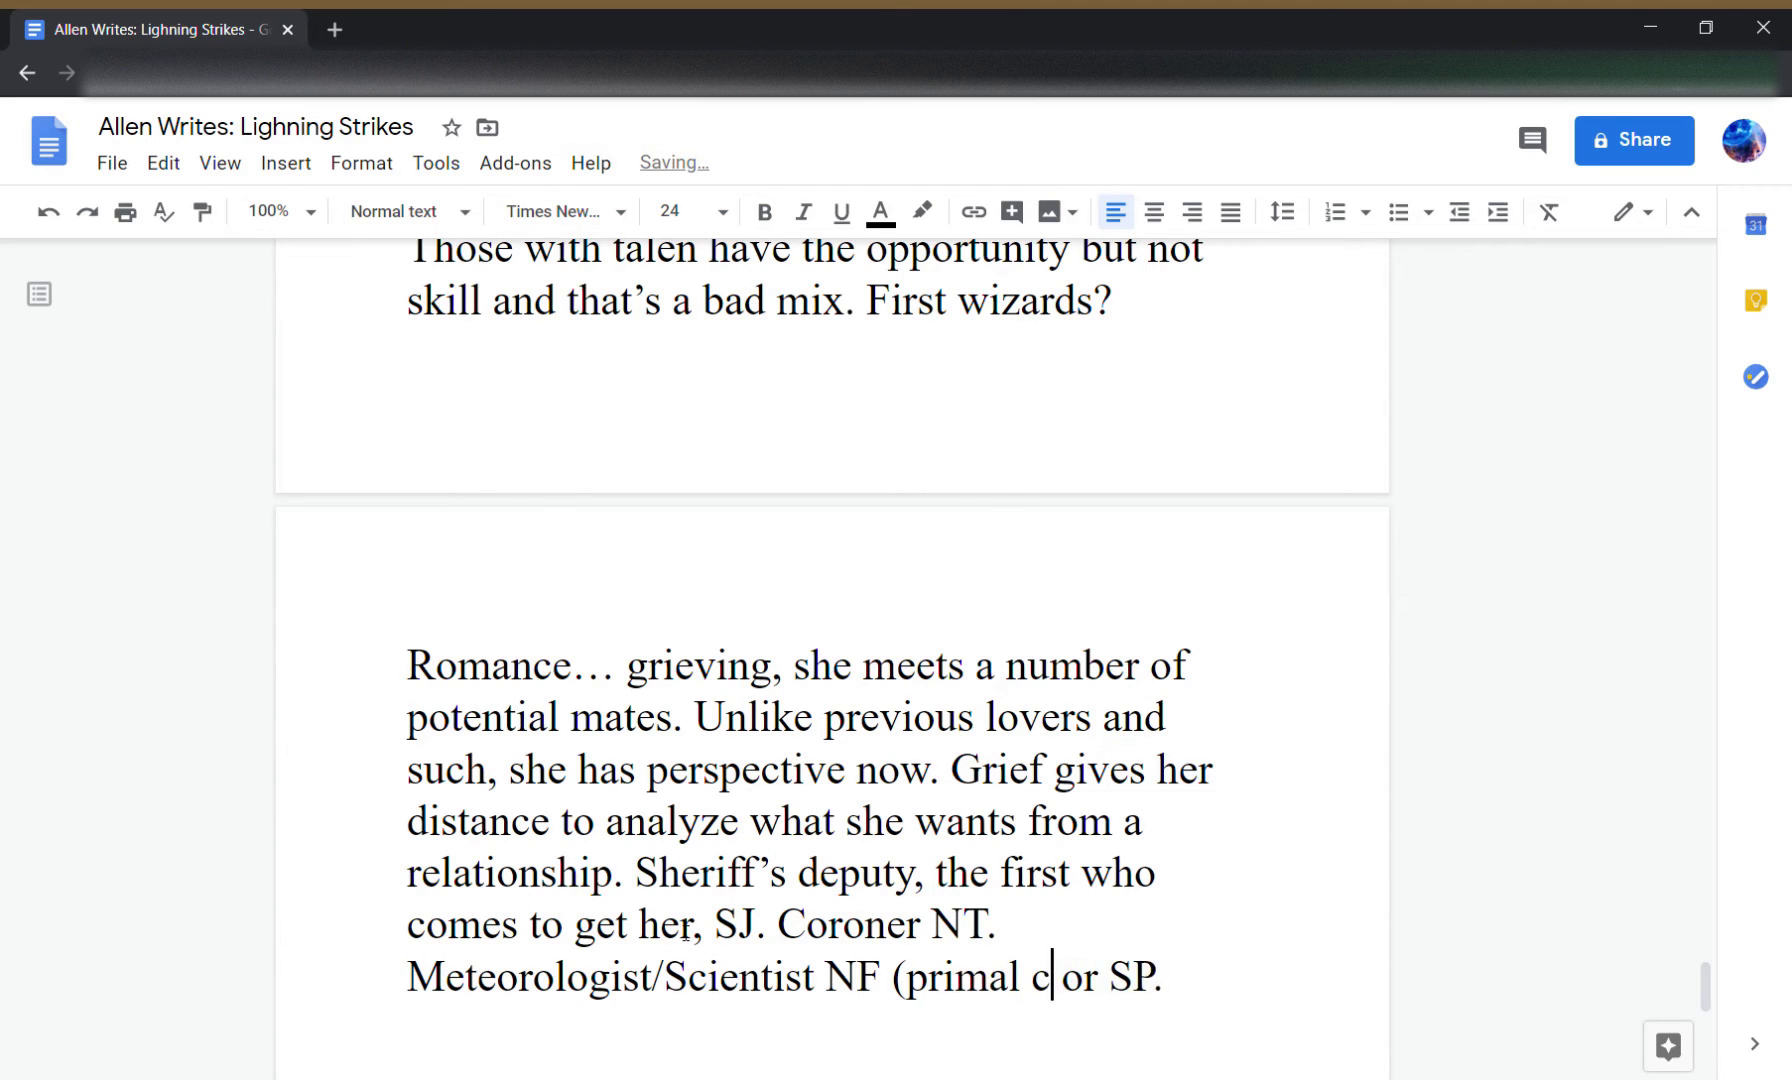
type("ts to the wor")
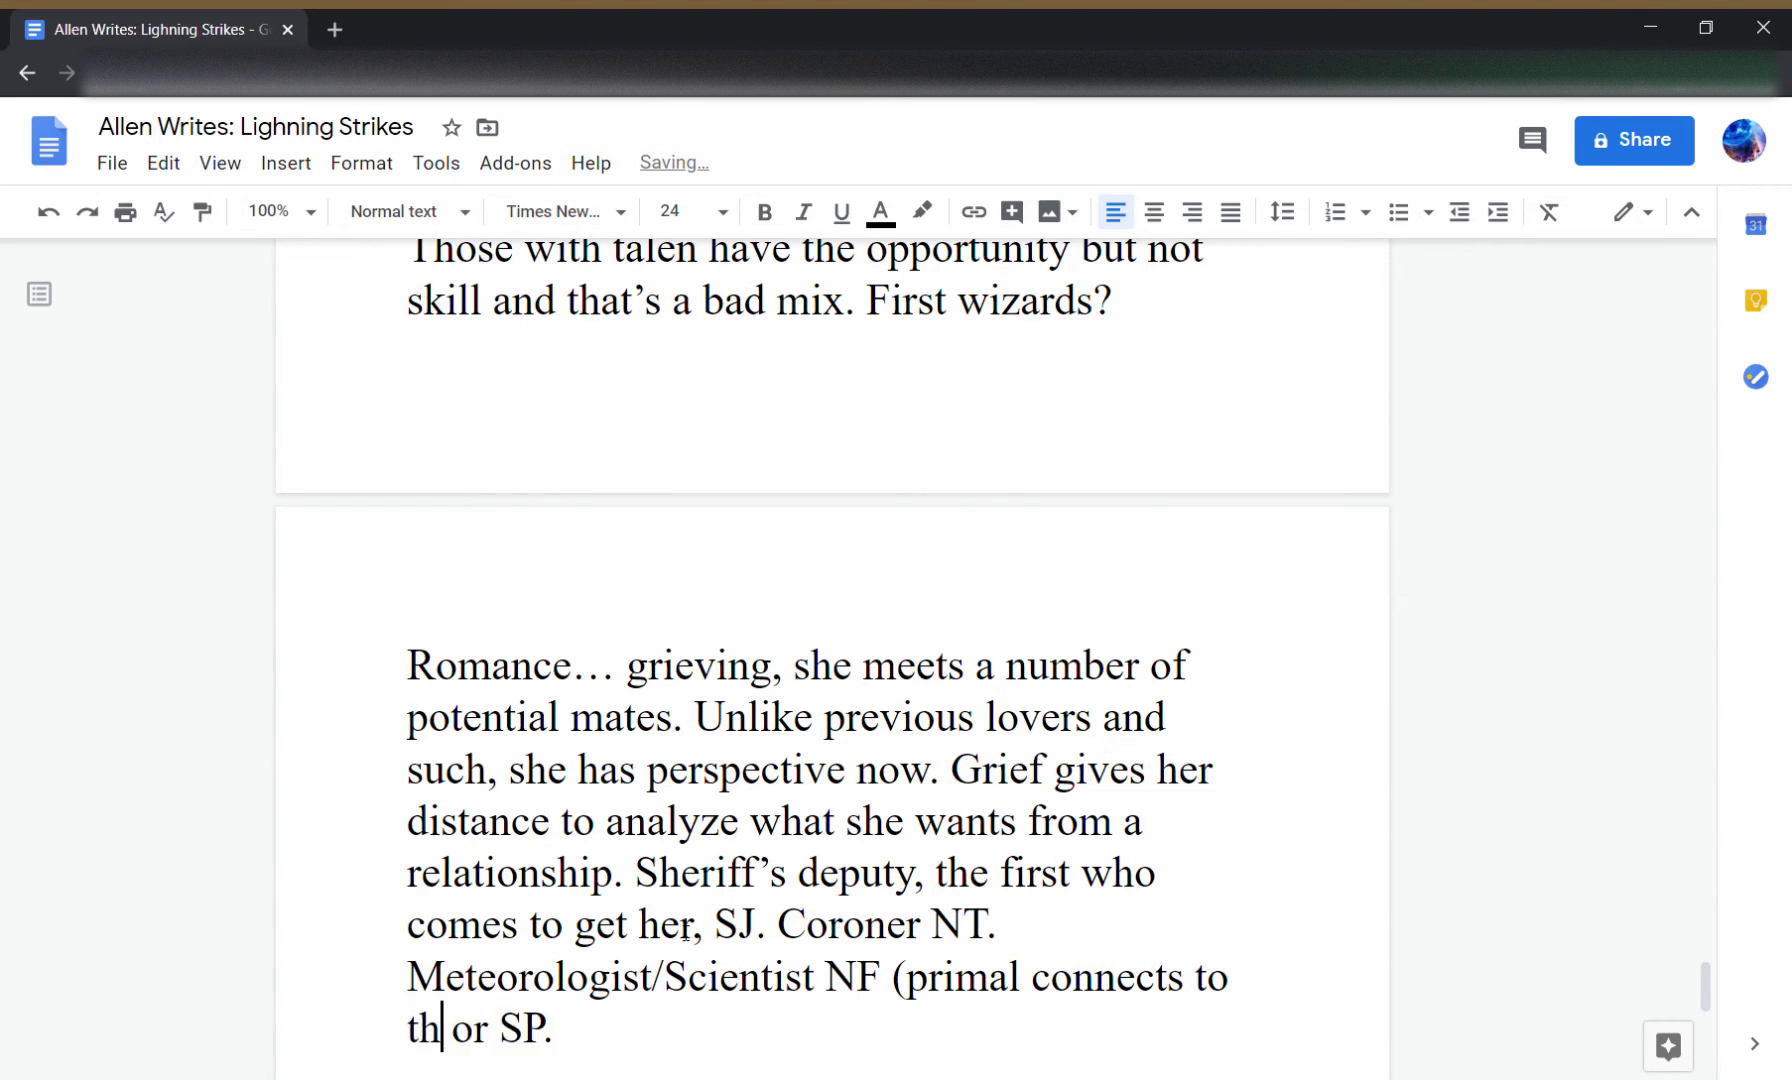
type("ld)")
- Add "(Salesman or conspiracy theorist)" after "SP" at the end of the romance note, before the period
key("Left")
key("Left")
key("Left")
key("Left")
key("Left")
key("Left")
key("Left")
key("Left")
key("Left")
key("Left")
key("Left")
key("Left")
key("Left")
key("Left")
key("Left")
key("Left")
key("Left")
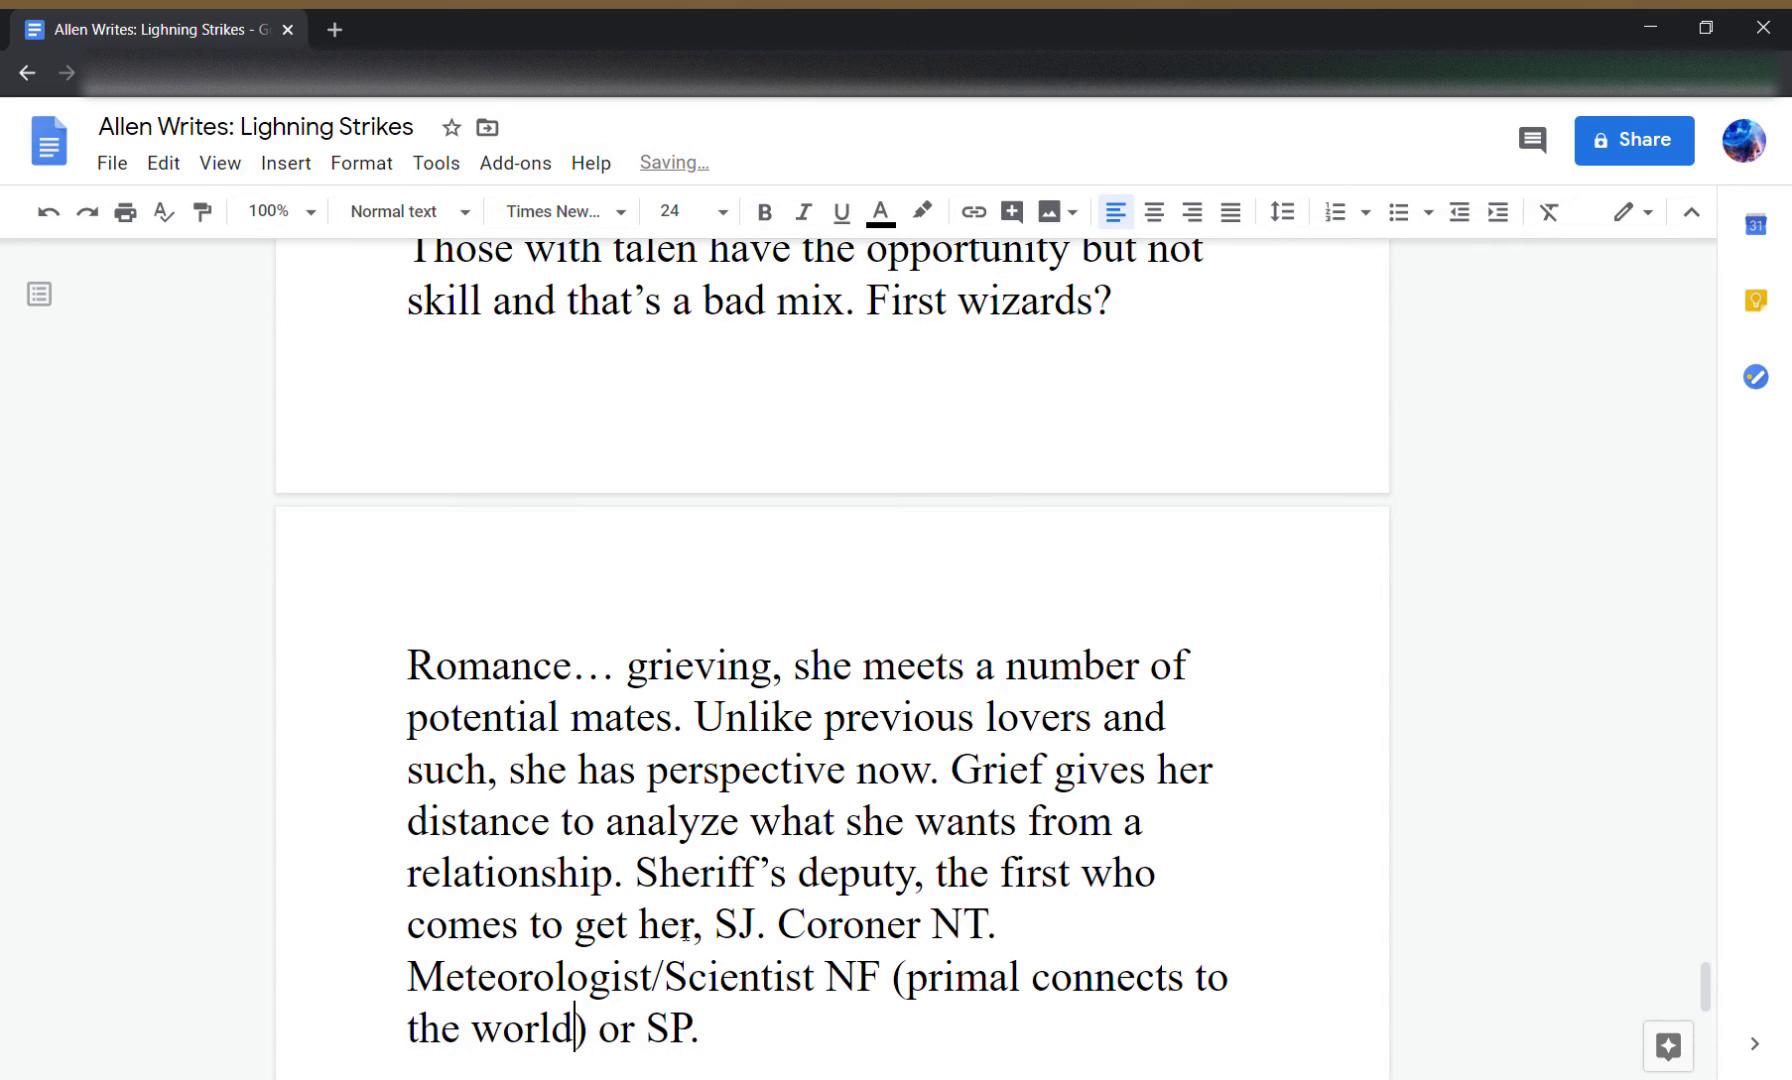
key("Down")
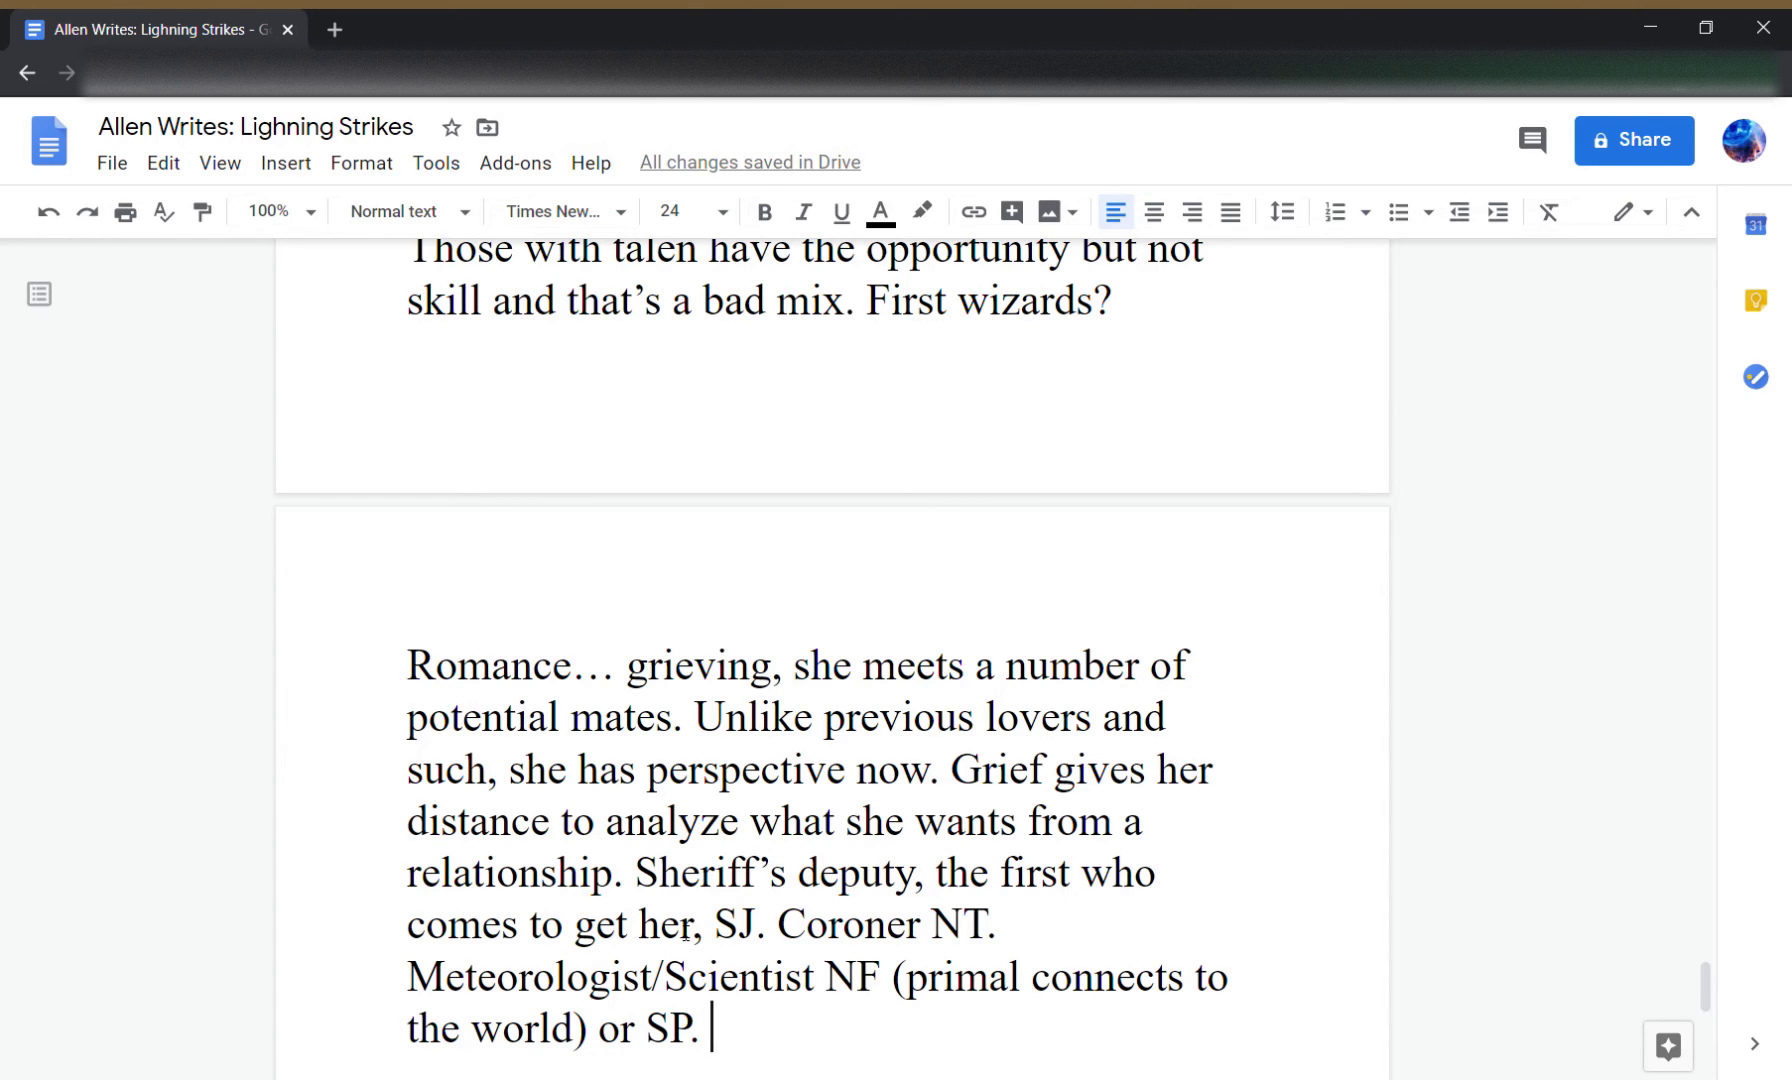
key("BackSpace")
key("Left")
type("(S")
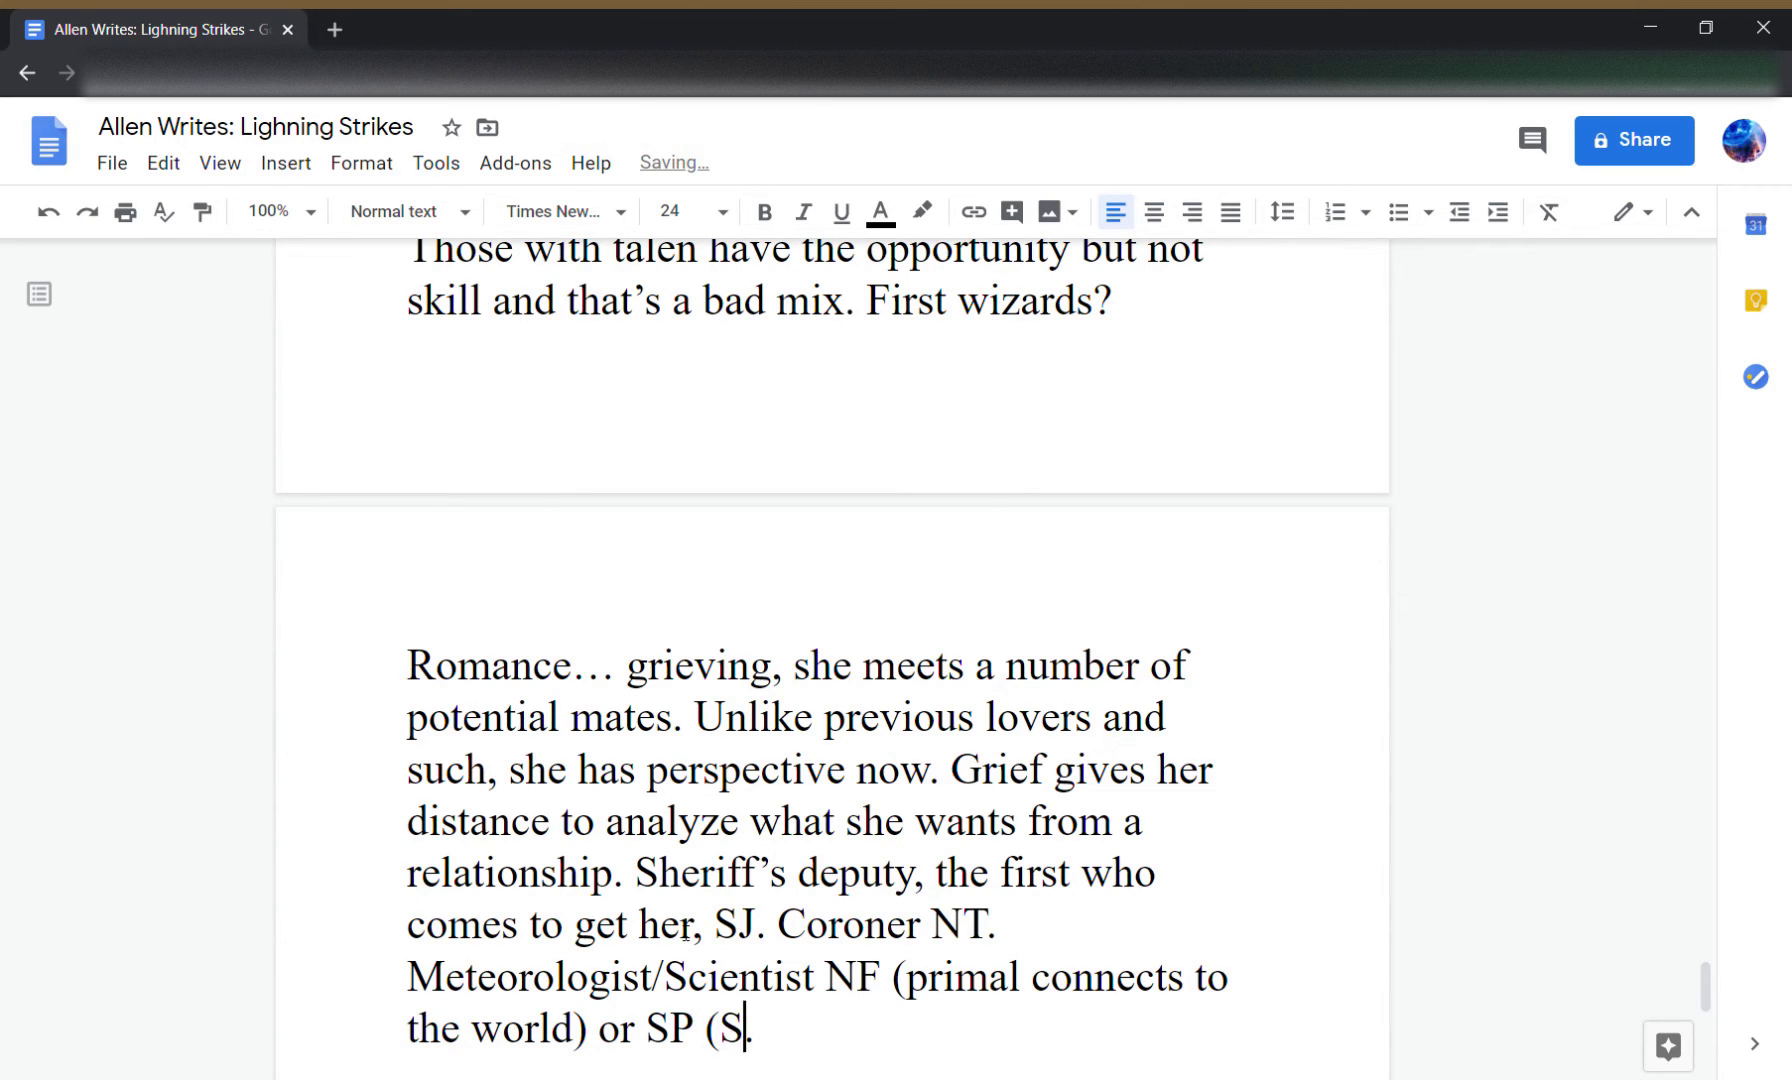
type("alesman or co")
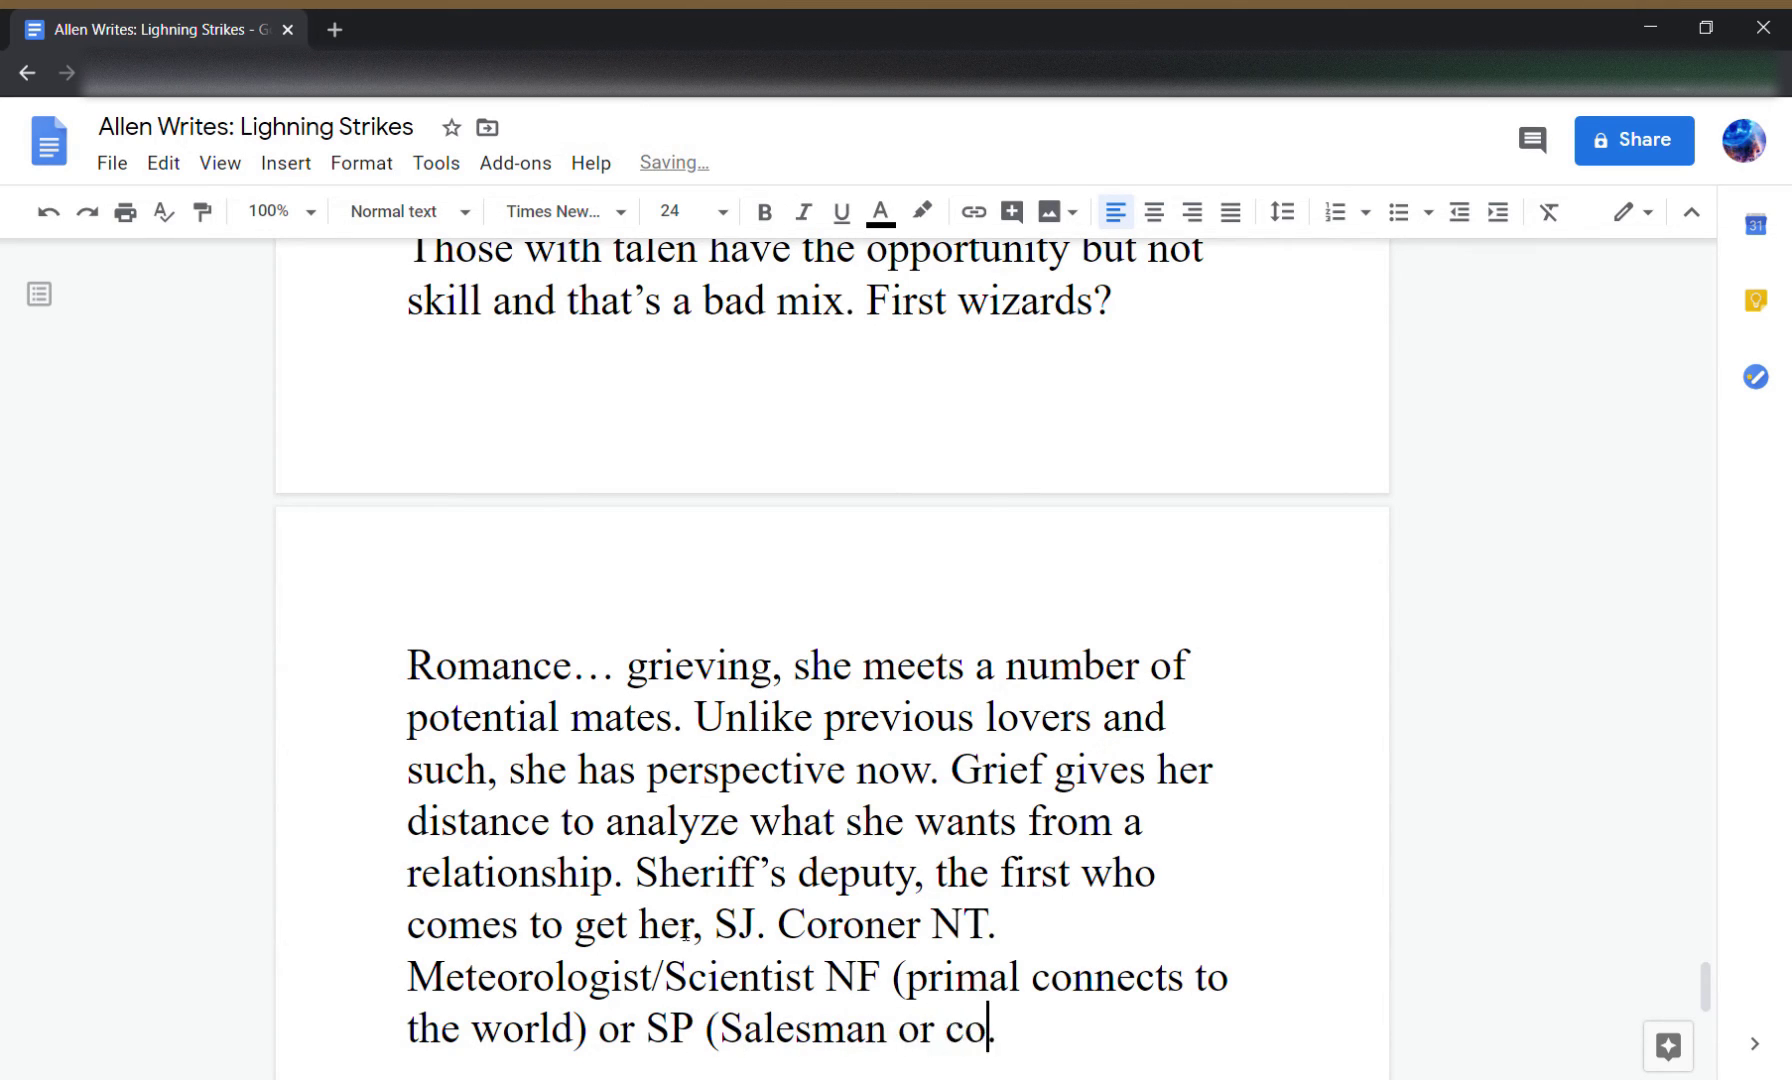
type("nspiracy)")
key("BackSpace")
key("BackSpace")
type("y")
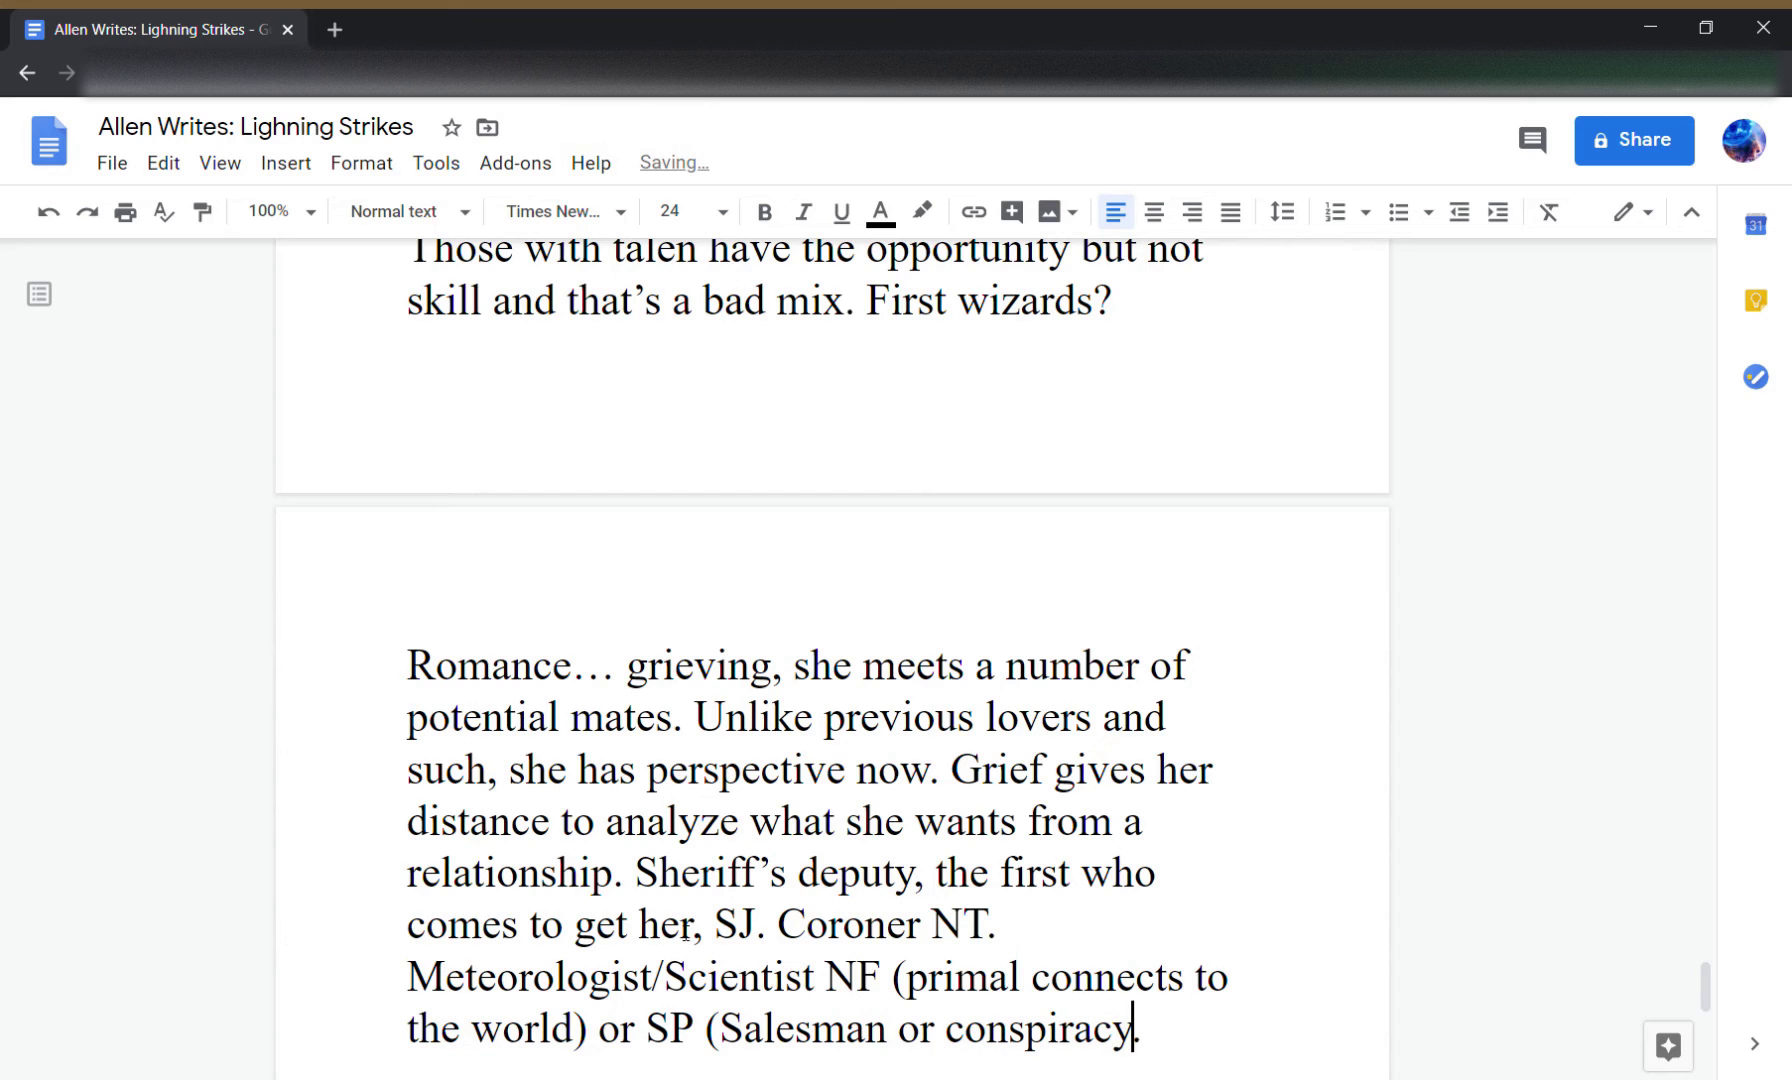
type(" theorist")
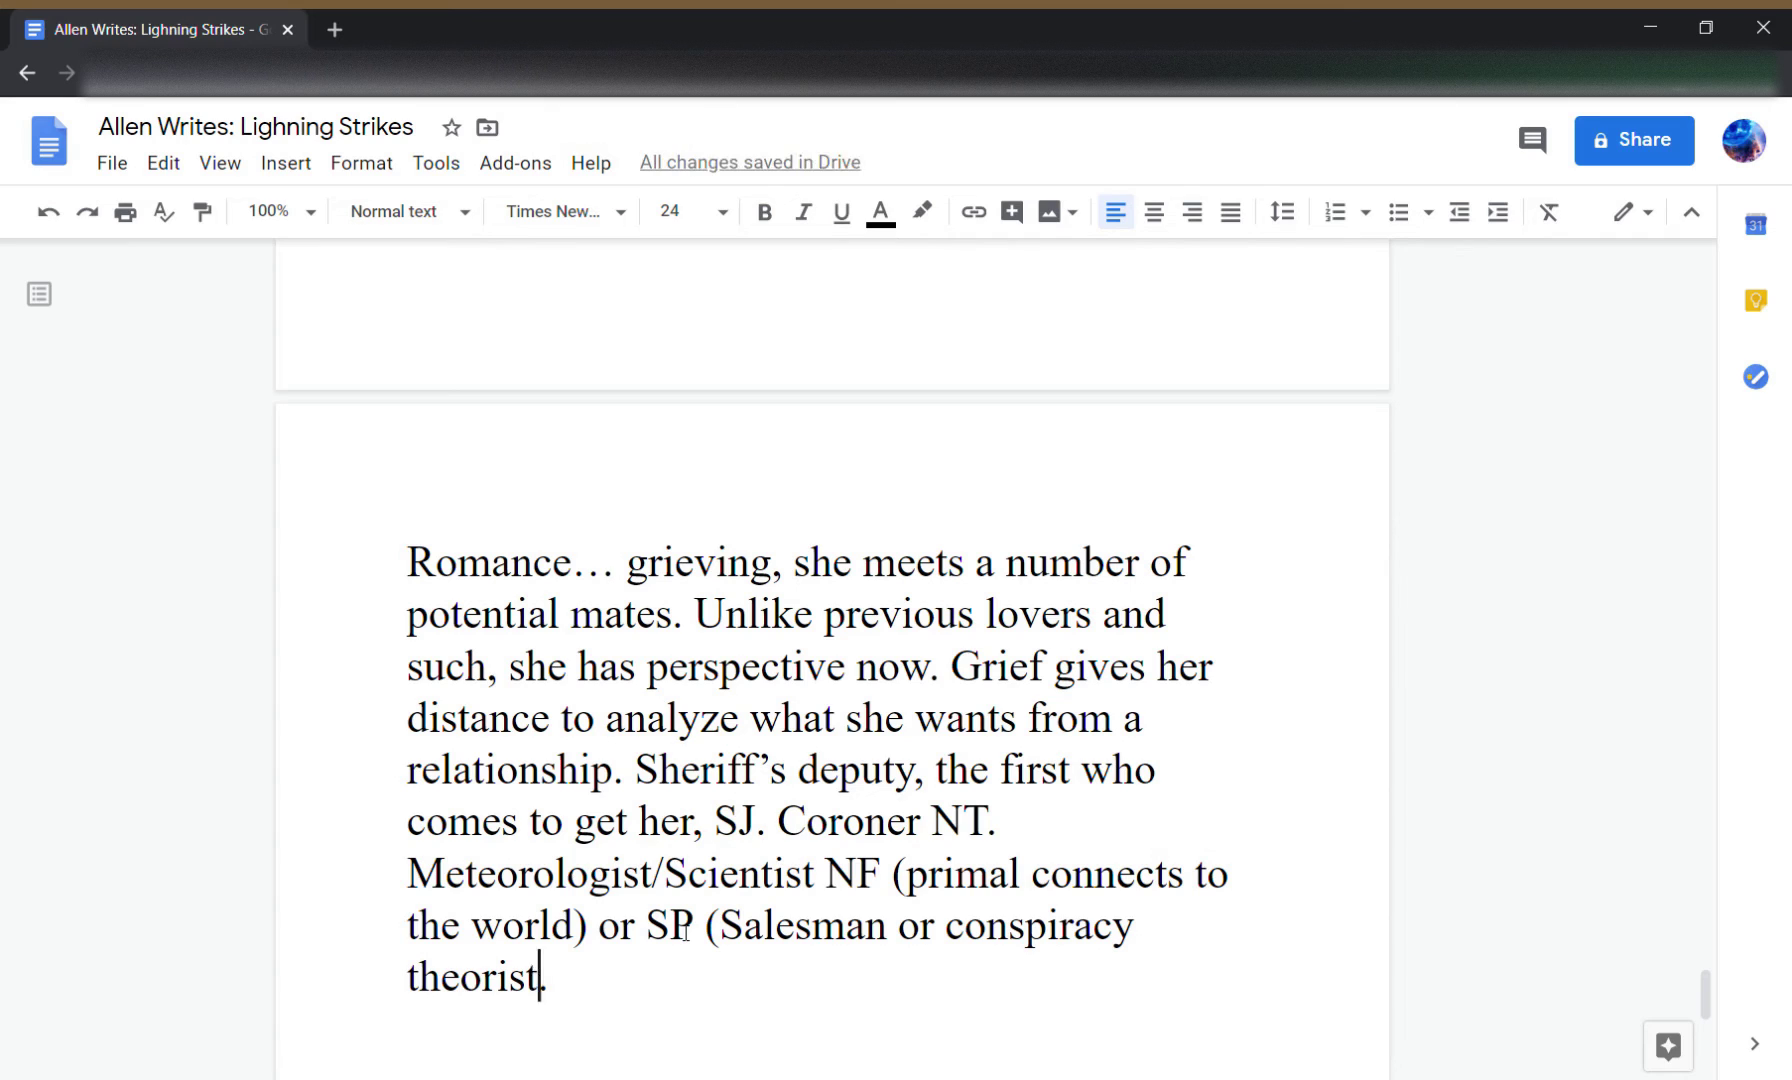
type(")")
- Review the potential mates and their personality types in the romance note
key("End")
key("Up")
key("Down")
key("Up")
key("Up")
key("Right")
key("Right")
key("Right")
key("Right")
key("Right")
key("Right")
key("Right")
key("Right")
key("Right")
key("Up")
key("Right")
key("Right")
key("Right")
key("Right")
key("Right")
key("Right")
key("Right")
key("Right")
key("Down")
key("Left")
key("Left")
key("Down")
key("Down")
- Start a new paragraph below the romance note asking who the heroine is by first name, followed by "She's… a blank slate right now."
key("Return")
key("Return")
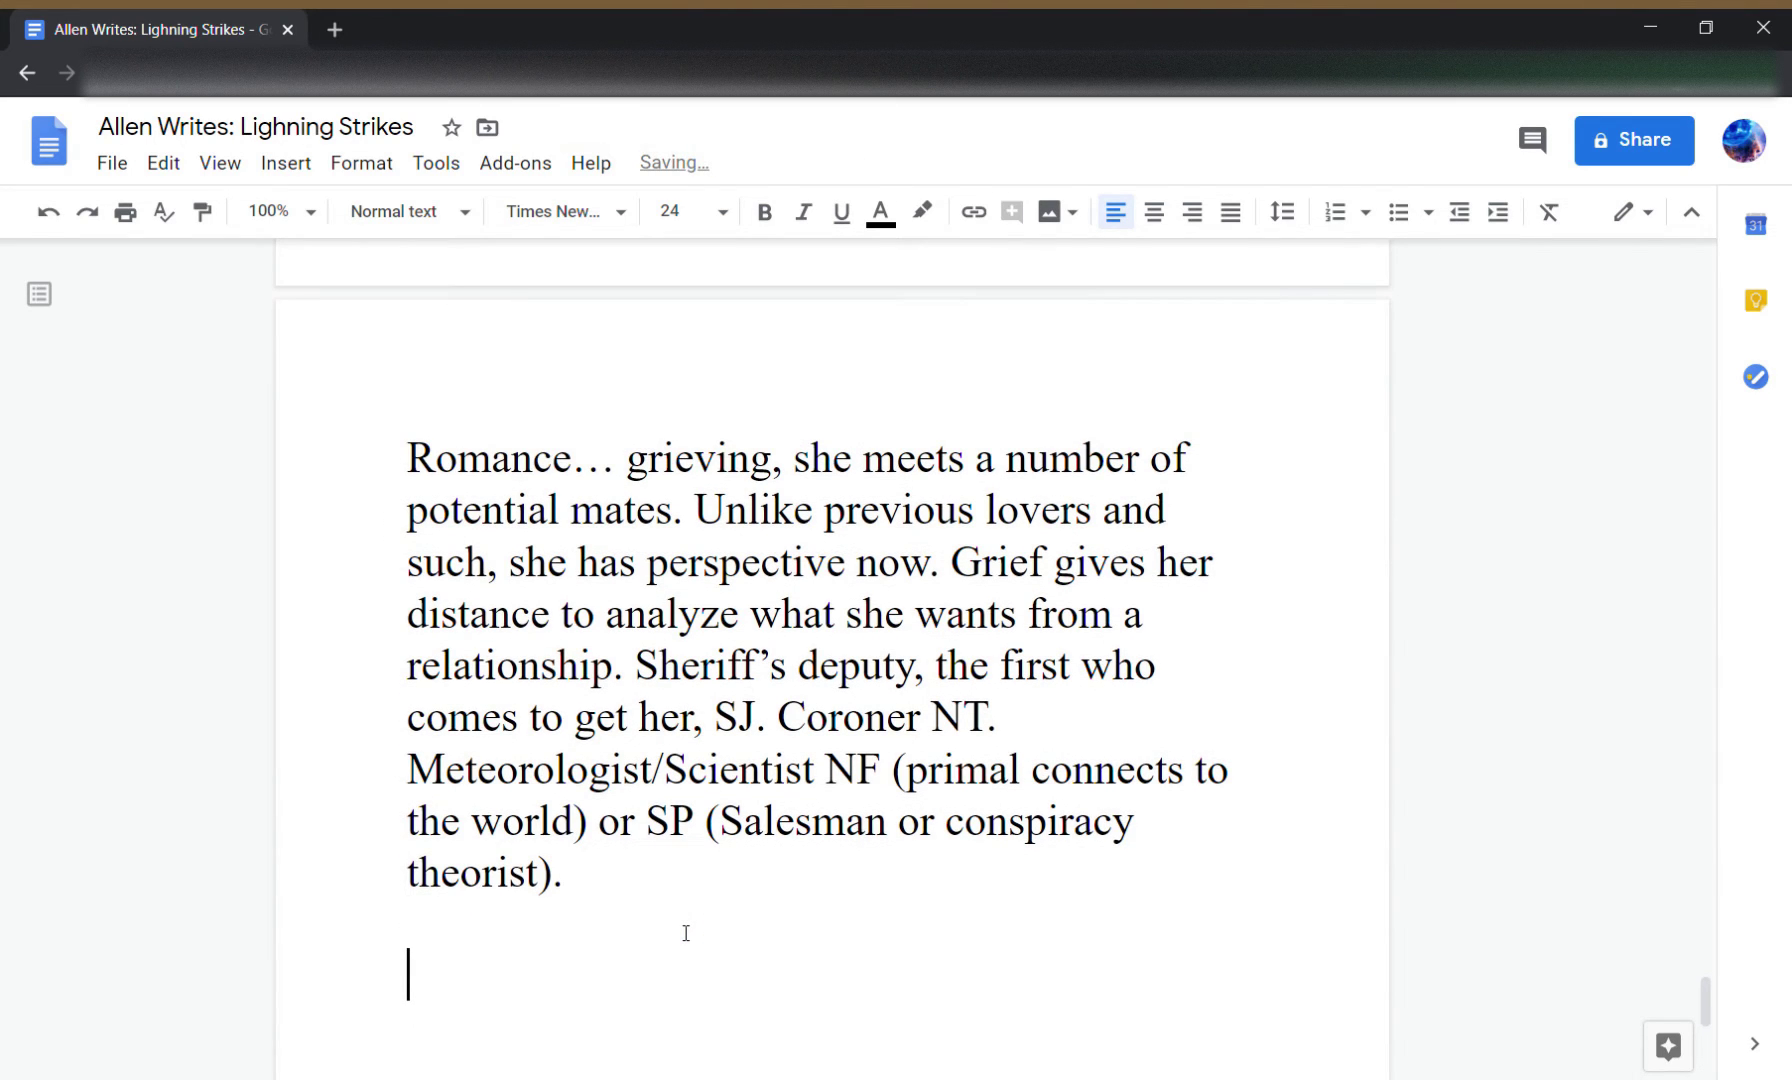
type("Who is Kell")
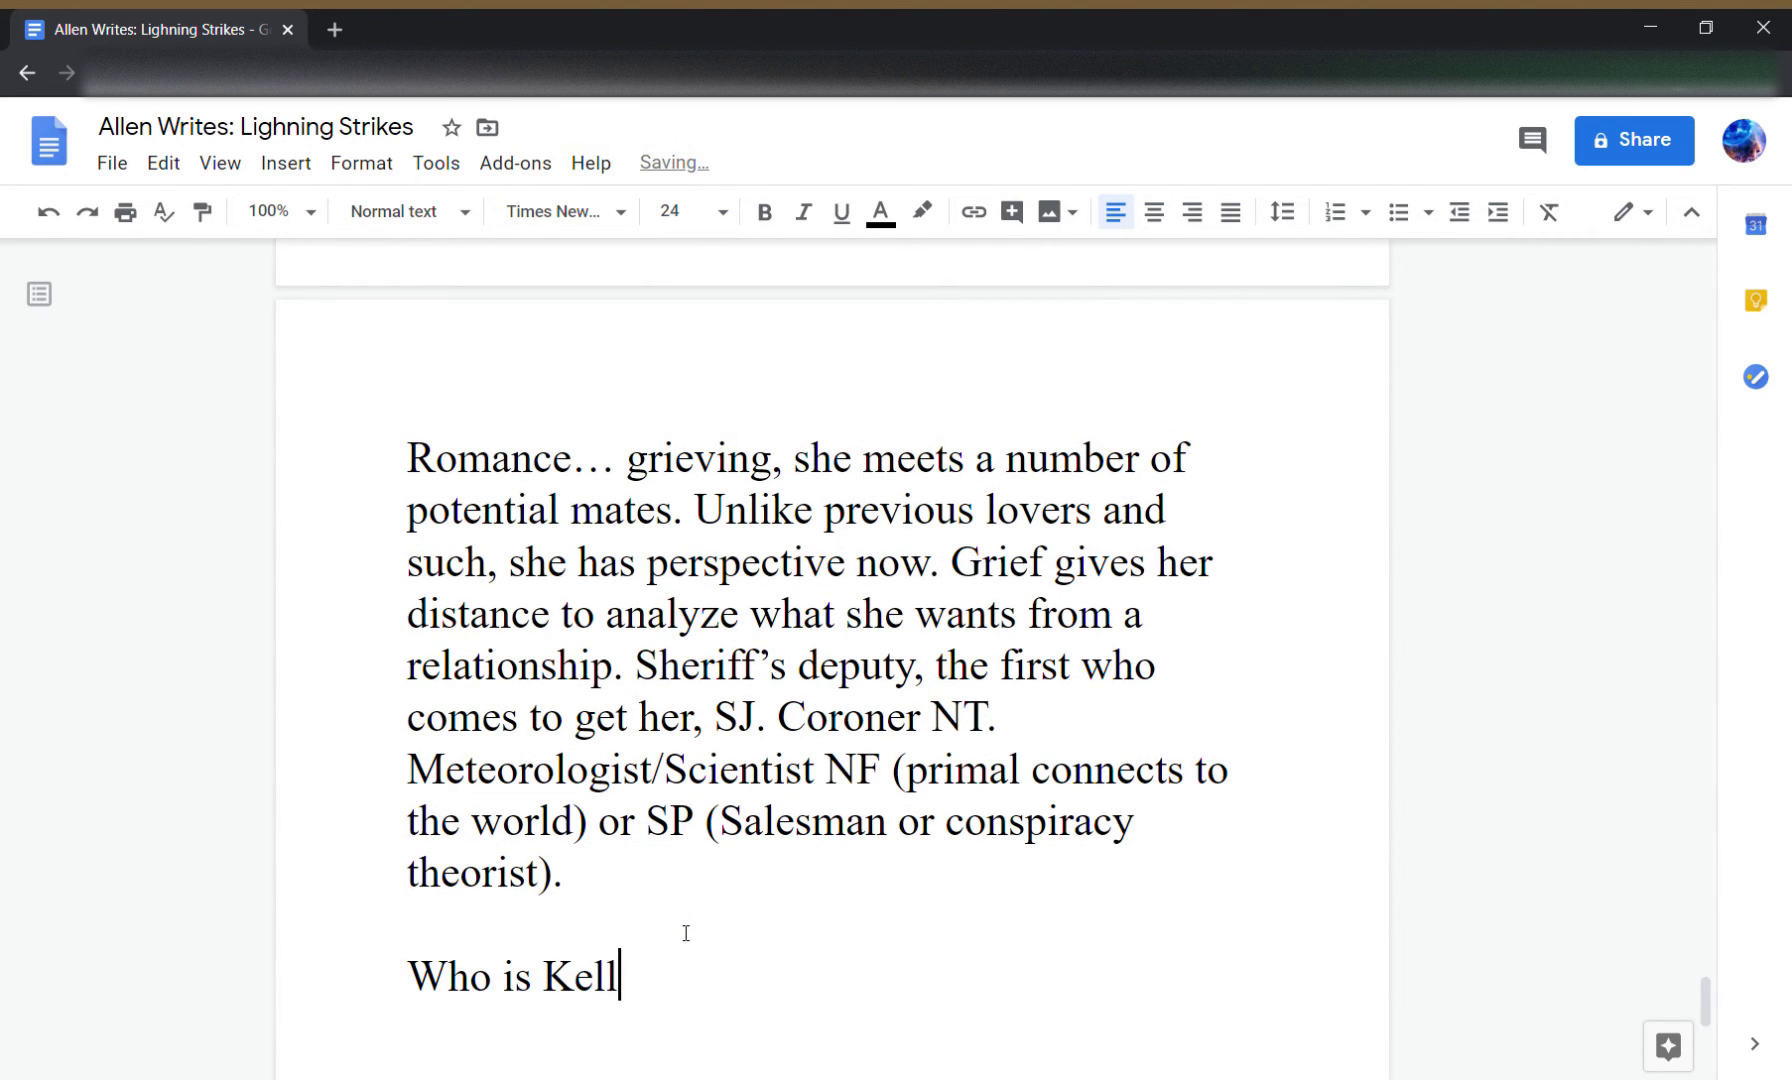
type("i? ")
type("She's... ")
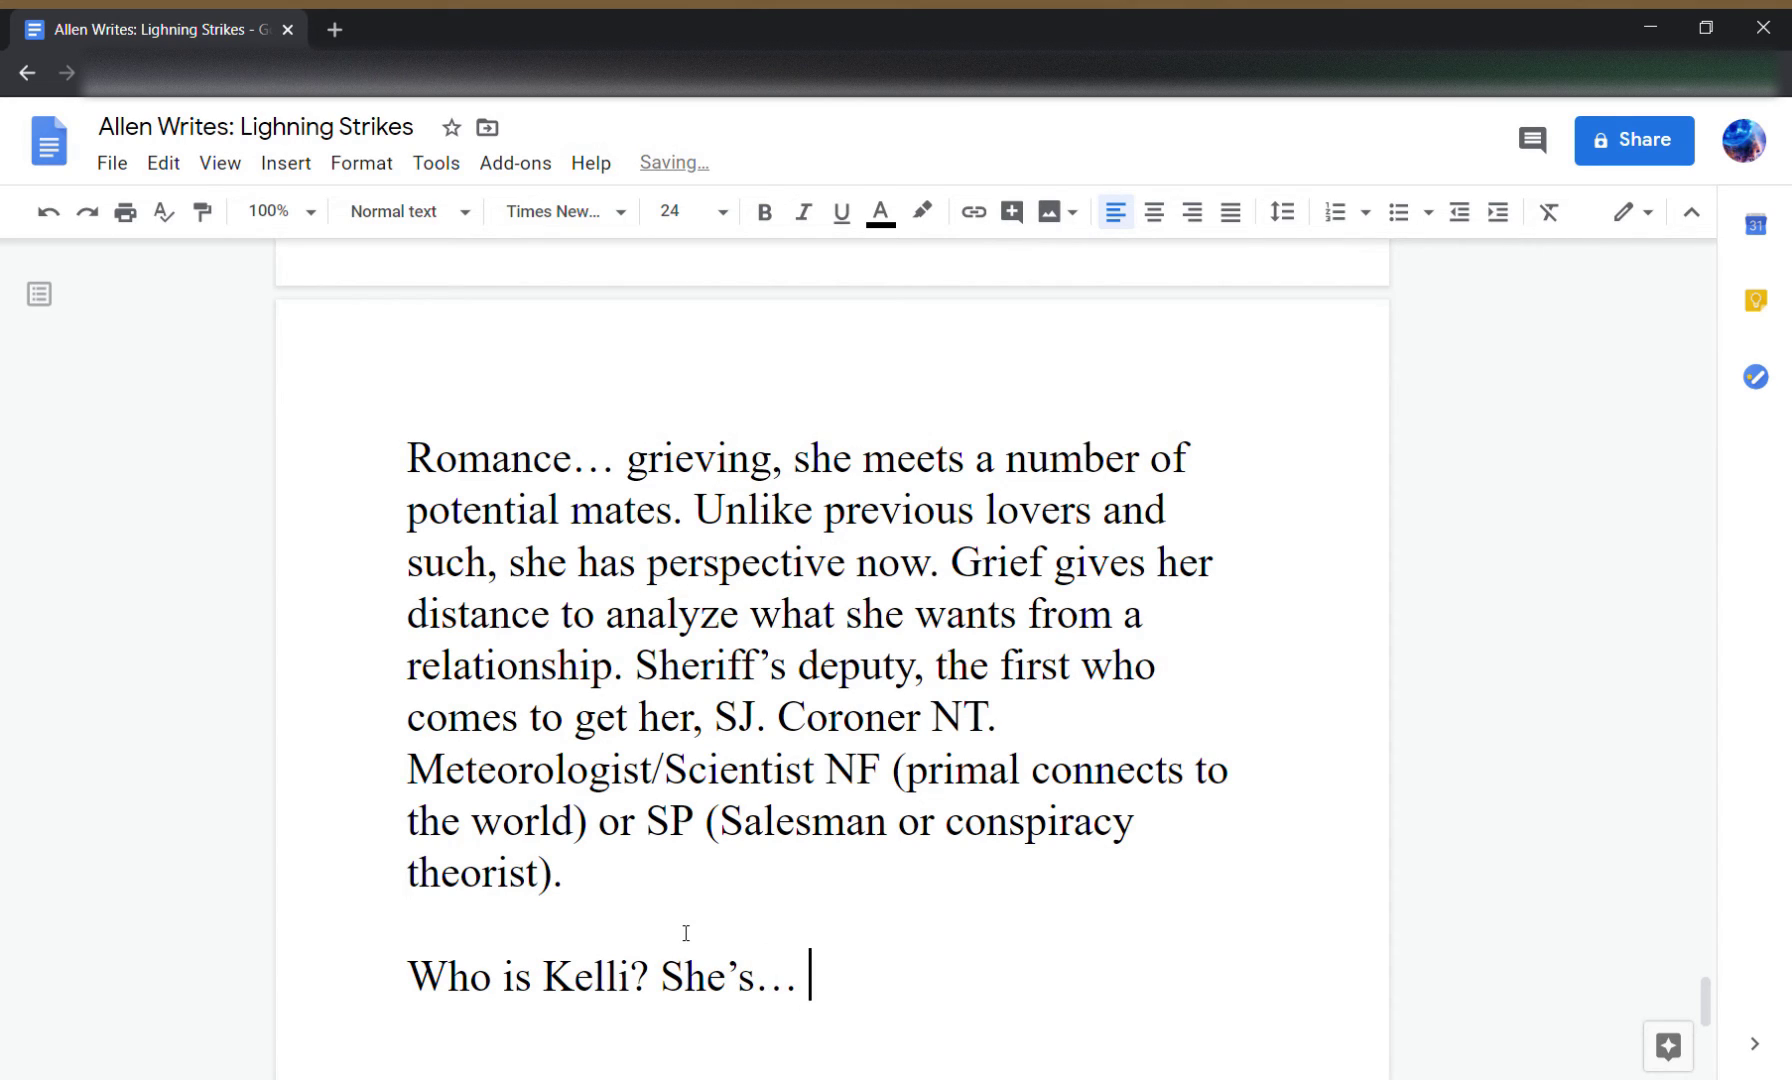
type("a blank slate r")
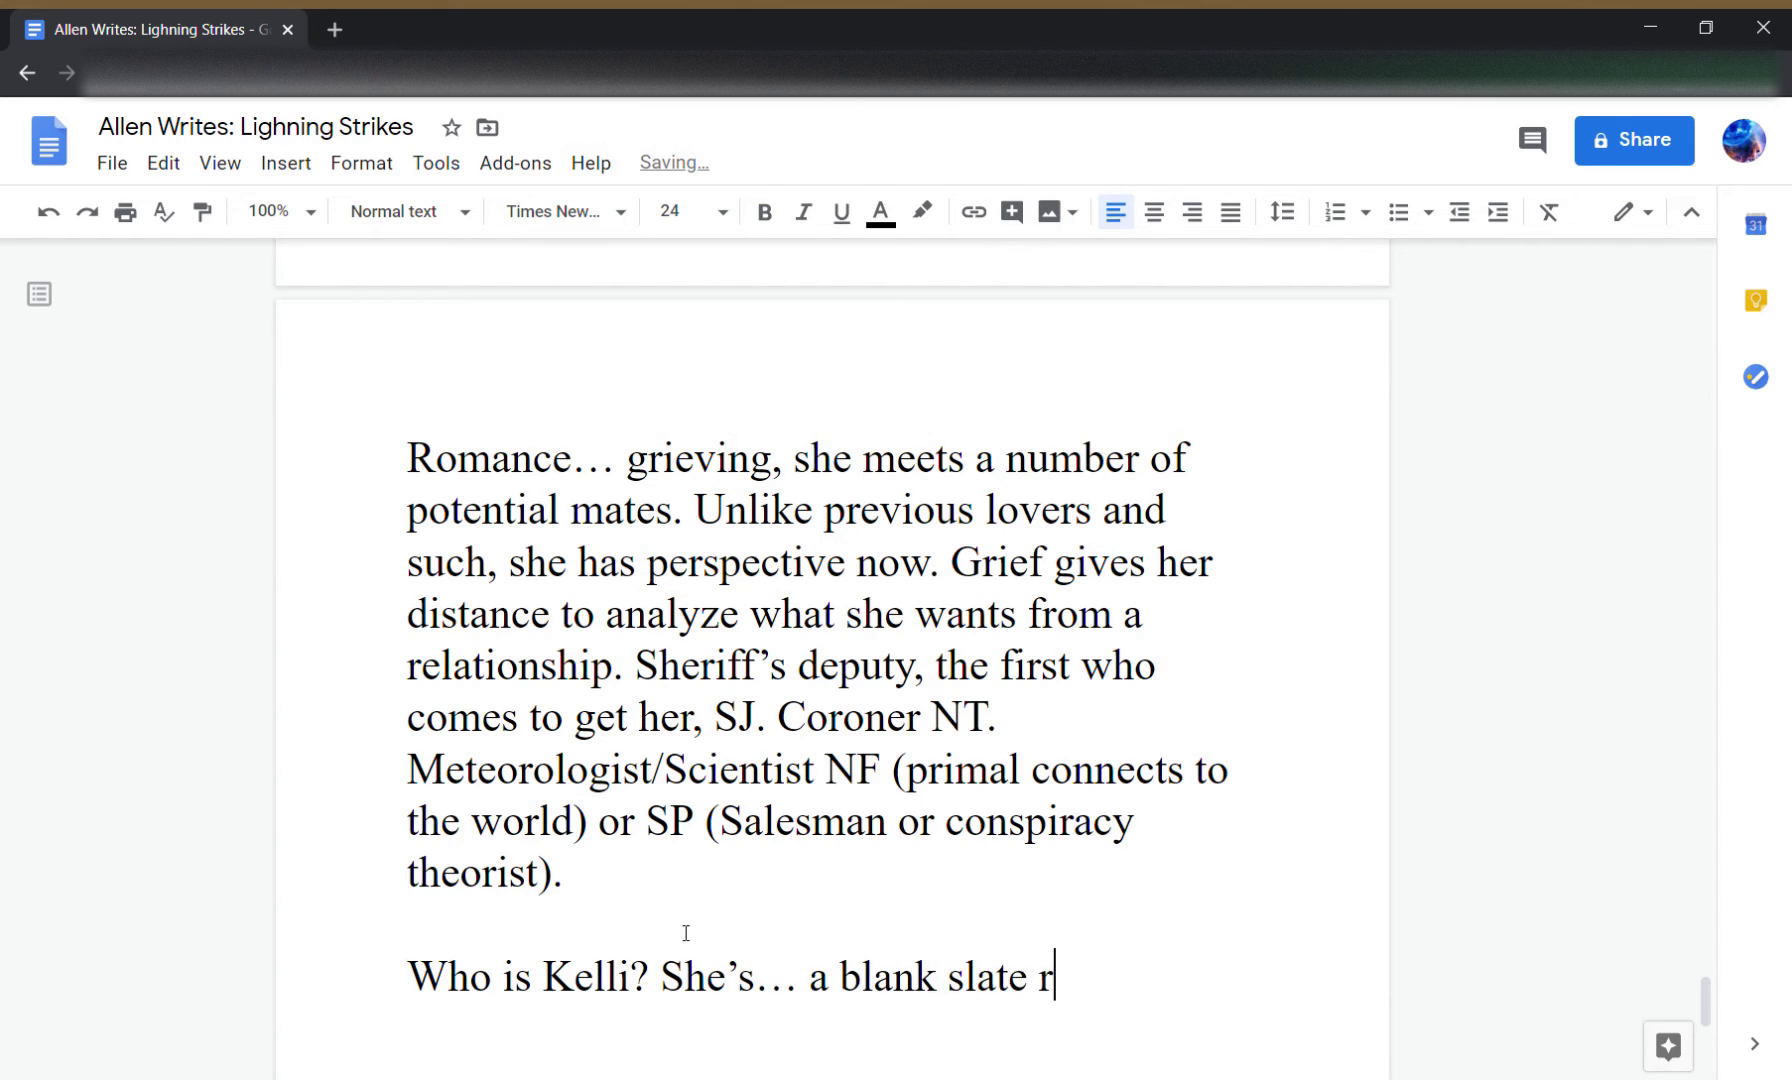
type("ight now.")
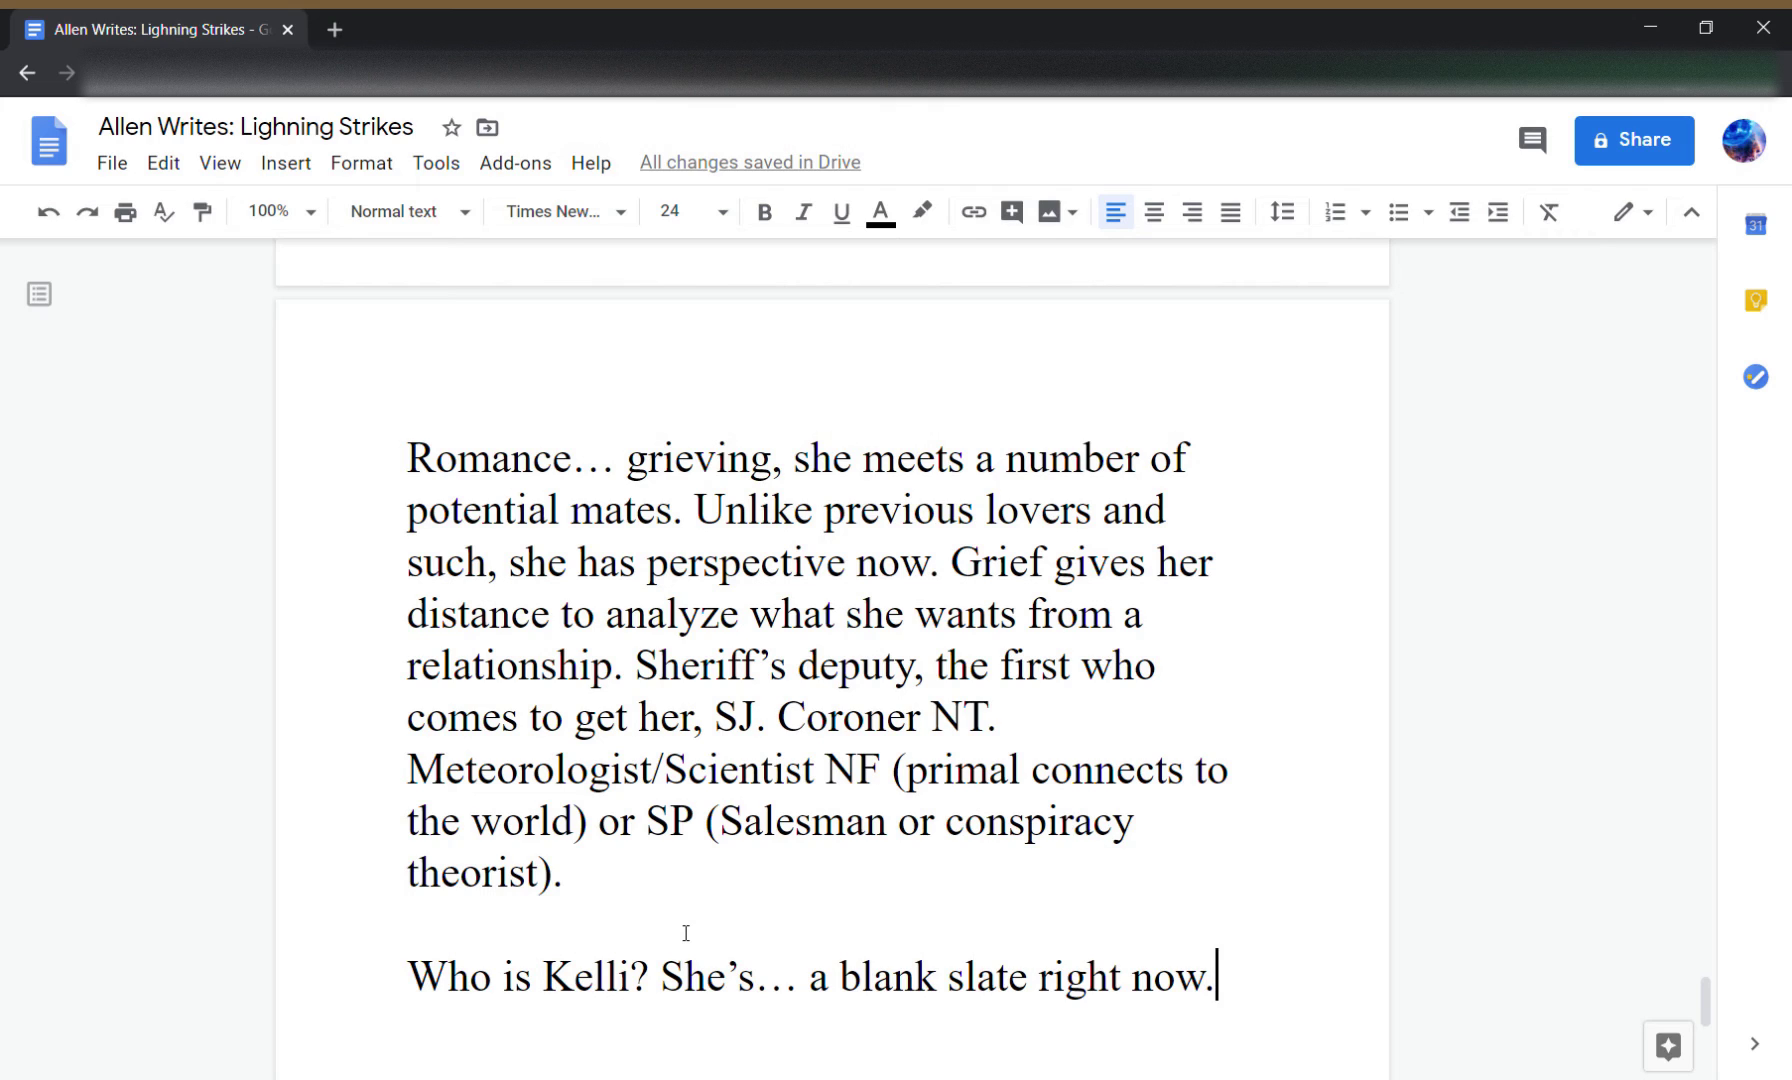
- Continue the heroine's paragraph with "Rents a house, owned a car,"
type("Rents a")
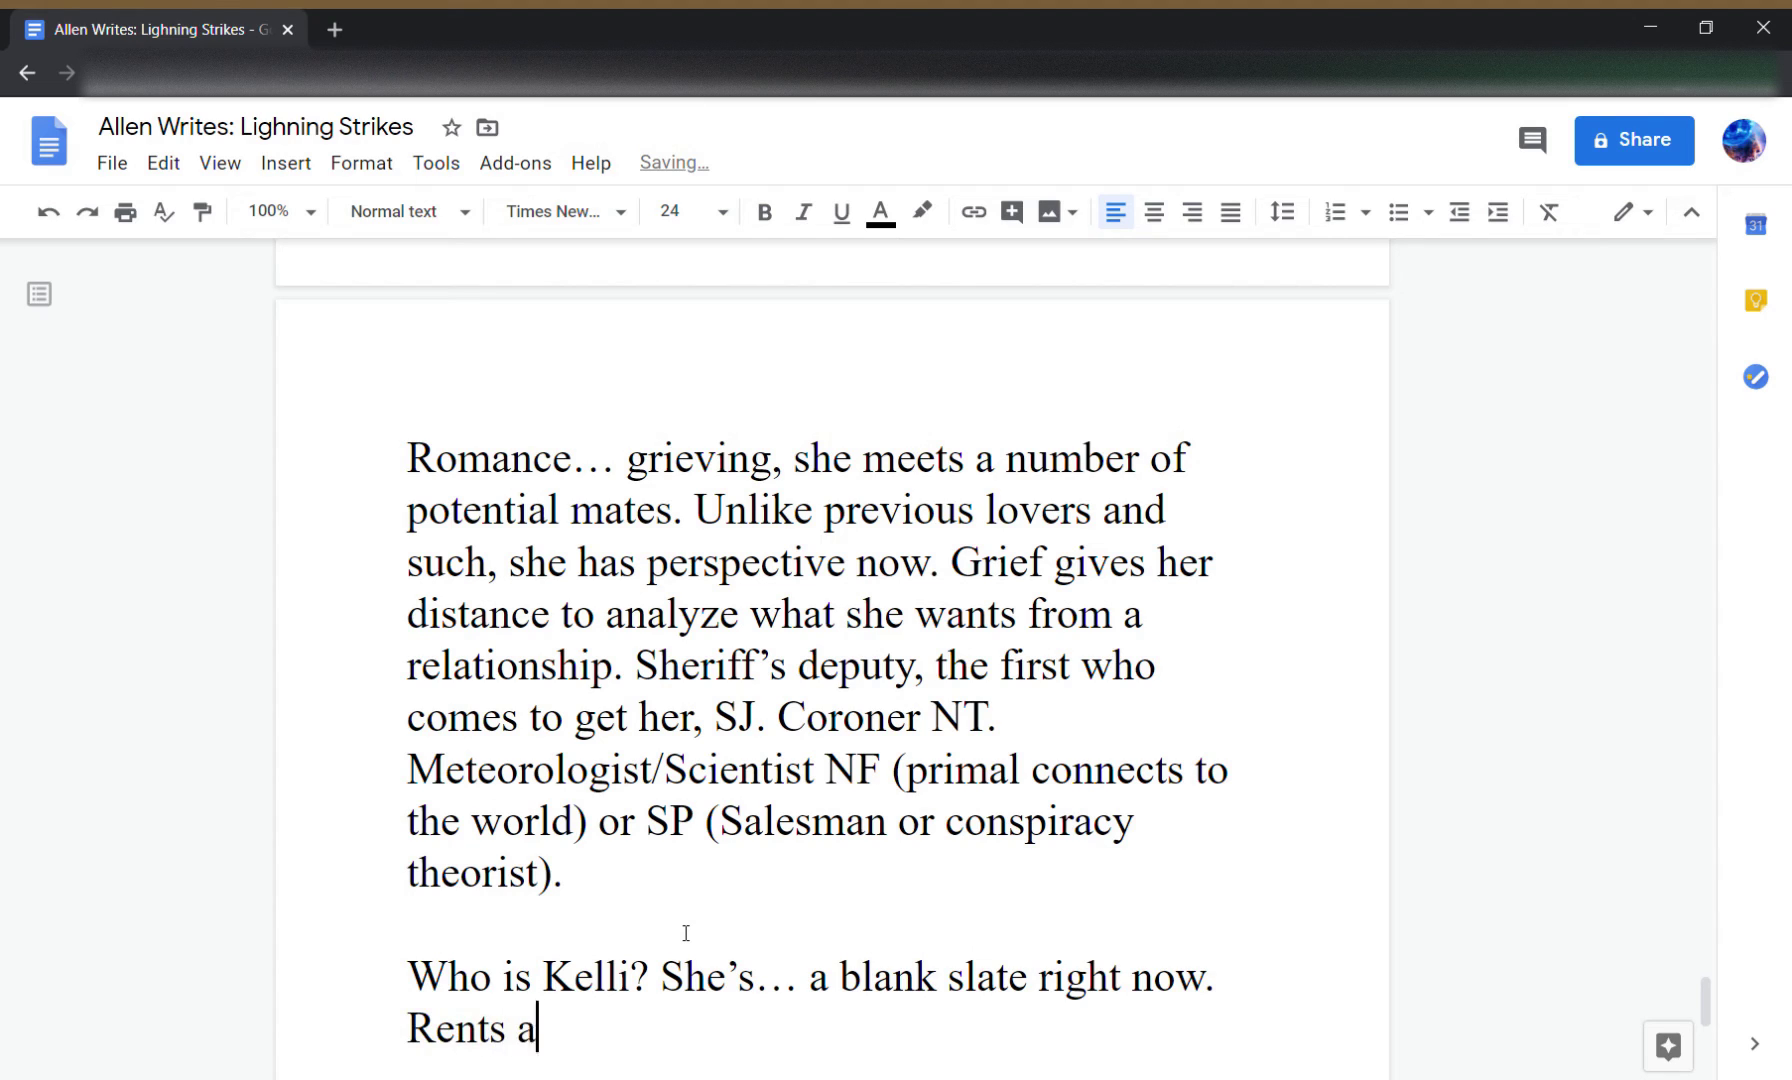
type(" house, owne, owe")
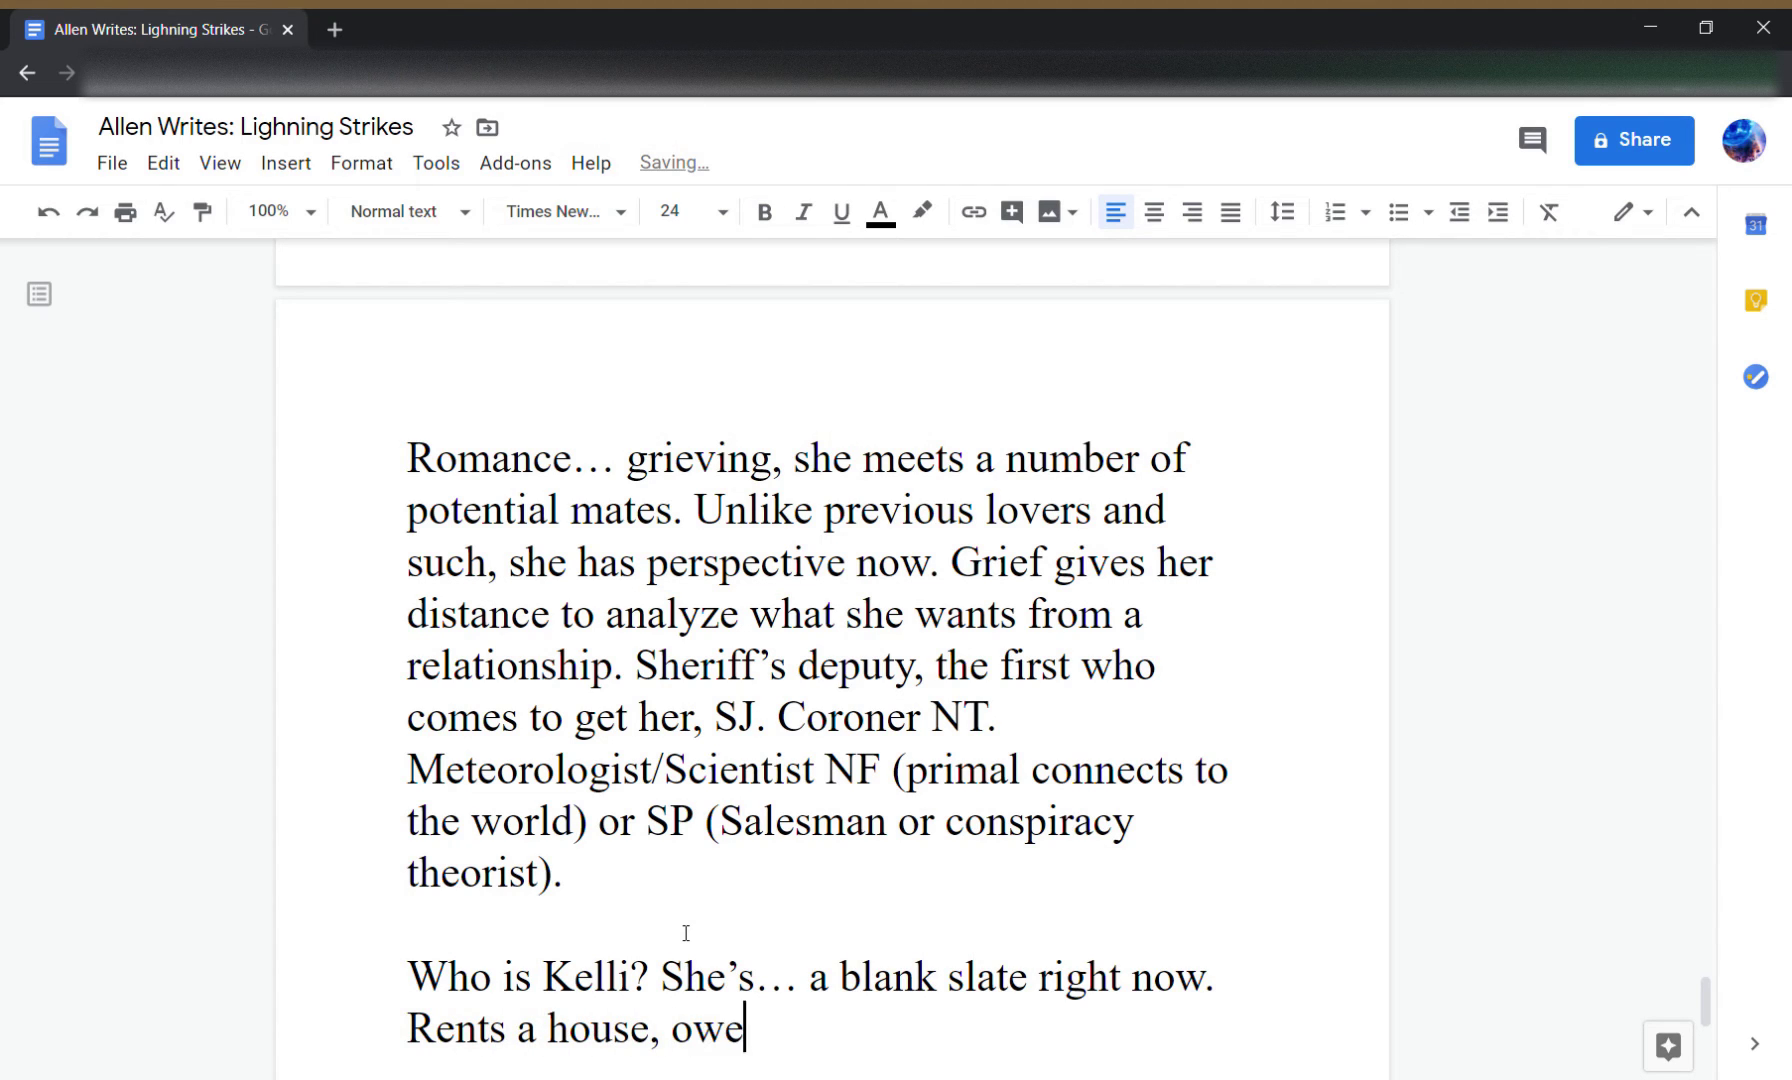
key("BackSpace")
type("ned a car,")
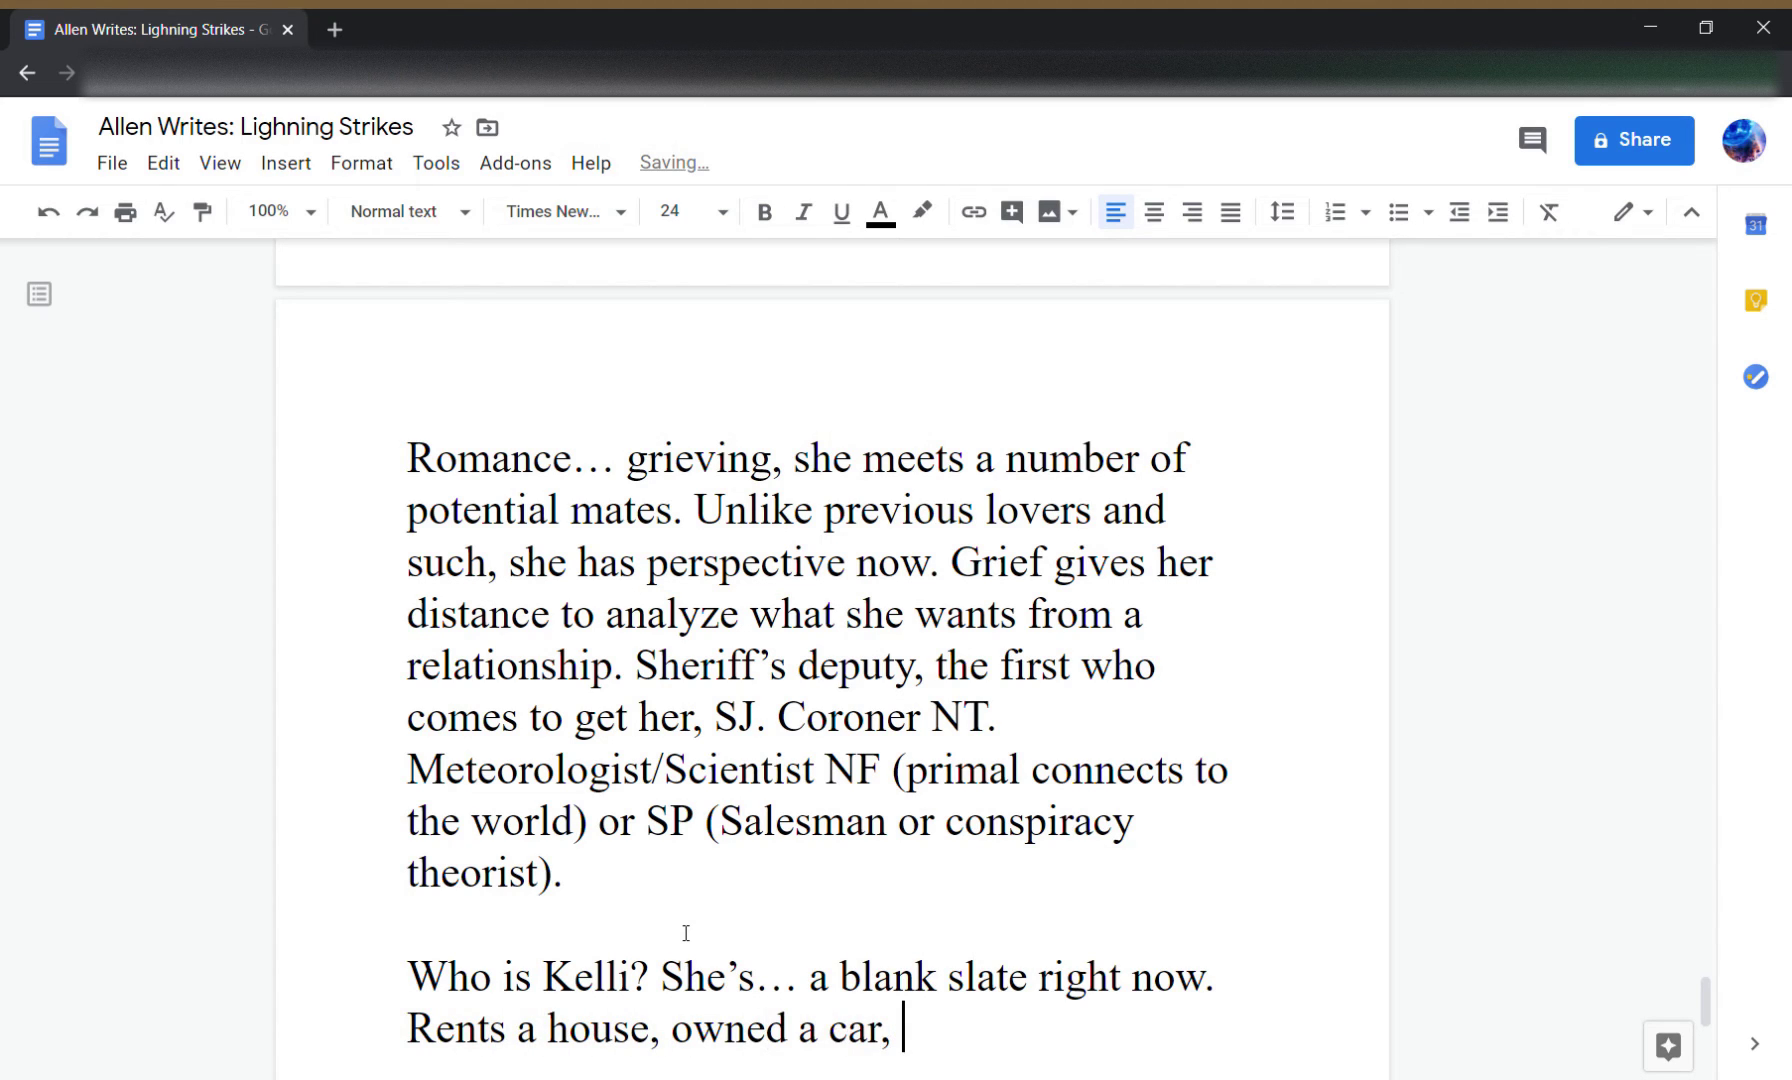
- Add another potential mate at the end of the romance note: "Car salesman, (SP or NT)"
key("Up")
key("Up")
key("Up")
type("Car salesman")
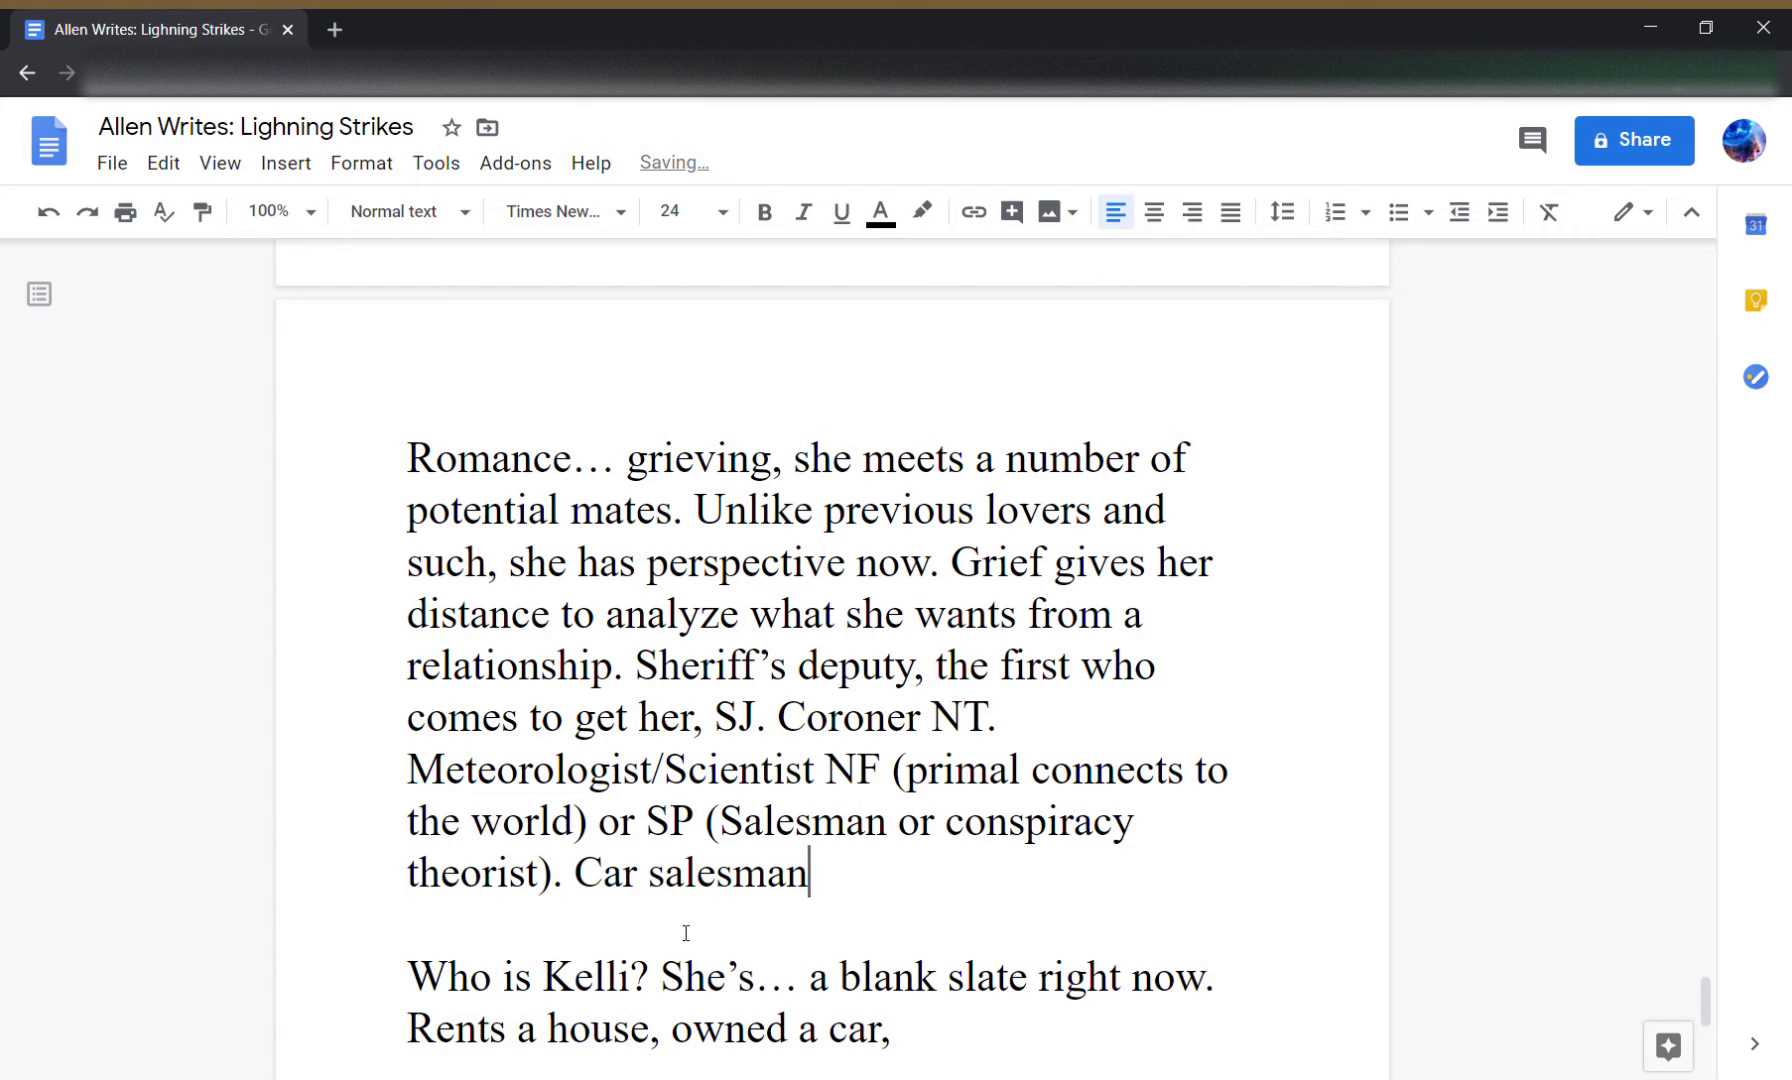
type(", (SP or ")
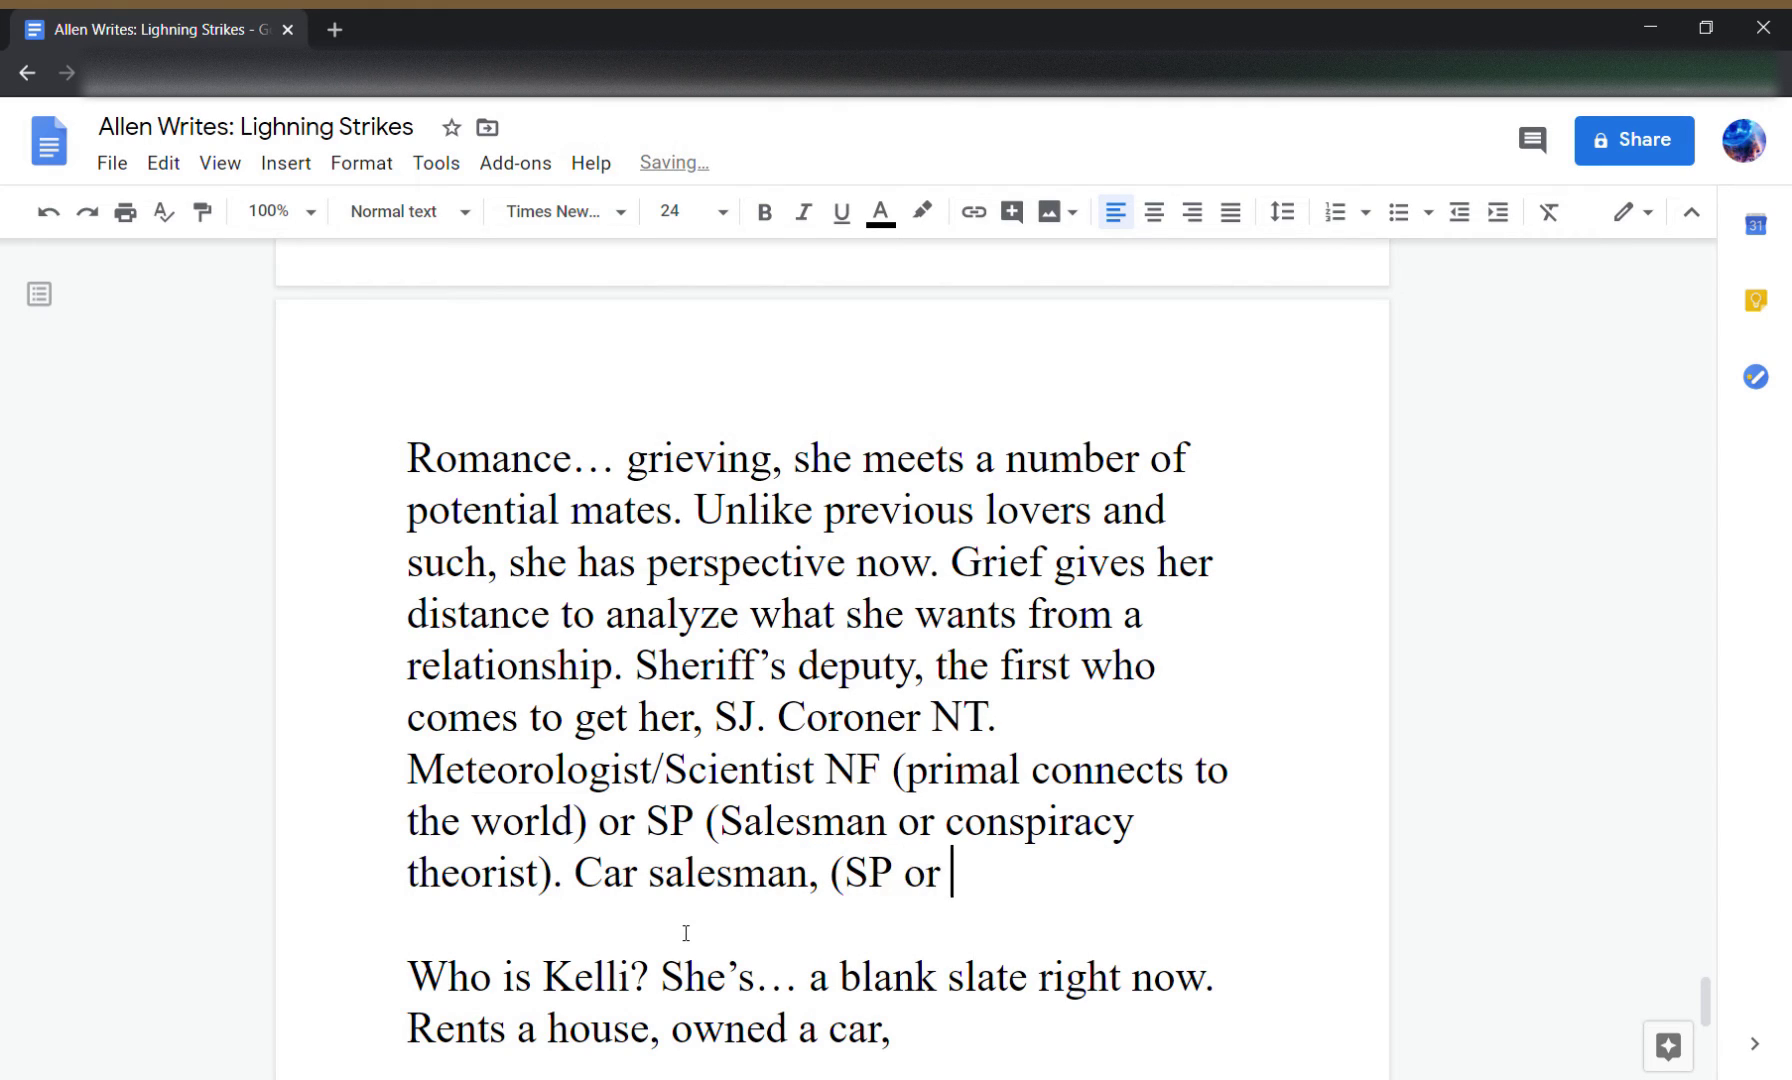
type("NT)")
- Complete the car salesman entry with "comedy relief persona." after "(SP or NT)"
key("Left")
key("Left")
key("Left")
key("Left")
key("Left")
key("Left")
key("Left")
key("Left")
key("Left")
key("Left")
key("Left")
key("Left")
key("Left")
key("Right")
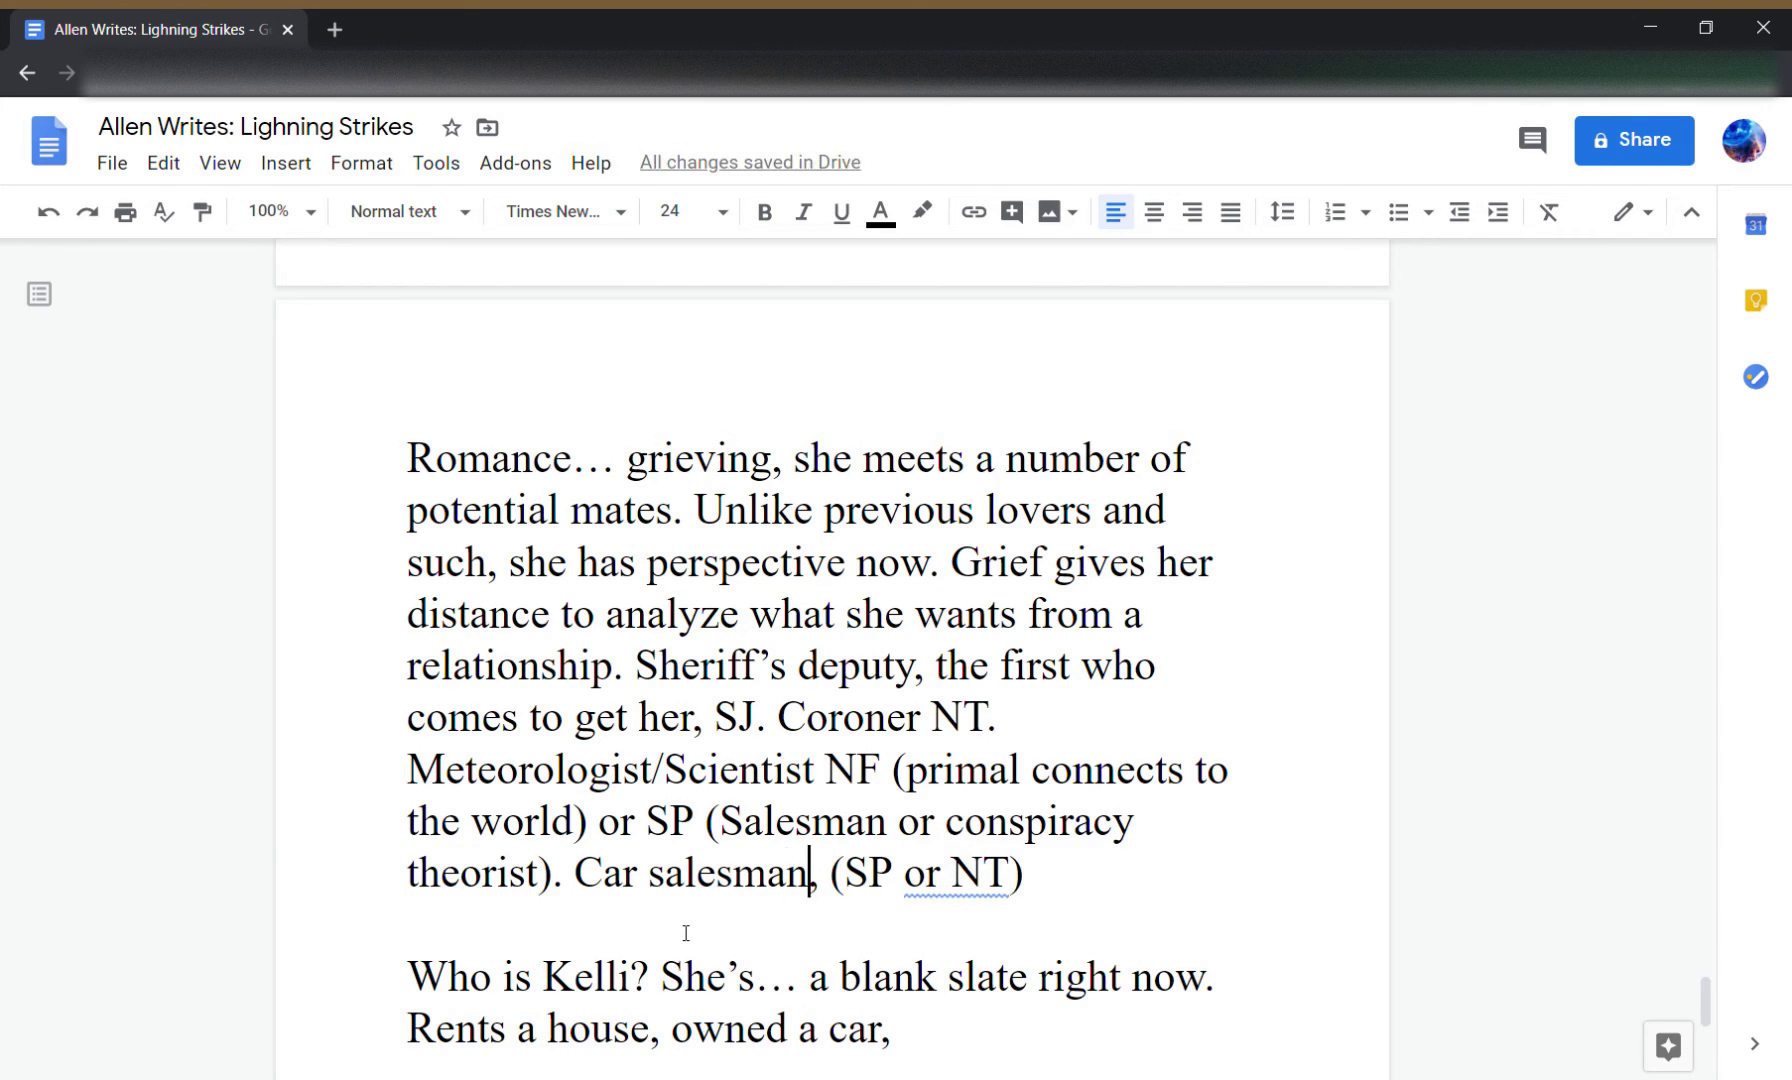
key("Right")
key("Right")
key("Right")
key("Right")
key("Right")
key("Right")
key("Right")
key("Right")
key("Right")
key("Right")
key("Right")
key("Right")
type("c")
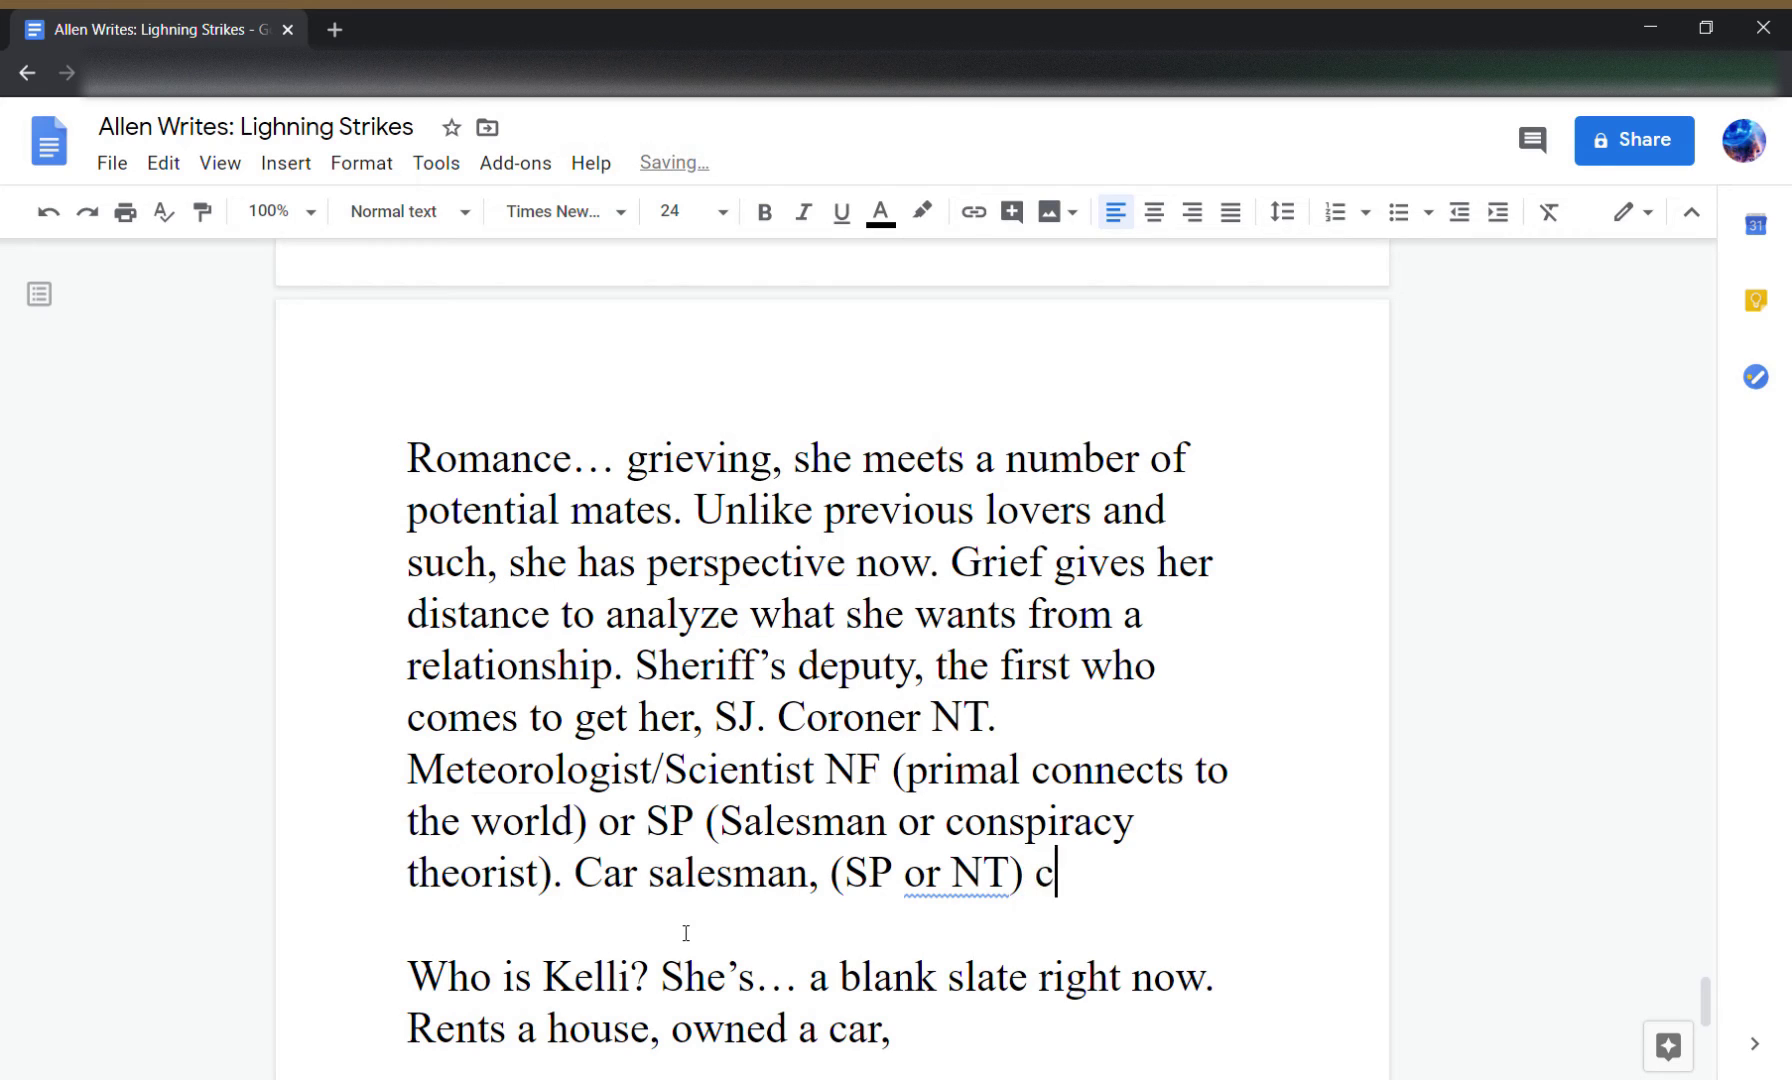
type("omedy relief ")
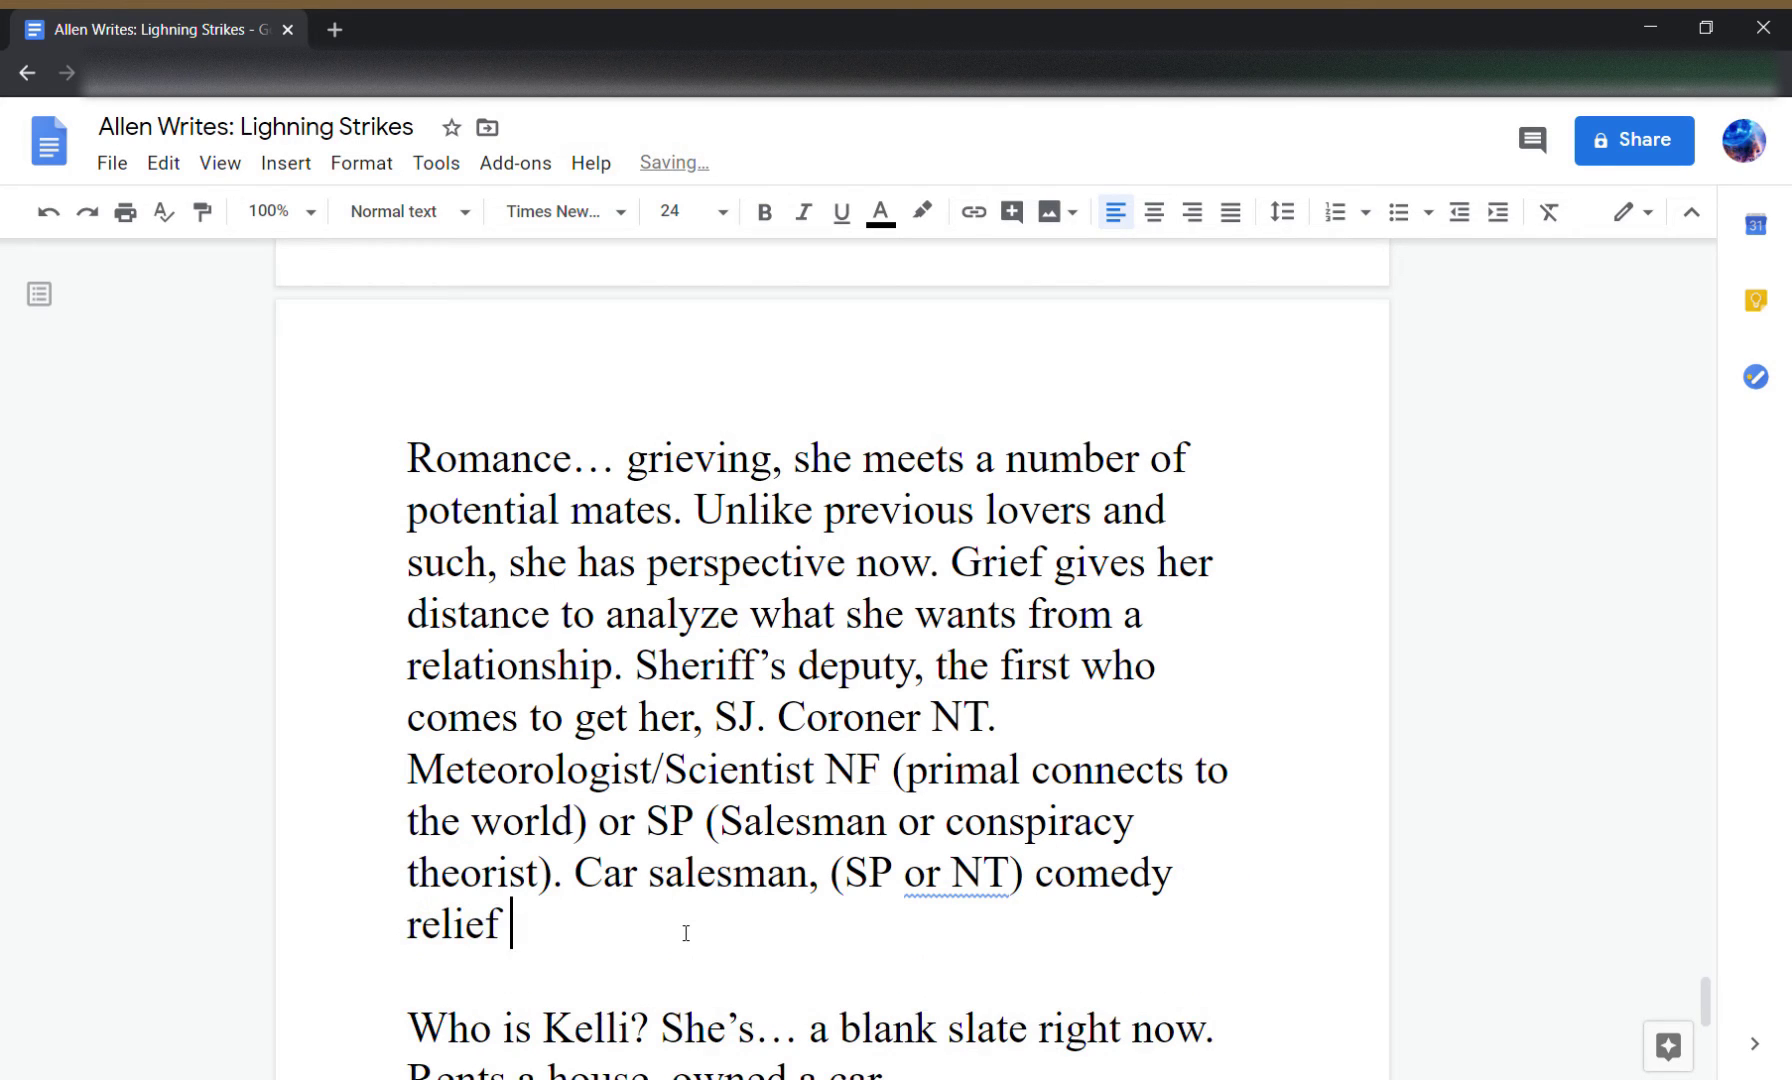
type("persona.")
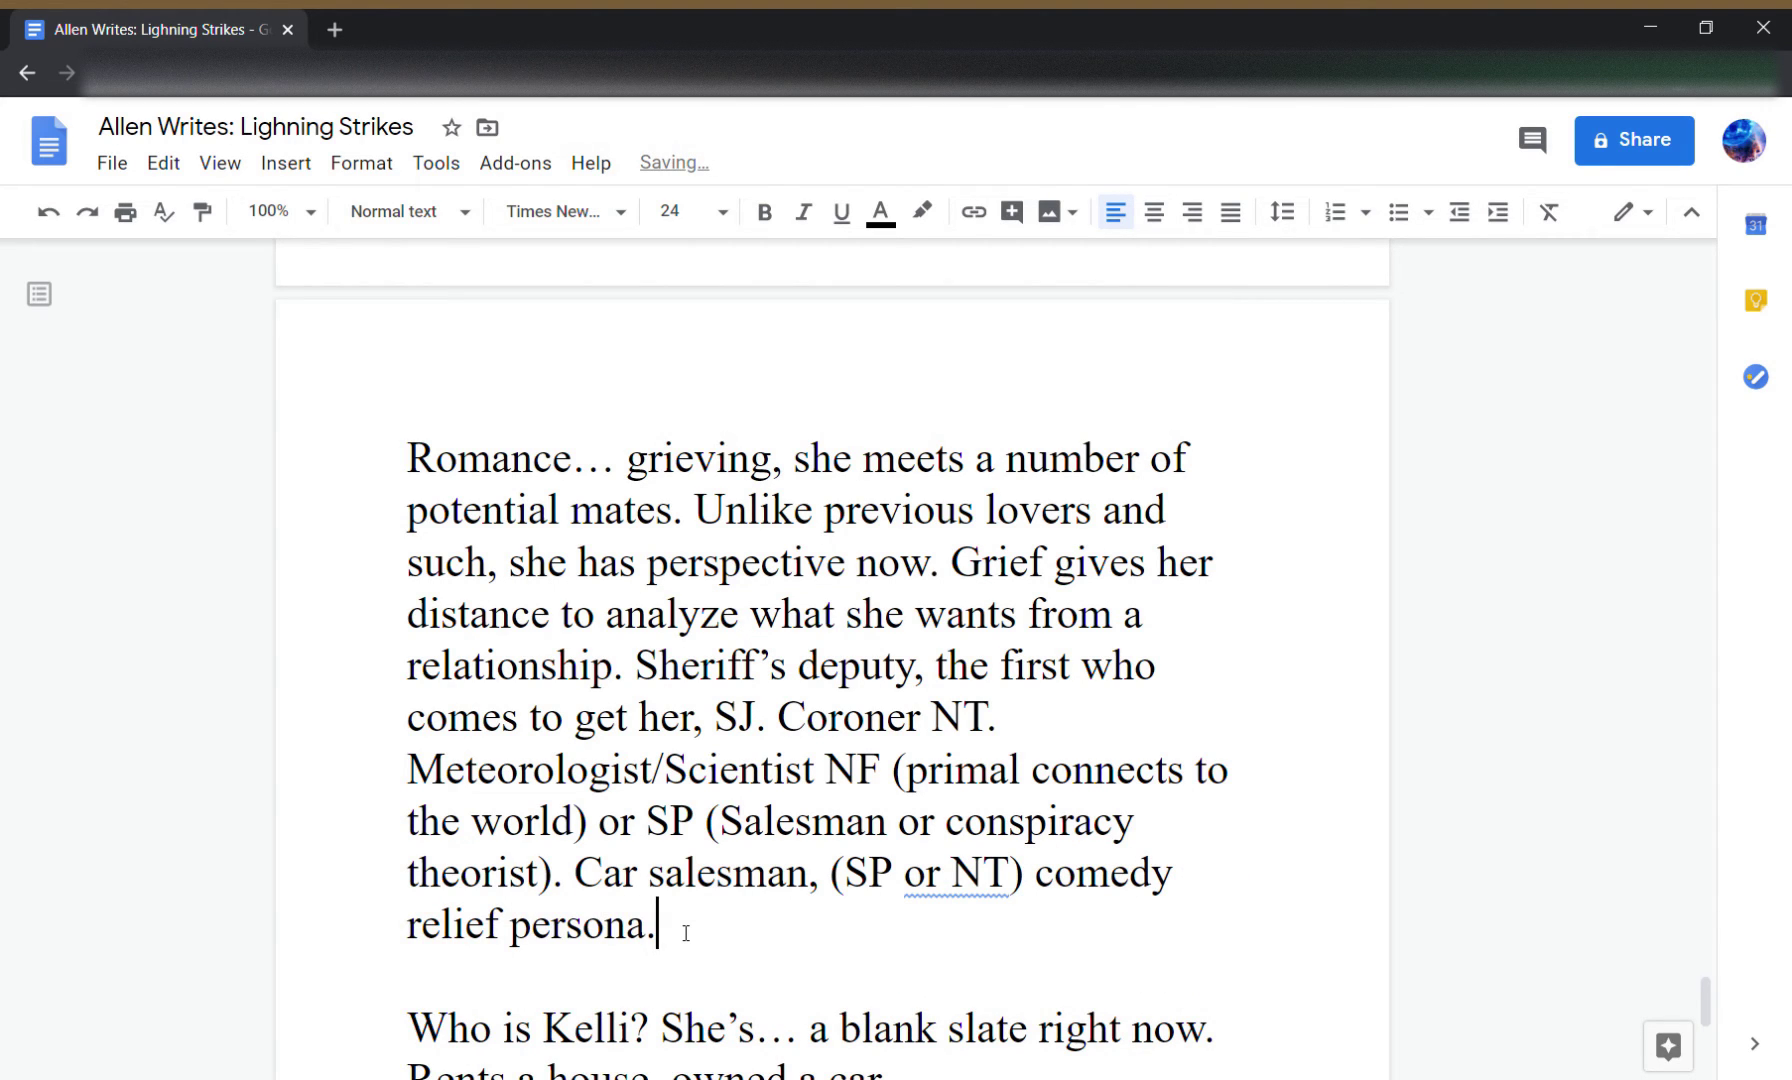
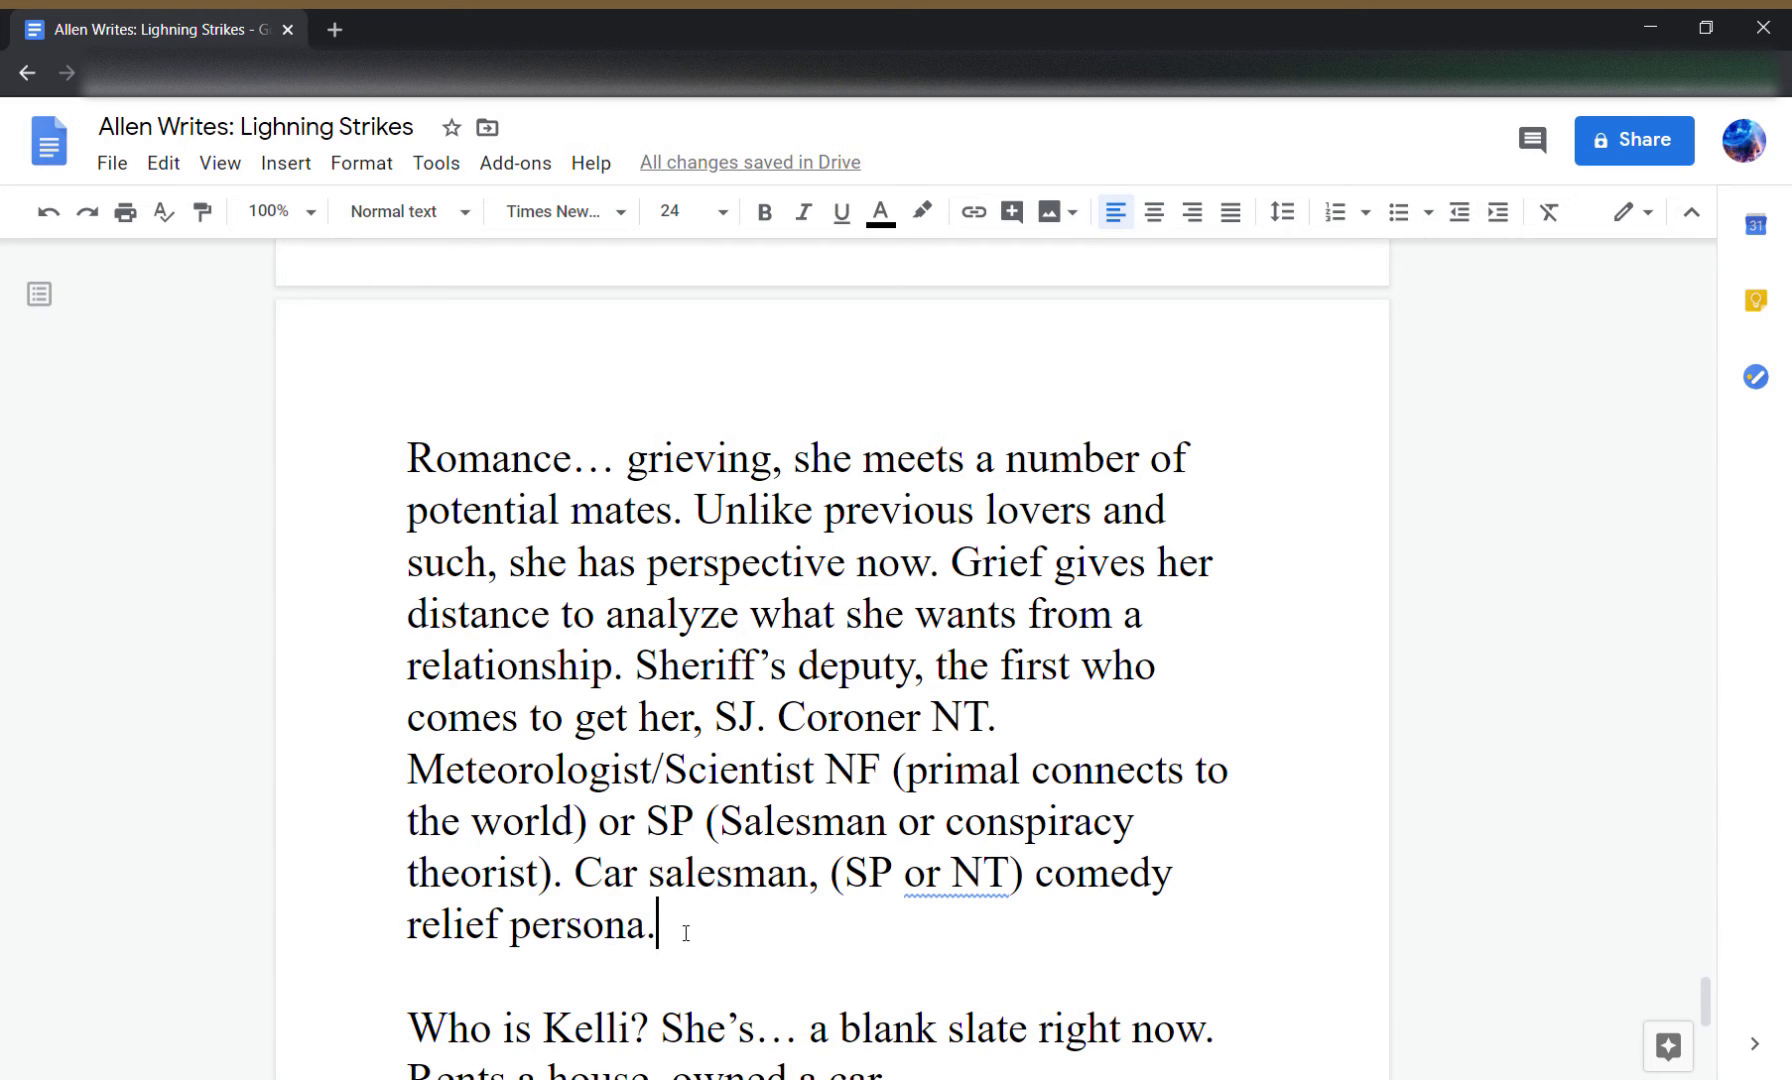
- Continue the heroine's paragraph after "owned a car," with "father died, poor previous love choice."
key("Down")
key("Down")
key("Down")
key("Down")
key("BackSpace")
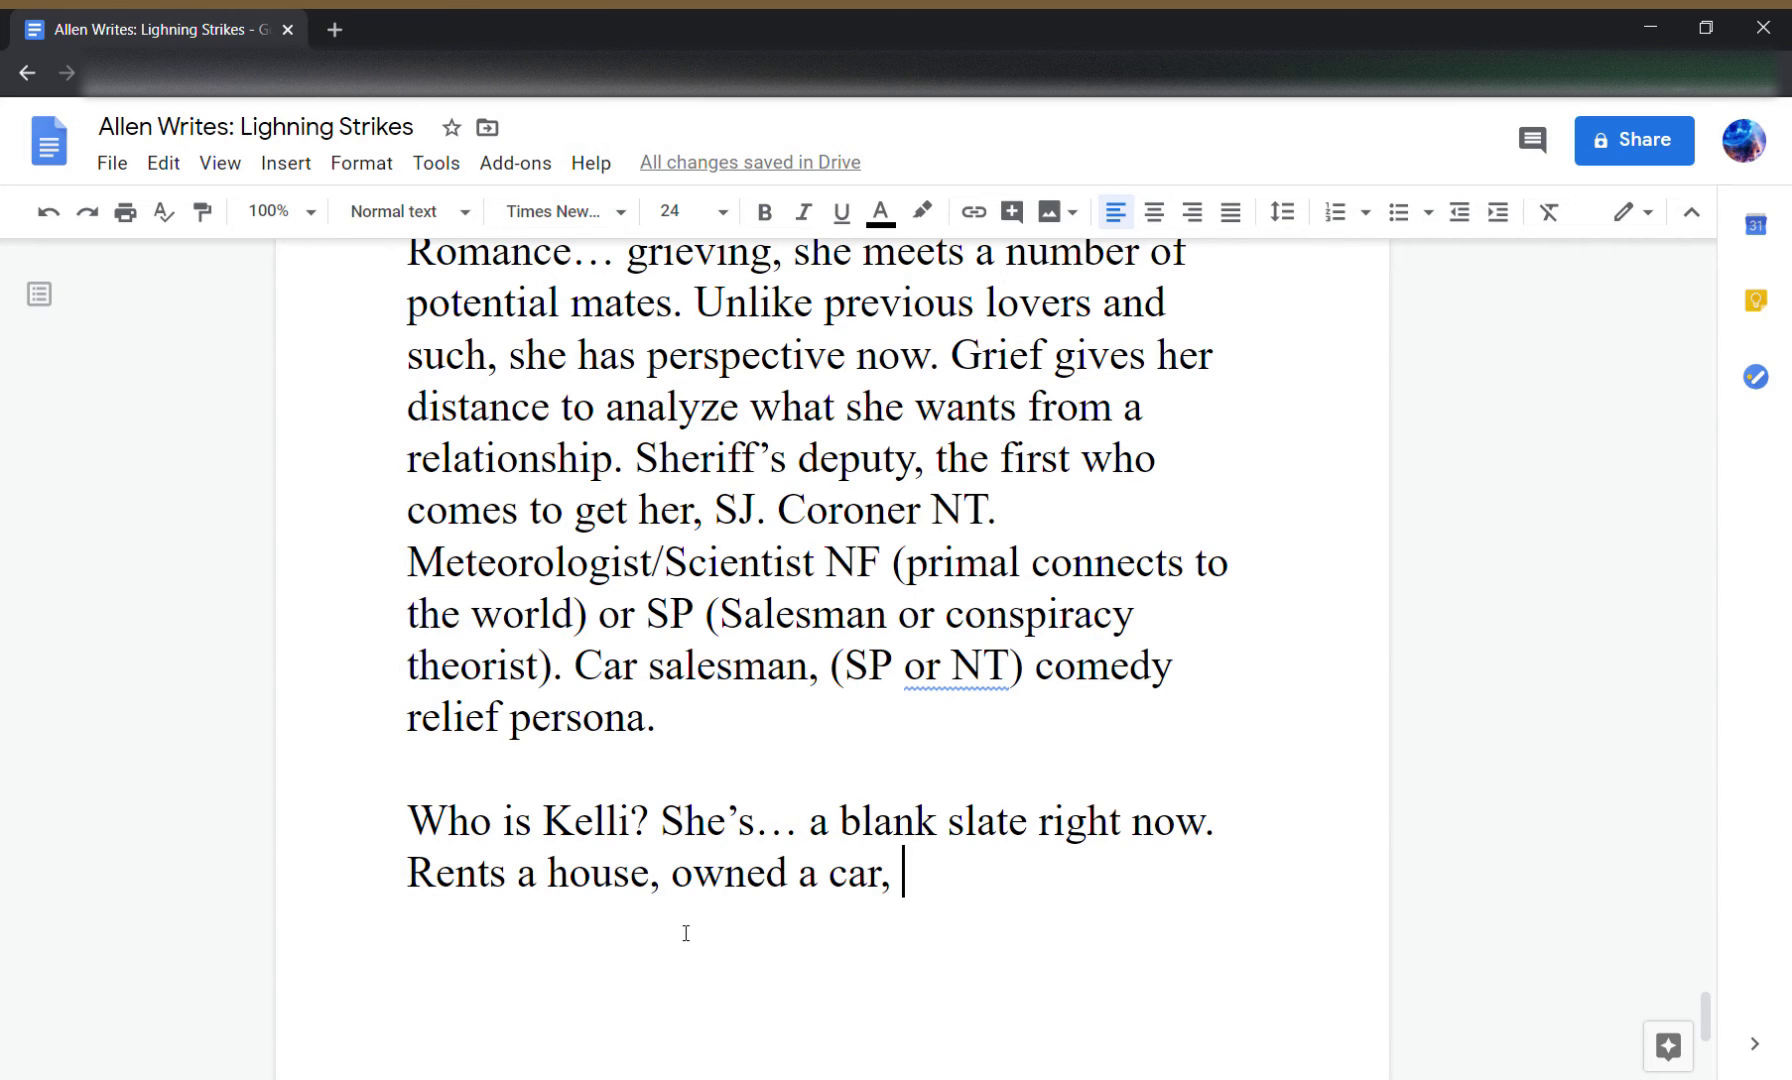
type("father died")
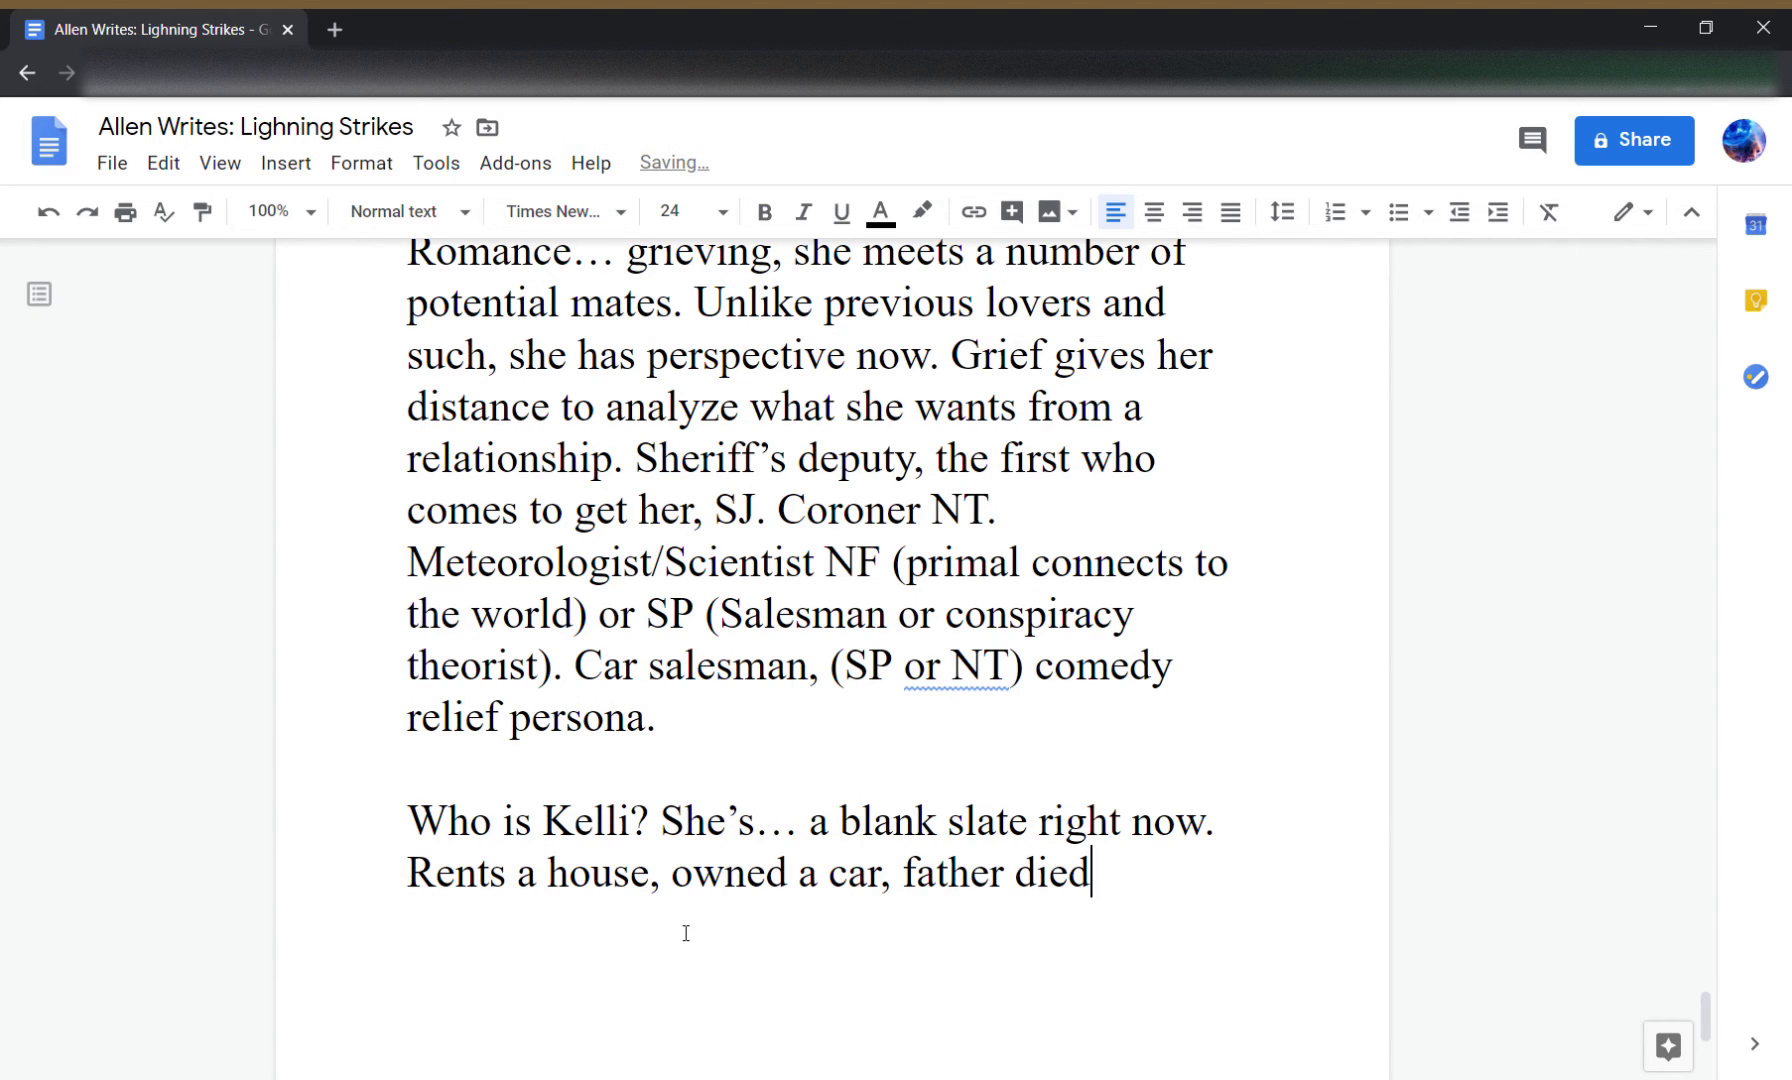
type(", poor")
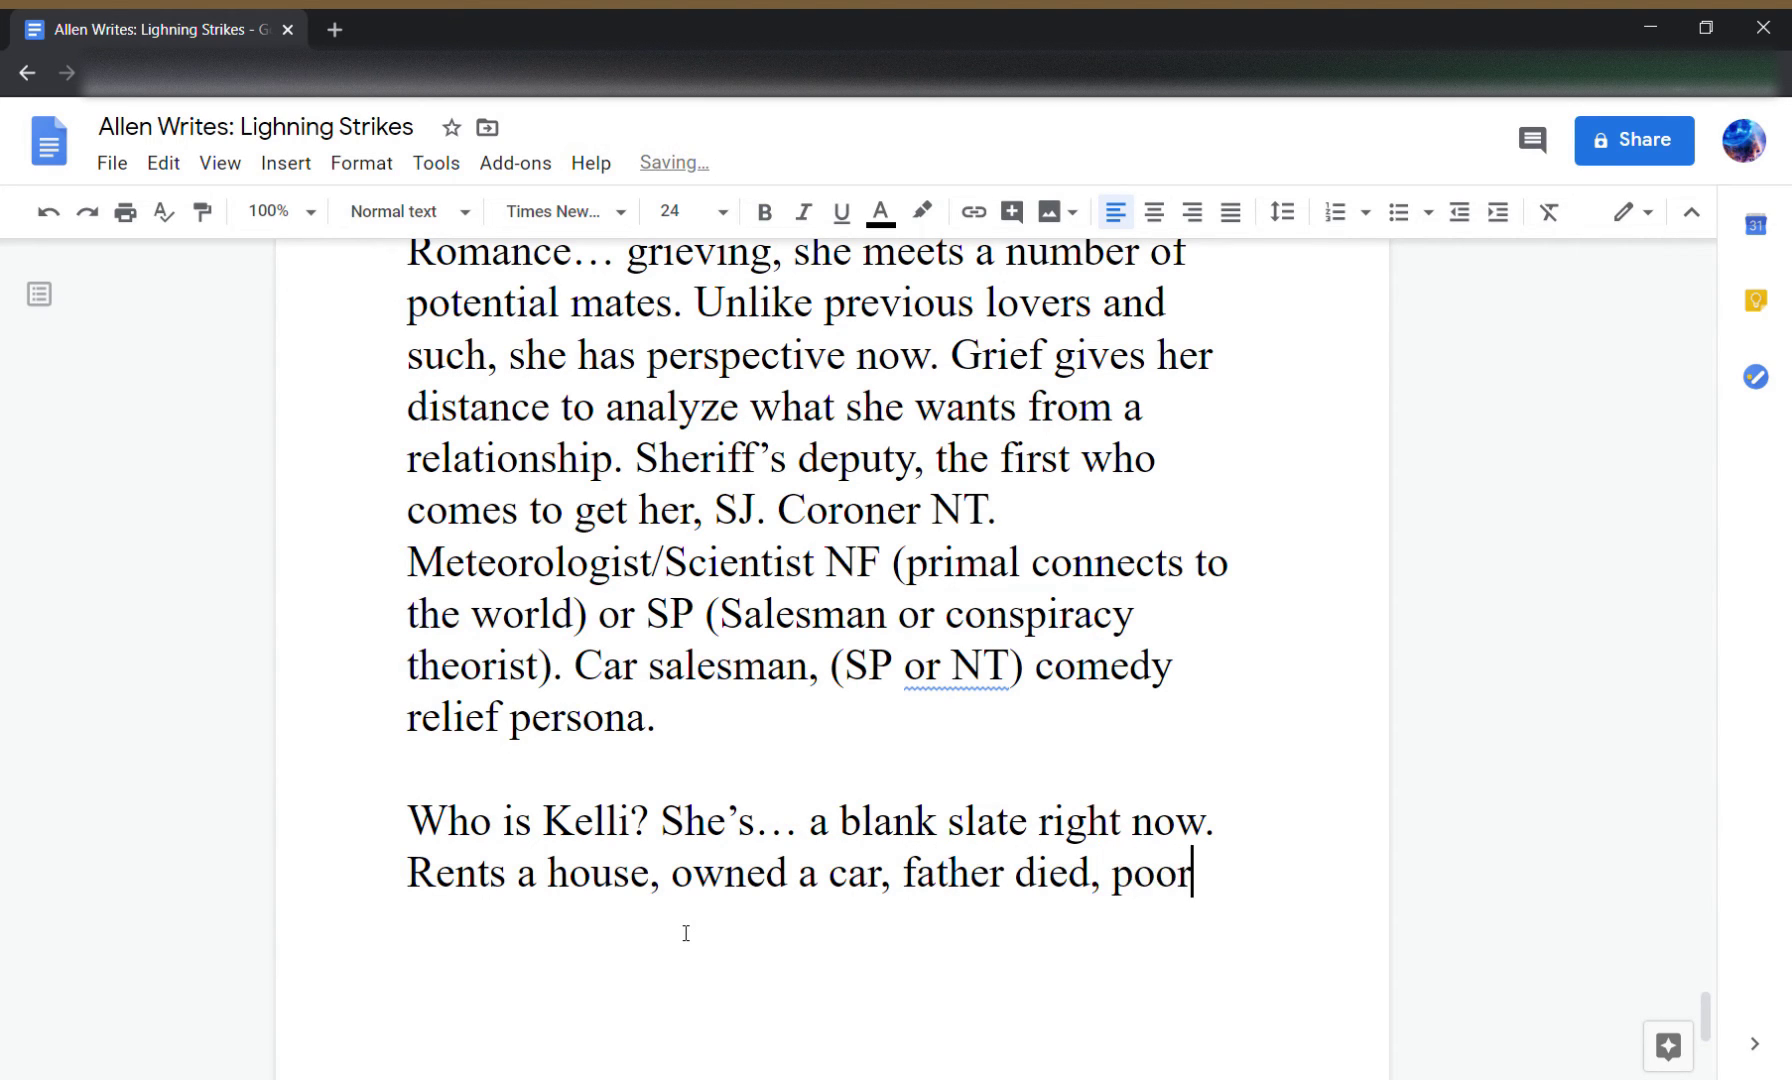
type(" previous l")
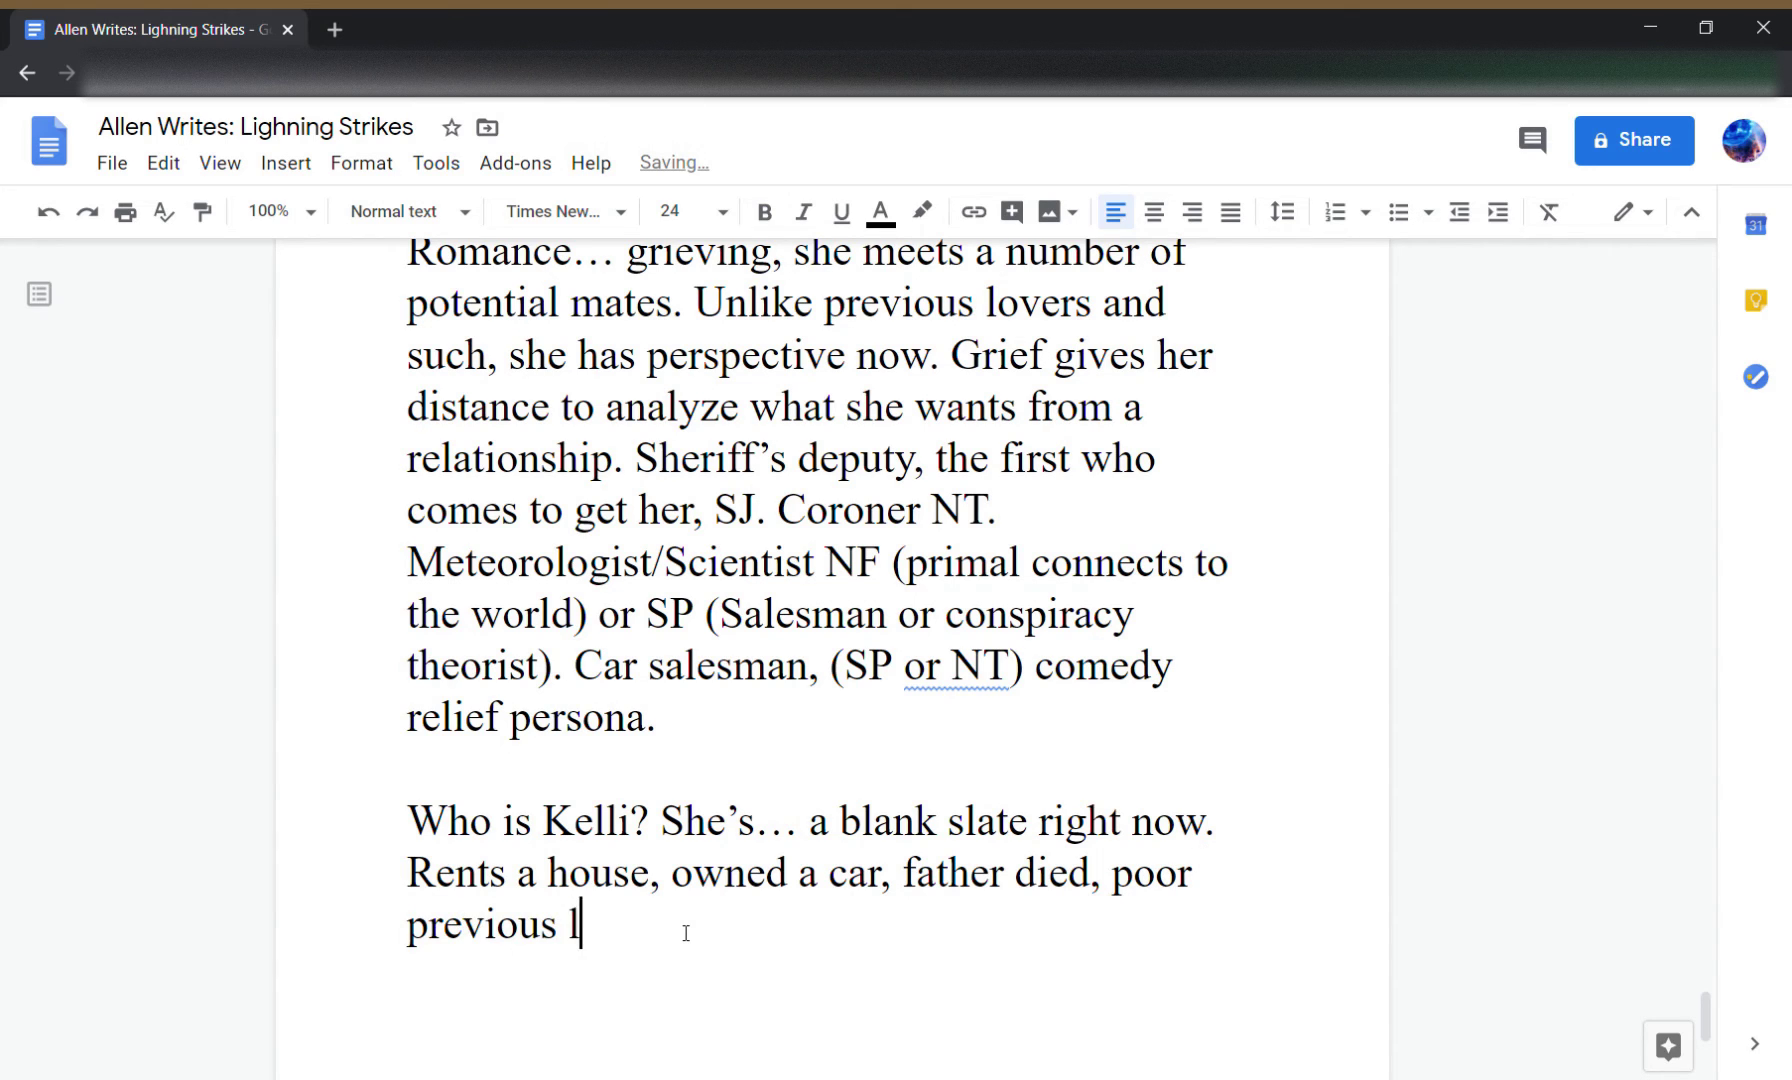
type("ove choice")
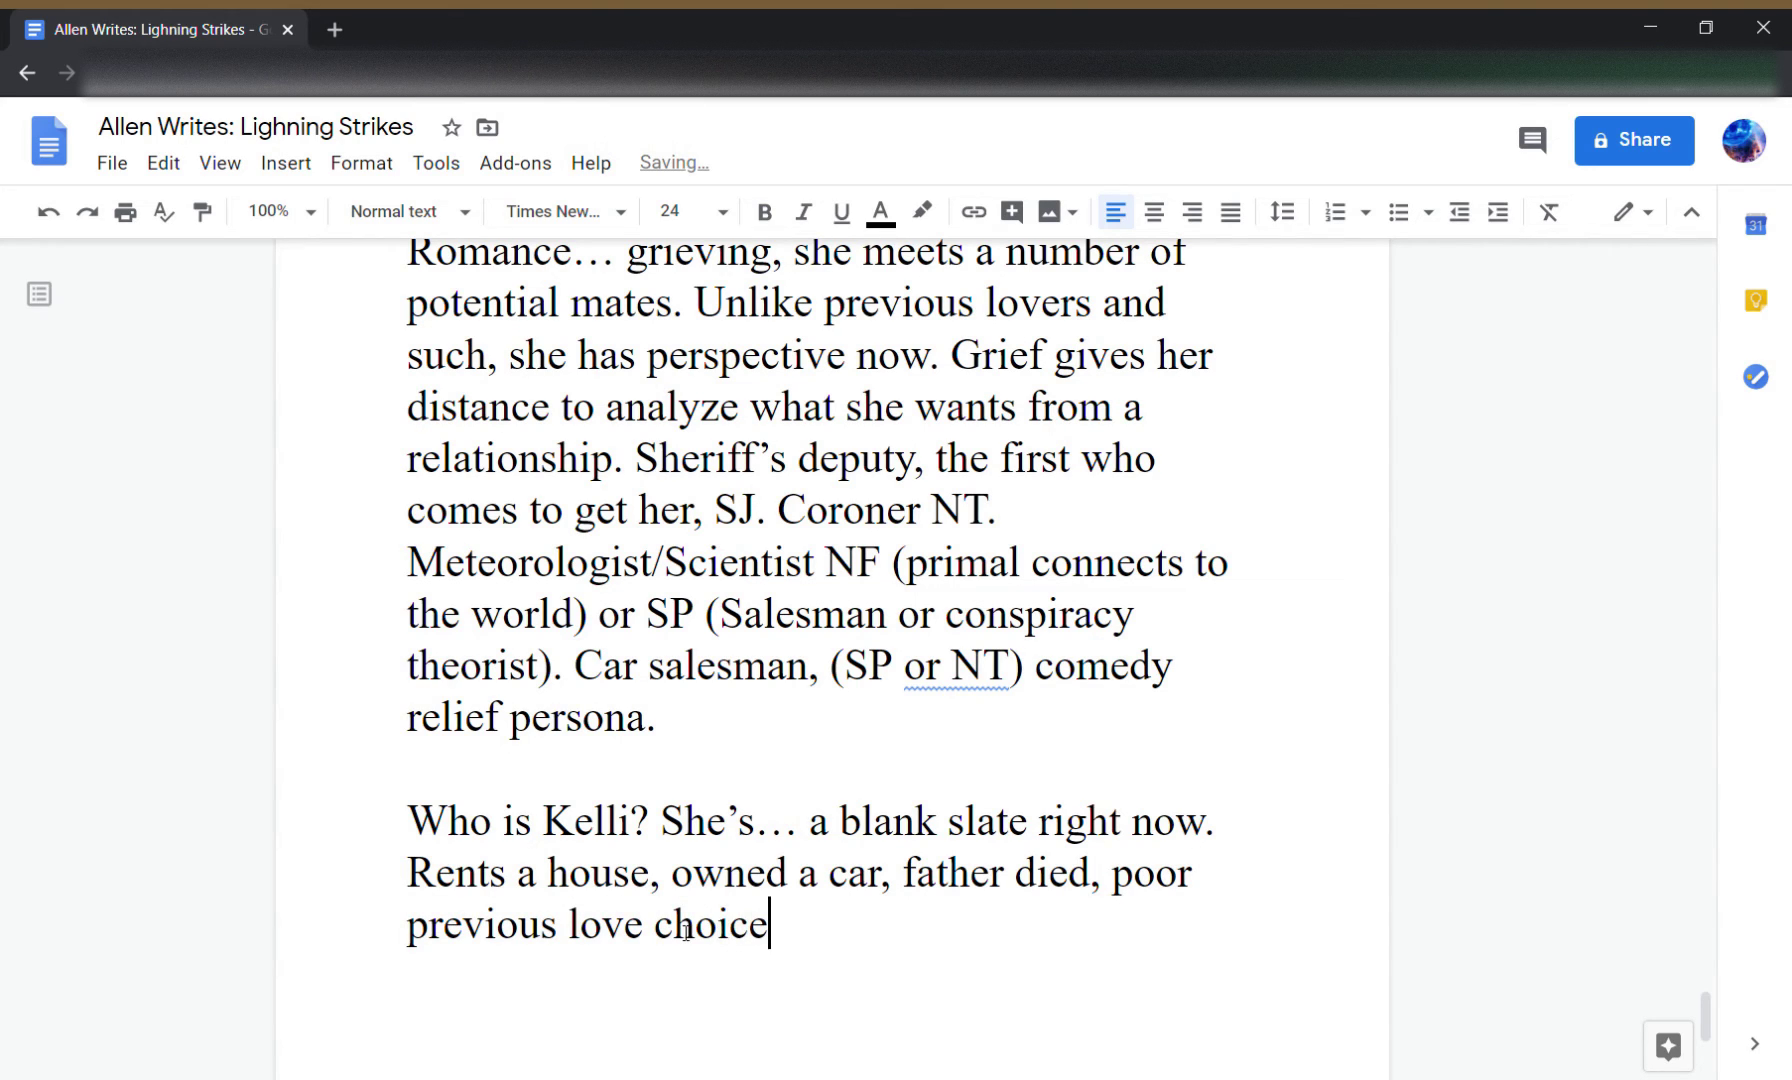
type(".")
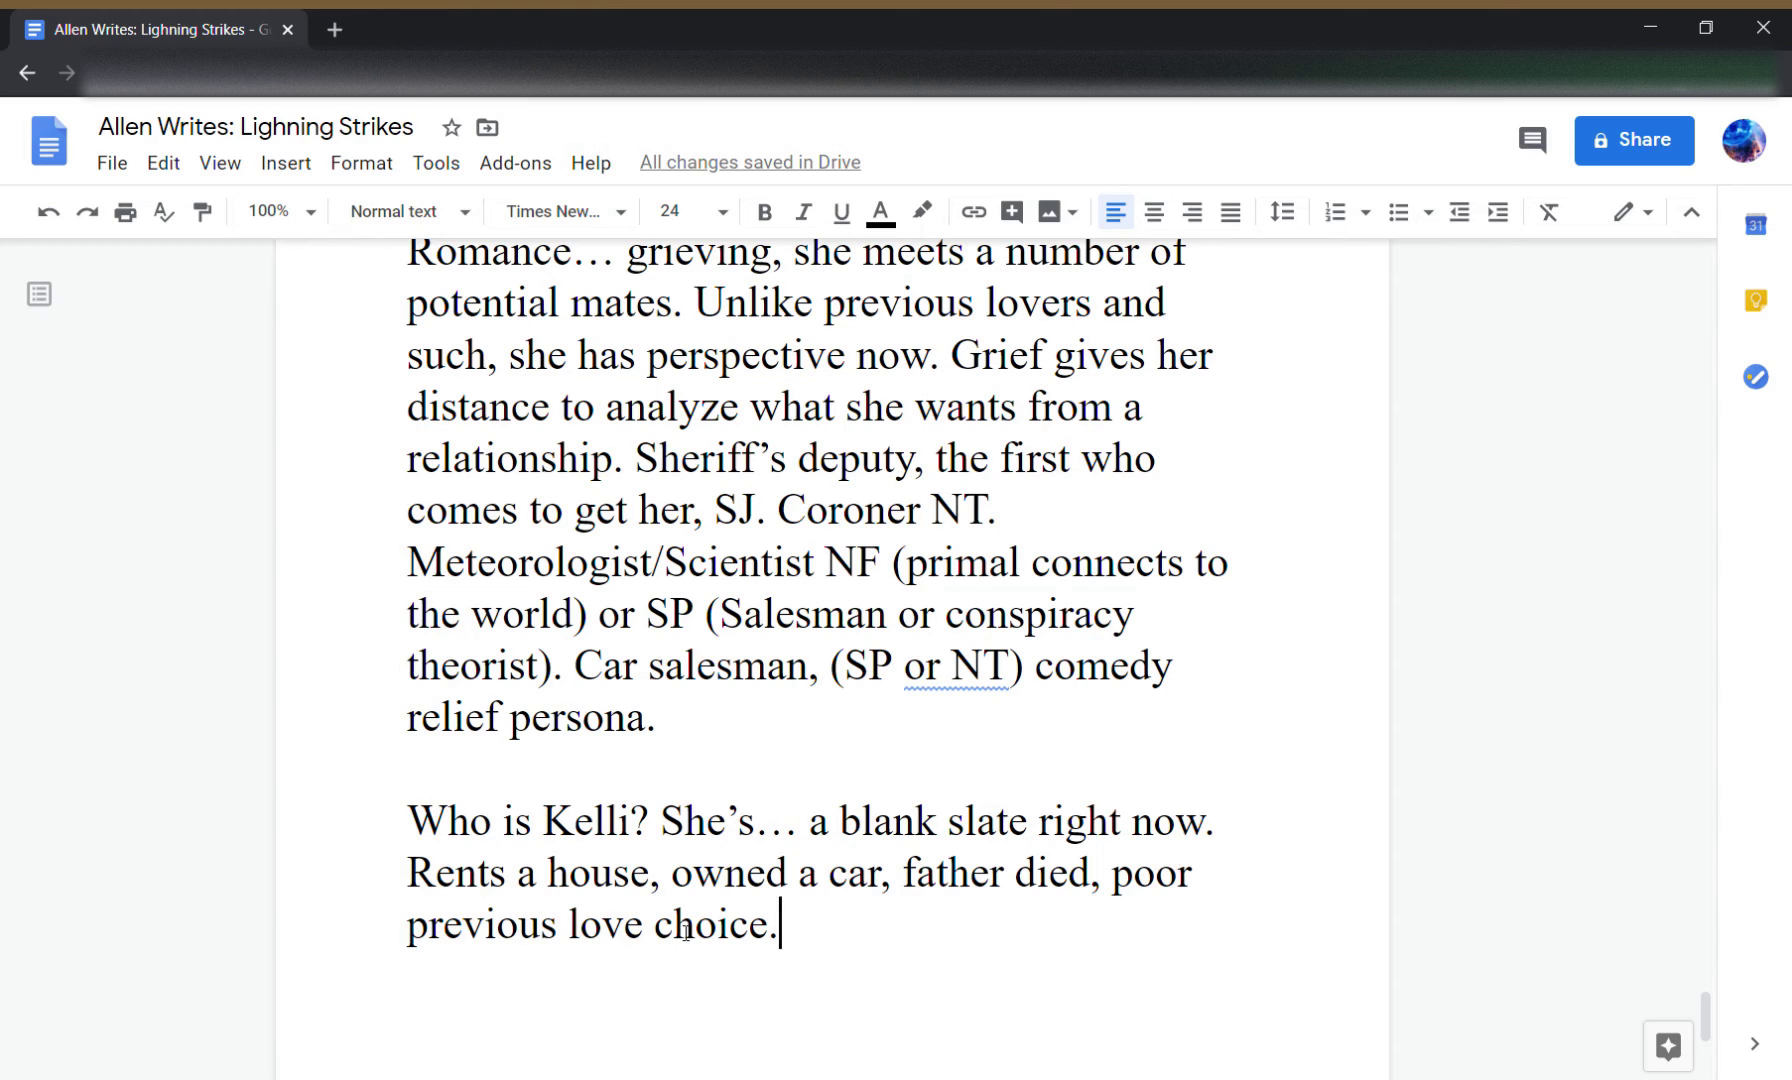
- Add the note "Empathize with her over this" to the end of the heroine's paragraph
type("Empathe")
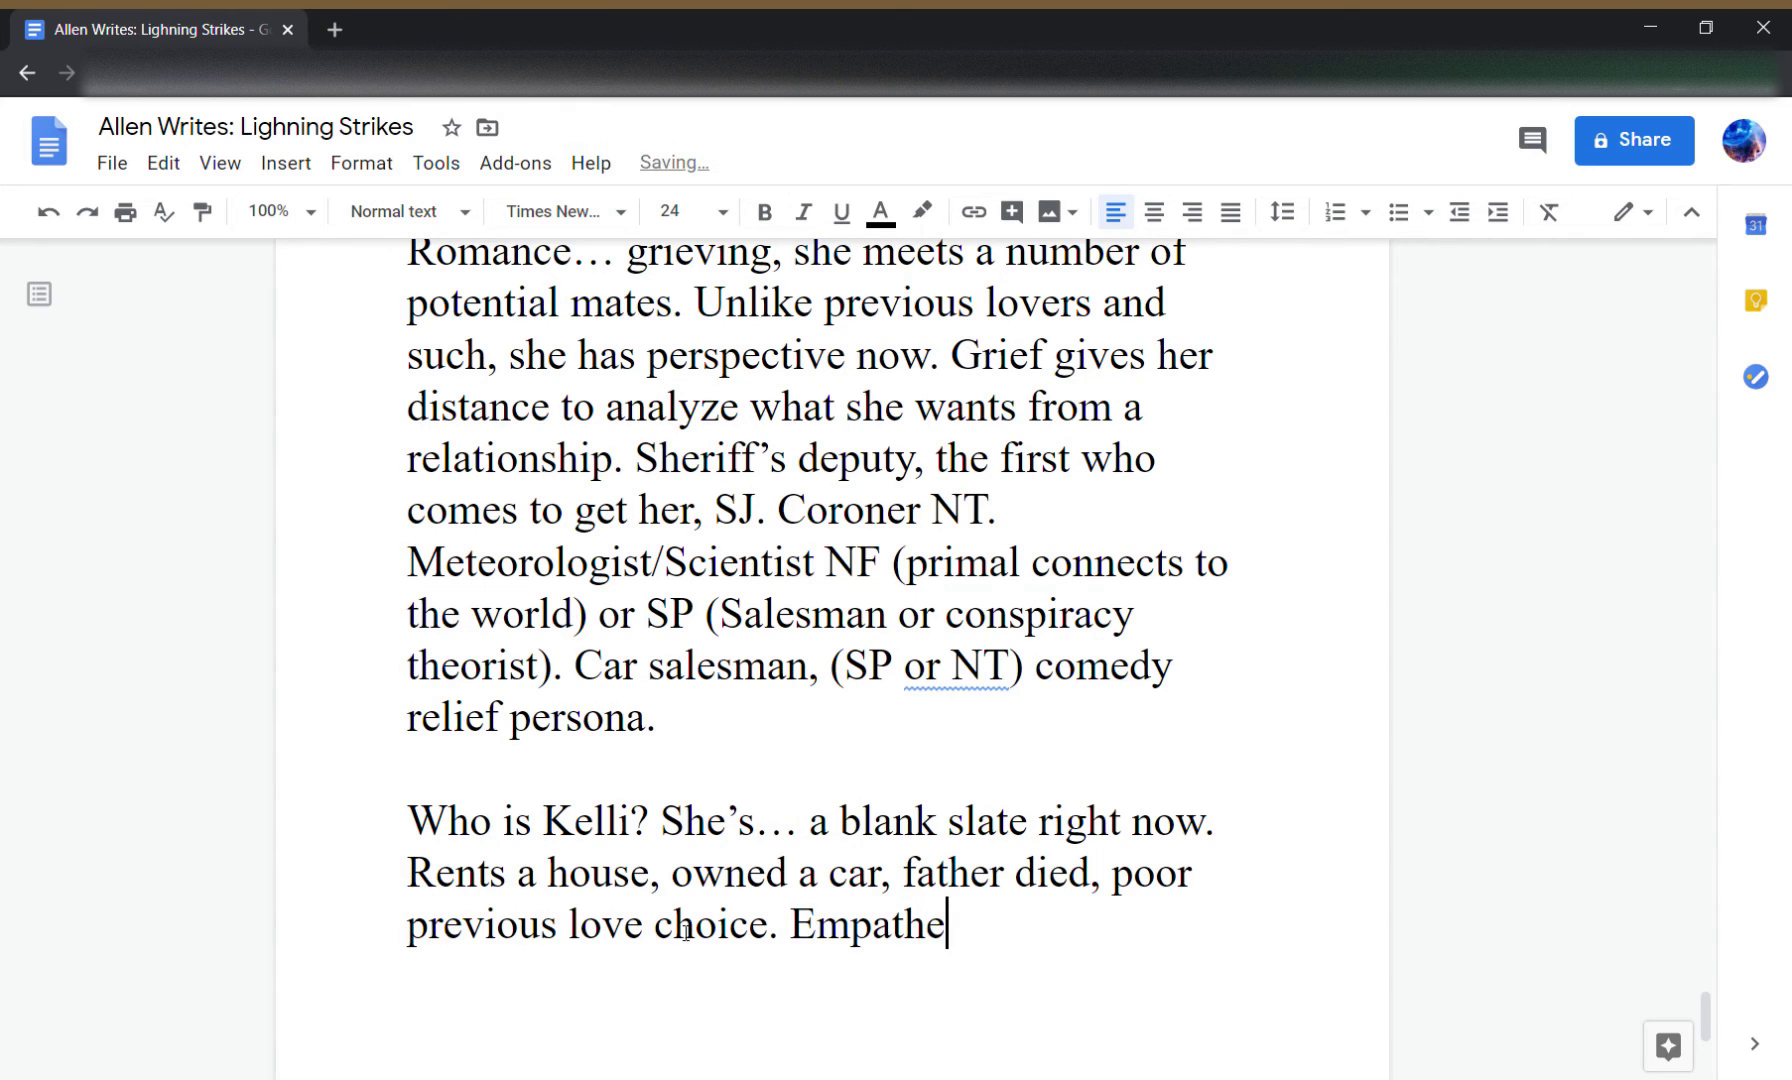
key("BackSpace")
type("ize with h")
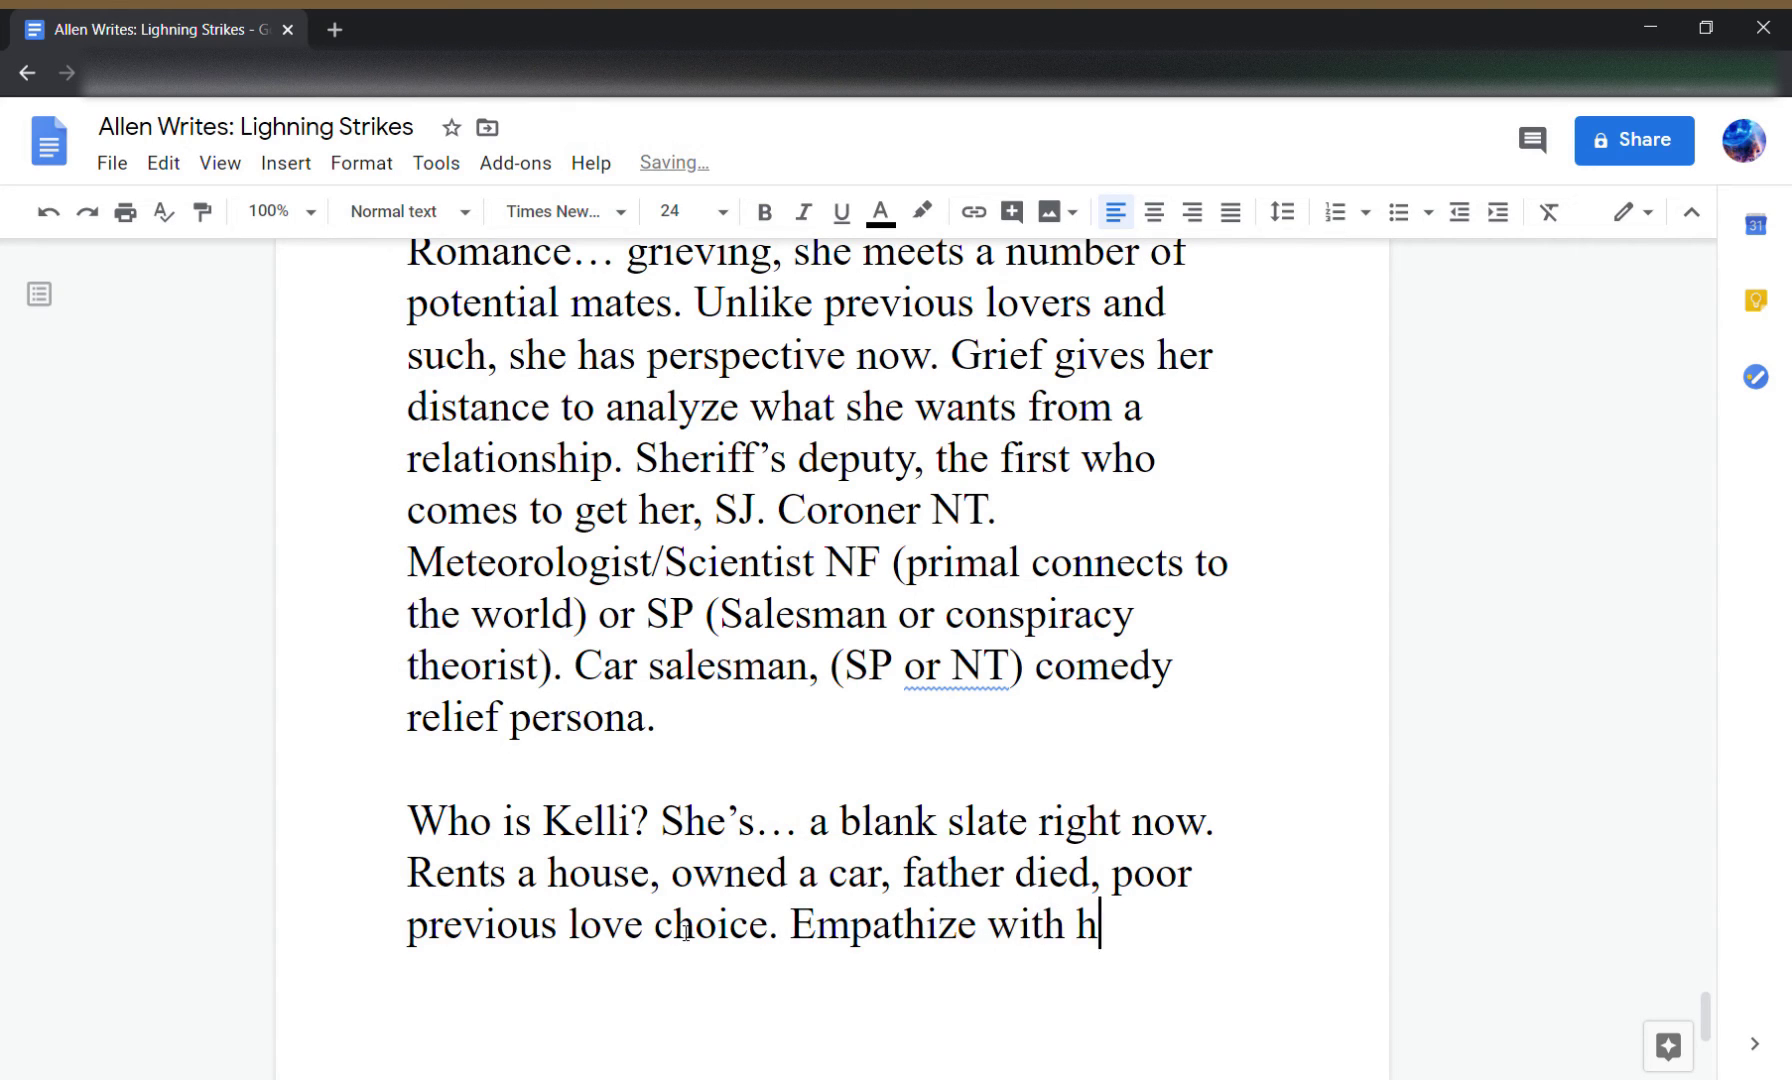
type("er over")
type("s")
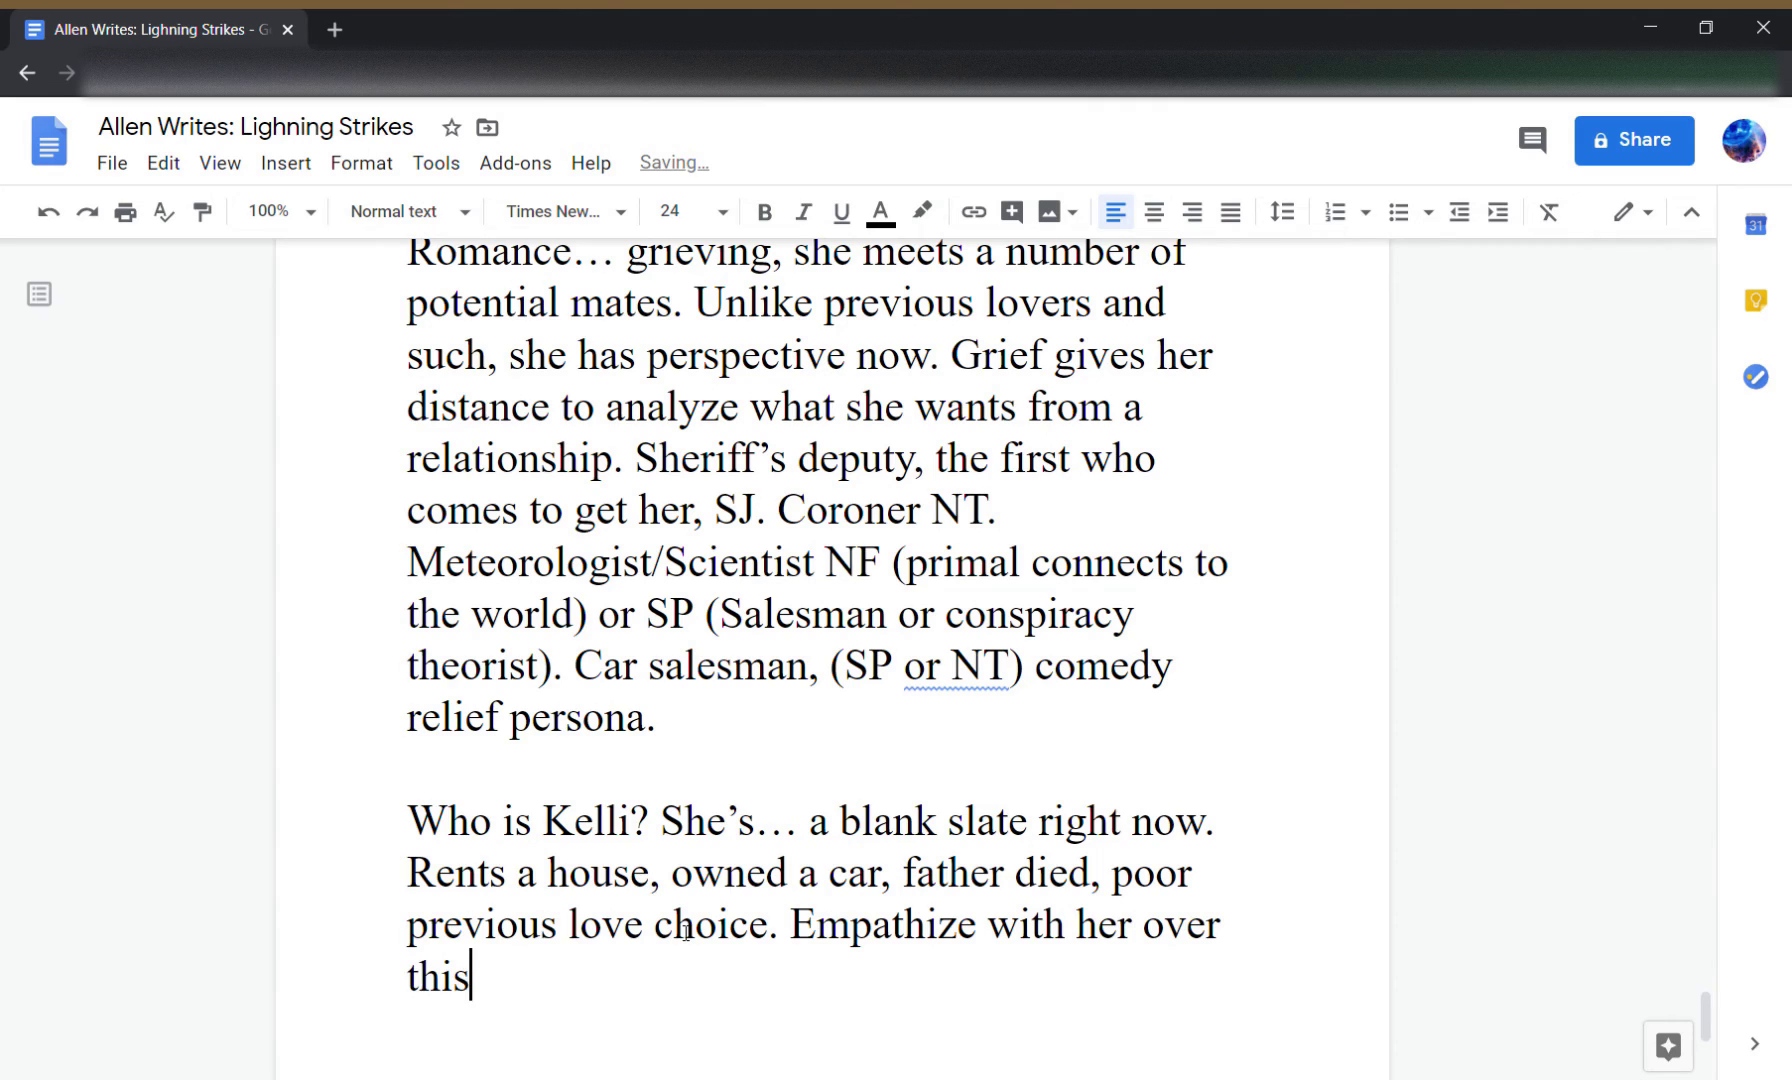
- End that sentence and finish the heroine's paragraph with "When she’s an idiot she’ll call herself on that."
type(". When she's an idi")
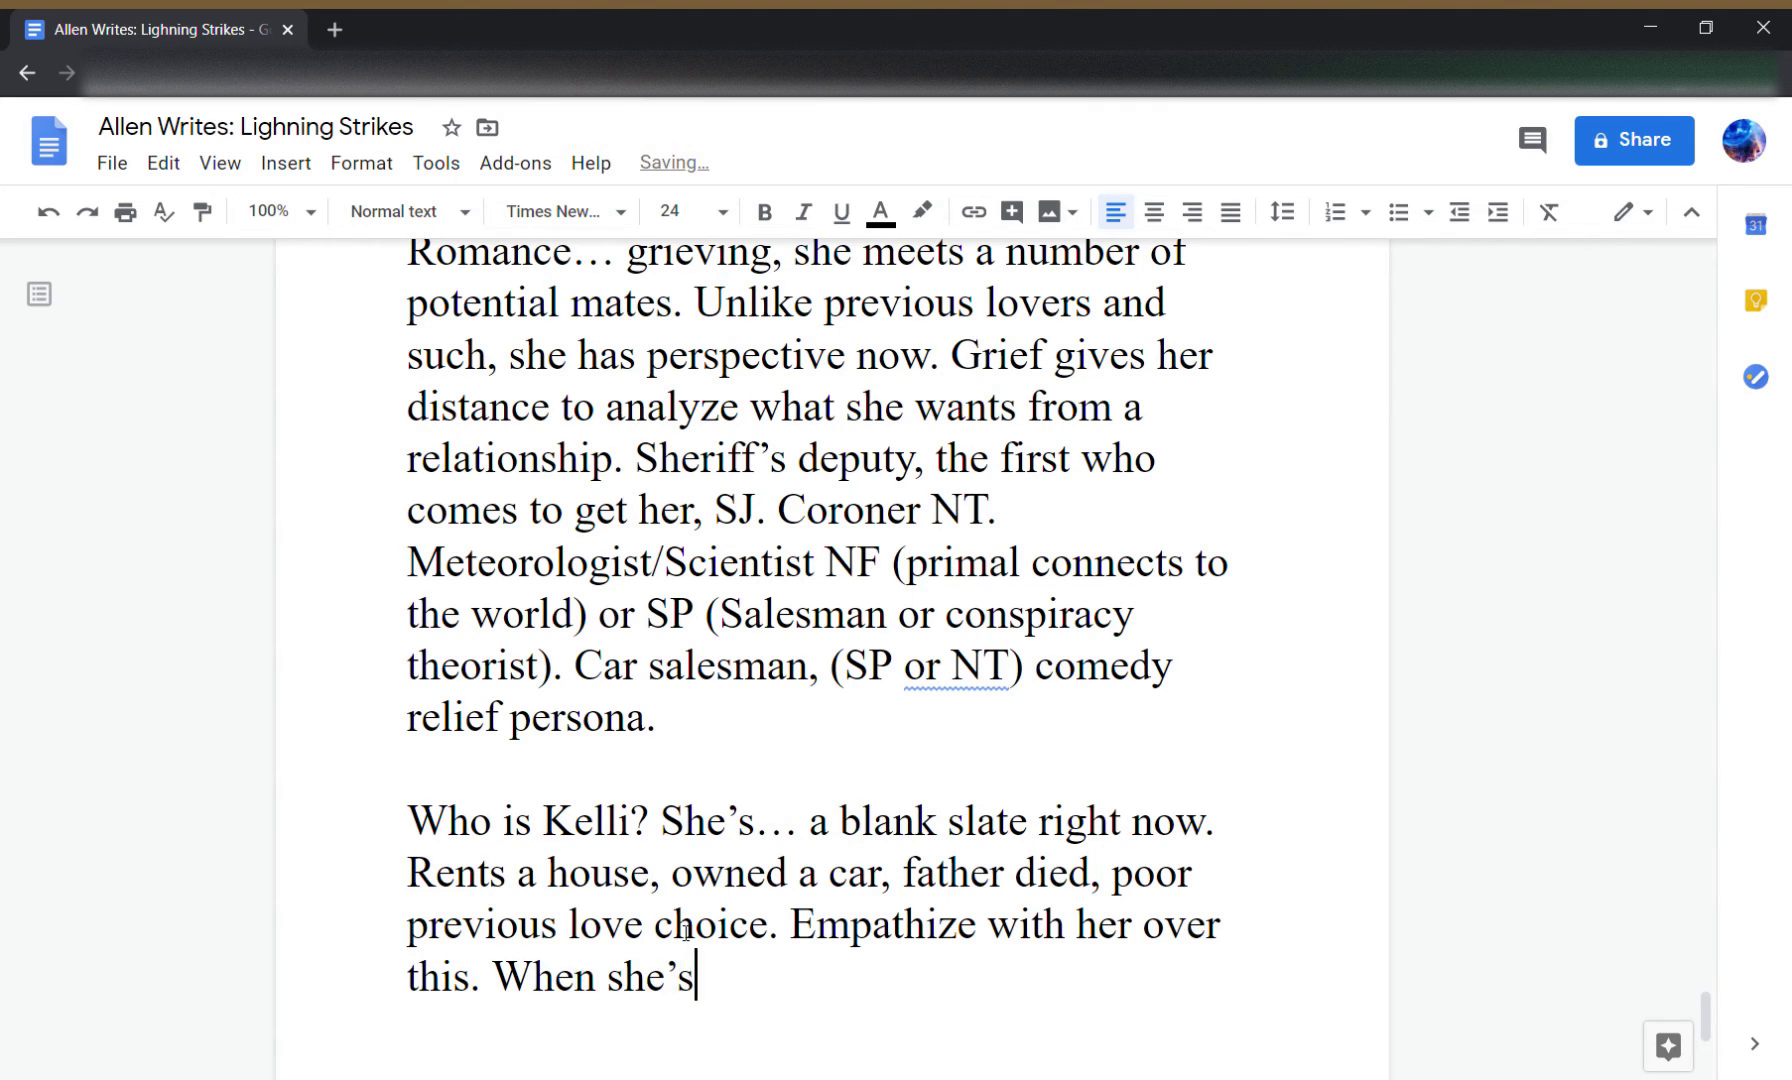
type("ot ")
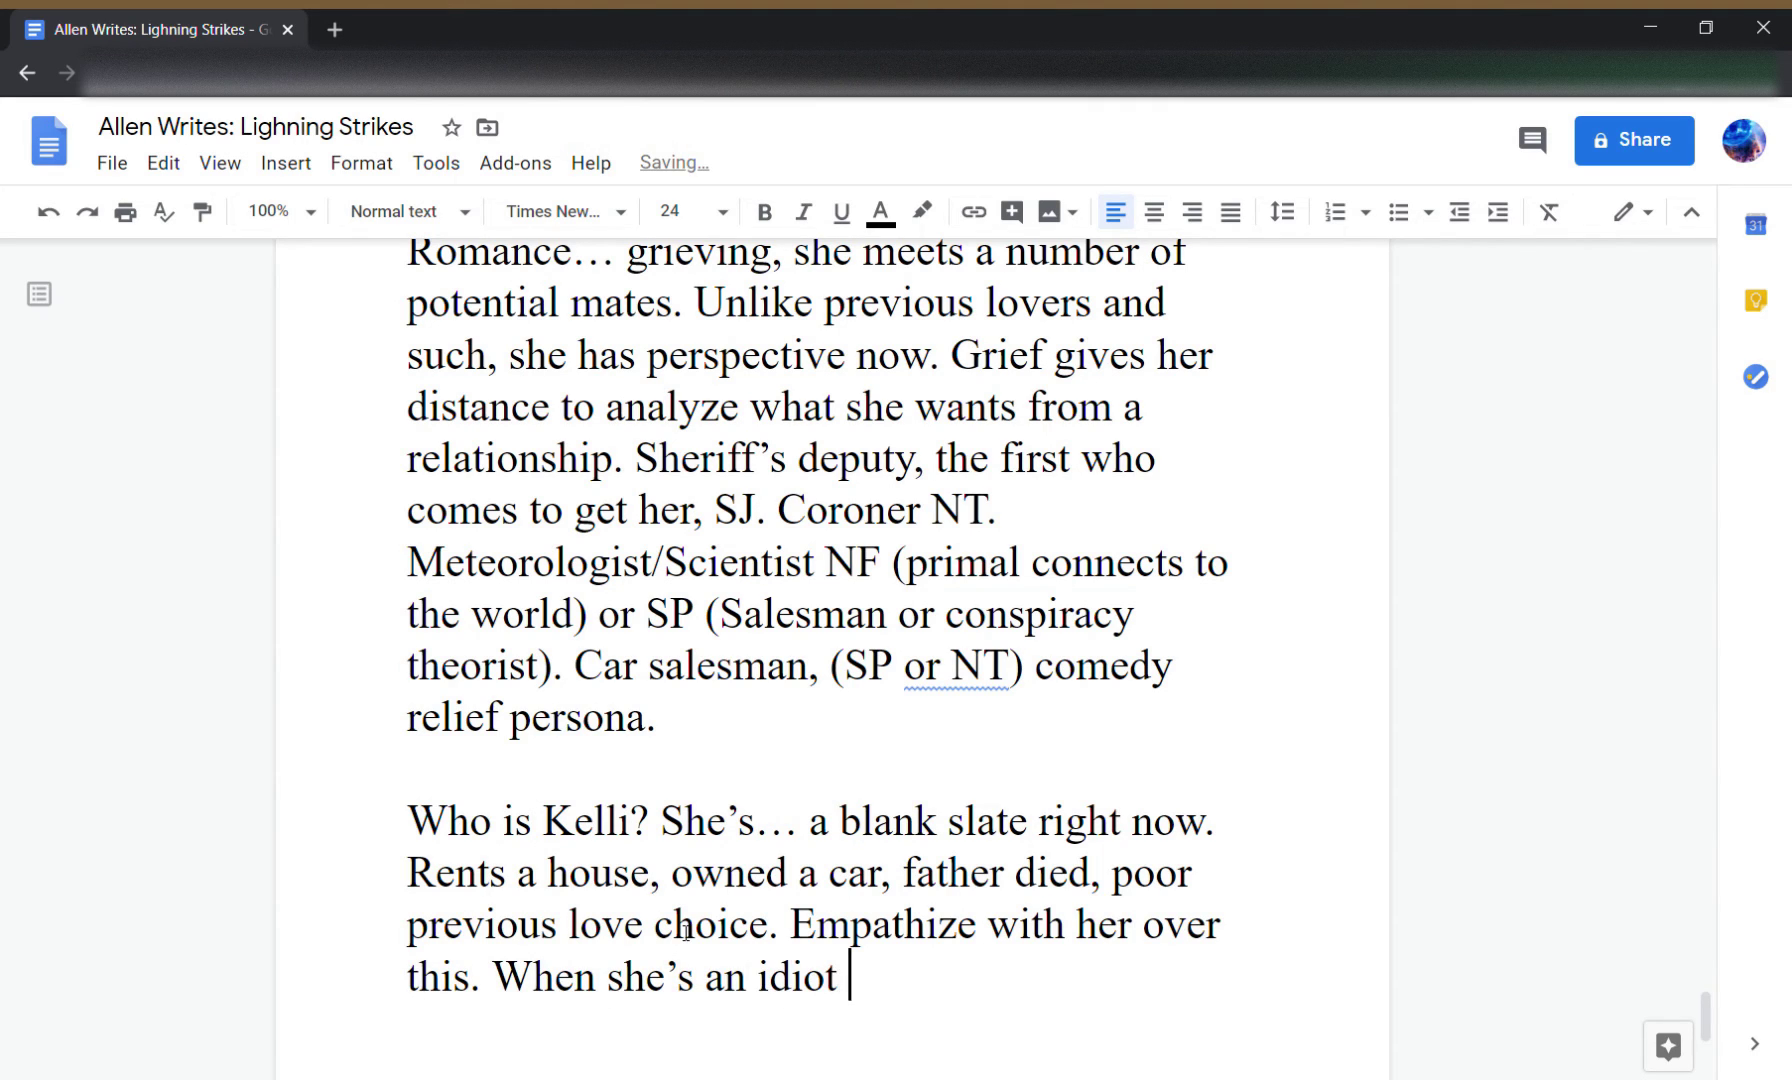
type("she'll cal")
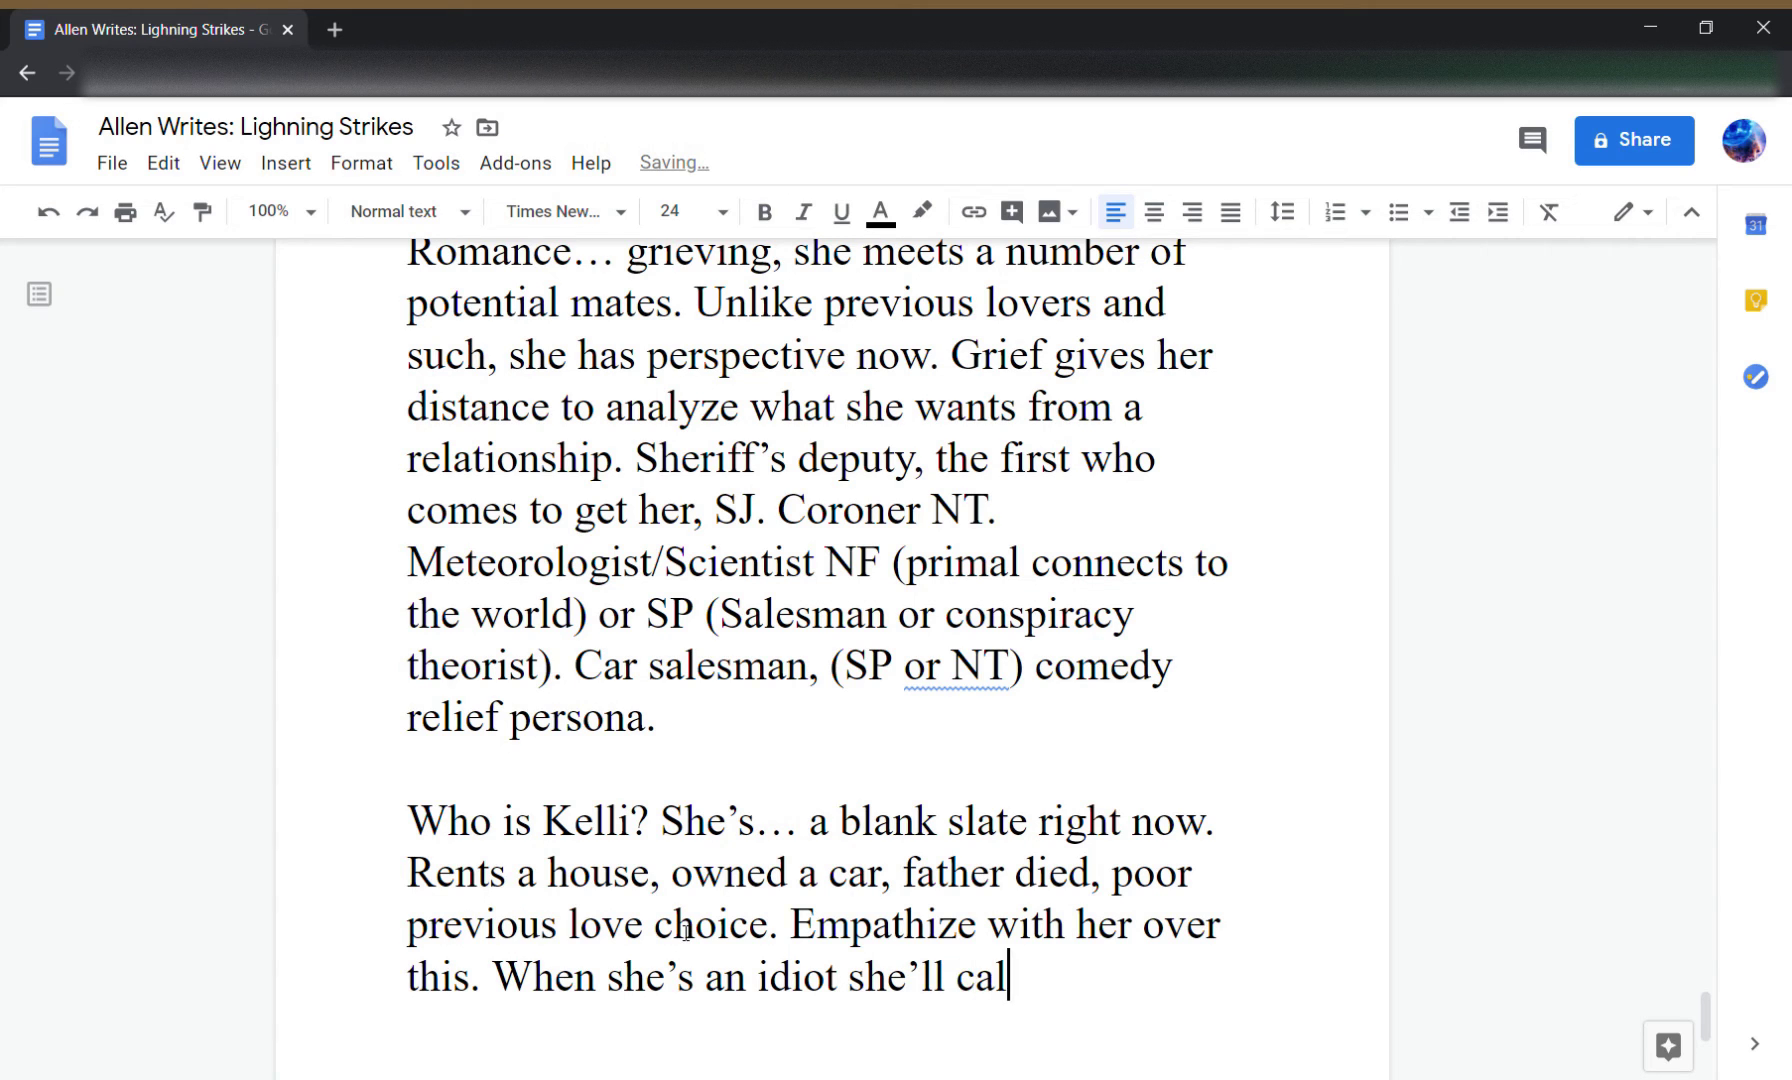
type("l herself on that")
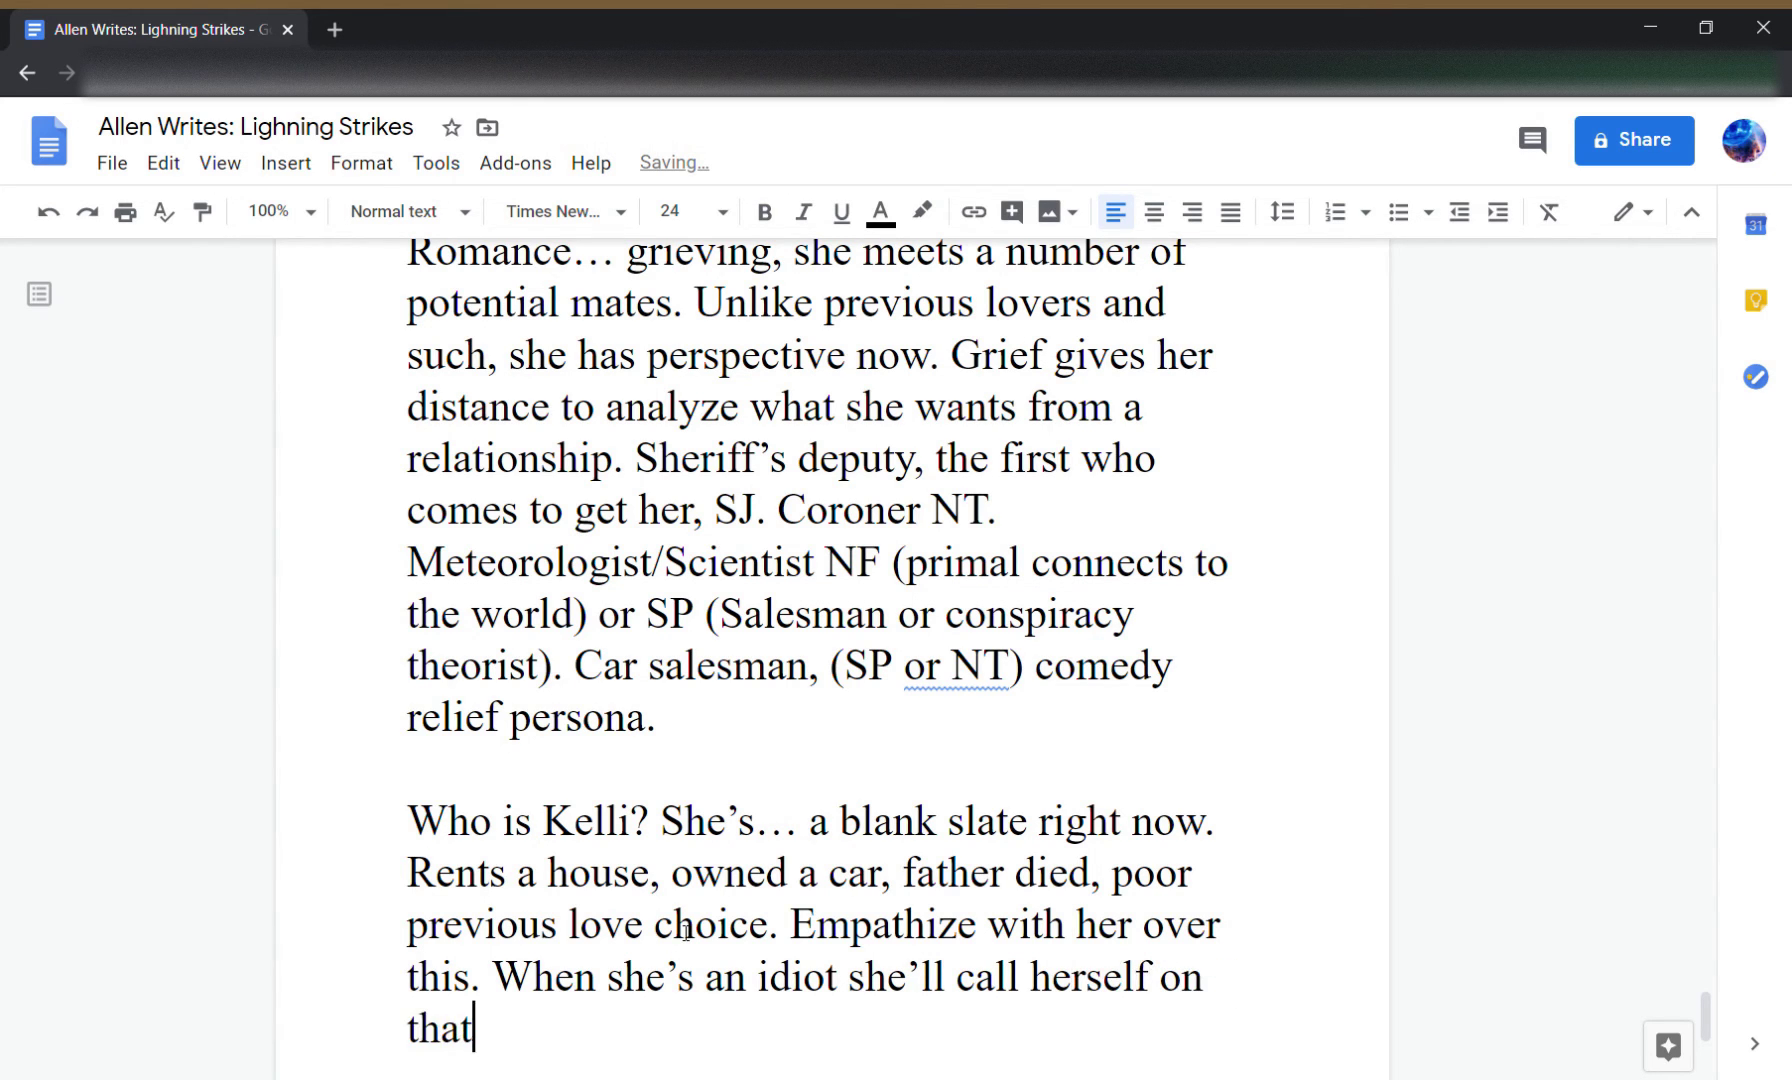
type(".")
- Start a new paragraph below reading "Who was her father? Present or absent.", correcting the spelling of "absent"
key("Return")
key("Return")
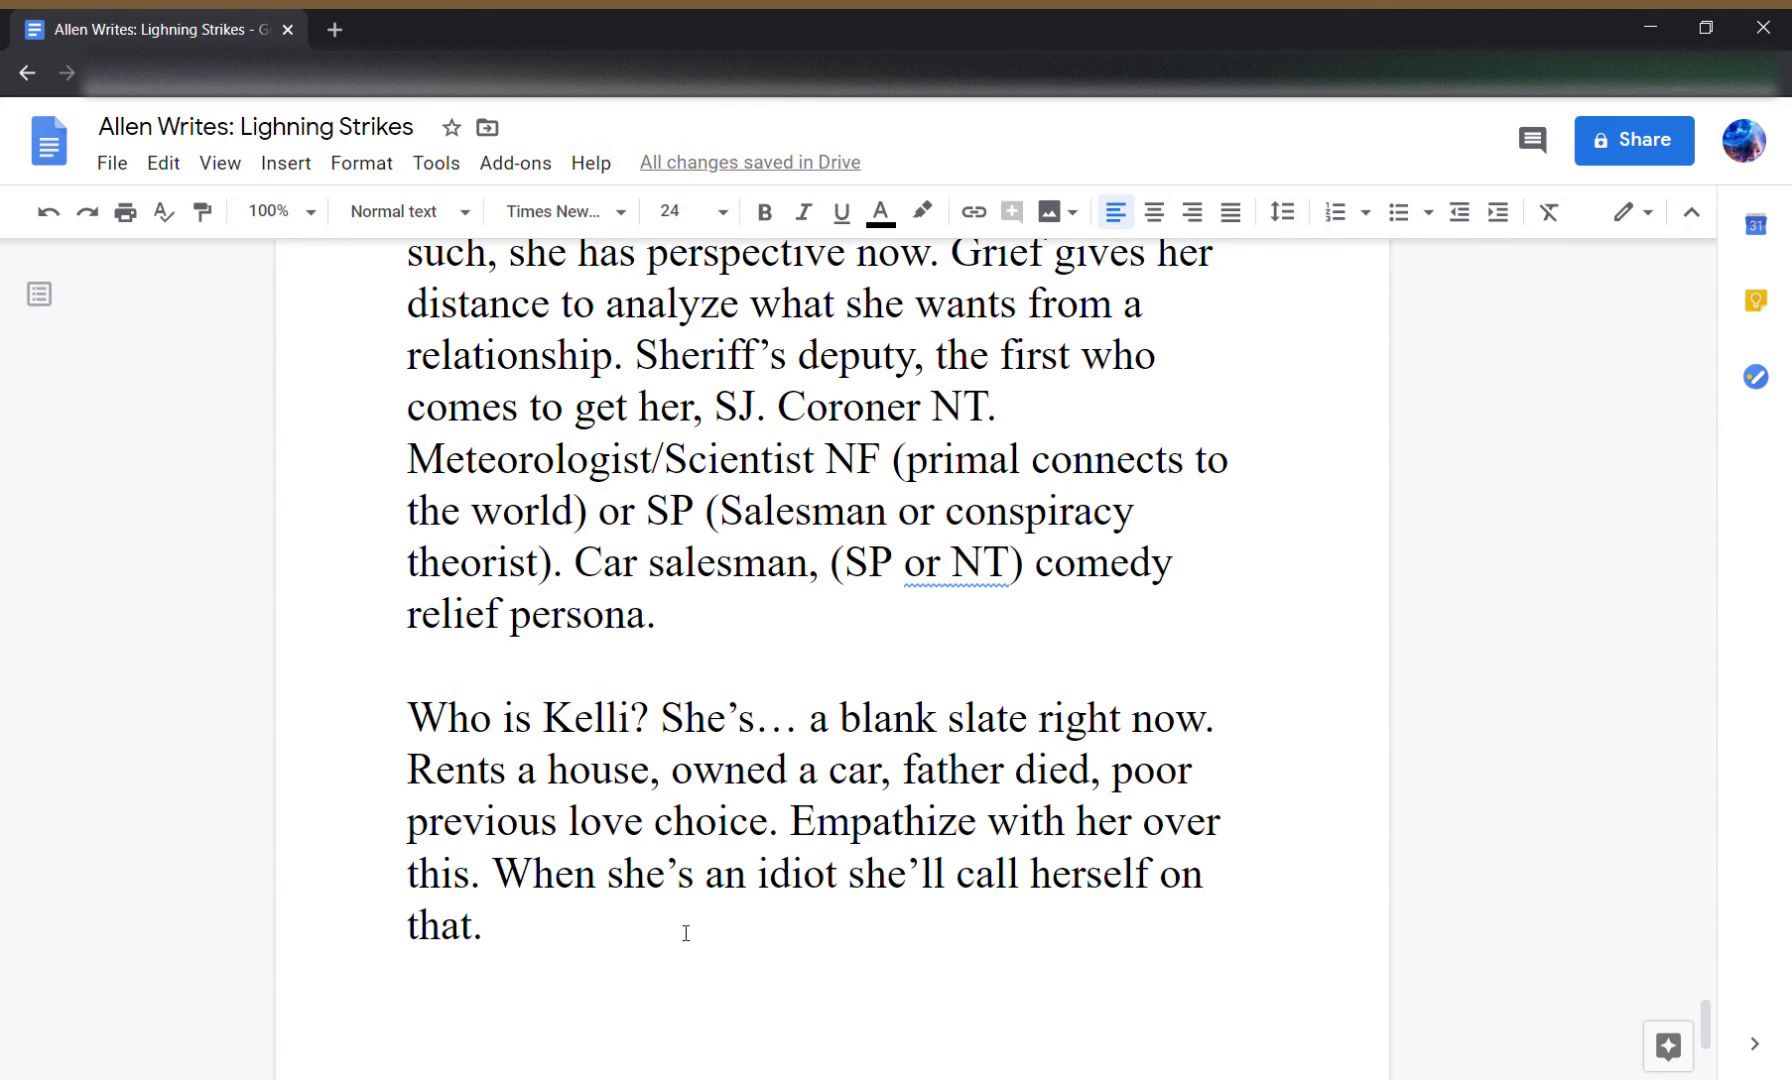
type("Who was her father?")
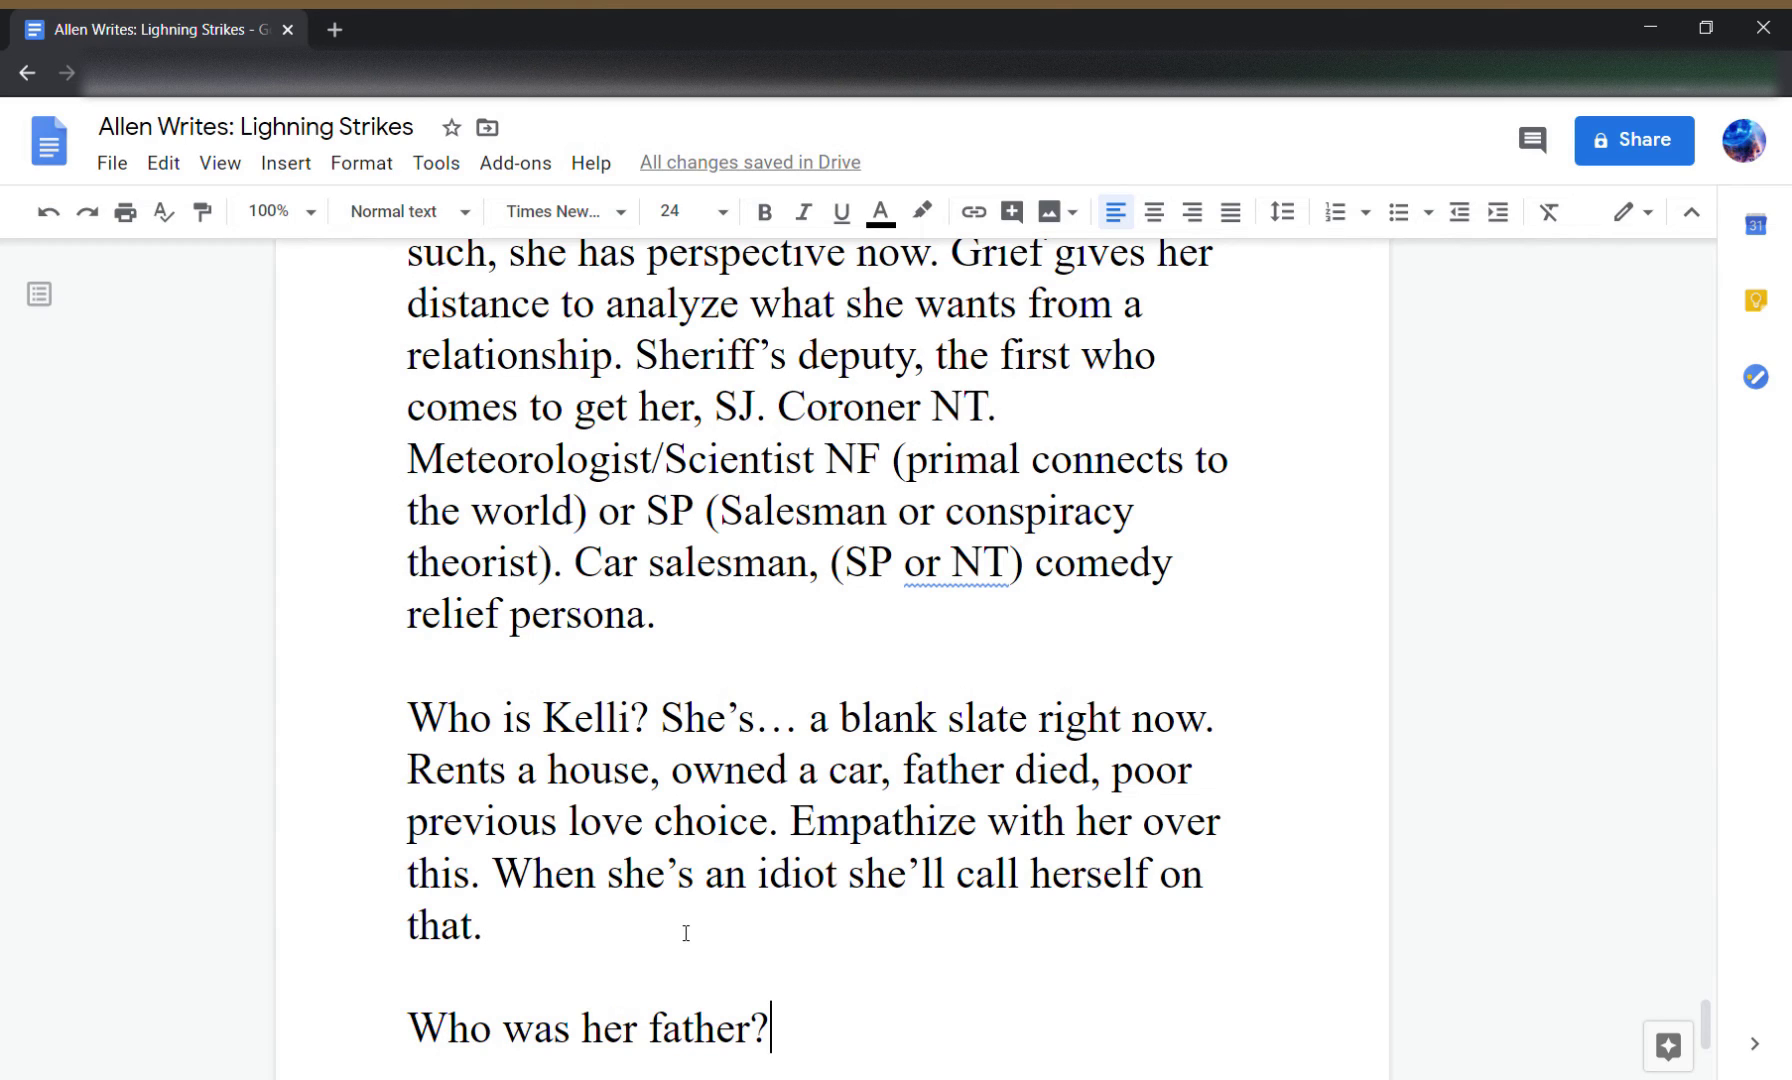
type("P")
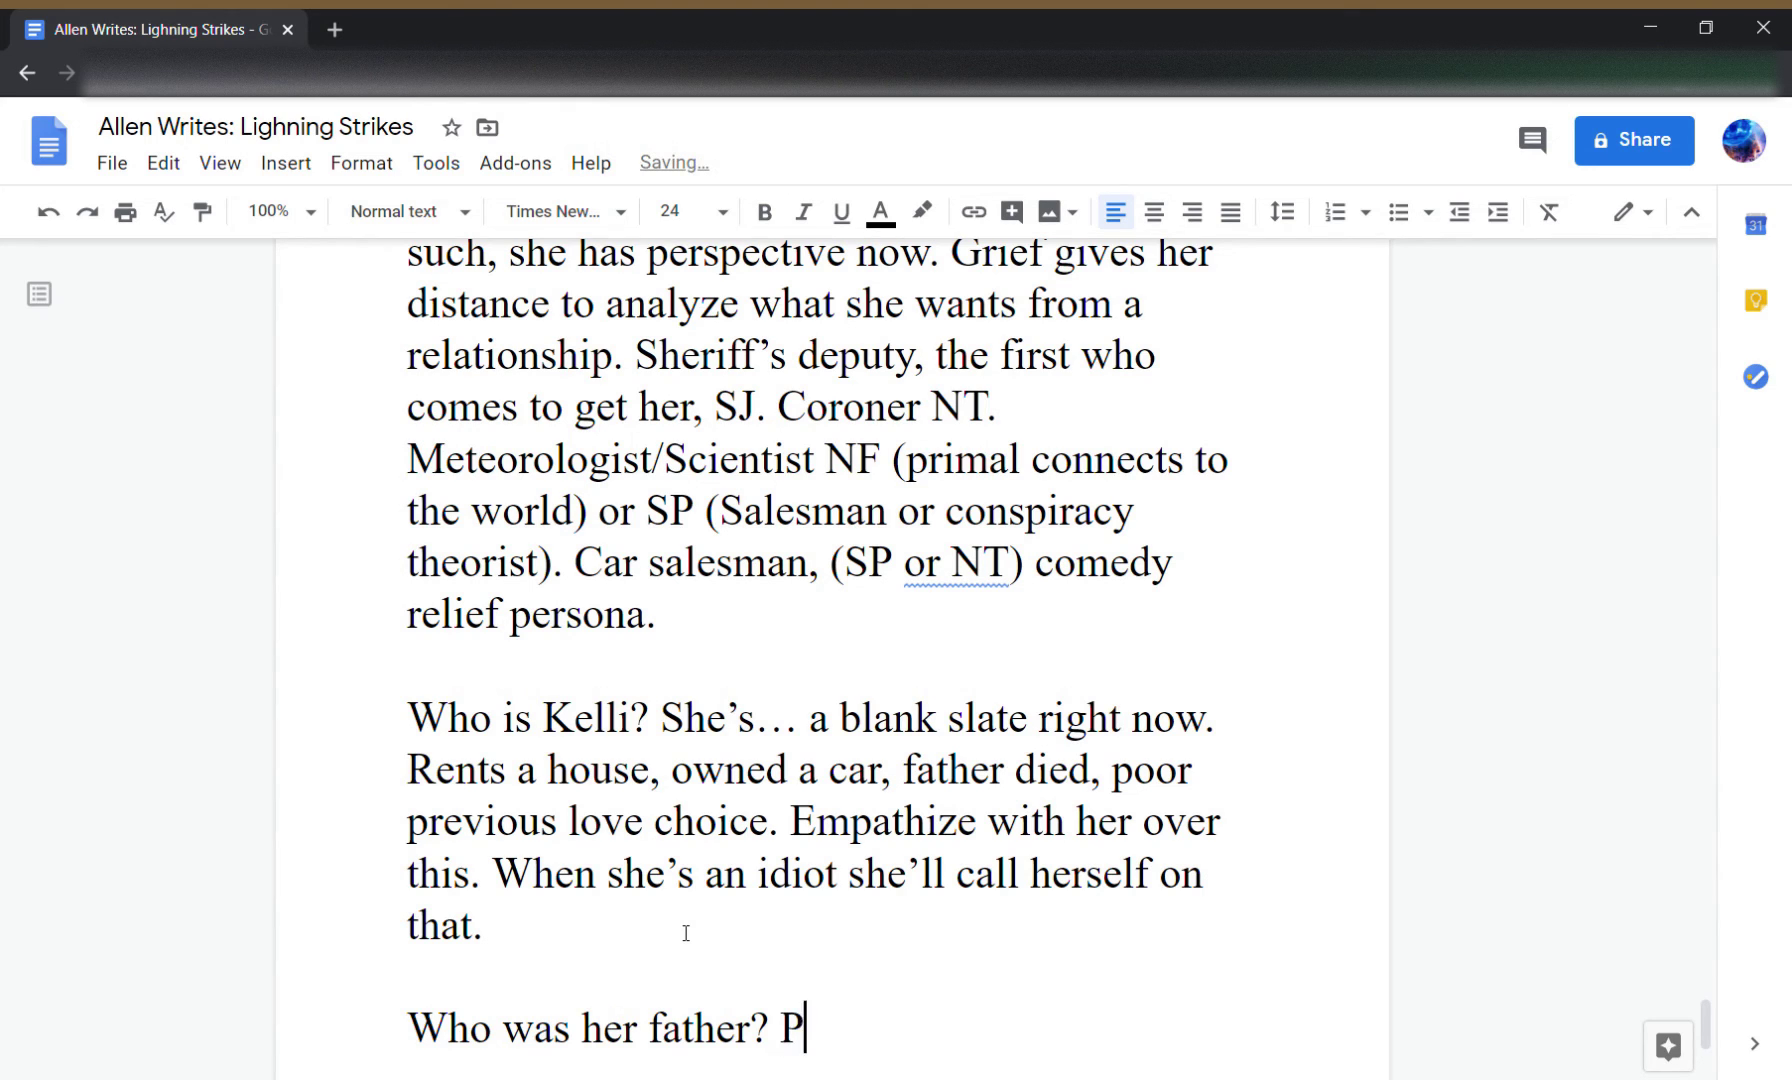
type("resent or absecv")
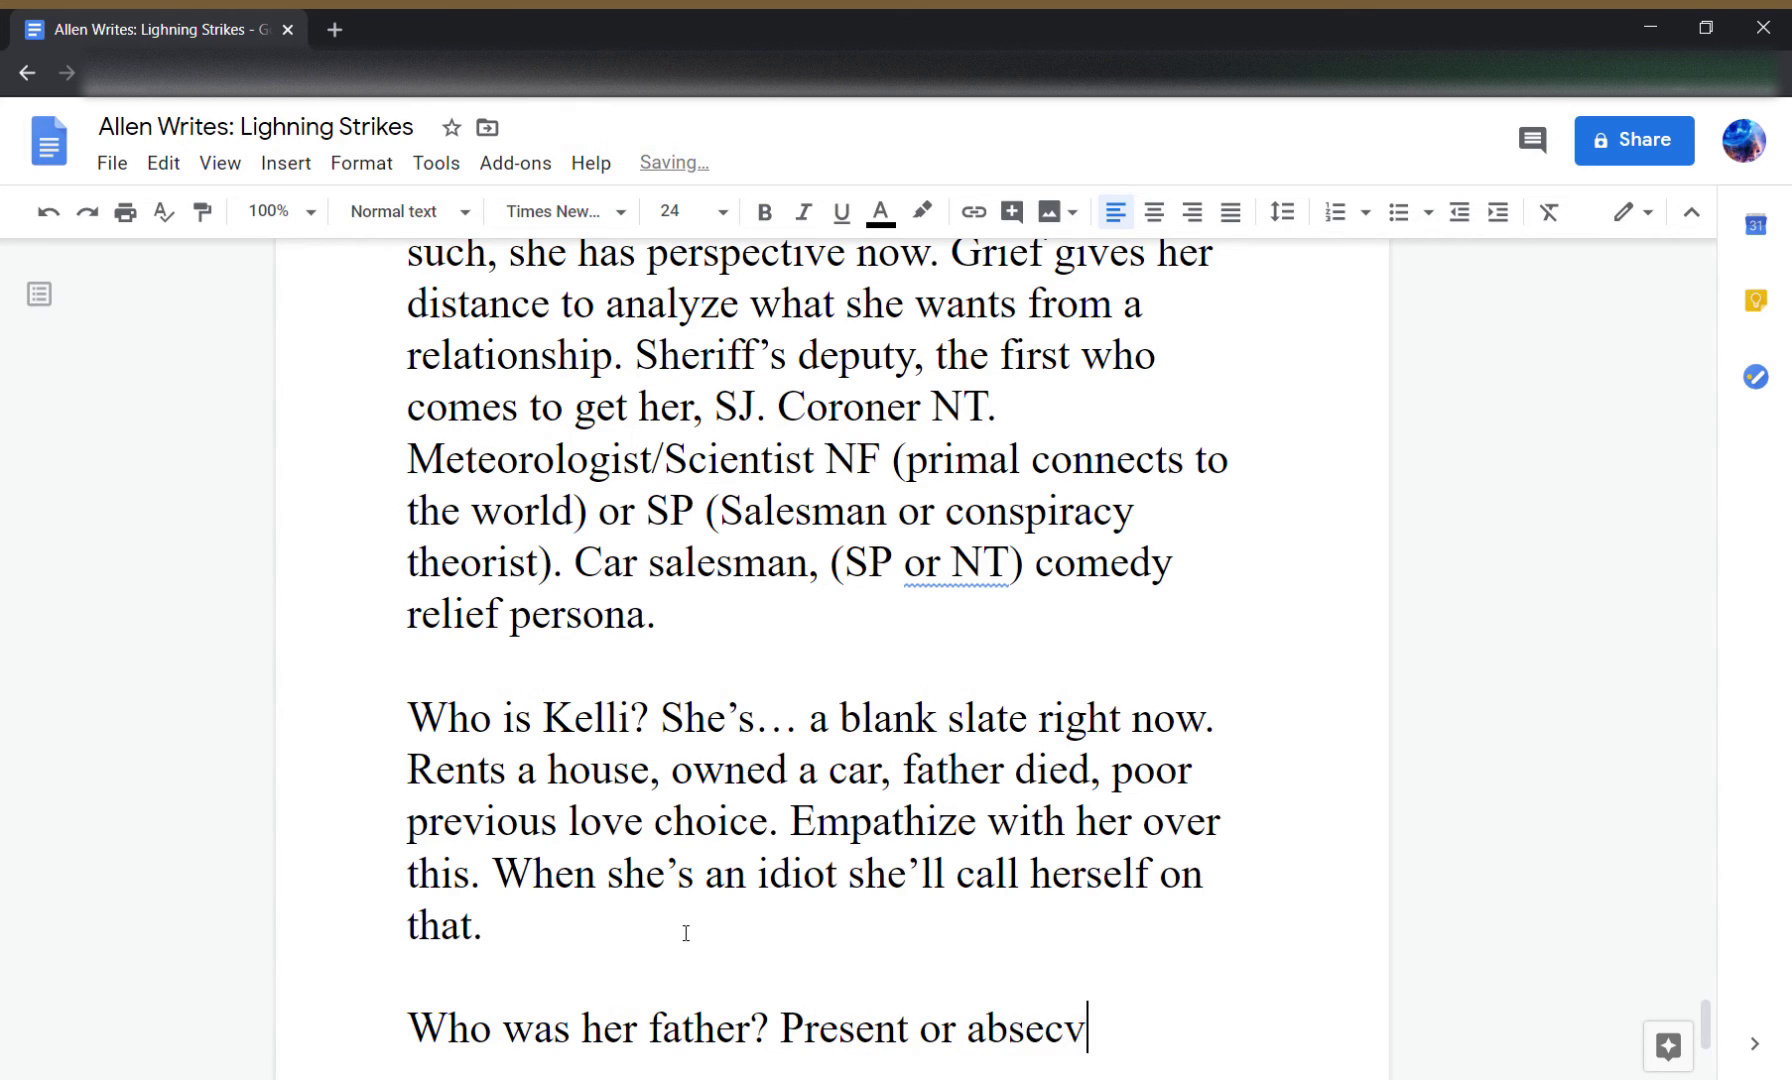
key("BackSpace")
key("BackSpace")
key("BackSpace")
type("cent")
key("BackSpace")
key("BackSpace")
type("nt.")
right_click(1008, 1036)
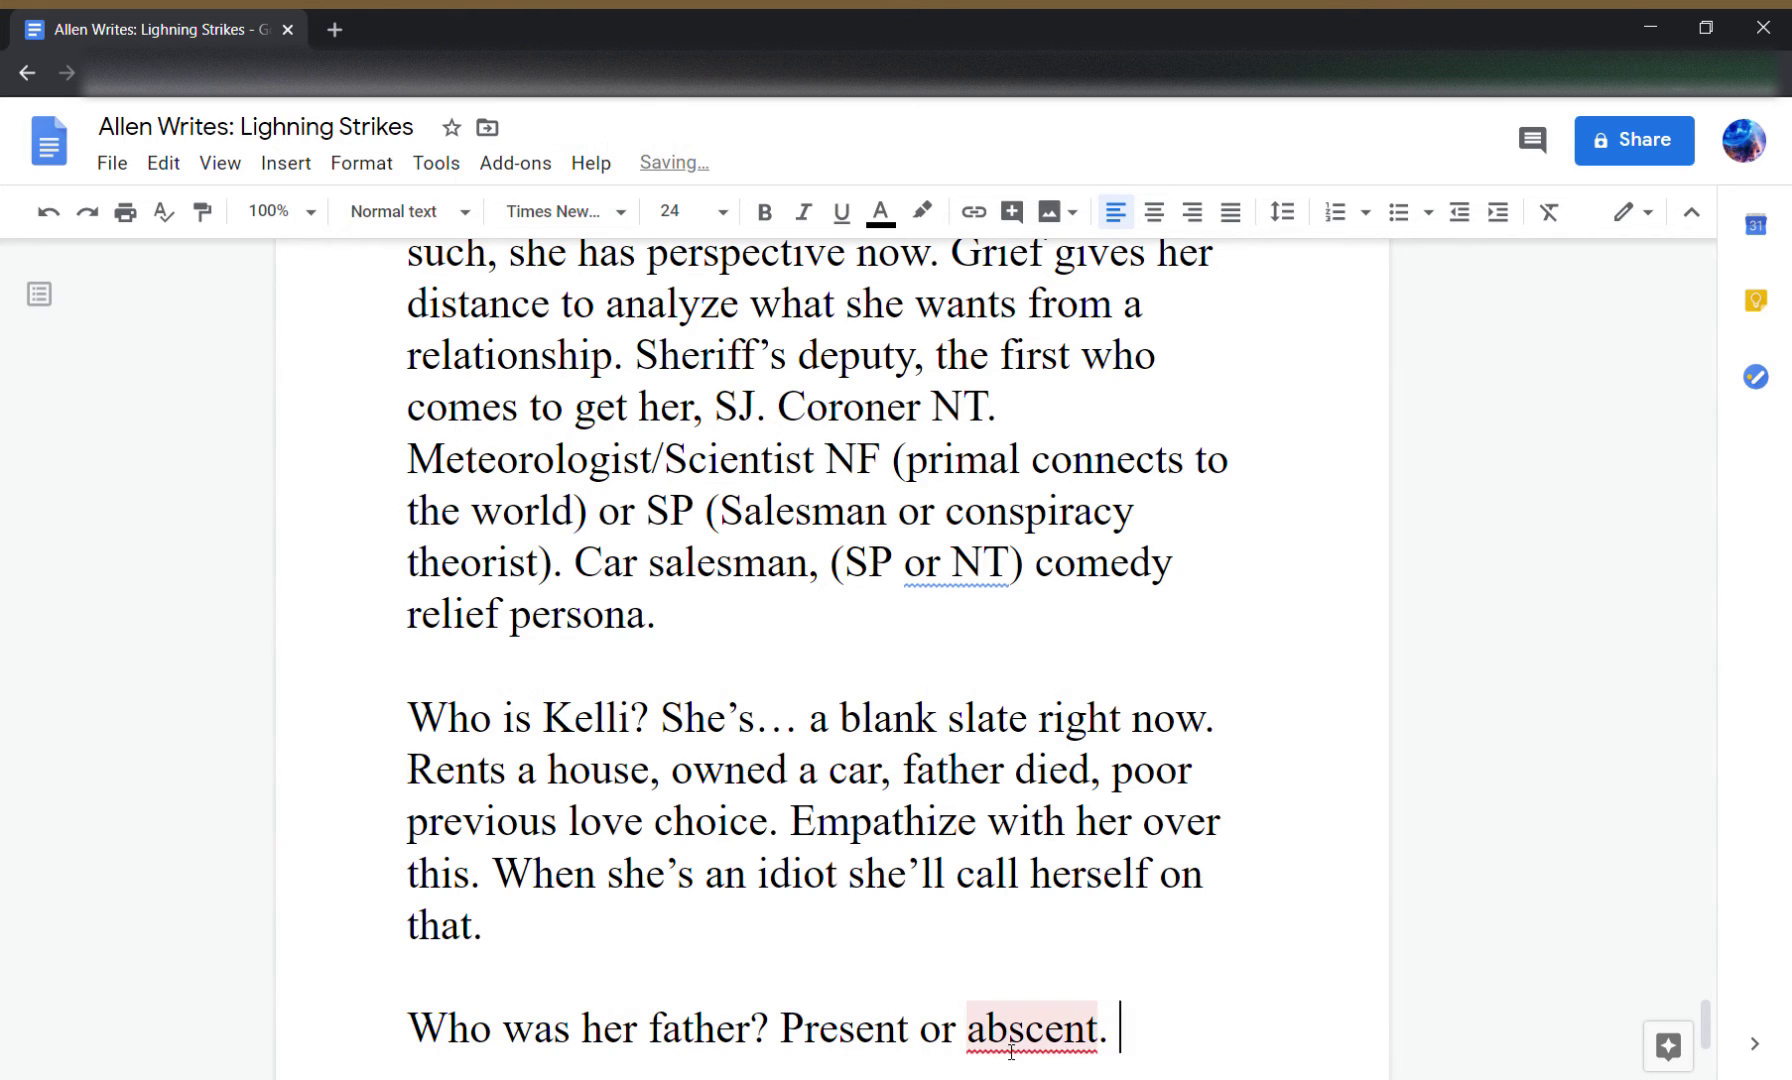
left_click(1138, 766)
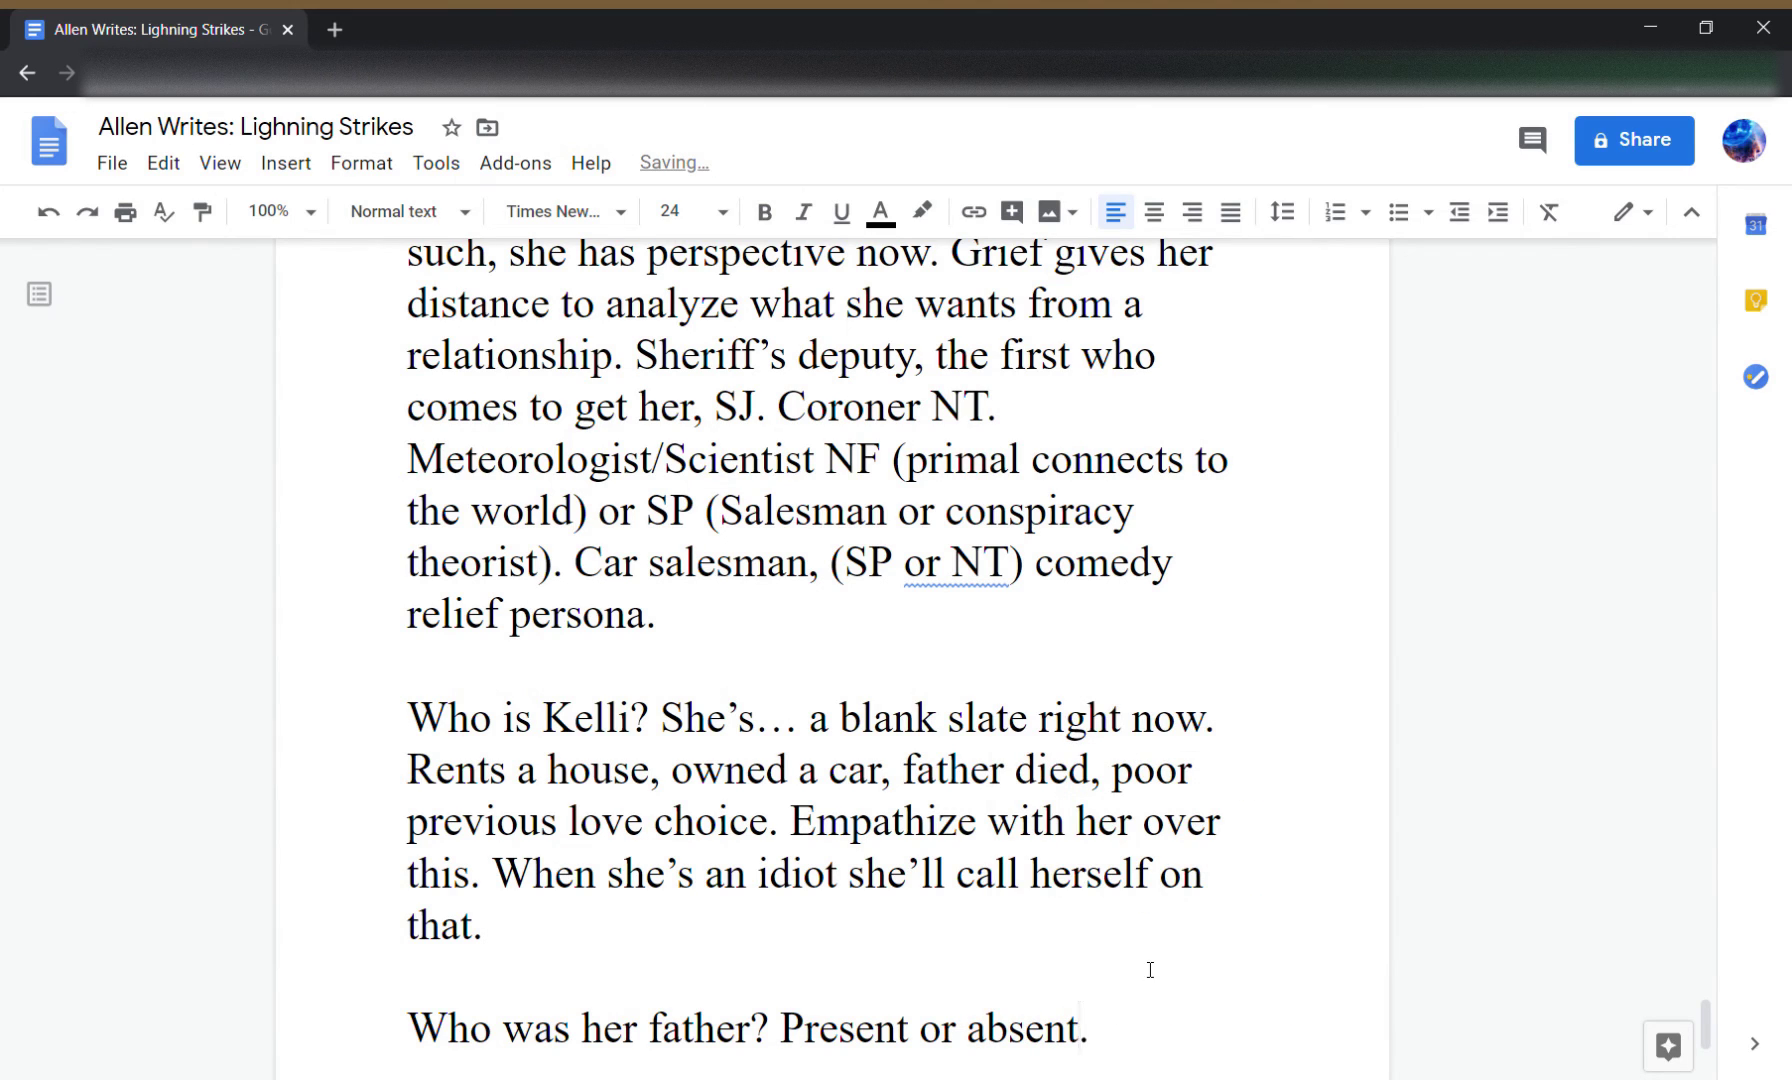
- Extend the father note's last sentence with ", strict or lenient.", correcting the spelling of "lenient"
left_click(1134, 1044)
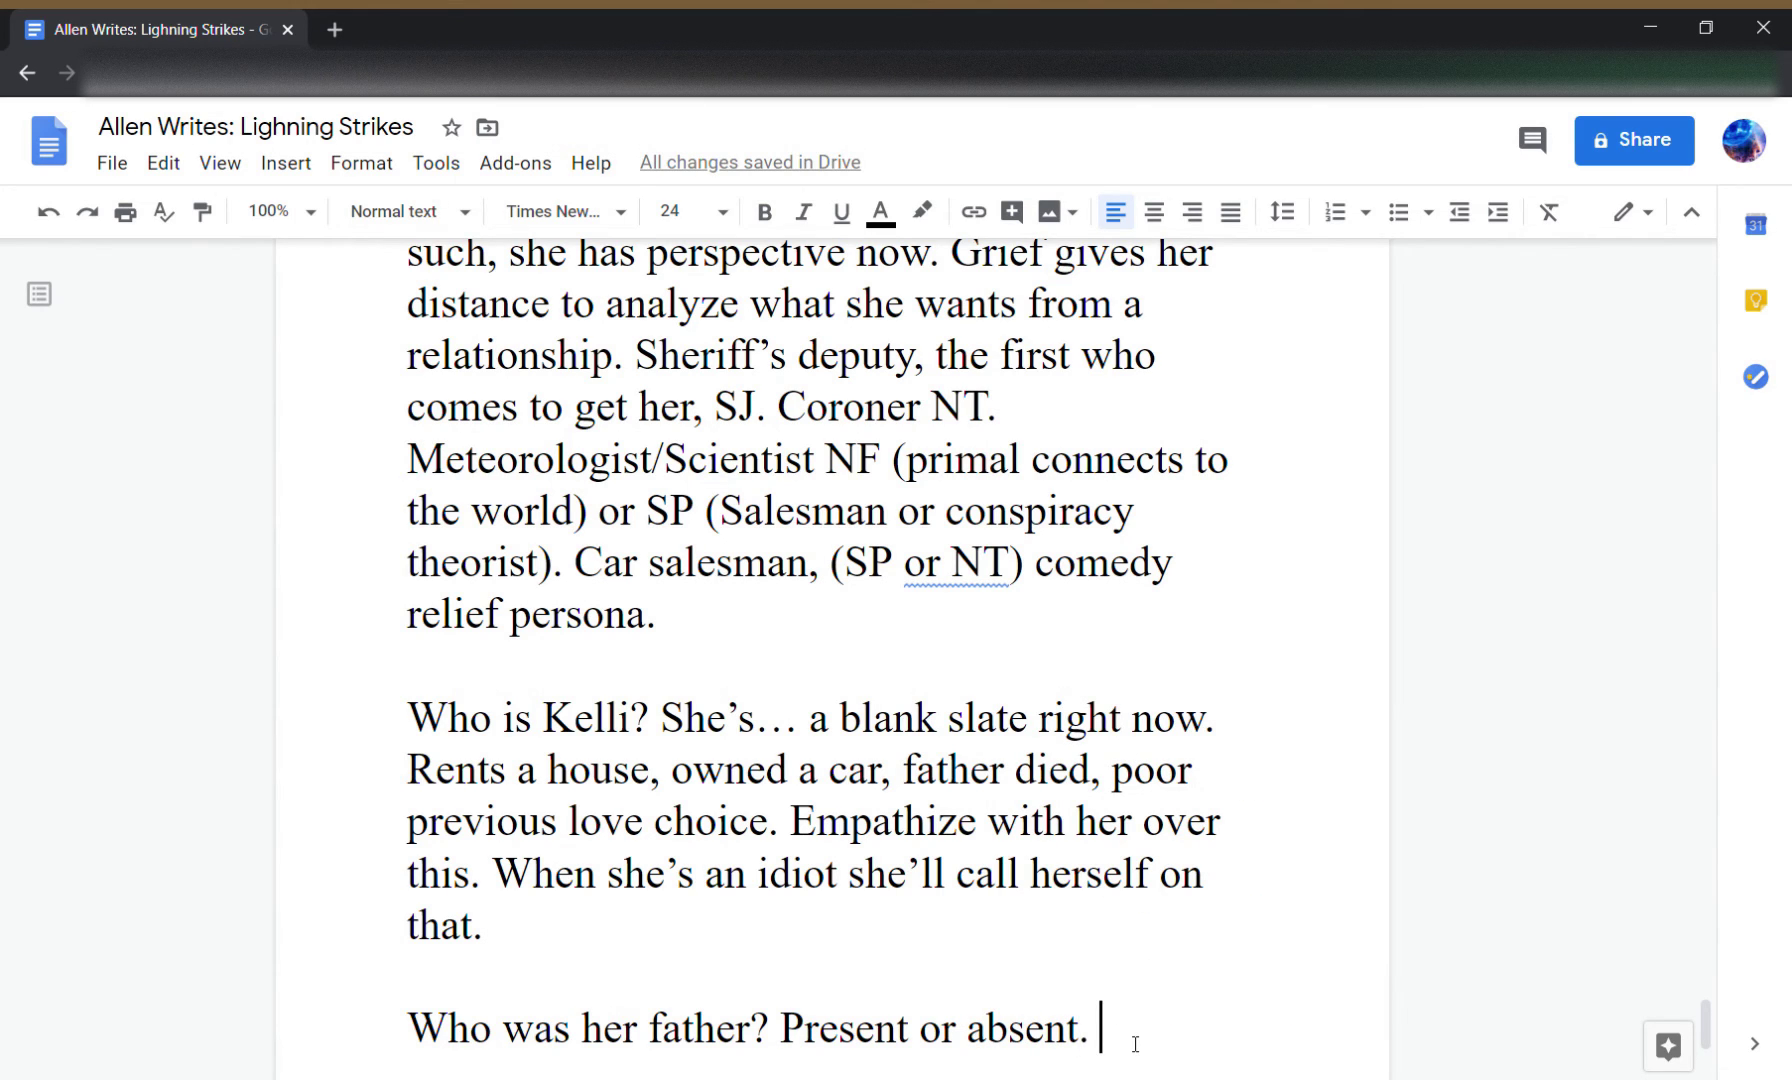
key("BackSpace")
key("BackSpace")
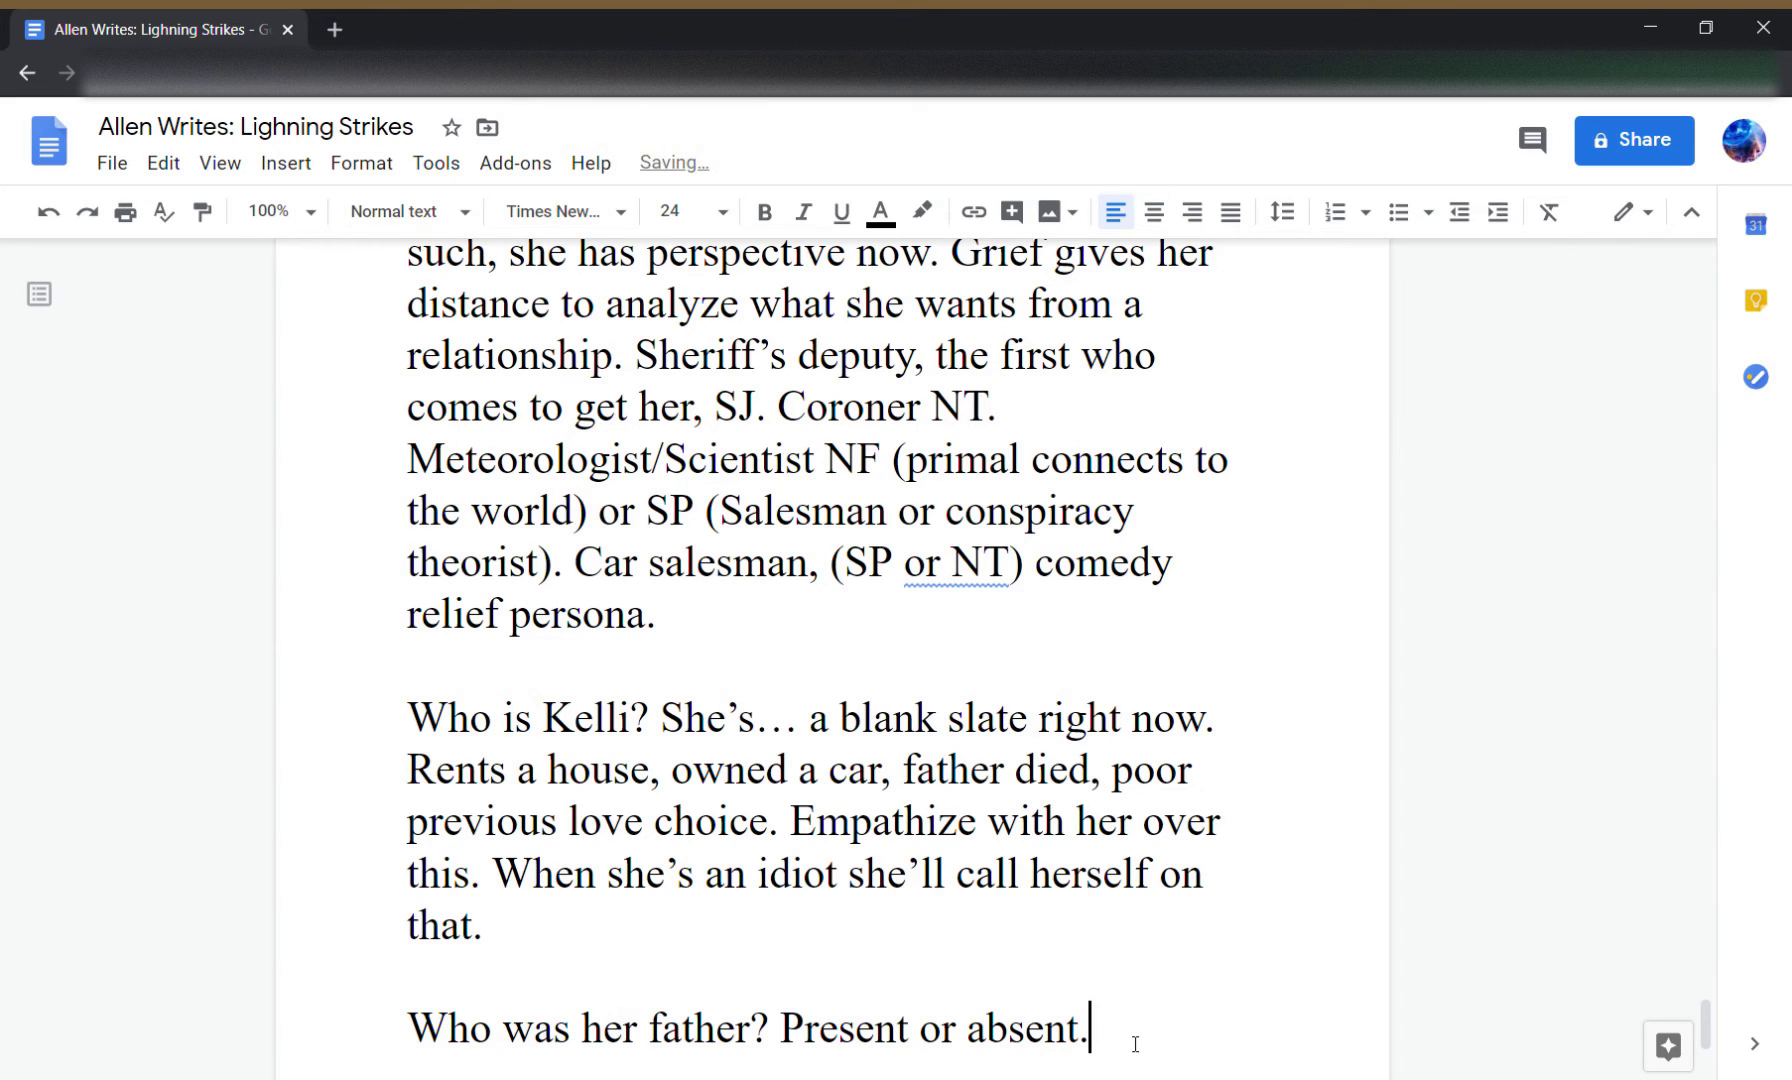
type(", strict or le")
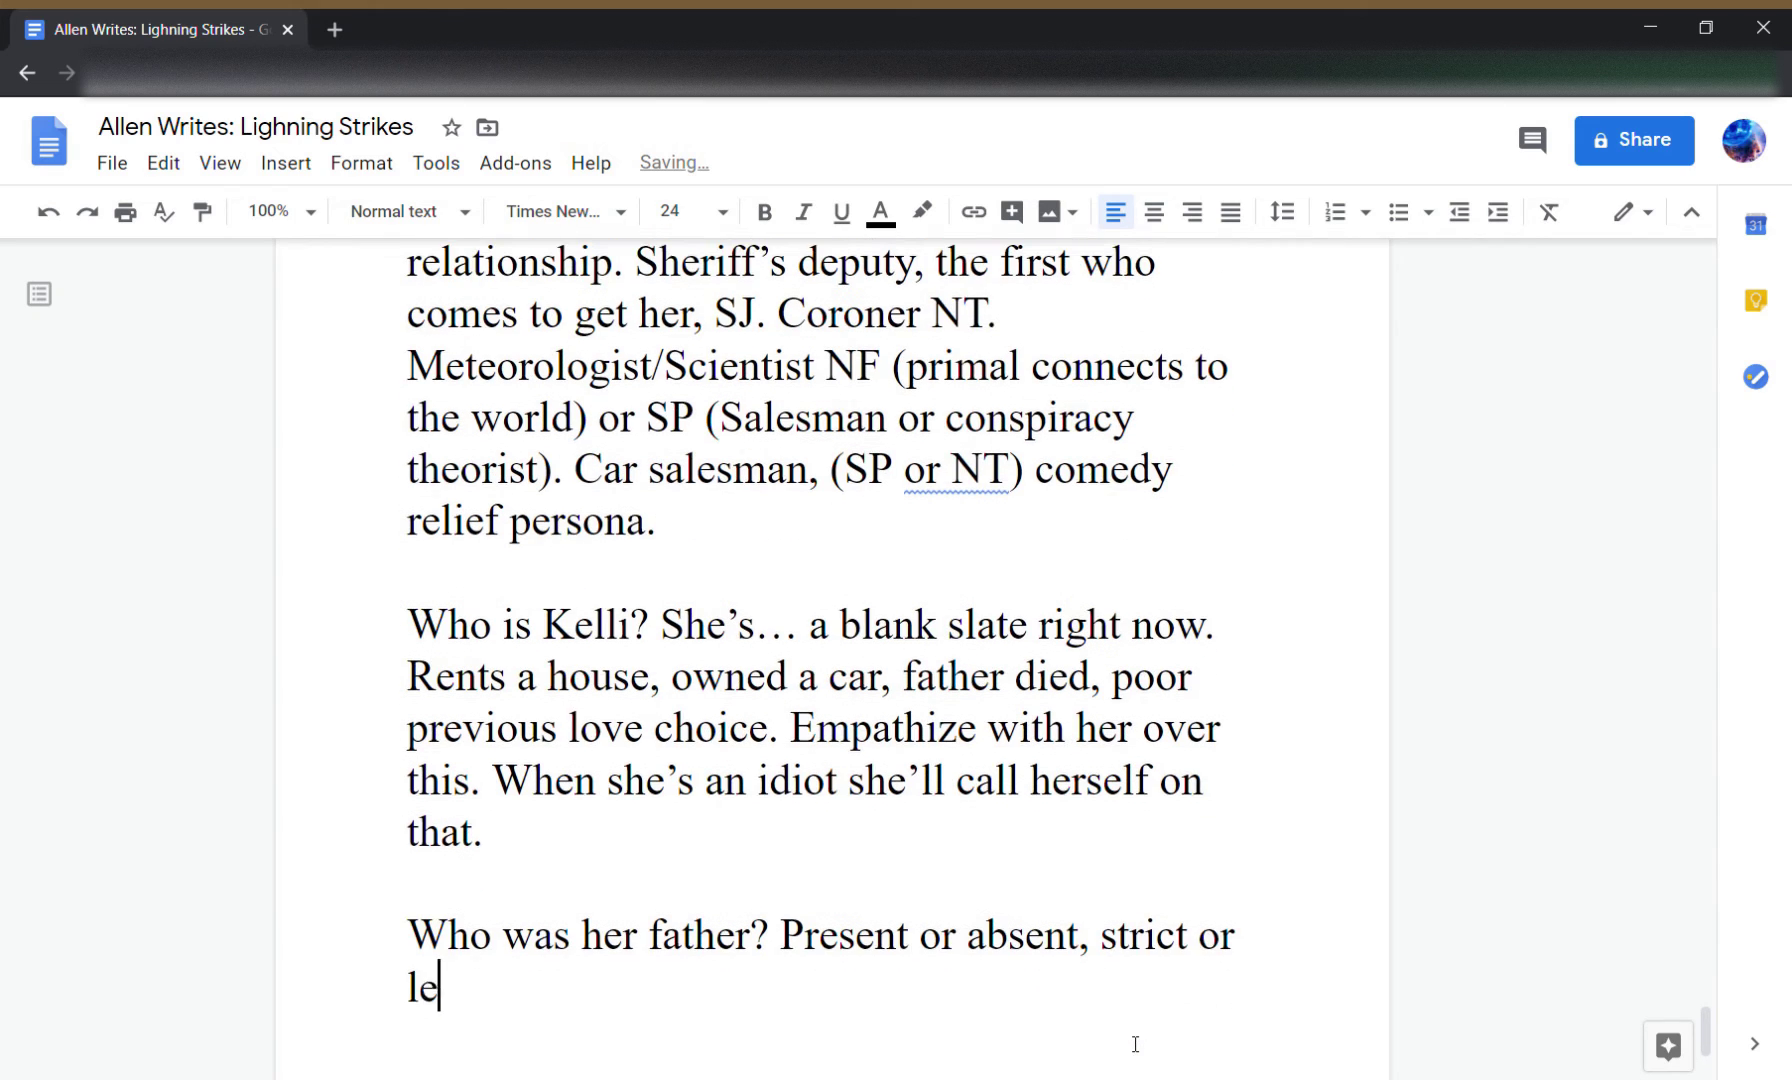
type("intent.")
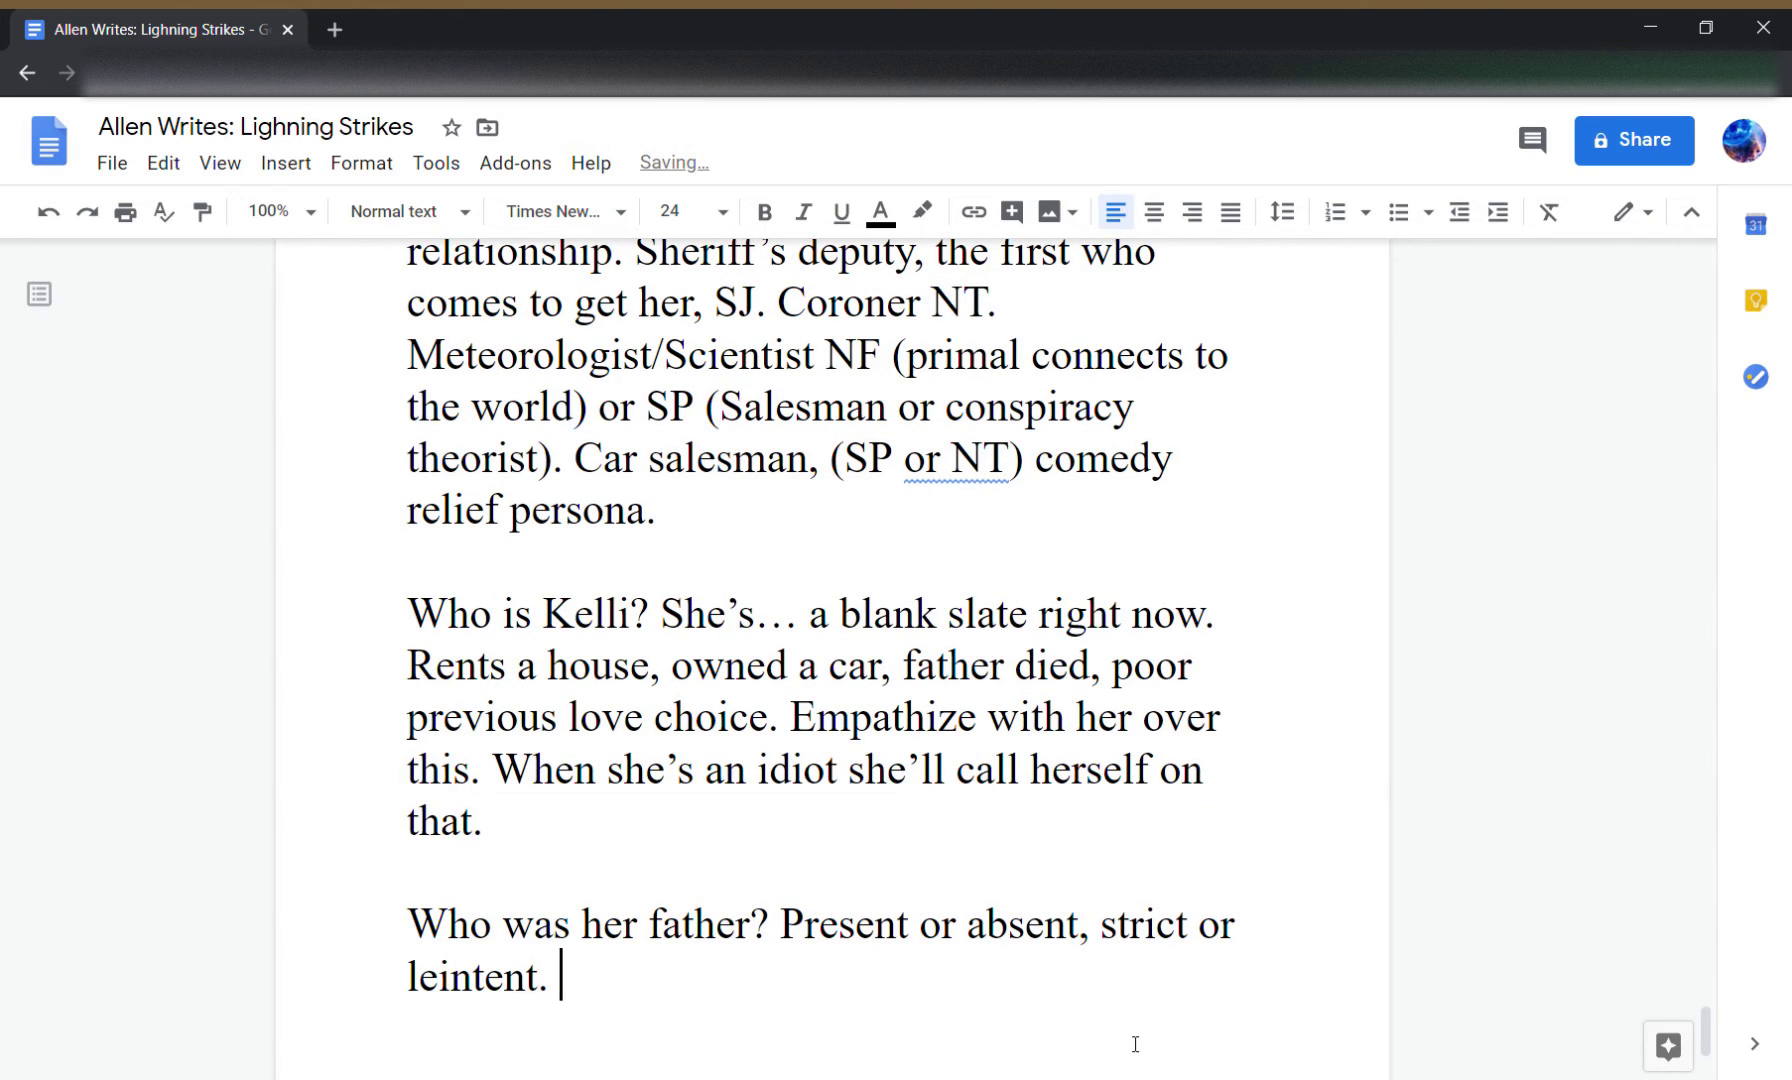
right_click(459, 995)
left_click(605, 703)
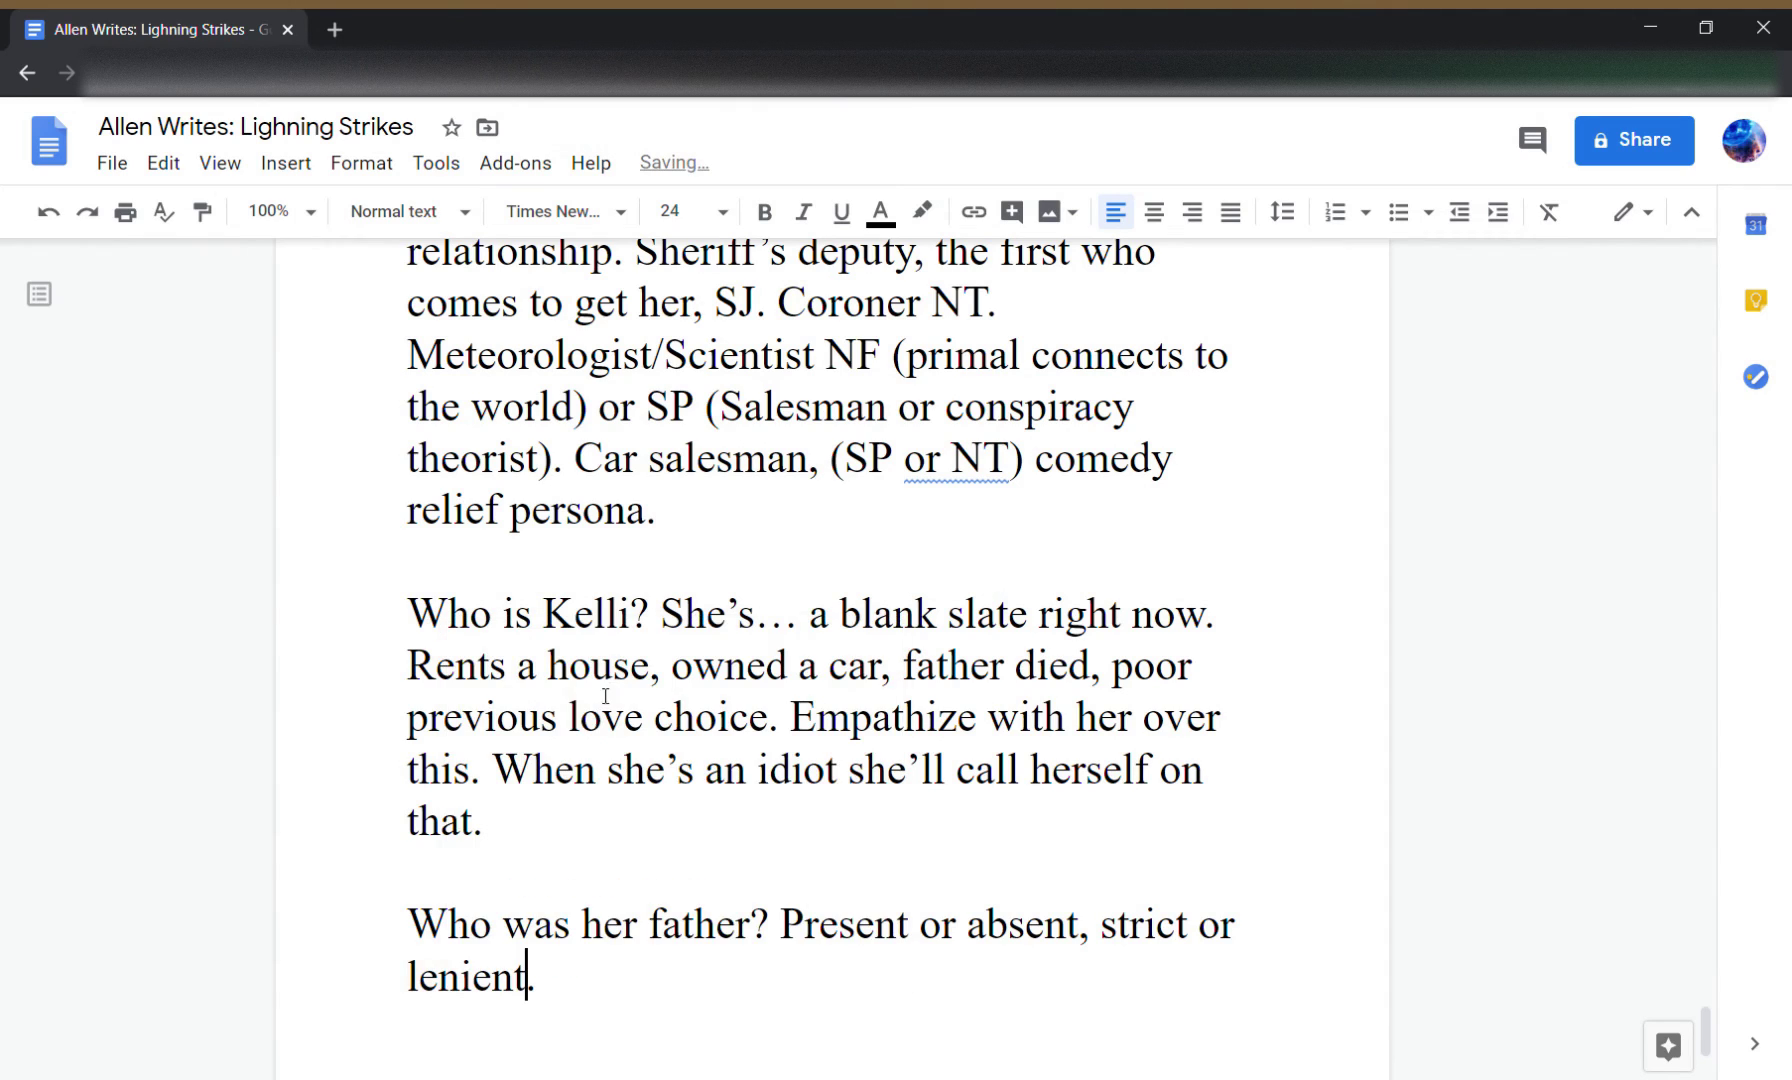
- Add the father's profession after "strict or lenient." as "Metrologist.", inserting the missing "e" after the M
left_click(607, 1000)
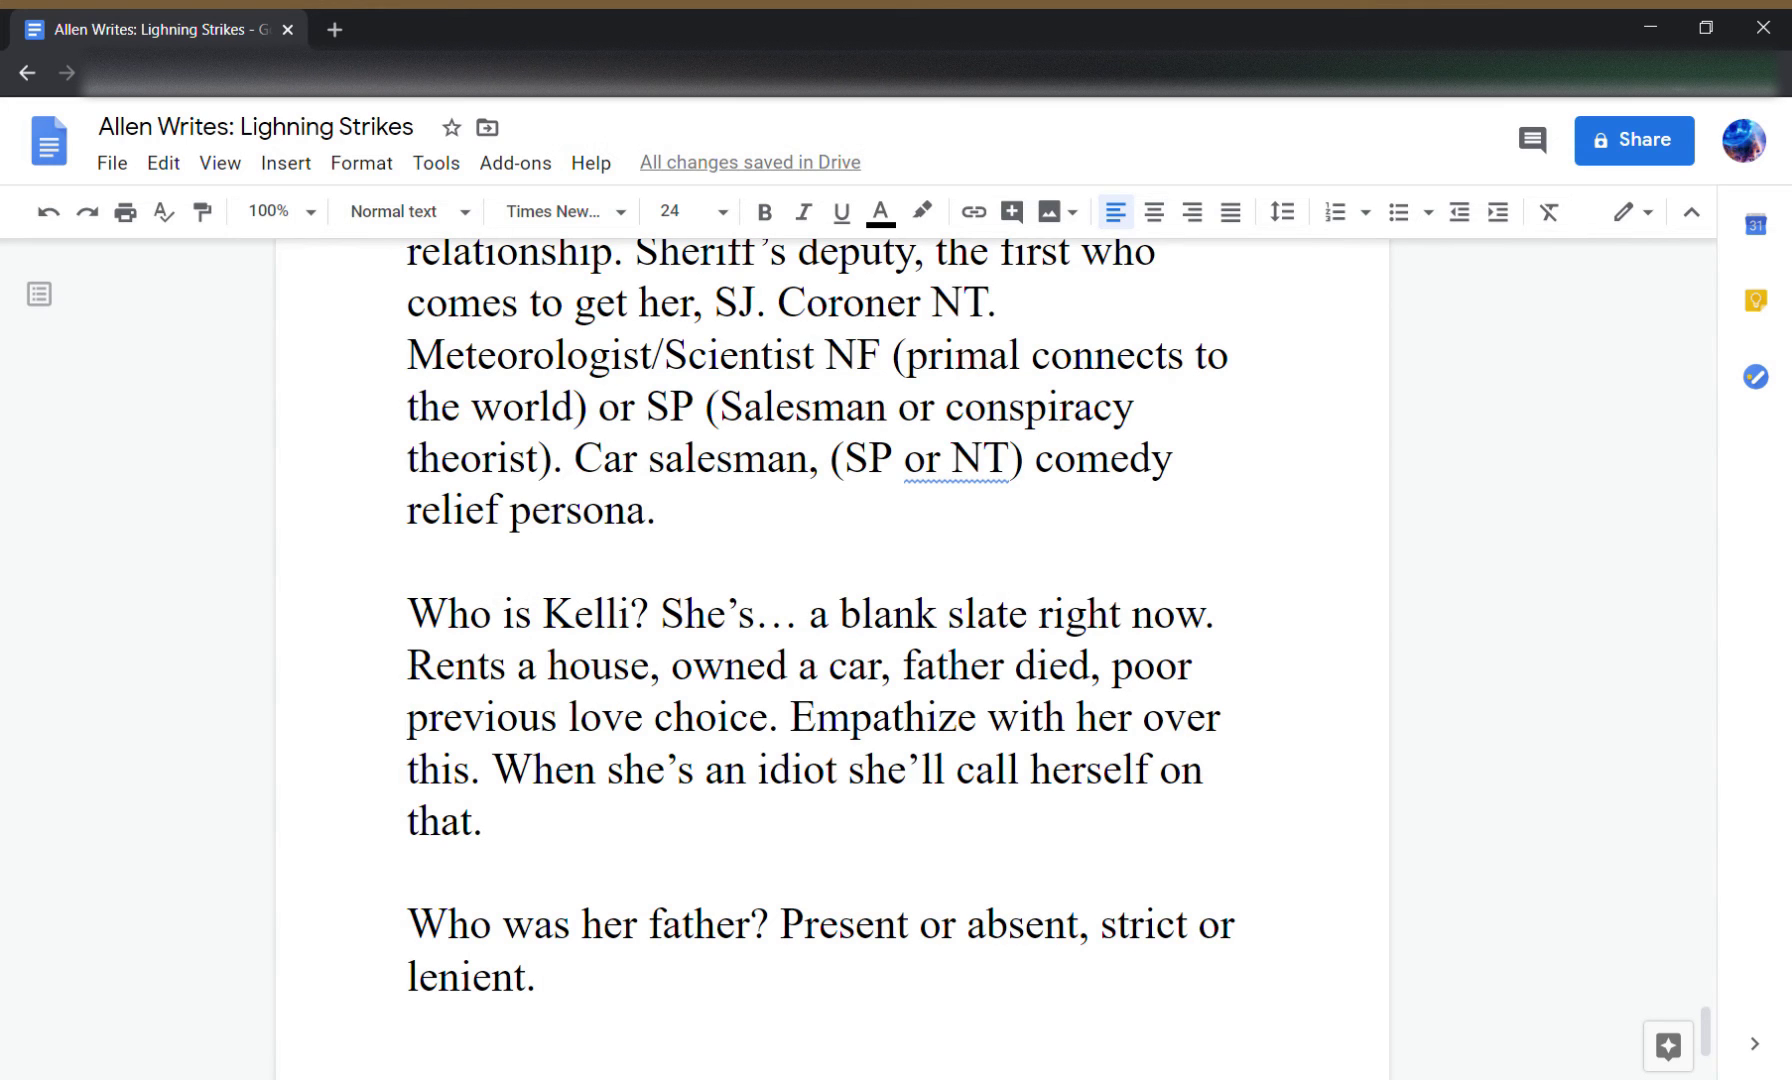
scroll(832, 660, "up", 3)
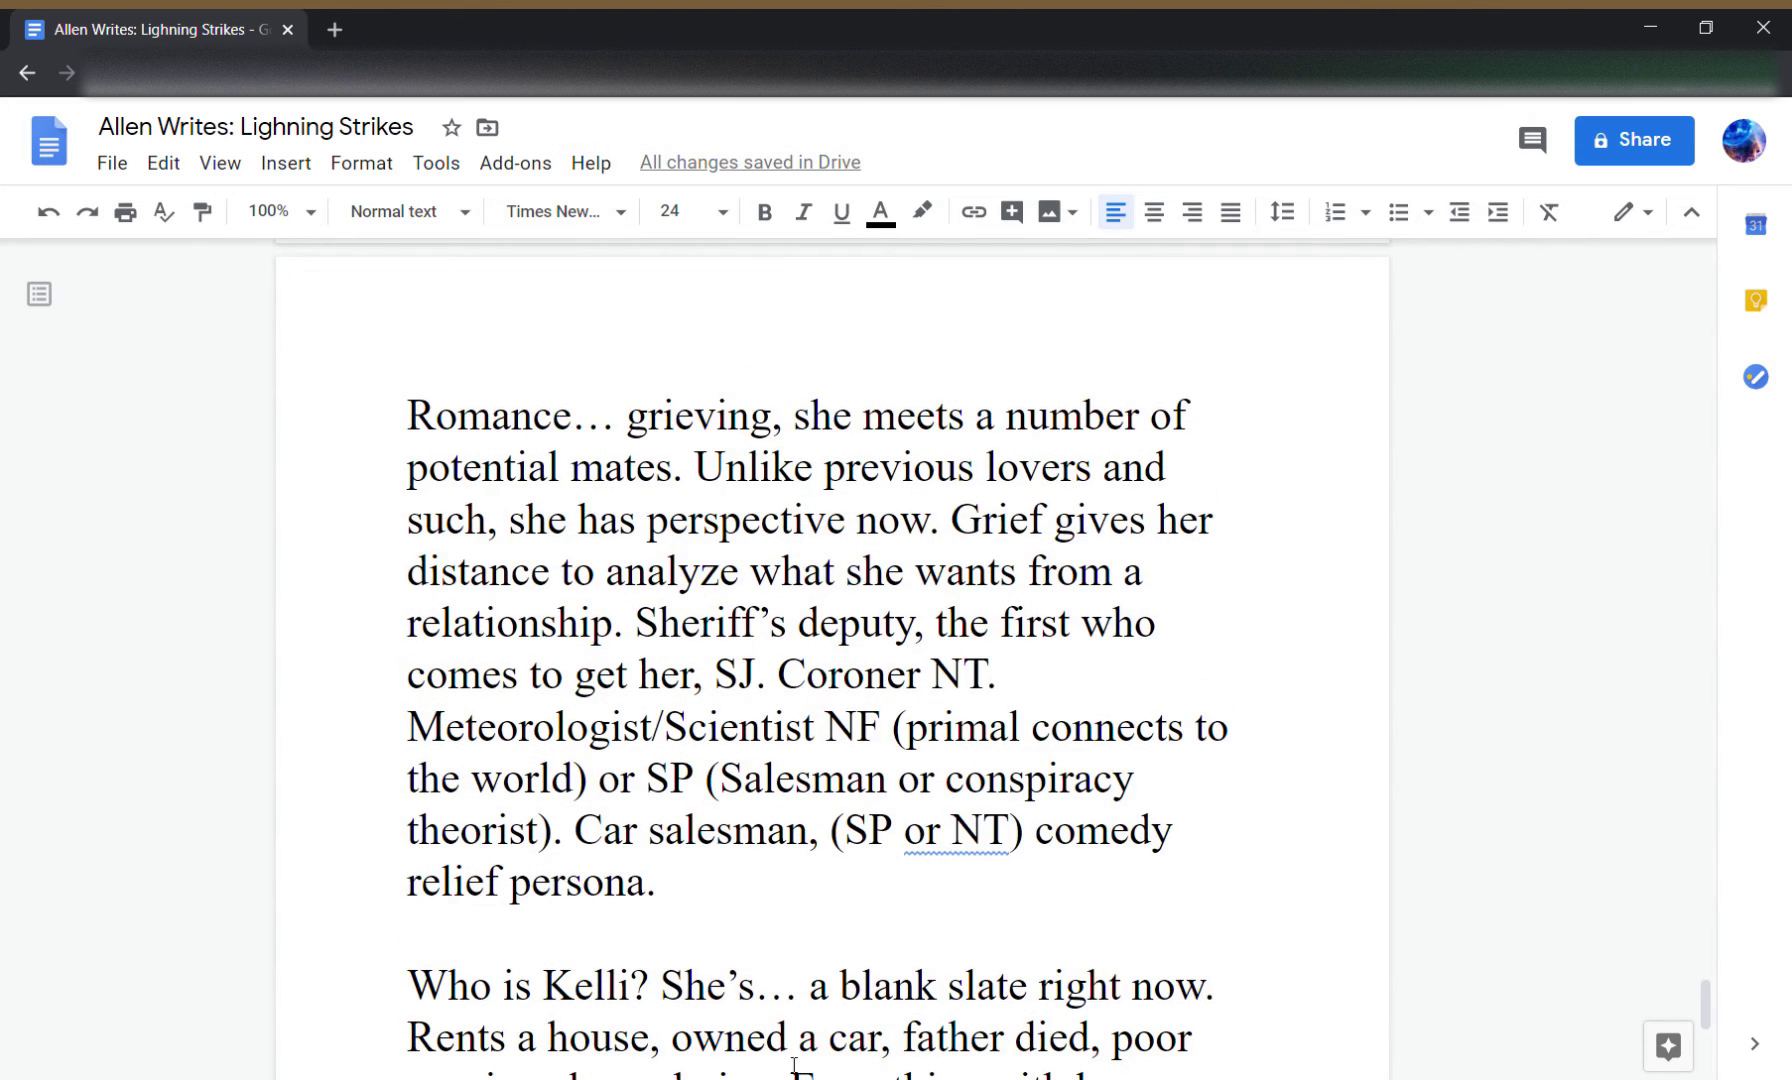
scroll(794, 1000, "down", 3)
scroll(848, 884, "down", 2)
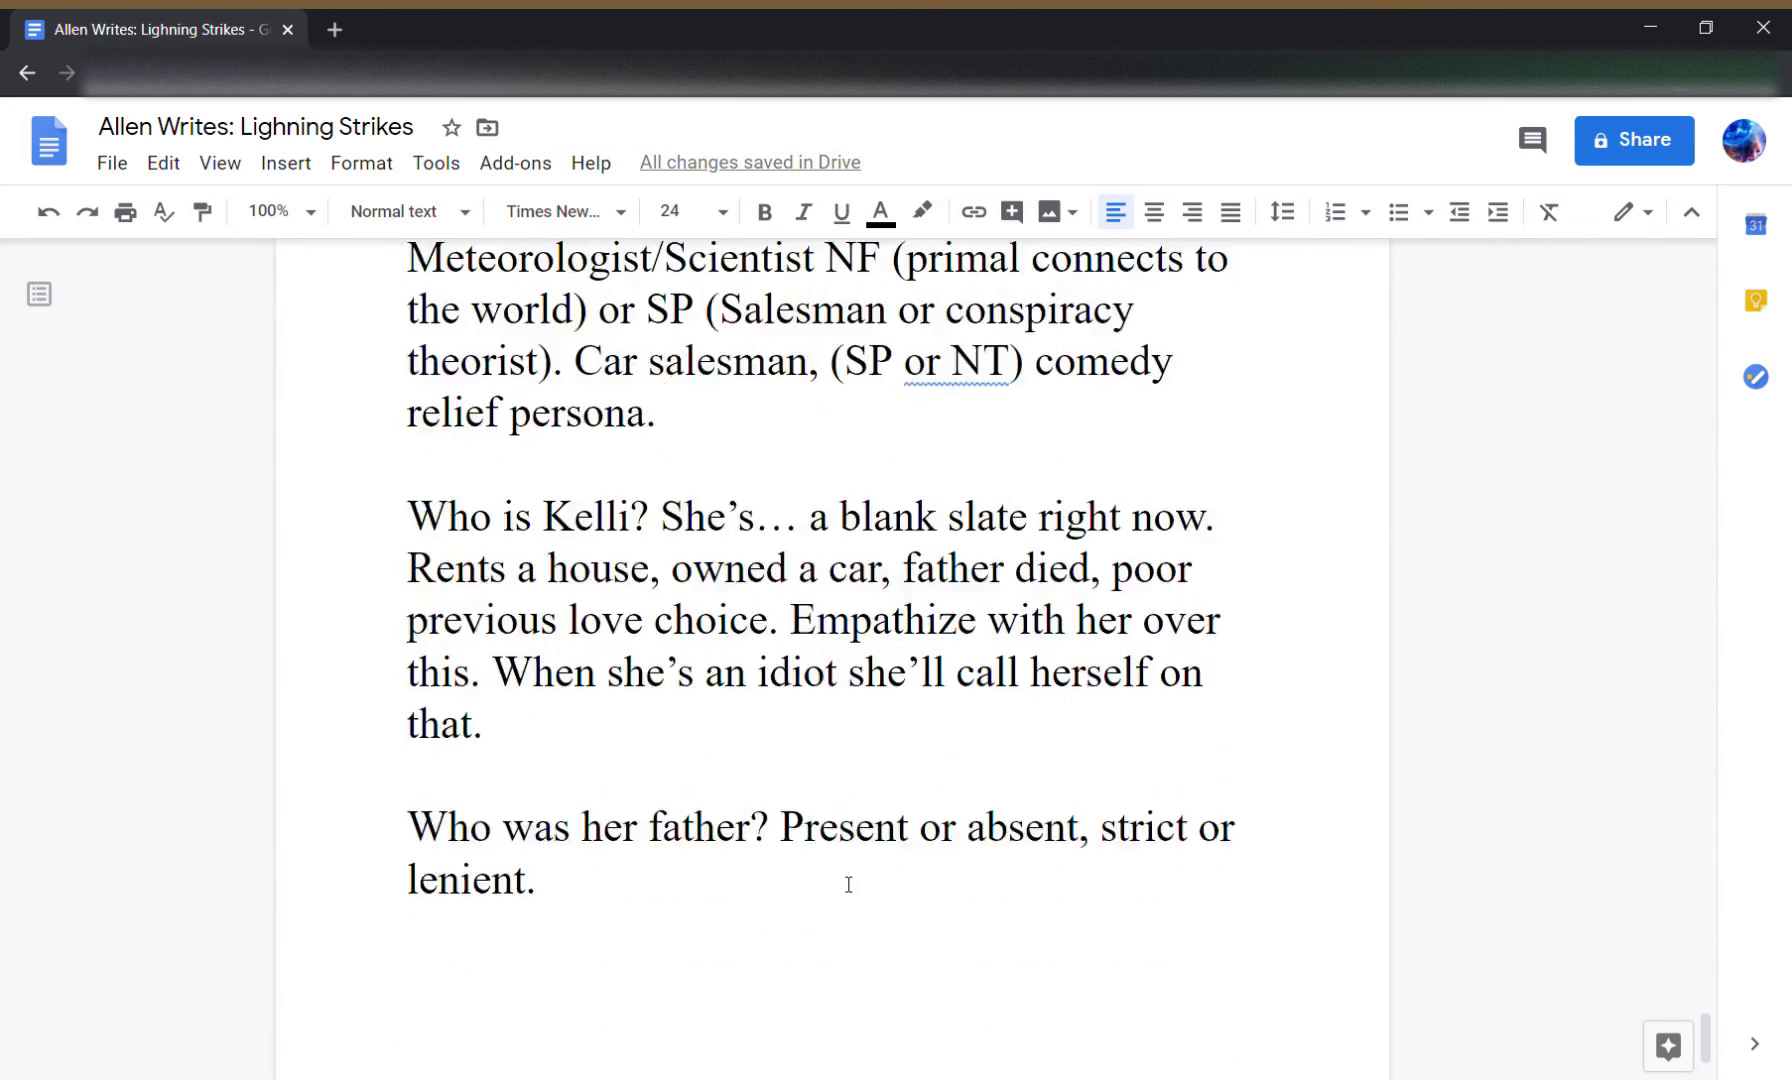
scroll(848, 884, "up", 1)
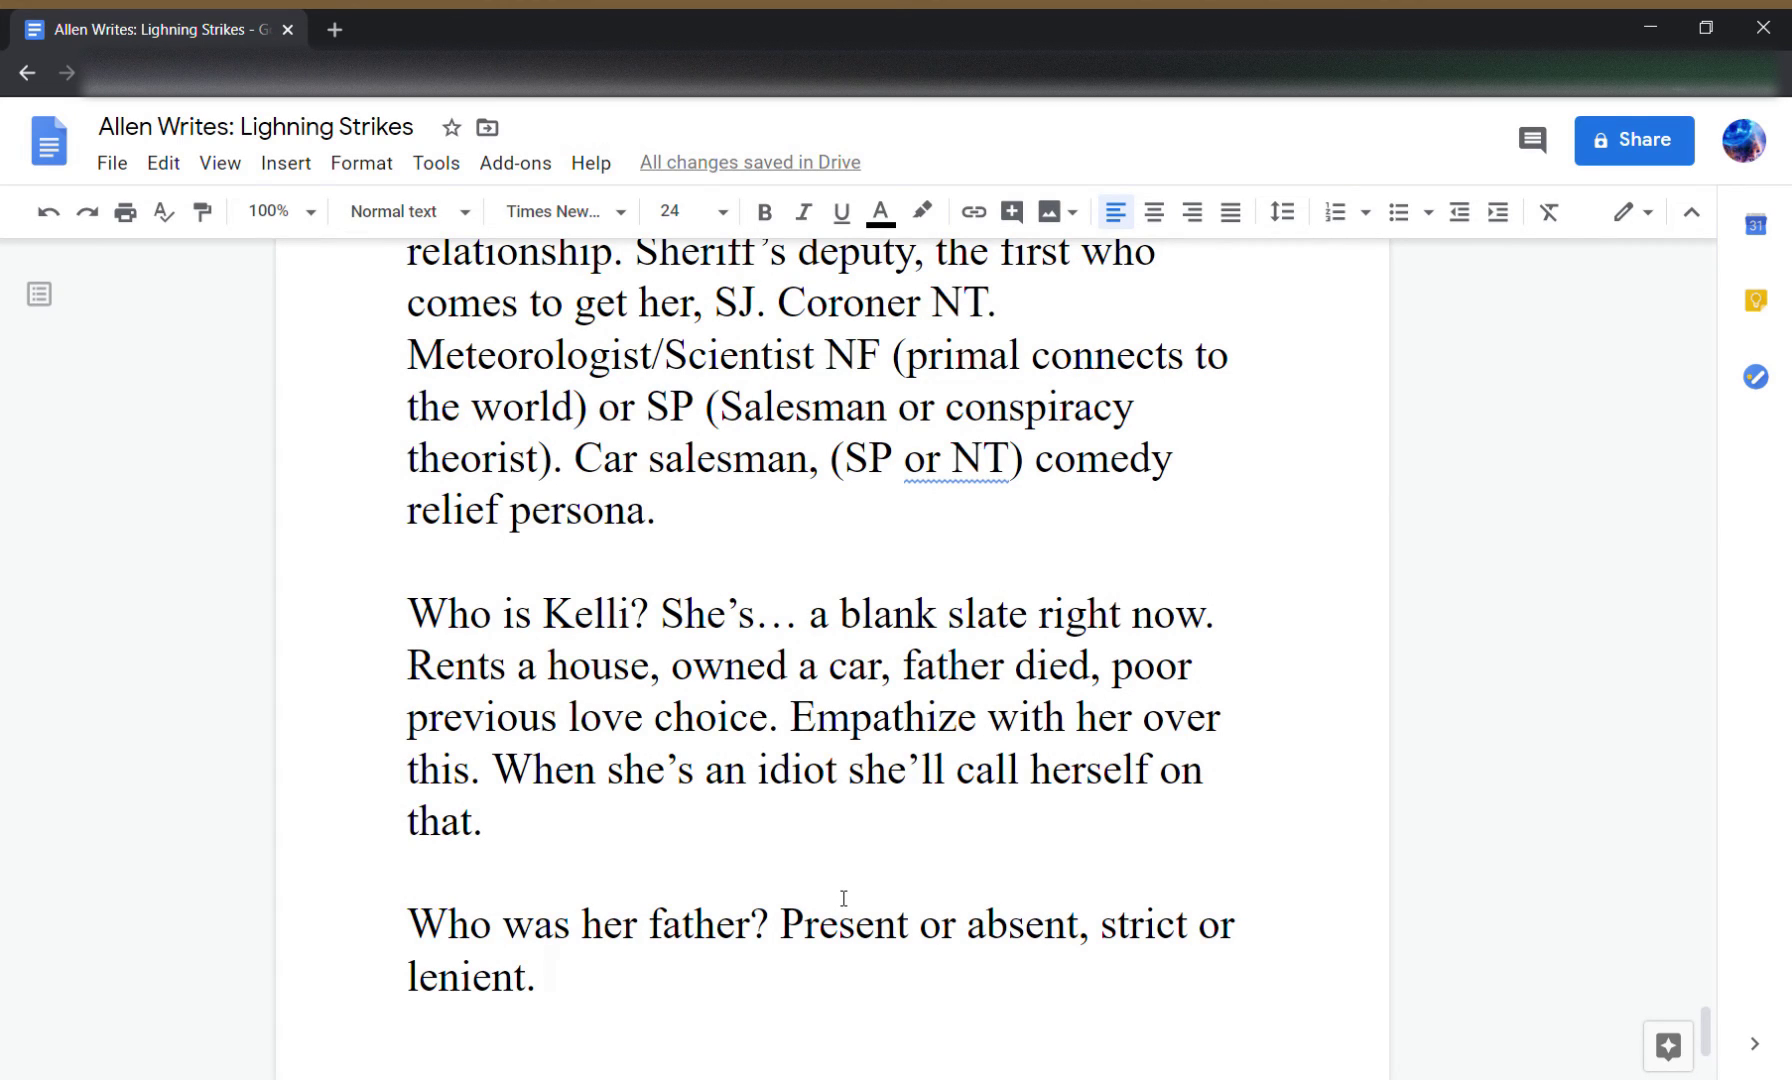
type("Mterologi")
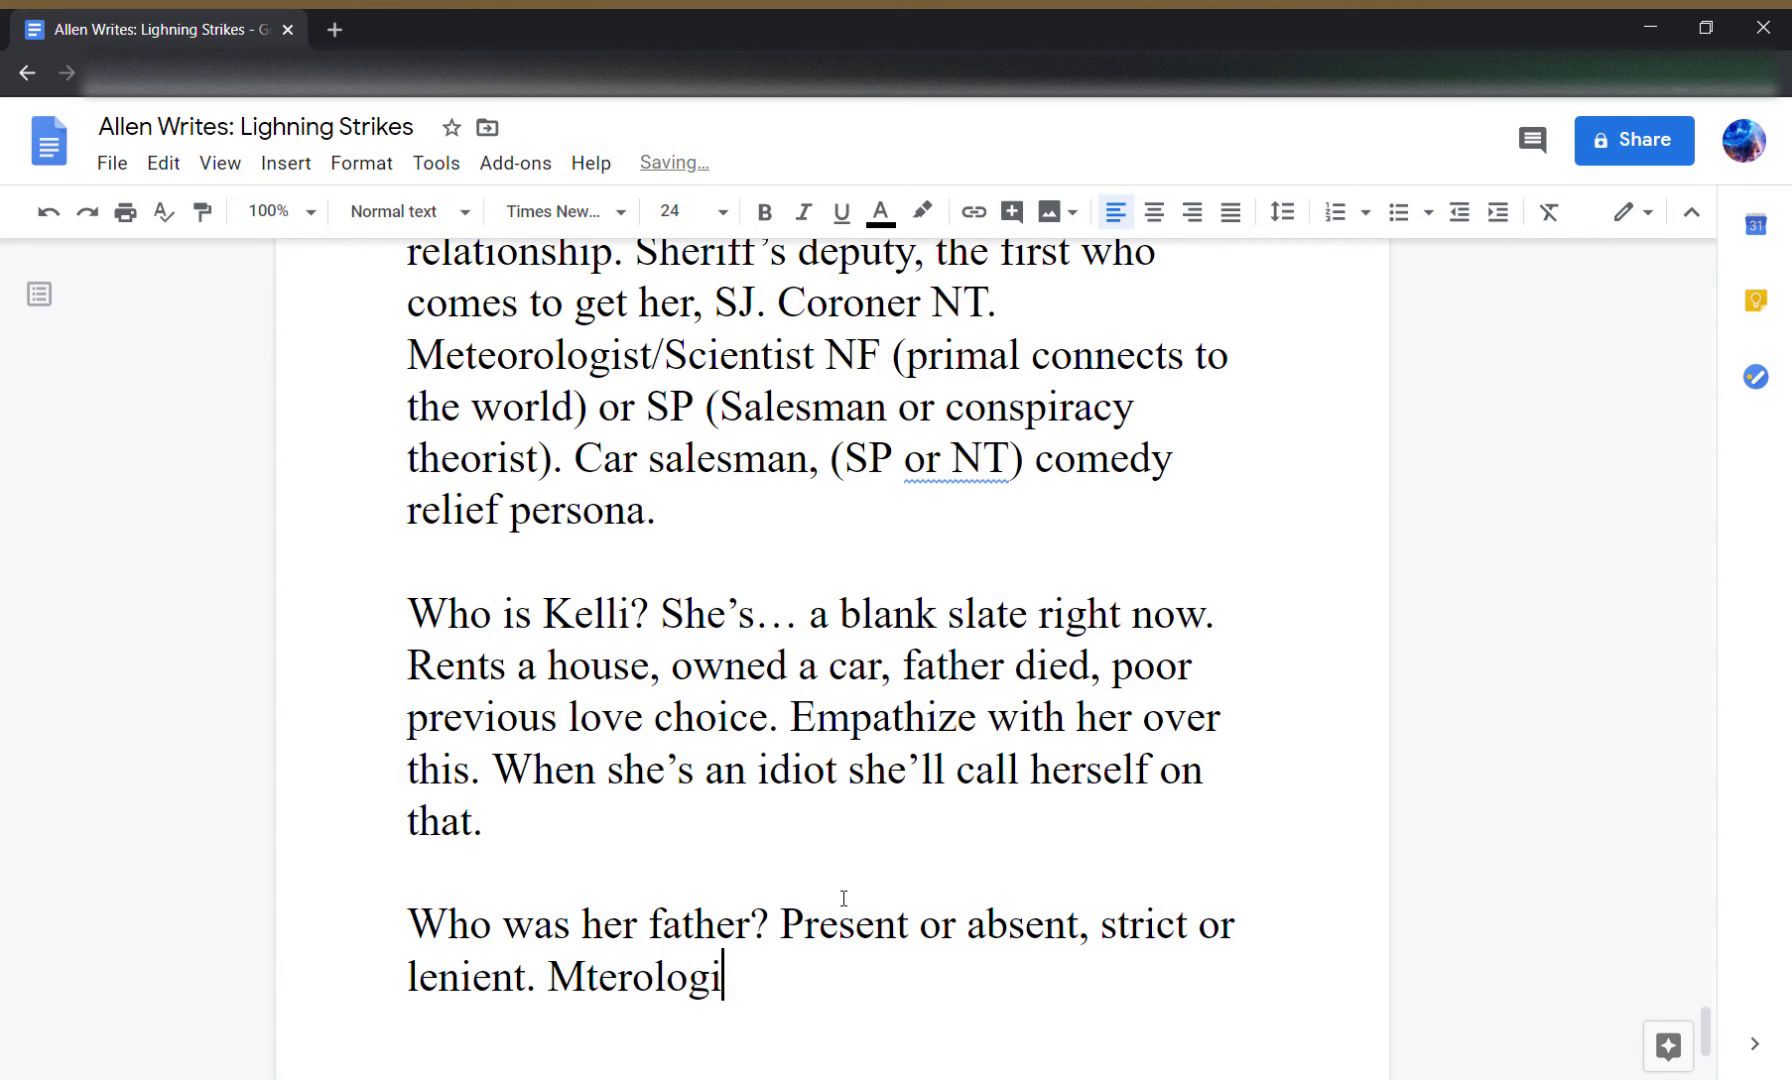
type("st.")
key("Left")
key("Left")
key("Left")
key("Left")
key("Left")
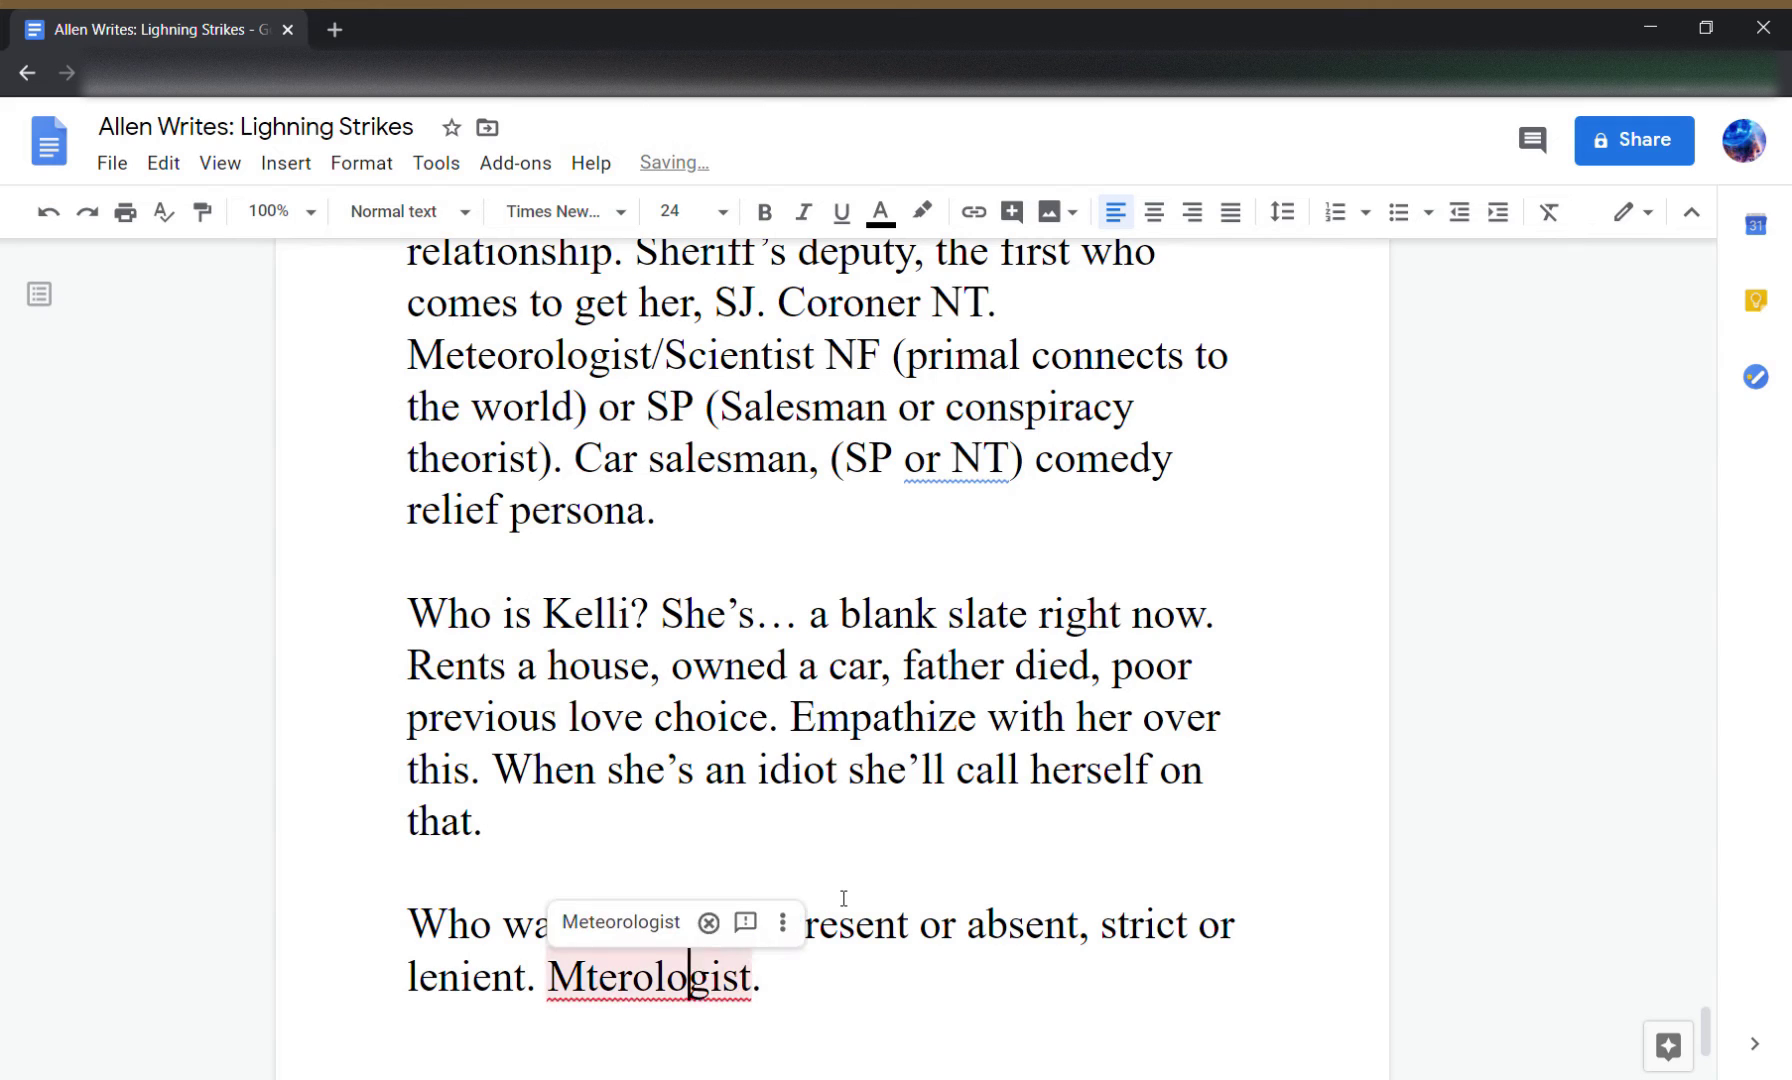
key("Left")
key("Left")
key("Left")
key("Left")
key("Left")
key("Left")
type("e")
key("End")
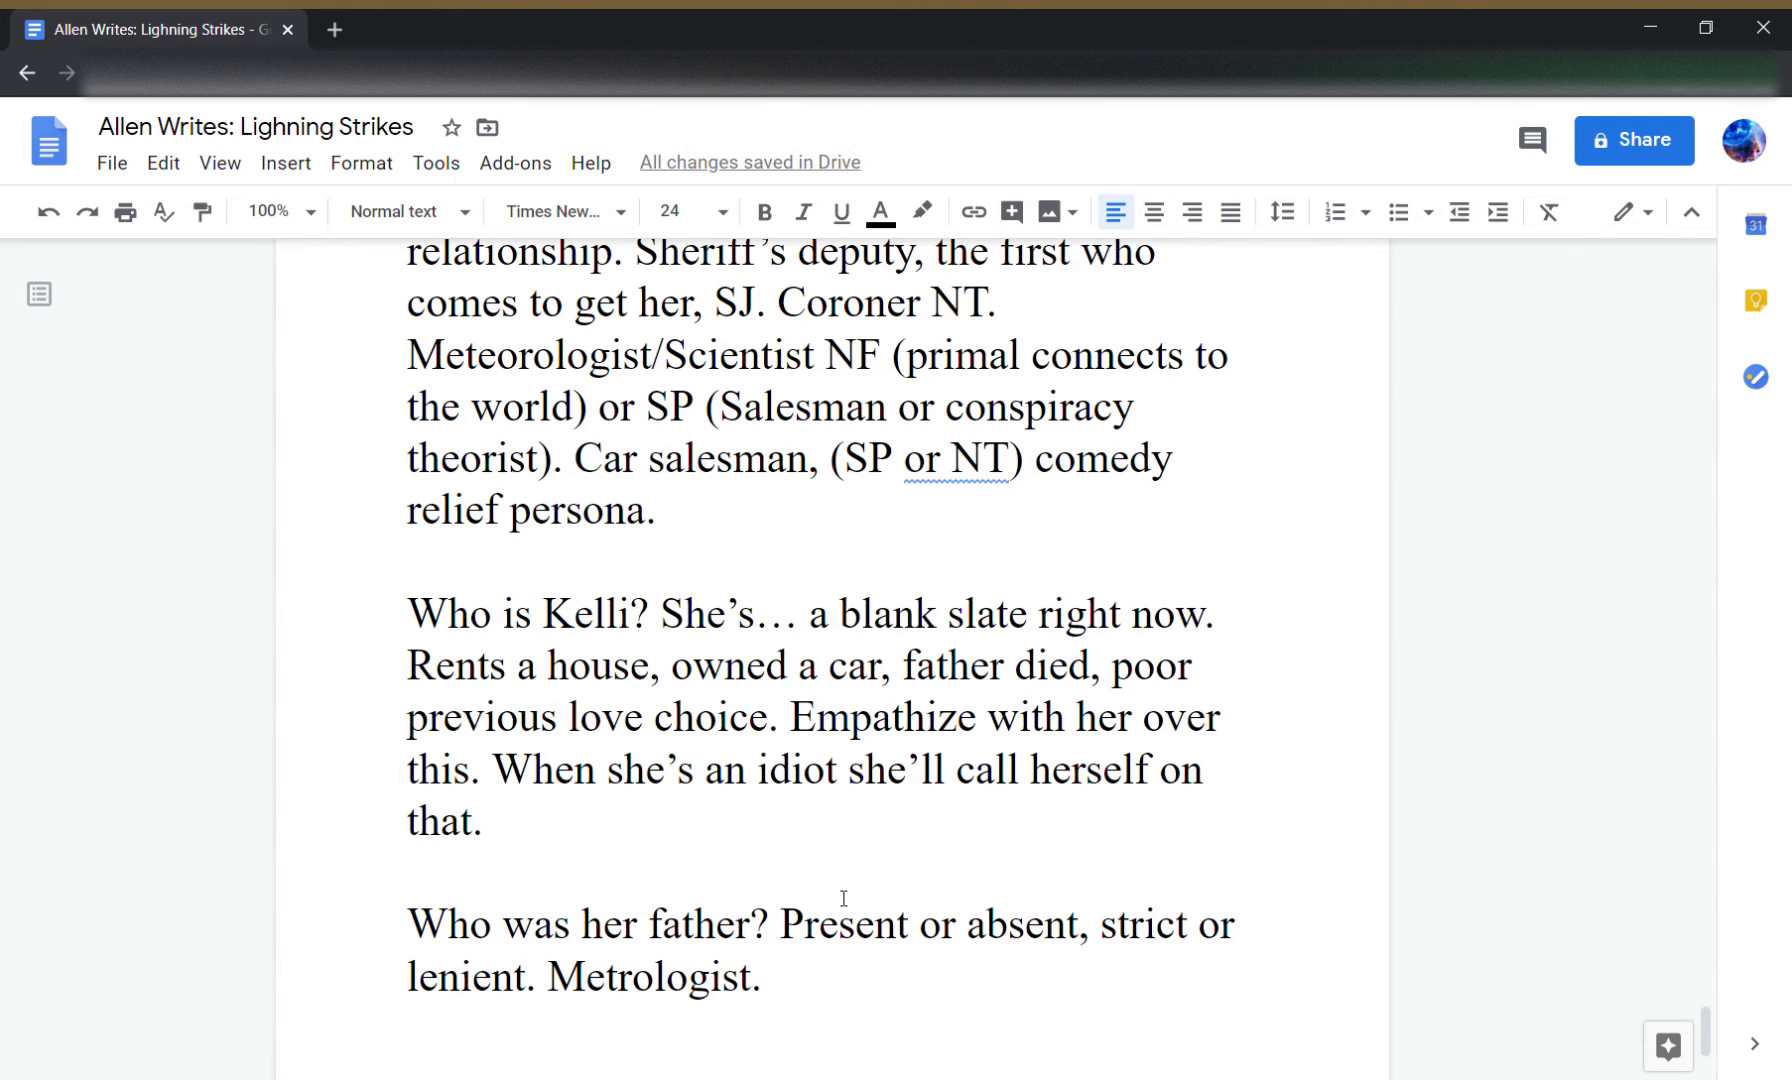
- Continue the father note after his profession with "Studied cities. (Heat blooms change weather patterns)."
type("Studied cit")
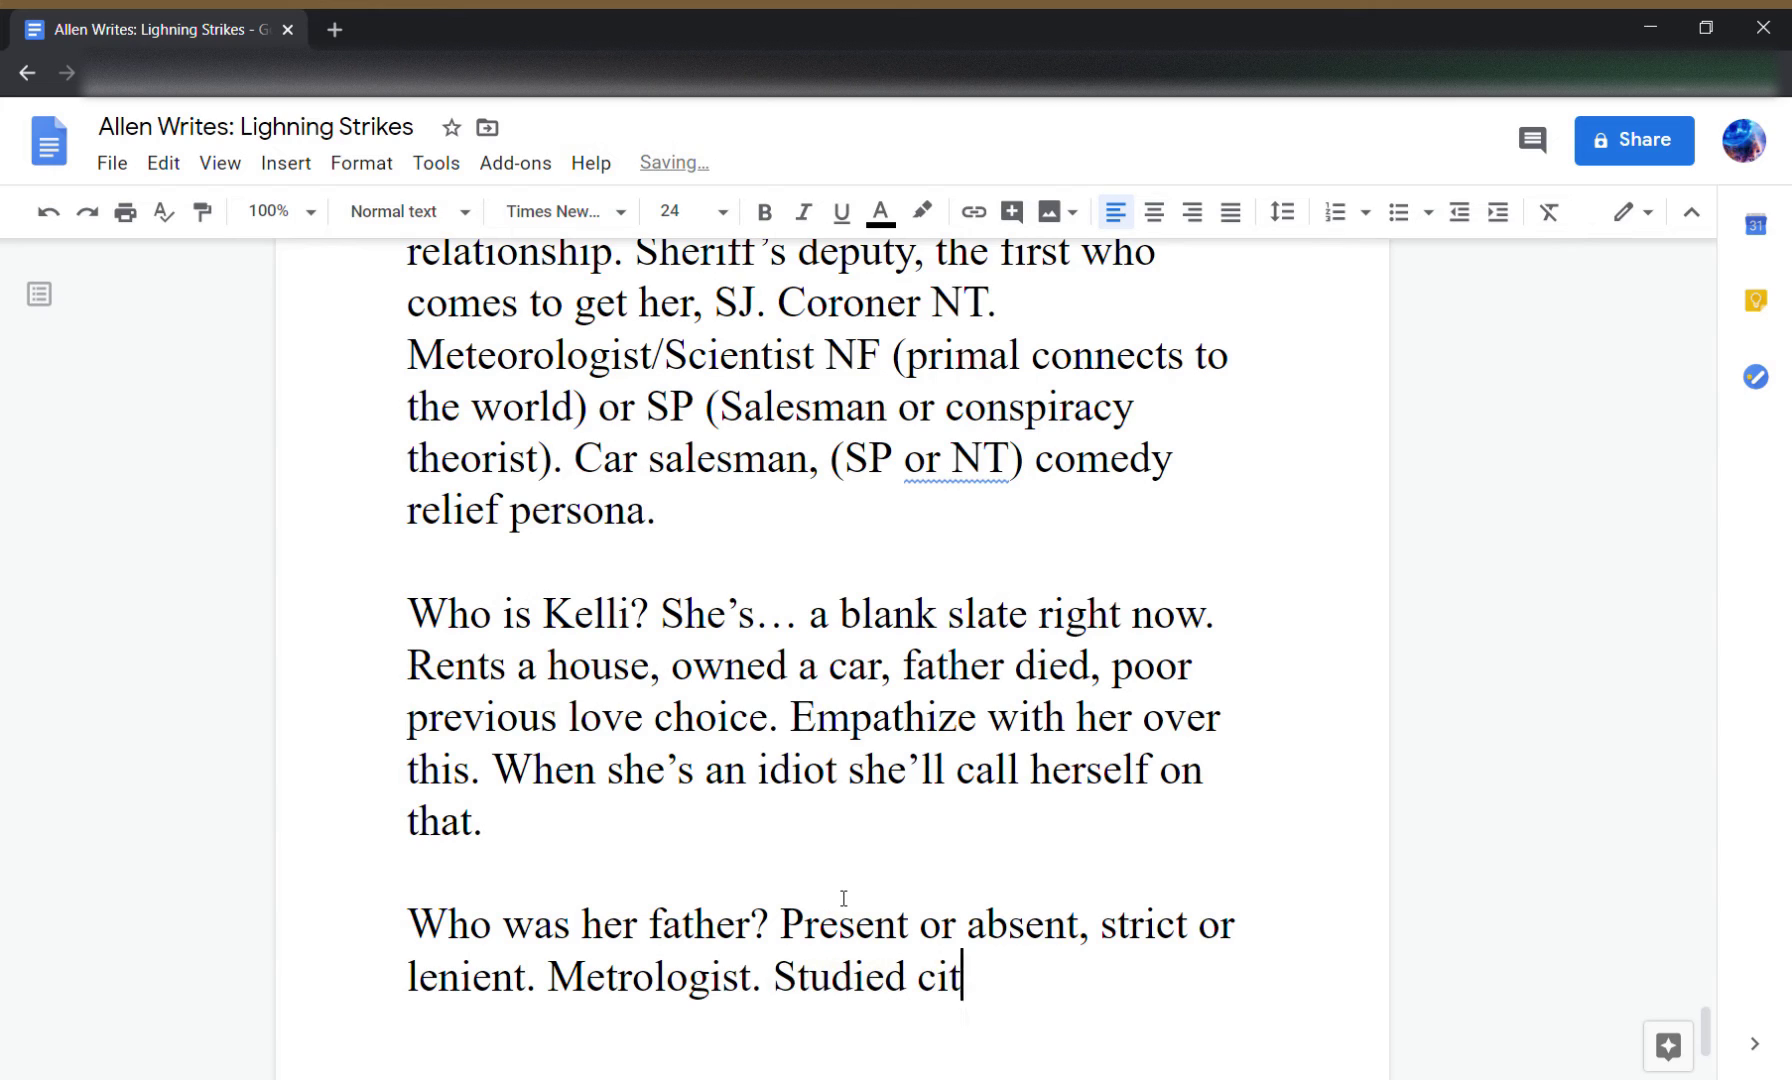
type("ies. (Heat bl")
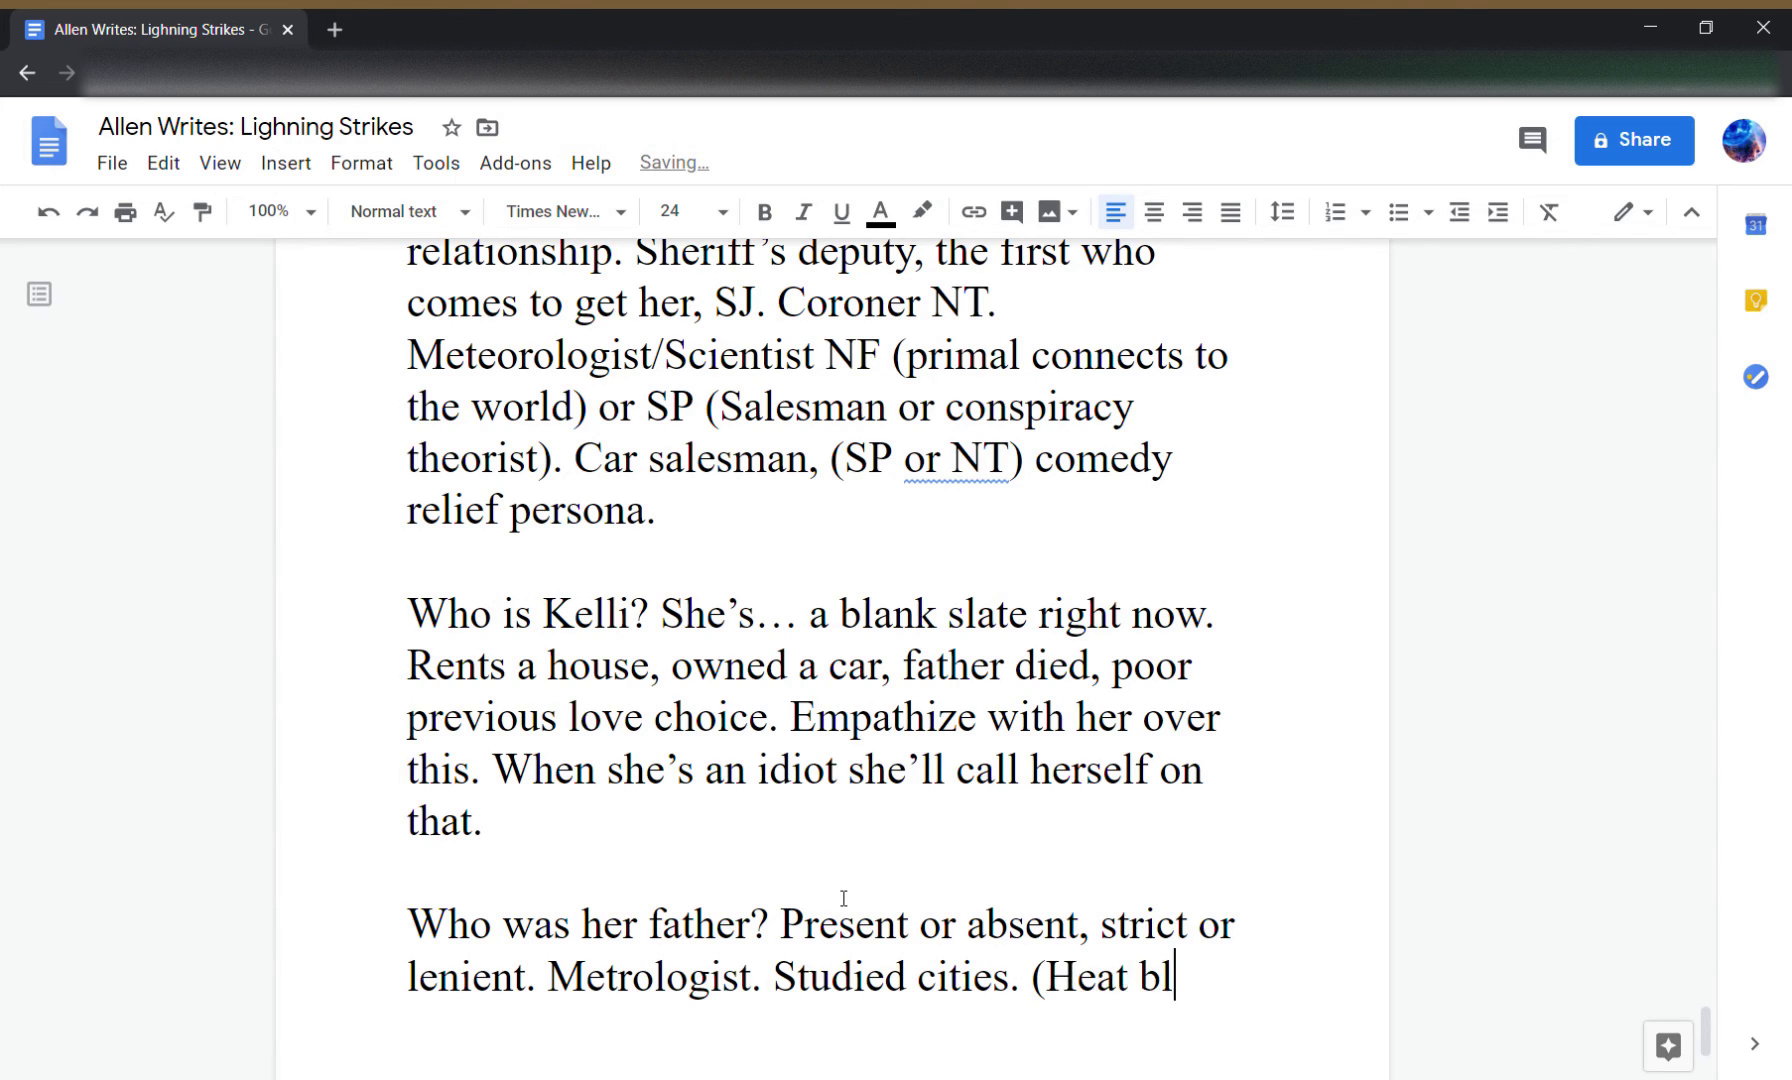
type("ooms change w")
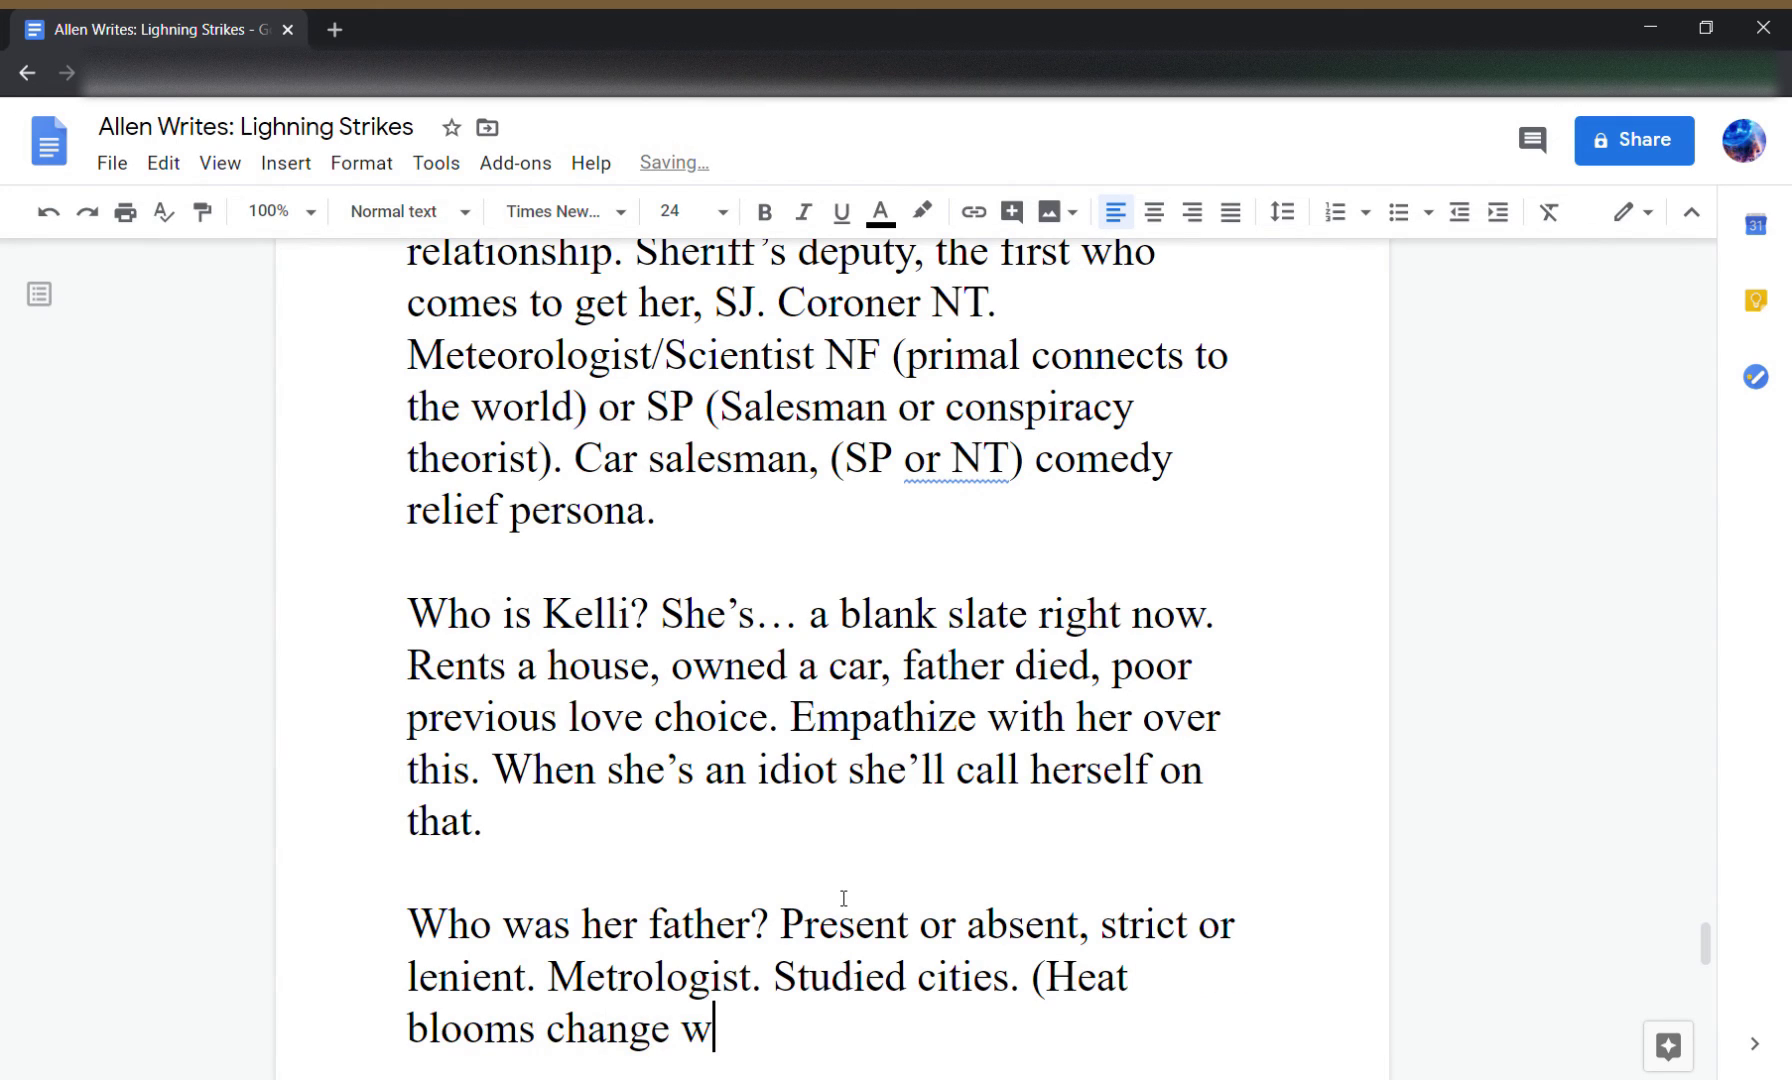
type("eather patterns")
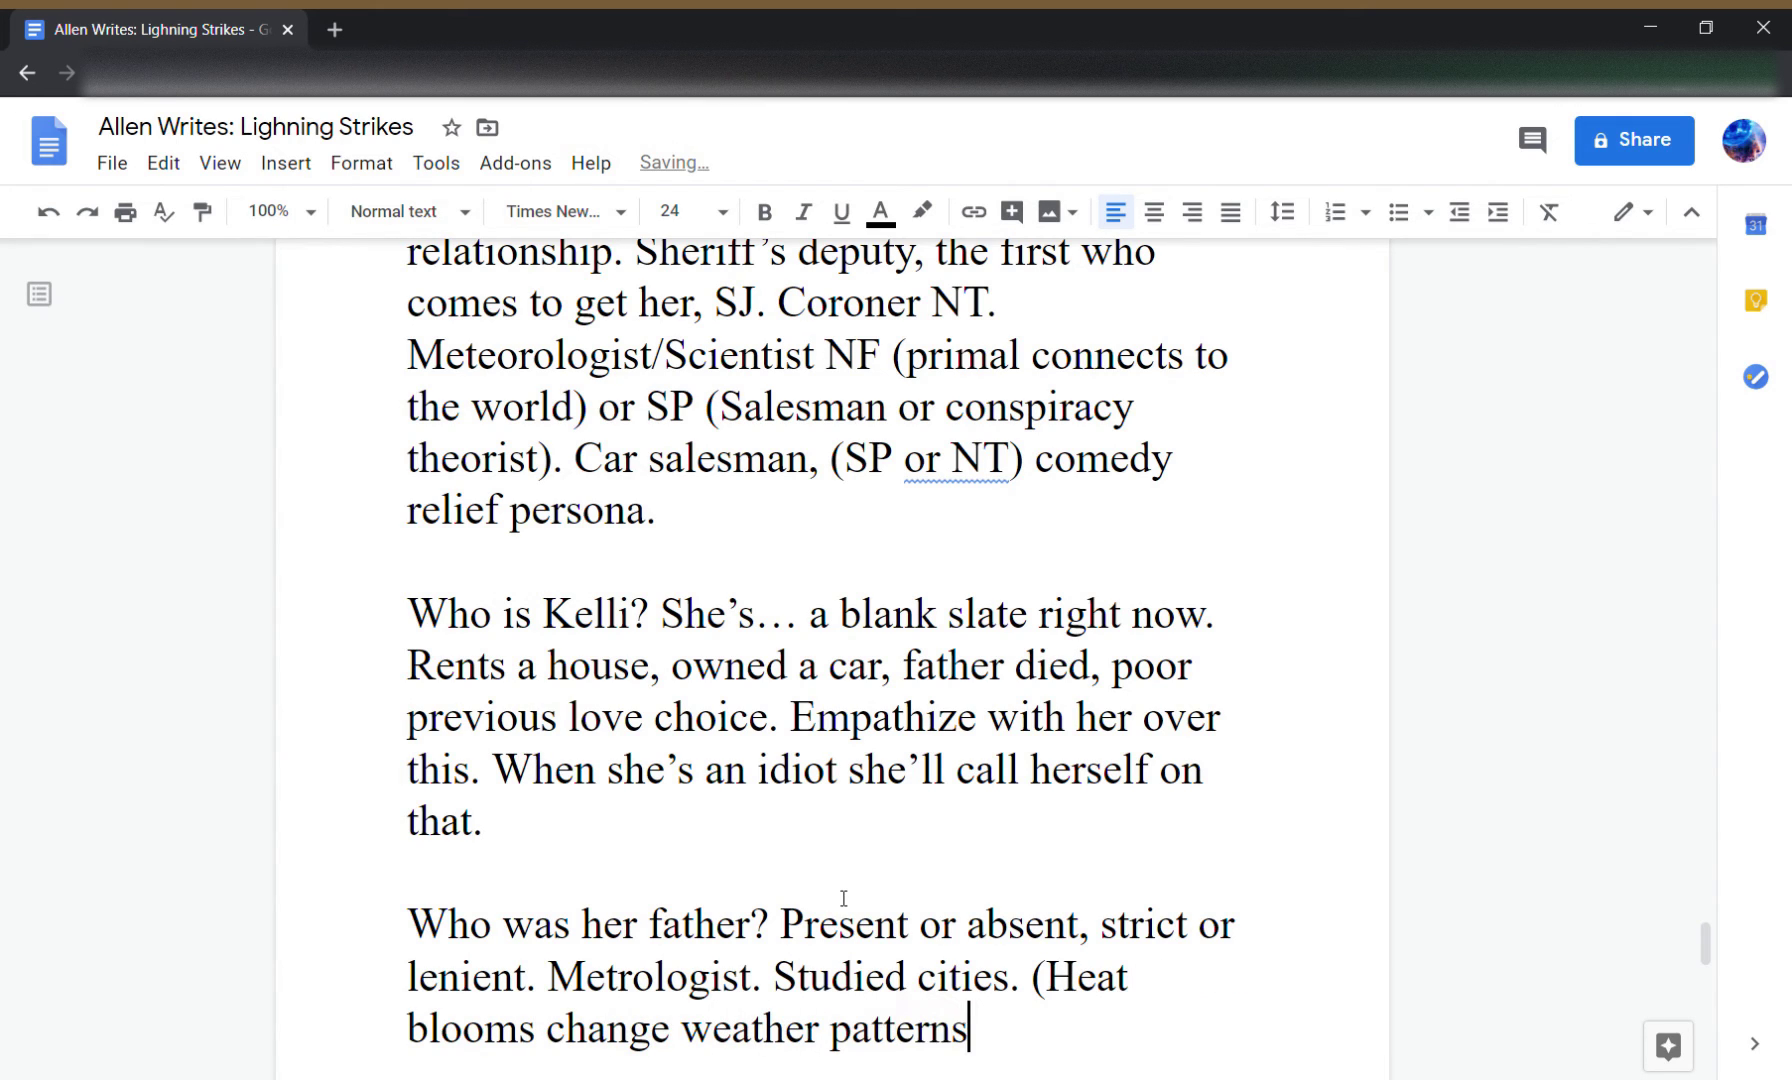
type(").")
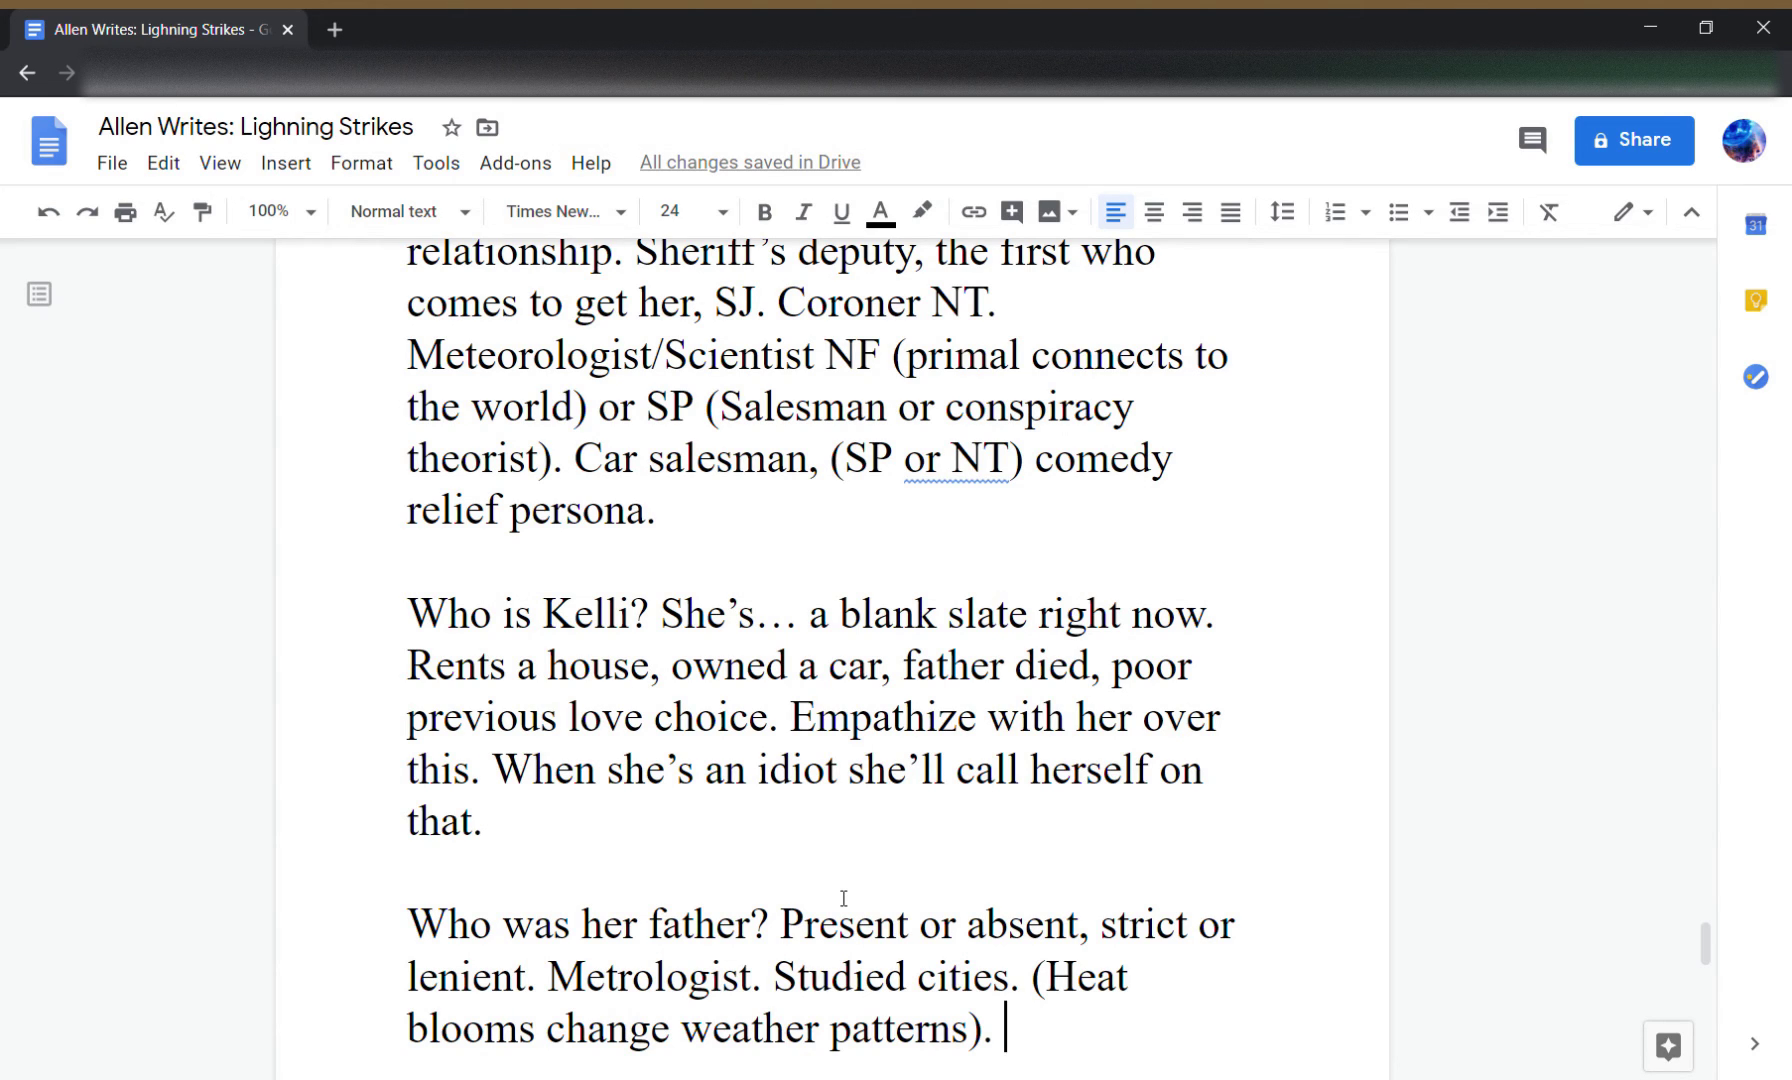
- Insert "(don’t use term)" directly after "Meteorologist" in the potential mates paragraph, before "/Scientist"
key("Up")
key("Up")
key("Up")
key("Up")
key("Up")
key("Up")
key("Up")
key("Up")
key("Up")
key("Up")
key("Up")
key("Up")
key("Up")
key("Left")
key("Left")
key("Left")
key("Left")
key("Left")
key("Left")
key("Left")
key("Left")
key("Left")
key("Left")
key("Left")
key("Left")
key("Left")
key("Left")
key("Left")
key("Left")
key("Left")
key("Left")
key("Left")
type("(do")
type("n't use")
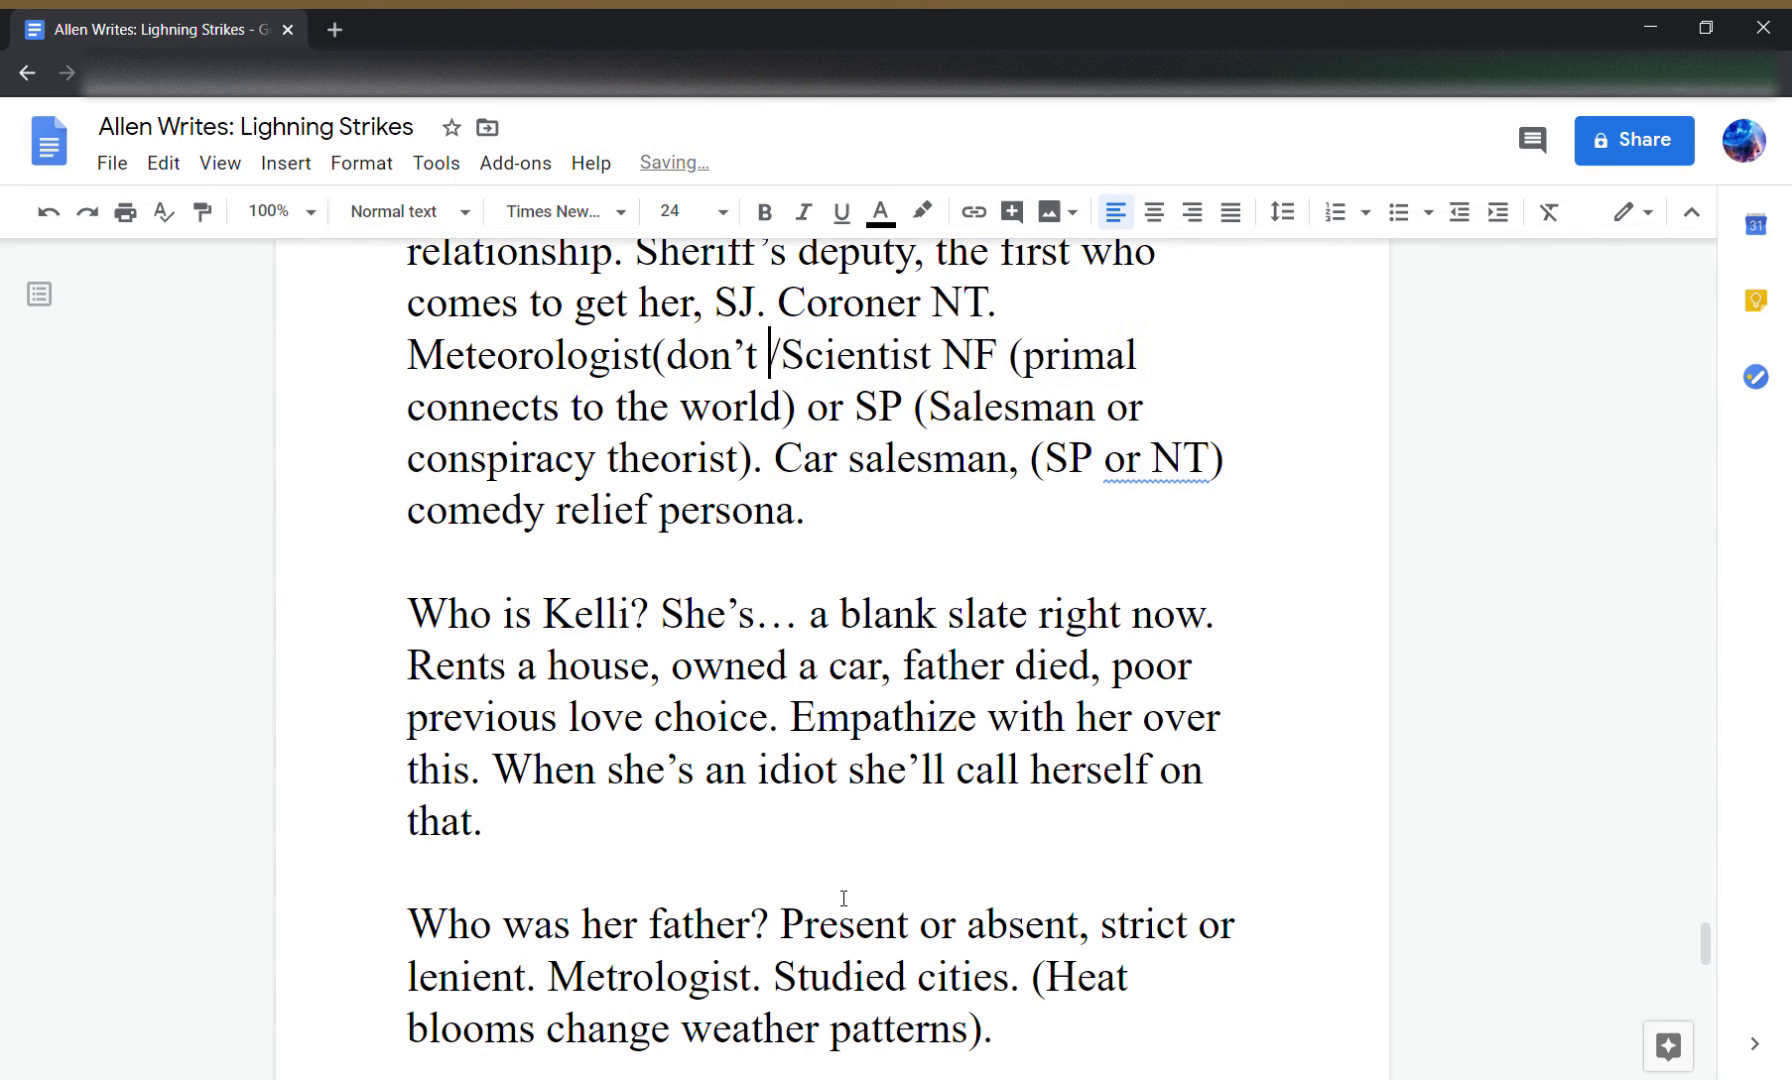
type(" term)")
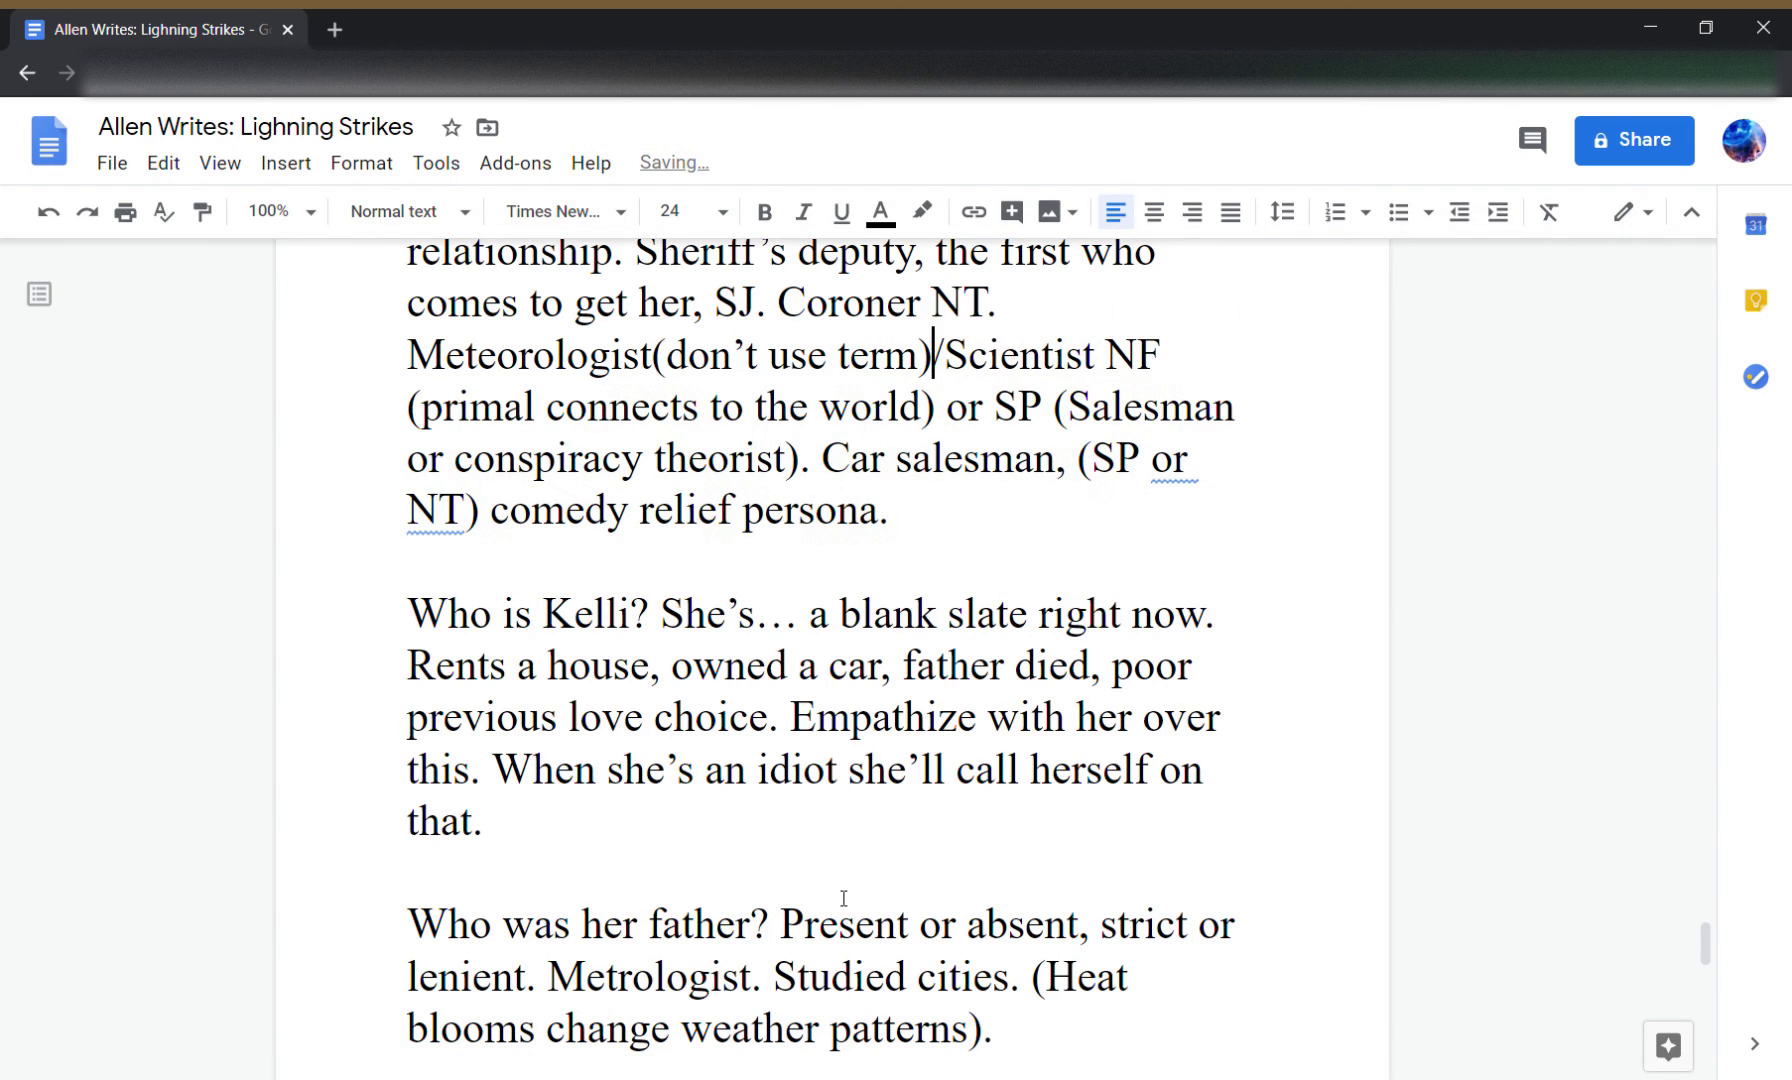
- Add "Uncovered something and… ?" at the end of the father note, removing the abandoned wording about weather
key("Down")
key("Down")
key("Down")
key("Down")
key("Down")
key("Down")
key("Down")
key("Down")
key("Down")
key("Down")
key("Down")
key("Down")
key("Down")
key("Down")
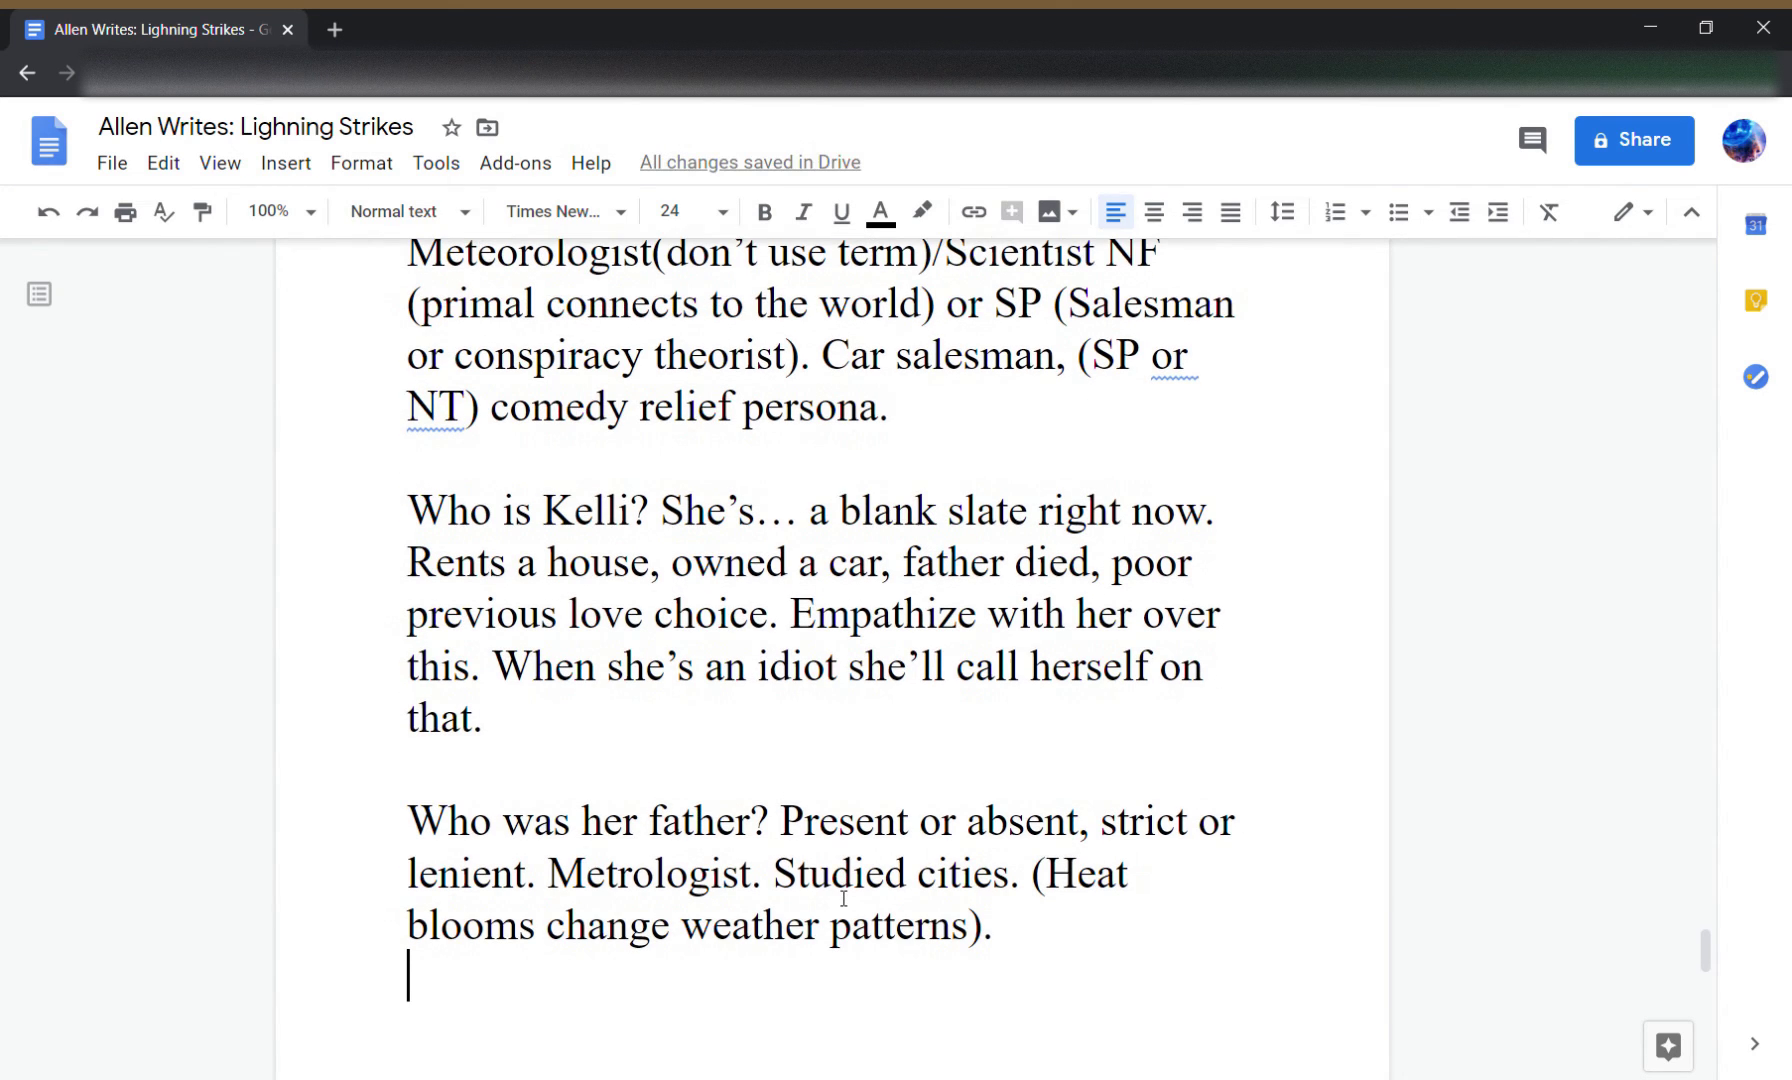
key("Left")
type("Uncovered so")
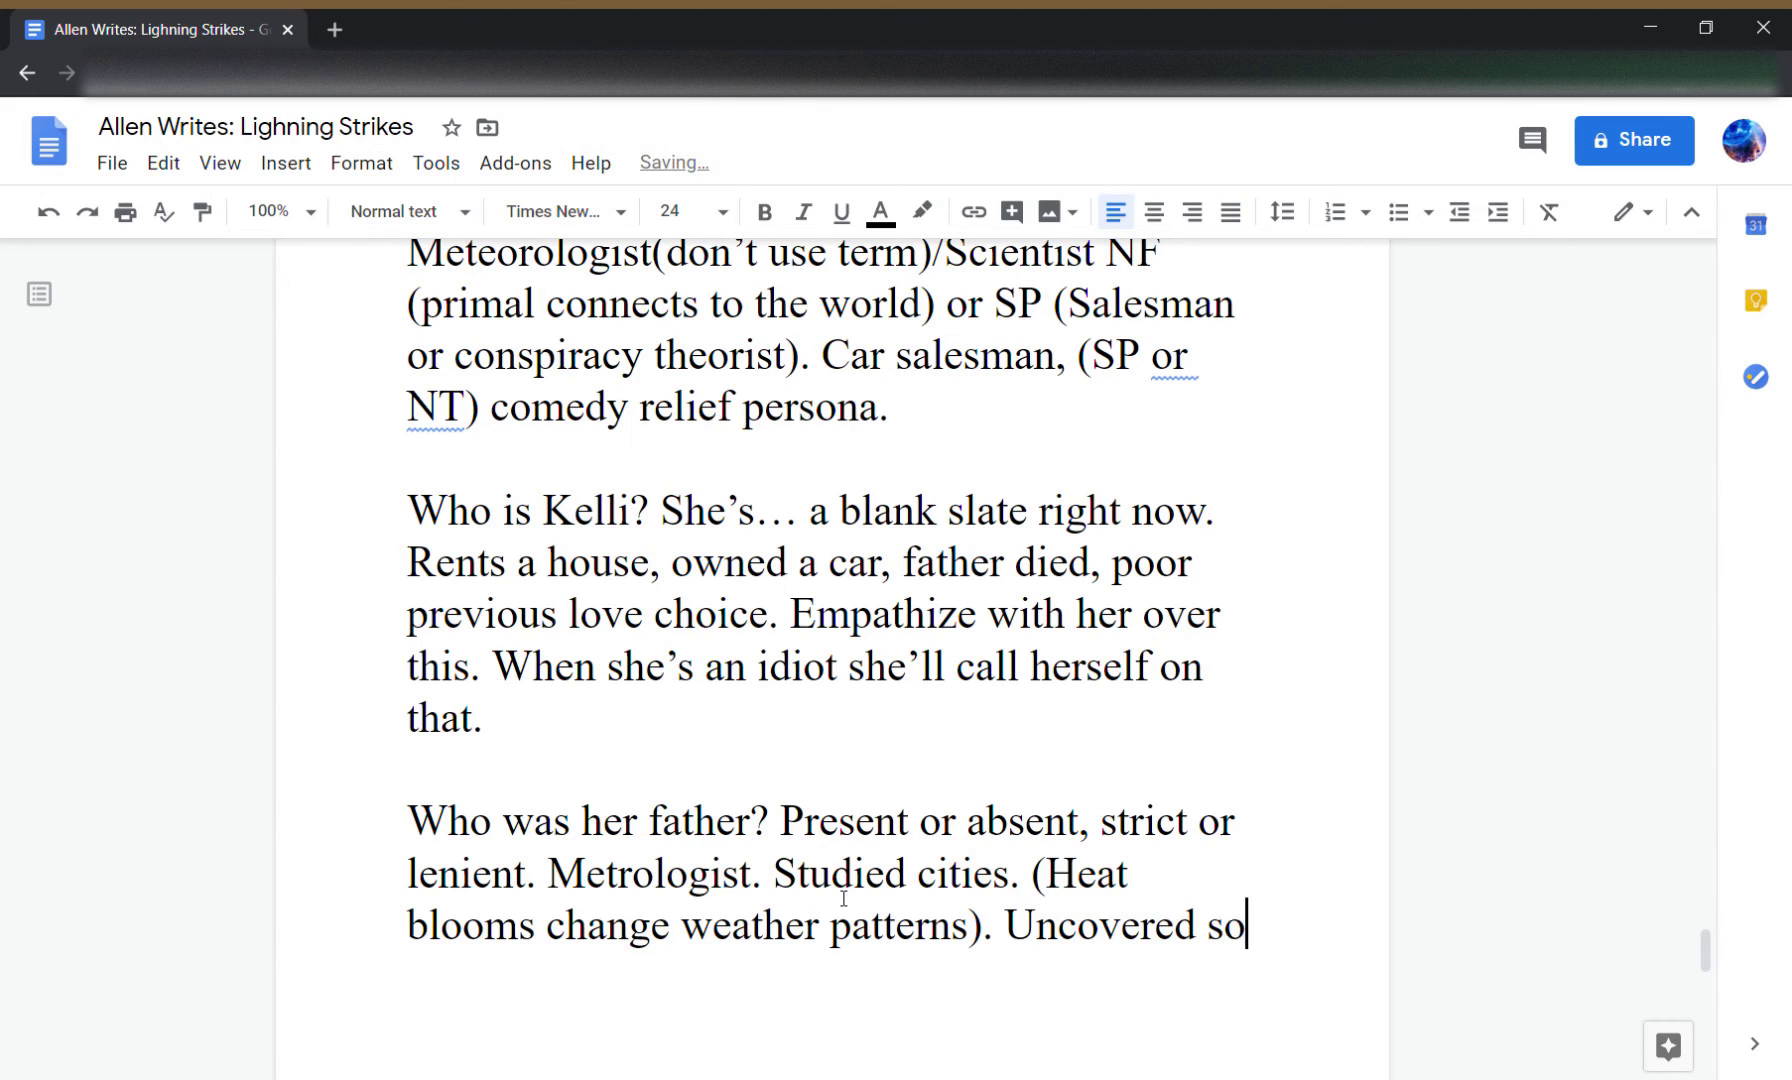
type("mething about ")
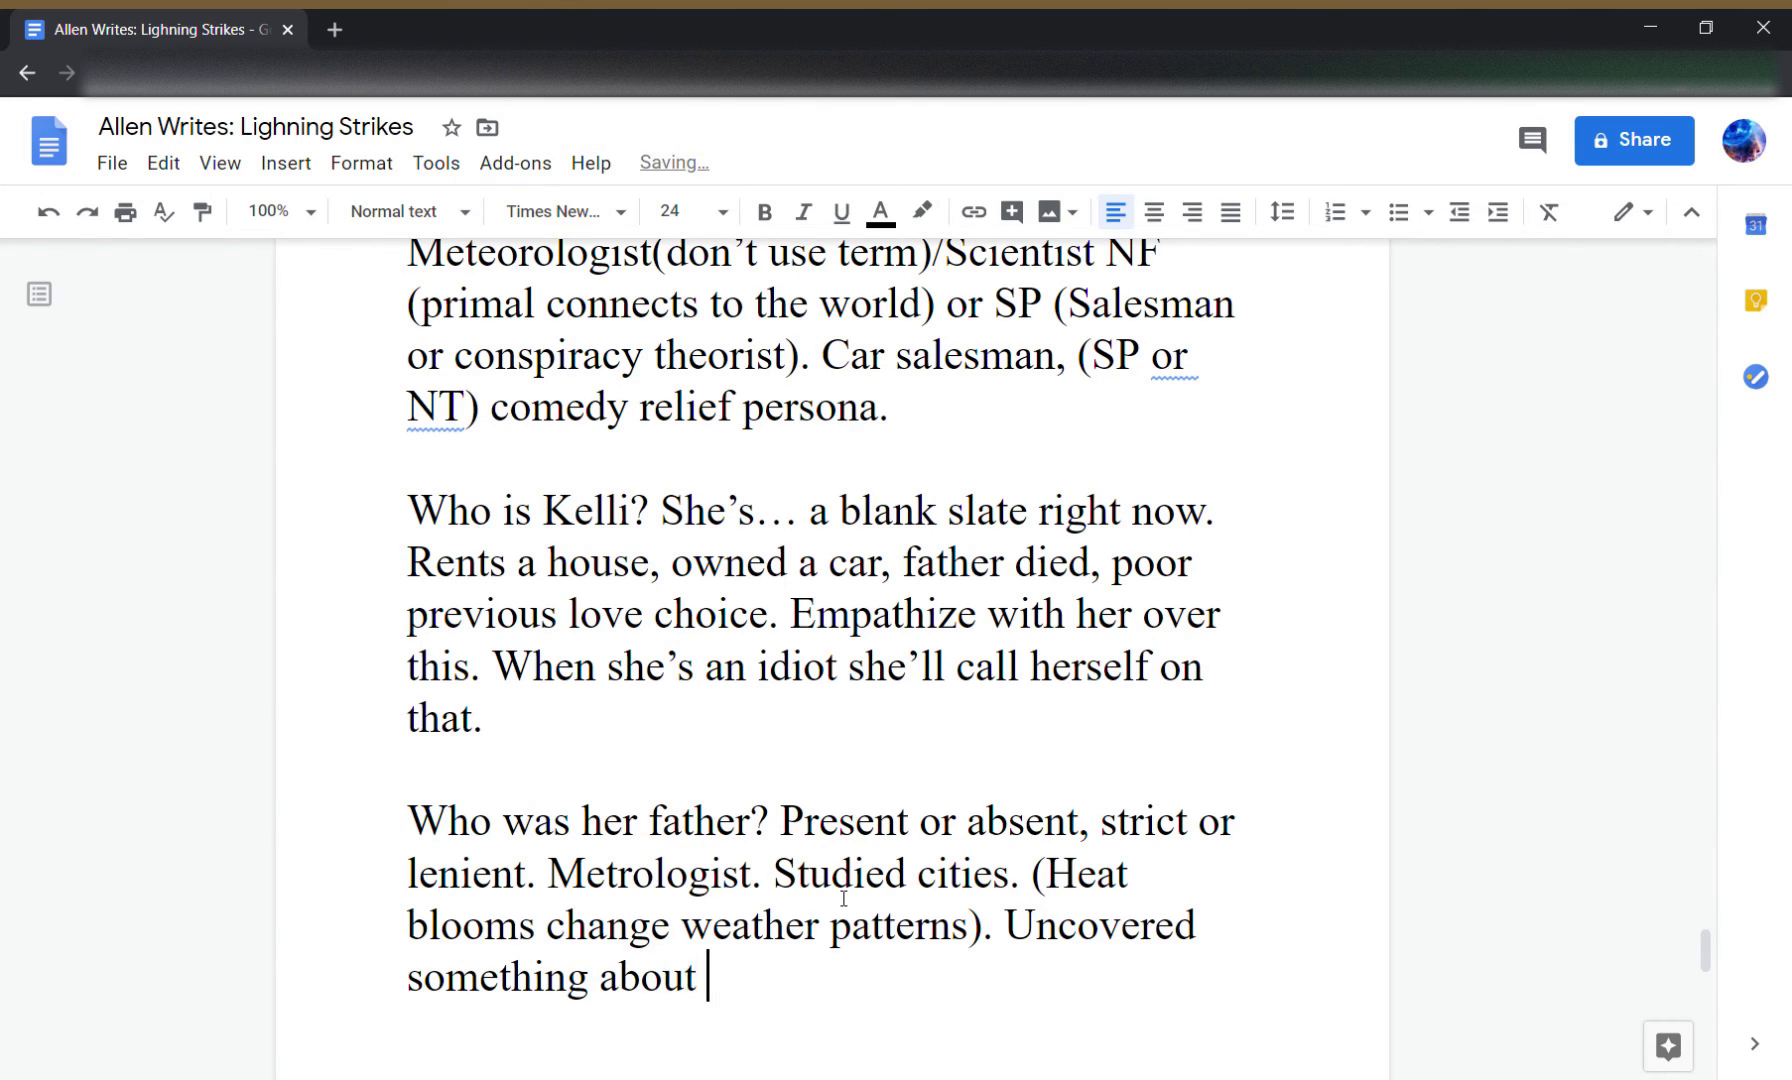
type("weather")
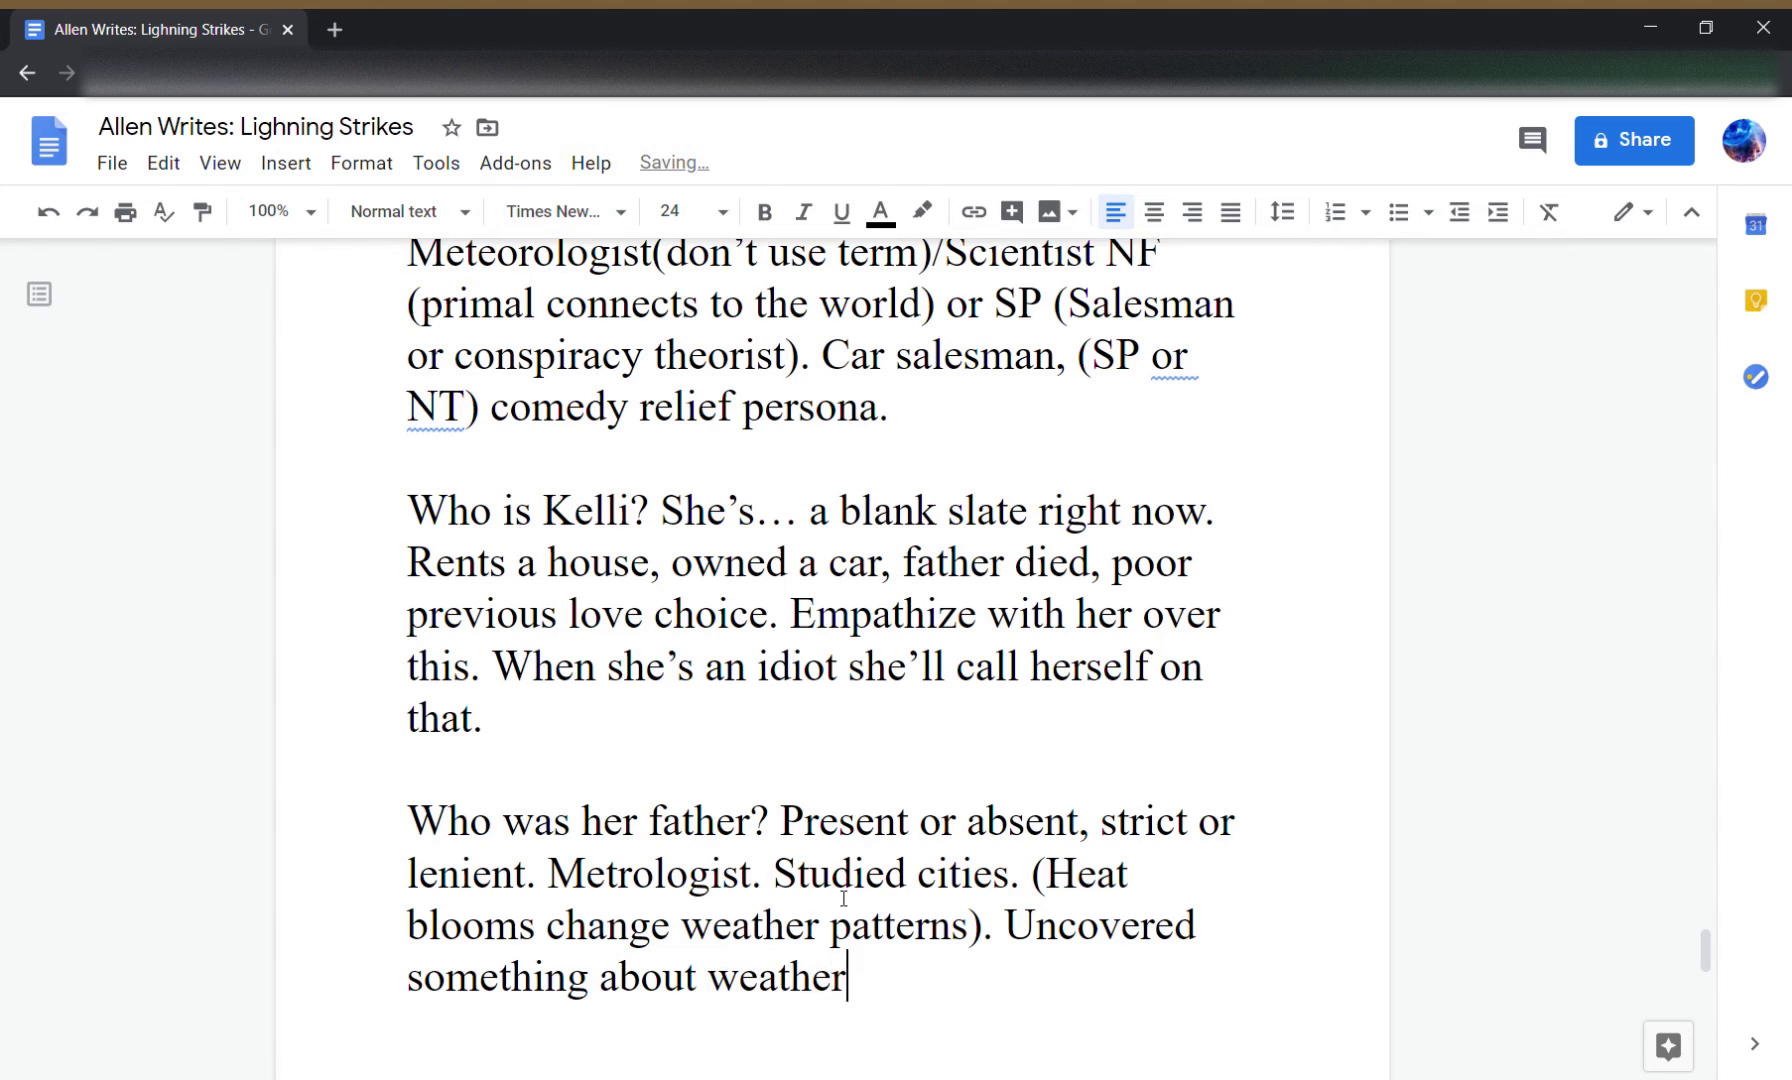
type(" pate")
key("BackSpace")
key("BackSpace")
key("BackSpace")
key("BackSpace")
key("BackSpace")
key("BackSpace")
key("BackSpace")
key("BackSpace")
key("BackSpace")
key("BackSpace")
key("BackSpace")
key("BackSpace")
key("BackSpace")
key("BackSpace")
key("BackSpace")
key("BackSpace")
key("BackSpace")
key("BackSpace")
type("and")
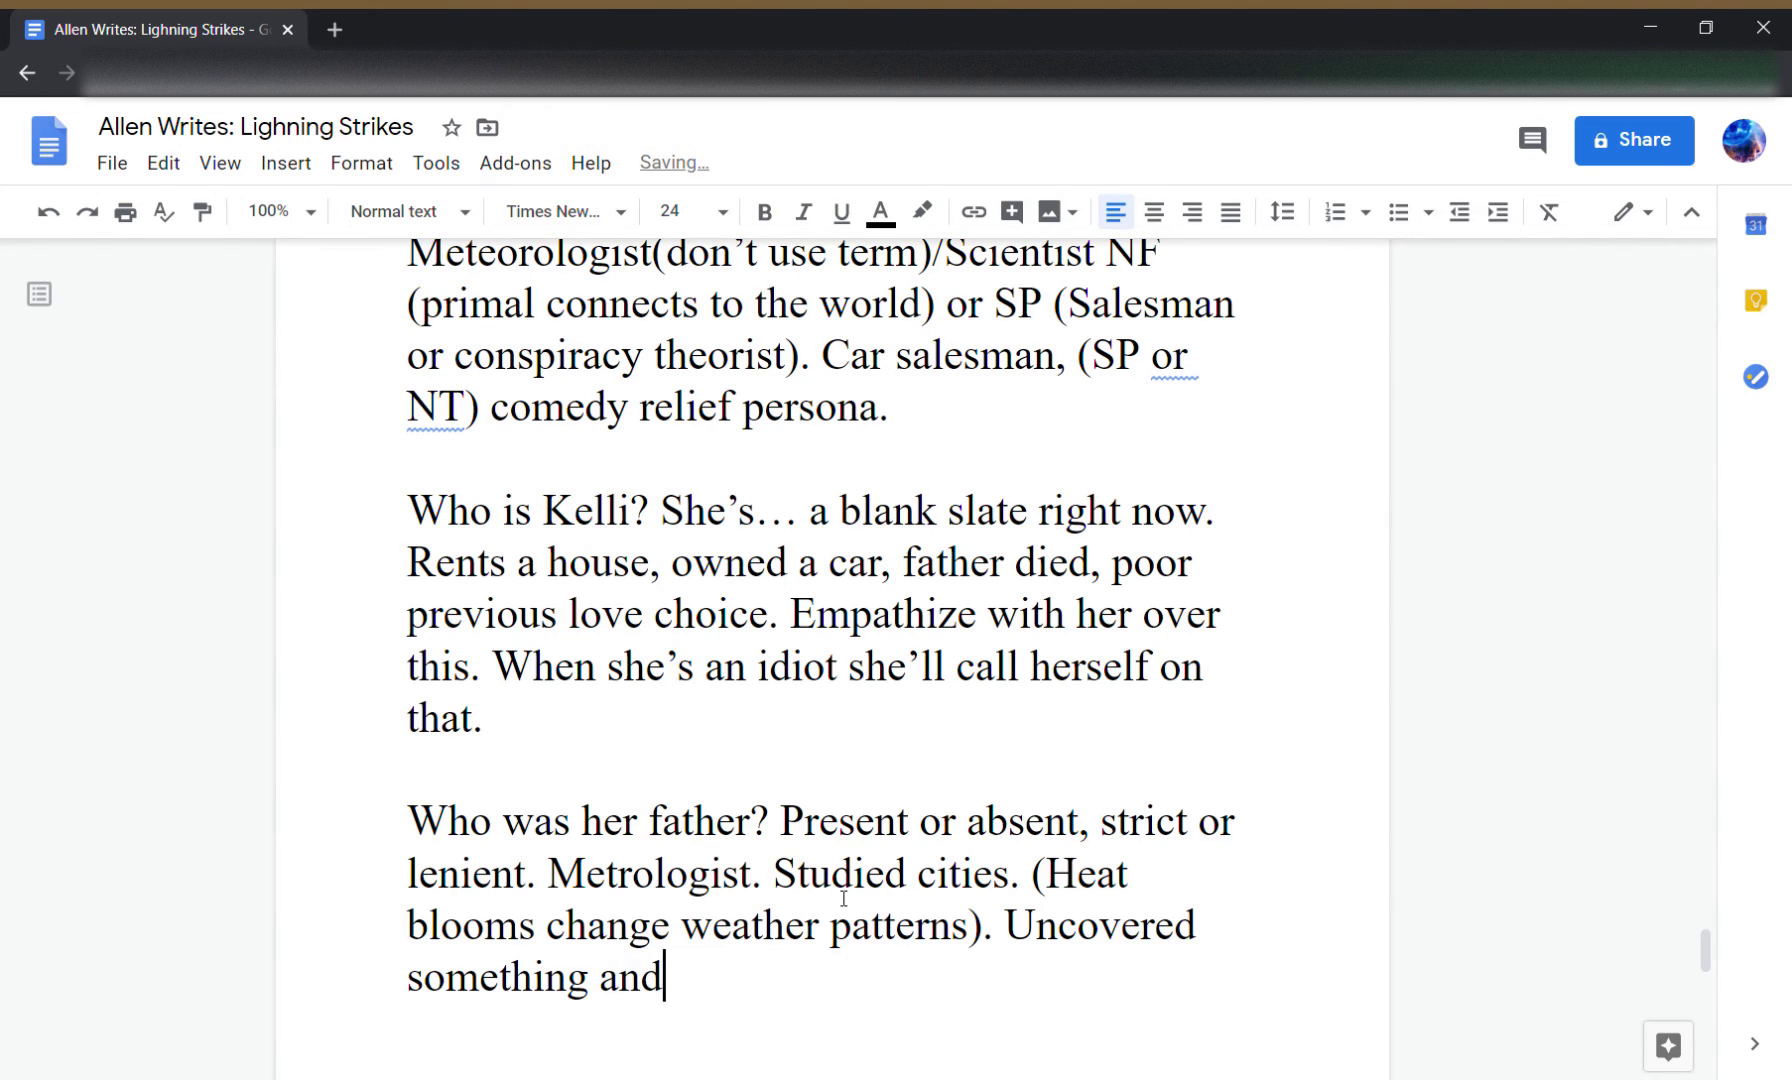
type("... ?)")
key("BackSpace")
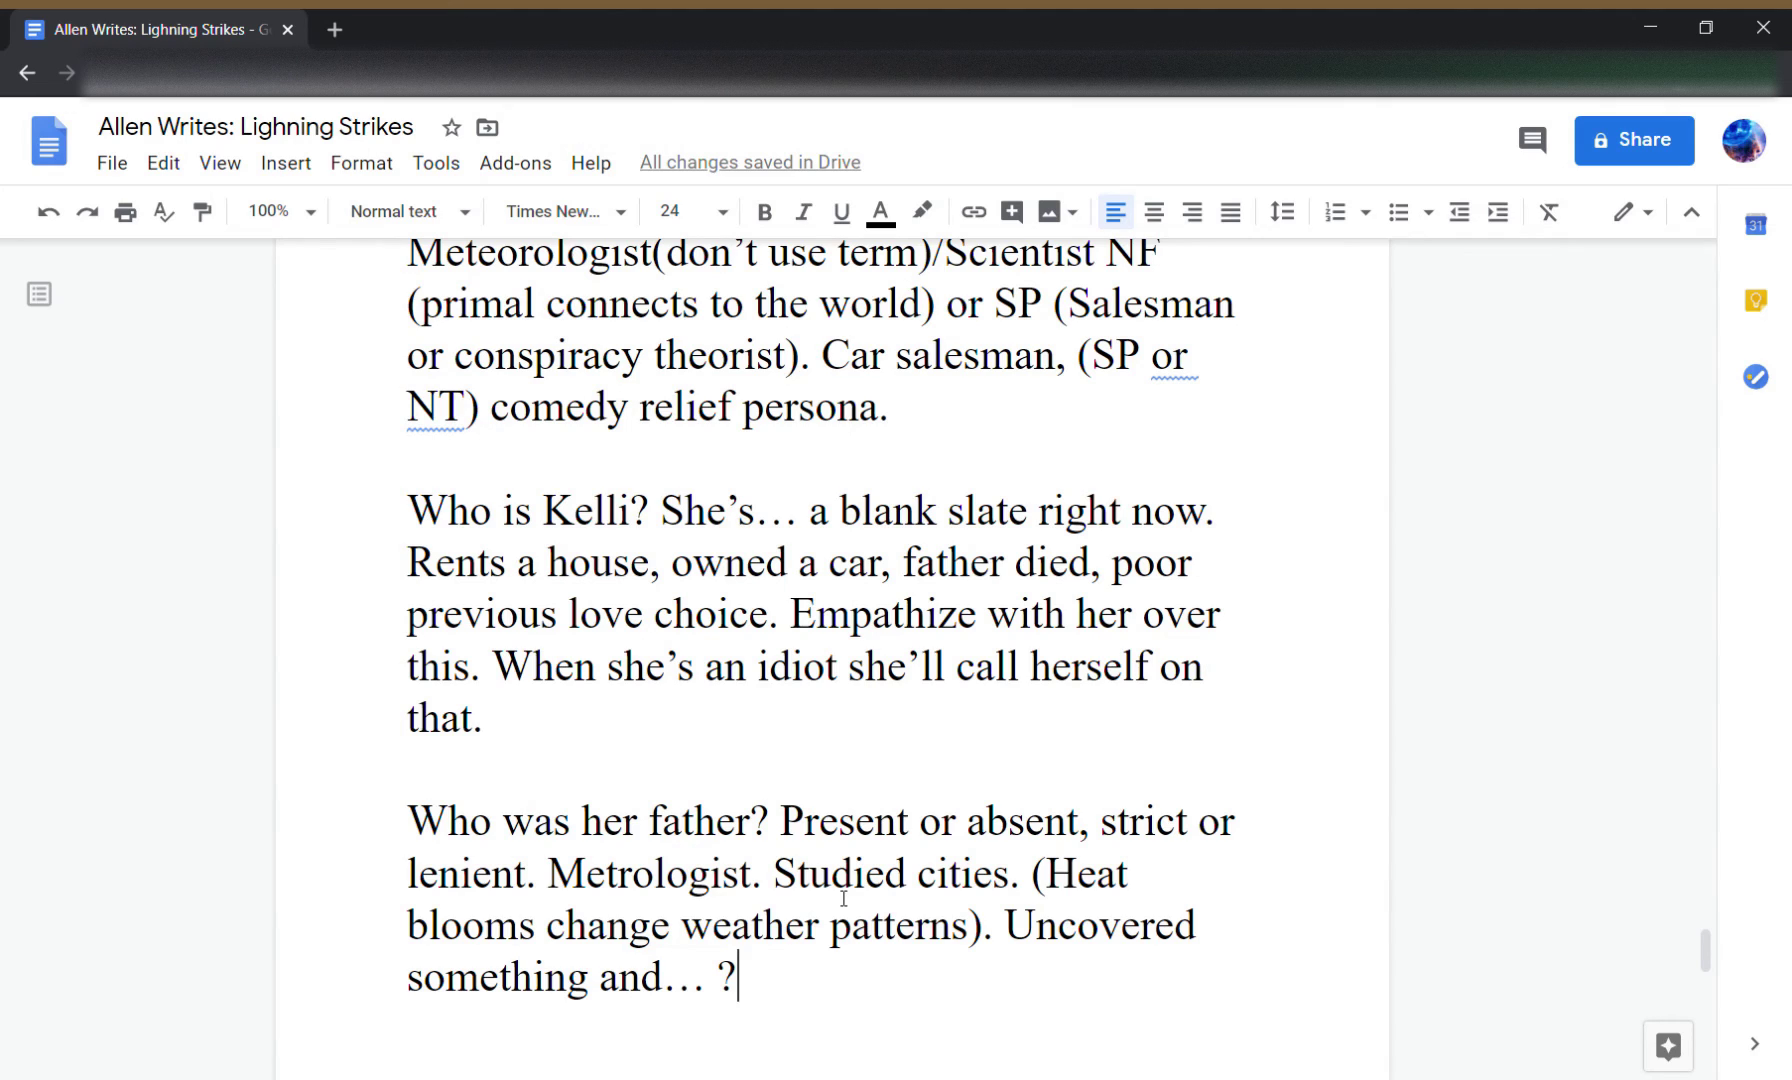
- Start another sentence in the father note with "Like a billiard table", inserting the missing "a" before "billiard"
type("Like bill")
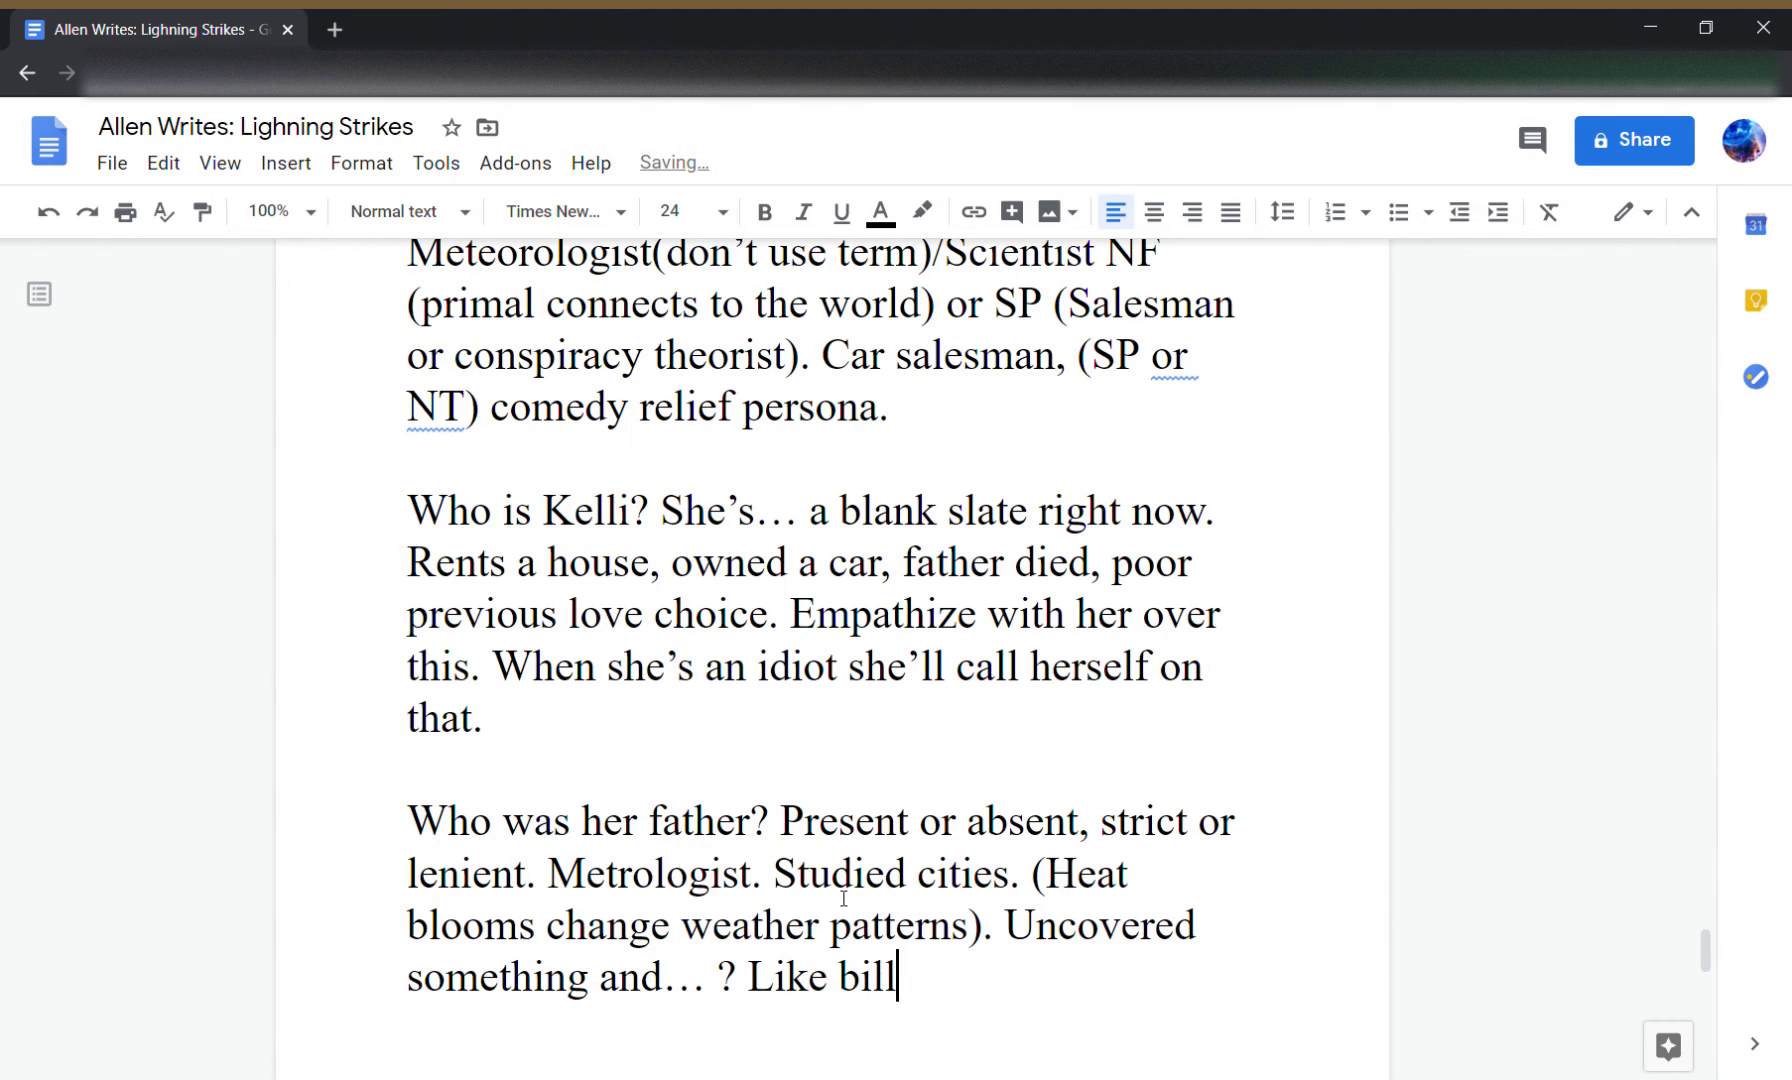
type("iard table")
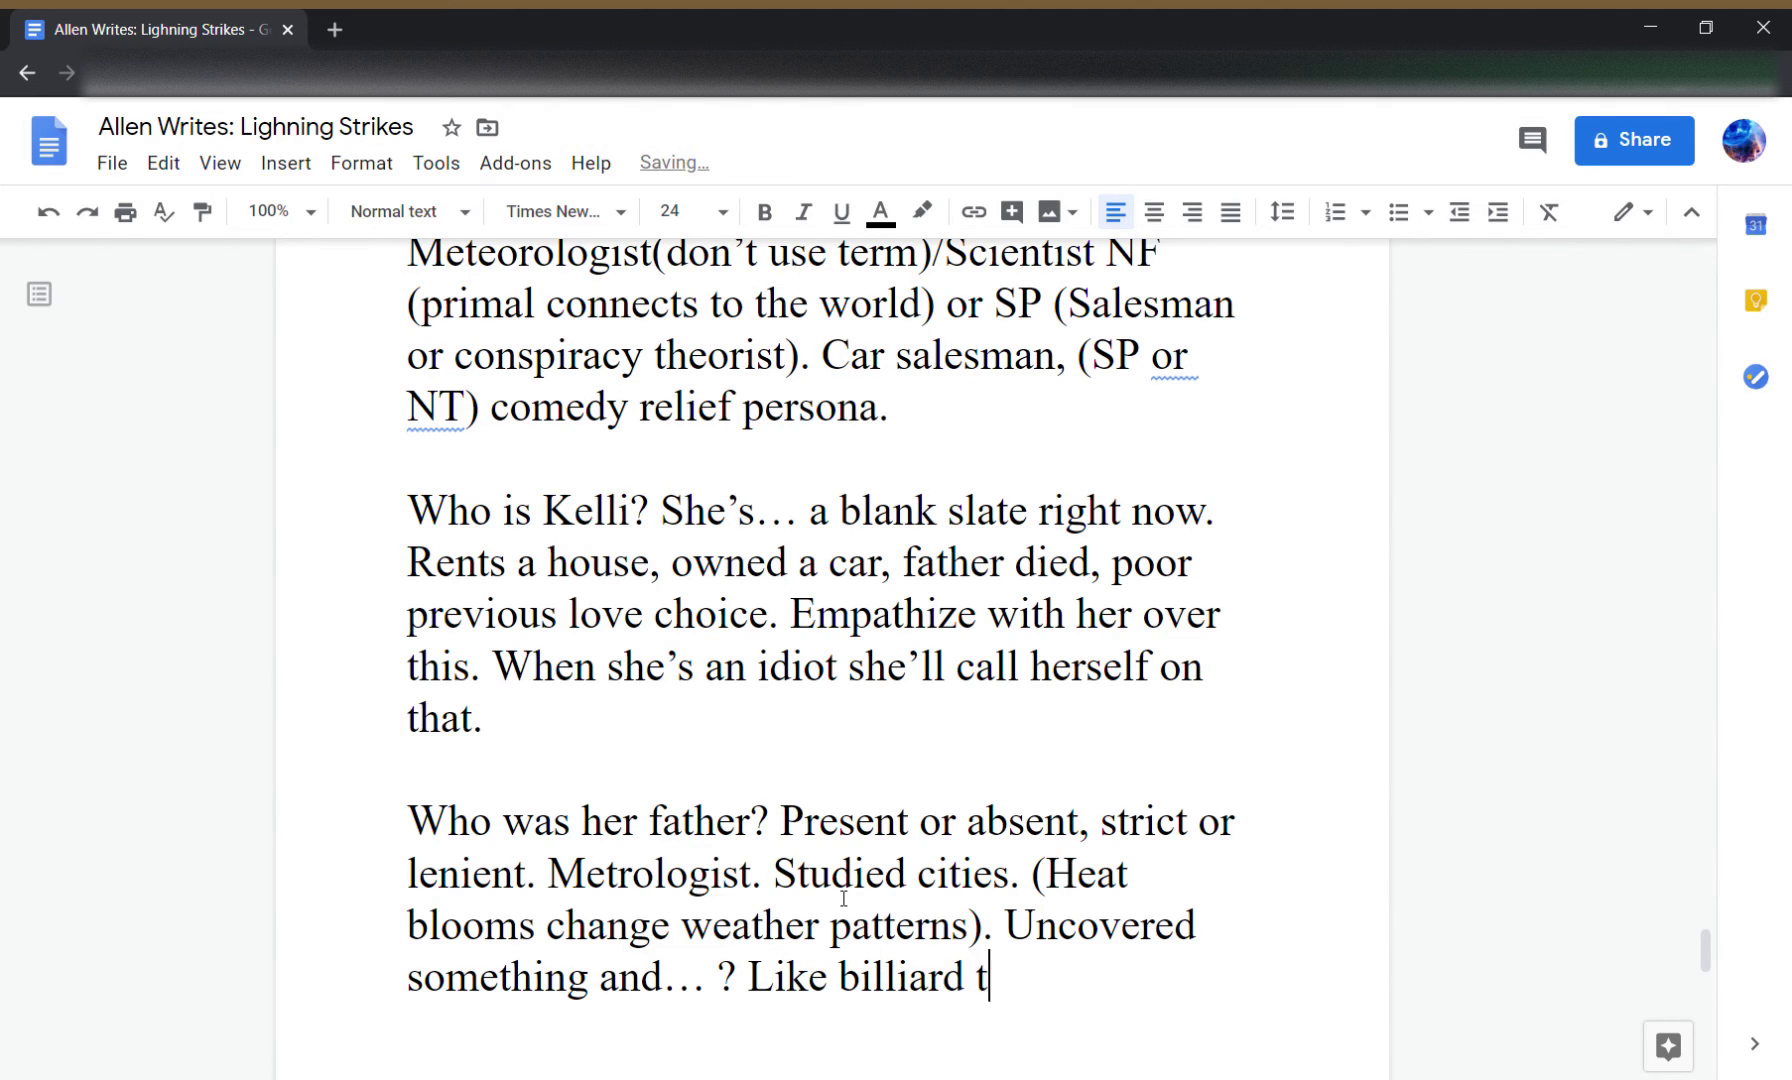
key("Left")
key("Left")
key("Left")
key("Left")
key("Left")
key("Left")
key("Left")
key("Left")
key("Left")
key("Left")
key("Left")
key("Left")
key("Left")
key("Left")
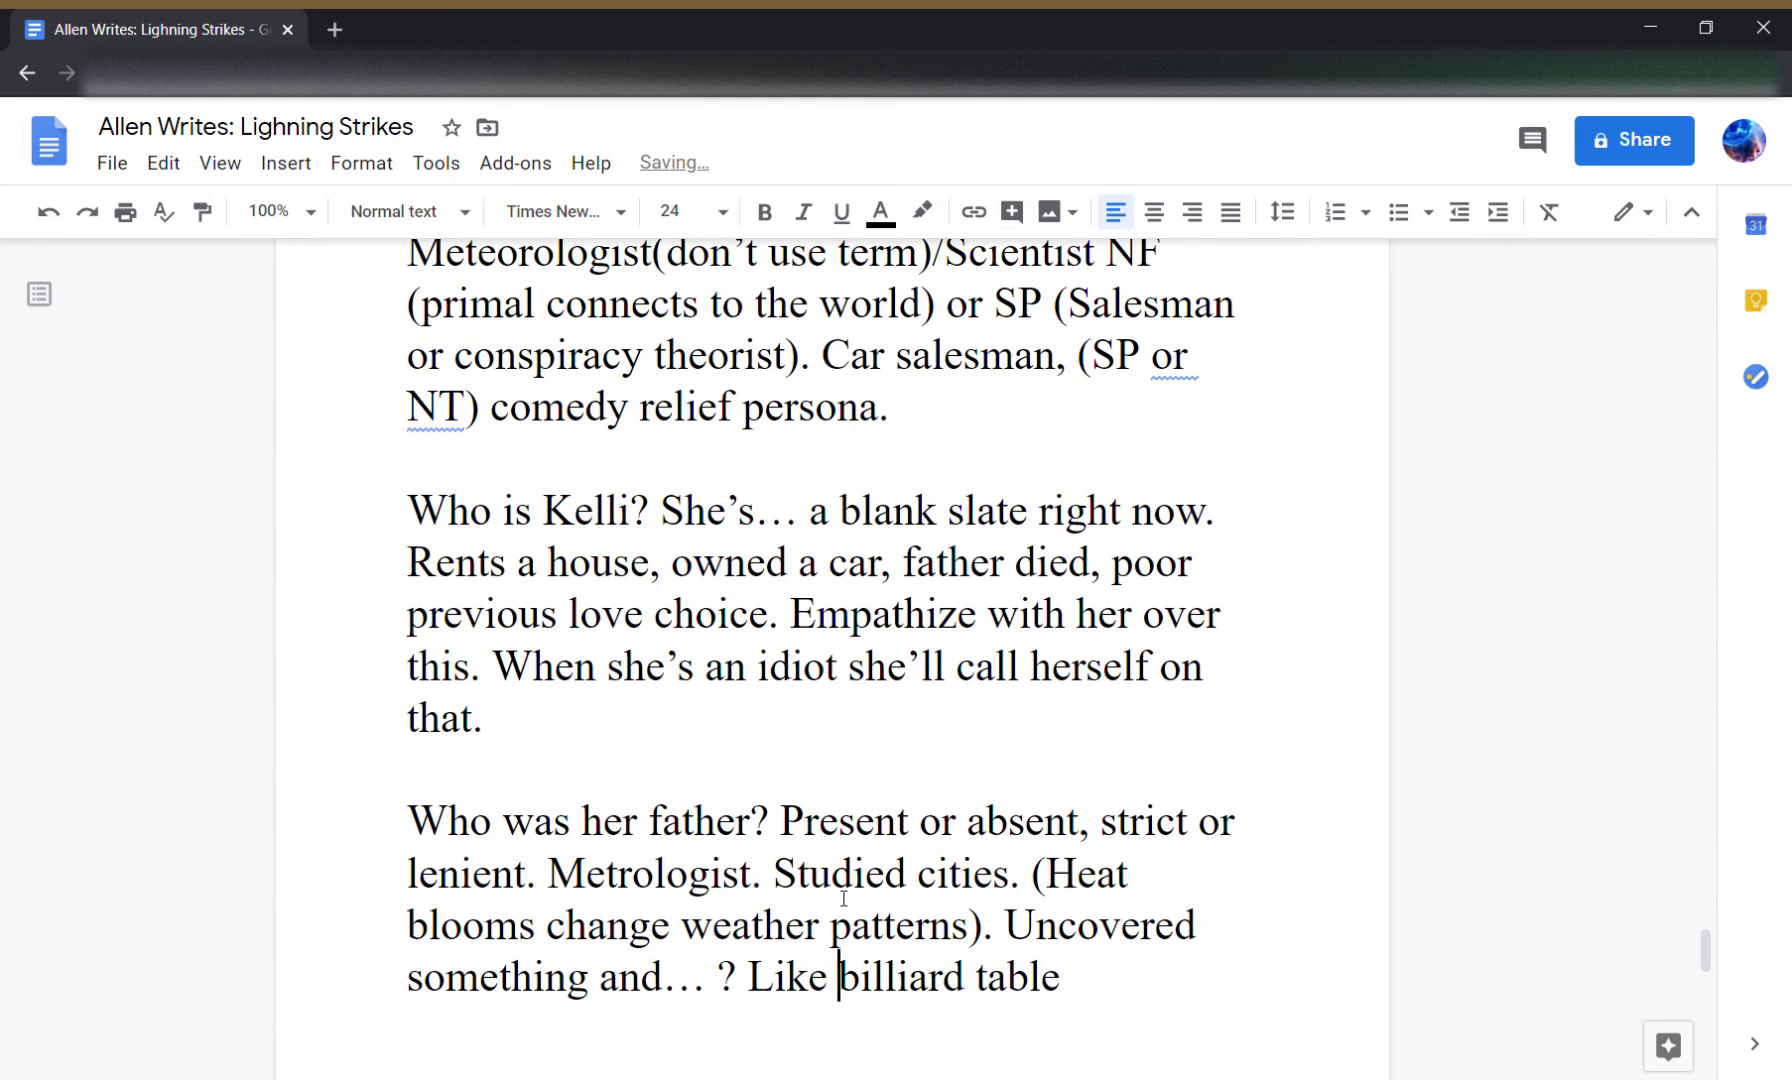
type("a")
key("End")
- Complete the billiard table sentence with ", cities affect one another and new cities change all the patterns."
type("cit")
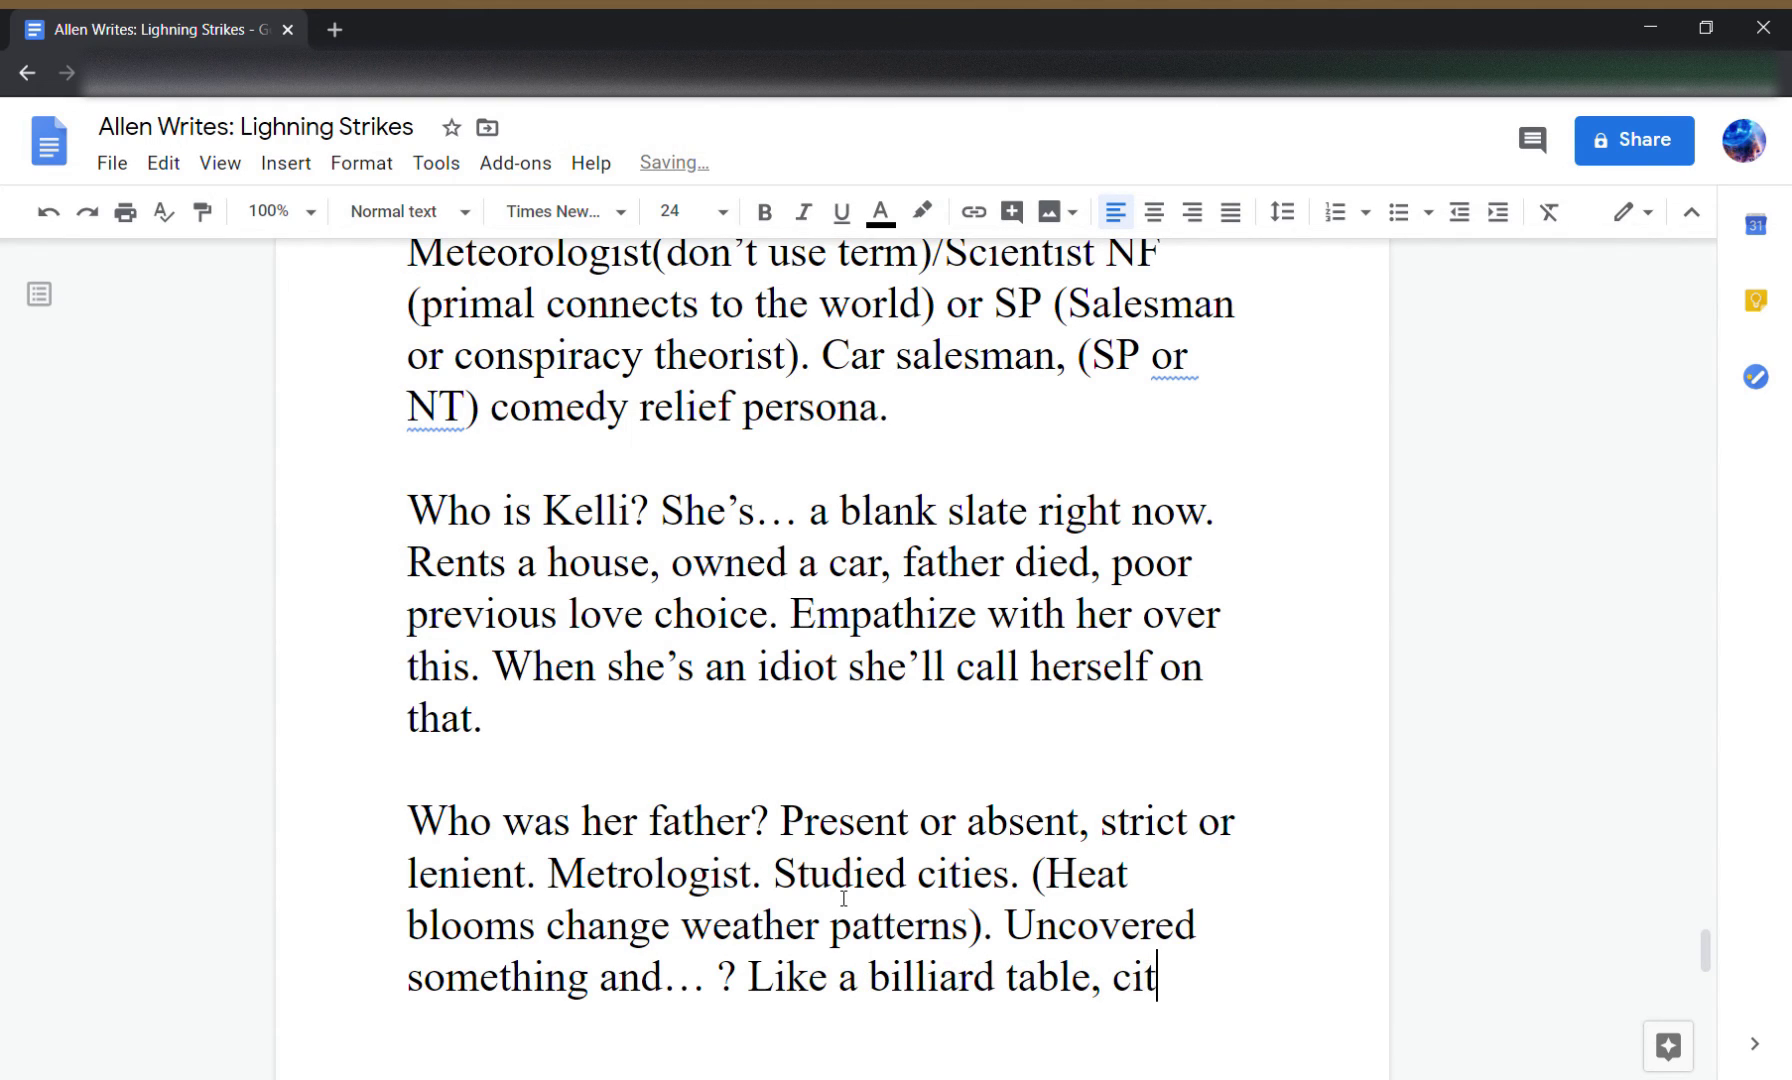
type("ies affect one another")
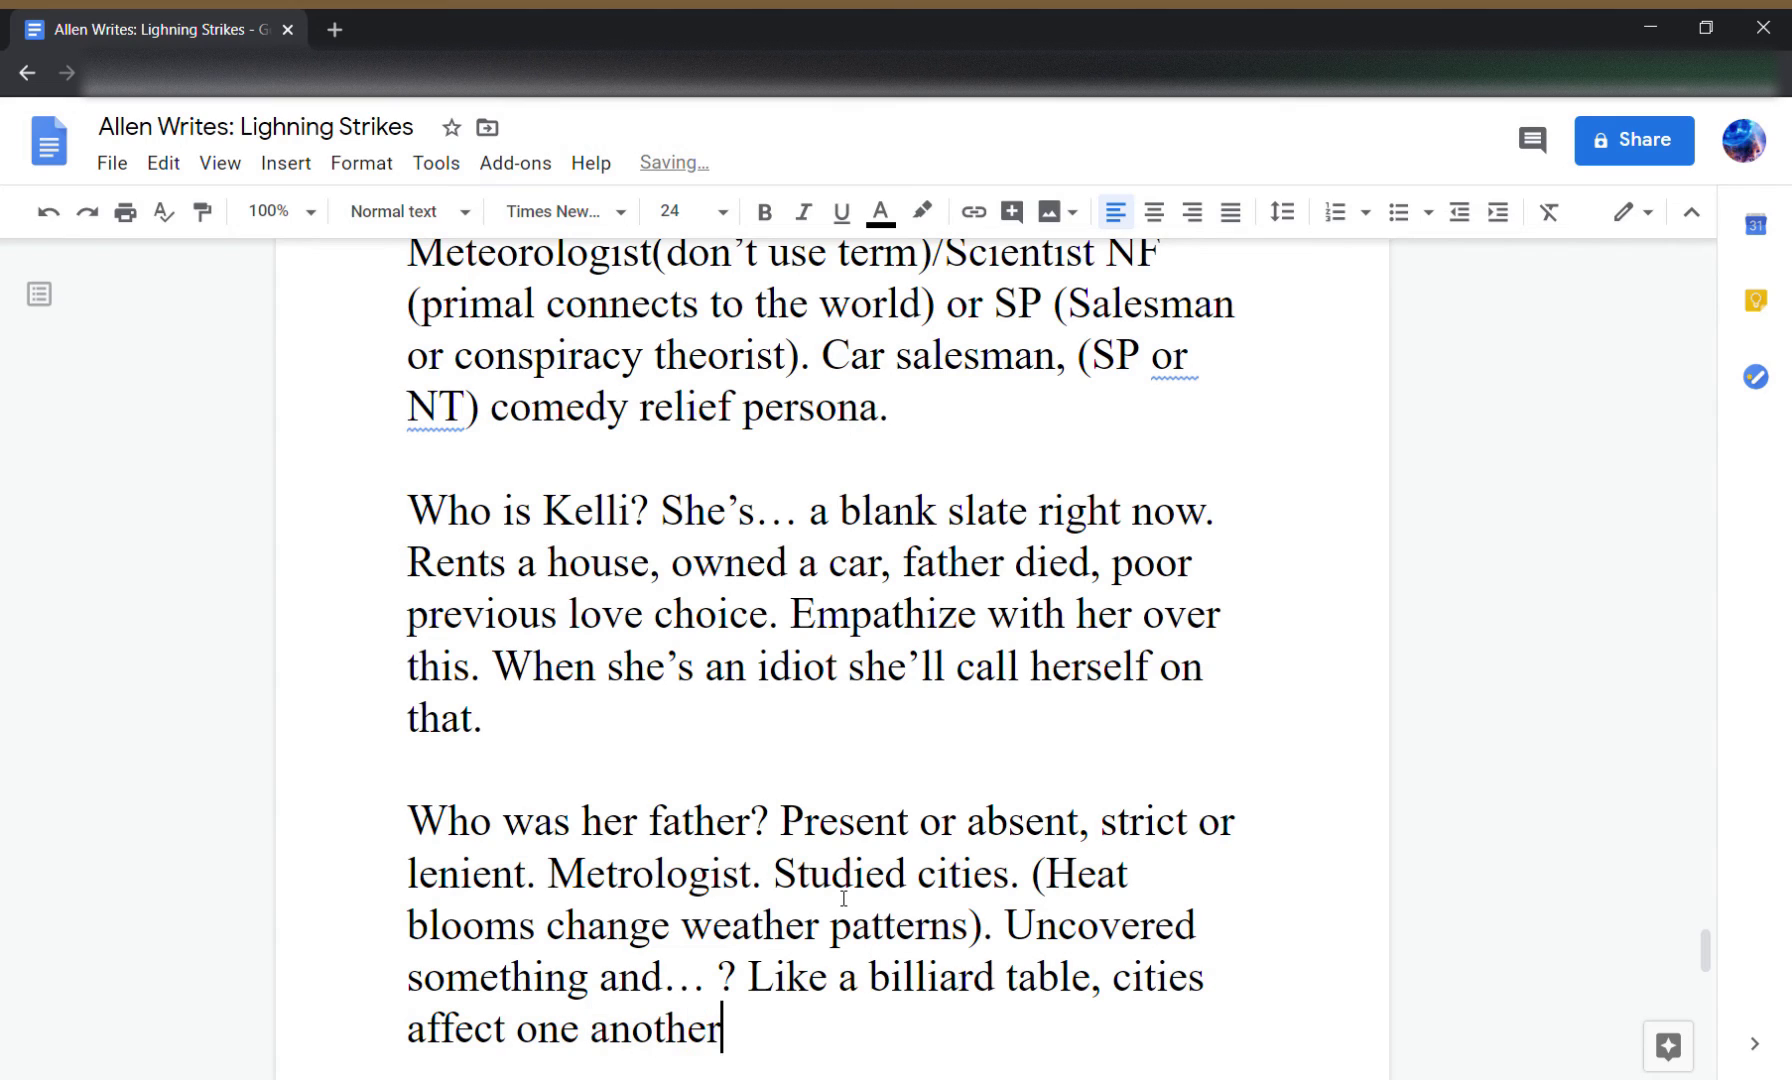
type(" and new cities c")
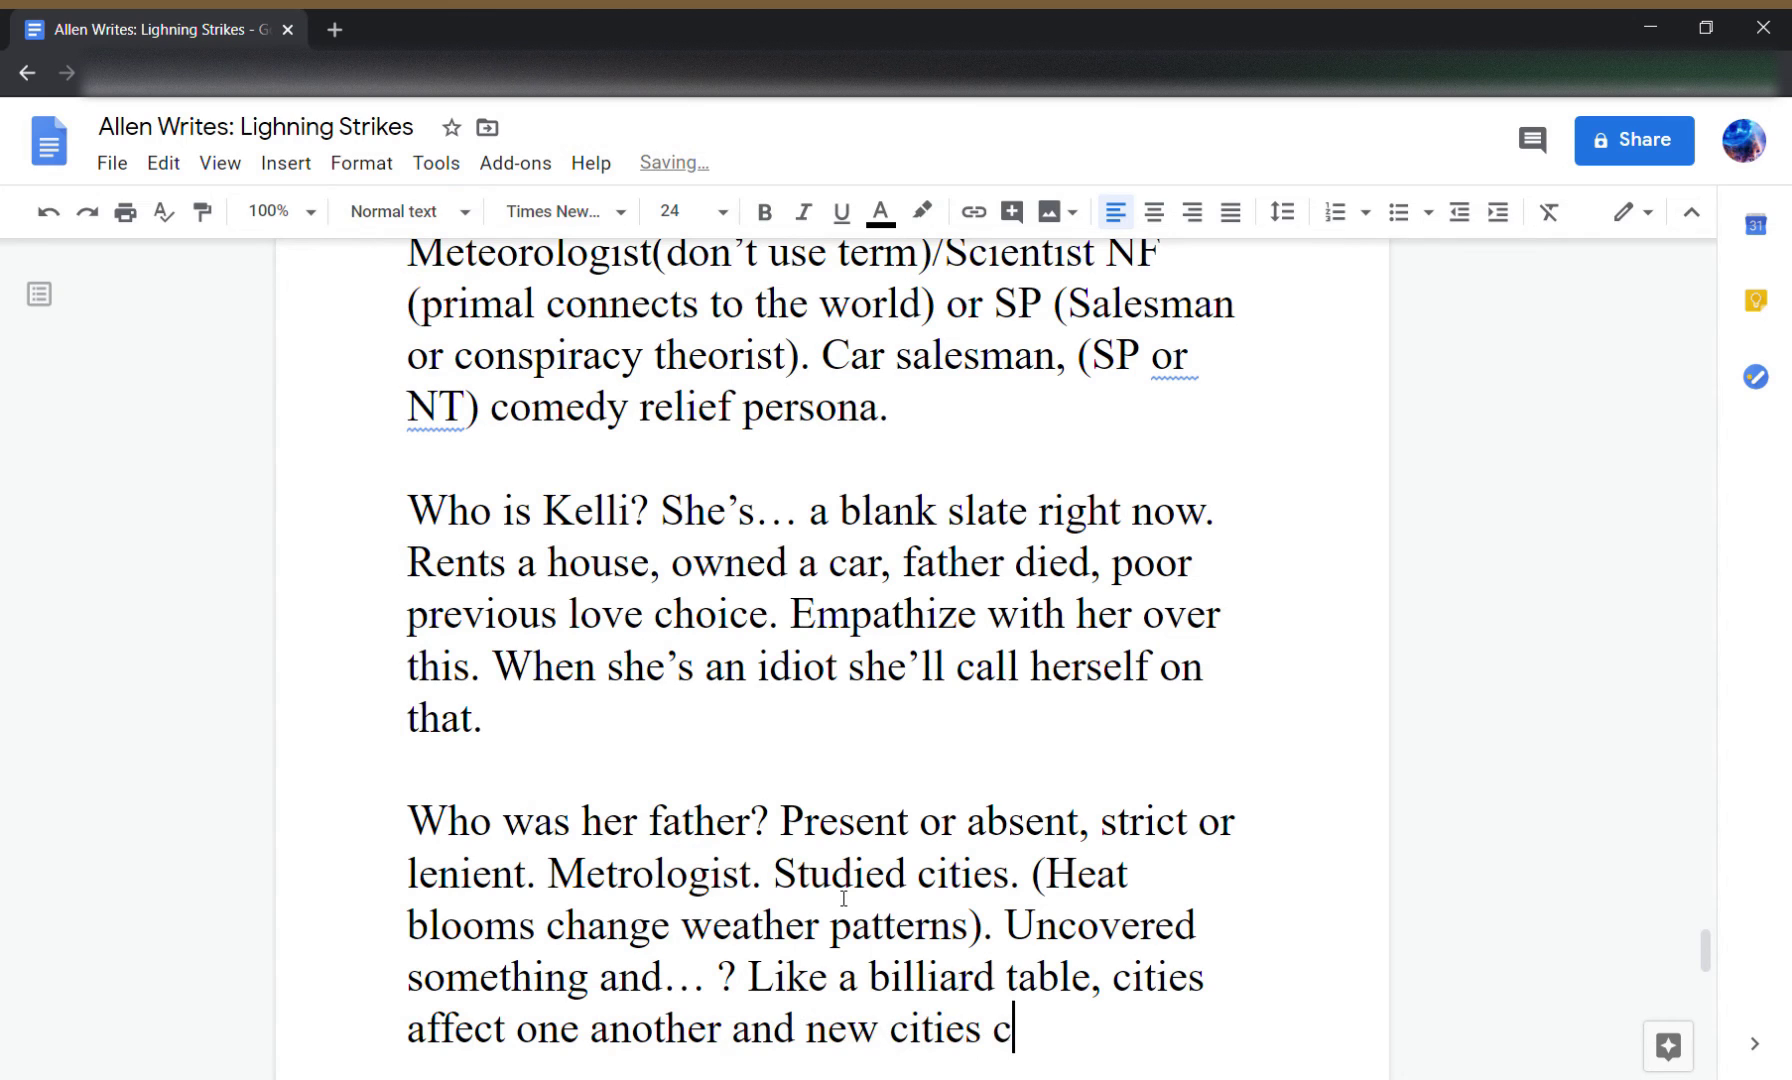
type("hange all the patterns.")
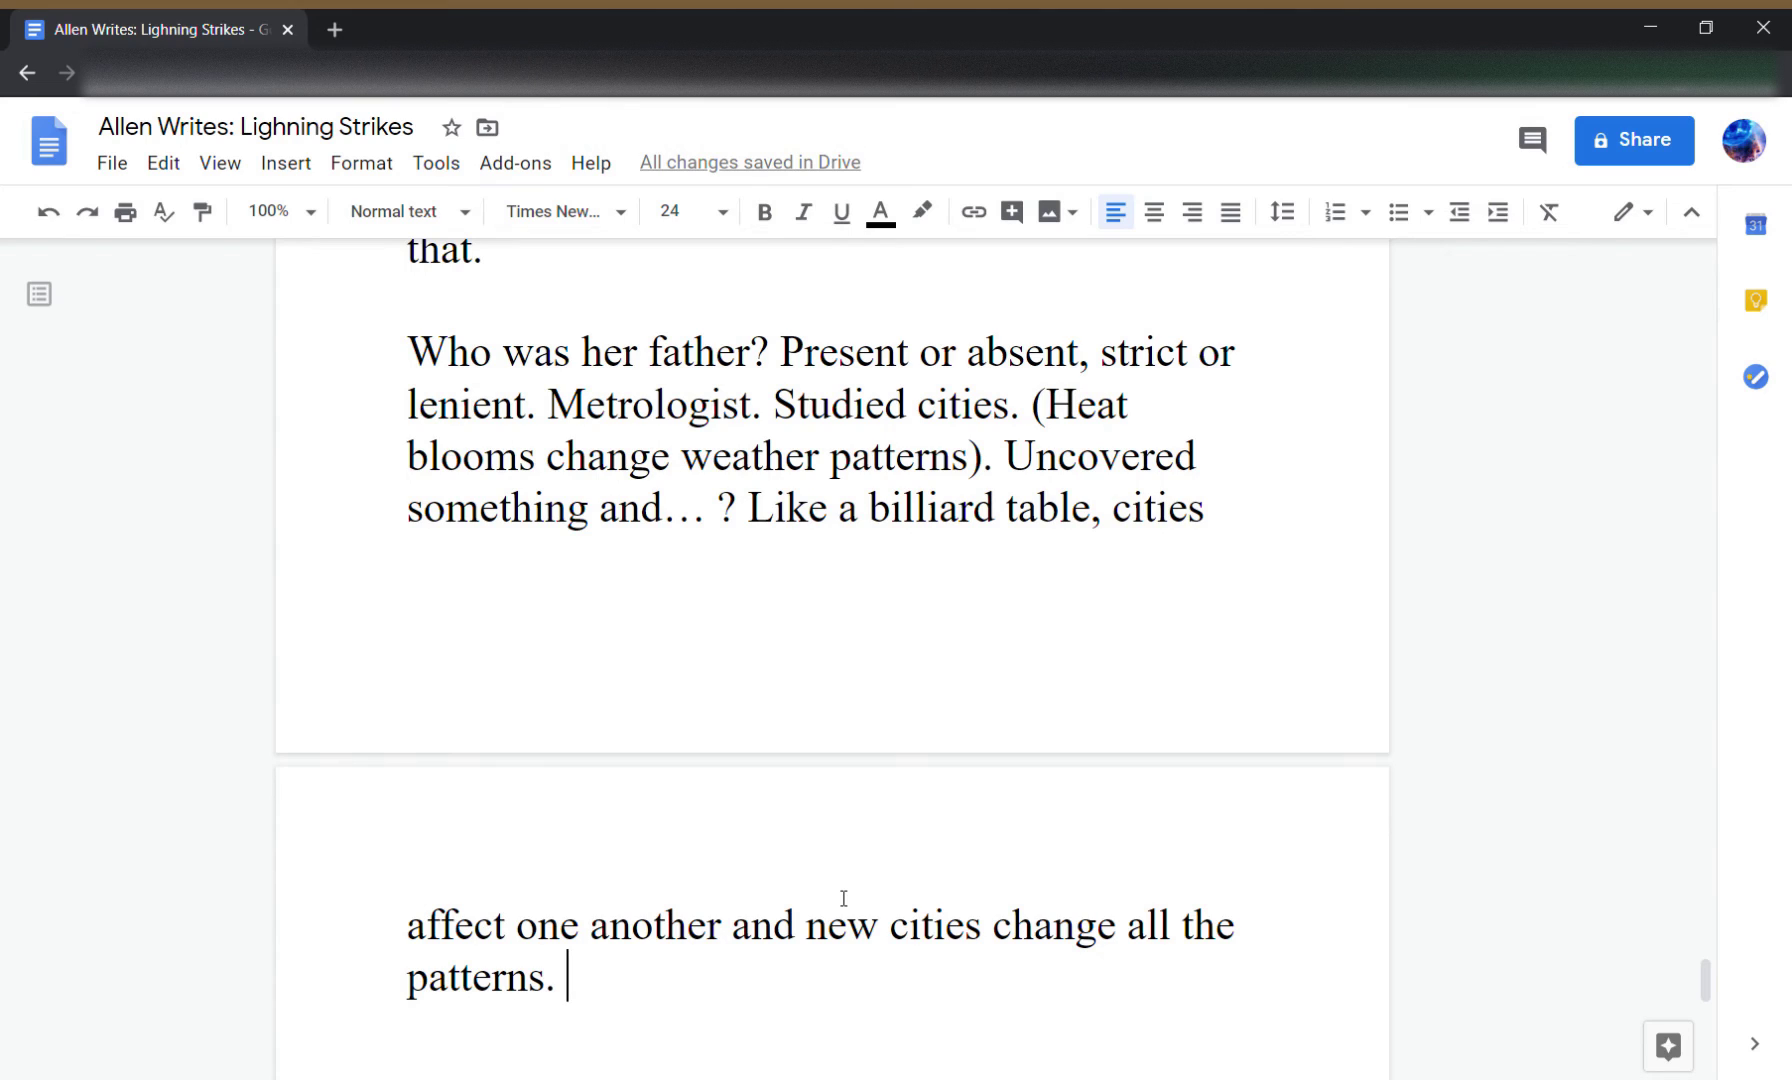
- Replace "one another" with "rural areas" in the billiard table sentence and return to the end of the note
key("Right")
key("Right")
key("Right")
key("Right")
key("Right")
key("Right")
key("Right")
key("Right")
key("Right")
key("Right")
key("Left")
key("BackSpace")
key("BackSpace")
key("BackSpace")
key("BackSpace")
key("BackSpace")
key("BackSpace")
key("BackSpace")
key("BackSpace")
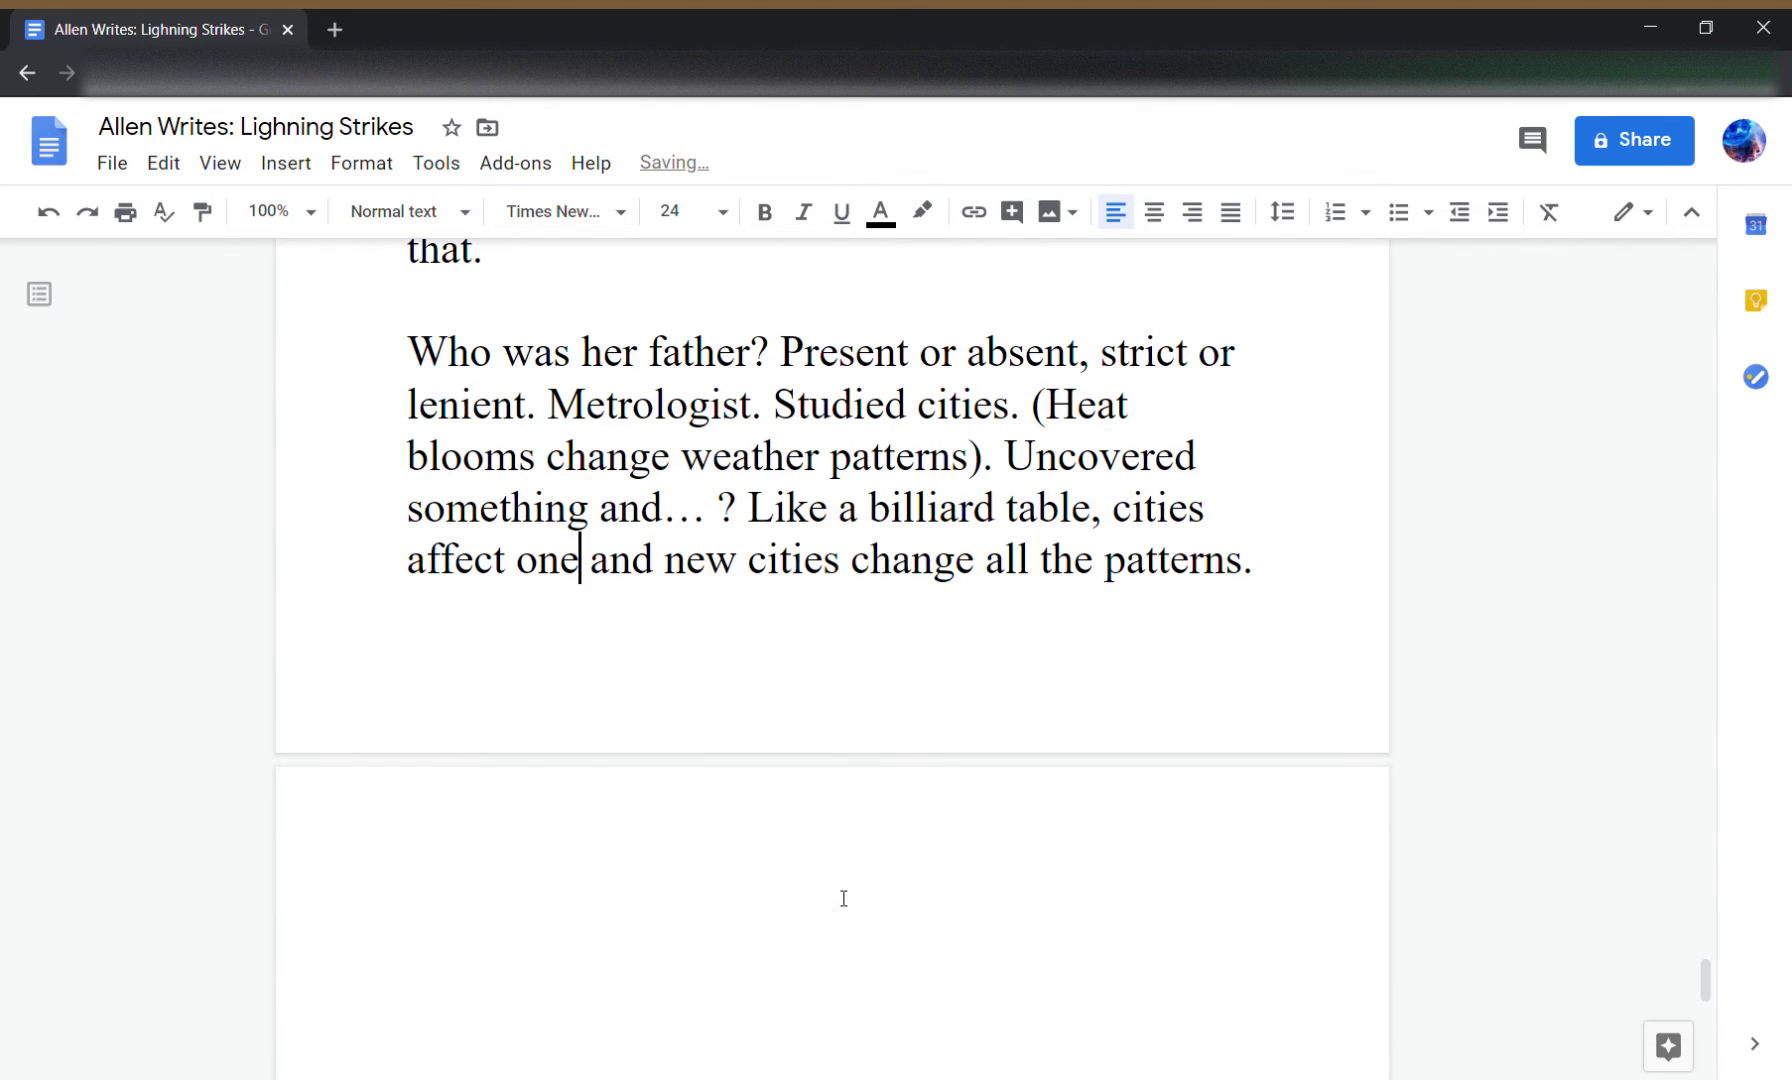
key("BackSpace")
key("BackSpace")
key("BackSpace")
type("rural ")
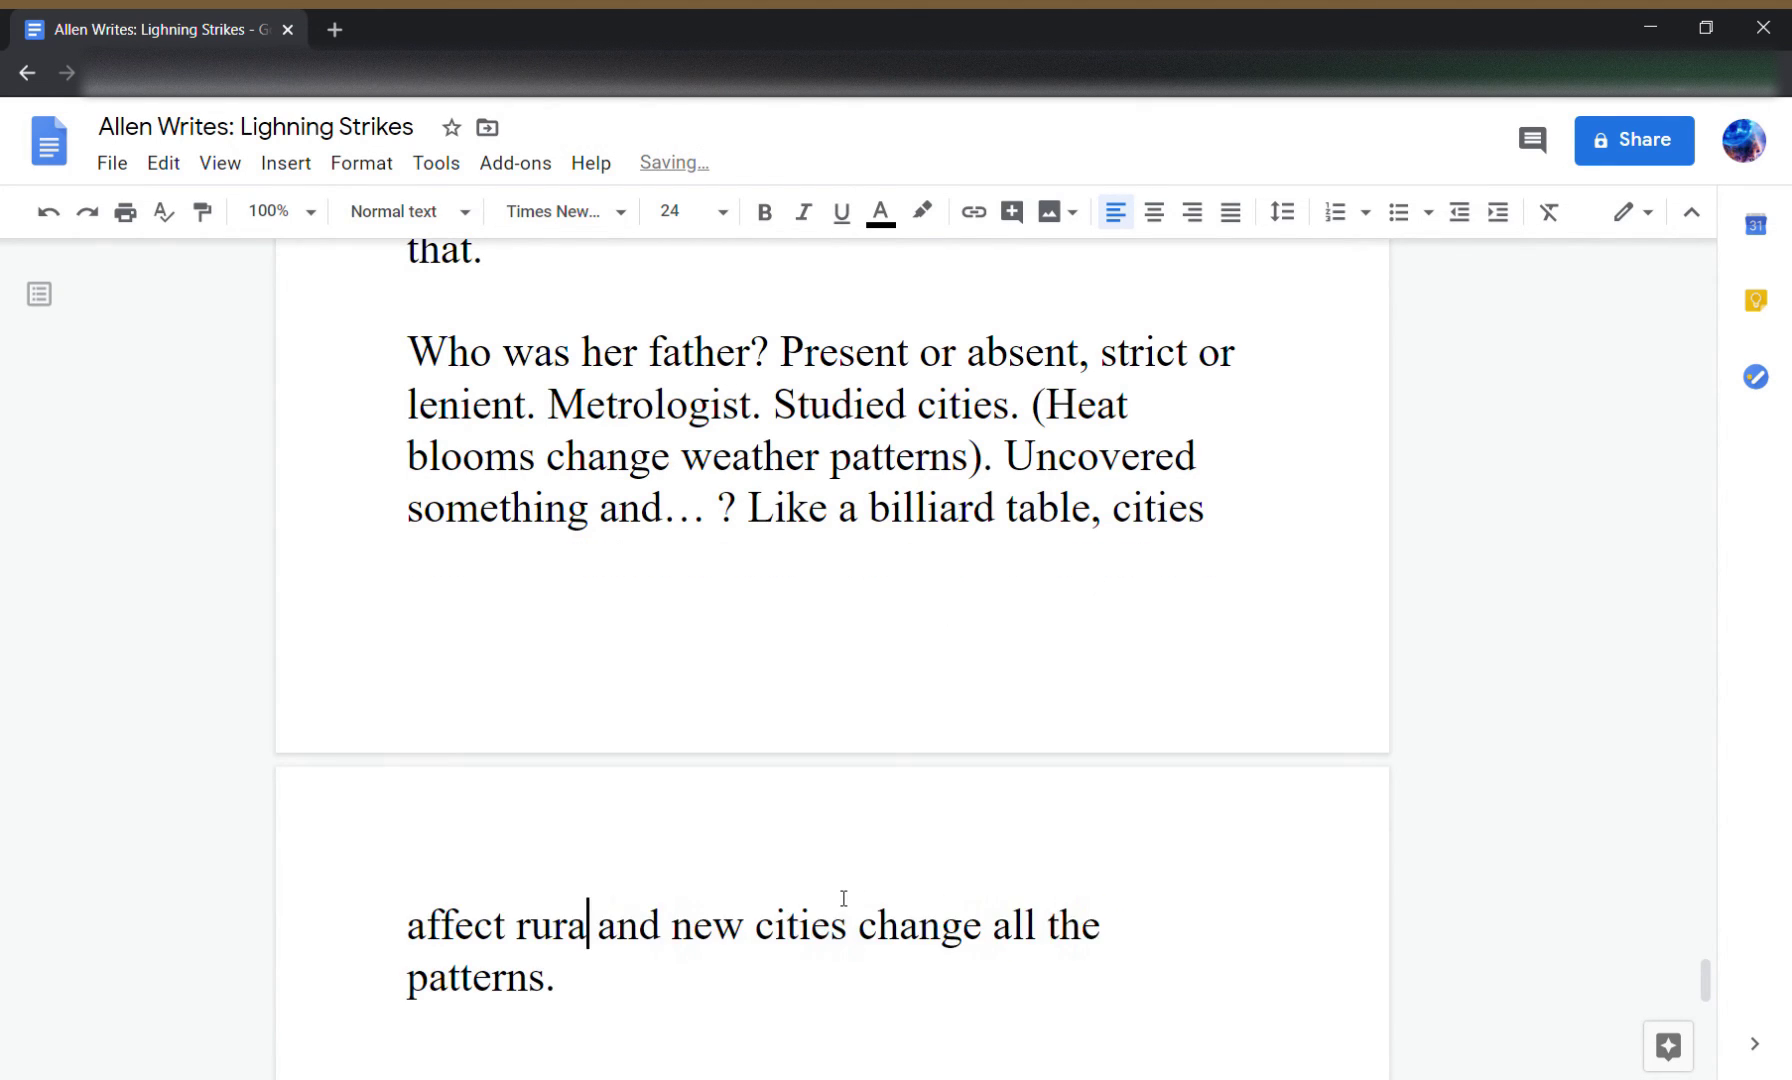
type("patth")
key("BackSpace")
key("BackSpace")
key("BackSpace")
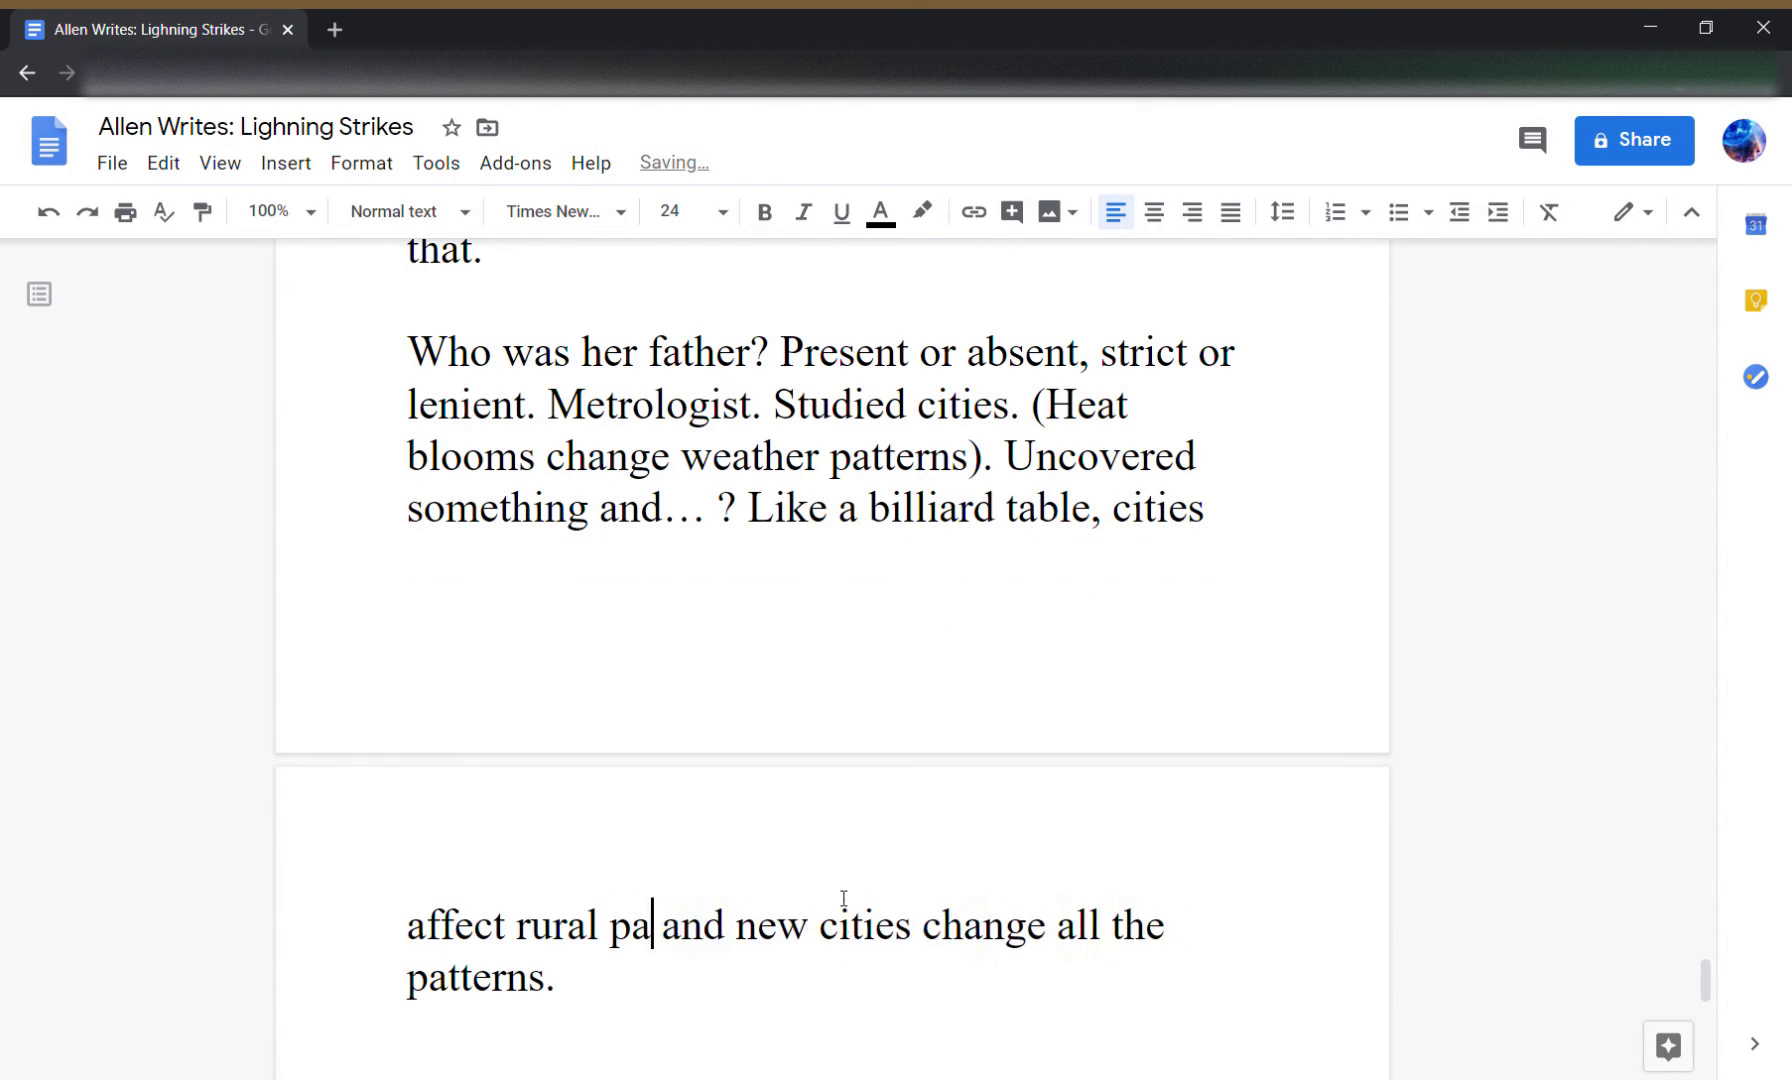
key("BackSpace")
key("BackSpace")
type("areas")
key("Right")
key("ctrl+Right")
key("ctrl+End")
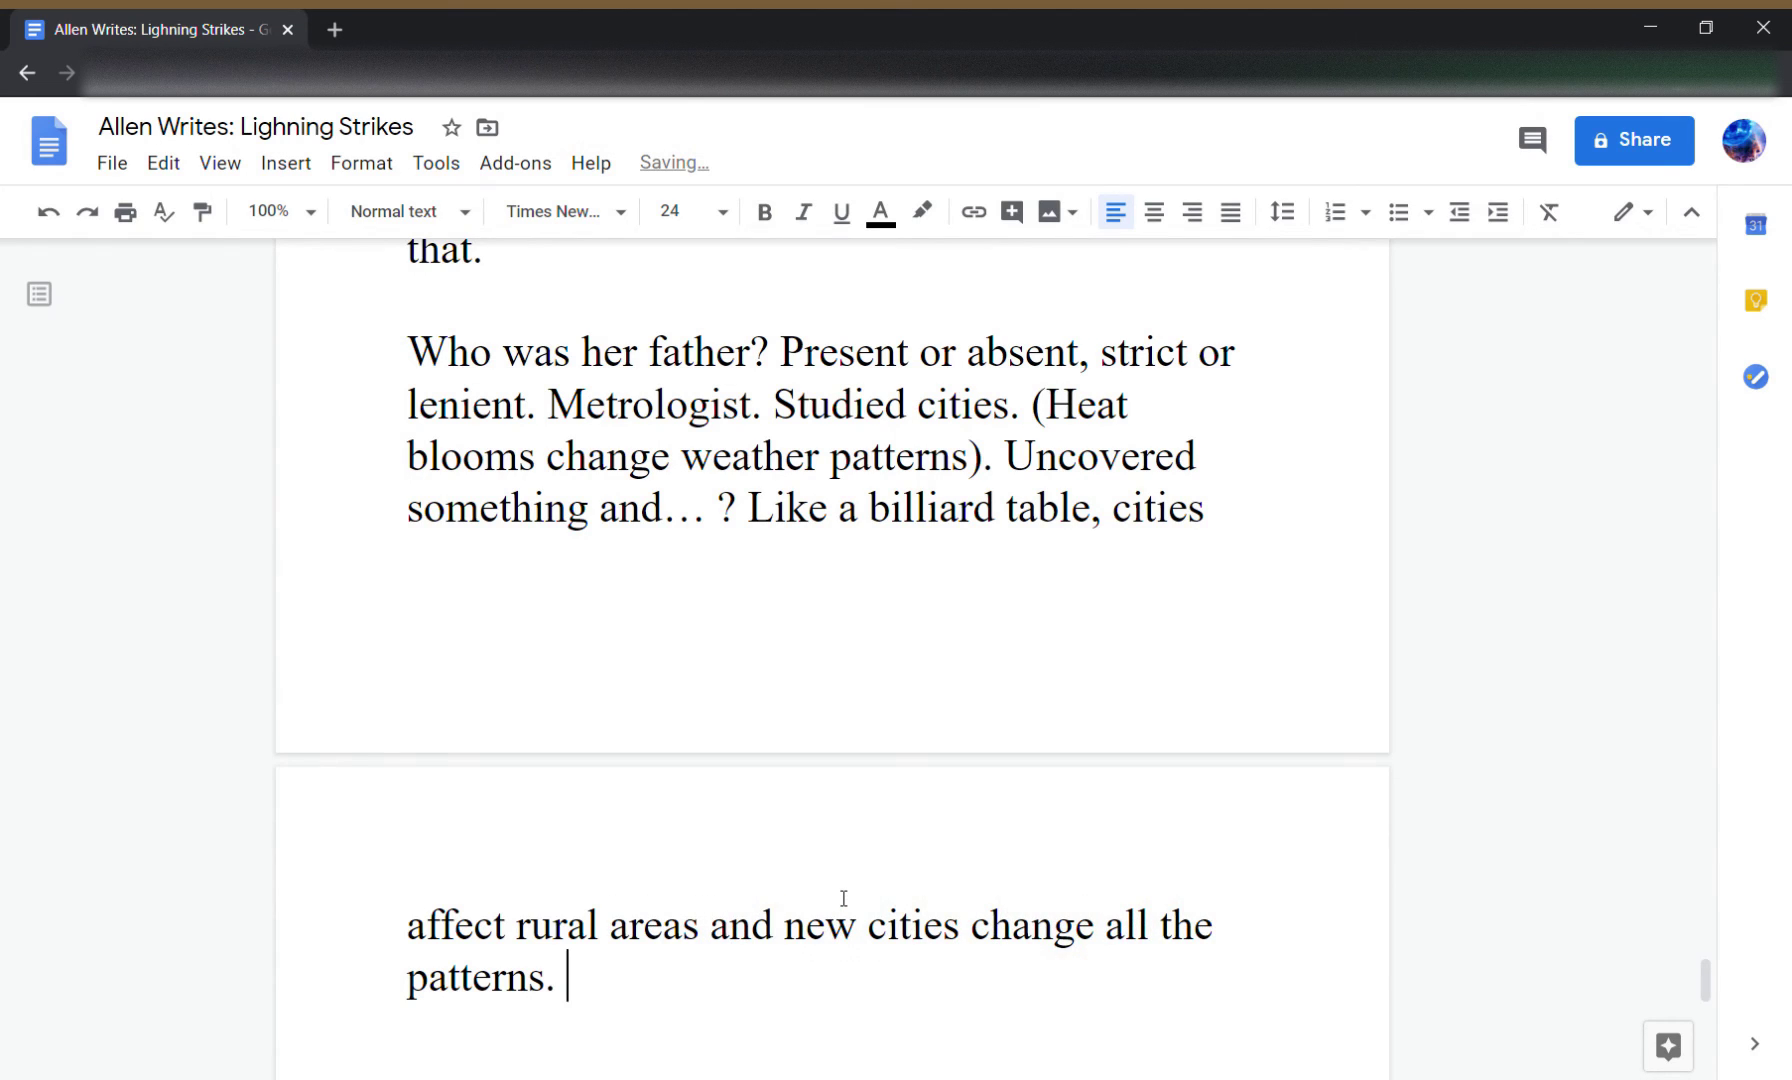
- Add "Intensification." after "change all the patterns.", correcting its spelling with the suggested word
key("Left")
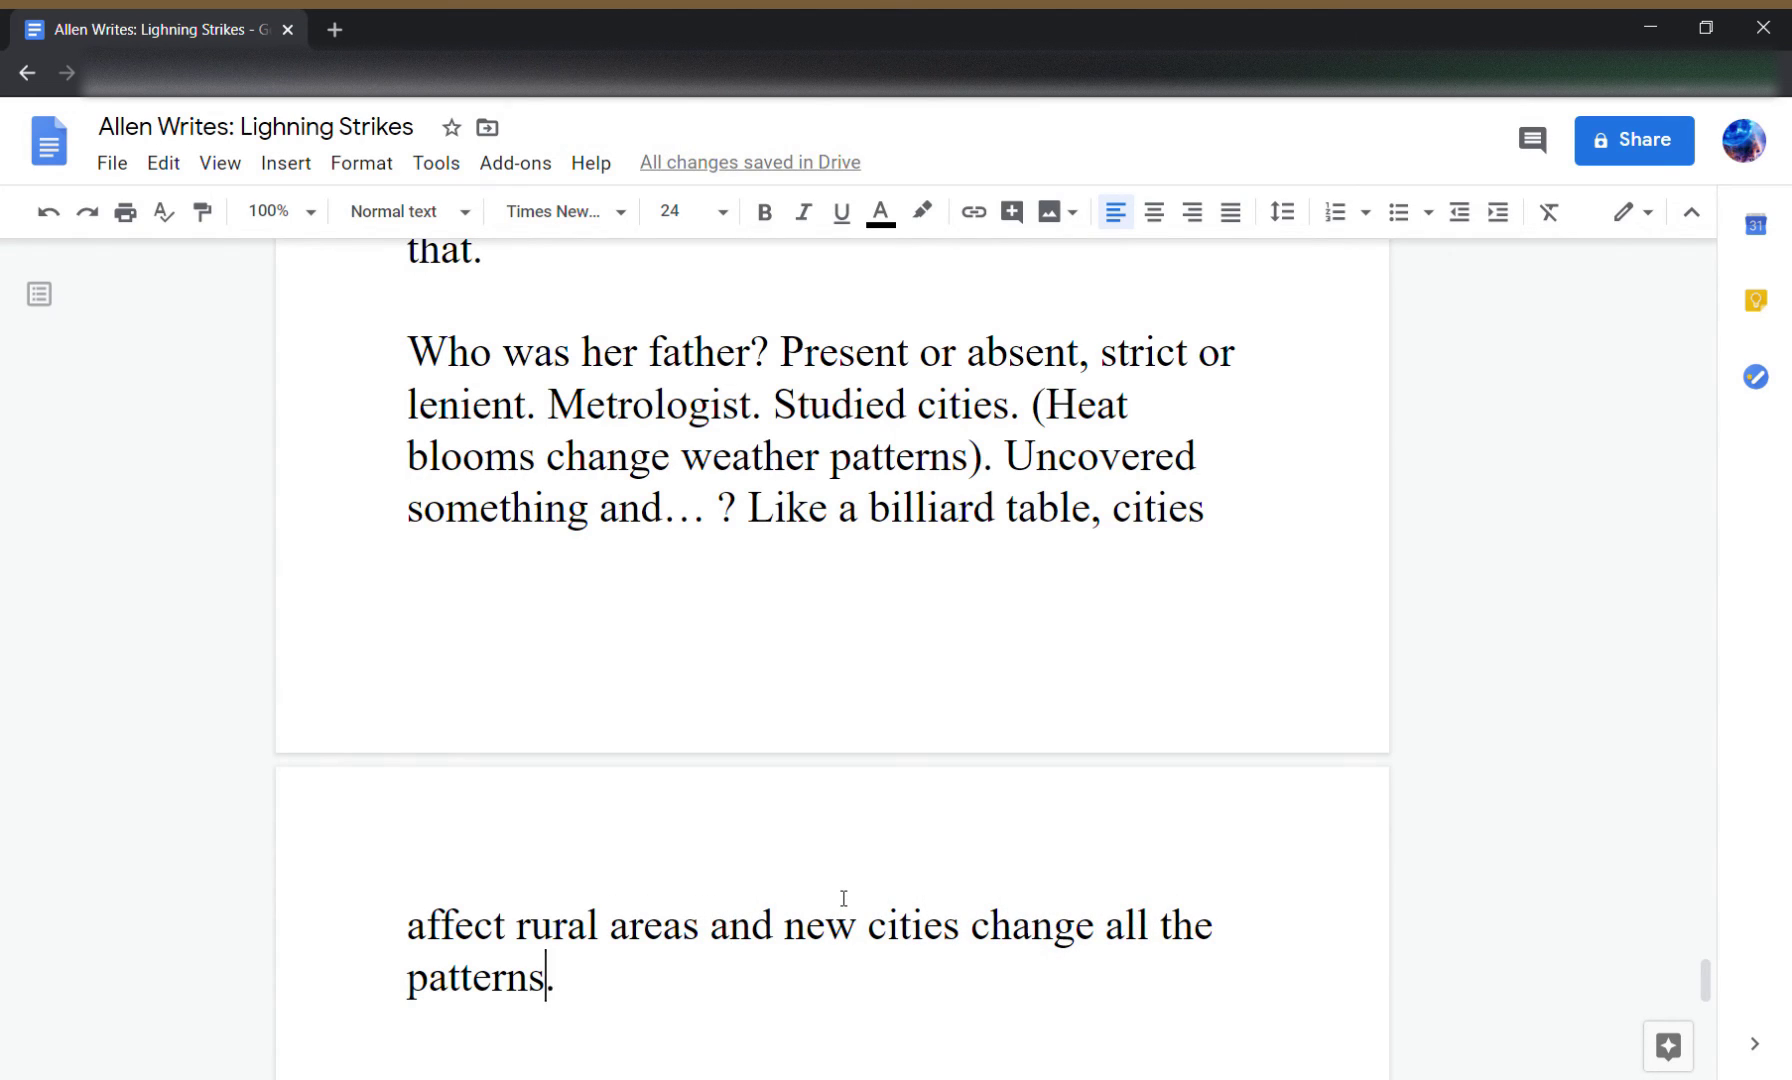
key("End")
type("Inte")
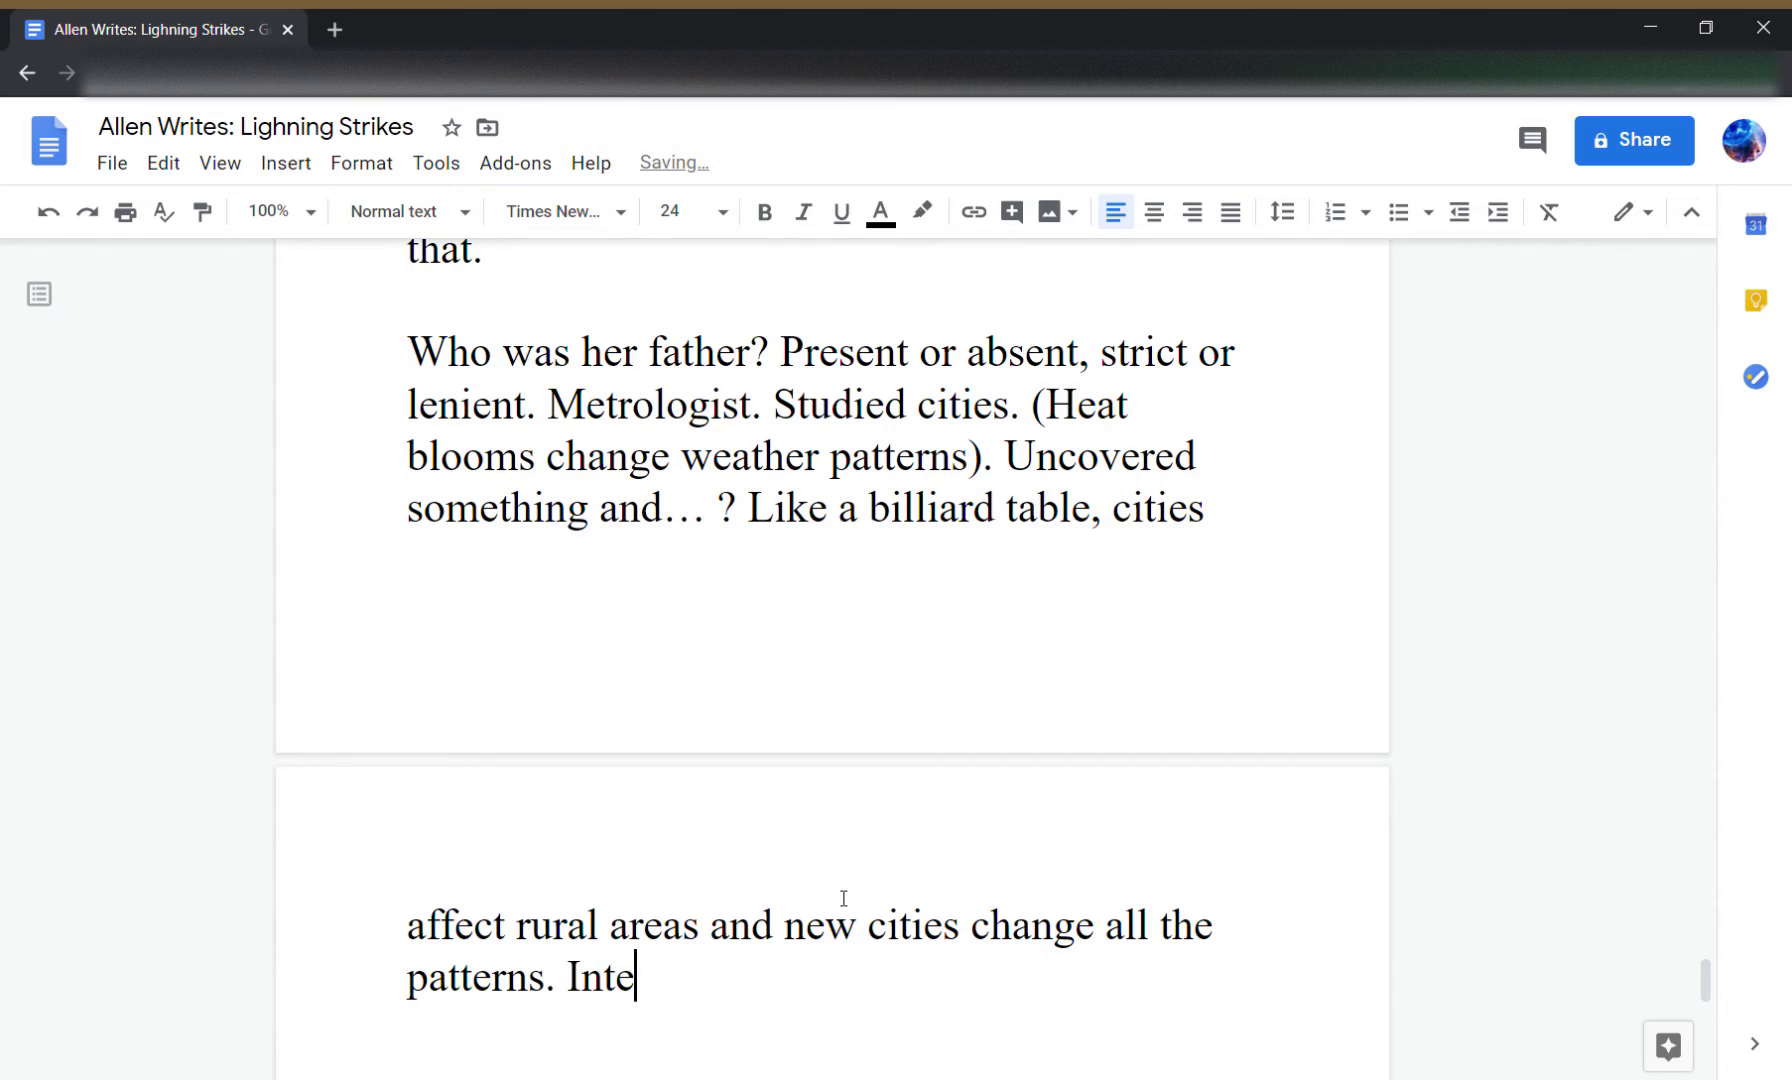
type("sivi")
key("BackSpace")
key("BackSpace")
type("fication.")
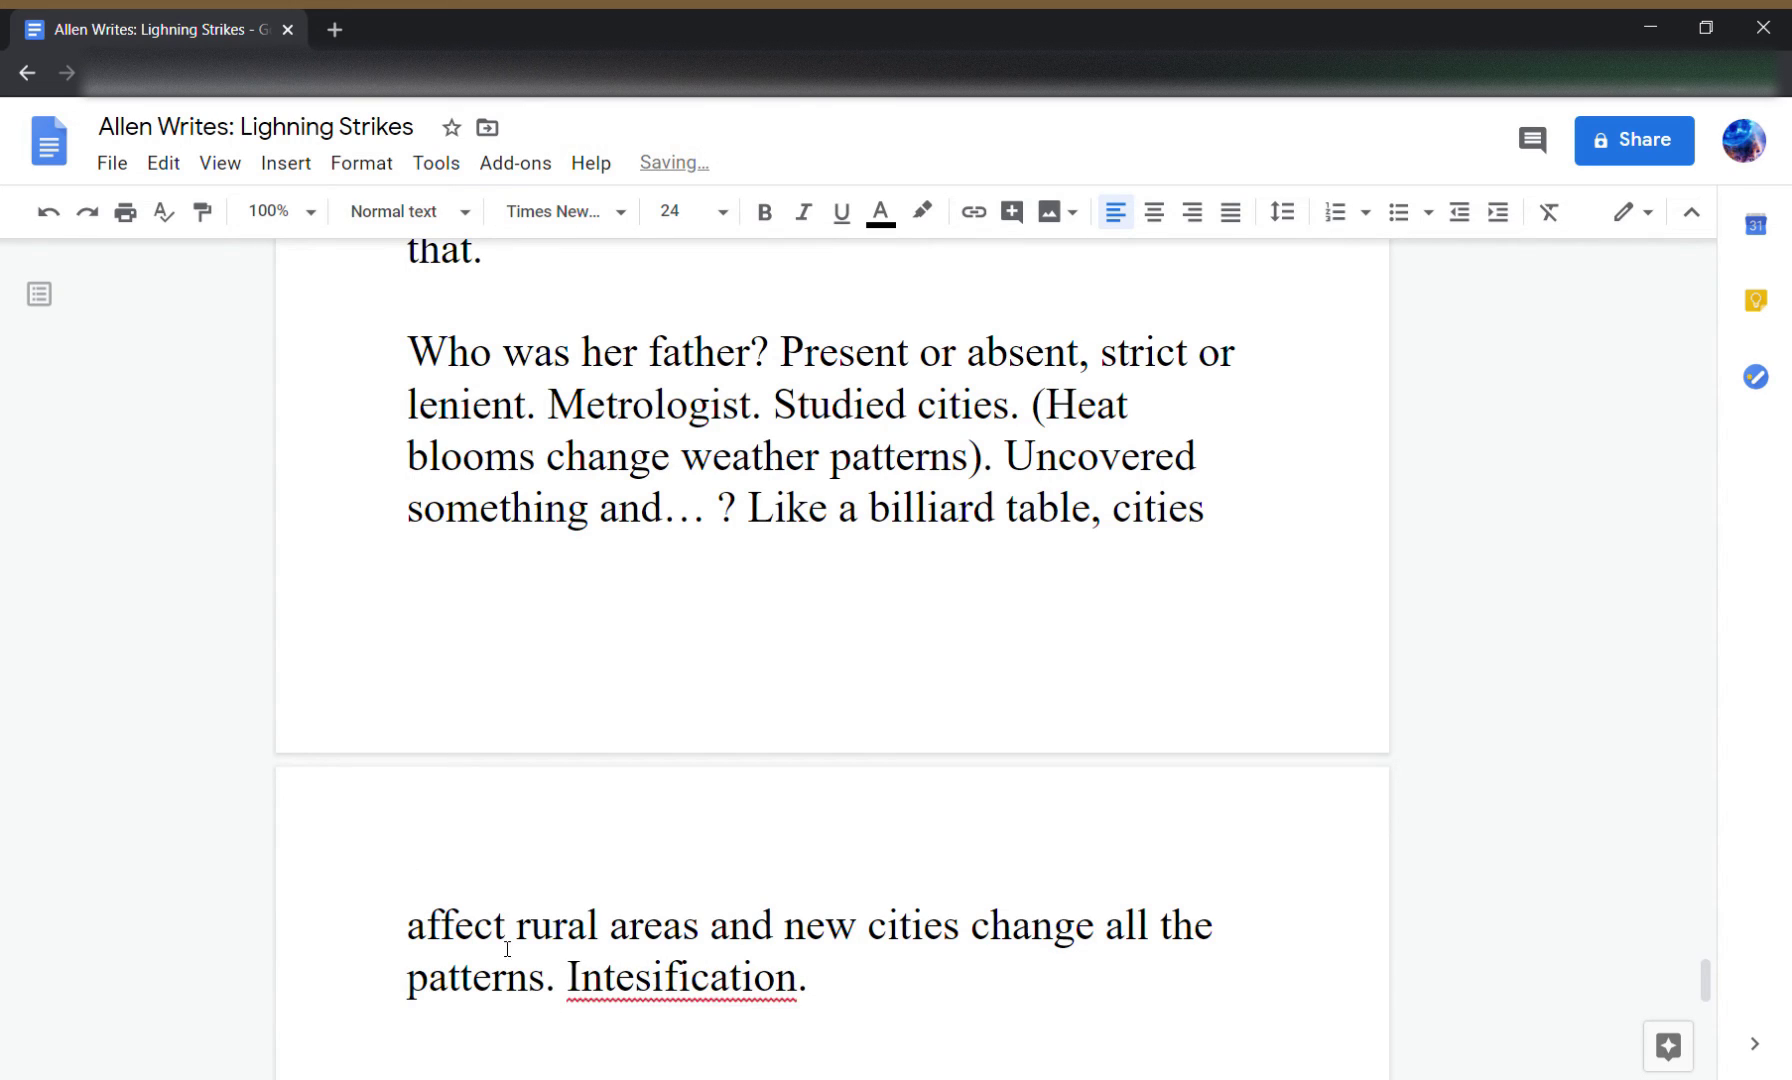
right_click(612, 978)
left_click(760, 672)
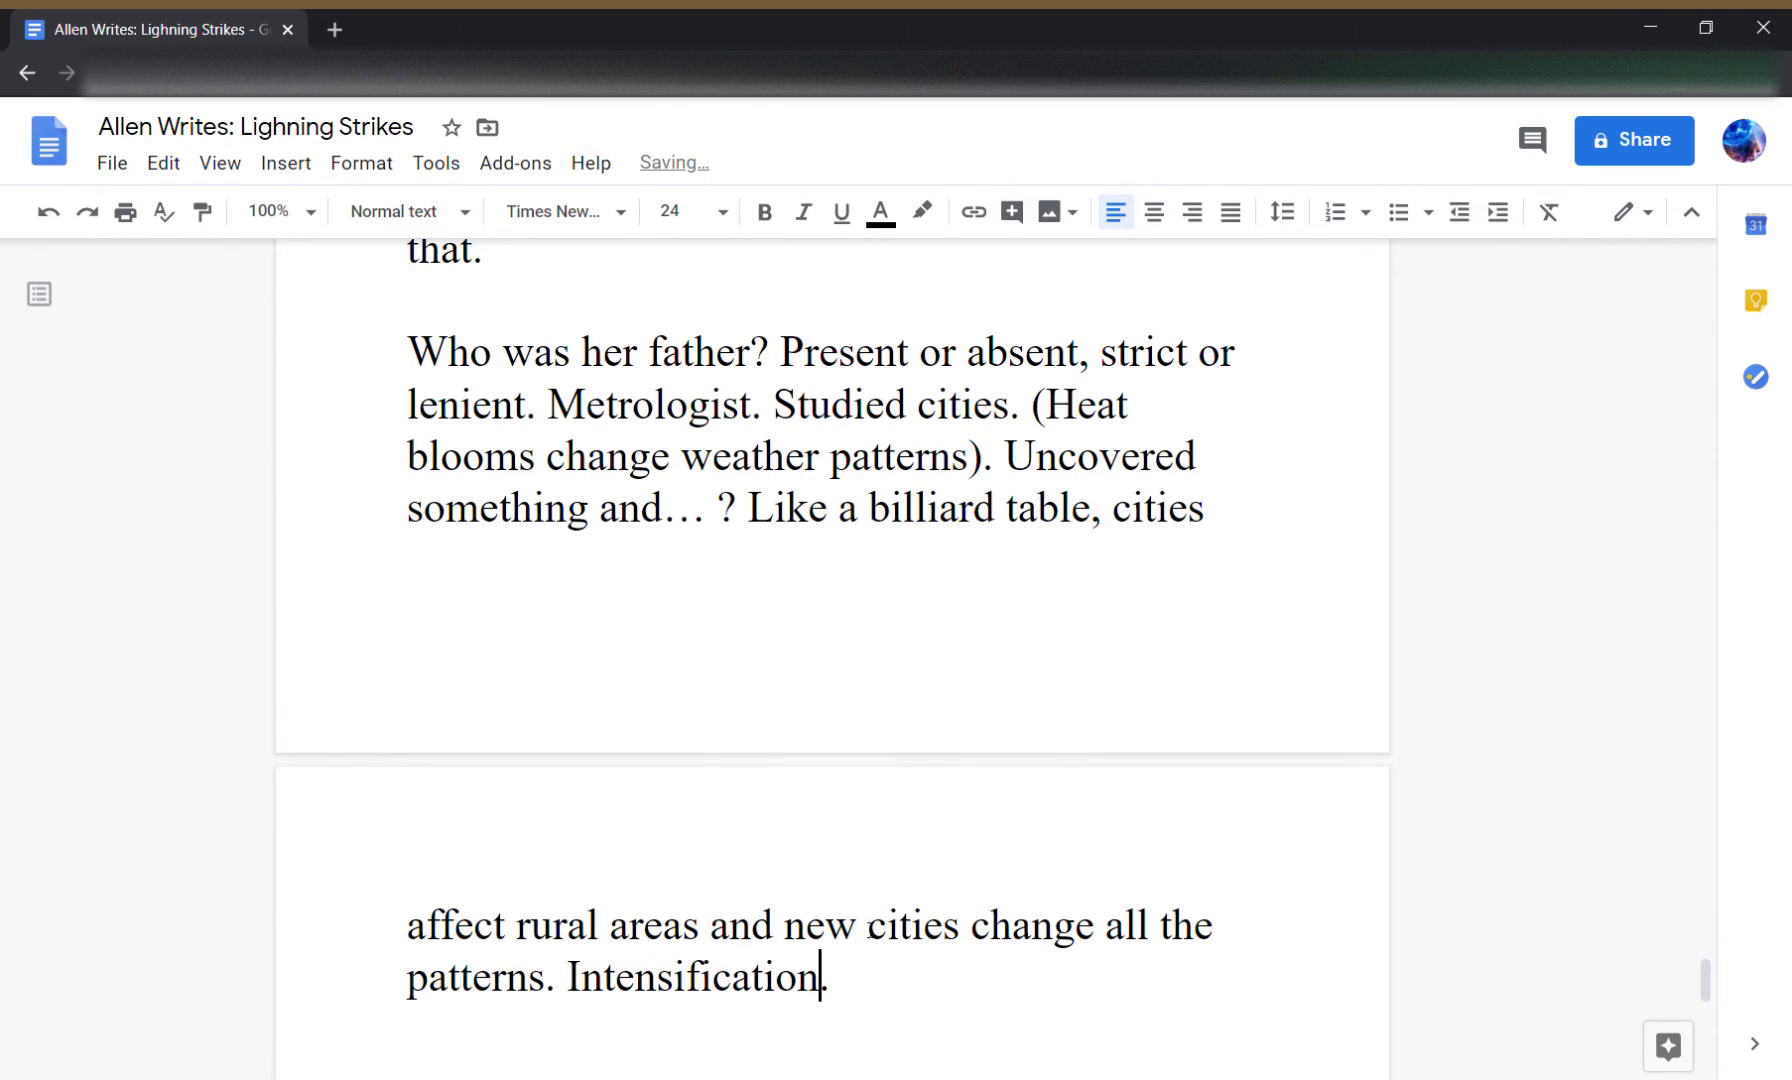
- Add the sentence "We have to change or disperse whole cities to prevent disasters." after "Intensification."
left_click(864, 1000)
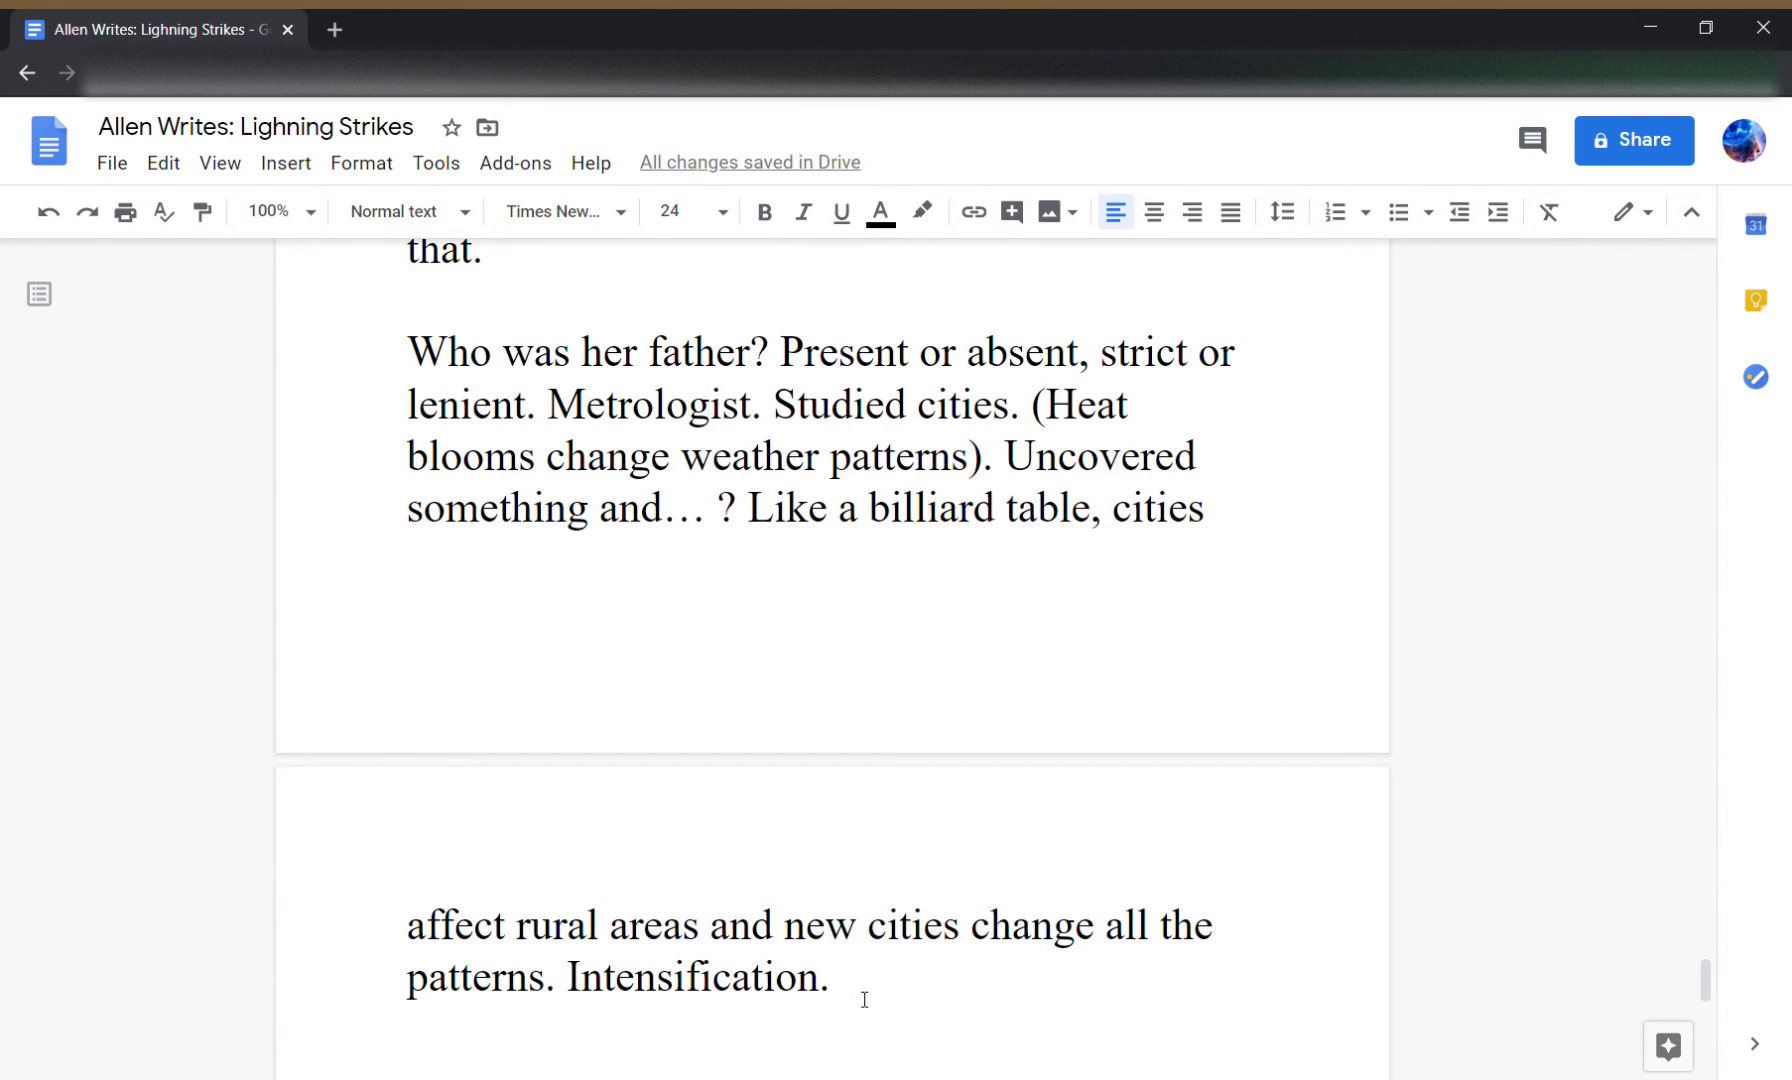
type("We have to cha")
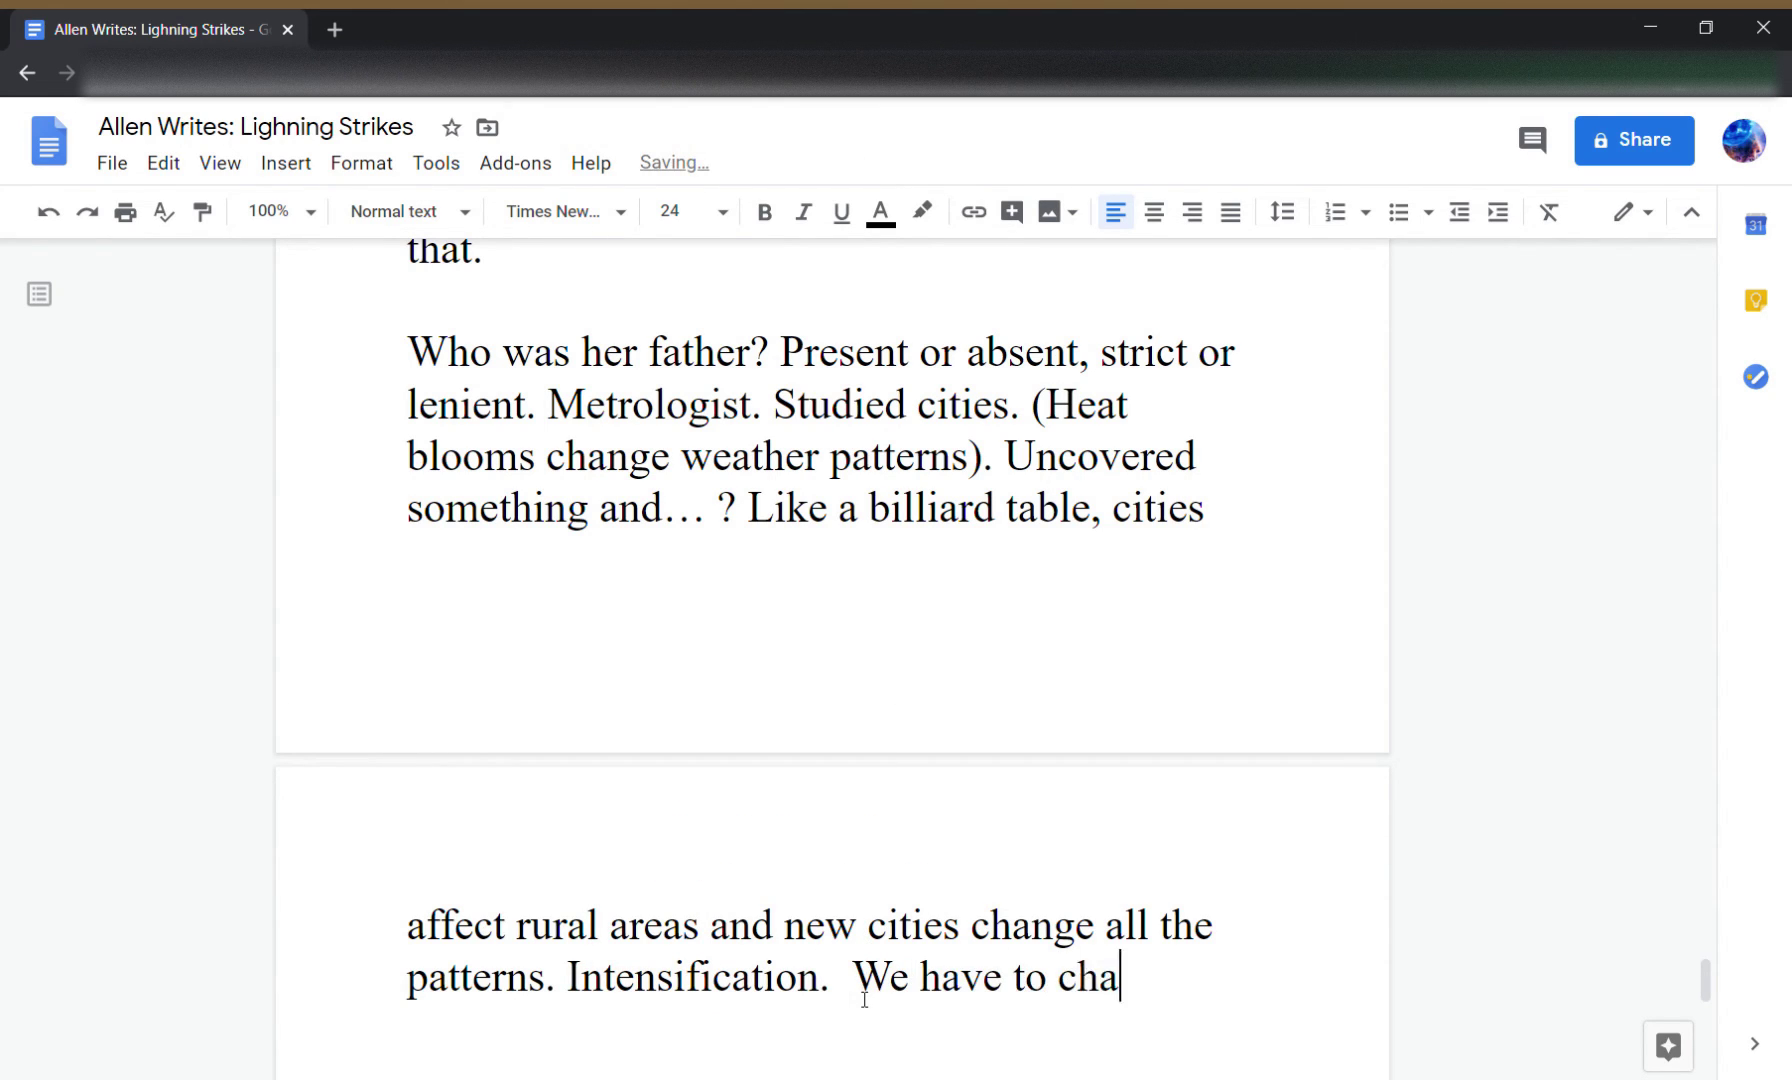
type("nge or disperse")
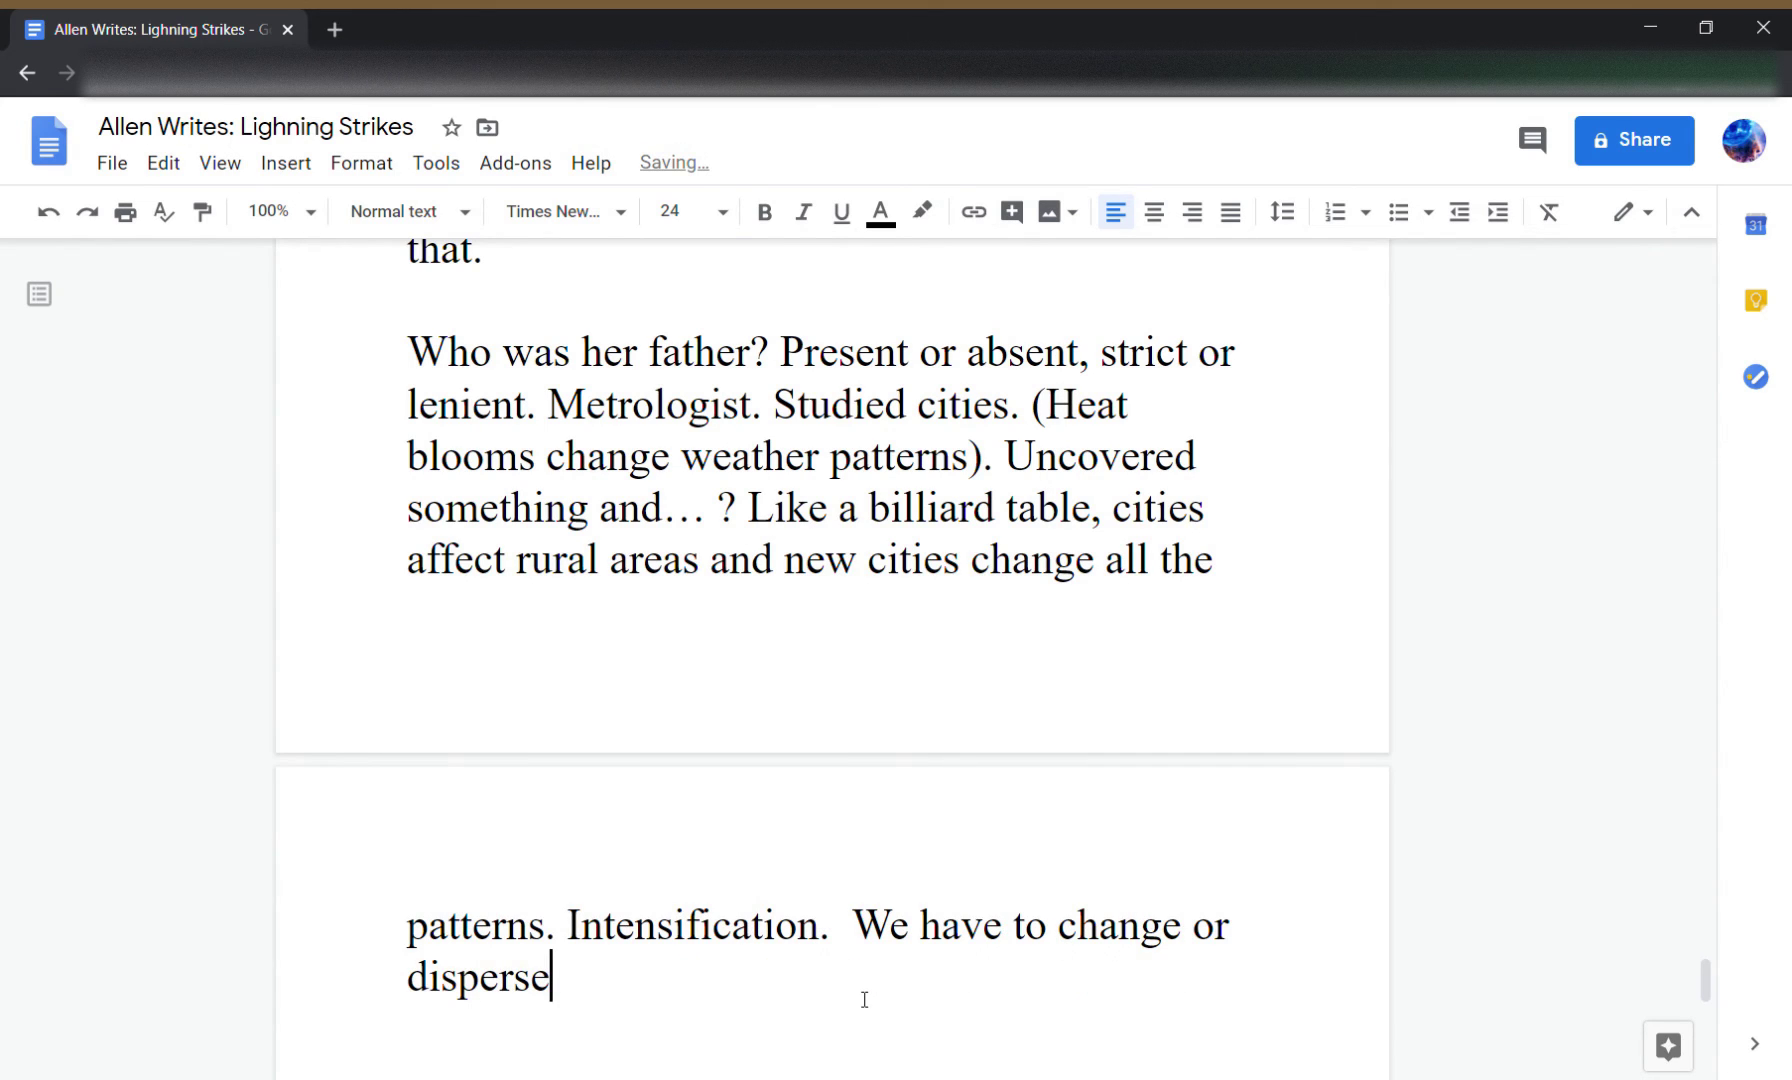
type(" whole ")
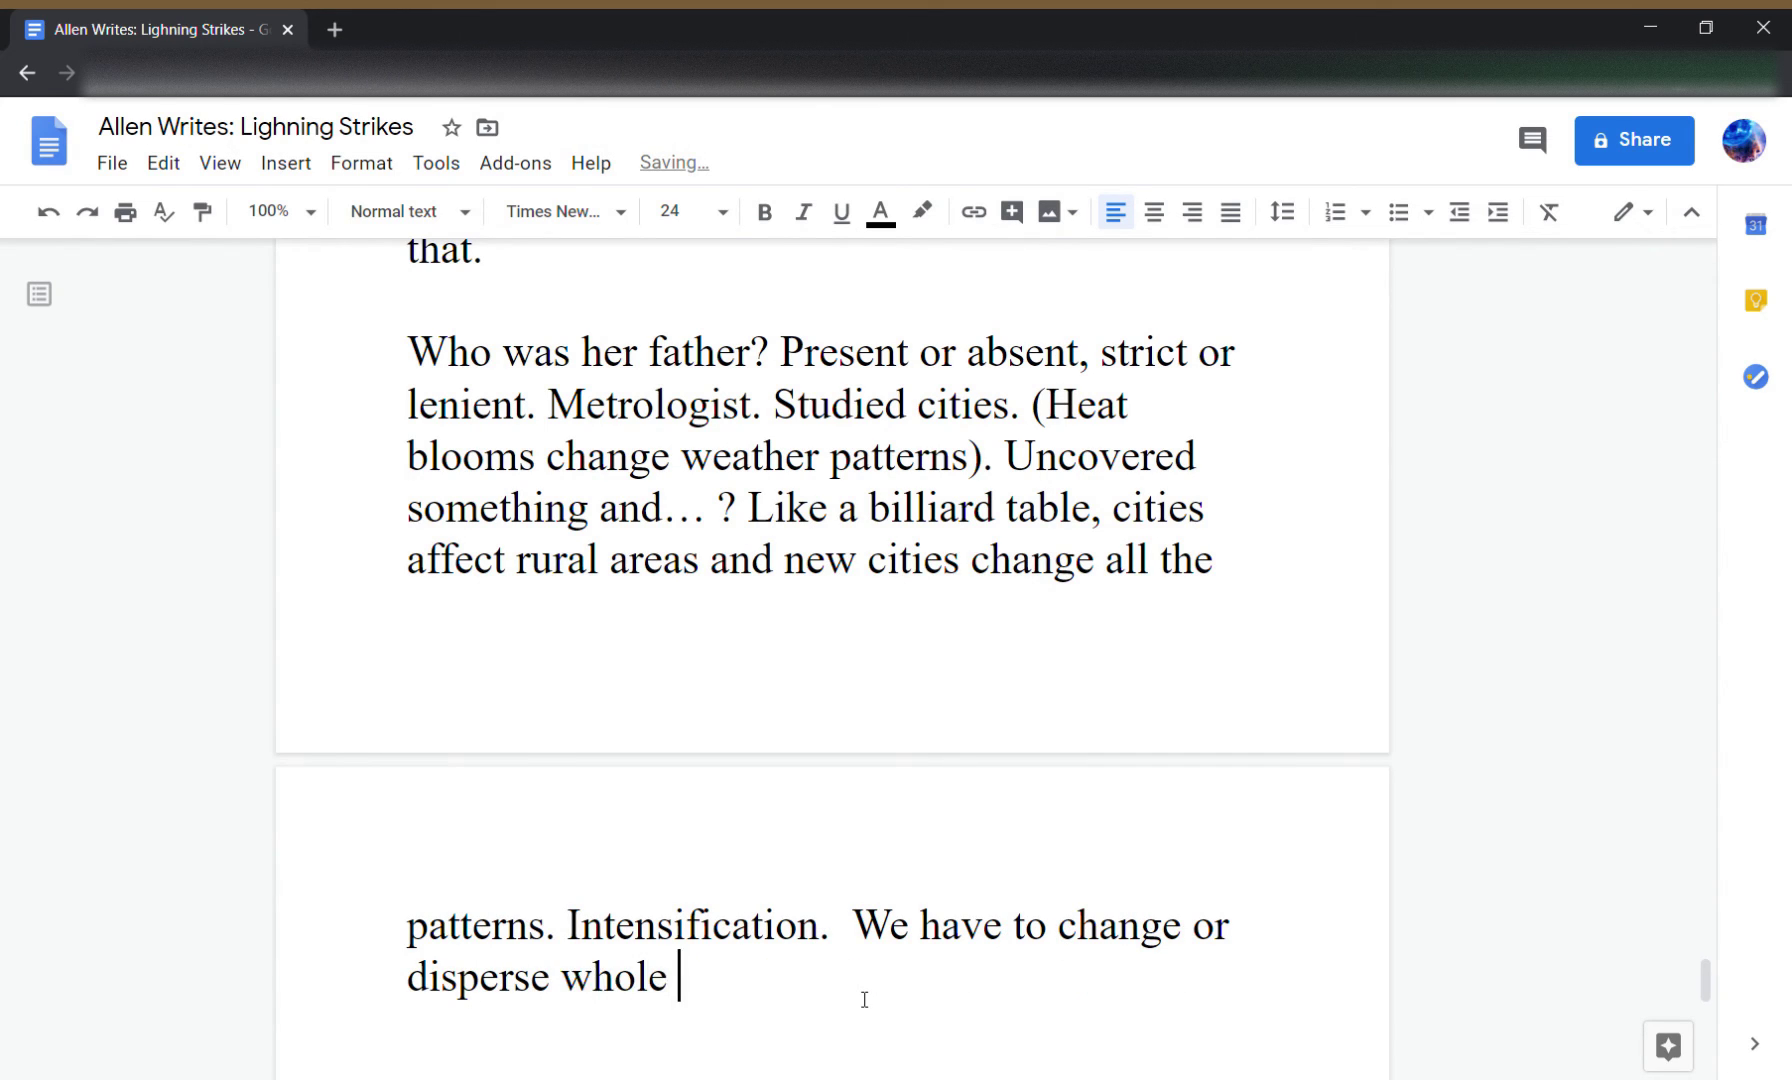
type("cities to prevent ")
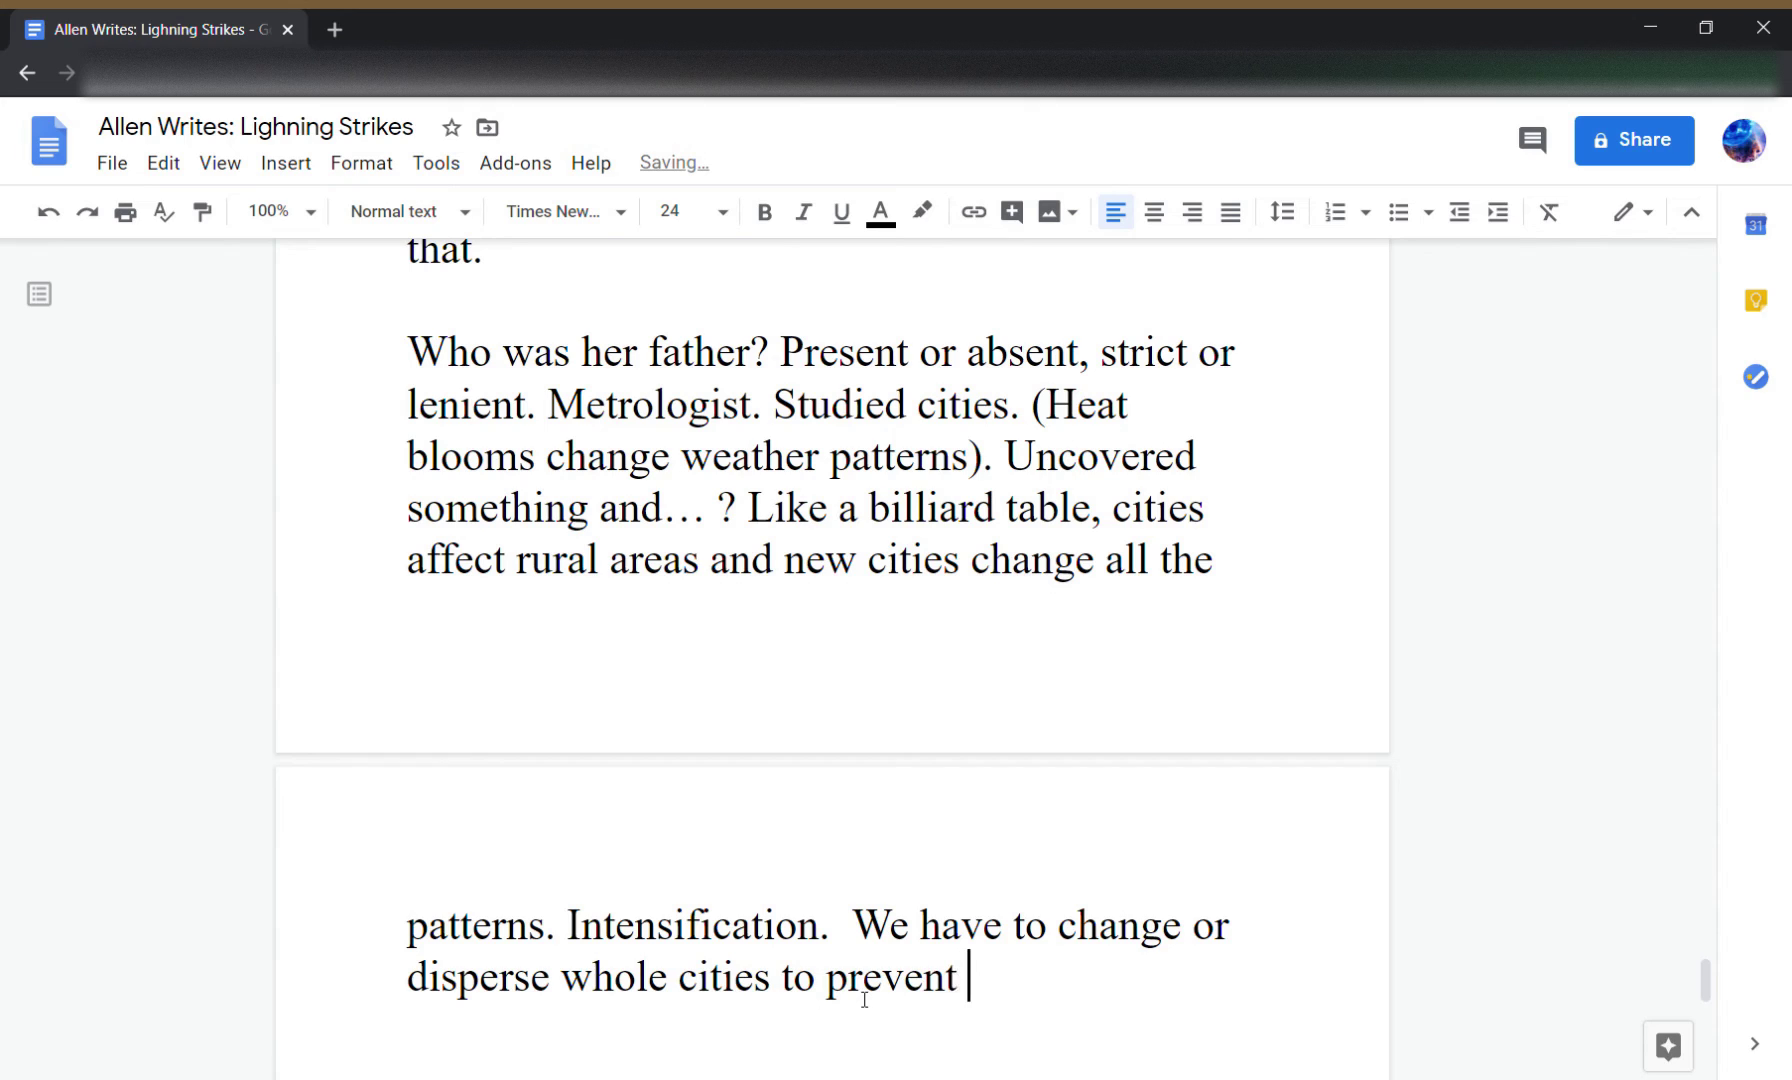
type("disasters.")
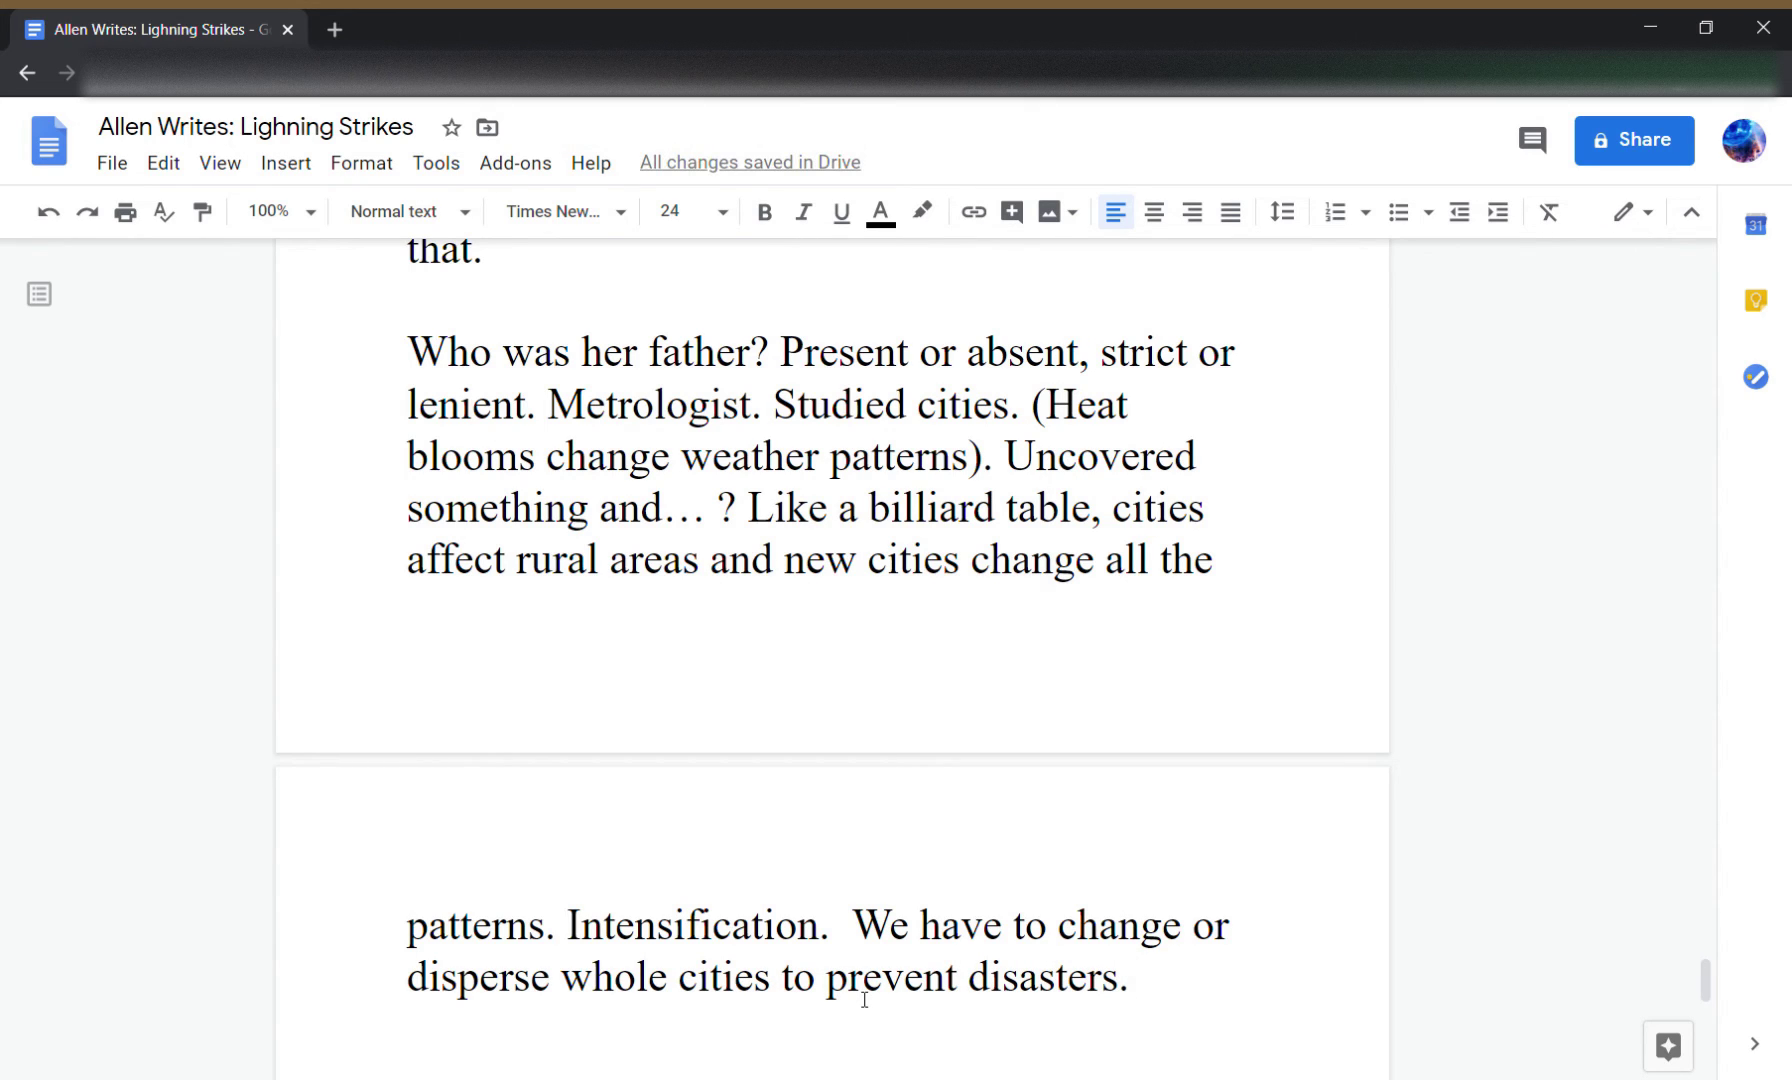
- Continue the father note with "Tornadoes, storms, etc, sweeping through alleys" after the sentence about preventing disasters
type(" Tornades")
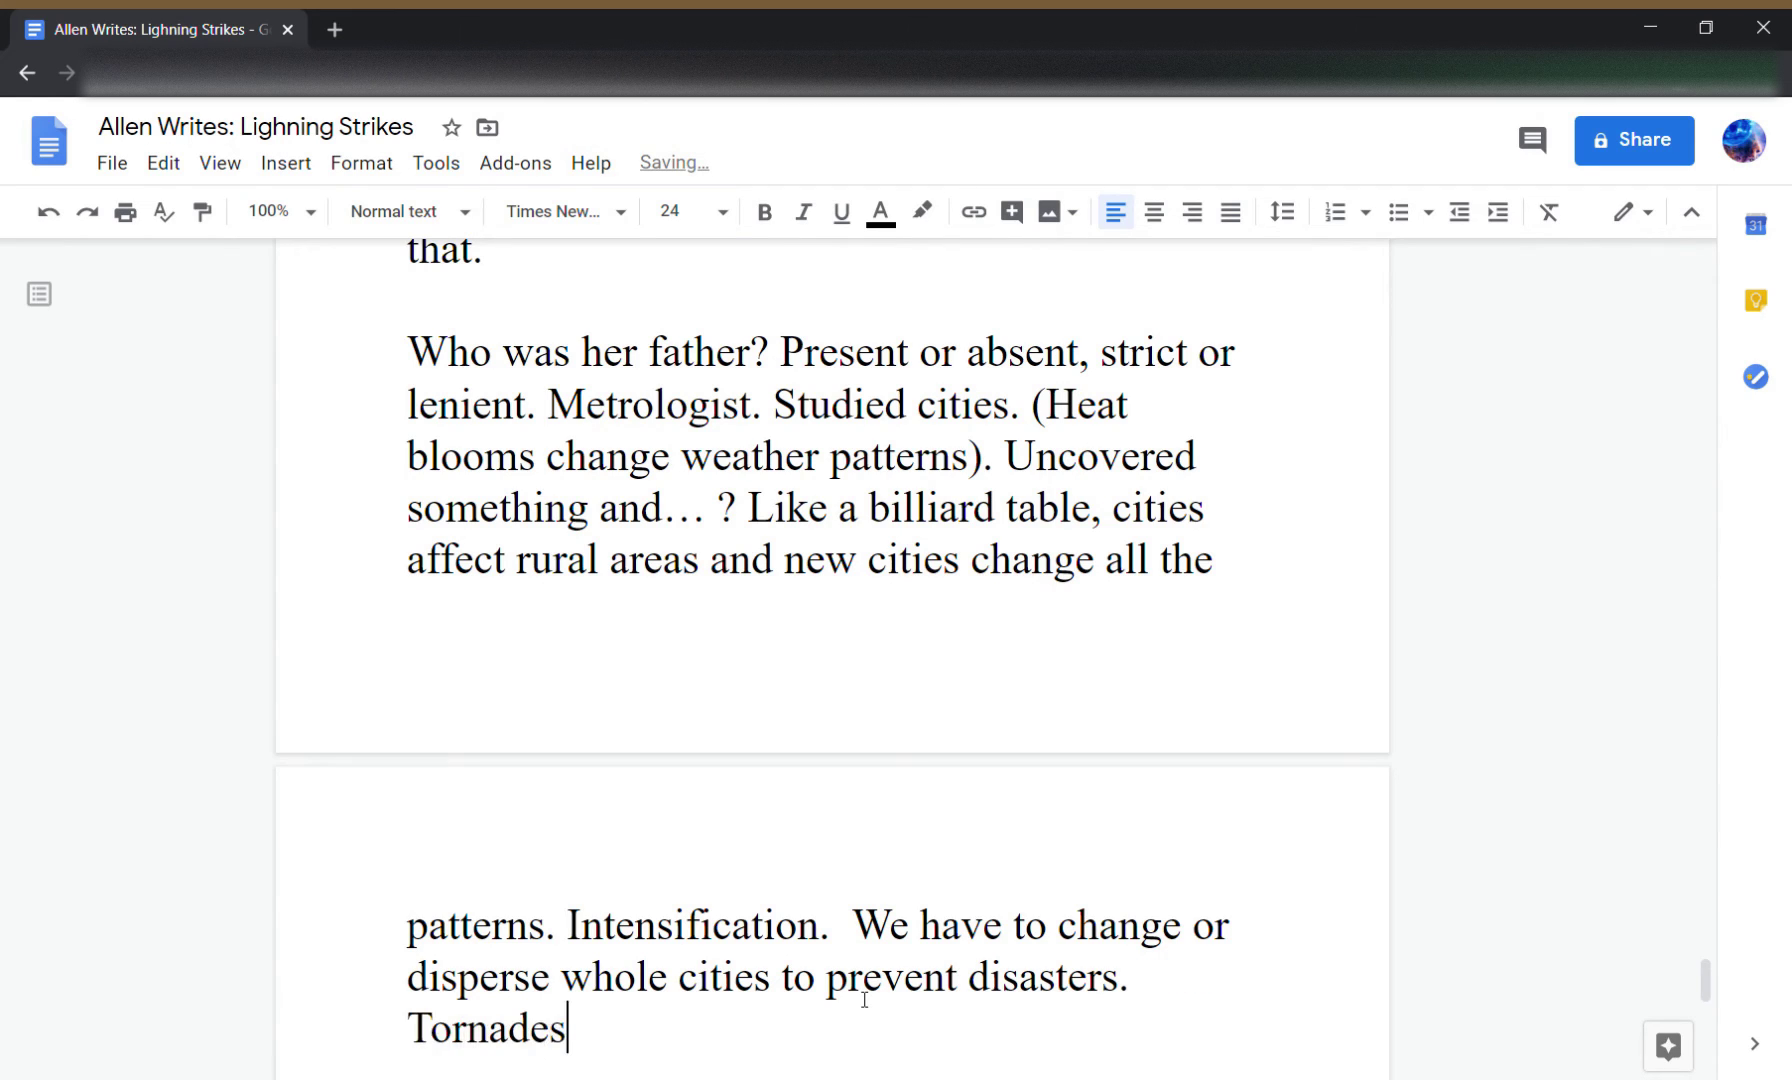
key("BackSpace")
key("BackSpace")
type("oes, storms")
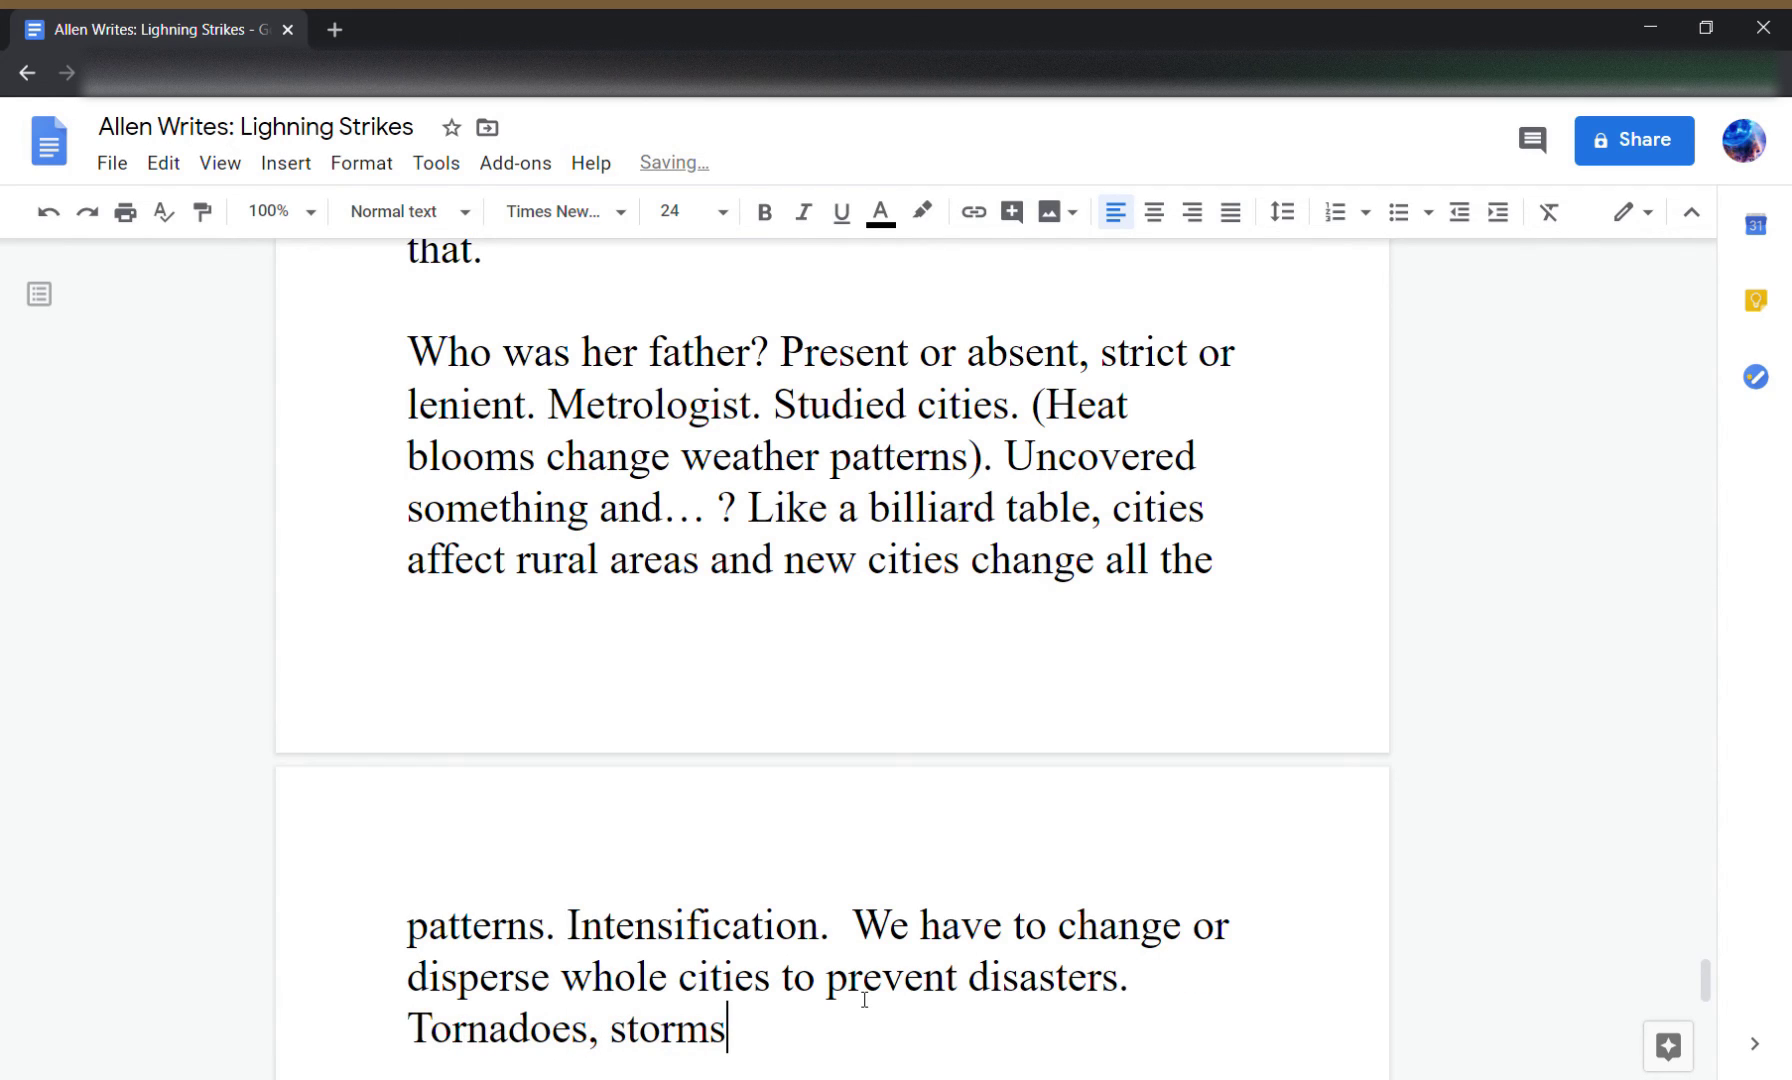
type(", ")
type("etc.")
key("BackSpace")
type(", sweeping through ")
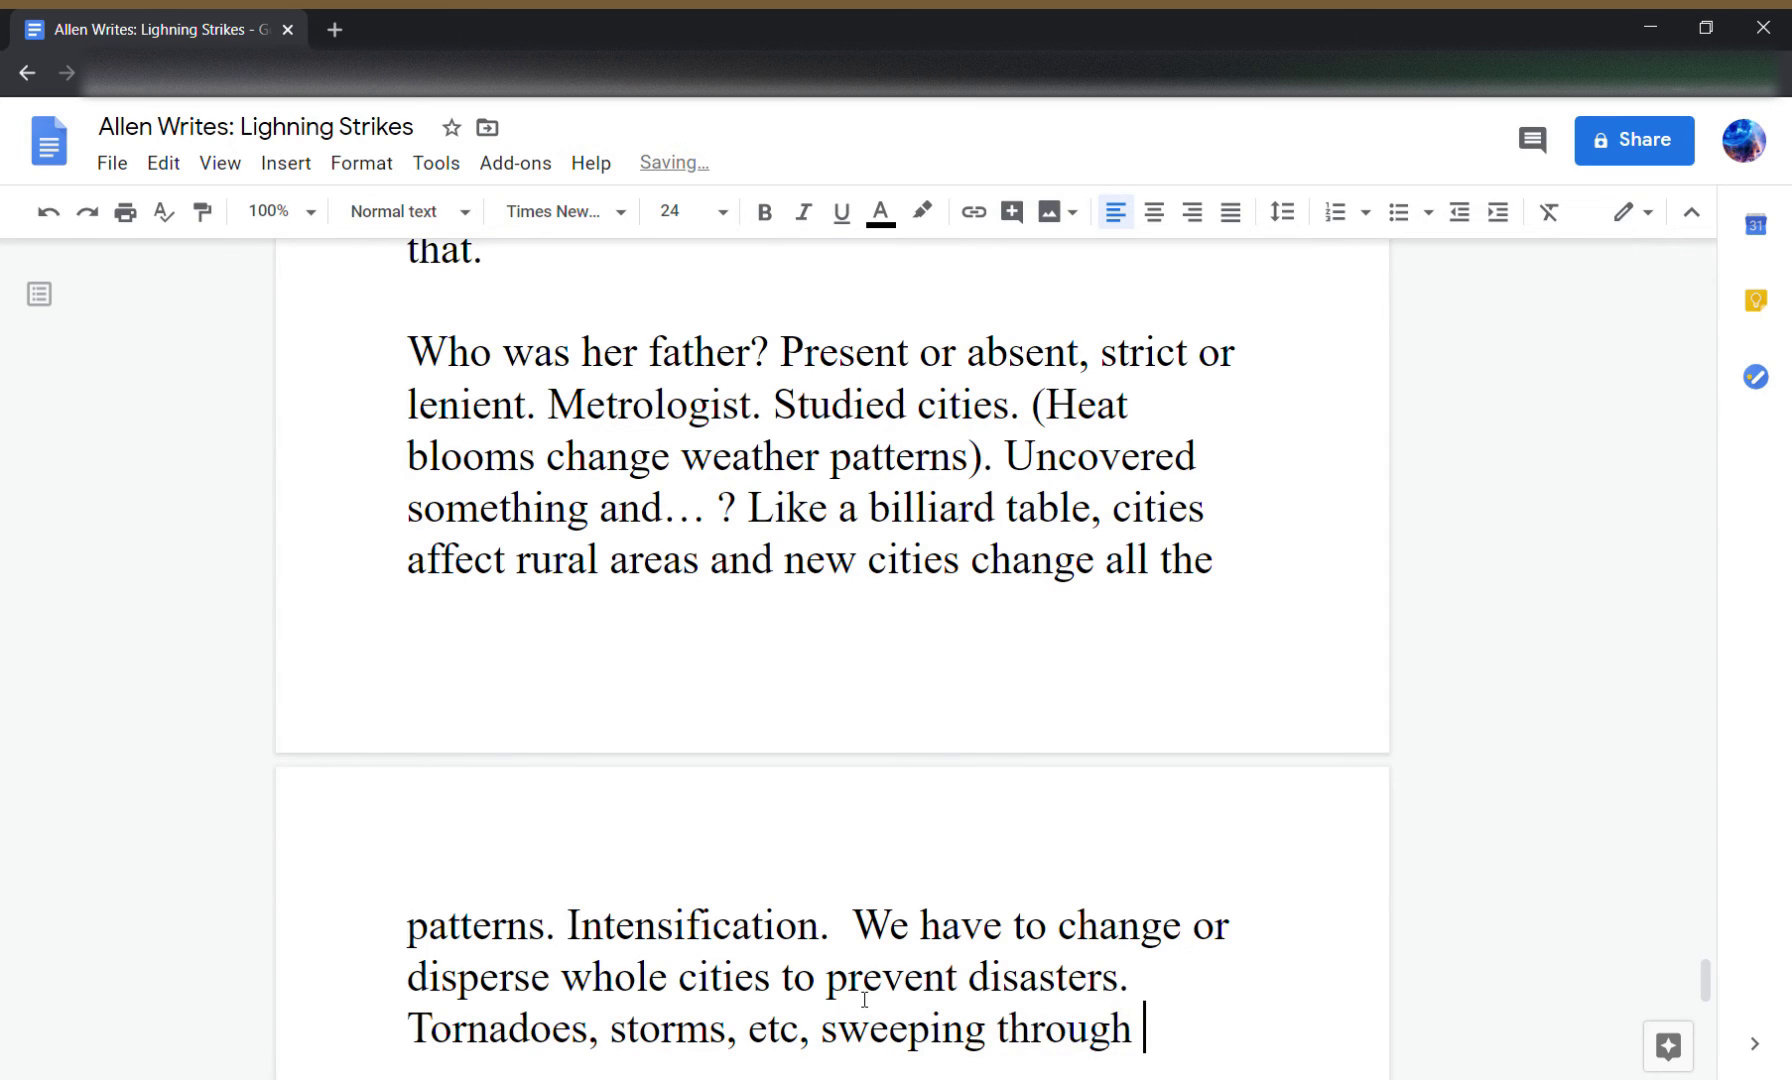
type("alleys")
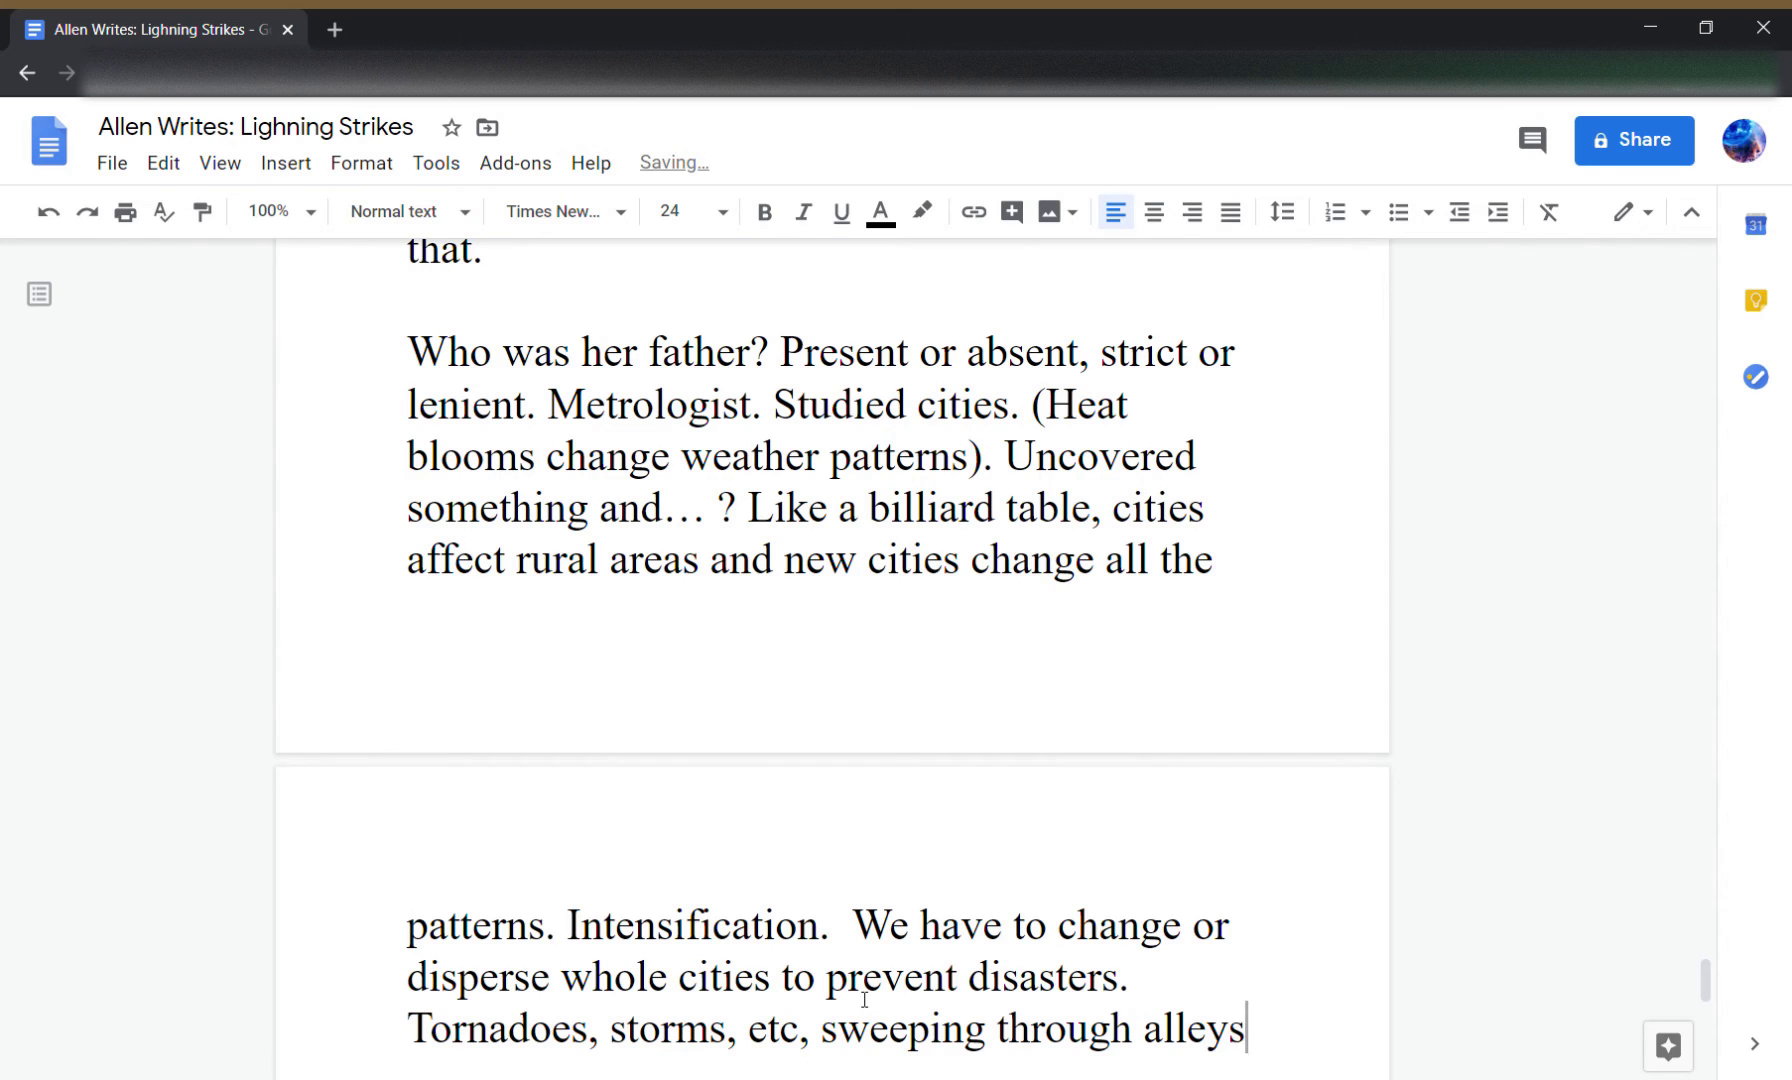
- Enclose the word "alleys" in single quotation marks and return to the end of the line
type("'")
key("Left")
key("Left")
key("Left")
key("Left")
key("Left")
key("Left")
key("Left")
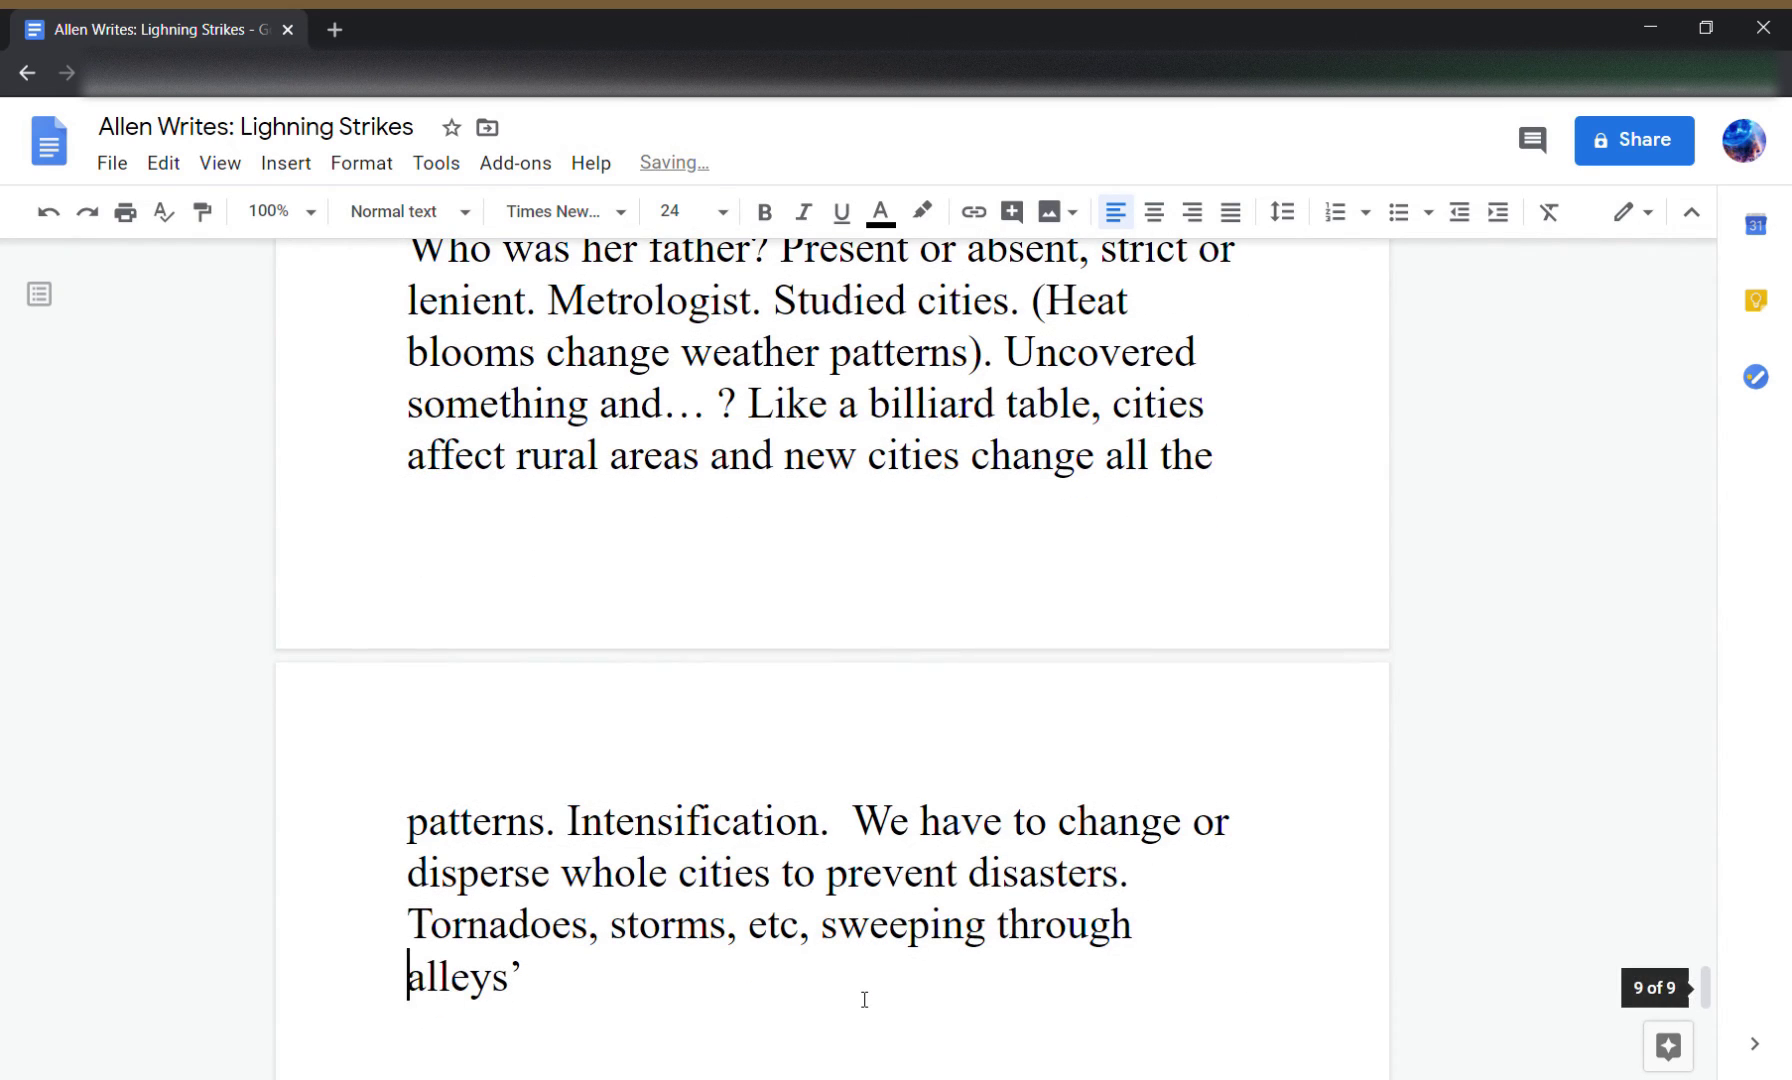
type("'")
key("End")
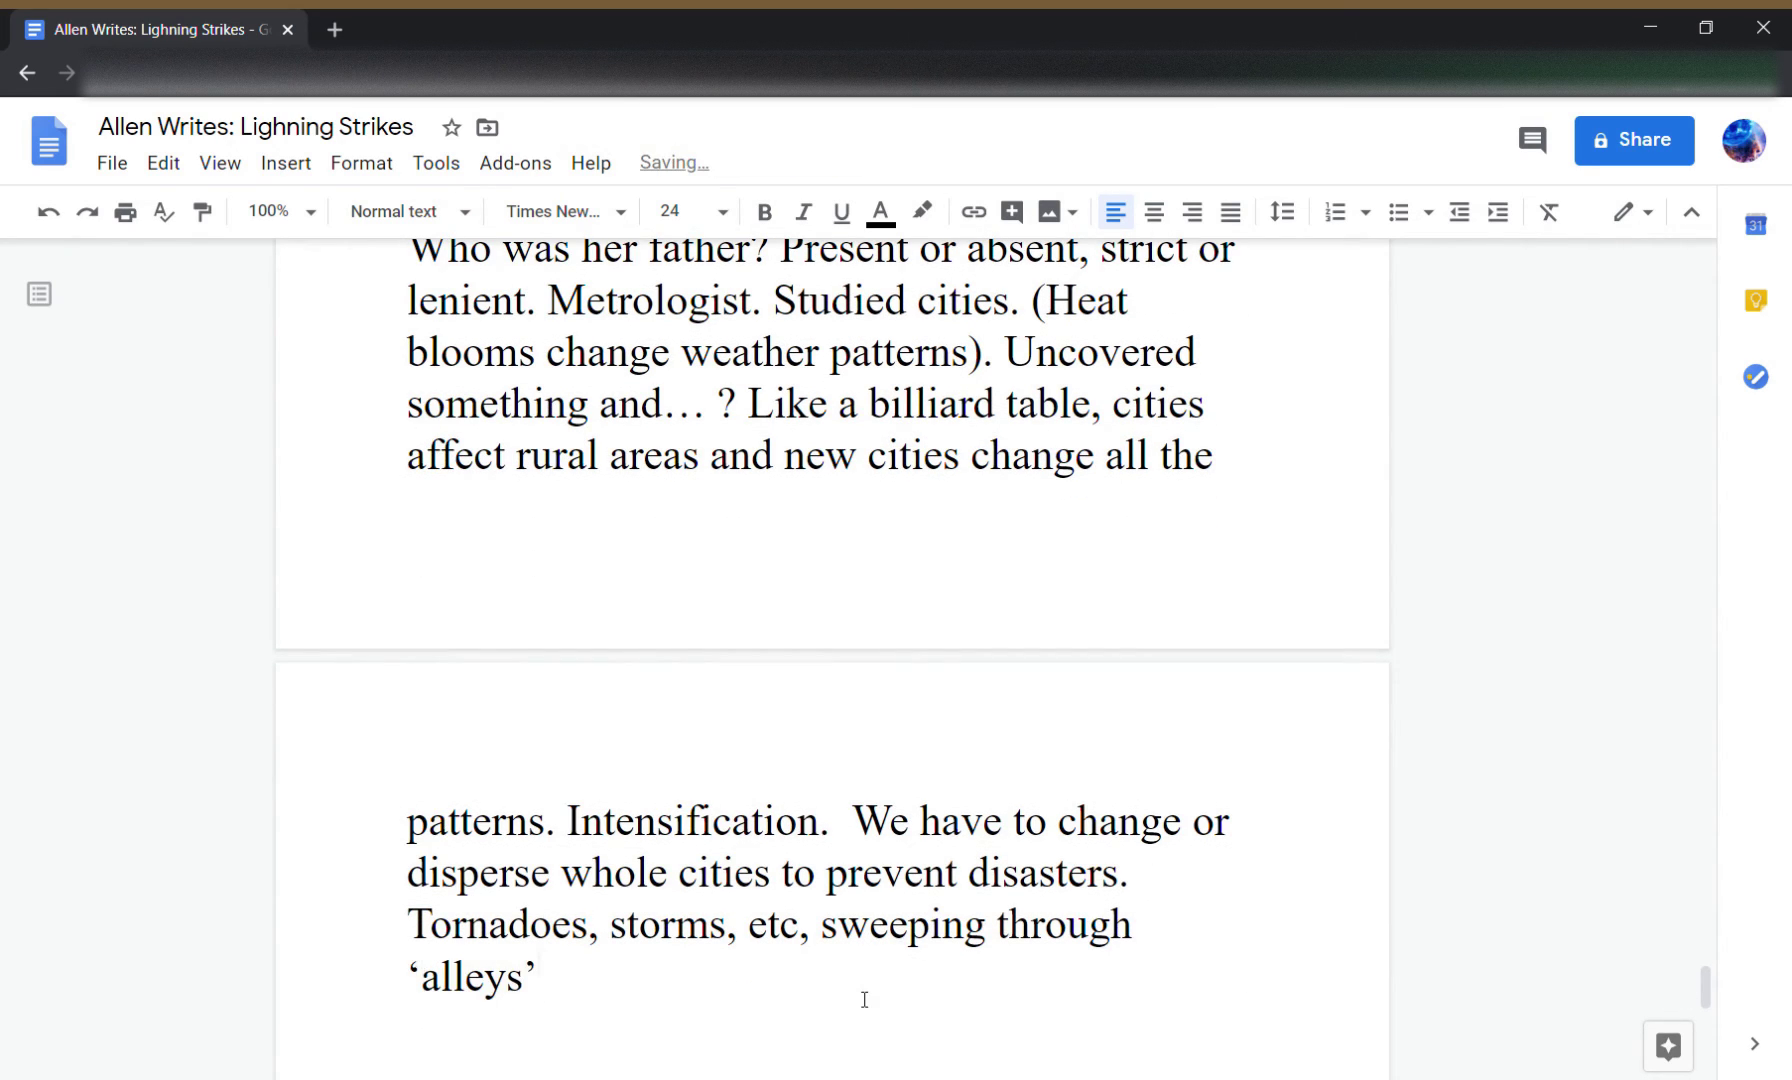
- Finish the tornado sentence with ", constant devastation.", correcting the spelling of the last word with the suggestion
type(", constant devestation.")
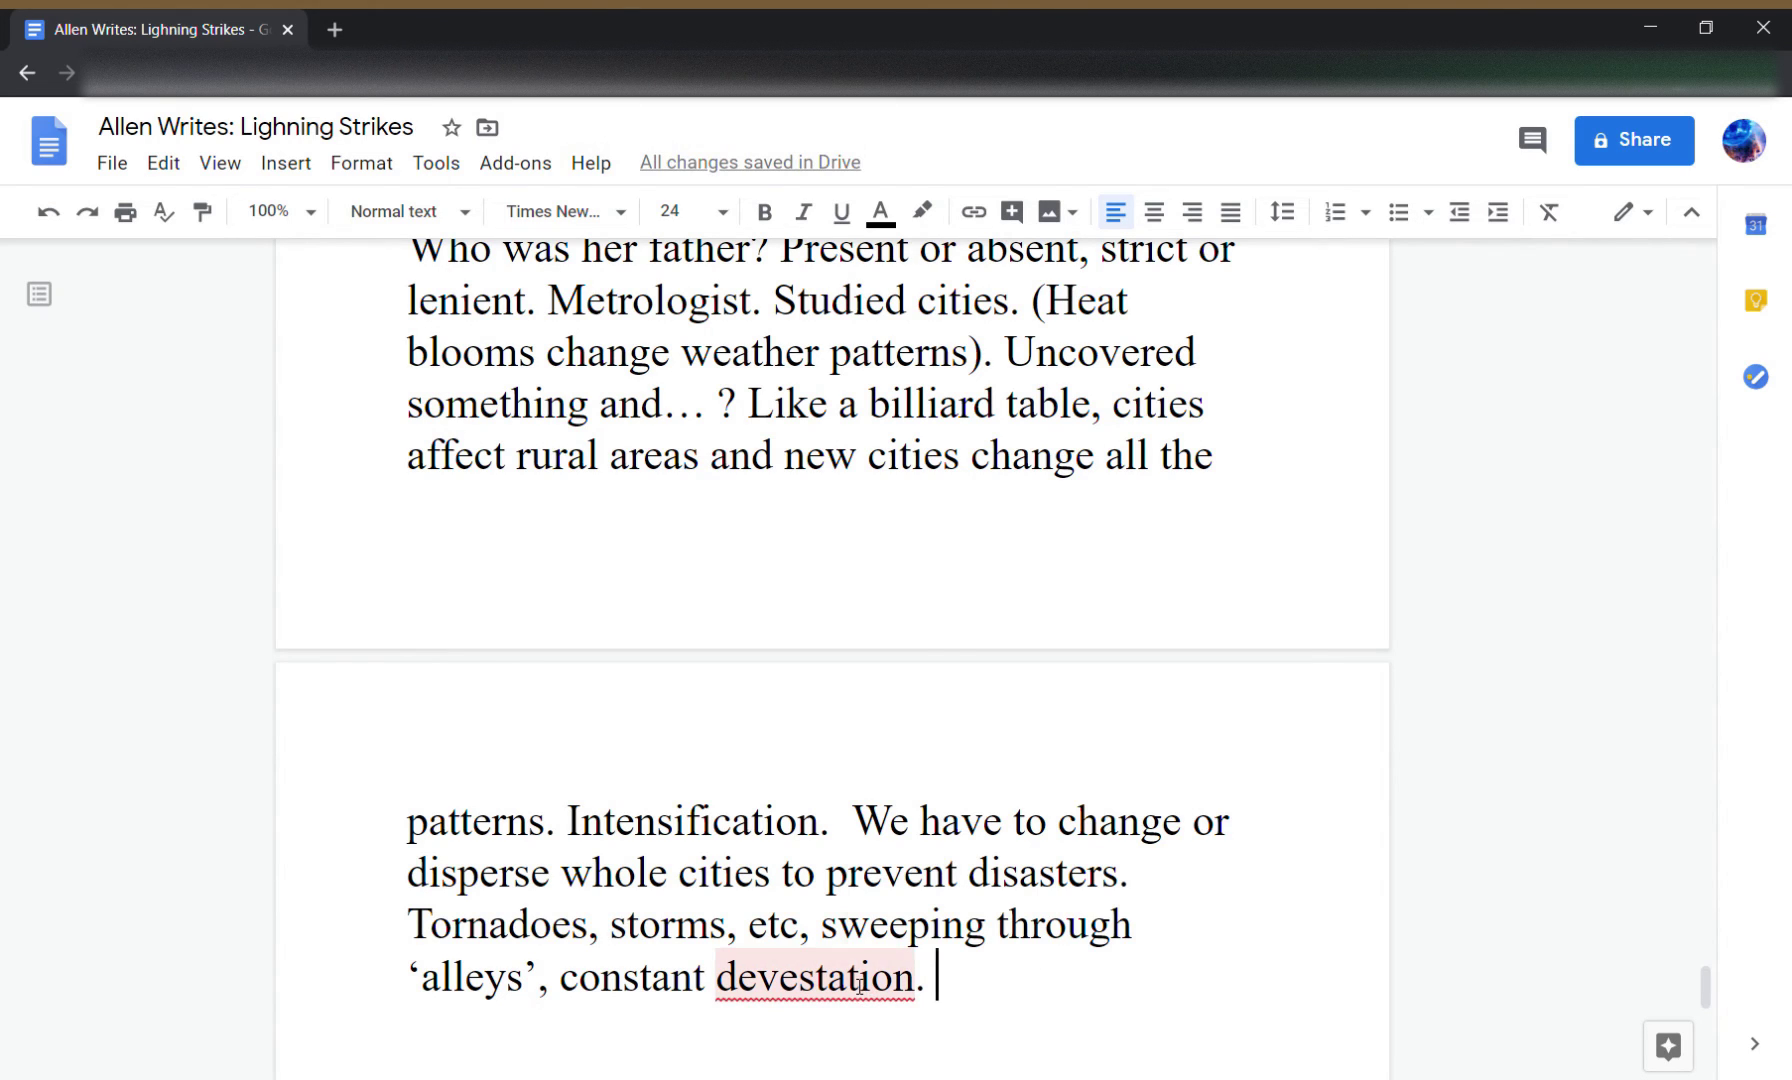
left_click(855, 985)
left_click(992, 680)
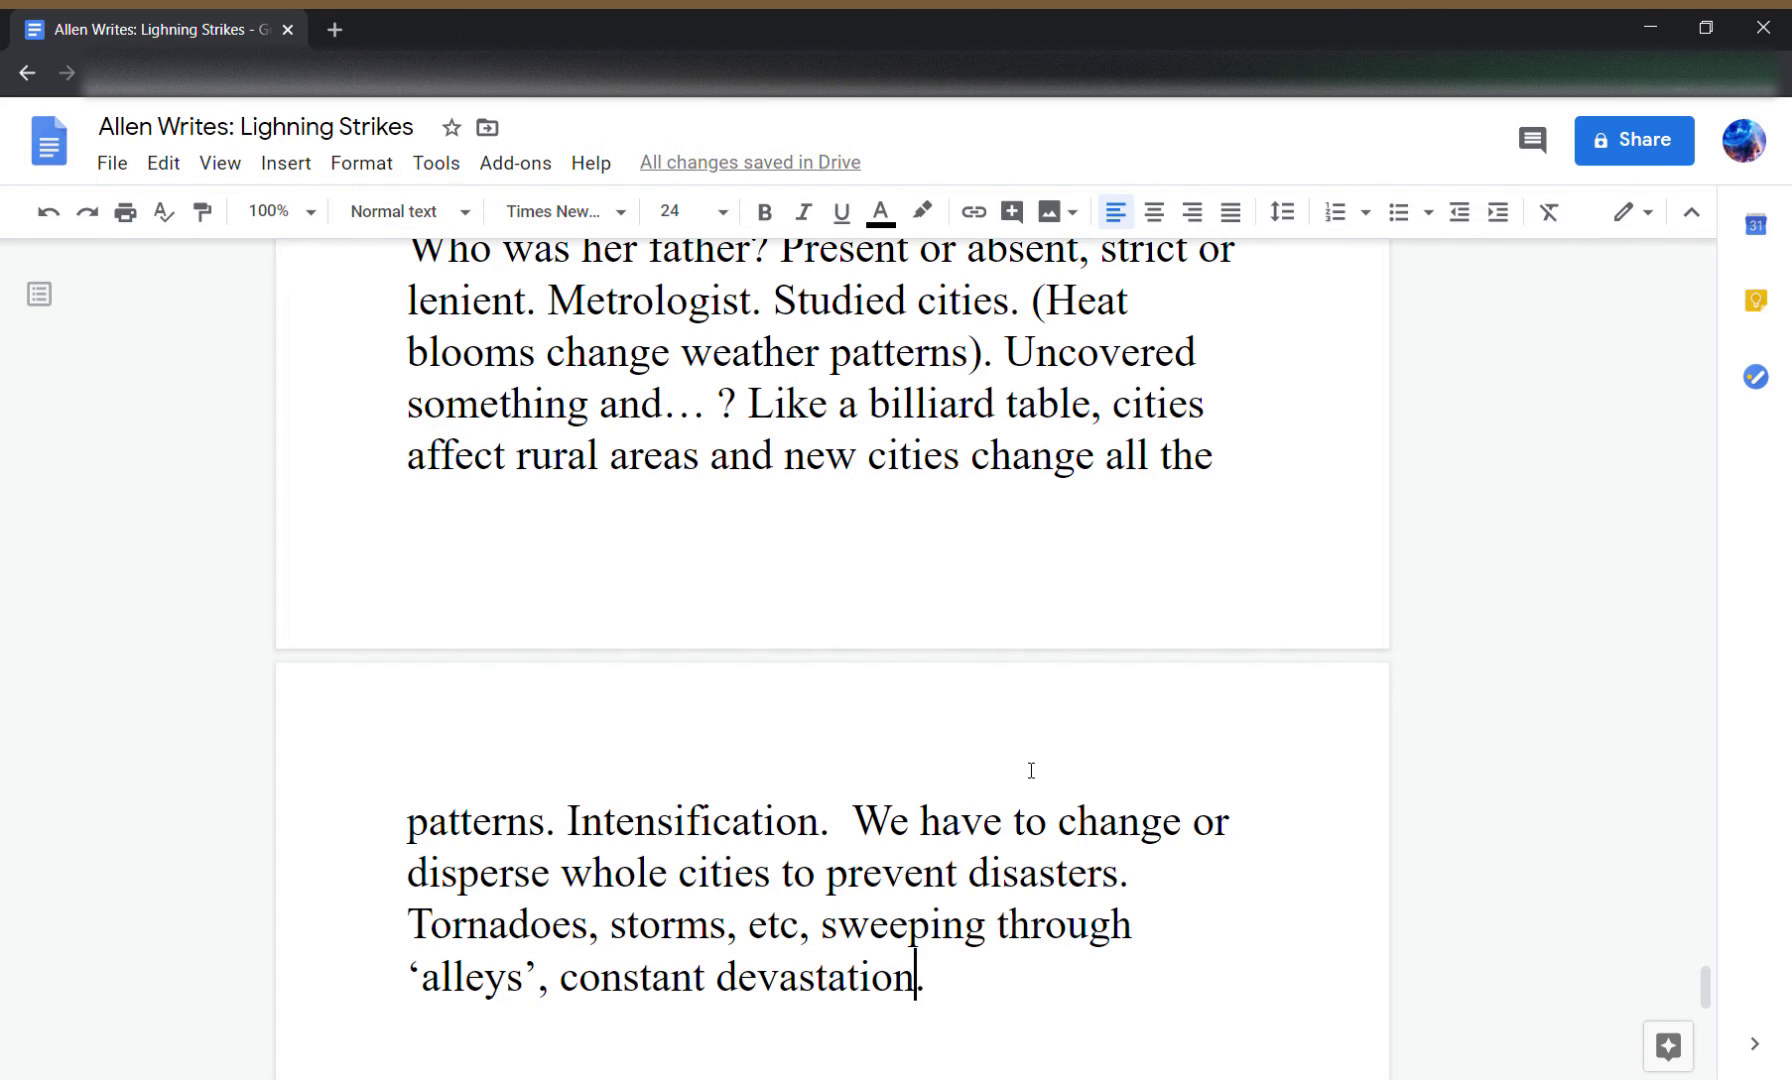
- Add the remark "(Get conspiracy theorist involved)" after "constant devastation.", correcting "conspiracy" with the suggested spelling
type("(Get con")
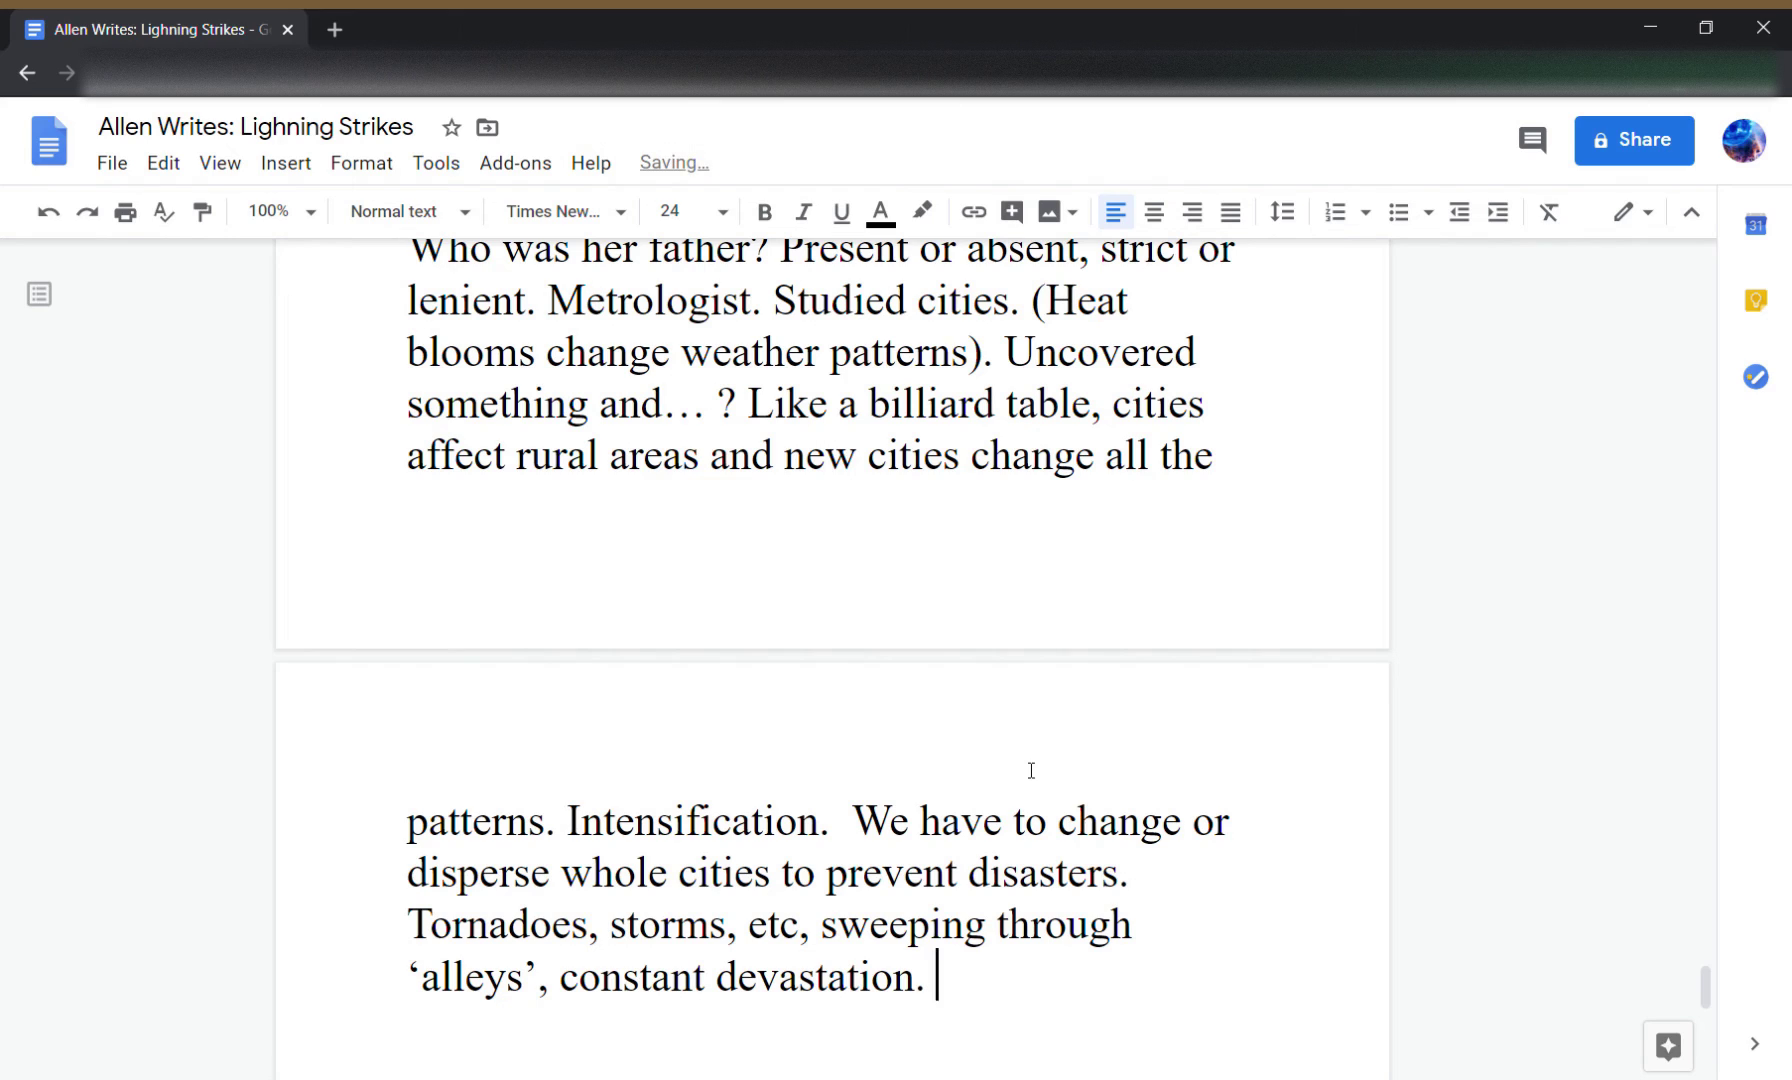
type("spiract")
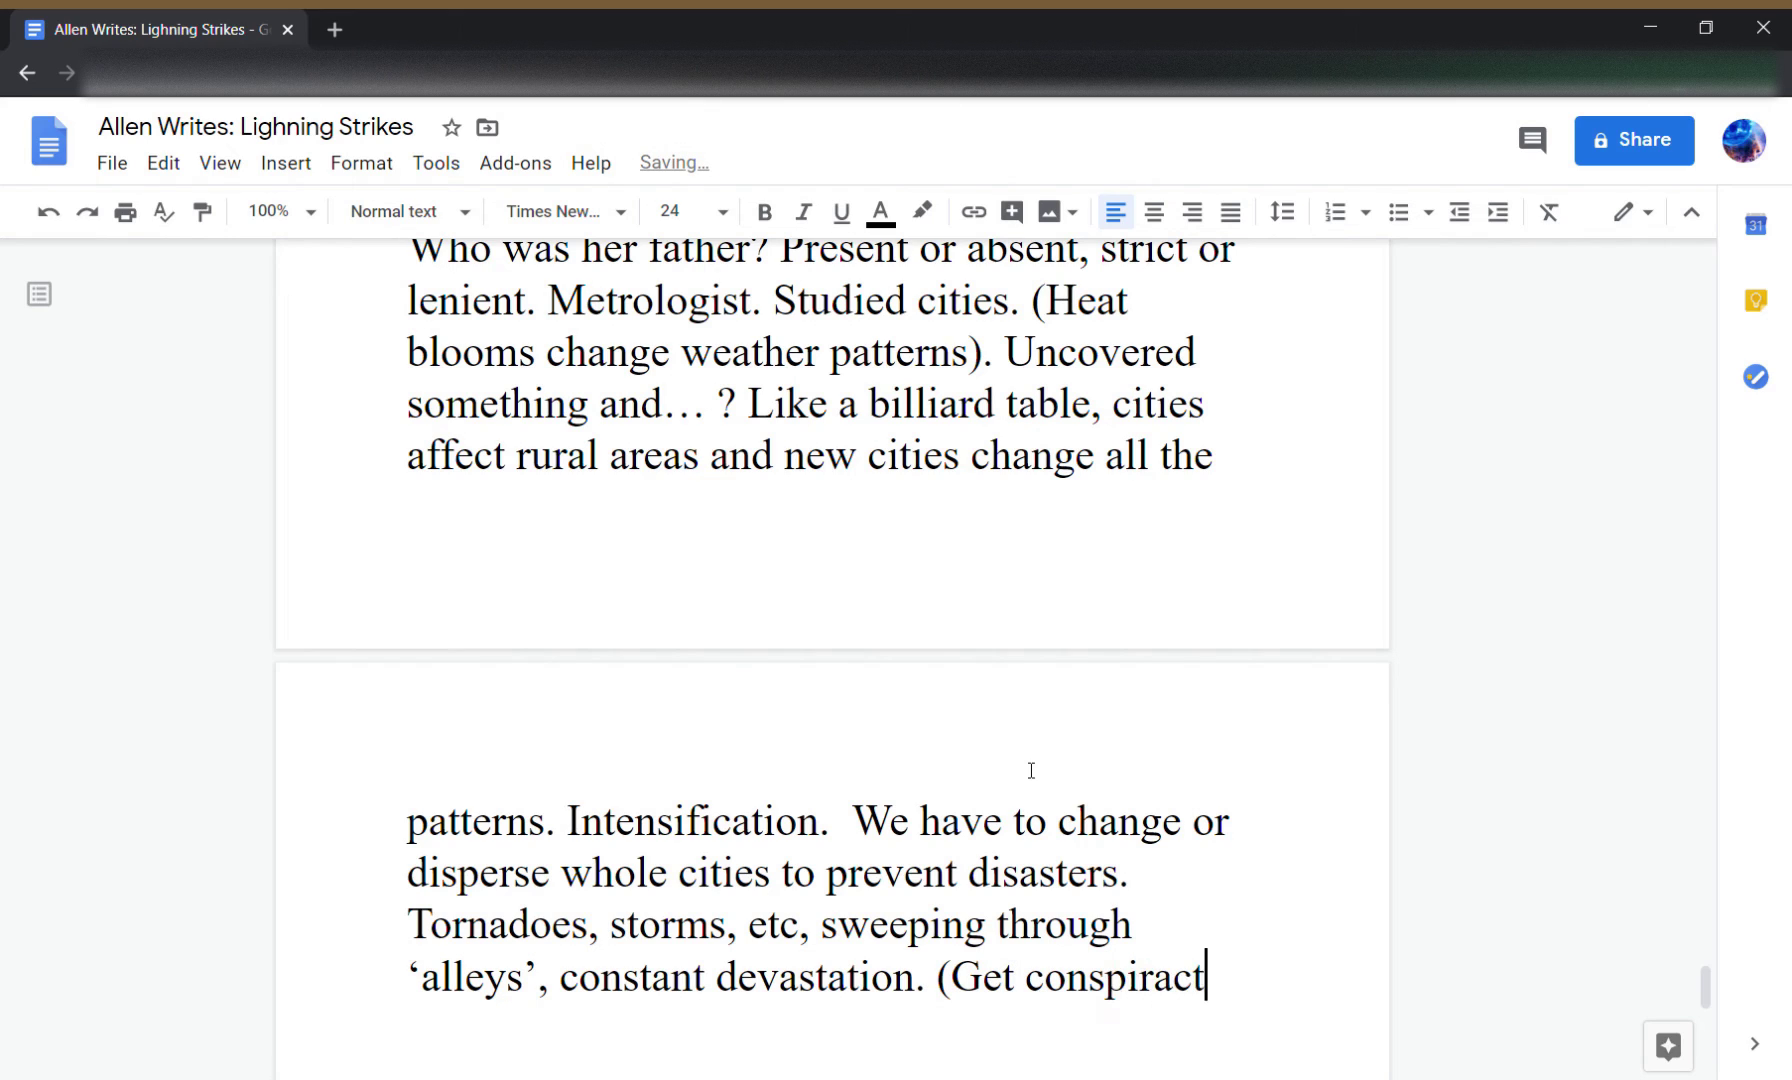
type(" theorist involved)")
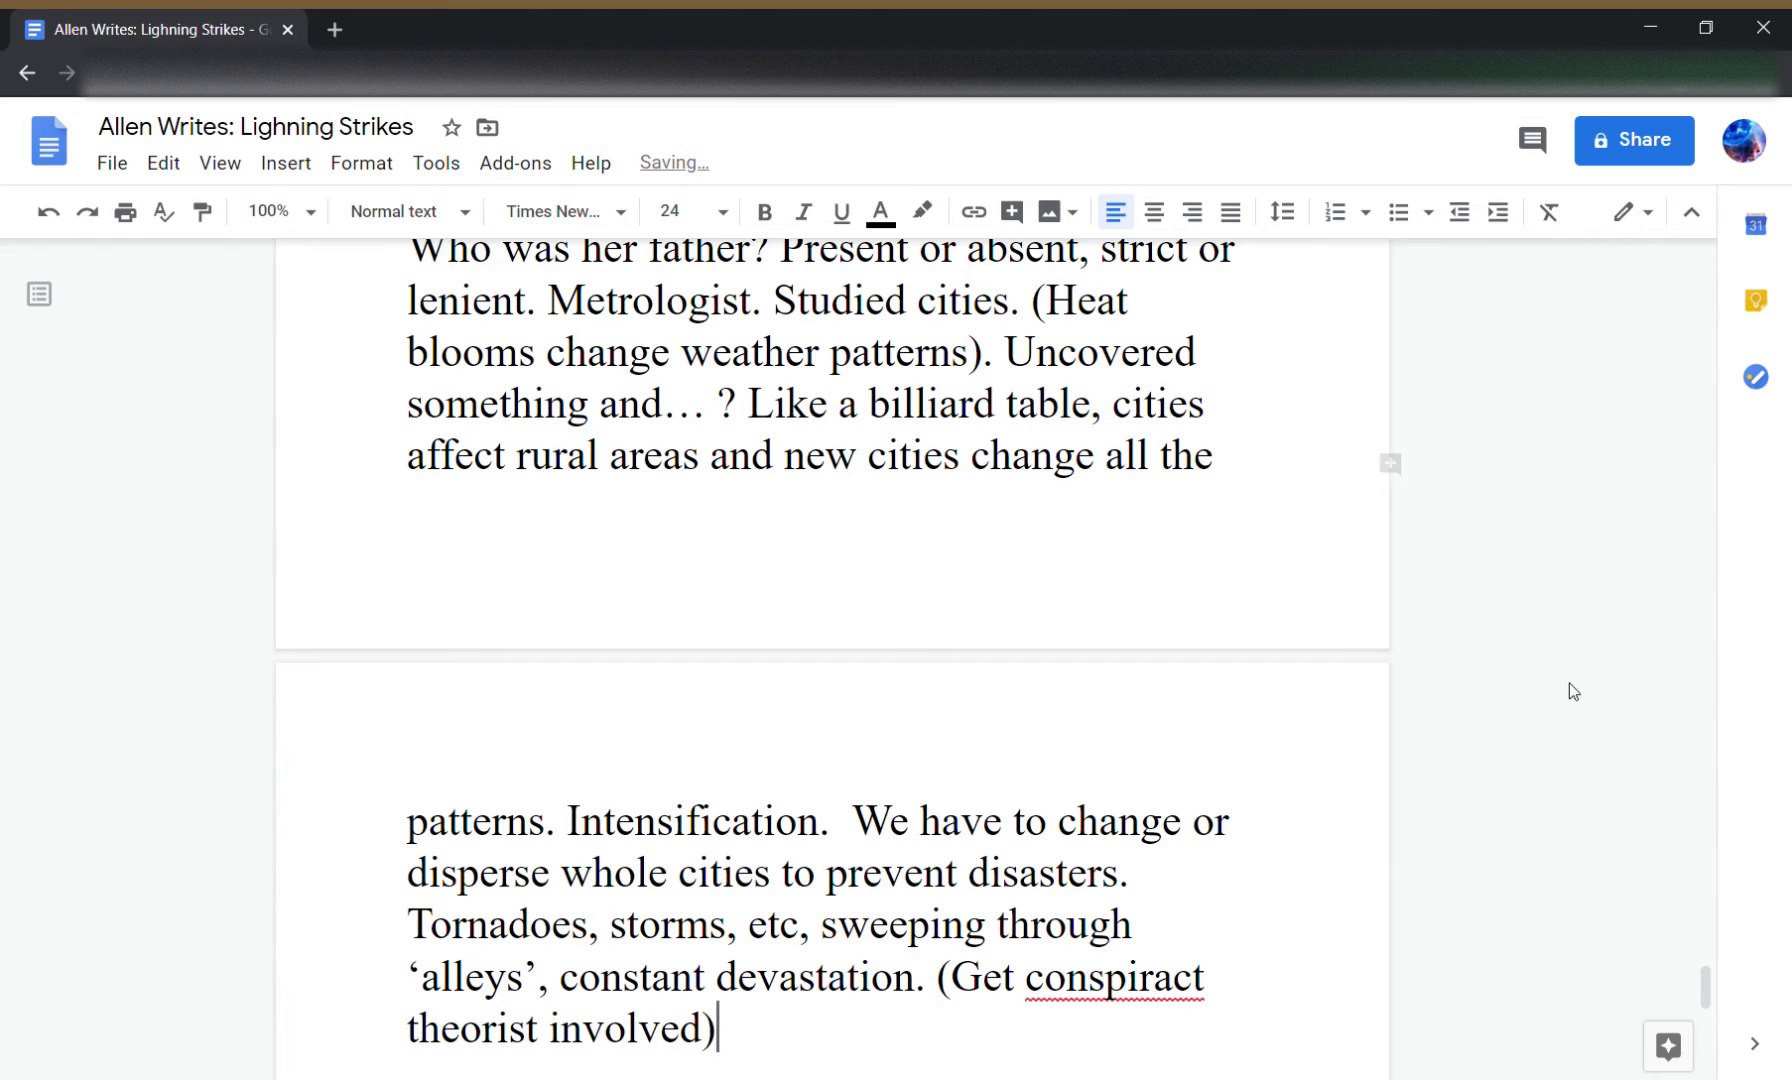
left_click(1156, 977)
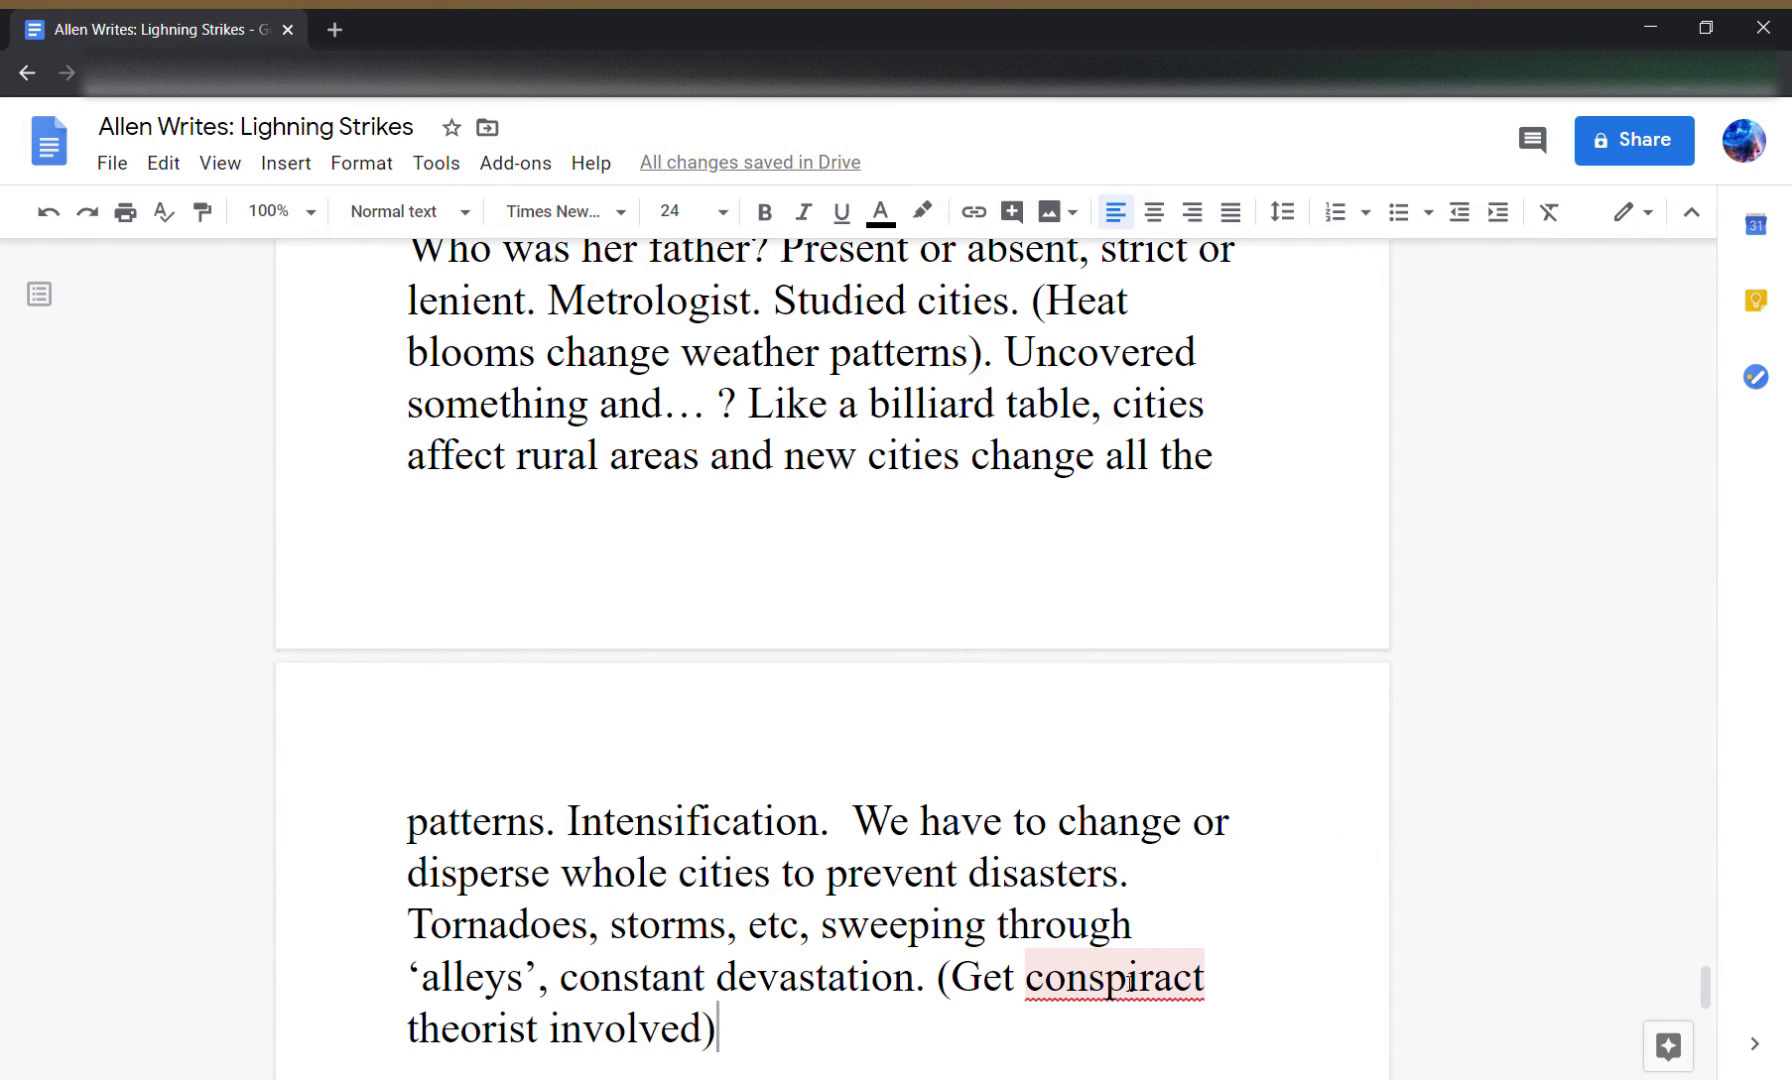
left_click(1278, 681)
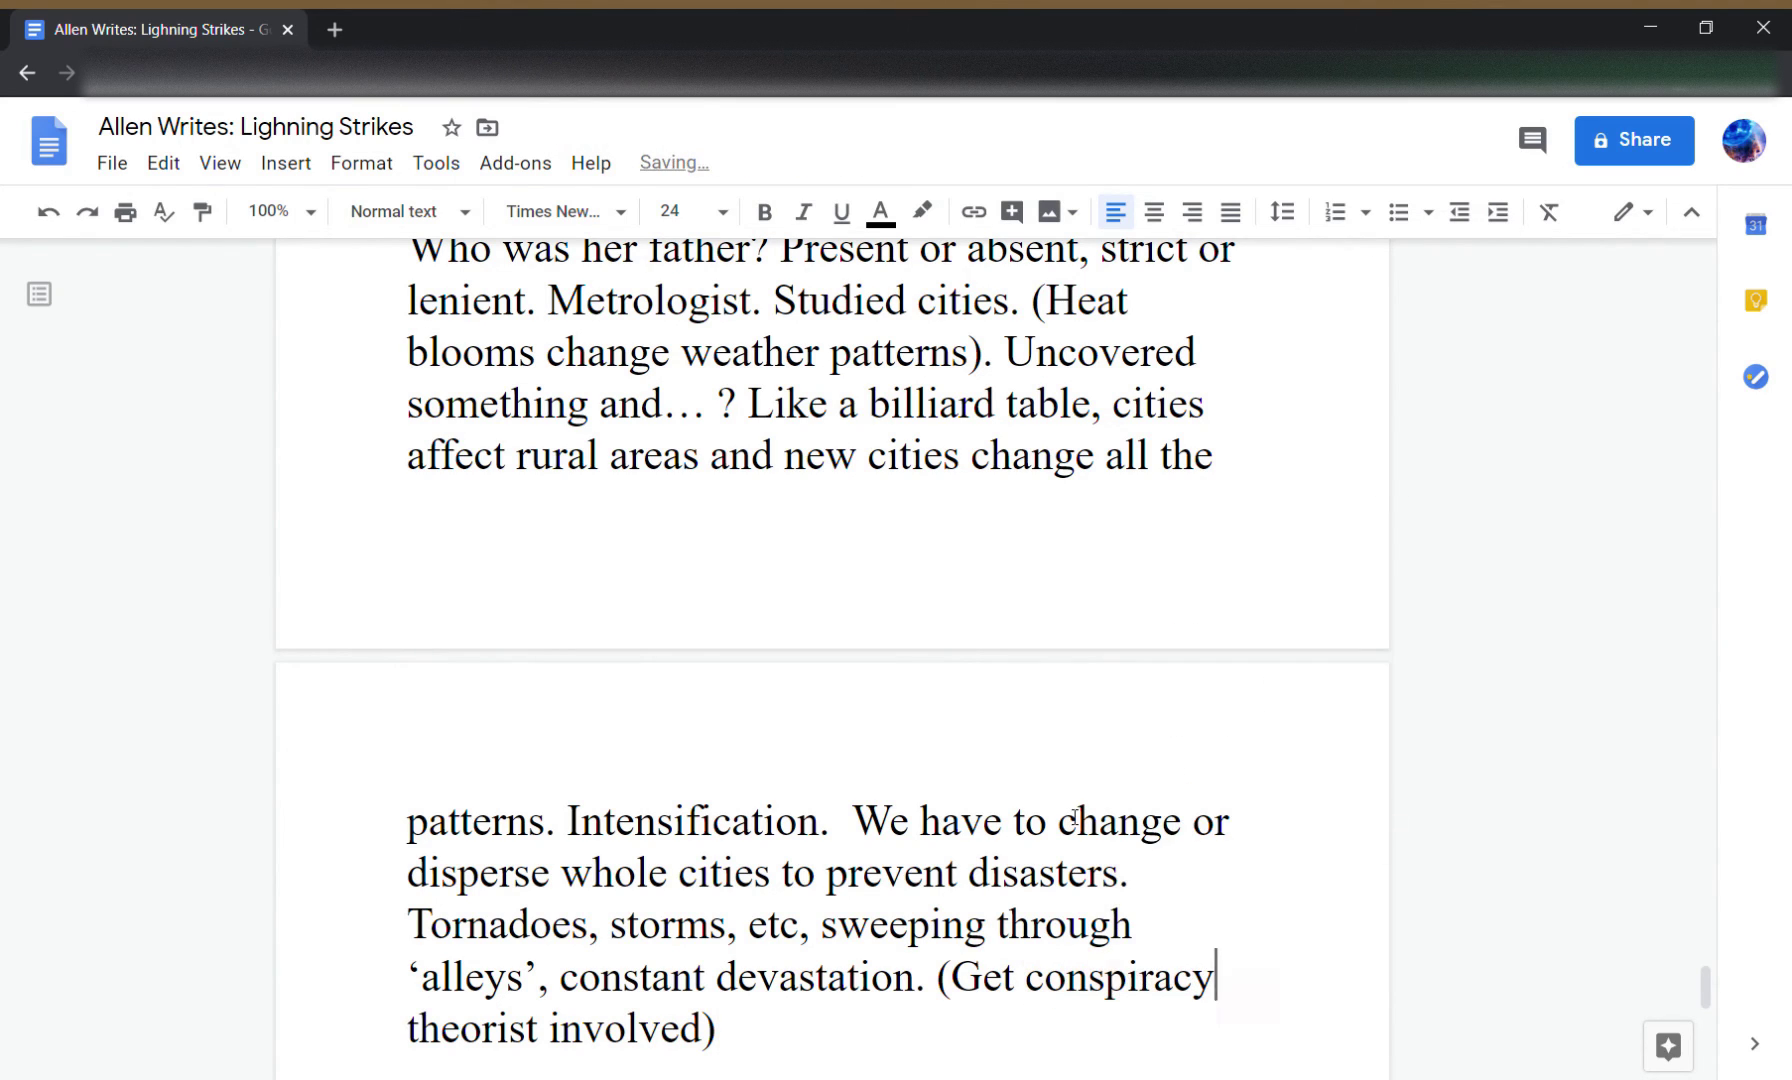
- Start a new paragraph below the conspiracy theorist remark, stating the heroine's name and "constant peril, both weather and human-borne."
scroll(804, 933, "down", 1)
left_click(727, 907)
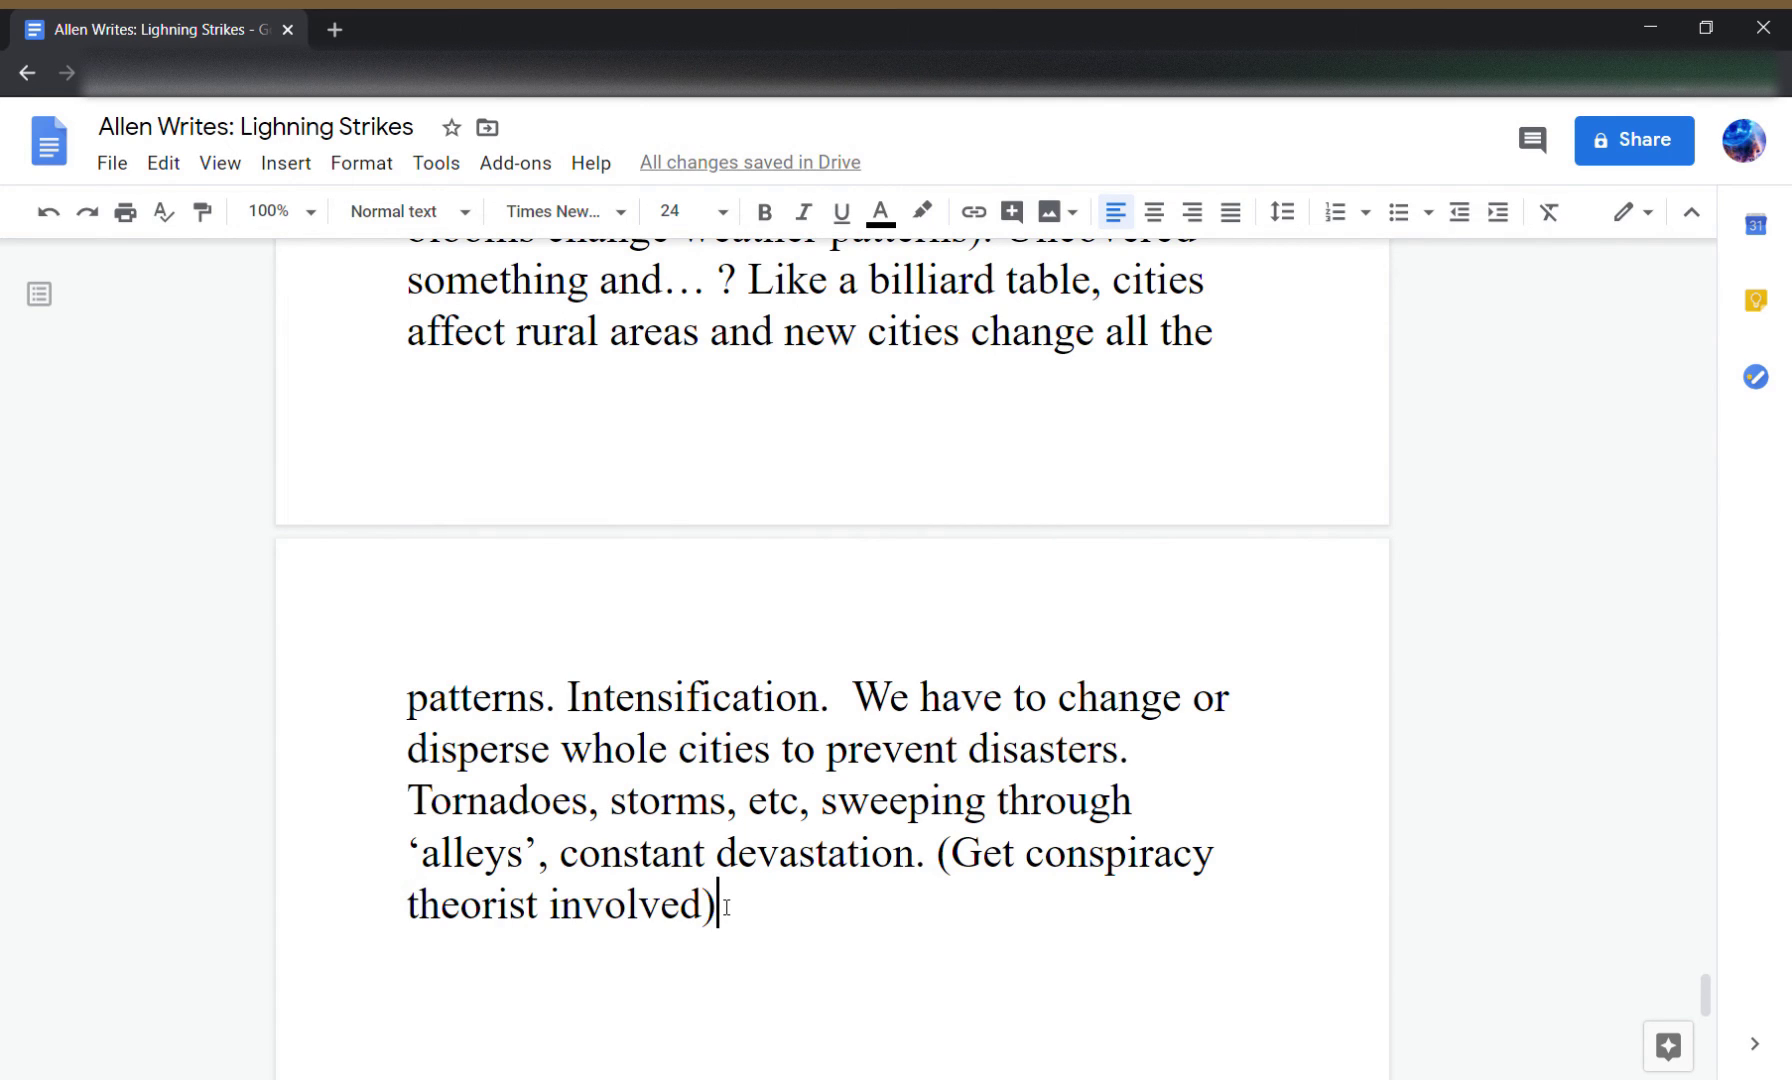
key("Return")
type("Kelli")
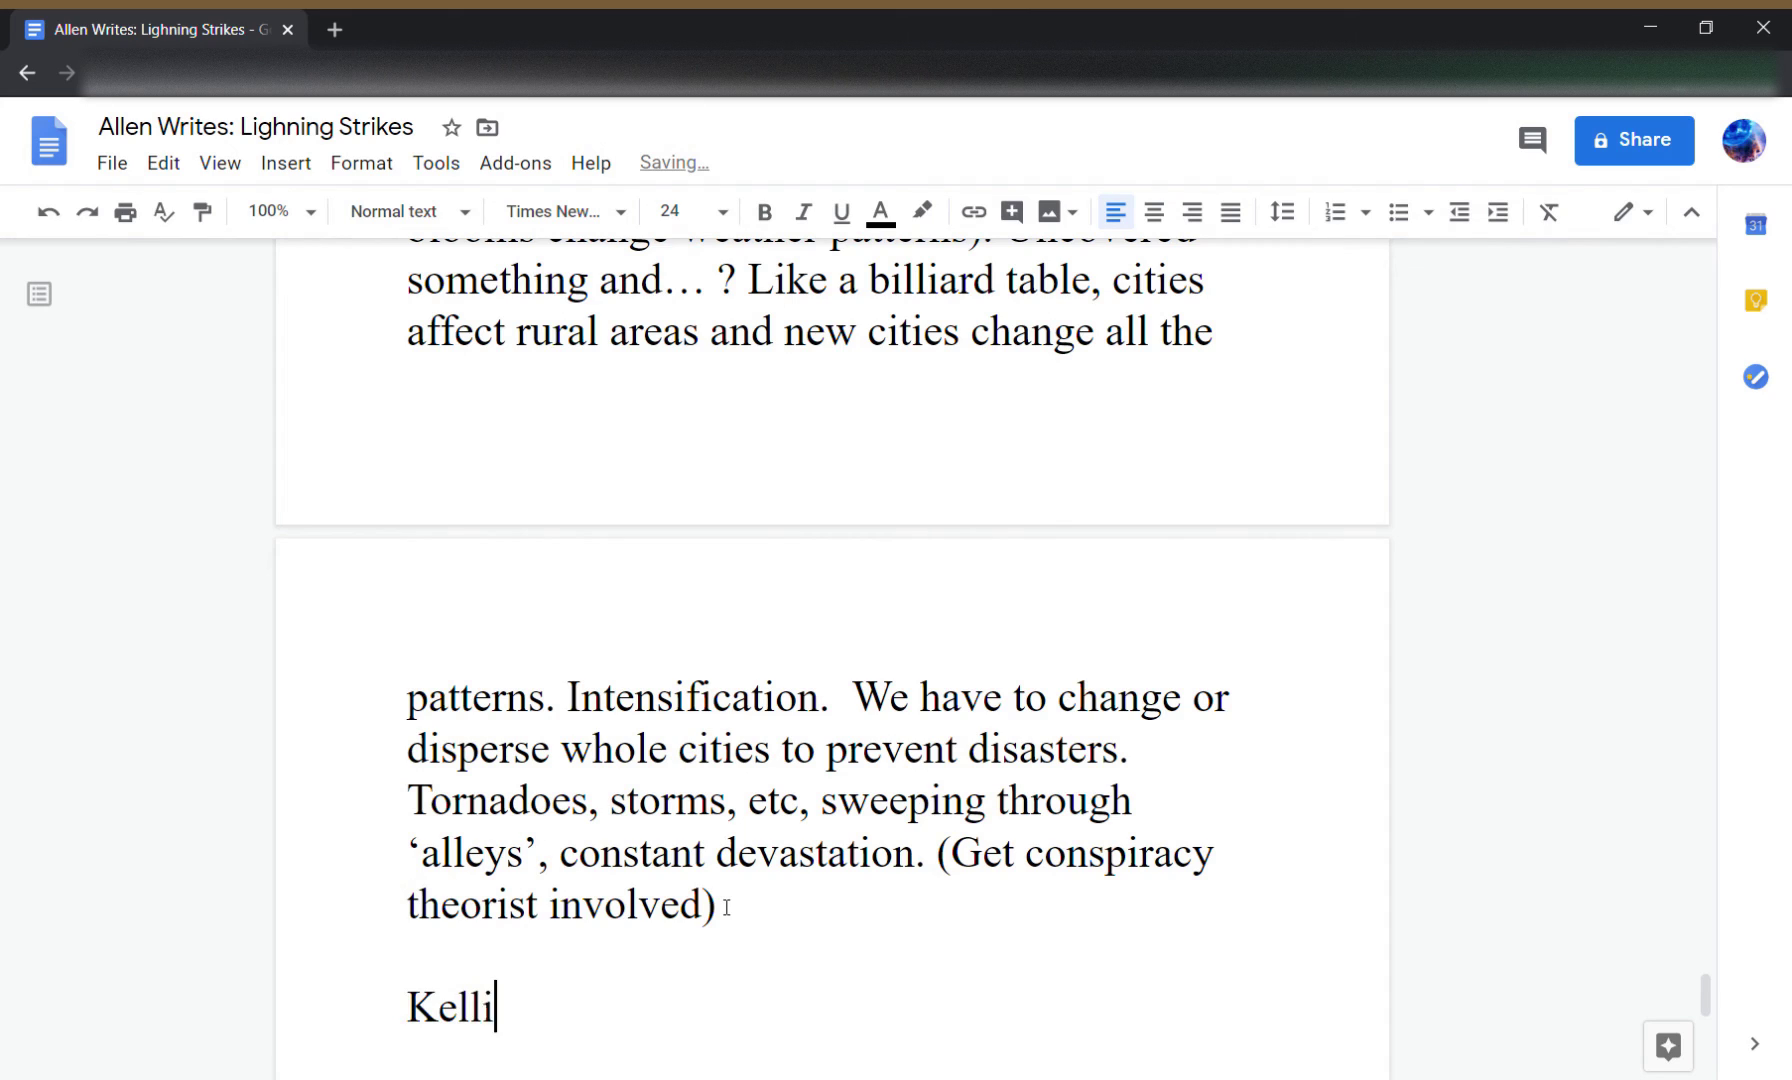
type("'s constant peril")
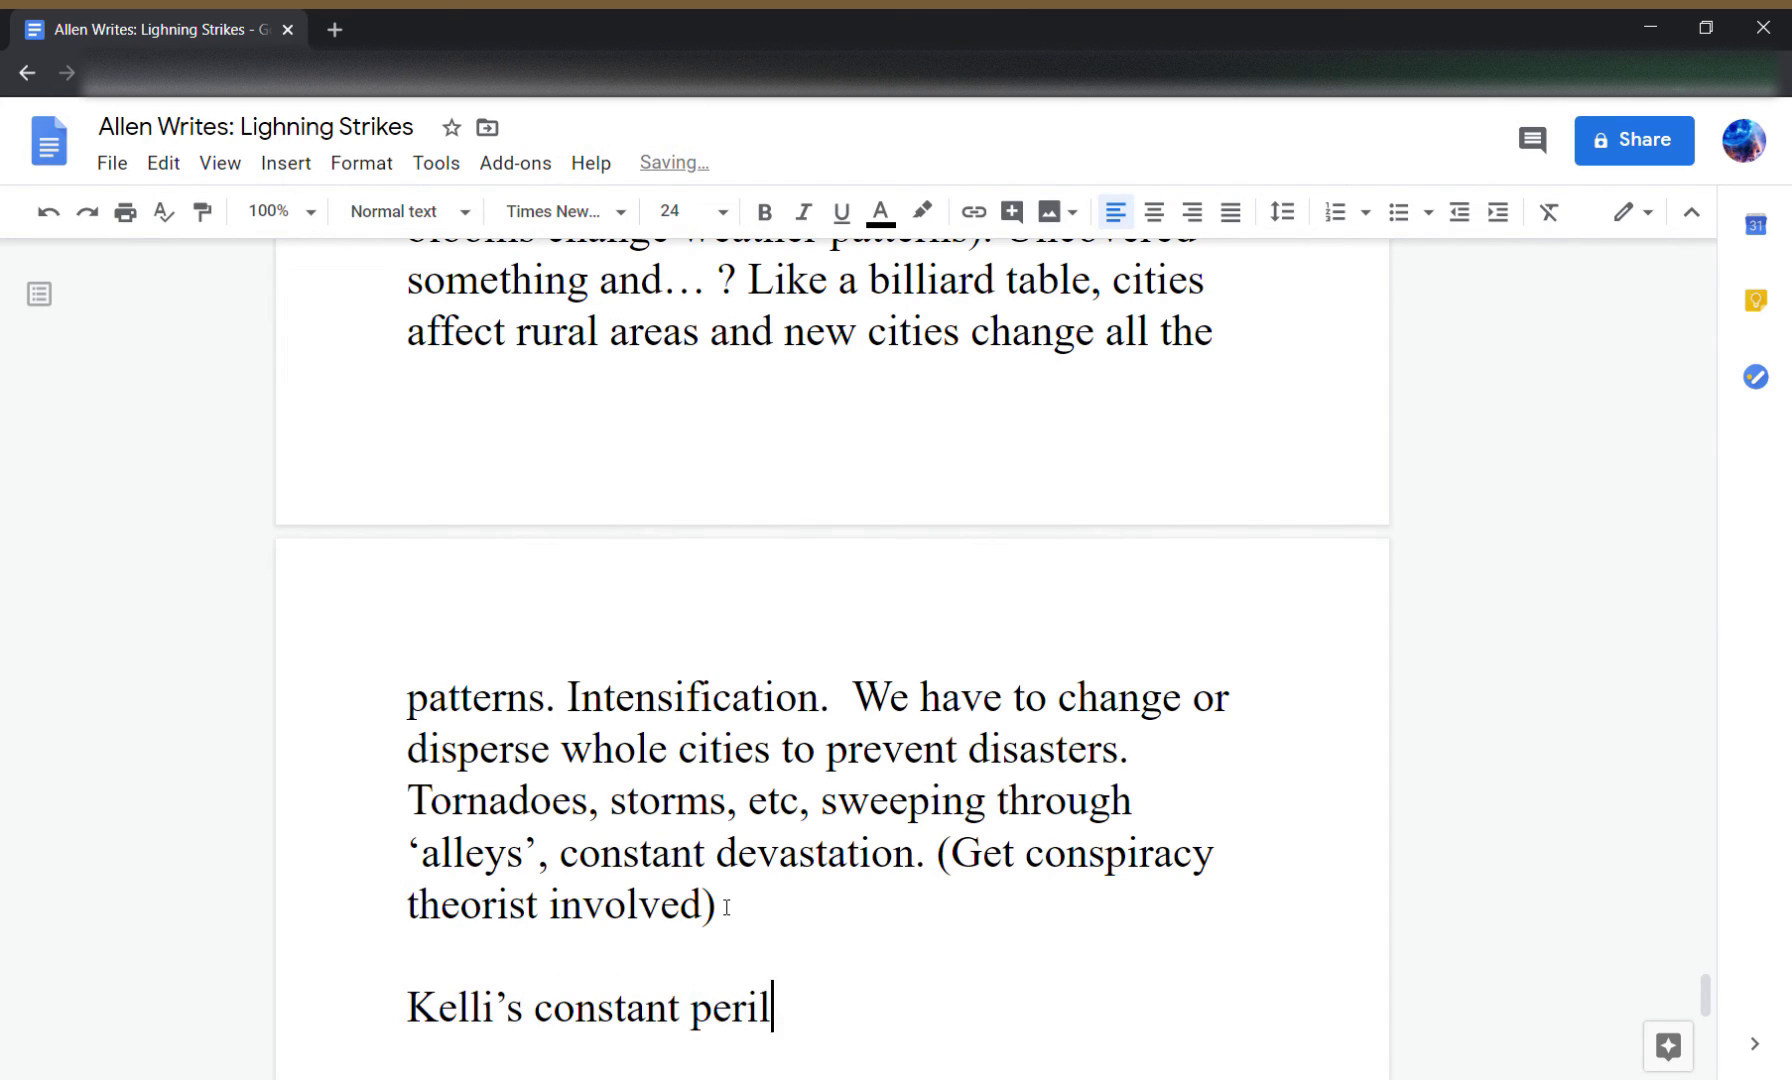
type(", both weather a")
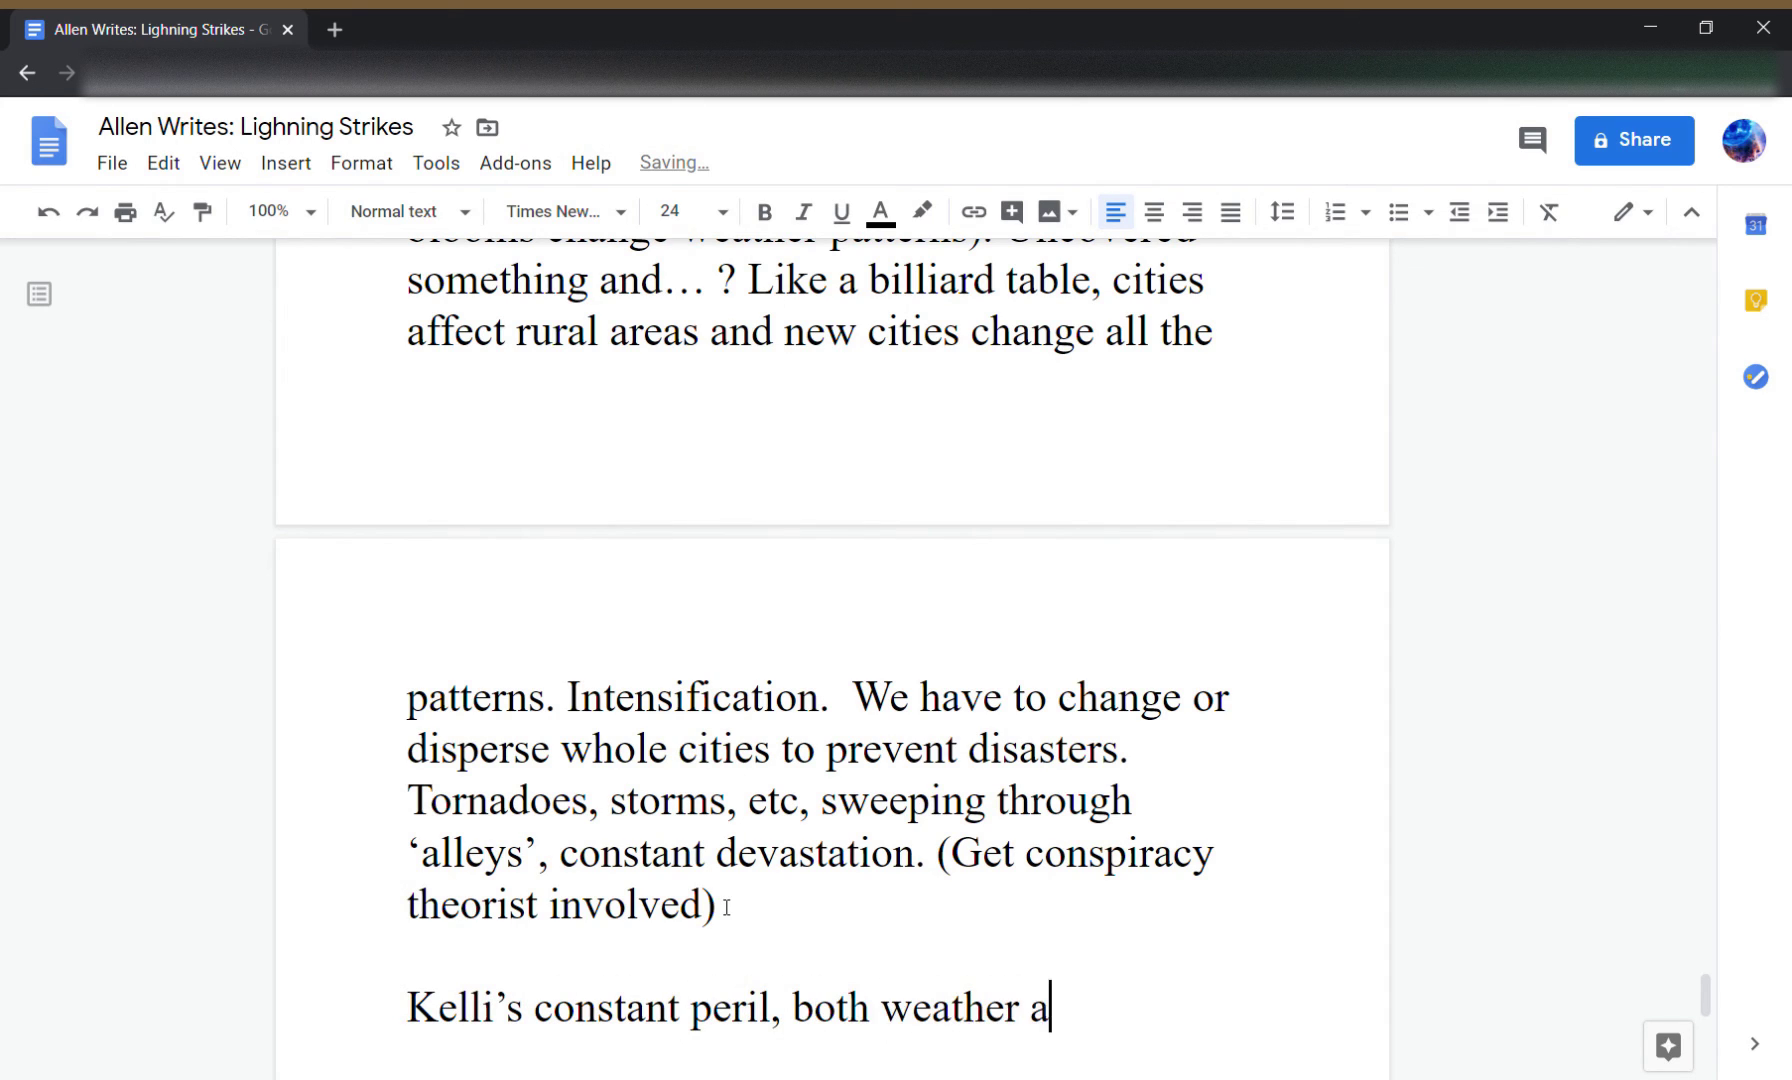
type("nd human")
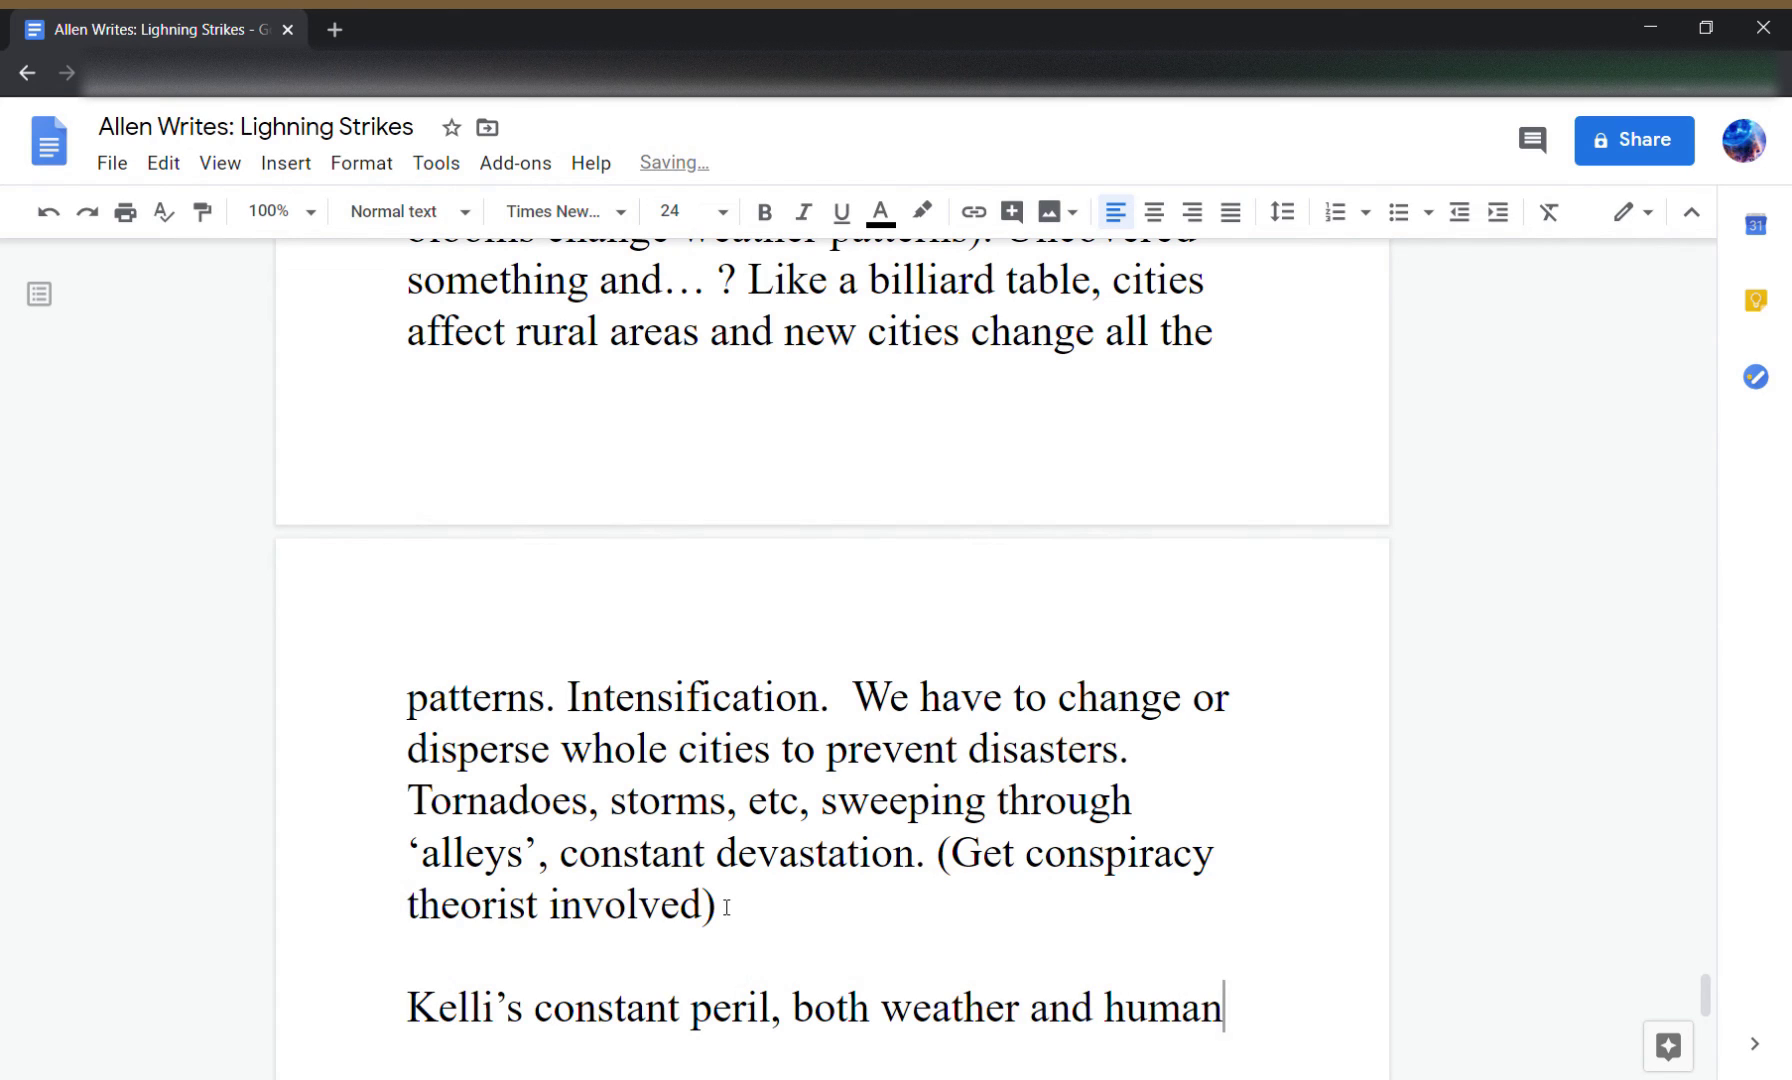
type(" b")
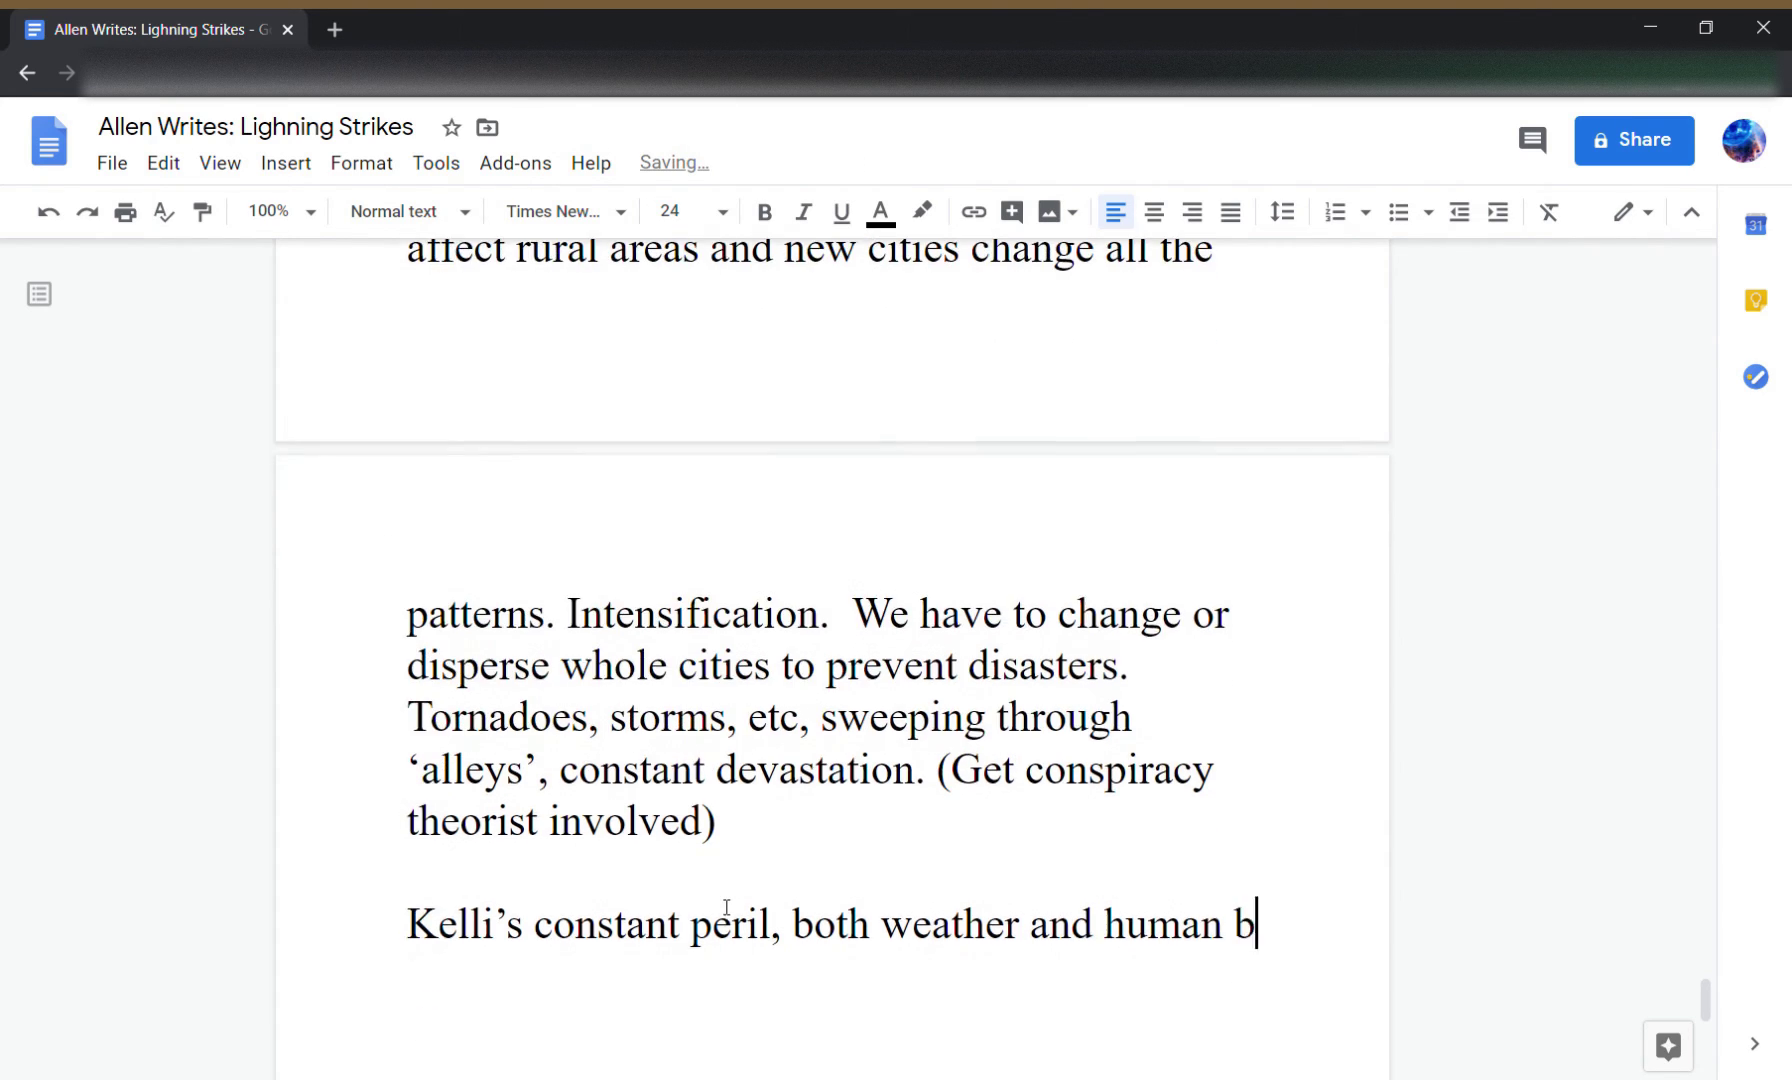
key("BackSpace")
key("BackSpace")
type("-borne.")
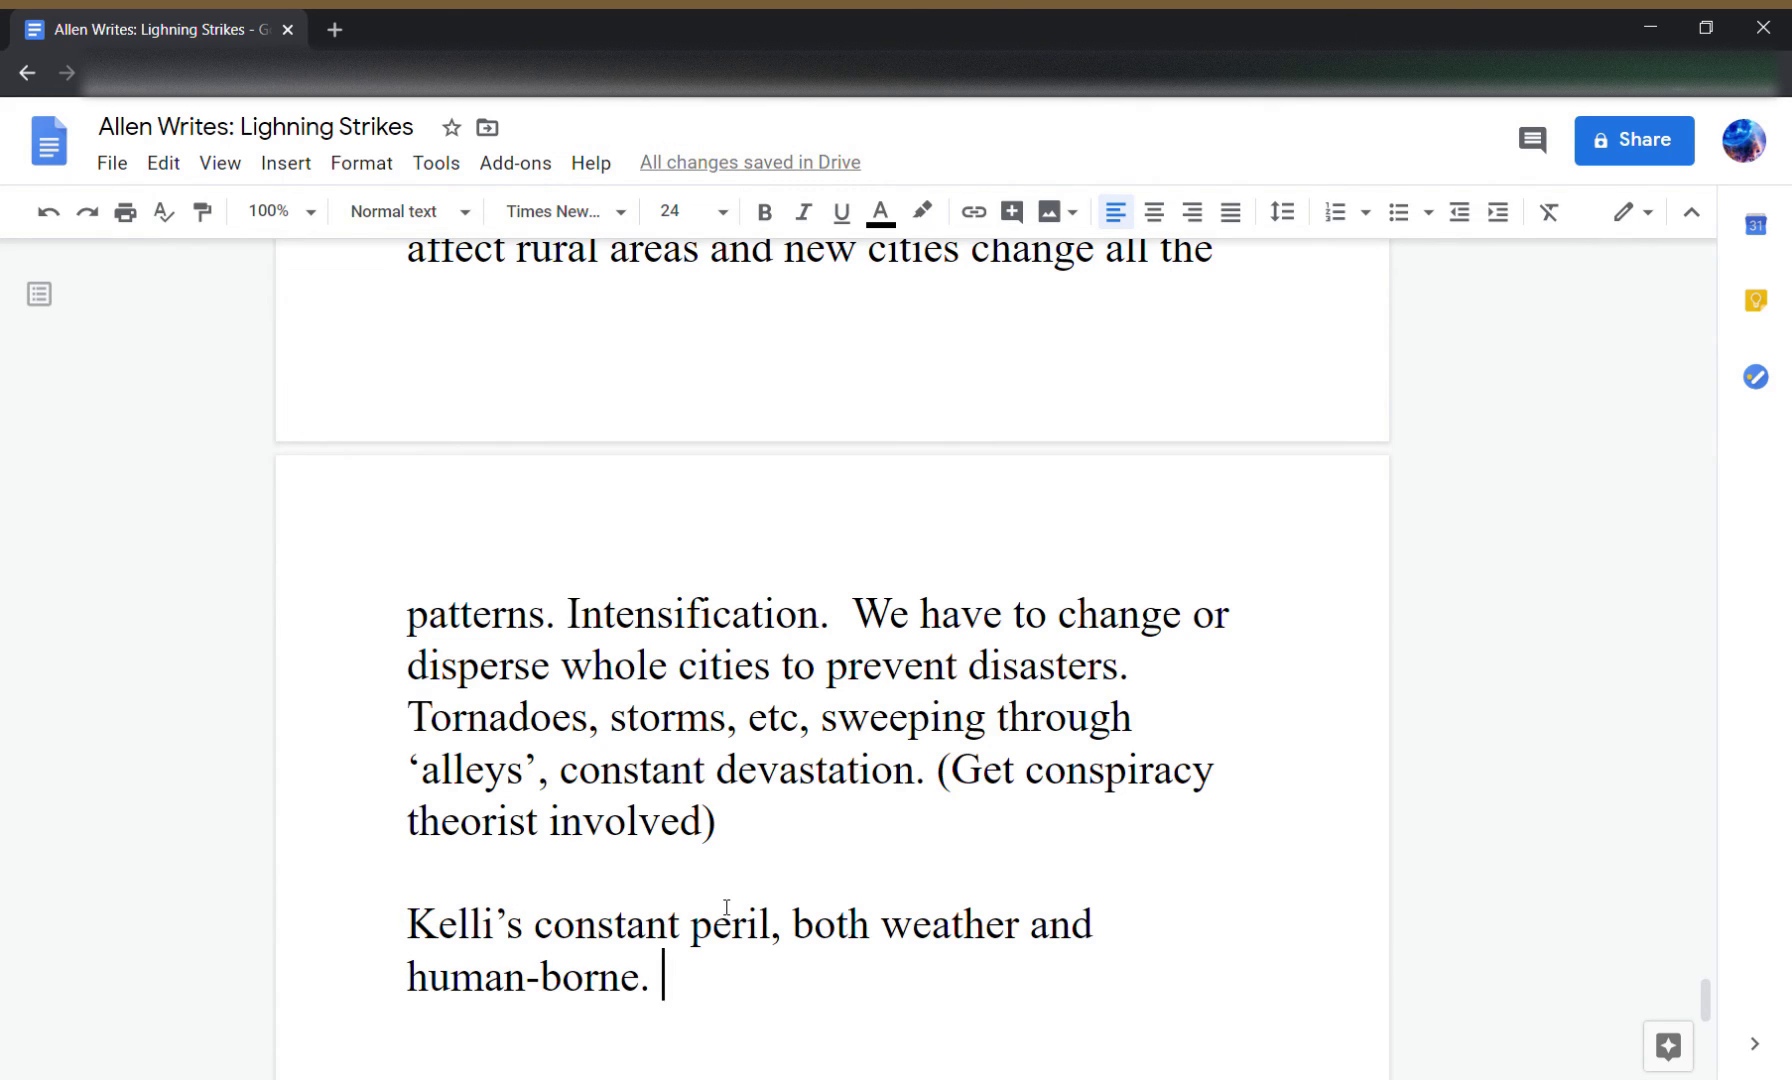
- Add the sentence "She's navigating through this hard time." after "human-borne."
type(" She's navig")
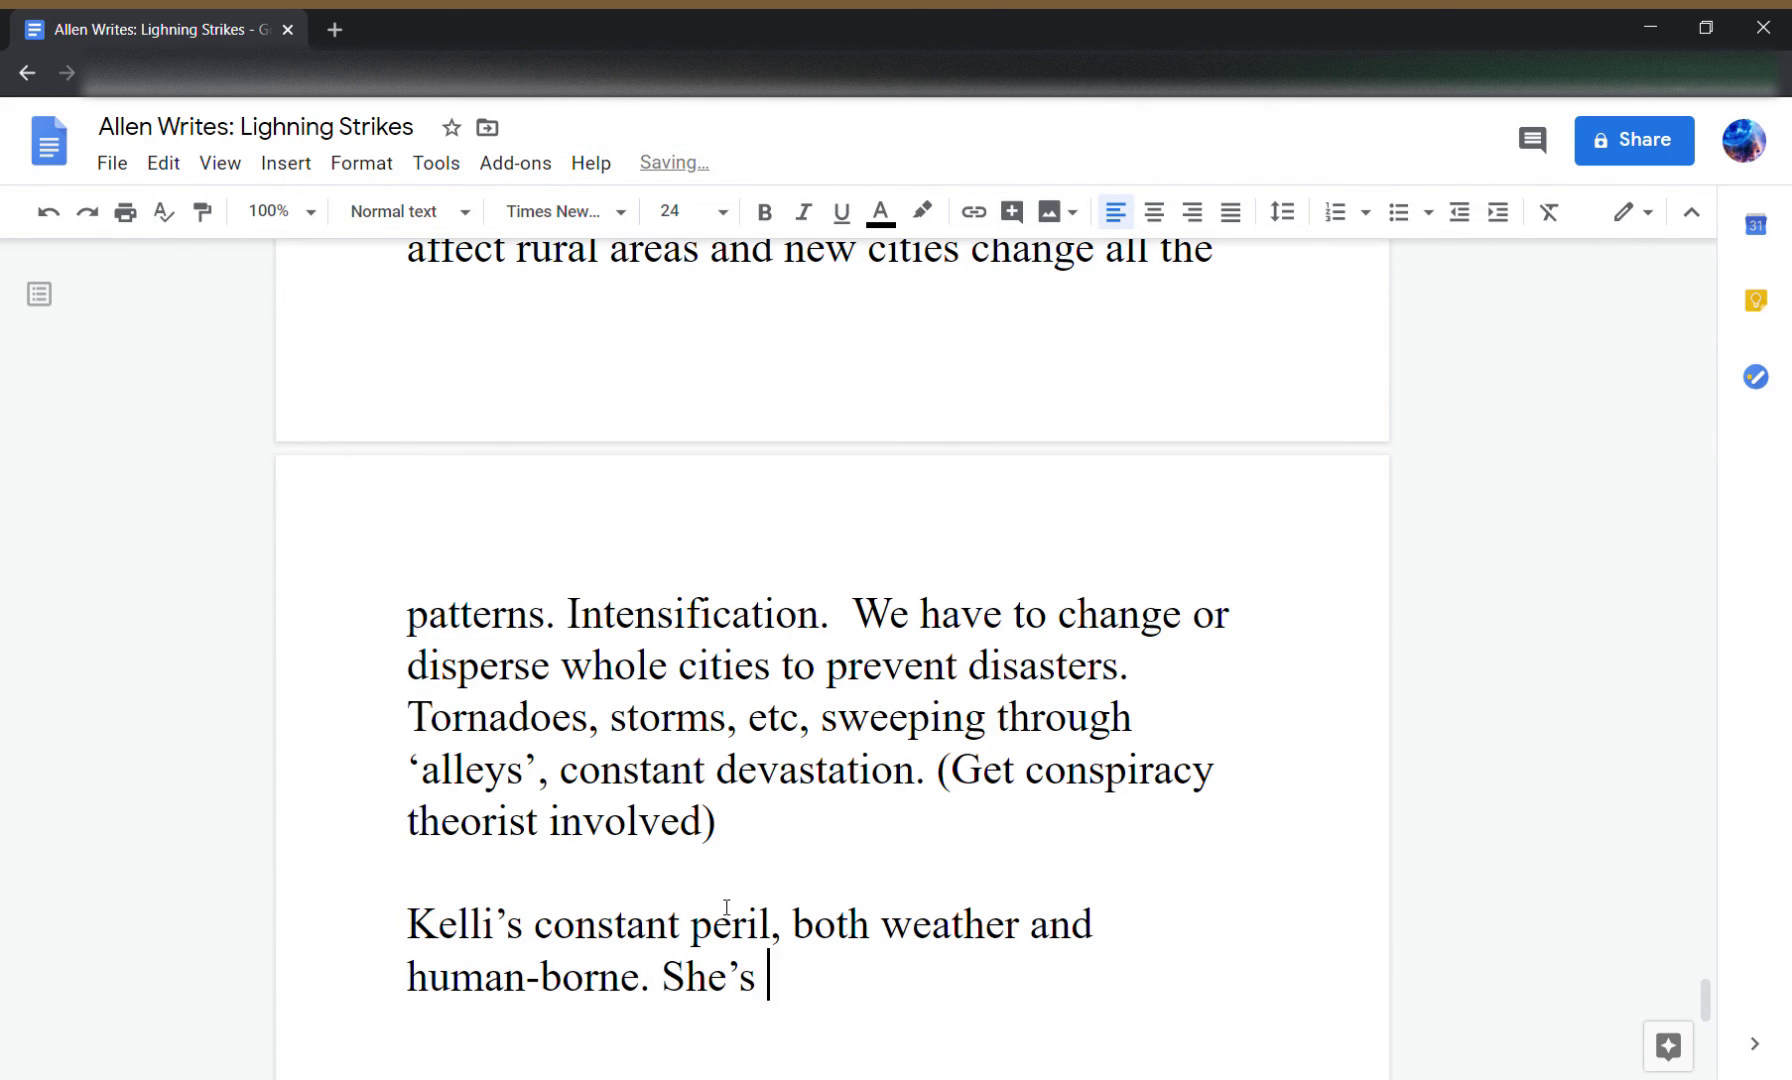
type("ating ")
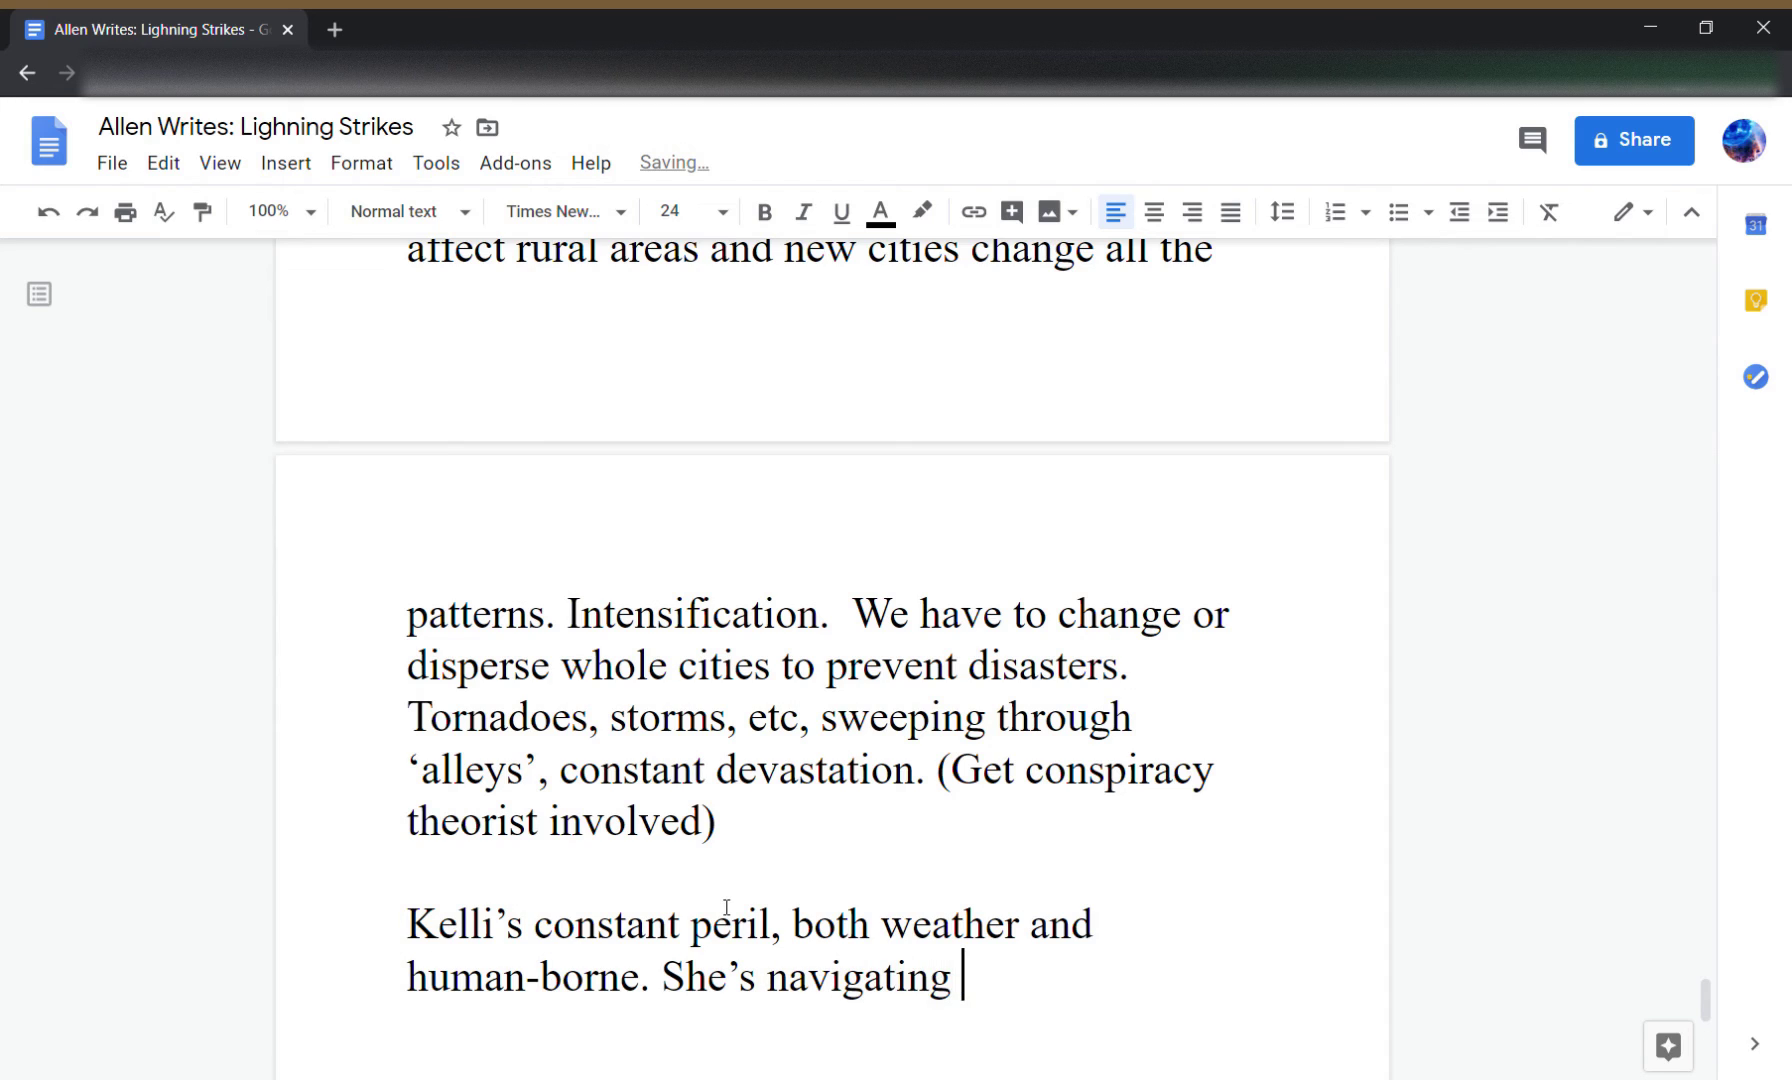
type("through this hard time.")
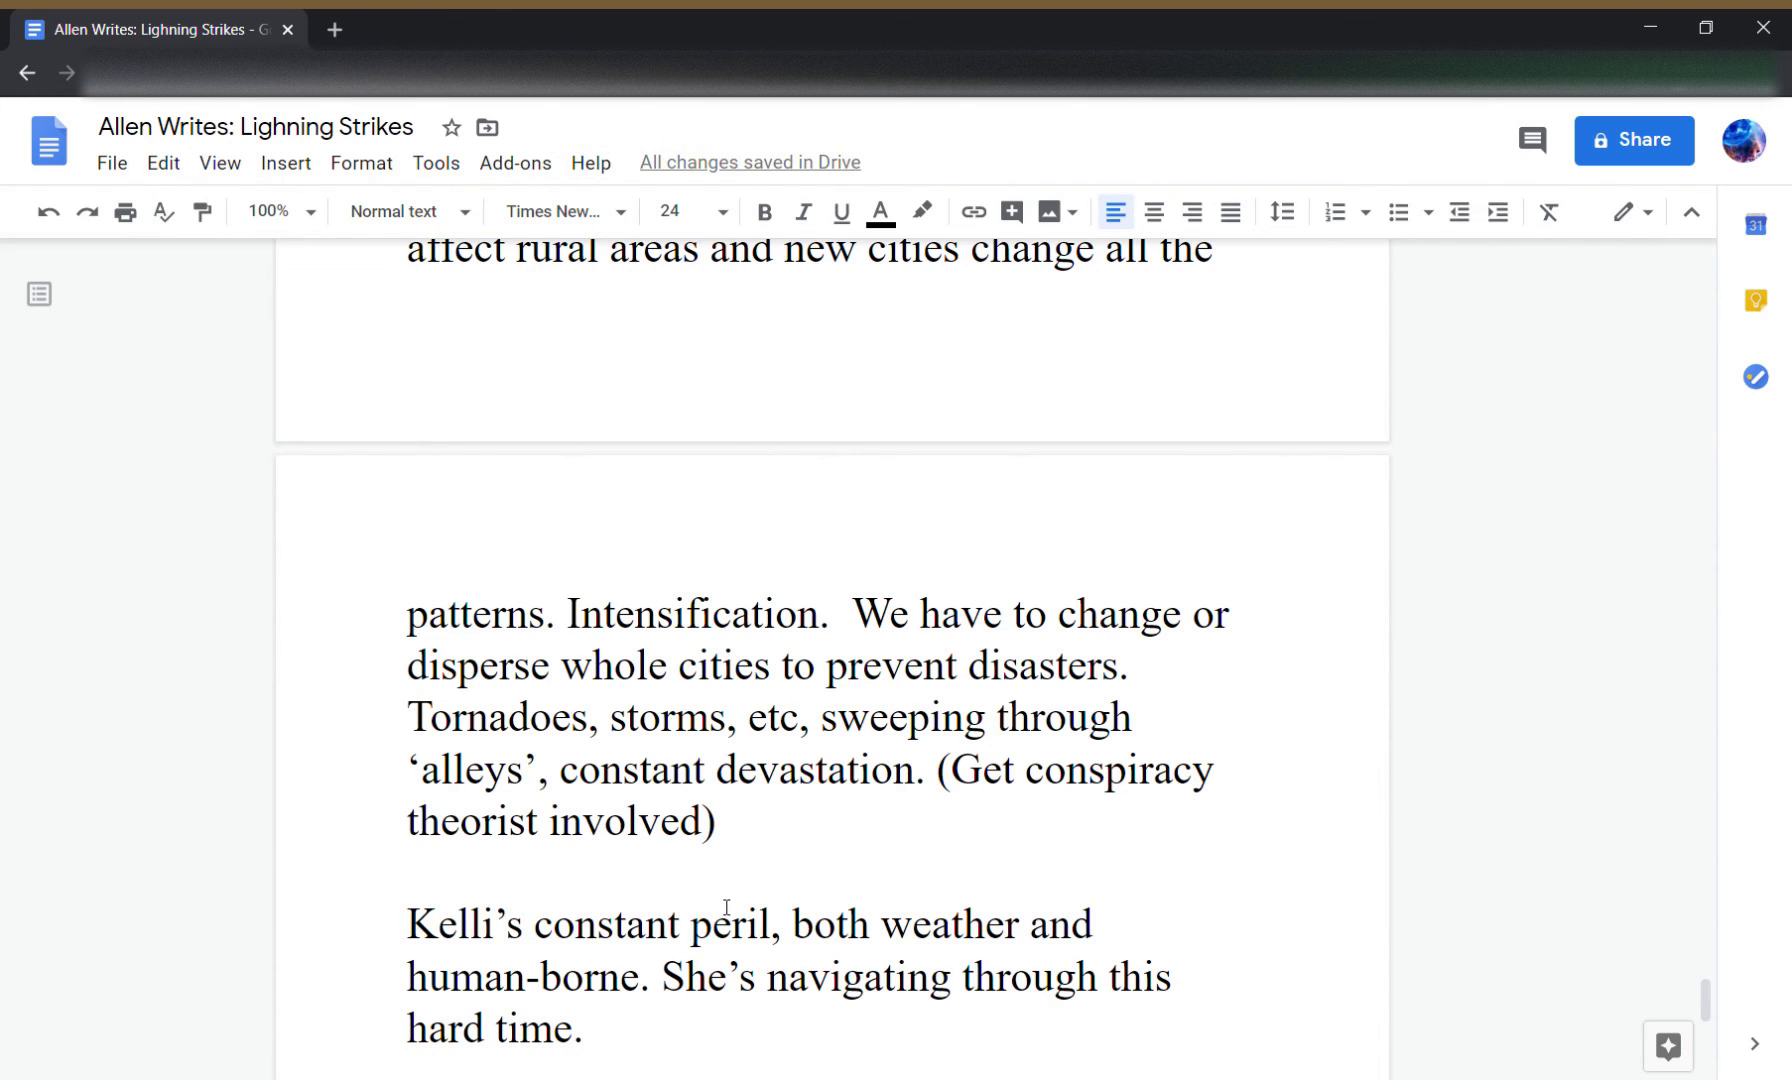
- Start a new paragraph with the sentence "Why's she involved, is she's the heir to her father's research."
key("Return")
key("Return")
type("Why")
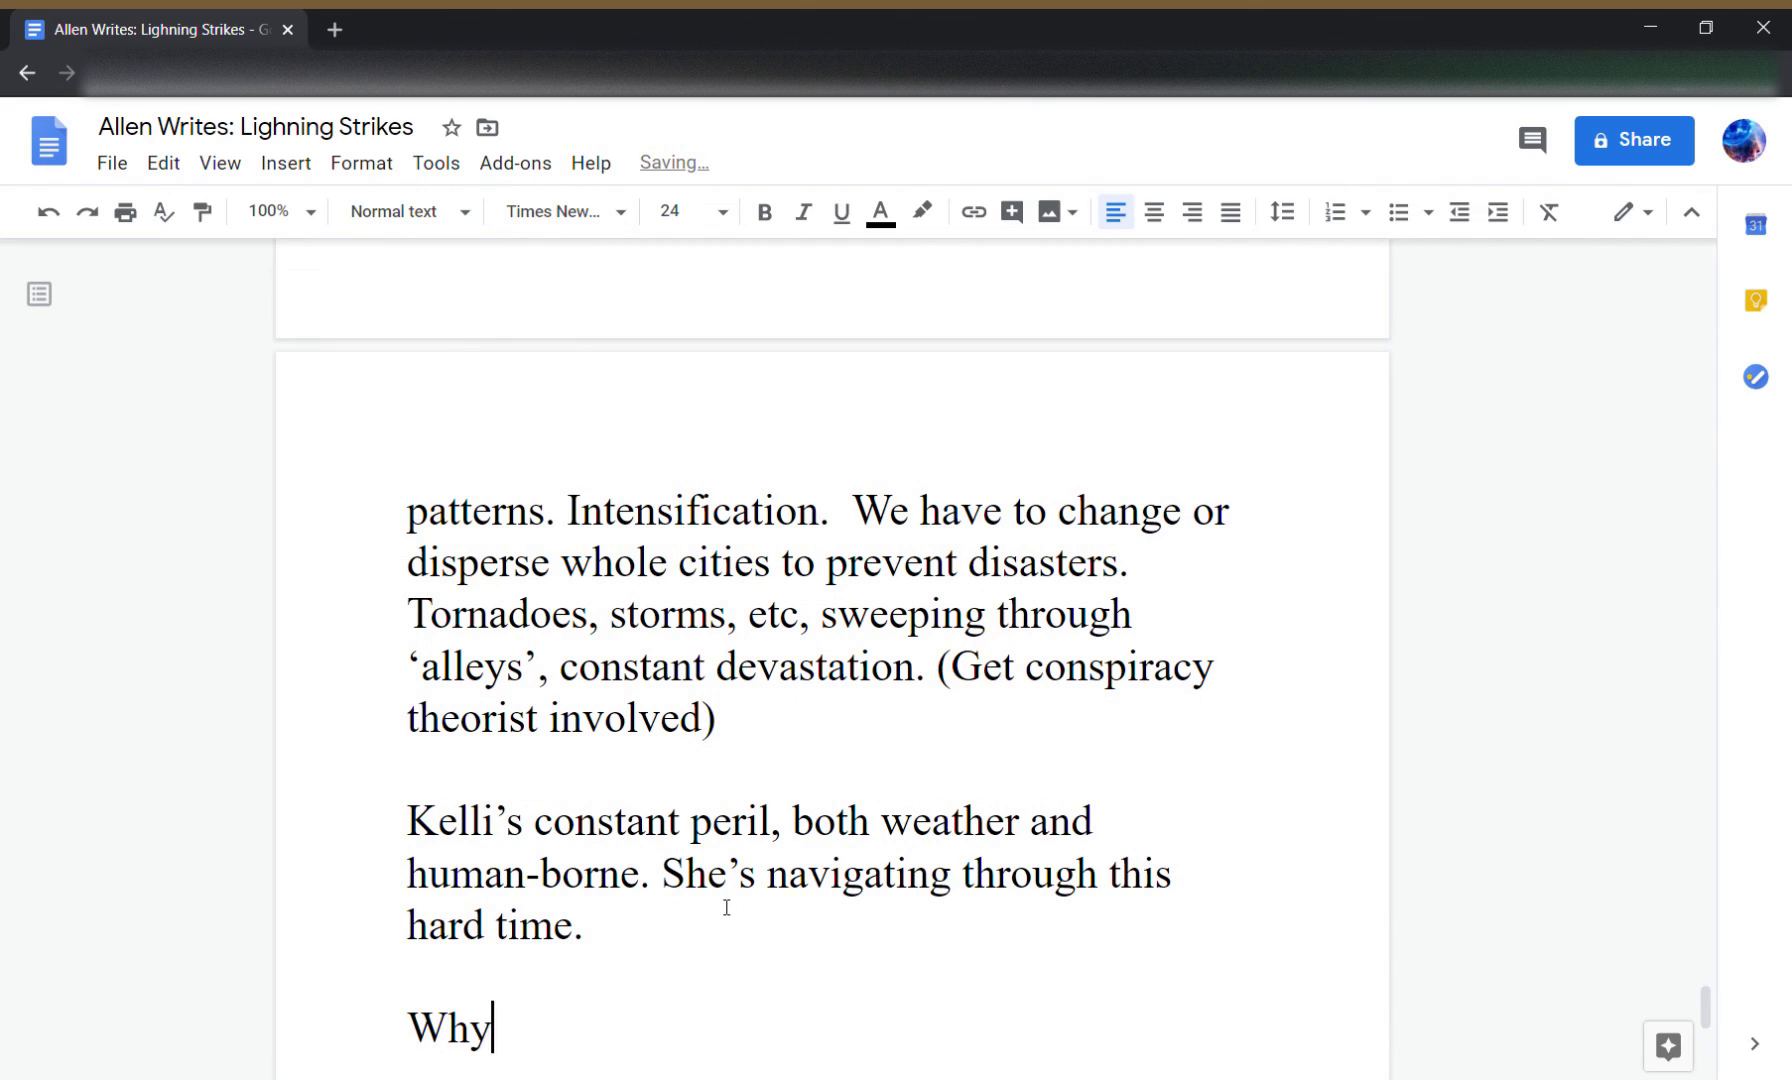
type("'s she i")
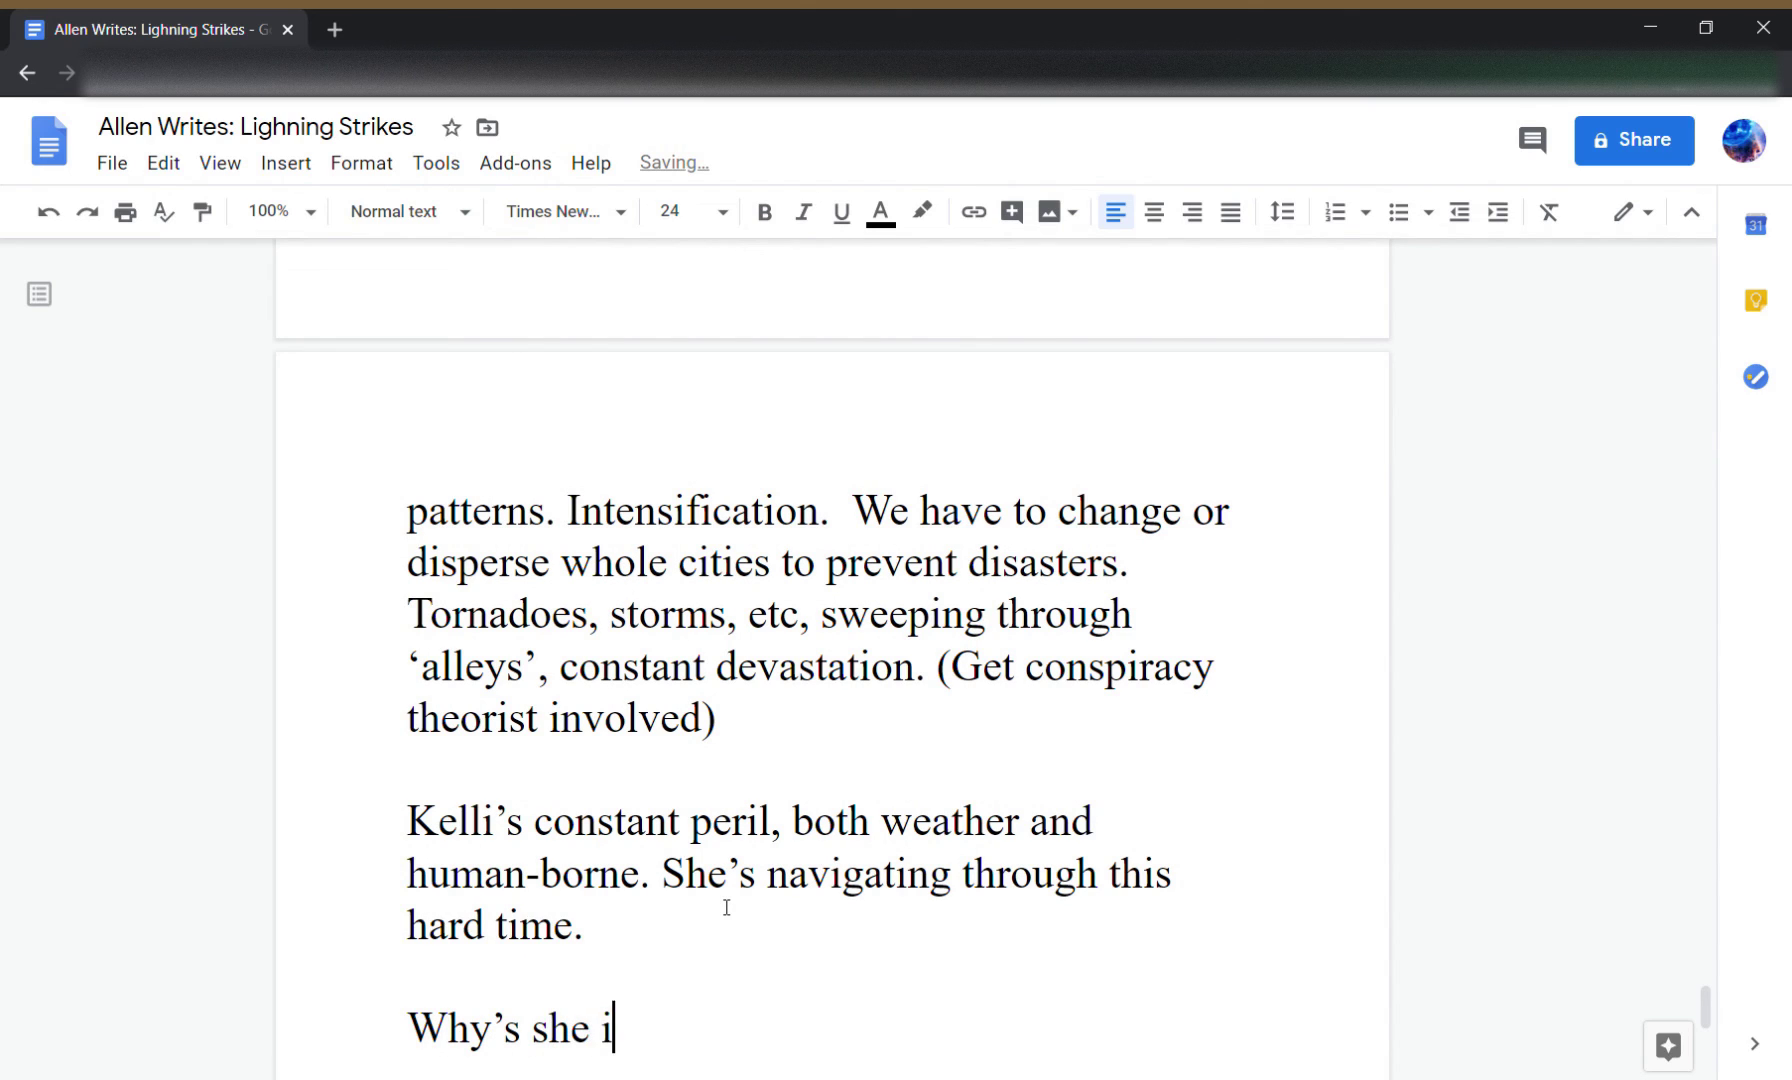
type("nvolved, is ")
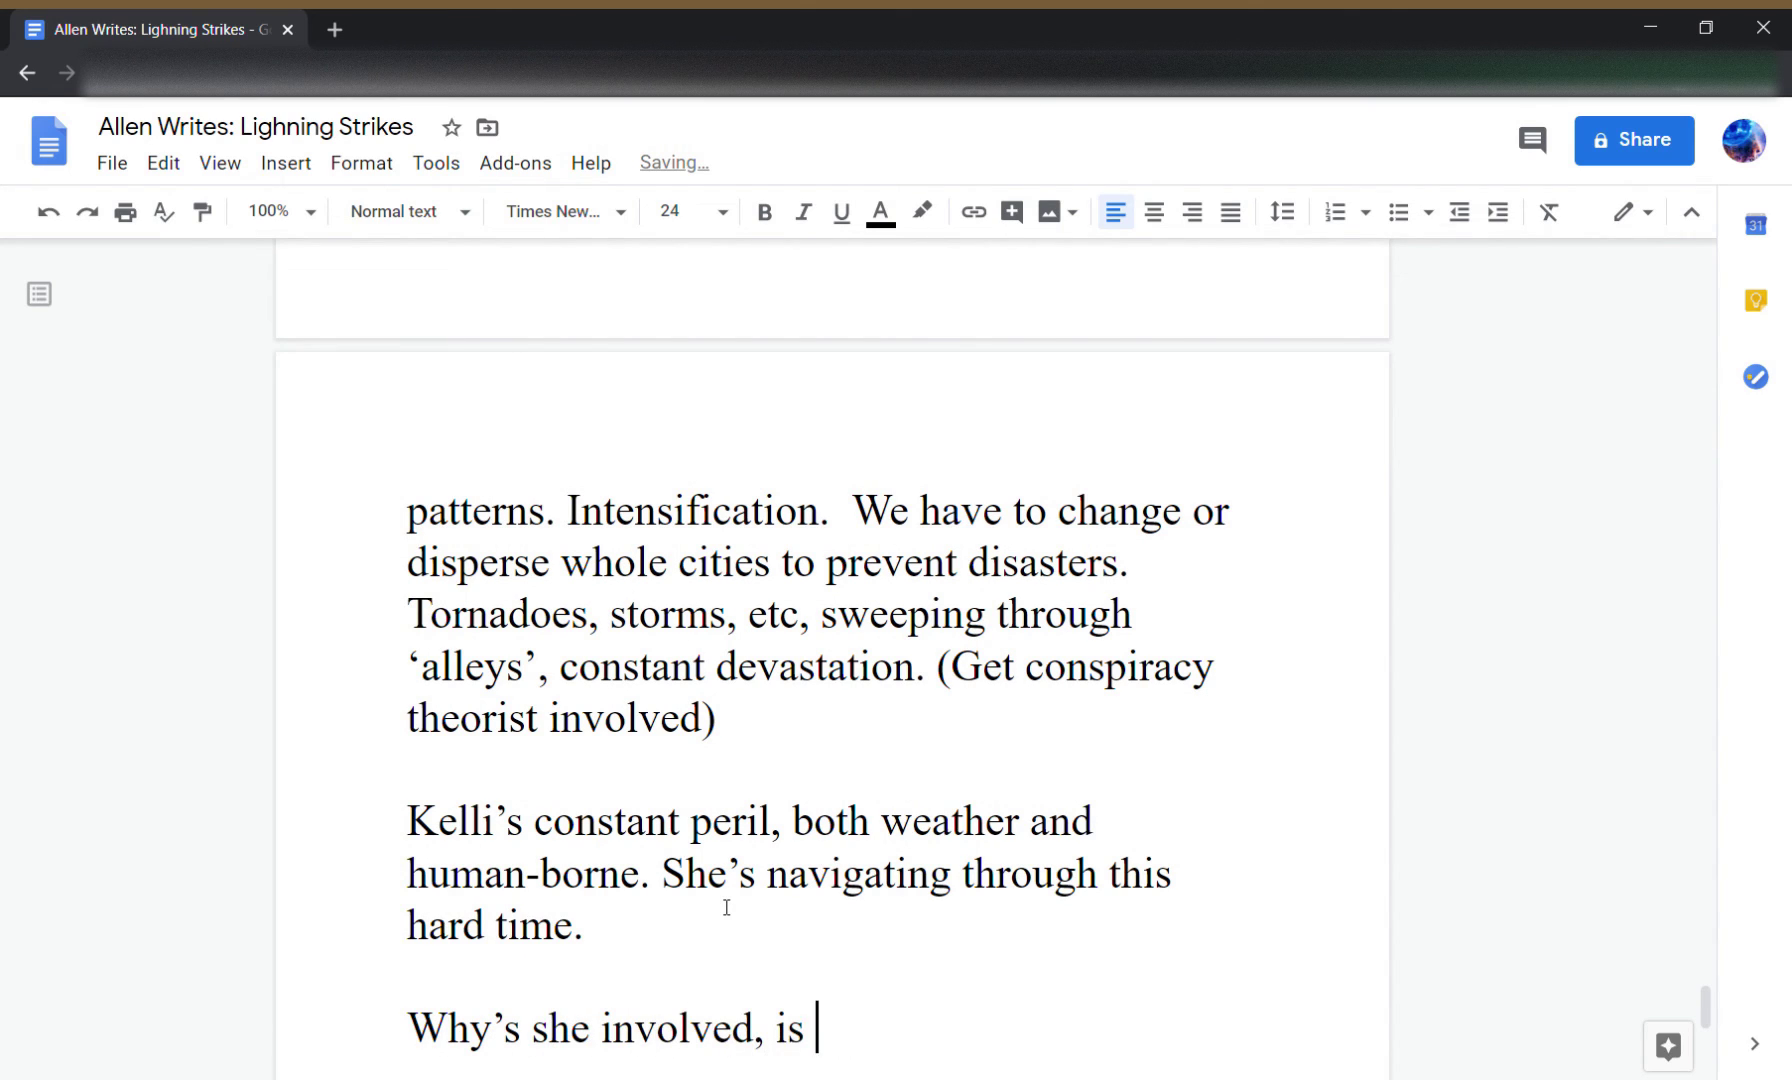
type("she's the heir to h")
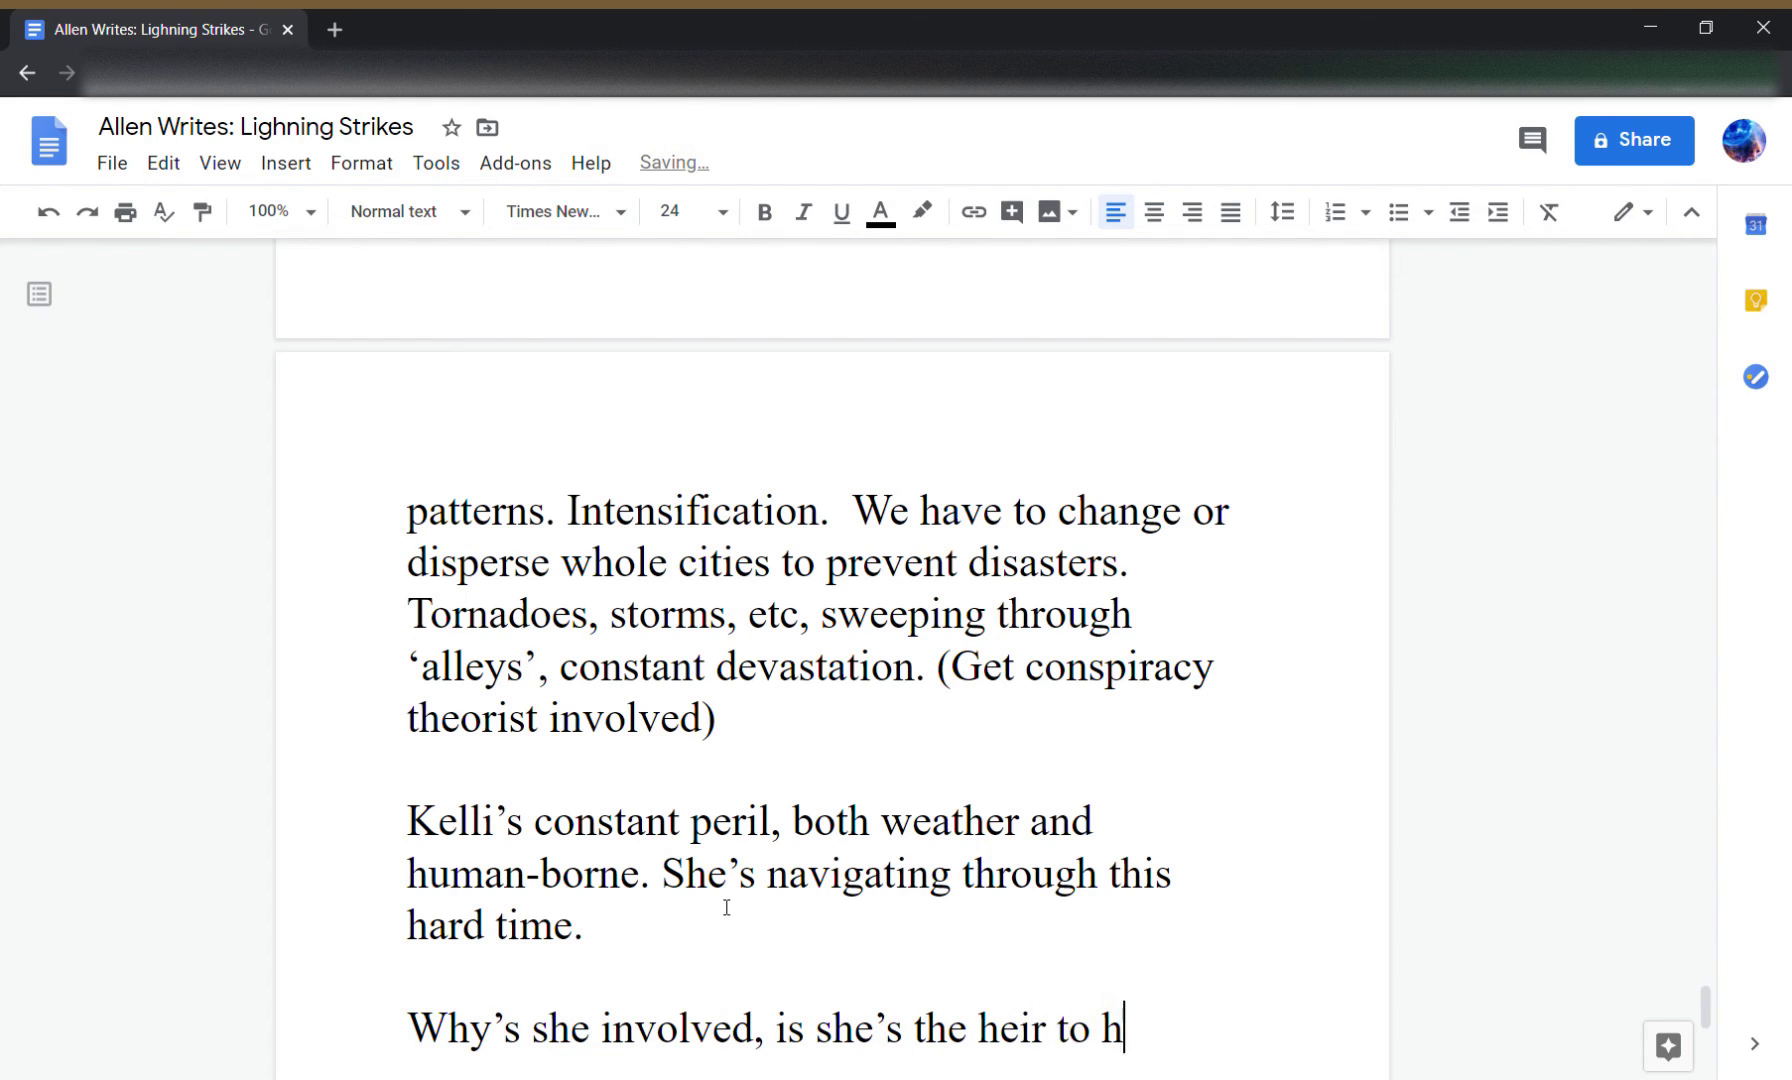
type("er father's research. ")
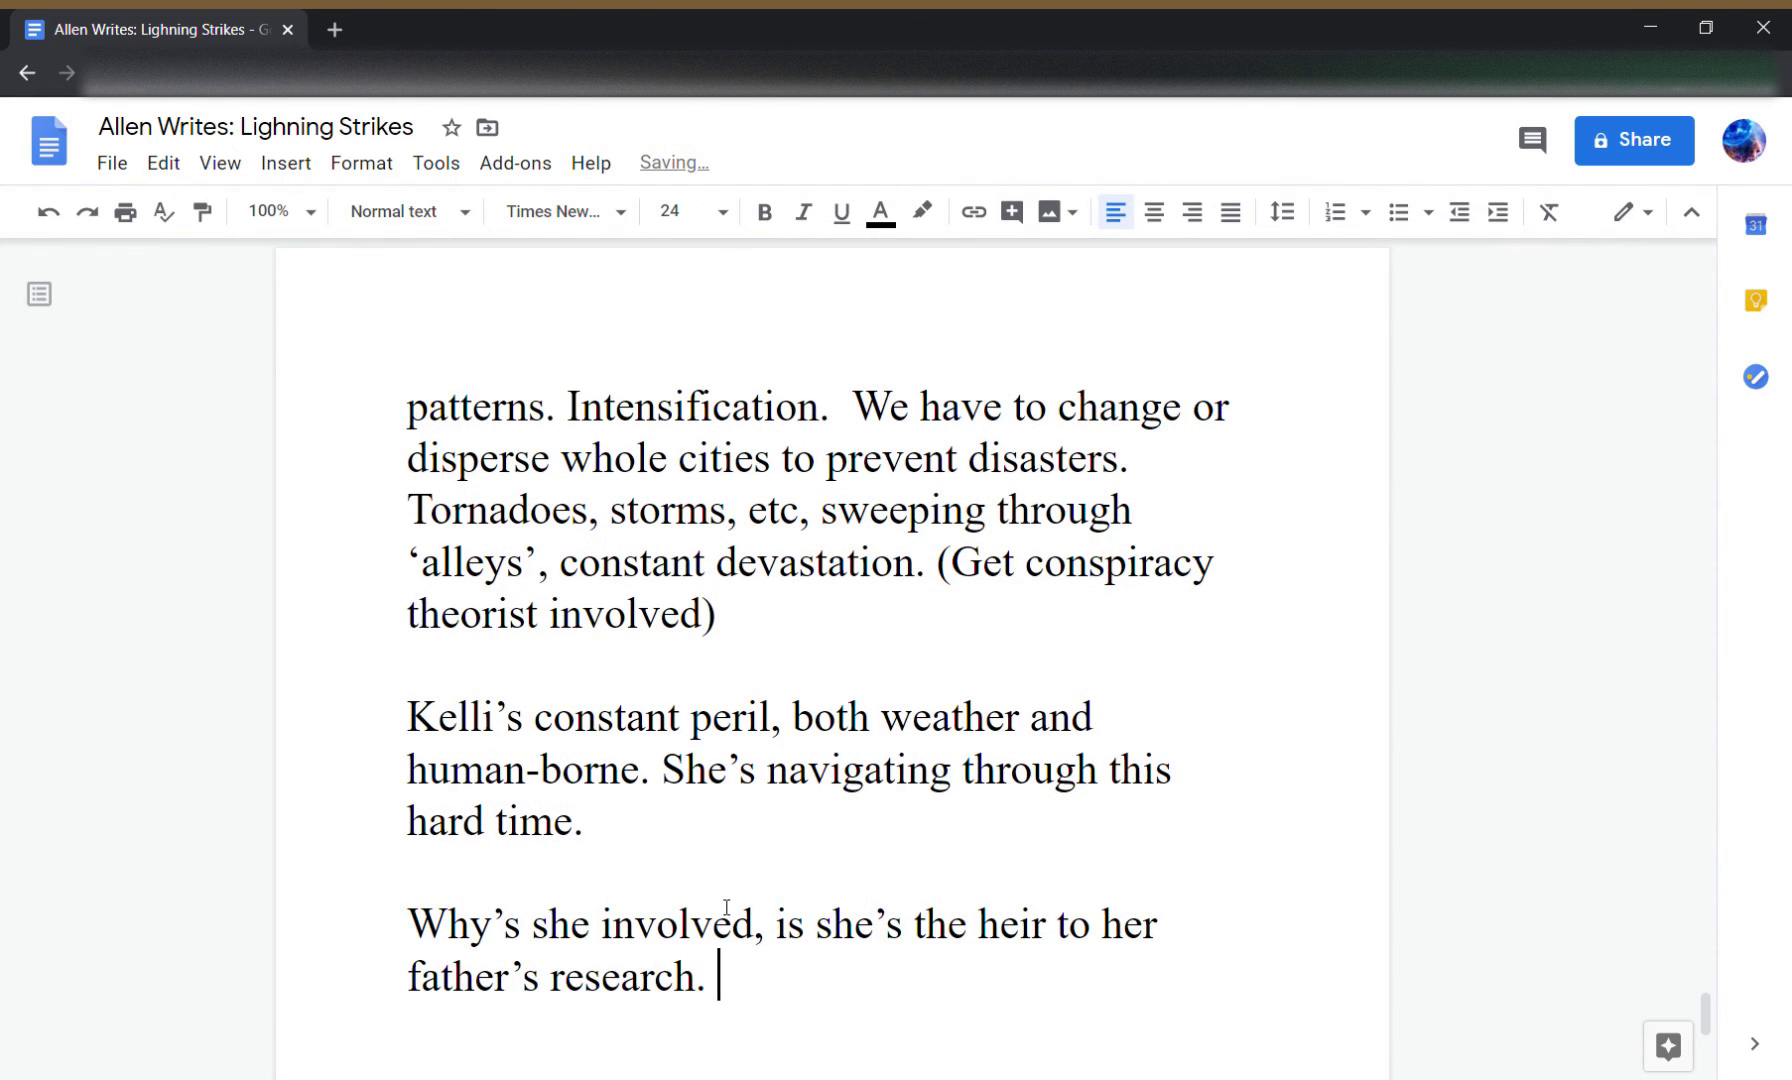
- Add the sentence "All his notes, all his equipment, his very theories, are part of his estate and hers alone by his will."
type("All his notes")
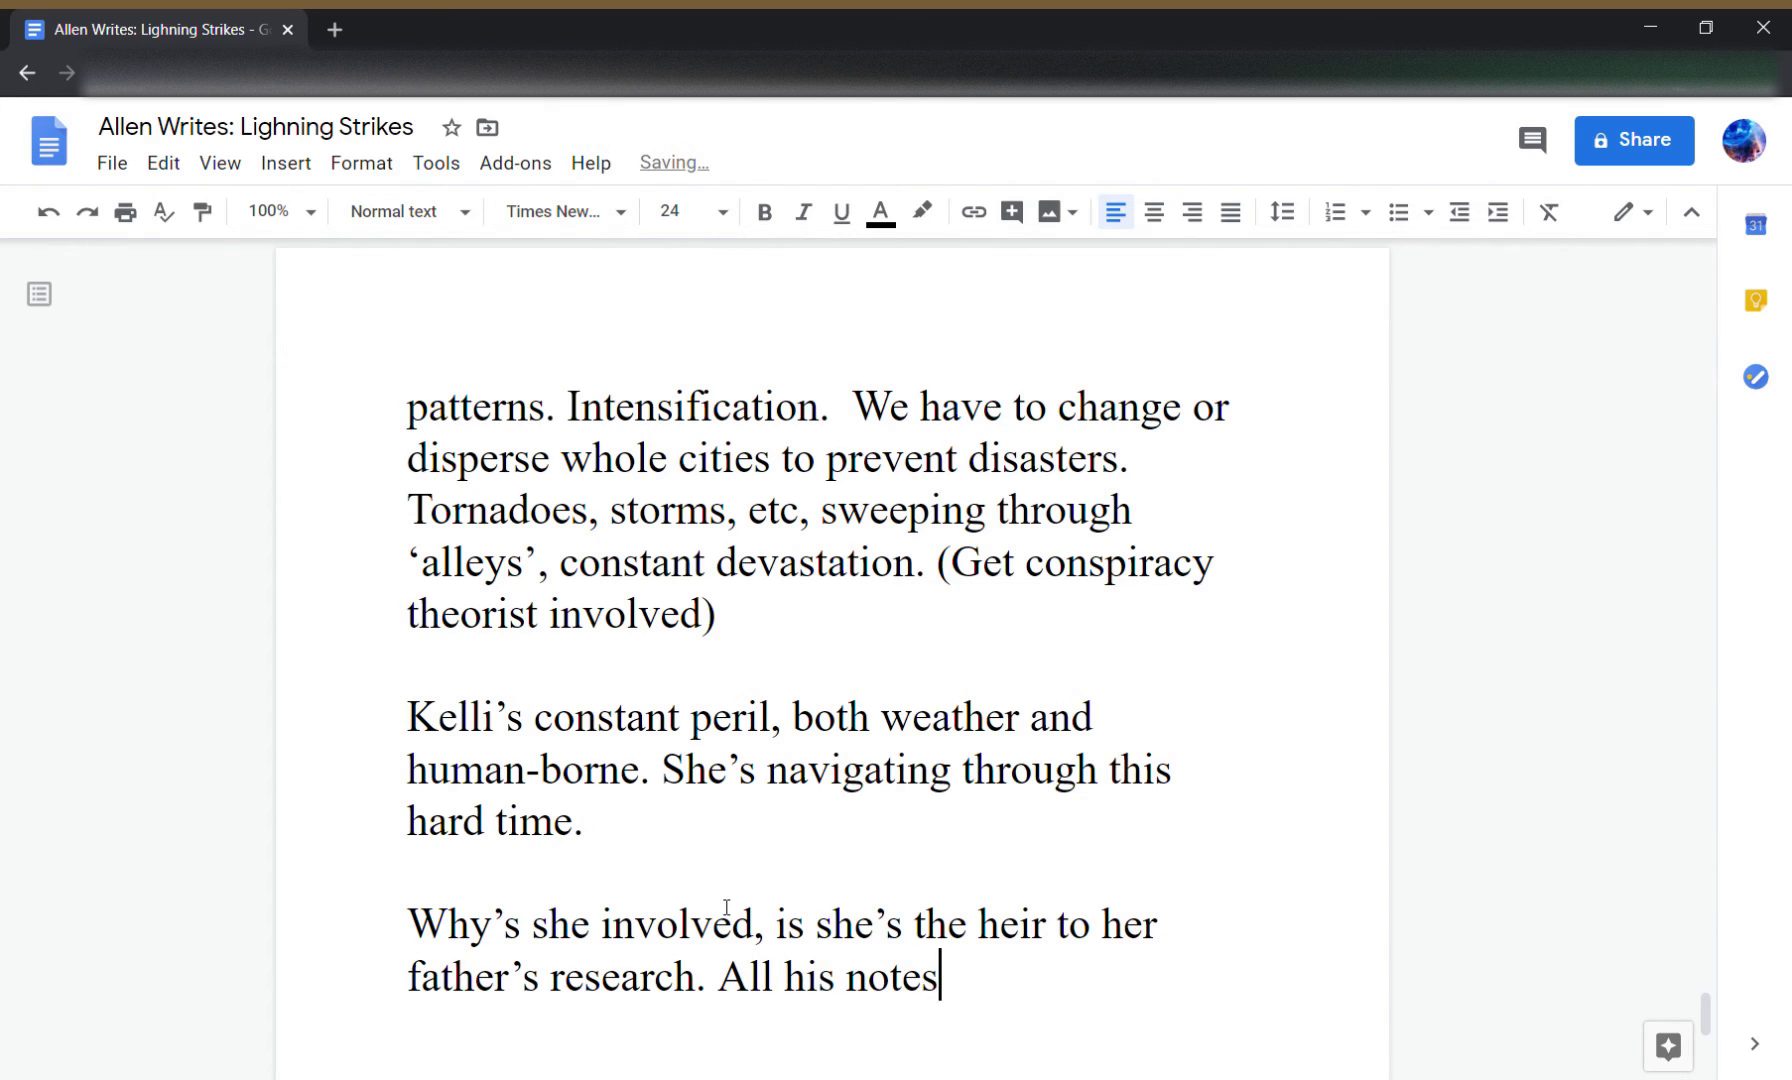
type(", all his ")
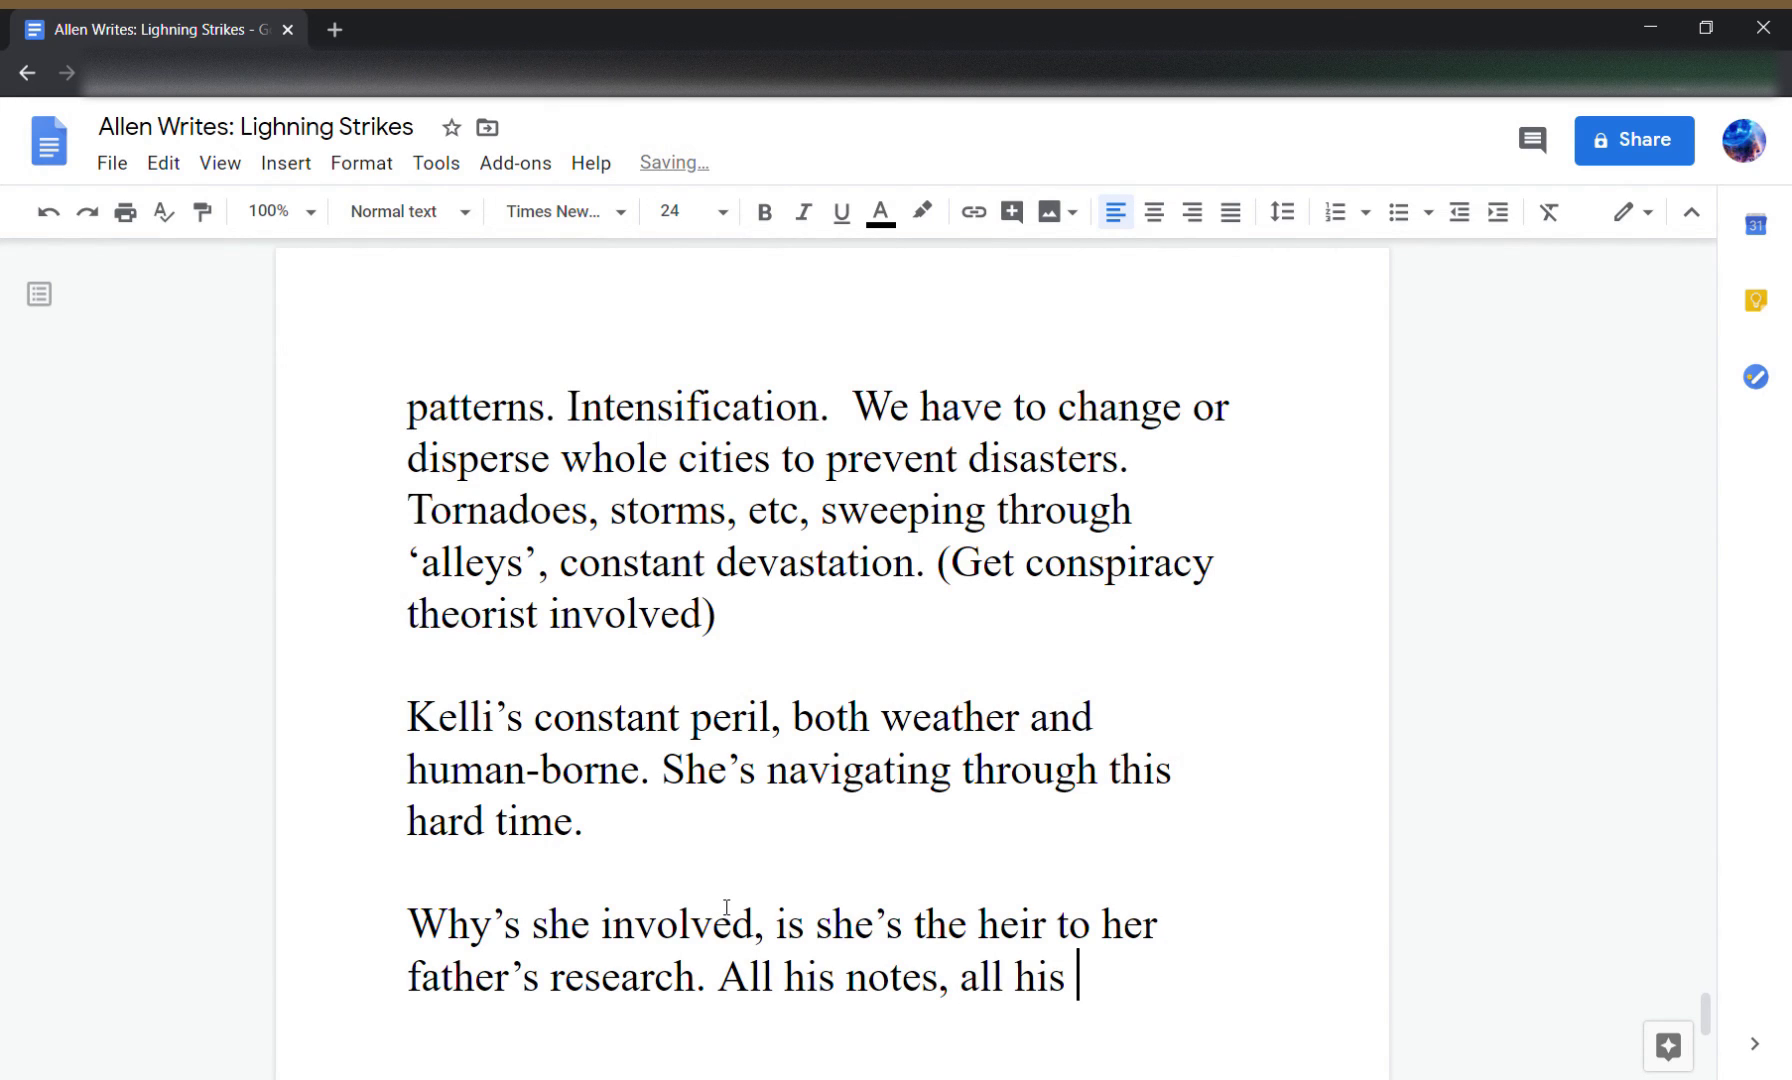
type("equipm")
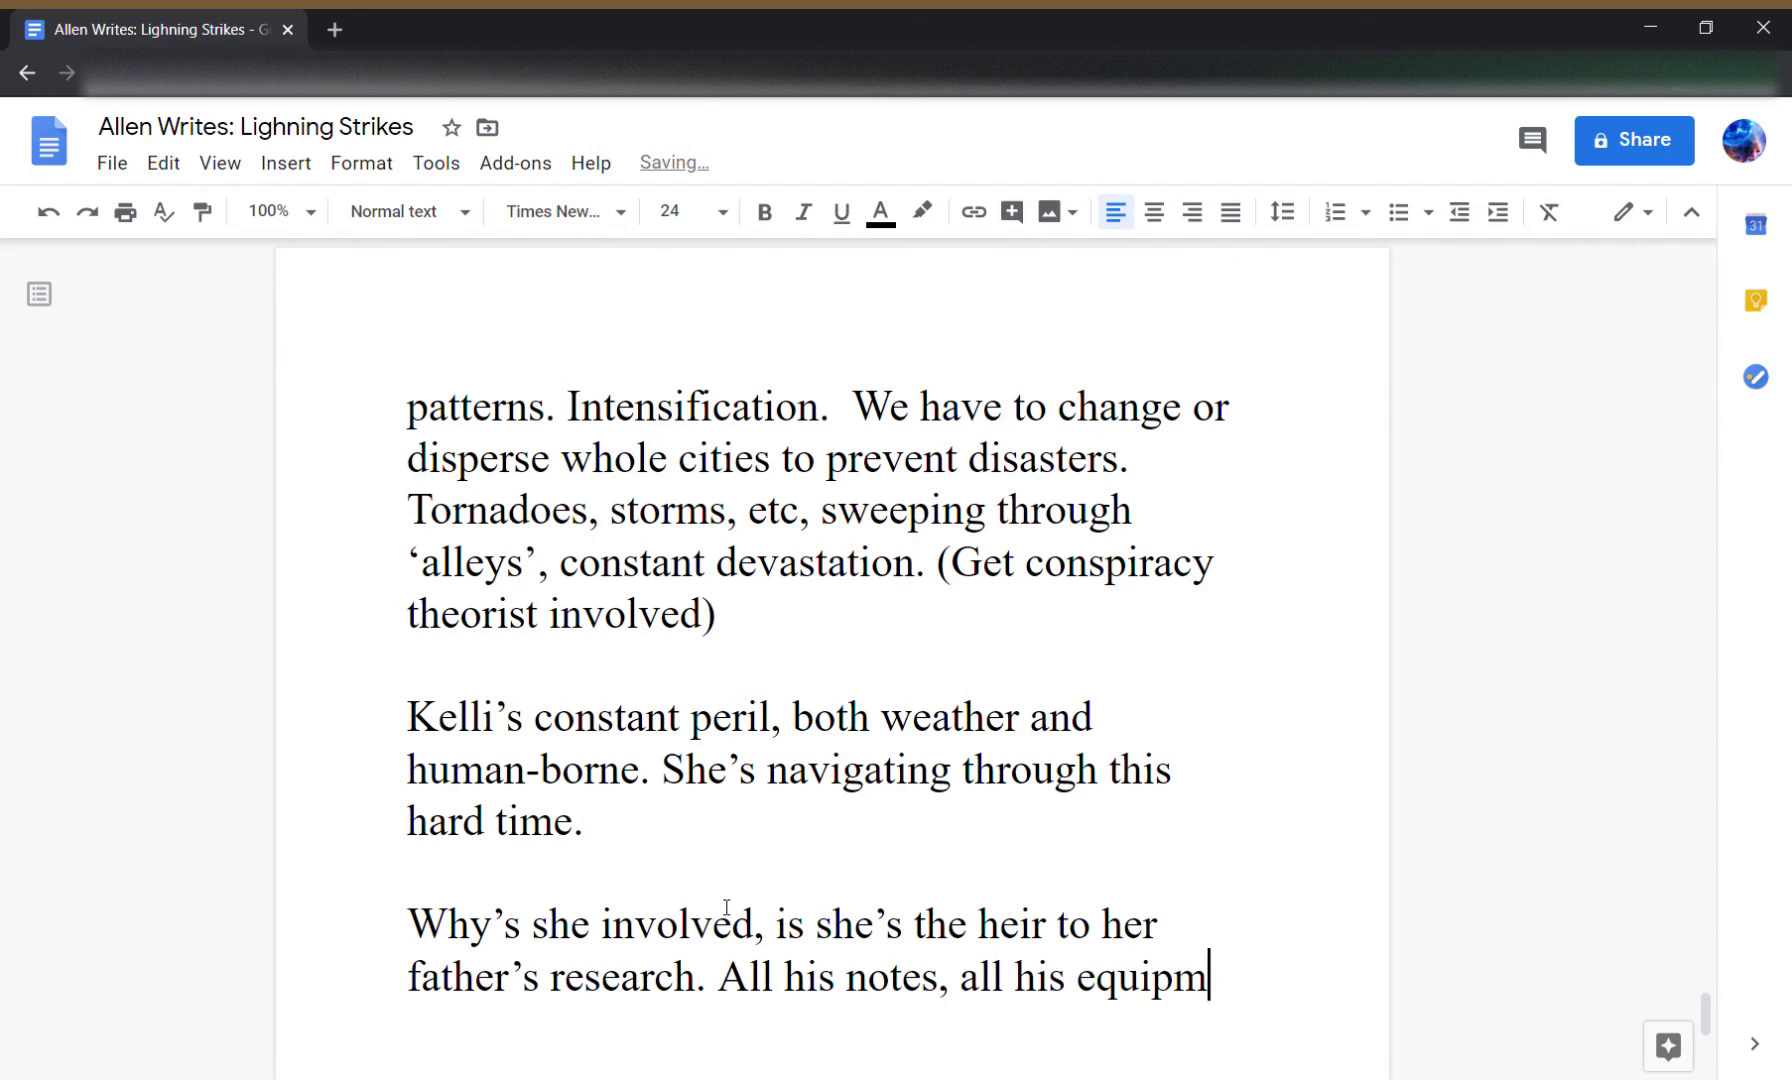
type("ent, his very ")
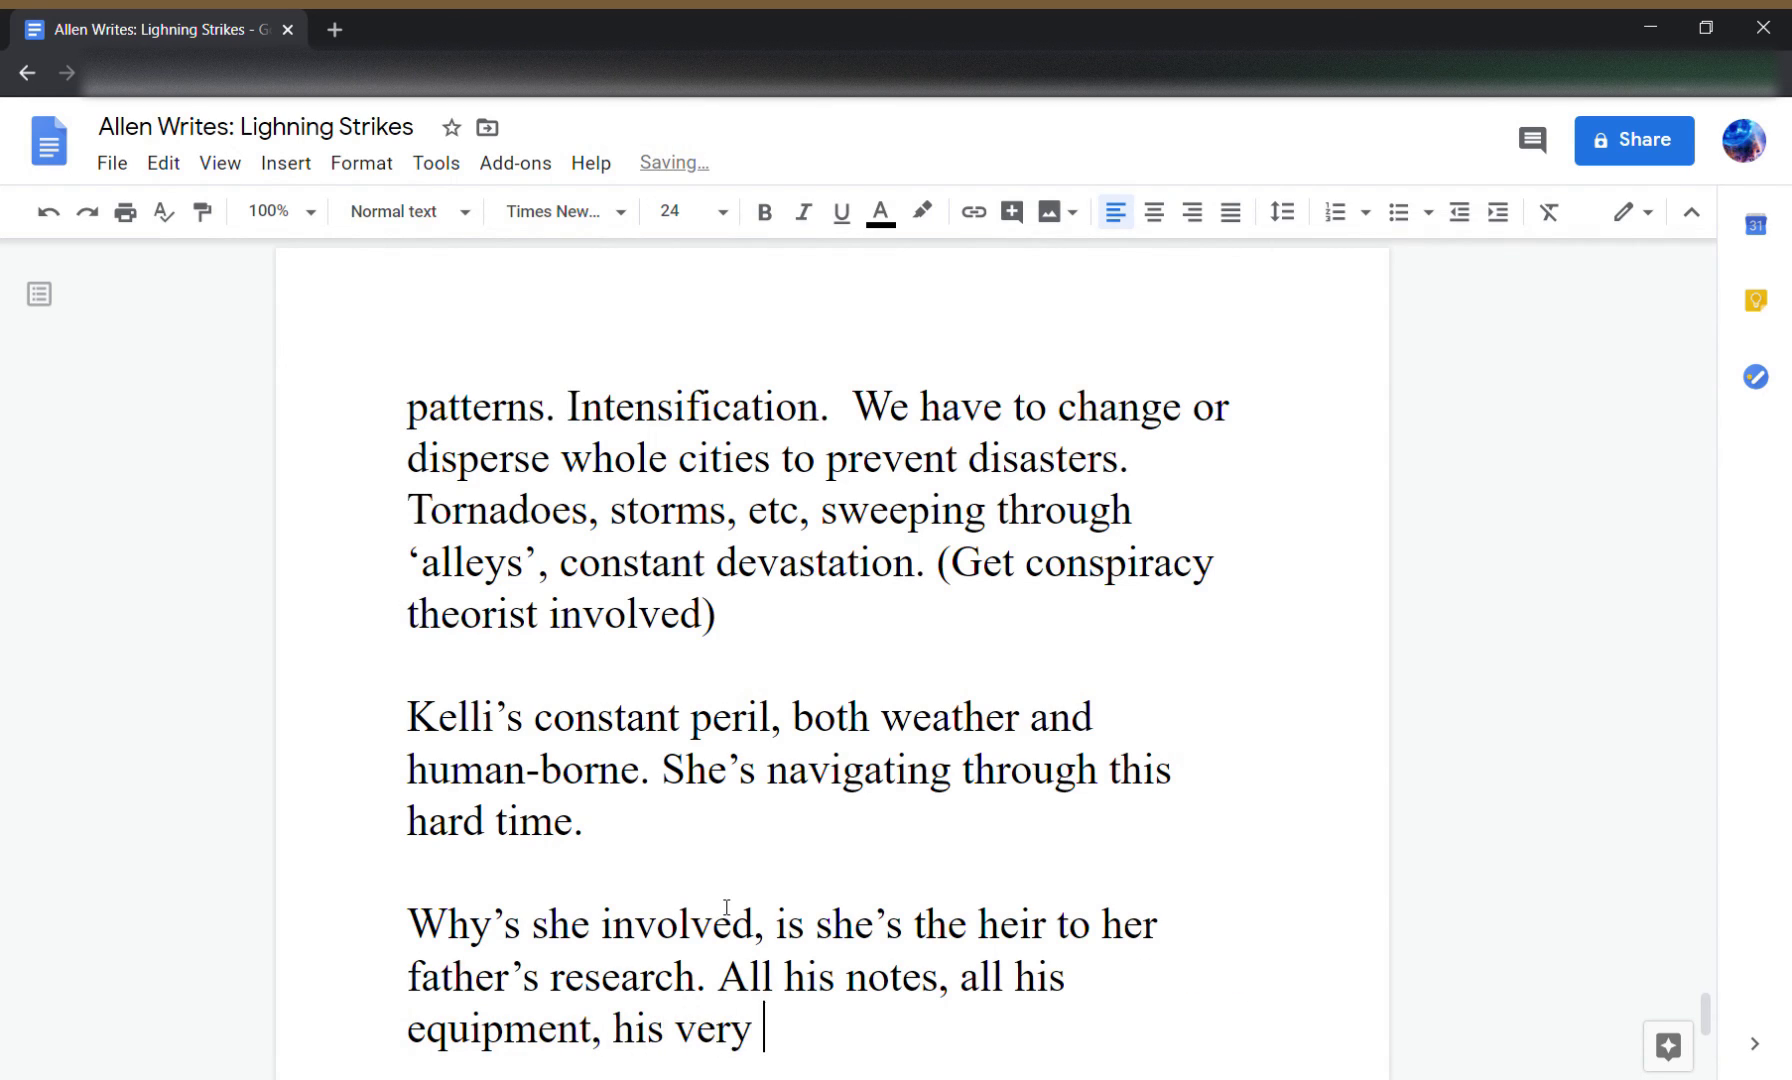
type("theories, are h")
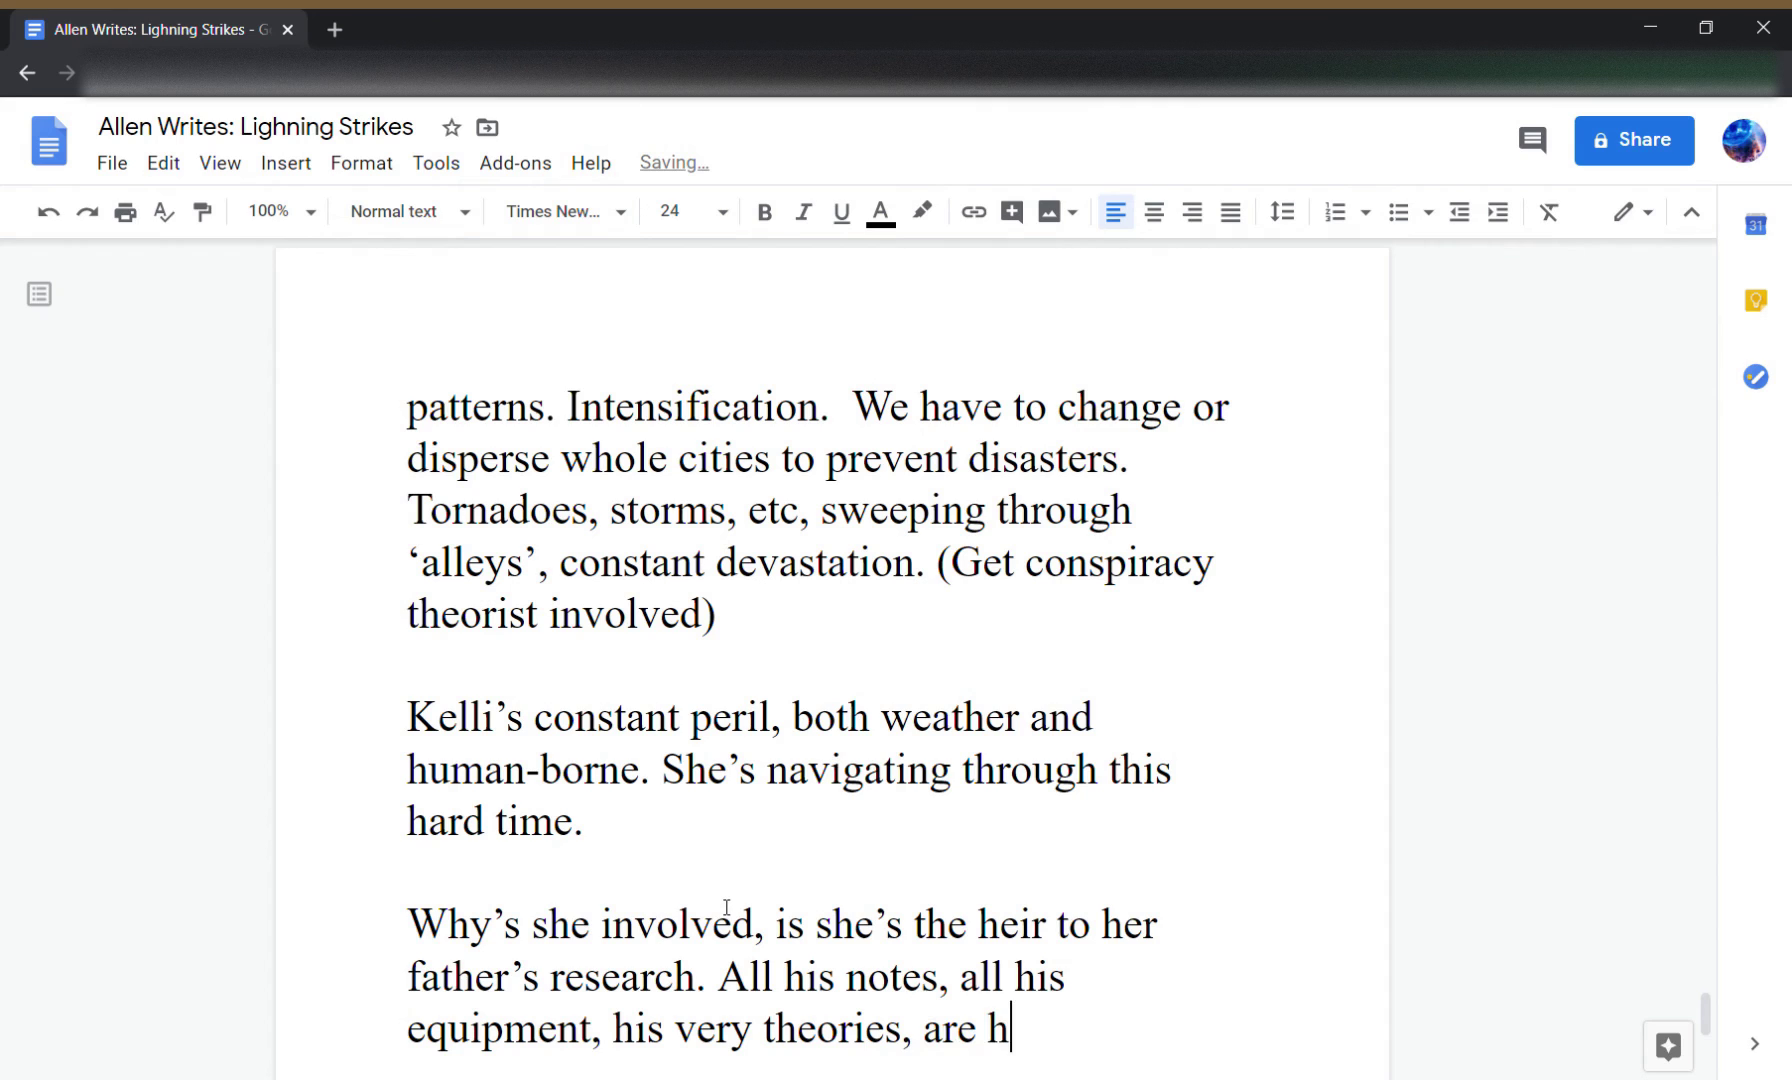
key("BackSpace")
type("part")
type(" of his estate an")
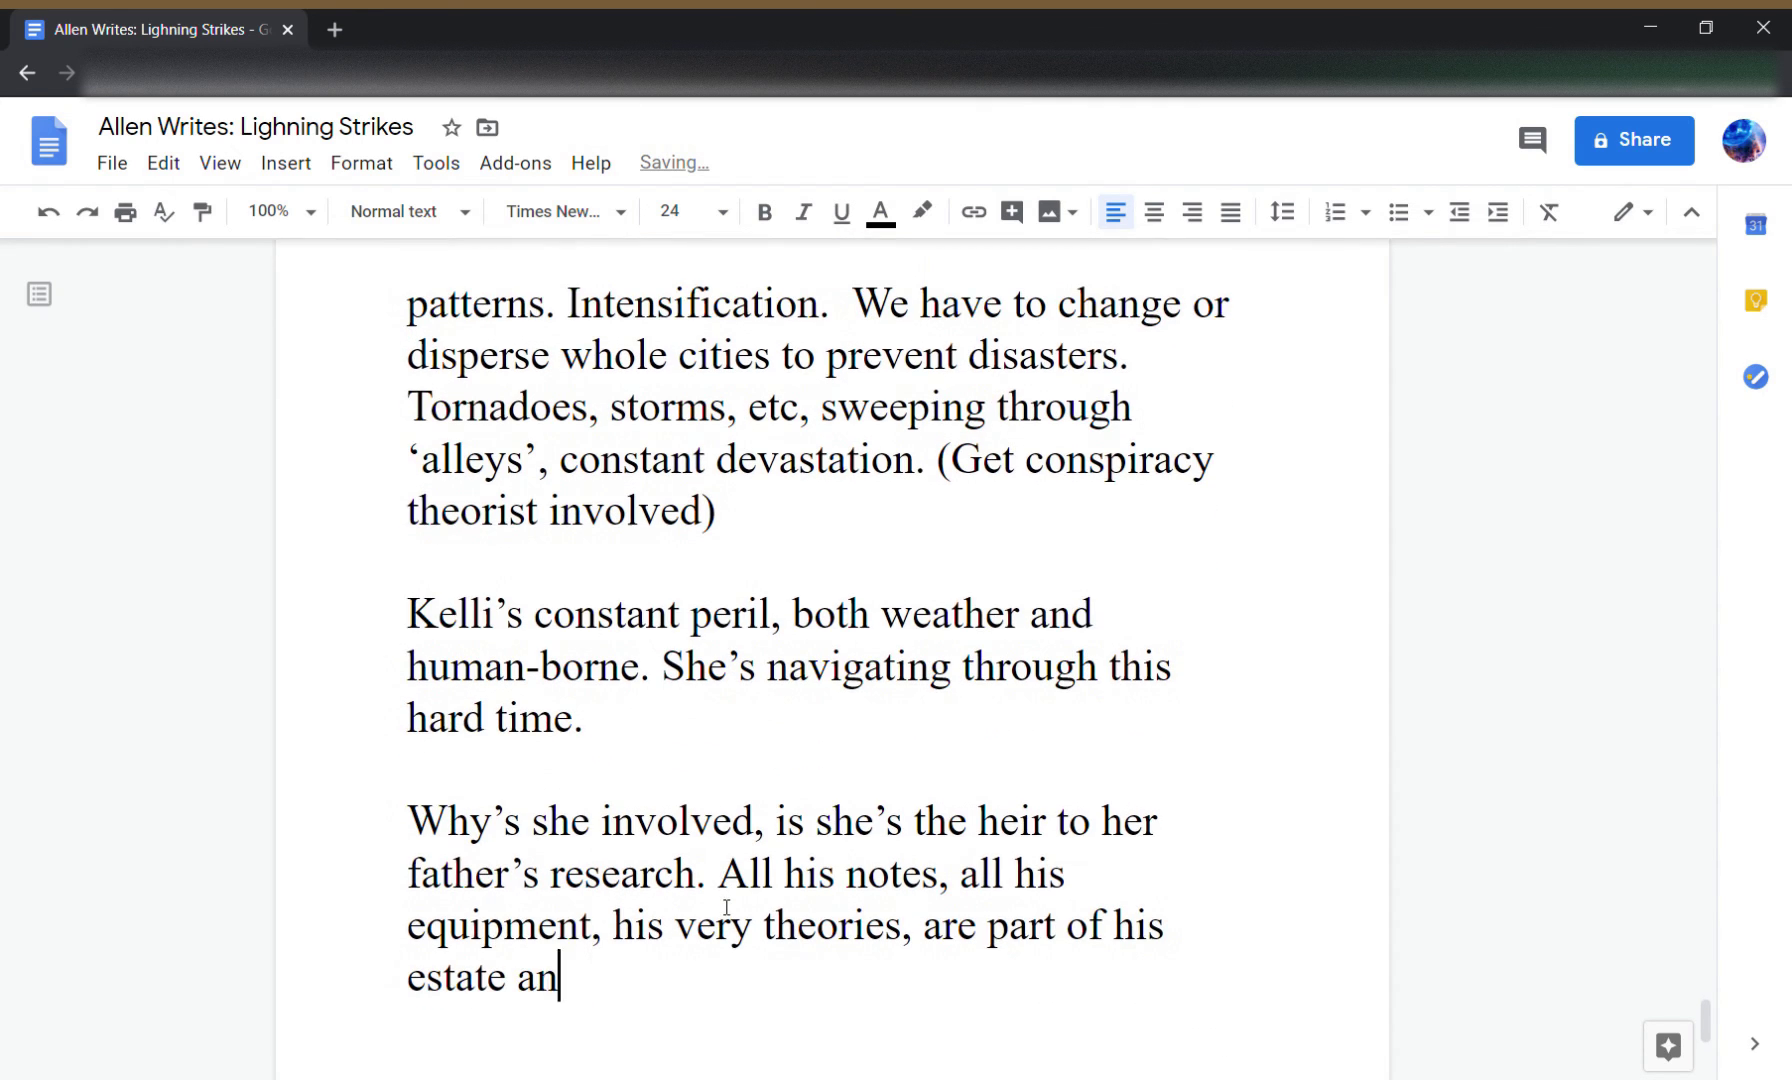
type("d hers alone b")
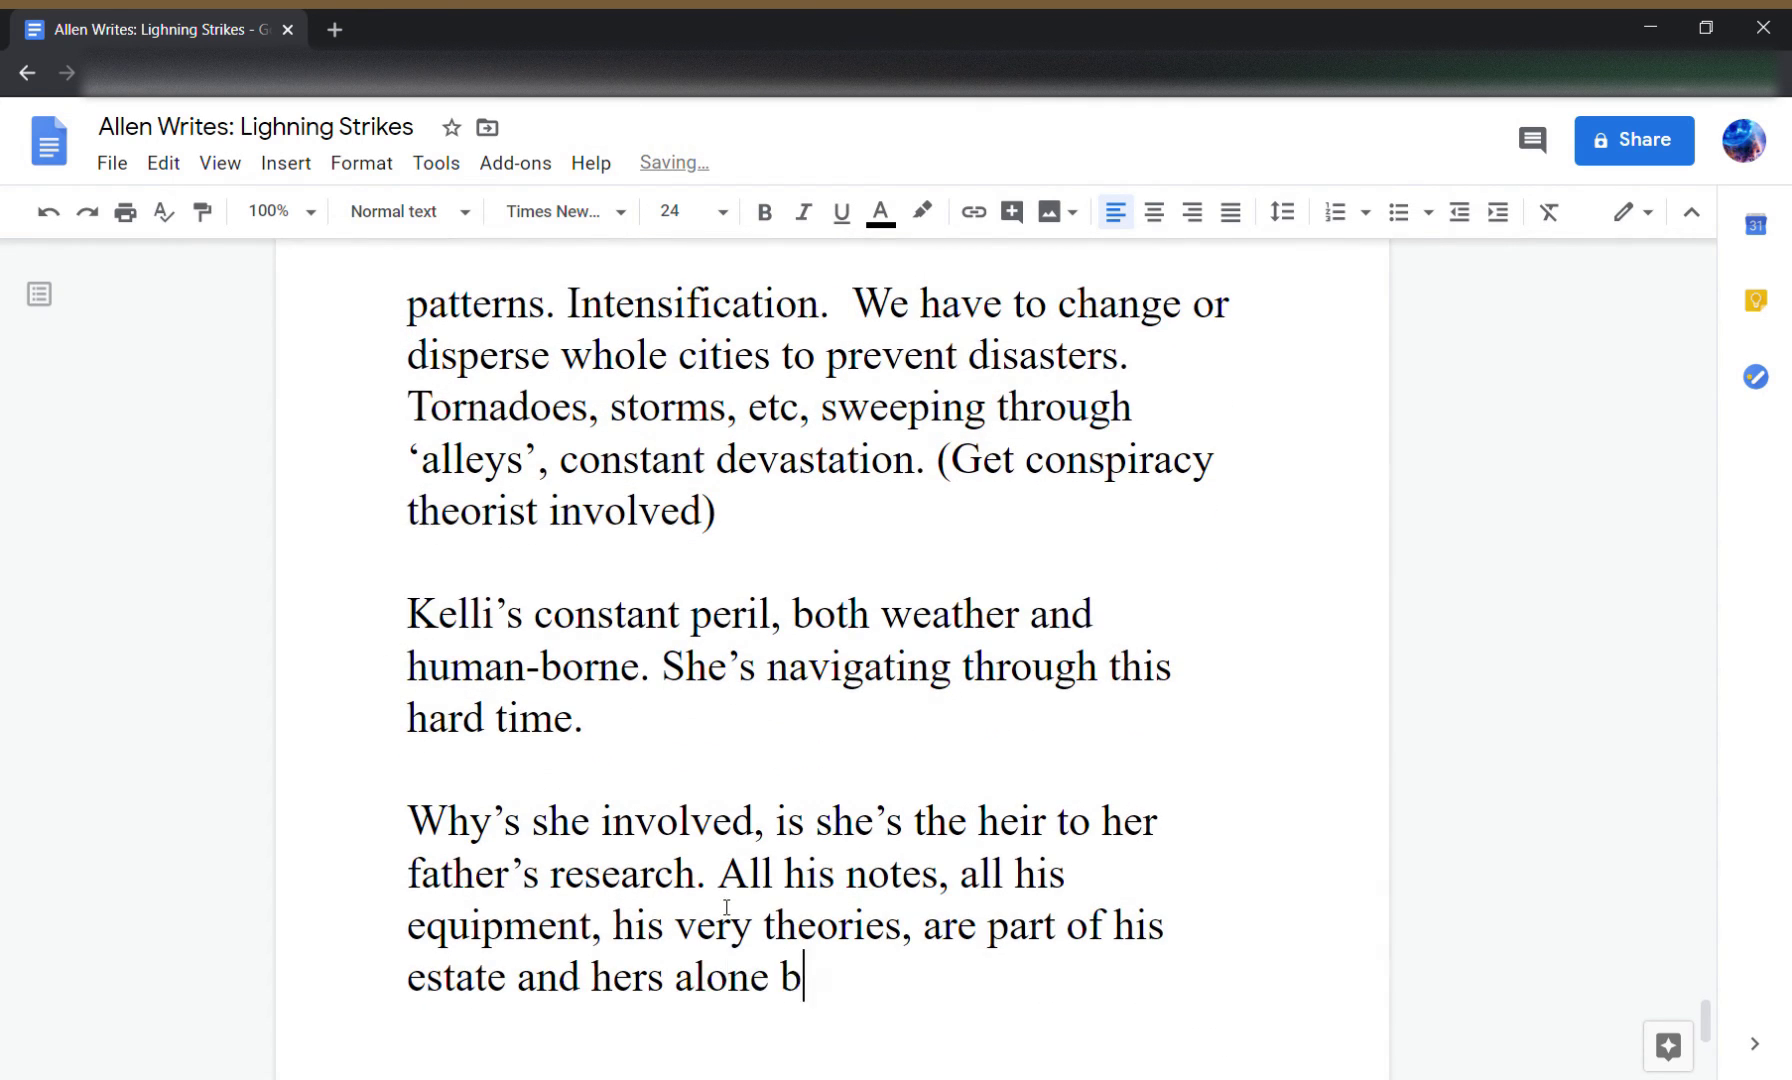
type("y his well")
key("BackSpace")
key("BackSpace")
key("BackSpace")
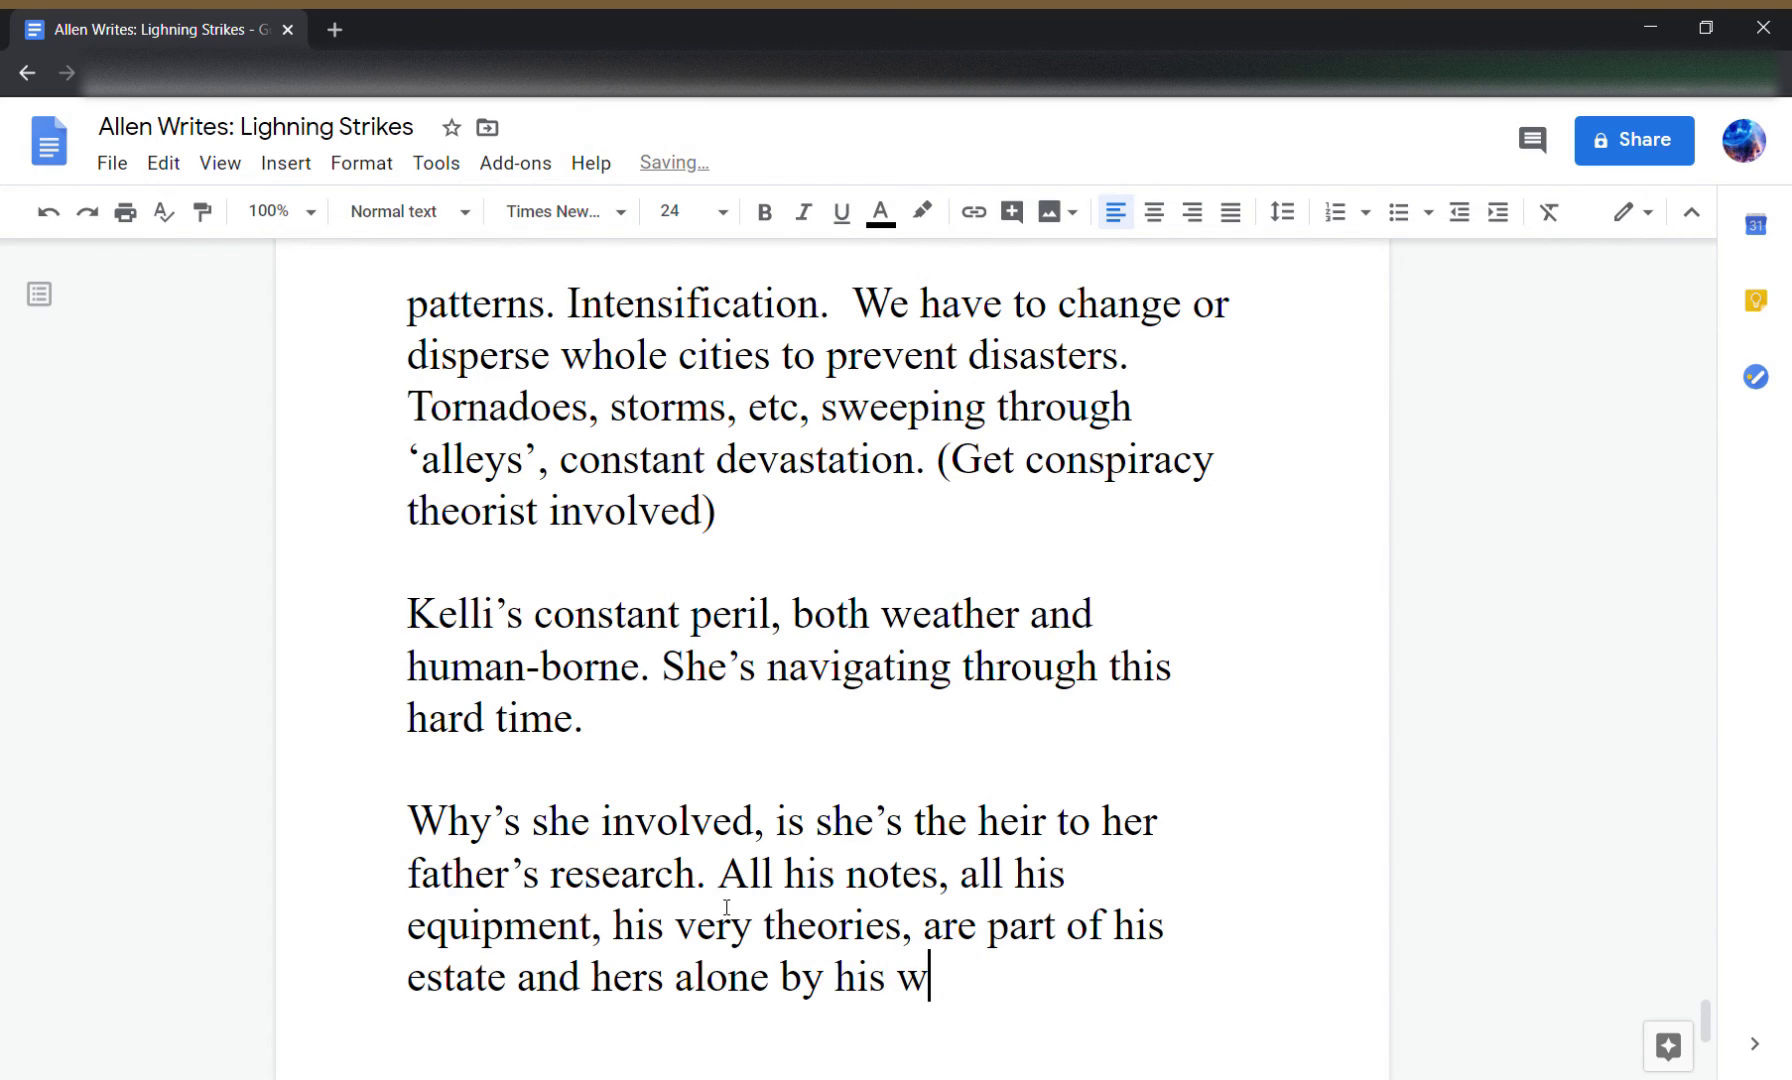
type("o")
key("BackSpace")
type("ill.")
- Start a new paragraph below the estate notes with the sentence "His will, find it, examine it, utilize it."
key("Return")
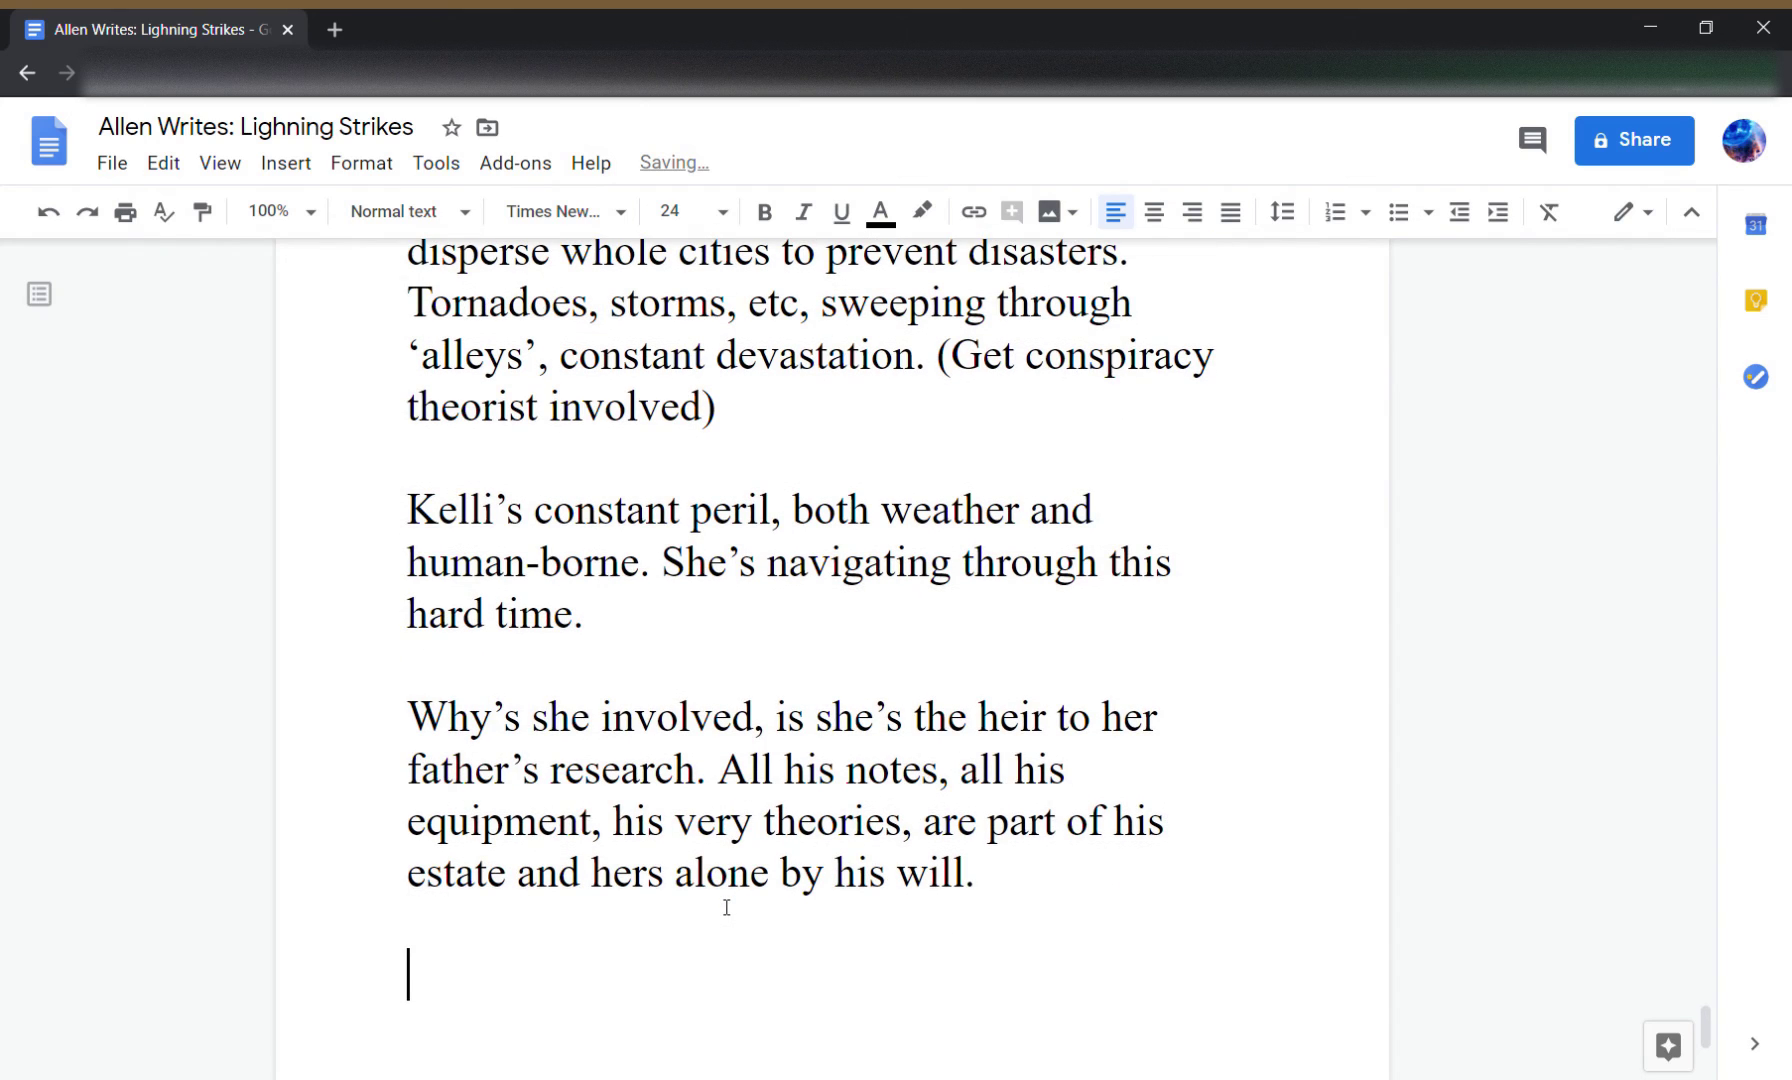
type("His will")
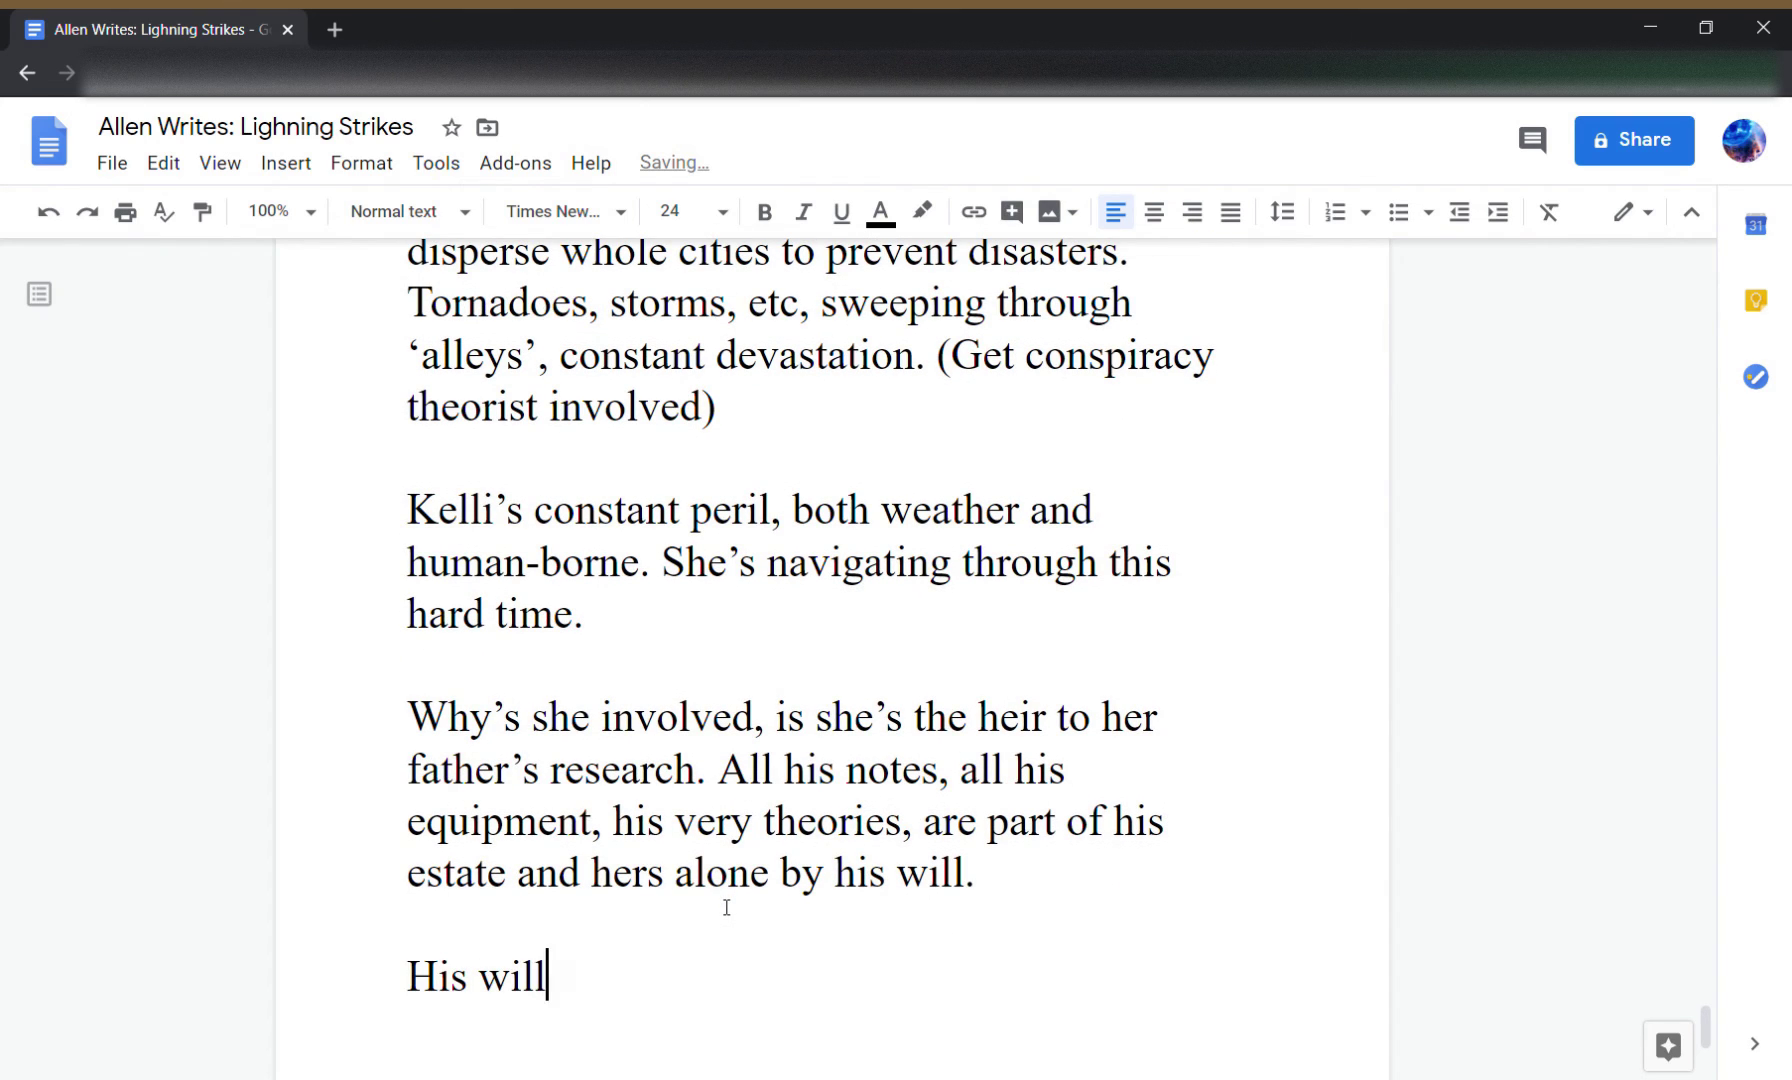
type(", find it, ")
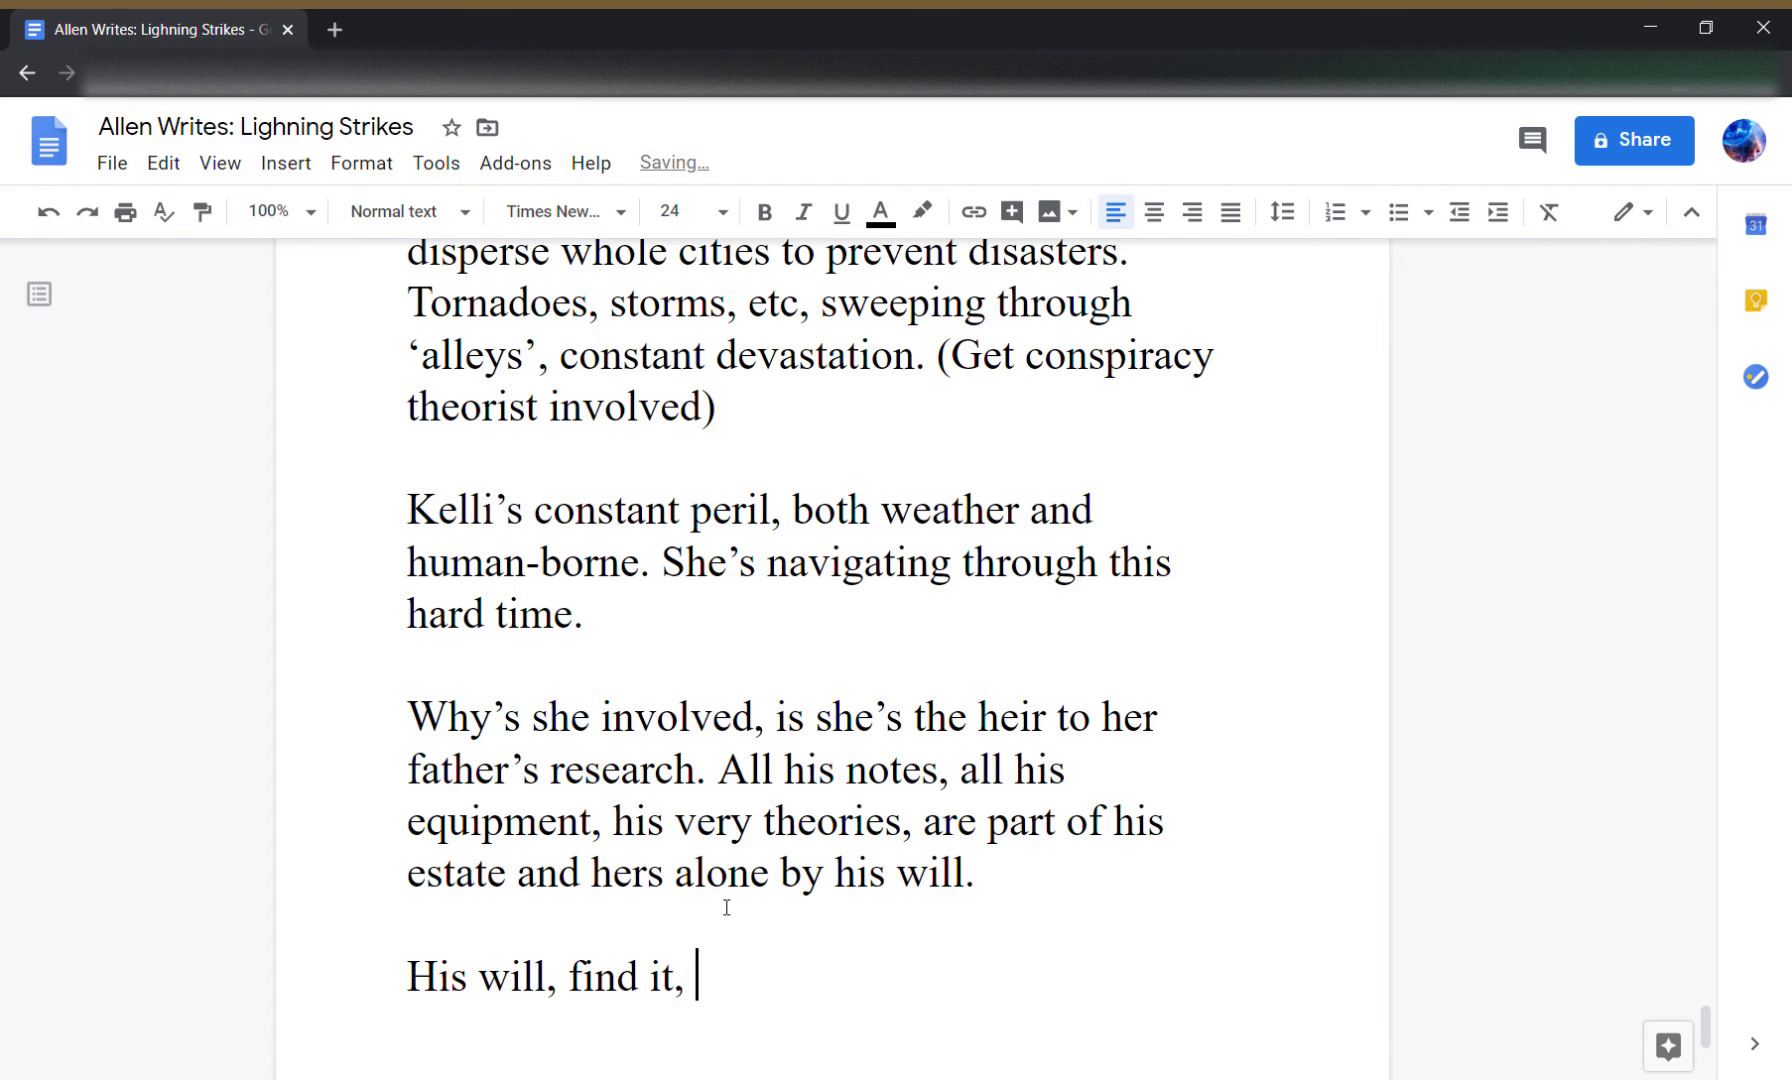
type("examin")
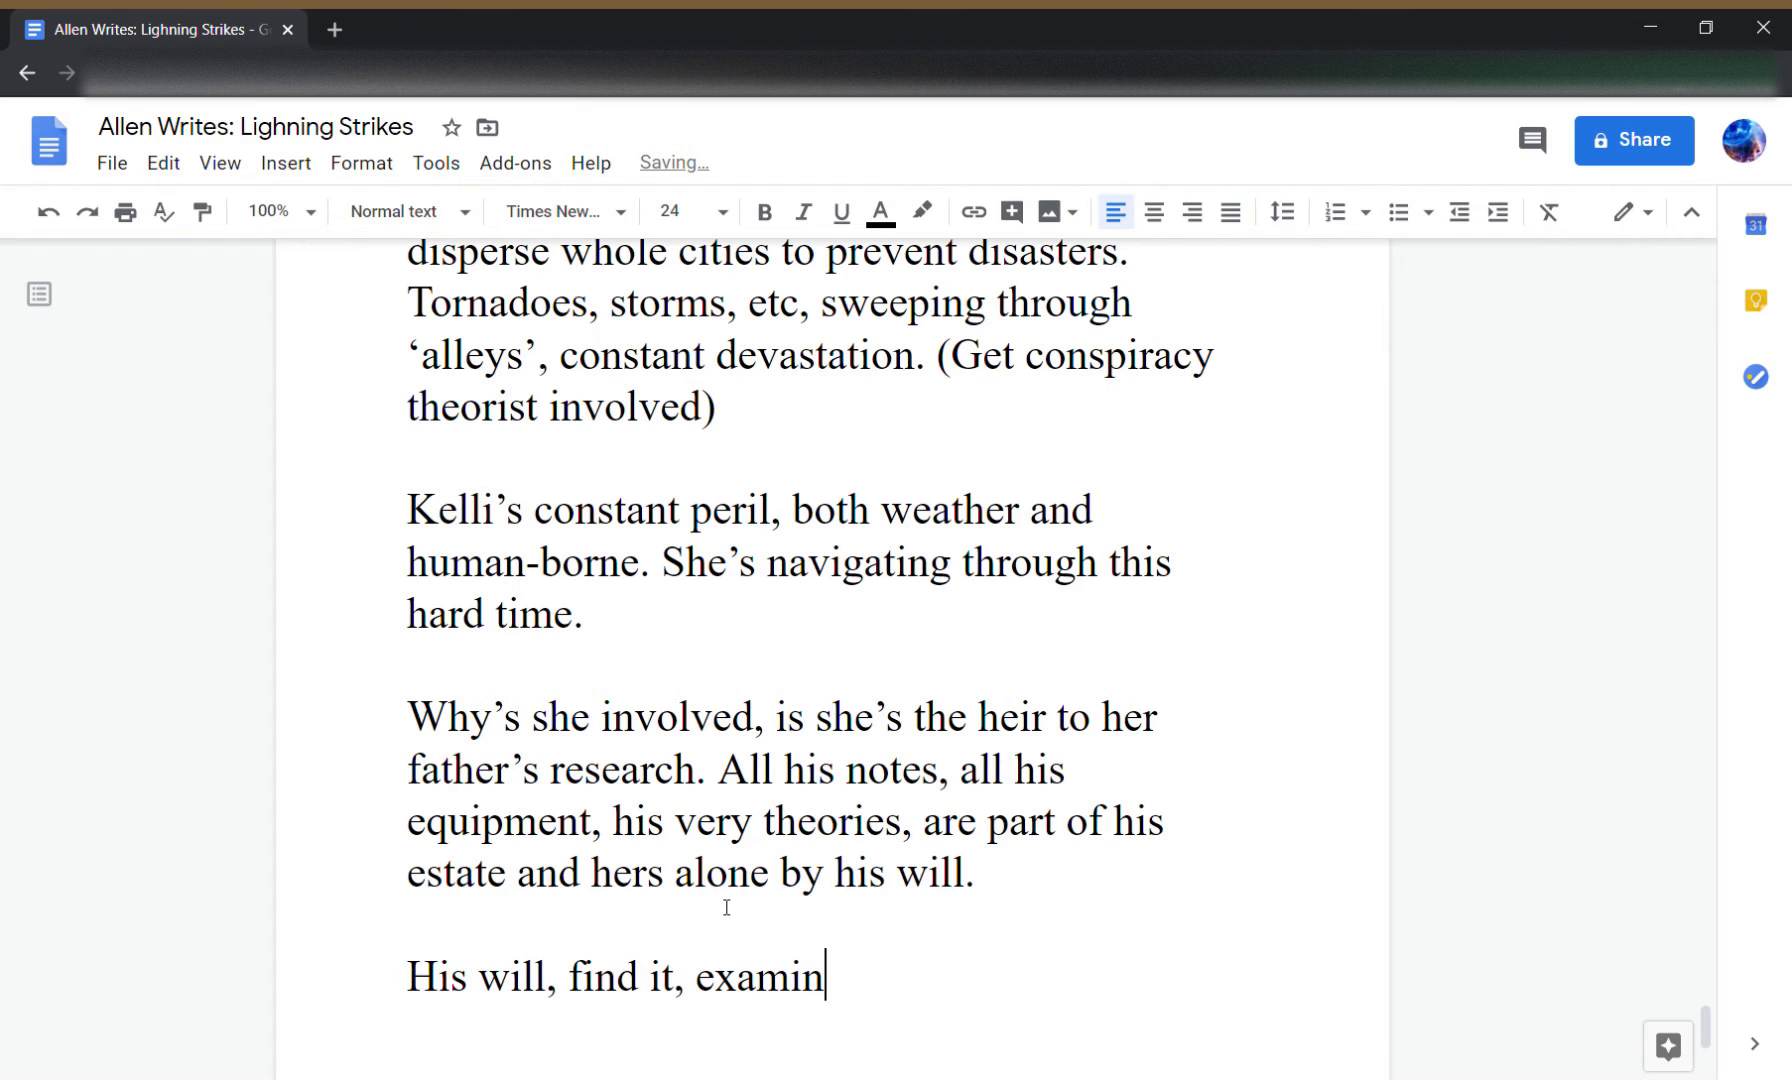
type("e it, ")
type("utilize i")
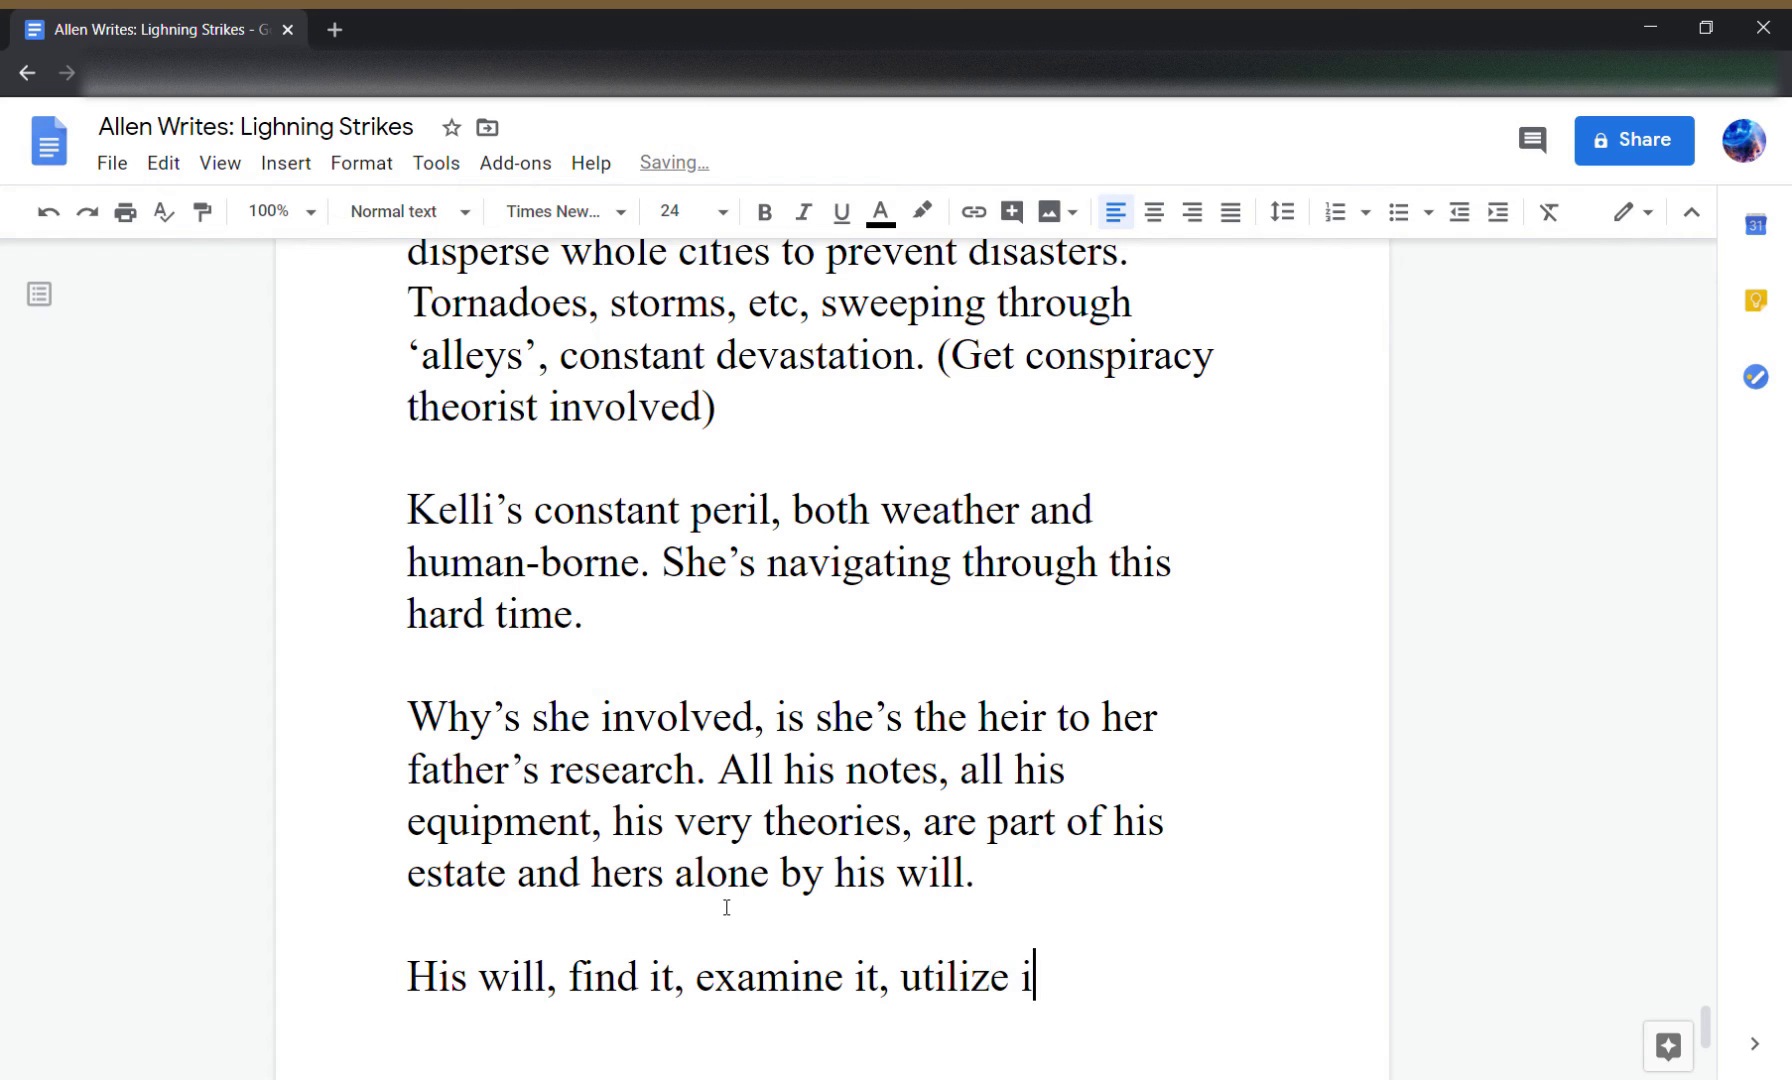
type("t. It wi")
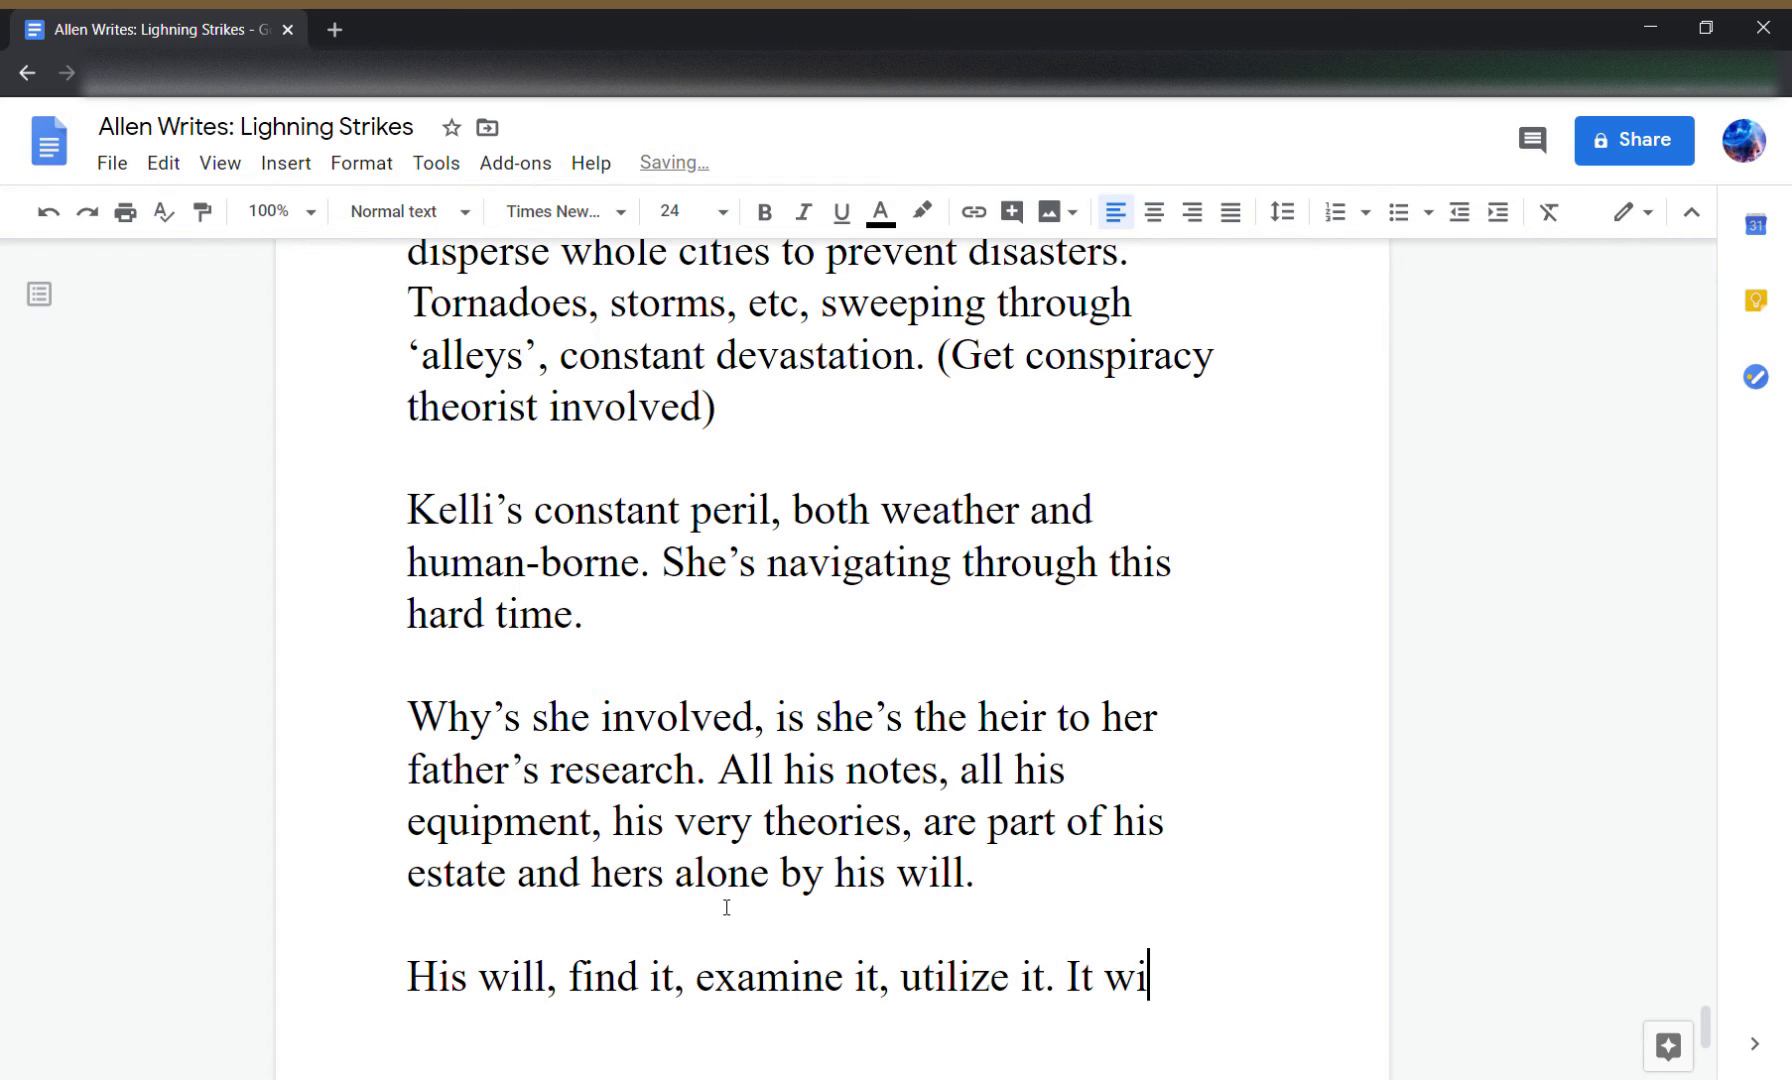
key("BackSpace")
key("BackSpace")
type("is on")
key("BackSpace")
key("BackSpace")
key("BackSpace")
key("BackSpace")
key("BackSpace")
key("BackSpace")
key("BackSpace")
key("BackSpace")
- Add the sentence "Complications, an old will is on file." after "utilize it."
type("C")
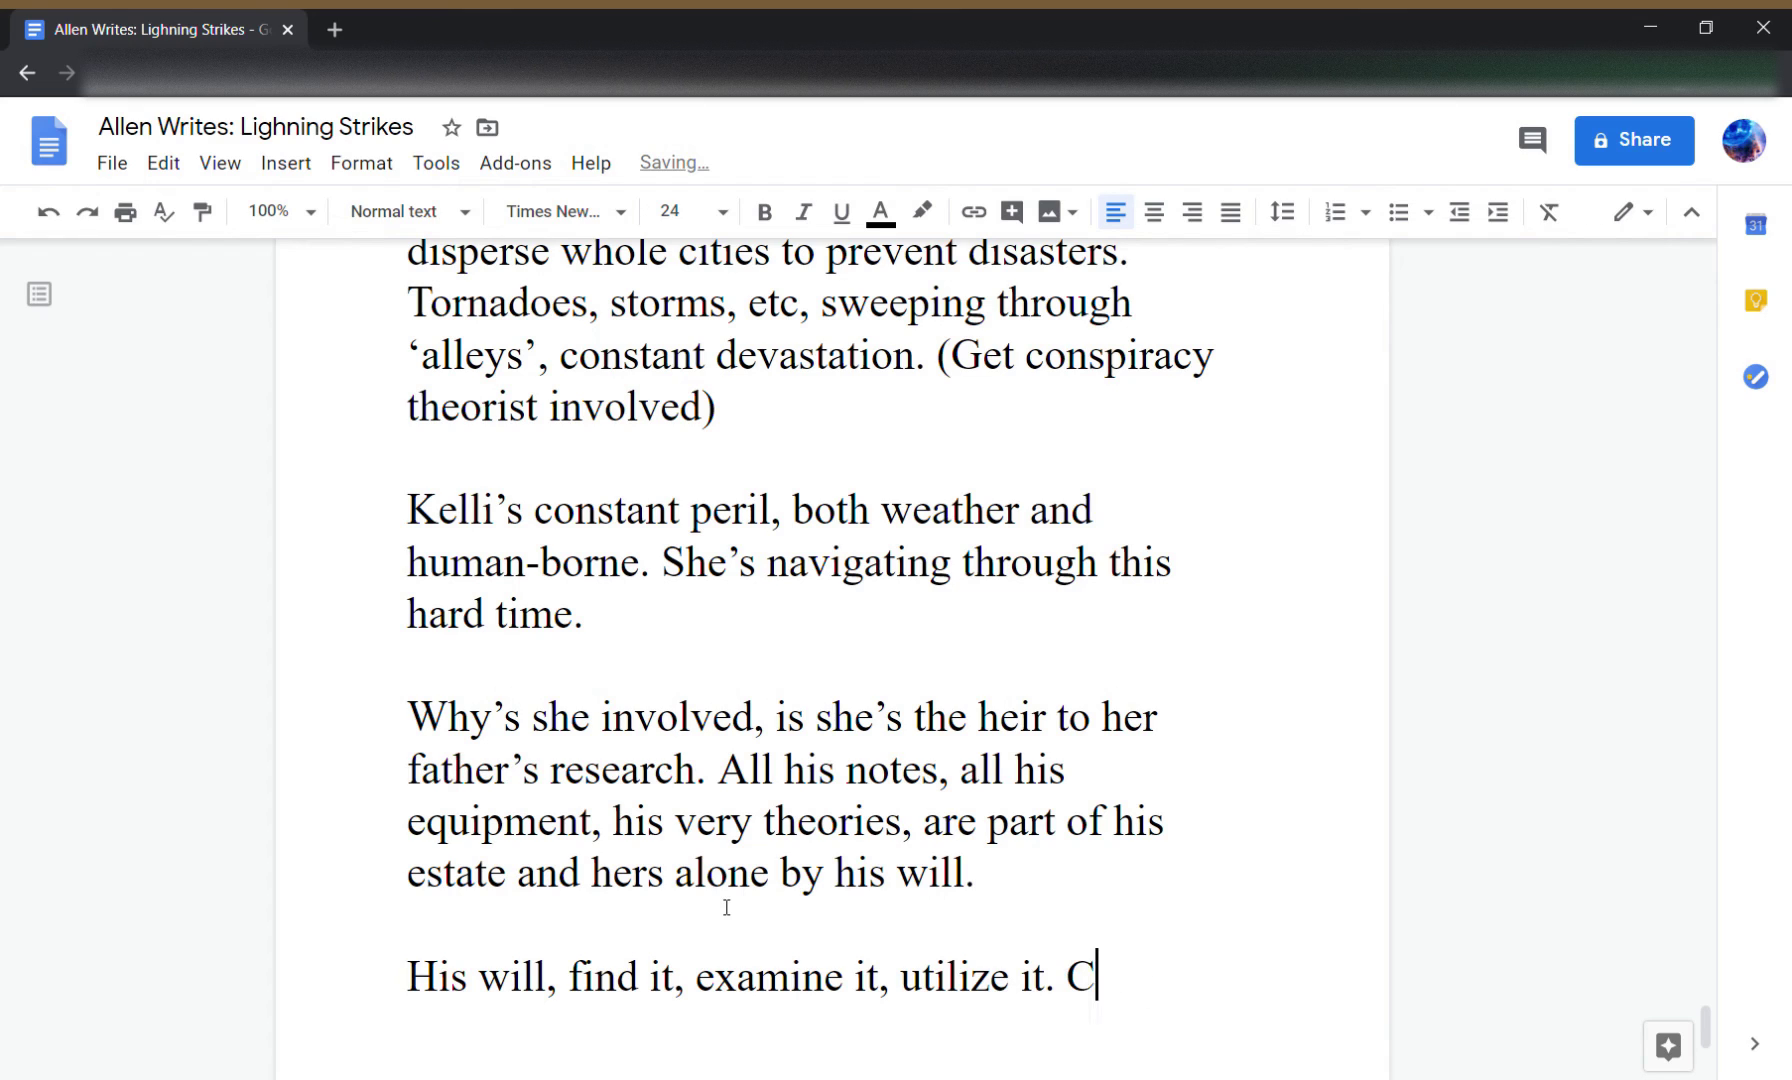
type("omplications, ")
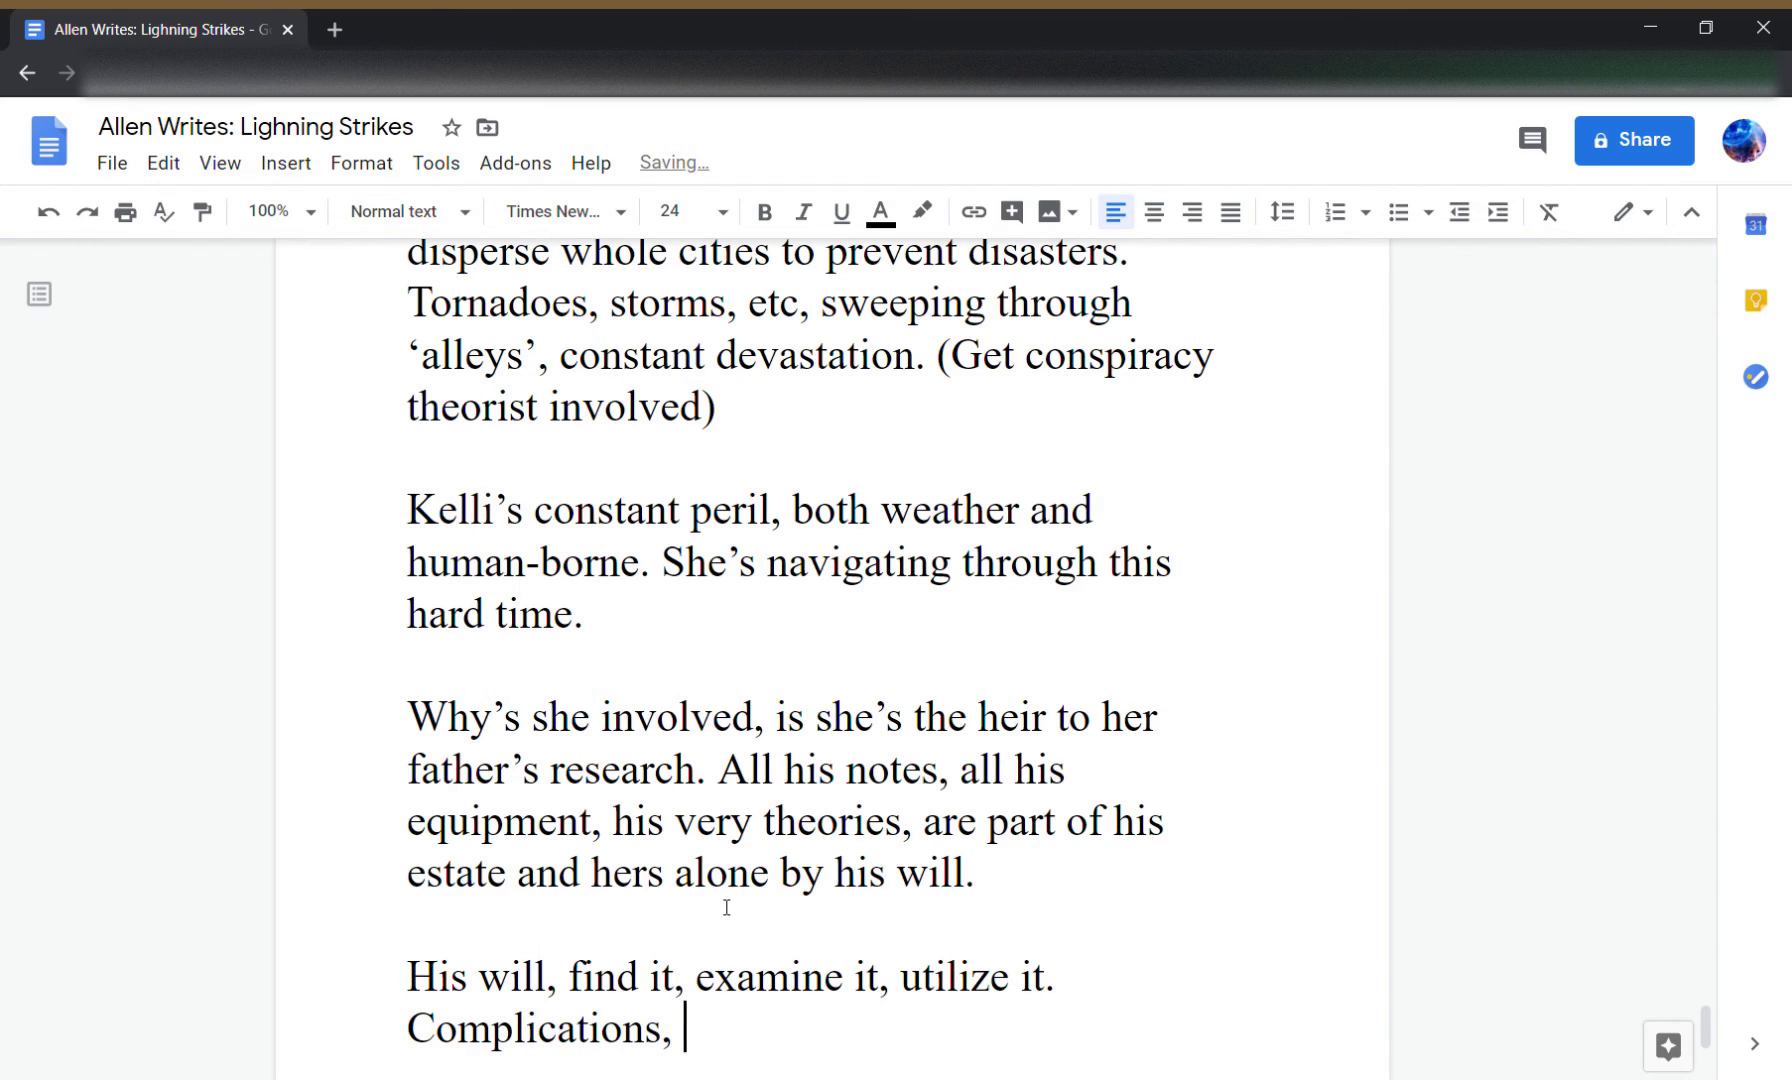
type("an old will ")
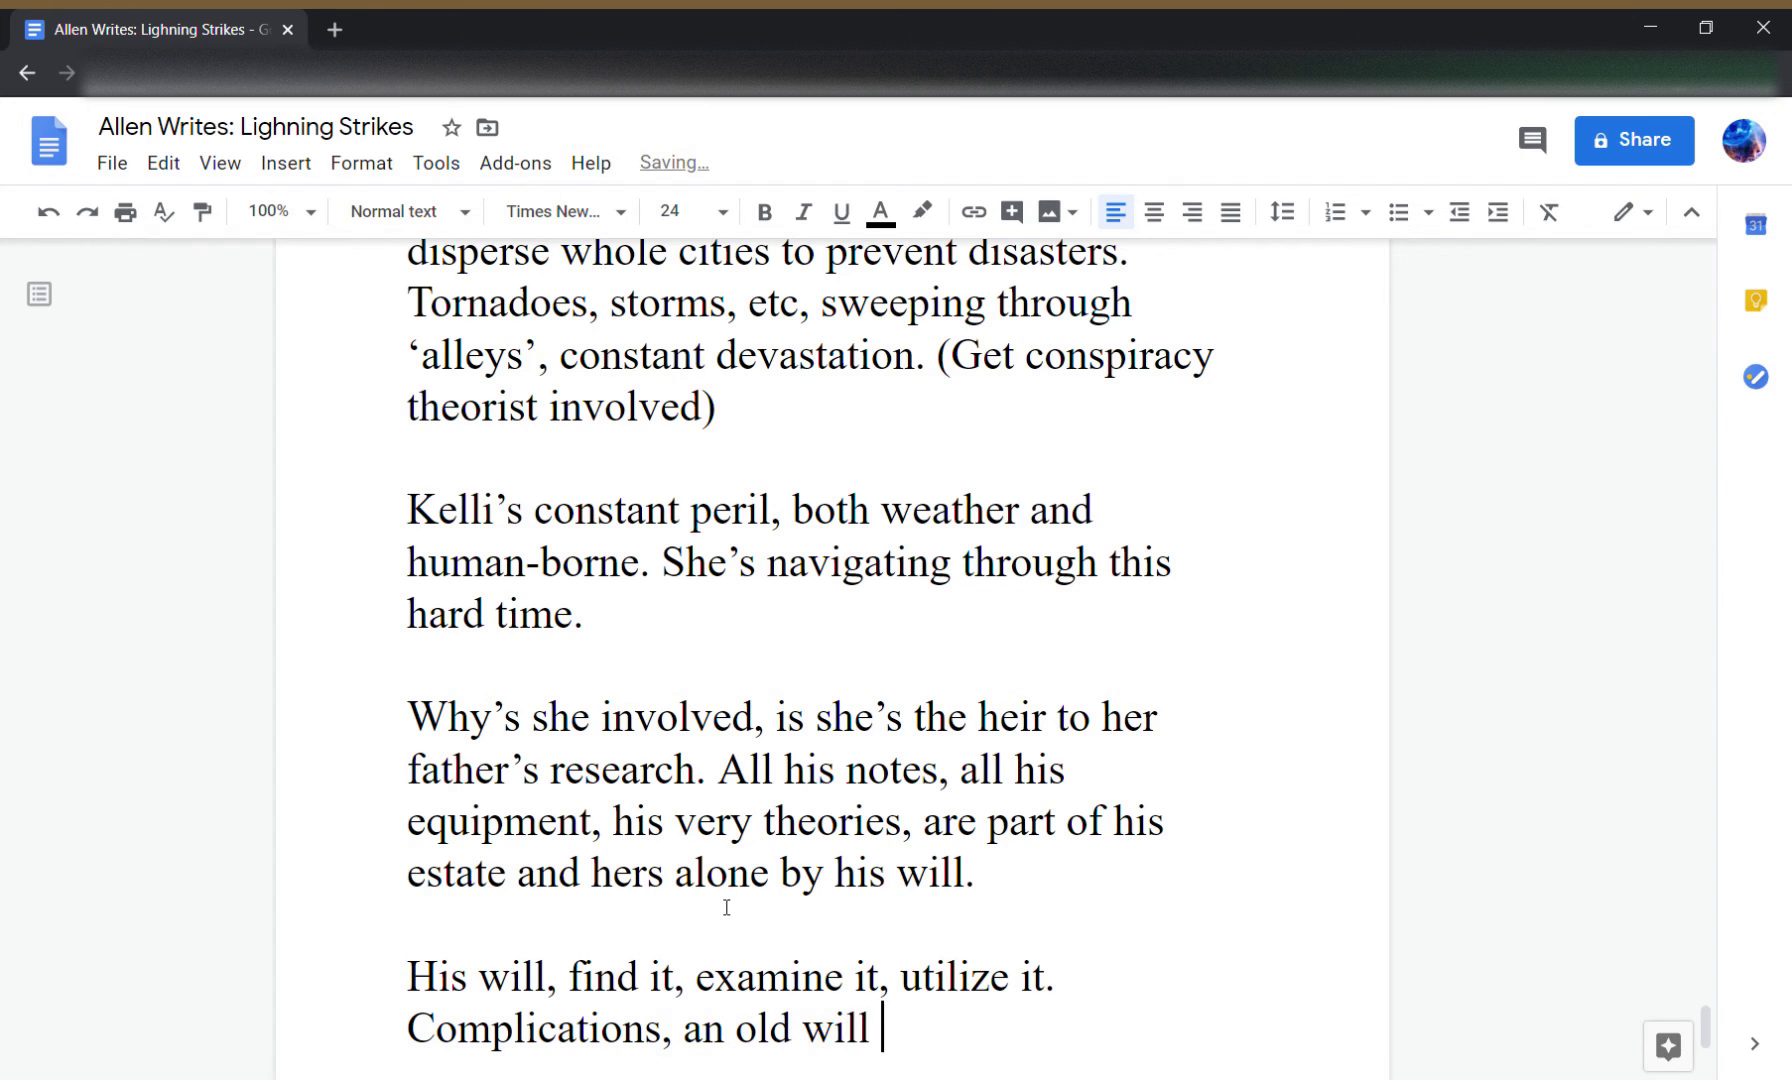
type("is on file. H")
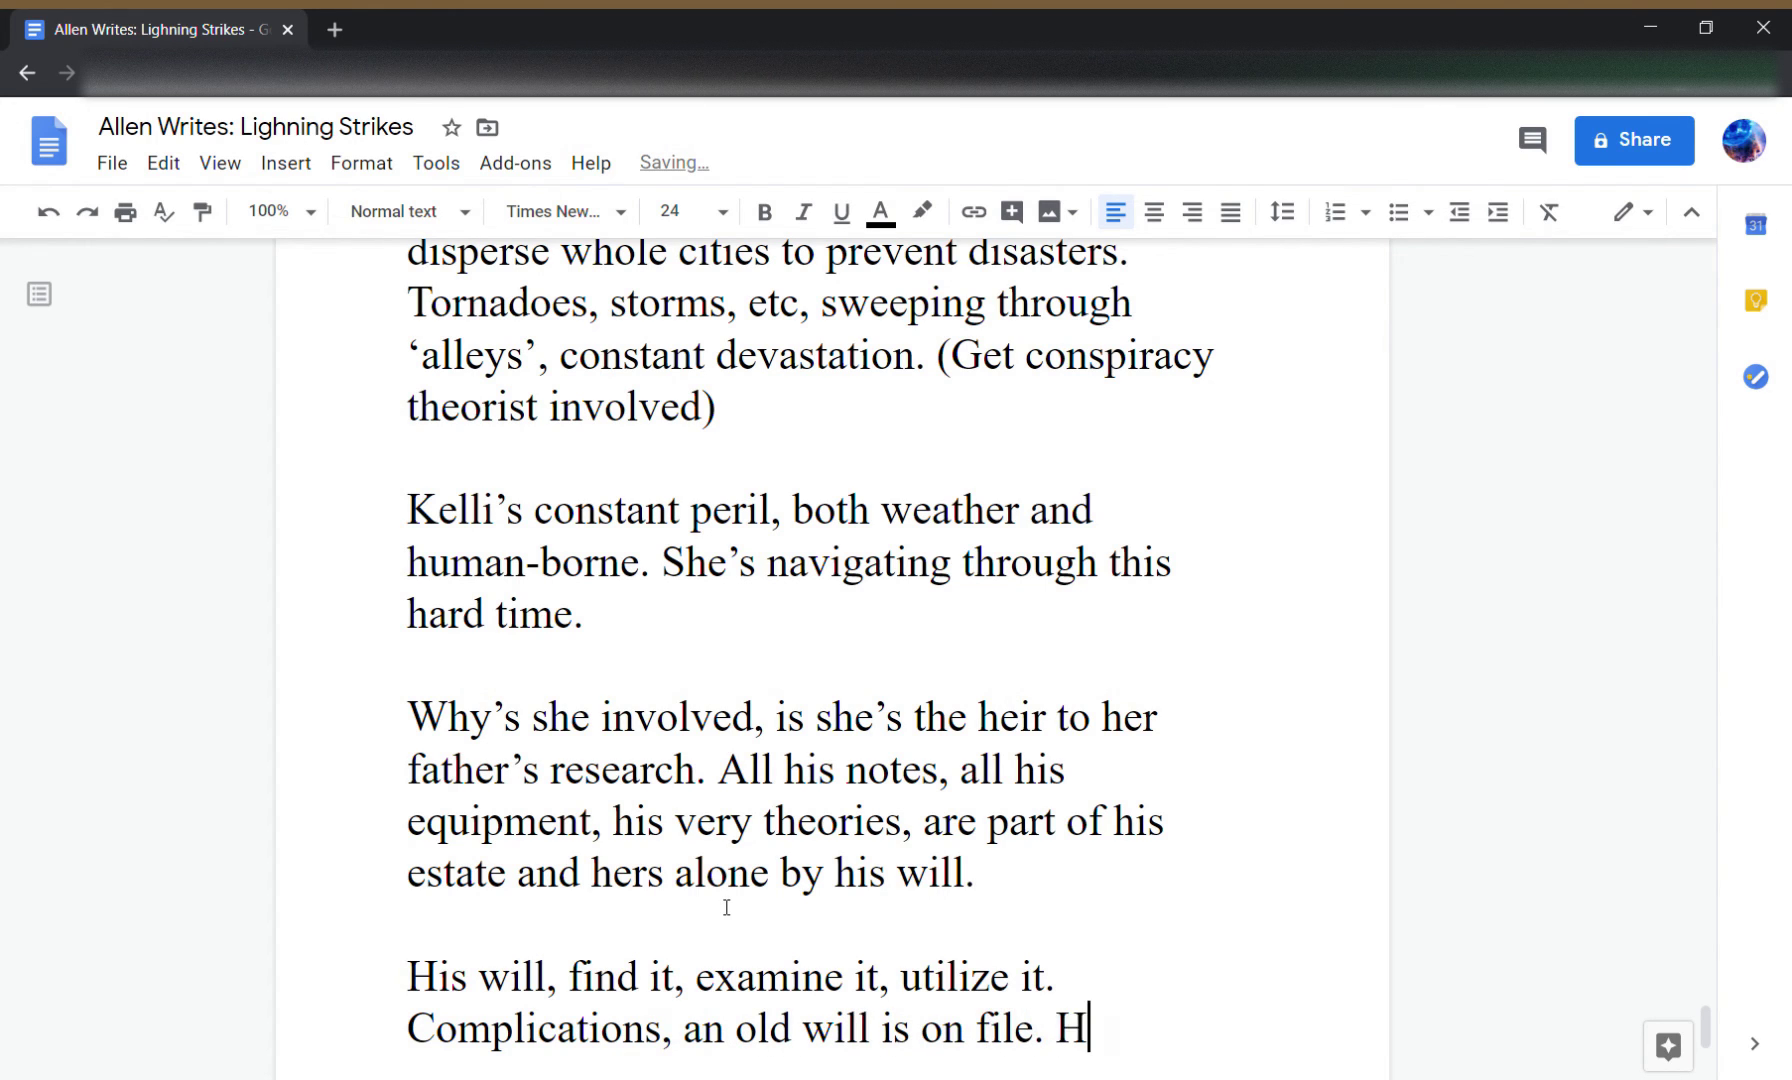
- Add the sentence "His lawyer is away or indisposed.", correcting "indisposed" with the suggested spelling
type("is lawyer is")
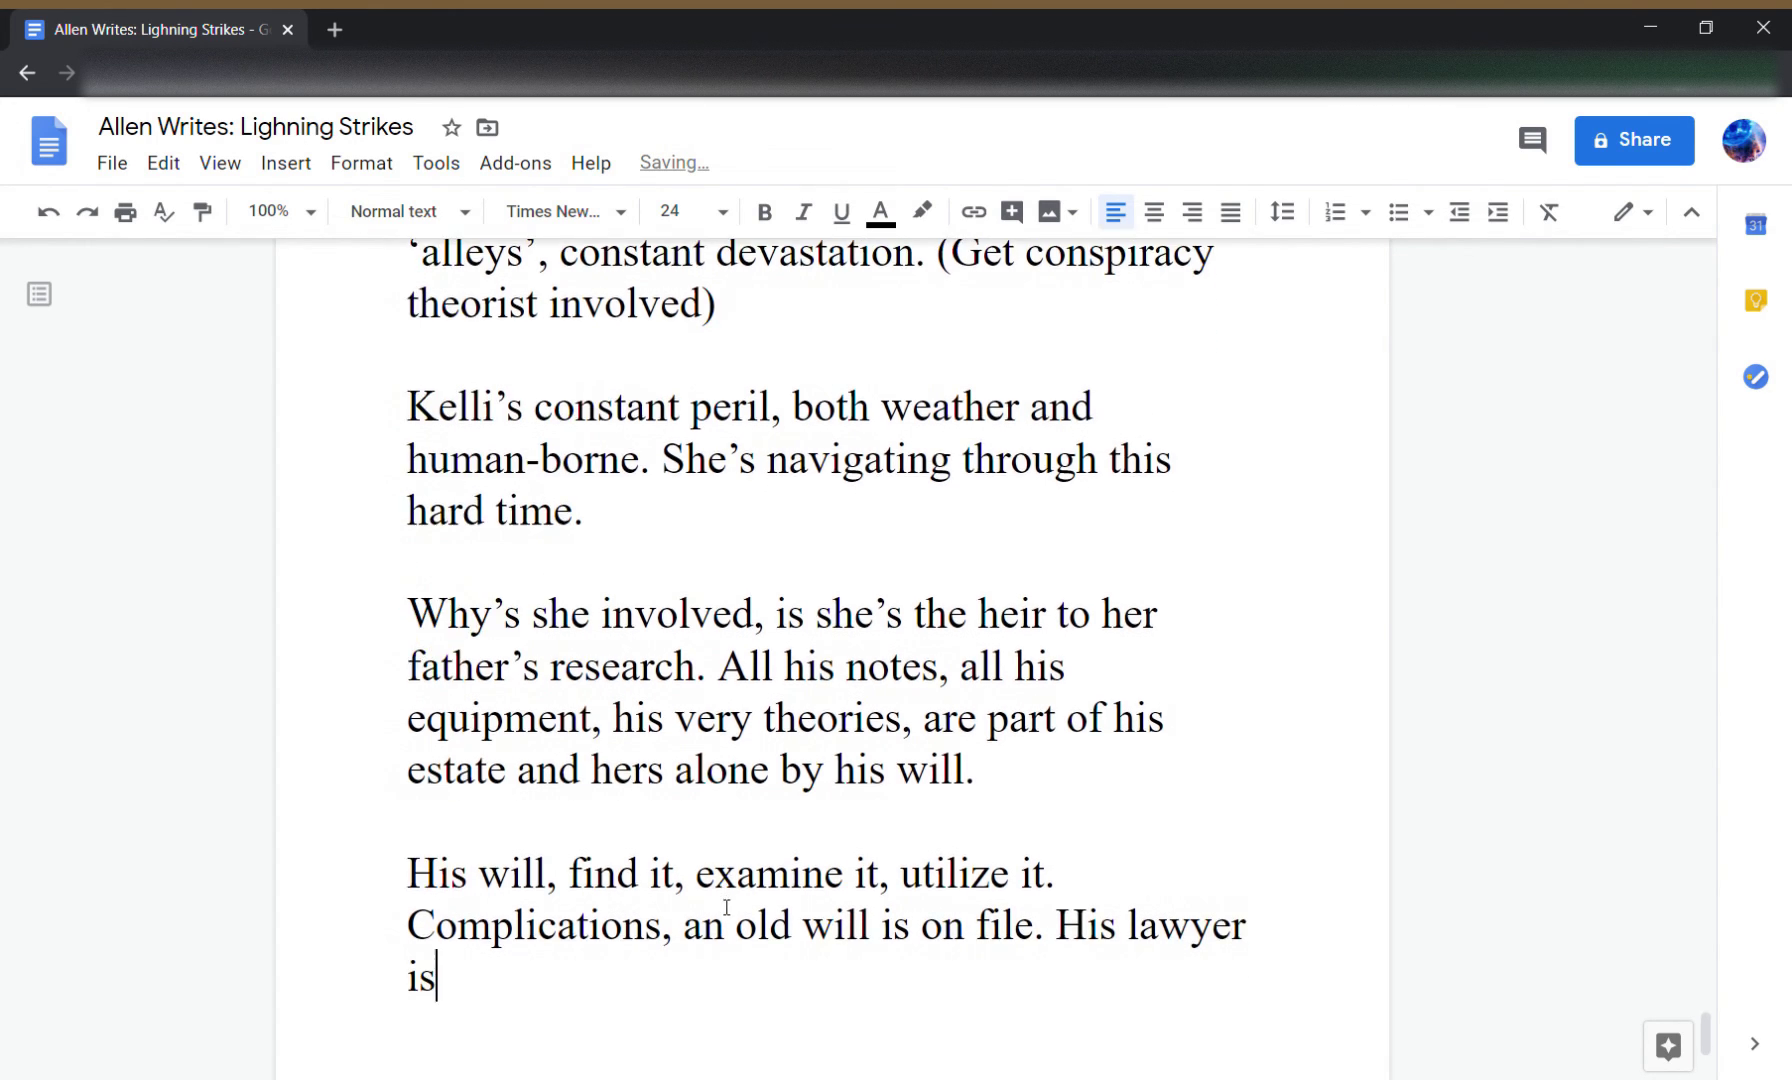
type(" away or i")
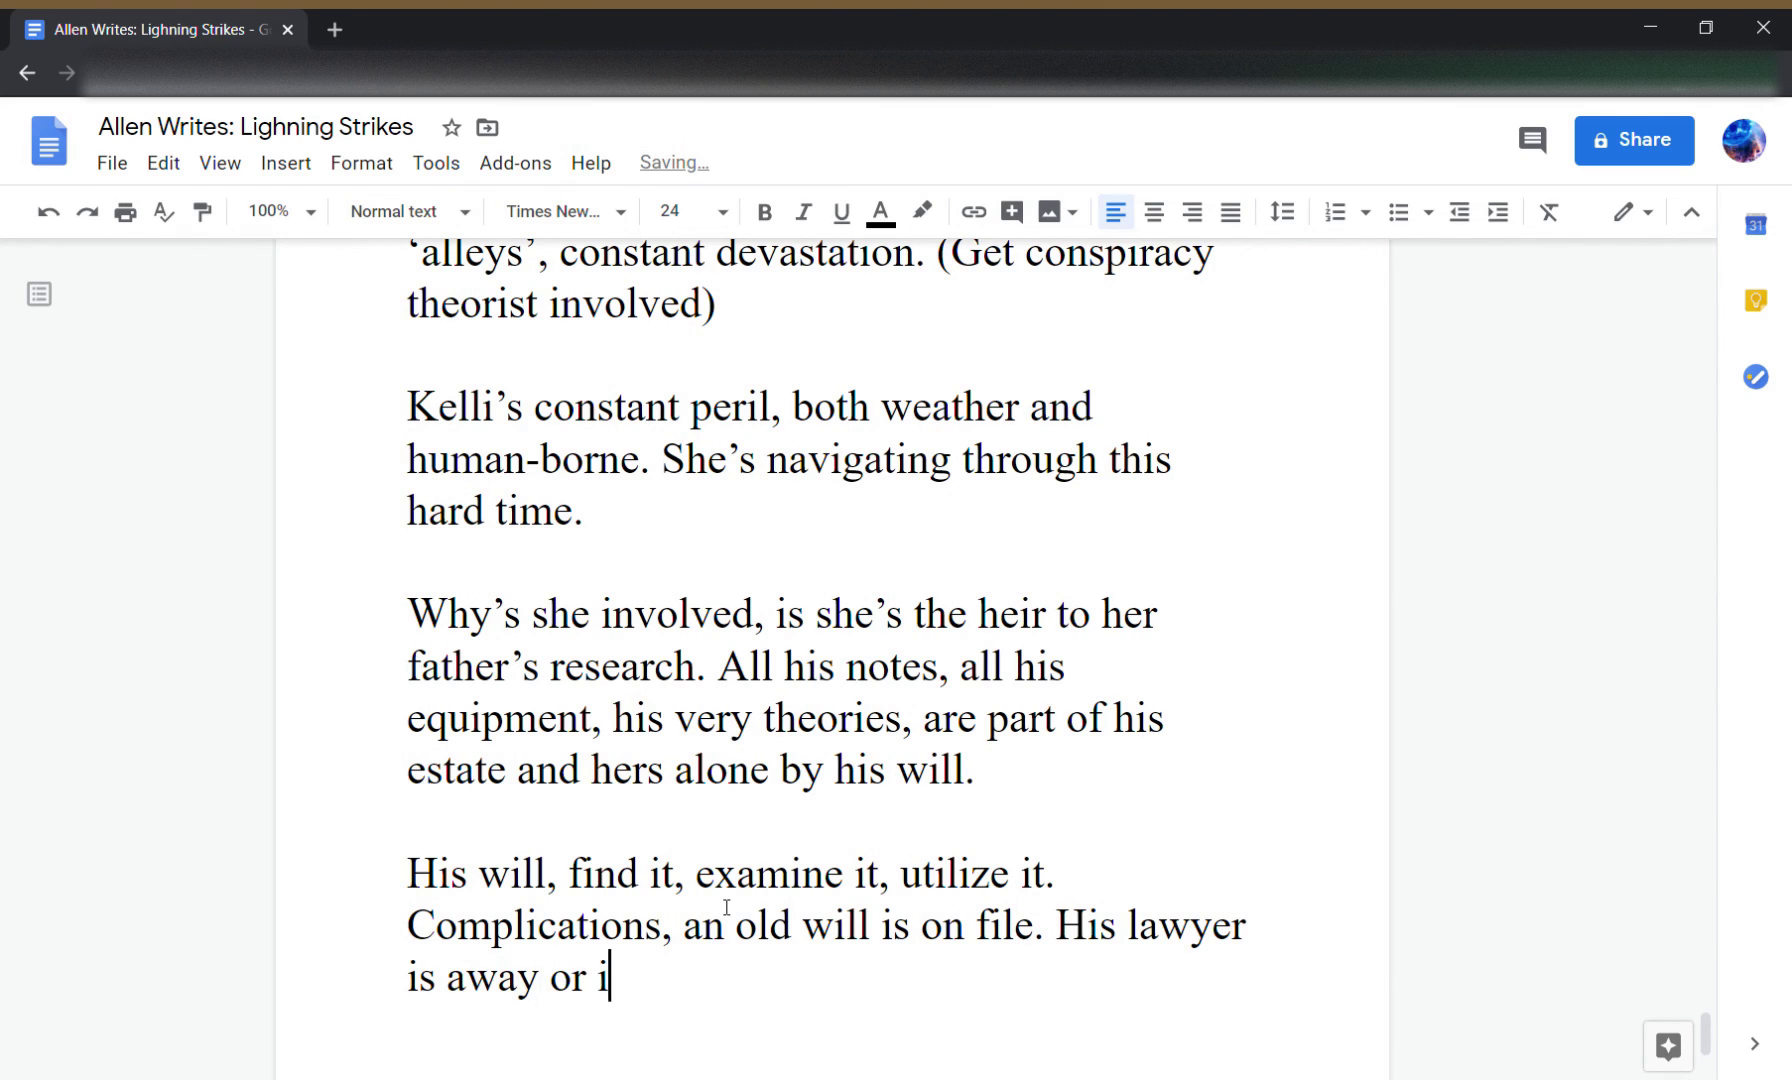
type("ndispoc")
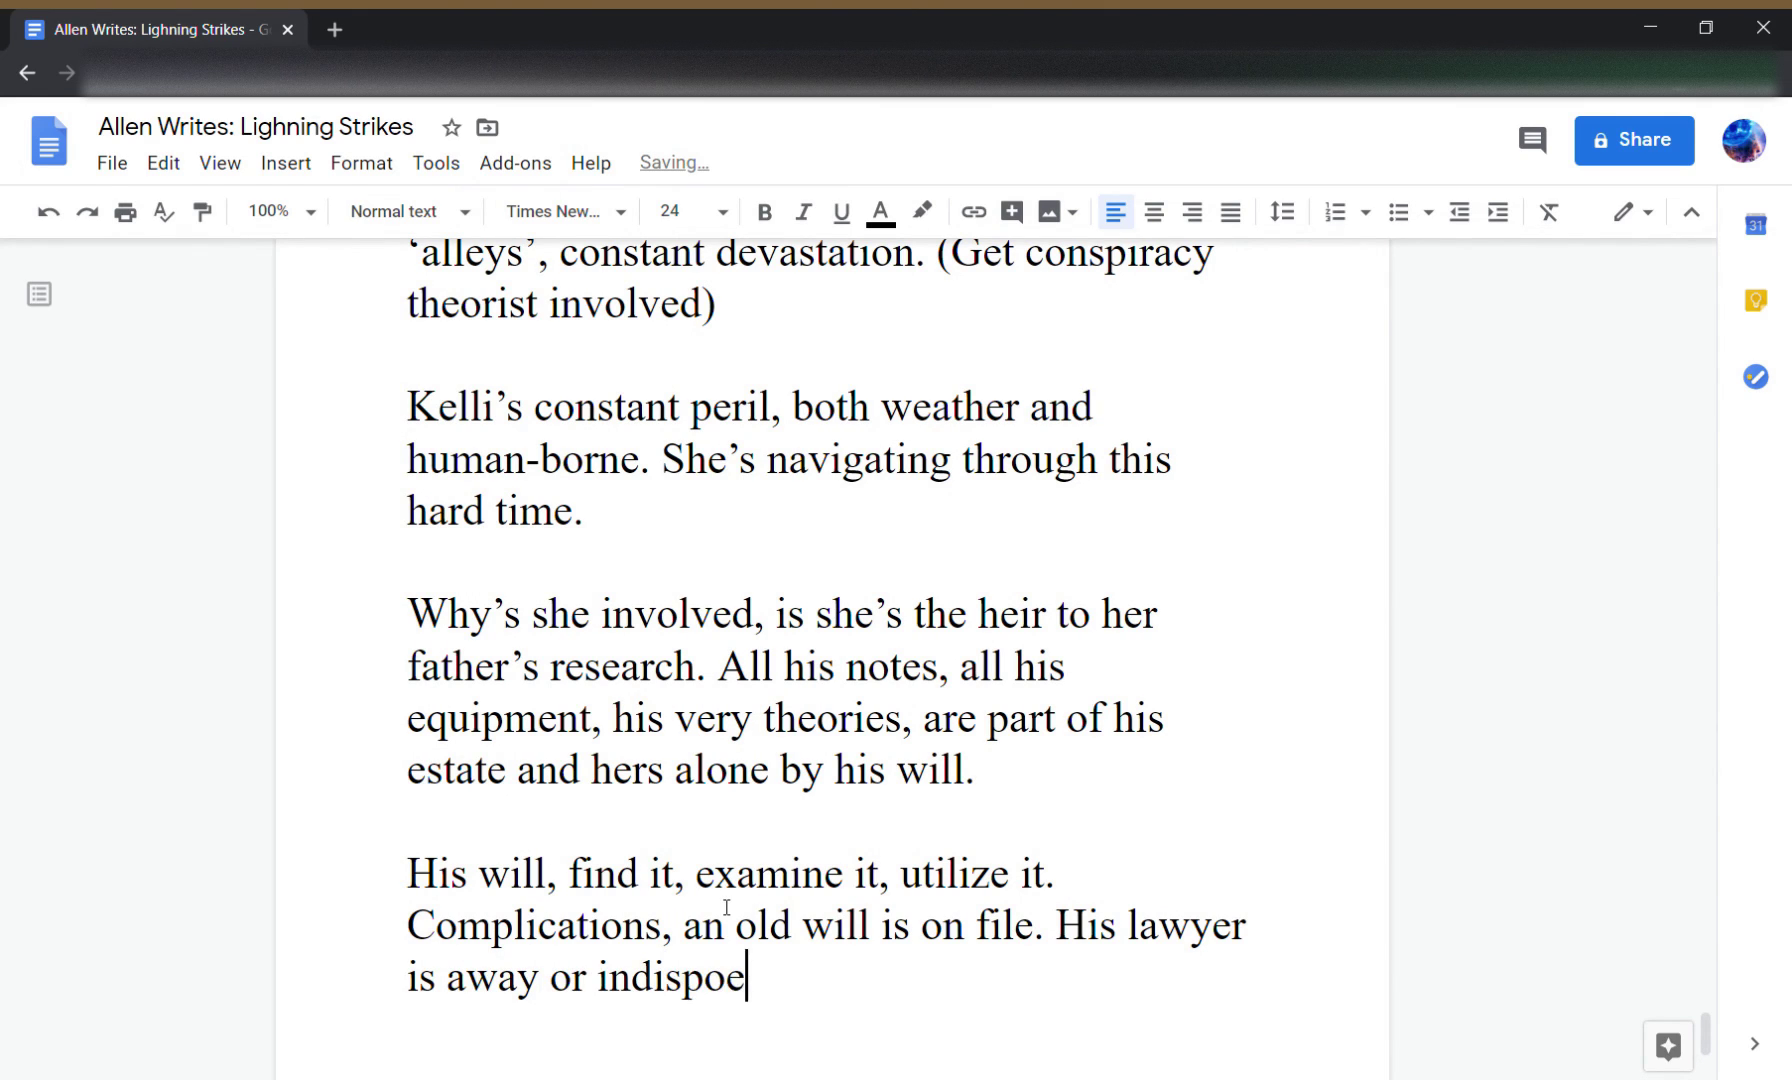
key("BackSpace")
type("de.")
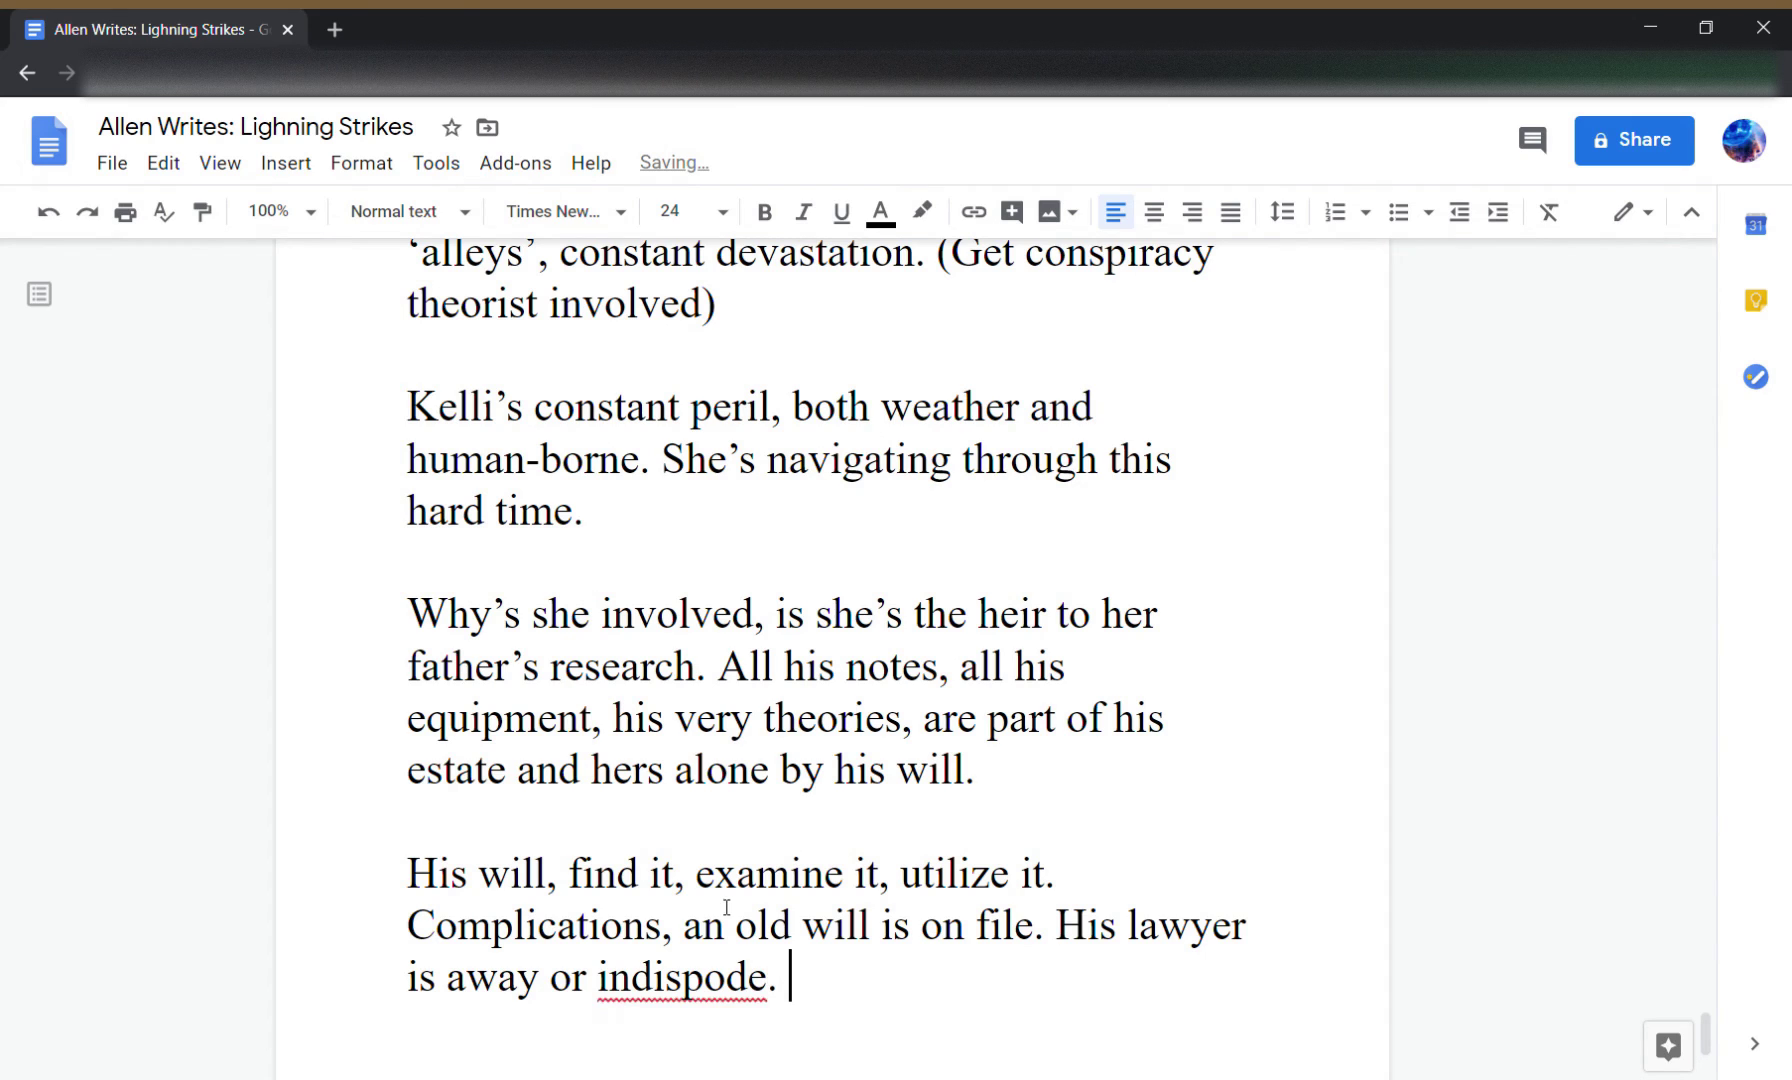
right_click(690, 985)
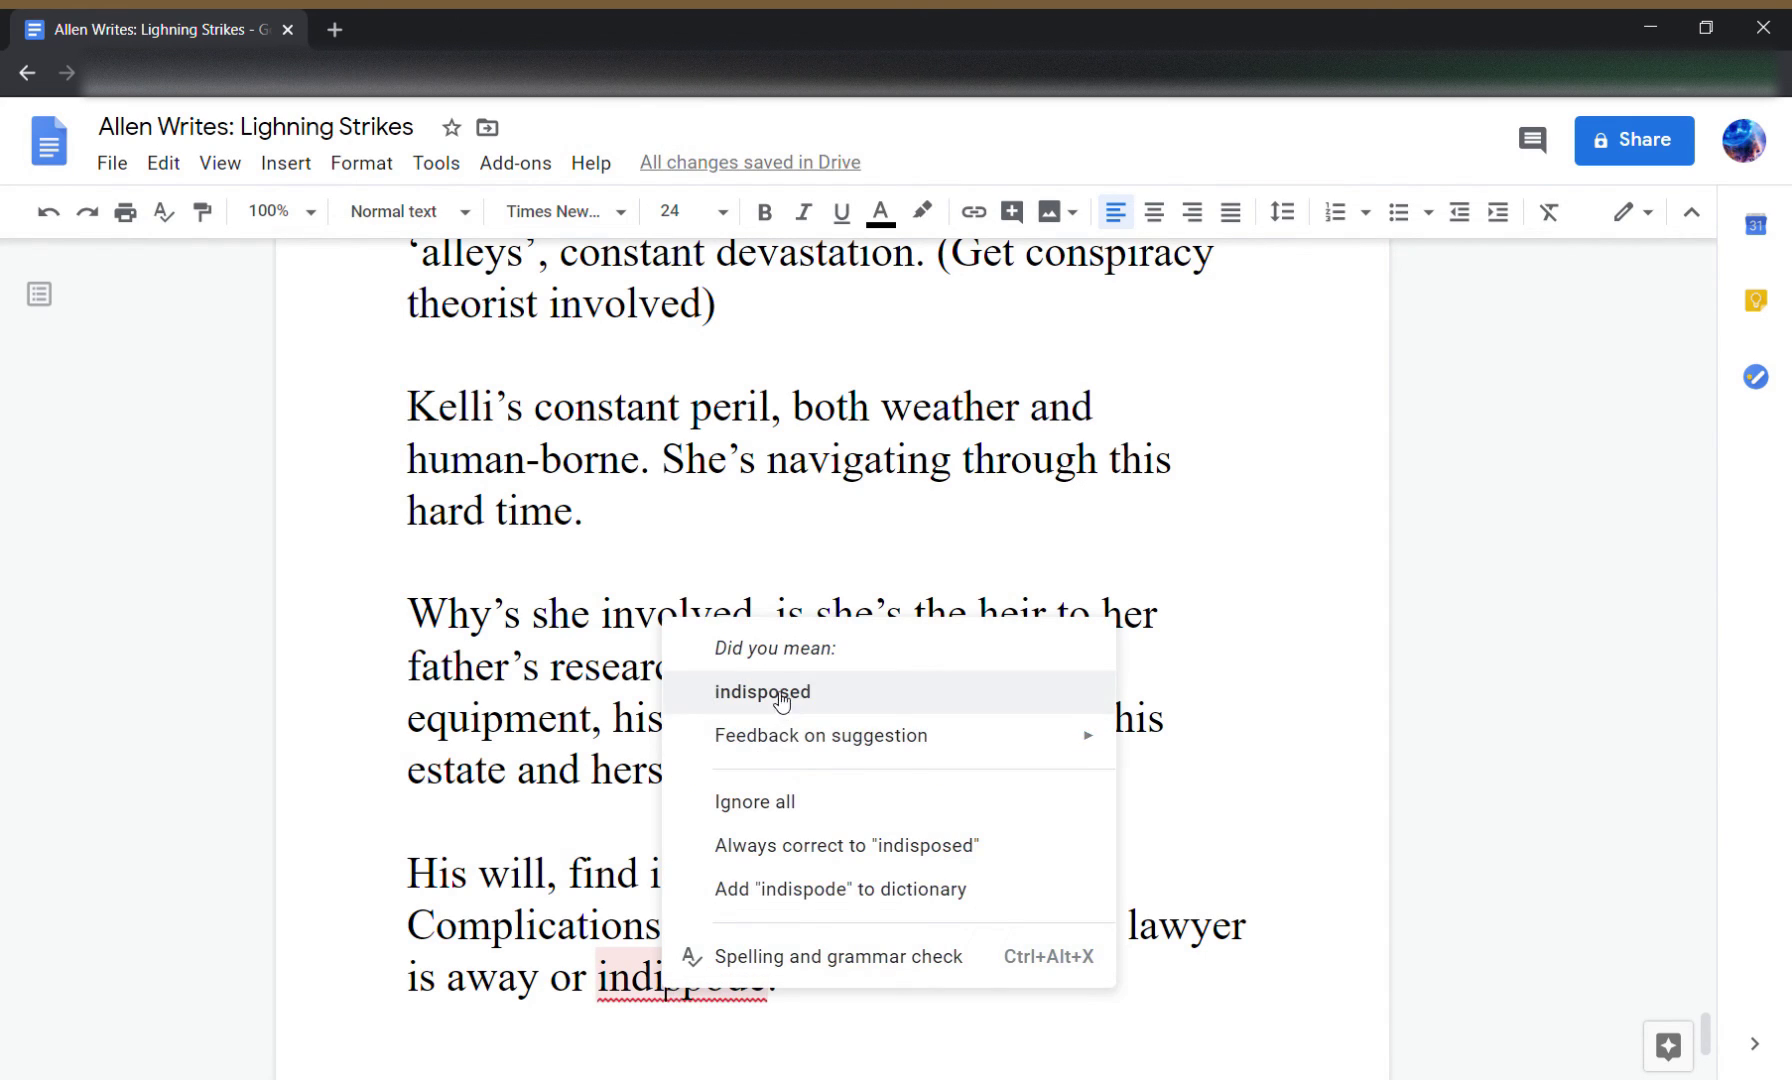
left_click(780, 690)
left_click(822, 995)
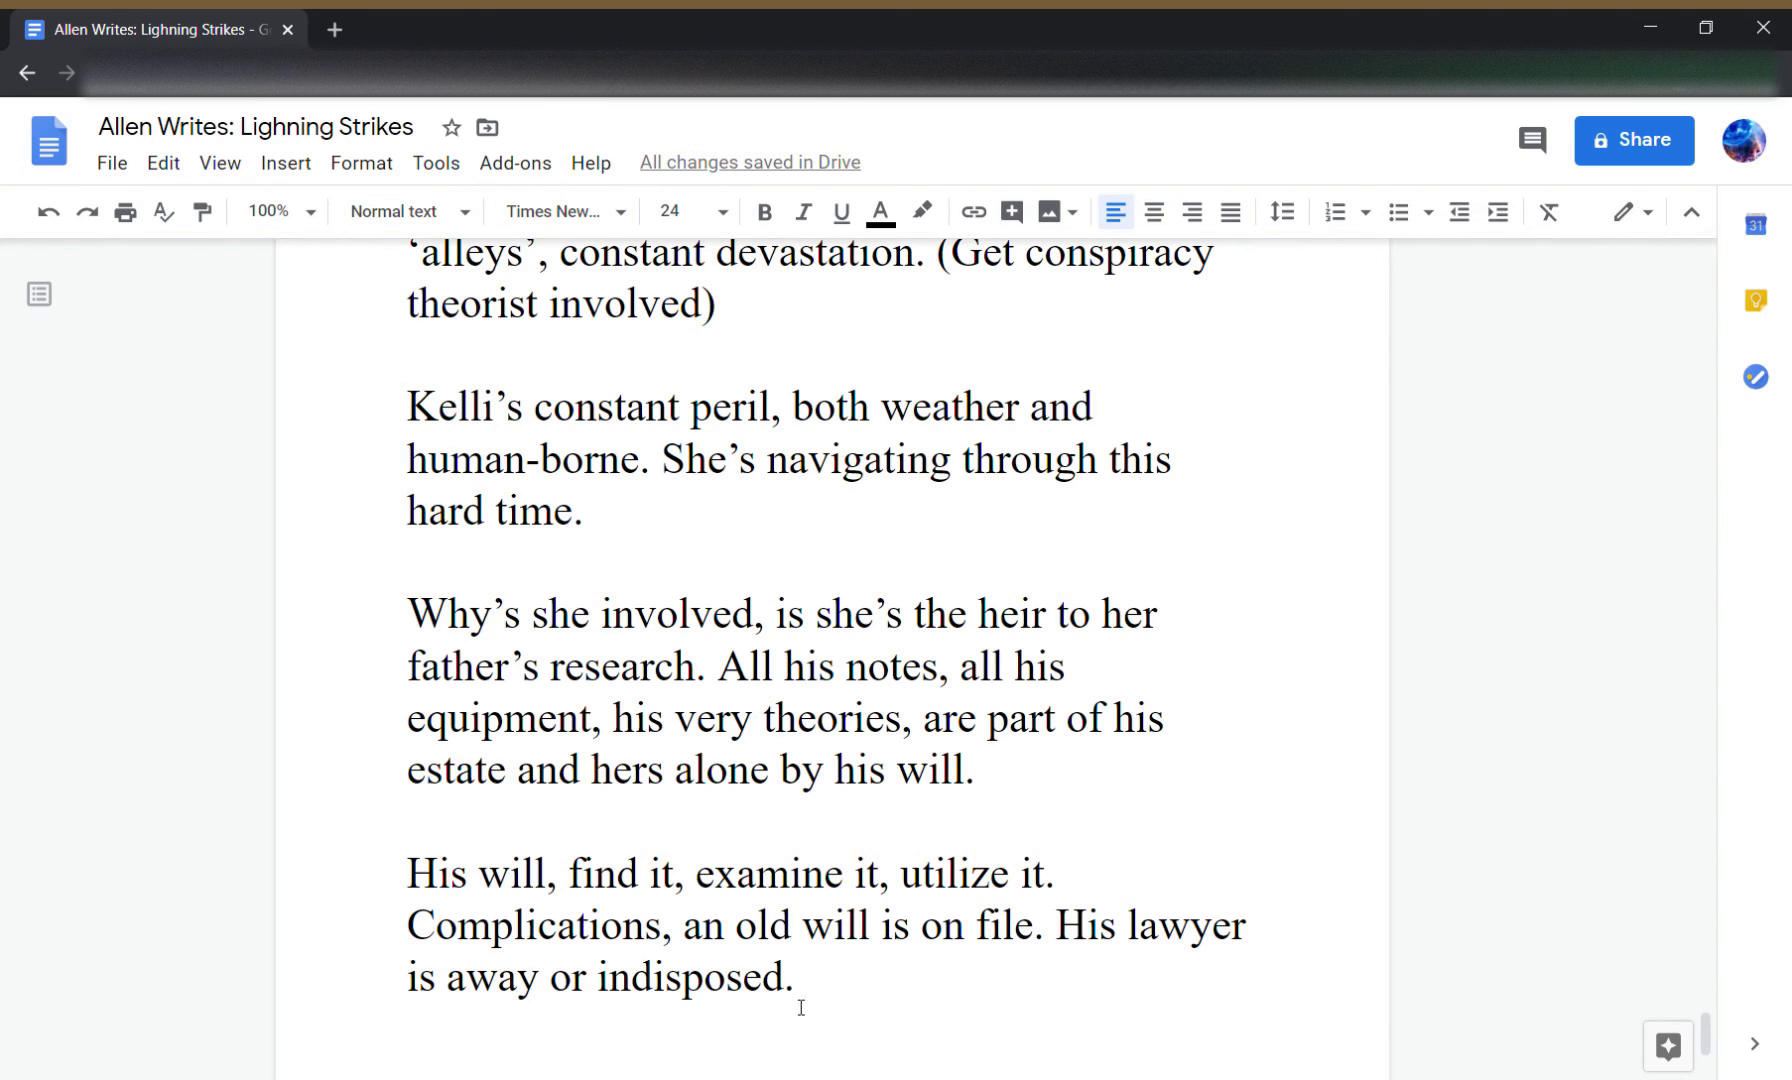
- Extend the sentence about the lawyer after "indisposed" with ", must be contacted."
key("BackSpace")
key("BackSpace")
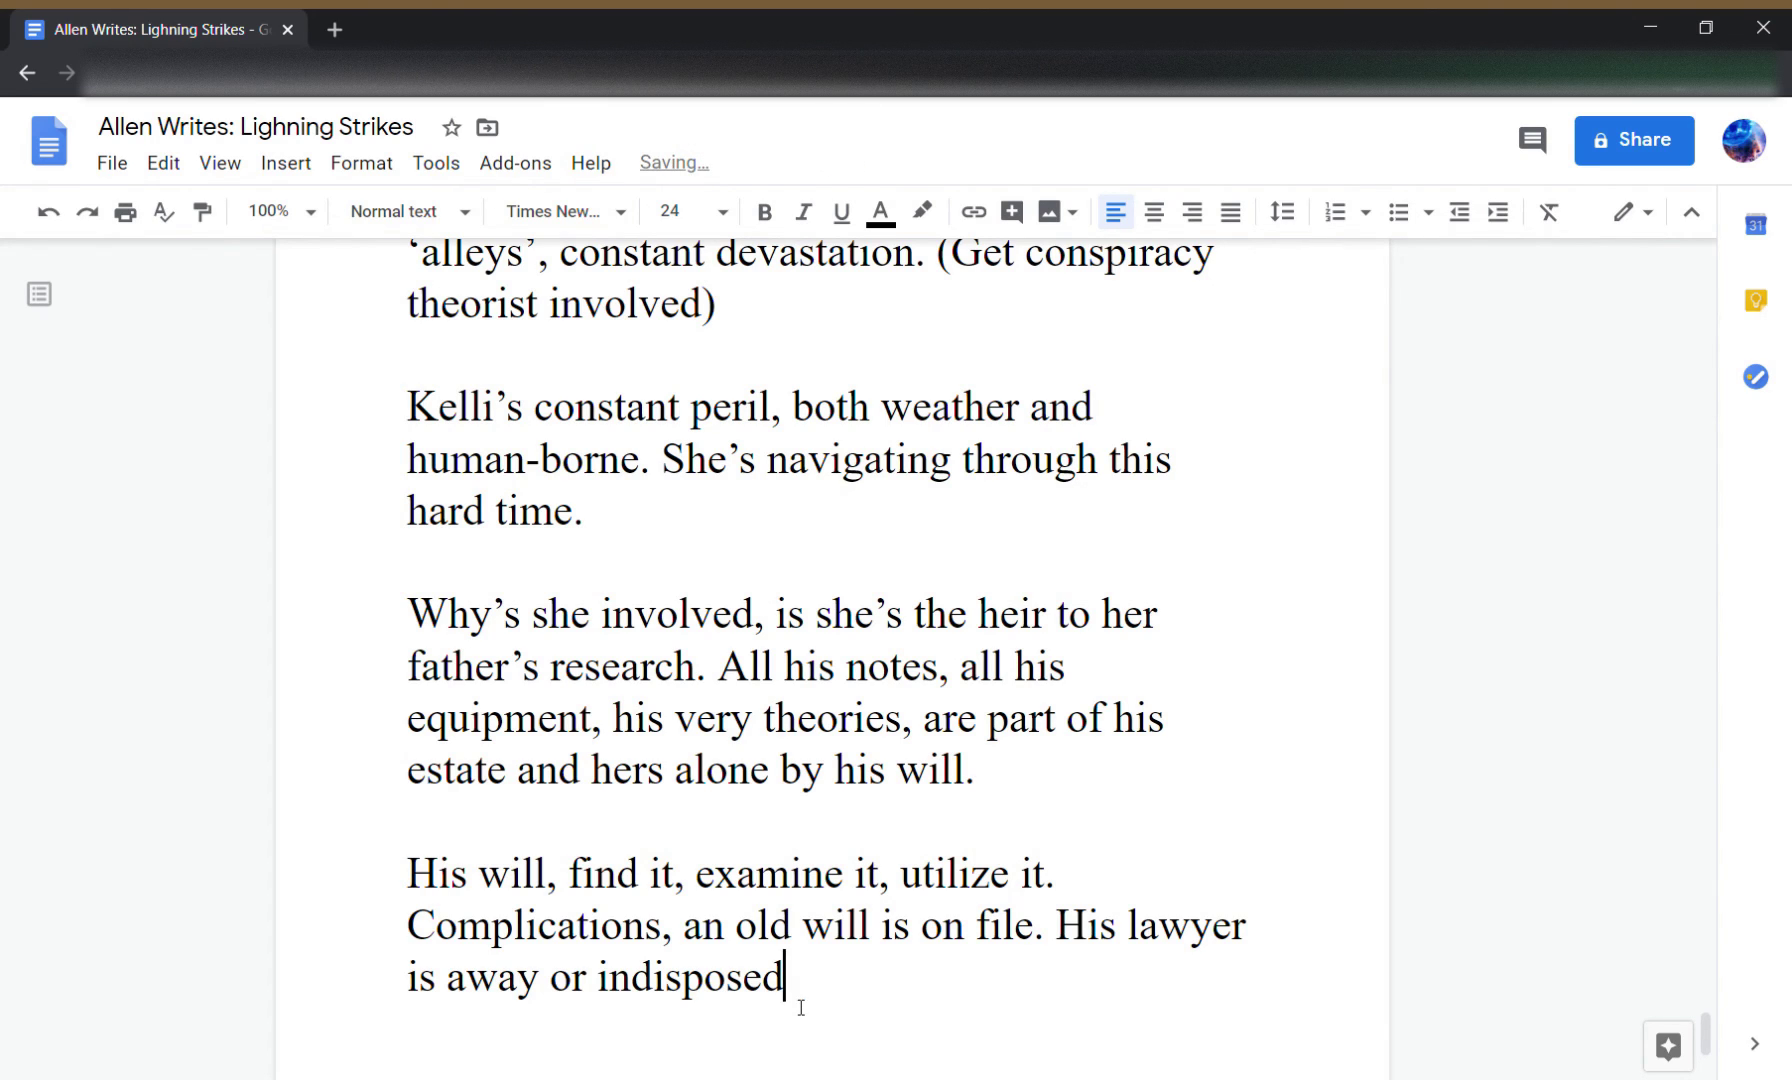
type(", comes")
key("BackSpace")
key("BackSpace")
key("BackSpace")
key("BackSpace")
key("BackSpace")
key("BackSpace")
type("must be contacted.")
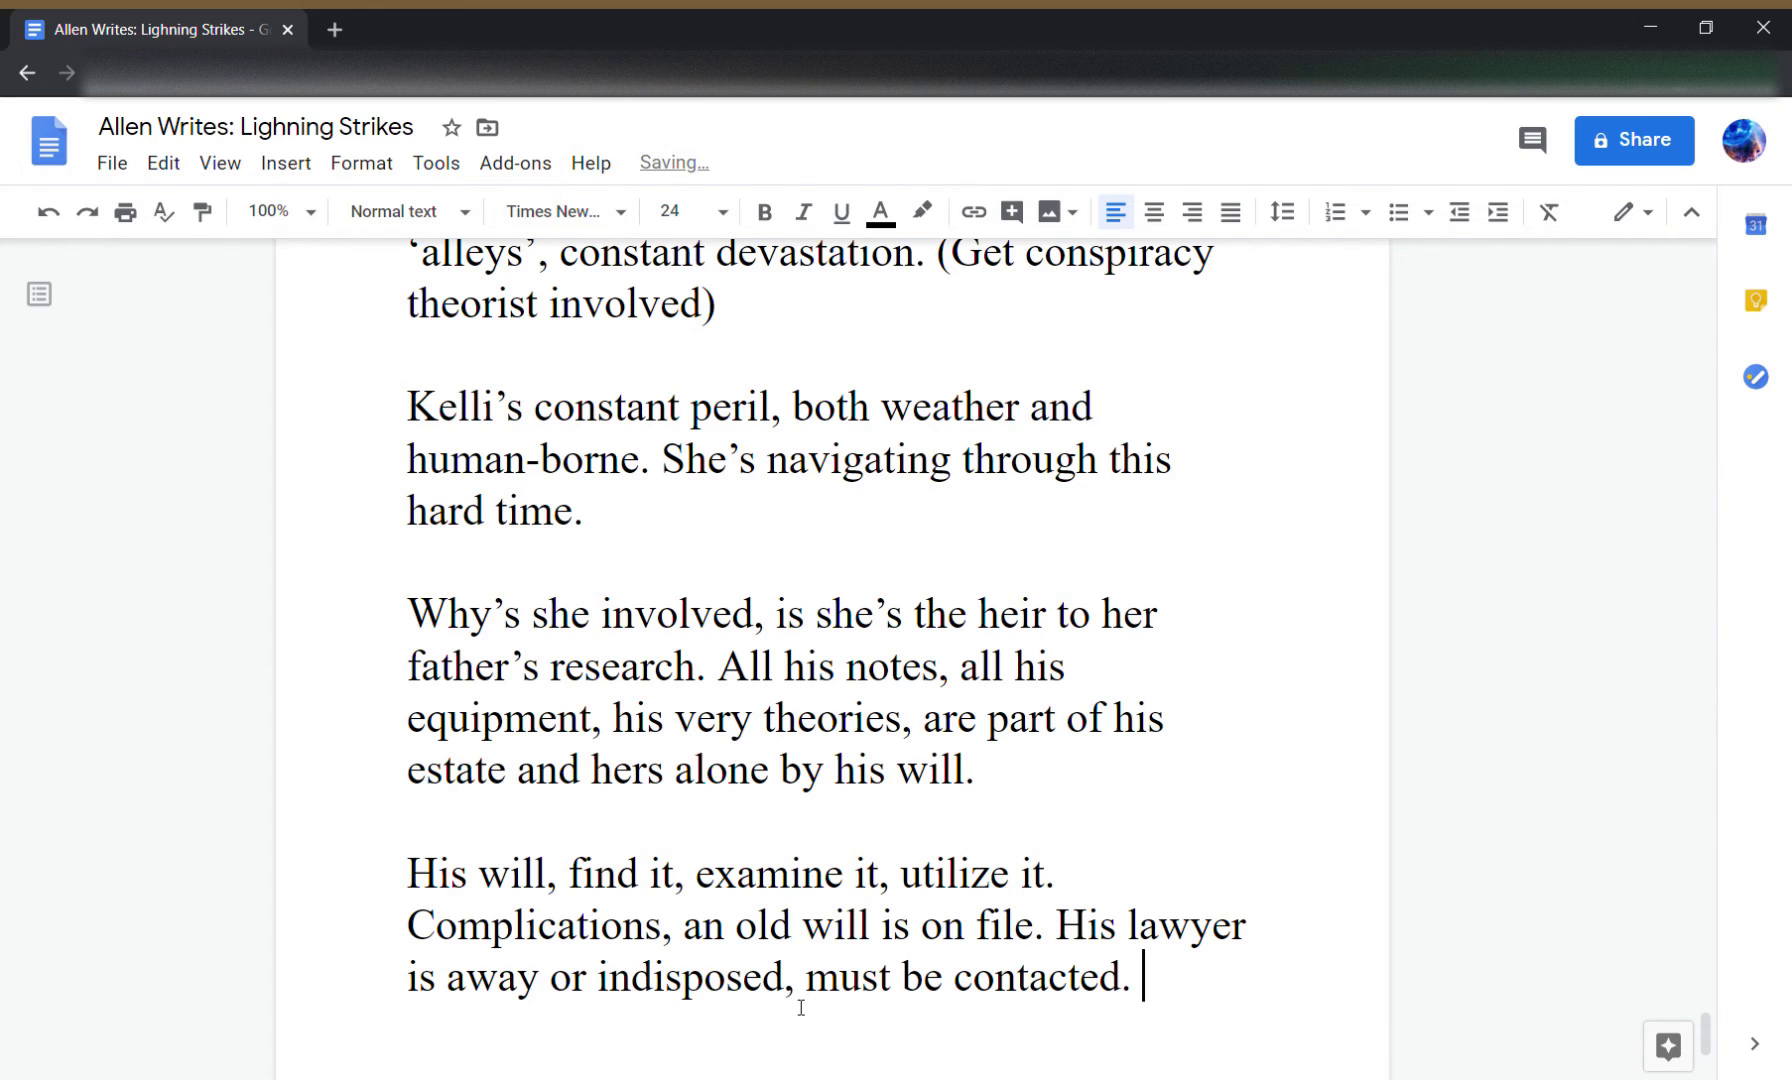
- Add the sentence "Contested will, though she is the sole direct family member." after "must be contacted."
type(" Conten")
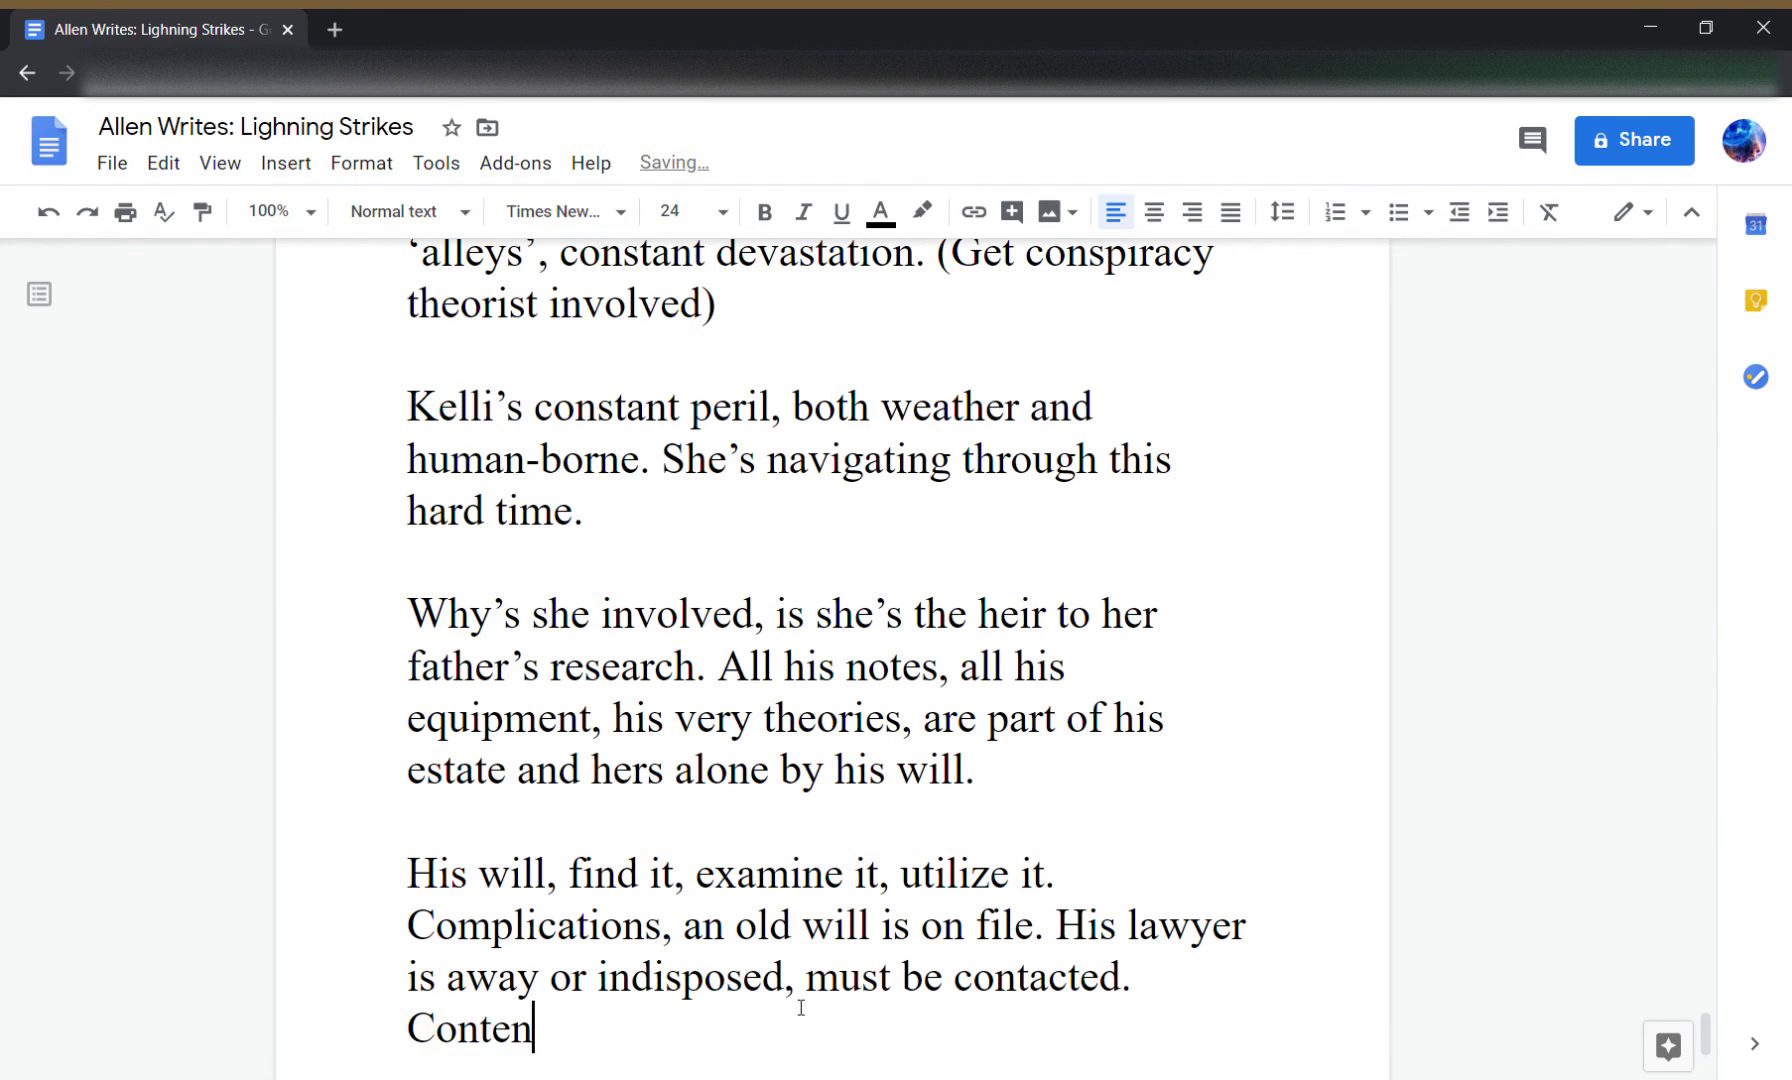
key("BackSpace")
type("sted will, t")
key("BackSpace")
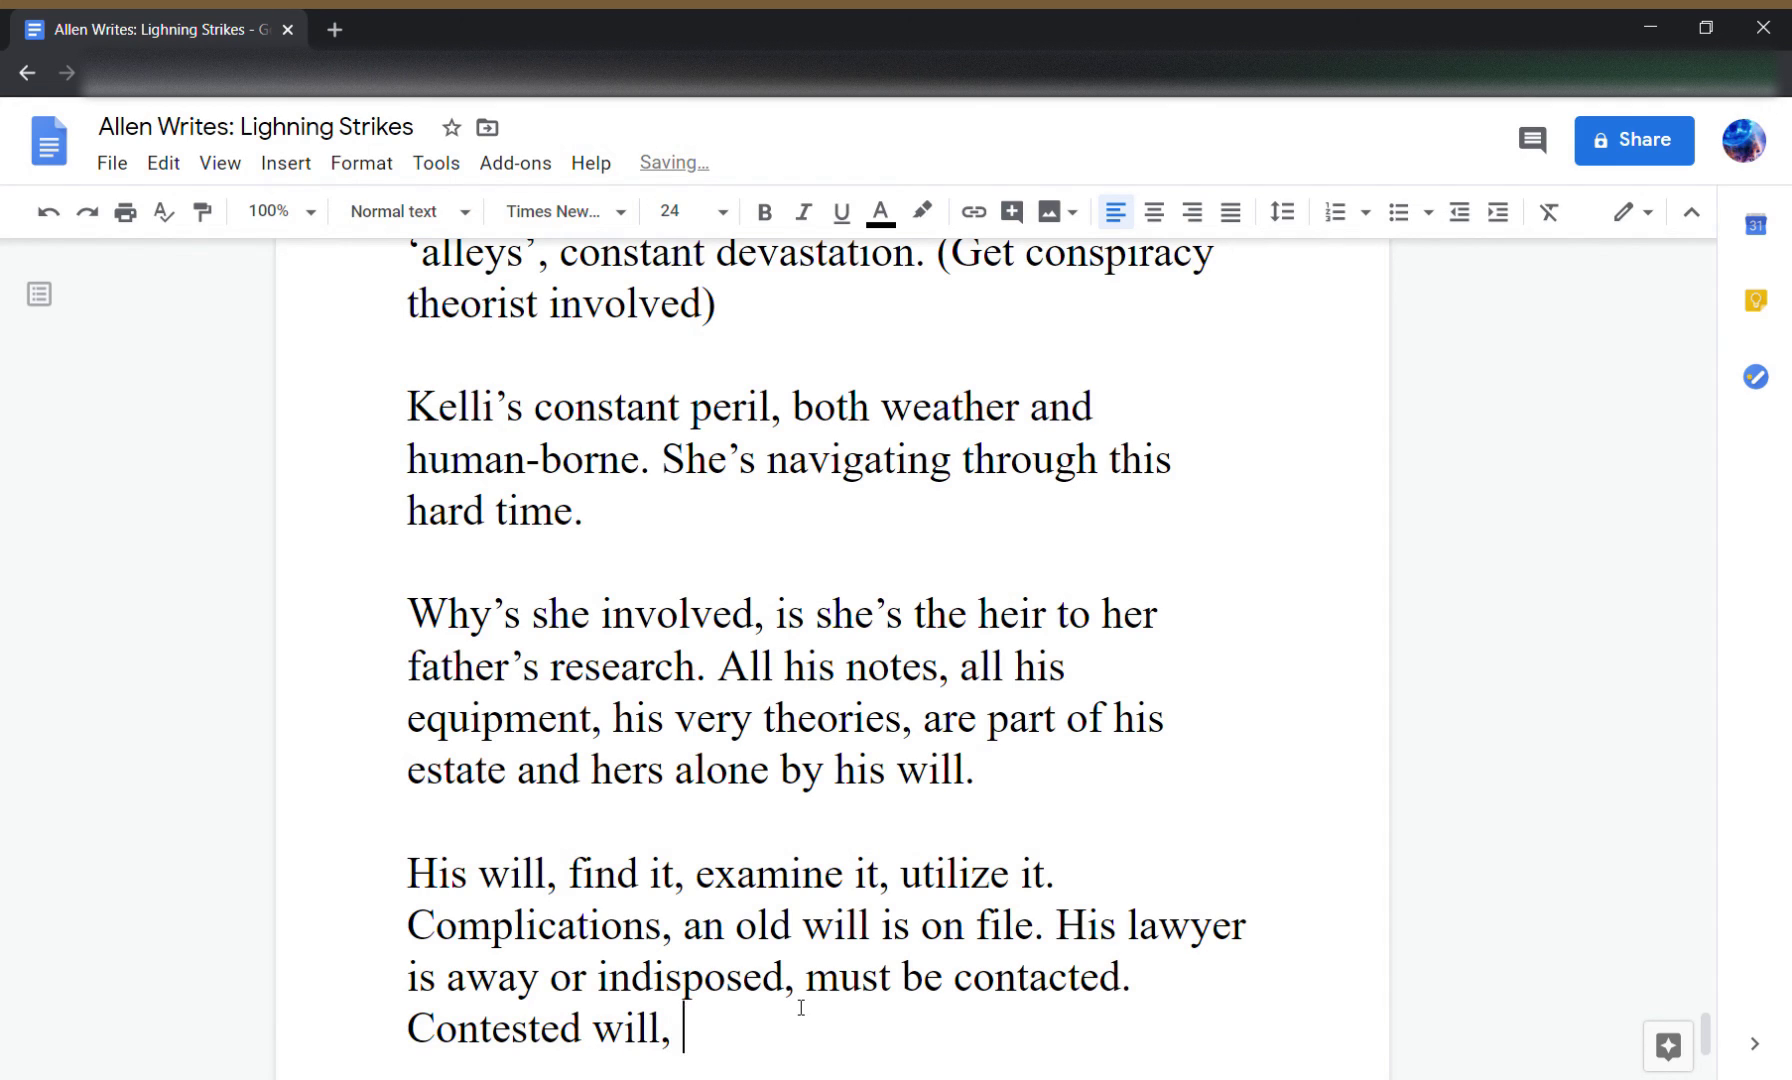
type("though she is")
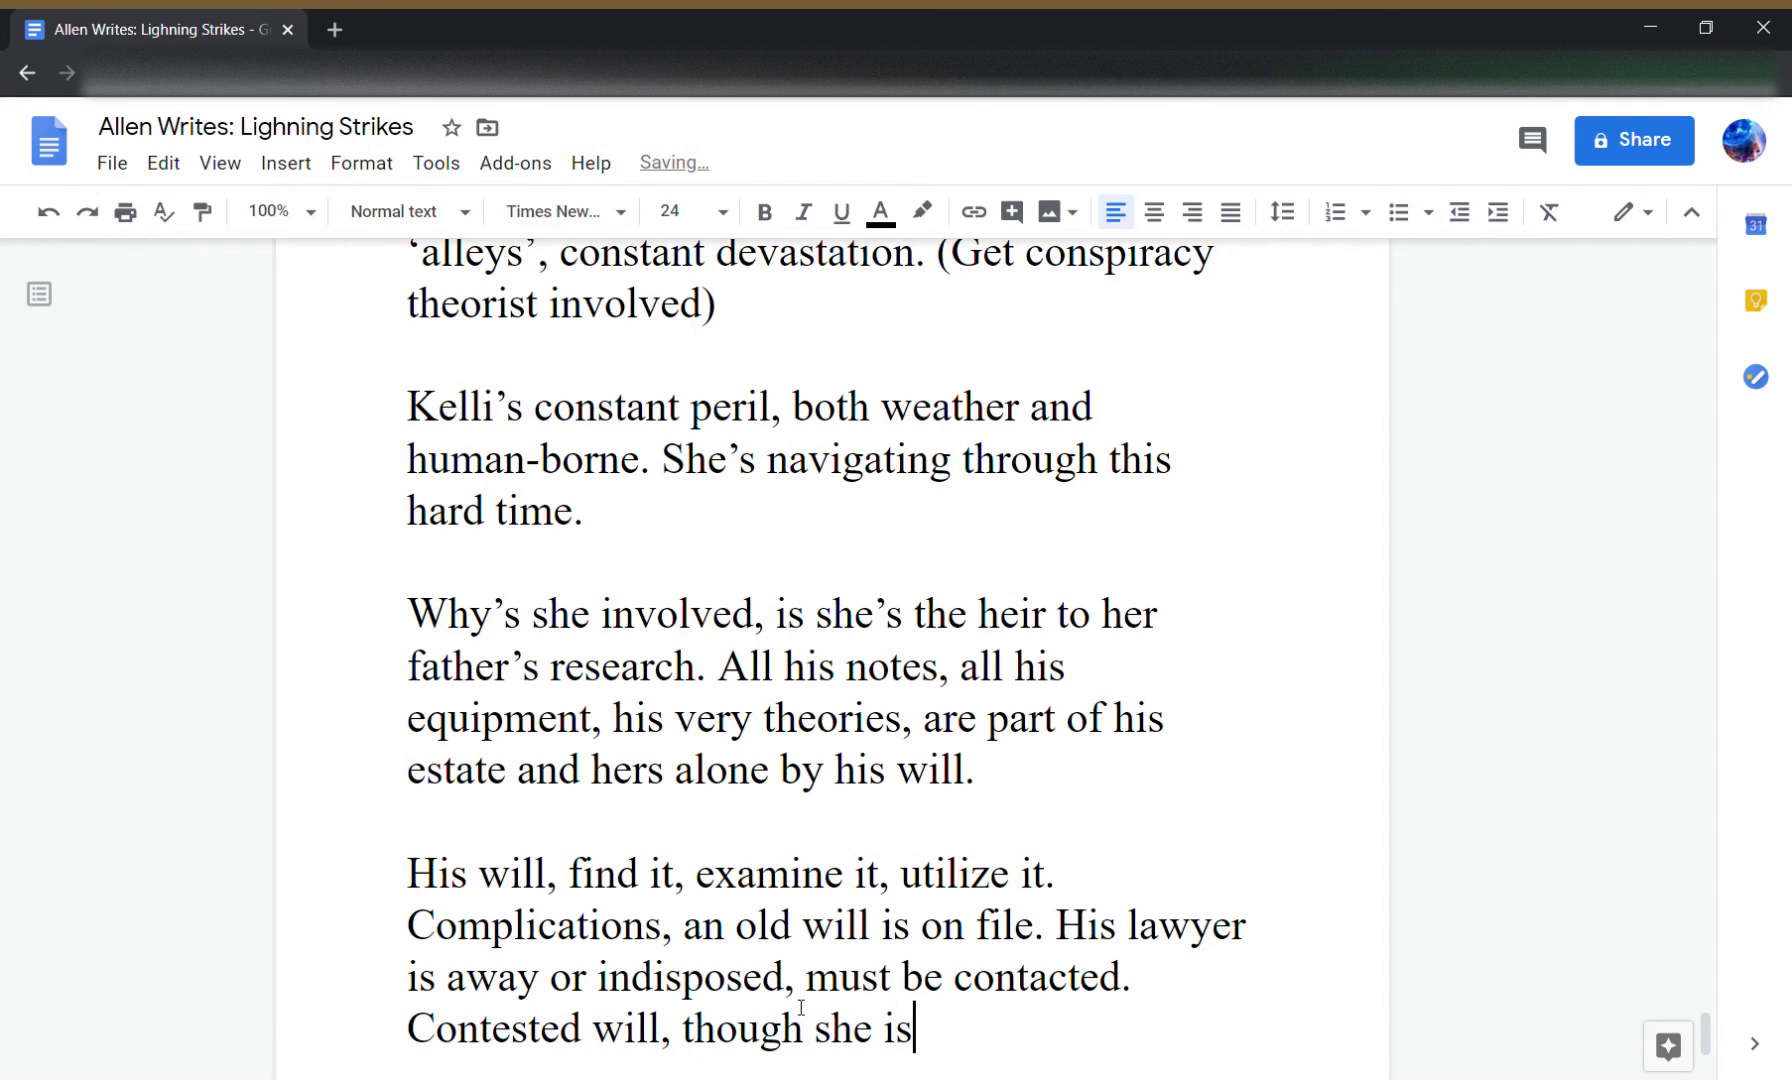
type(" the sole d")
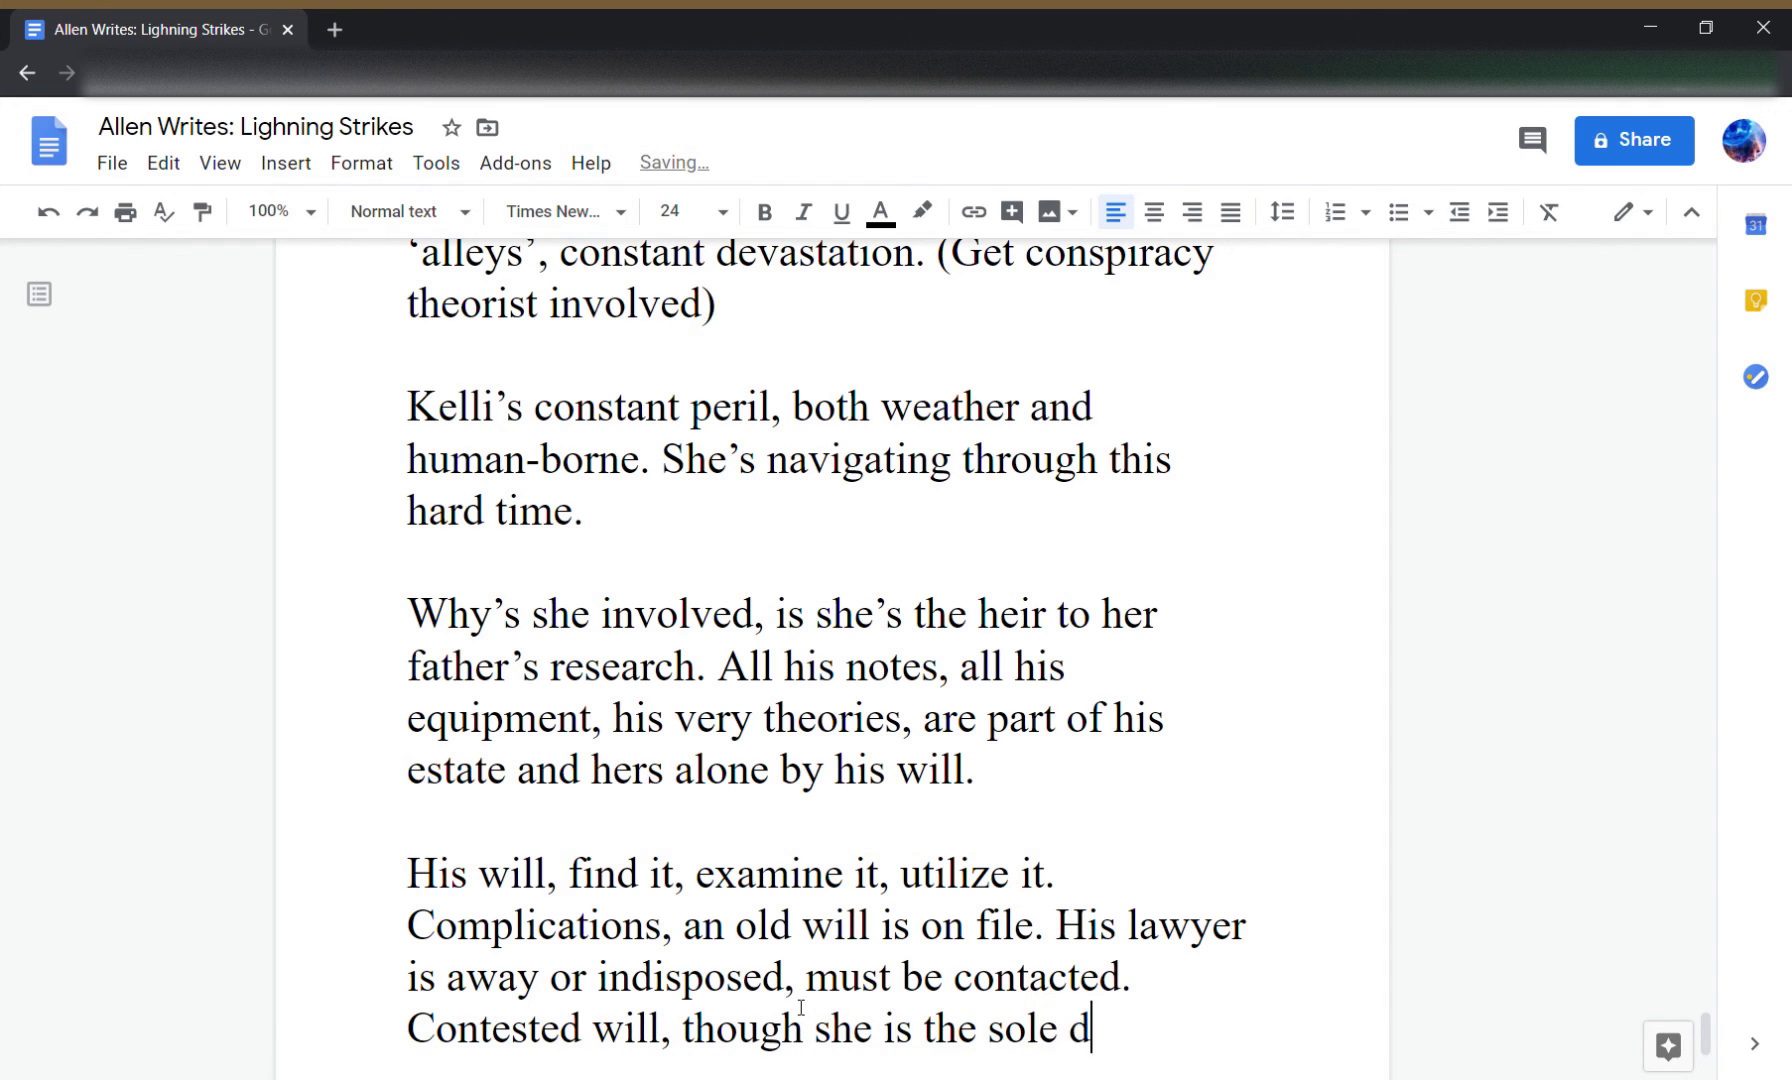
type("irect family member.")
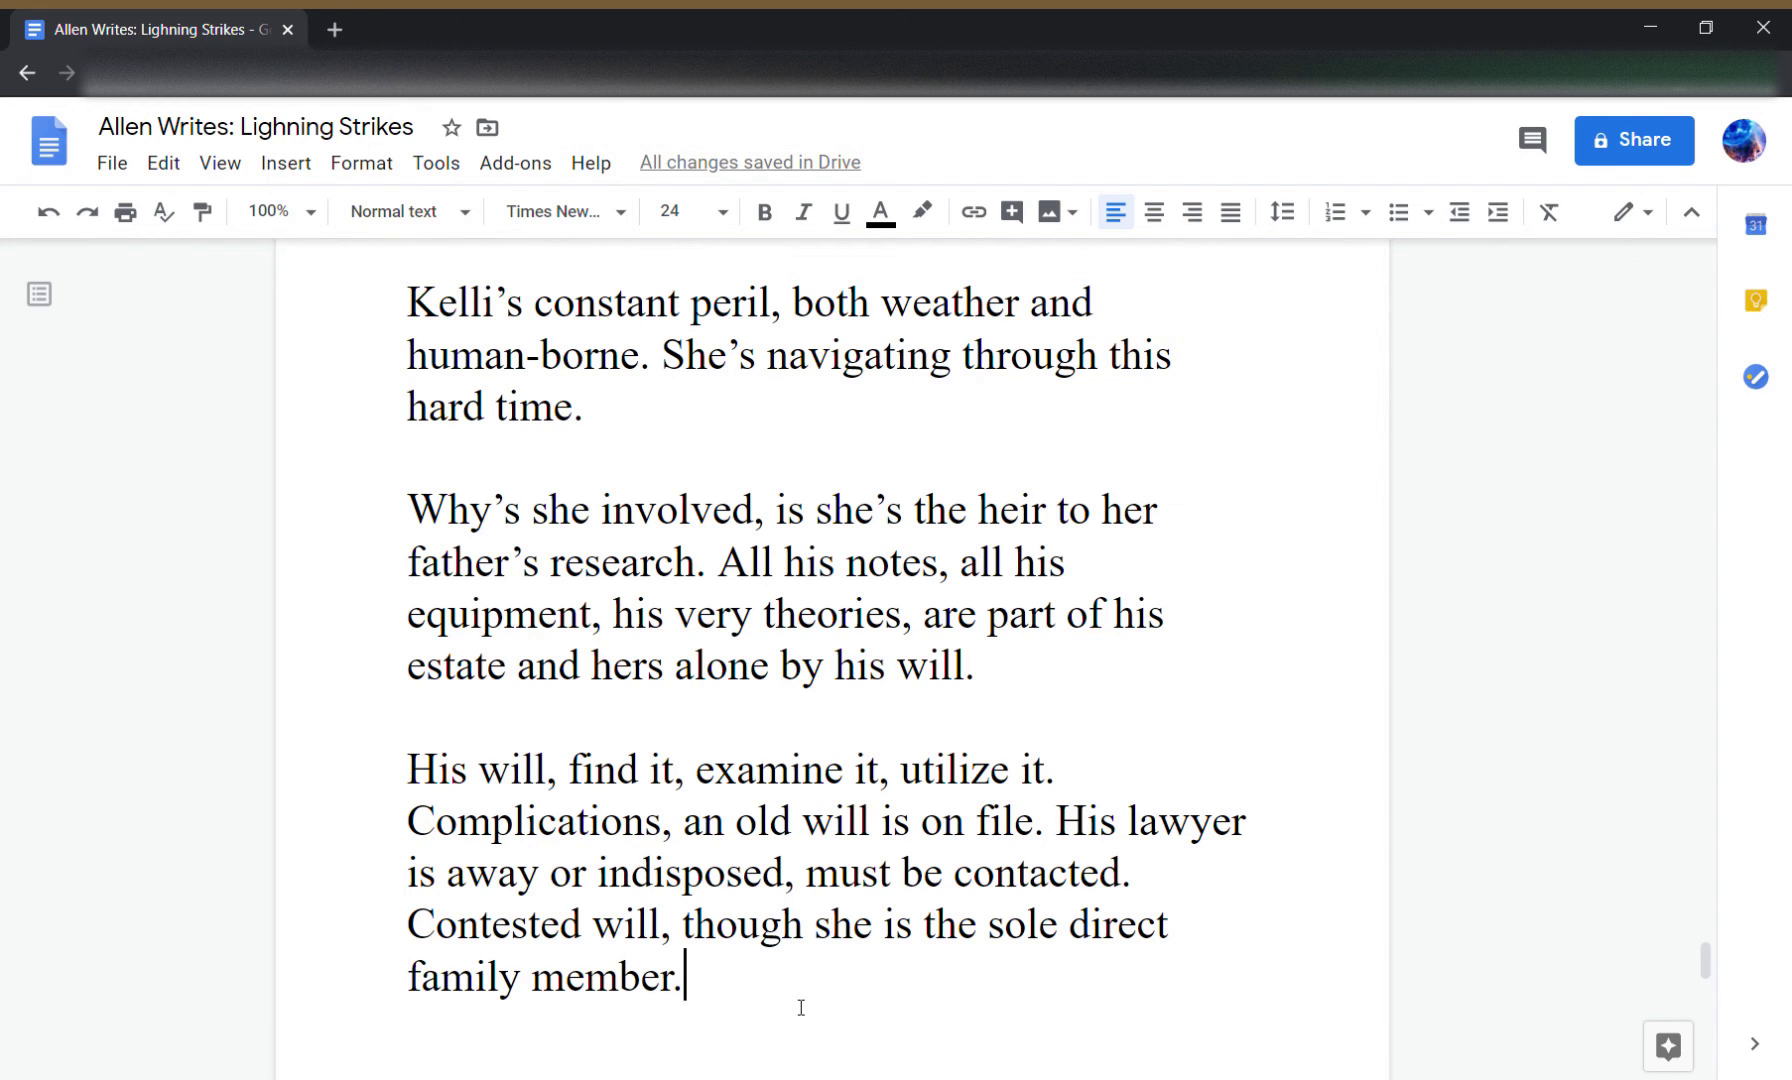
- Add a new paragraph "Three things going on. Grief, inheritance, romance.", correcting "inheritance" with the suggested spelling
key("Return")
key("Return")
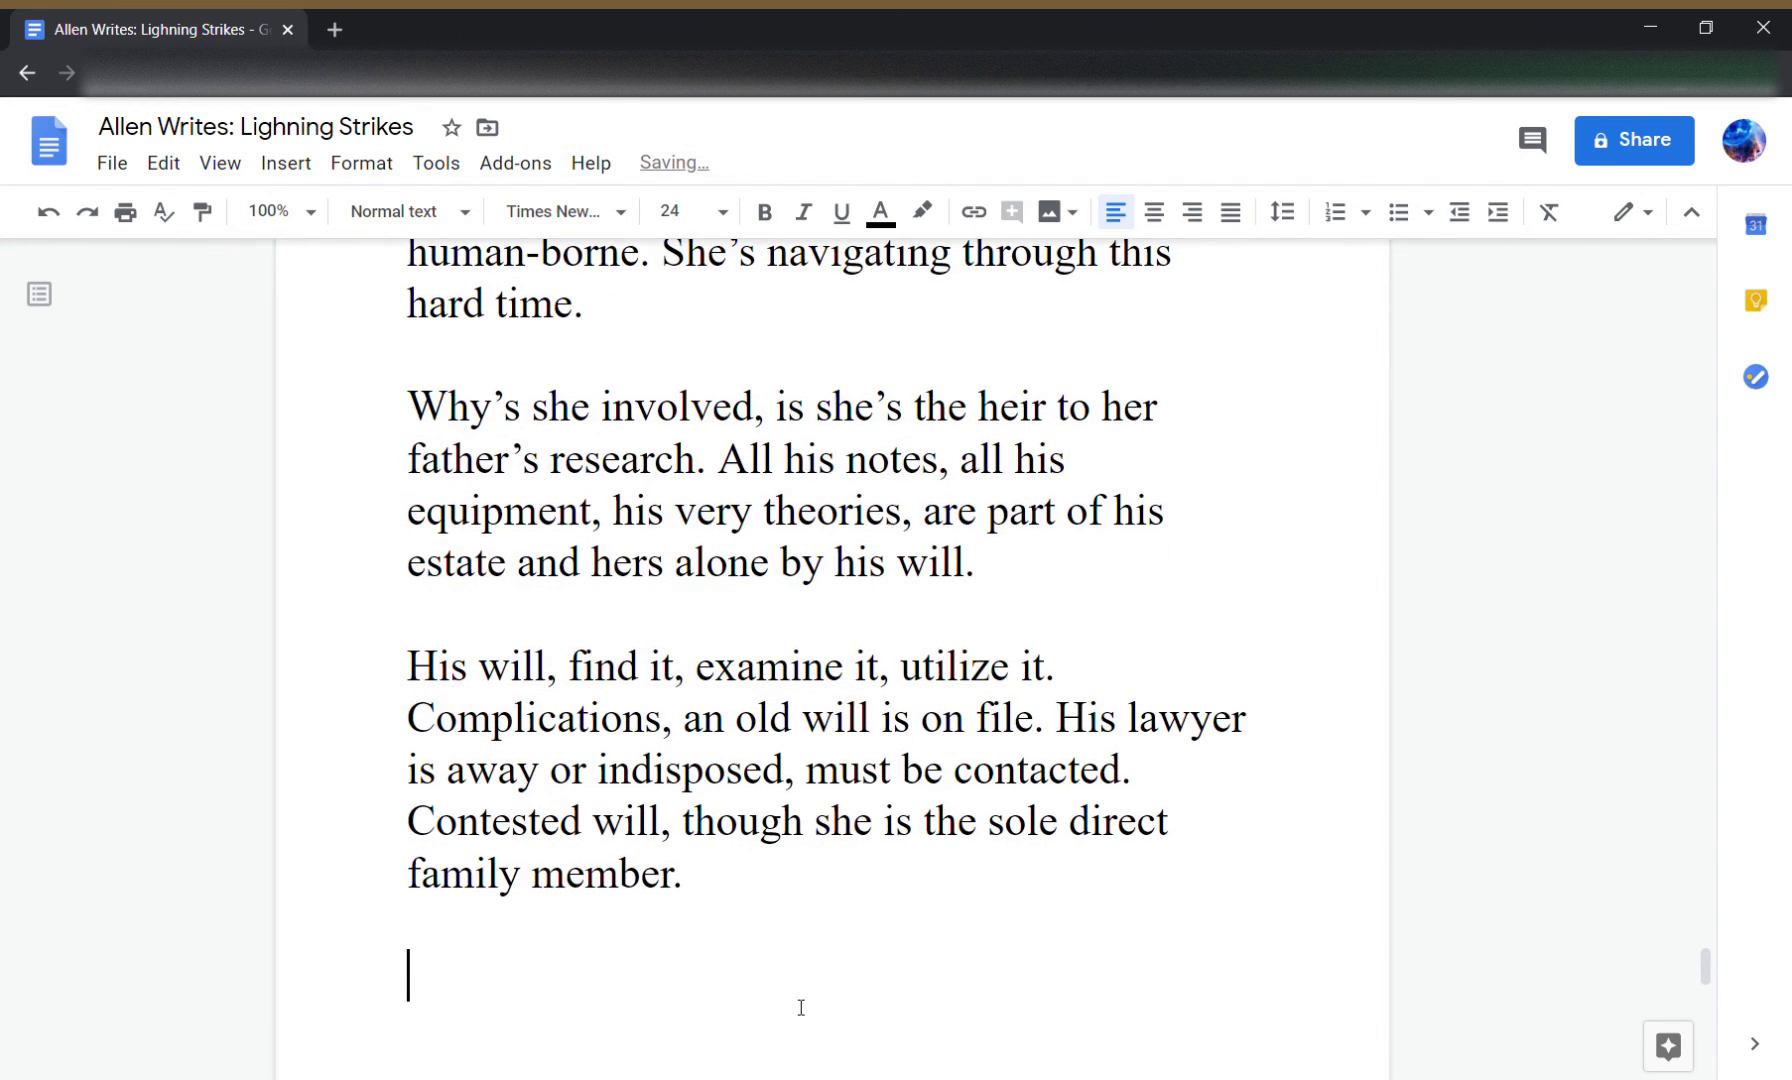
type("Th")
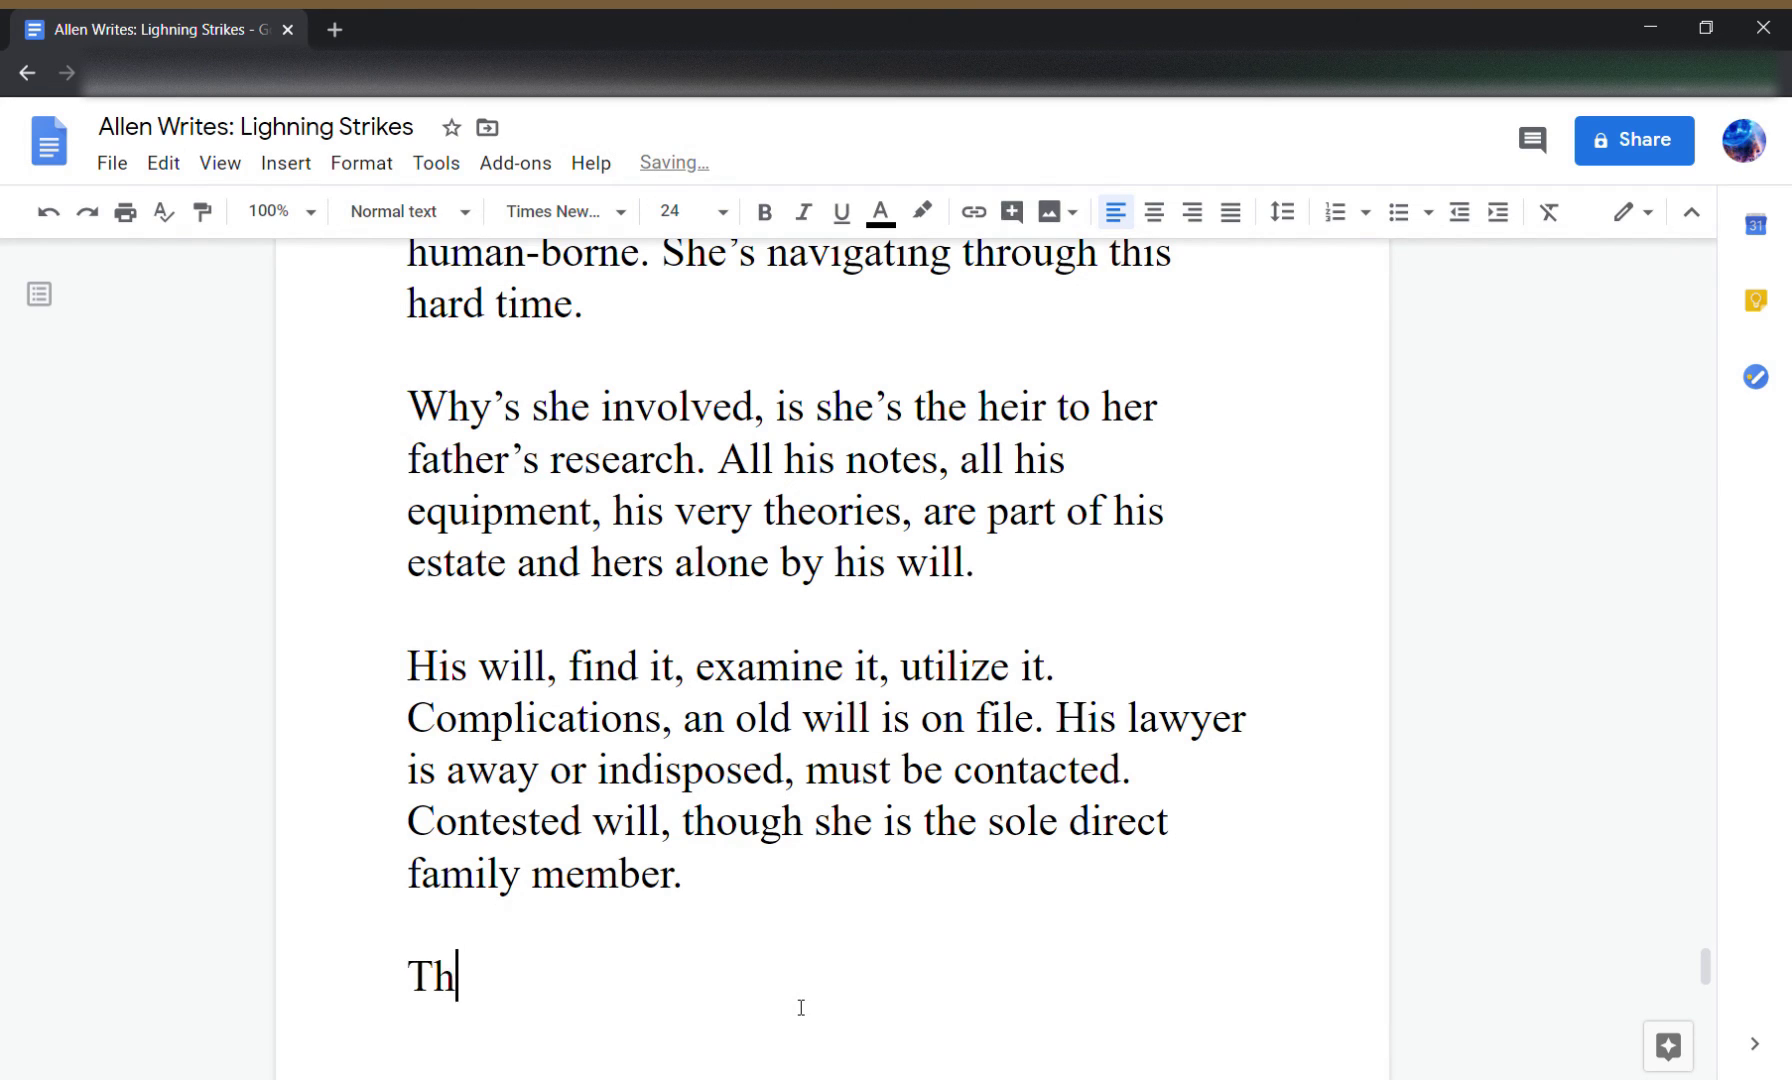
type("ree things goin")
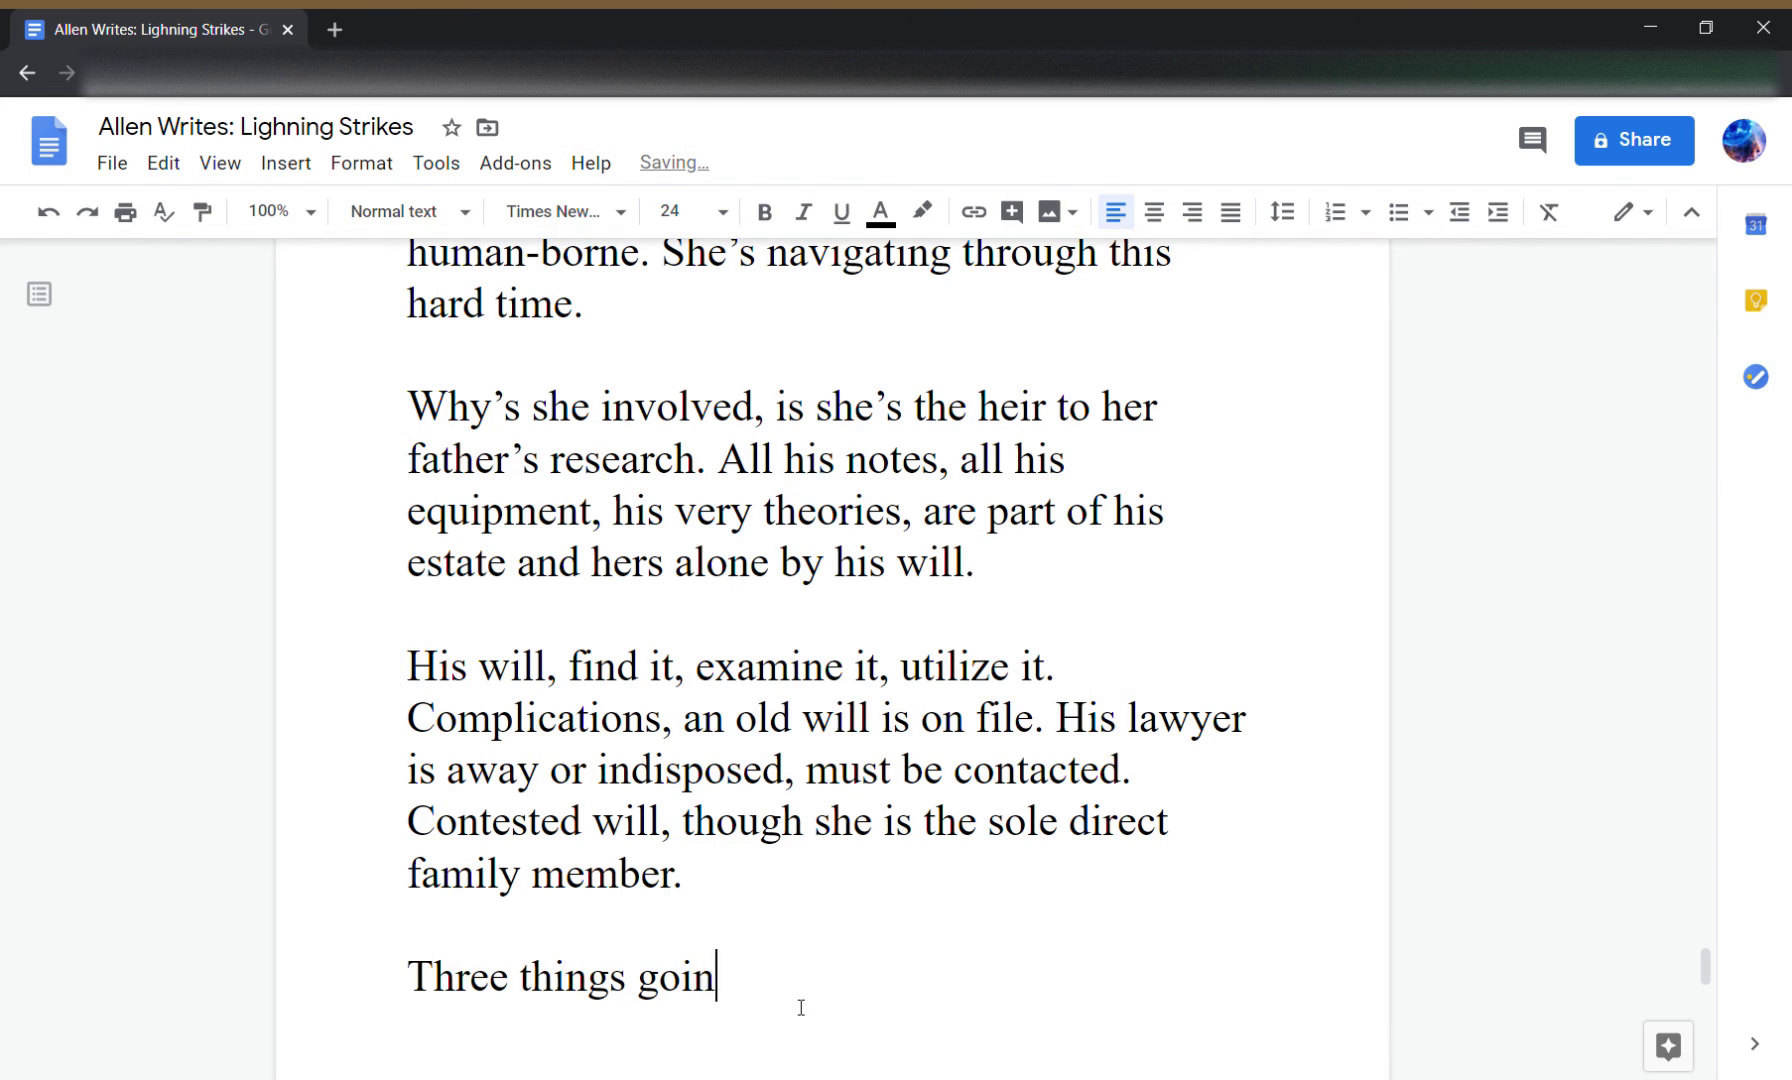
type("g on. Grief, h")
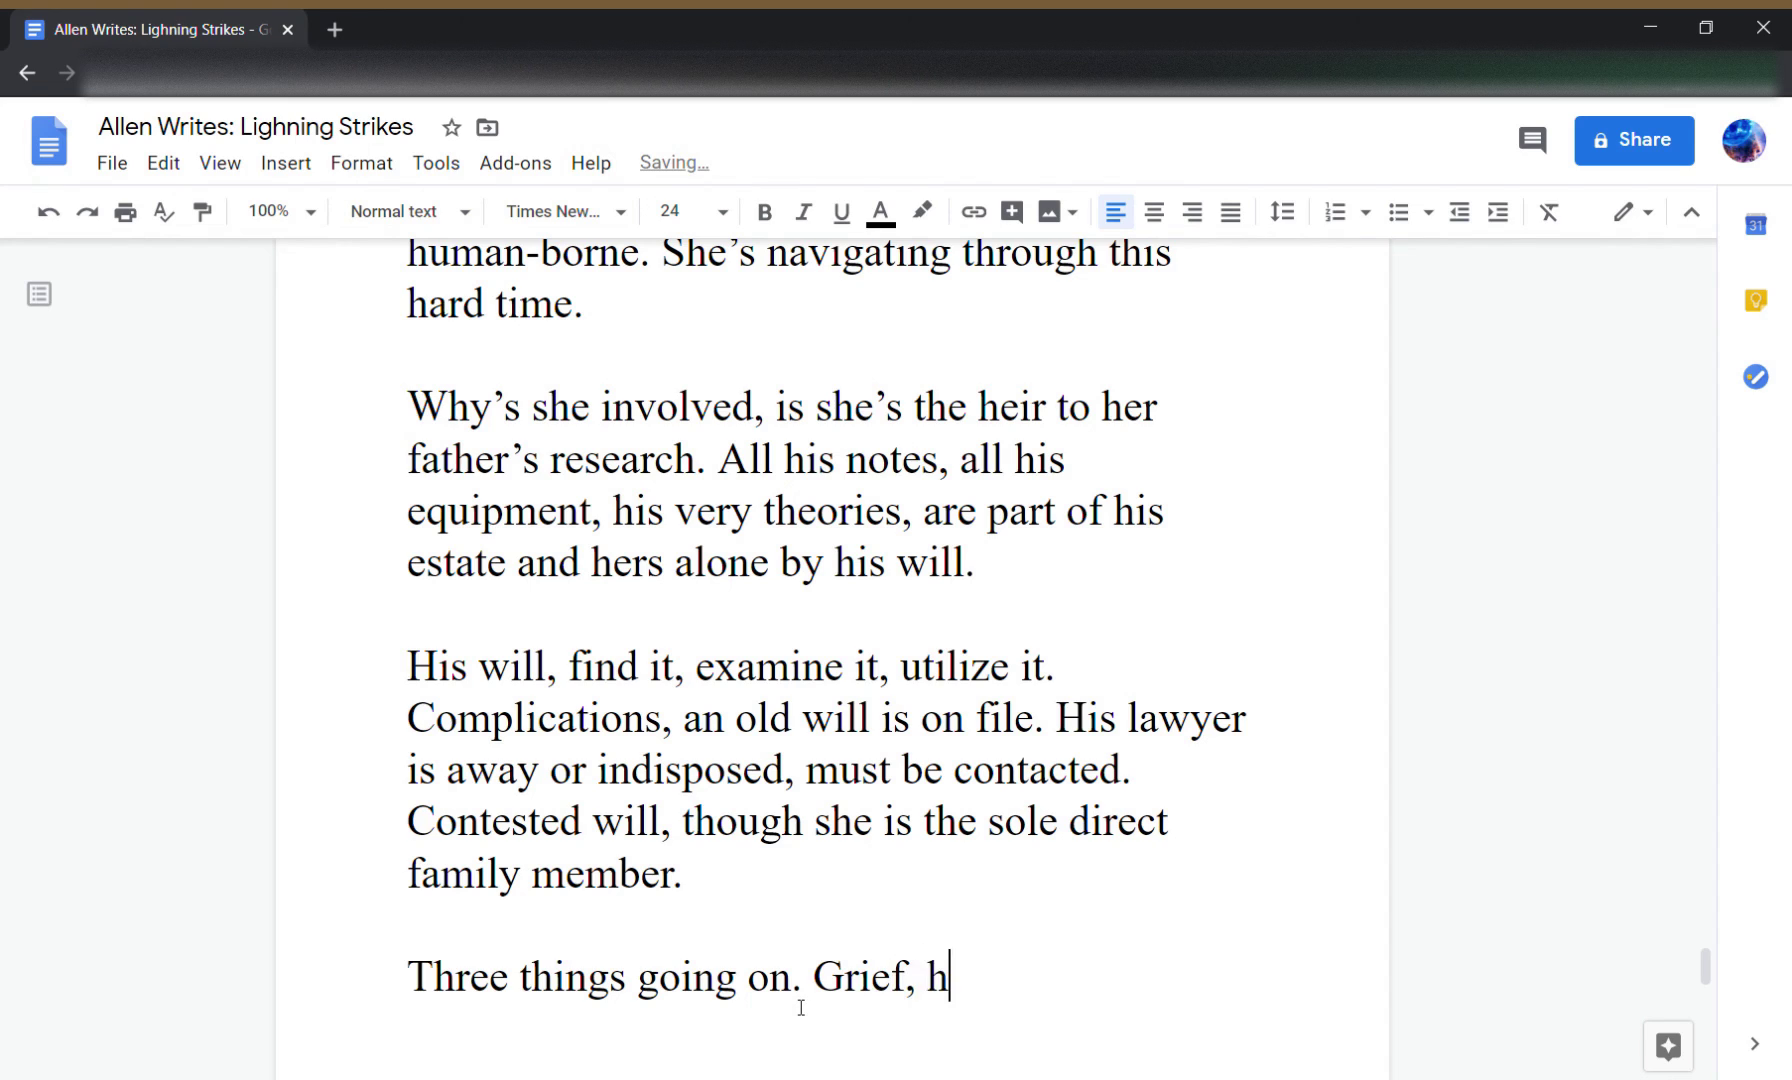
key("BackSpace")
type("inheri")
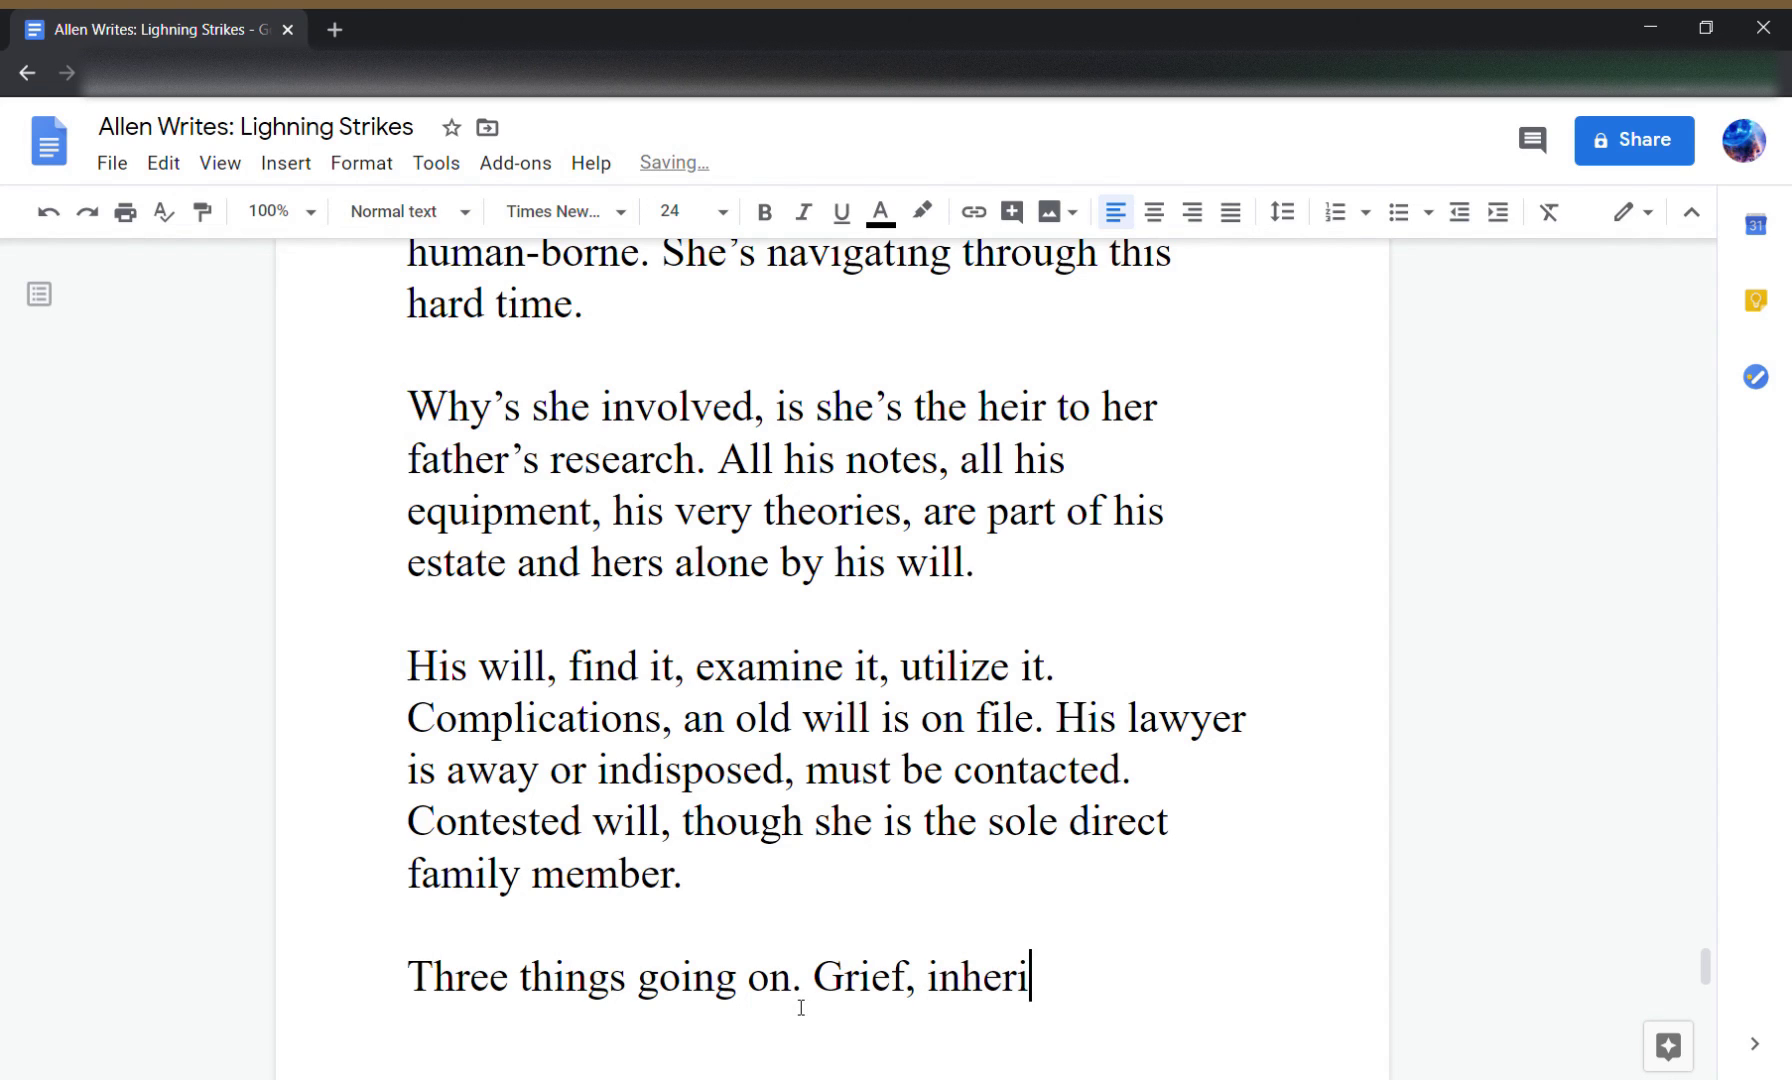
type("tenancenace")
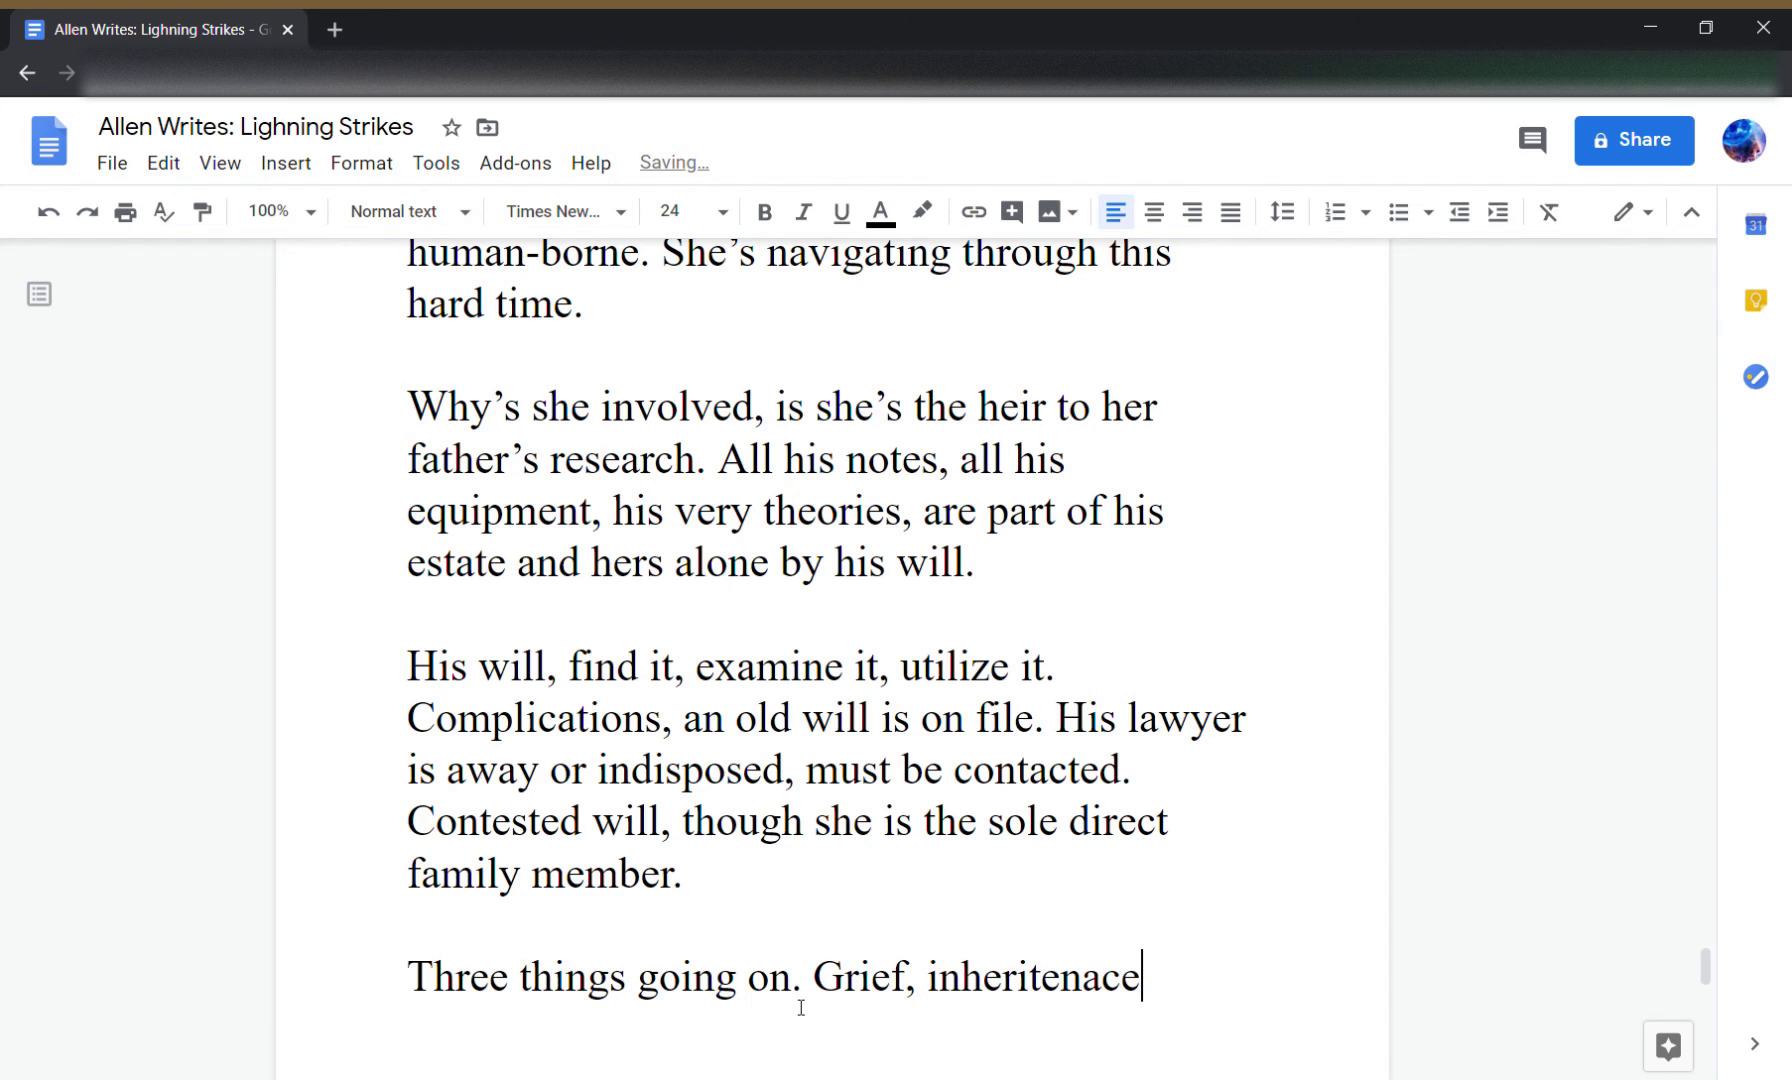
key("BackSpace")
key("BackSpace")
type("nce, romance.")
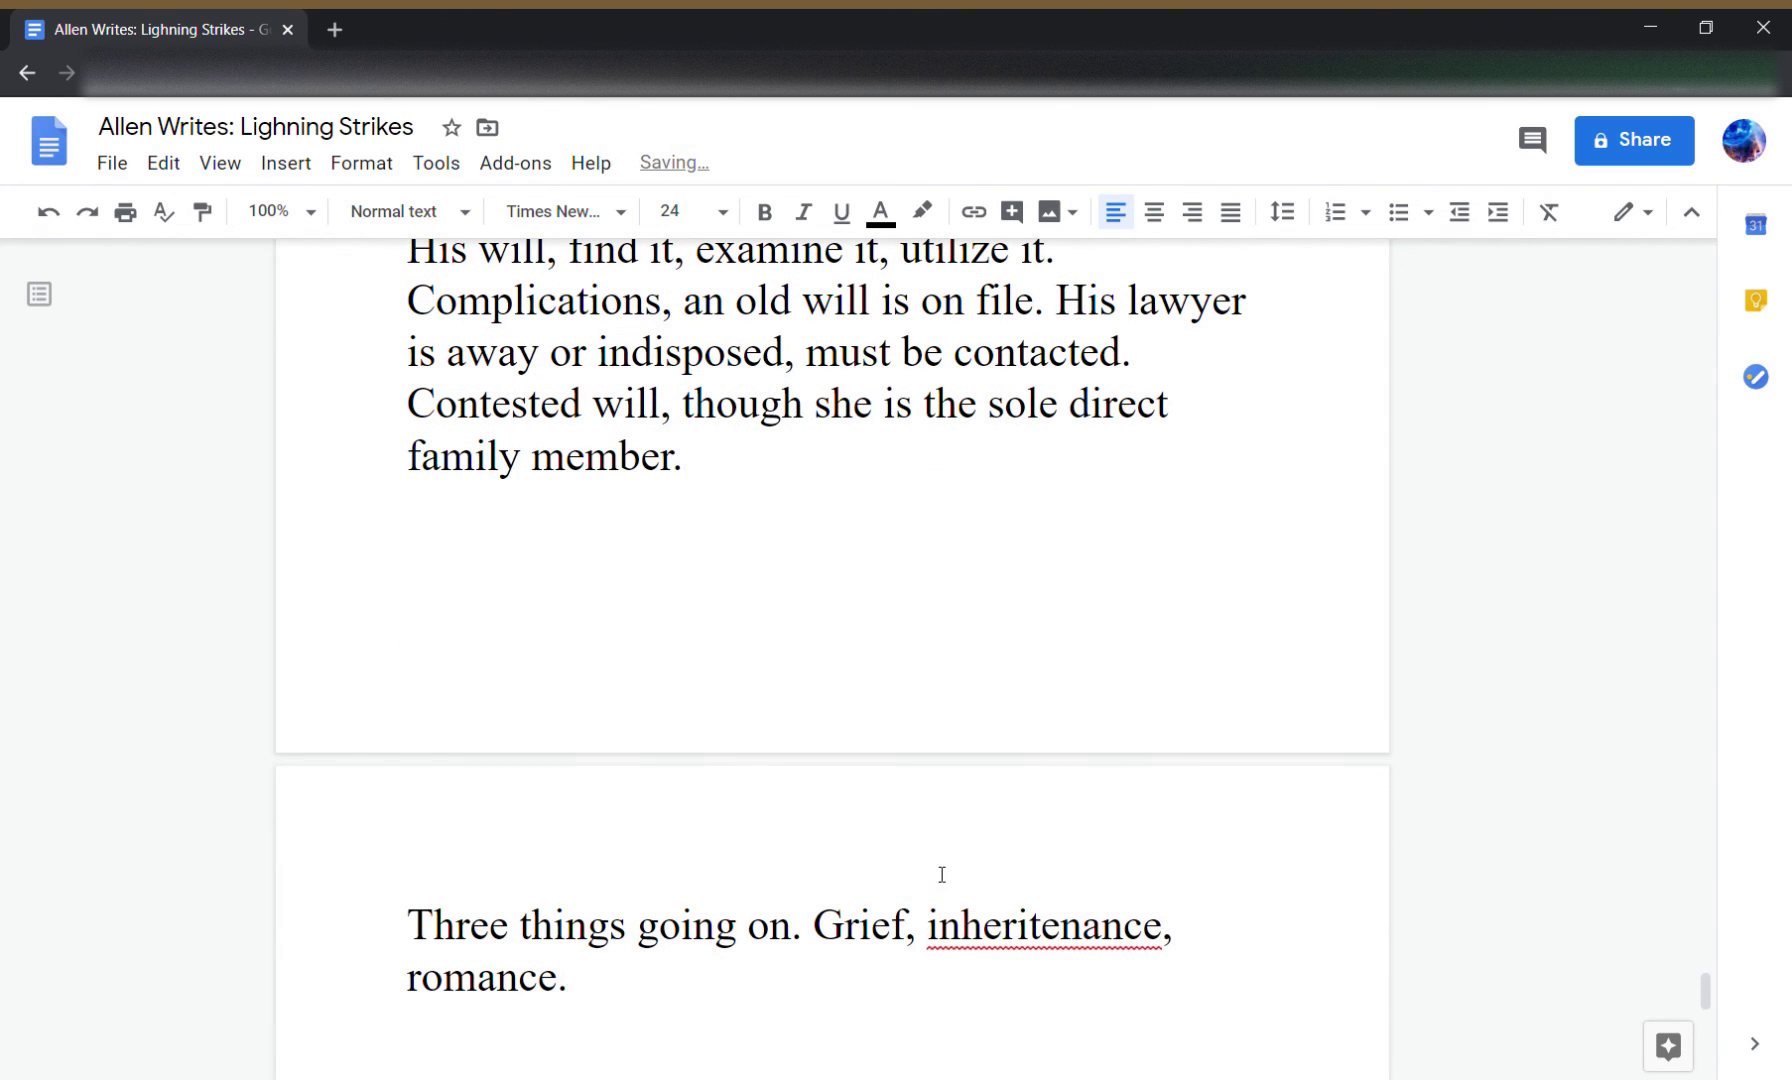
left_click(1006, 918)
left_click(1100, 616)
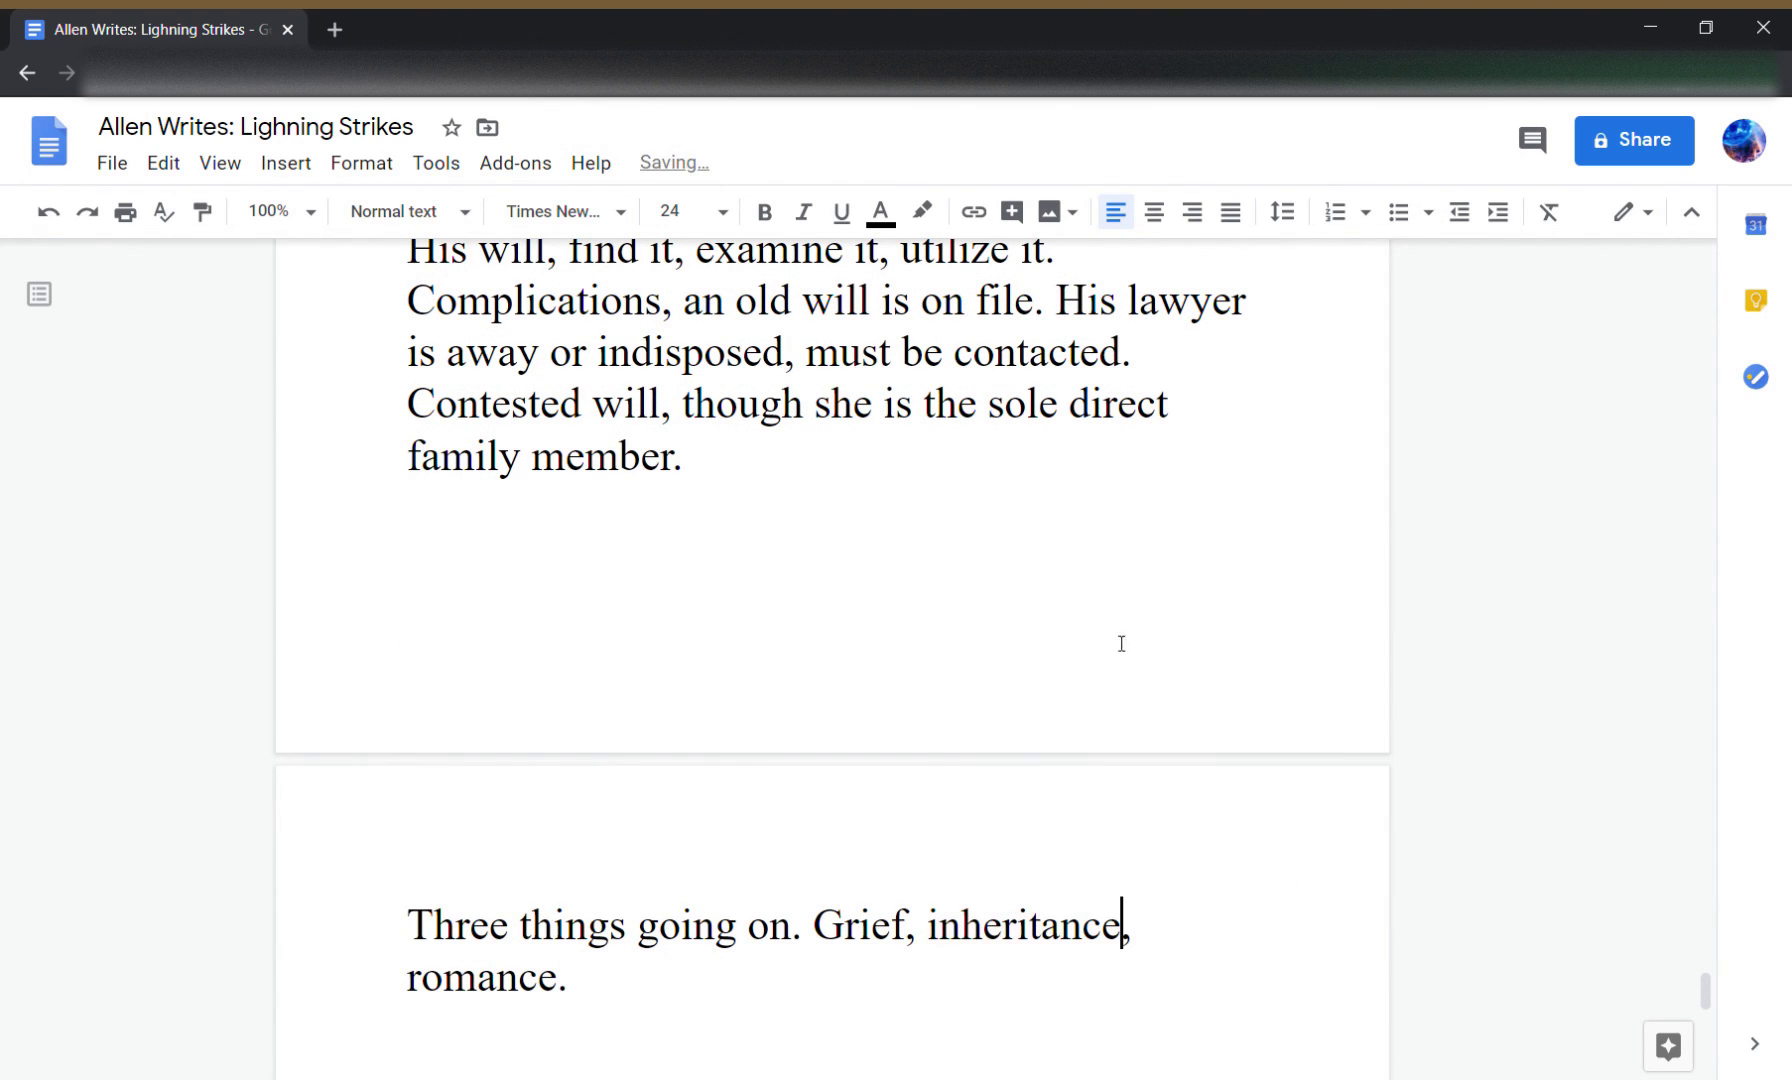
- Insert "then romance" after "Grief" and delete the final "romance." following "inheritance,"
left_click(916, 922)
type("/")
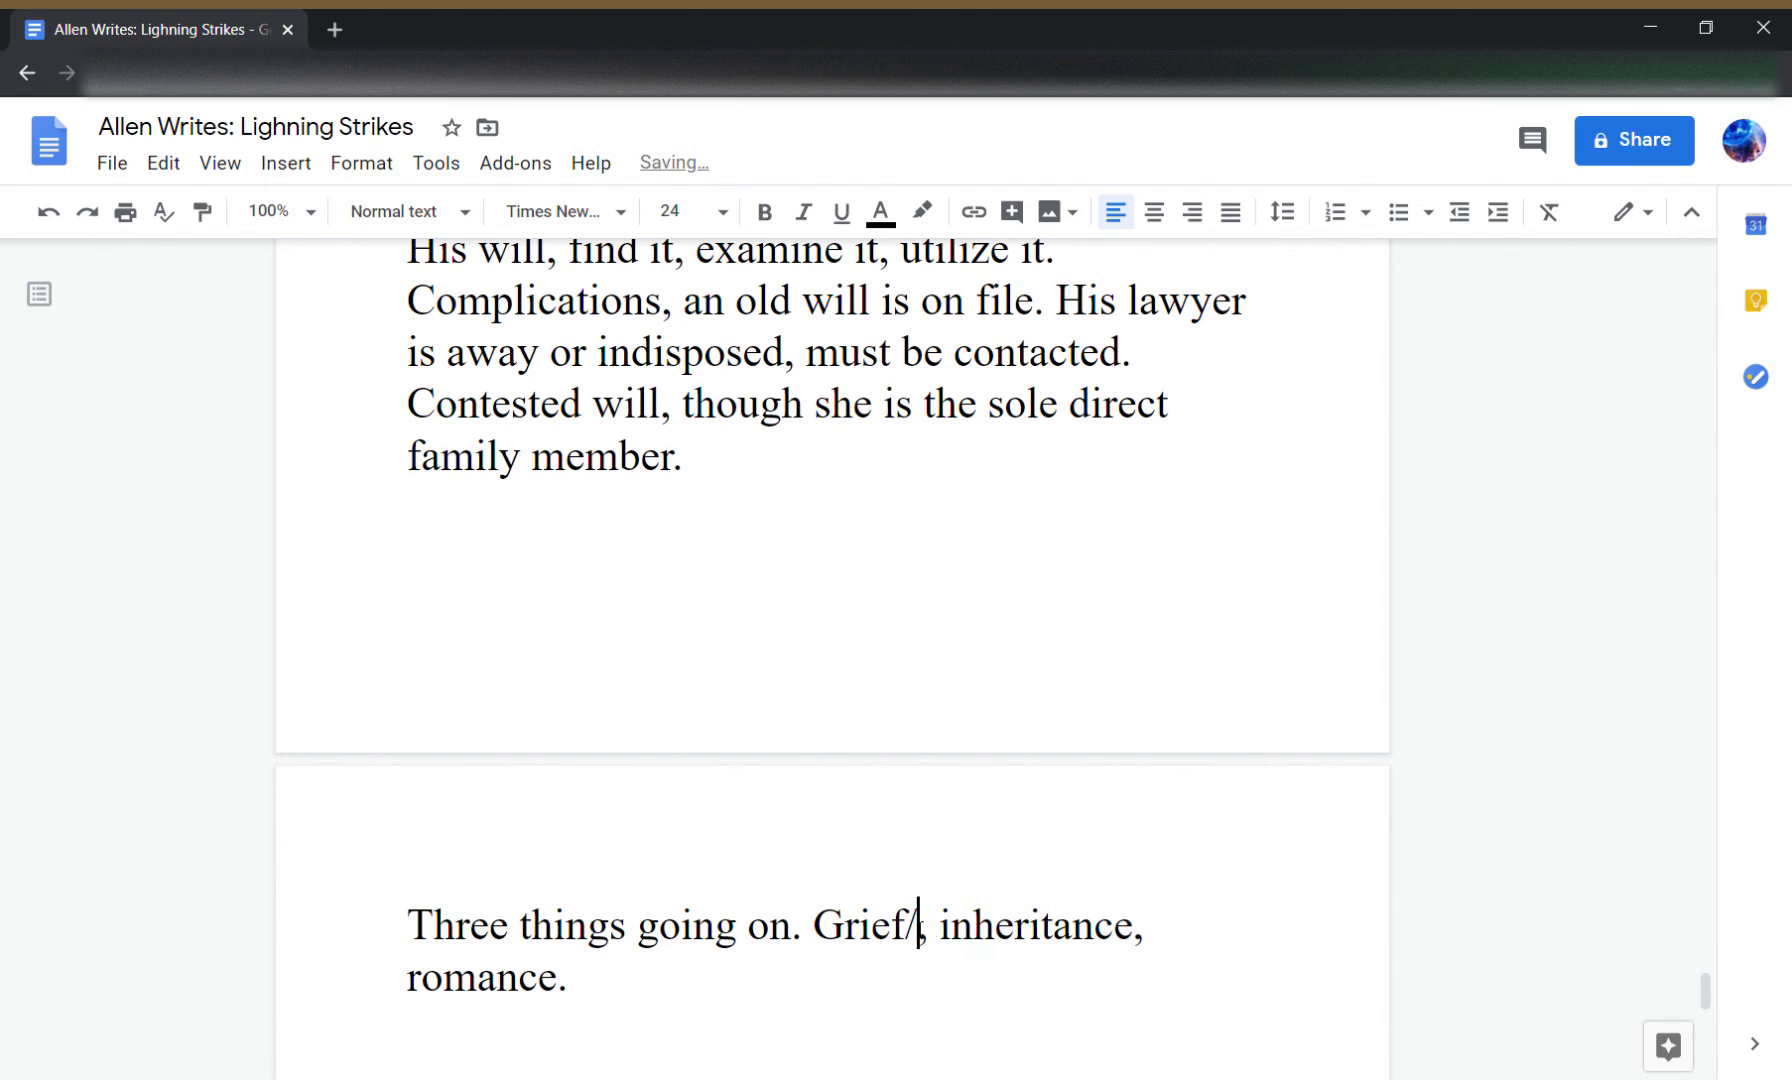
key("BackSpace")
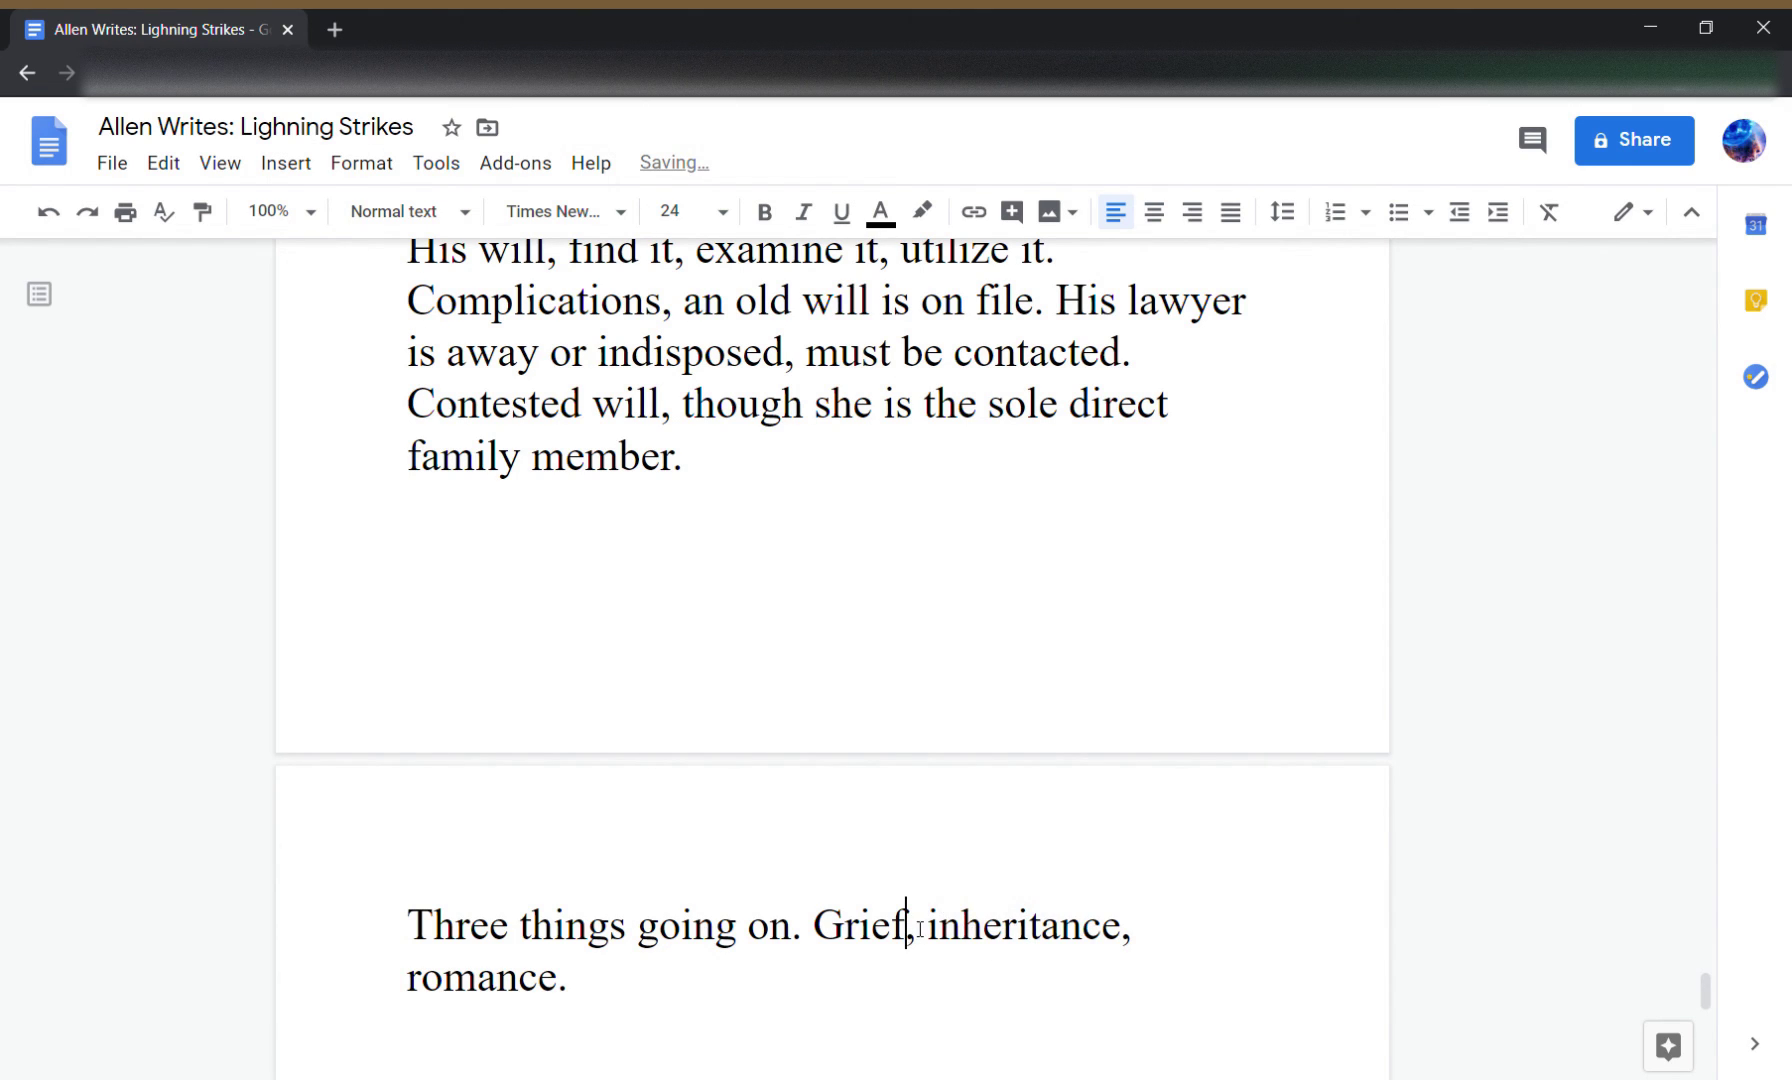
type("then ro")
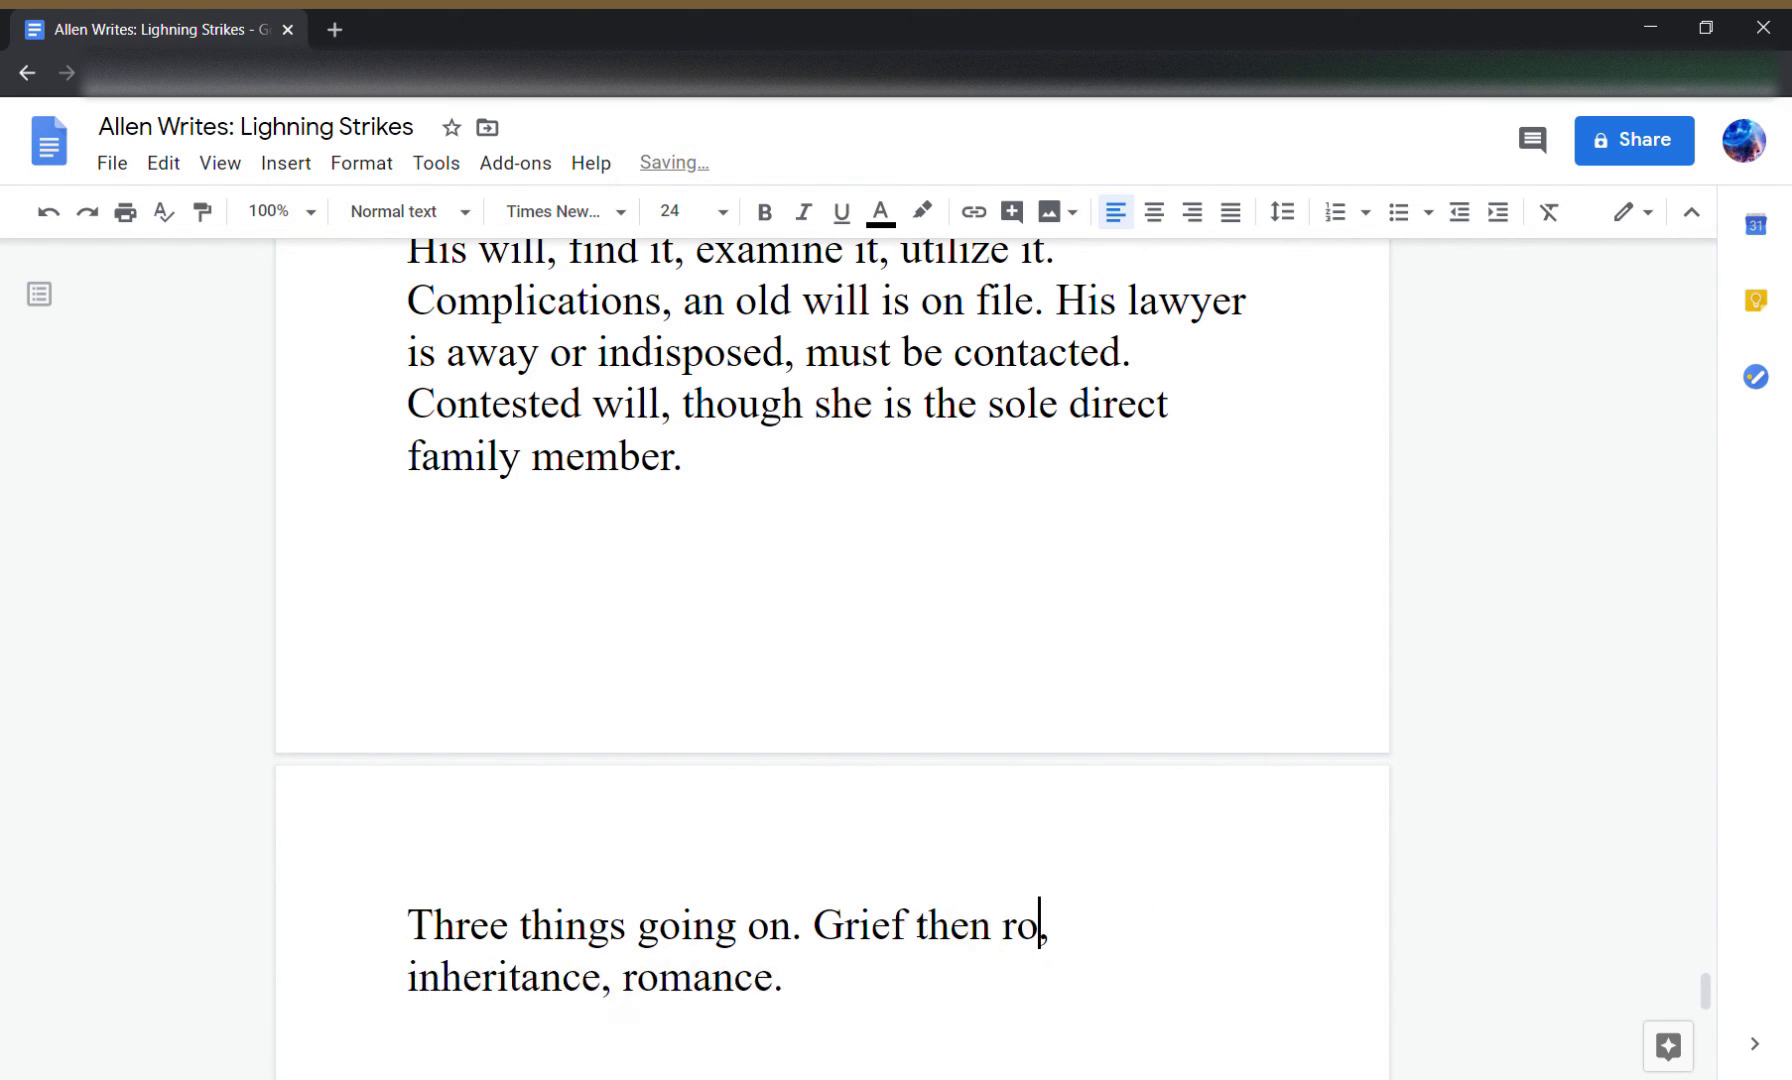
type("mance")
left_click(785, 977)
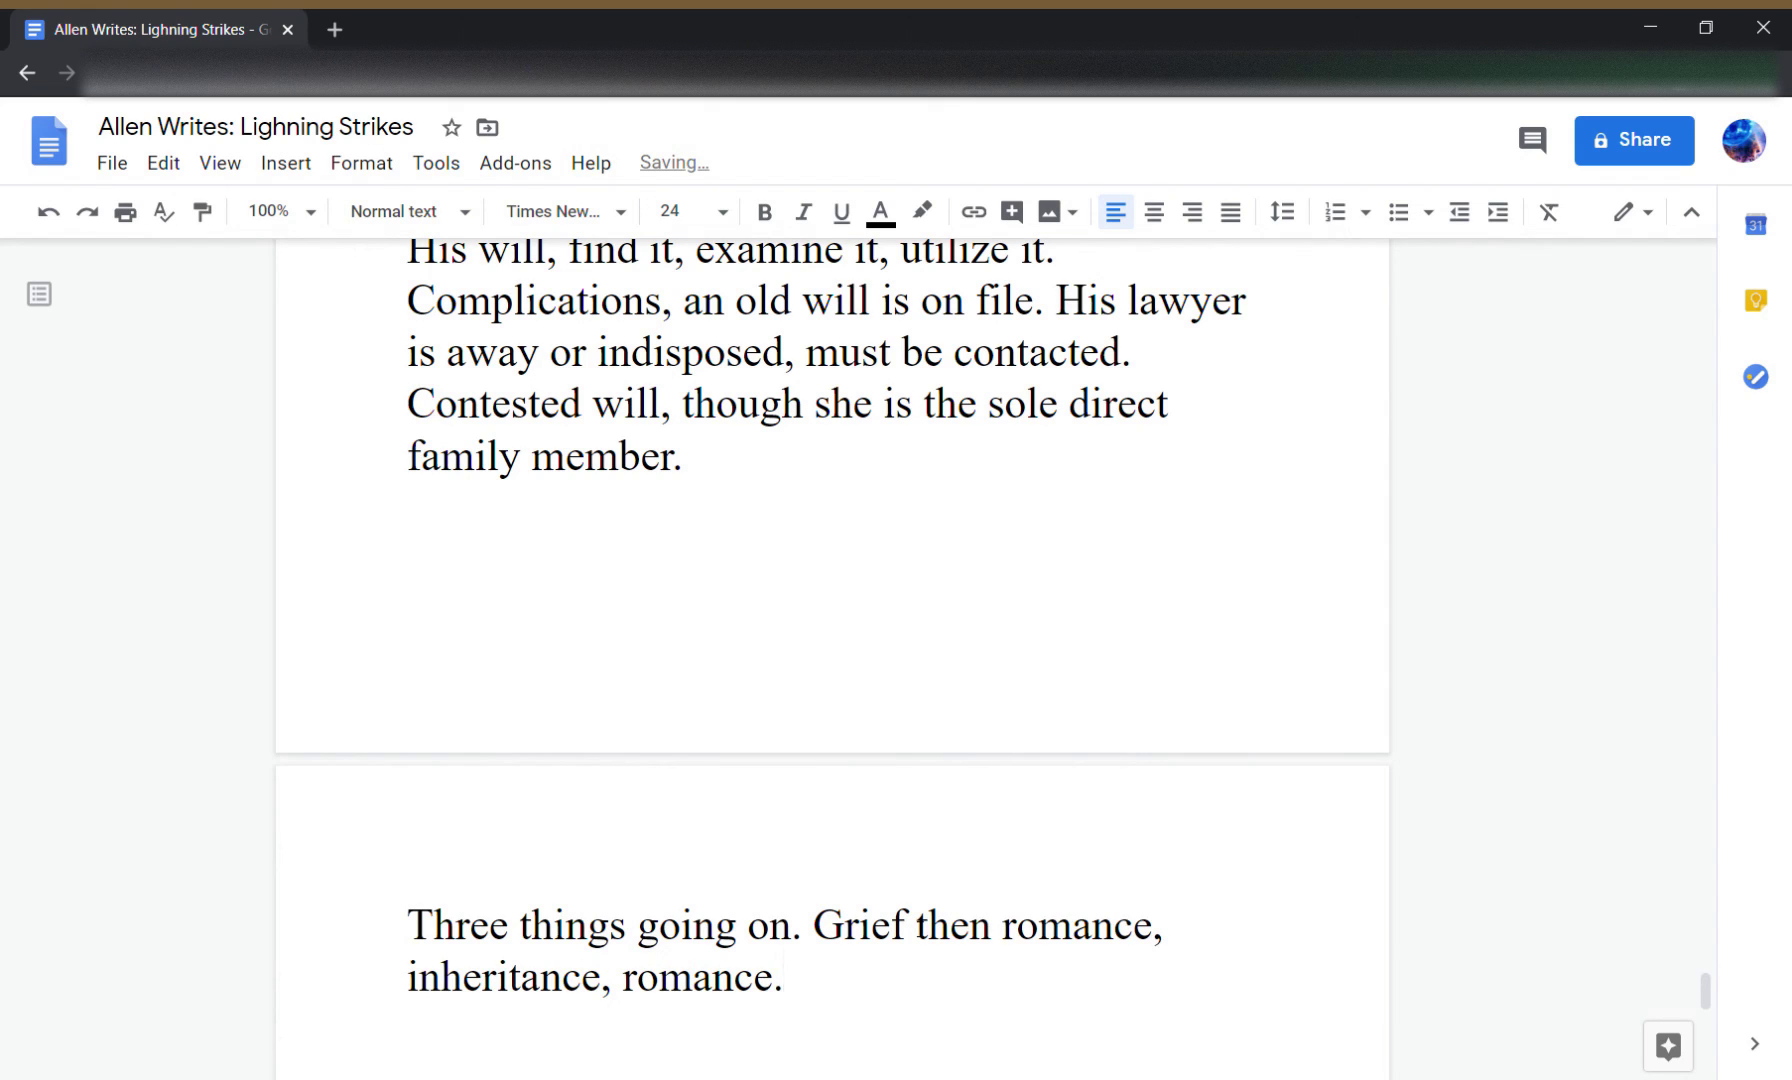
key("BackSpace")
key("ctrl+BackSpace")
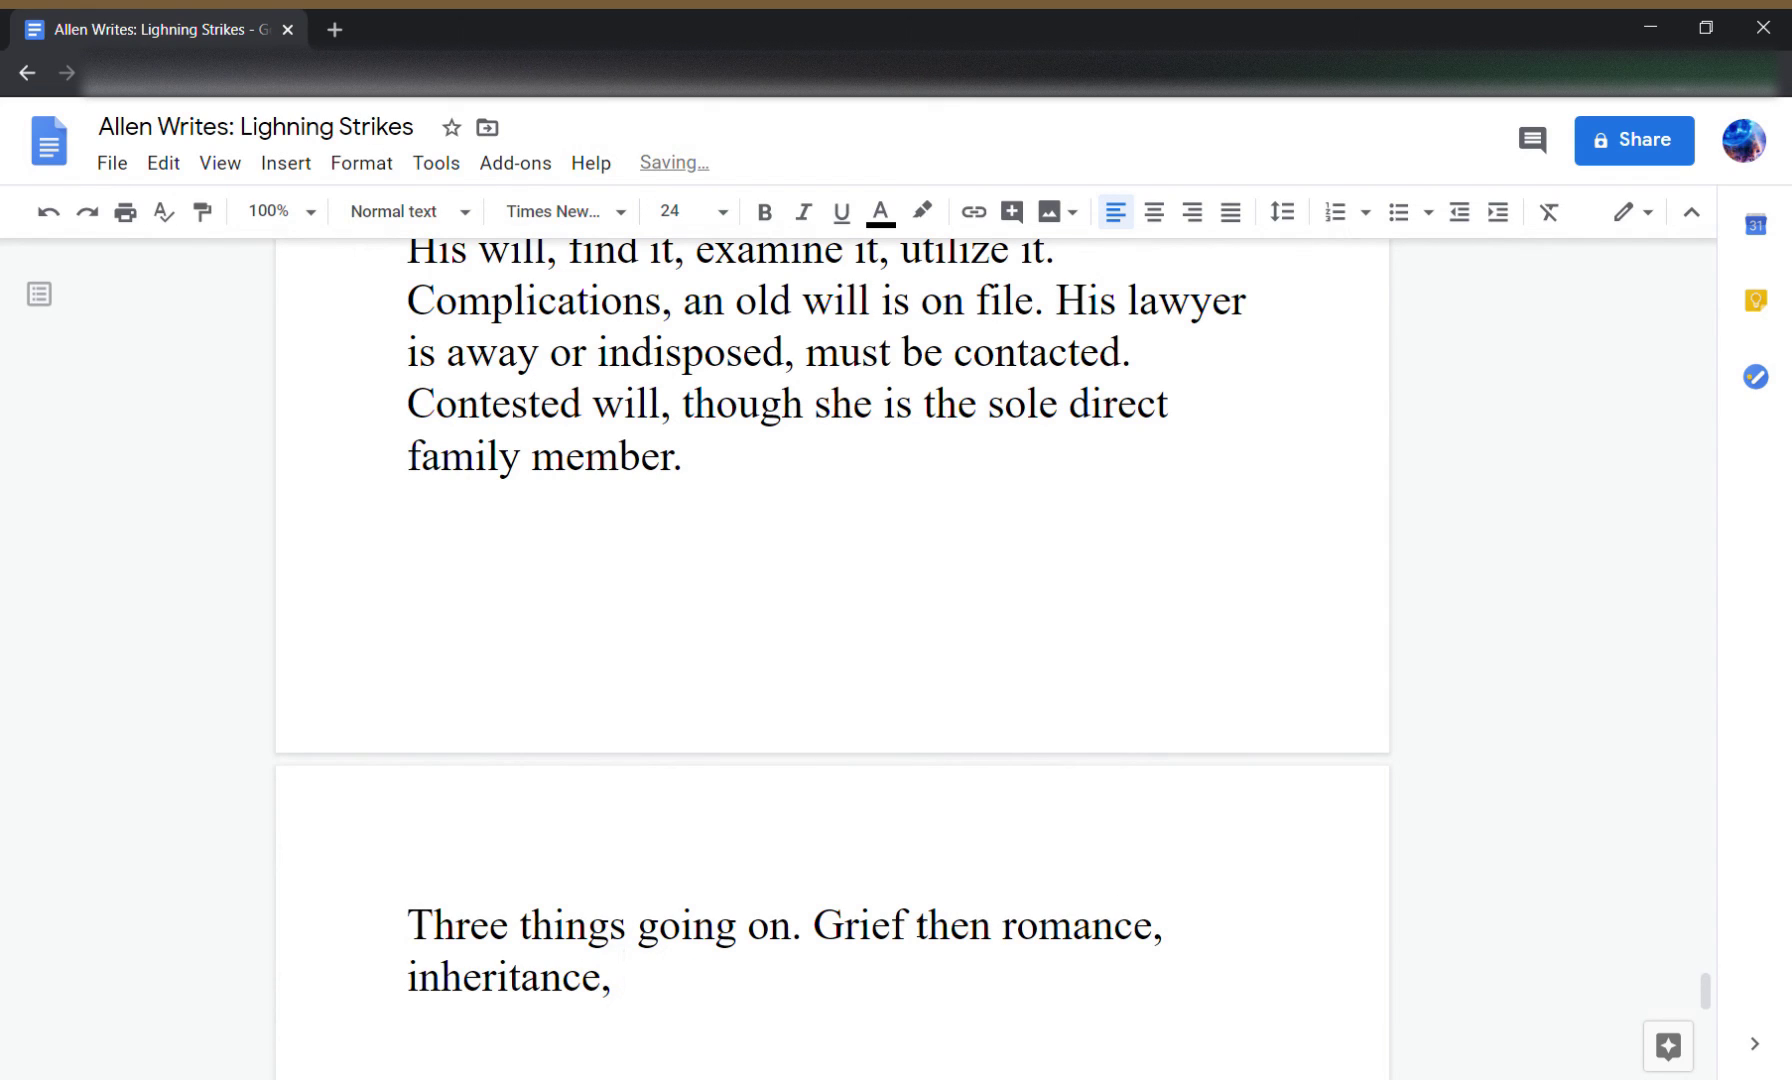
- Insert the ordinal label "1st-" before "Grief then romance" in the last paragraph
key("Up")
key("Right")
key("Right")
key("Right")
key("Right")
key("Right")
key("Right")
key("Right")
key("Right")
key("Right")
key("Right")
key("Right")
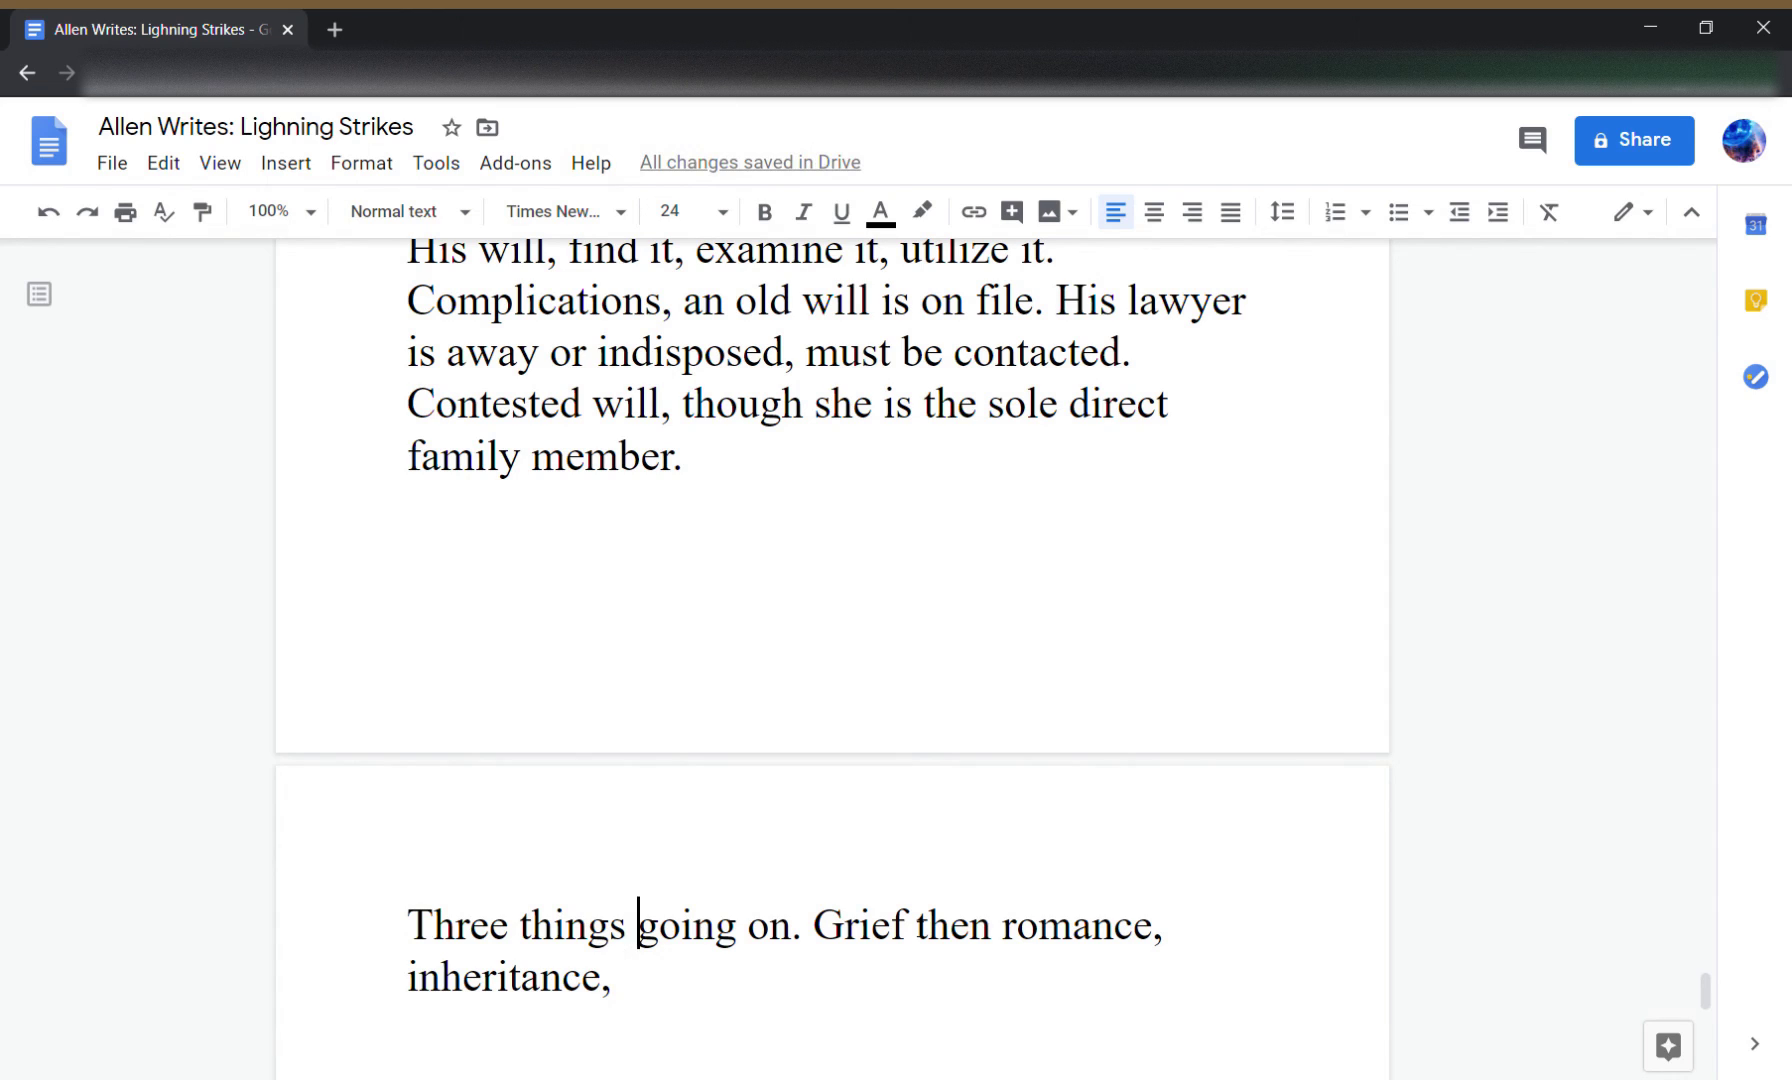
type("1st-")
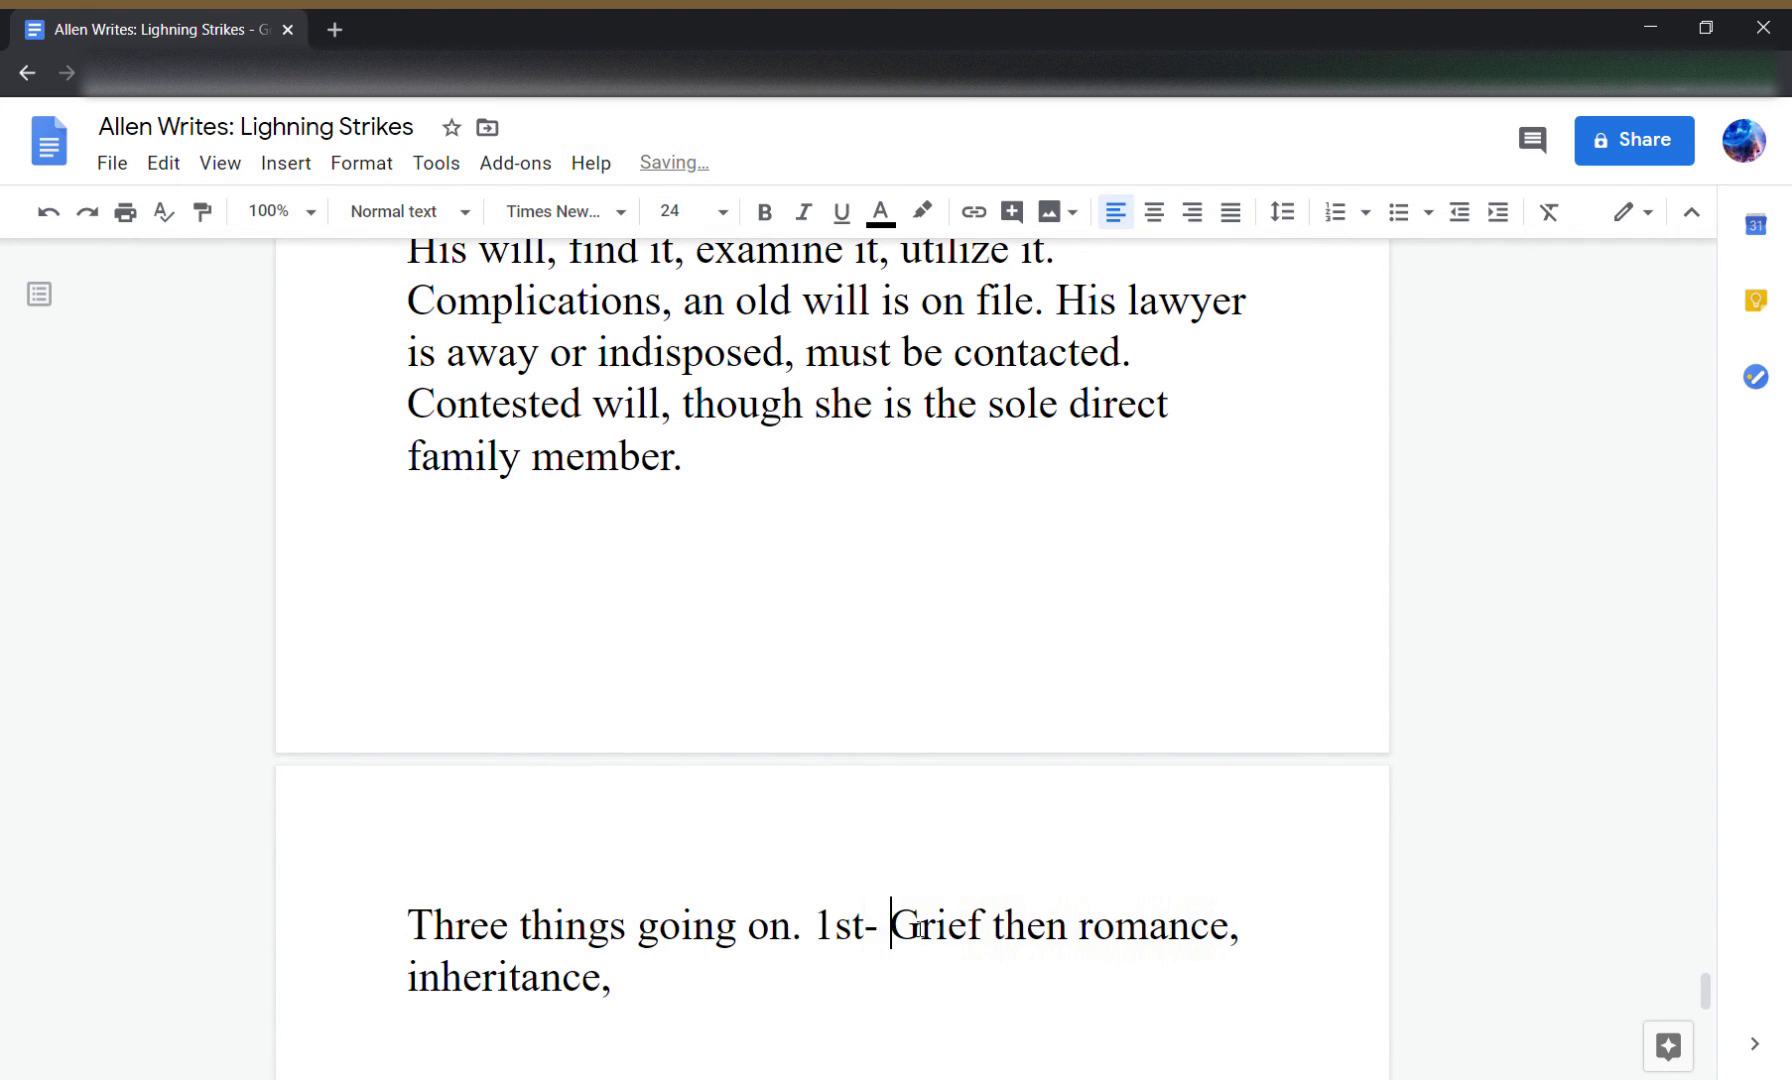
- Insert the ordinal label "2nd -" before "inheritance" on the second line of the paragraph
key("Down")
key("Left")
key("Left")
key("Left")
key("Left")
key("Left")
key("Left")
key("Left")
key("Left")
key("Left")
key("Left")
key("Left")
key("Left")
key("Left")
type("2md")
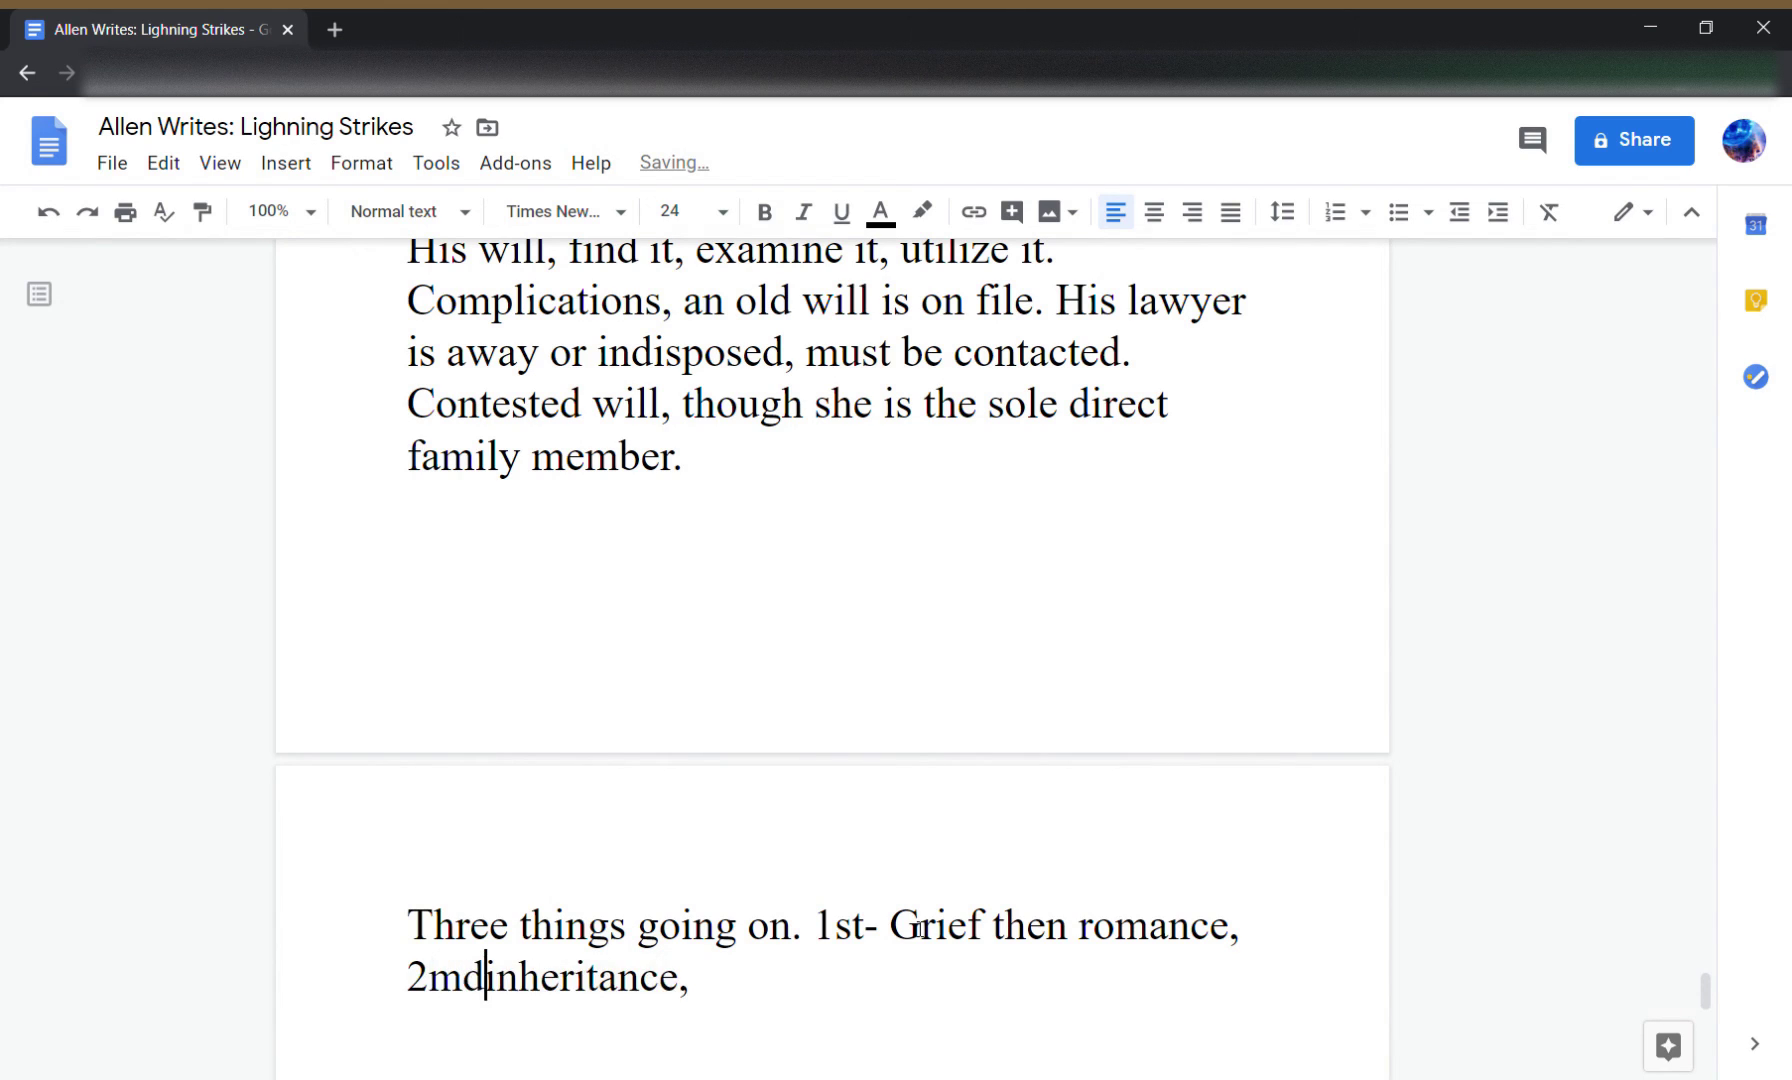
key("BackSpace")
key("BackSpace")
type("nd=")
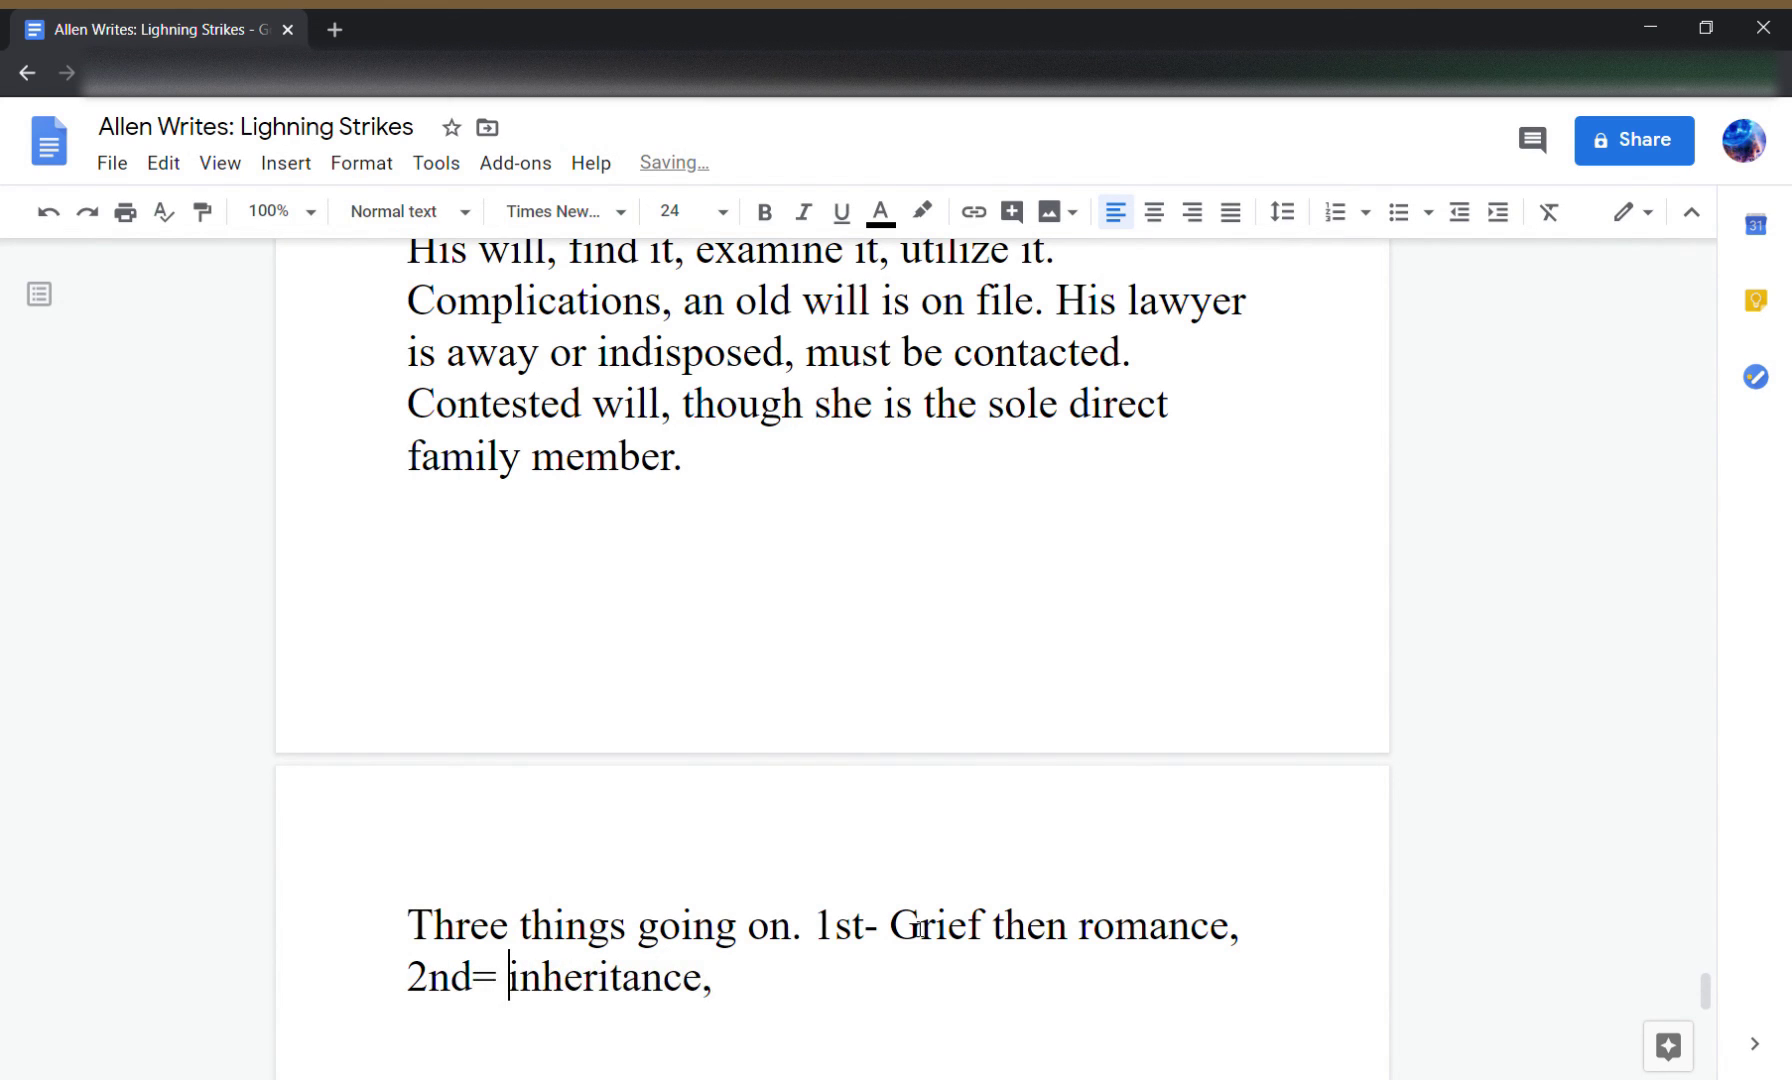
key("BackSpace")
key("BackSpace")
type("-")
- Add "3rd- Peril" after "inheritance," at the end of the paragraph
key("End")
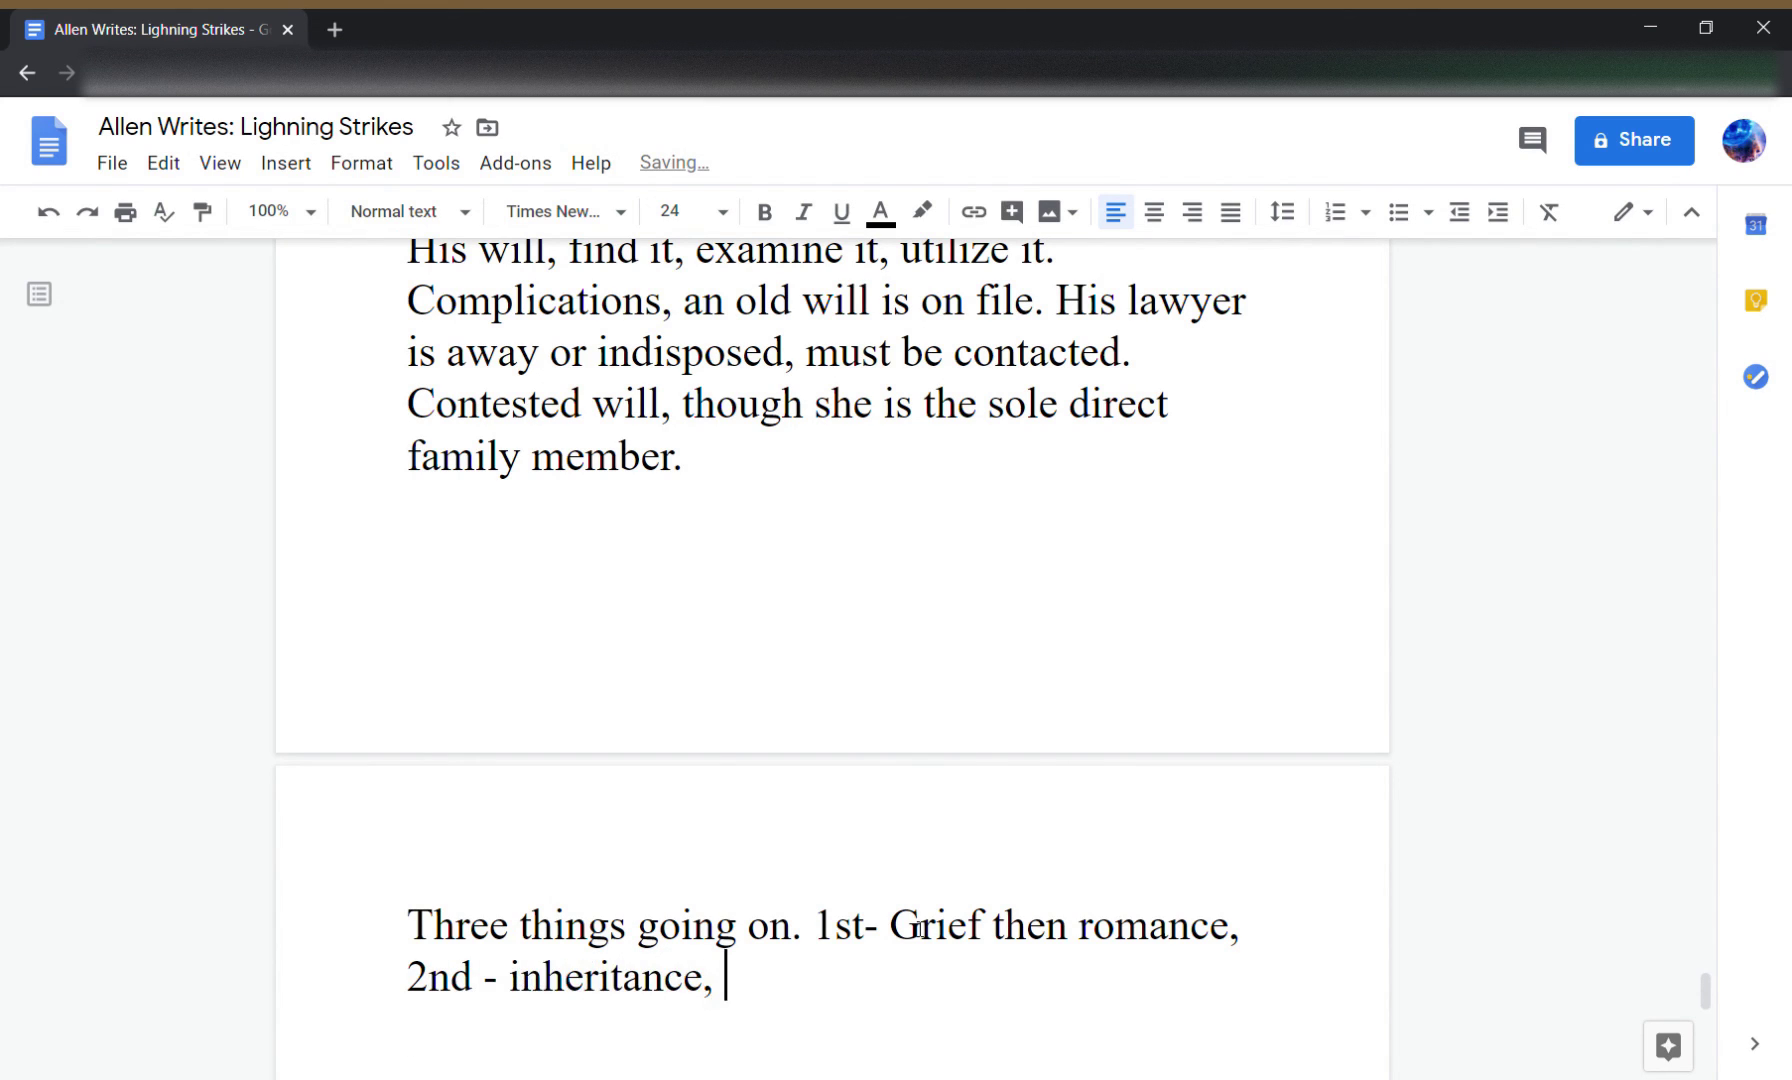
type("3")
type("-")
key("BackSpace")
key("BackSpace")
type("rd")
key("BackSpace")
type("- Peril")
- Add a space before the hyphens after "3rd" and "1st", and end the paragraph with a period after "Peril"
key("Left")
key("Left")
key("Left")
key("Left")
key("Left")
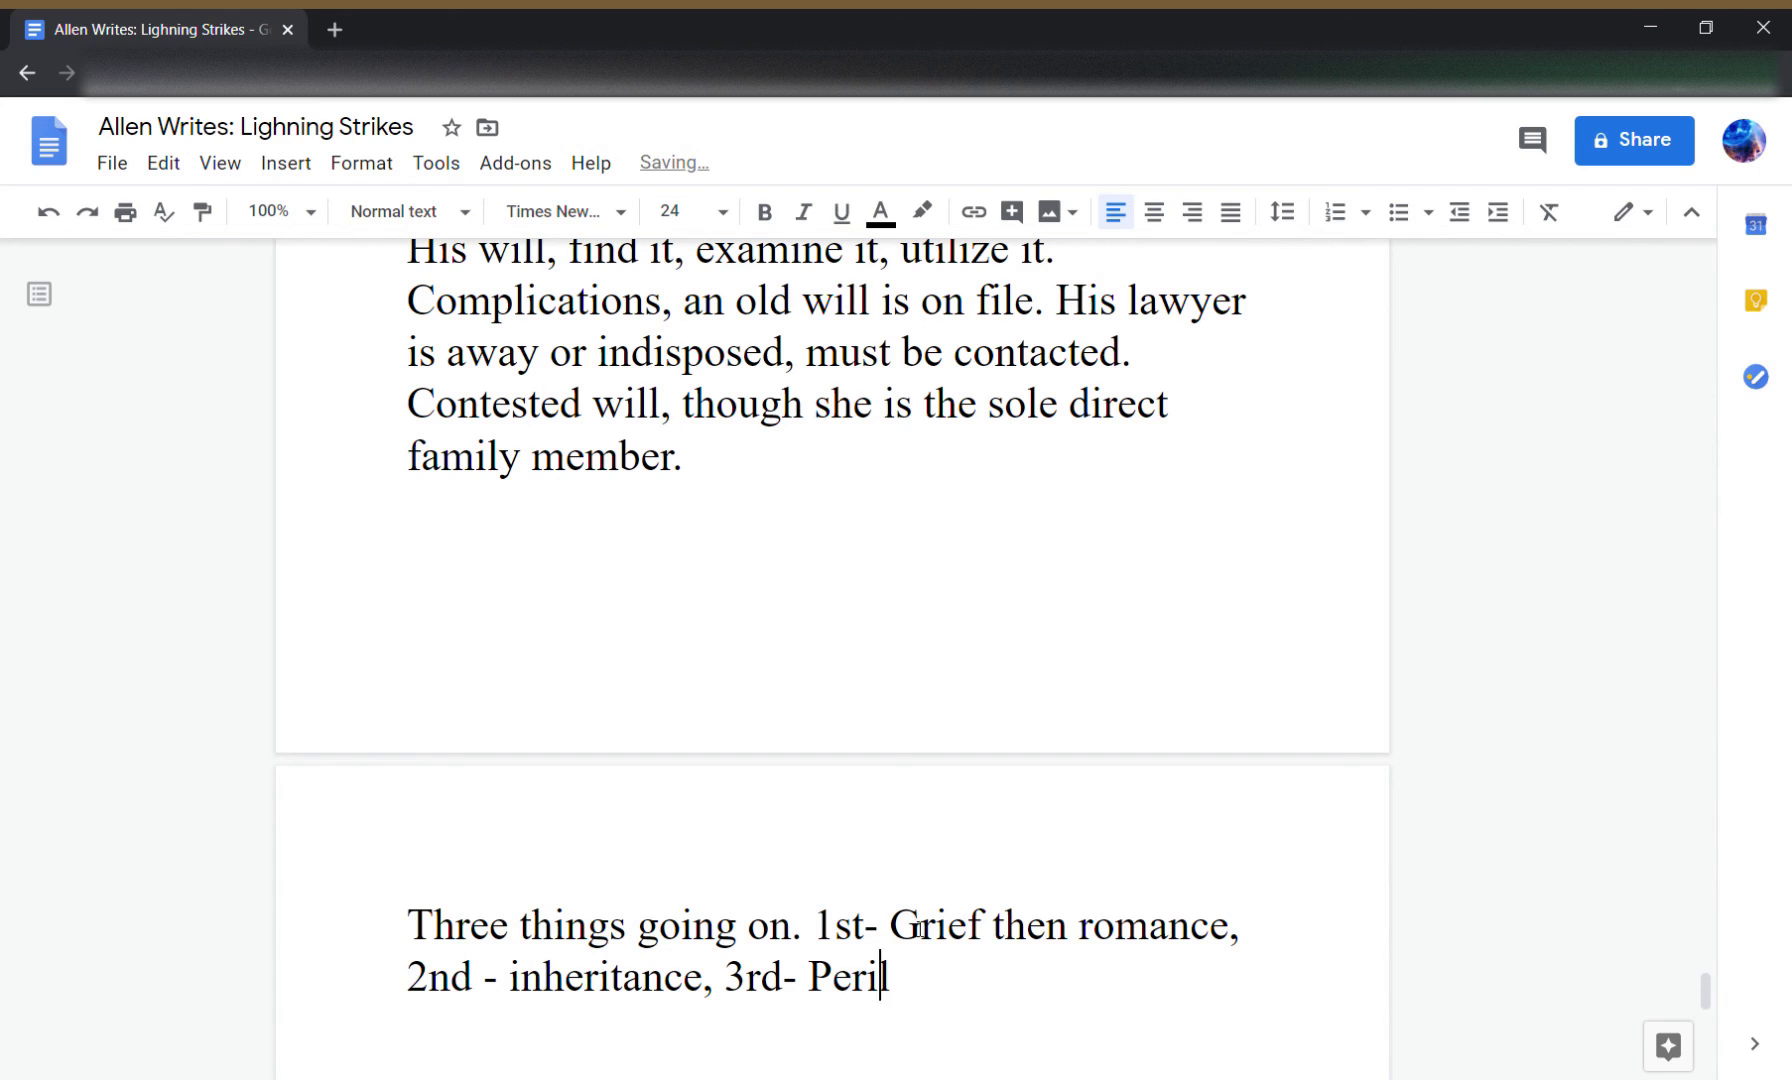
key("Left")
key("Left")
key("Up")
key("Right")
key("Right")
key("Right")
key("Right")
key("Right")
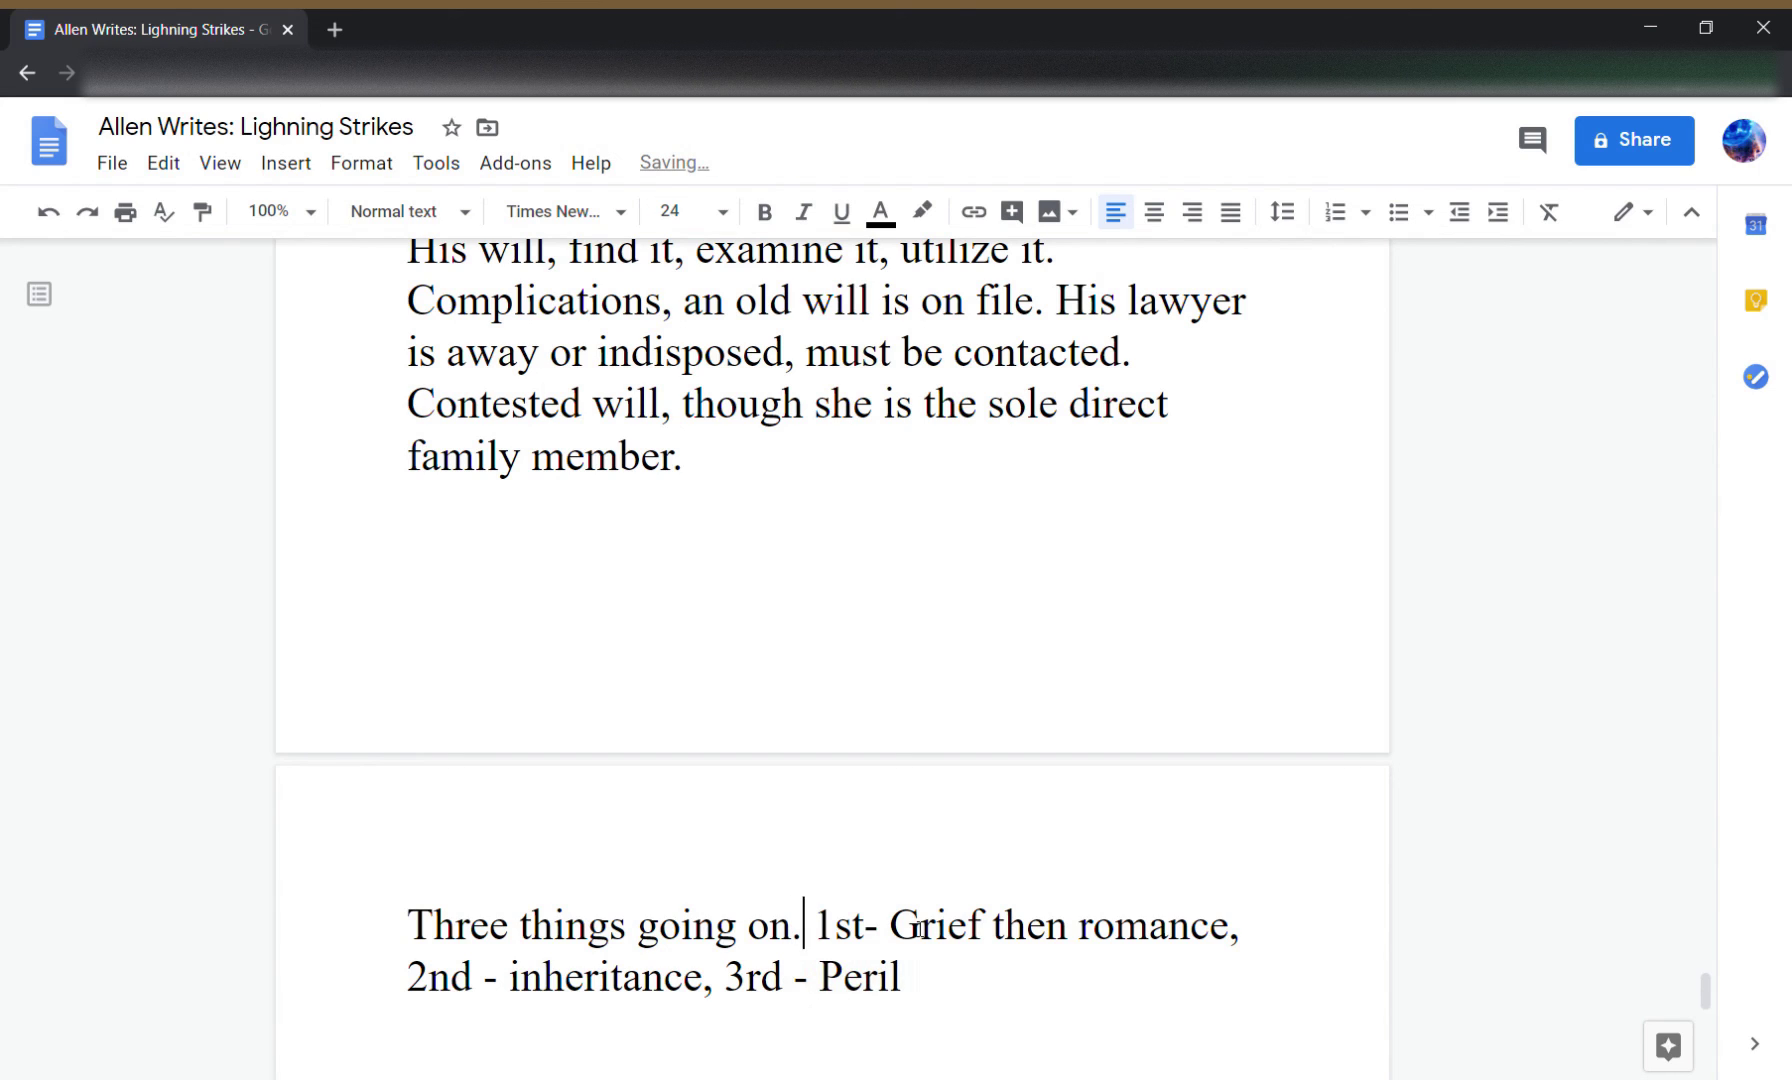
key("Right")
key("Right")
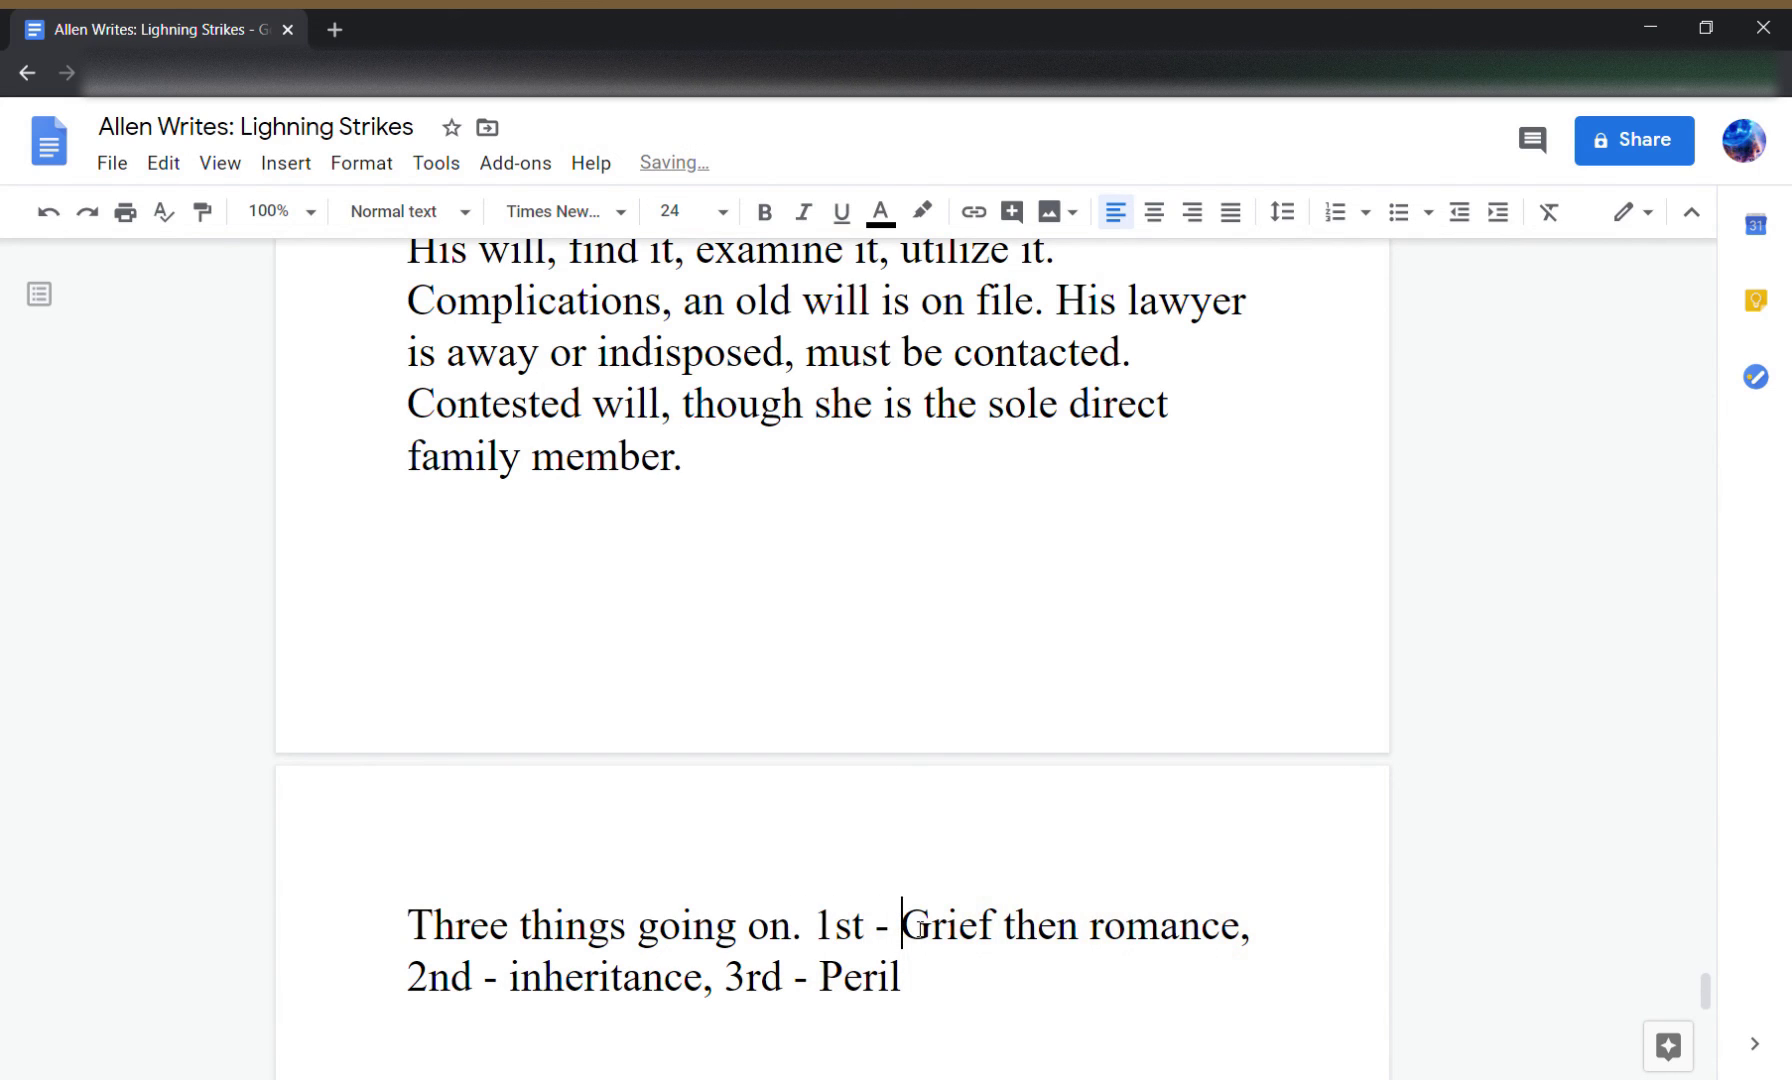
key("Down")
type(".")
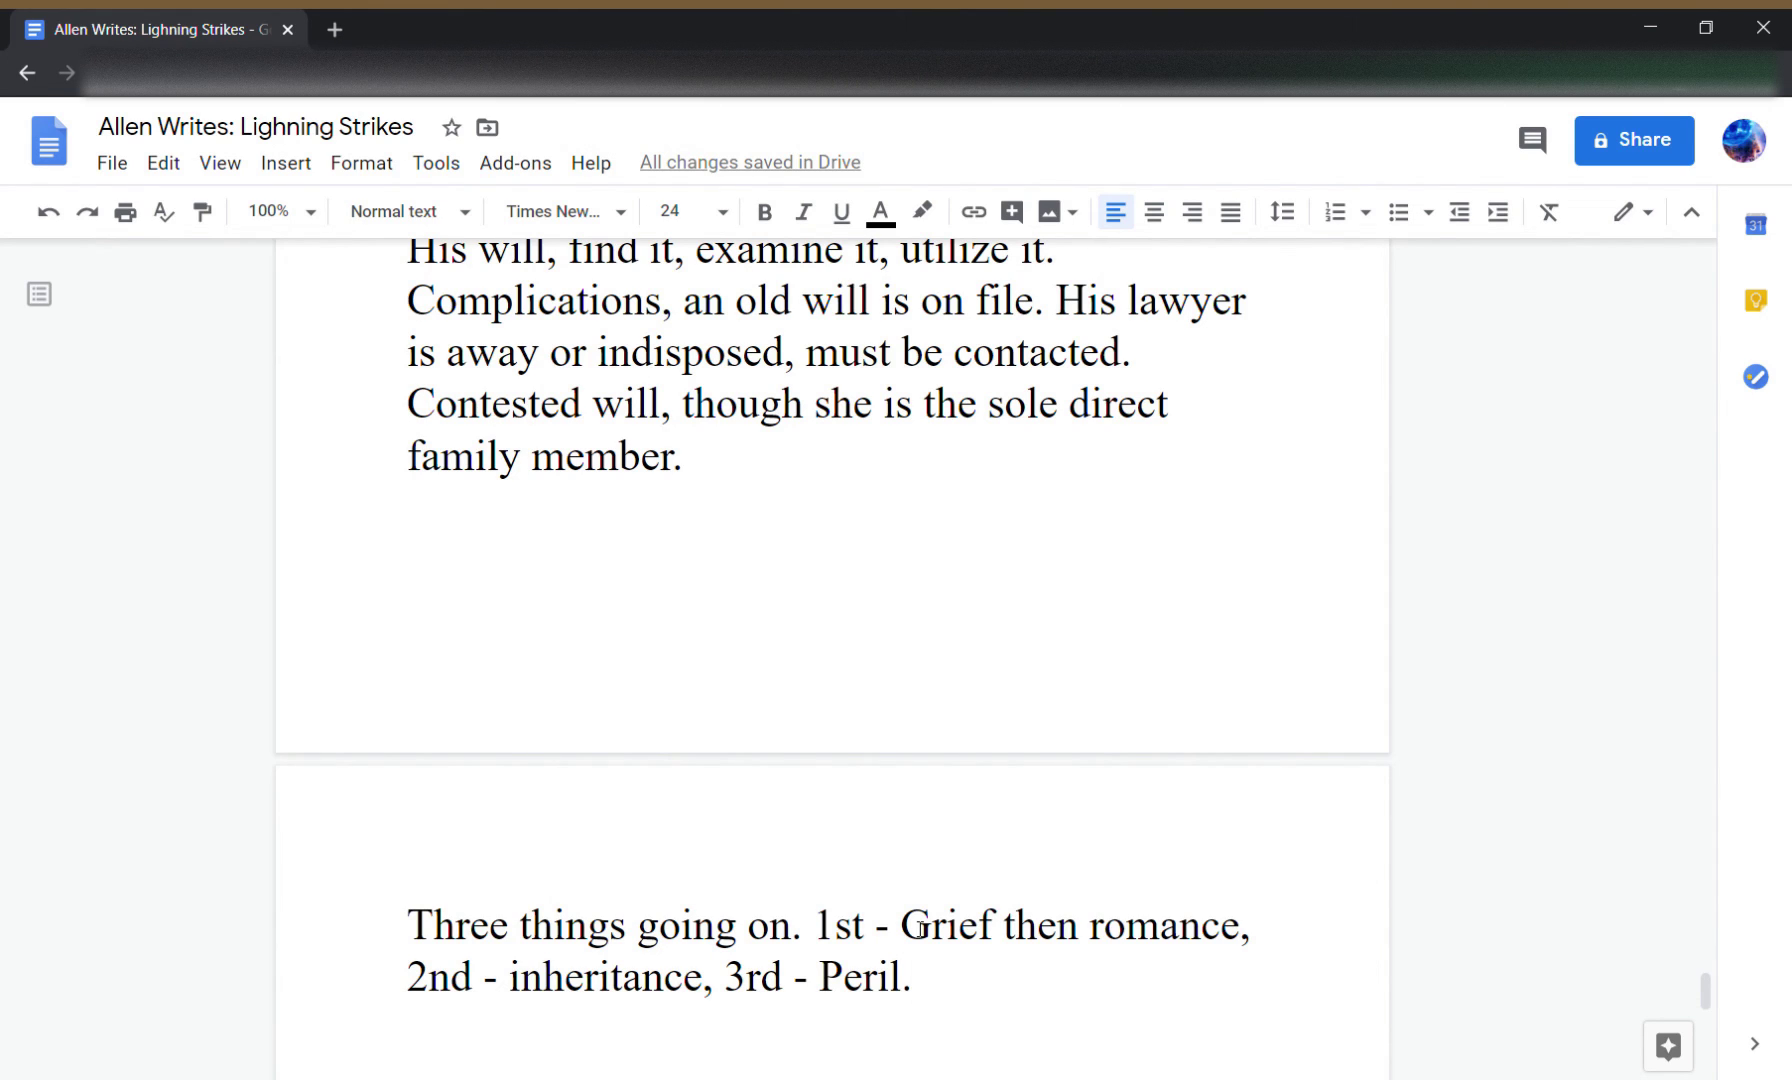
- Add a new paragraph reading "Work in Sci-fi or Fantasy? If need be. Doubtful."
key("Return")
key("Return")
type("Work")
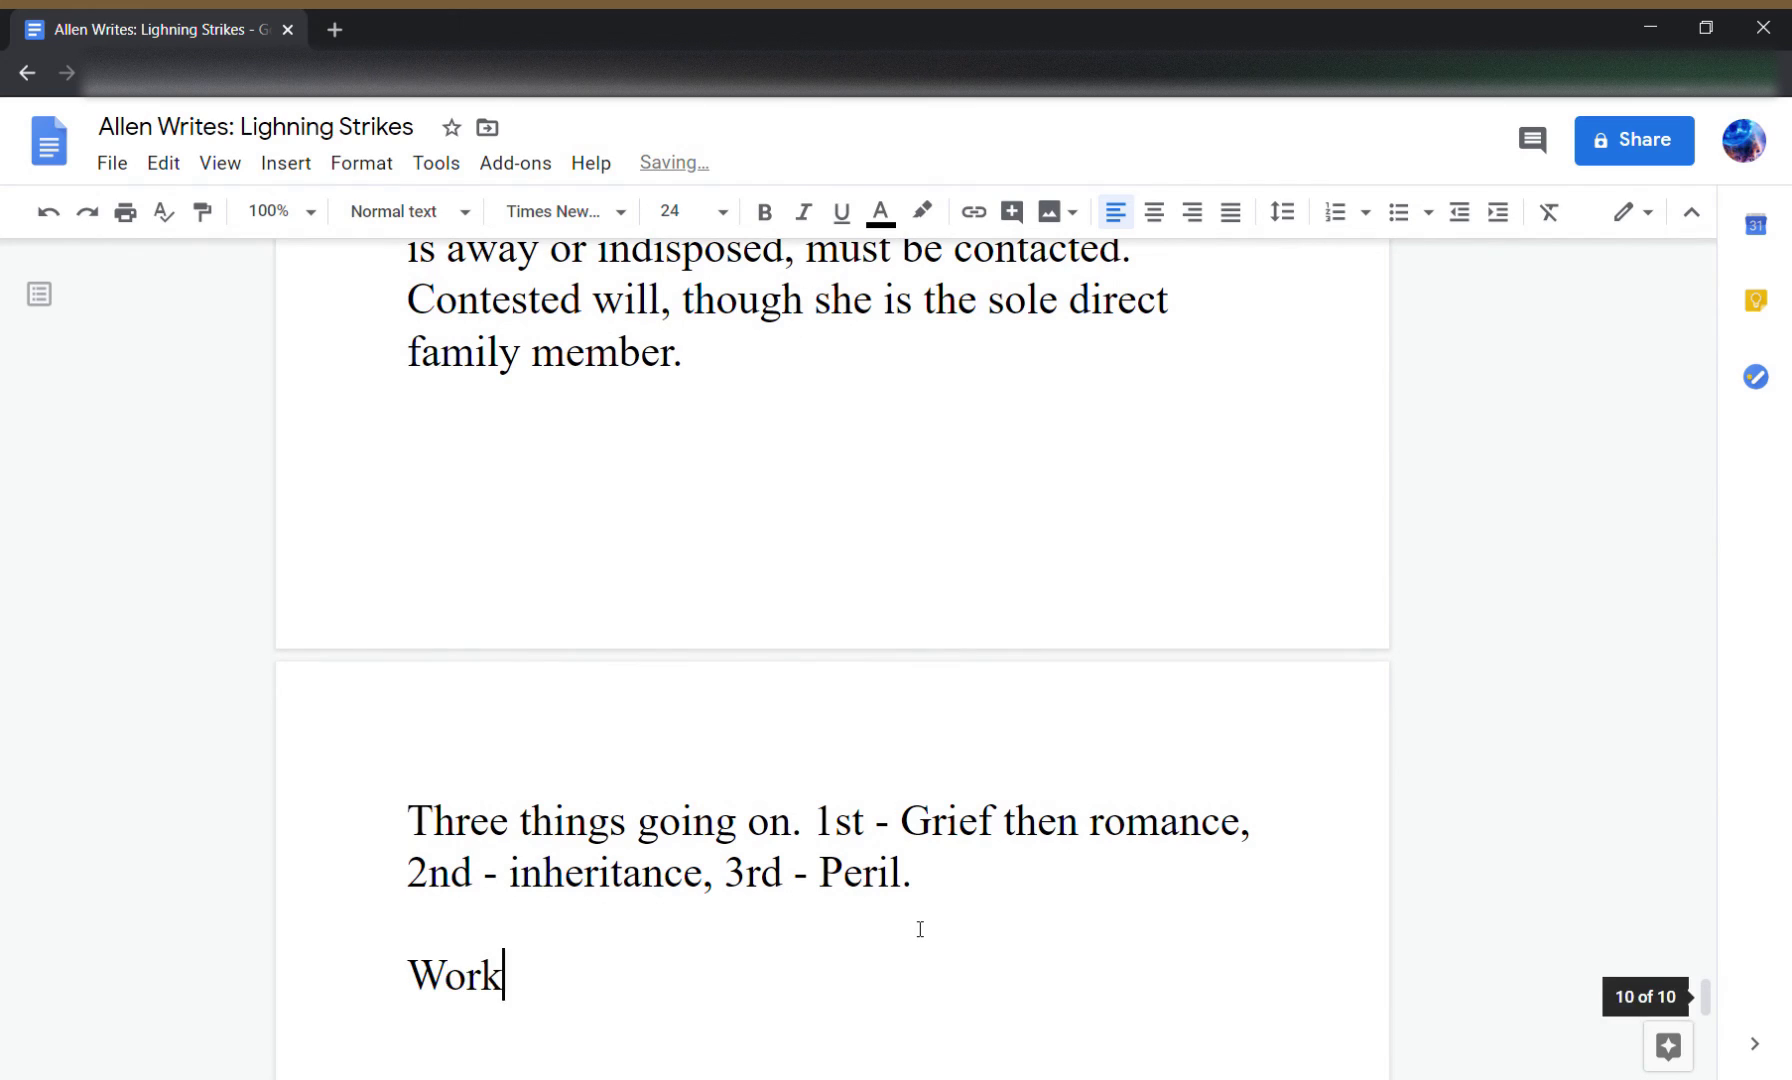
type(" in Sci-f")
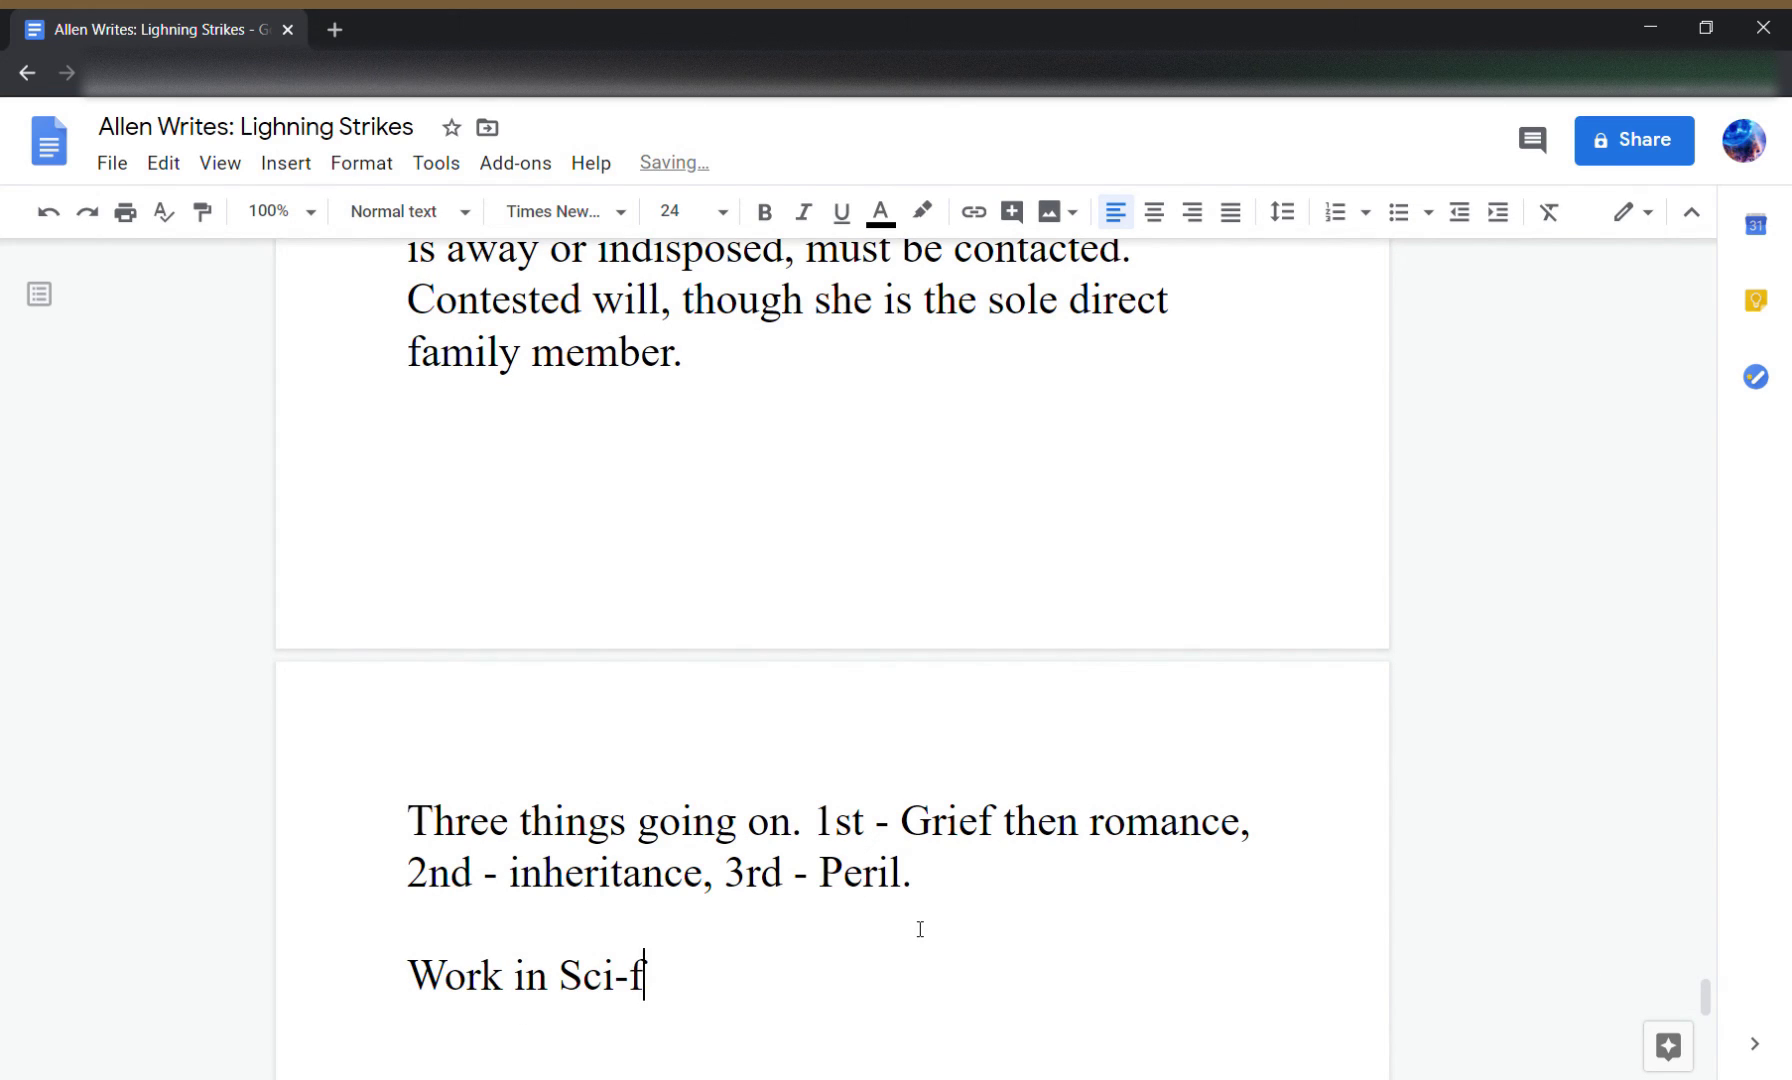
type("i or Fa")
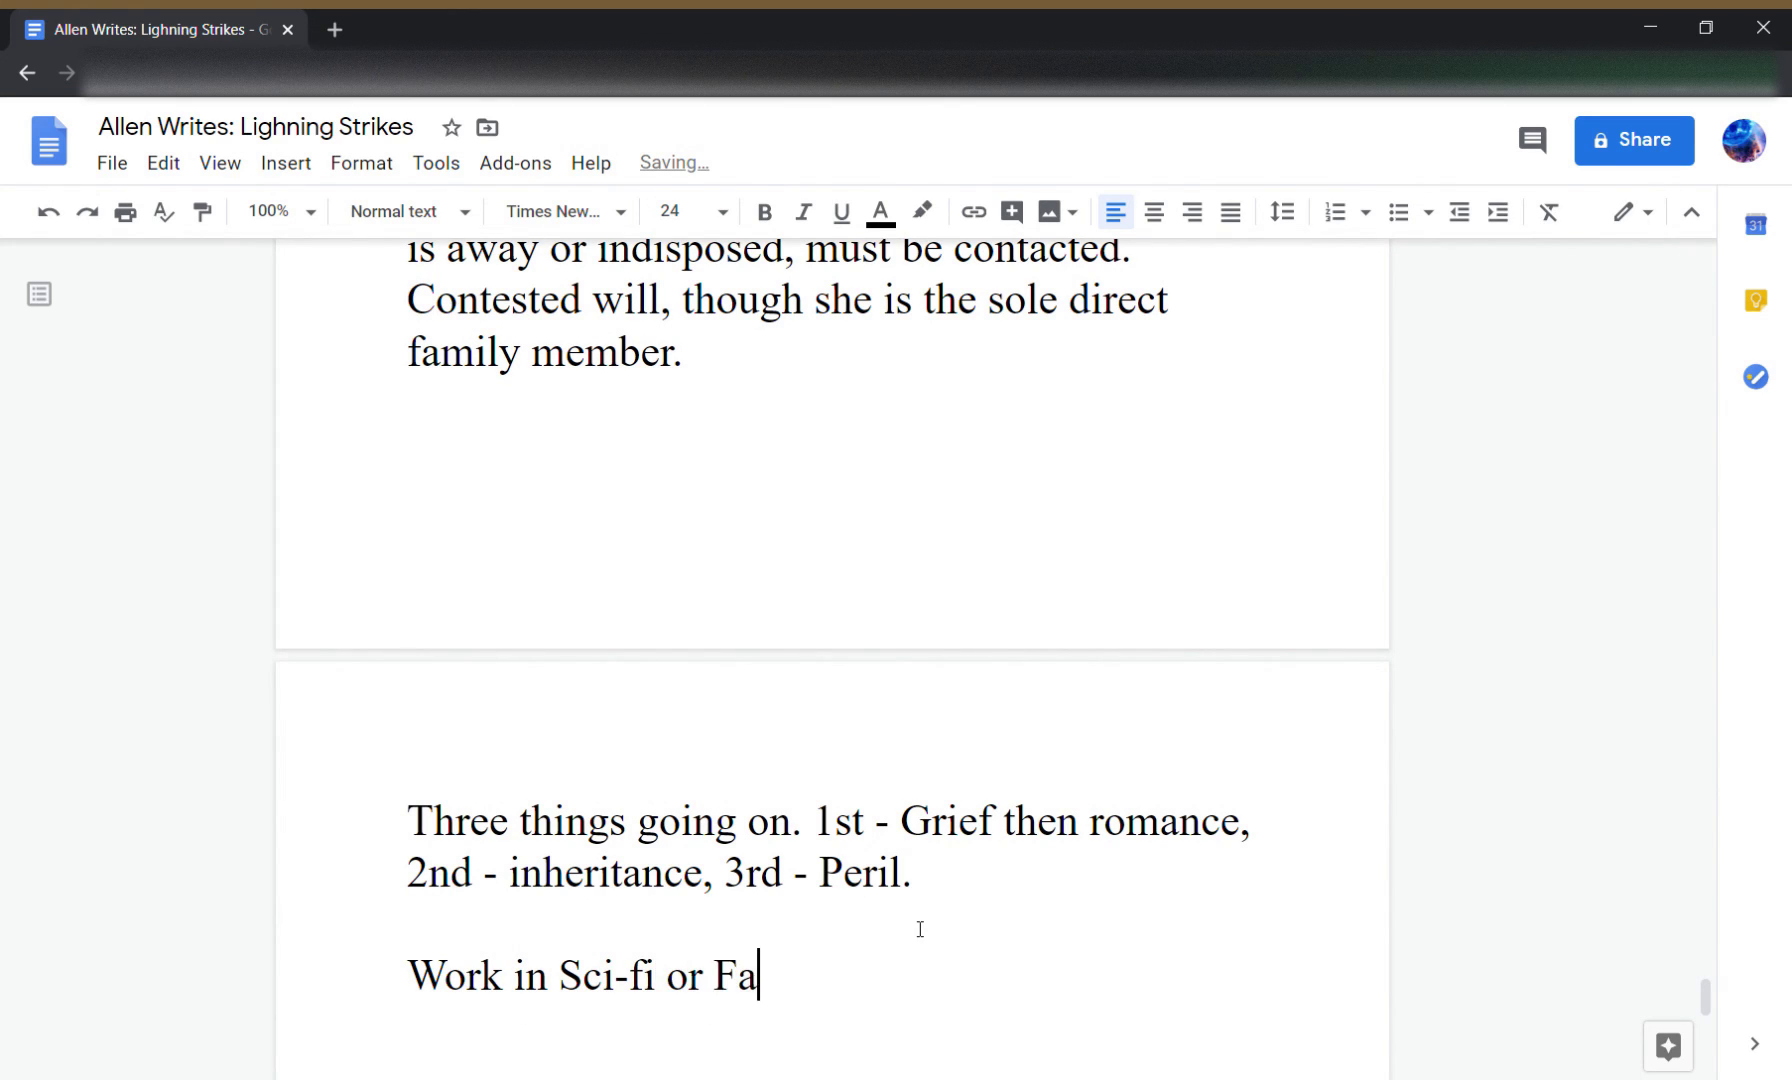
type("ntasy? If need")
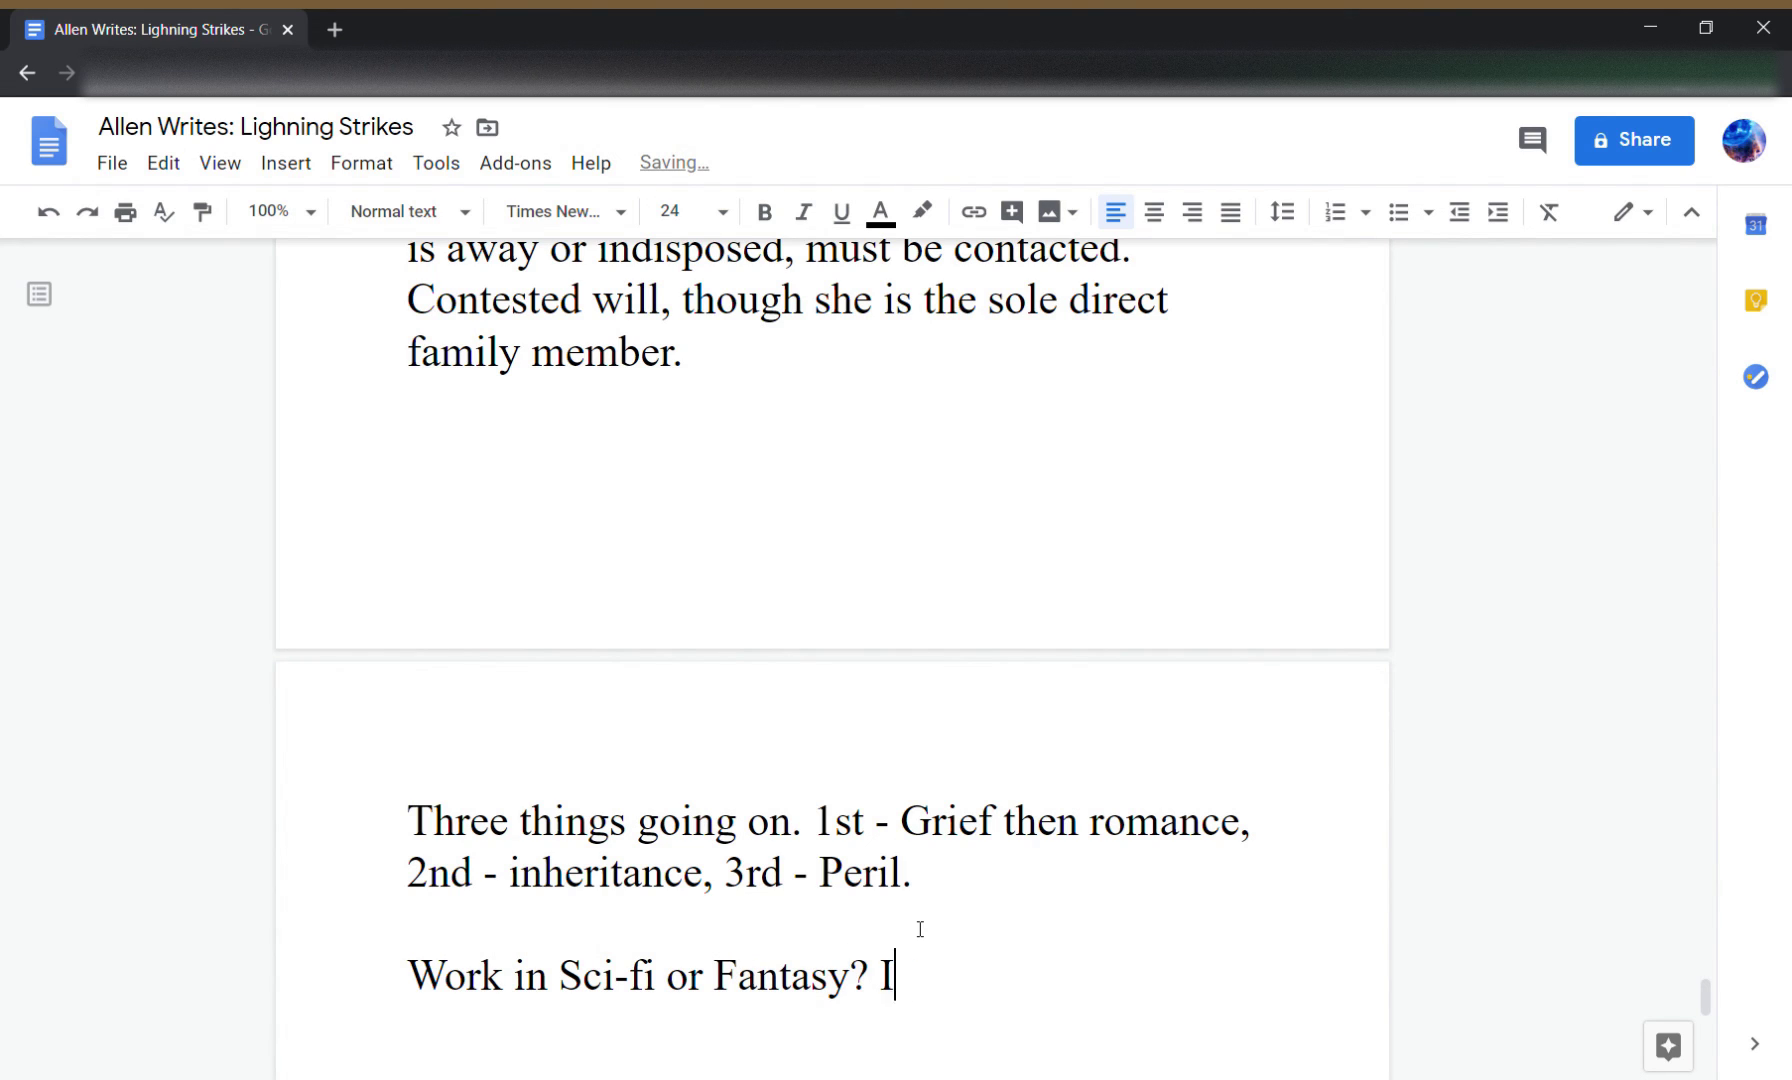
key("BackSpace")
type("ed be")
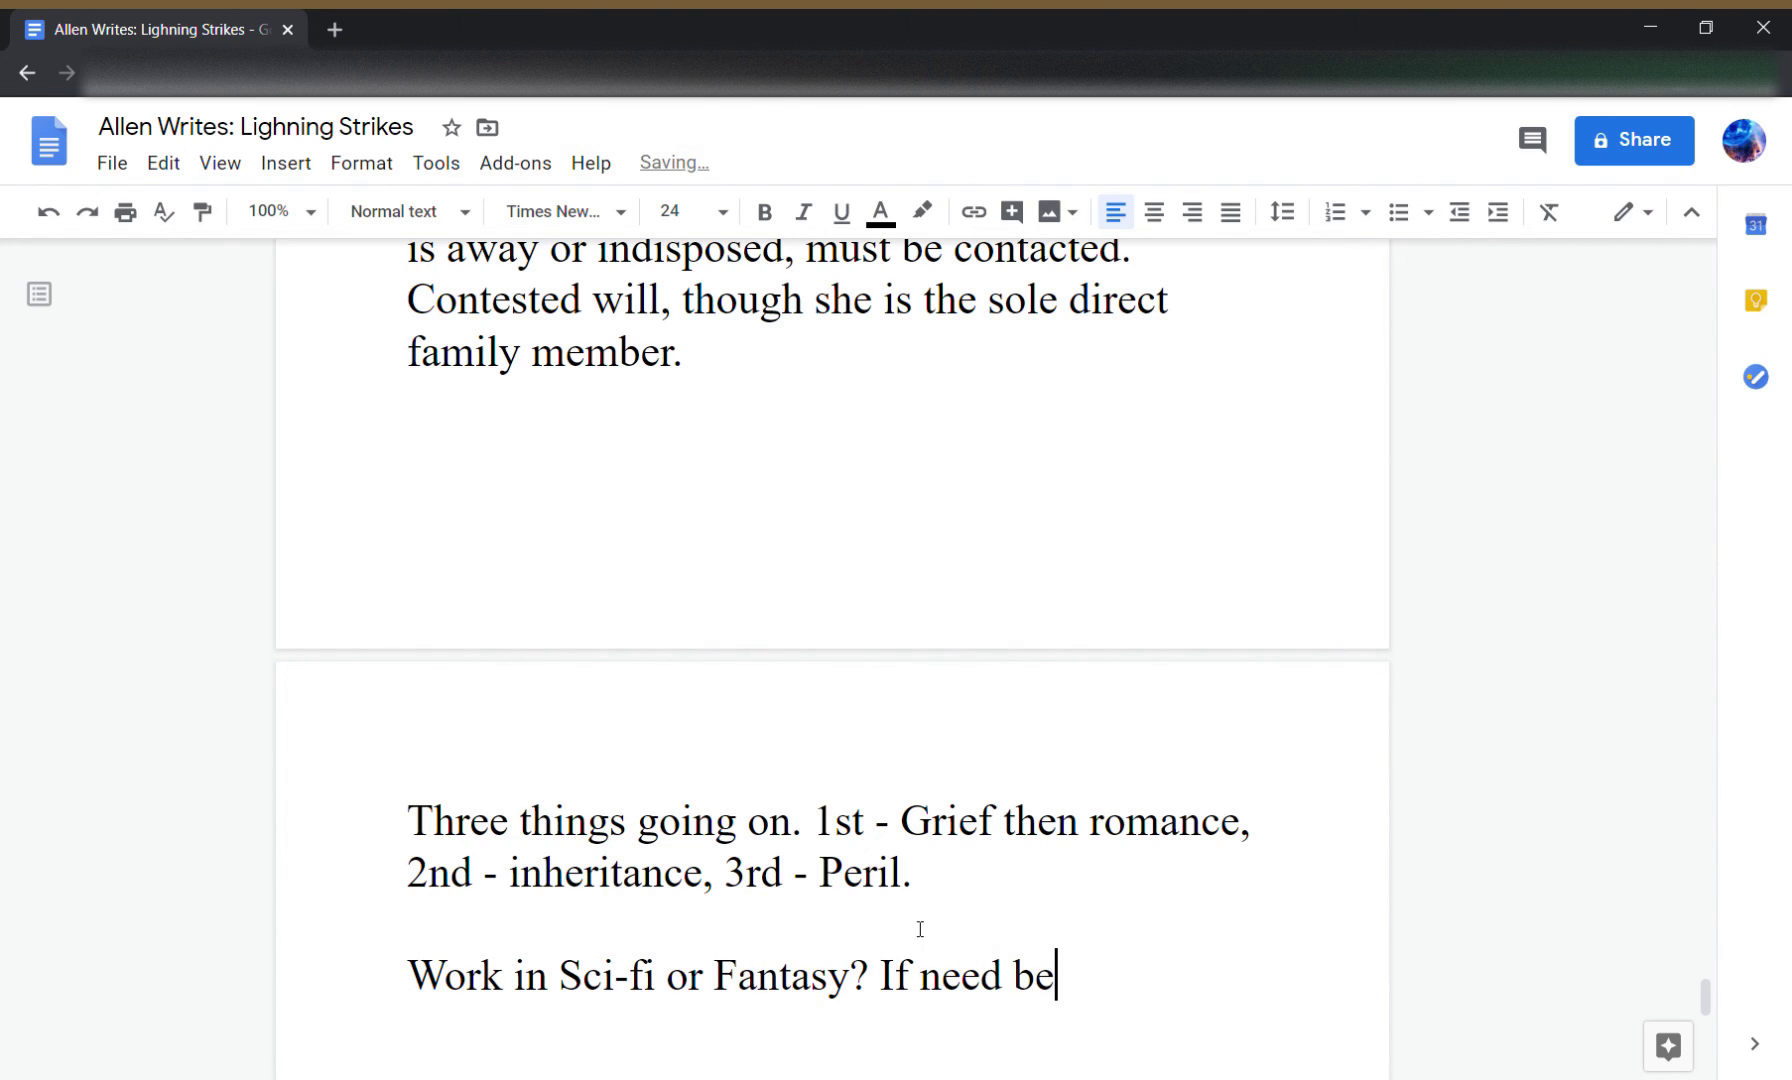
type(". Doubtful.")
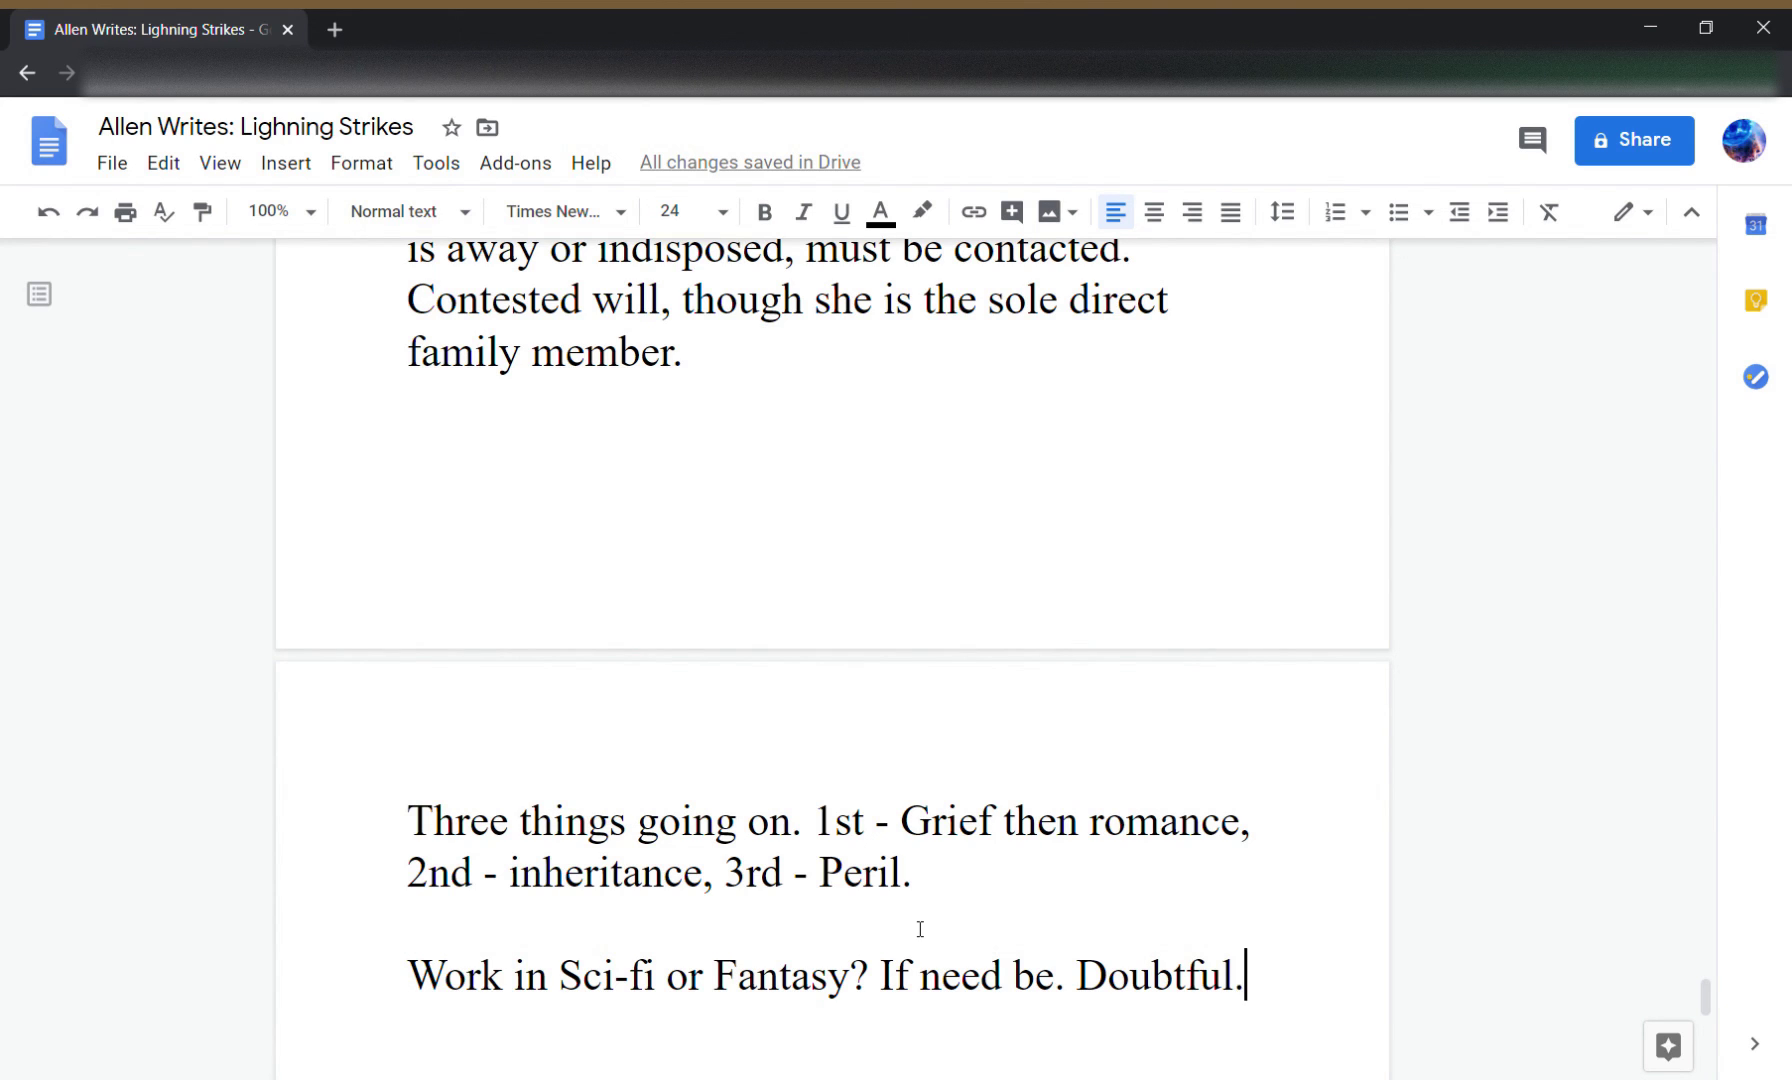
- Start a new paragraph with "When the deputy comes to drive her off, he mentions he"
key("Return")
key("Return")
type("When the ")
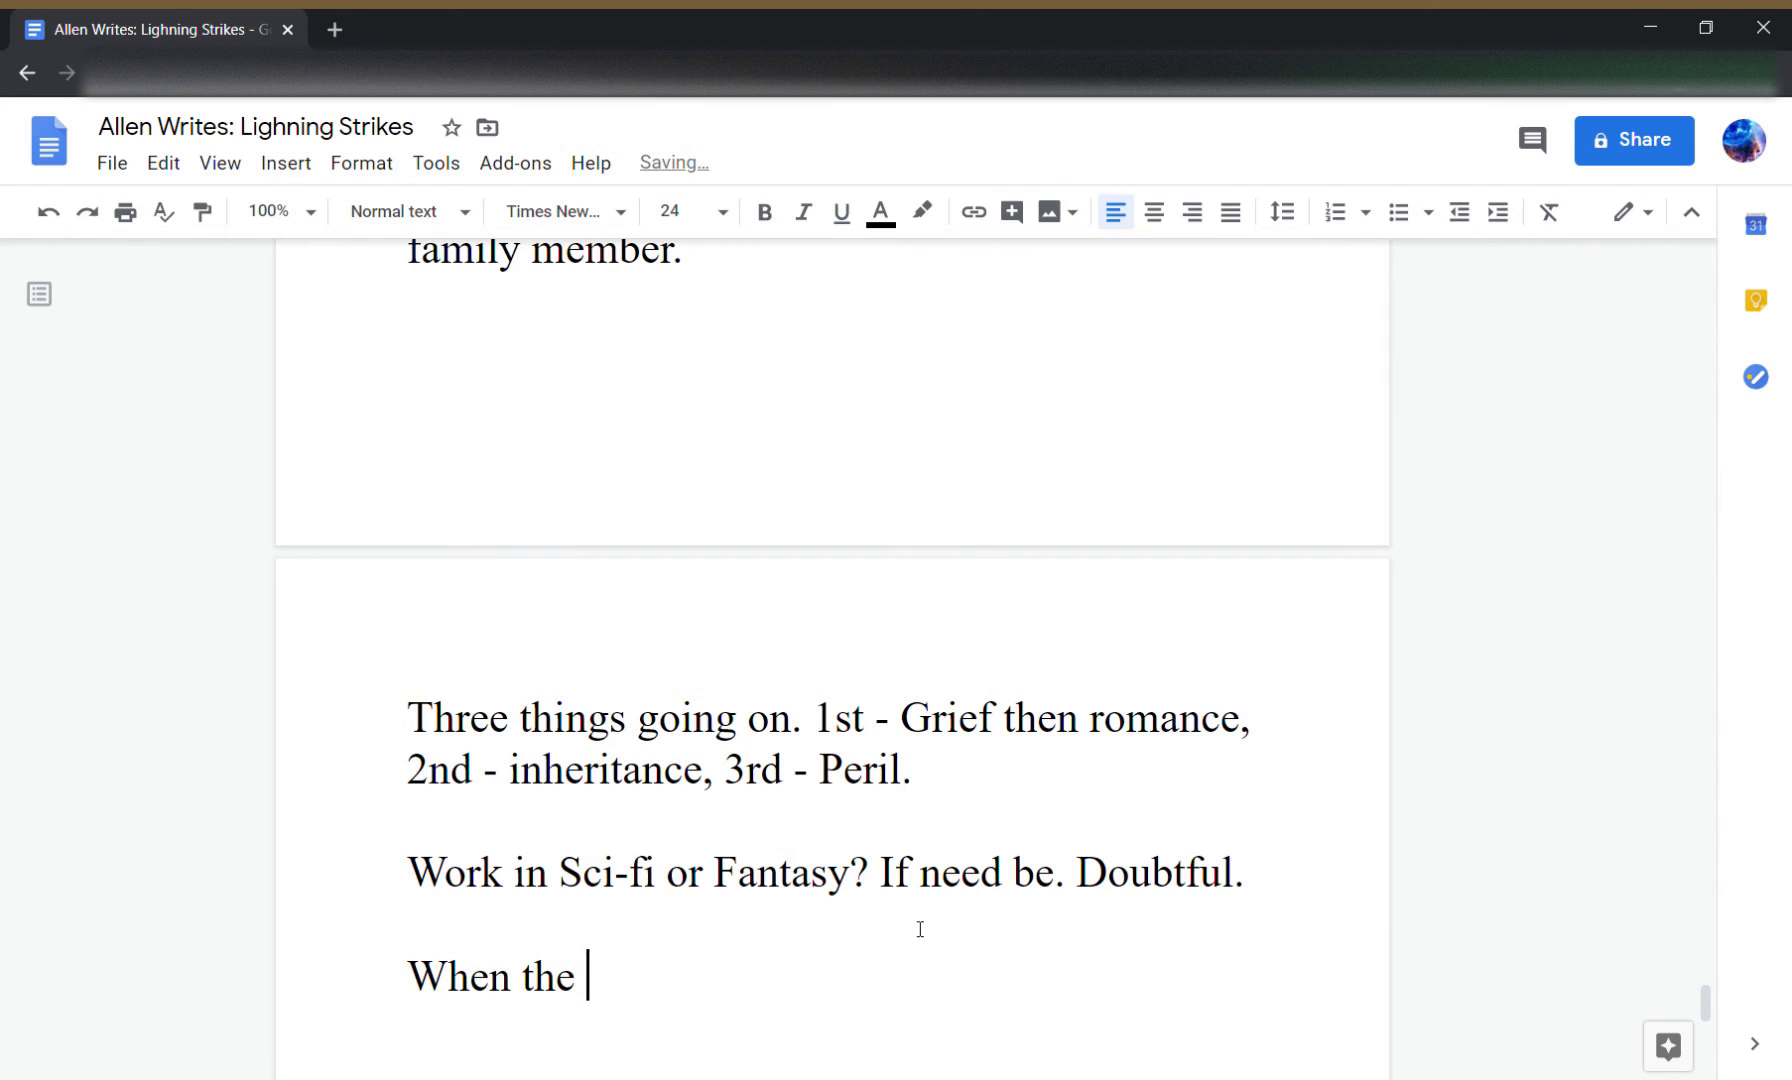
type("deputy comes to")
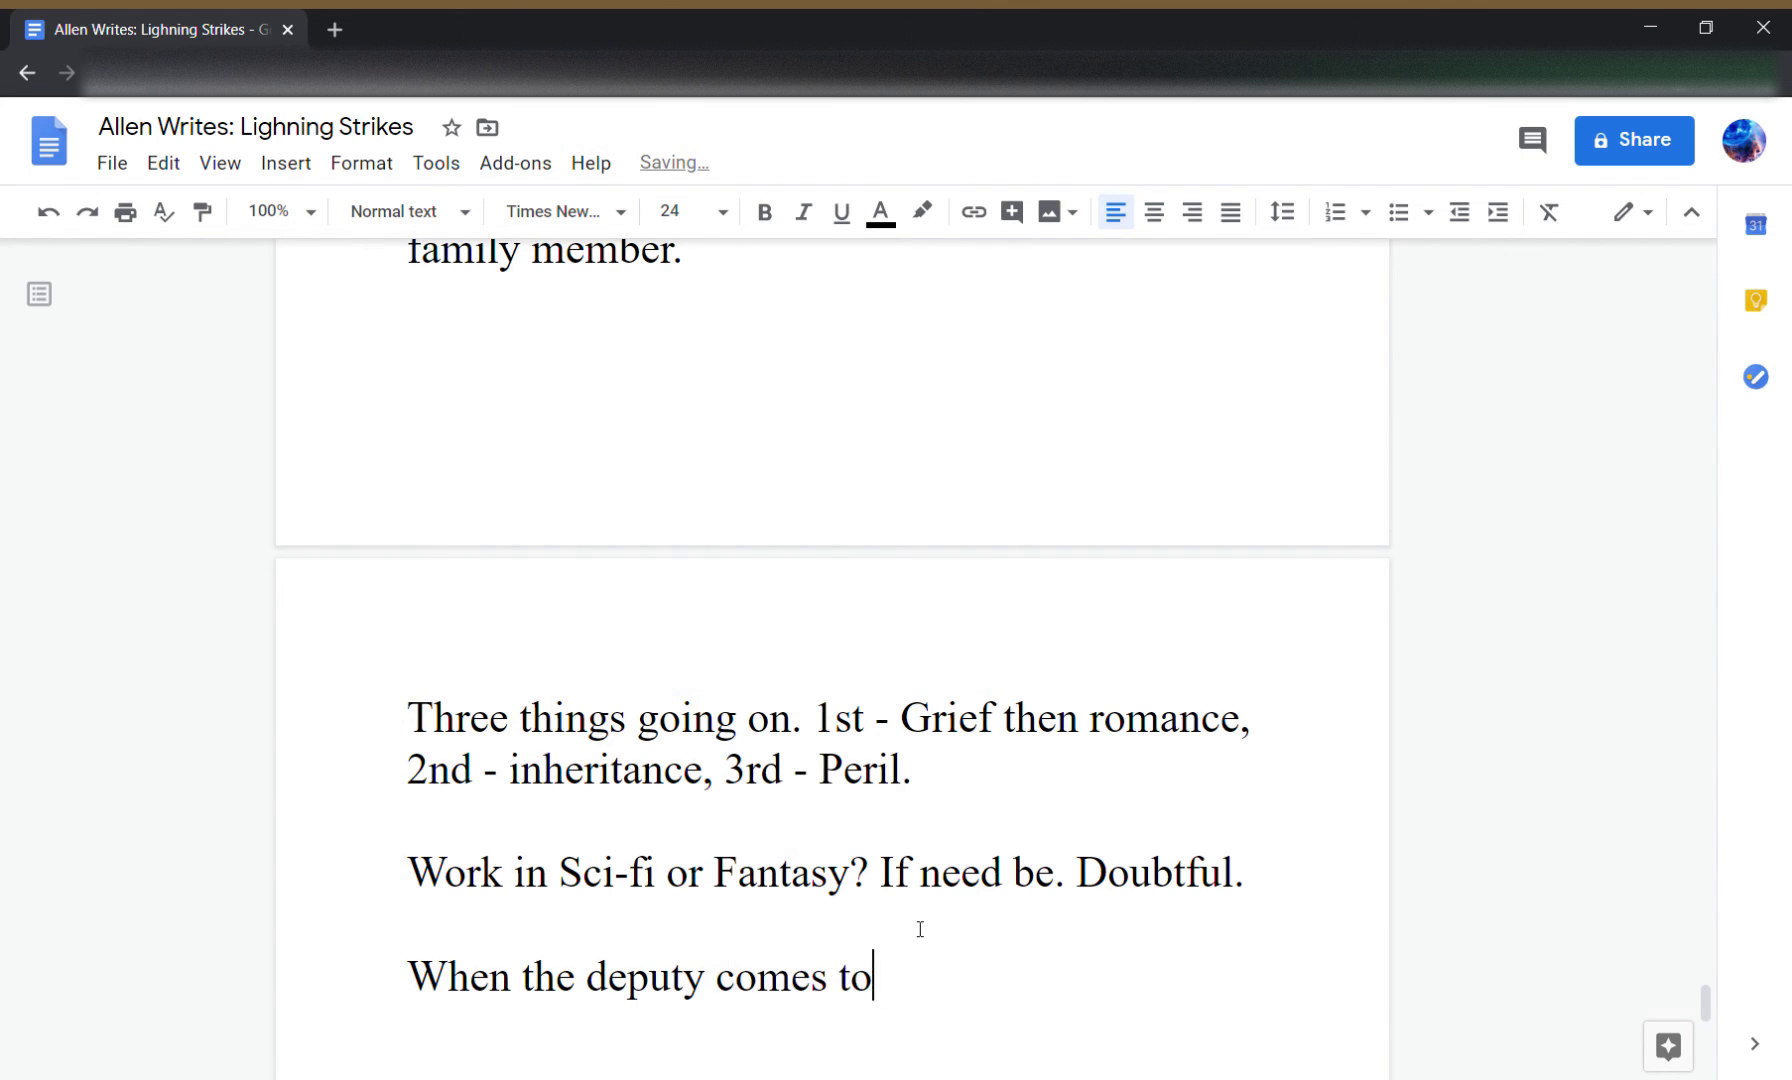
type(" drive her off, s")
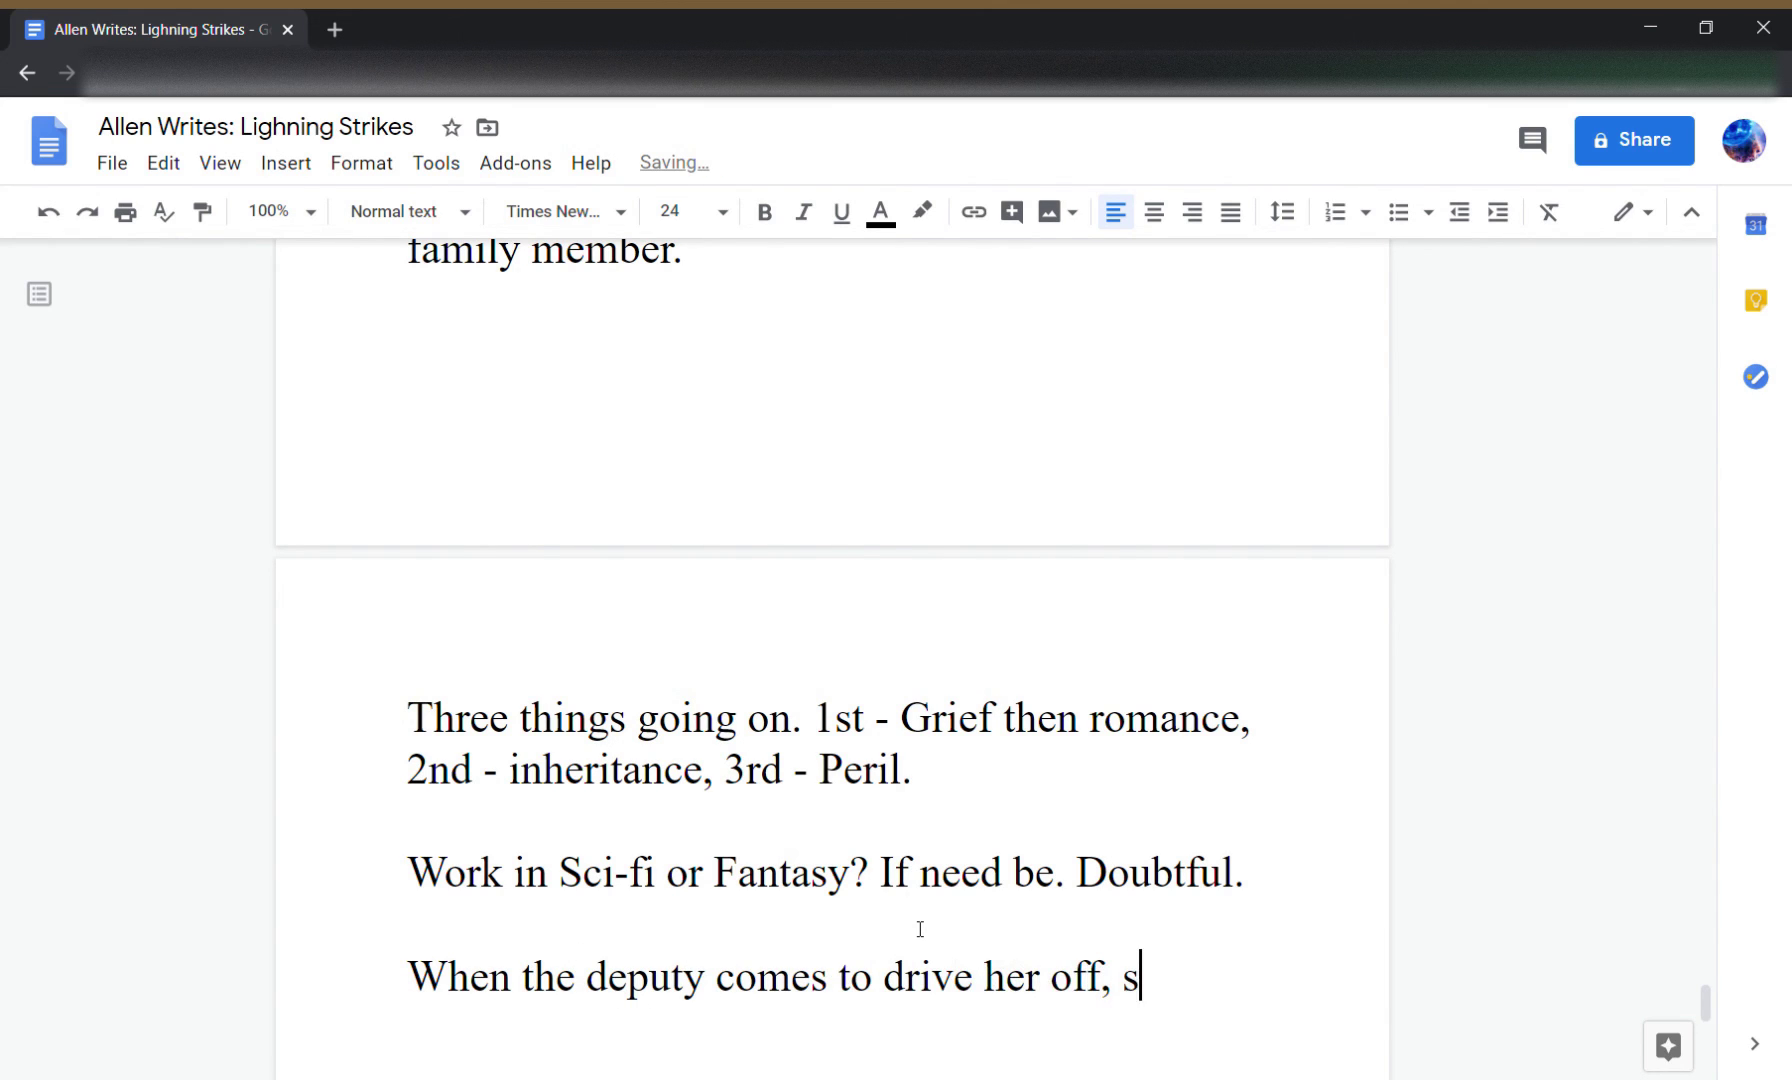
type("he mention")
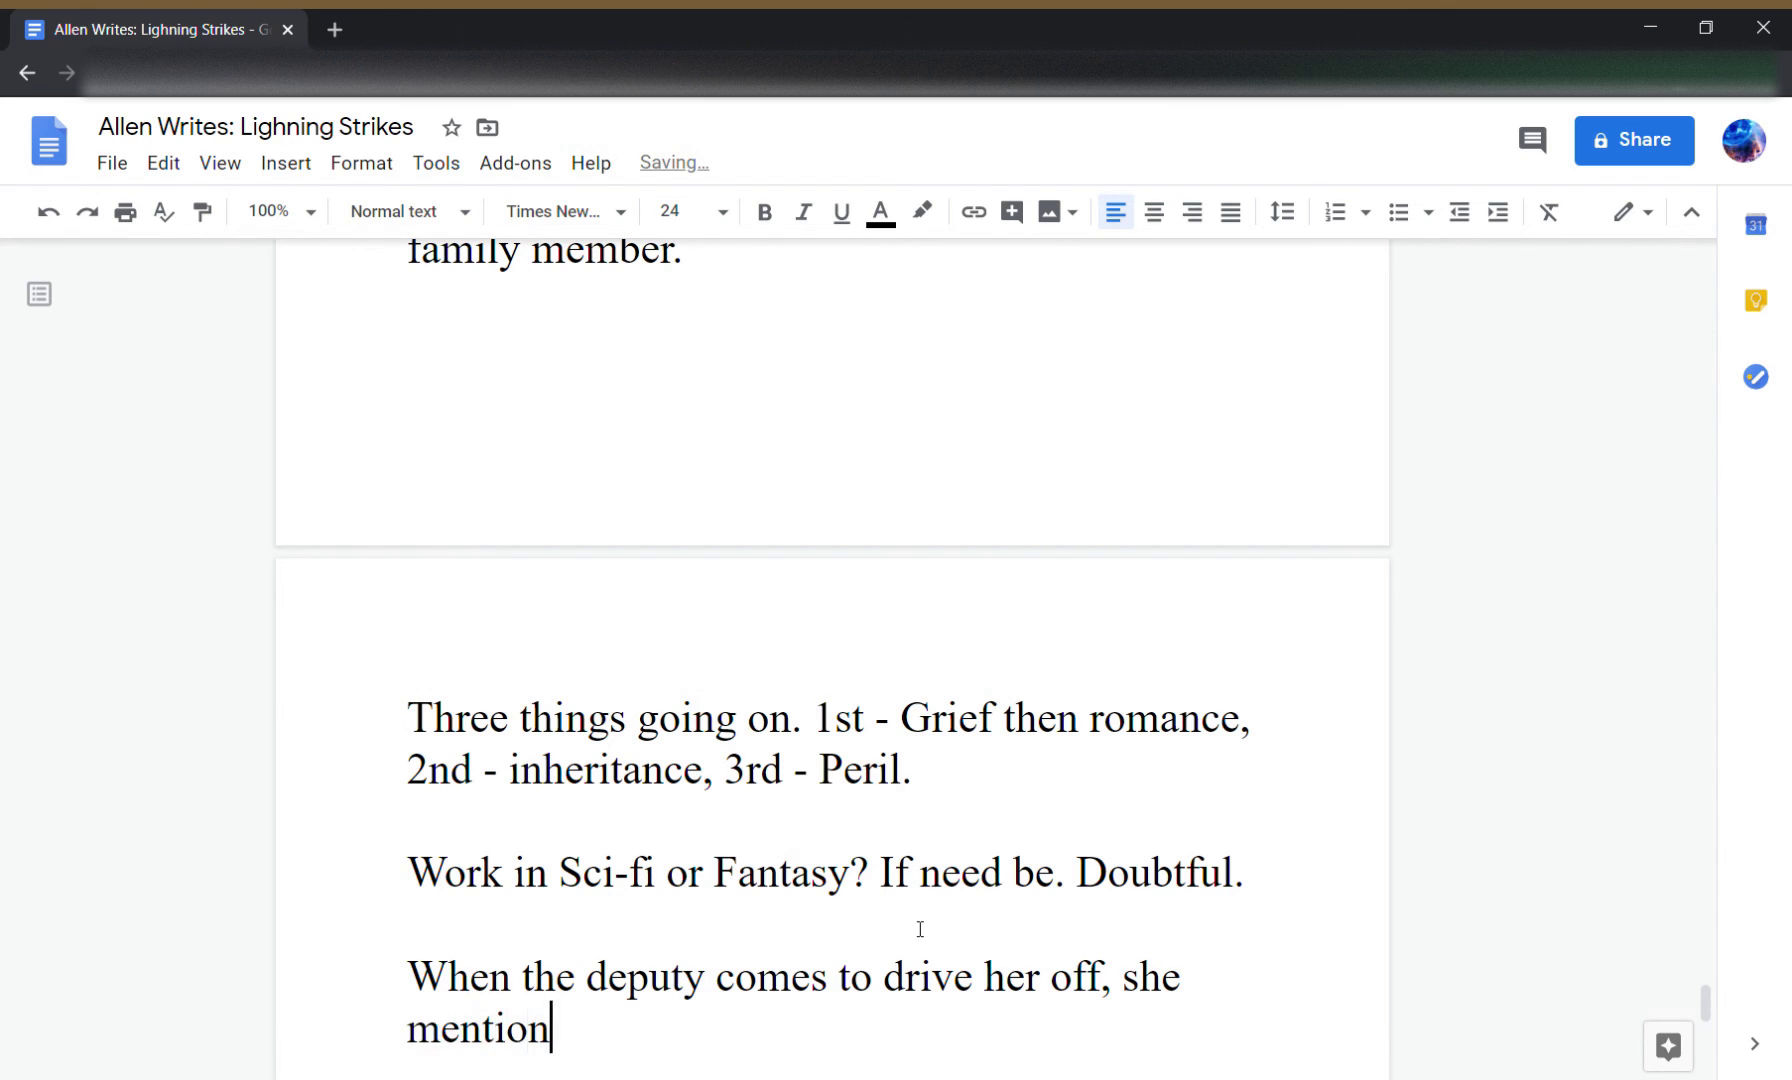
type("s")
key("BackSpace")
key("BackSpace")
type("he mentions he a")
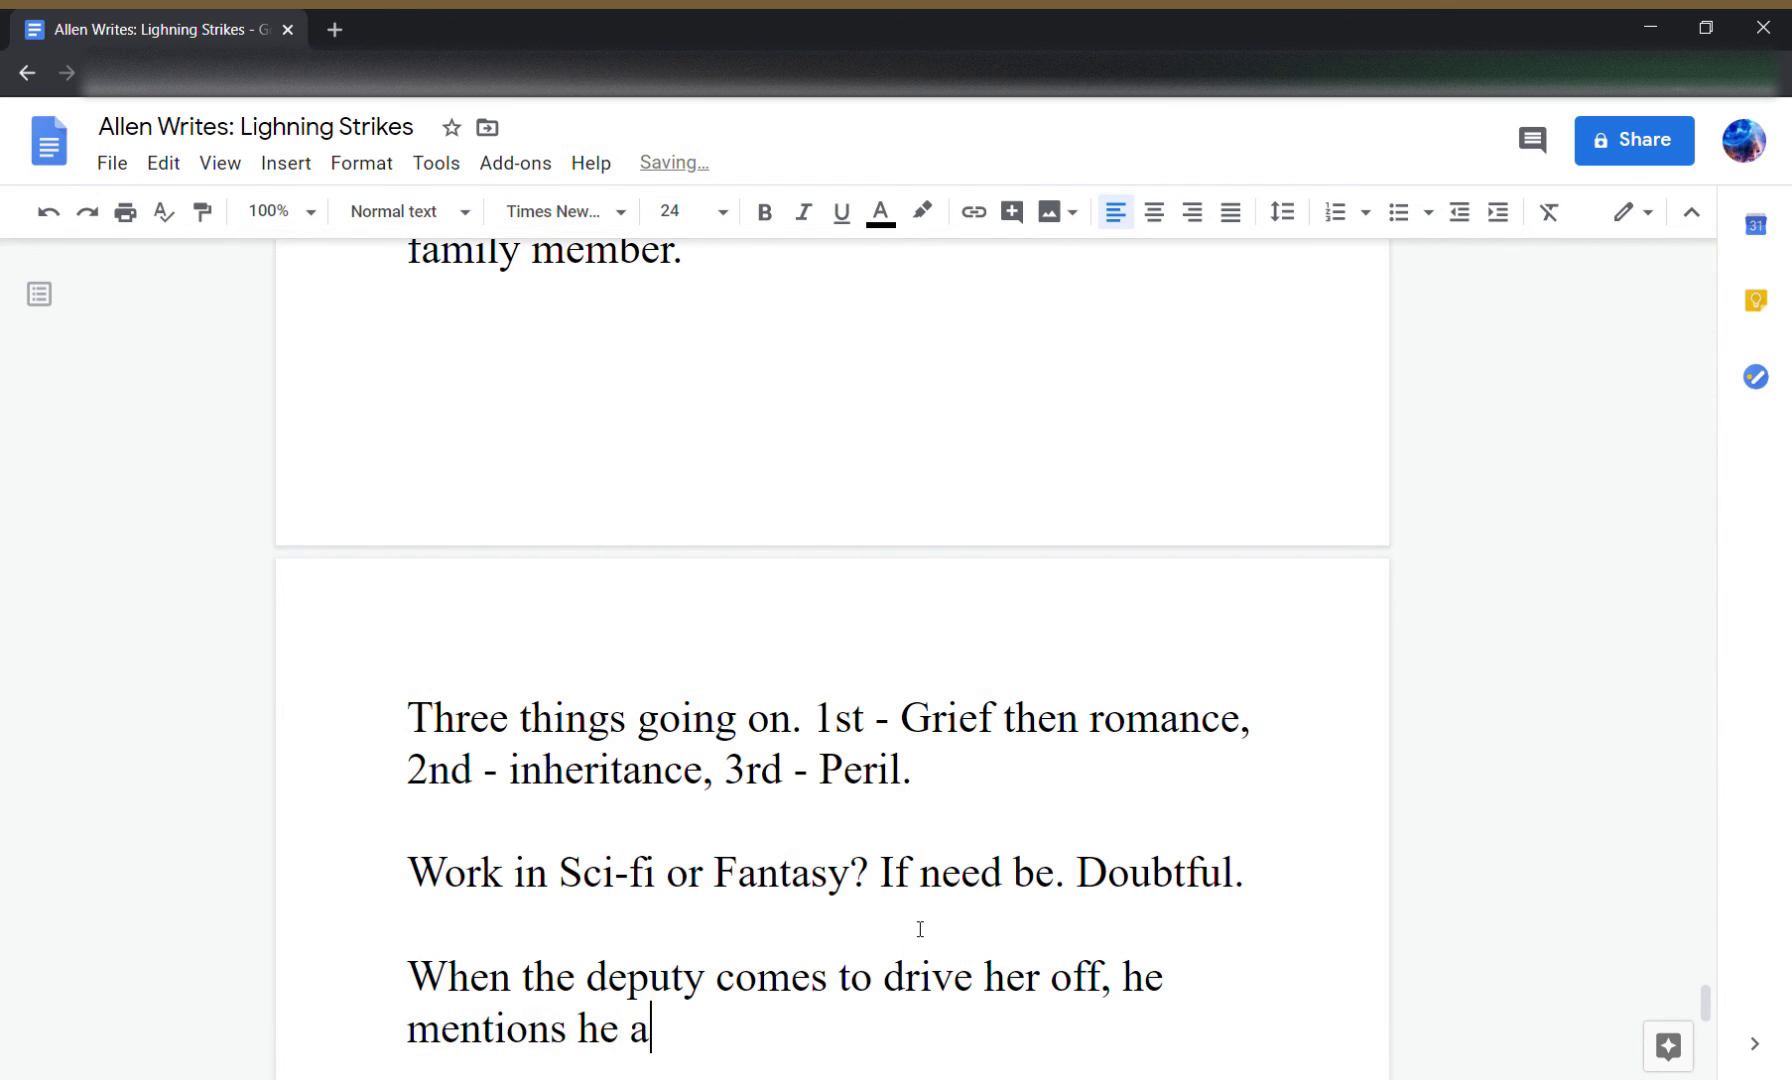
- Continue the deputy sentence after "mentions he" with "car stalling… no, it was struck ligtnning"
key("BackSpace")
type("ca")
type("r stalling")
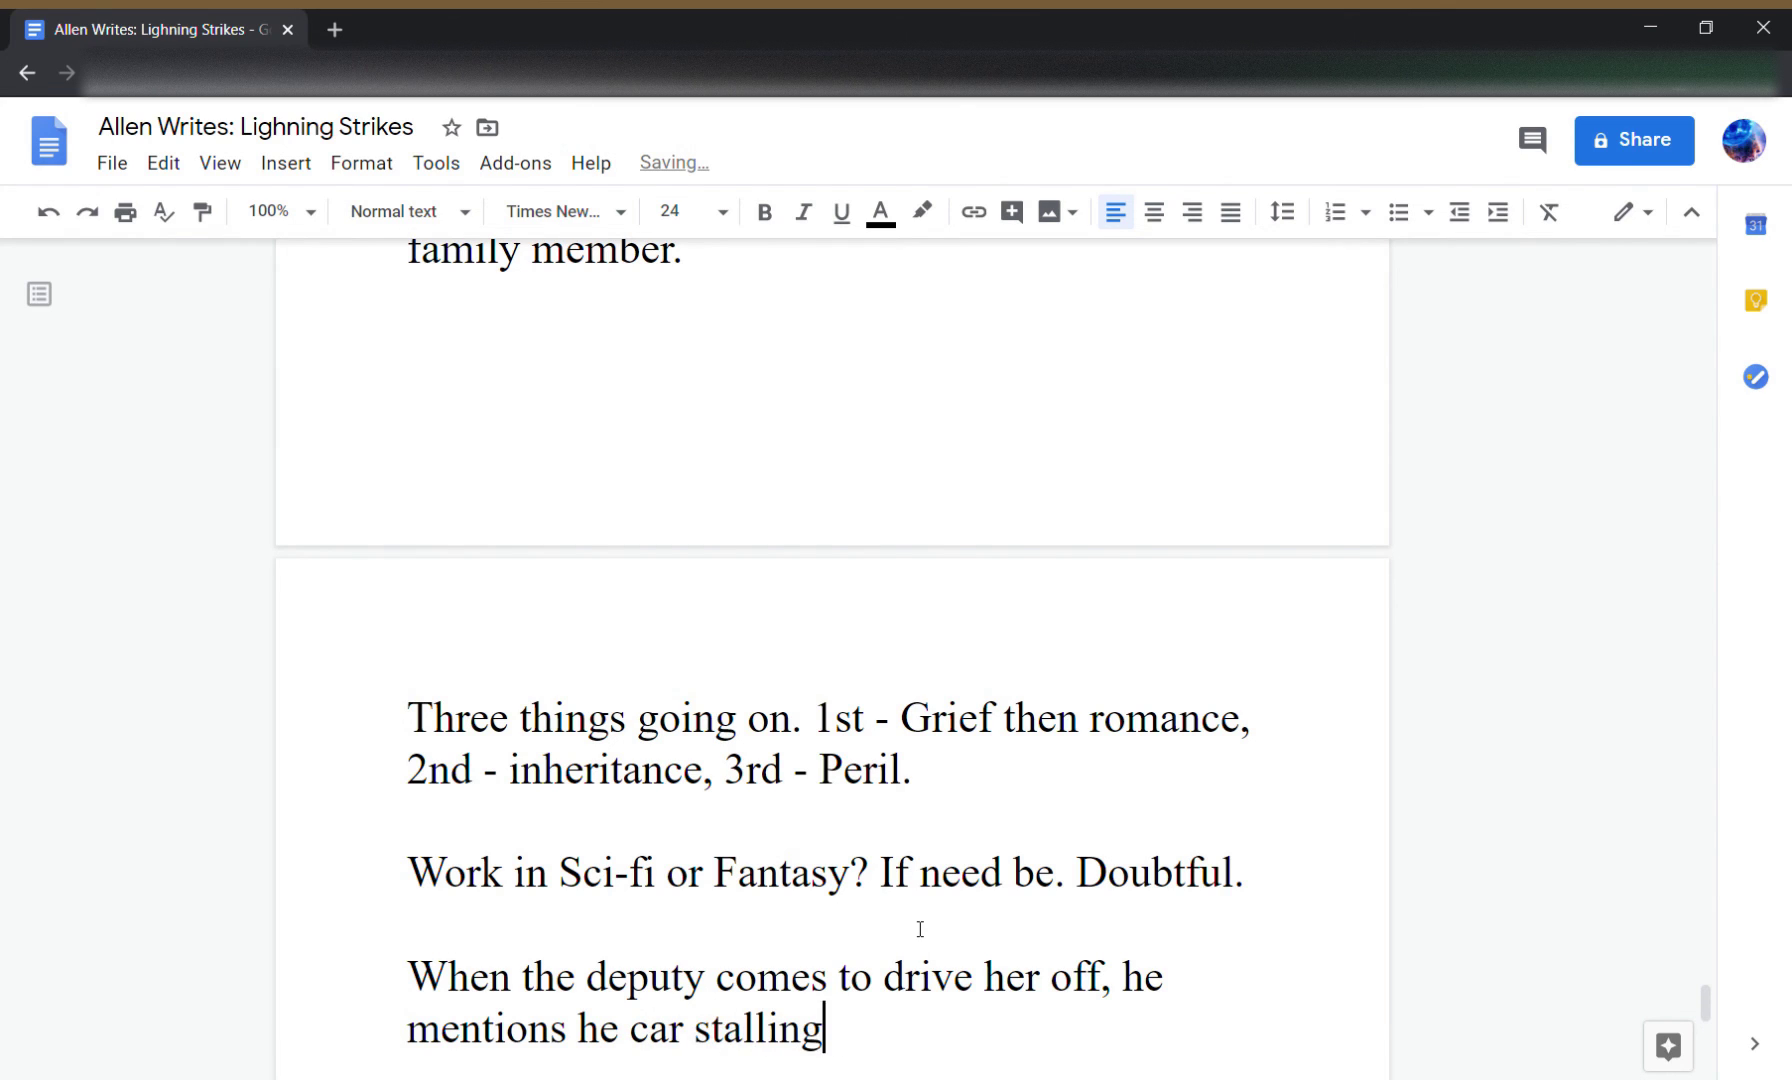
type("... no, it was struck ligfht")
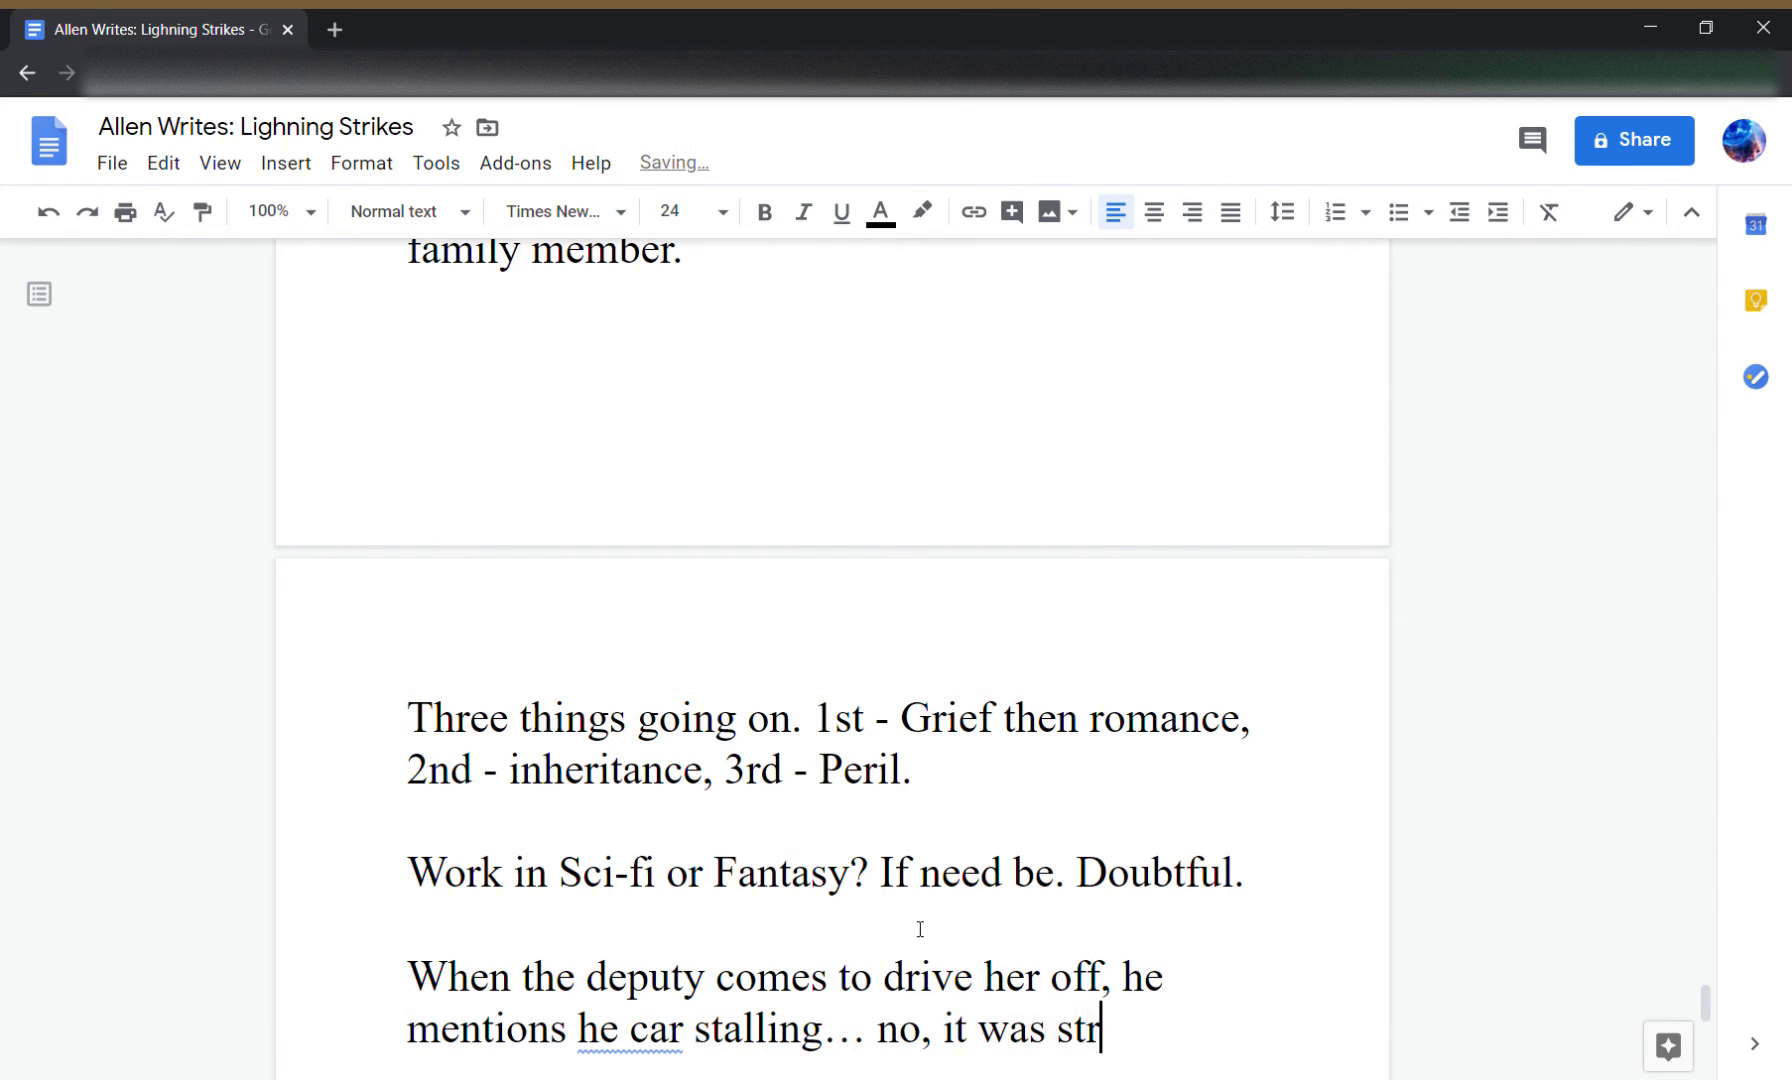
key("BackSpace")
key("BackSpace")
key("BackSpace")
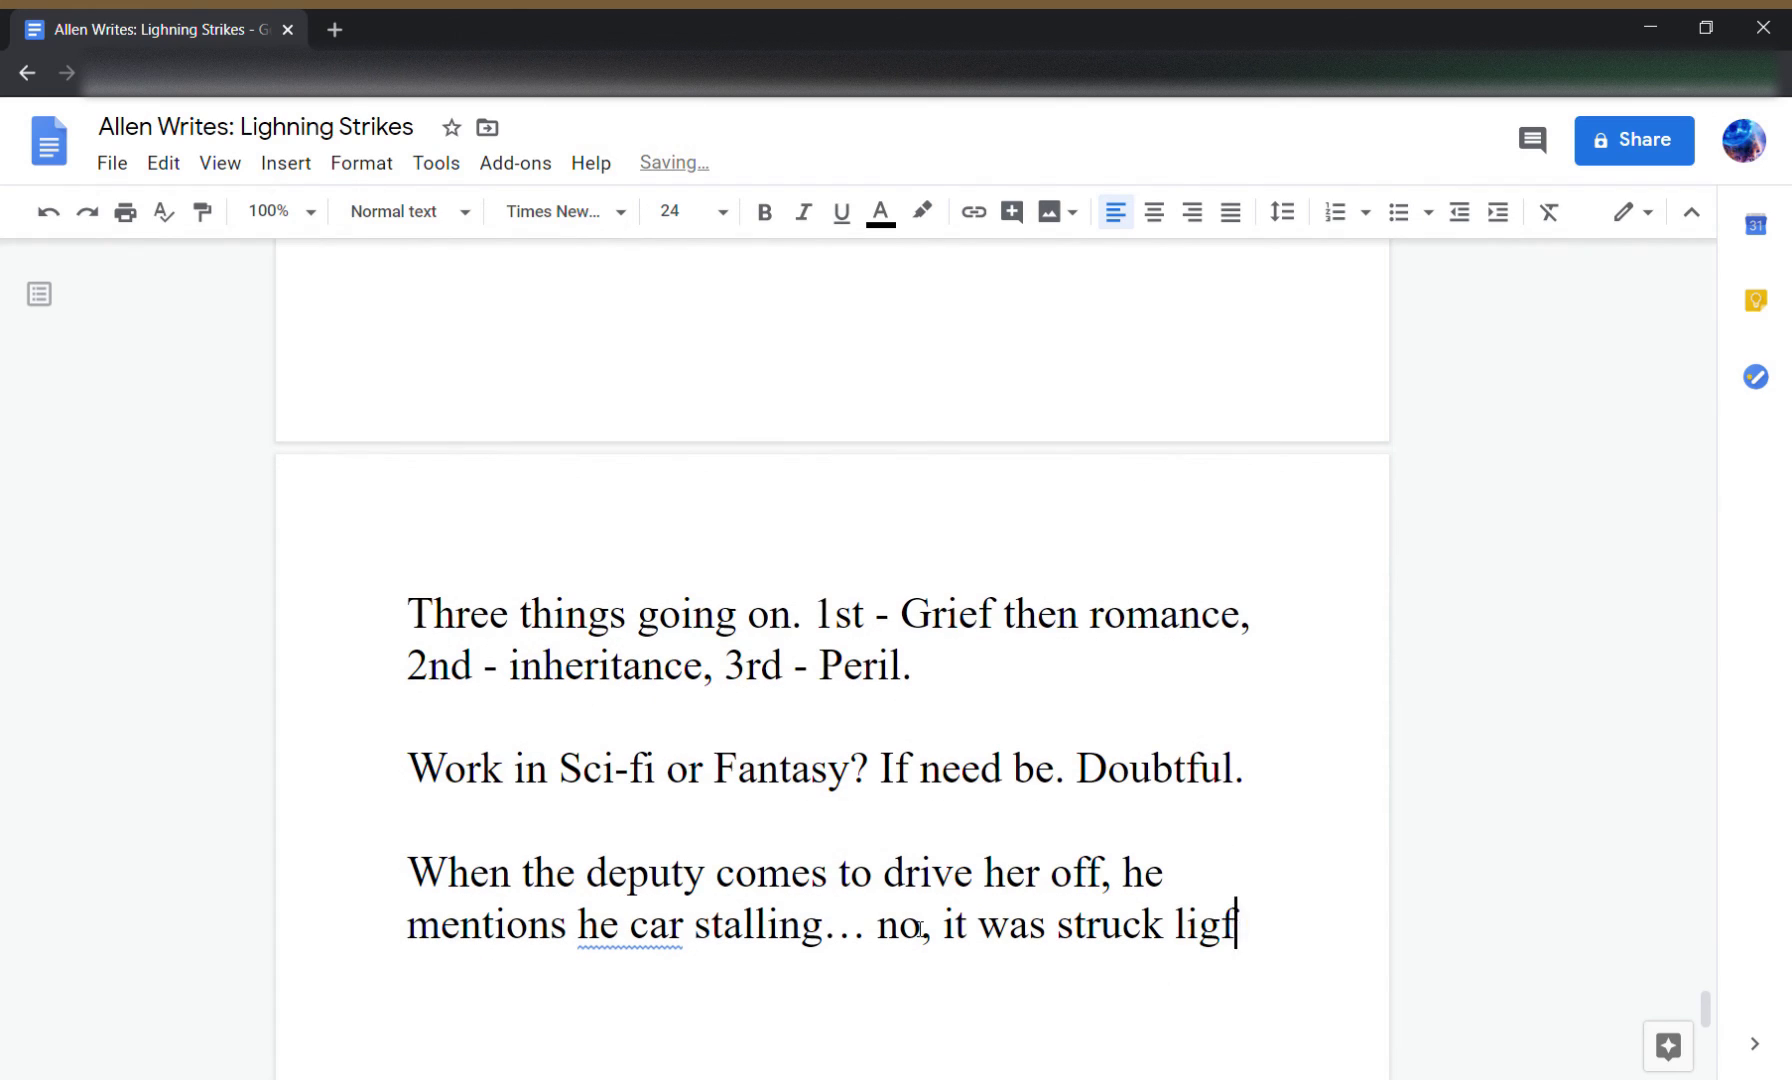
type("tnning")
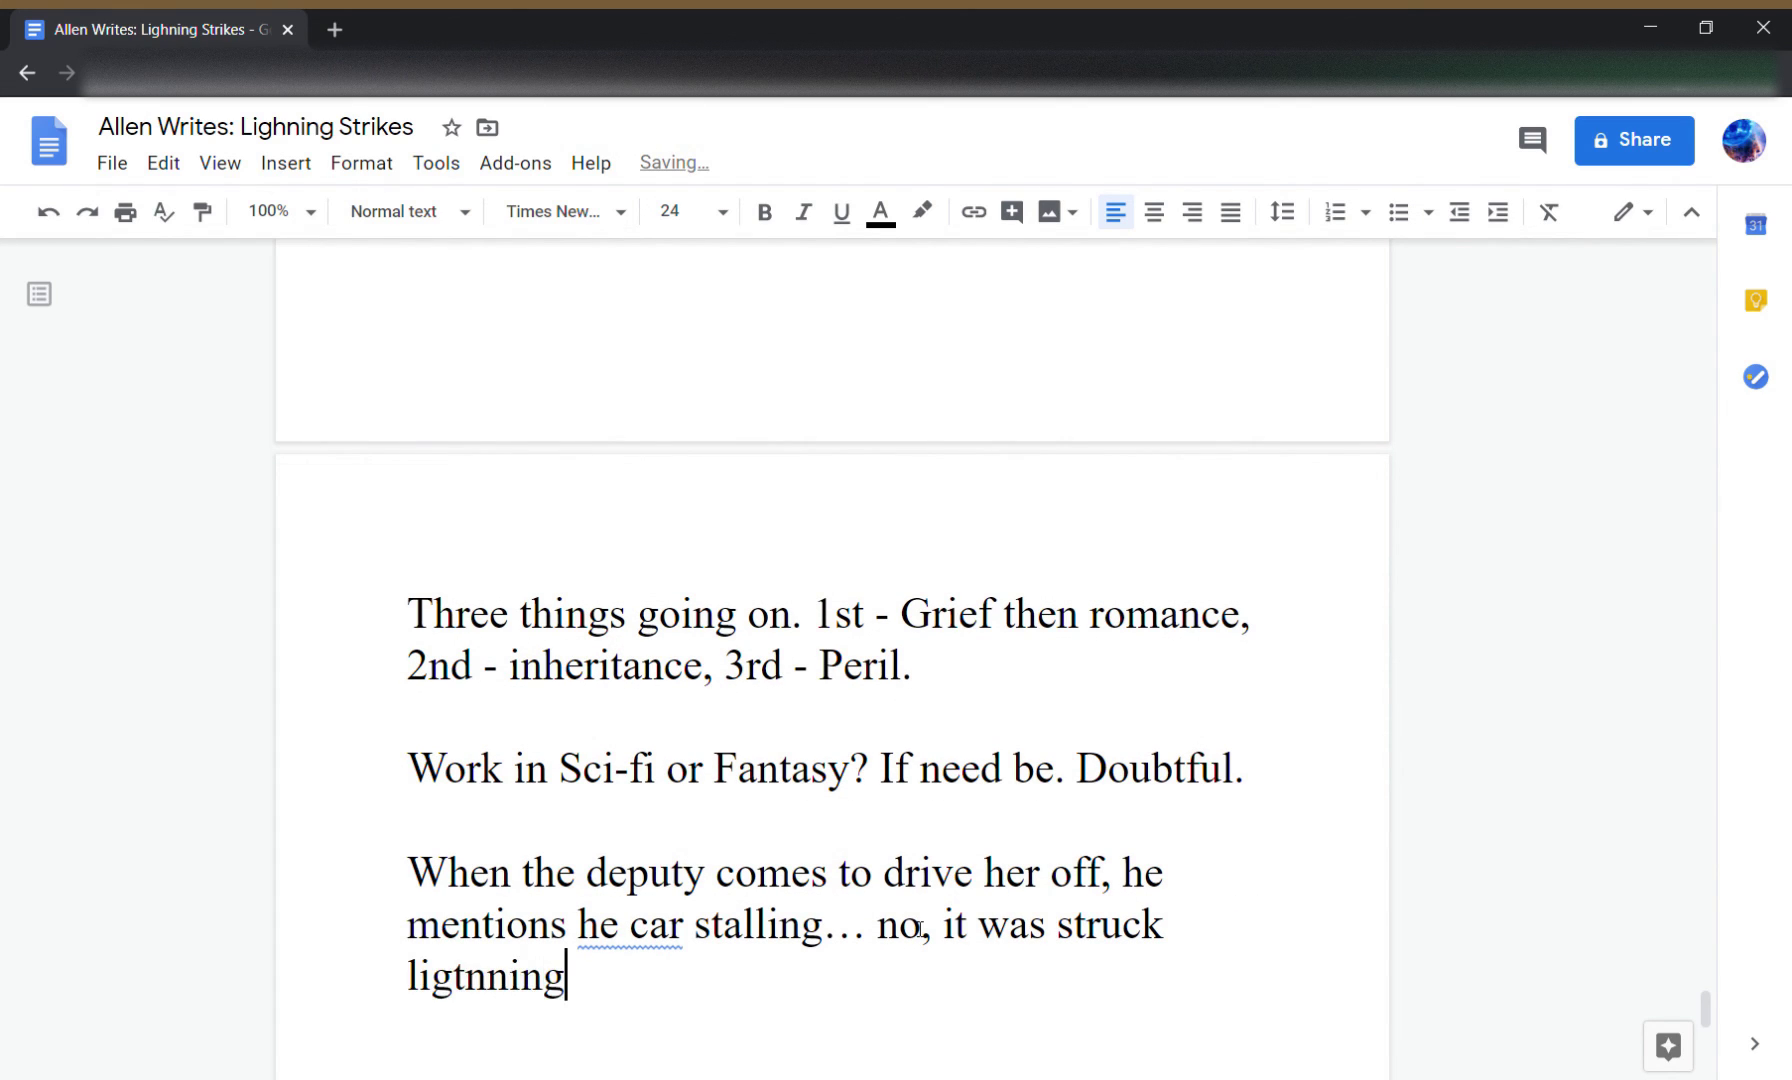
- Correct "he" to "her" before "car stalling" and enclose "her car stalling" in double quotation marks
key("Up")
key("Right")
key("Right")
key("Right")
key("Right")
key("Right")
key("Right")
key("Right")
key("Right")
key("Right")
key("Right")
key("Right")
key("Right")
key("Right")
key("Right")
key("Right")
type("\"")
key("Up")
key("Right")
key("Right")
key("Right")
key("Right")
key("Right")
key("Right")
key("Right")
key("Right")
key("Right")
key("Right")
key("Right")
key("Right")
key("Right")
key("Right")
key("Right")
key("Right")
key("Right")
key("Right")
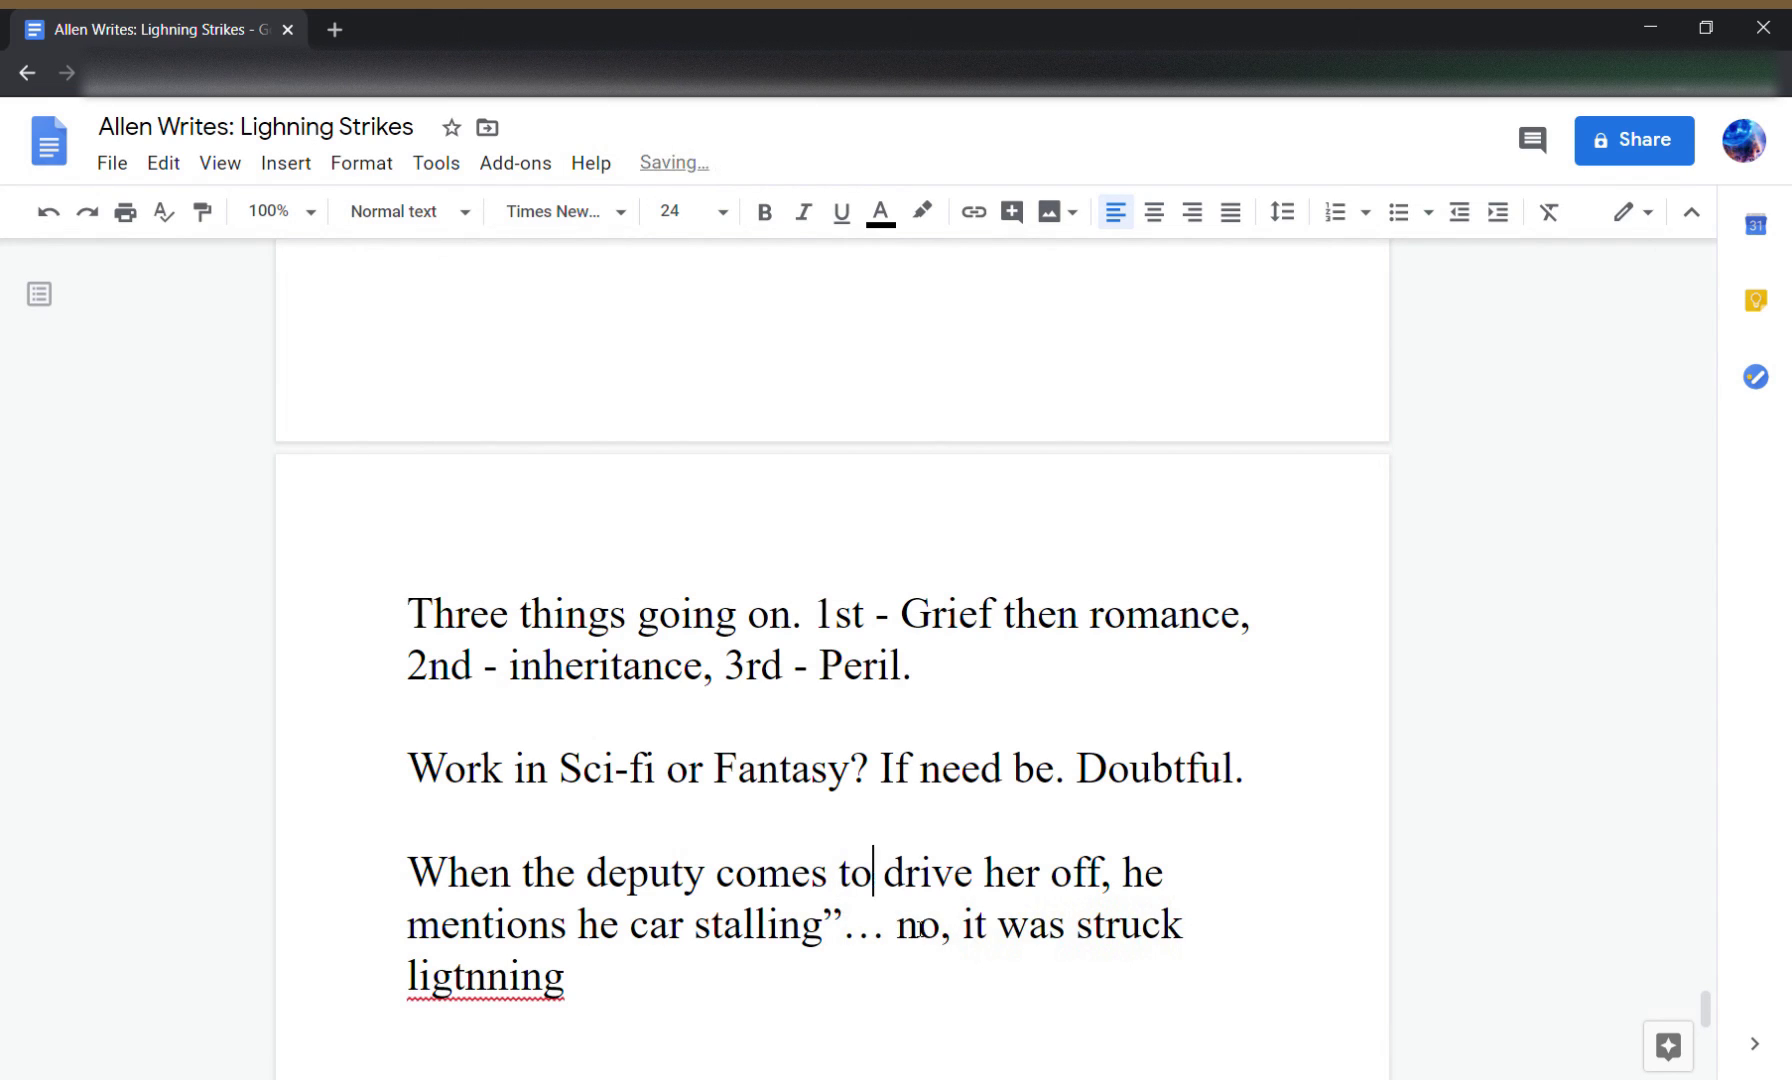
key("Right")
key("Right")
key("Right")
key("Right")
key("Right")
key("Right")
key("Right")
key("Right")
key("Right")
key("Right")
key("Right")
key("Right")
key("Right")
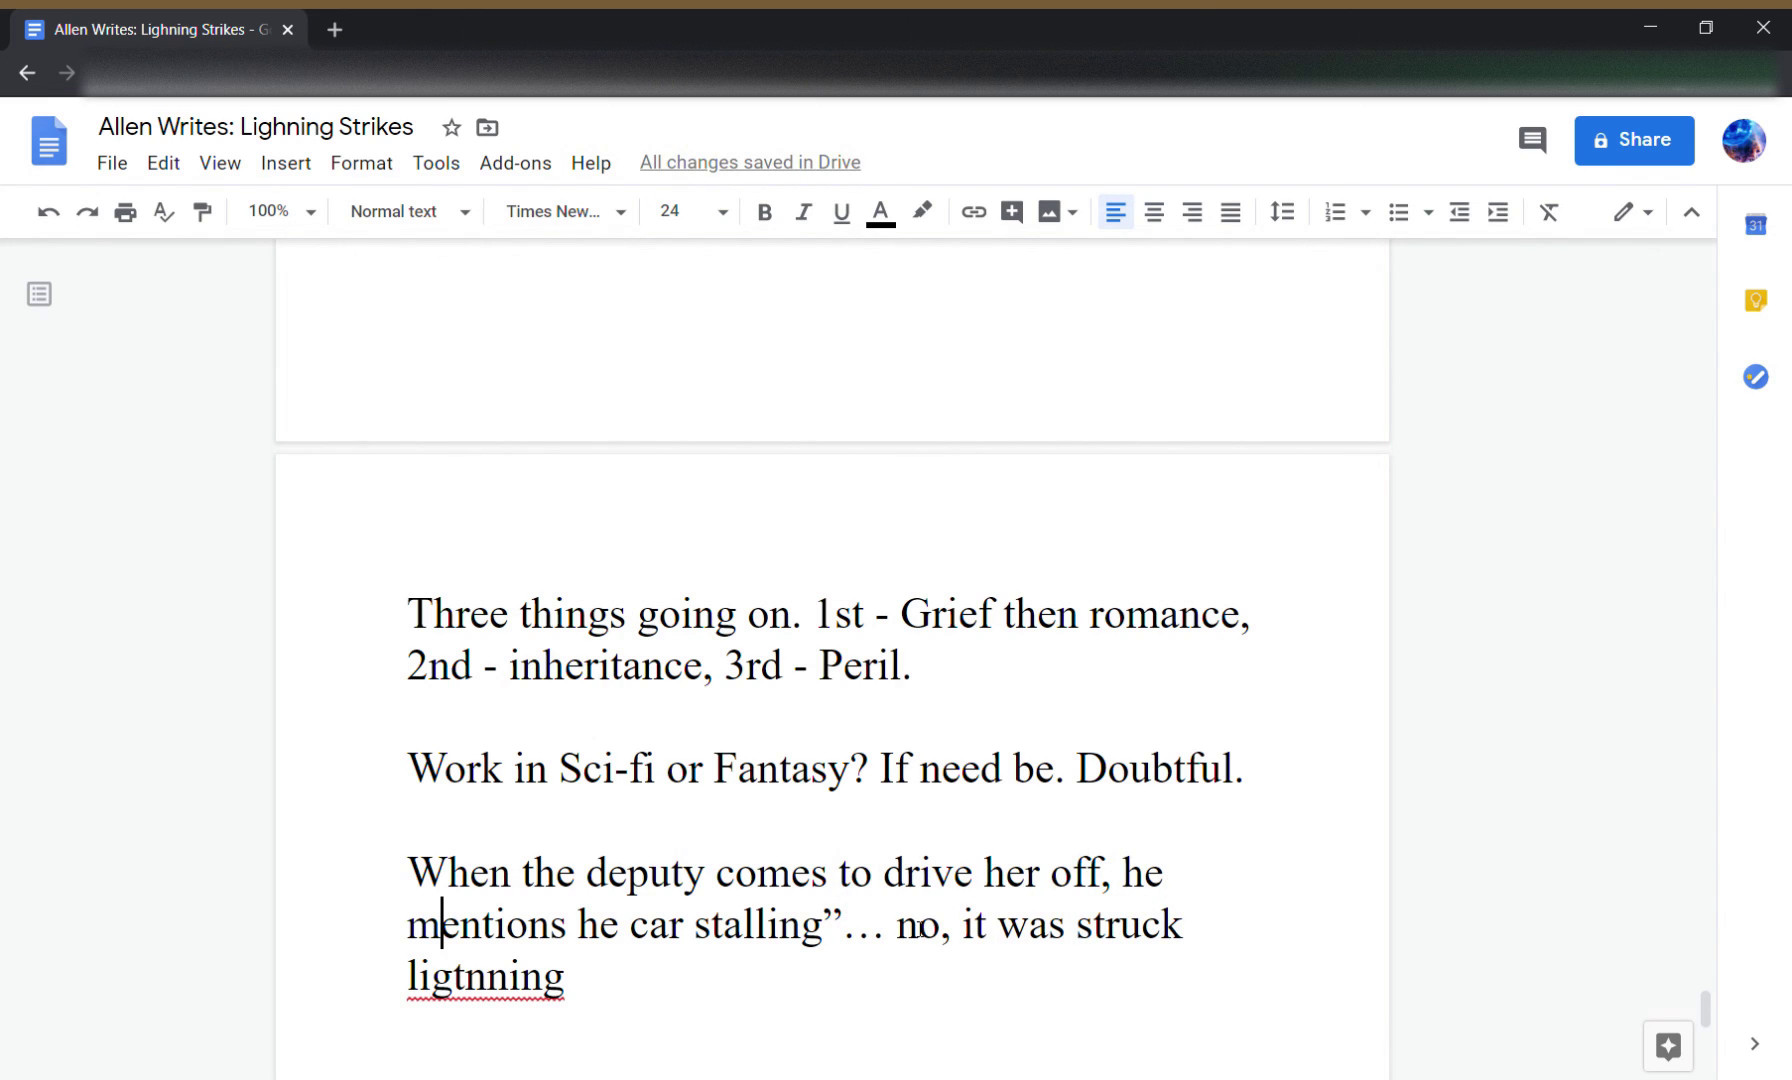
type("r")
key("Left")
key("Left")
key("Left")
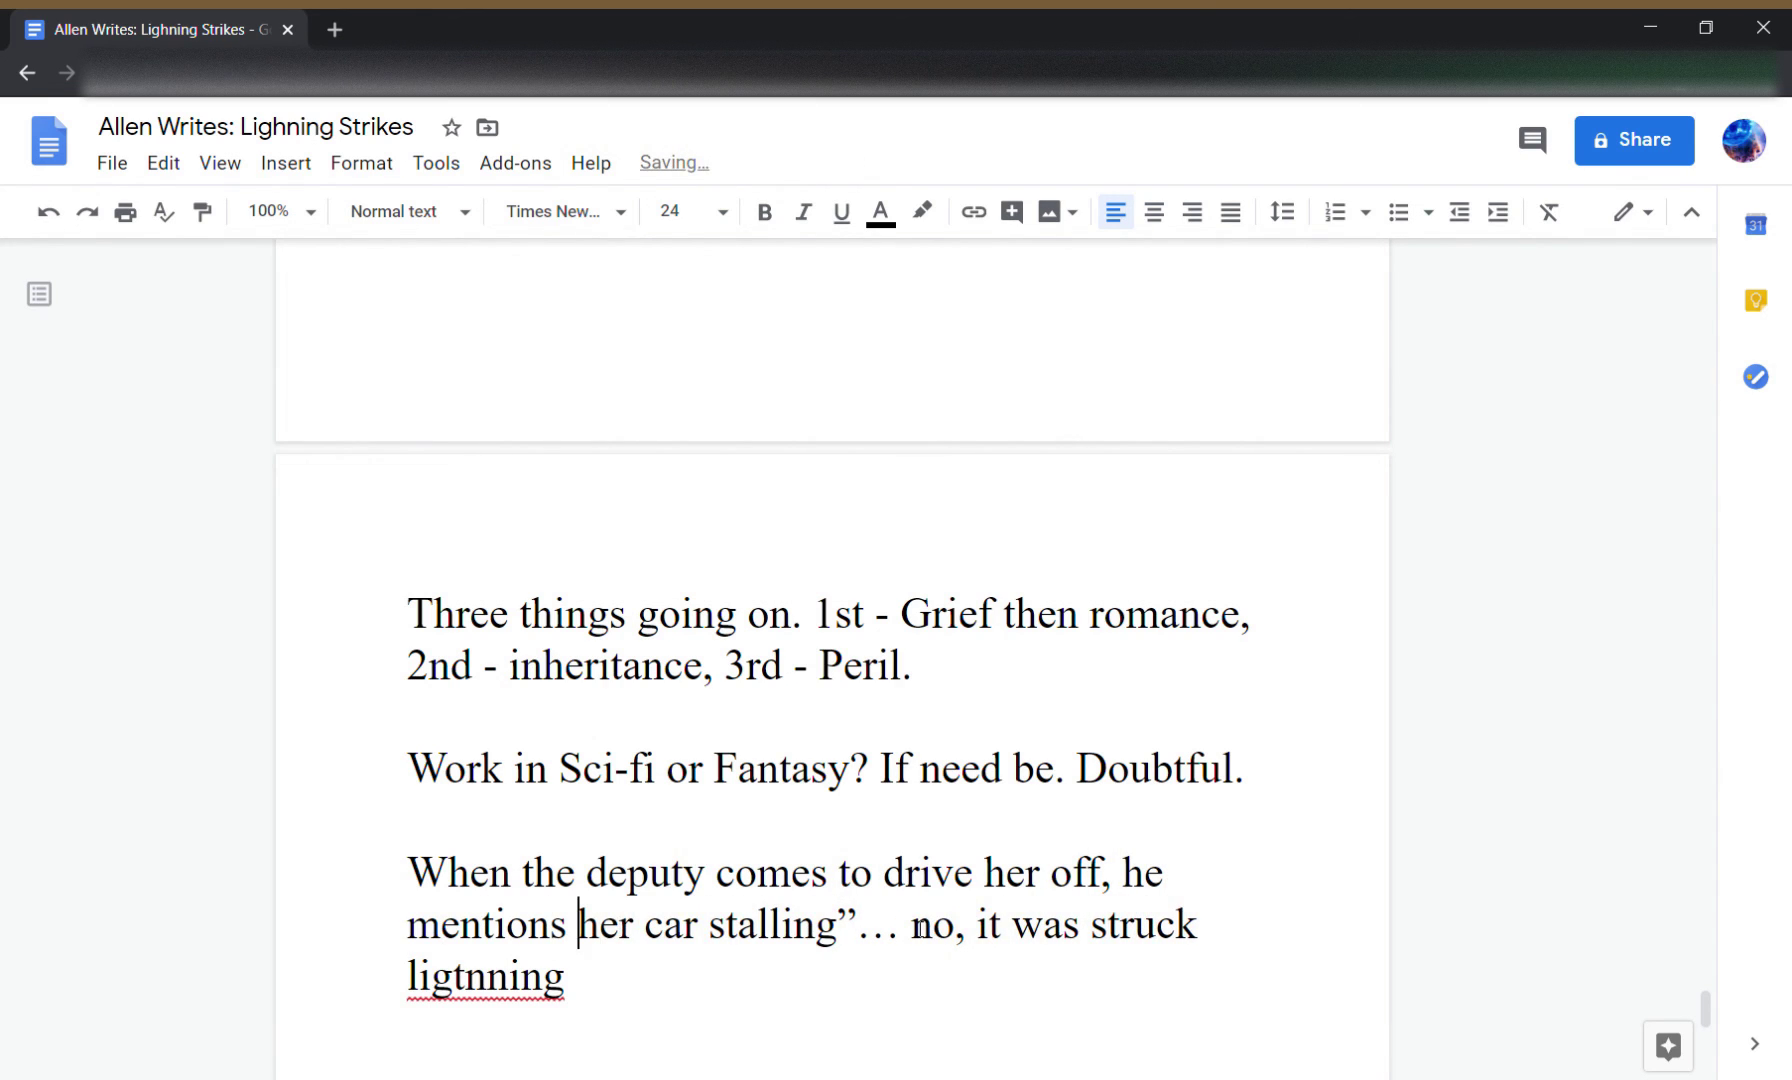
type("\"")
- Enclose the reply that runs from "no, it was struck" to the paragraph's end in double quotation marks
key("Right")
key("Right")
key("Right")
key("Right")
key("Right")
key("Right")
key("Right")
key("Right")
key("Right")
key("Right")
key("Right")
key("Right")
key("Right")
key("Right")
key("Right")
key("Right")
key("Right")
key("Right")
key("Right")
key("Right")
key("Right")
key("Left")
key("Left")
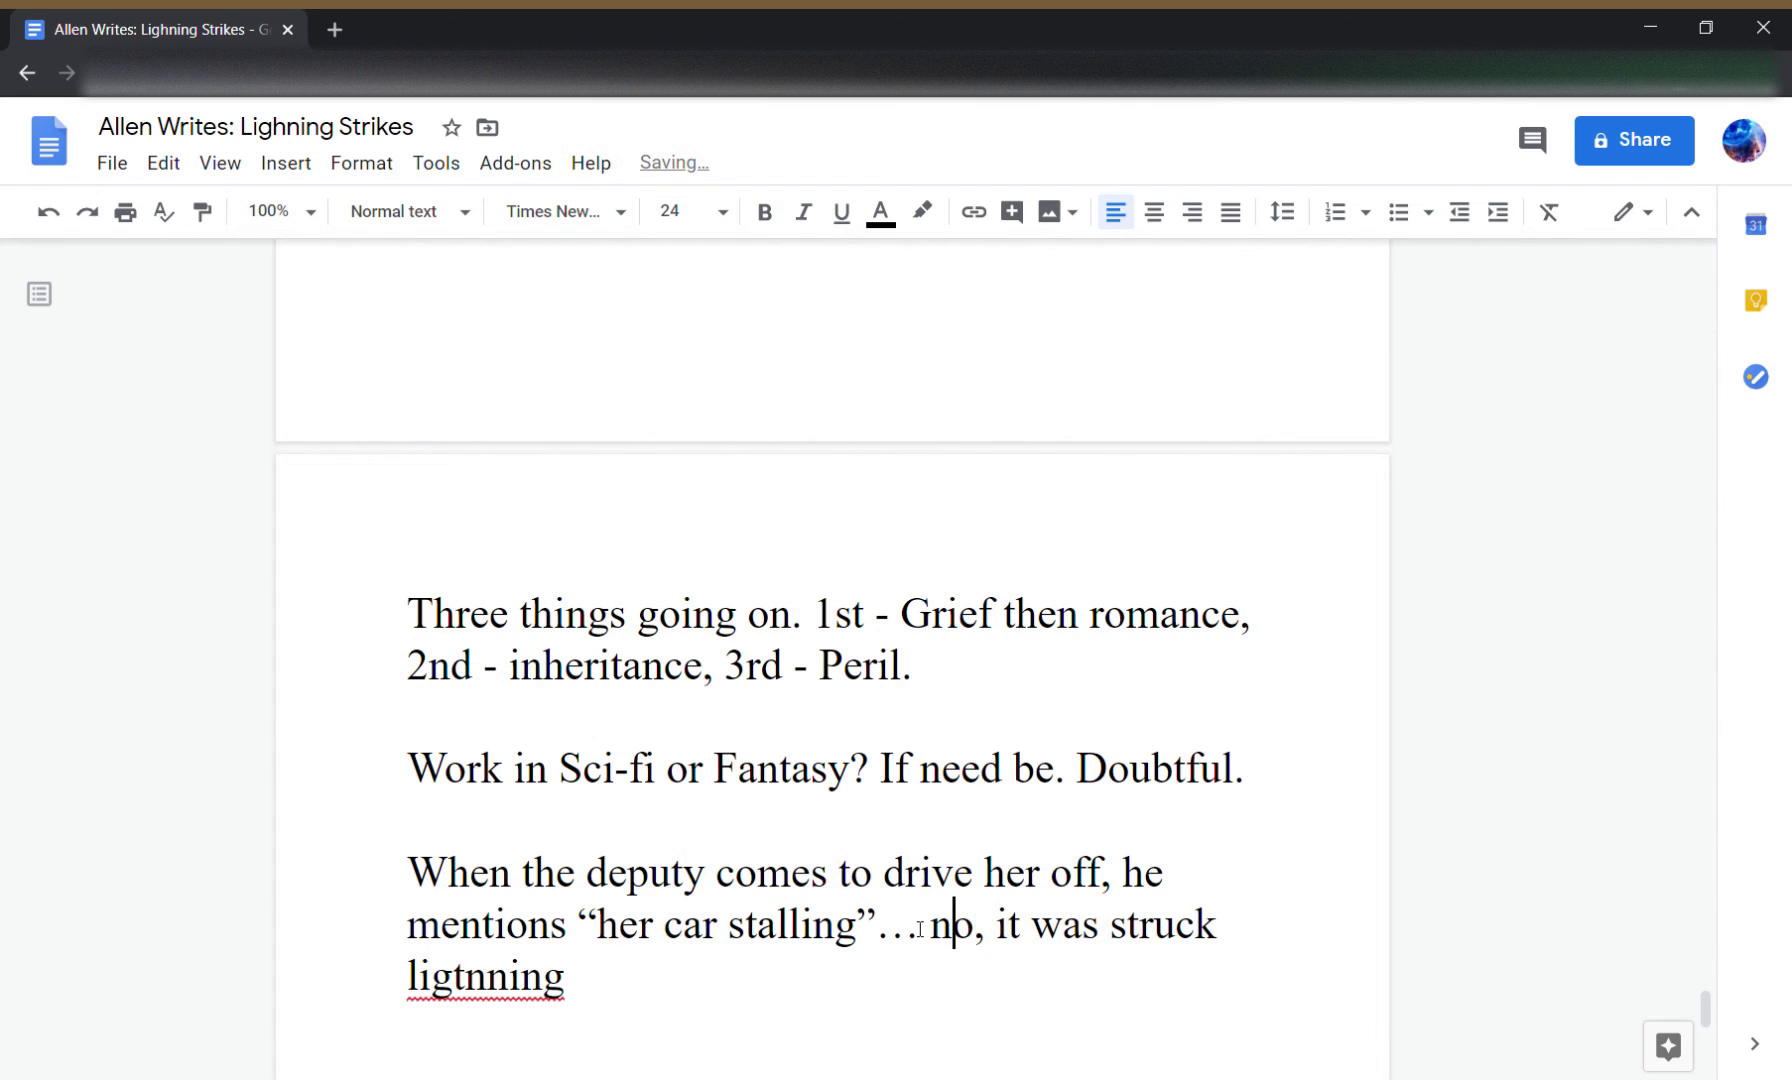
type("\"")
key("Down")
type("\"")
key("Left")
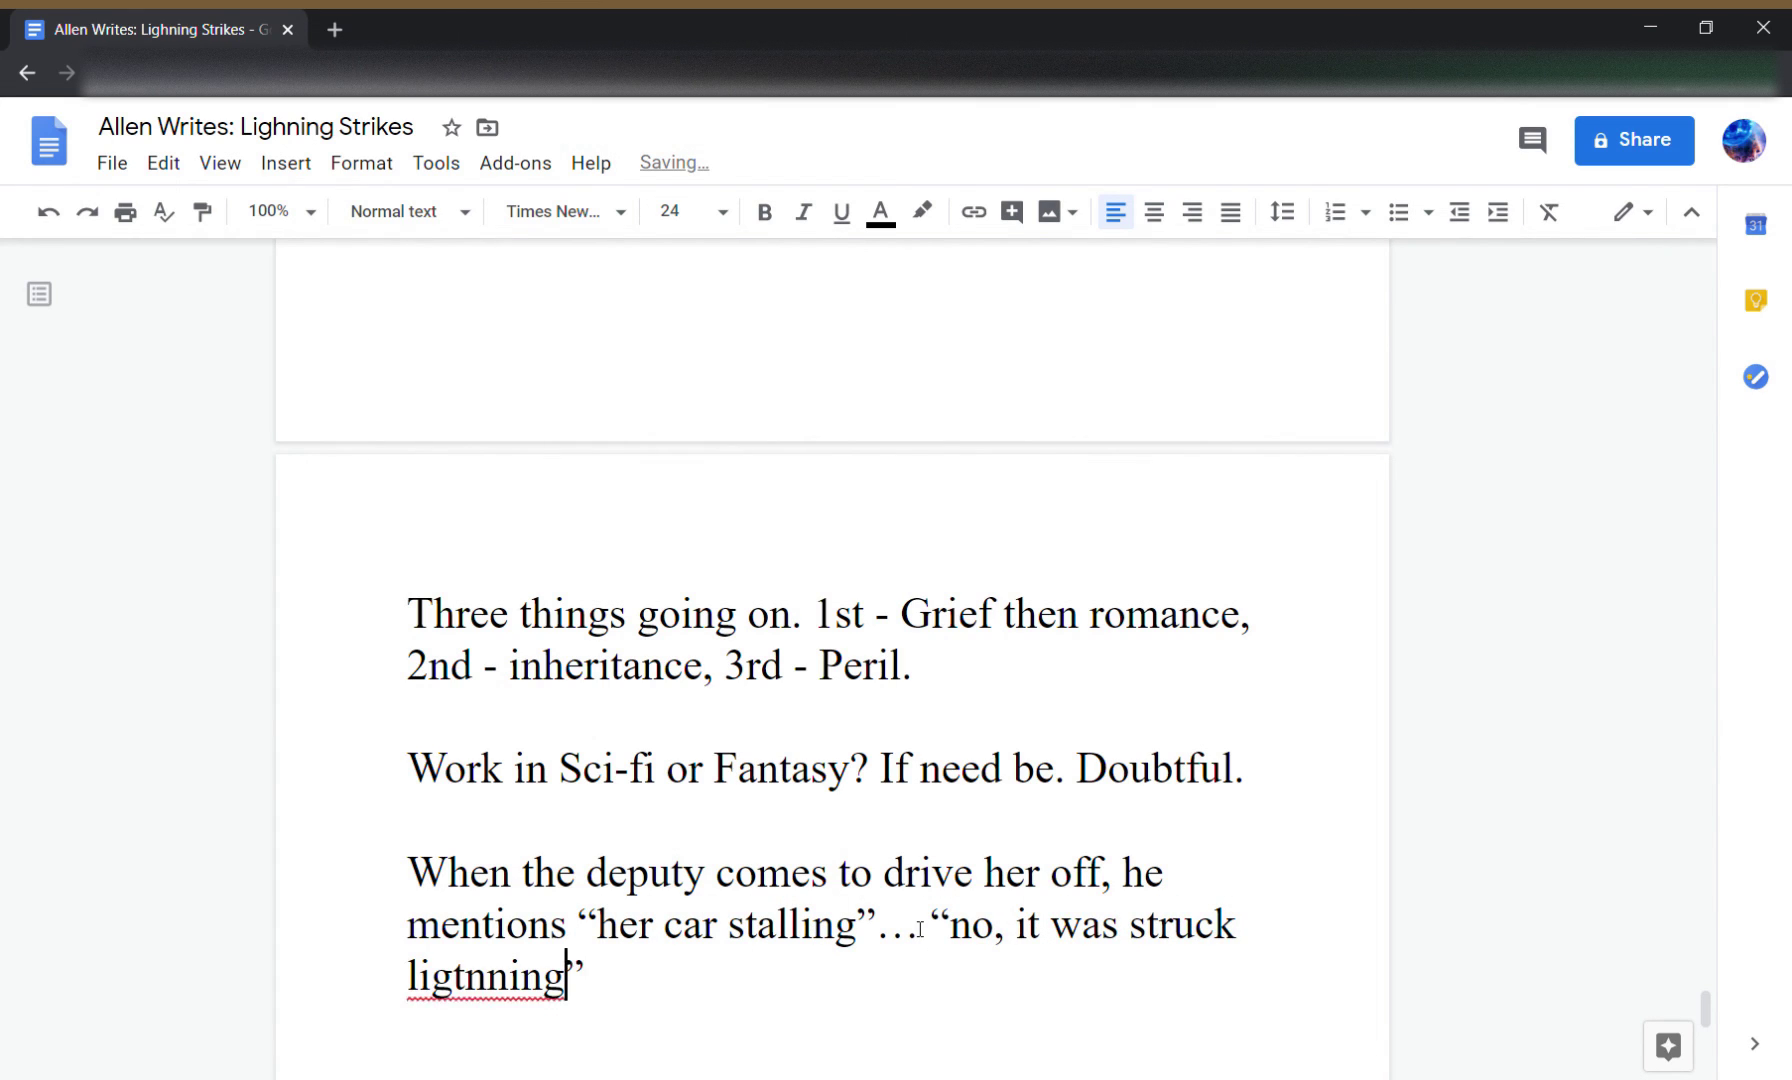
- Remove the extra "n" from "ligtnning" and return to the end of the paragraph
key("Left")
key("Left")
key("Left")
key("Left")
key("Left")
key("Right")
key("BackSpace")
key("Right")
key("End")
key("Return")
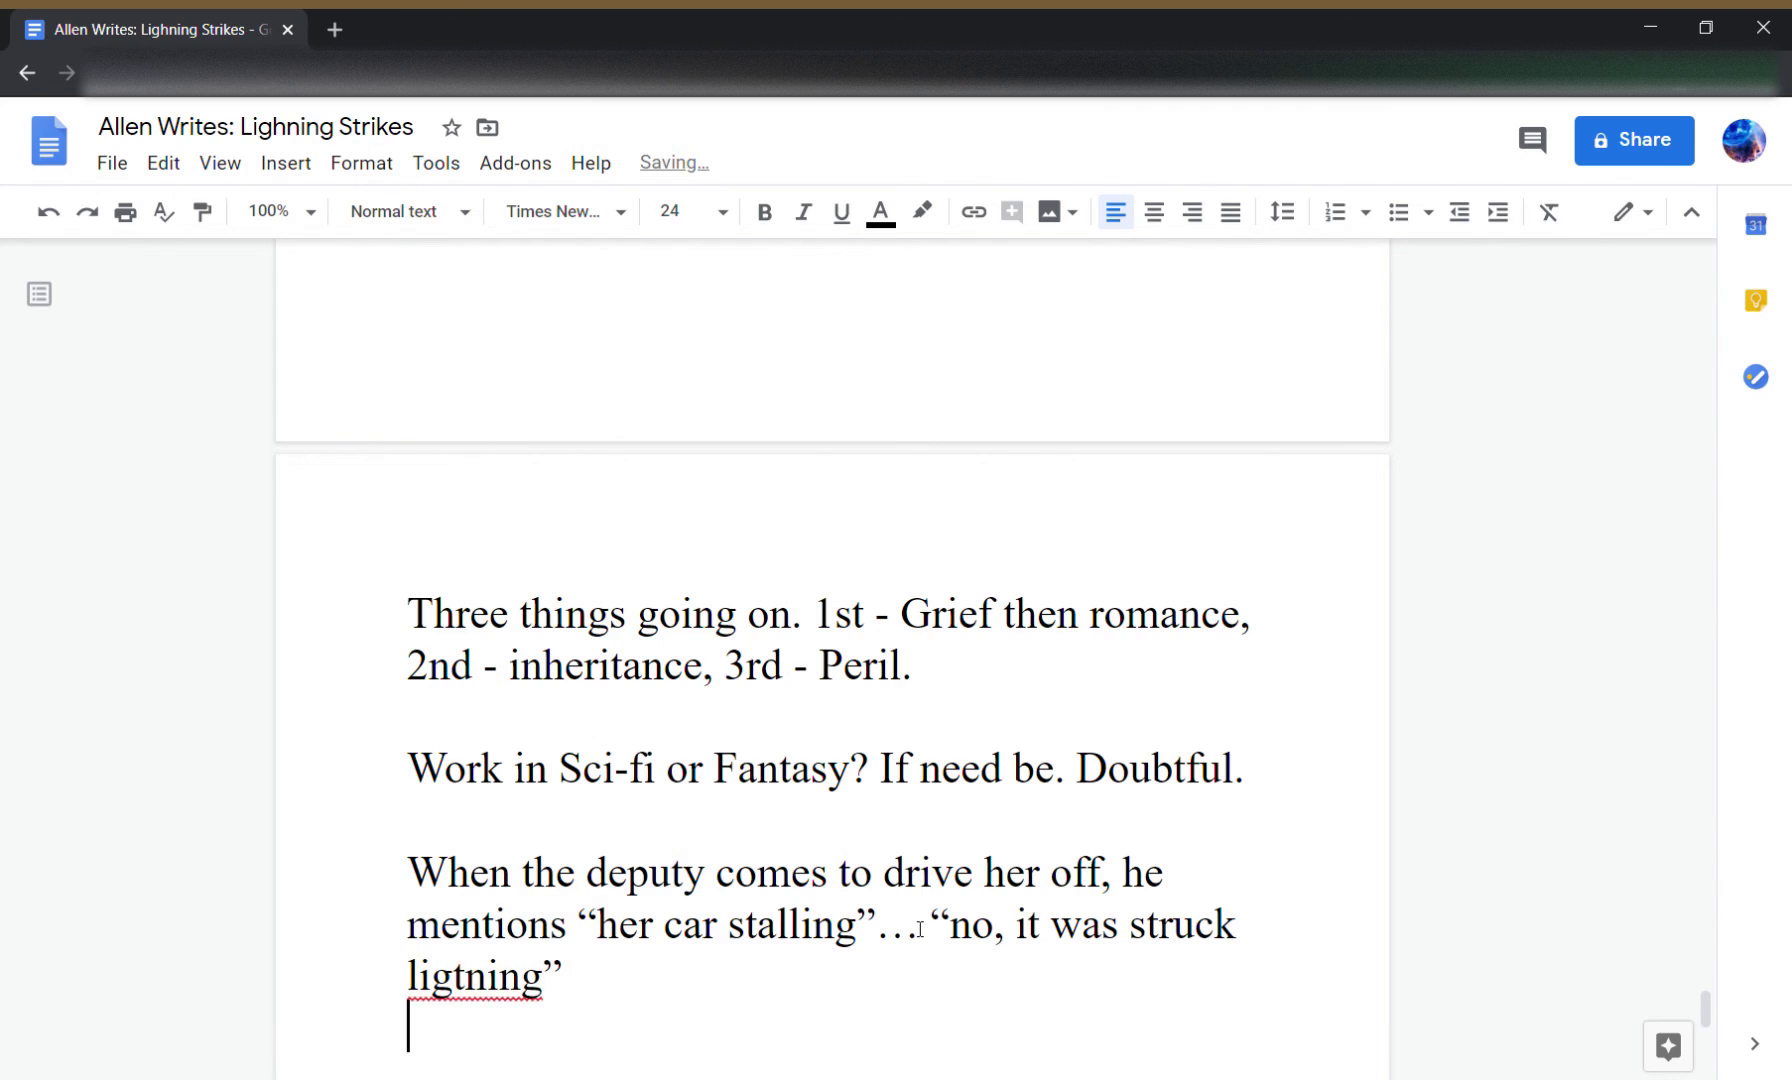
key("BackSpace")
- Add a comma and the quoted reply "I find that unlikely" at the end of the deputy paragraph
type(", ")
type("\"I ")
type("find tghat")
key("BackSpace")
key("BackSpace")
key("BackSpace")
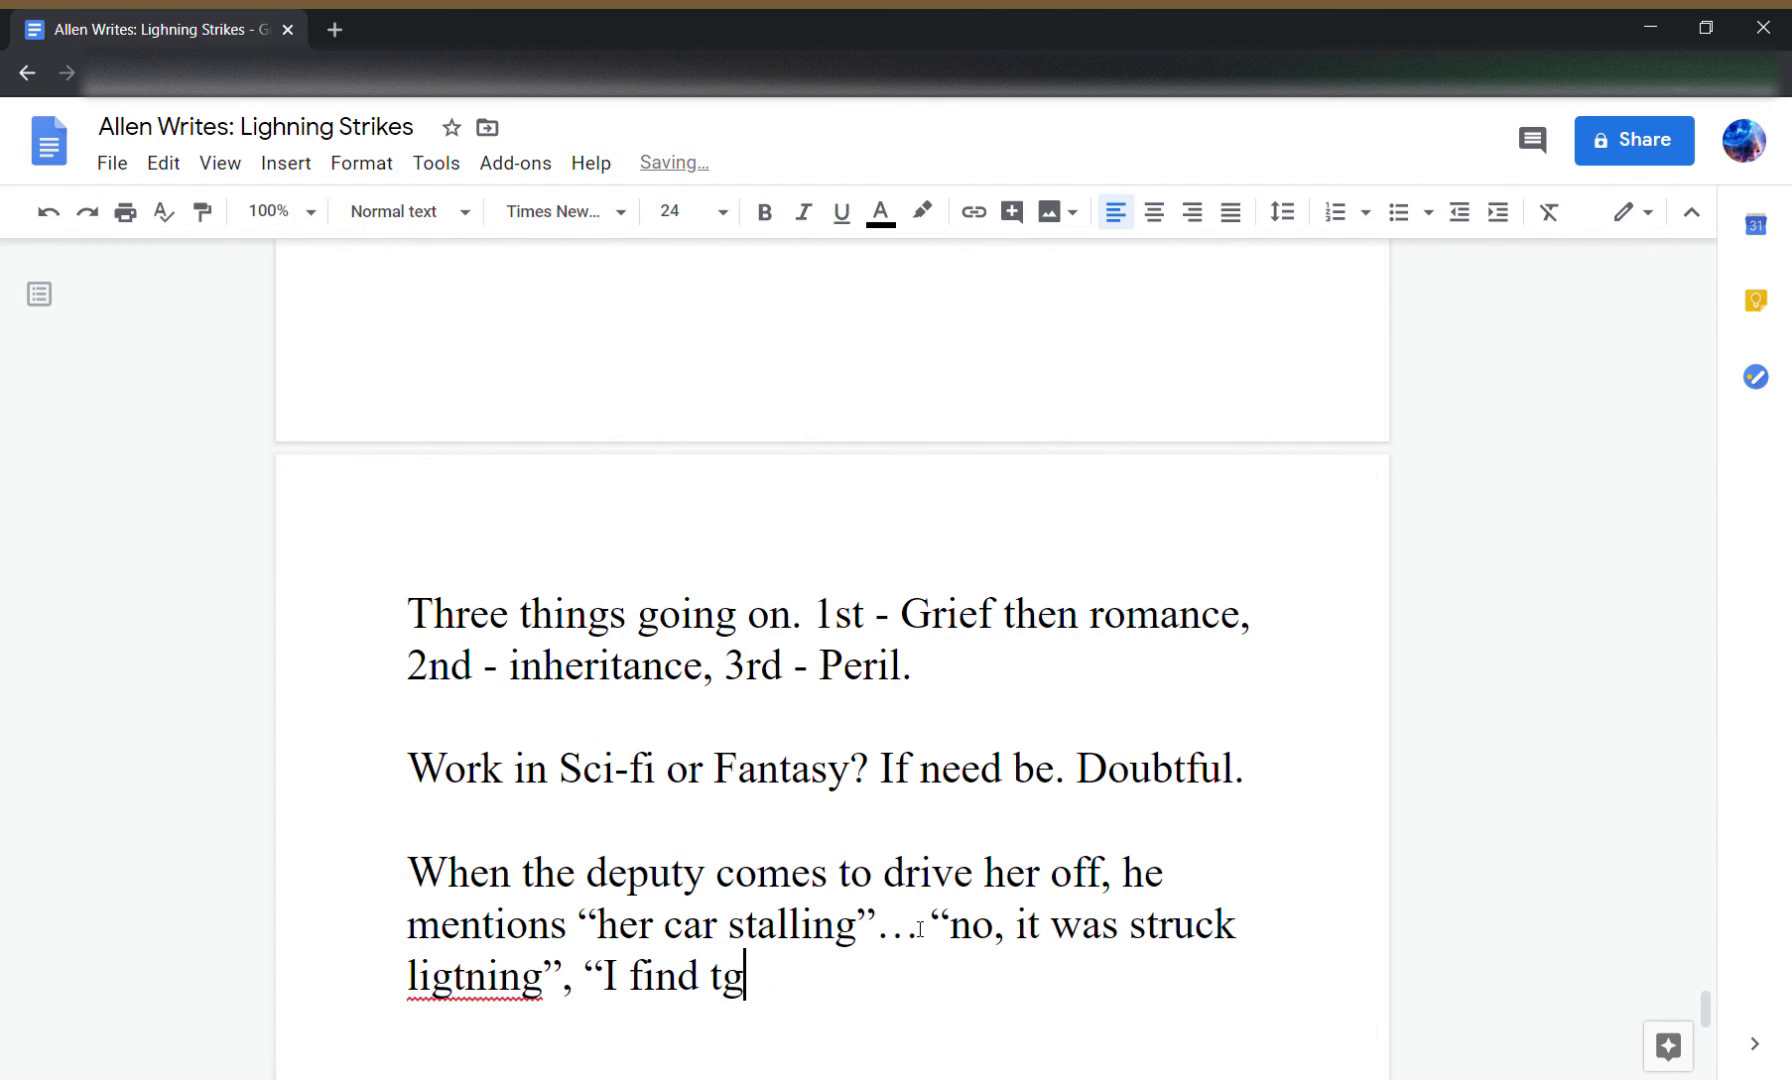
key("BackSpace")
type("hat unlike")
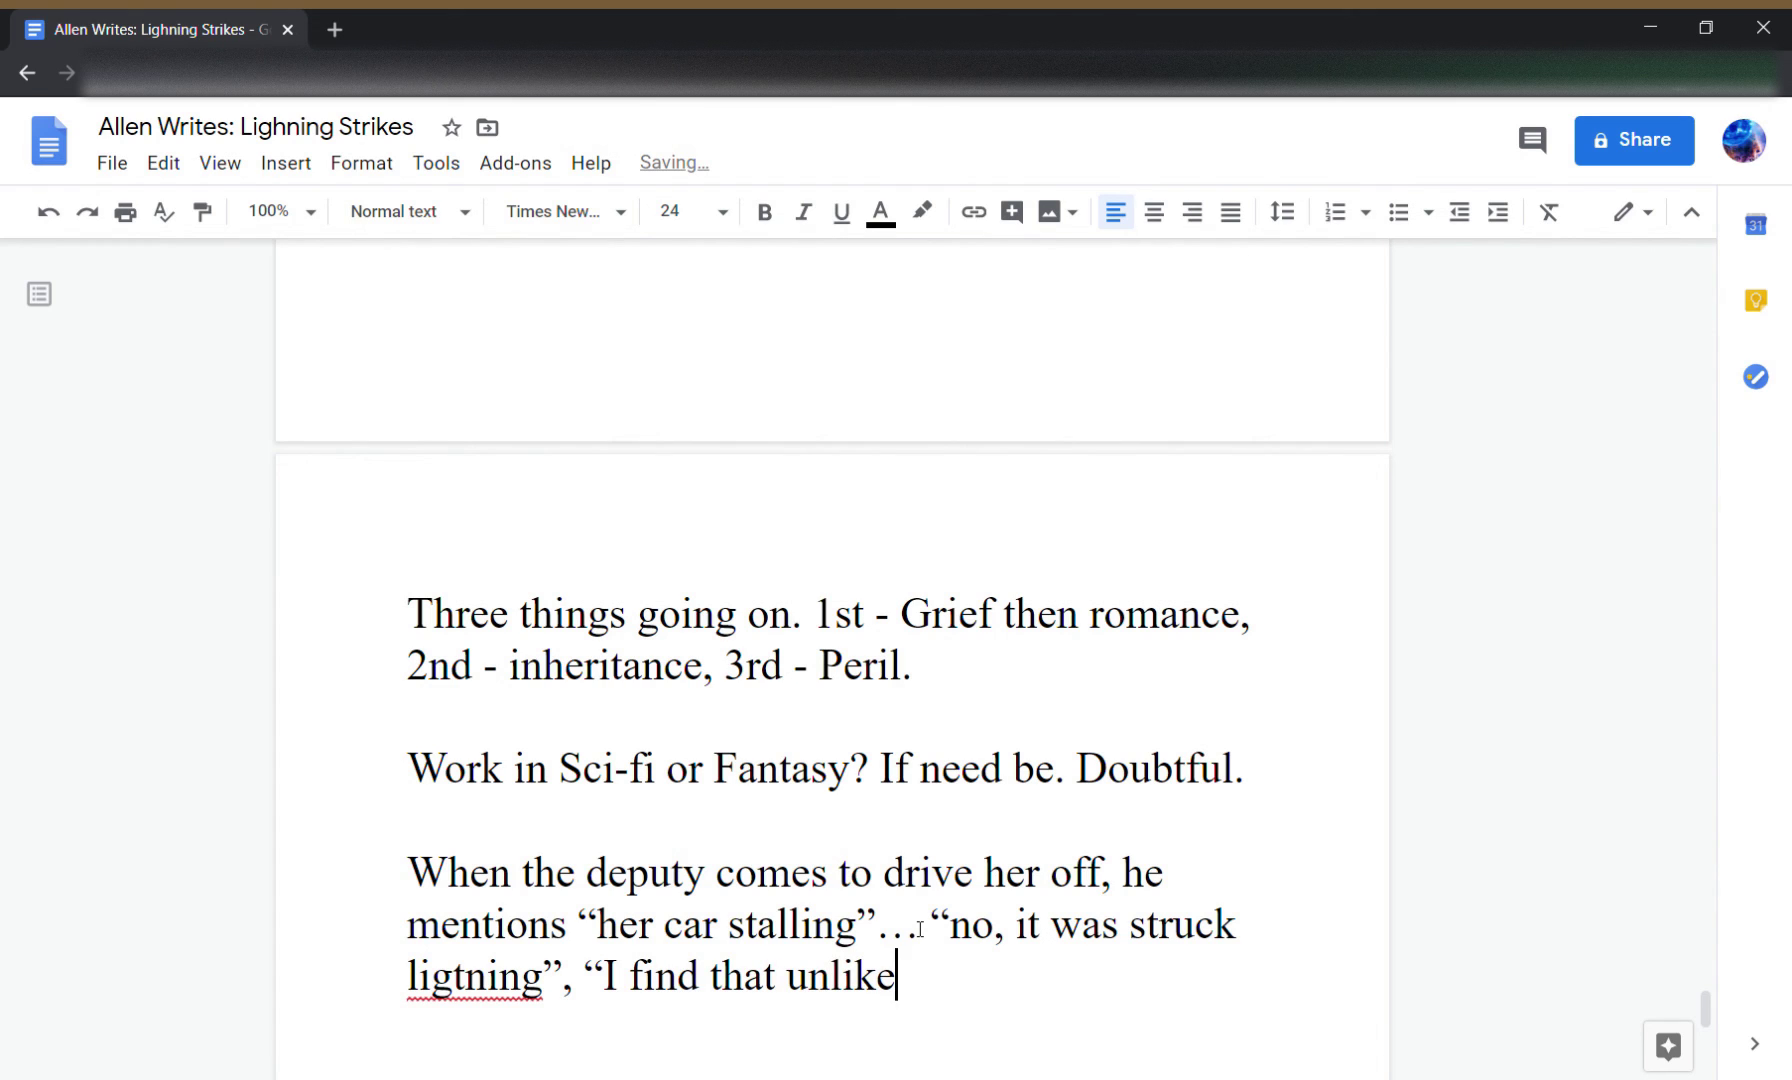
type("ly\"")
- Complete the sentence with ", she points to her burned up car when they pass."
type(", she point")
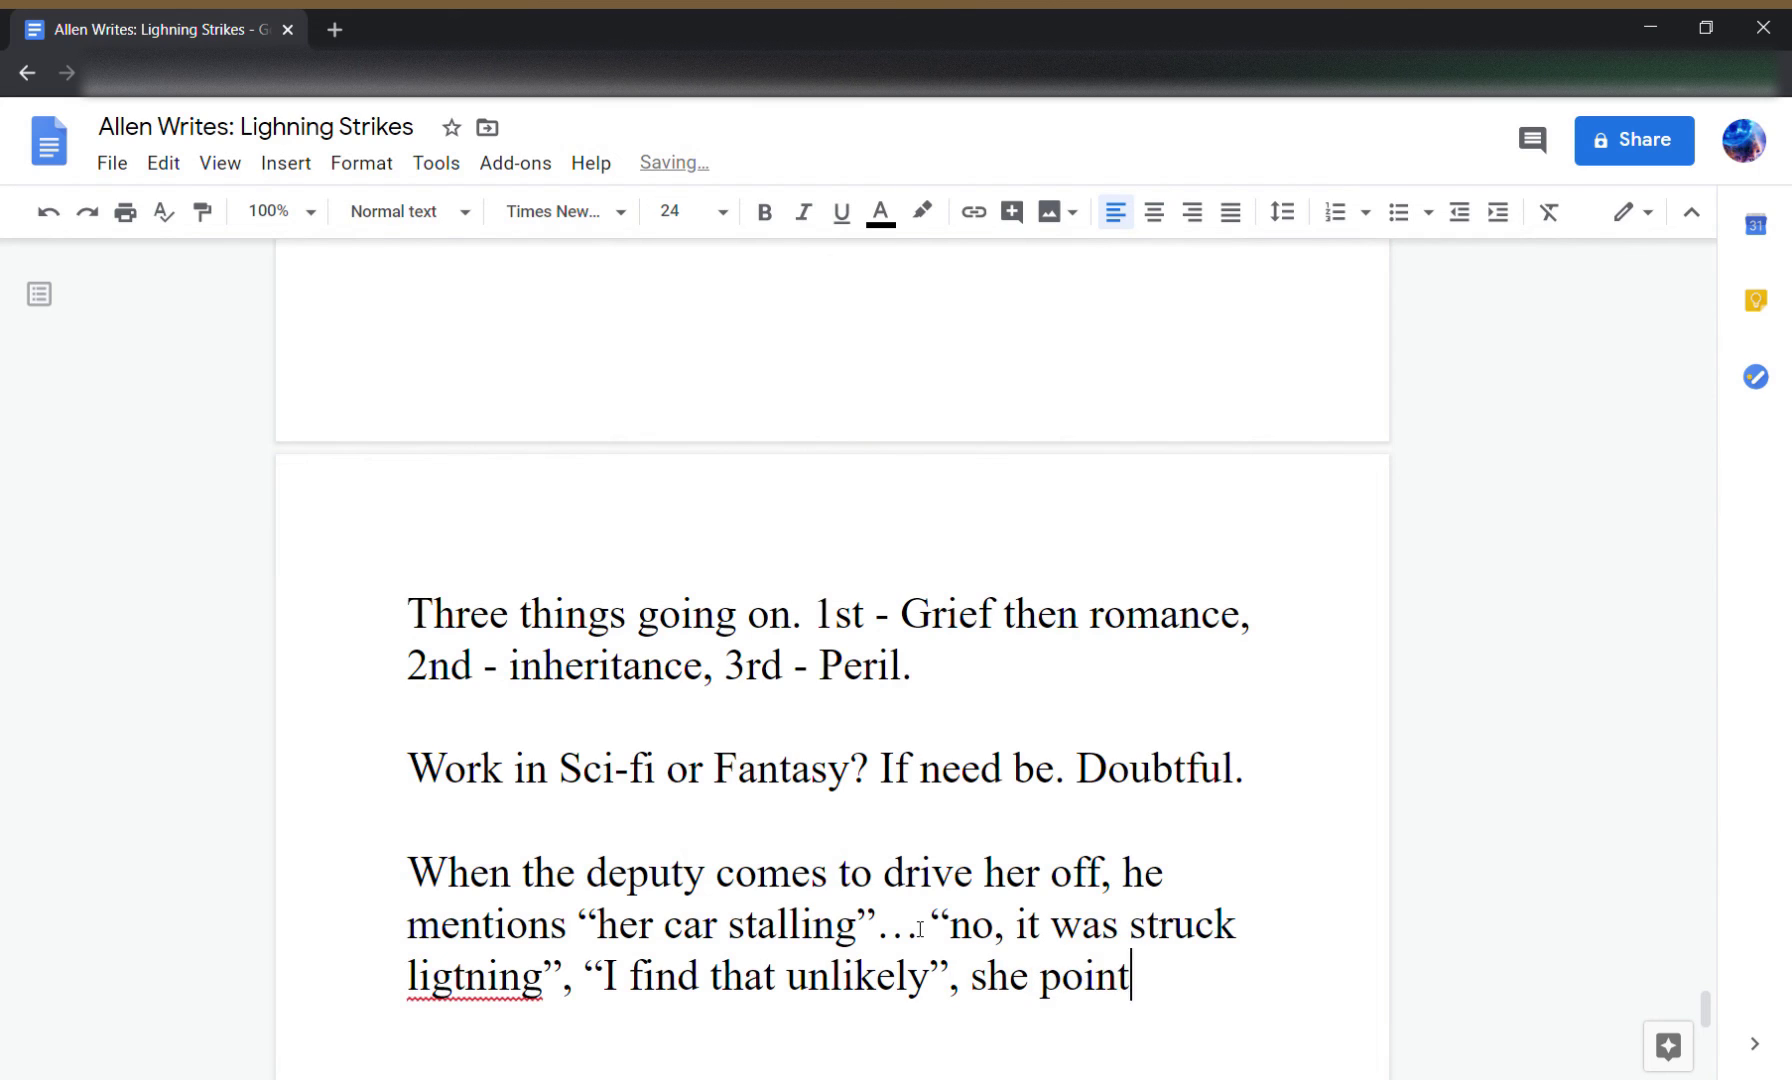
type("s to th")
key("BackSpace")
key("BackSpace")
type("h")
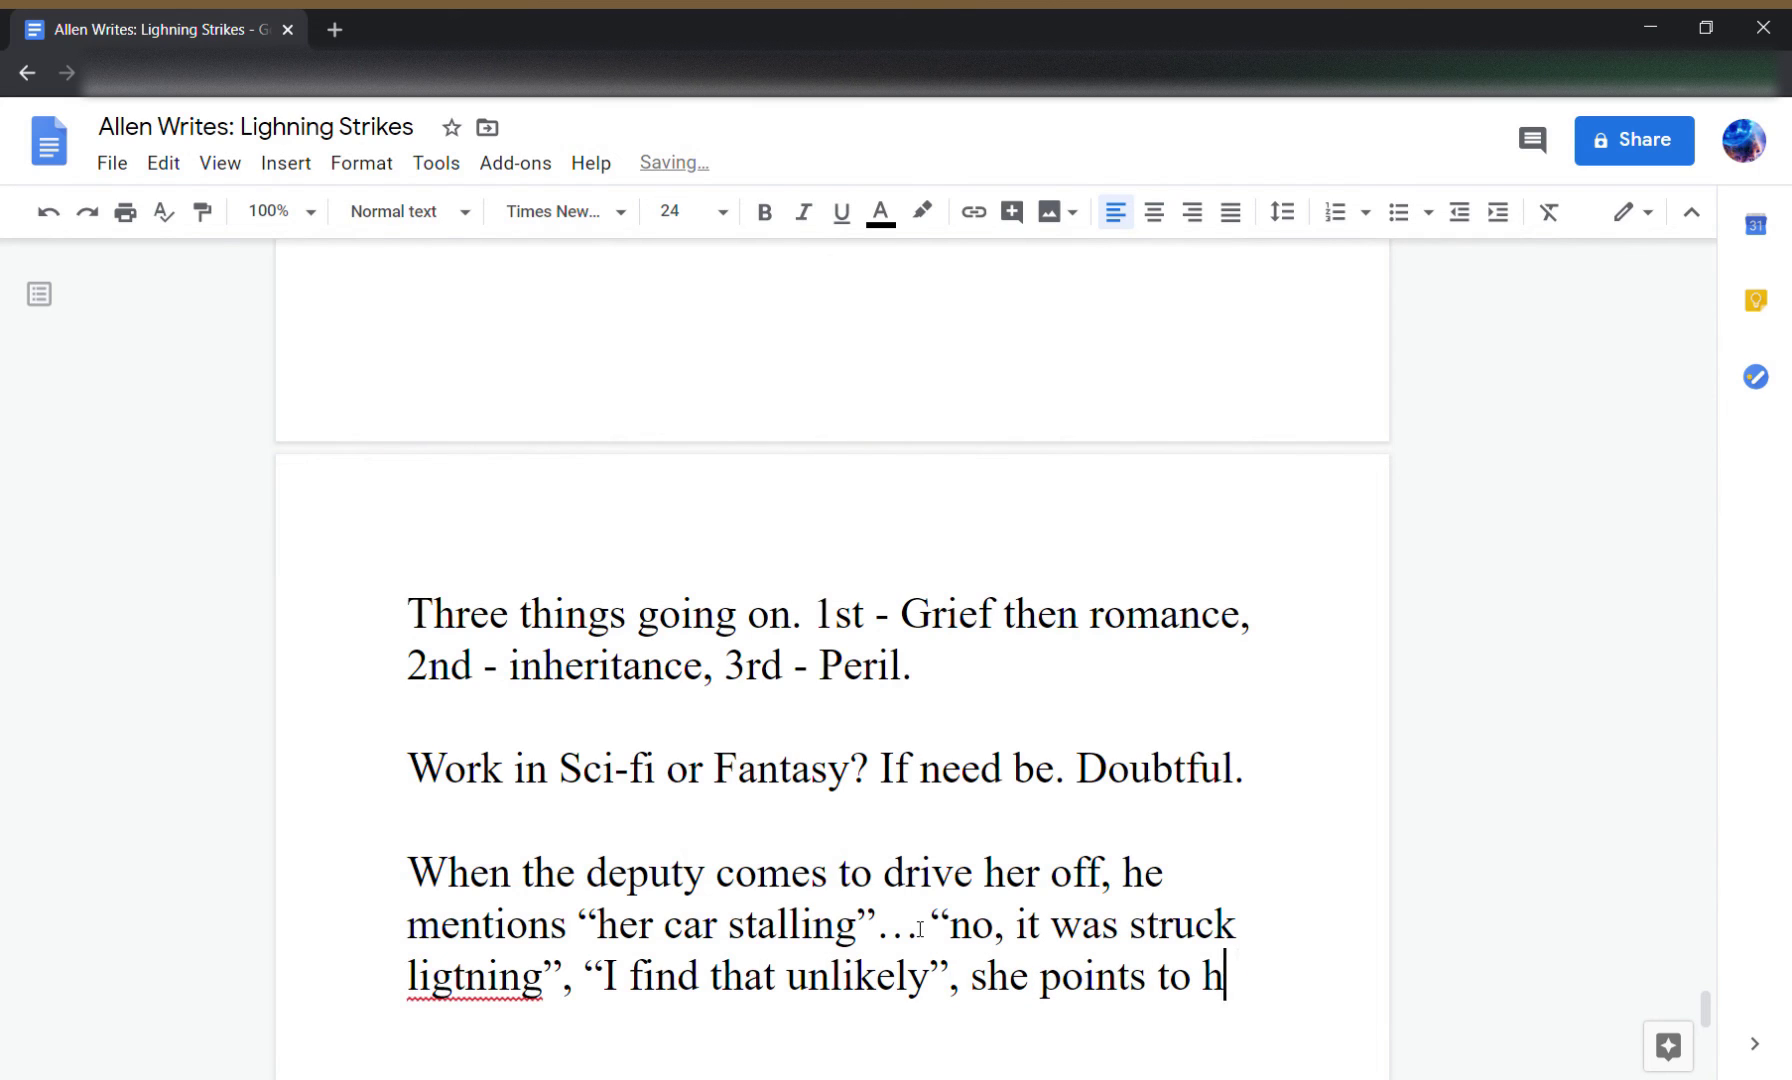
type("er ")
type("burned")
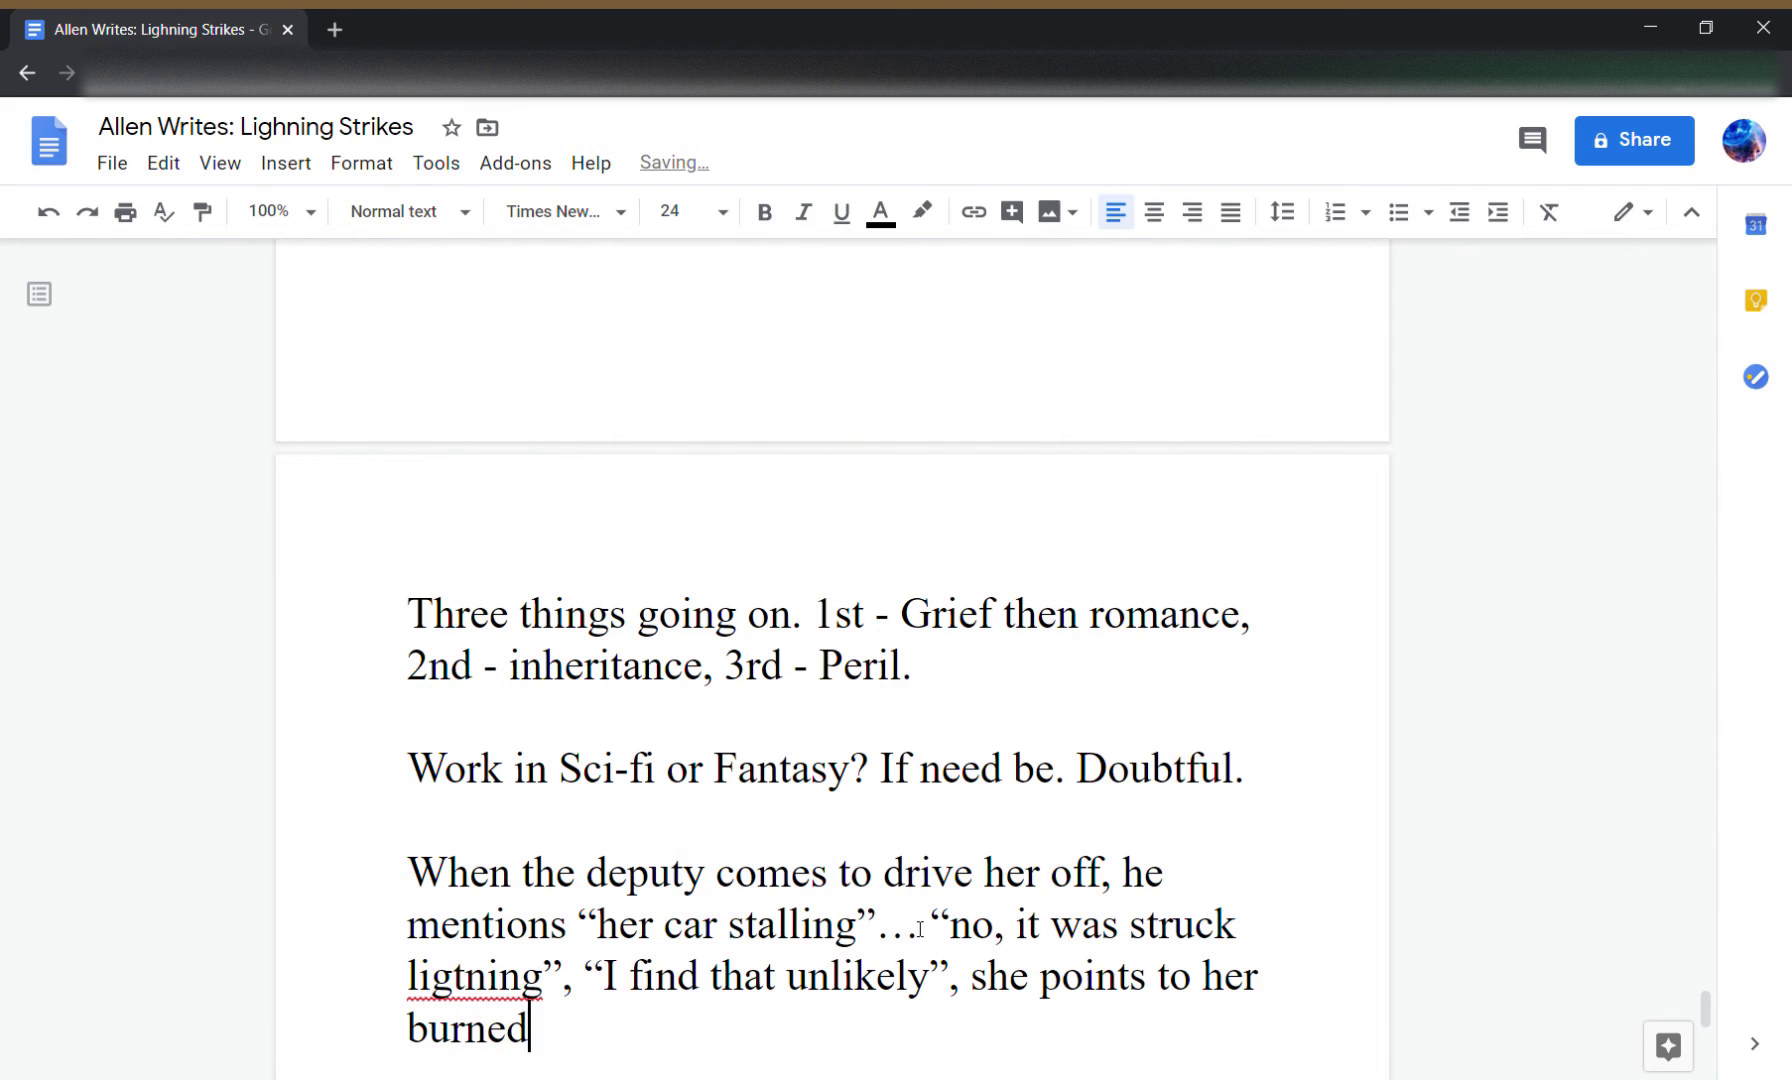
type(" up car ")
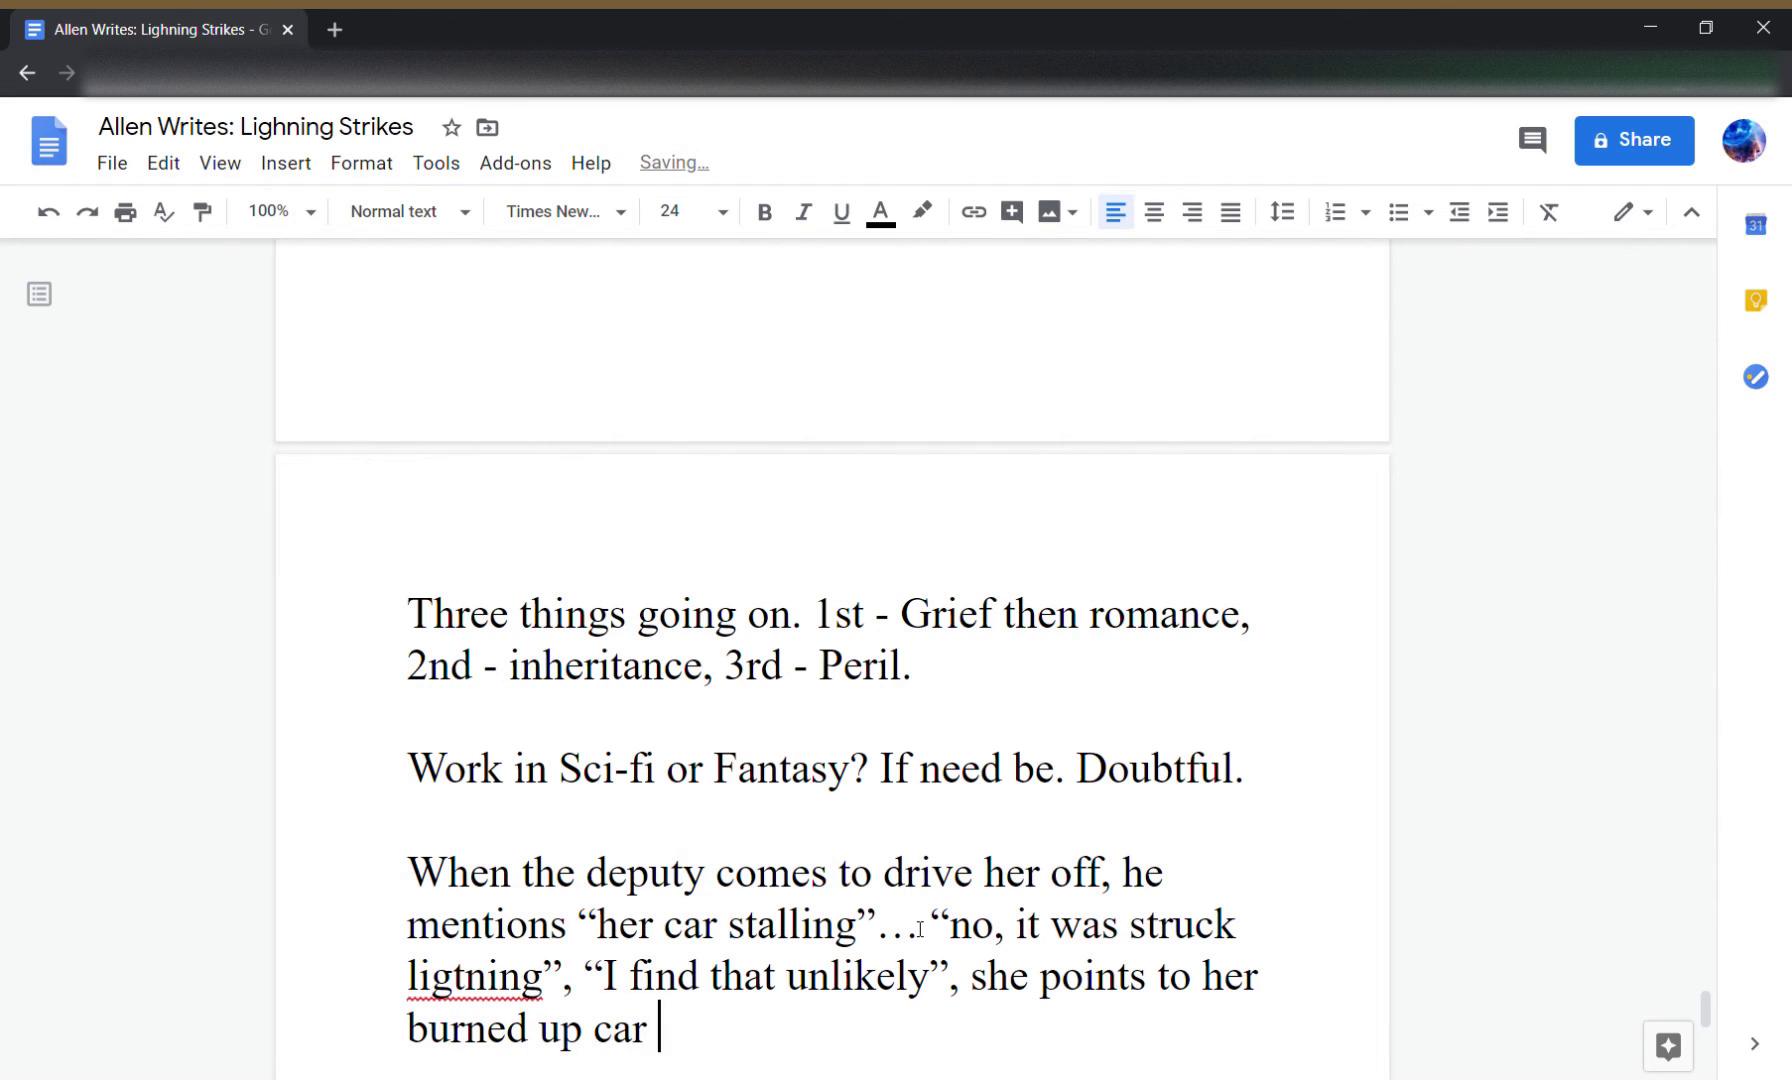
type("when he passe")
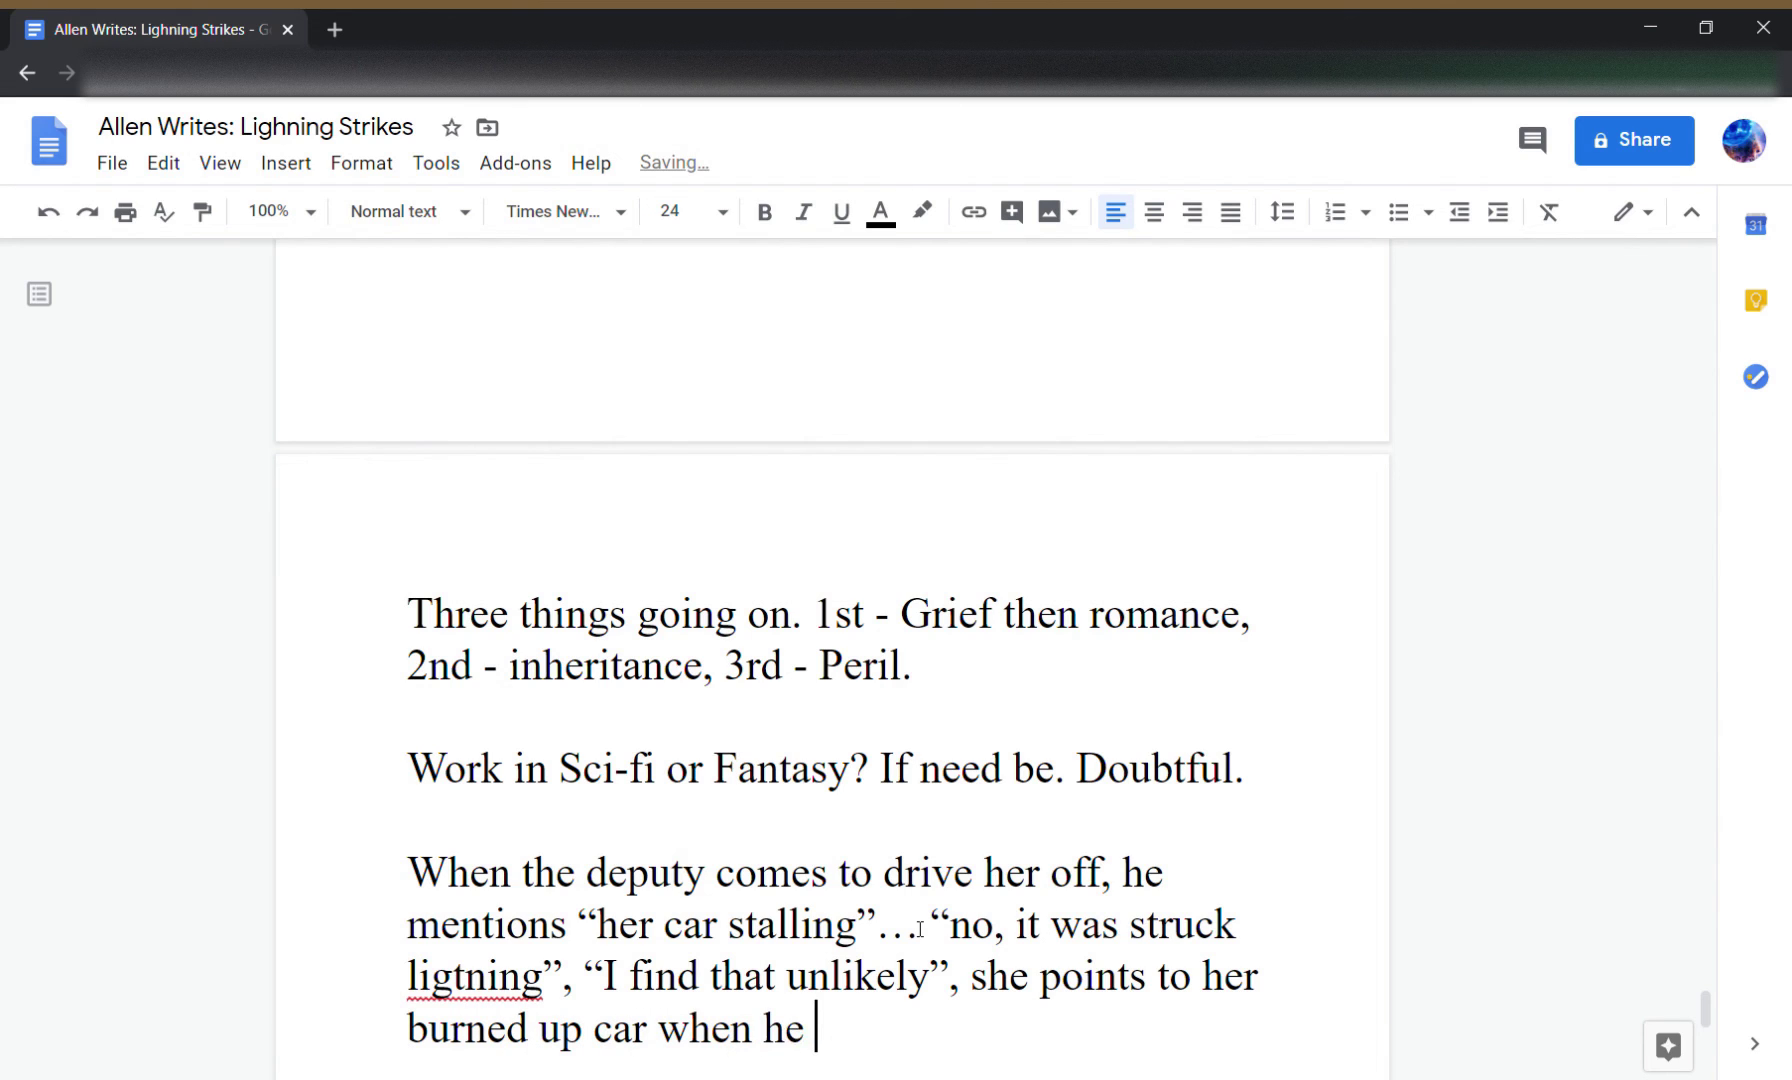
key("BackSpace")
key("BackSpace")
key("BackSpace")
key("BackSpace")
key("BackSpace")
key("BackSpace")
key("BackSpace")
key("BackSpace")
type("they pass.")
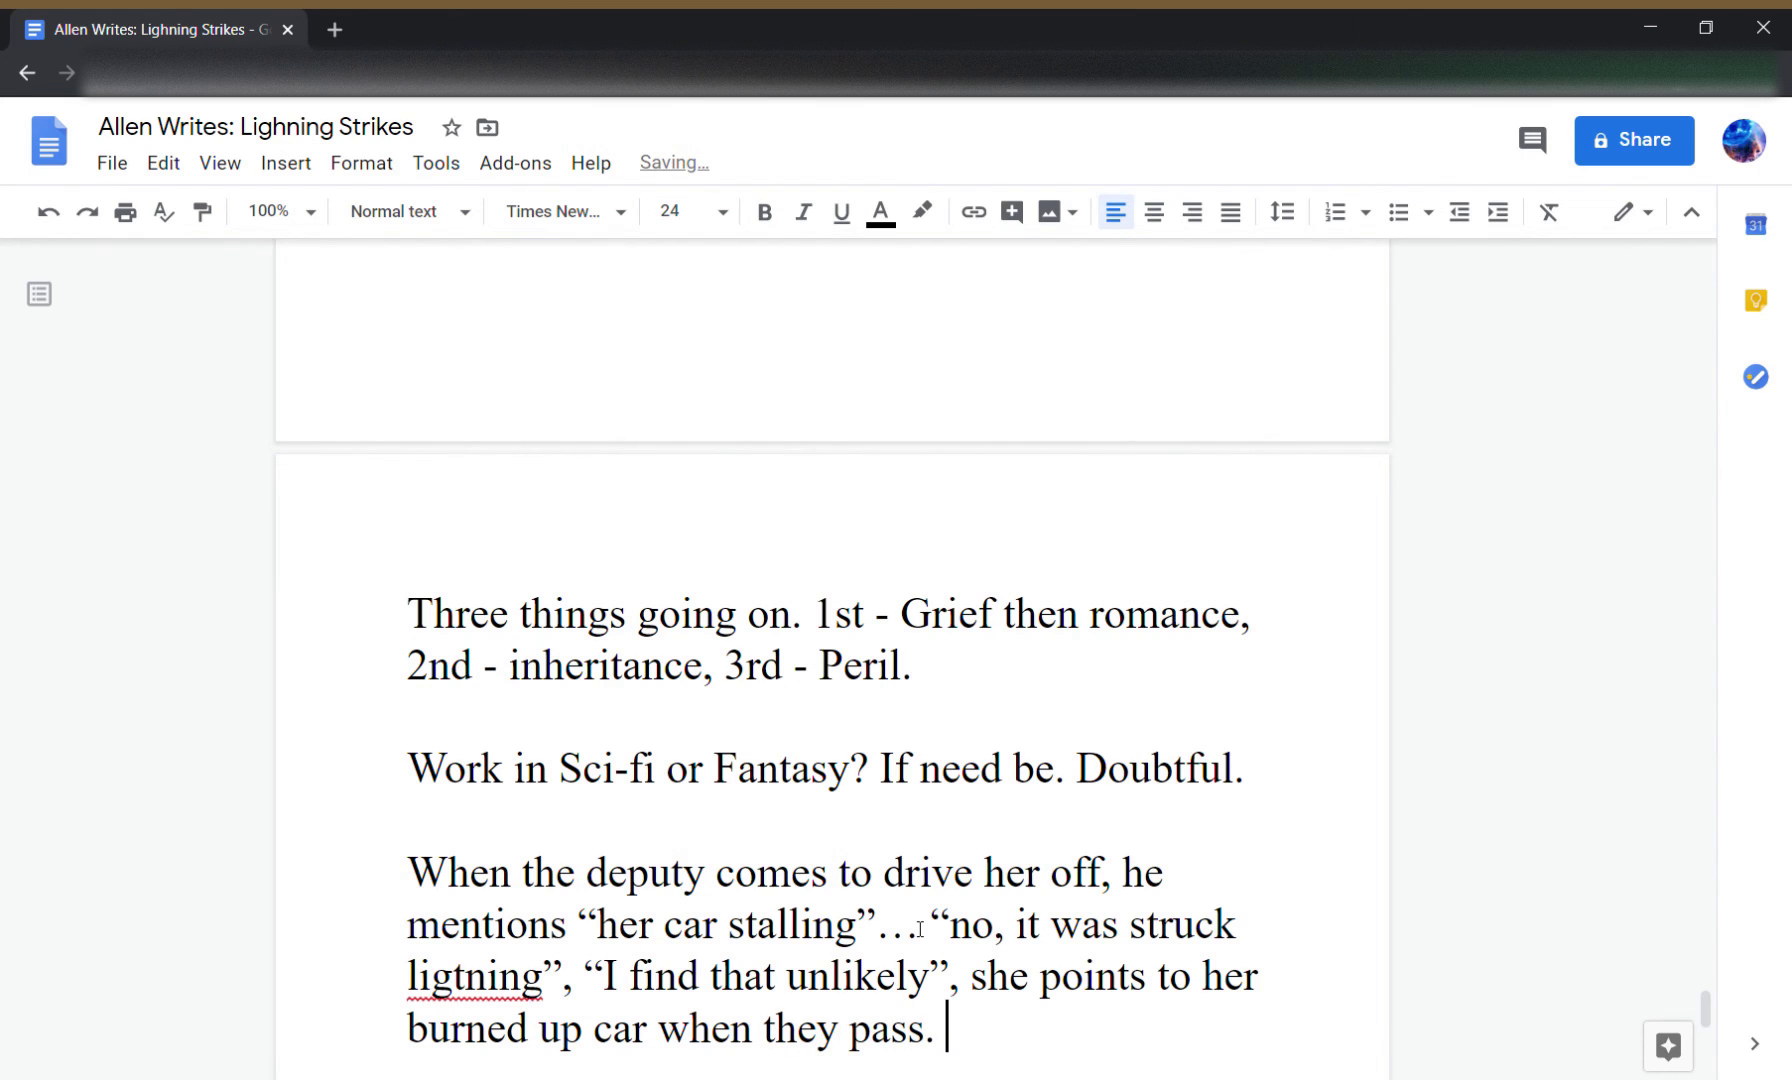
- Add the sentence "This will be their connect, however strange things are she tells the truth."
type(" This will b")
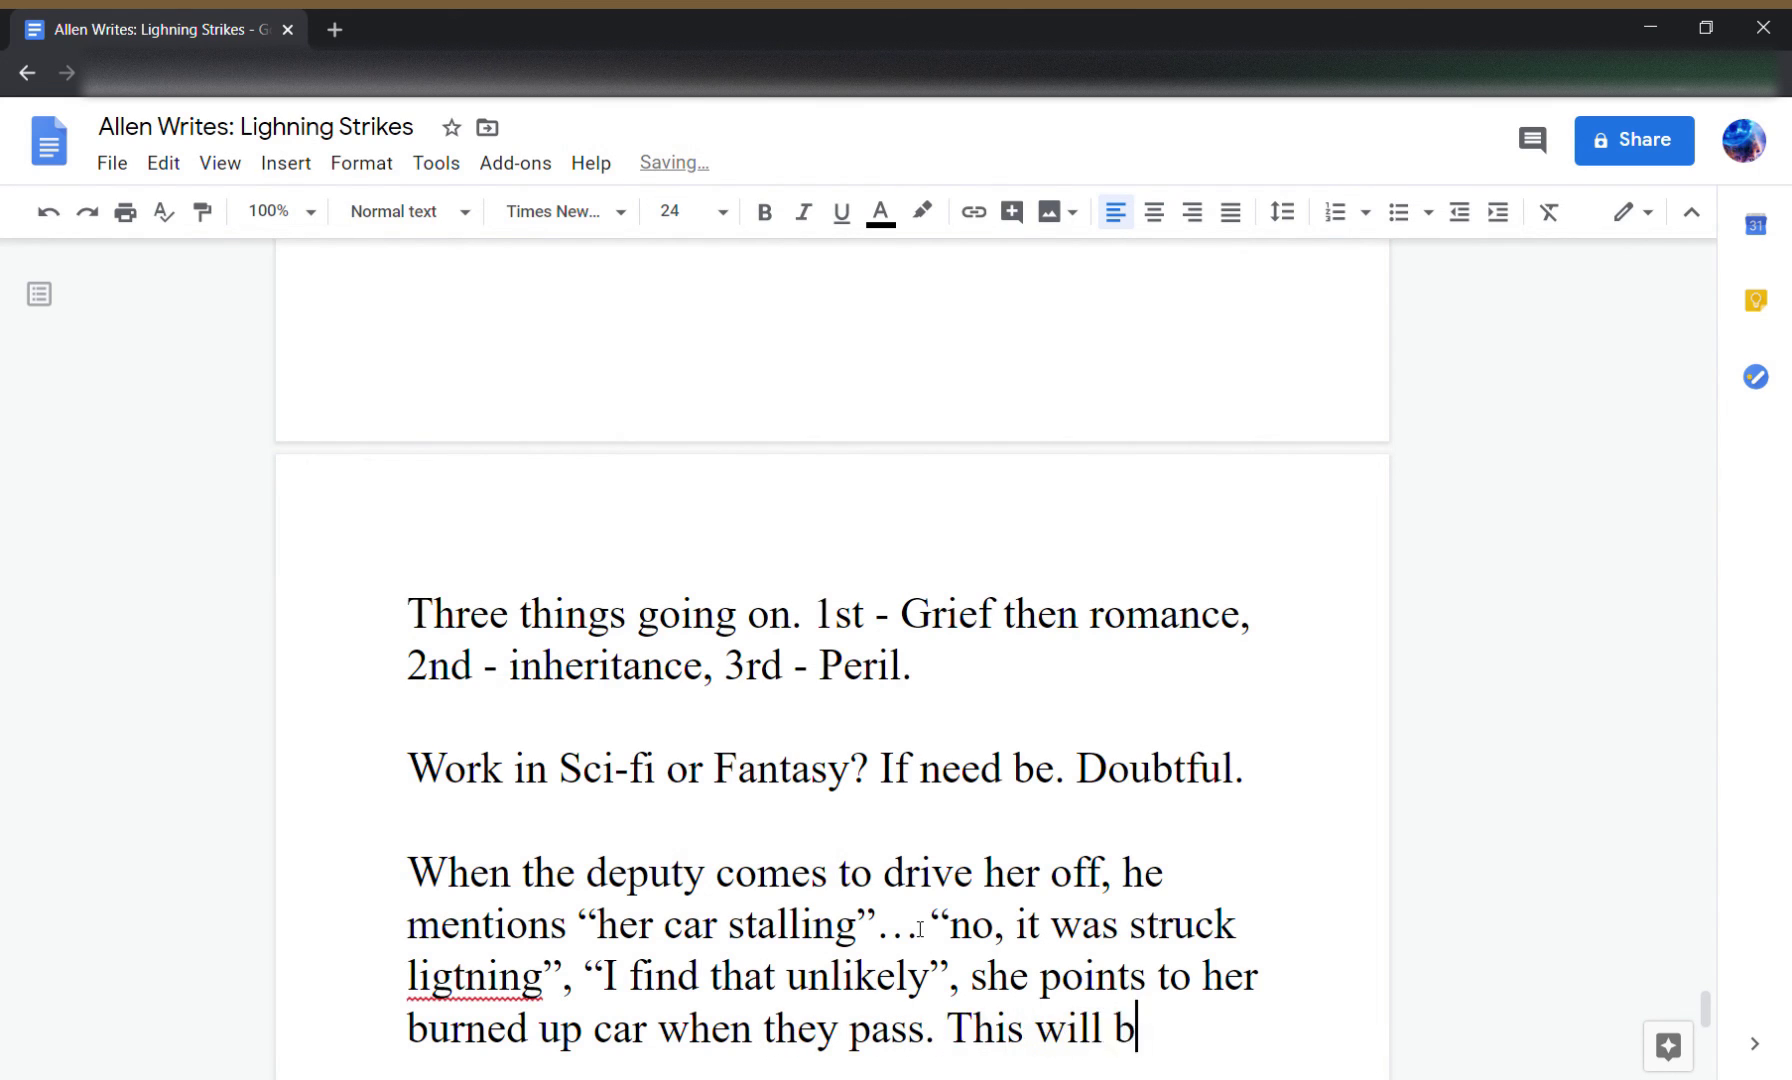
type("e their connect")
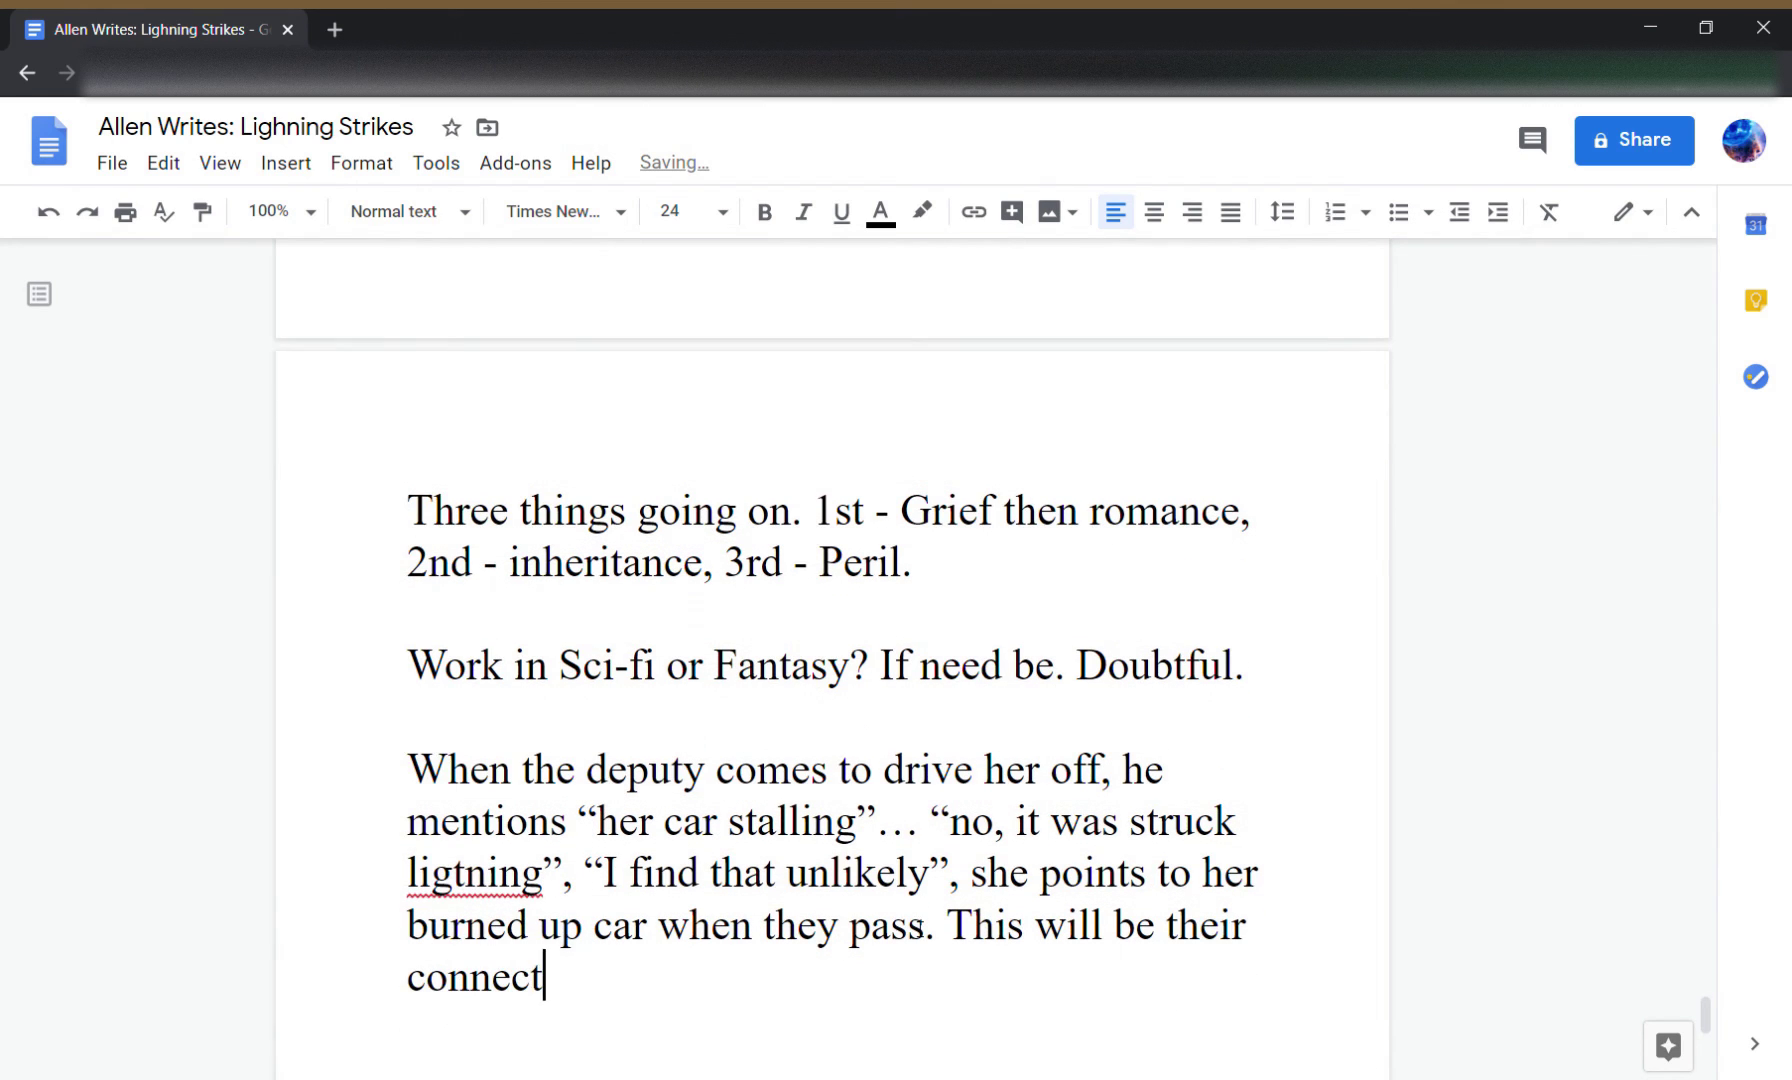
type(", howeve")
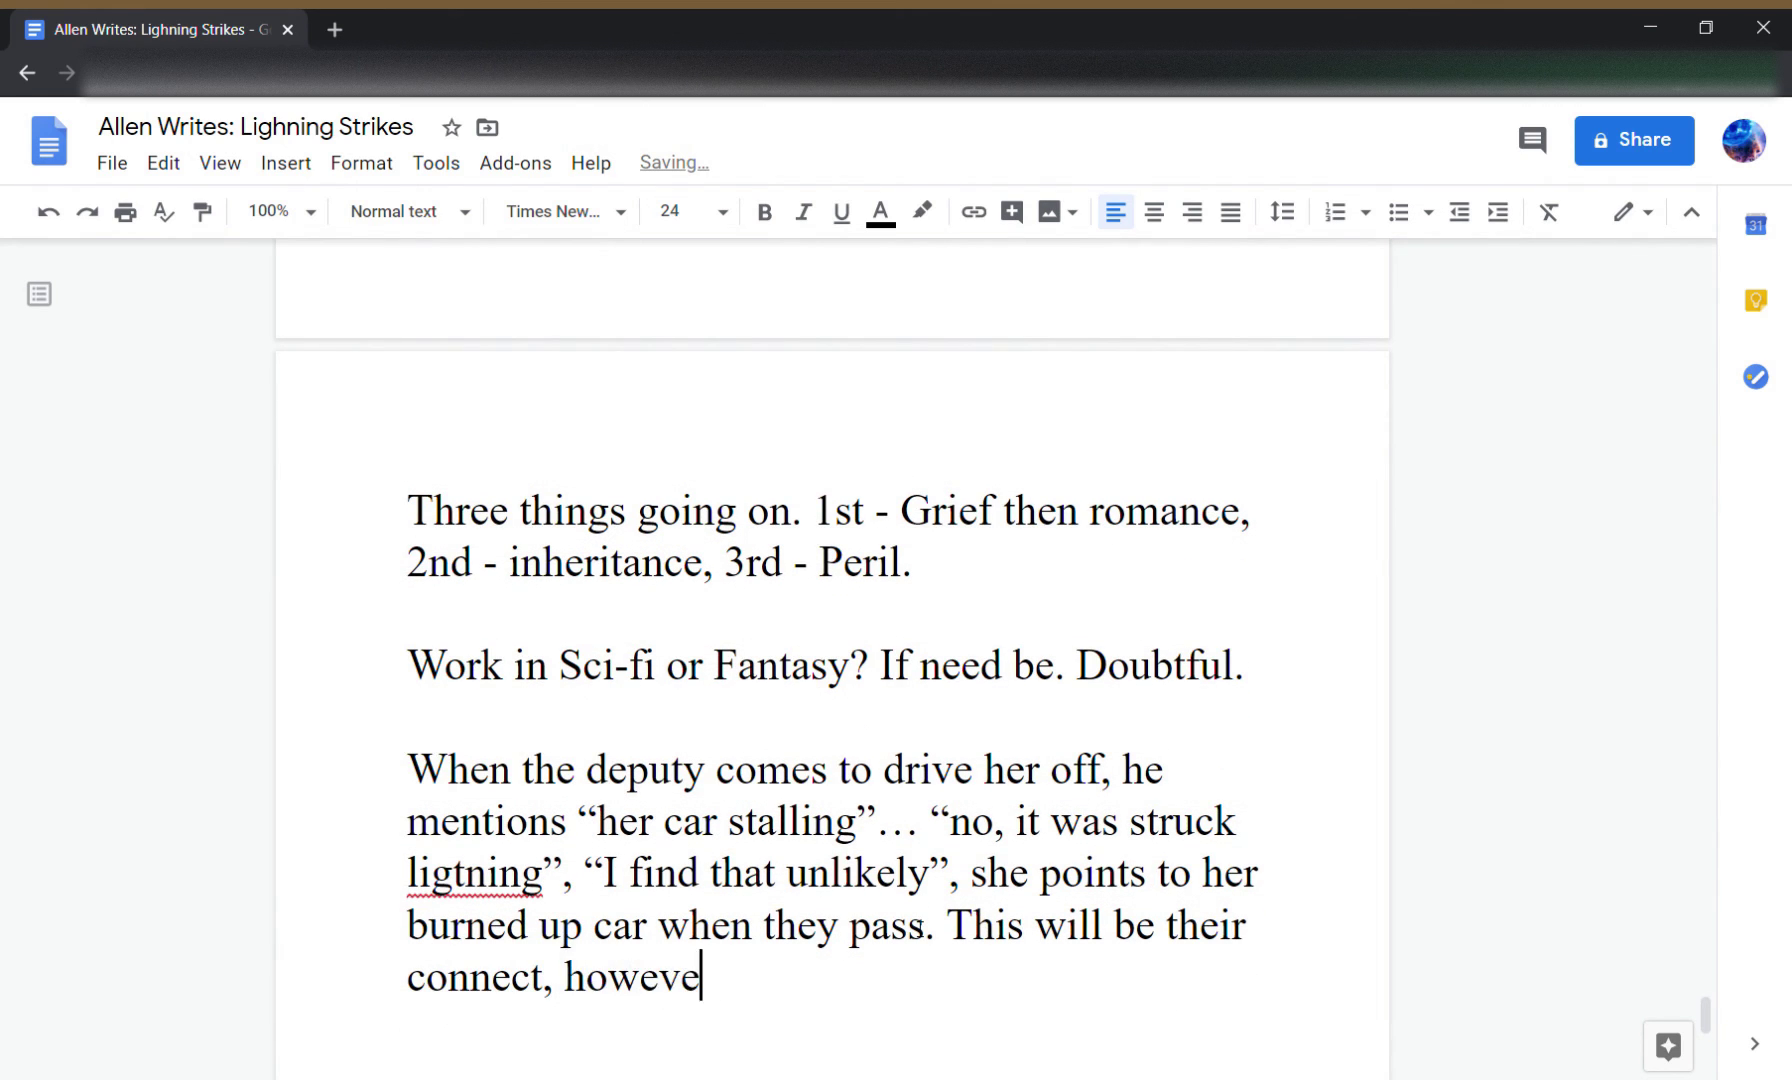
type("r strange t")
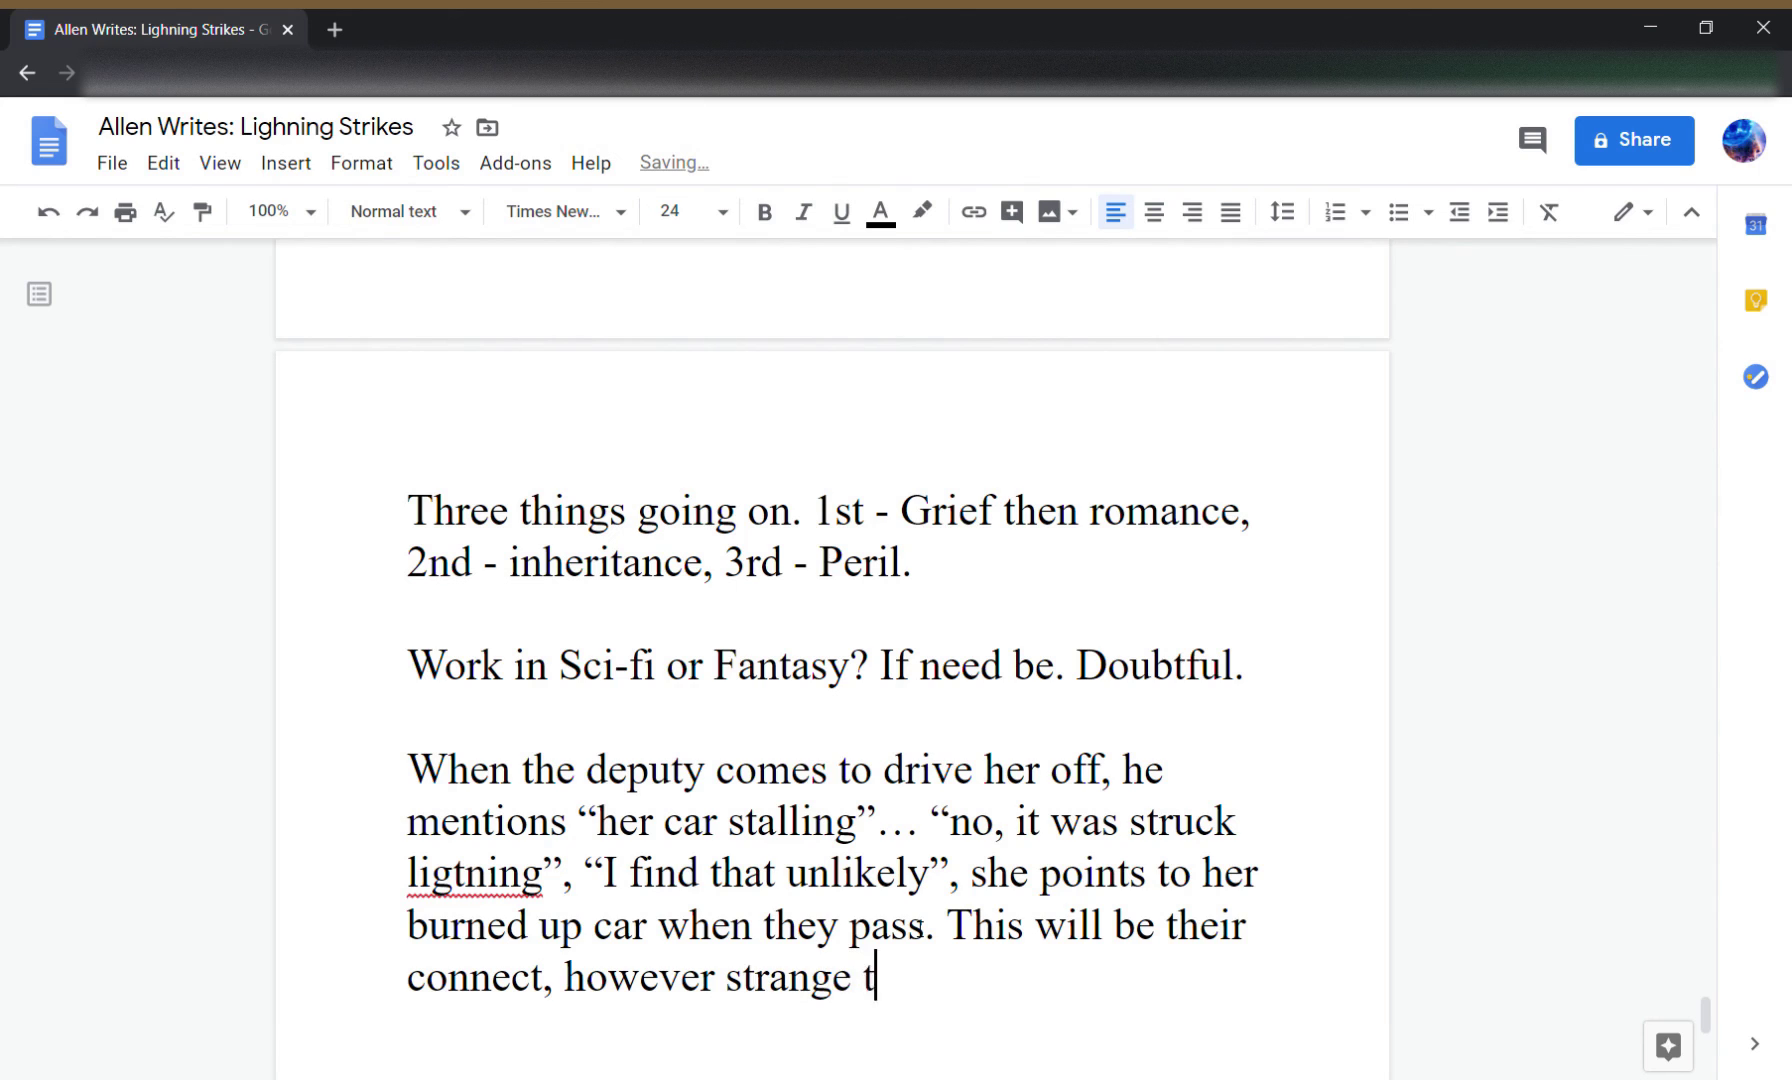
type("hings are she tel")
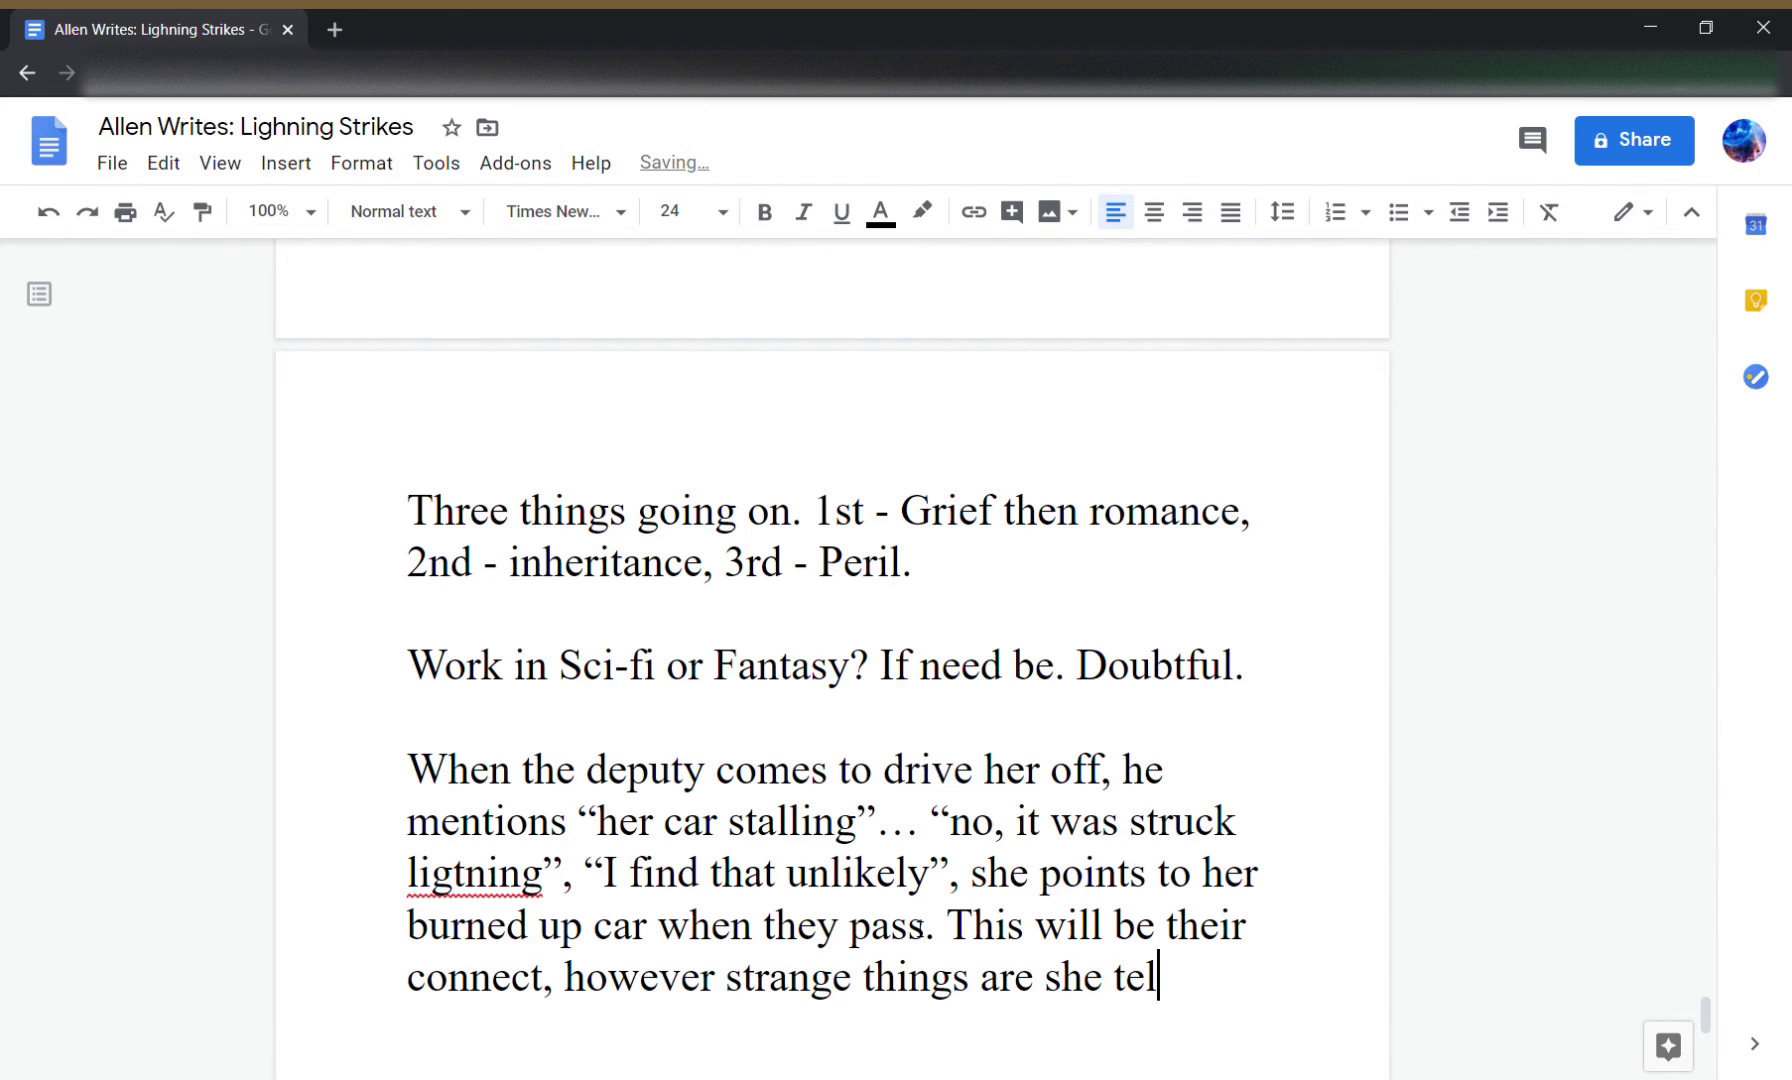
type("ls the truth.")
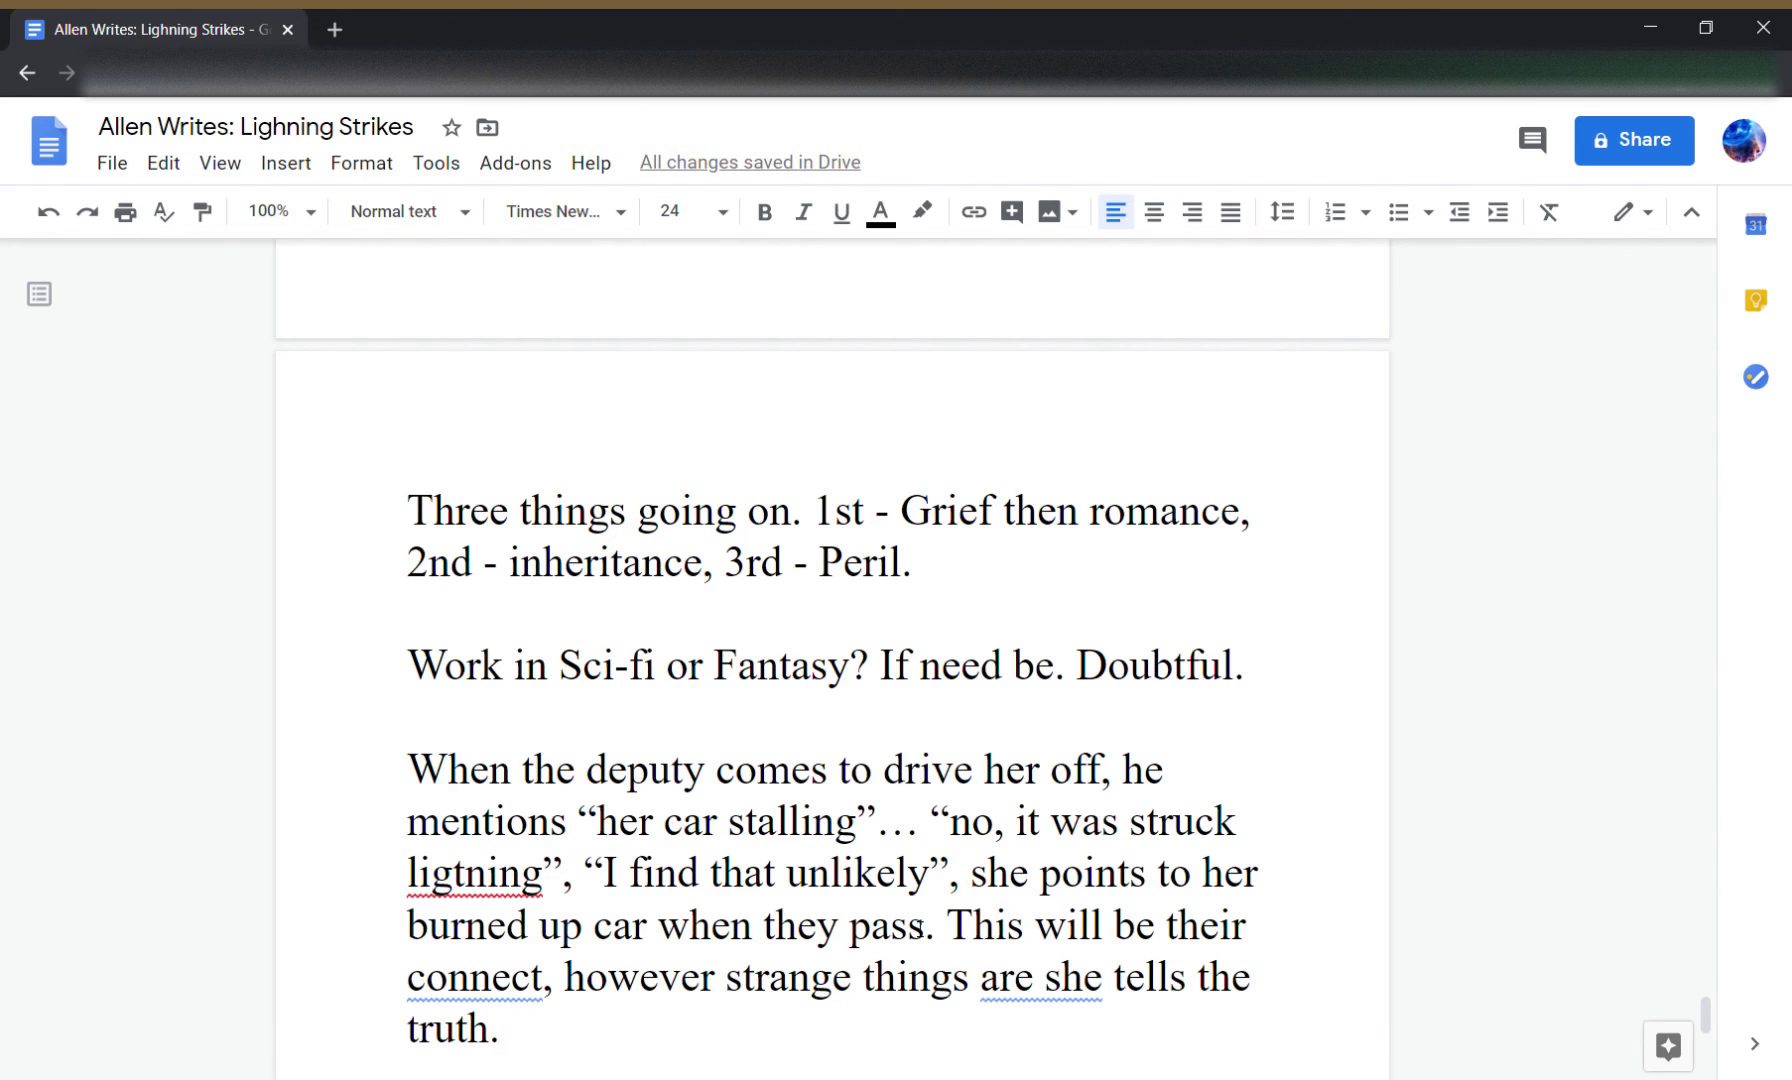
- Add the sentence "That’s why he’s attracted to her." to the deputy paragraph
type(" That’s why he")
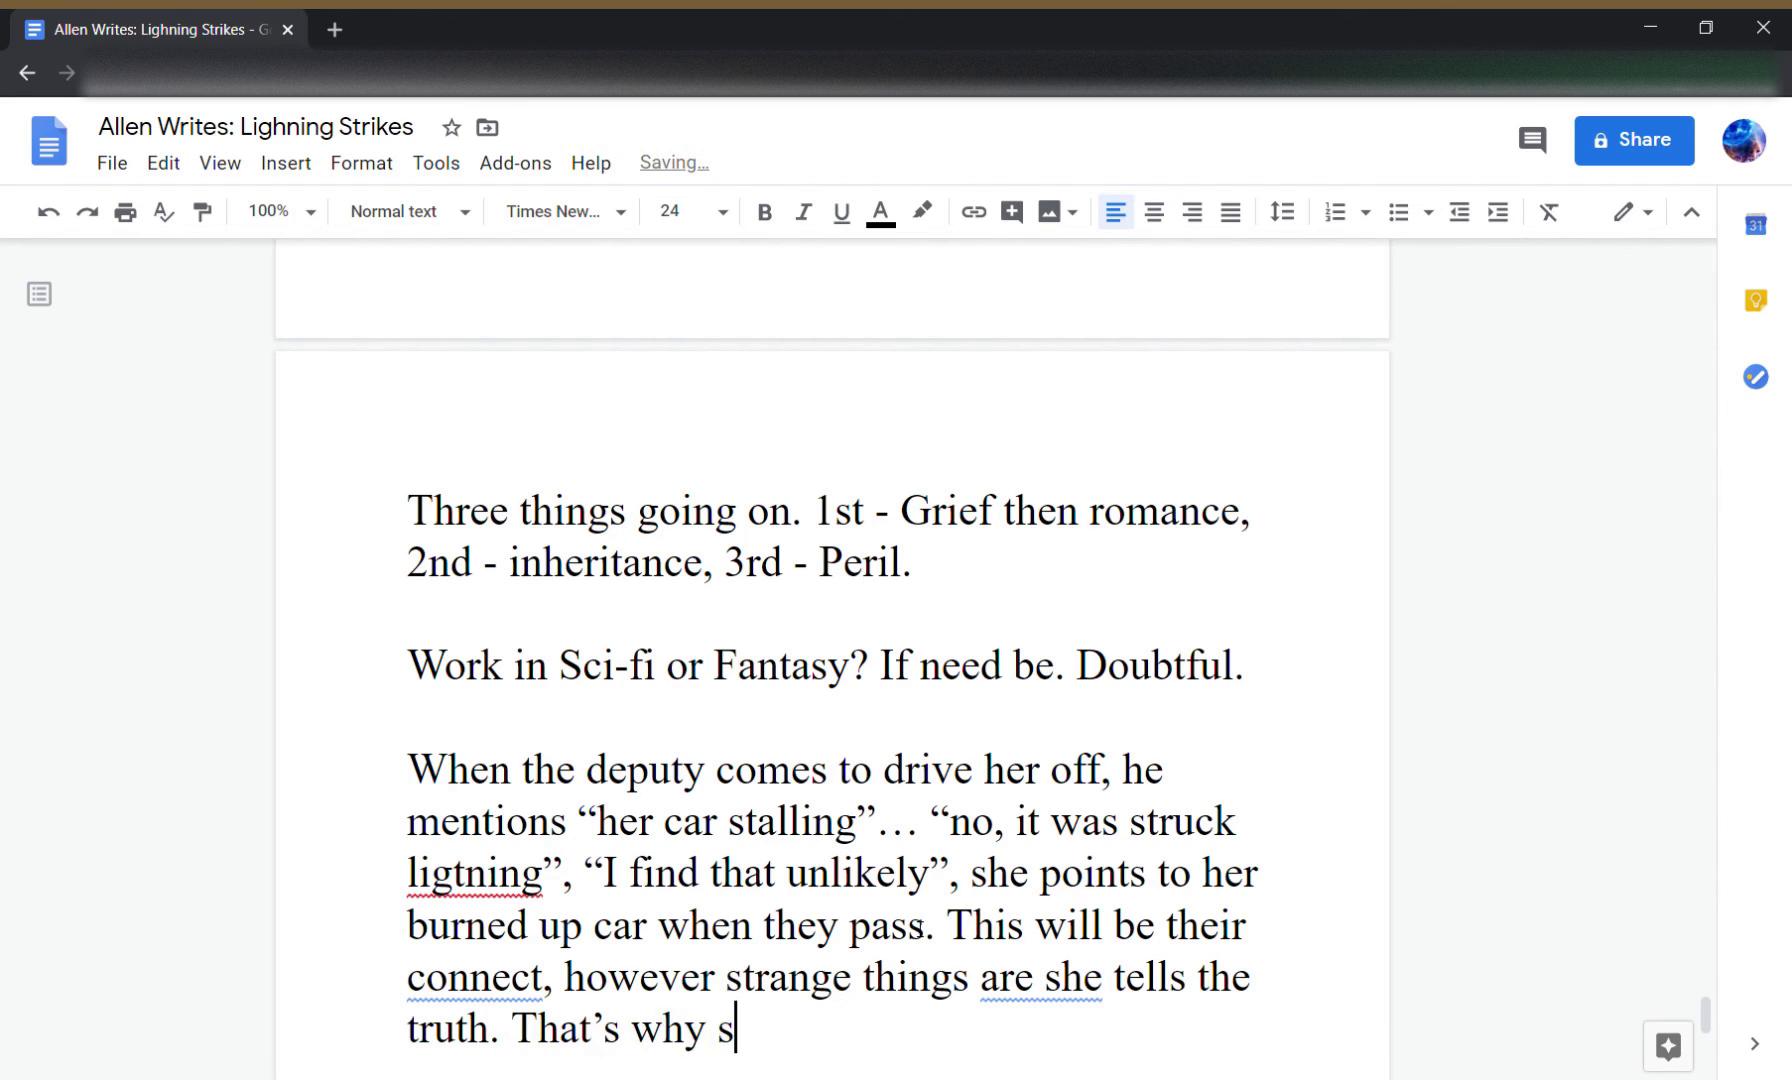
type("’s attracted ")
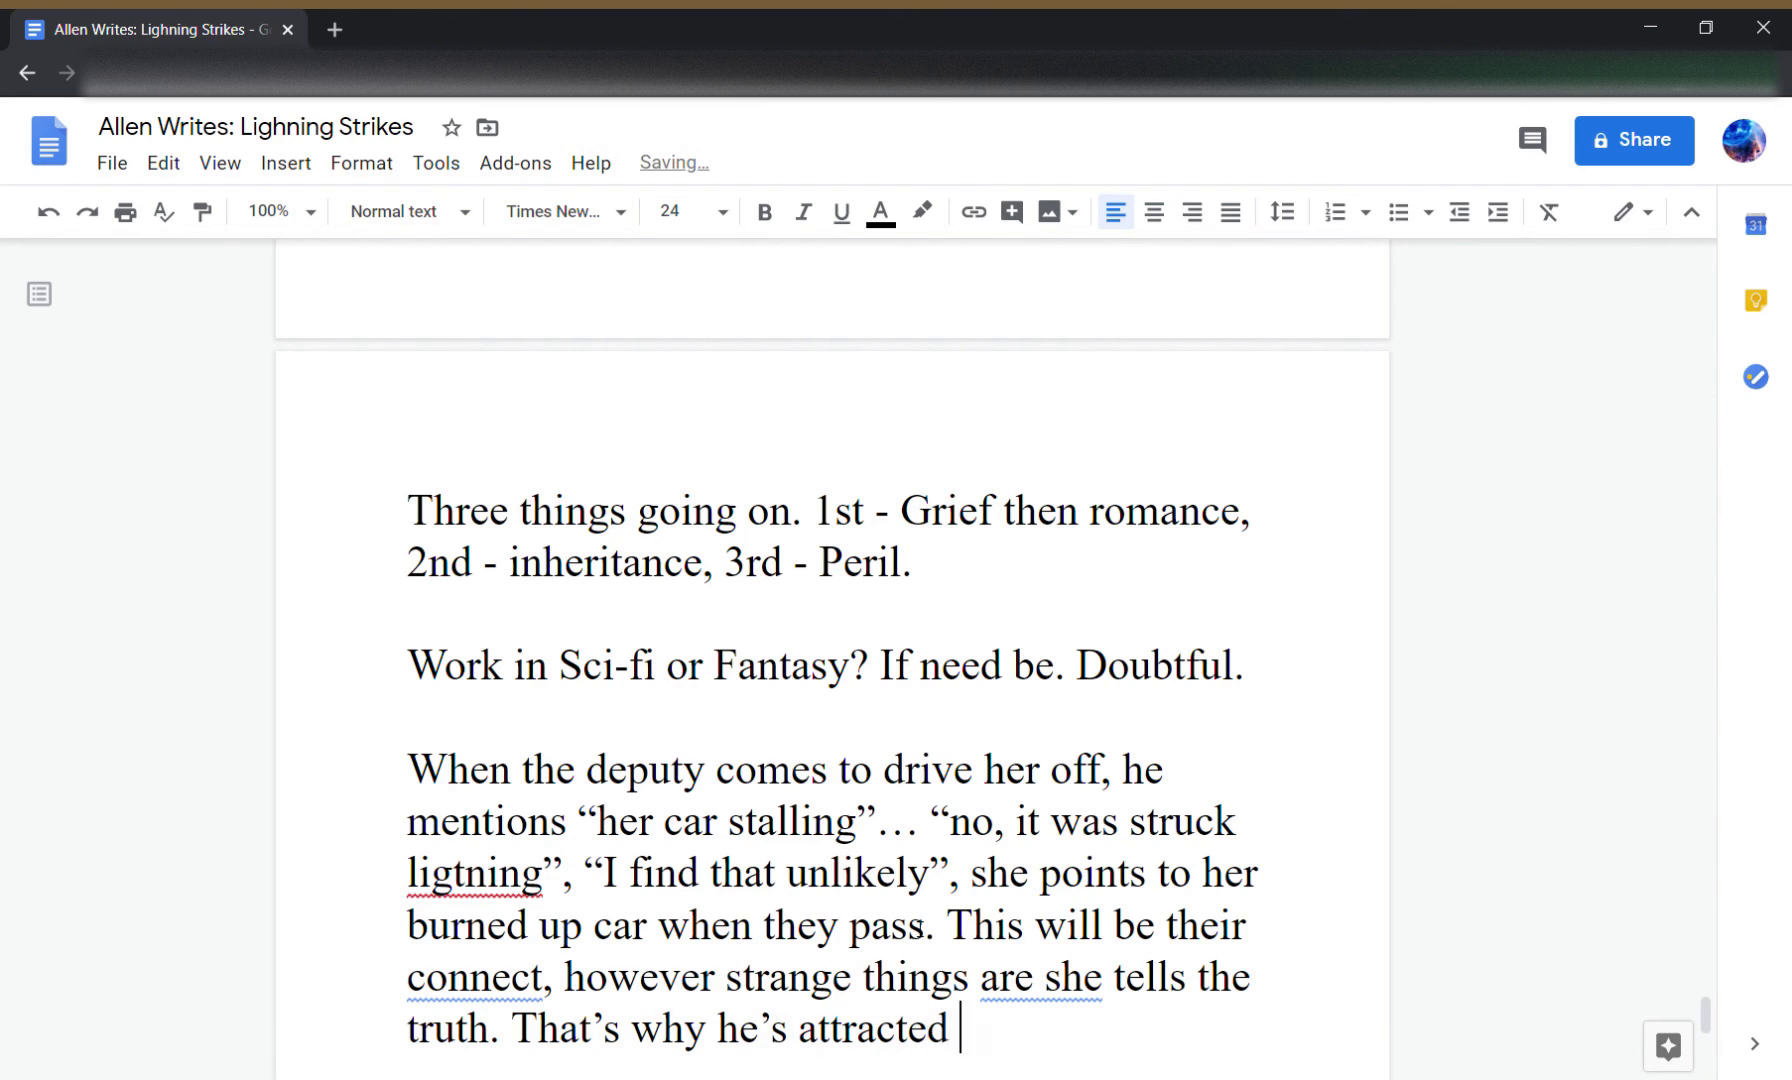
type("to her.")
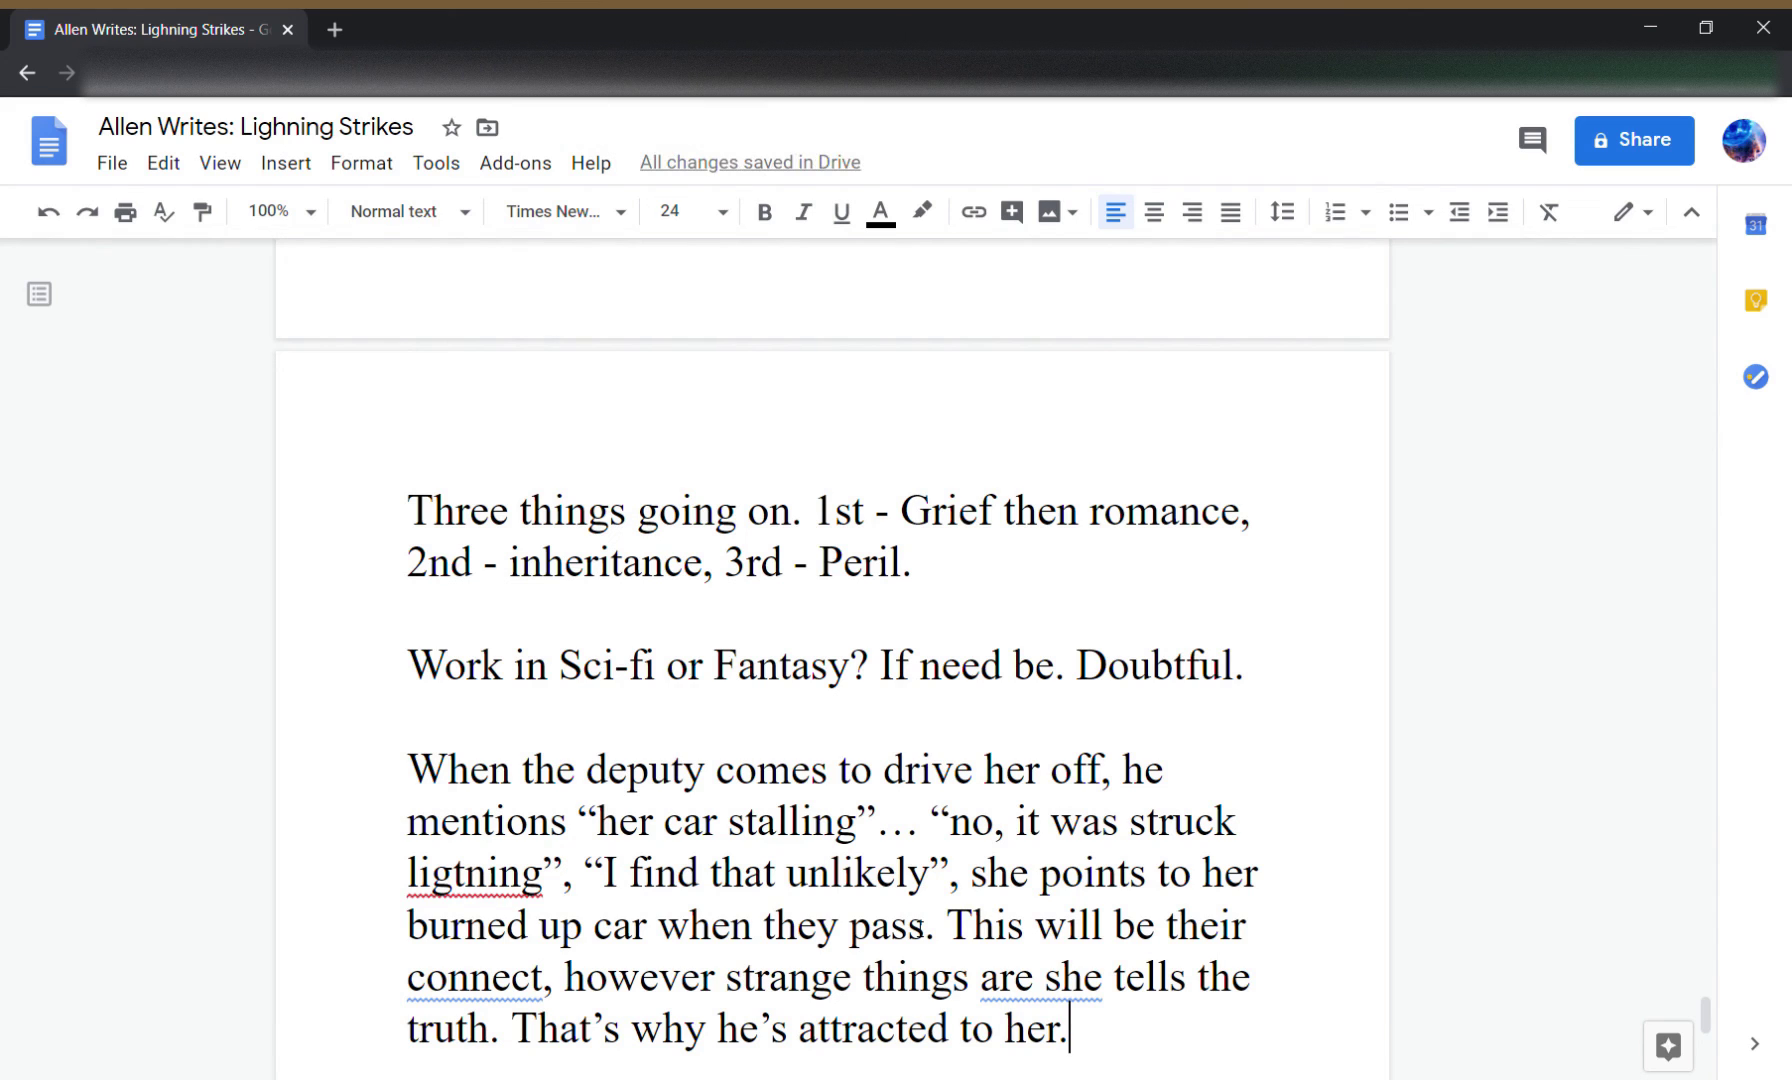
- End the deputy paragraph with "This isn’t just an escort quest for him."
type(" This is n")
key("BackSpace")
key("BackSpace")
type("n’")
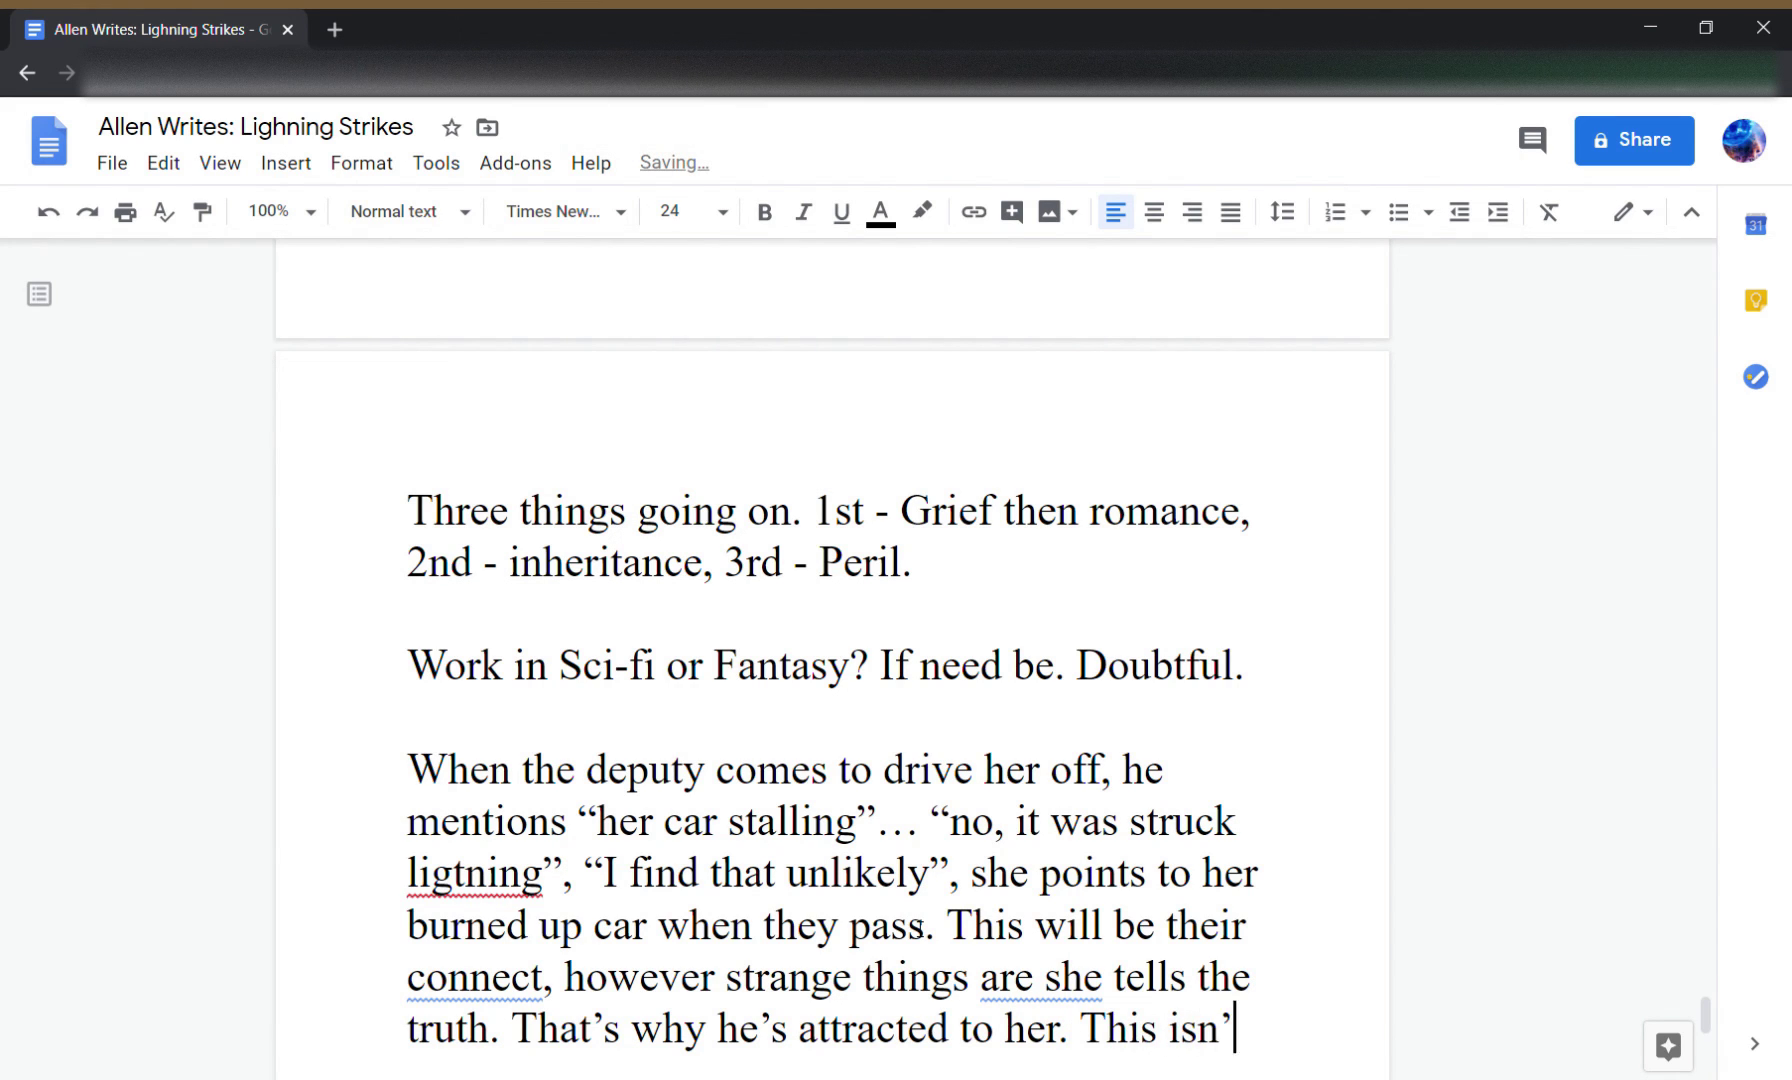
type("t just an escort ")
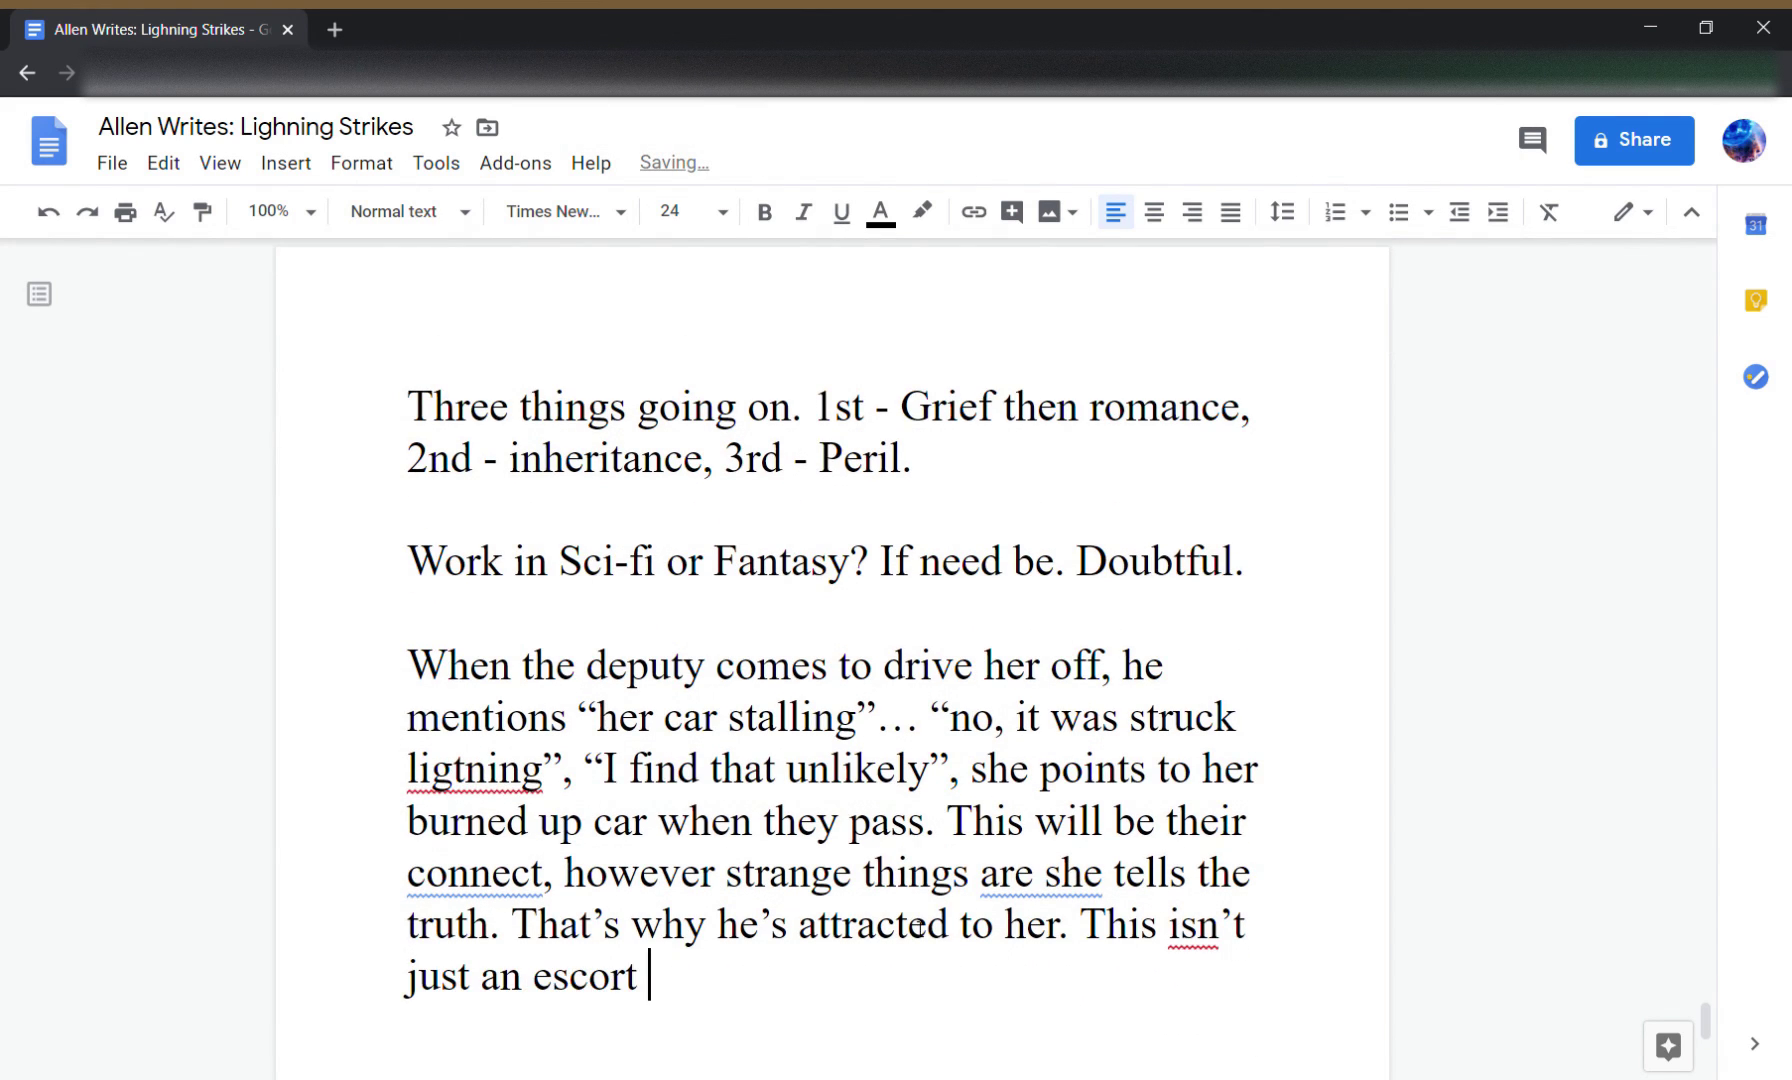
type("quest.")
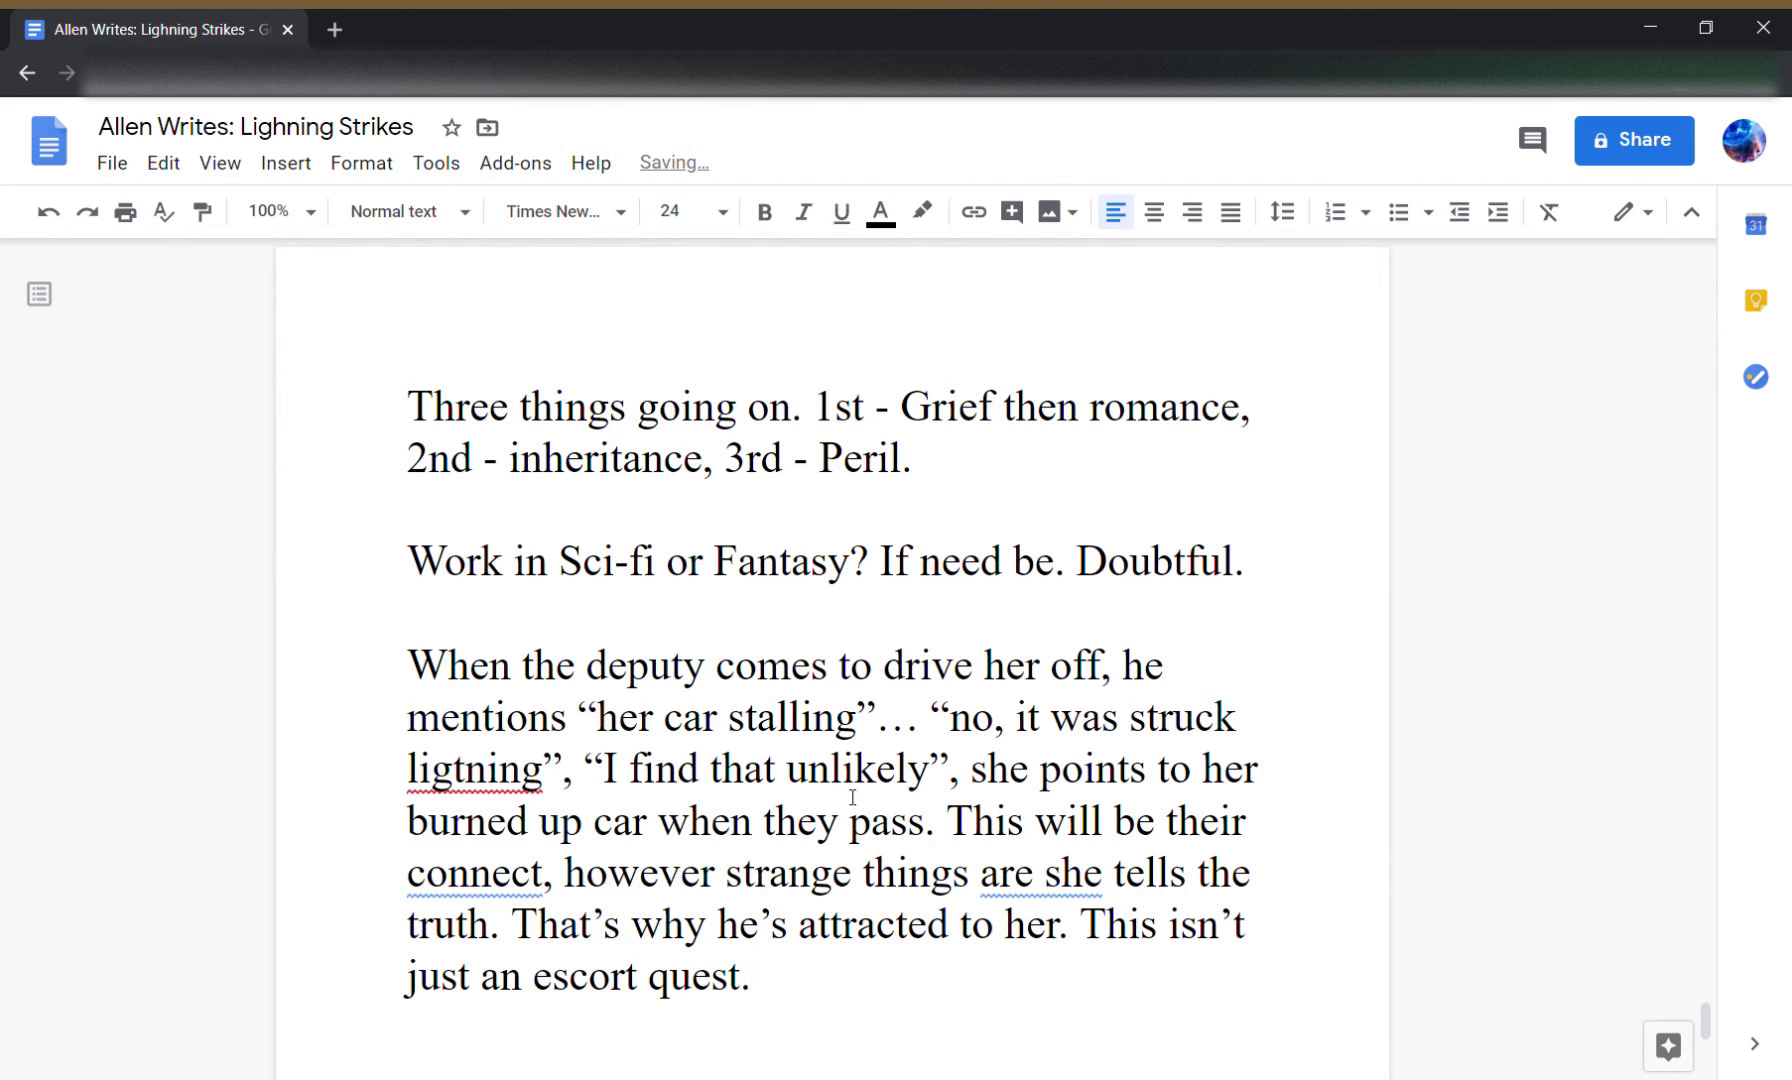
type("for him.")
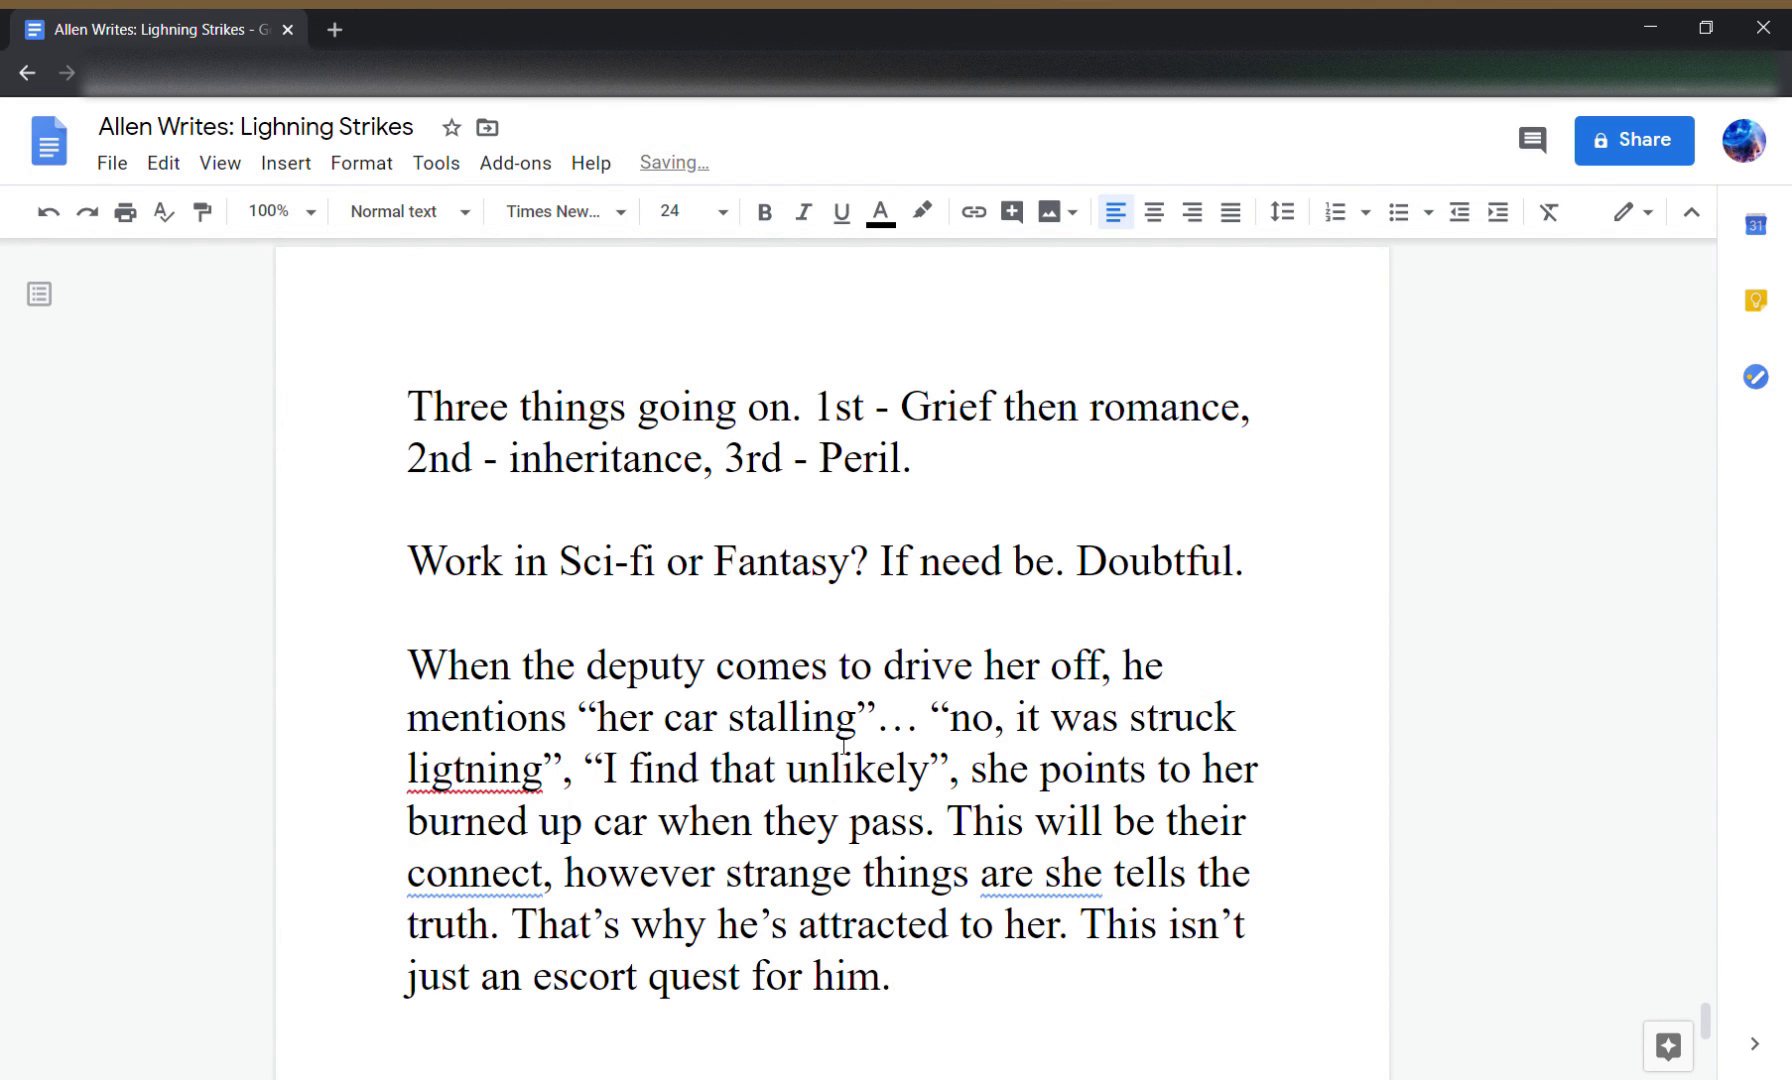
- Look back through the earlier outline notes up to the Sci-fi and Fantasy paragraphs
scroll(830, 700, "up", 8)
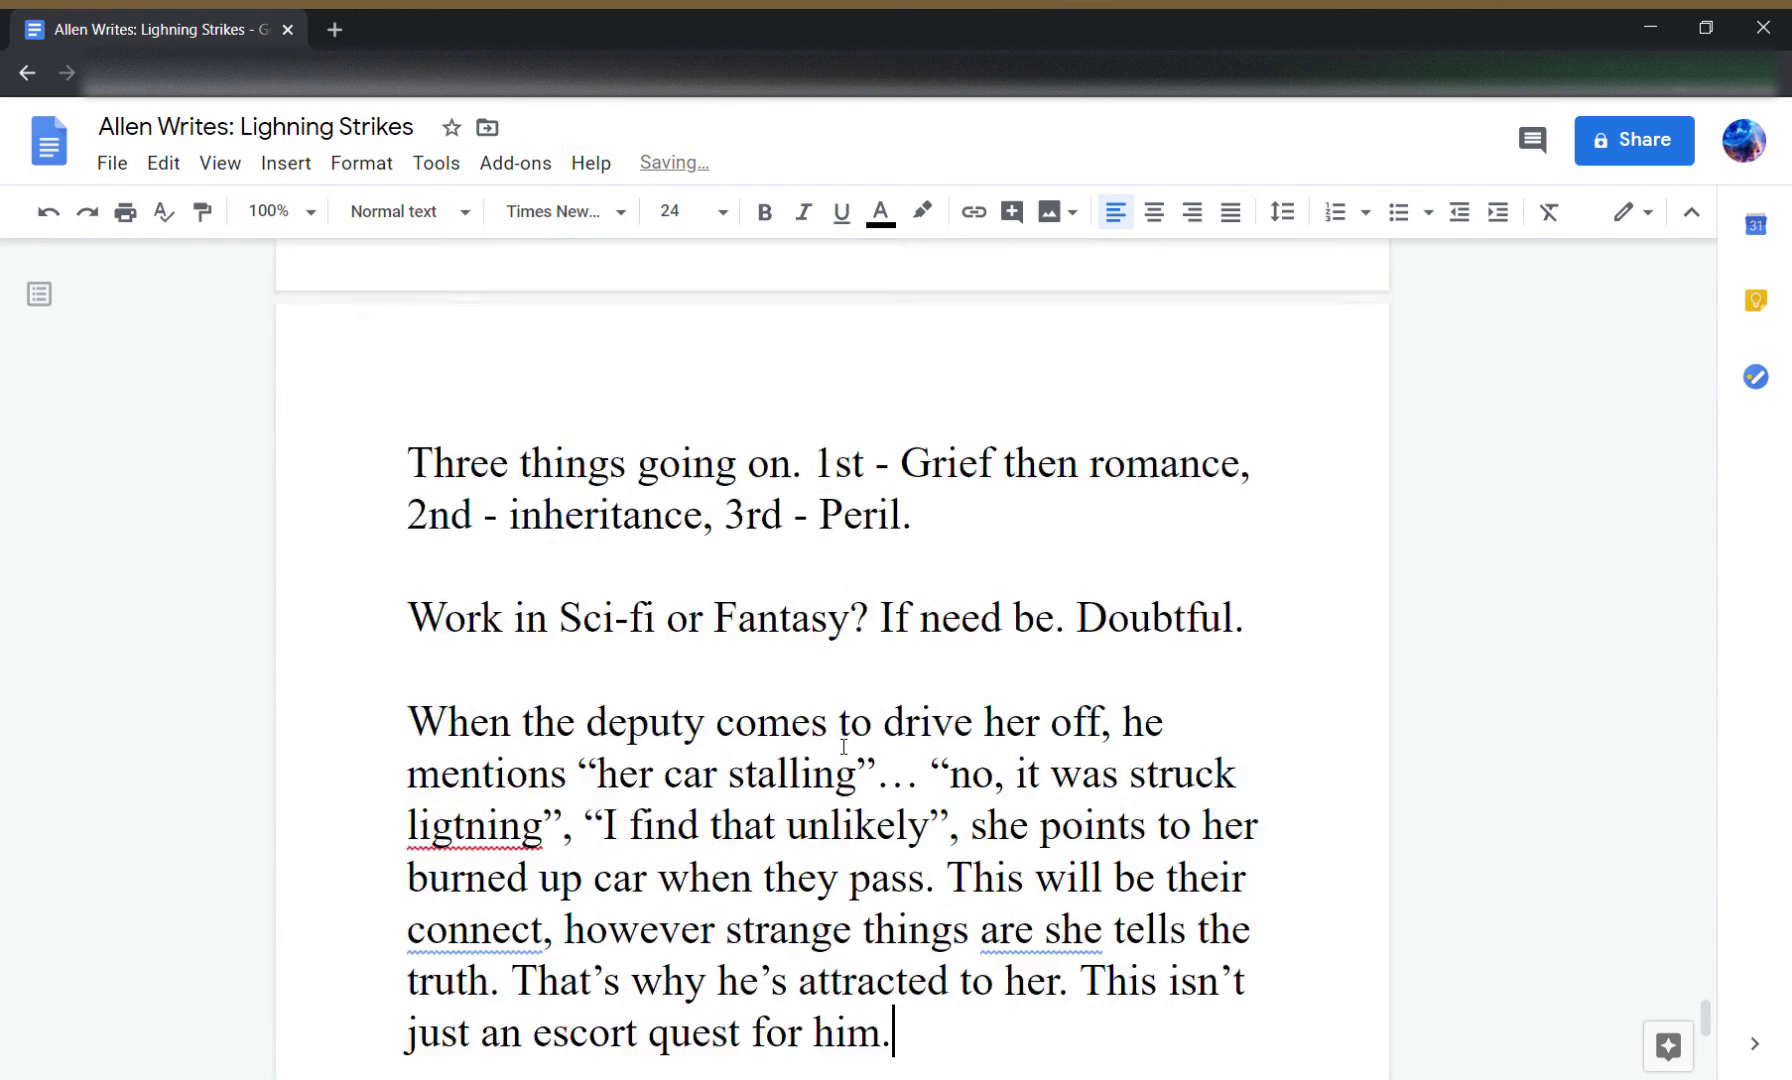
scroll(844, 746, "up", 20)
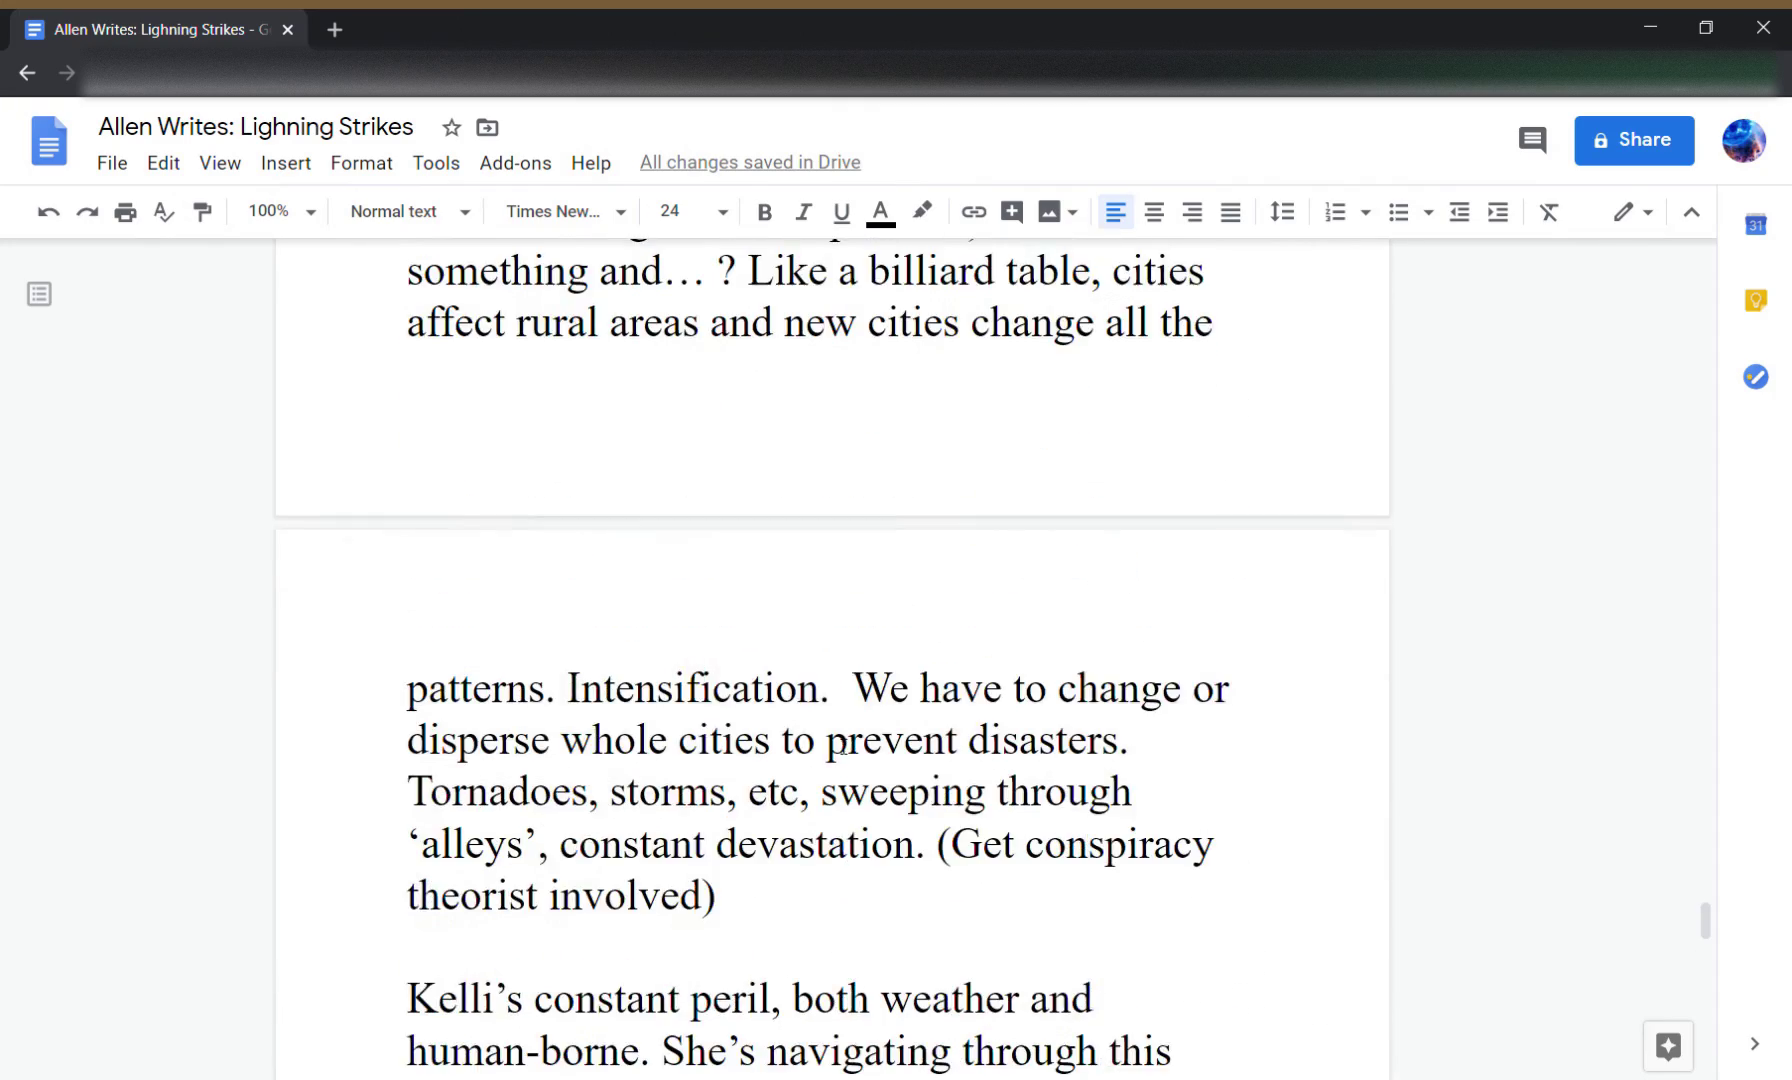
scroll(844, 746, "up", 15)
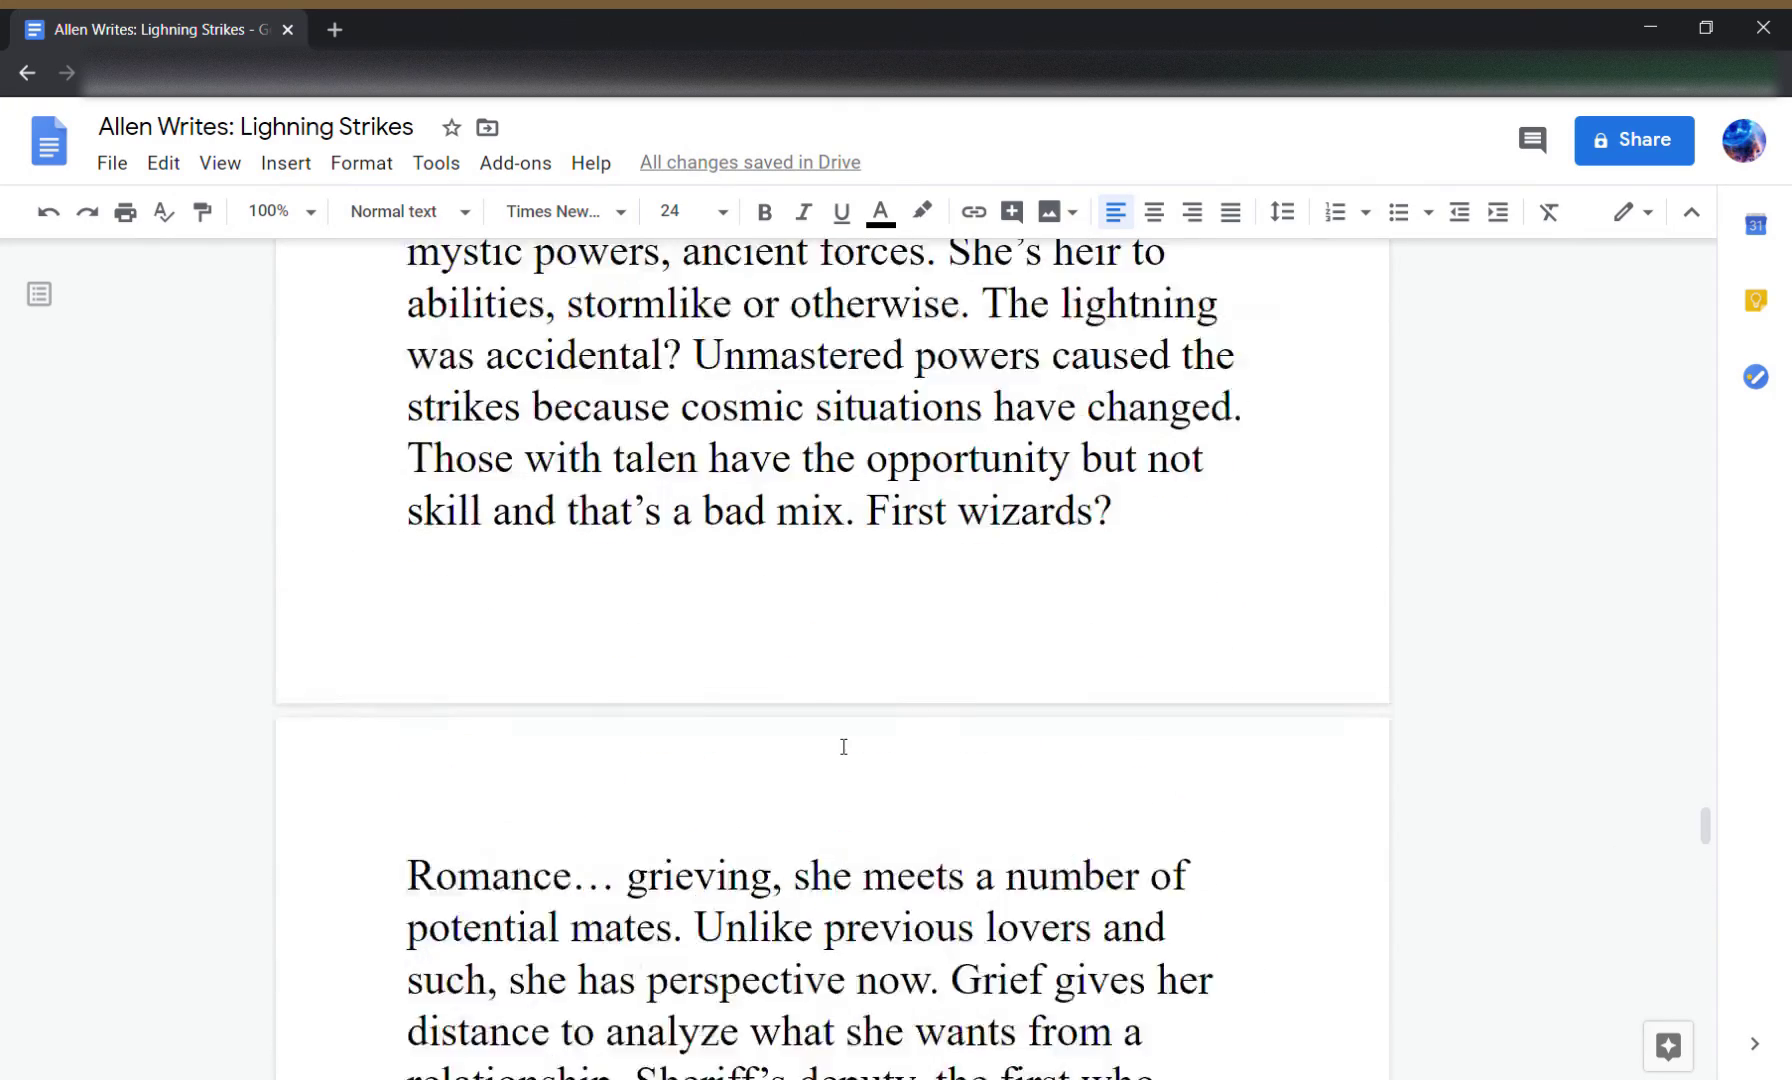
scroll(844, 746, "up", 2)
scroll(800, 746, "down", 4)
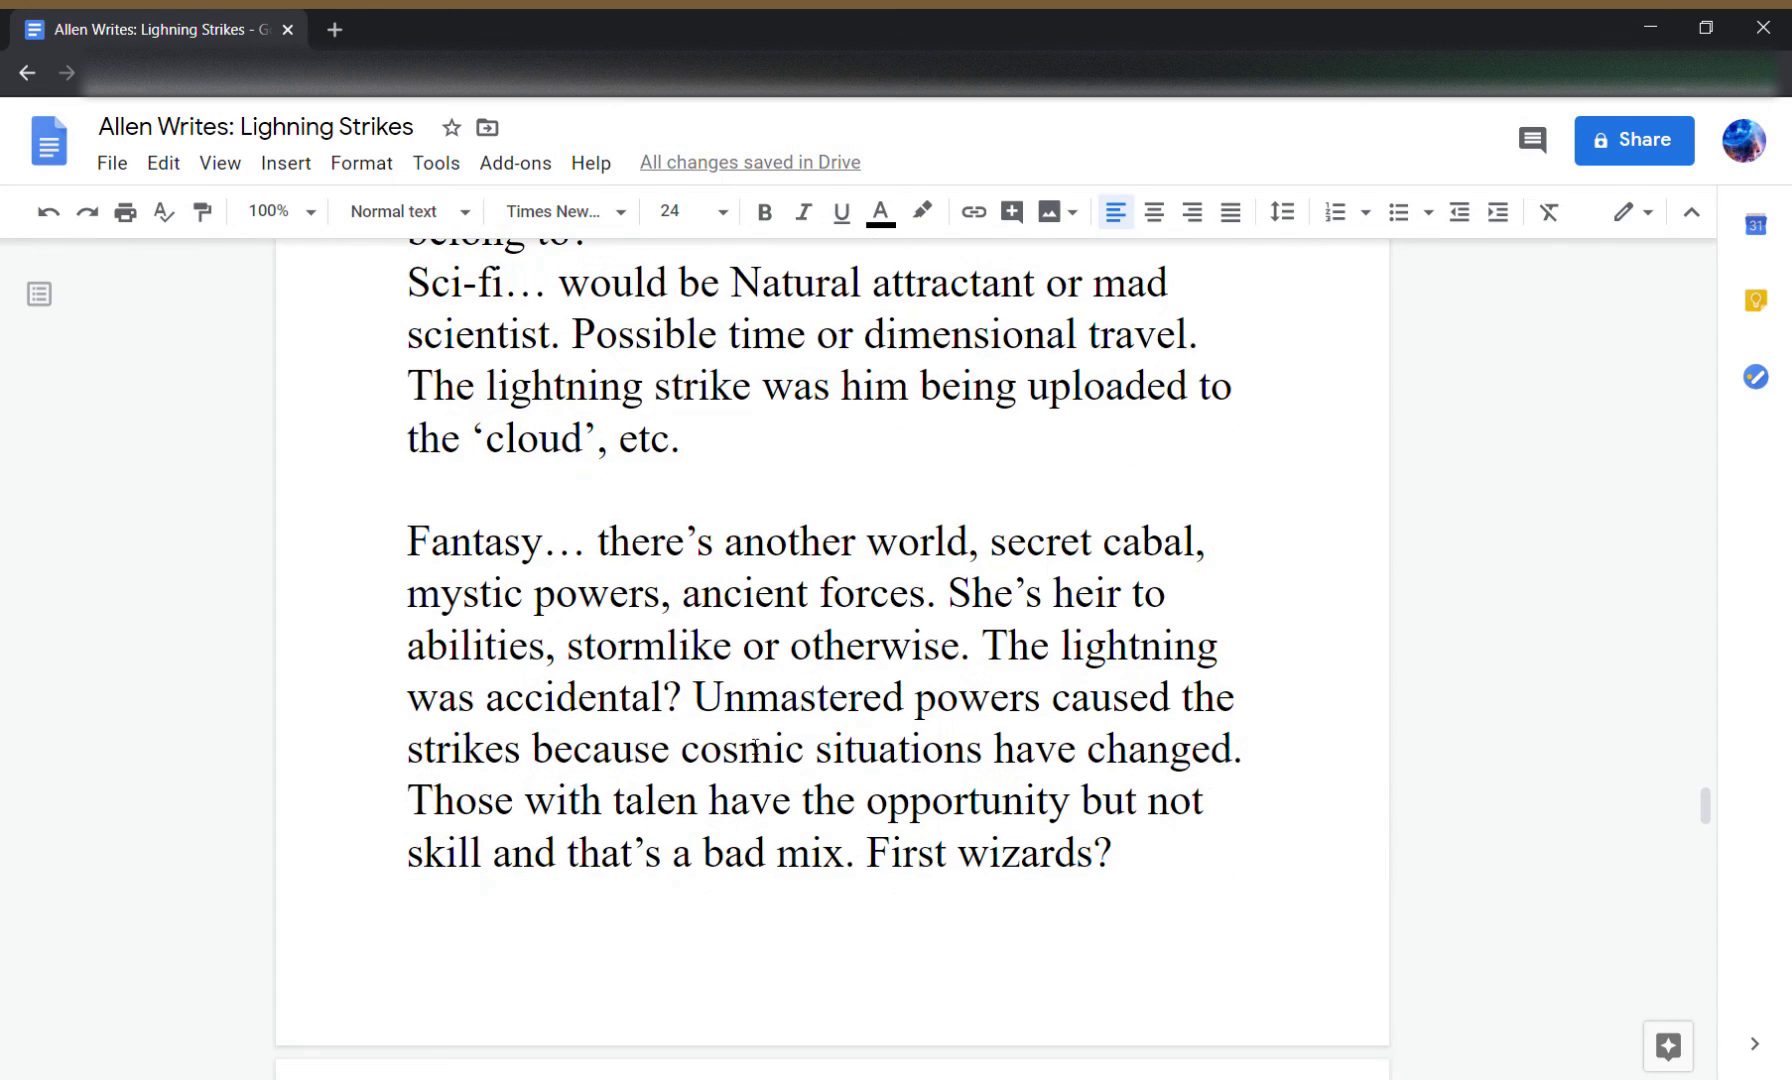
- Insert a separate line reading "Fix this:" above the "Outlining: Is it coincidence?" paragraph, with a blank line between them
left_click(418, 545)
scroll(418, 545, "up", 6)
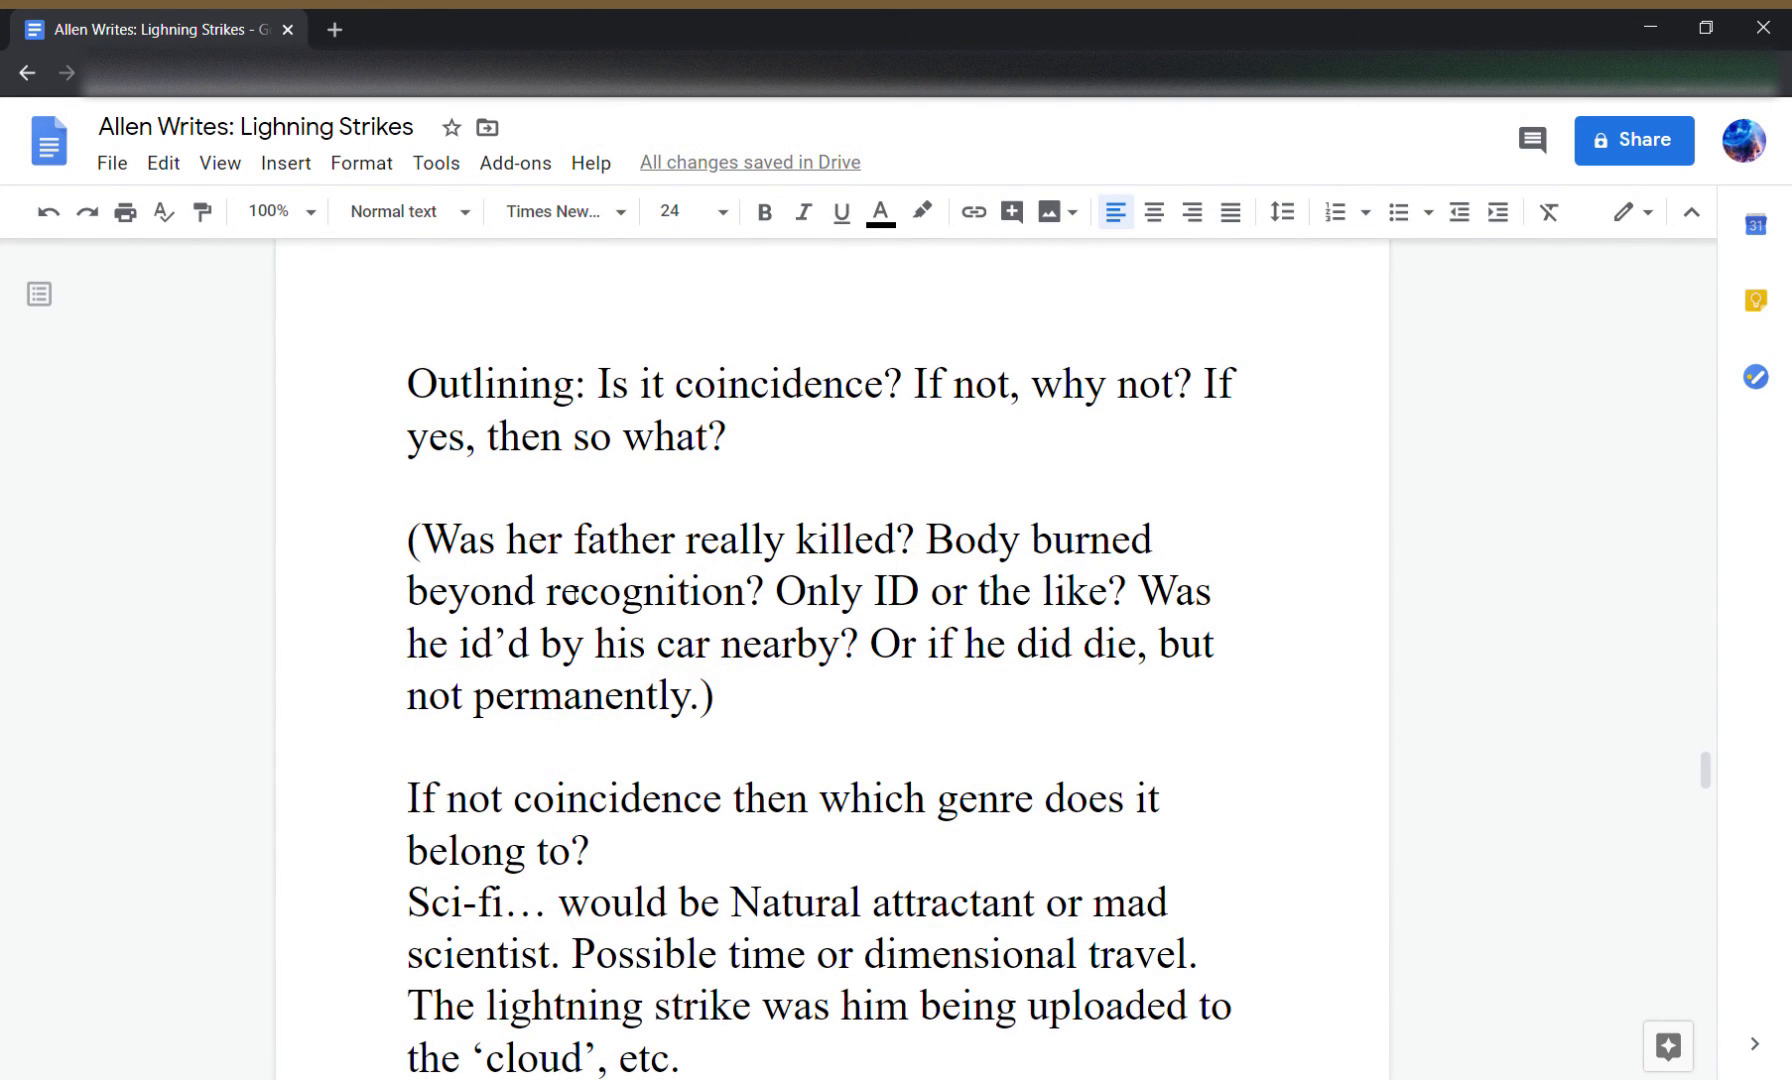
left_click(739, 698)
scroll(676, 690, "up", 7)
scroll(509, 652, "down", 4)
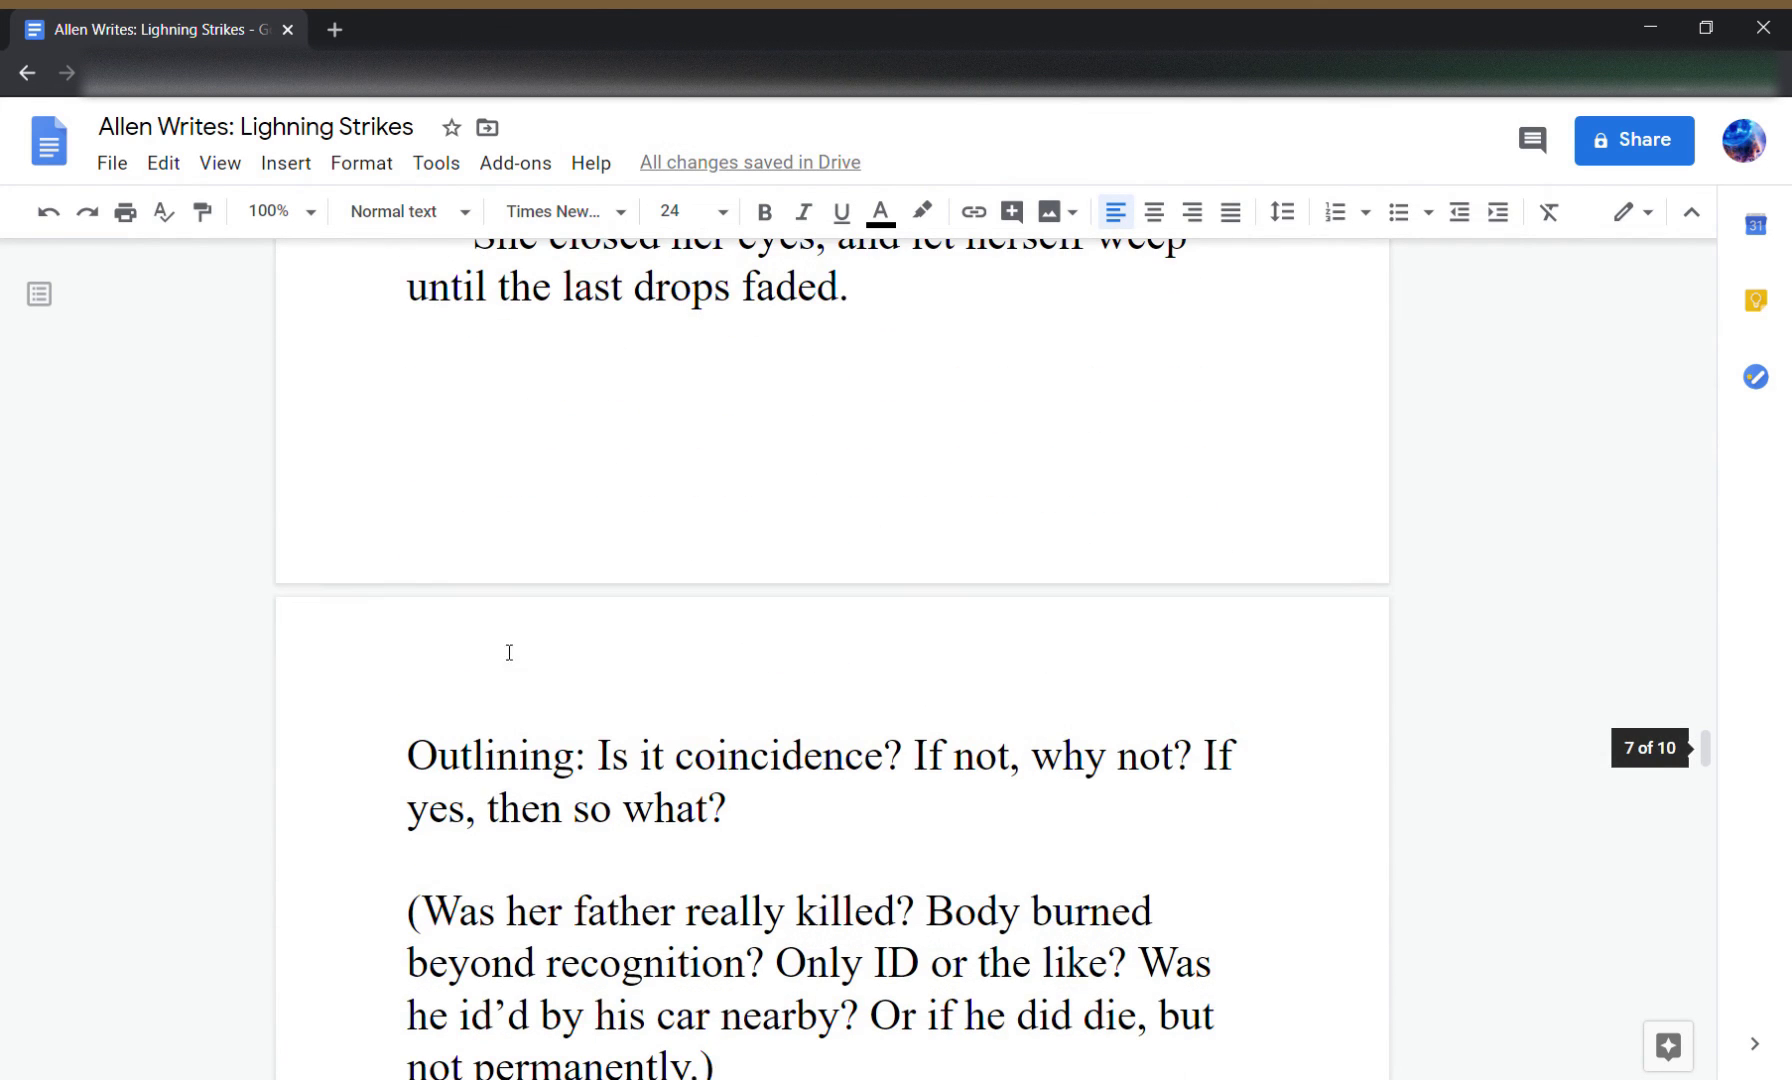
left_click(405, 740)
key("Return")
key("Return")
key("Up")
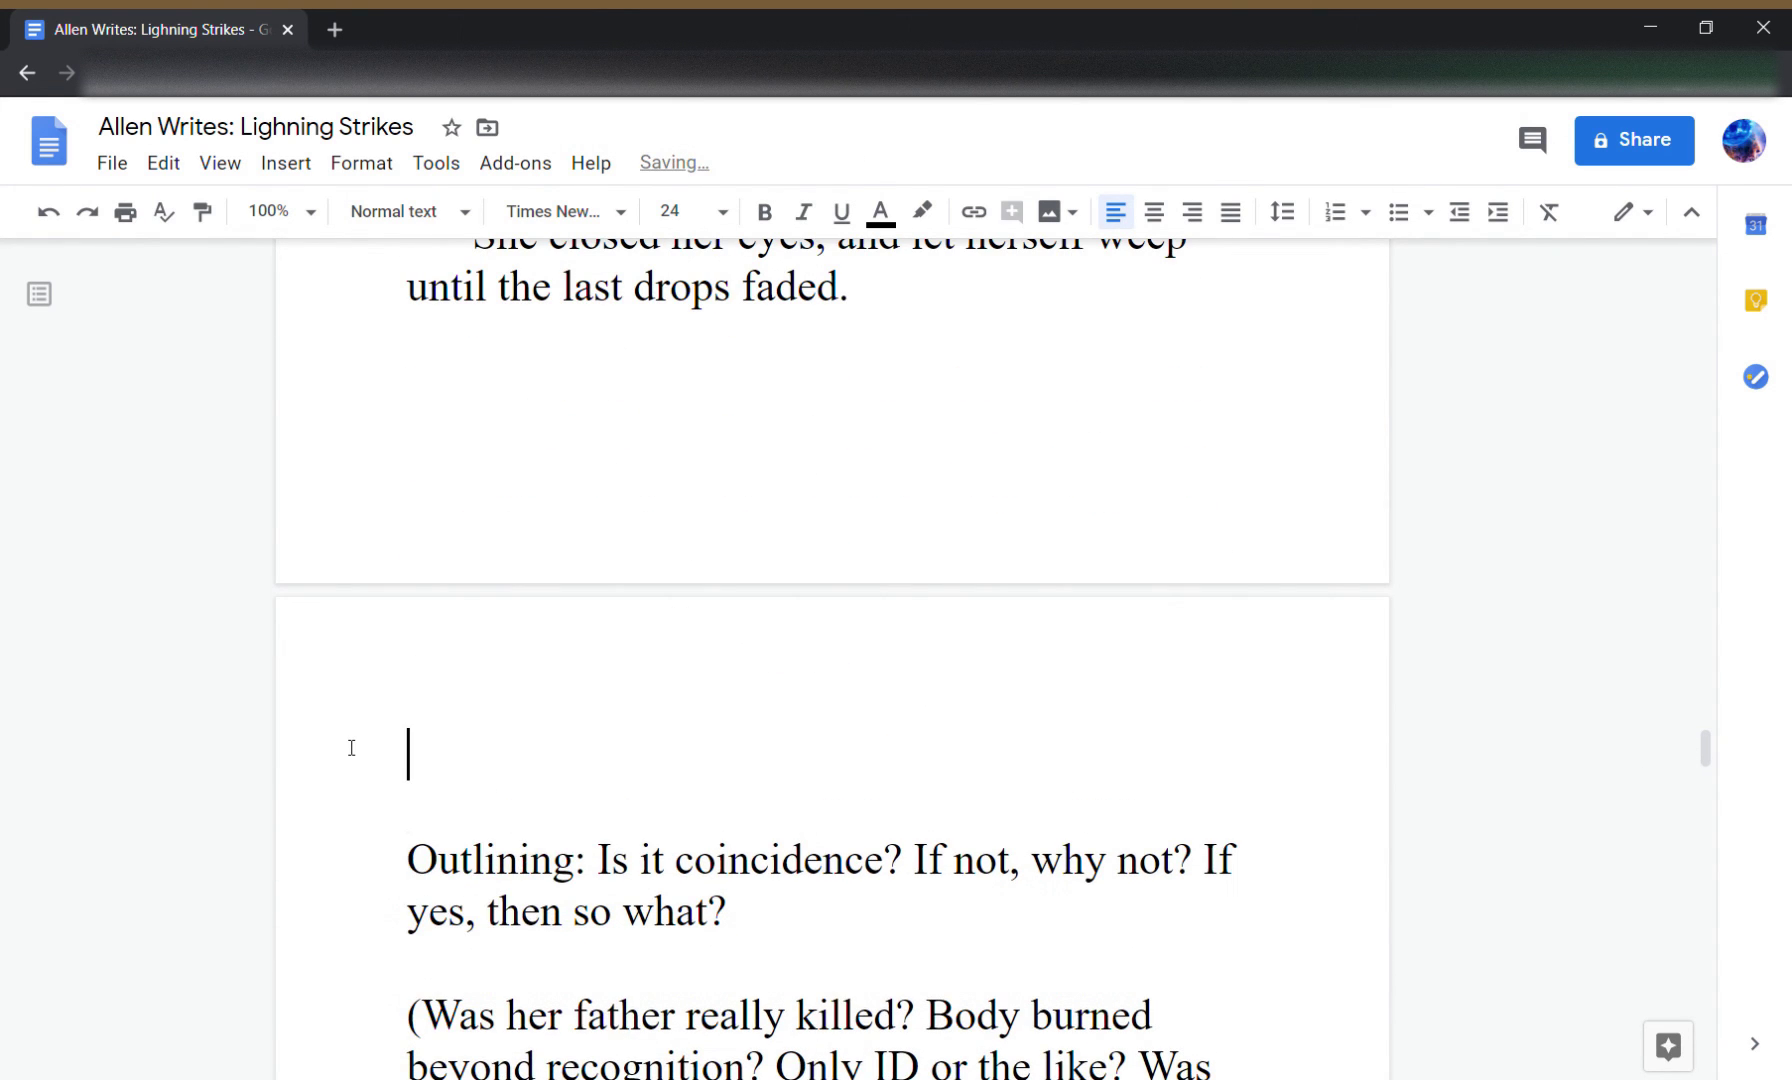
type("Fix Th")
key("BackSpace")
key("BackSpace")
type("this:")
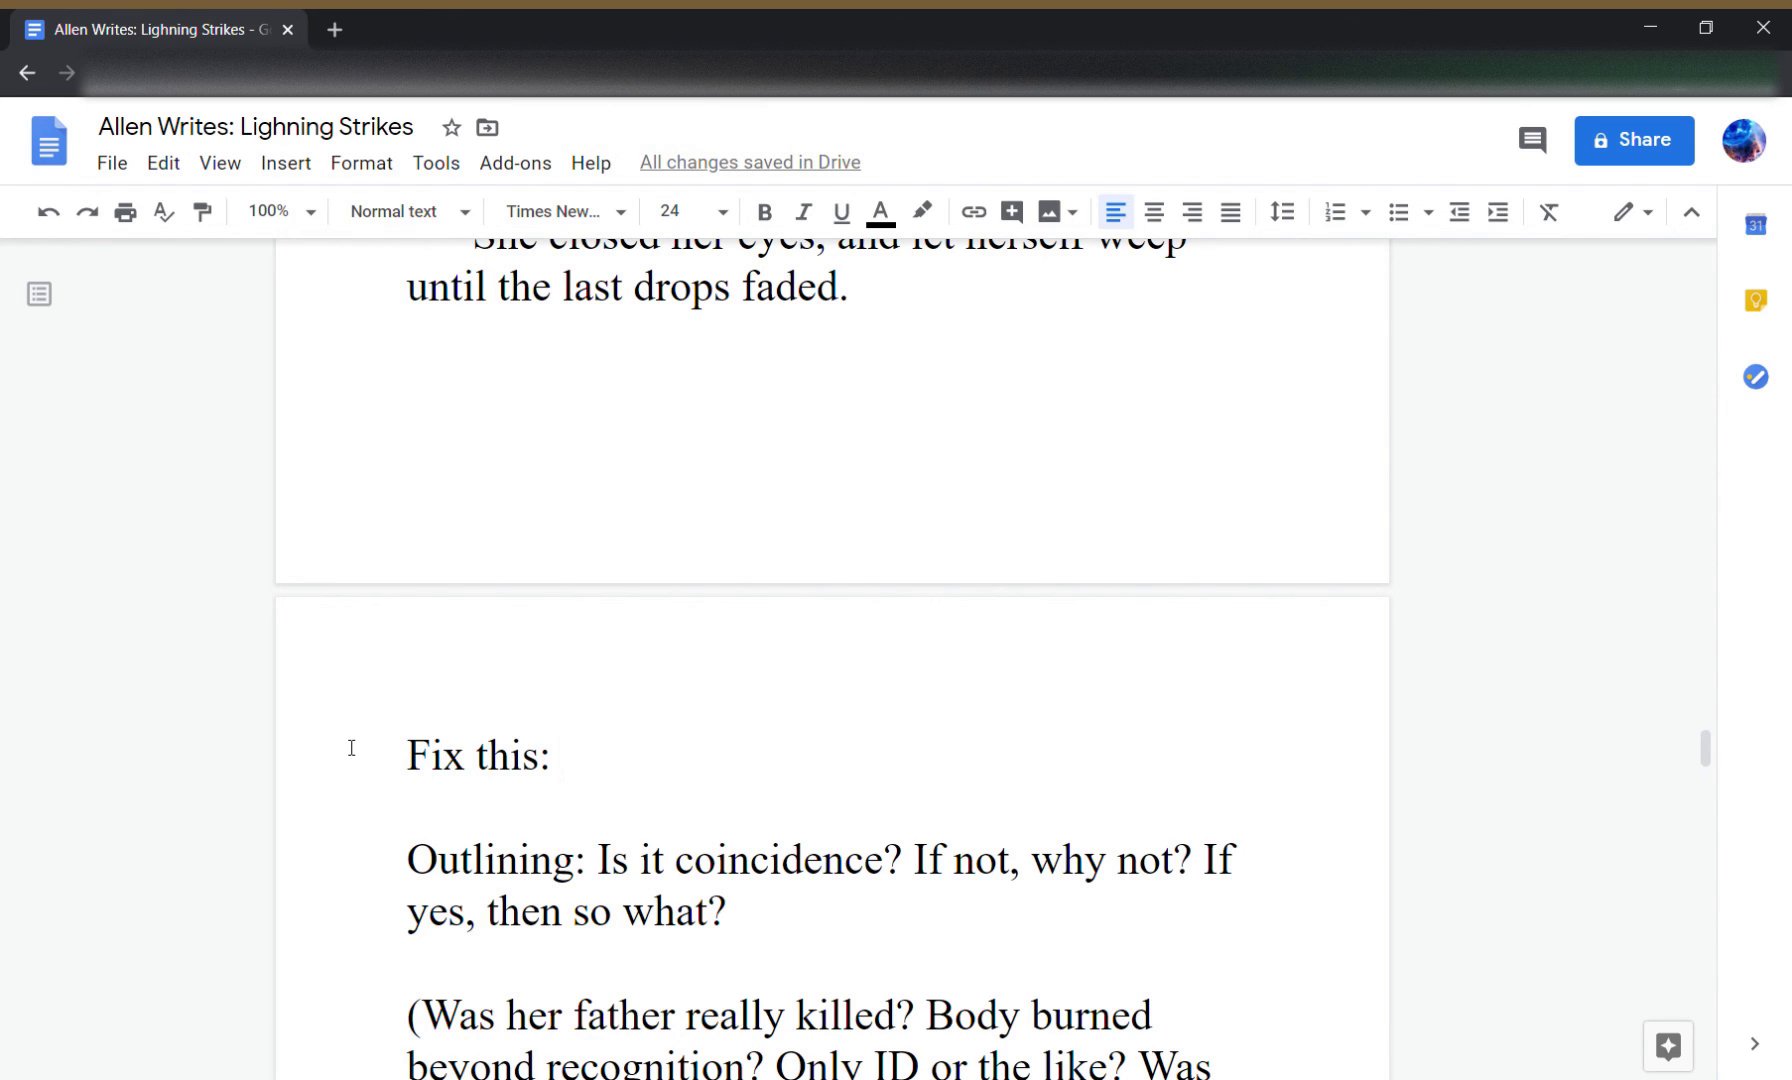
- Complete the "Fix this:" note with "Her car needs to be more damaged, burning until the rain puts it out."
type("Her car nee")
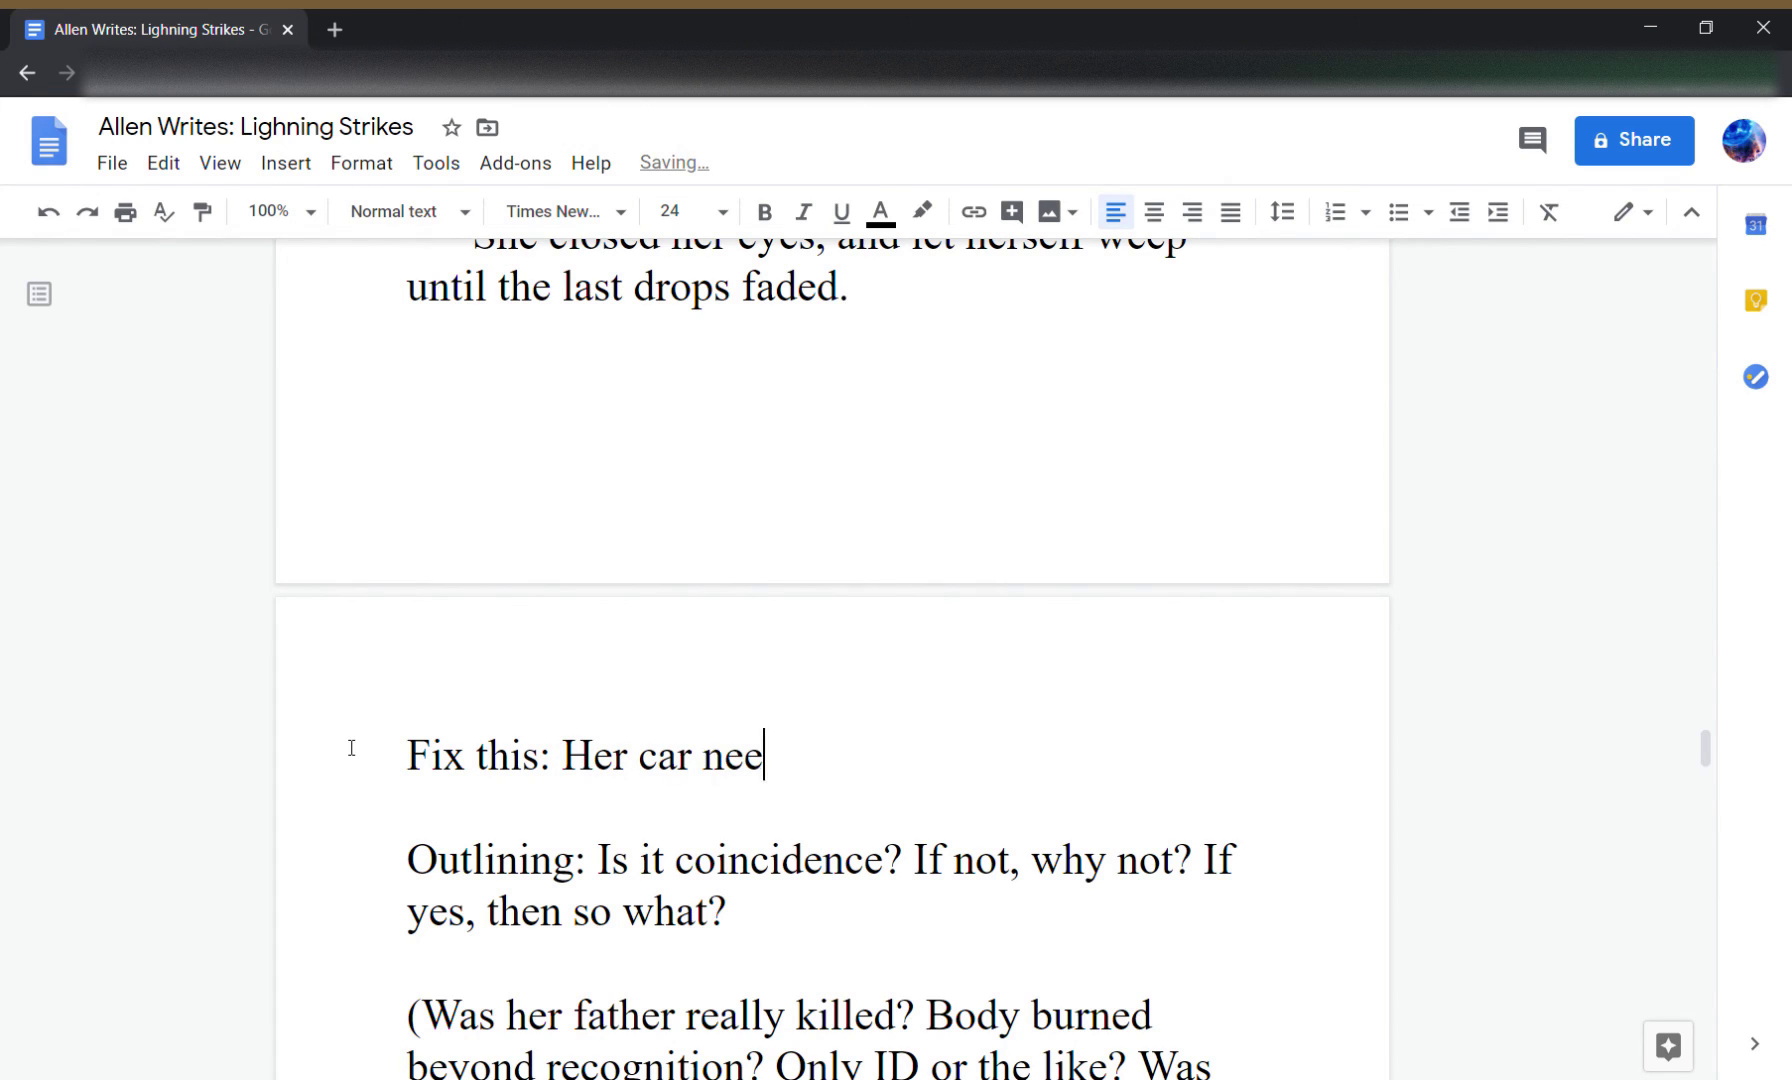
type("ds to be ")
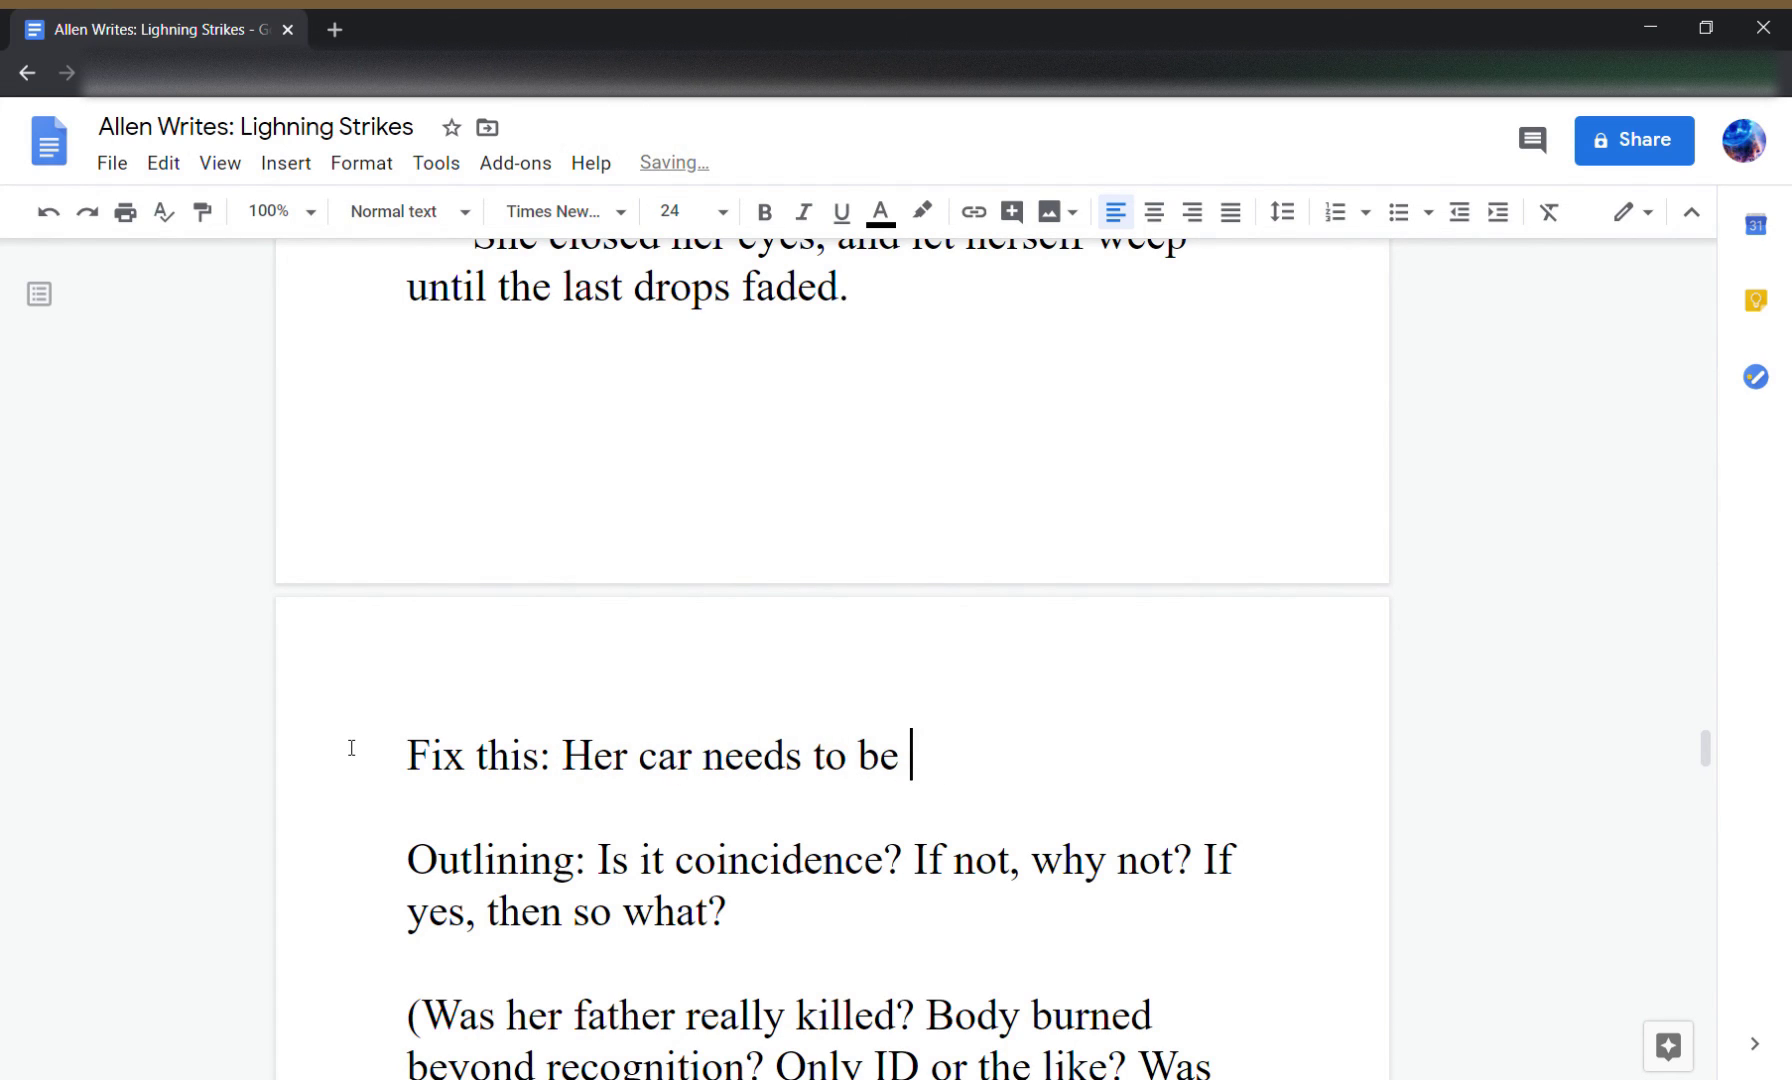
type("more dama")
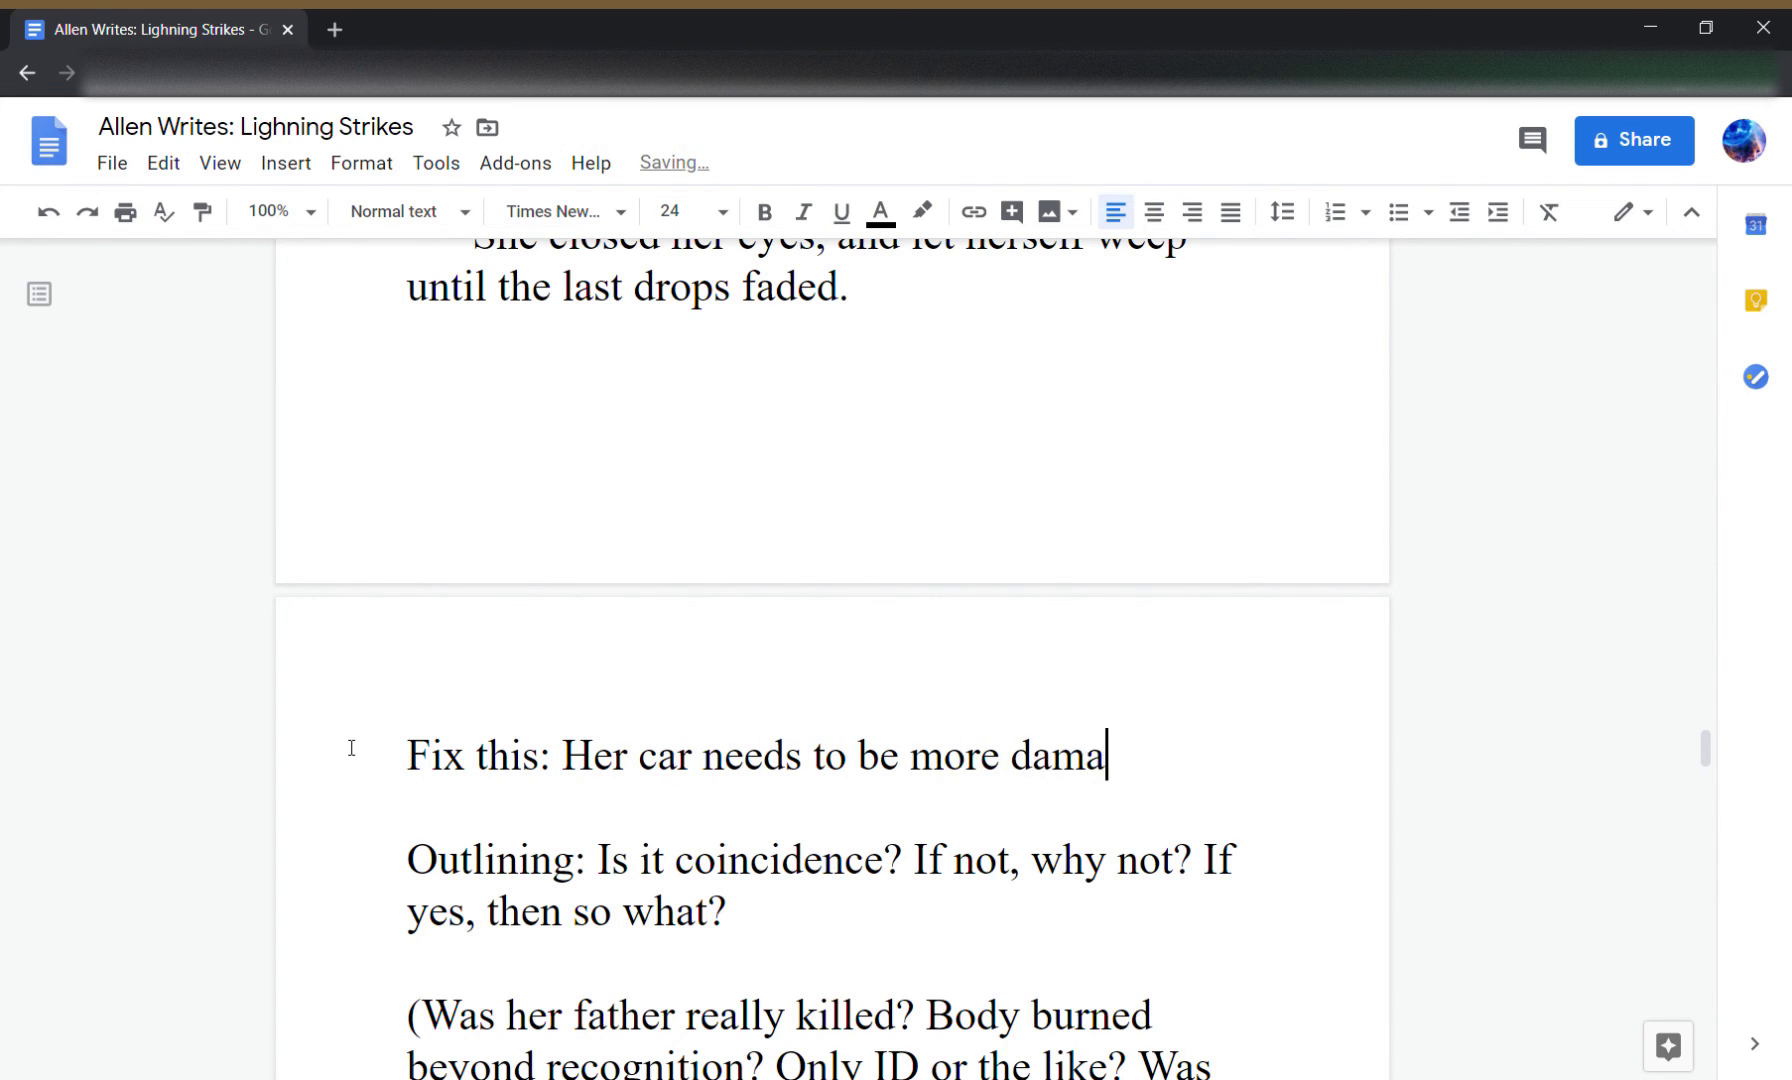
type("ged, burning")
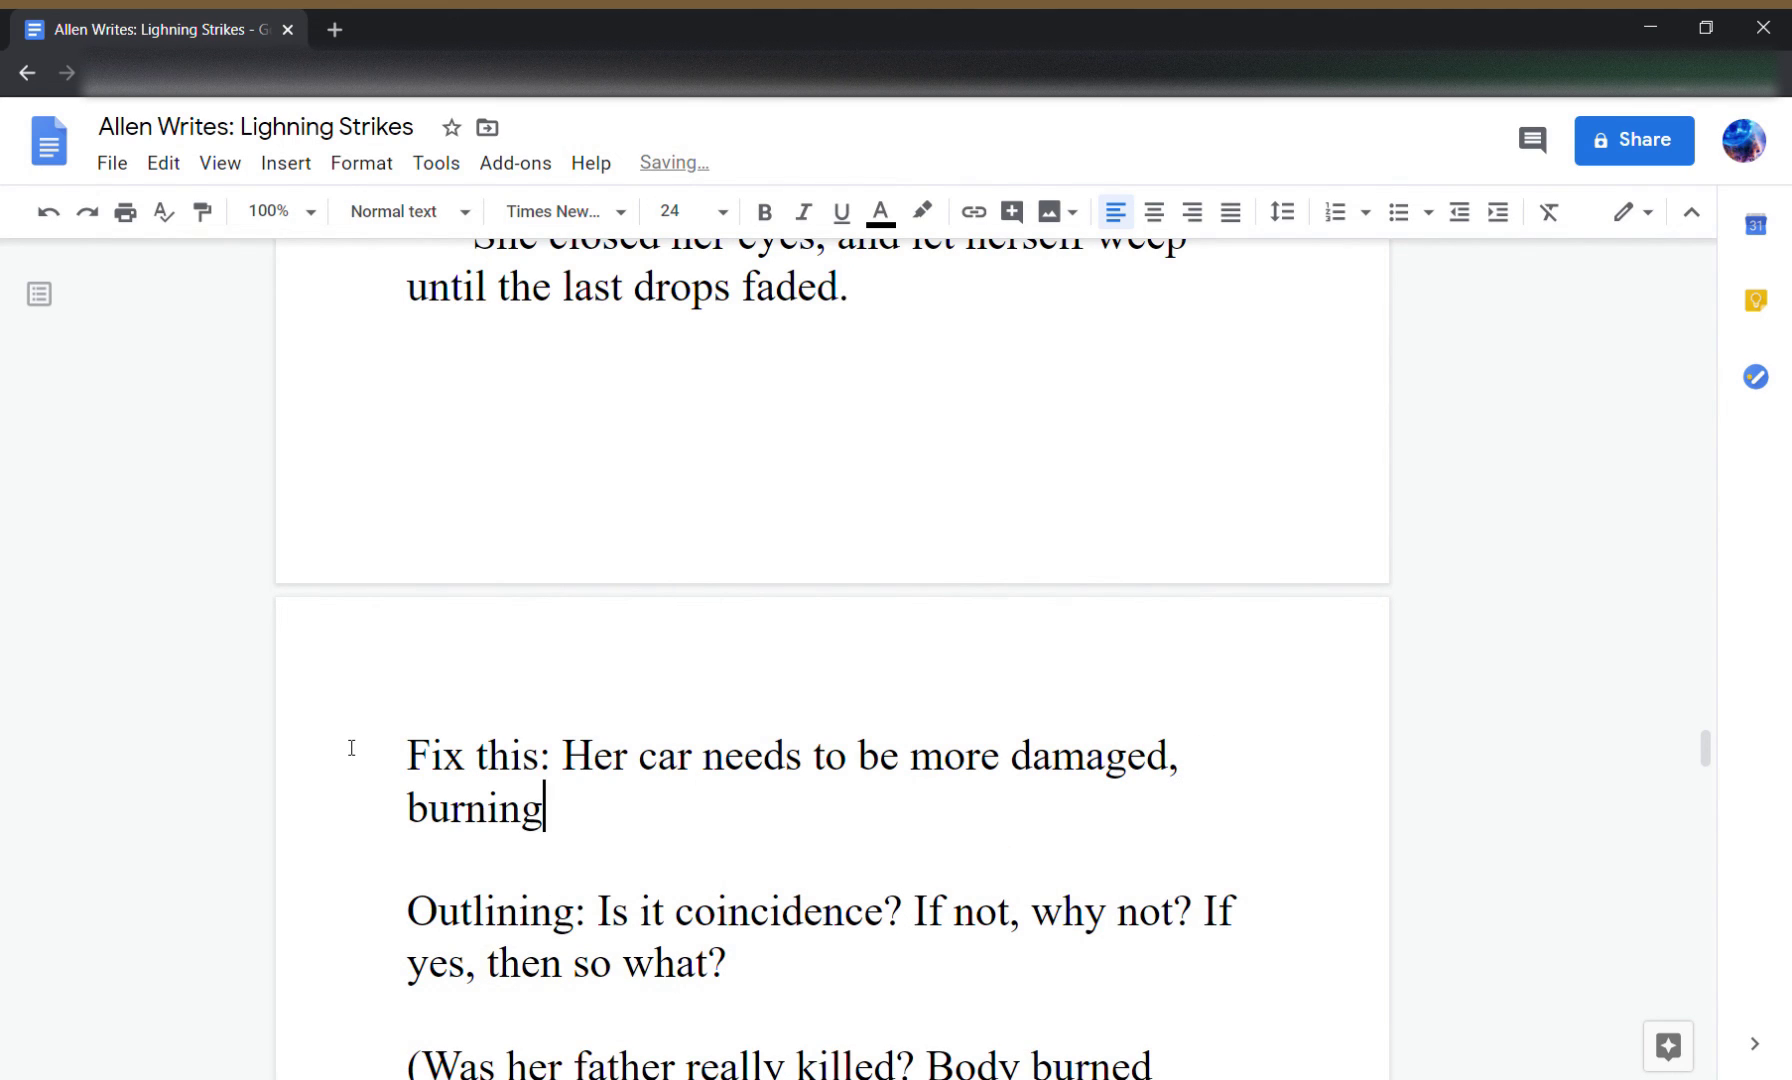
type(" until the rain")
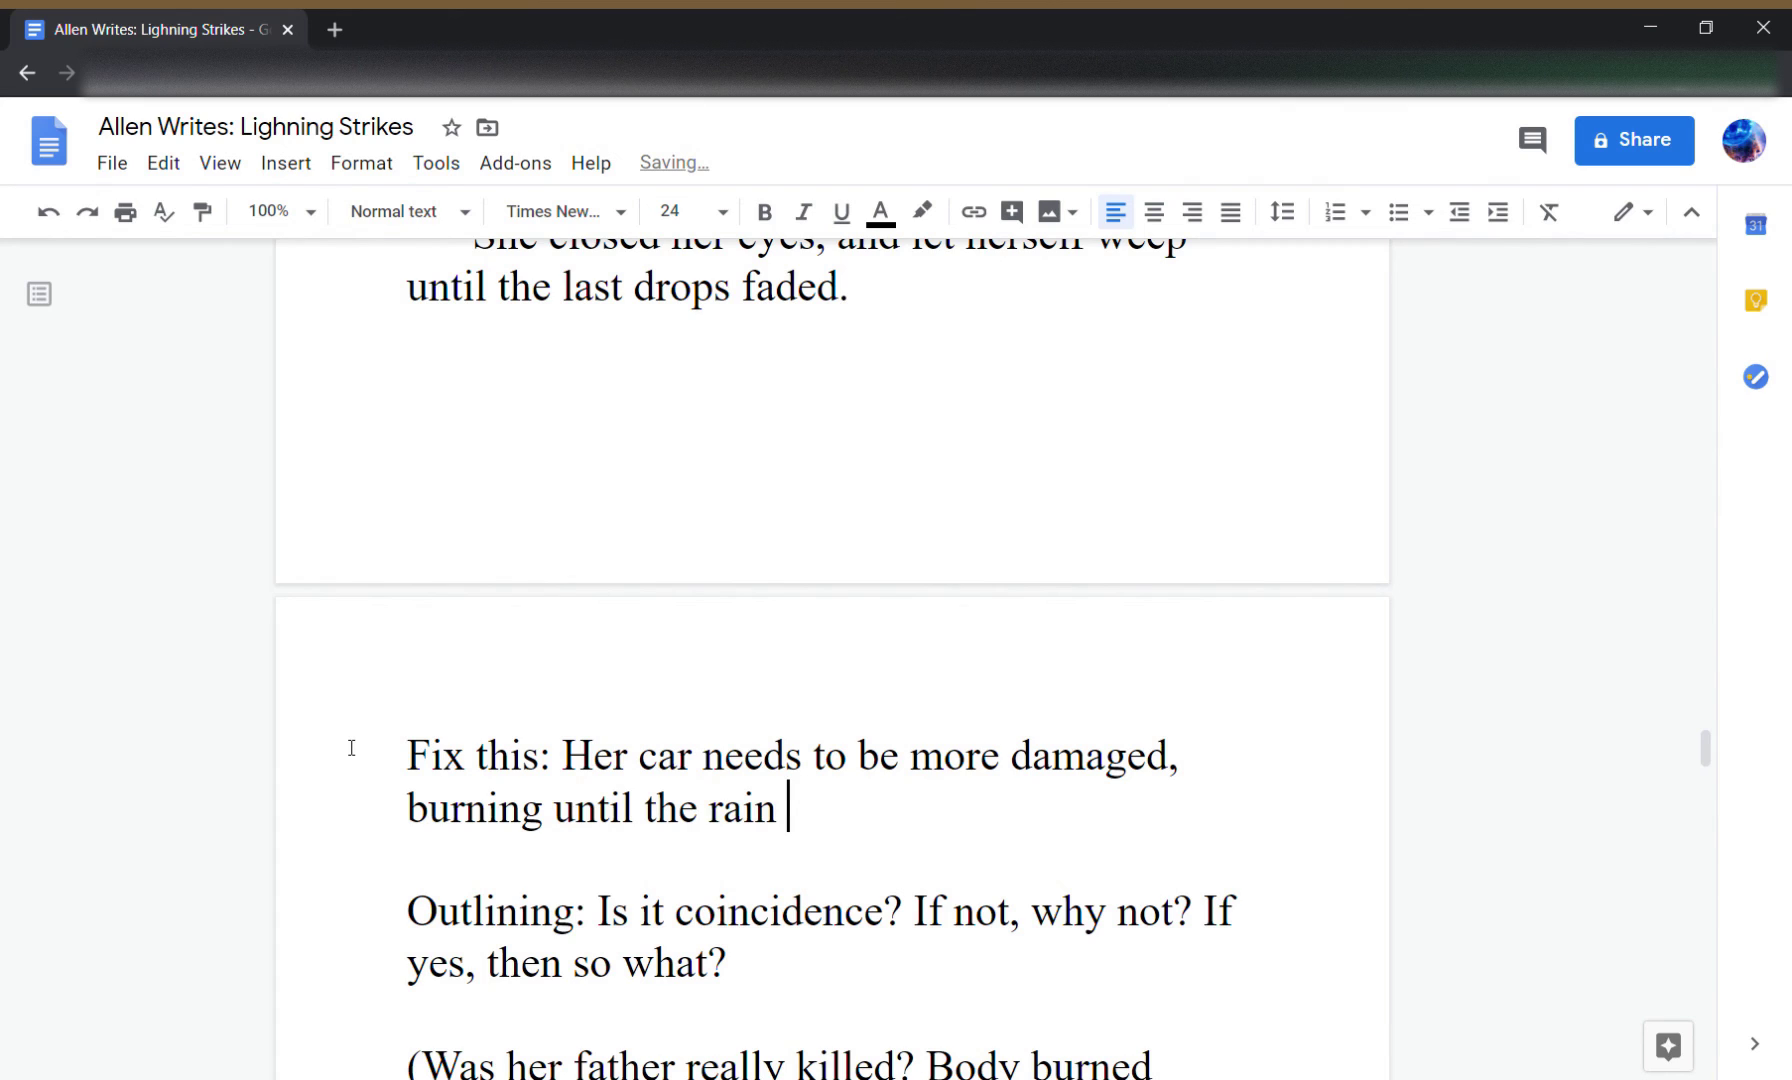
type(" puts it out.")
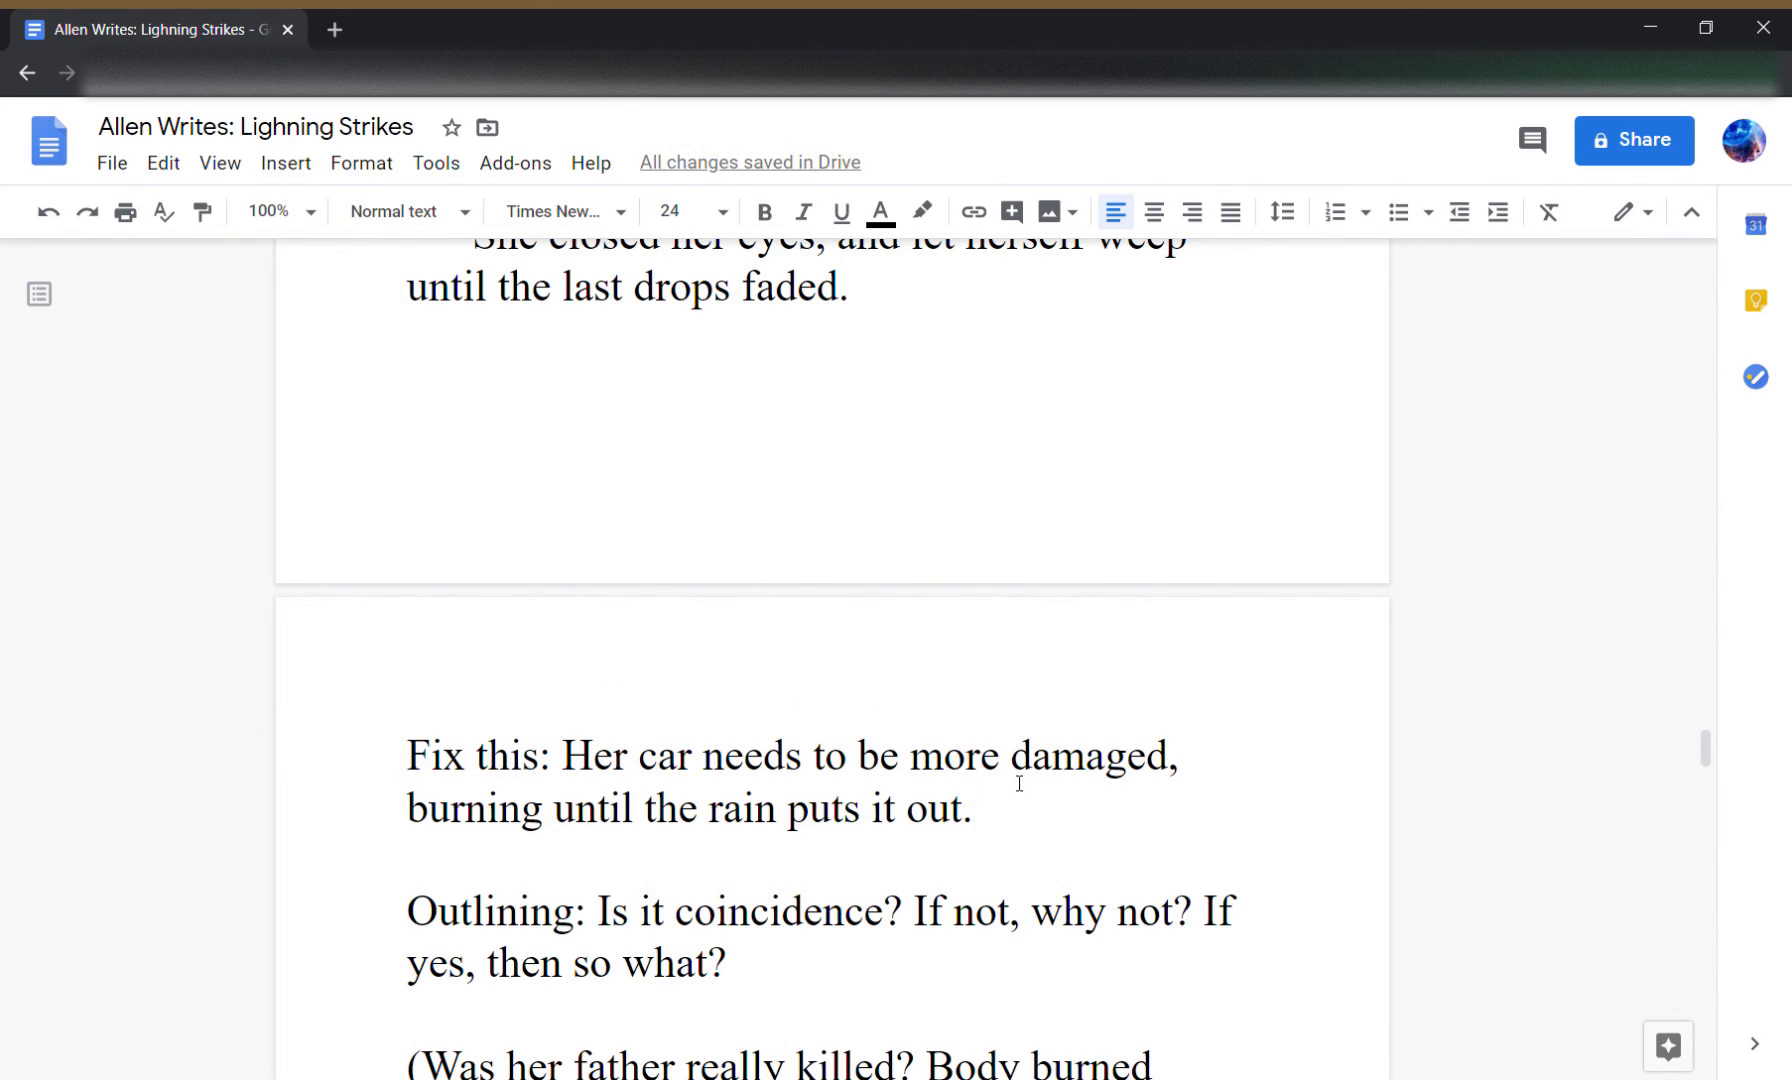
- Add a separate paragraph below the "Fix this" note reading "Research this: Cars and people struck by lightning."
scroll(960, 810, "up", 5)
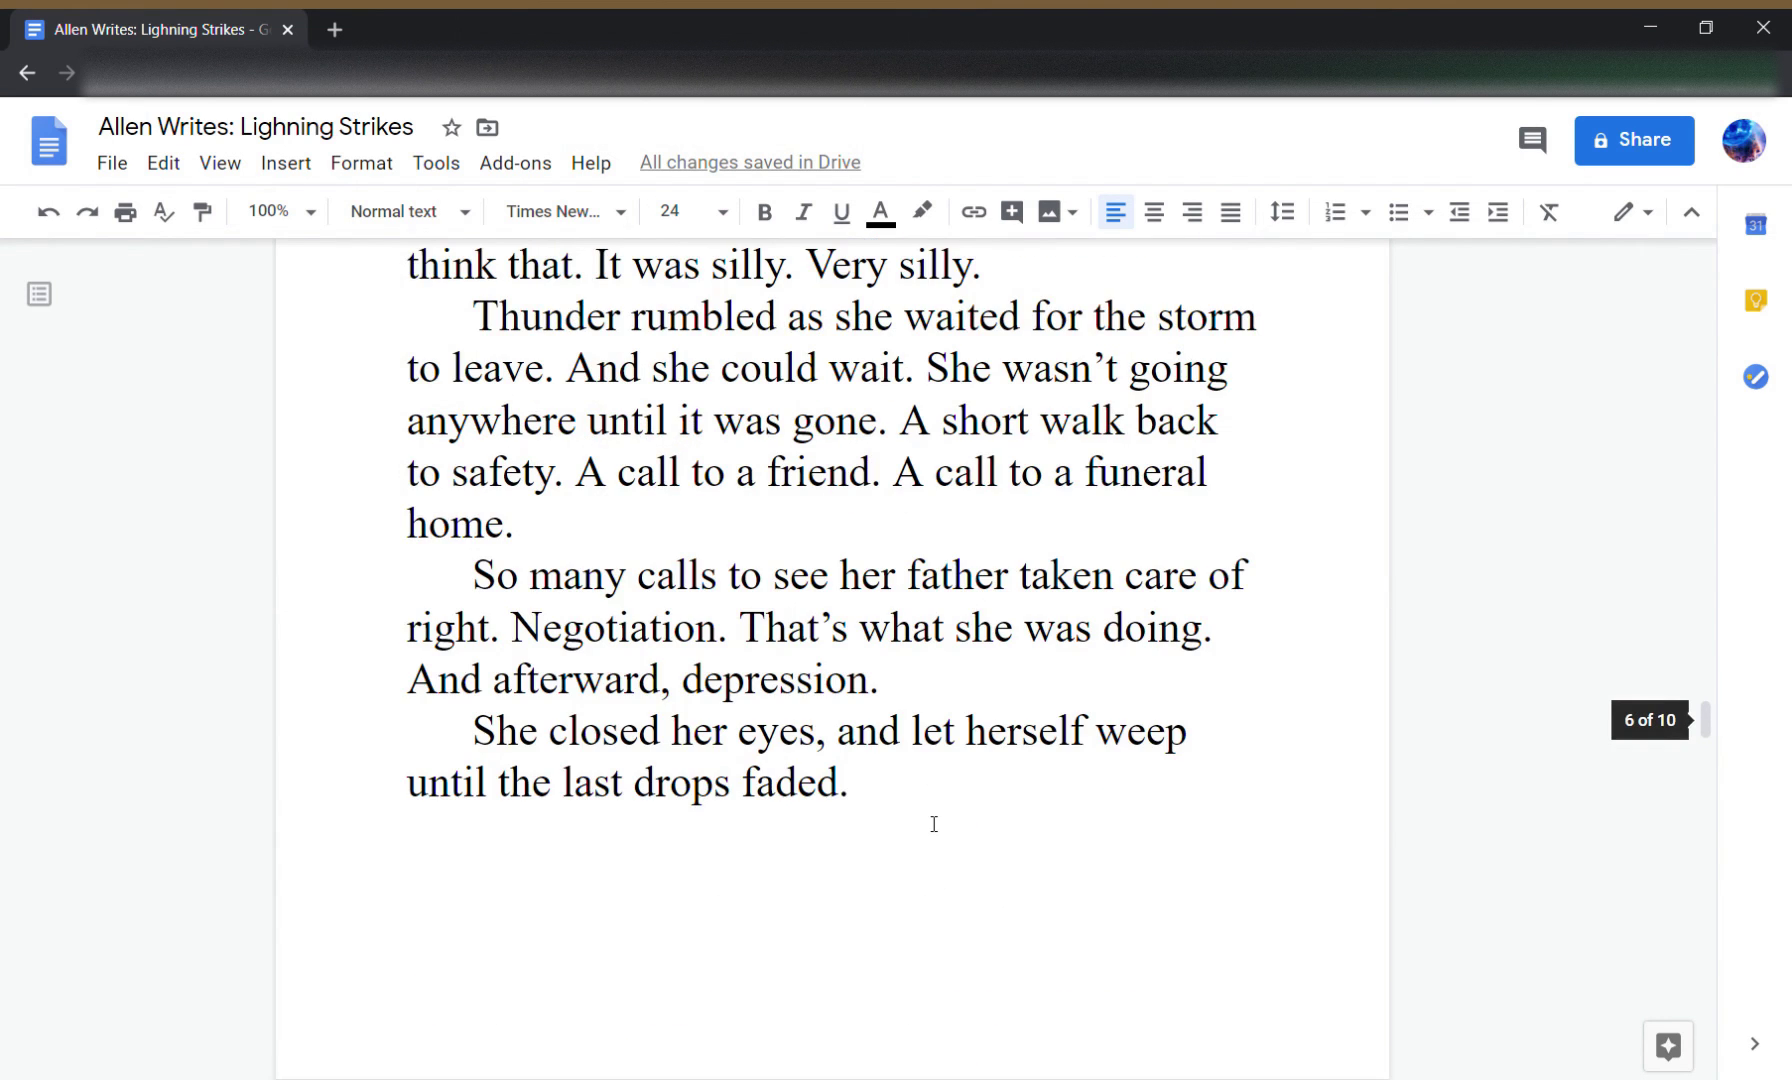
scroll(934, 824, "down", 5)
scroll(930, 823, "down", 3)
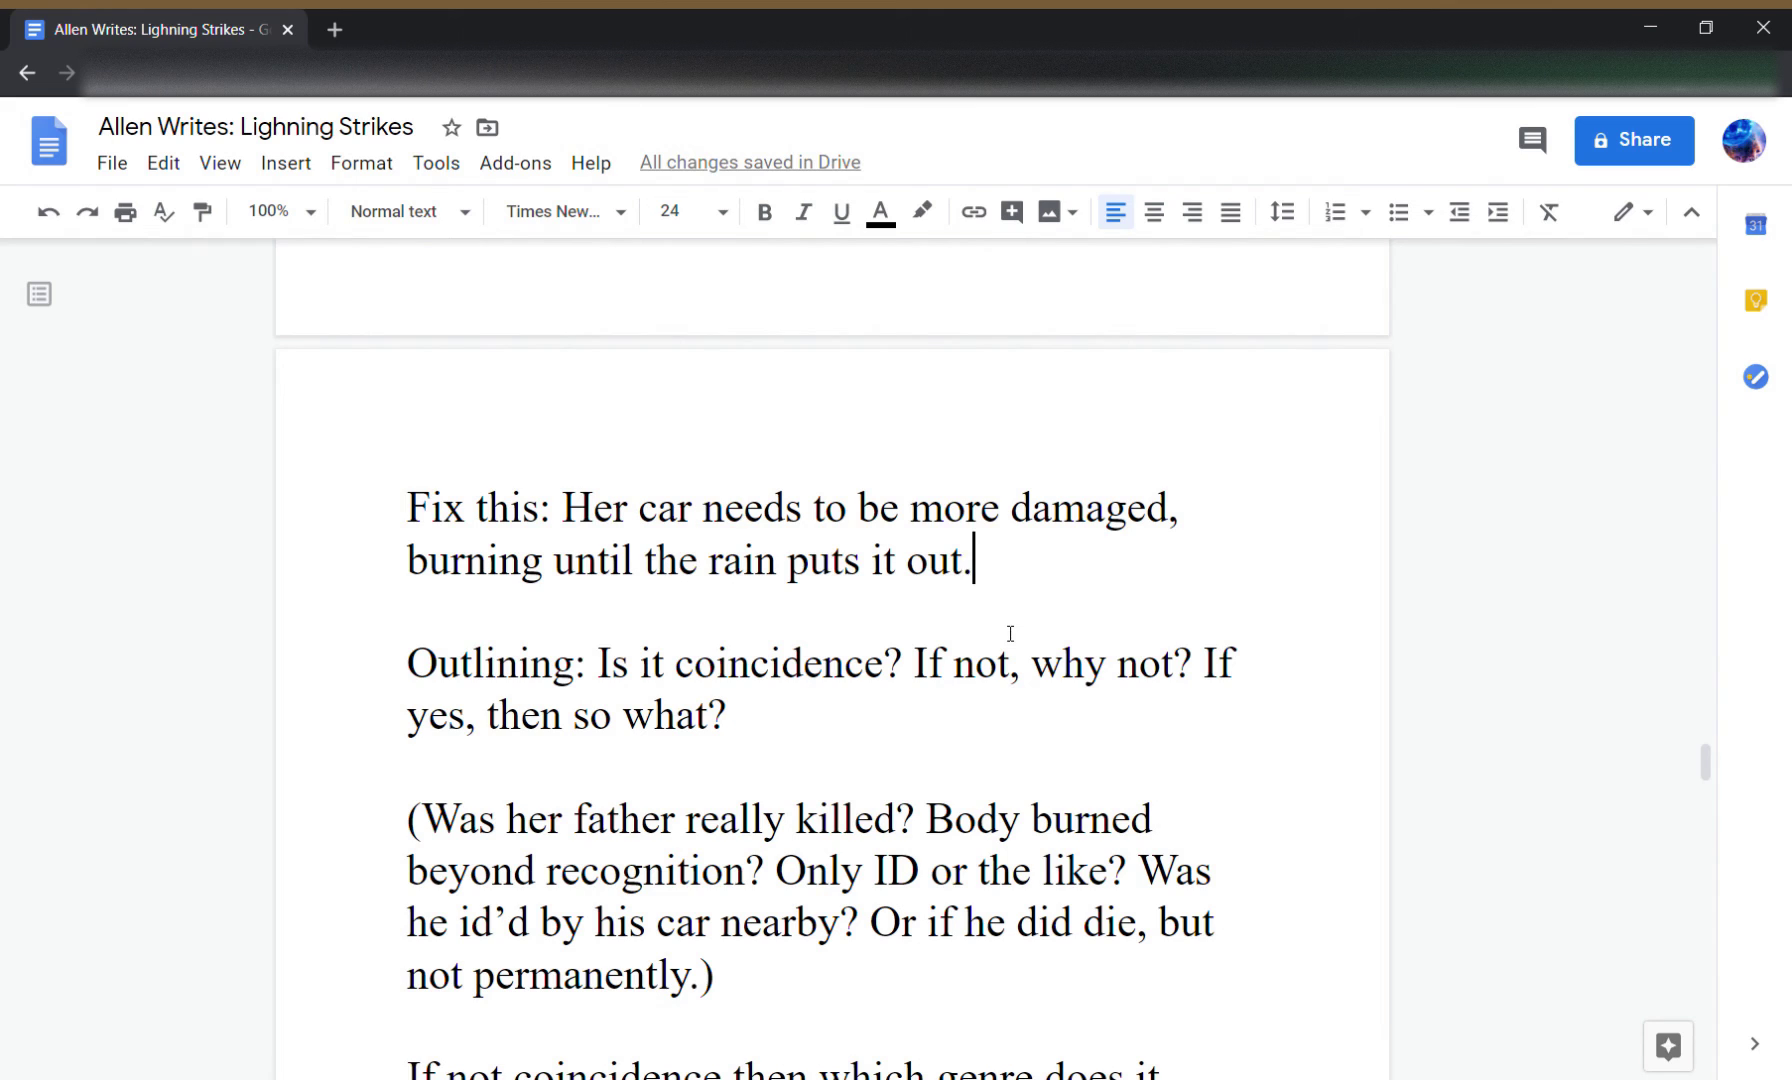
key("Return")
key("Return")
type("Resea")
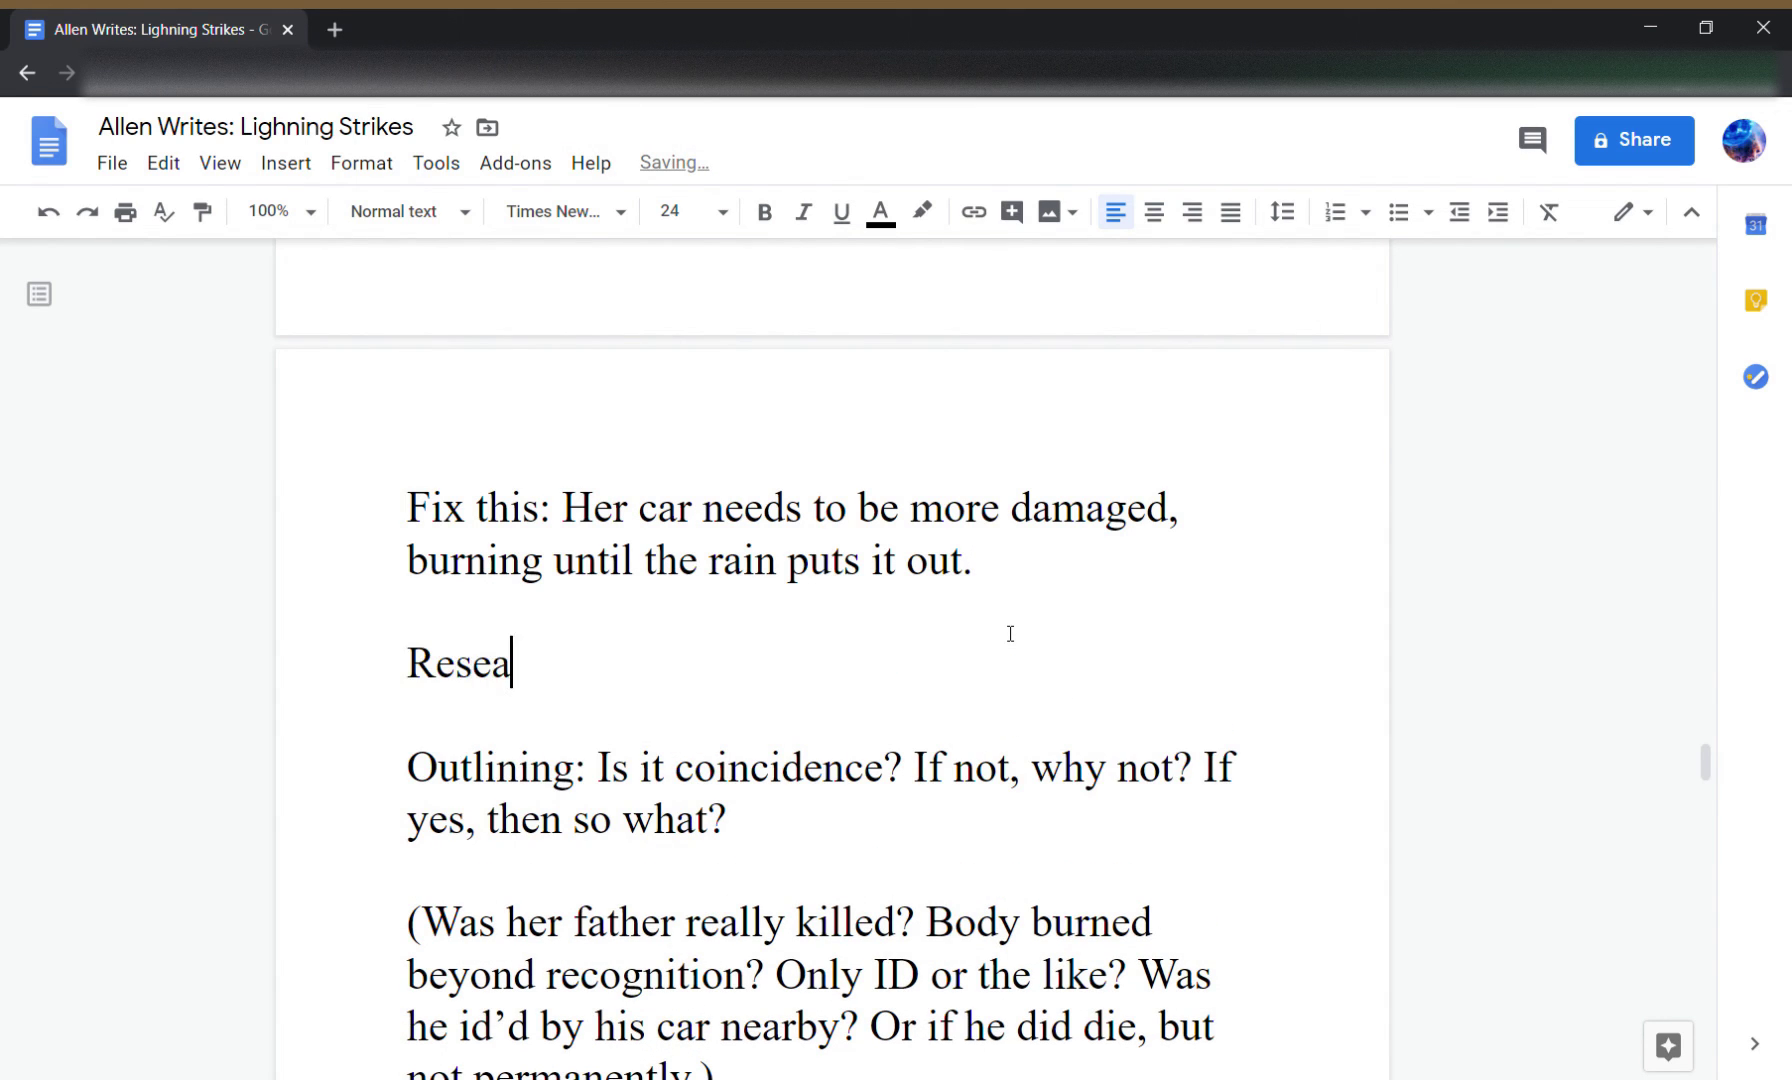
type("rch this: W")
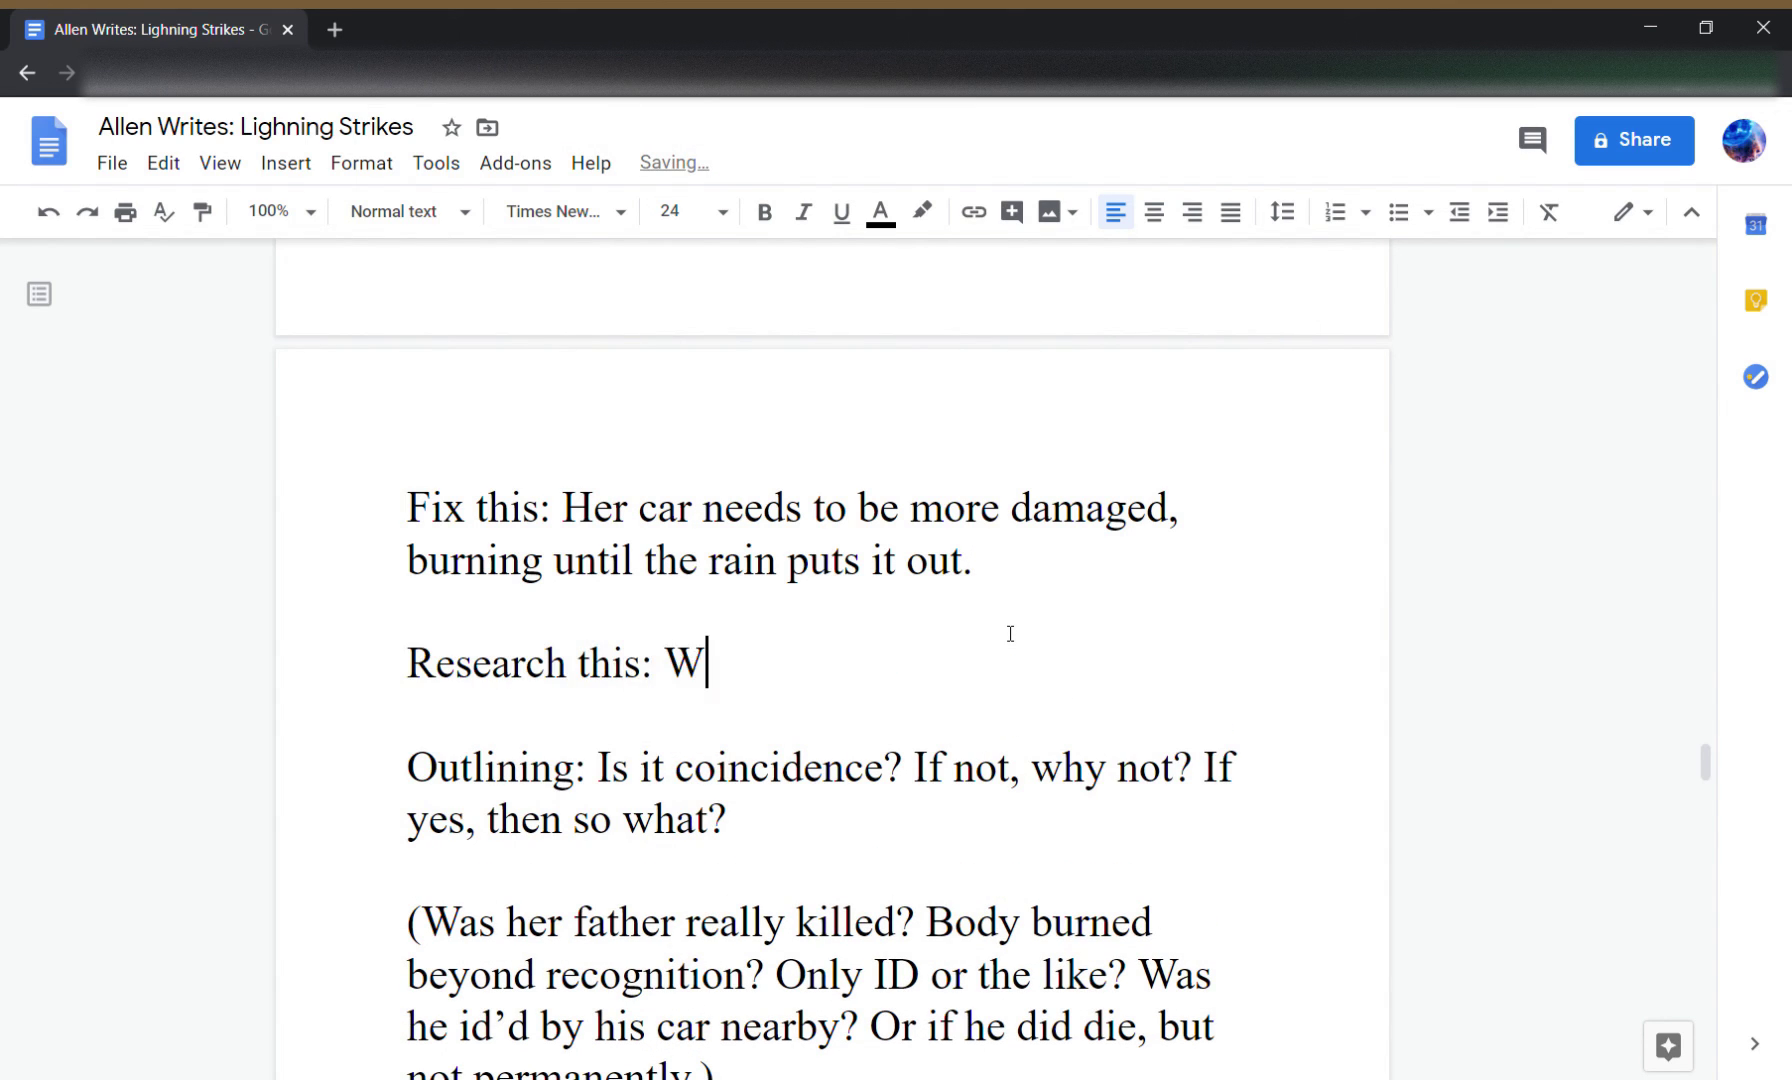
type("h")
key("BackSpace")
key("BackSpace")
type("Cars ")
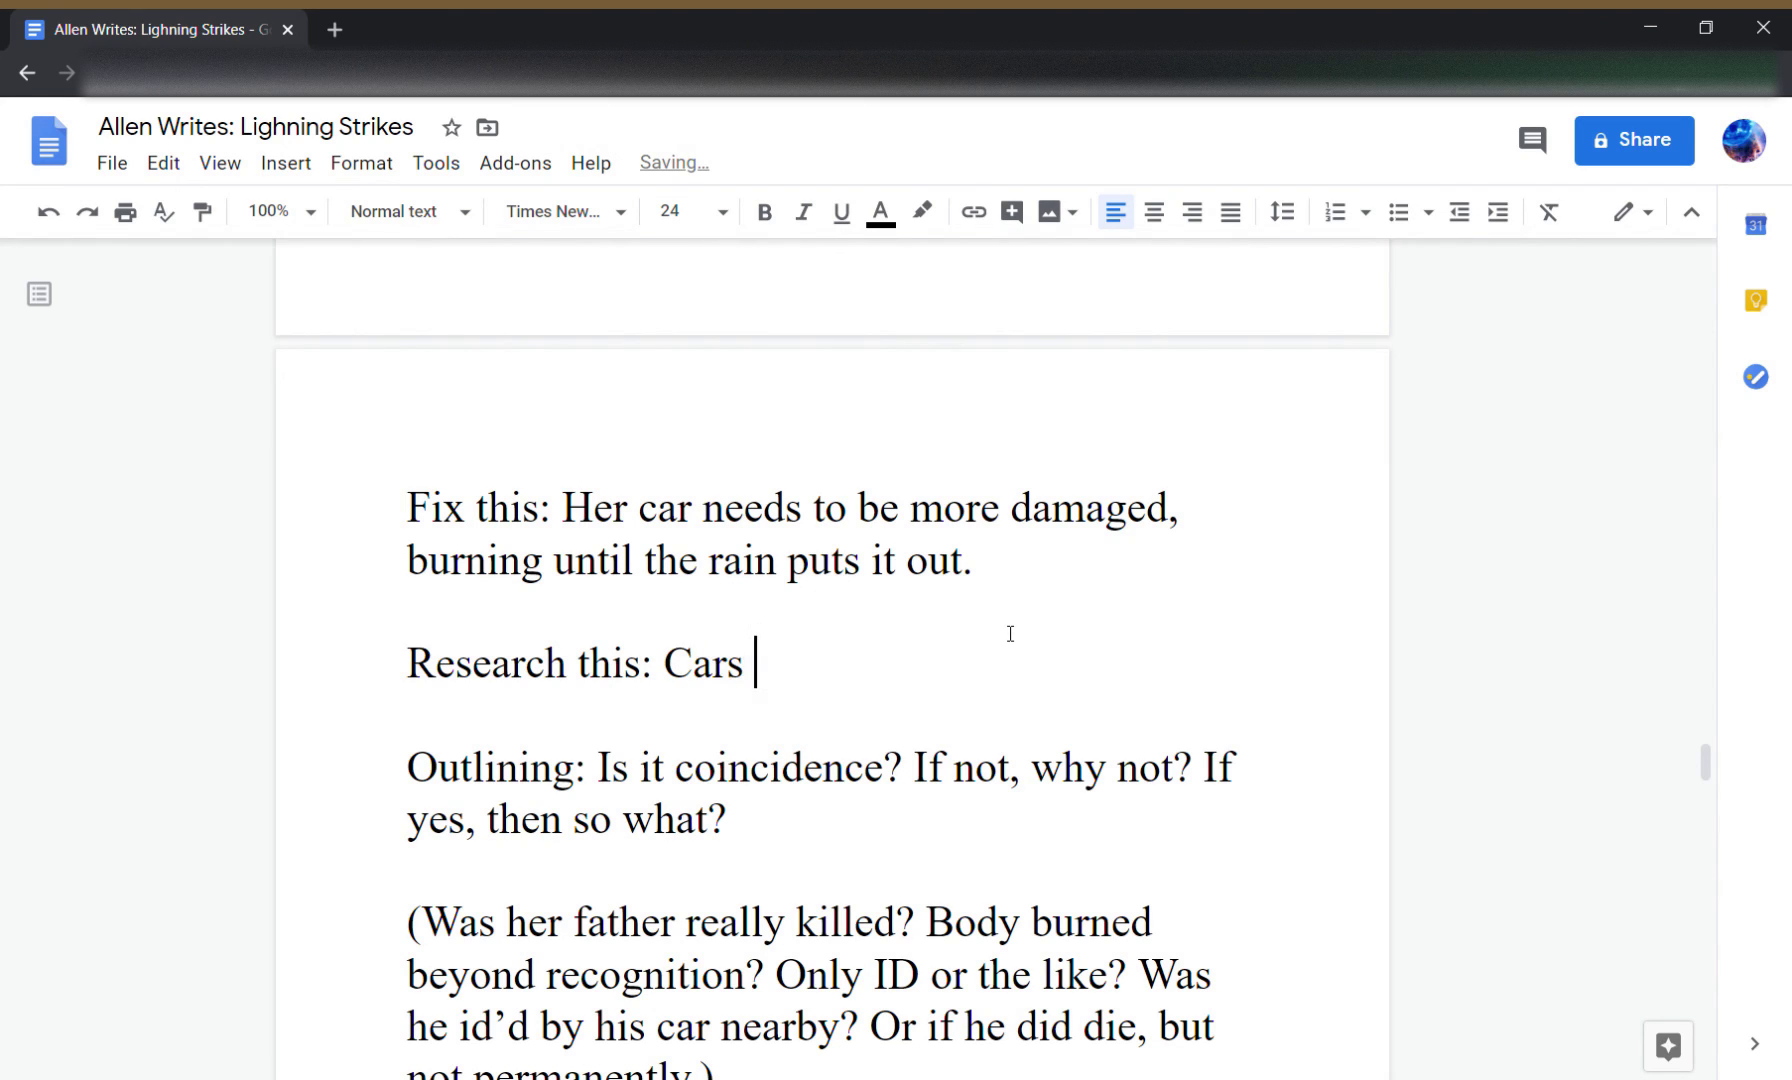
type("and people struck ")
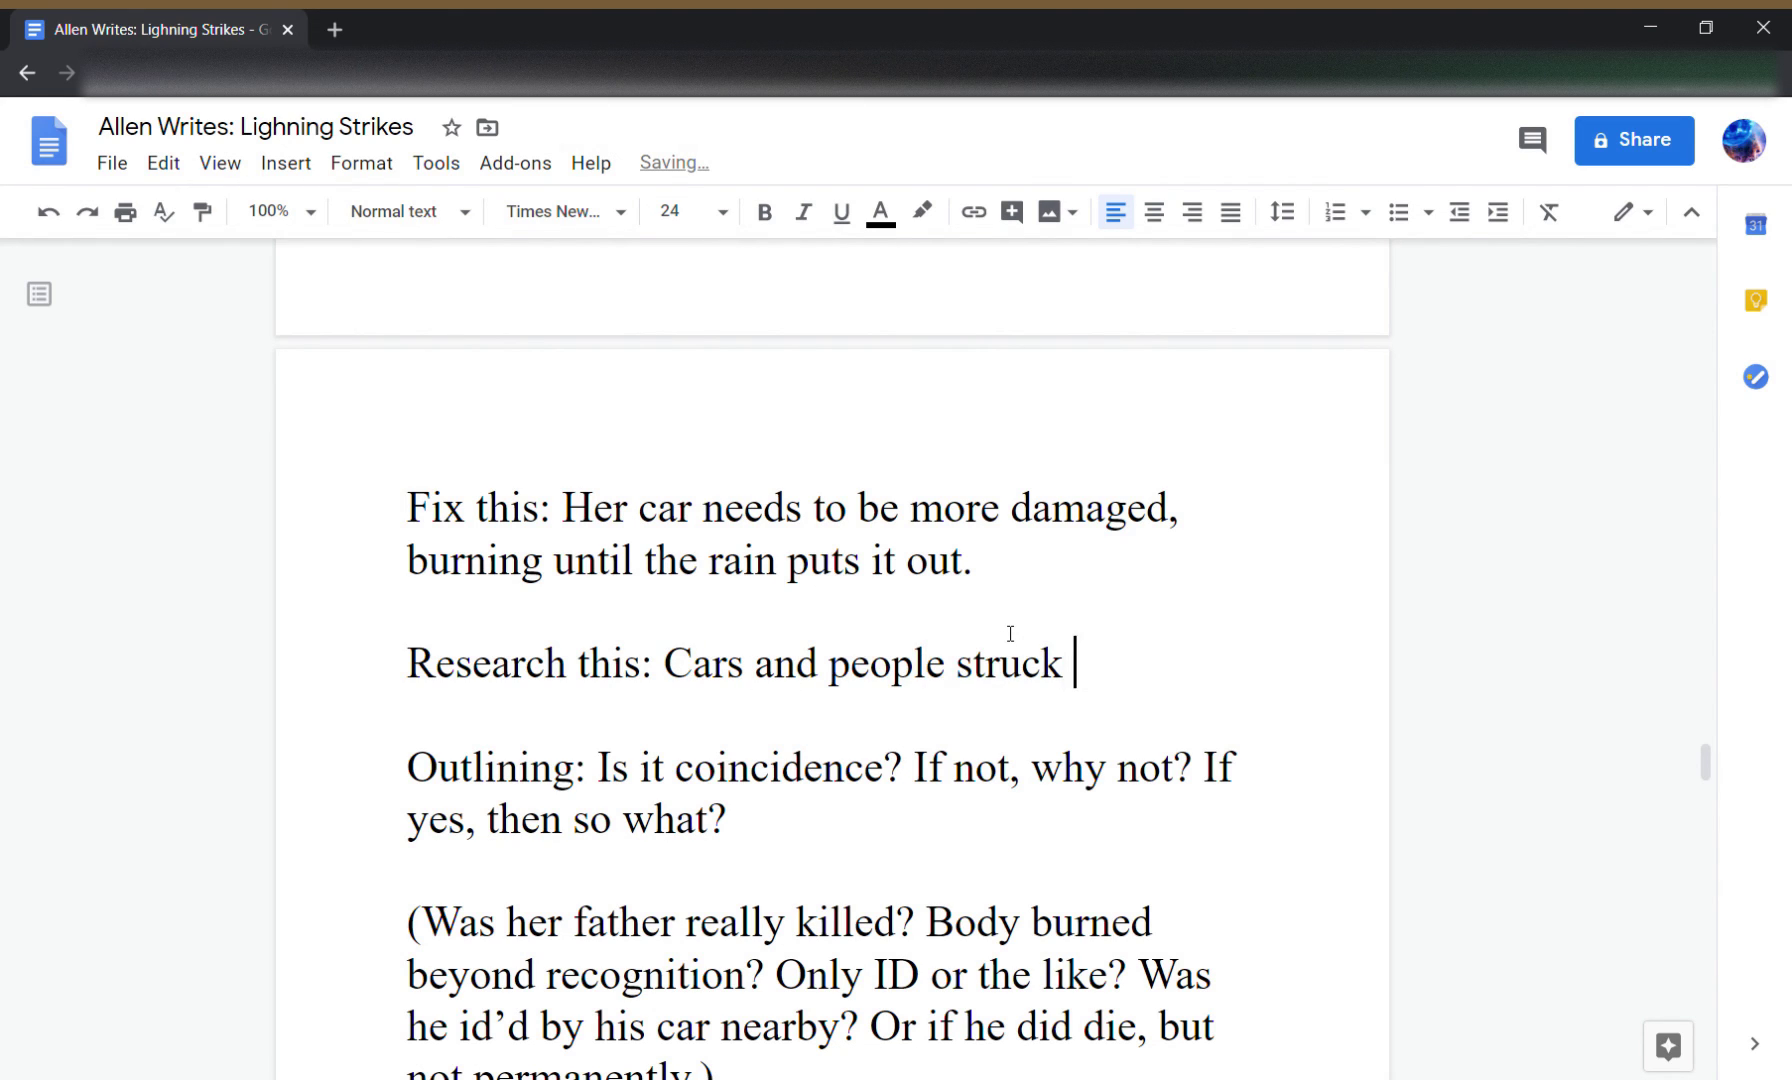
type("by lightning.")
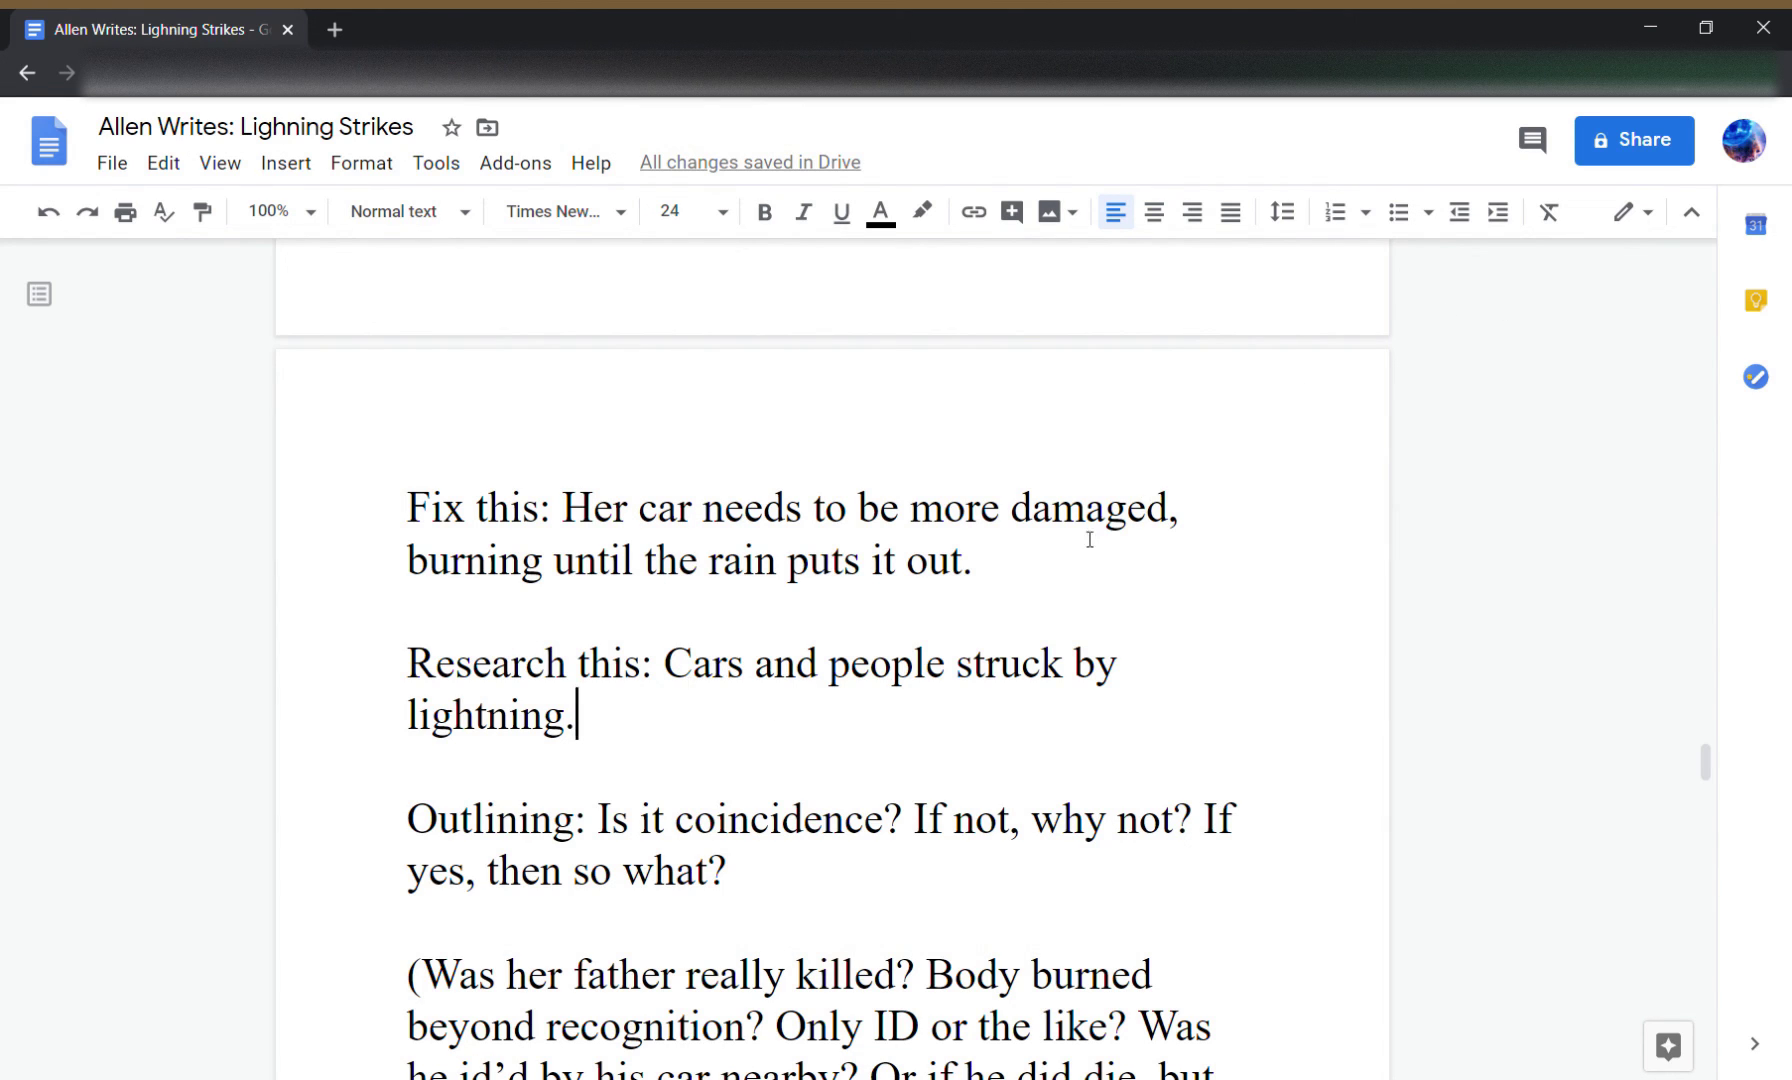
- Return to the end of the "Fix this" note to continue it after "puts it out."
left_click(997, 584)
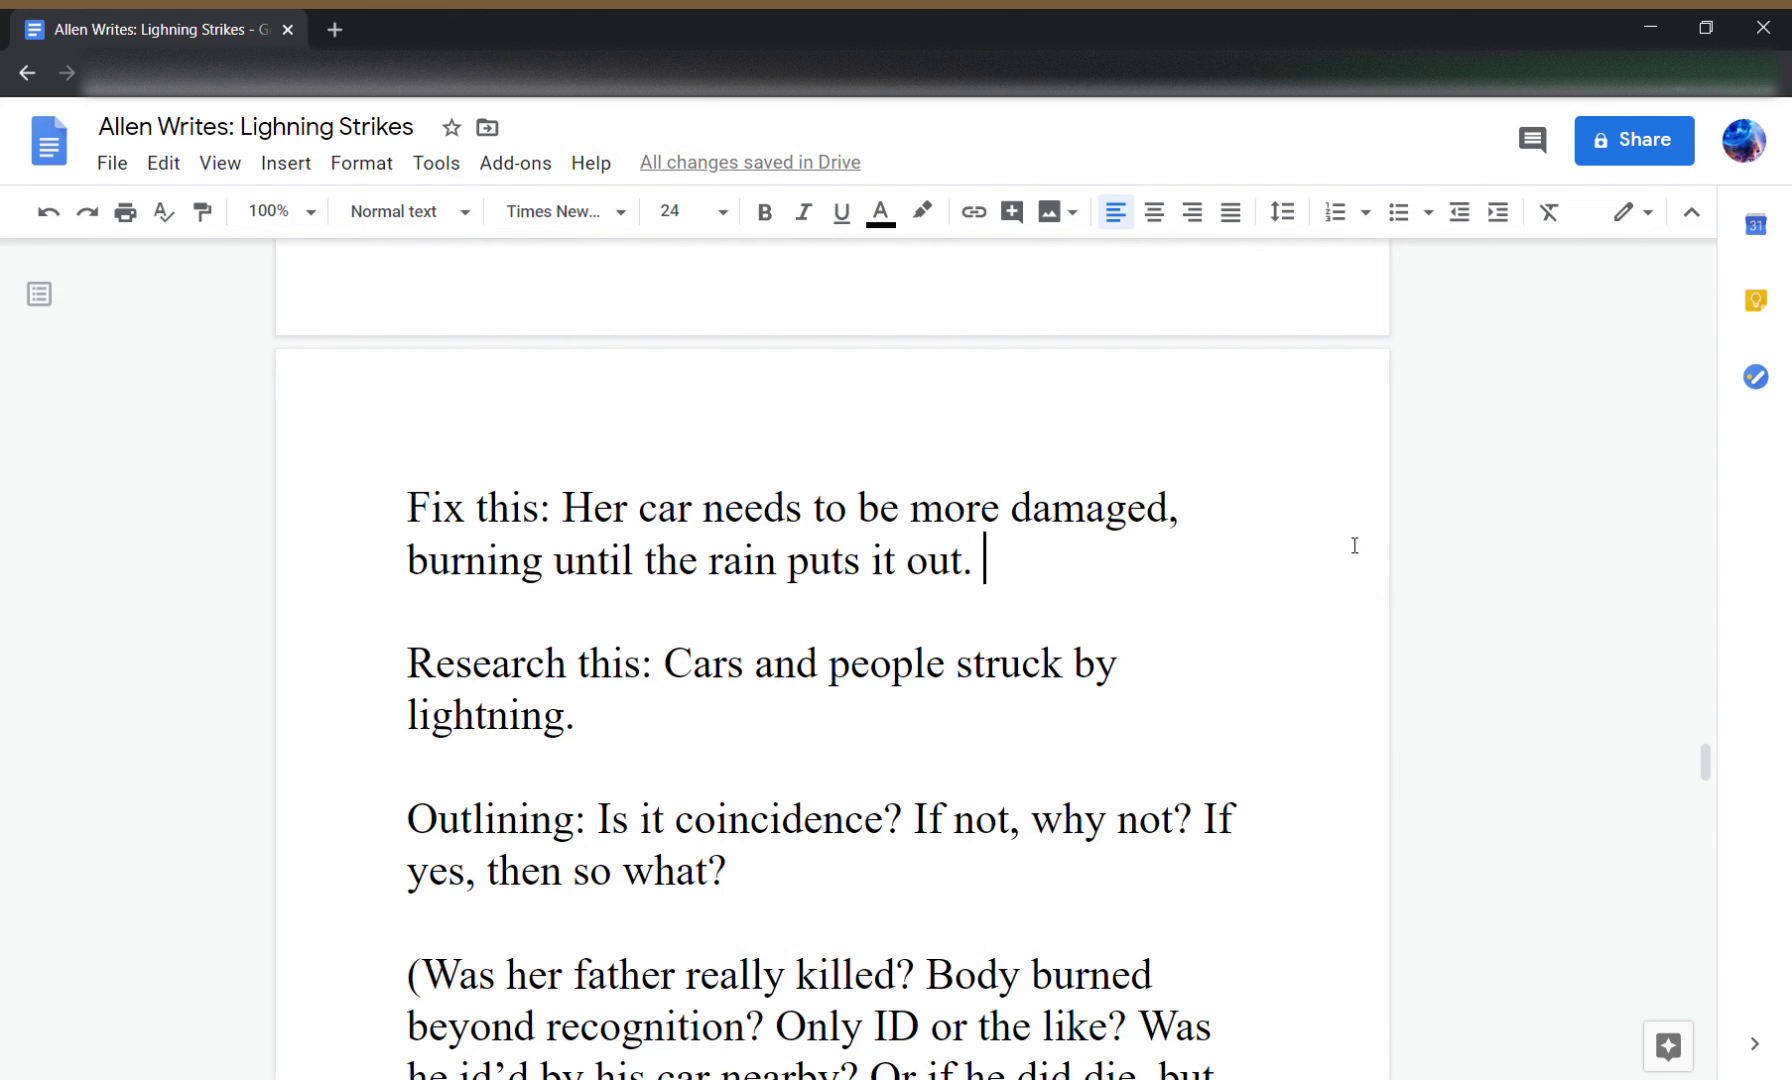